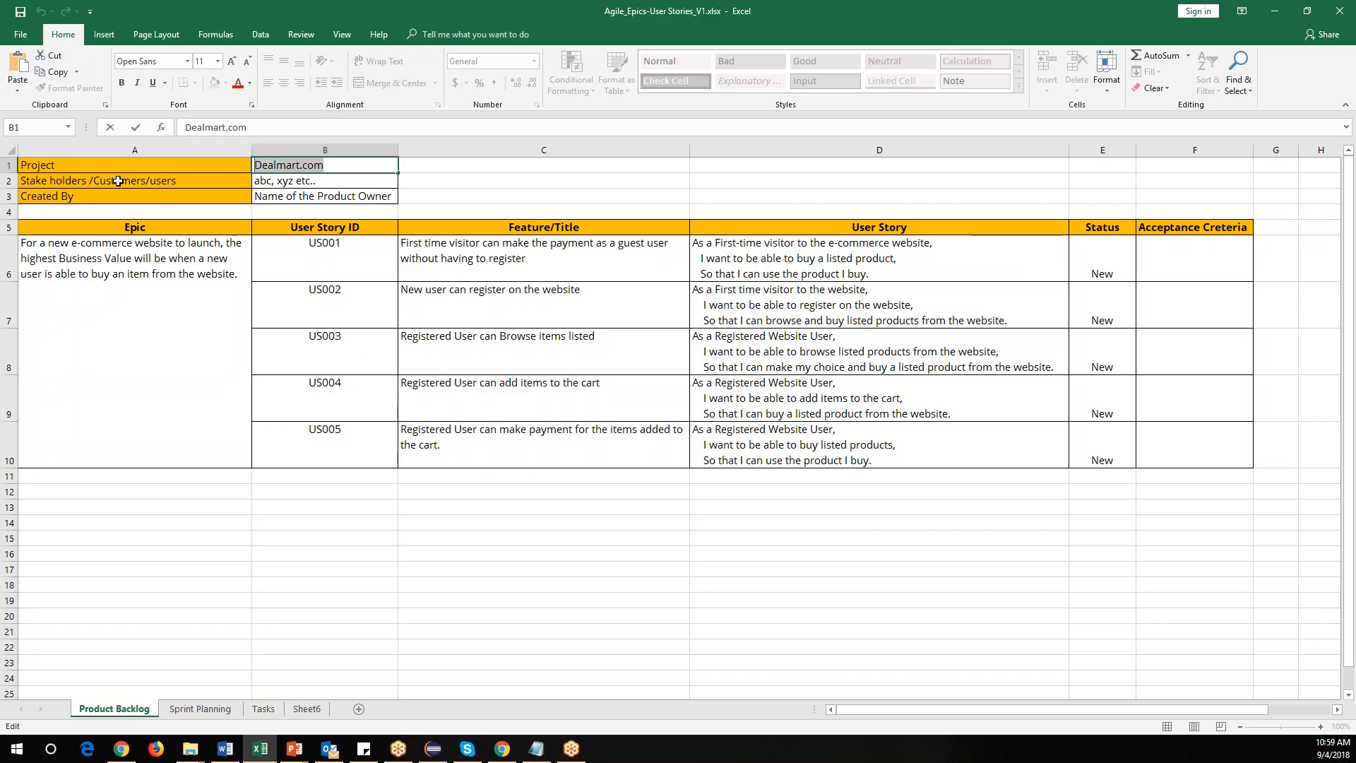
# Bold the Project, Stake holders /Customers/users and Created By labels in A1 to A3.
pyautogui.click(190, 179)
pyautogui.moveTo(165, 166); pyautogui.dragTo(166, 195)
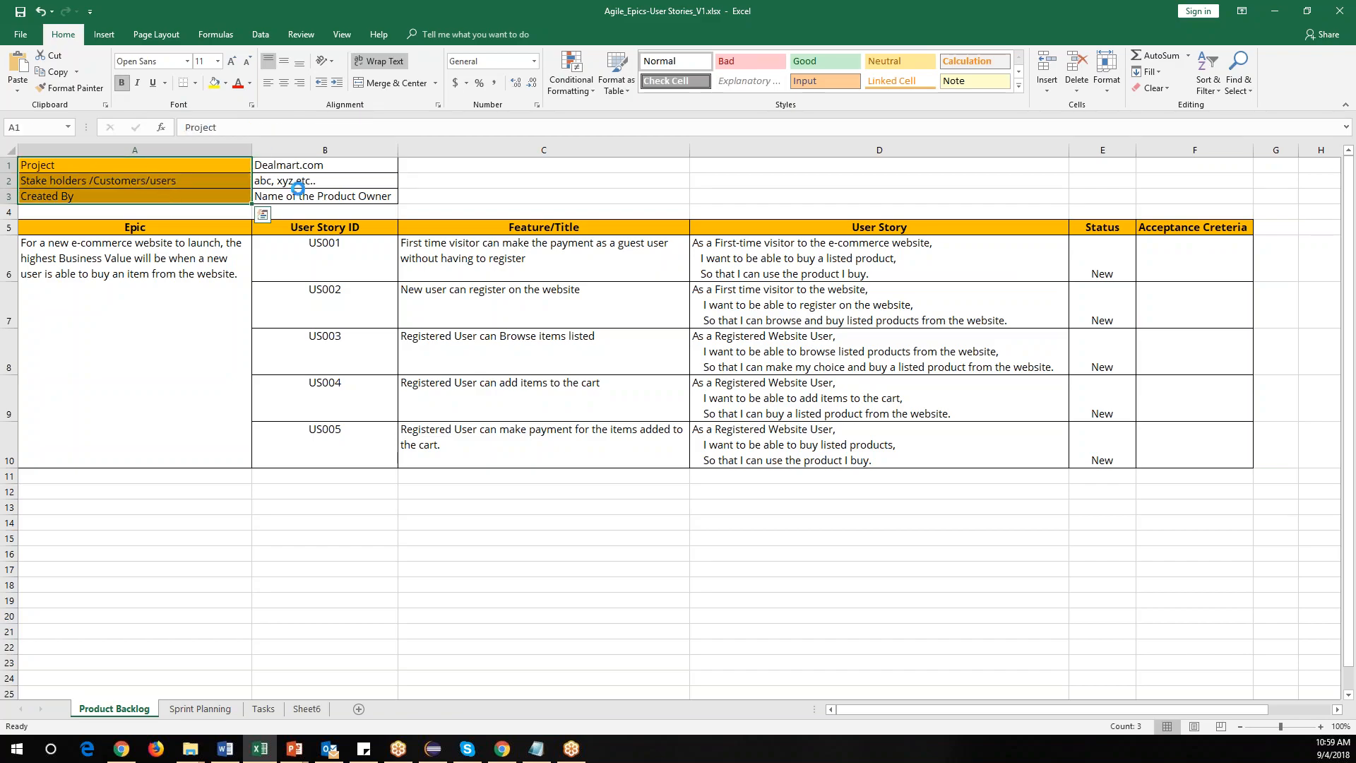
pyautogui.hotkey('ctrl', 'b')
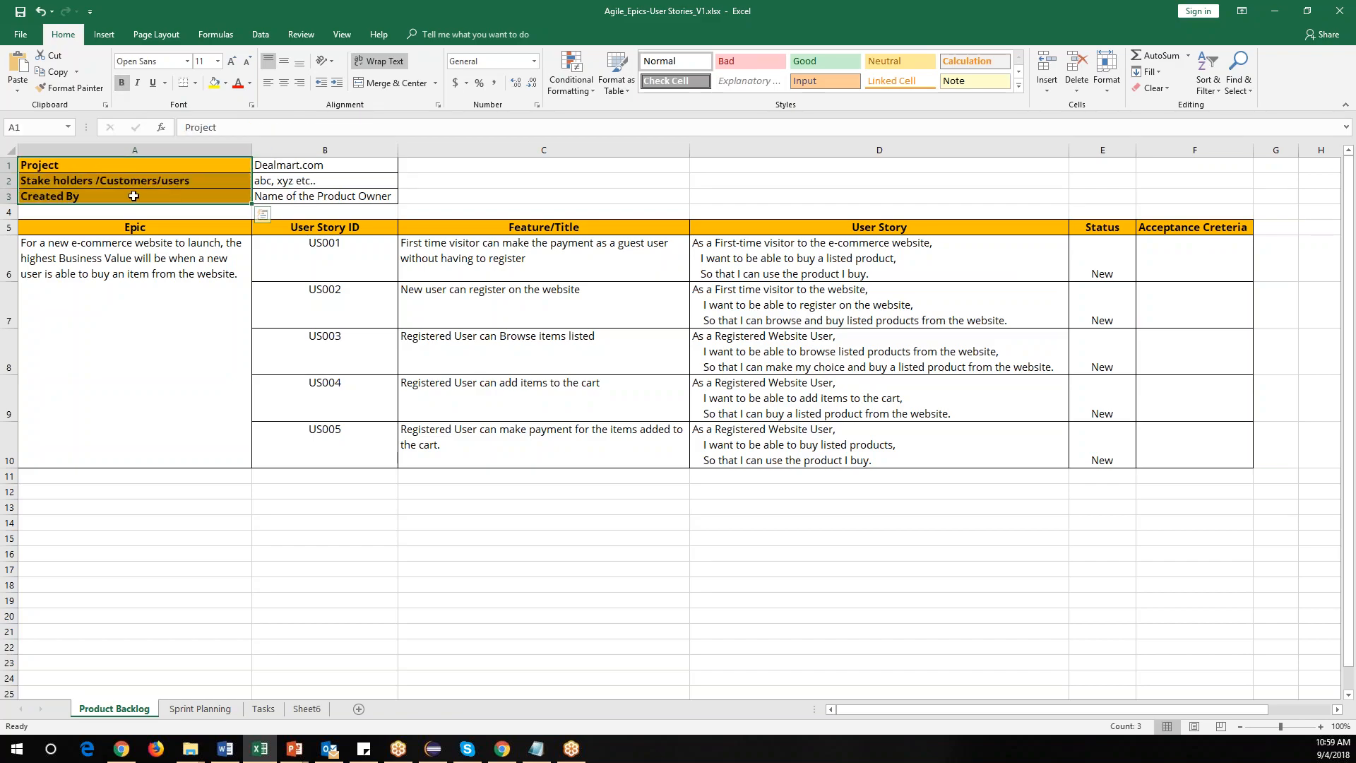
# Look over the Epic description and the User Story IDs US001 to US005.
pyautogui.click(277, 197)
pyautogui.click(118, 336)
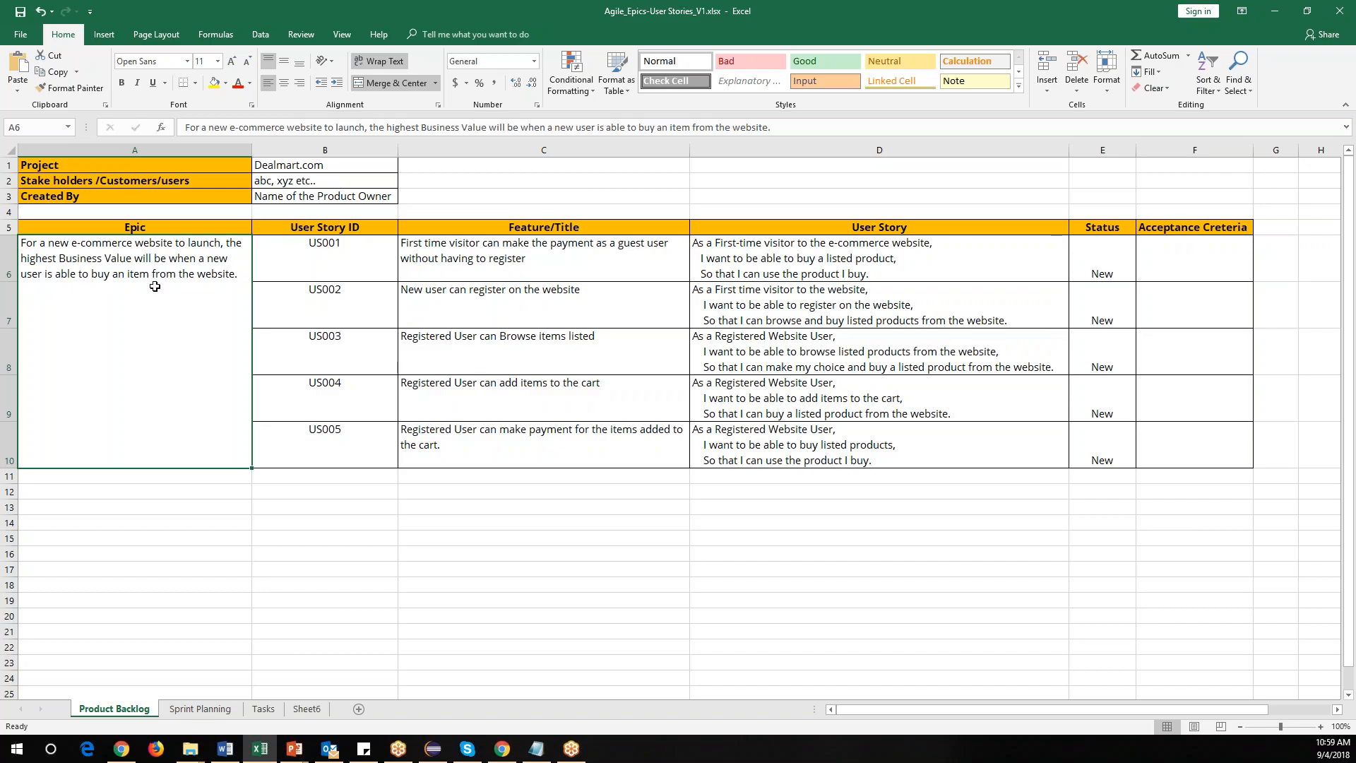
pyautogui.doubleClick(238, 275)
pyautogui.moveTo(237, 275); pyautogui.dragTo(10, 248)
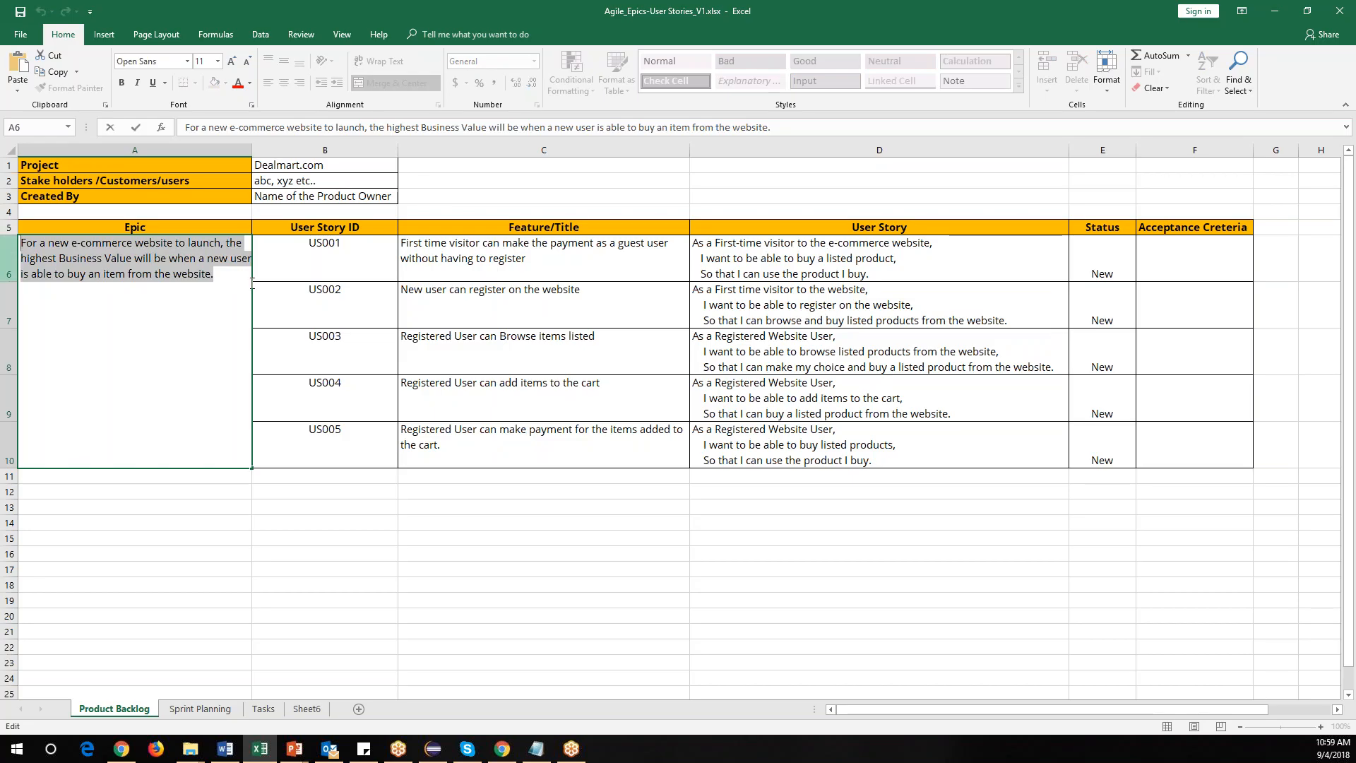
pyautogui.moveTo(346, 261); pyautogui.dragTo(342, 431)
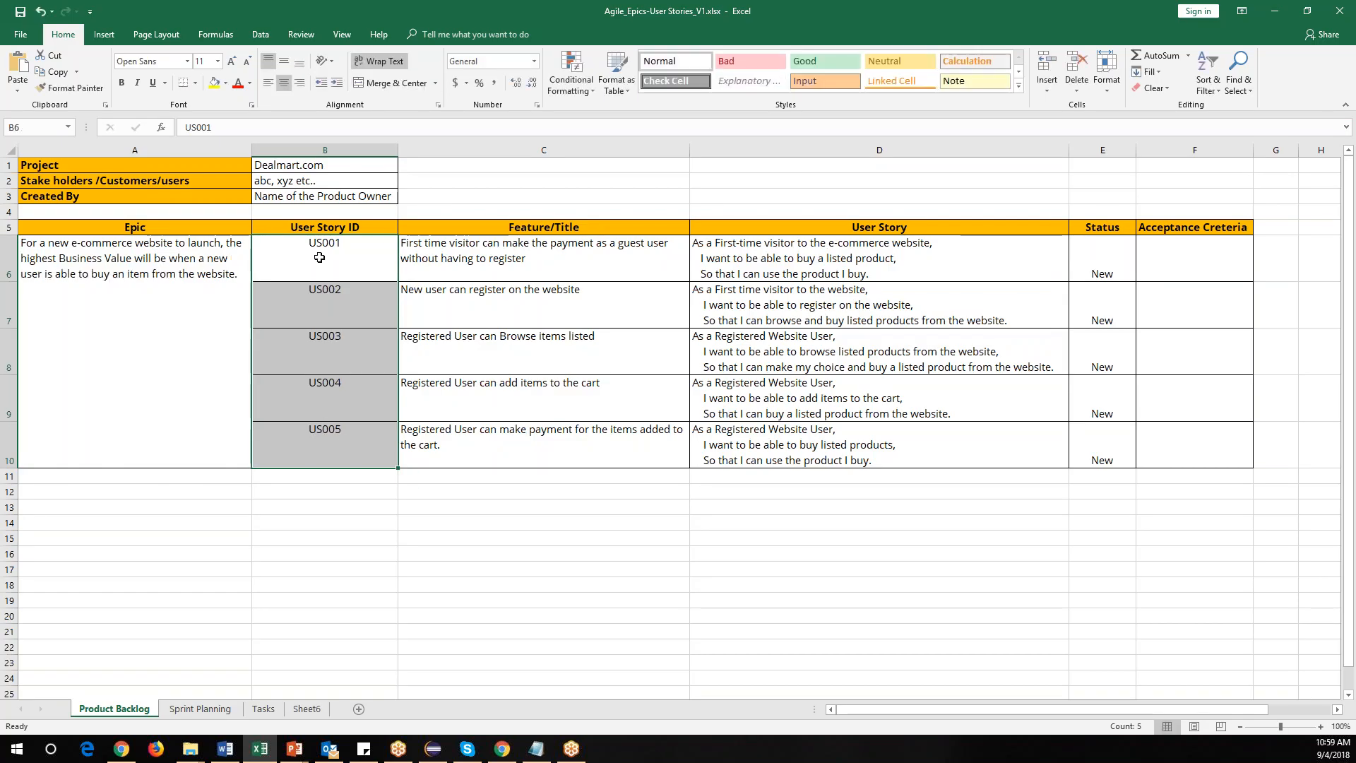
pyautogui.click(320, 258)
pyautogui.click(322, 334)
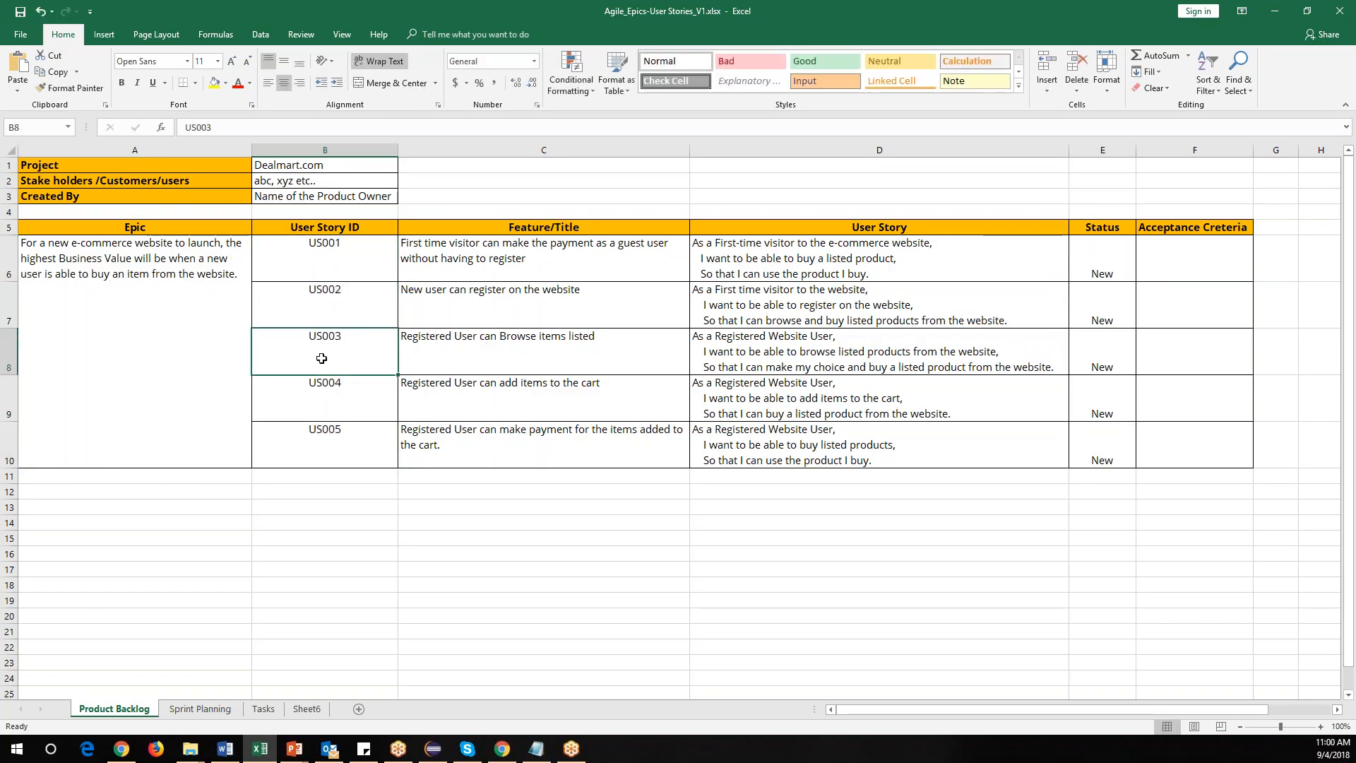
pyautogui.click(323, 399)
pyautogui.click(323, 446)
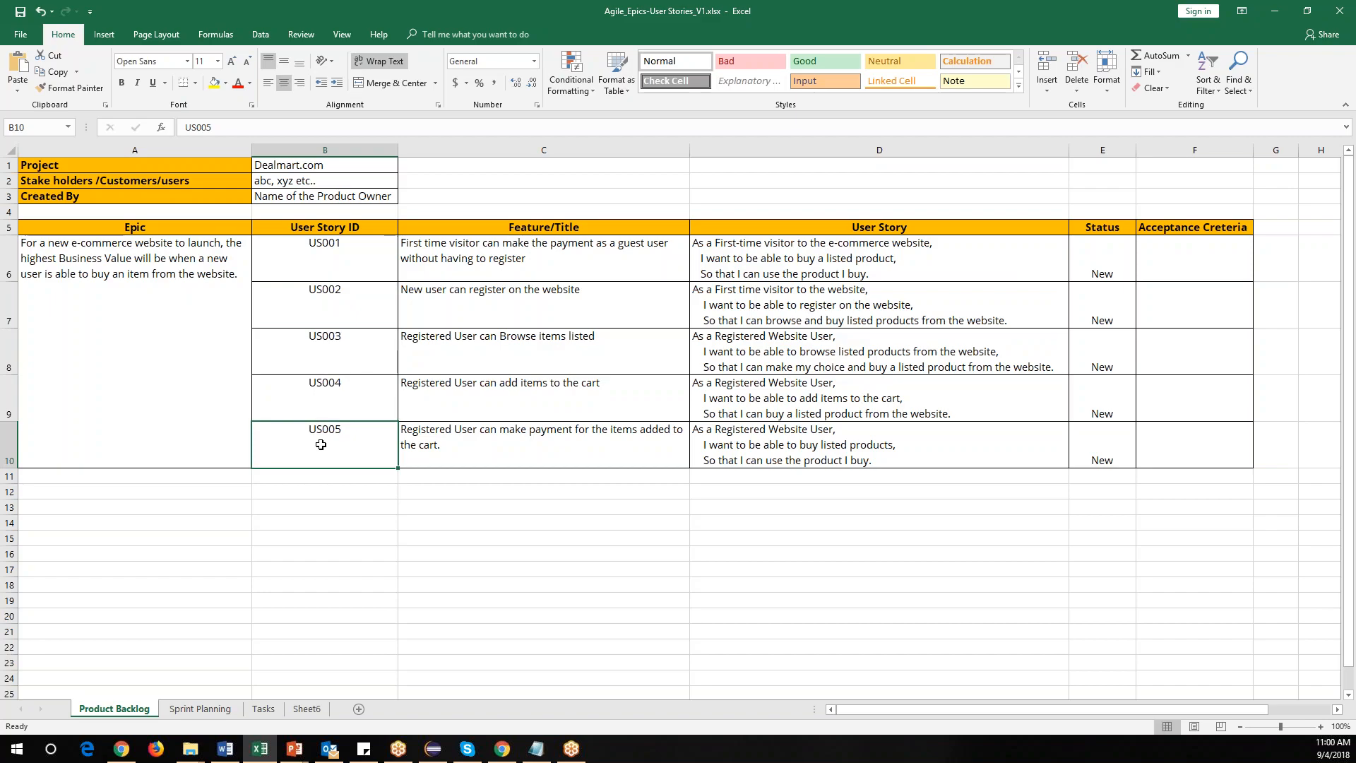
pyautogui.click(333, 214)
pyautogui.moveTo(335, 249); pyautogui.dragTo(342, 450)
# Review the Feature/Title entries for each user story in rows 6 to 10.
pyautogui.moveTo(527, 270); pyautogui.dragTo(525, 443)
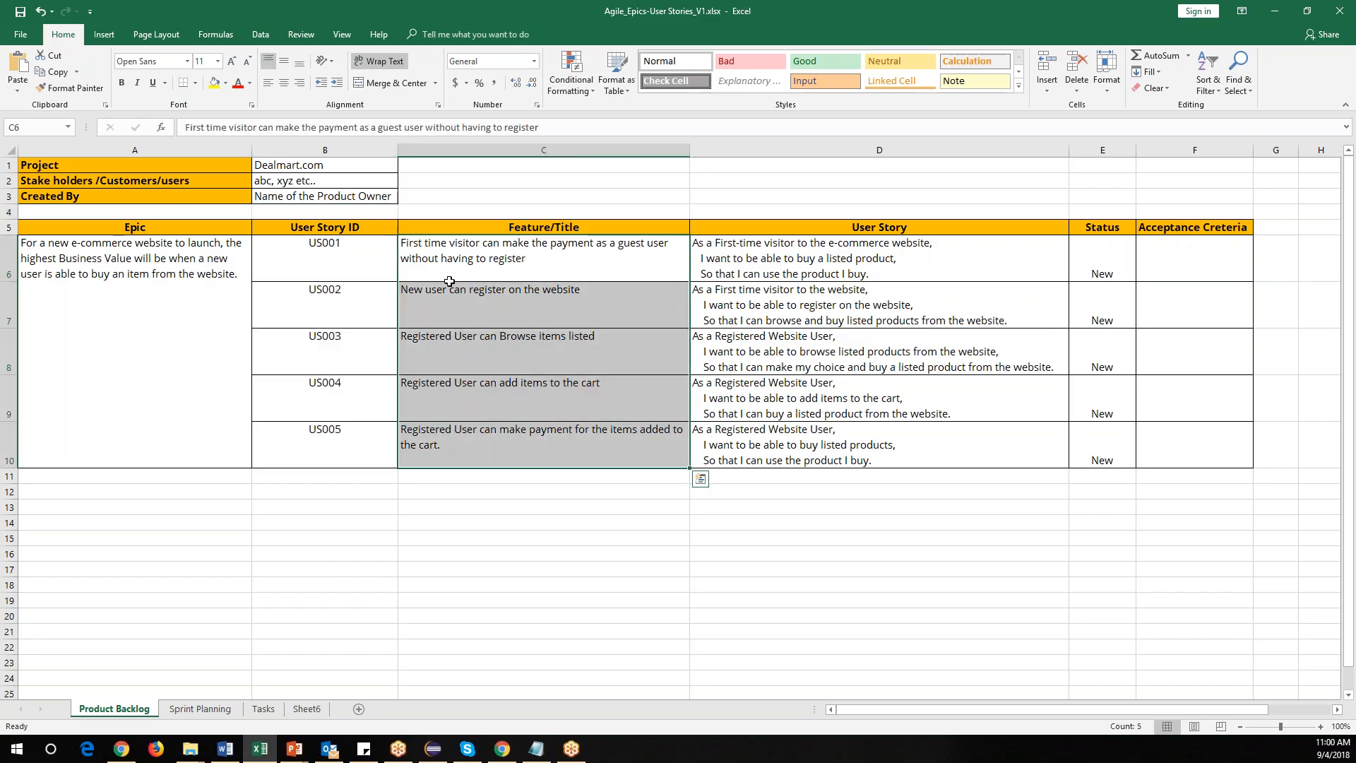
pyautogui.click(463, 252)
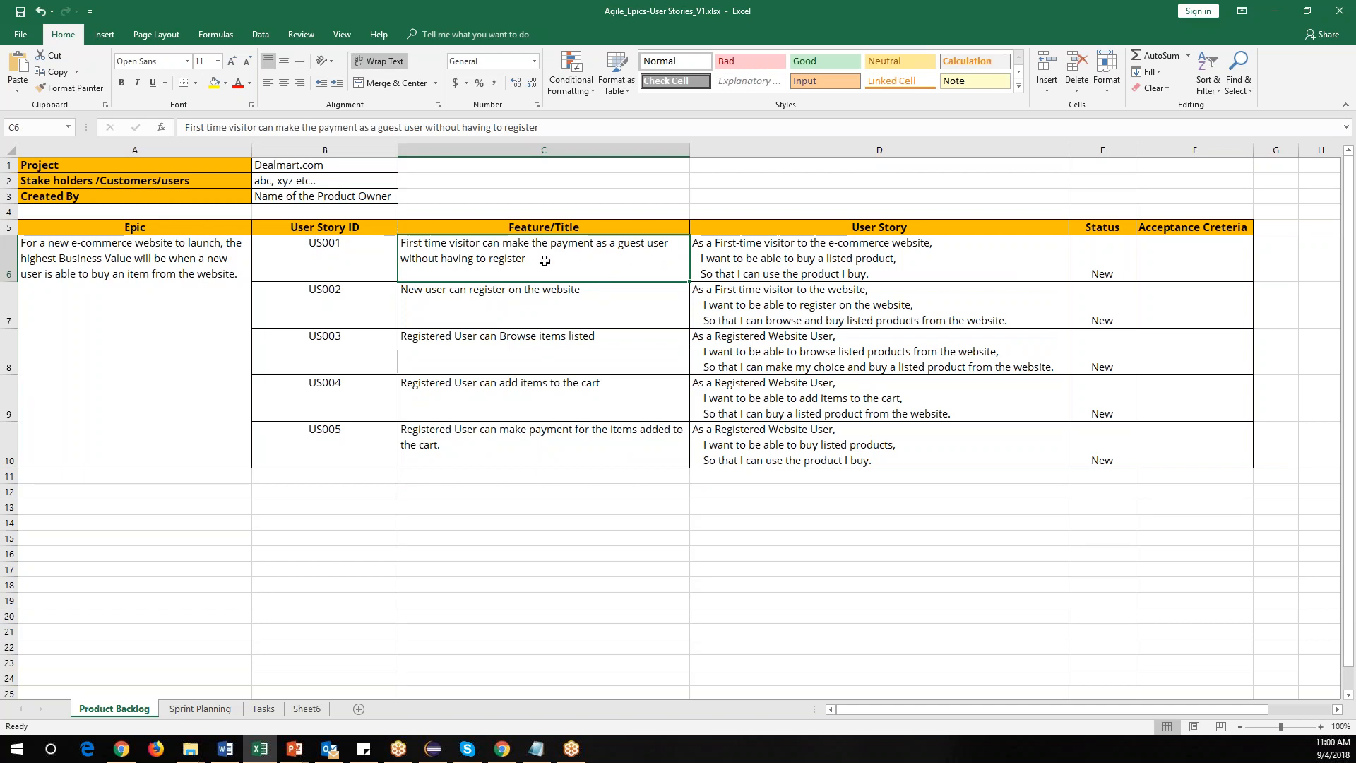
pyautogui.click(500, 310)
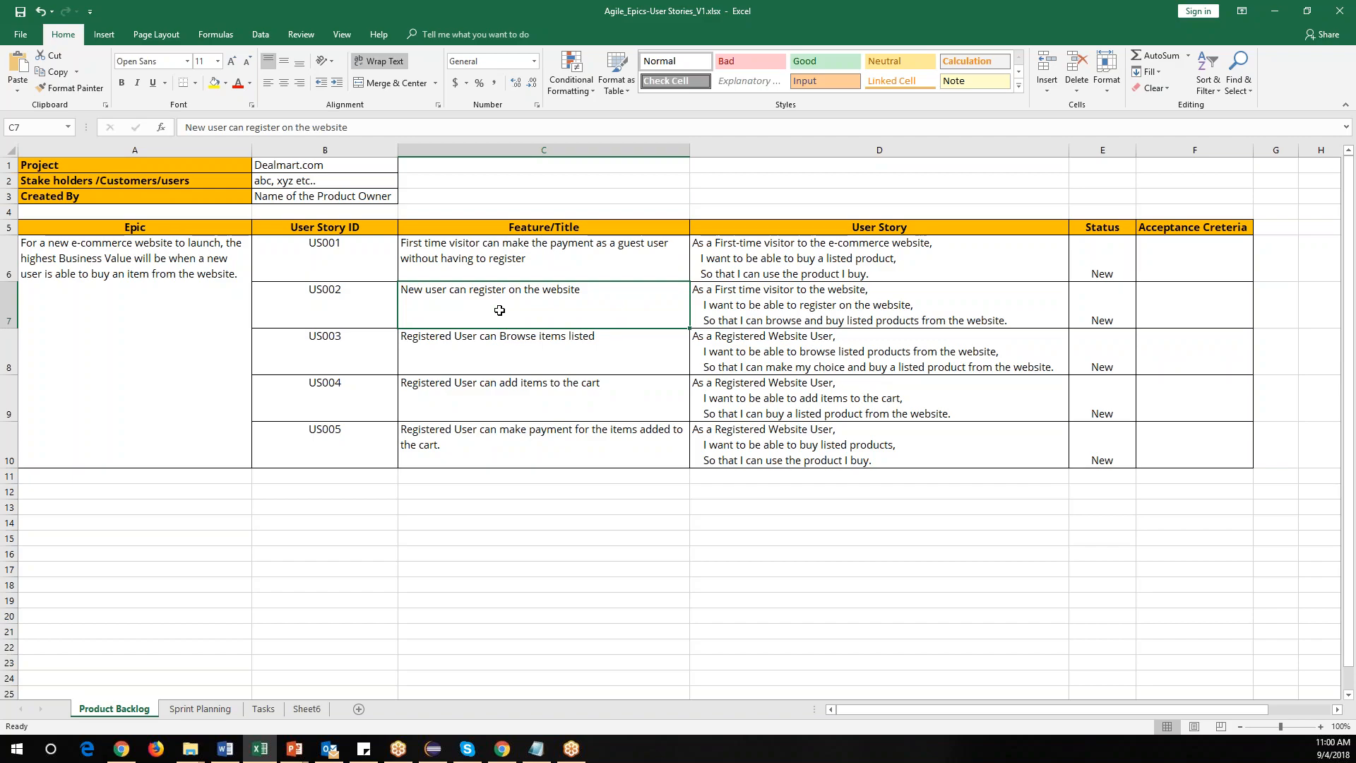
pyautogui.click(470, 356)
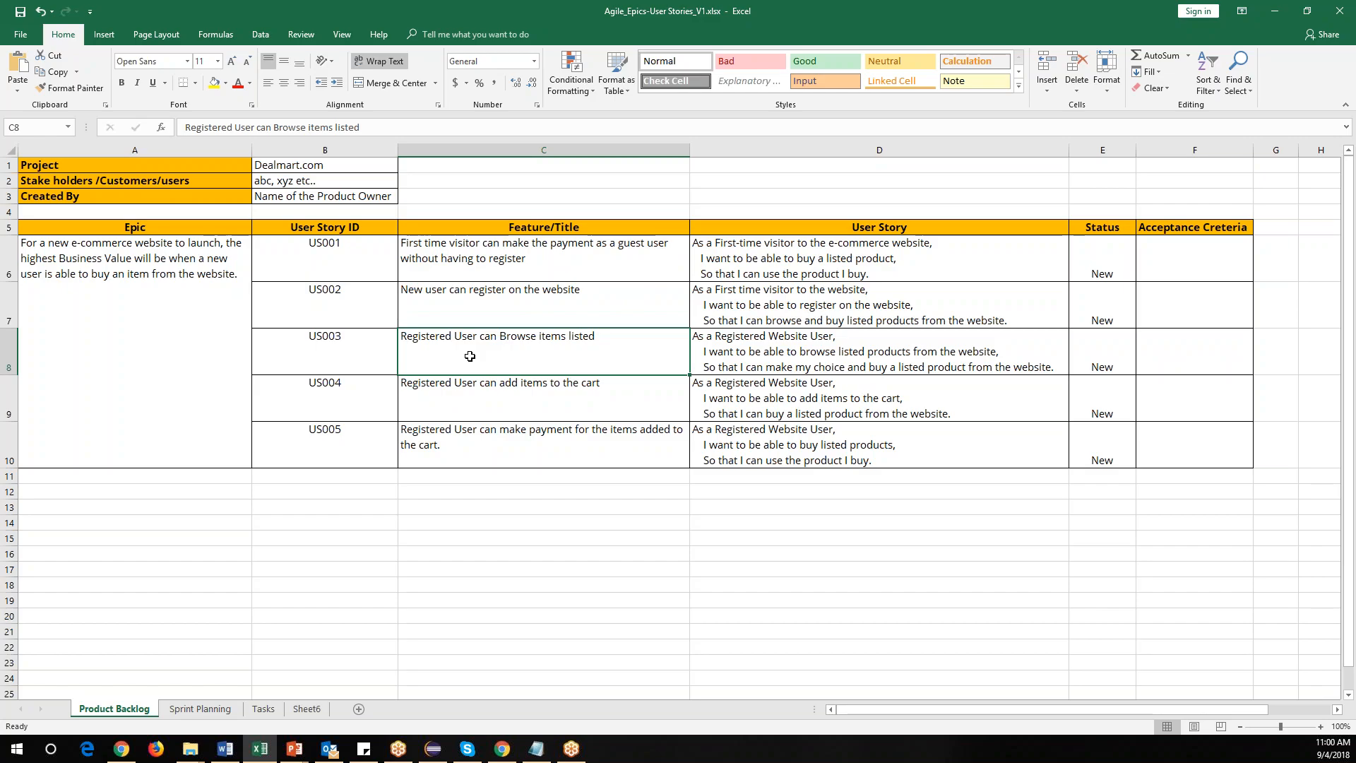
pyautogui.click(466, 397)
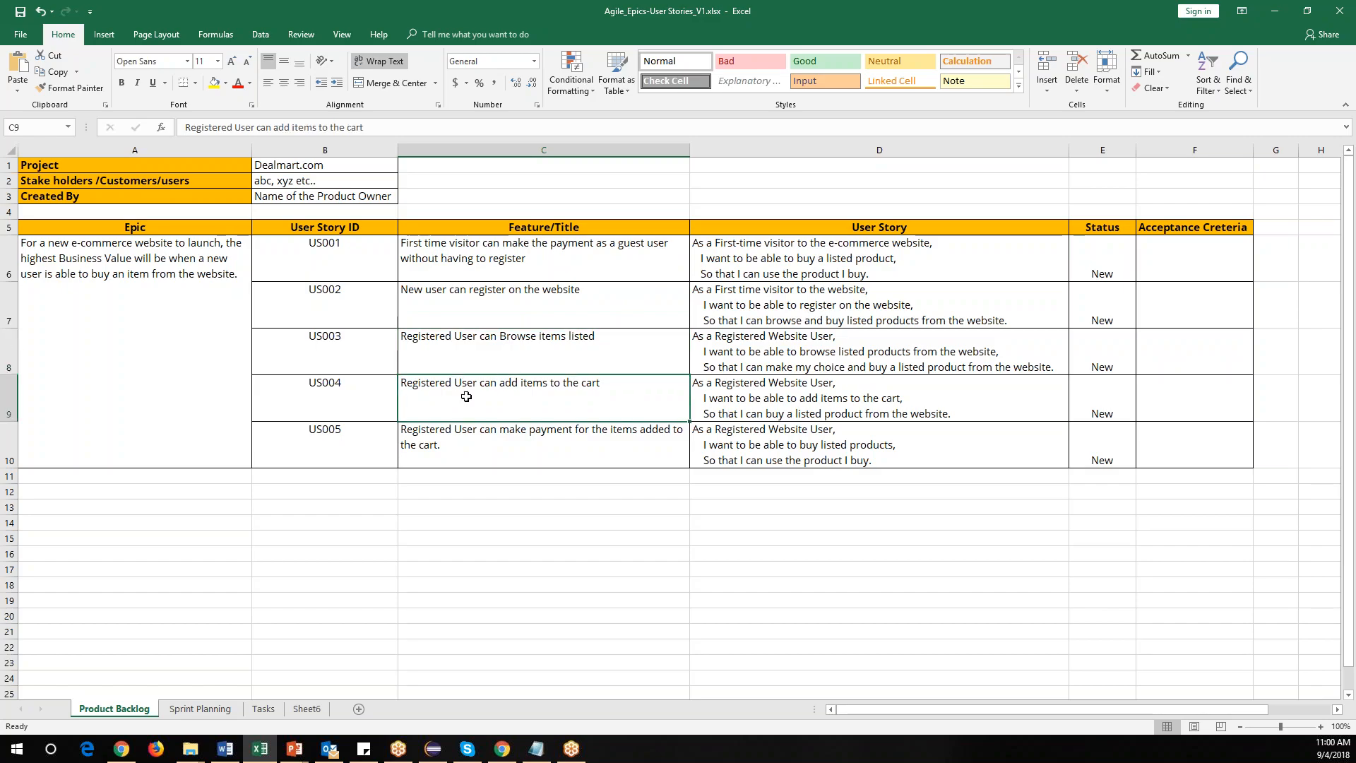
pyautogui.click(494, 454)
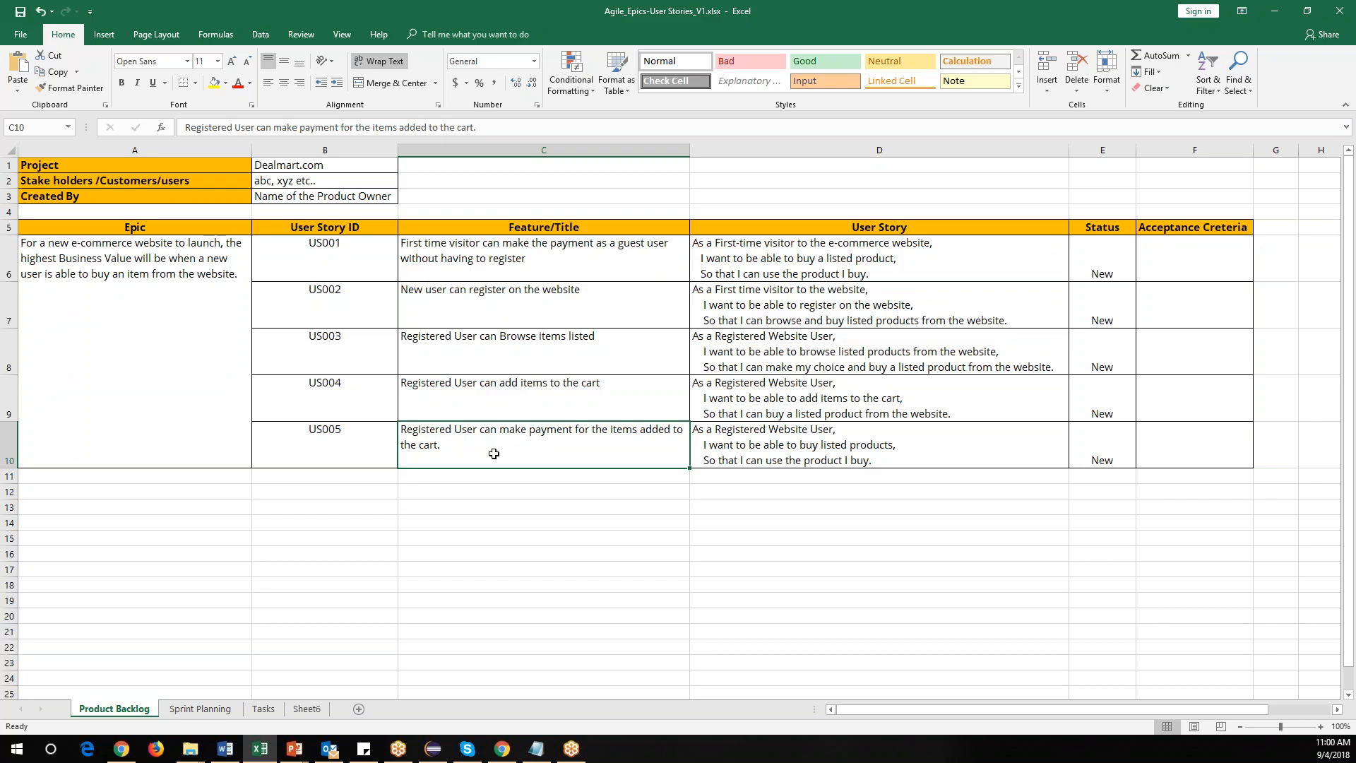
pyautogui.moveTo(464, 260); pyautogui.dragTo(462, 440)
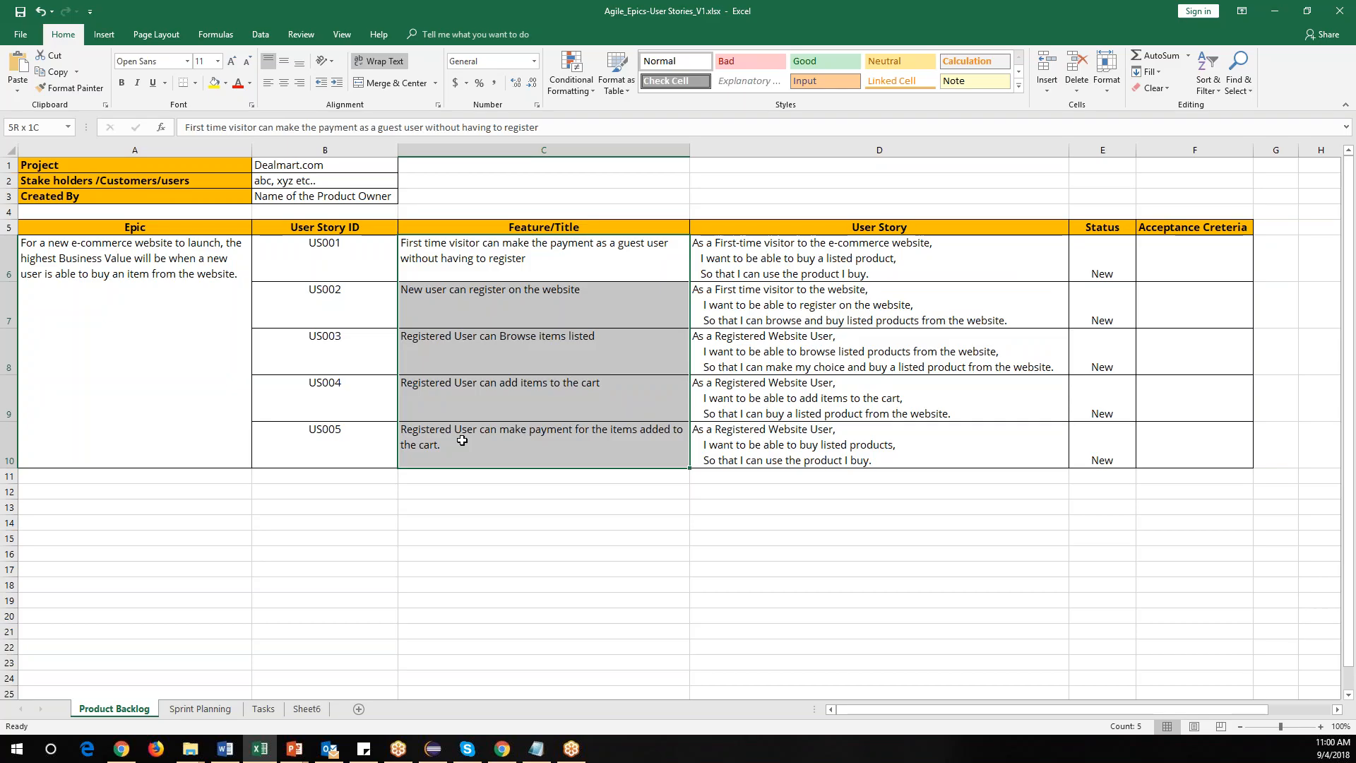
pyautogui.click(466, 273)
pyautogui.click(469, 296)
pyautogui.click(462, 364)
pyautogui.click(448, 430)
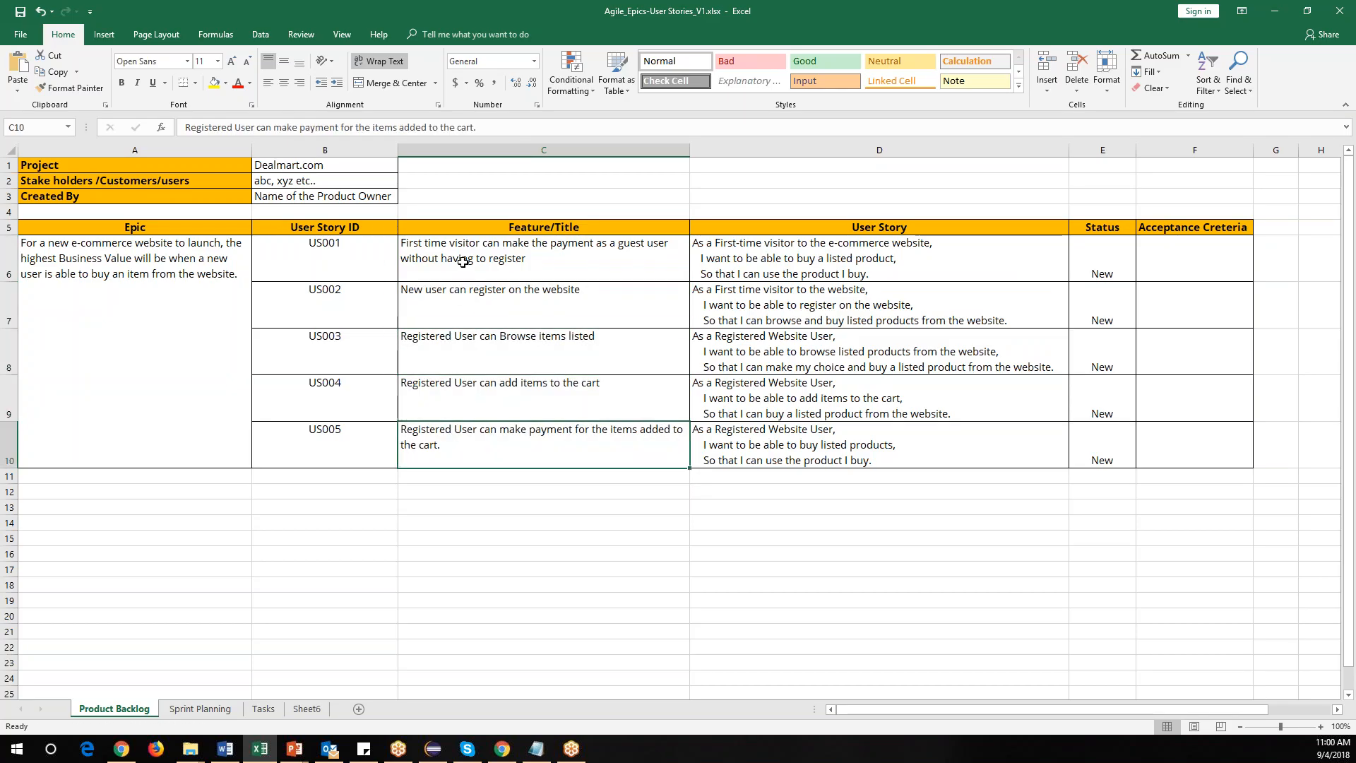
pyautogui.click(460, 261)
pyautogui.click(463, 294)
pyautogui.click(464, 265)
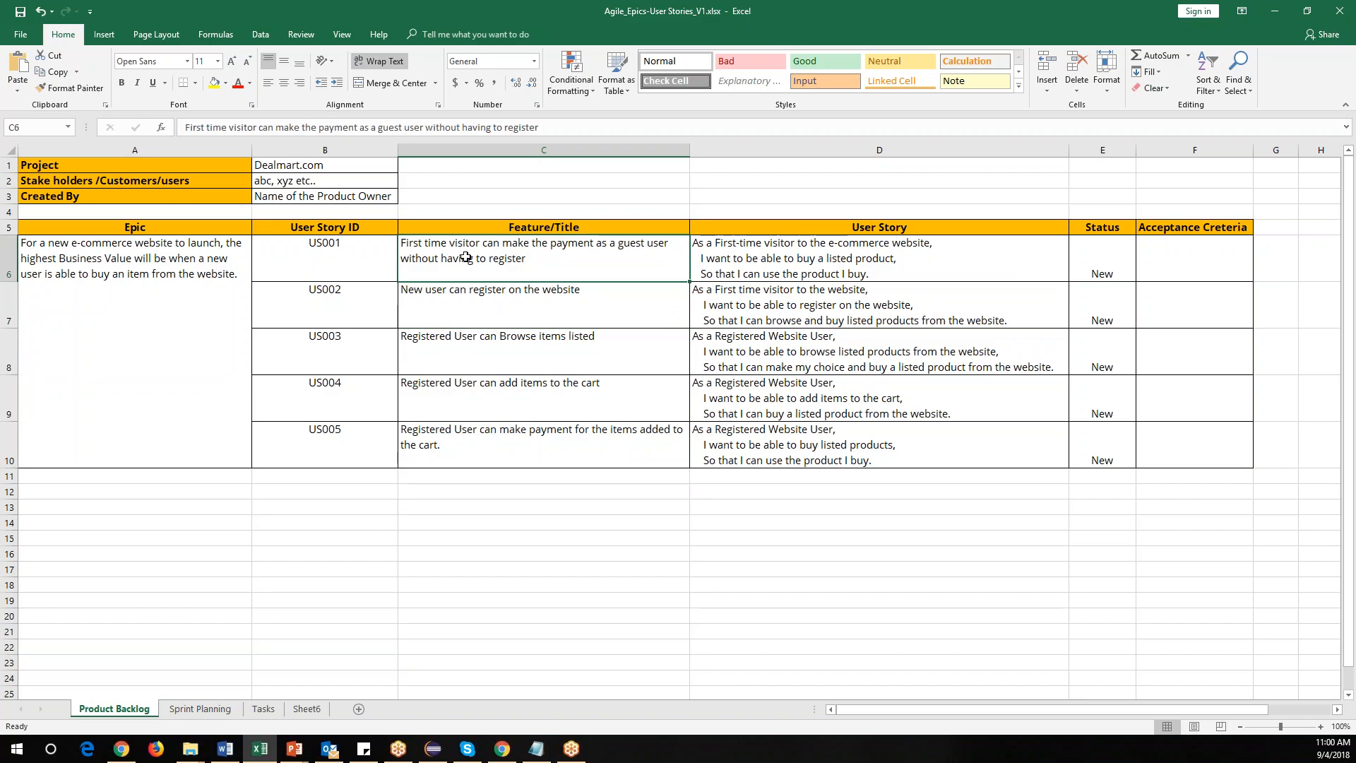
pyautogui.moveTo(464, 262); pyautogui.dragTo(465, 444)
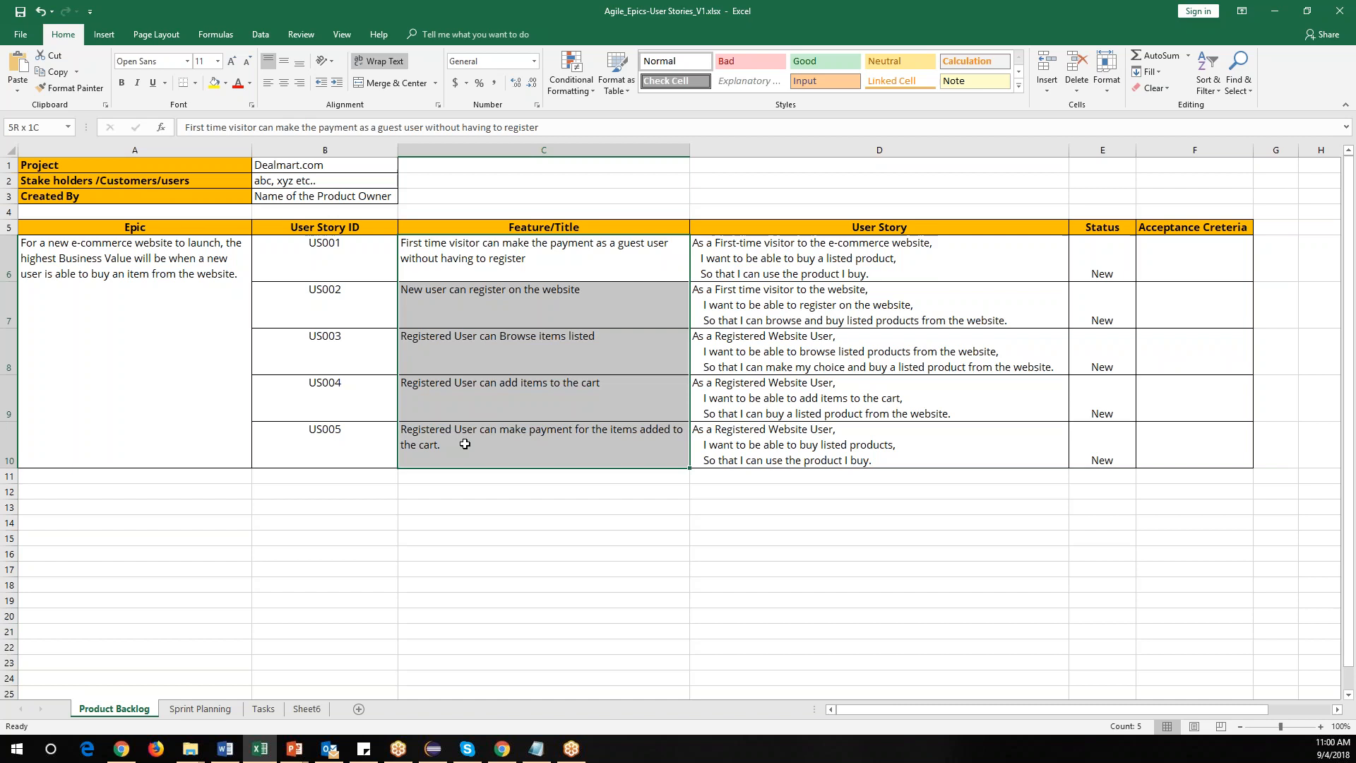
# Review the User Story text in each row from 6 to 10.
pyautogui.click(739, 244)
pyautogui.press('Down')
pyautogui.press('Down')
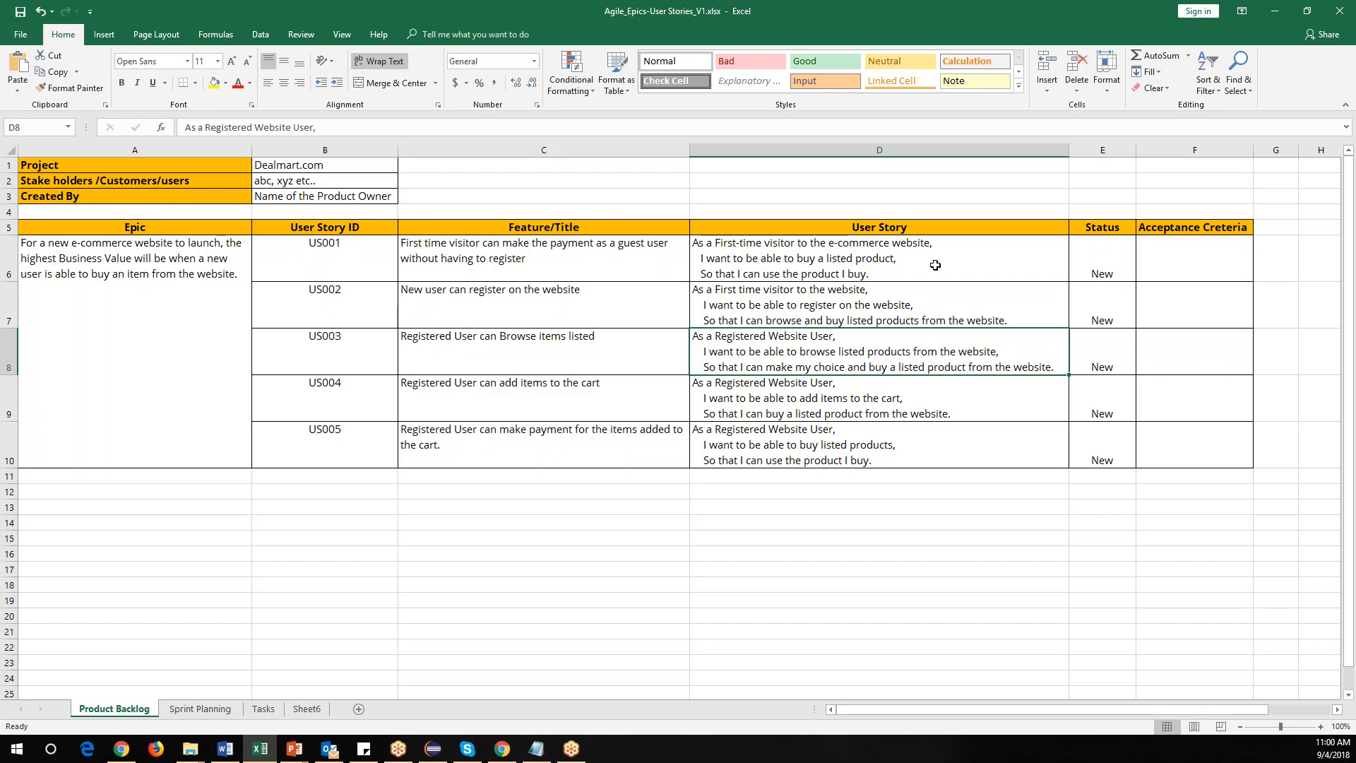
pyautogui.click(857, 294)
pyautogui.click(838, 350)
pyautogui.click(820, 399)
pyautogui.click(818, 442)
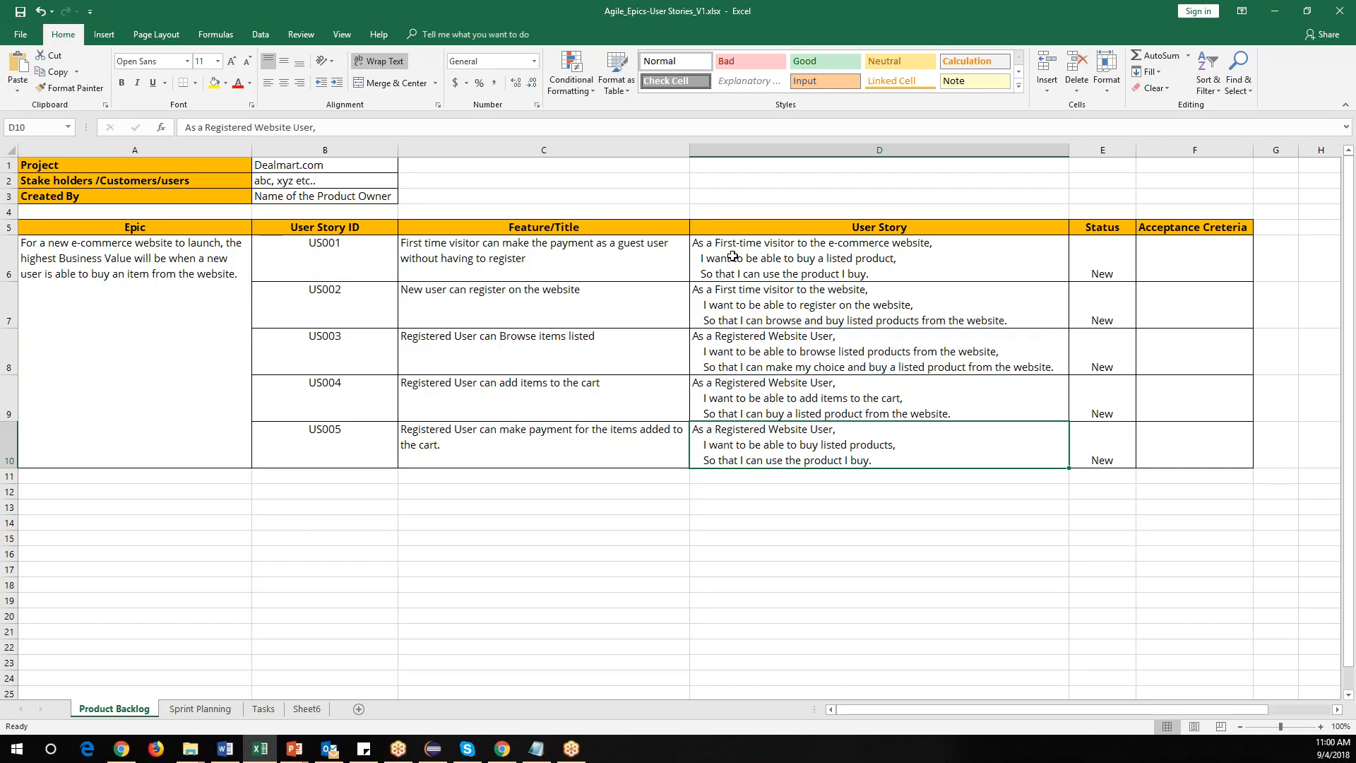
# In the first user story cell, bold the phrases "As a" and "I want".
pyautogui.doubleClick(792, 243)
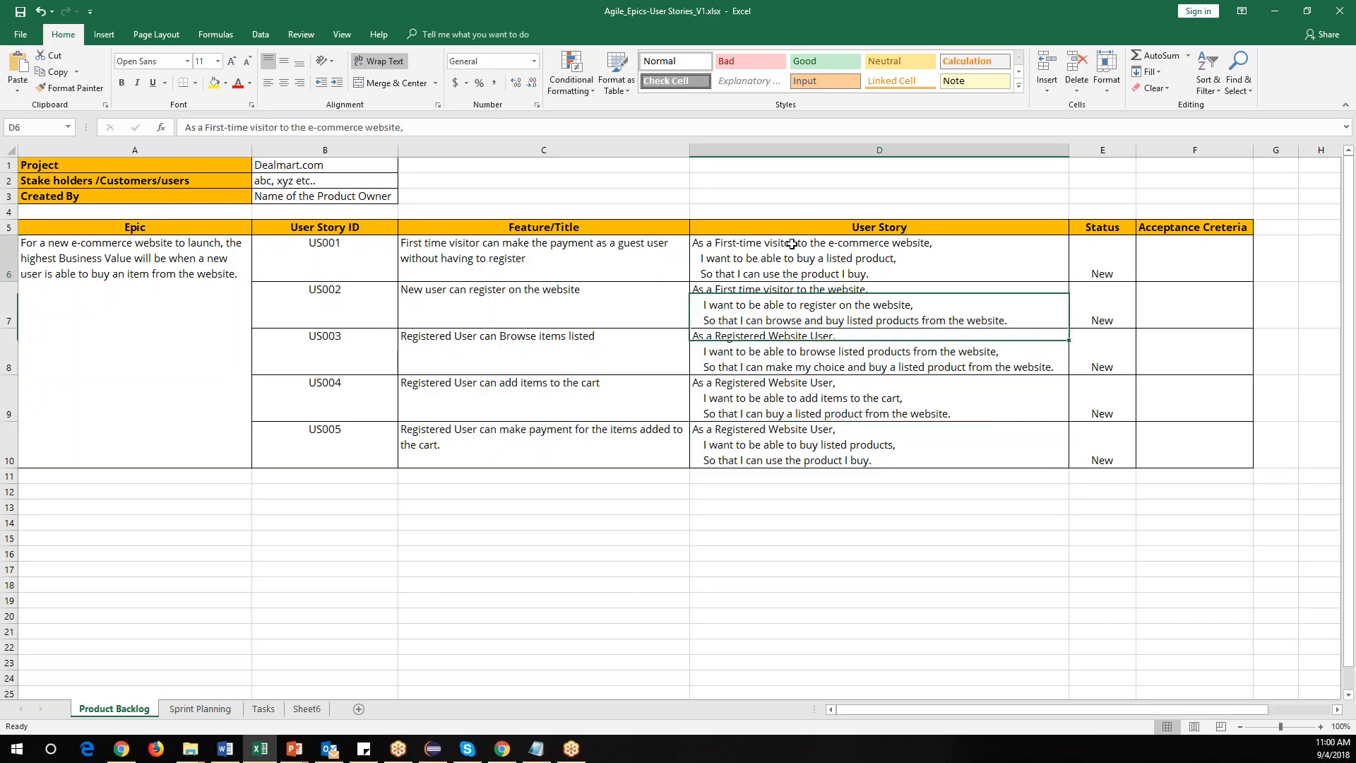
pyautogui.moveTo(715, 243); pyautogui.dragTo(689, 243)
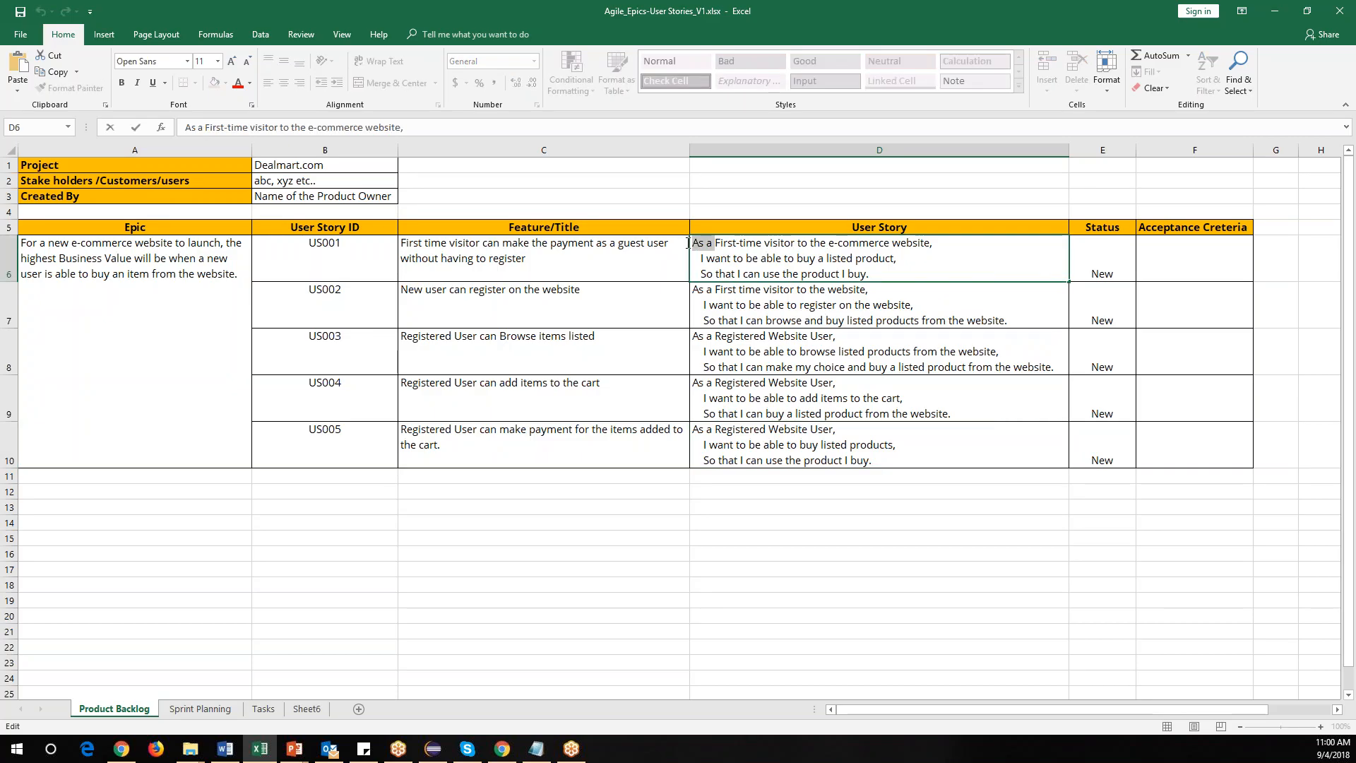
pyautogui.click(121, 82)
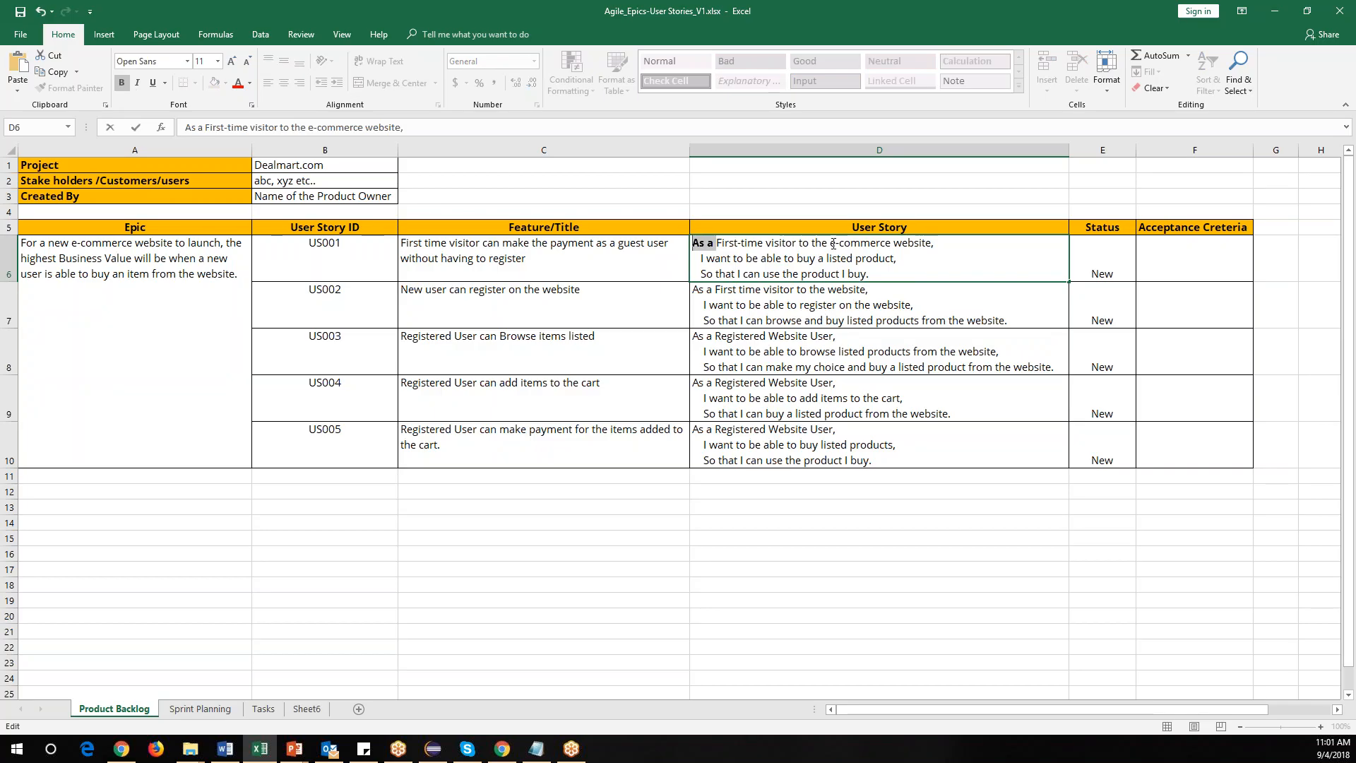
pyautogui.moveTo(938, 243); pyautogui.dragTo(737, 259)
pyautogui.click(704, 259)
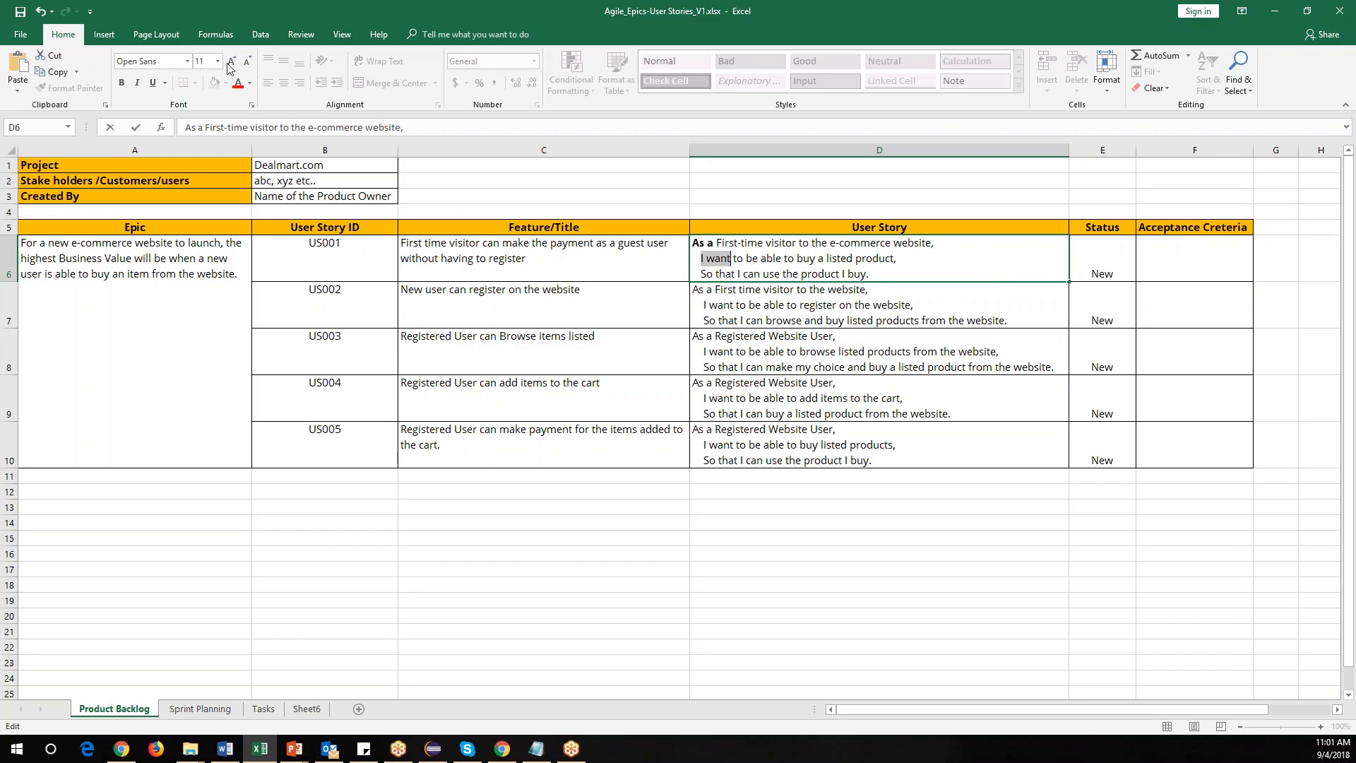
pyautogui.click(122, 82)
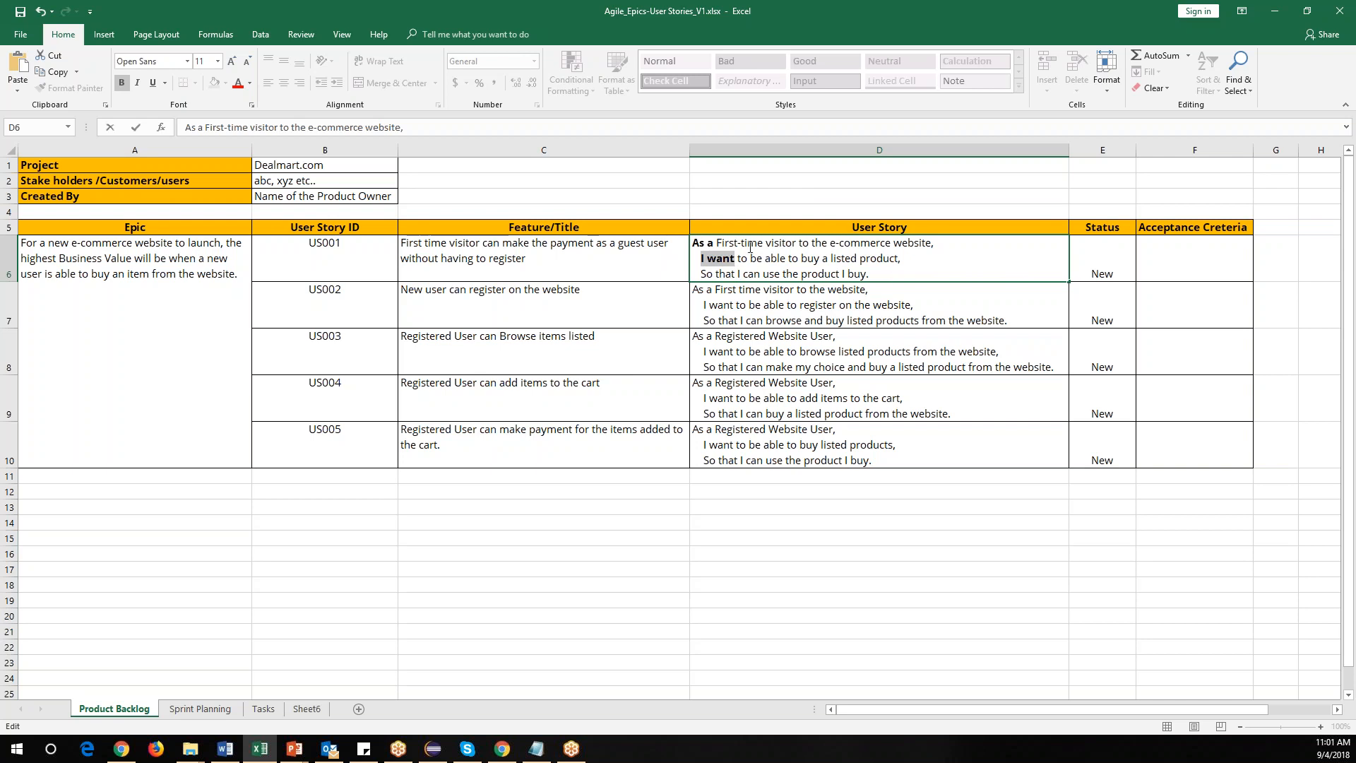
# Bold the word "So" in the first user story cell and finish editing it.
pyautogui.click(839, 246)
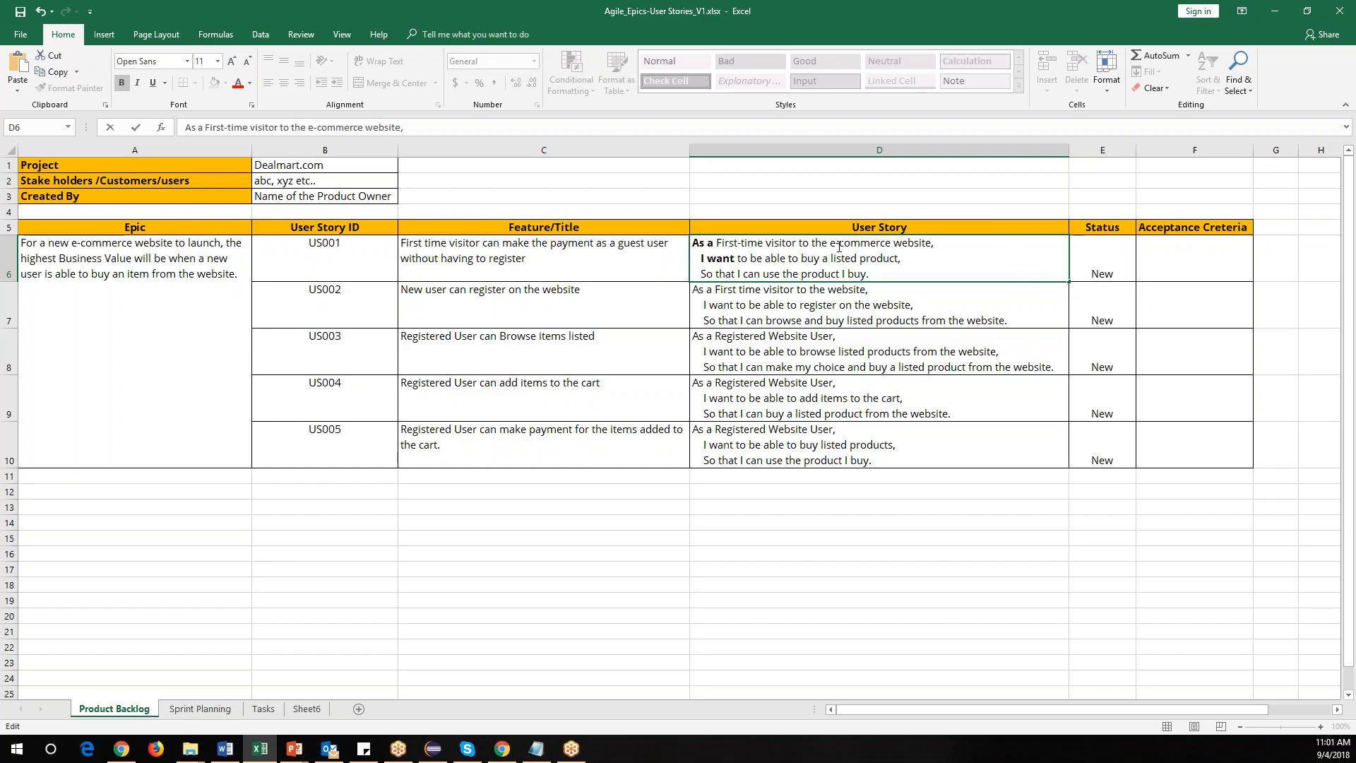
pyautogui.moveTo(913, 259); pyautogui.dragTo(748, 257)
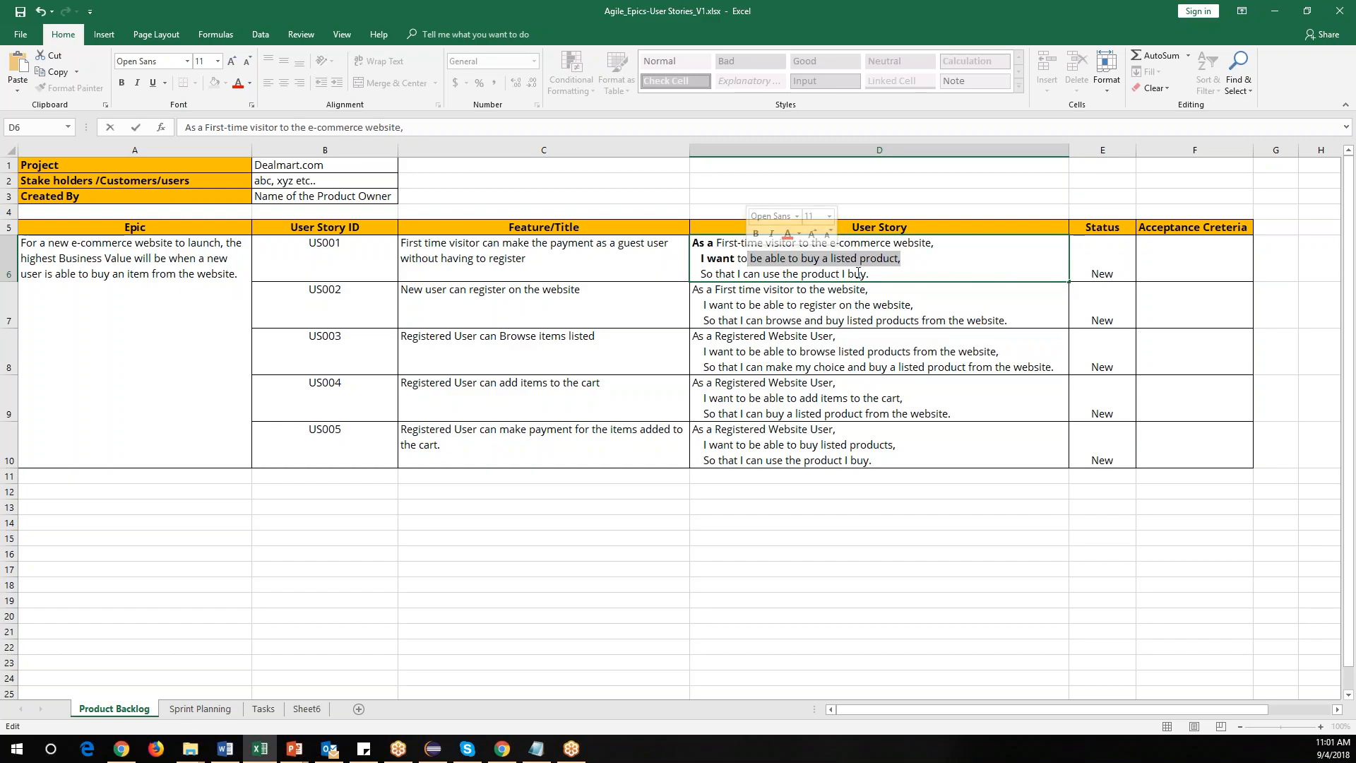
pyautogui.moveTo(874, 274); pyautogui.dragTo(701, 275)
pyautogui.click(122, 82)
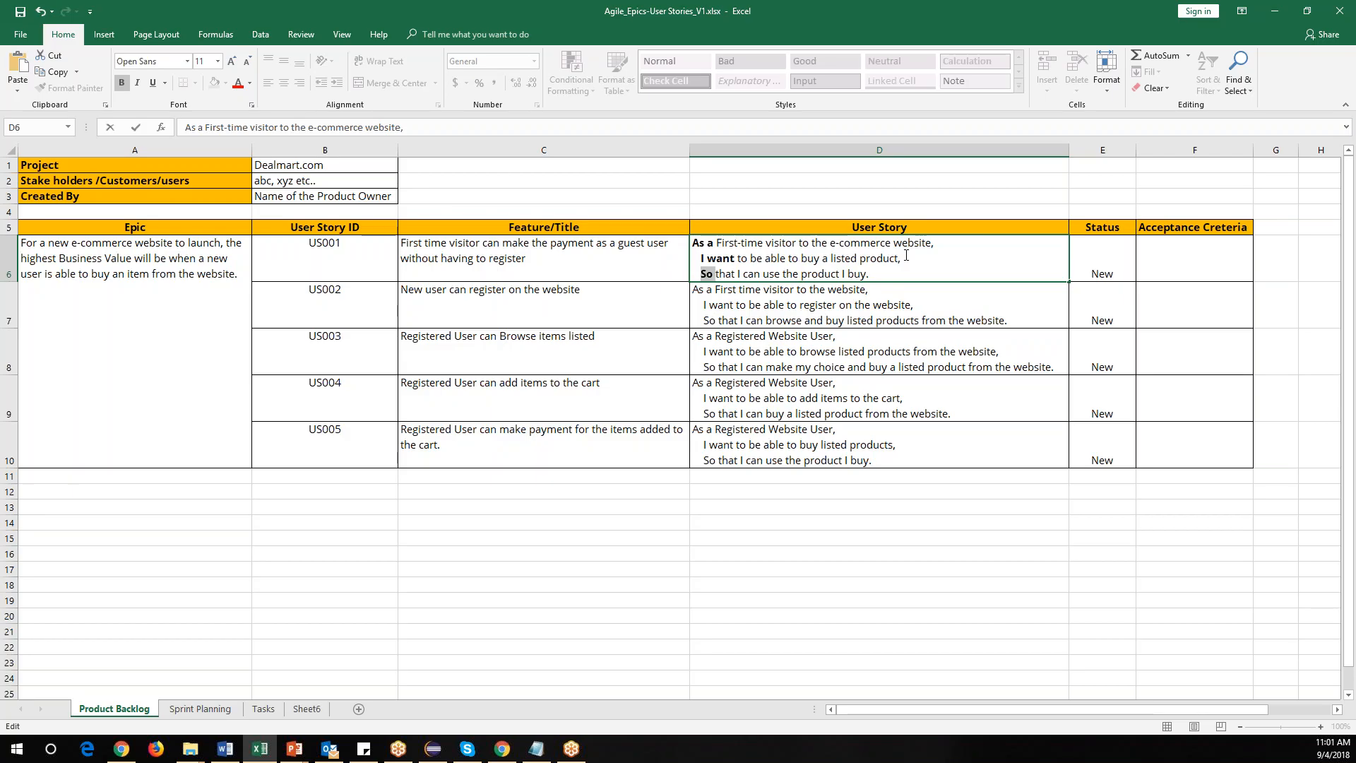
pyautogui.moveTo(911, 260); pyautogui.dragTo(701, 259)
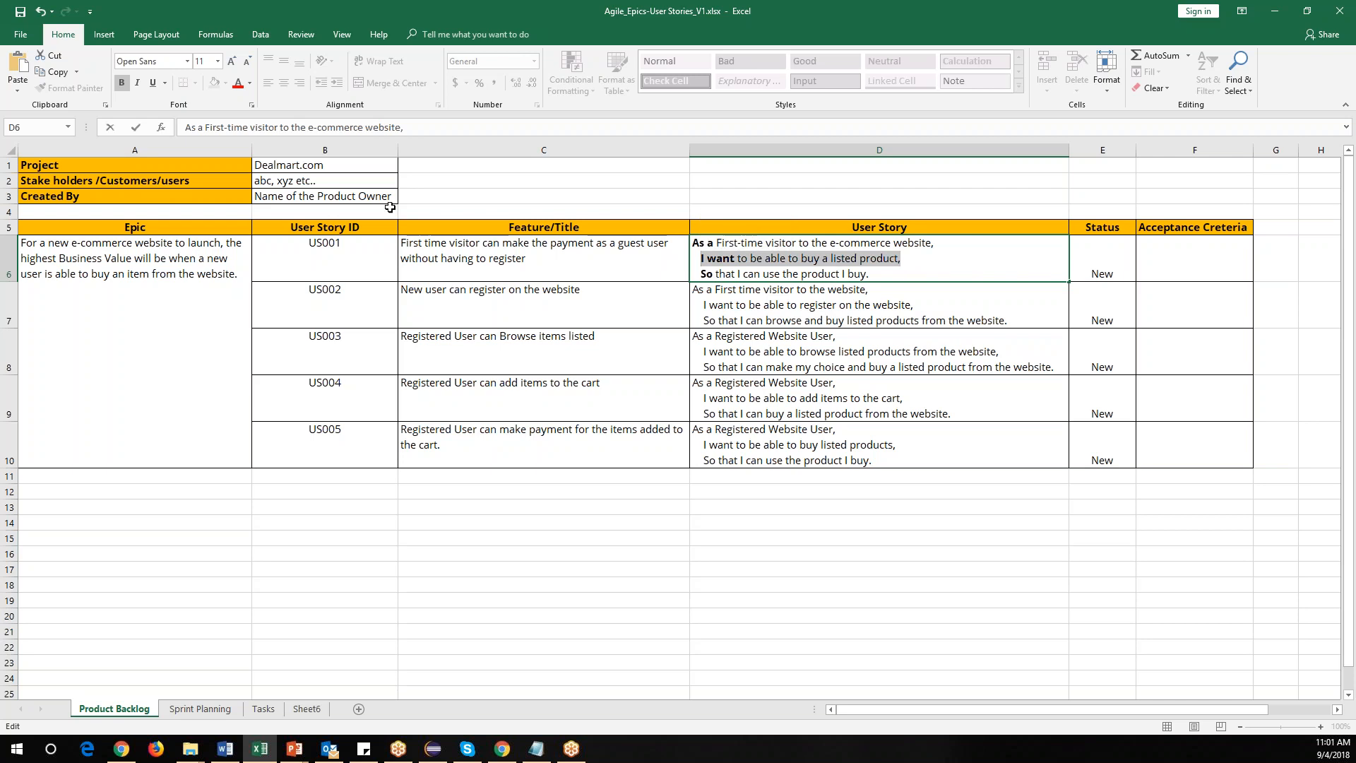
pyautogui.click(731, 305)
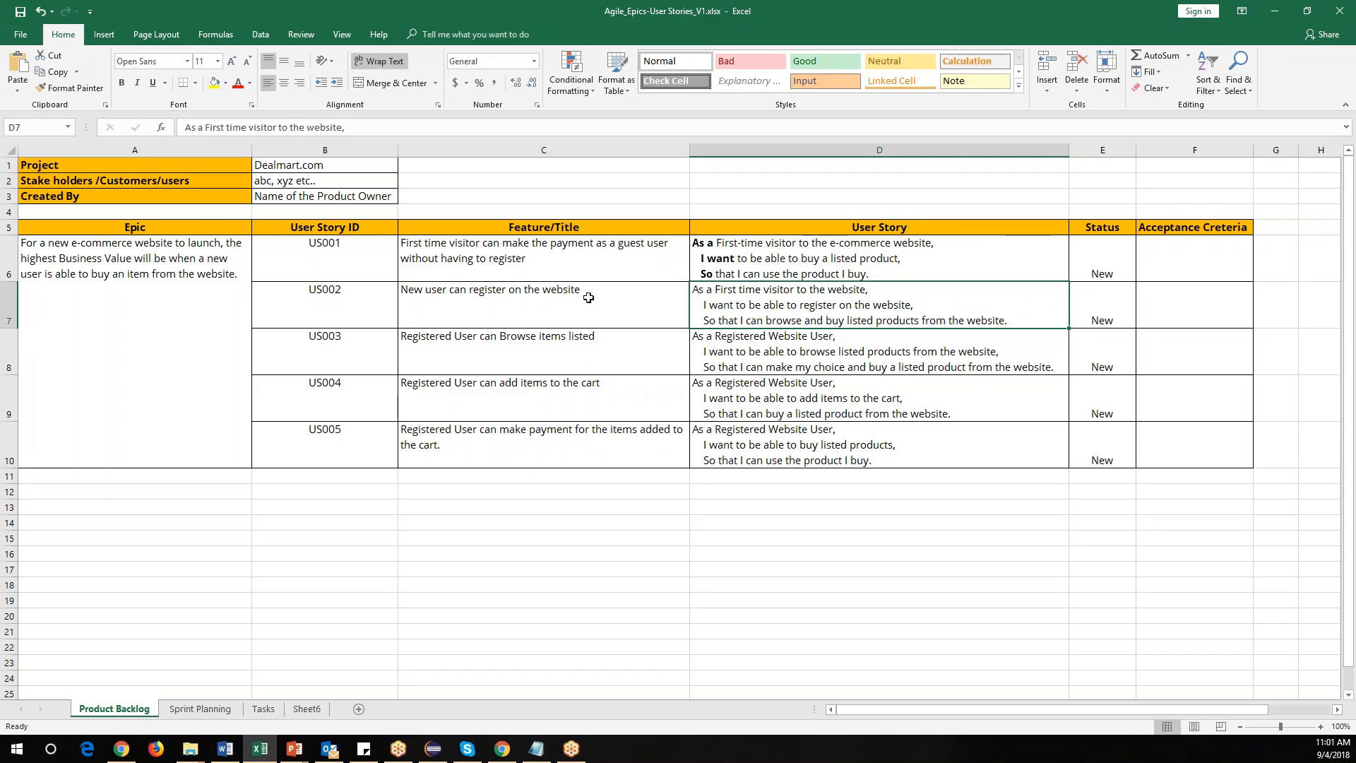
# In the second user story cell, bold "As a First time", "I want to" and "So".
pyautogui.doubleClick(723, 289)
pyautogui.moveTo(723, 289); pyautogui.dragTo(693, 289)
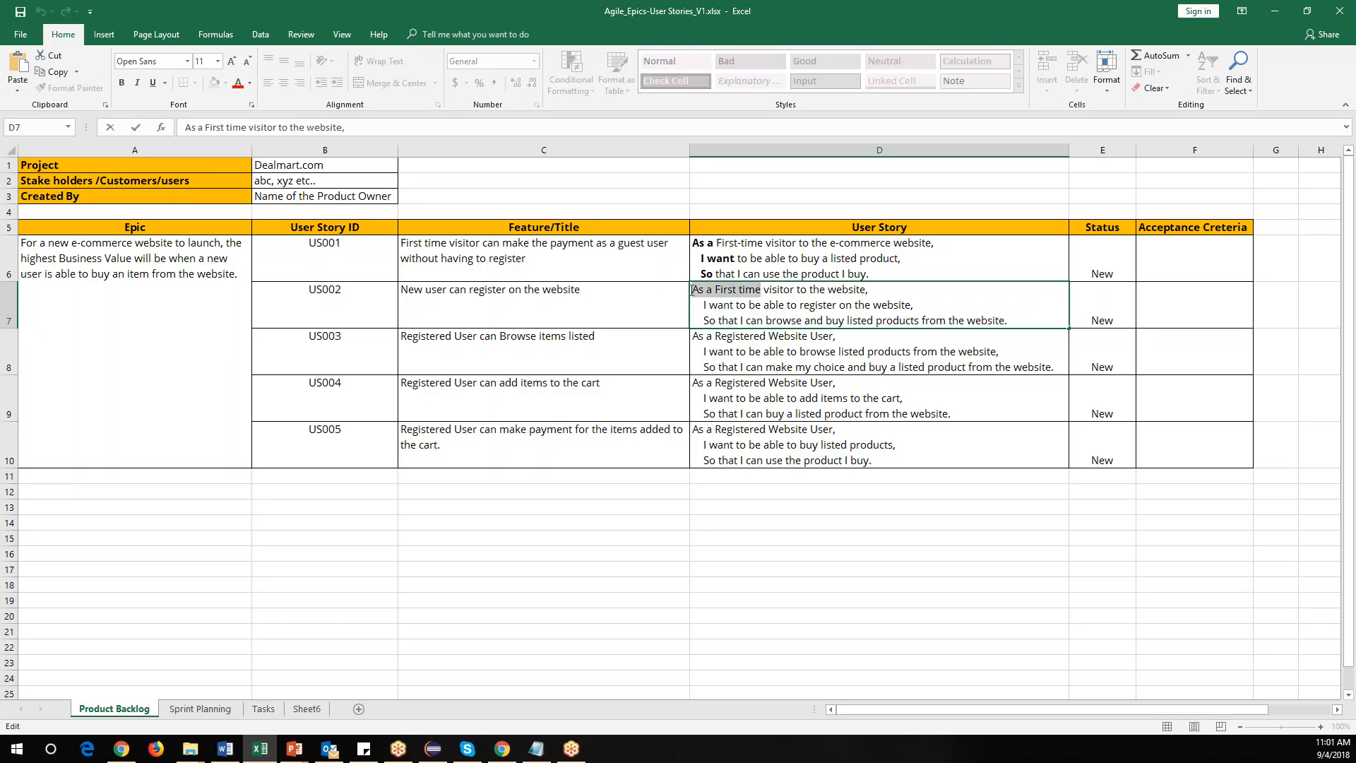
pyautogui.click(122, 83)
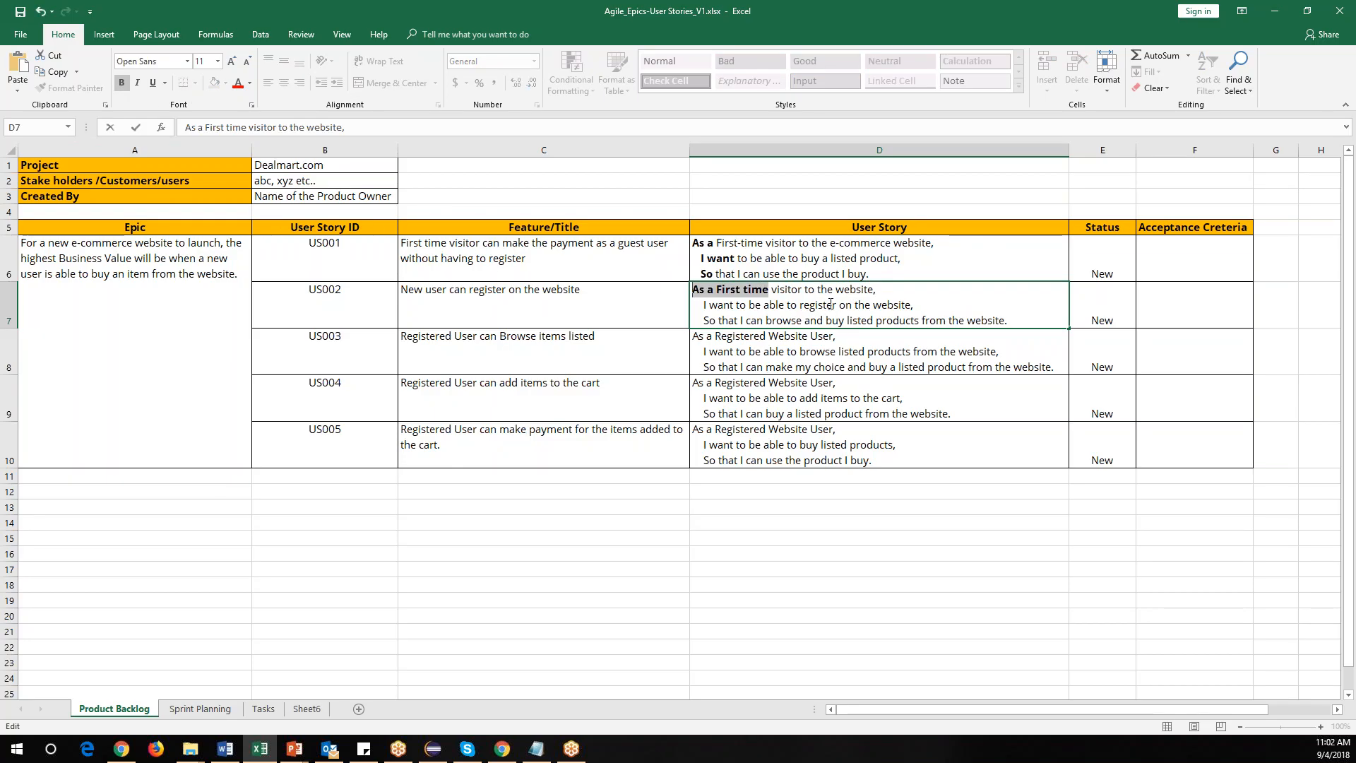
pyautogui.moveTo(701, 304); pyautogui.dragTo(748, 305)
pyautogui.click(122, 83)
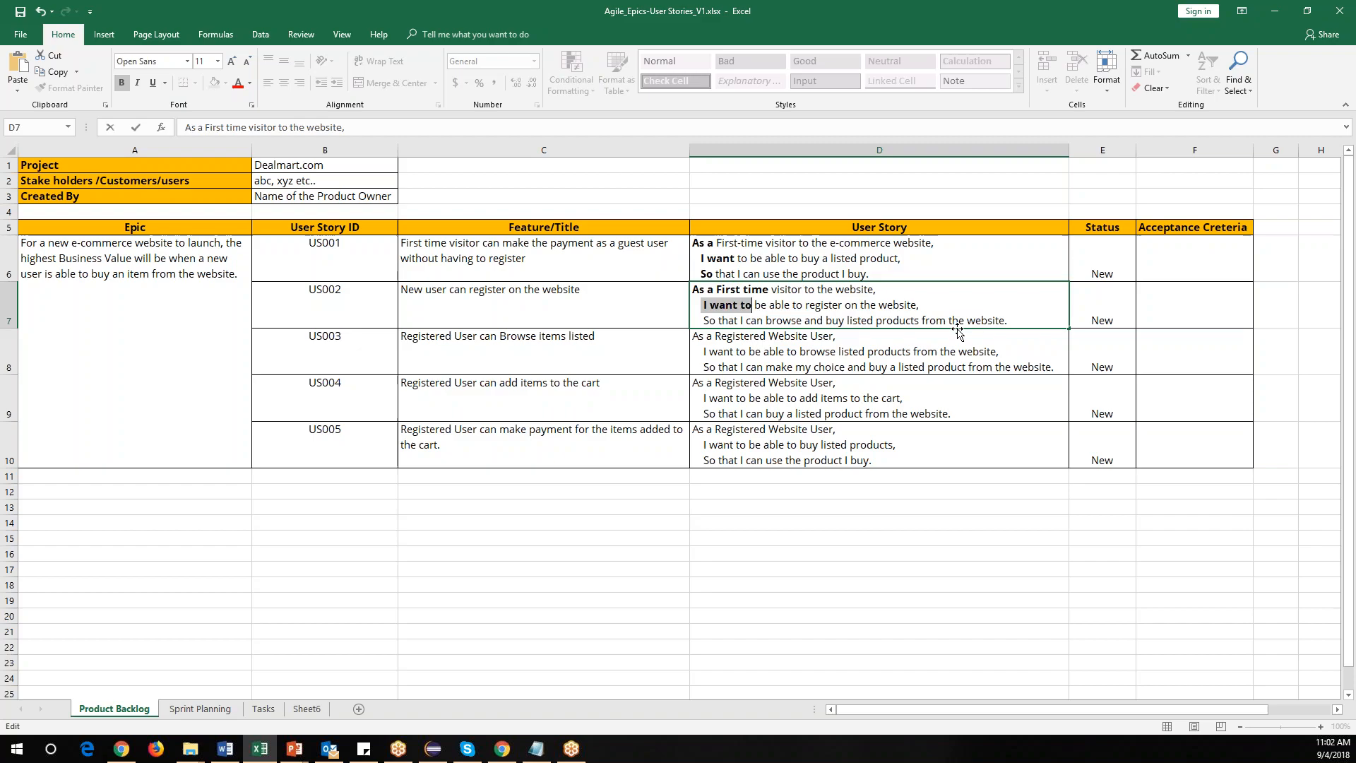
pyautogui.moveTo(703, 320)
pyautogui.mouseDown()
pyautogui.moveTo(732, 323)
pyautogui.moveTo(716, 321)
pyautogui.mouseUp()
pyautogui.click(122, 83)
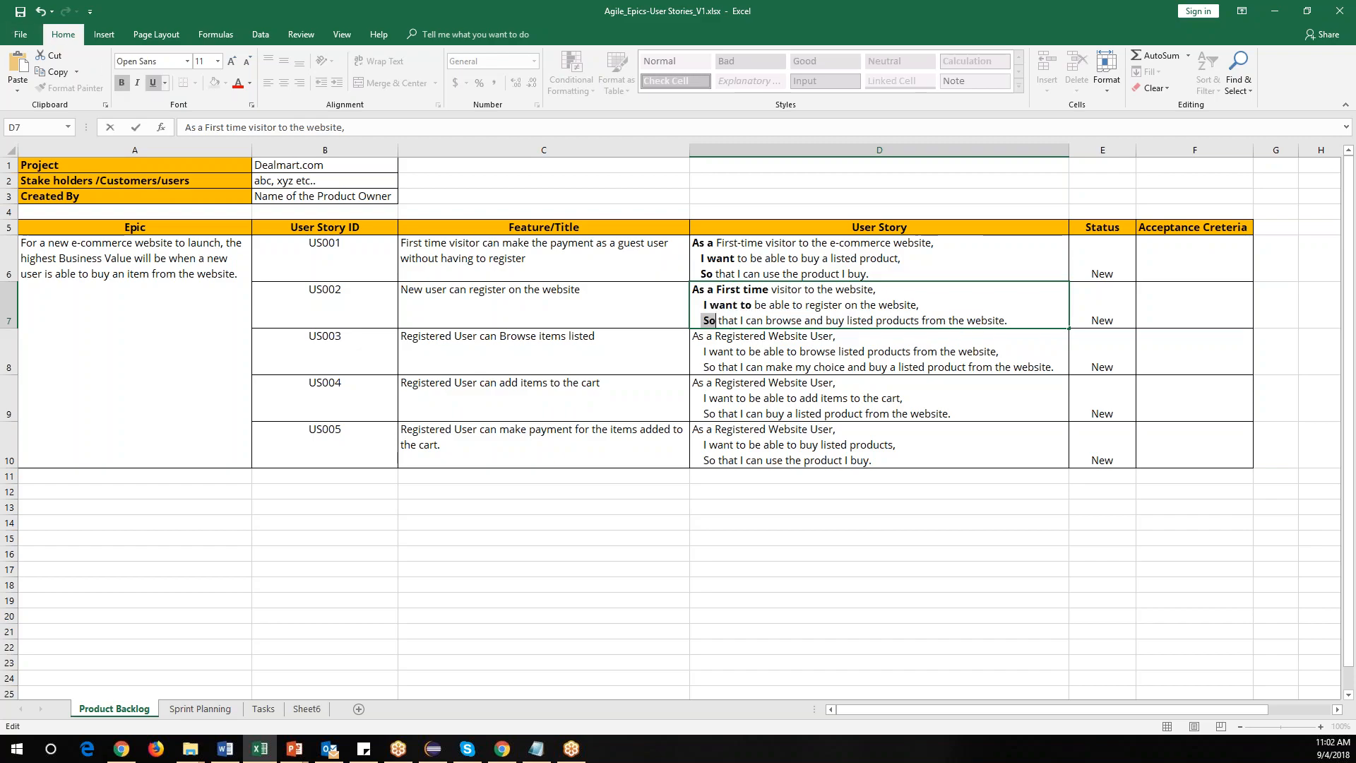
# Review the remaining user story cells in rows 6 to 10.
pyautogui.moveTo(785, 249); pyautogui.dragTo(810, 444)
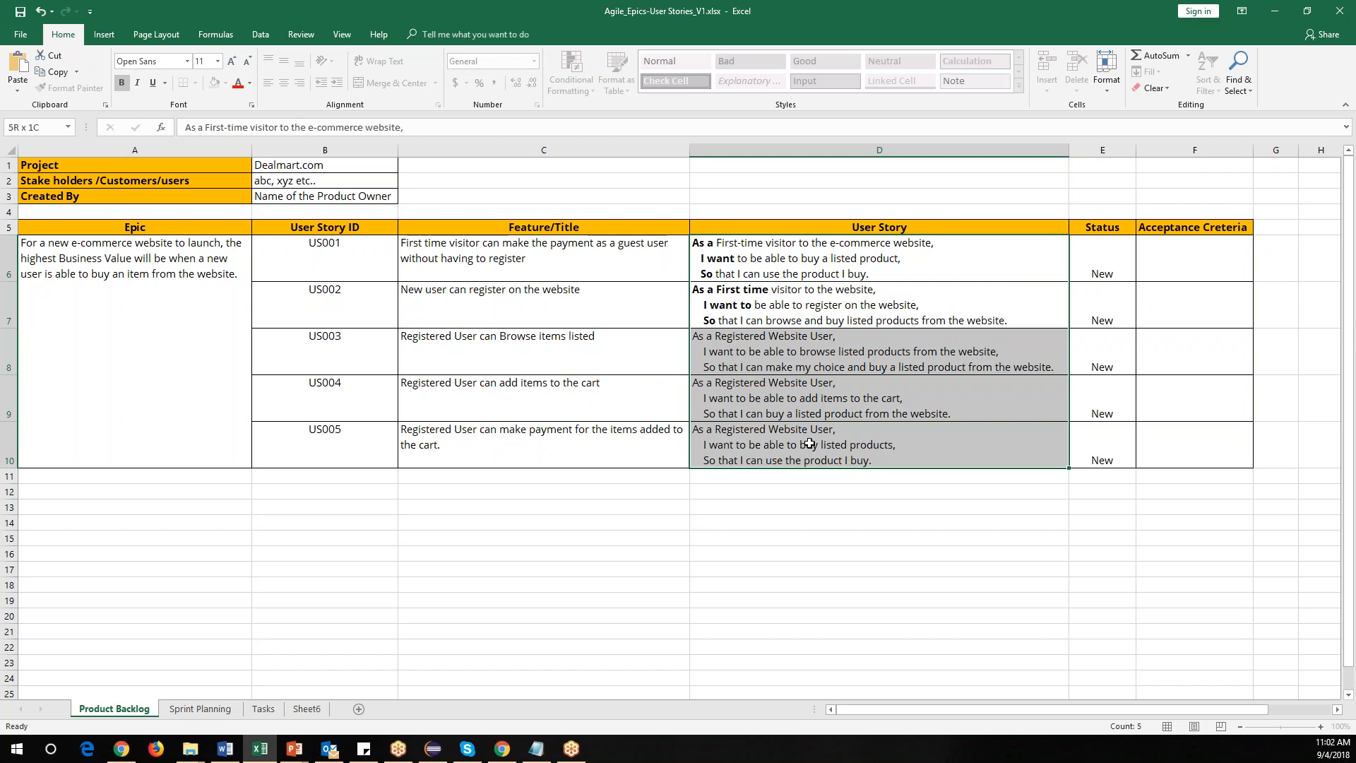
pyautogui.moveTo(809, 443); pyautogui.dragTo(811, 444)
pyautogui.click(703, 246)
pyautogui.click(709, 303)
pyautogui.click(717, 351)
pyautogui.click(736, 404)
pyautogui.moveTo(714, 260); pyautogui.dragTo(733, 456)
pyautogui.click(703, 243)
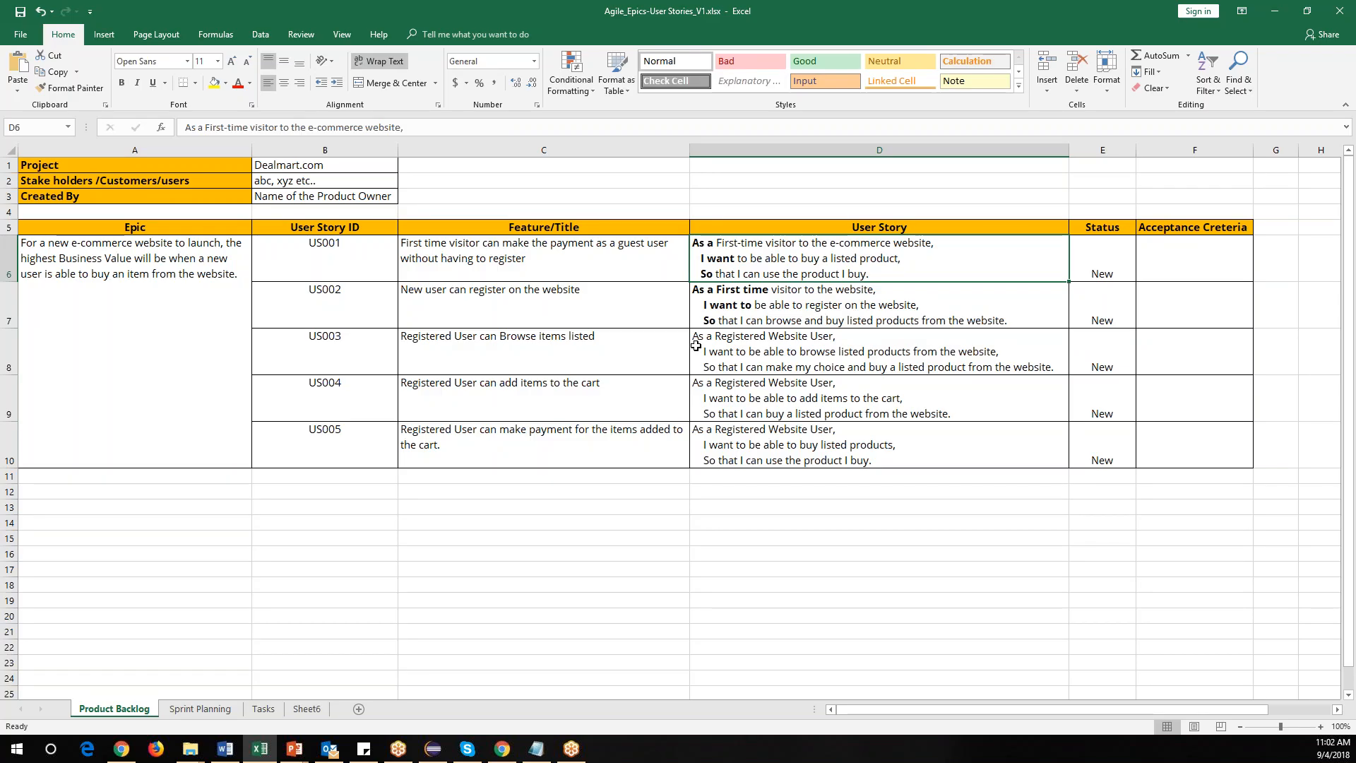
# Select the lines of text inside the first user story cell for review, then leave the cell without changes.
pyautogui.doubleClick(722, 243)
pyautogui.moveTo(718, 243); pyautogui.dragTo(957, 232)
pyautogui.moveTo(716, 258); pyautogui.dragTo(926, 259)
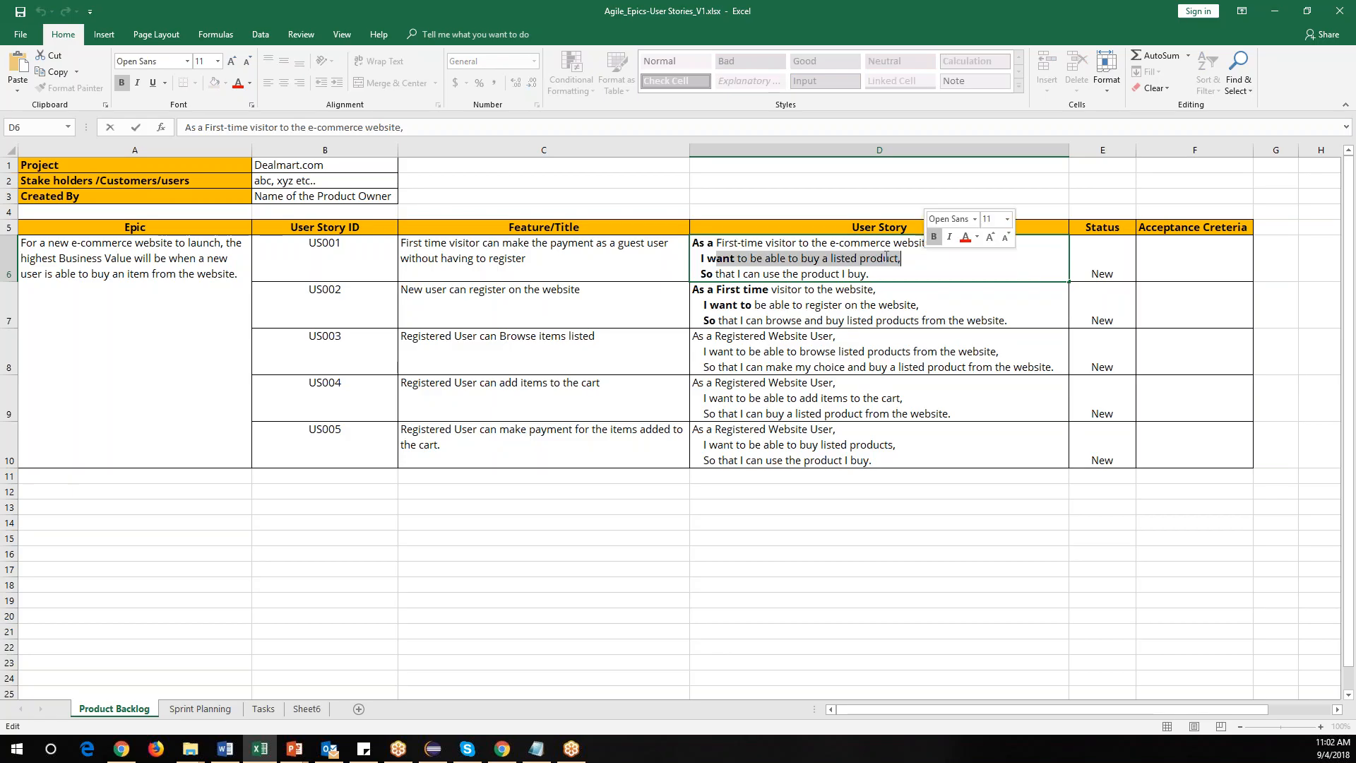
pyautogui.moveTo(715, 275); pyautogui.dragTo(881, 276)
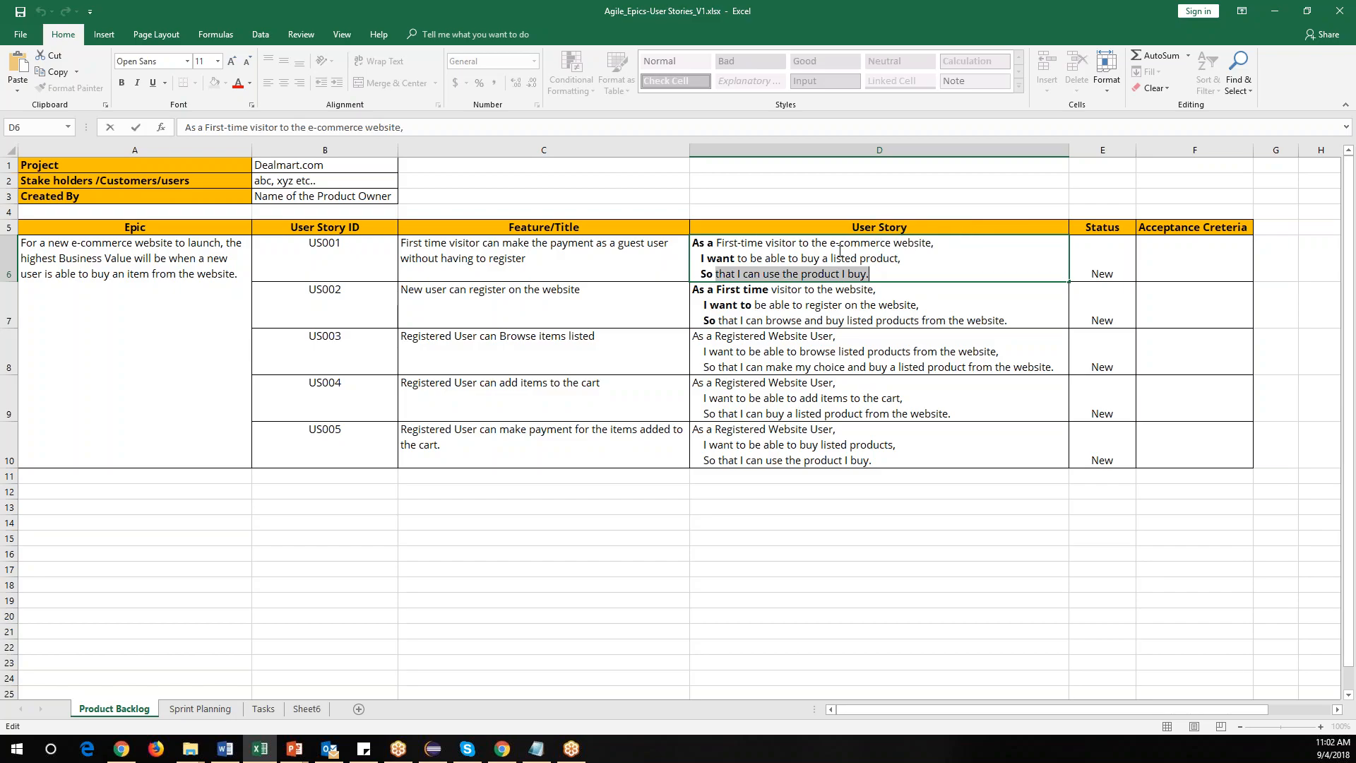
pyautogui.press('Escape')
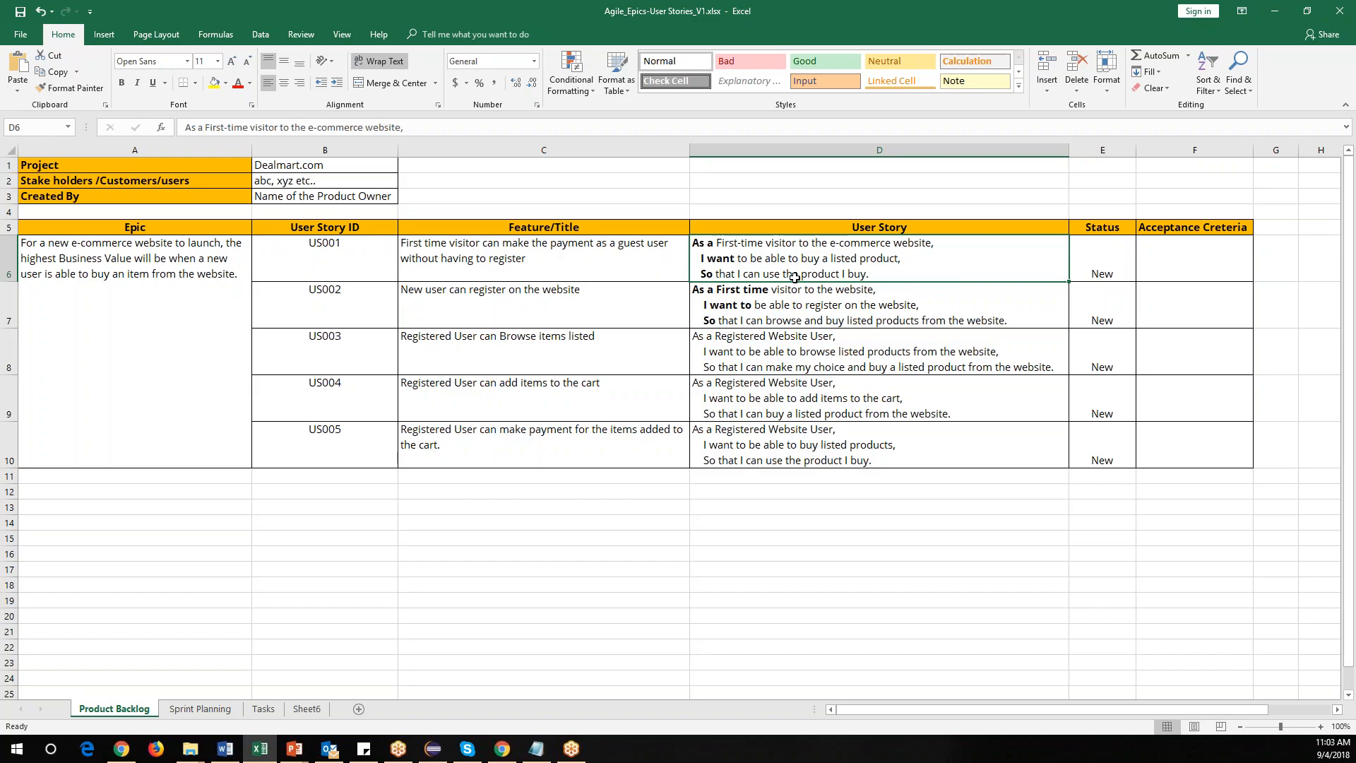
# Open the Status dropdown of the first user story to view its available options.
pyautogui.moveTo(793, 249); pyautogui.dragTo(794, 444)
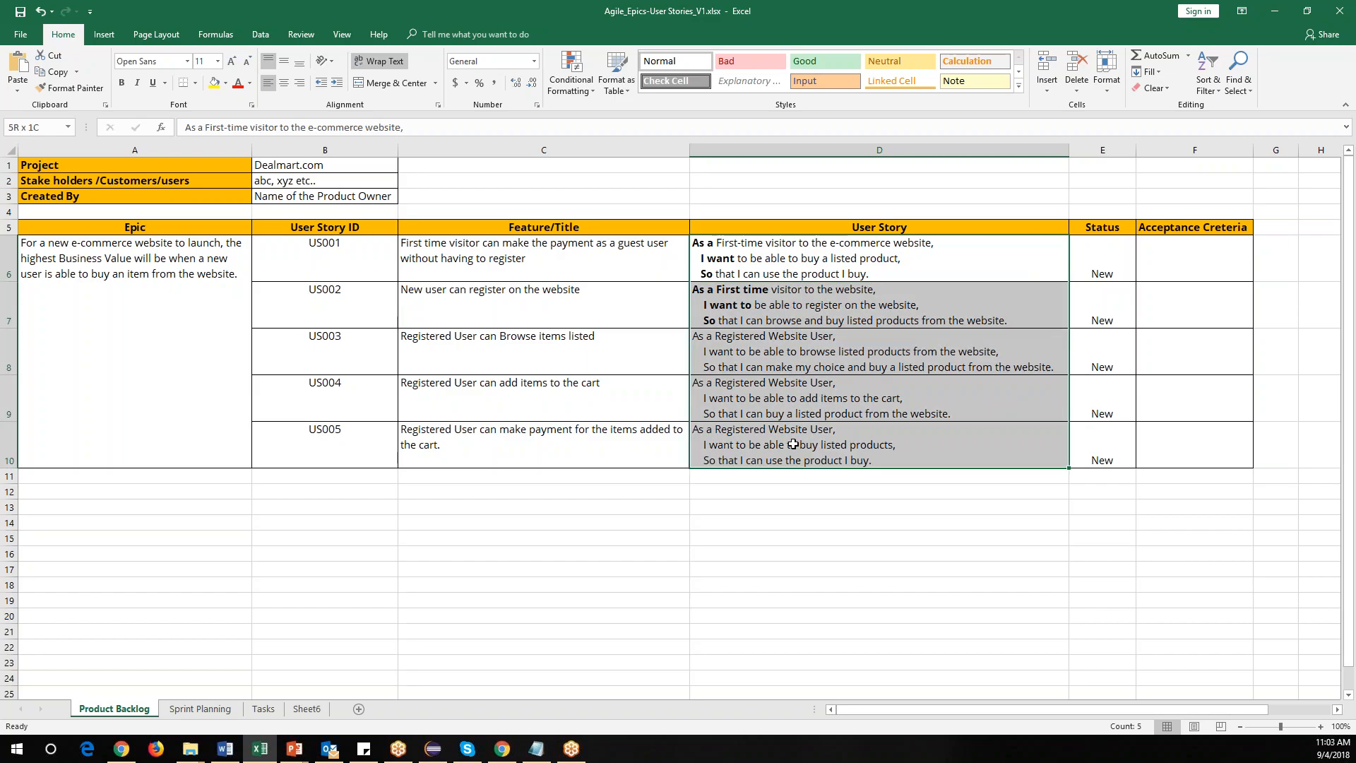
pyautogui.click(1103, 260)
pyautogui.click(1143, 274)
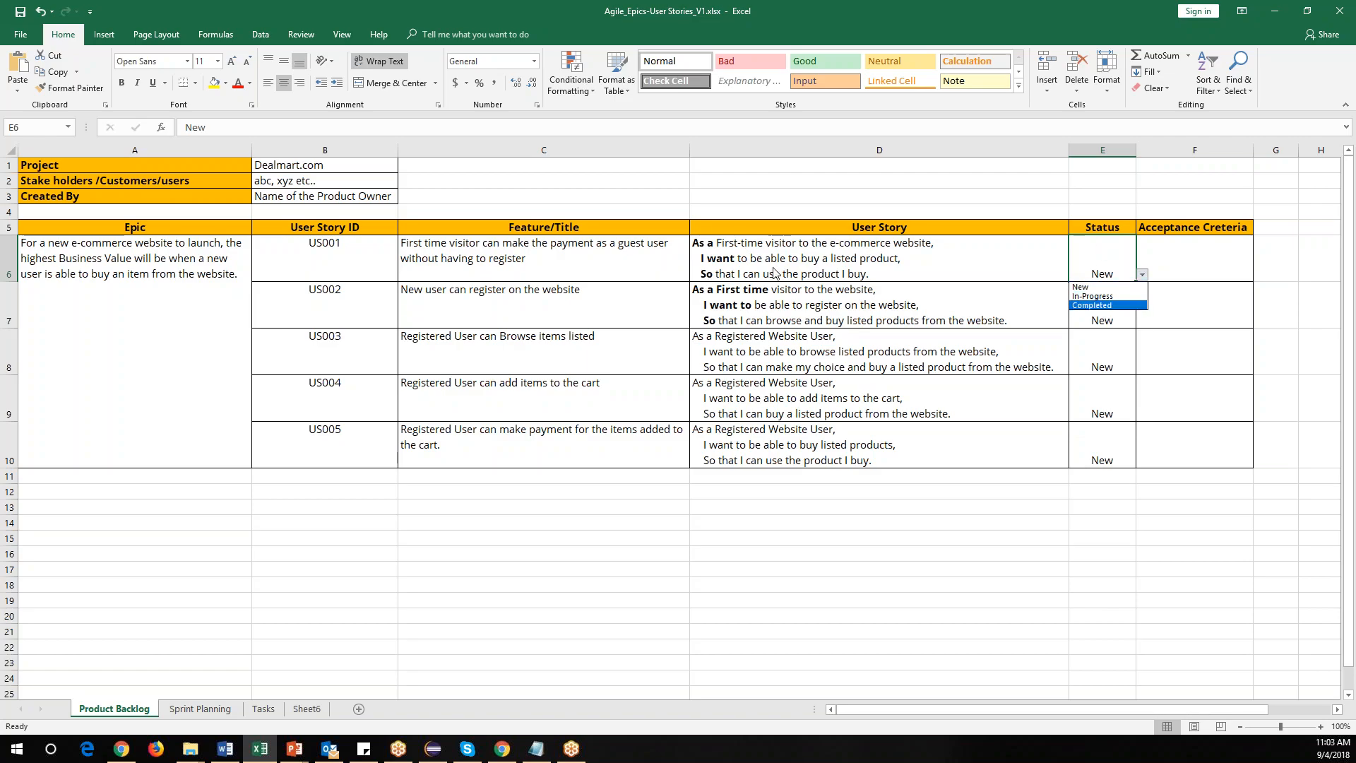
pyautogui.click(778, 295)
pyautogui.press('Down')
# Examine the Acceptance Criteria column and the rest of the product backlog table.
pyautogui.moveTo(1151, 244); pyautogui.dragTo(1154, 441)
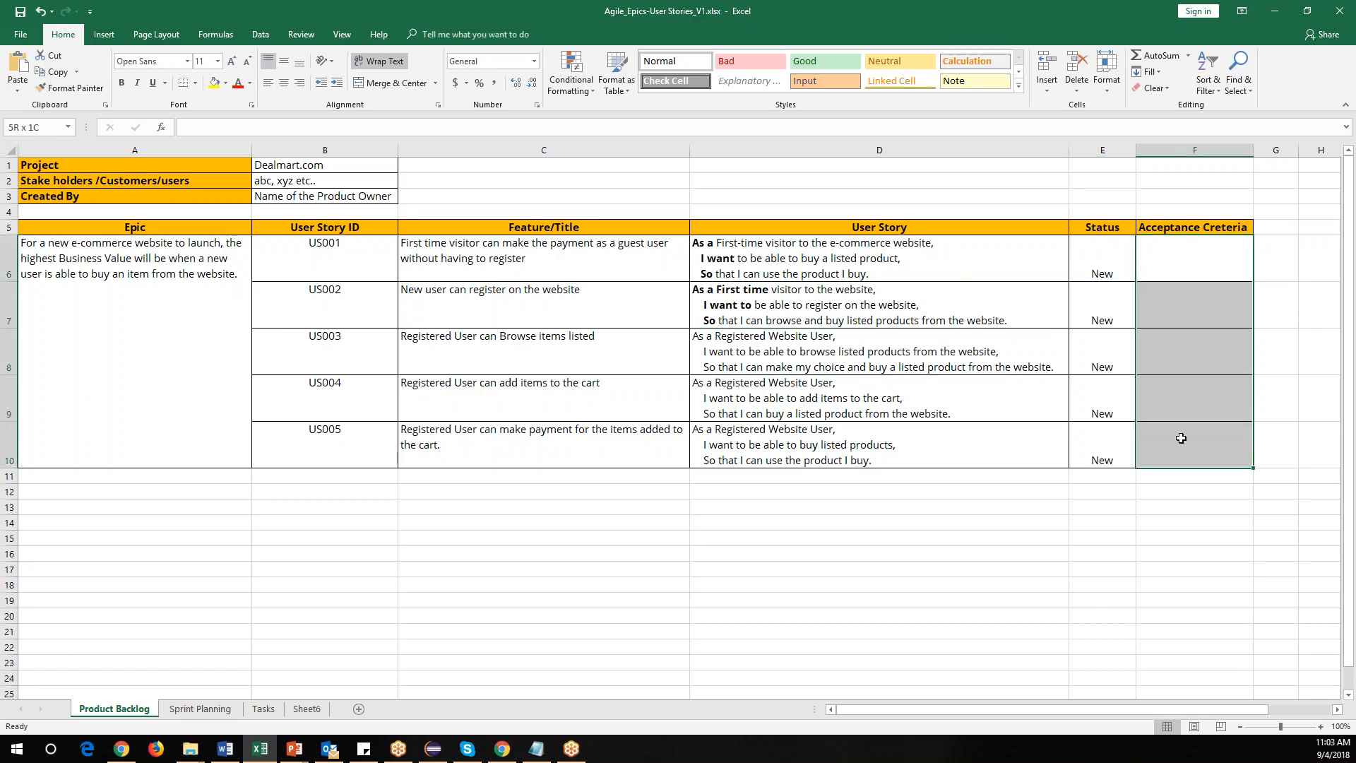
pyautogui.click(552, 271)
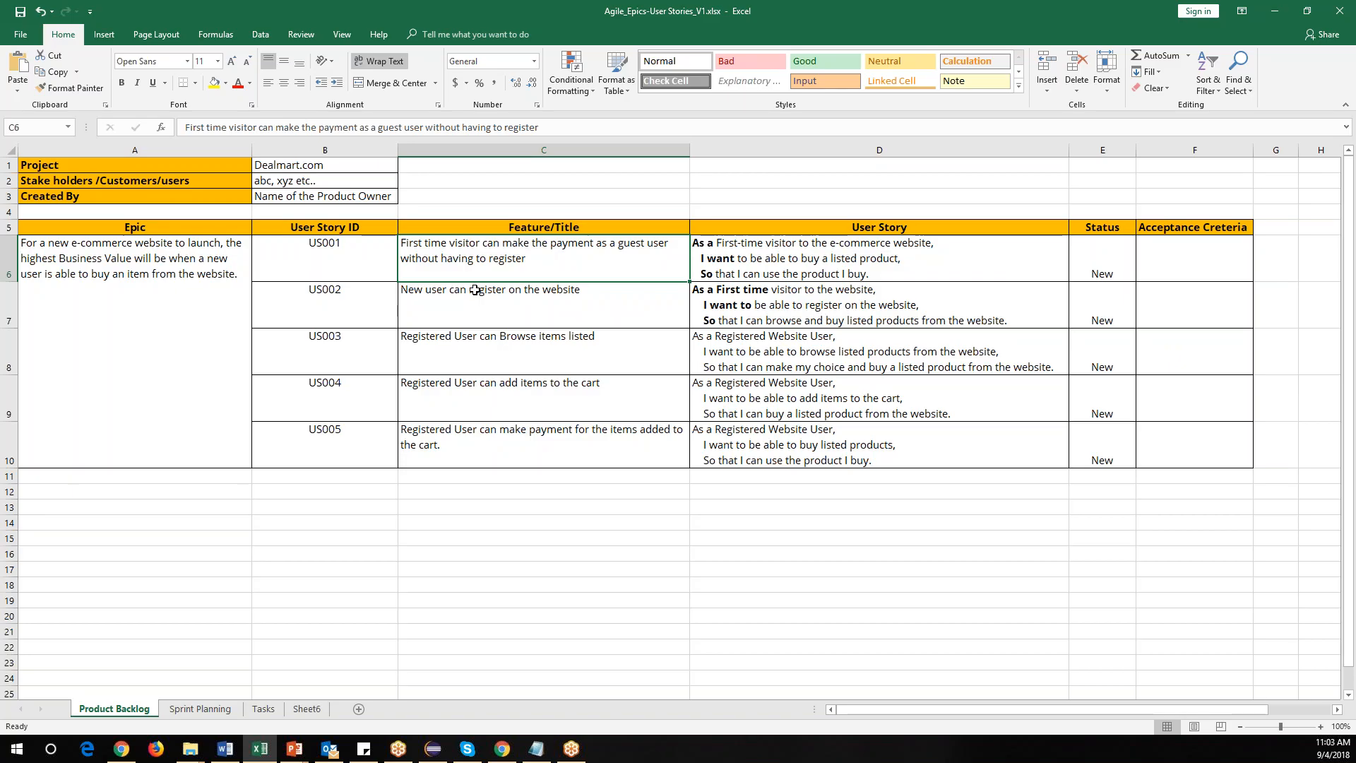
pyautogui.click(1210, 263)
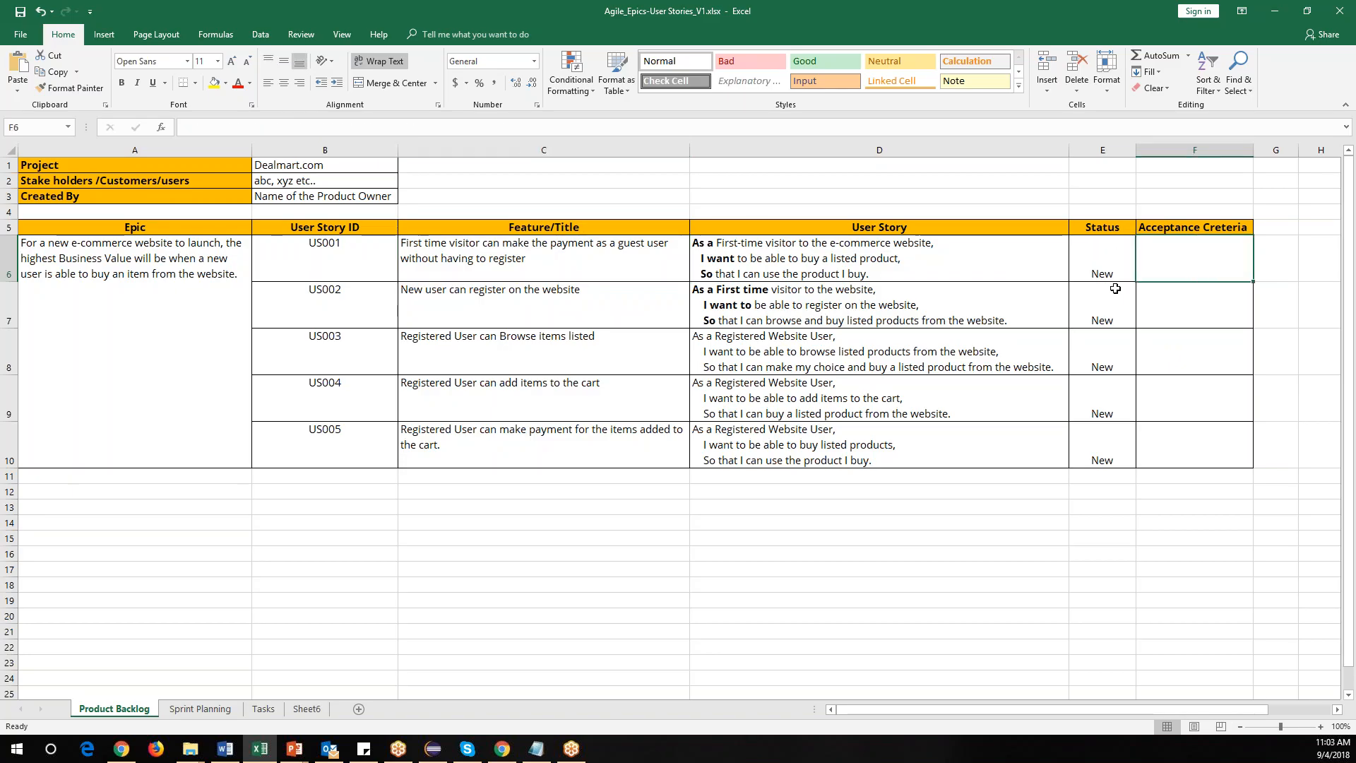
pyautogui.moveTo(1170, 256); pyautogui.dragTo(1195, 453)
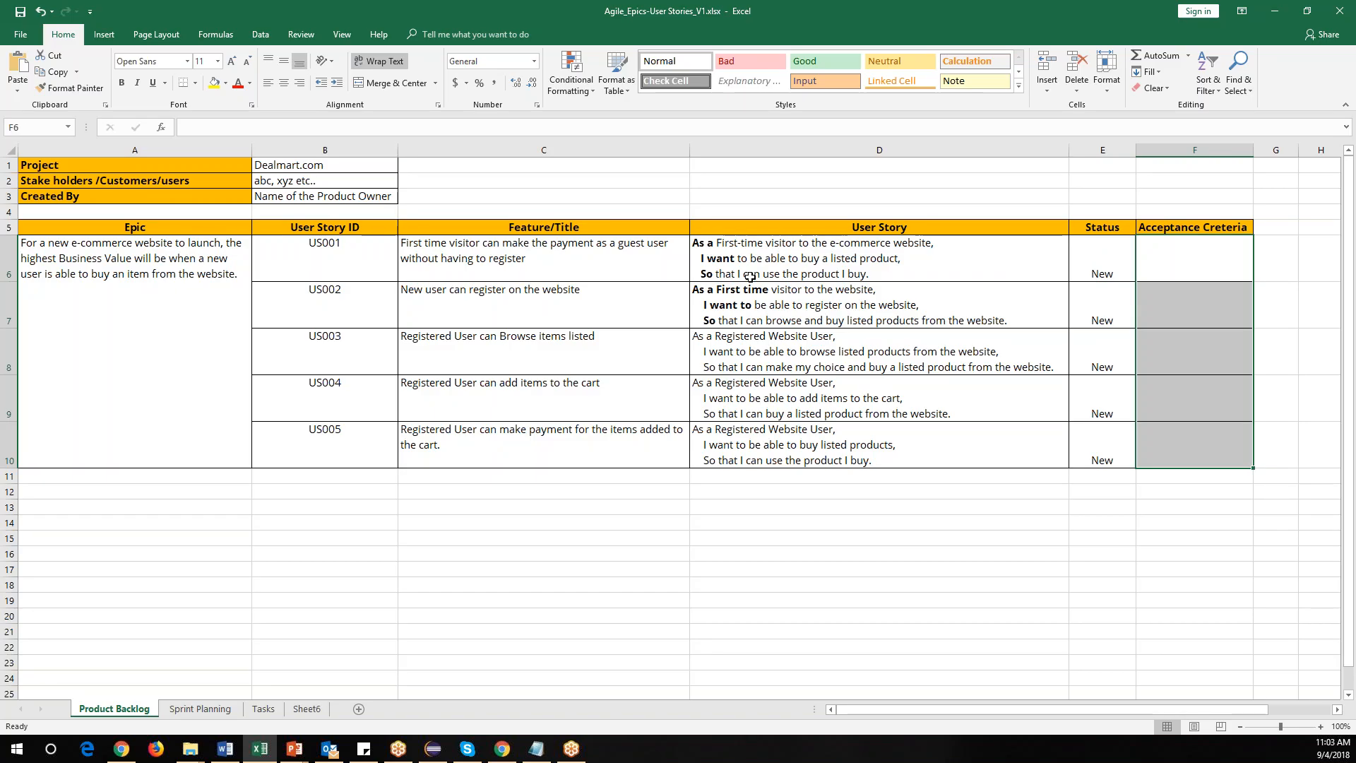
pyautogui.click(595, 252)
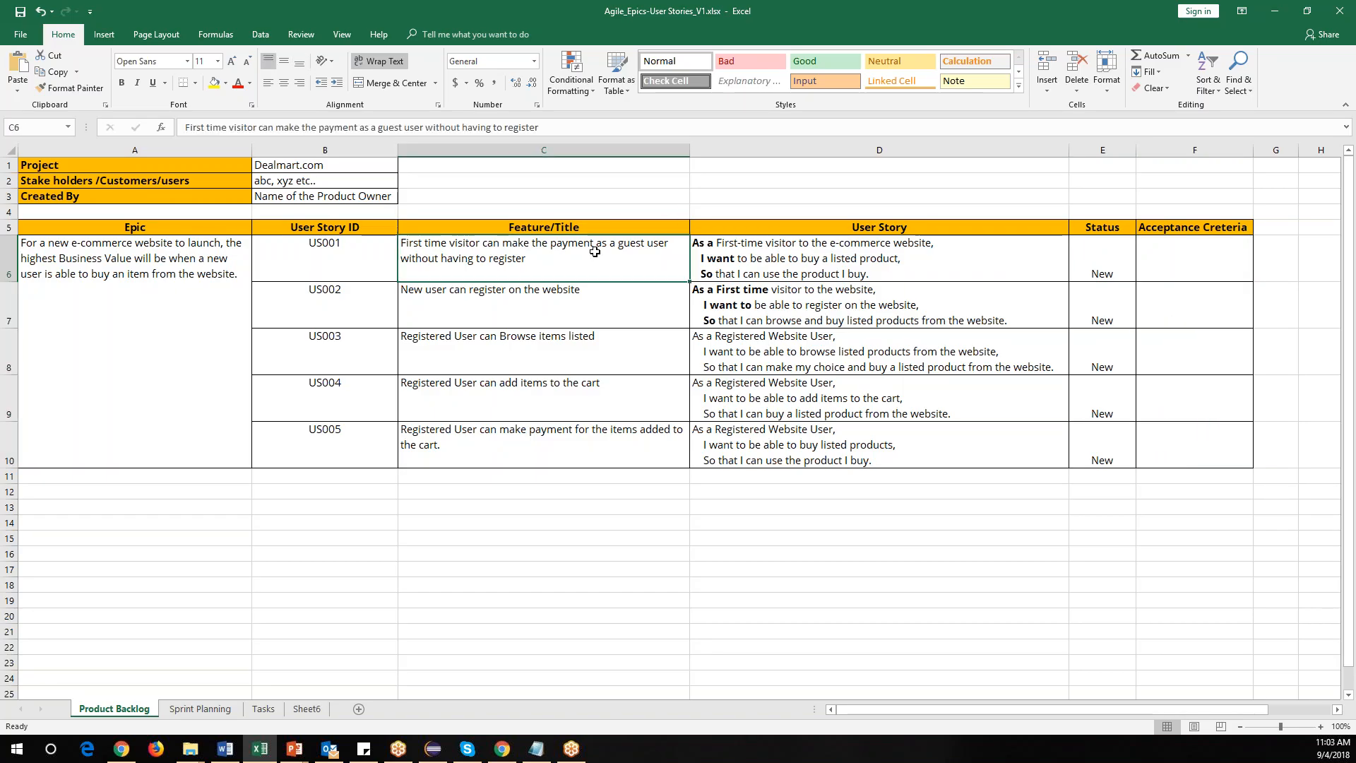
pyautogui.moveTo(1203, 262); pyautogui.dragTo(1213, 457)
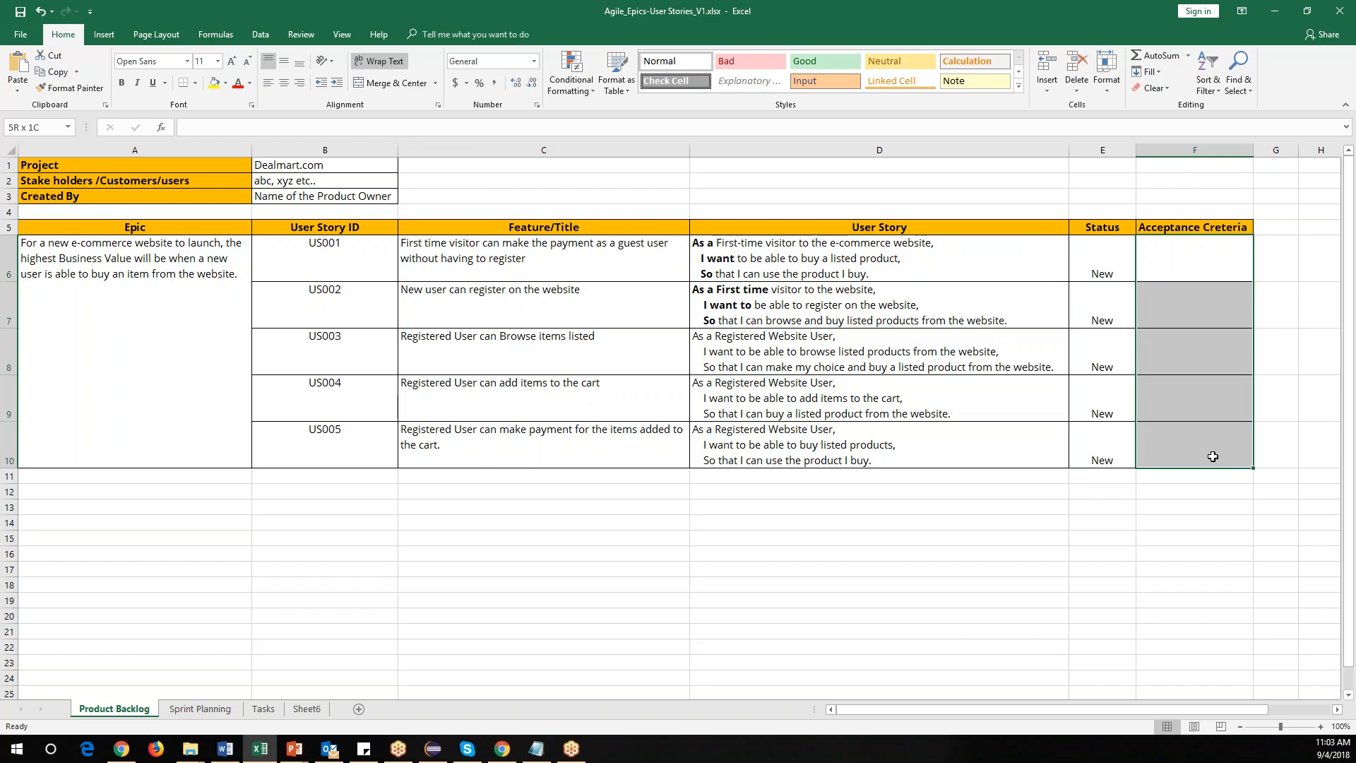
pyautogui.moveTo(1213, 457); pyautogui.dragTo(1213, 457)
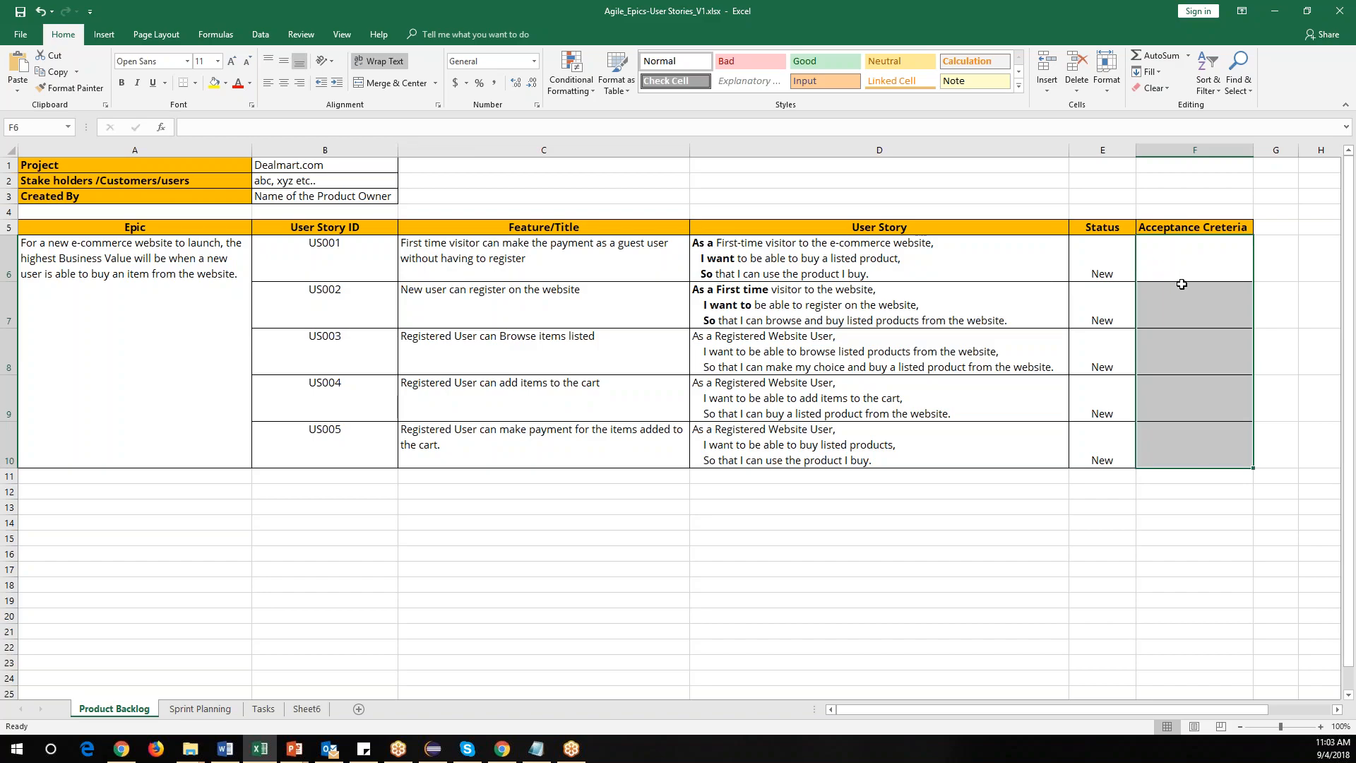
pyautogui.moveTo(62, 167); pyautogui.dragTo(1151, 457)
pyautogui.click(360, 323)
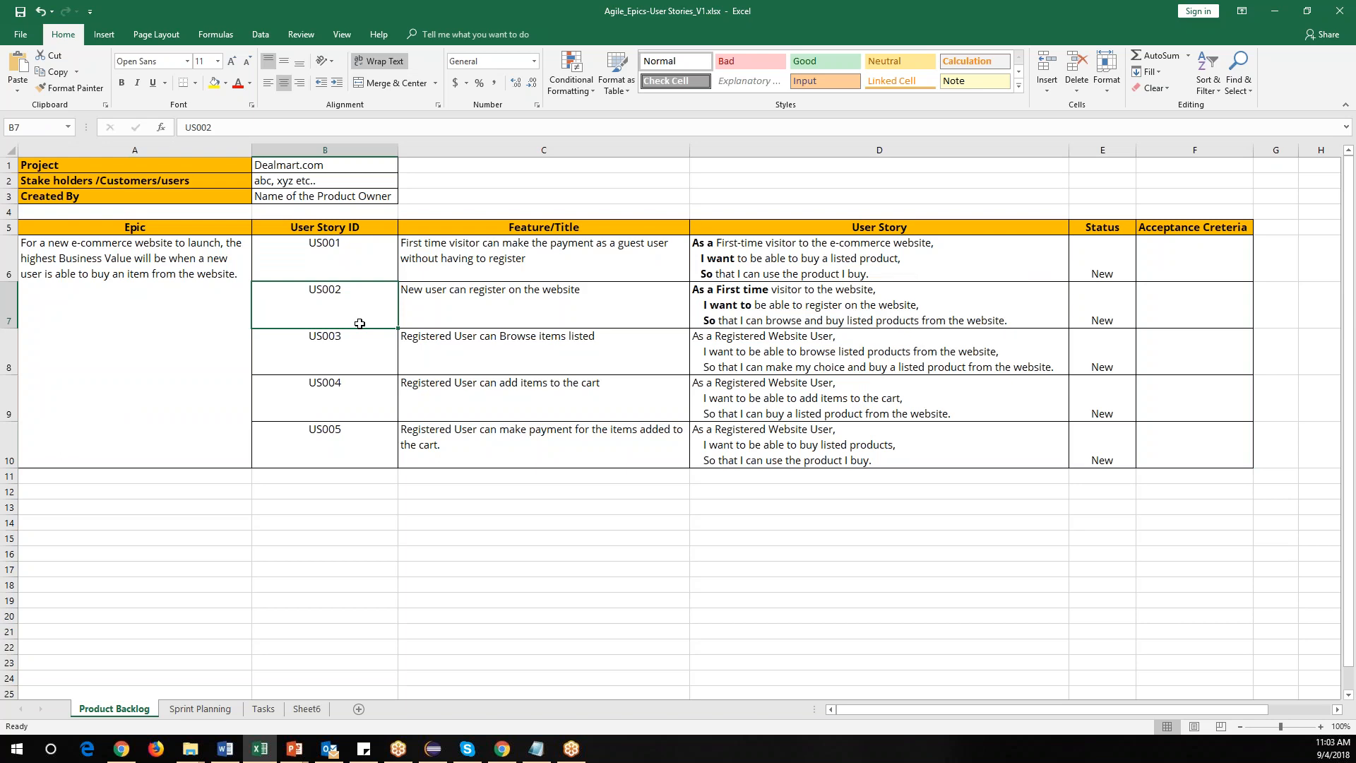
# On the Sprint Planning sheet, bold the Project, Srum Team and Created By labels.
pyautogui.click(205, 709)
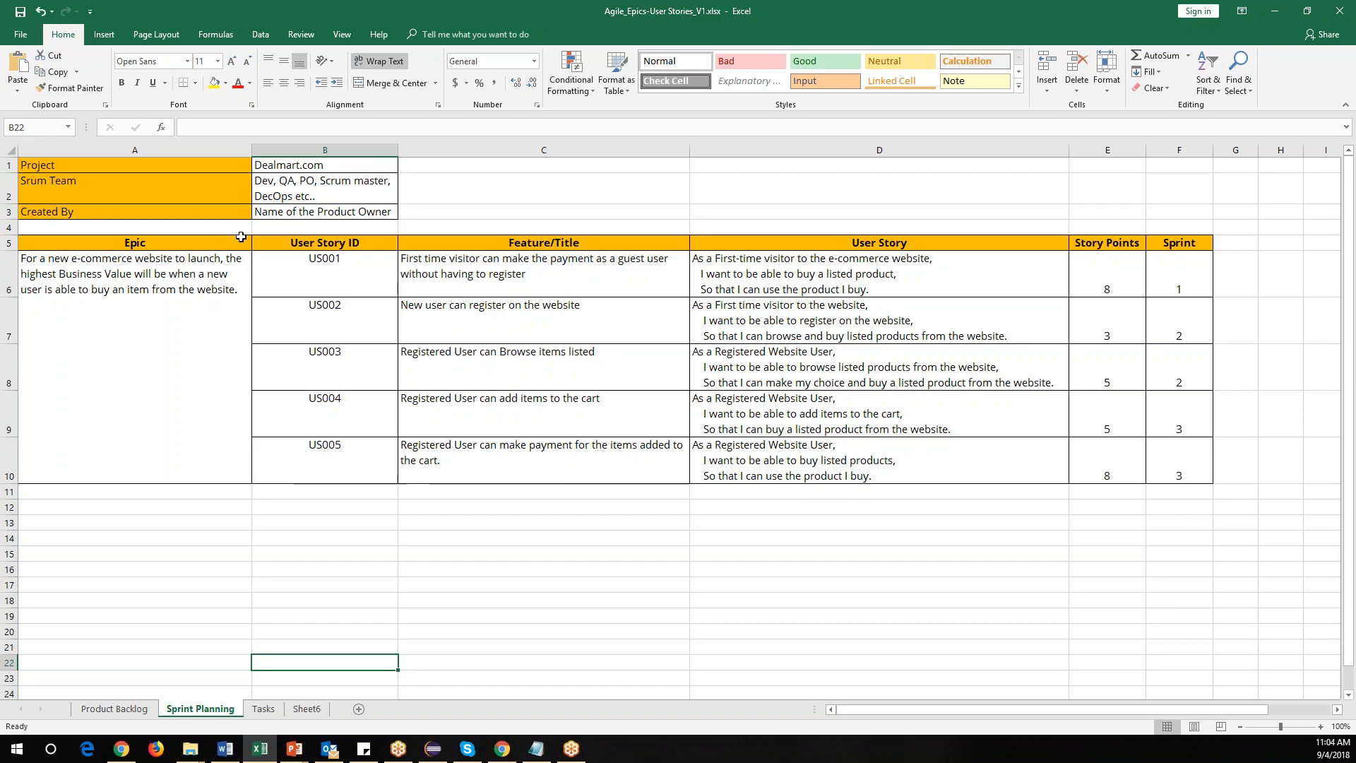
pyautogui.moveTo(233, 167); pyautogui.dragTo(227, 210)
pyautogui.click(122, 82)
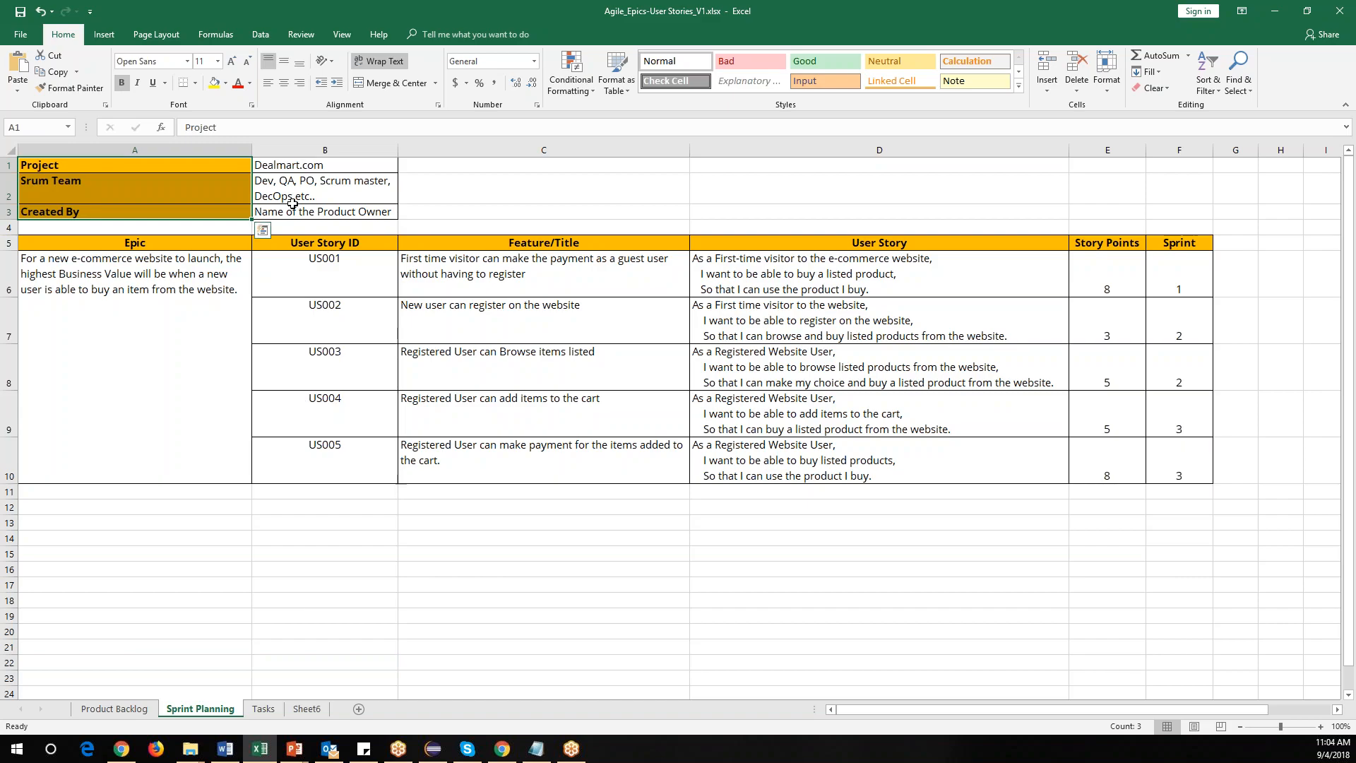
# Review the project, scrum team and creator detail cells next to the bolded labels.
pyautogui.click(299, 168)
pyautogui.click(311, 196)
pyautogui.doubleClick(311, 196)
pyautogui.moveTo(274, 183); pyautogui.dragTo(244, 182)
pyautogui.click(294, 182)
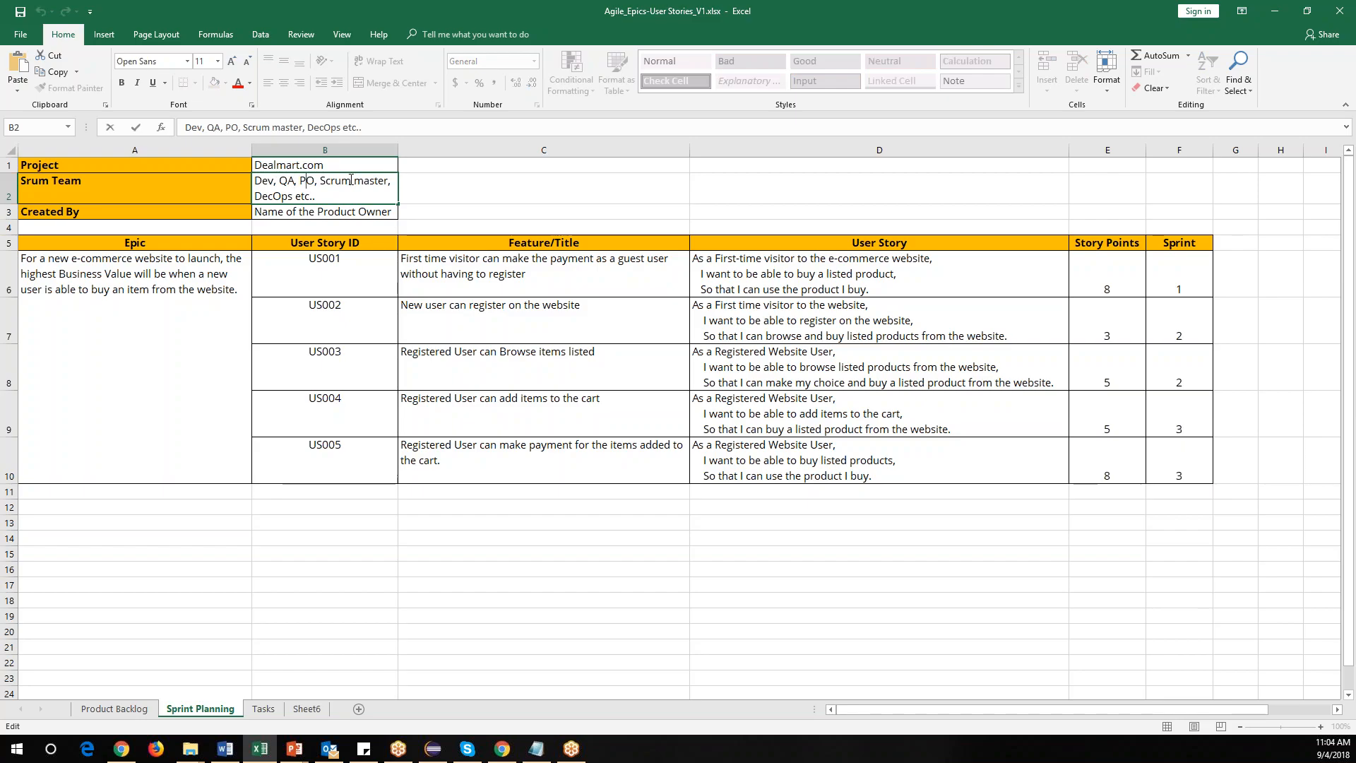
pyautogui.moveTo(340, 195); pyautogui.dragTo(253, 181)
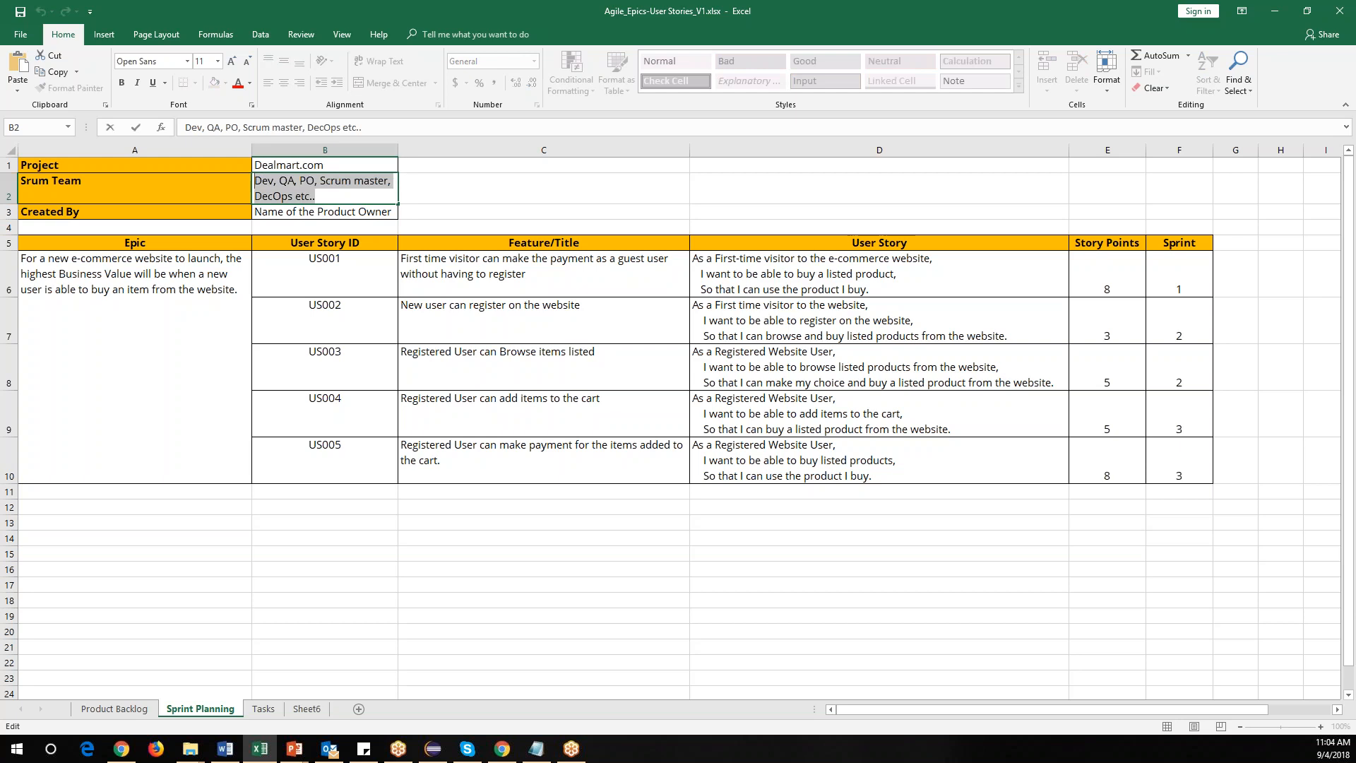
pyautogui.click(353, 212)
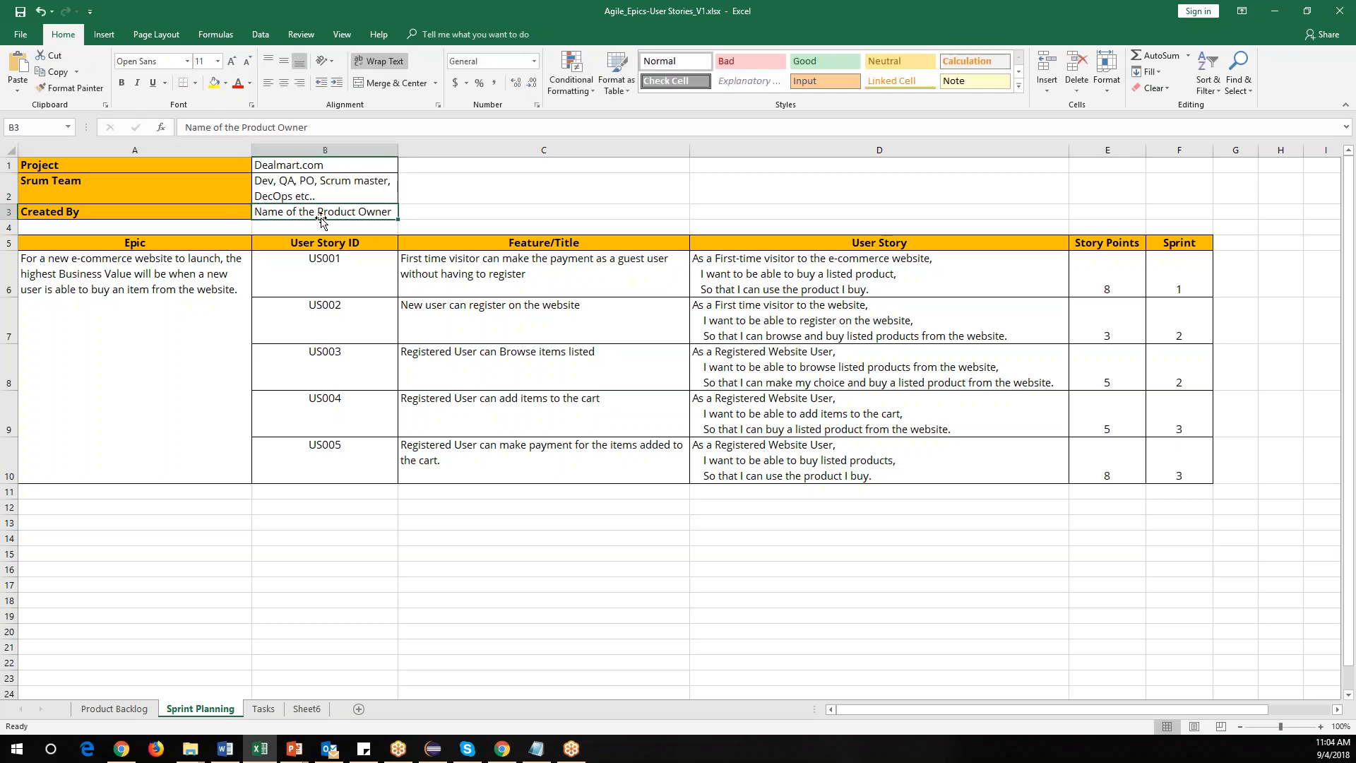
# Examine the user story columns and the Story Points value of each story on the Sprint Planning sheet.
pyautogui.click(176, 312)
pyautogui.moveTo(319, 272); pyautogui.dragTo(321, 453)
pyautogui.moveTo(573, 268); pyautogui.dragTo(572, 466)
pyautogui.moveTo(813, 284); pyautogui.dragTo(848, 495)
pyautogui.moveTo(1098, 249); pyautogui.dragTo(1103, 476)
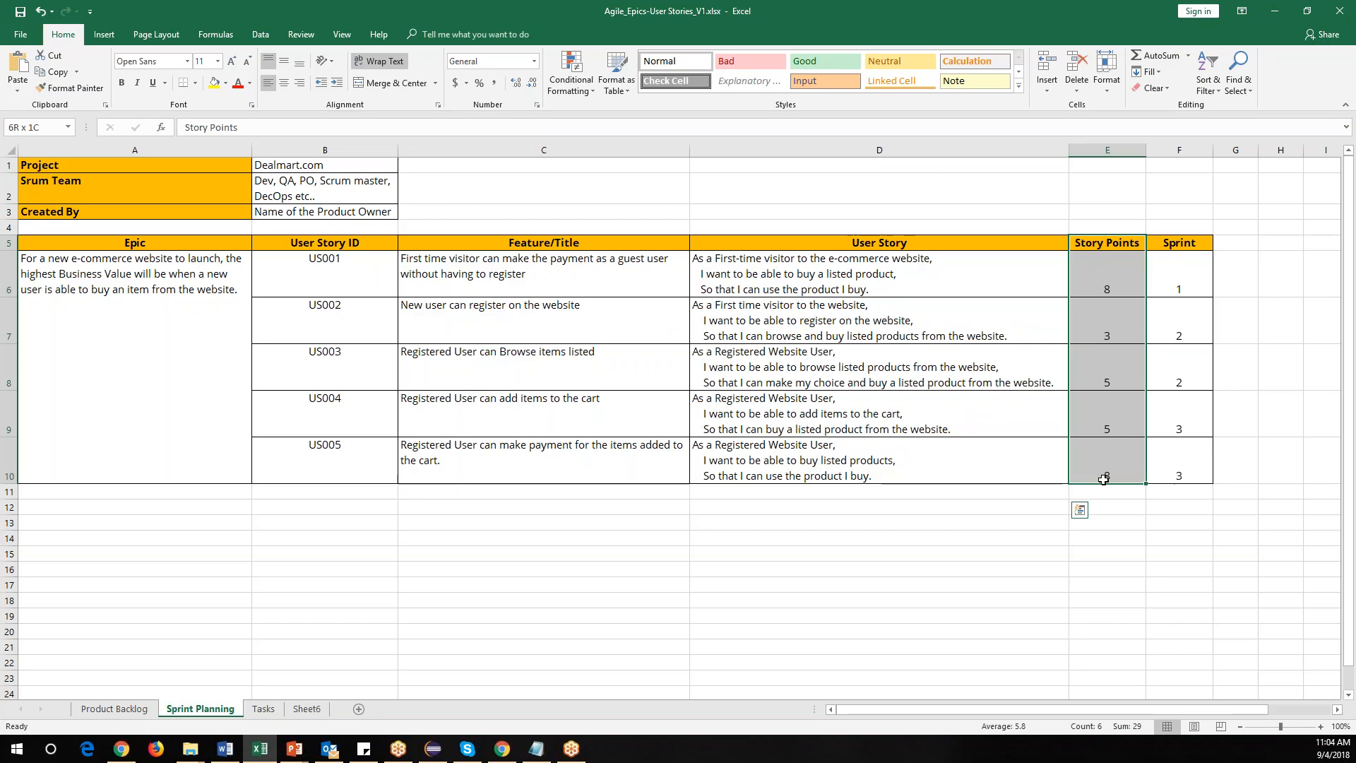
pyautogui.click(670, 275)
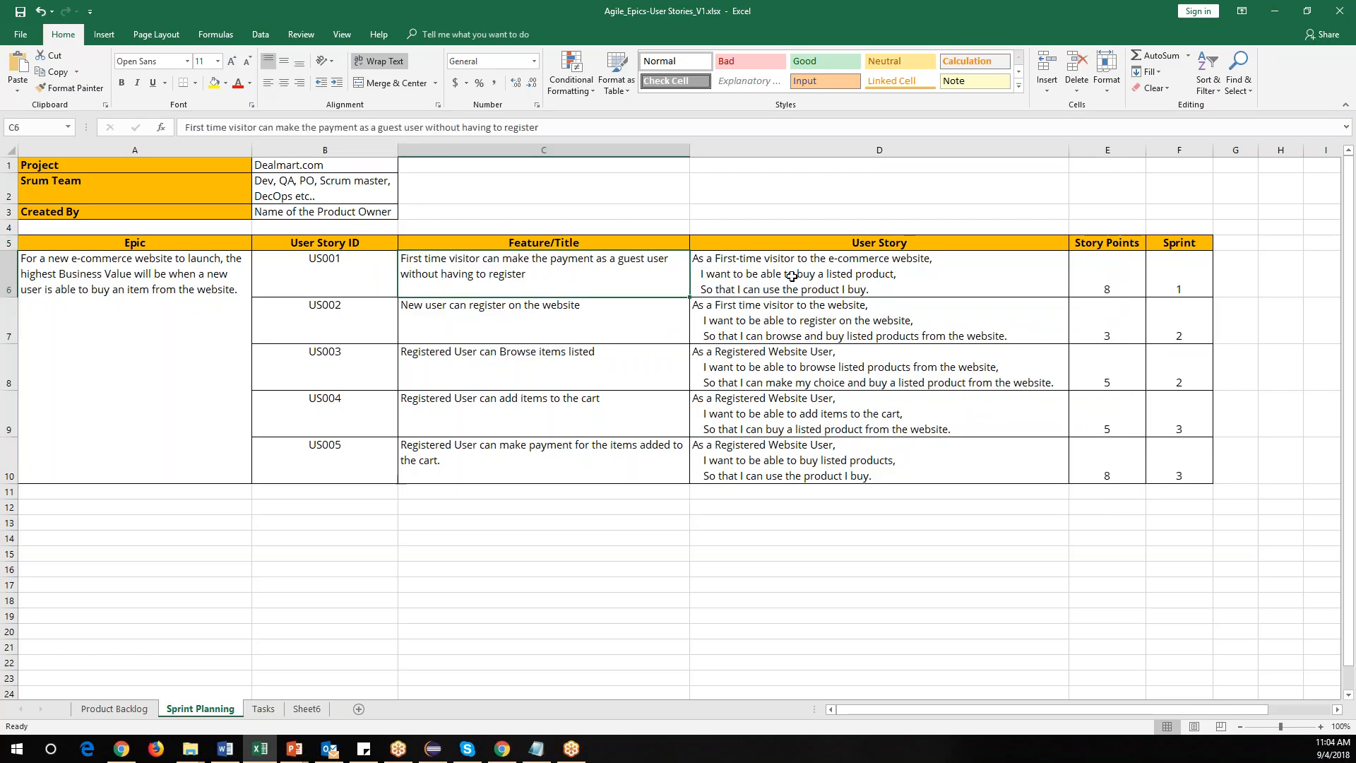
pyautogui.moveTo(1101, 283); pyautogui.dragTo(1105, 493)
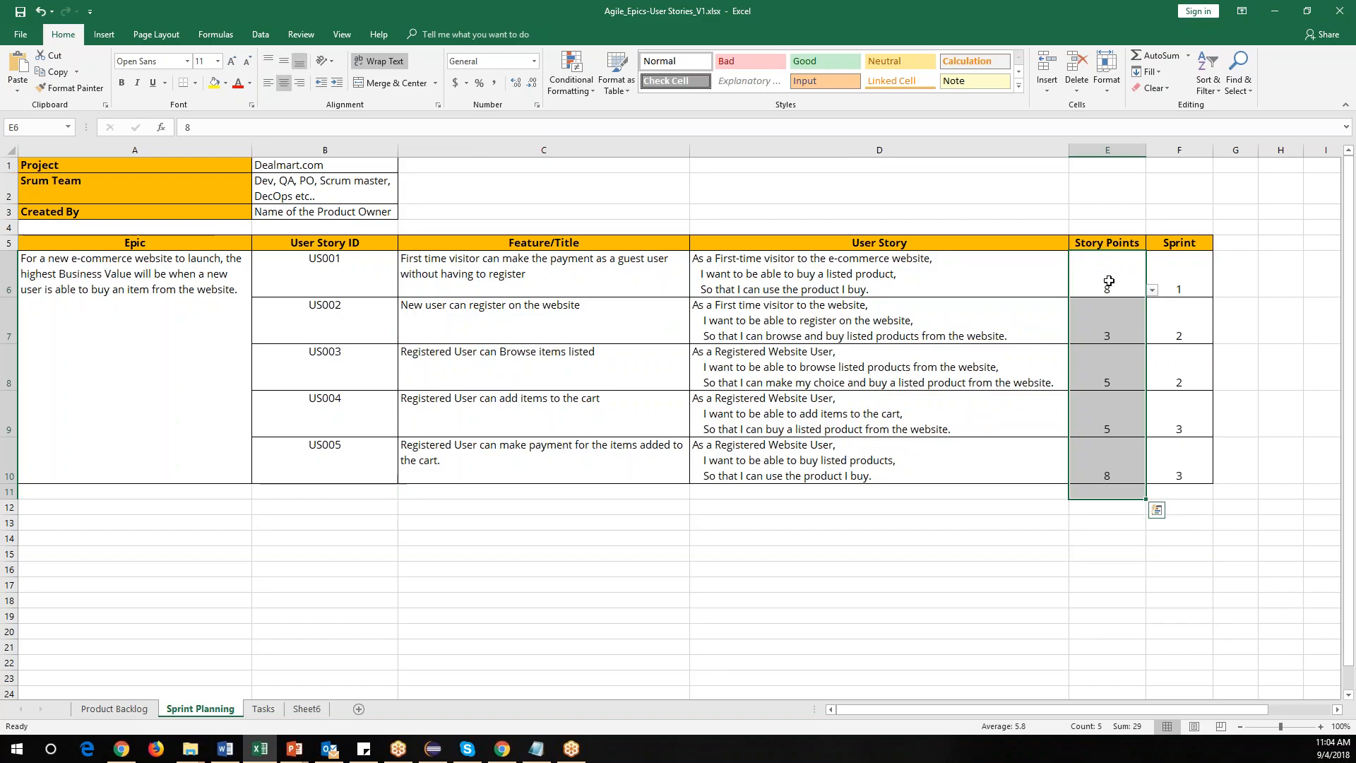
pyautogui.click(1110, 281)
pyautogui.click(1113, 319)
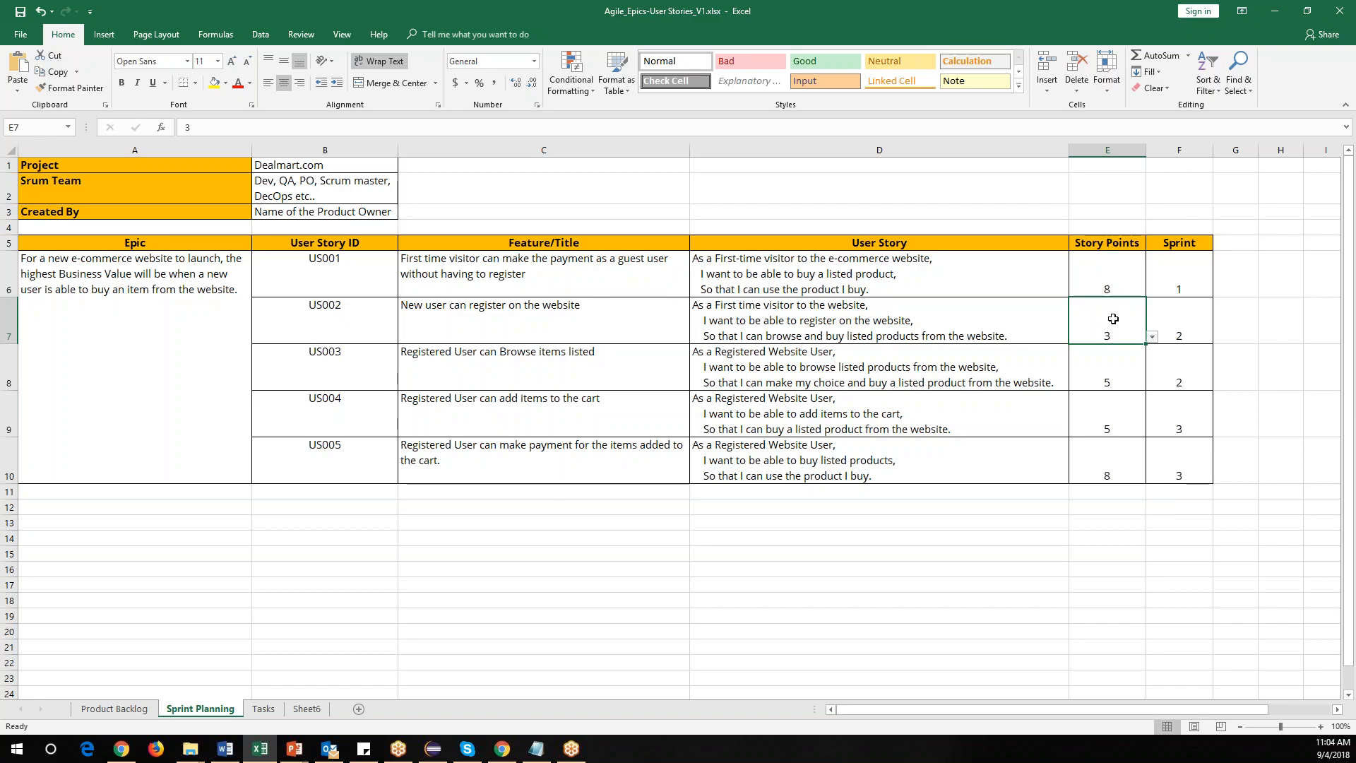
pyautogui.click(1107, 375)
pyautogui.click(1110, 422)
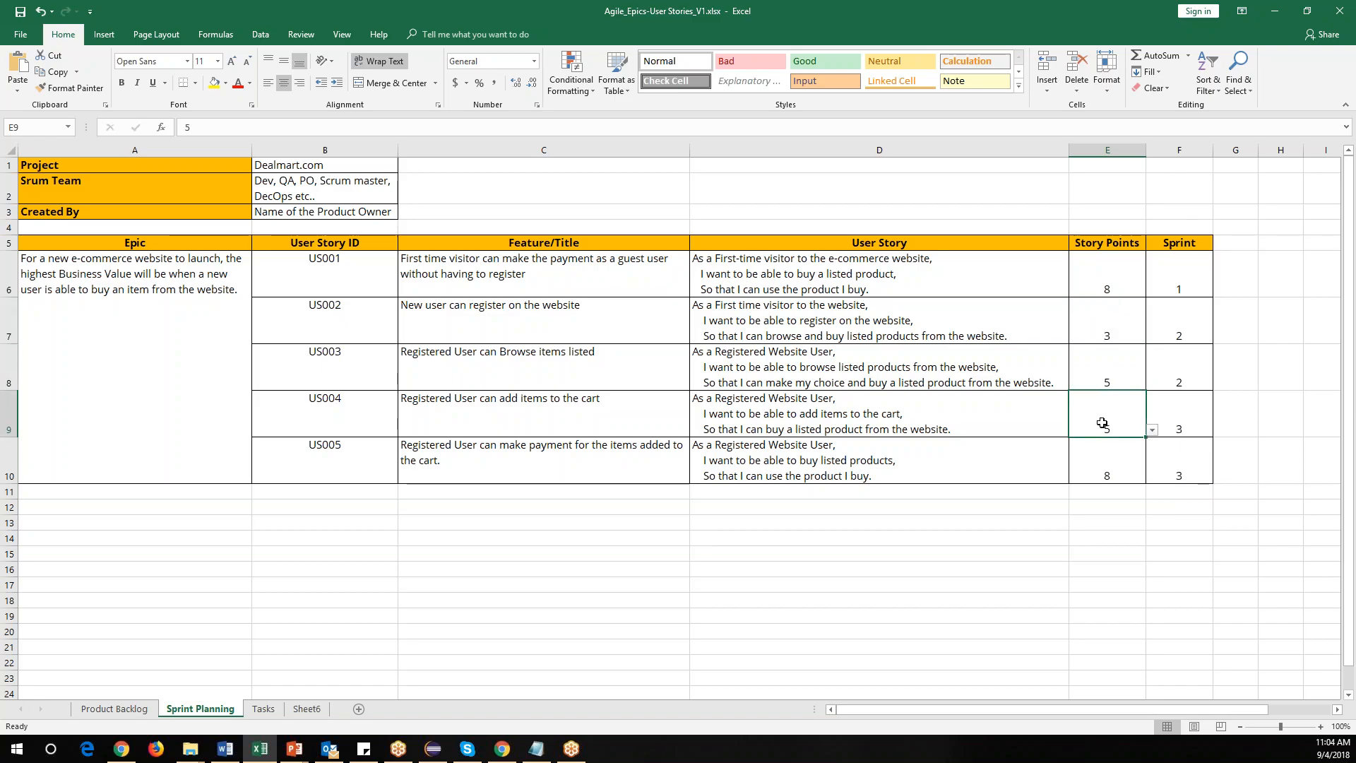
pyautogui.click(1106, 288)
pyautogui.click(1107, 472)
pyautogui.click(1106, 338)
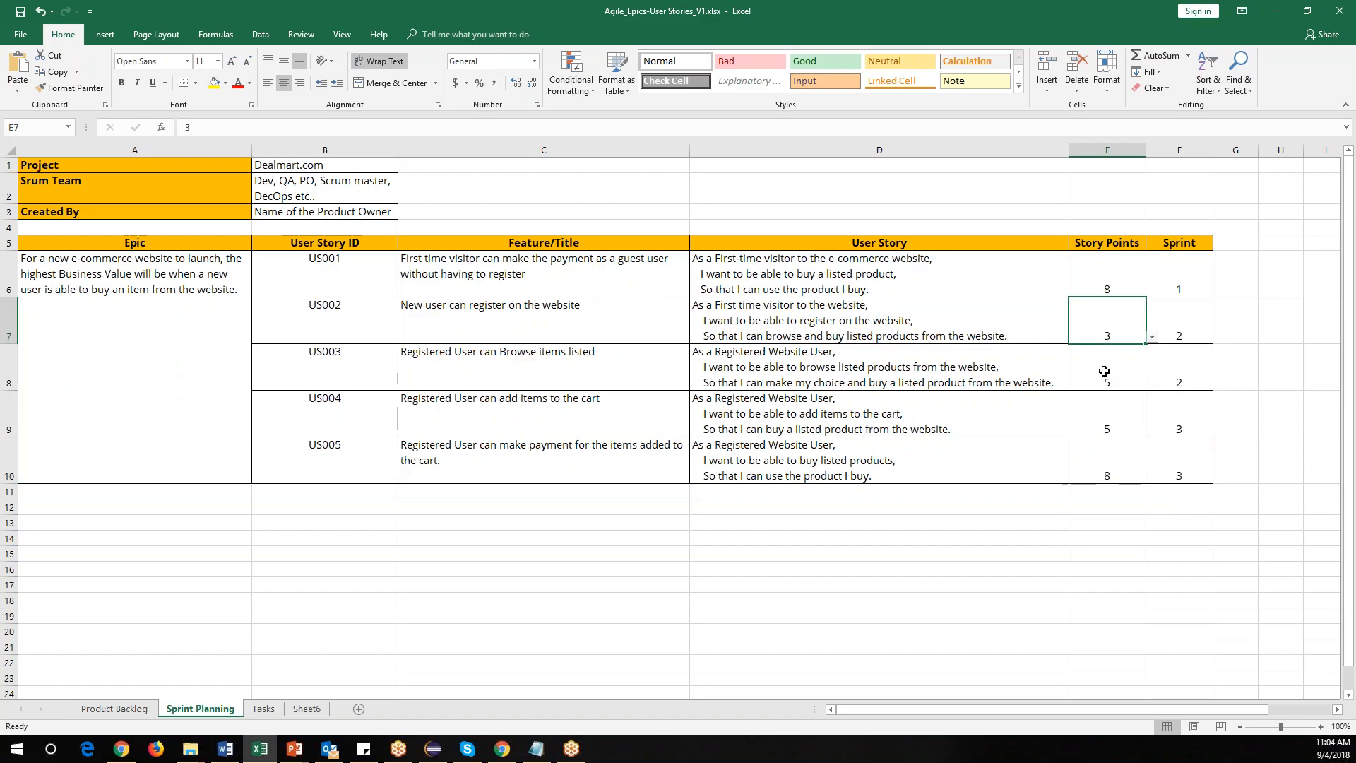
pyautogui.click(1106, 358)
pyautogui.click(1107, 426)
pyautogui.moveTo(1110, 268); pyautogui.dragTo(1105, 477)
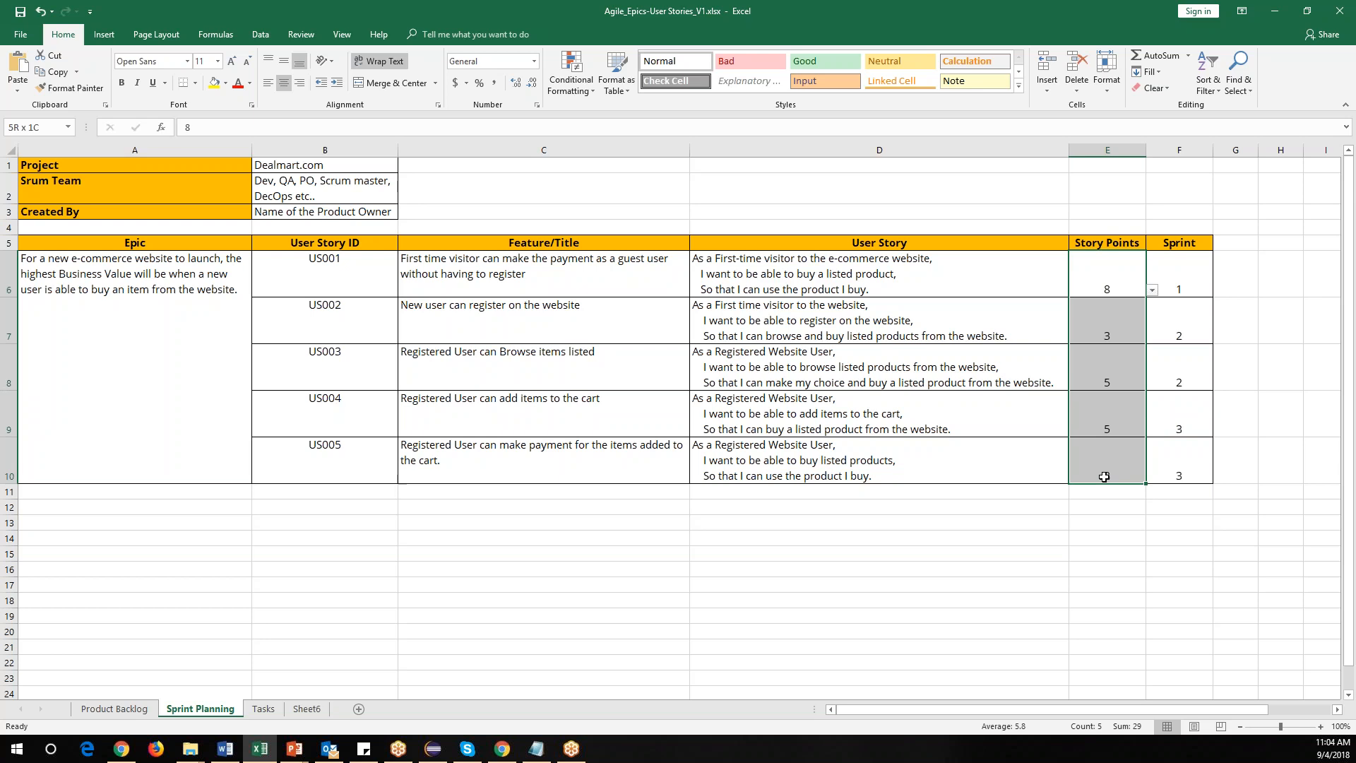
pyautogui.moveTo(1099, 260); pyautogui.dragTo(1110, 479)
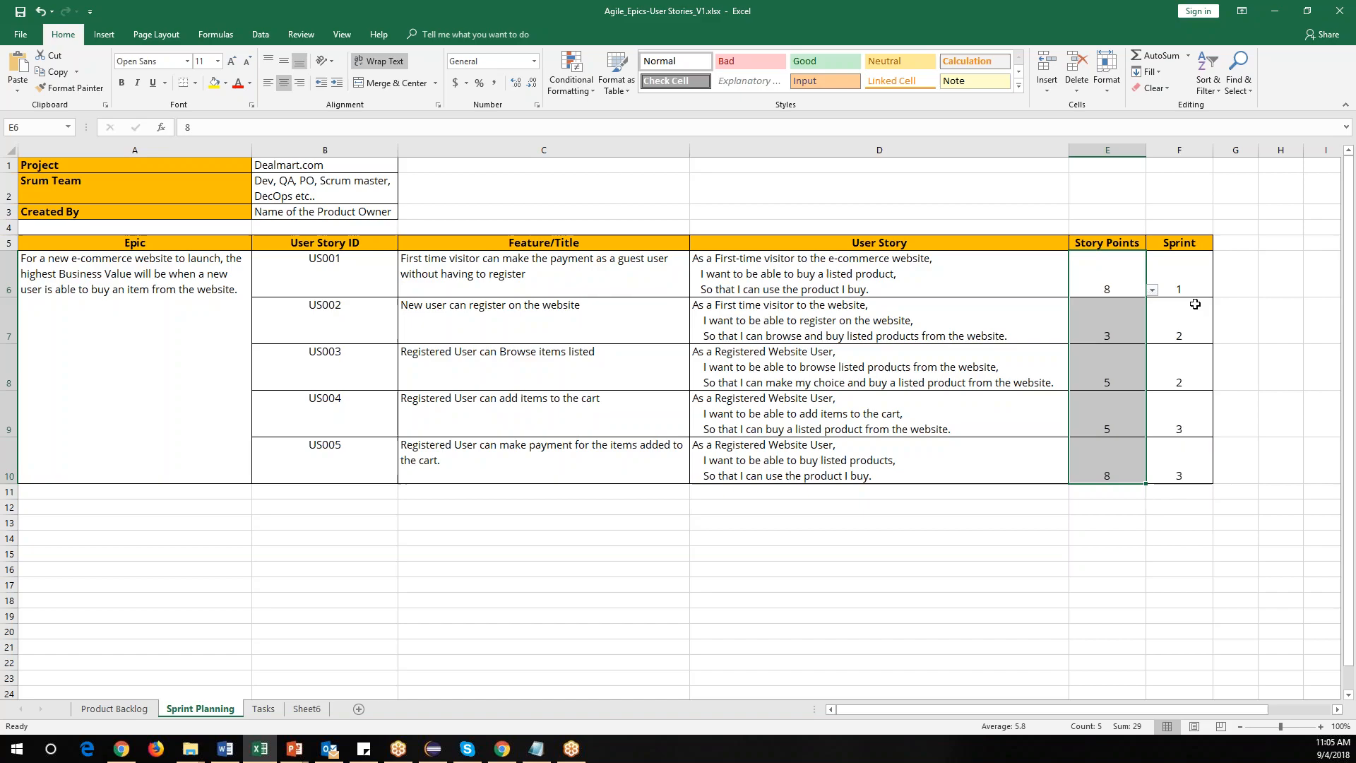
pyautogui.click(1187, 585)
# Review each user story row together with its Story Points and Sprint values.
pyautogui.moveTo(334, 288); pyautogui.dragTo(759, 283)
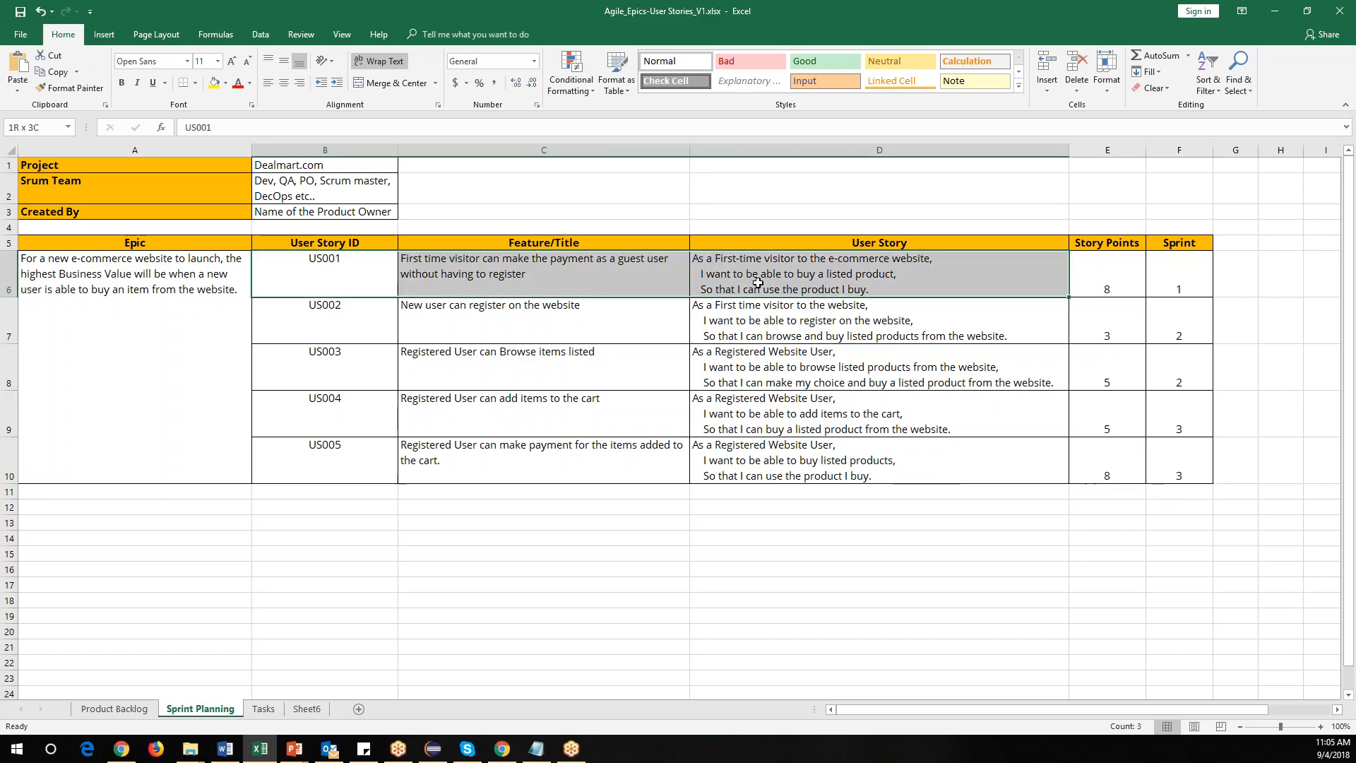
pyautogui.click(1100, 282)
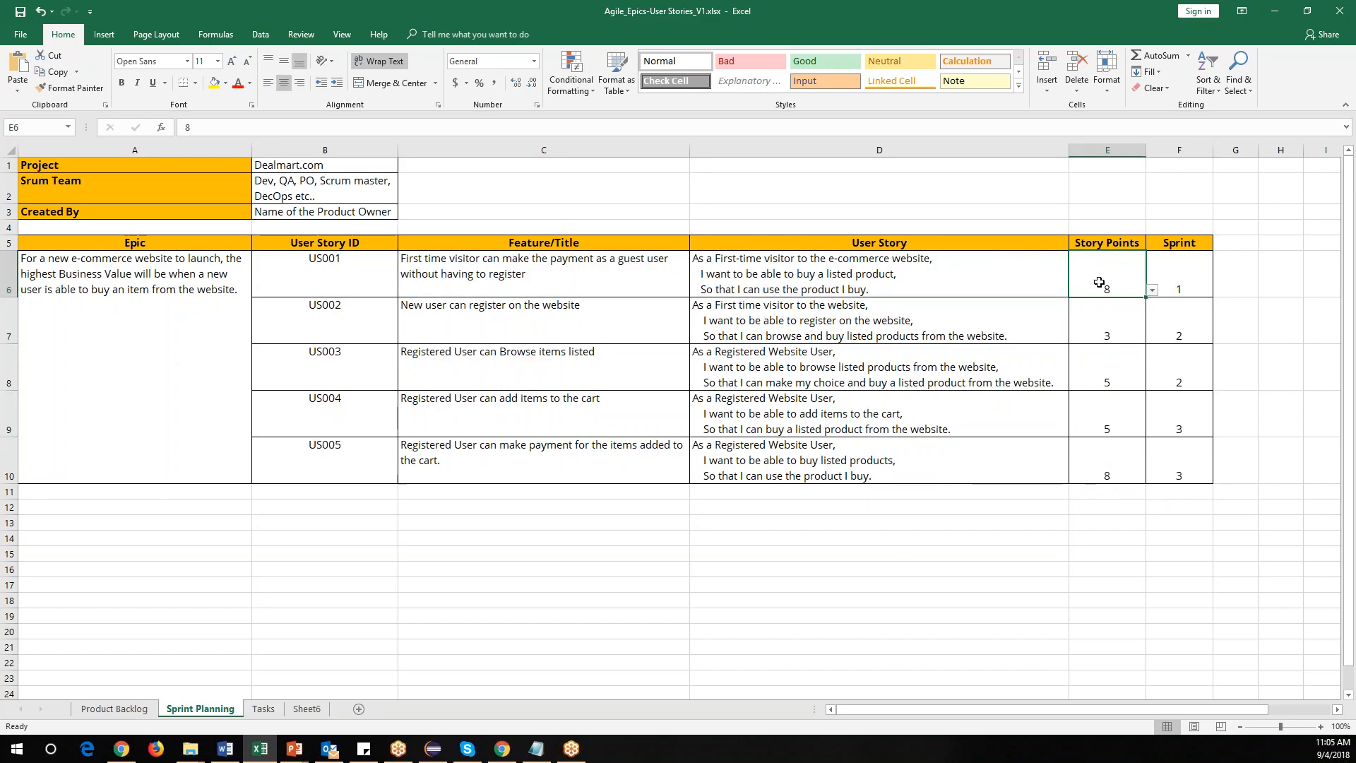
pyautogui.moveTo(337, 280); pyautogui.dragTo(1045, 282)
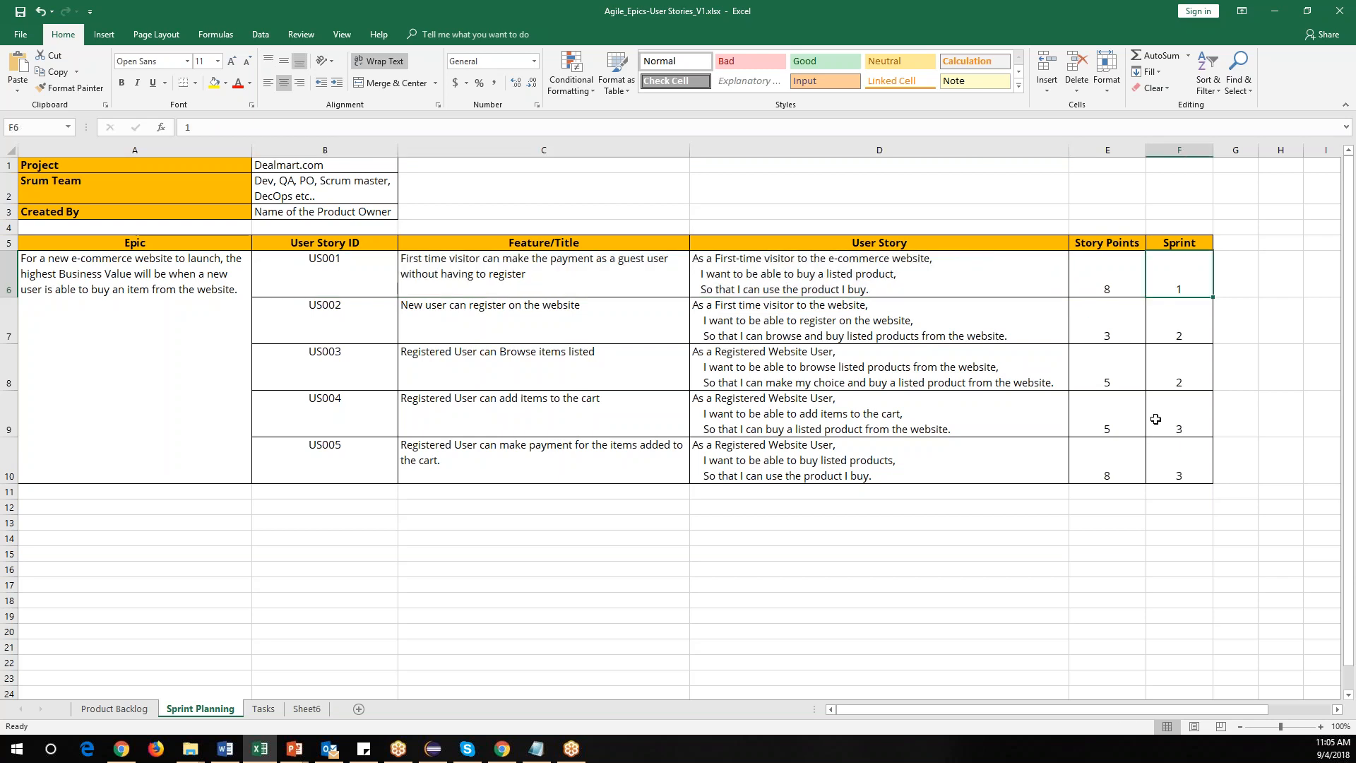
pyautogui.click(1107, 331)
pyautogui.moveTo(1108, 330); pyautogui.dragTo(1108, 377)
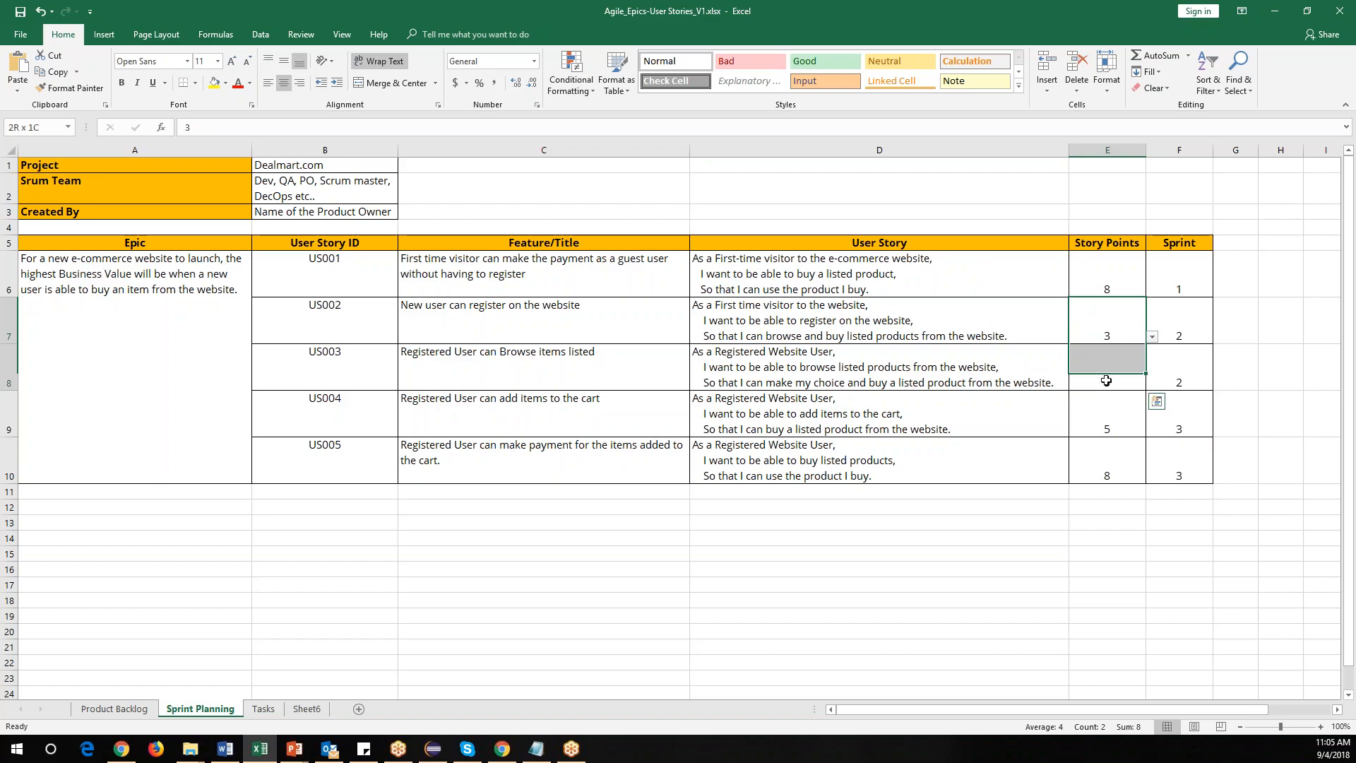
pyautogui.moveTo(1182, 325); pyautogui.dragTo(1182, 380)
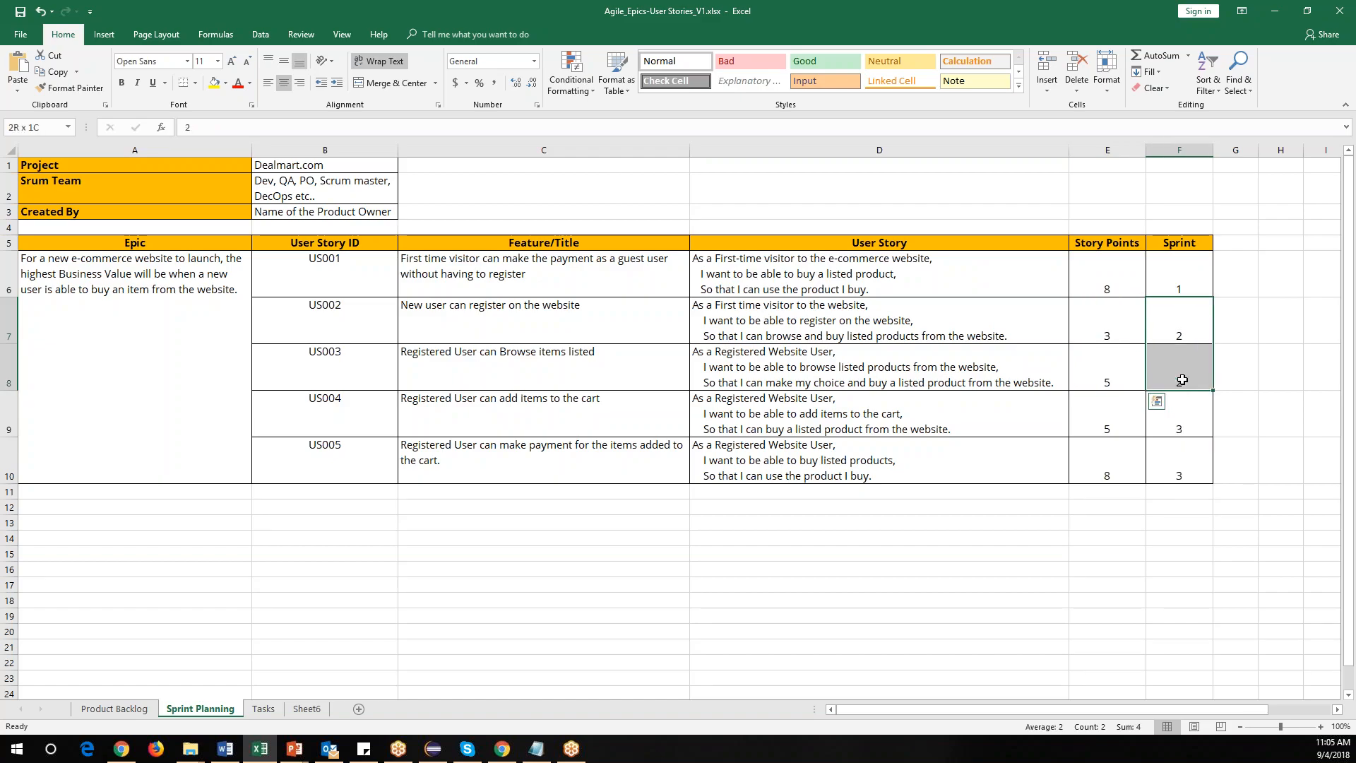
pyautogui.moveTo(1111, 426); pyautogui.dragTo(1180, 448)
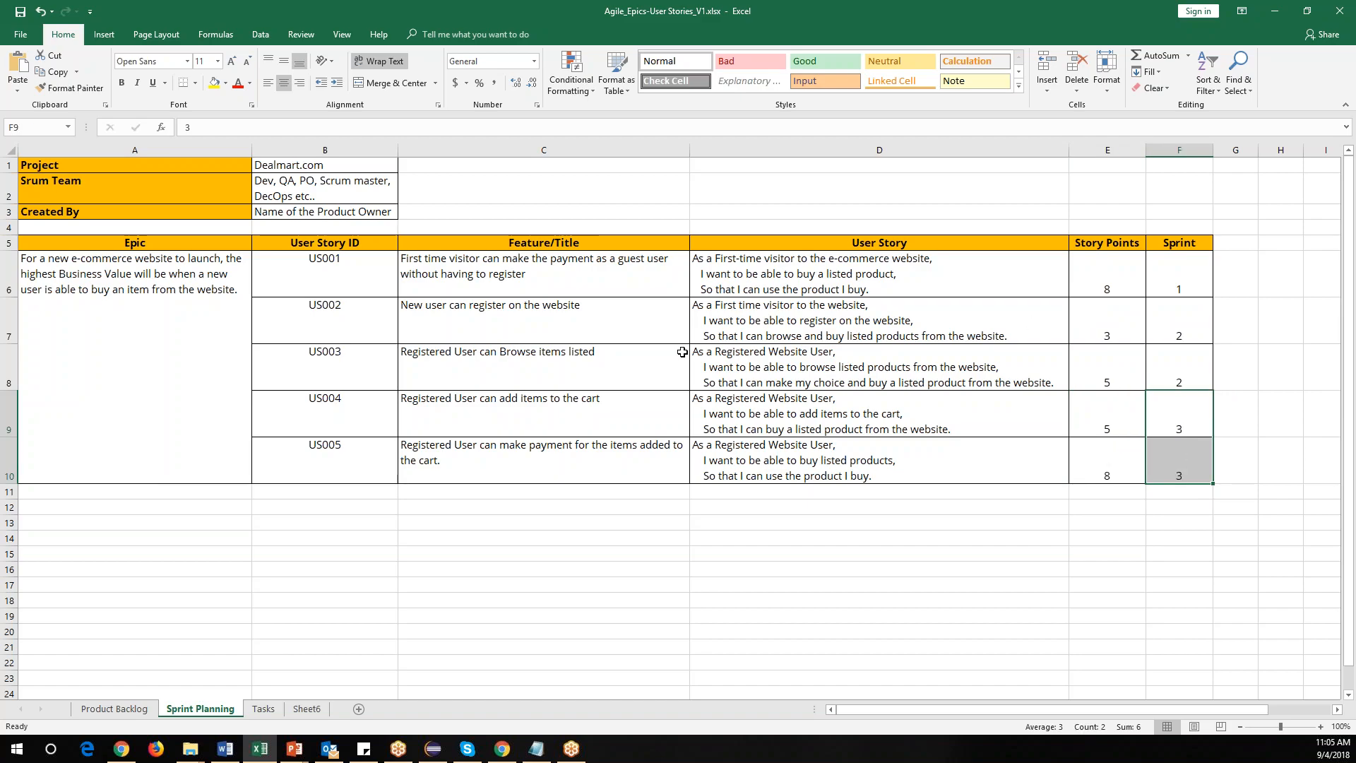
pyautogui.moveTo(1094, 272); pyautogui.dragTo(1101, 474)
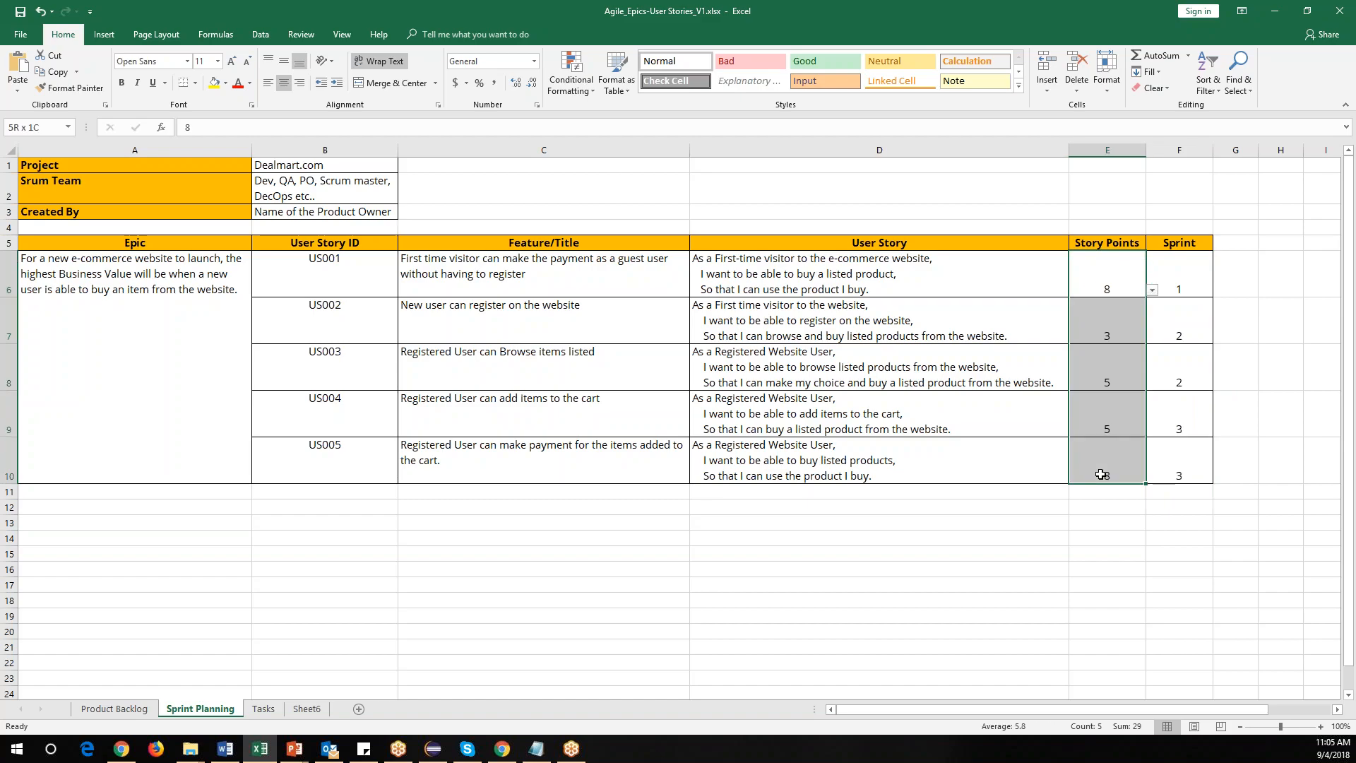
pyautogui.moveTo(565, 263); pyautogui.dragTo(566, 315)
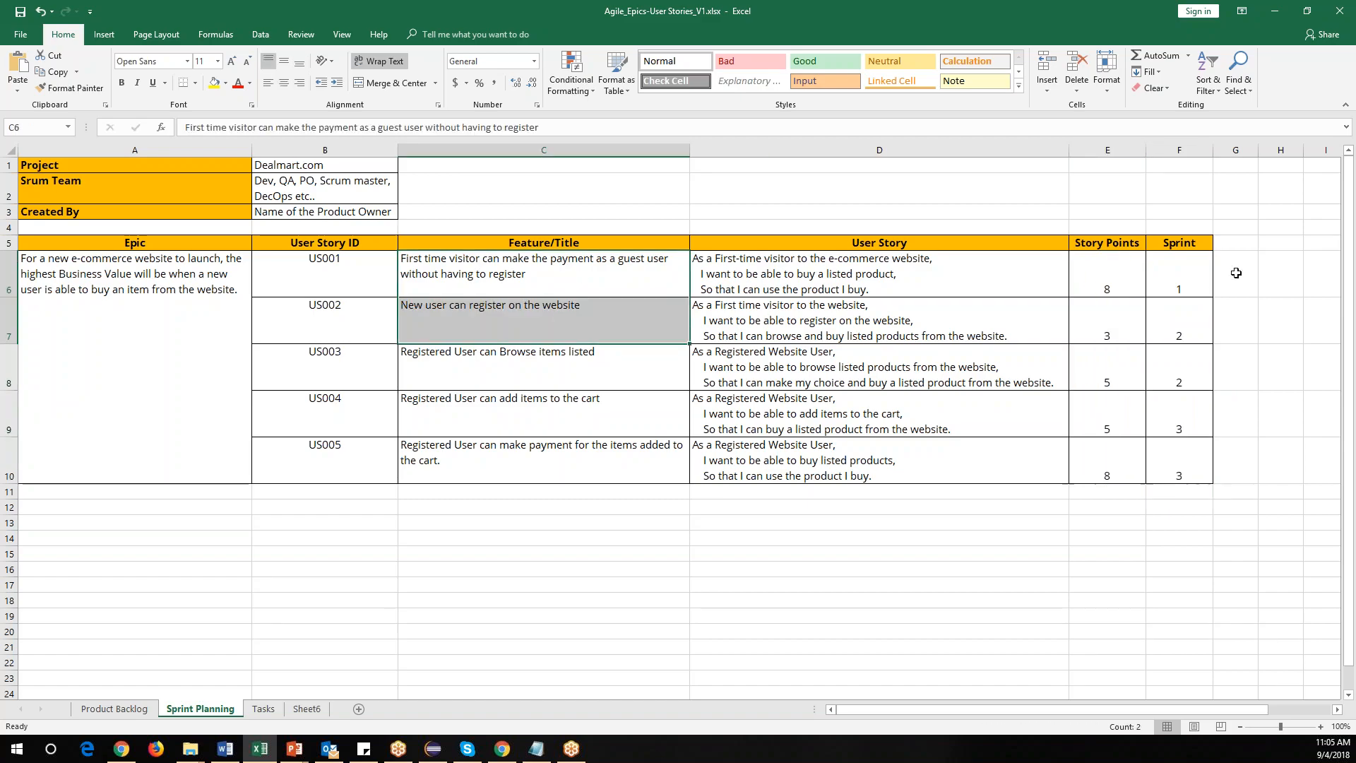
pyautogui.click(1192, 271)
pyautogui.click(1190, 319)
pyautogui.click(1186, 369)
pyautogui.click(1184, 417)
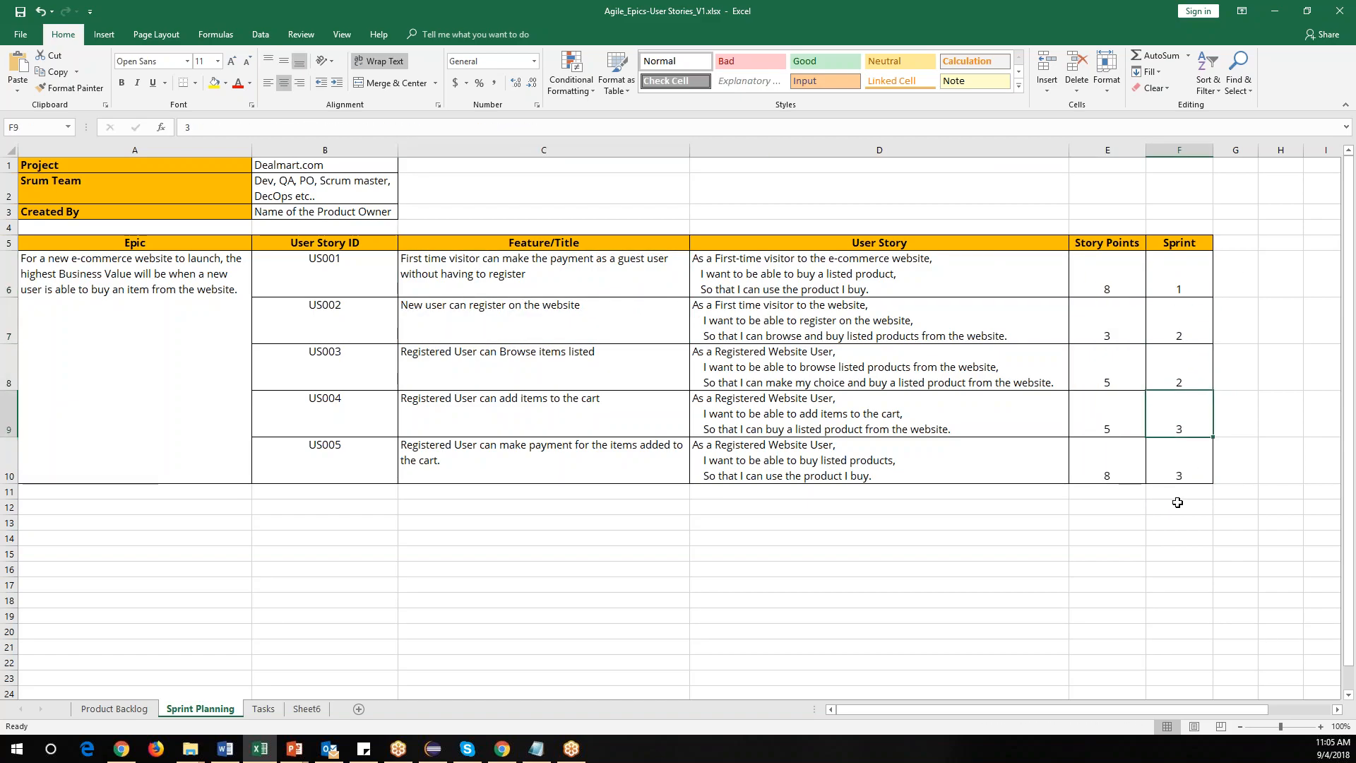
# Open the Tasks sheet and review the QA Tasks and Dev Tasks lists.
pyautogui.click(522, 263)
pyautogui.click(512, 322)
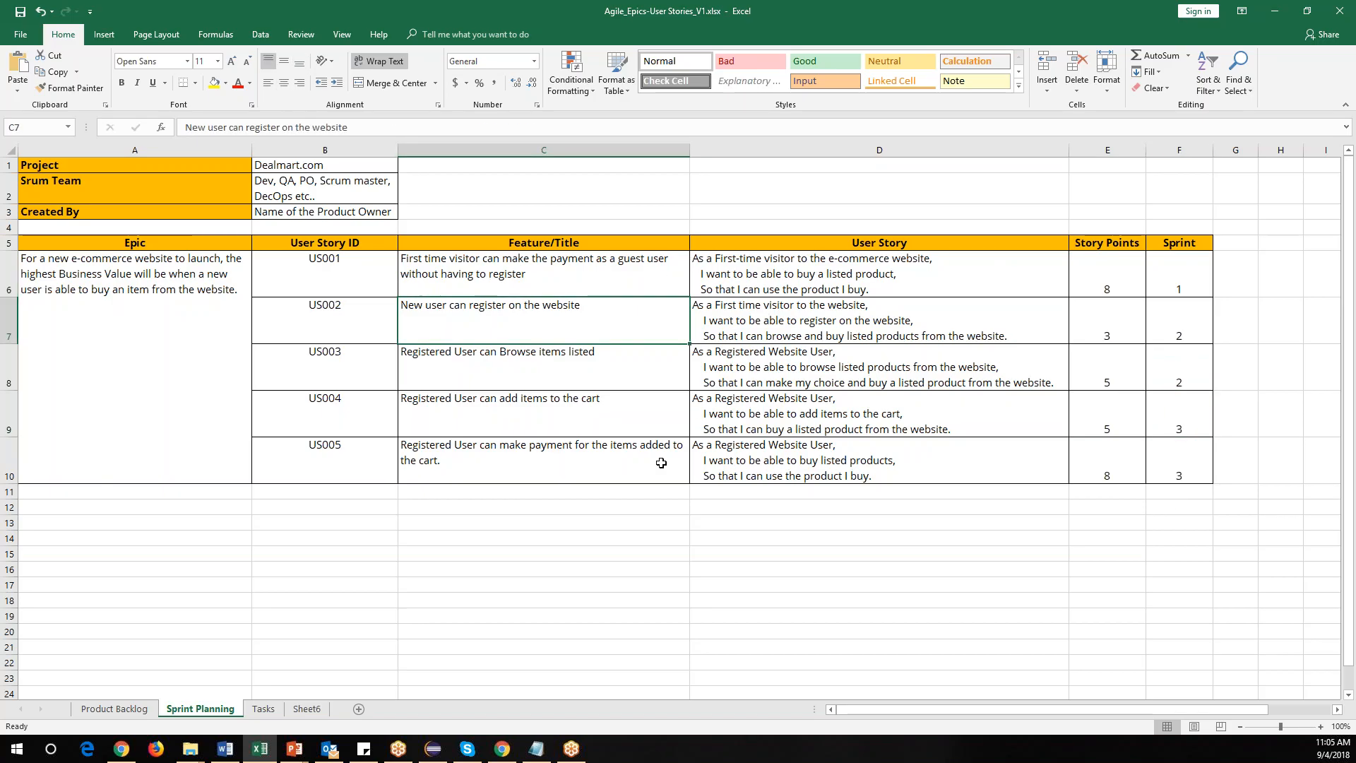
pyautogui.click(263, 709)
pyautogui.moveTo(368, 184); pyautogui.dragTo(368, 364)
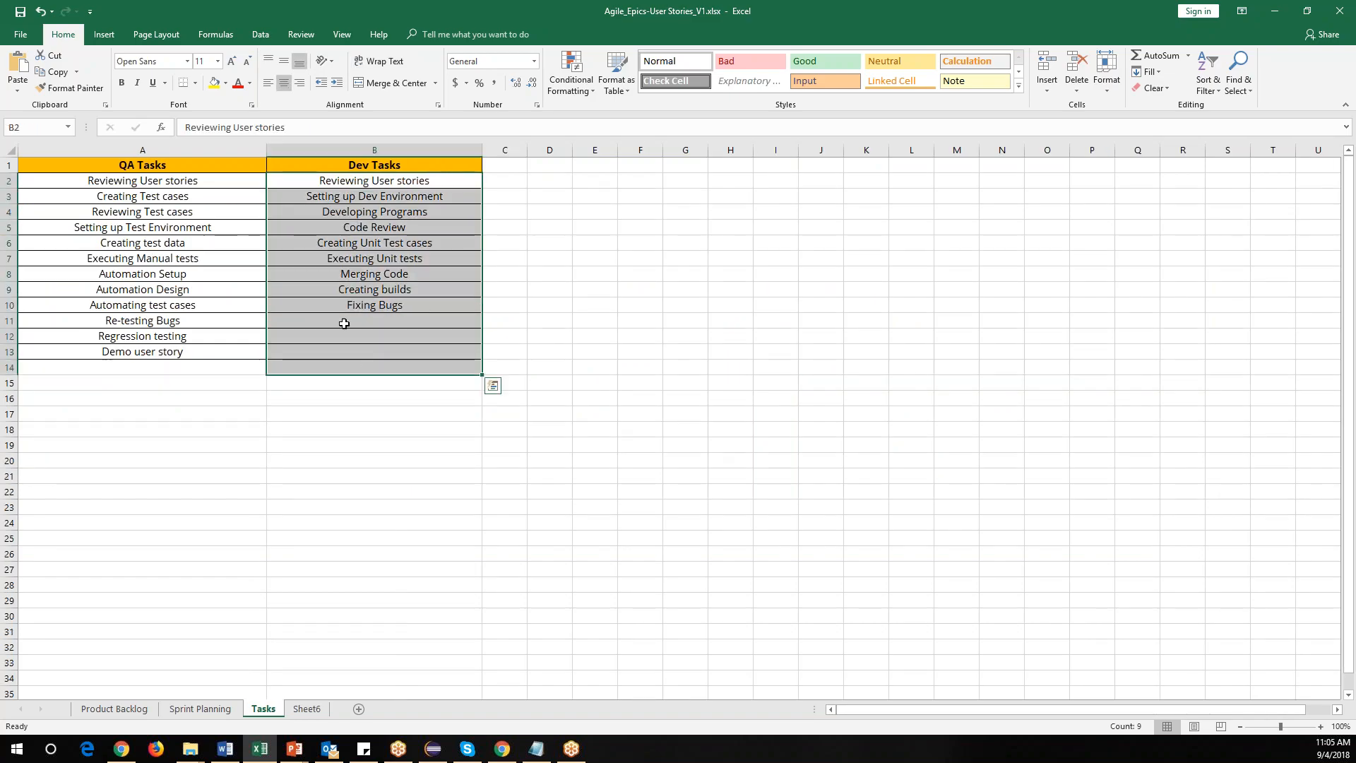
pyautogui.moveTo(176, 183); pyautogui.dragTo(173, 348)
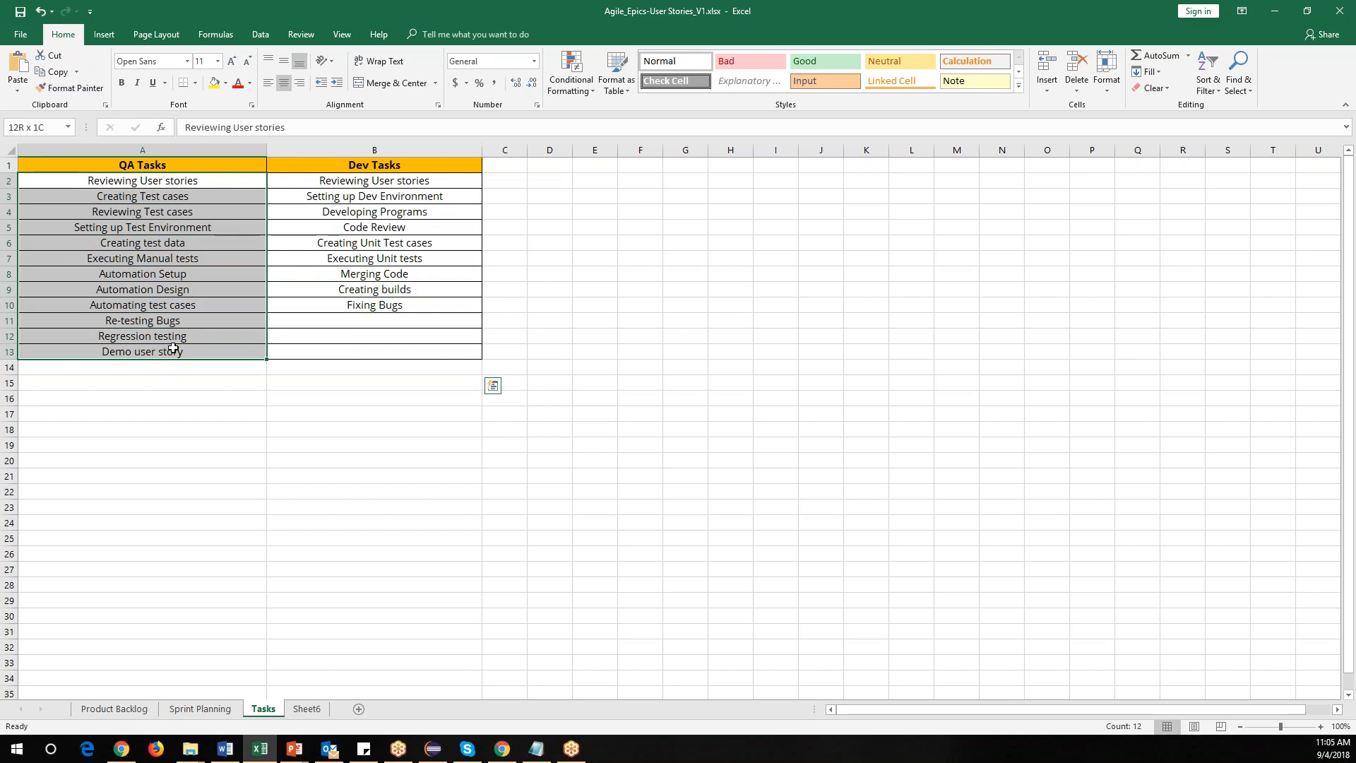
# Go through each QA task in the QA Tasks column one by one.
pyautogui.click(149, 179)
pyautogui.click(184, 197)
pyautogui.click(176, 212)
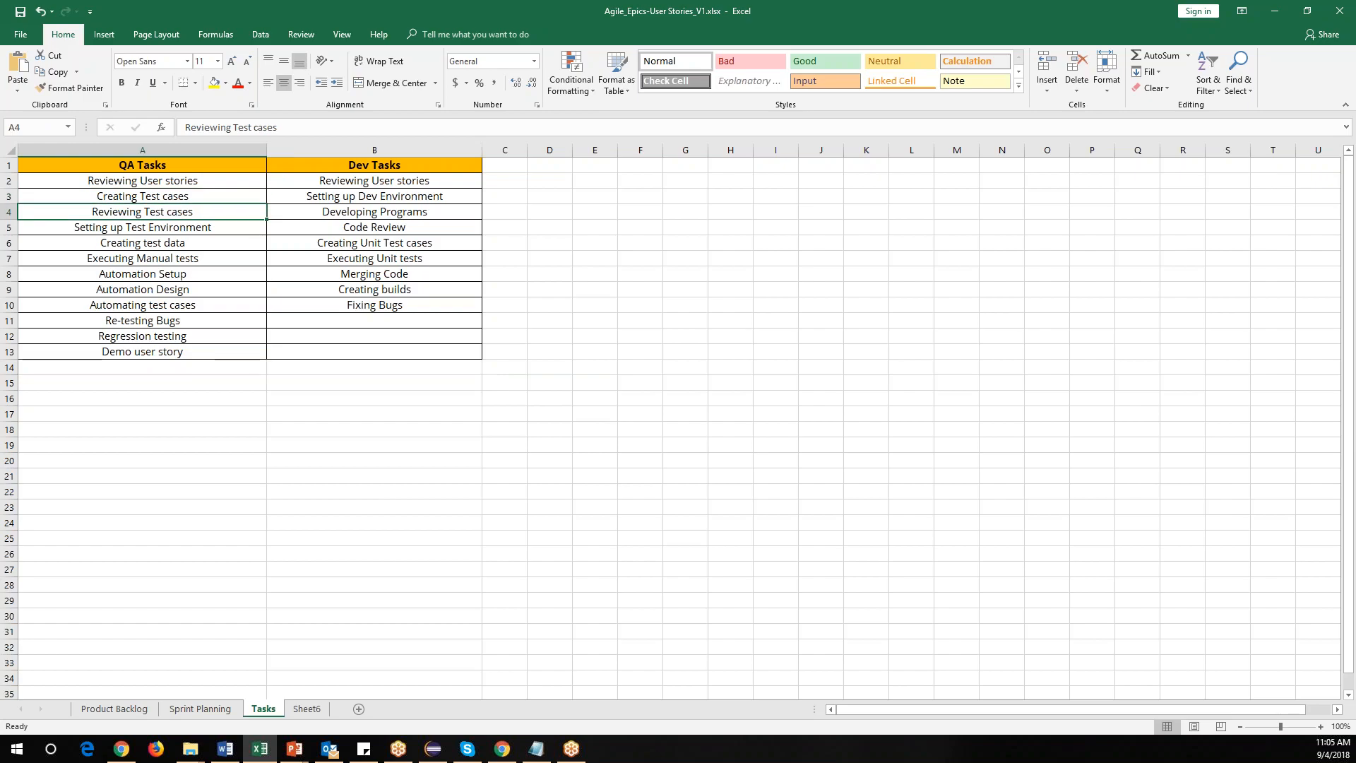
pyautogui.click(169, 228)
pyautogui.click(173, 243)
pyautogui.click(174, 259)
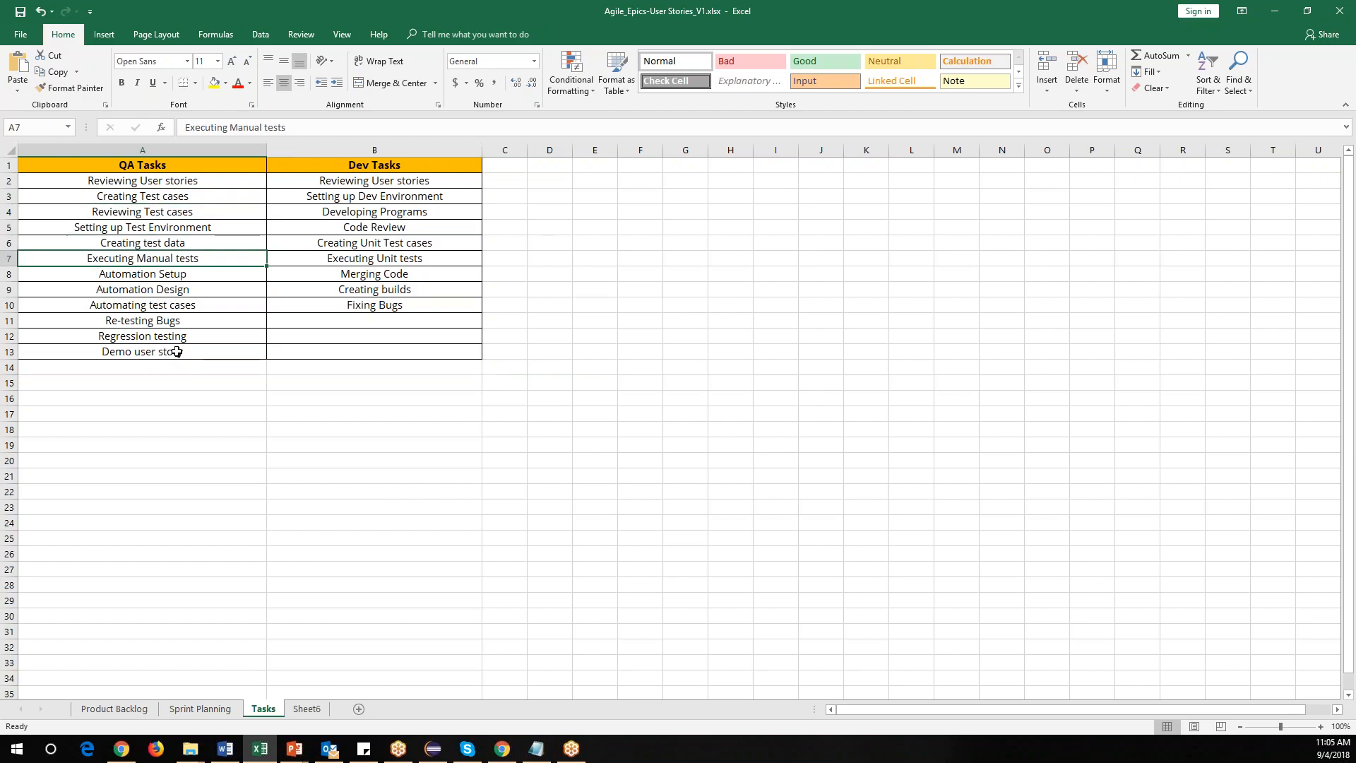
pyautogui.click(181, 291)
pyautogui.click(185, 305)
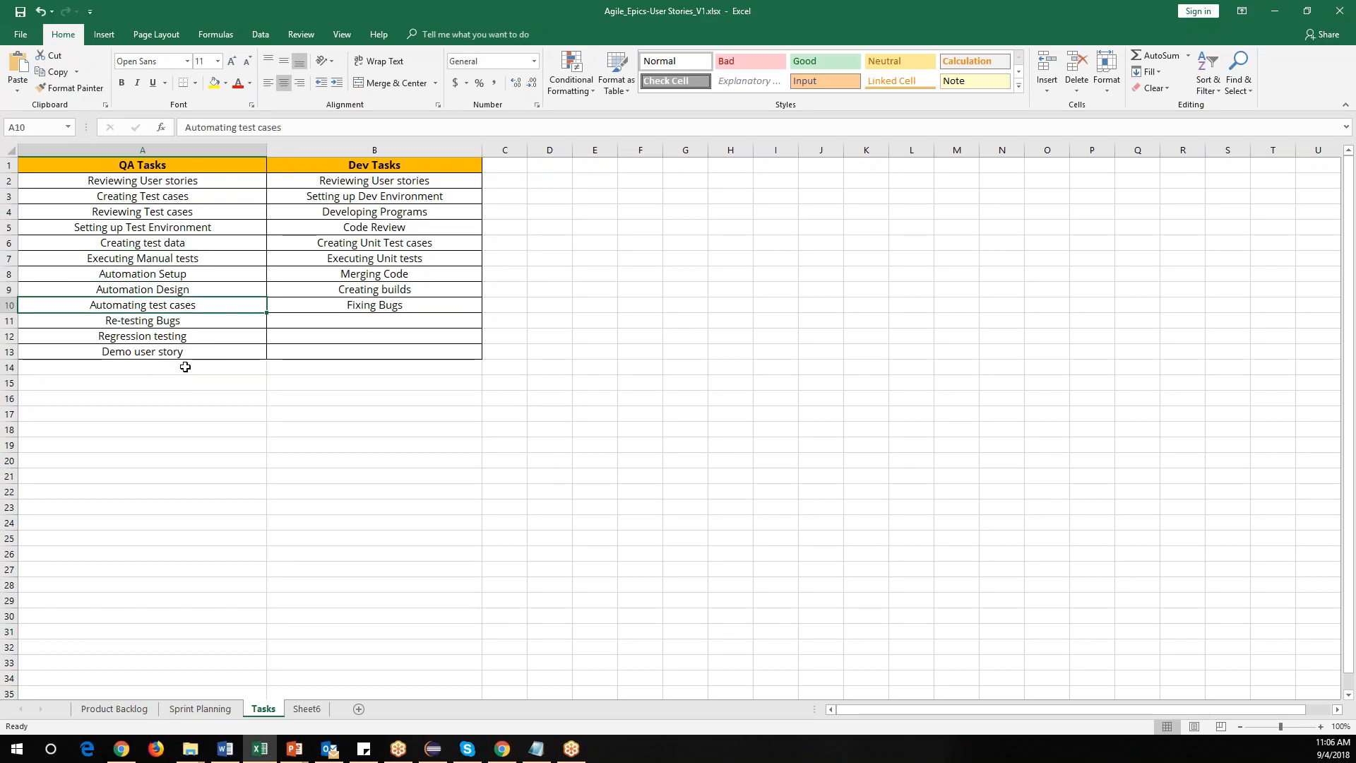
pyautogui.click(183, 321)
pyautogui.click(185, 338)
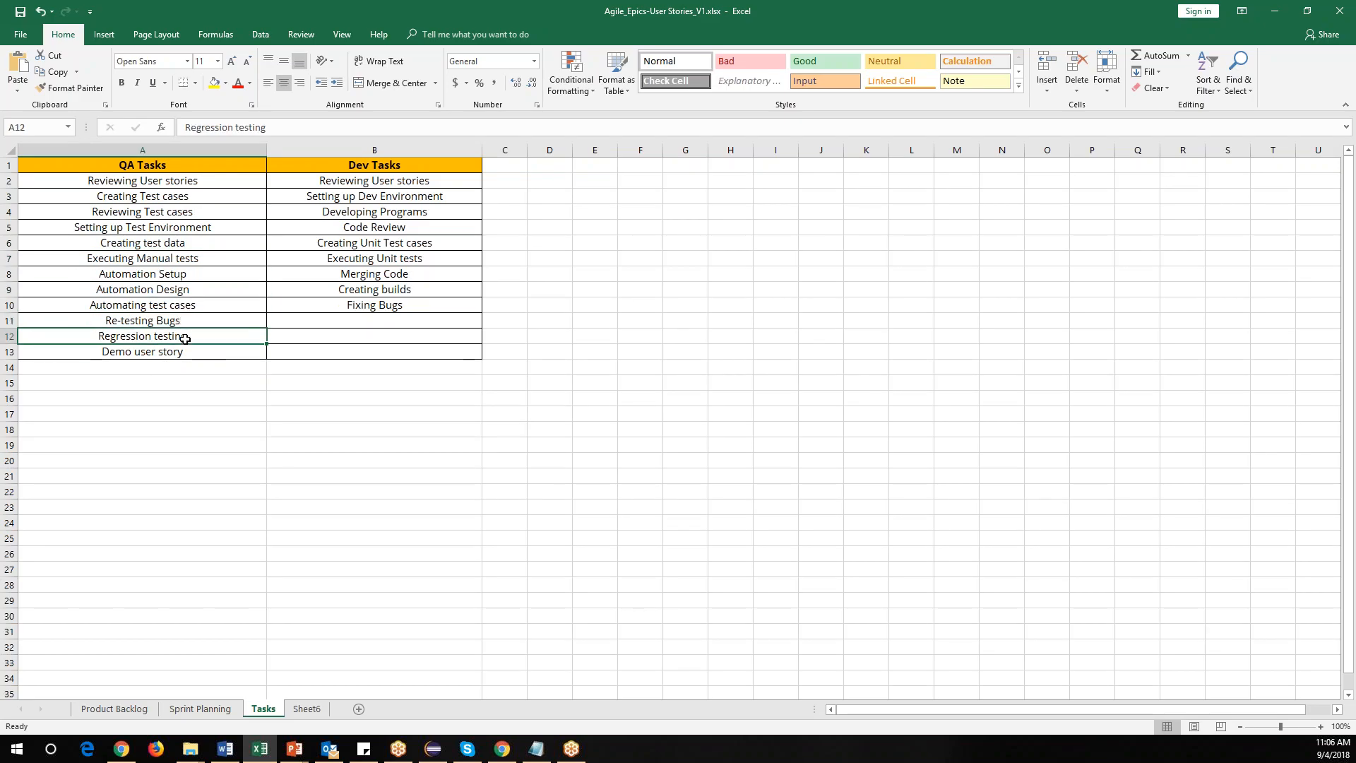
pyautogui.click(182, 351)
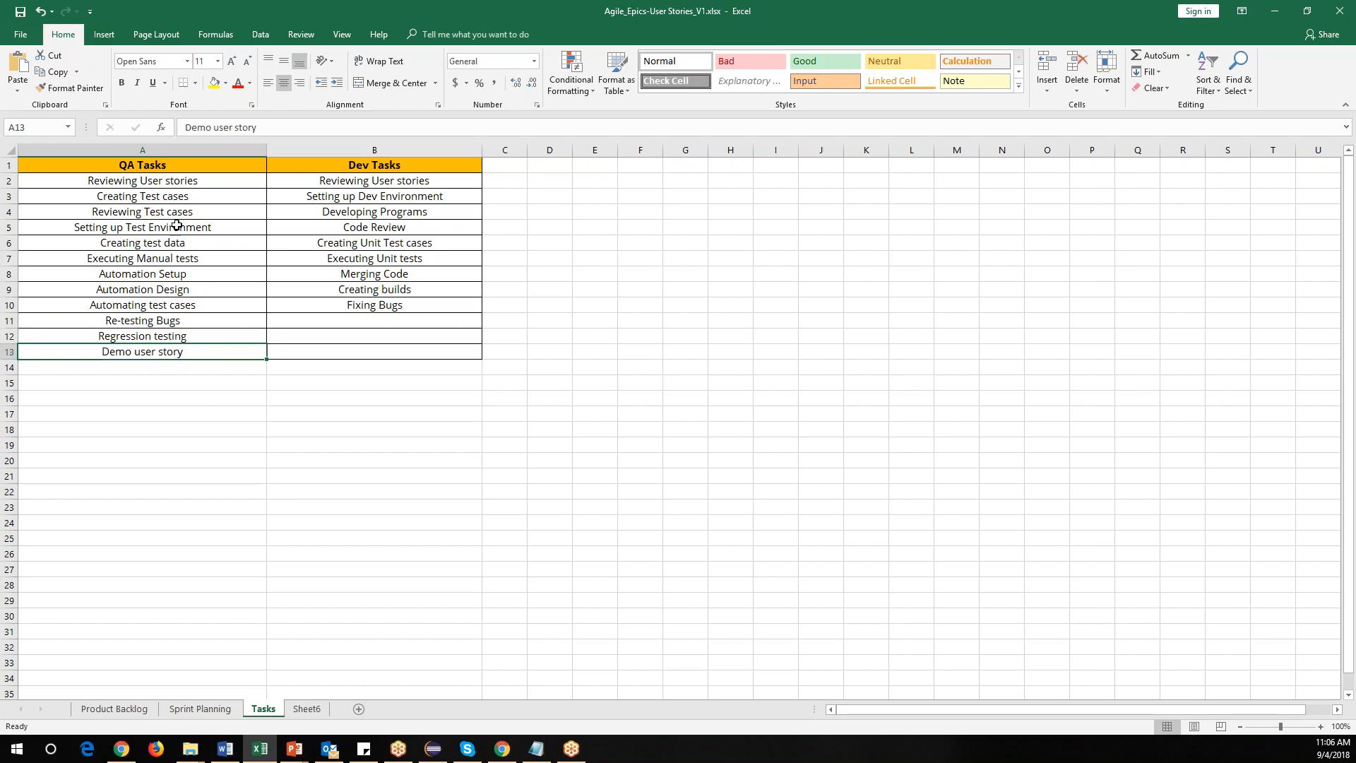
pyautogui.moveTo(177, 183); pyautogui.dragTo(165, 359)
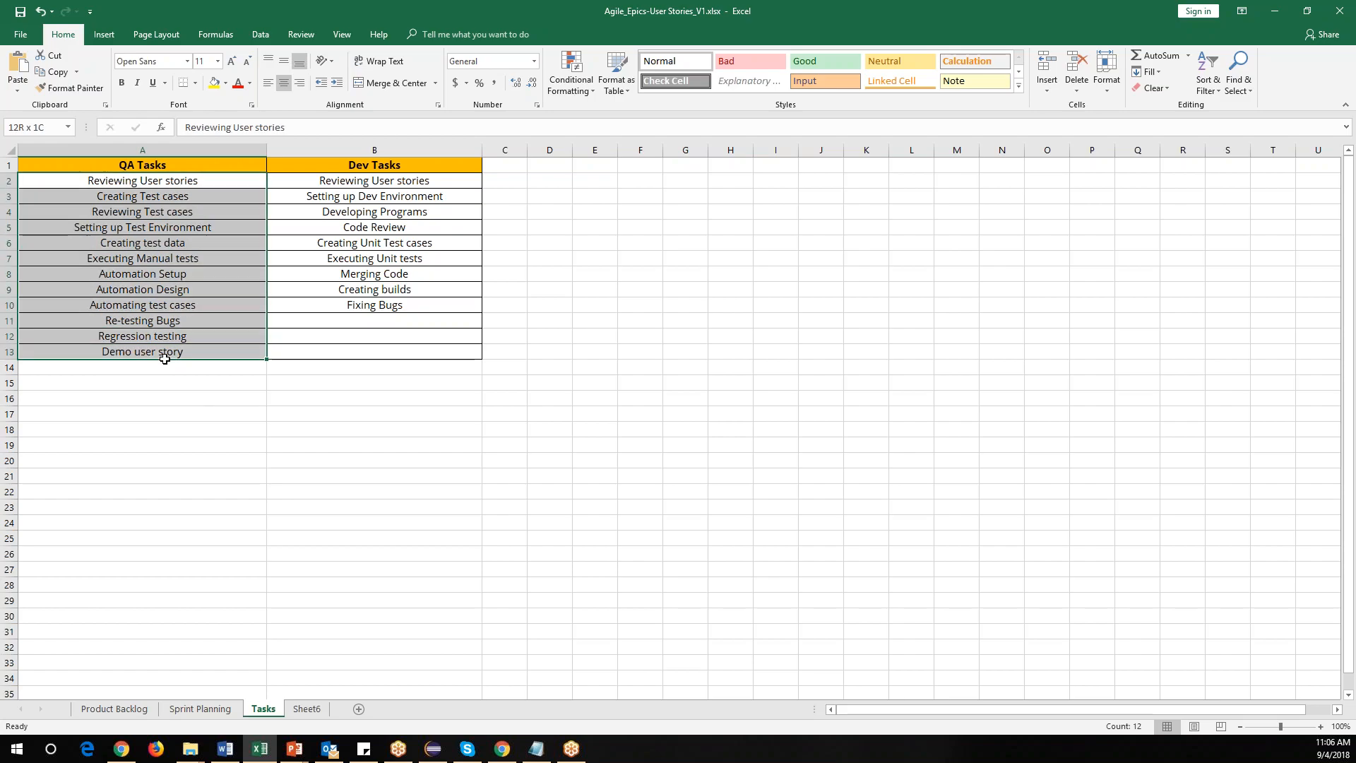
pyautogui.moveTo(176, 182); pyautogui.dragTo(171, 365)
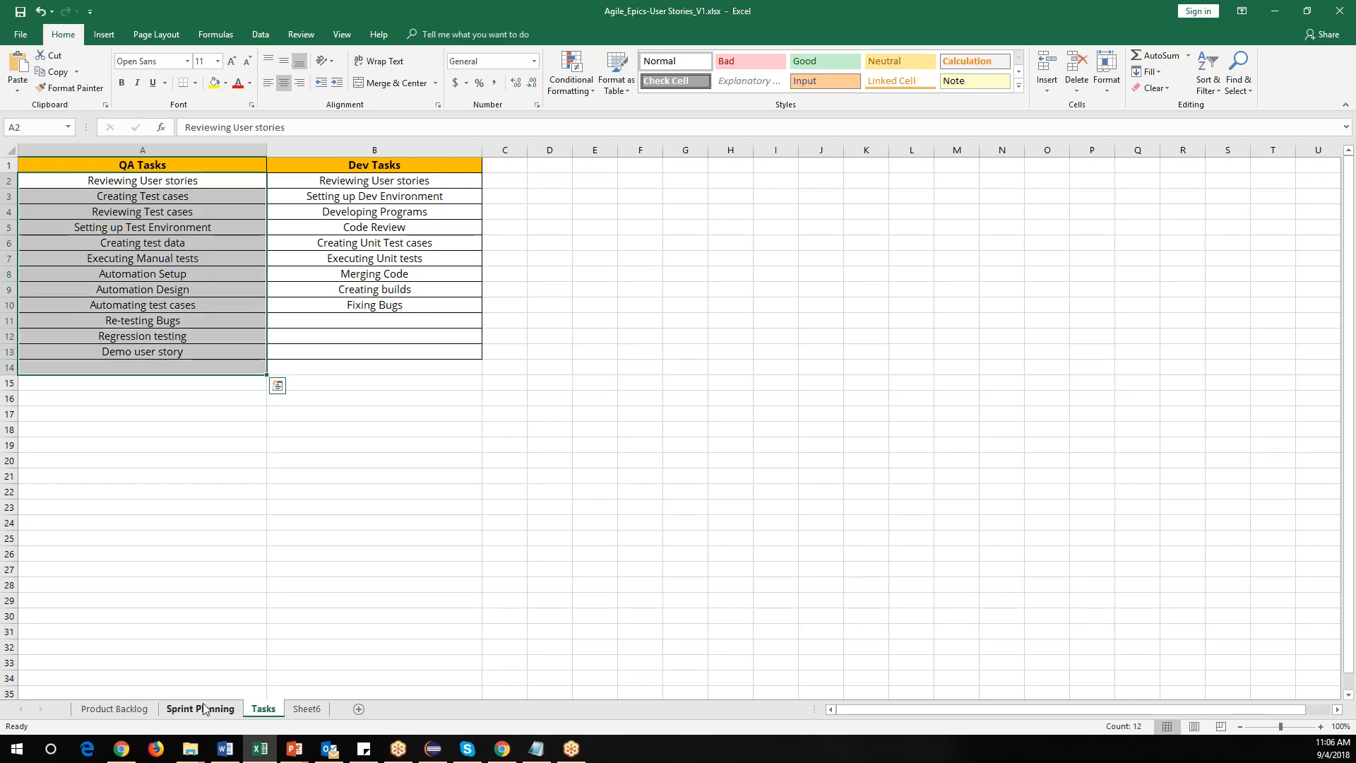
# Compare the Sprint Planning feature list with the QA and Dev task lists on the Tasks sheet.
pyautogui.click(205, 709)
pyautogui.click(494, 269)
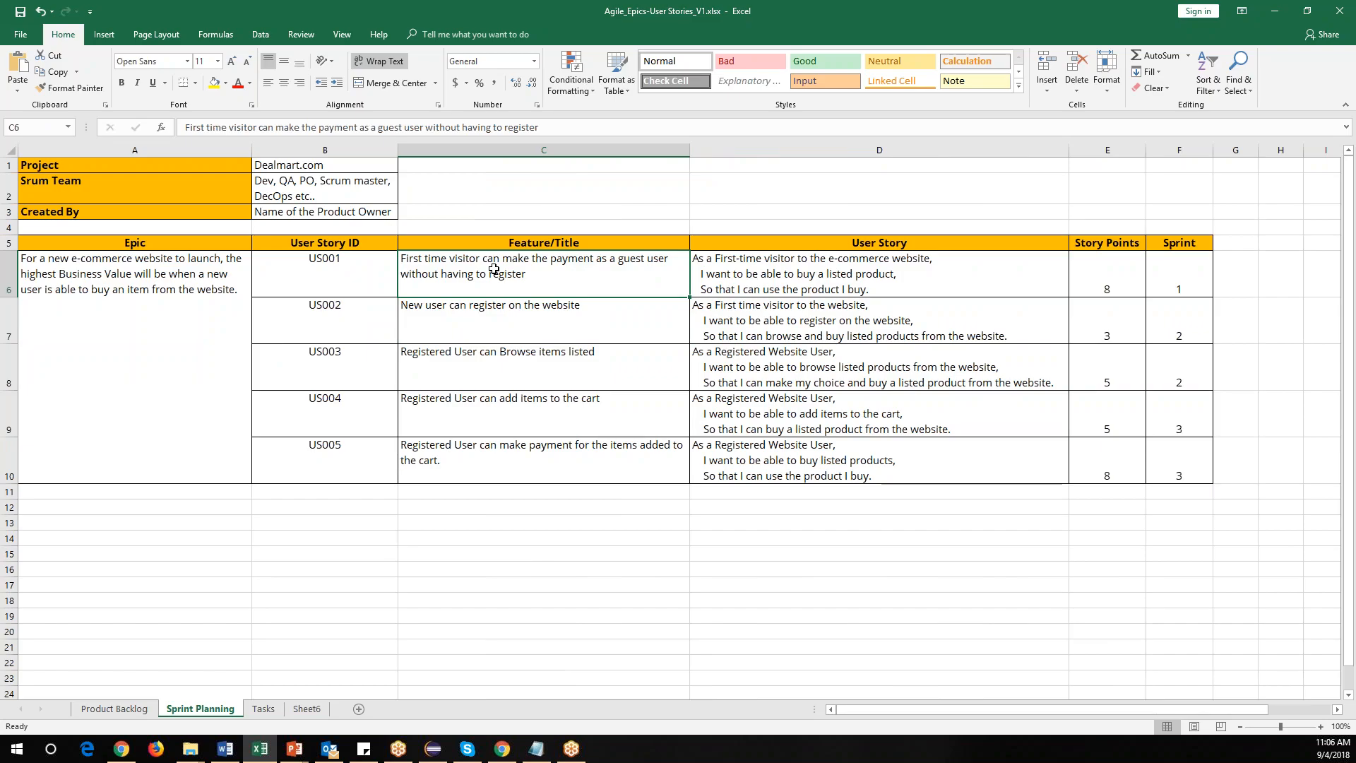
pyautogui.click(264, 709)
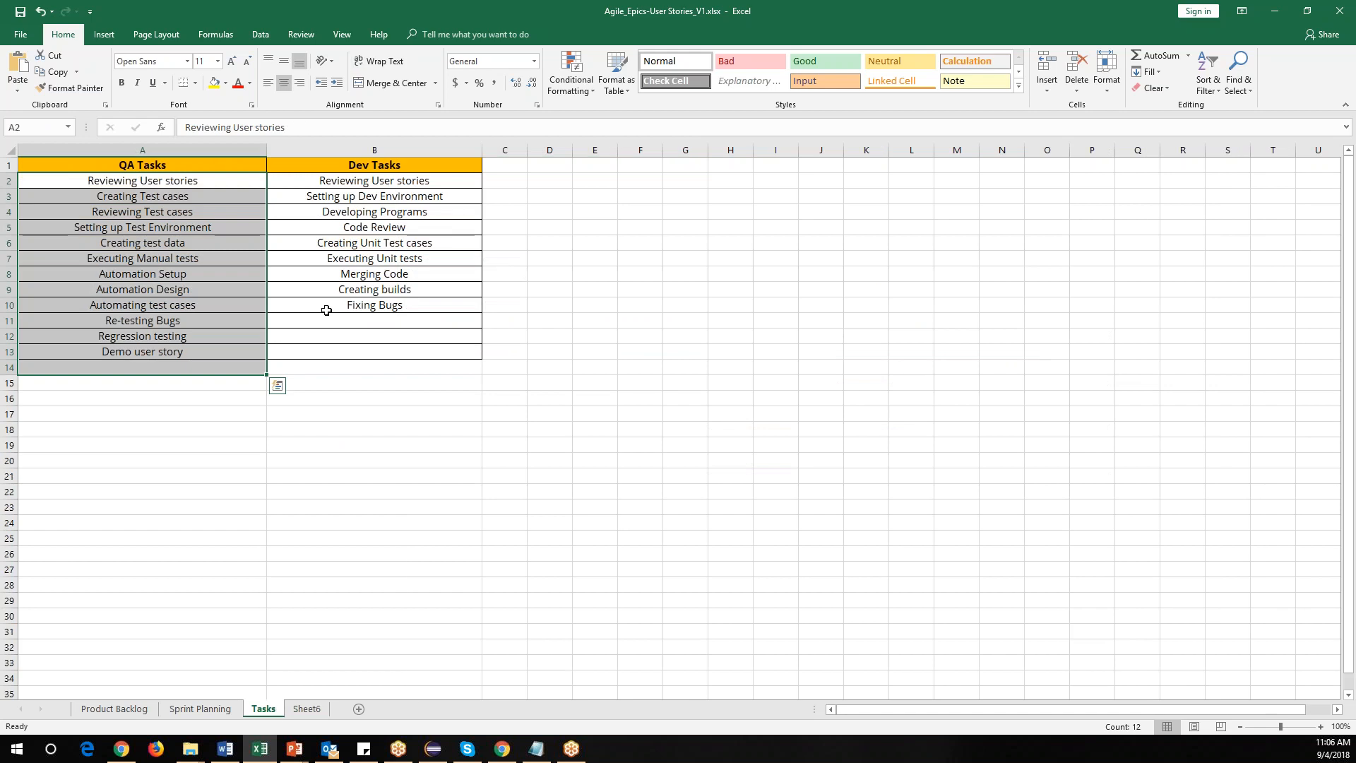
pyautogui.moveTo(381, 185); pyautogui.dragTo(371, 302)
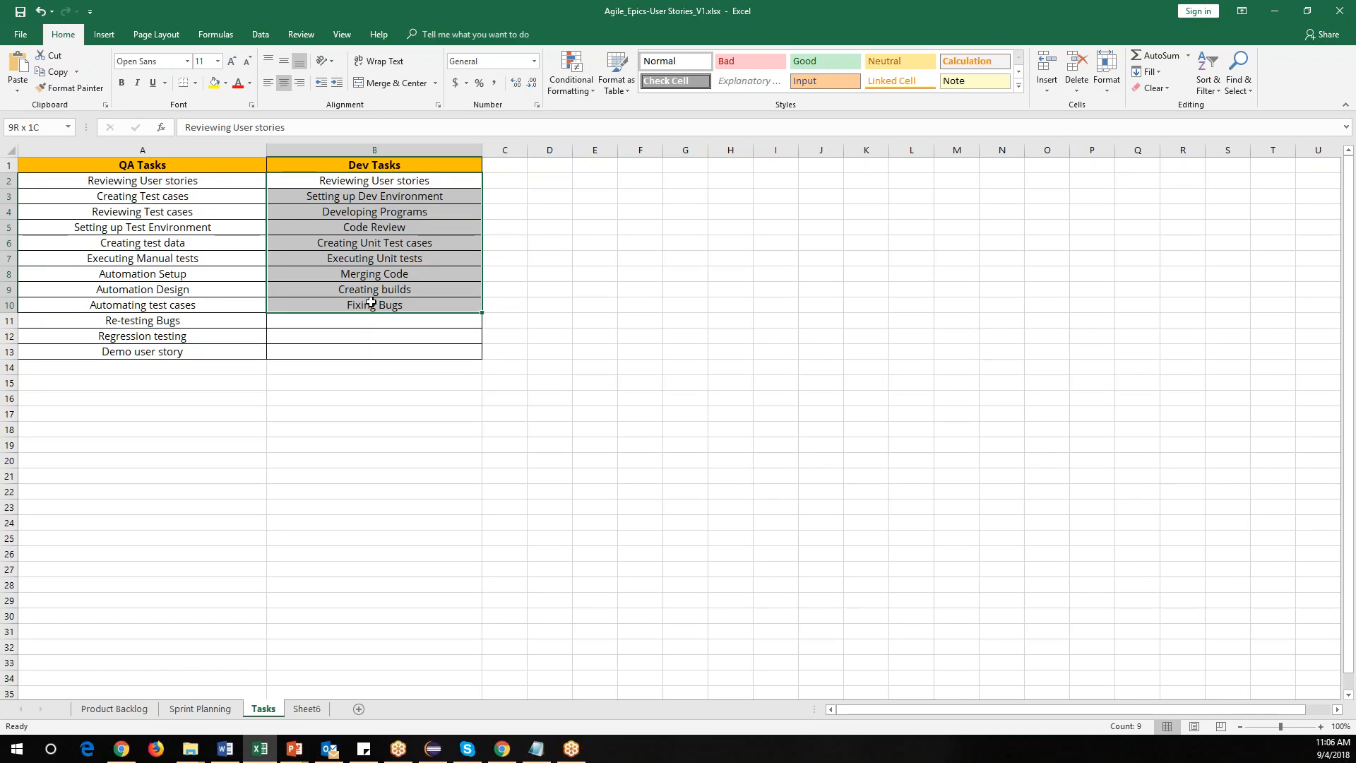
pyautogui.moveTo(238, 182); pyautogui.dragTo(226, 336)
pyautogui.moveTo(422, 181); pyautogui.dragTo(400, 352)
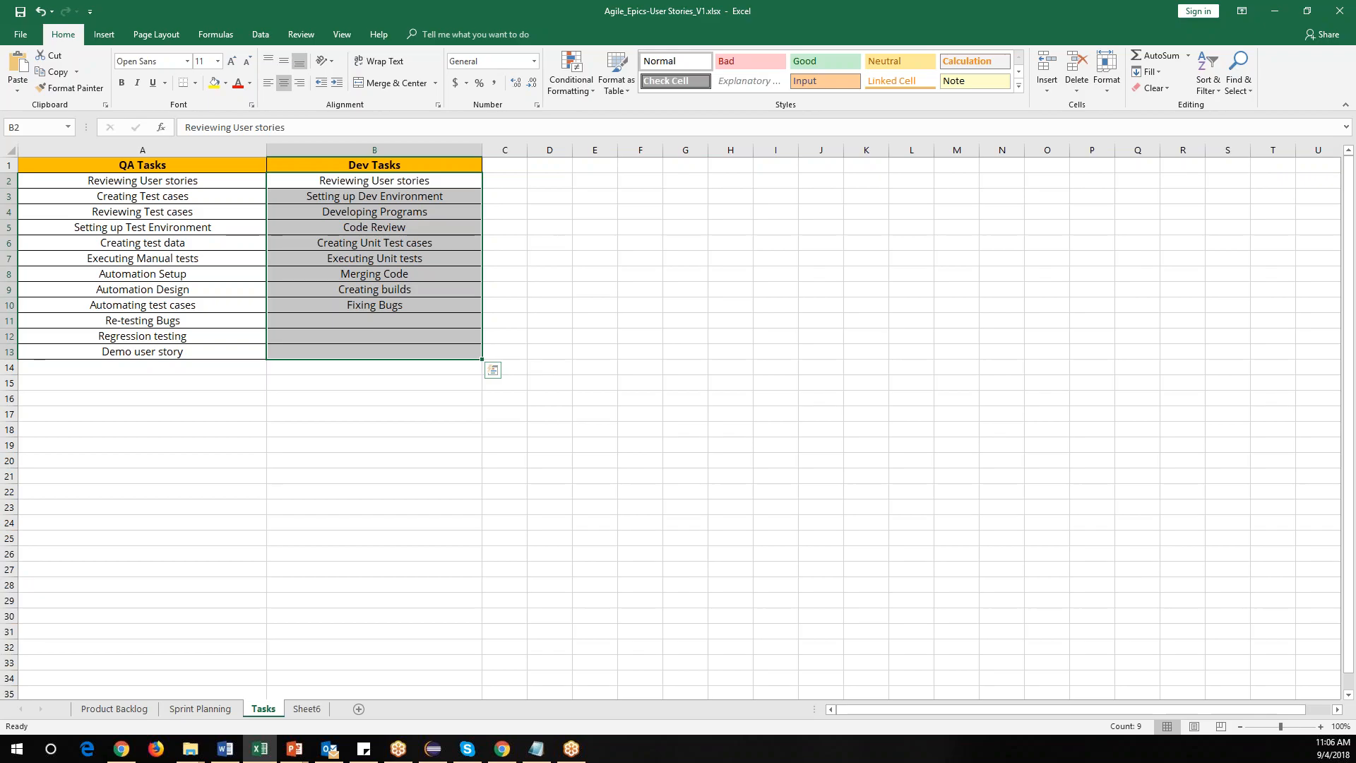
# Browse the Product Backlog, Sprint Planning, Tasks and Sheet6 sheets.
pyautogui.click(196, 712)
pyautogui.click(115, 713)
pyautogui.click(239, 592)
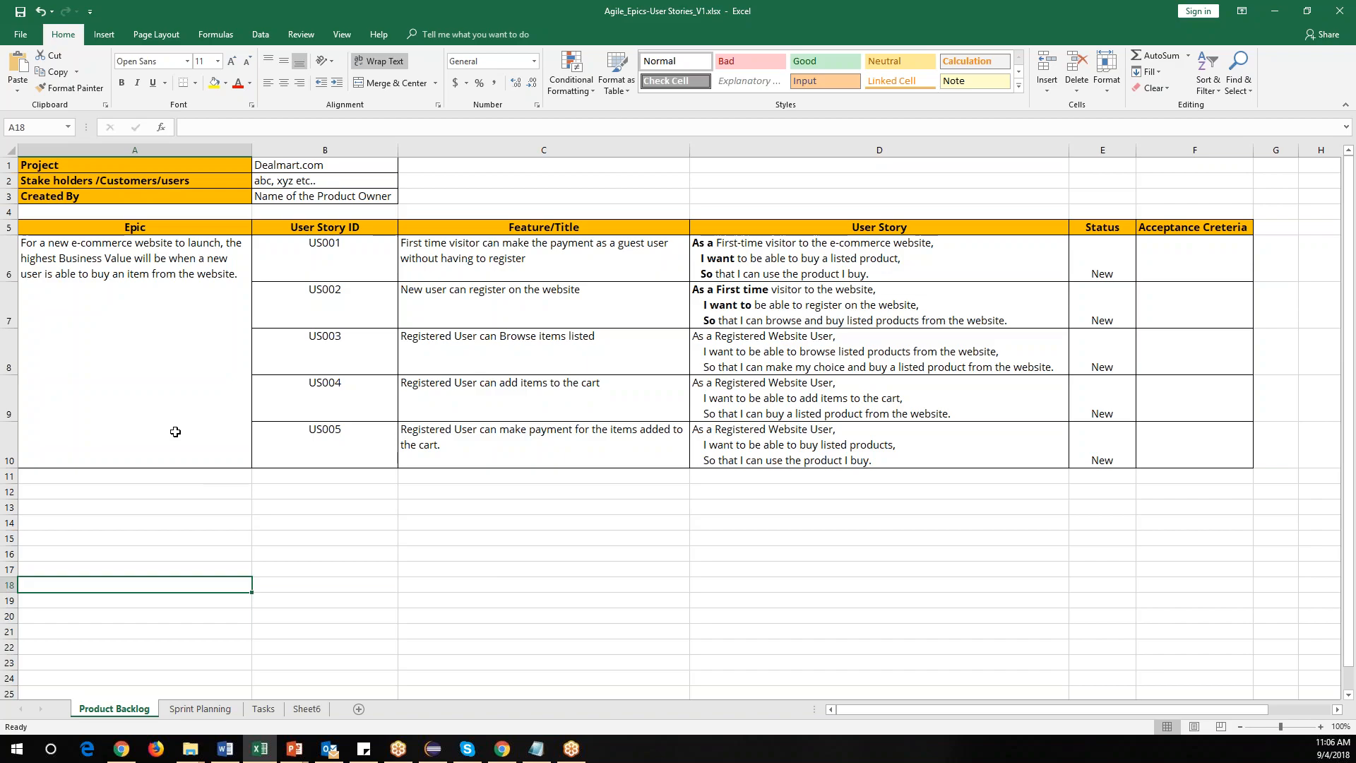
pyautogui.click(219, 709)
pyautogui.click(277, 709)
pyautogui.click(305, 710)
pyautogui.click(131, 711)
pyautogui.click(266, 711)
pyautogui.click(300, 710)
pyautogui.click(382, 502)
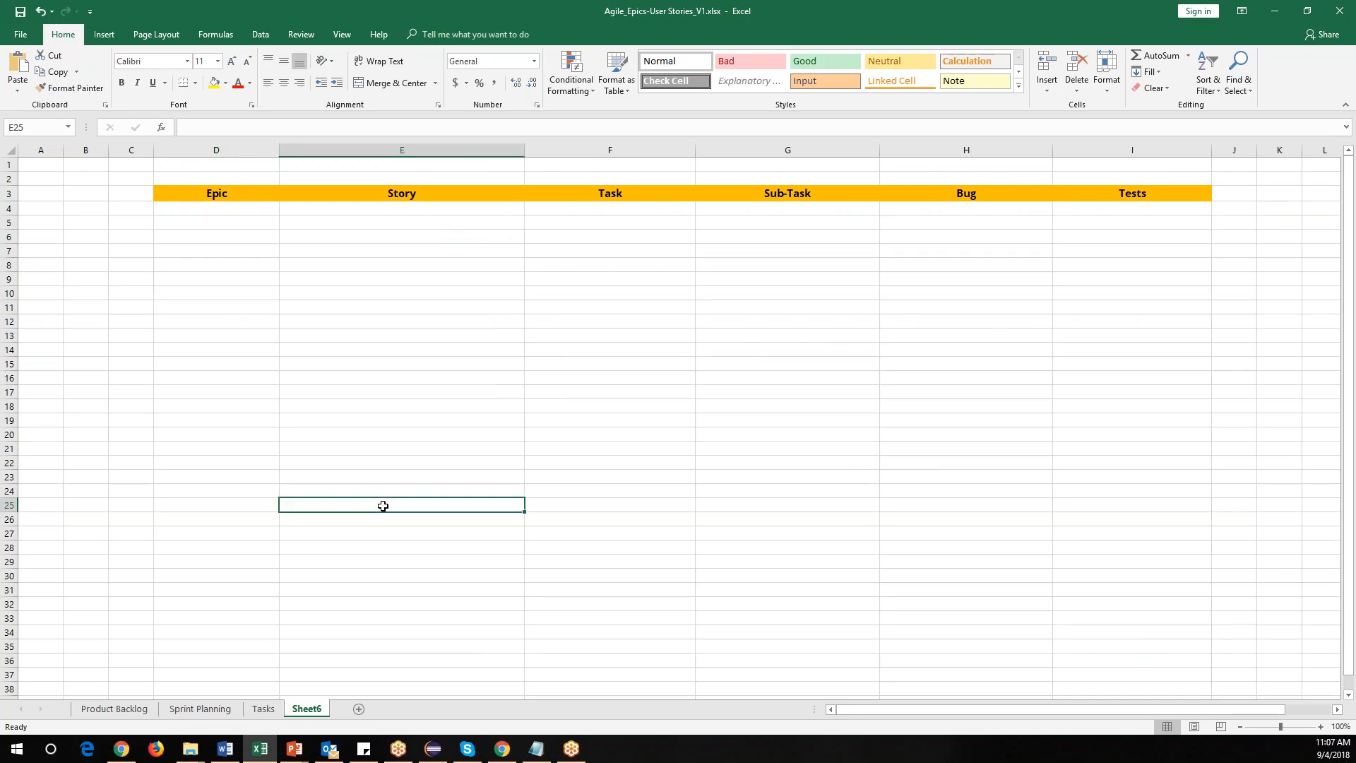
# Switch to Notepad and add a 'Jira tool' heading underlined with dashes at the end of the notes.
pyautogui.click(536, 749)
pyautogui.scroll(-1, 265, 606)
pyautogui.click(163, 634)
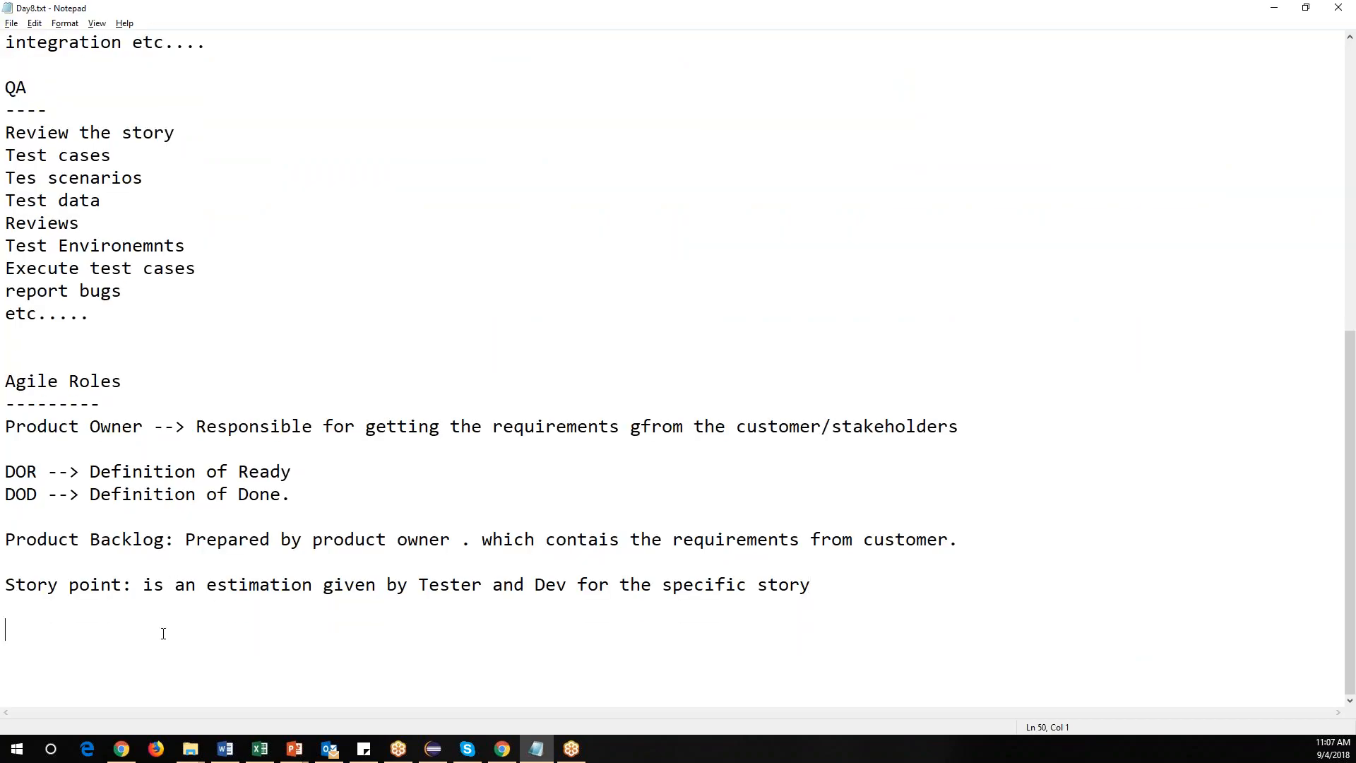
pyautogui.write('Jira tool')
pyautogui.press('Return')
pyautogui.write('=')
pyautogui.write('-------')
pyautogui.press('Return')
pyautogui.press('Return')
pyautogui.press('Return')
pyautogui.press('Return')
pyautogui.press('Return')
pyautogui.press('Return')
pyautogui.press('Return')
pyautogui.press('Return')
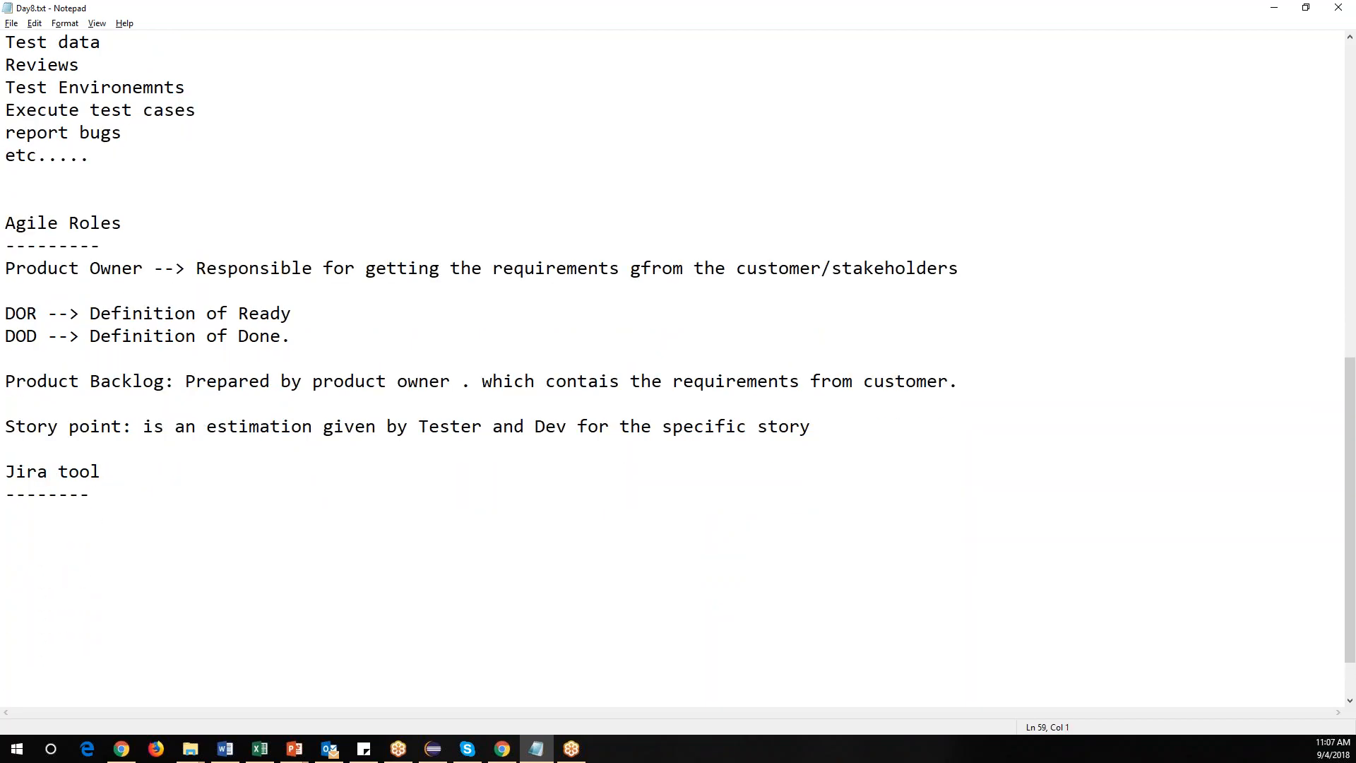
pyautogui.press('Return')
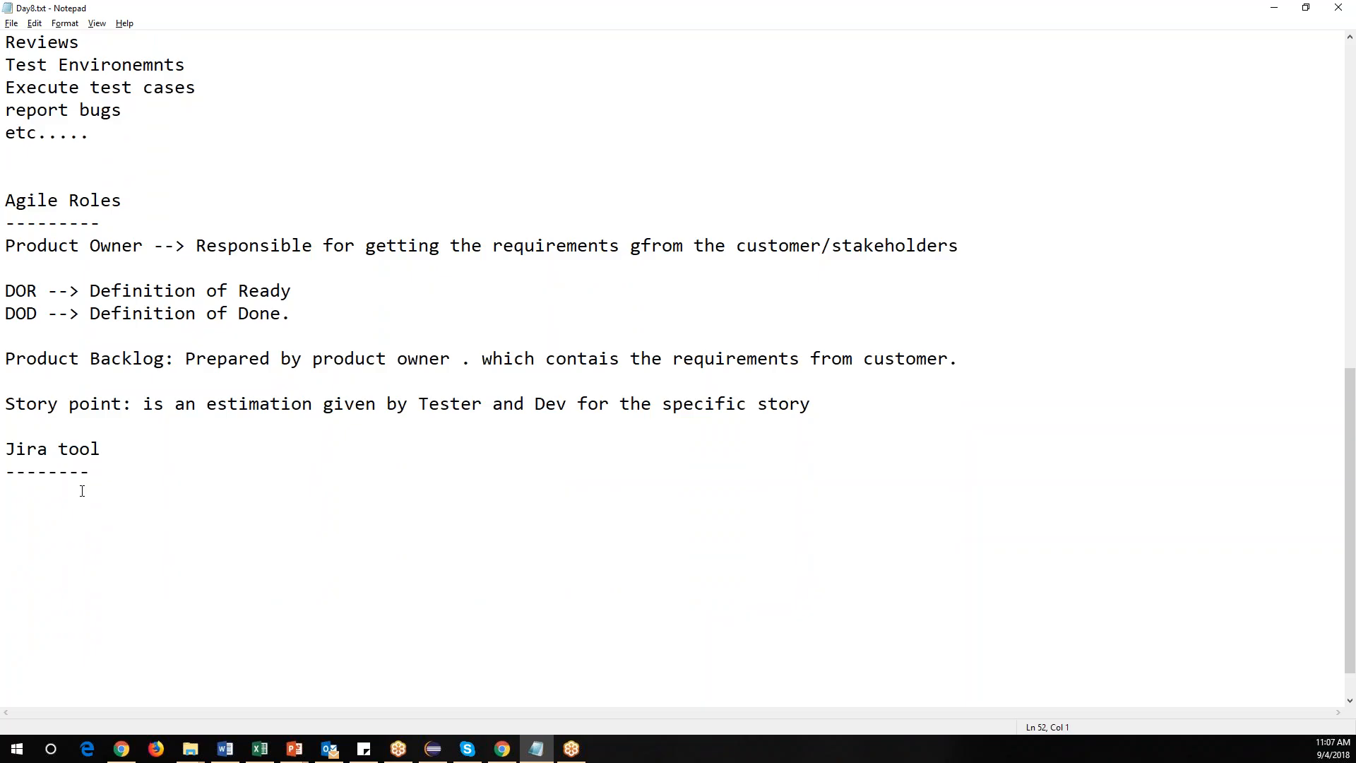
# Add the line 'Manging Agile process' under the Jira tool heading.
pyautogui.write('Mange Agile proces')
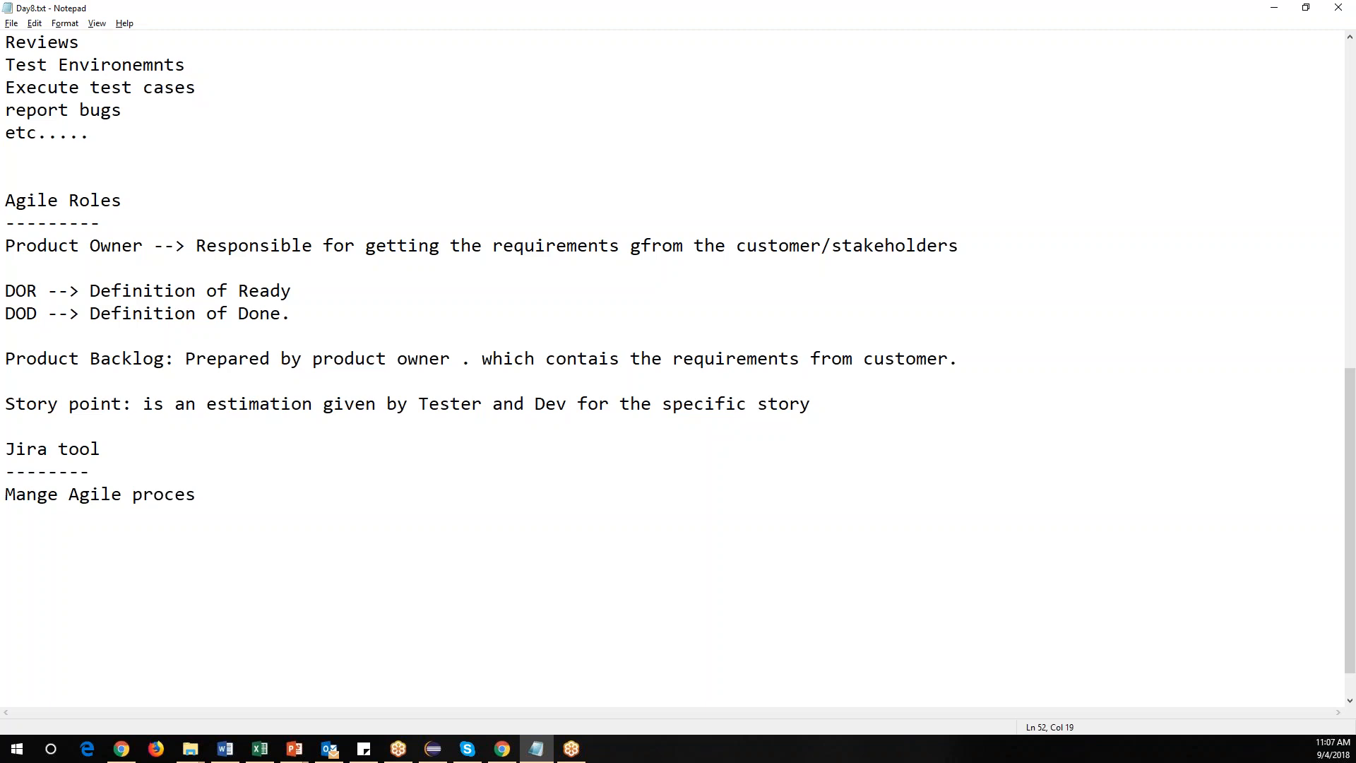
pyautogui.write('ss')
pyautogui.click(58, 495)
pyautogui.press('BackSpace')
pyautogui.write('ing')
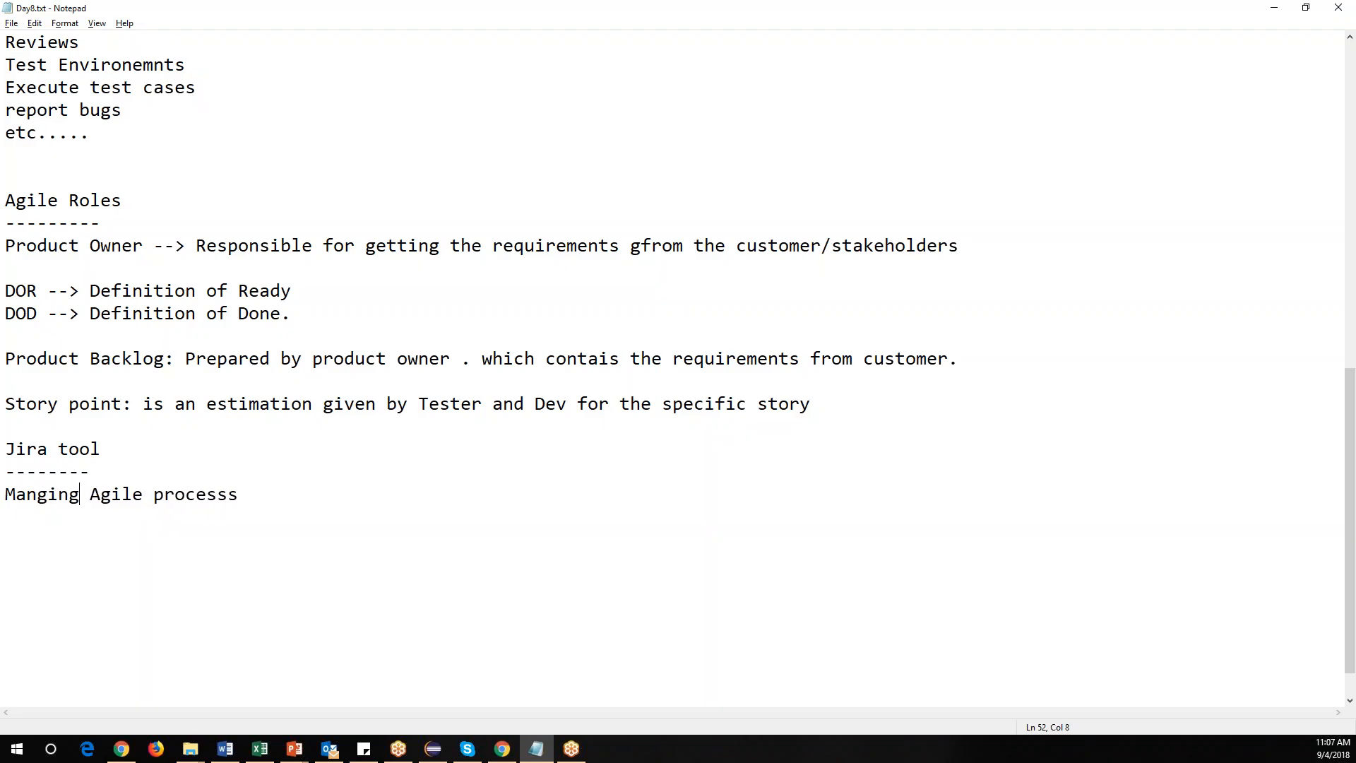
pyautogui.click(321, 493)
pyautogui.press('BackSpace')
# Add a line reading 'write Test cases'.
pyautogui.press('Return')
pyautogui.write('Test case')
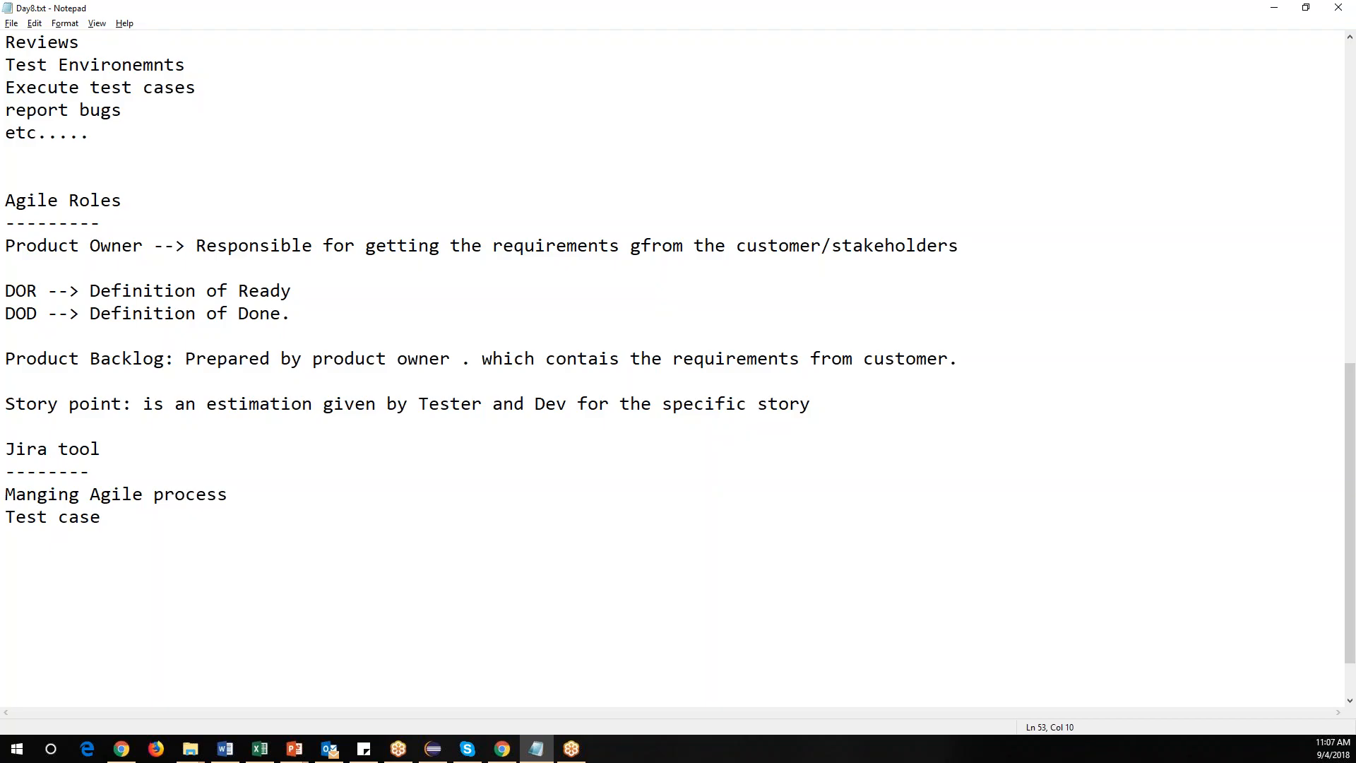
pyautogui.write('s')
pyautogui.press('Left')
pyautogui.press('Left')
pyautogui.press('Left')
pyautogui.press('Left')
pyautogui.press('Left')
pyautogui.press('Left')
pyautogui.press('Left')
pyautogui.write('write')
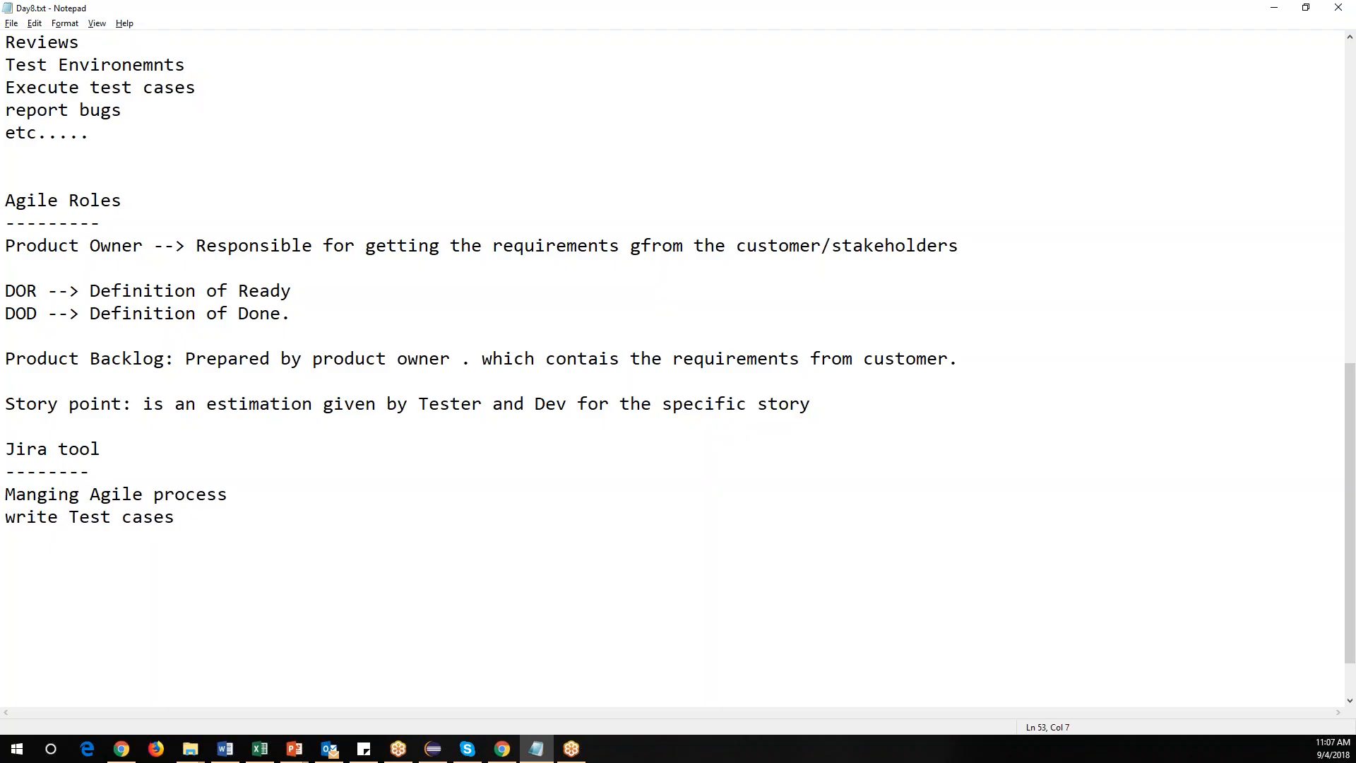
# Add the line 'Execute test cases update the status of test cases'.
pyautogui.press('End')
pyautogui.press('Return')
pyautogui.write('Execute test ')
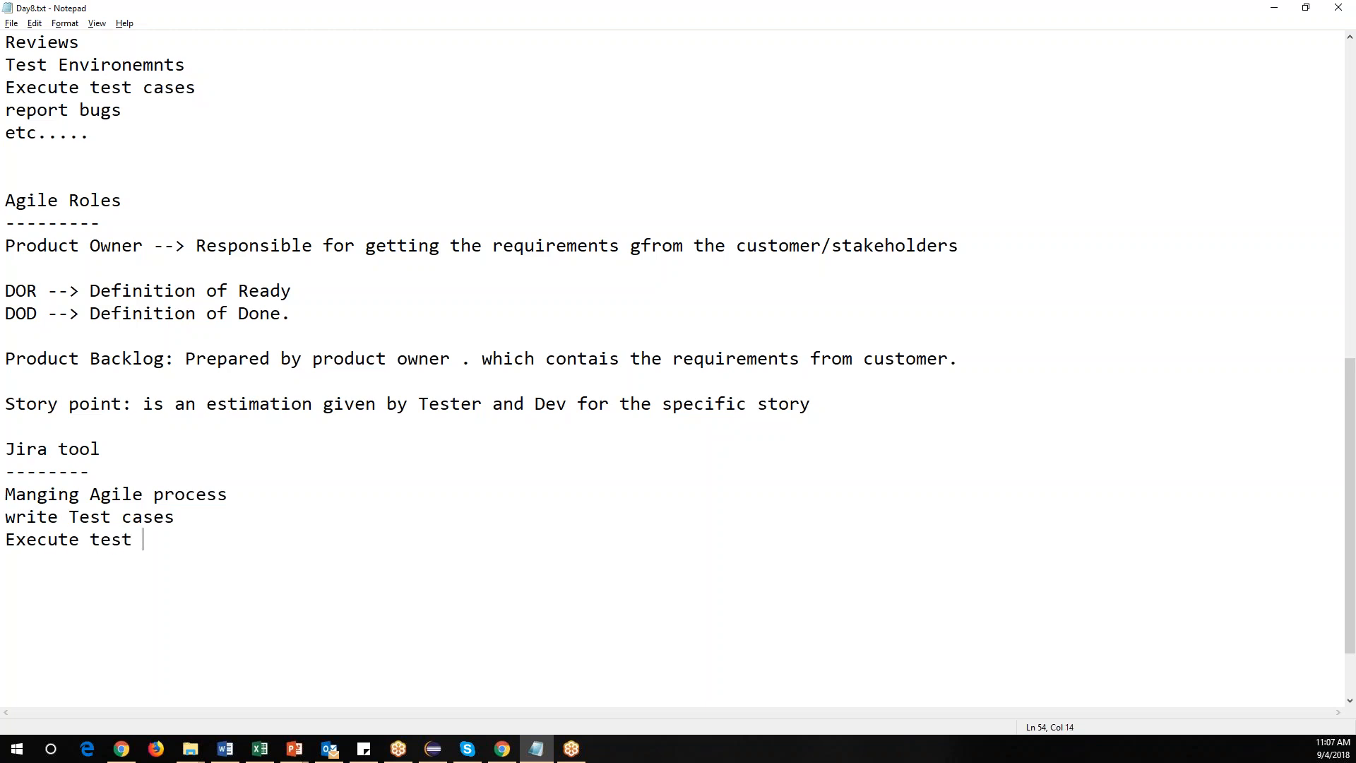
pyautogui.write('csa')
pyautogui.press('BackSpace')
pyautogui.press('BackSpace')
pyautogui.write('ases update the status')
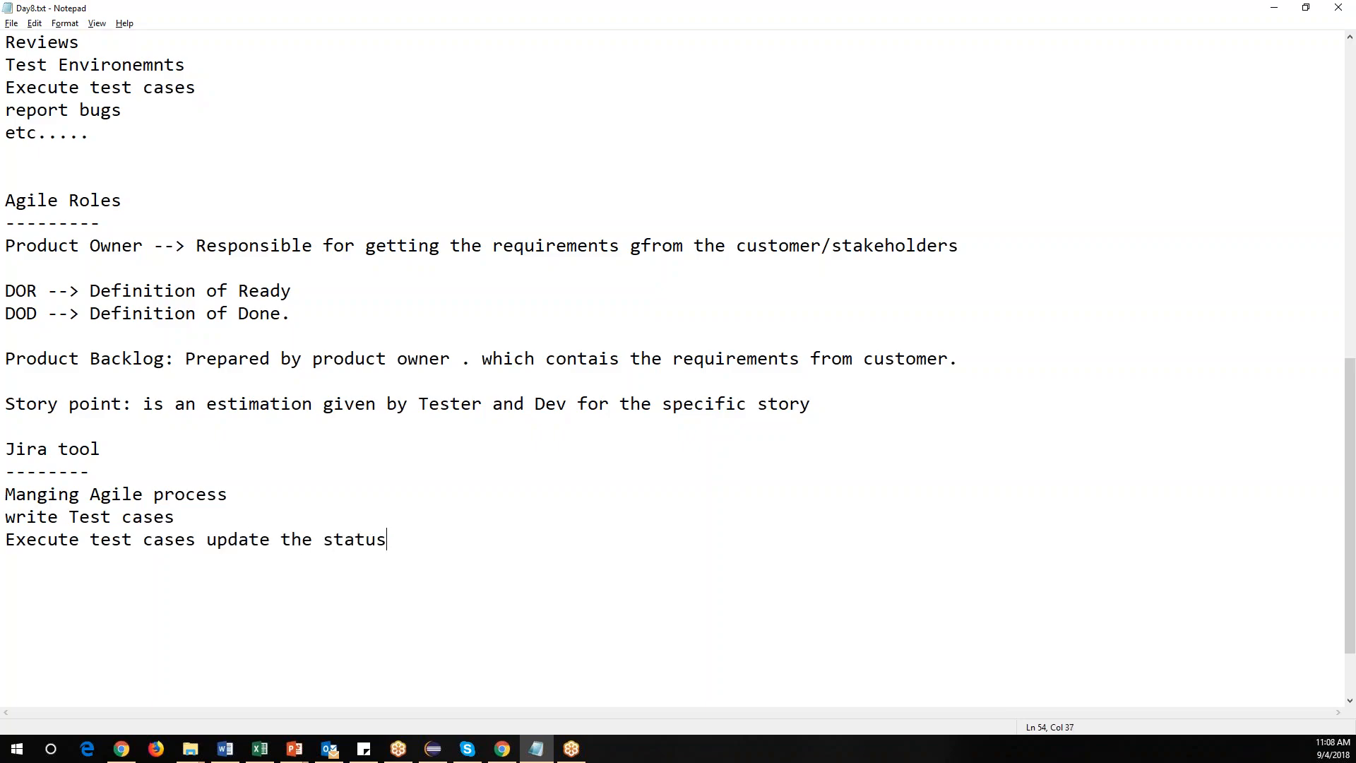
pyautogui.write(' of test cases')
# Insert indented bullets '- create backlogs' and '- create sprints' under 'Manging Agile process'.
pyautogui.press('Return')
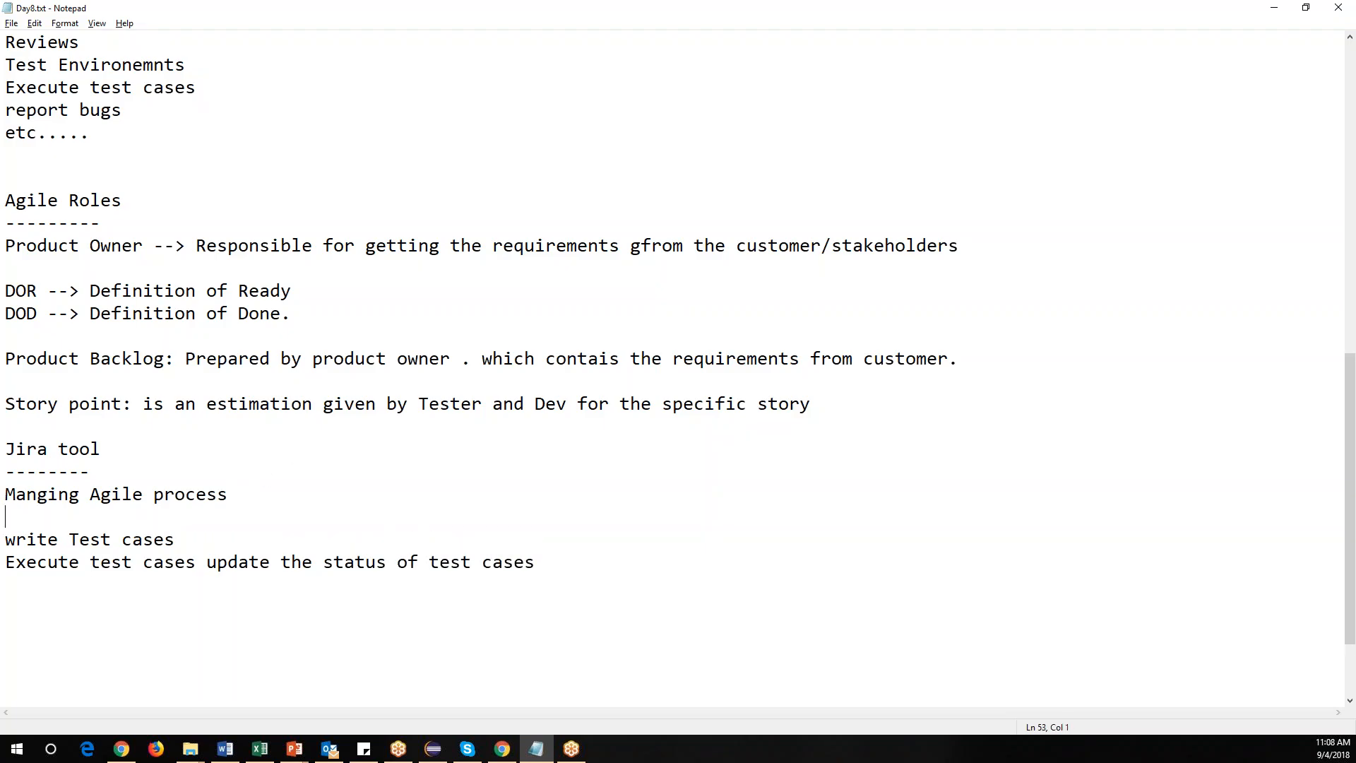
pyautogui.press('Tab')
pyautogui.write('- create backlogs')
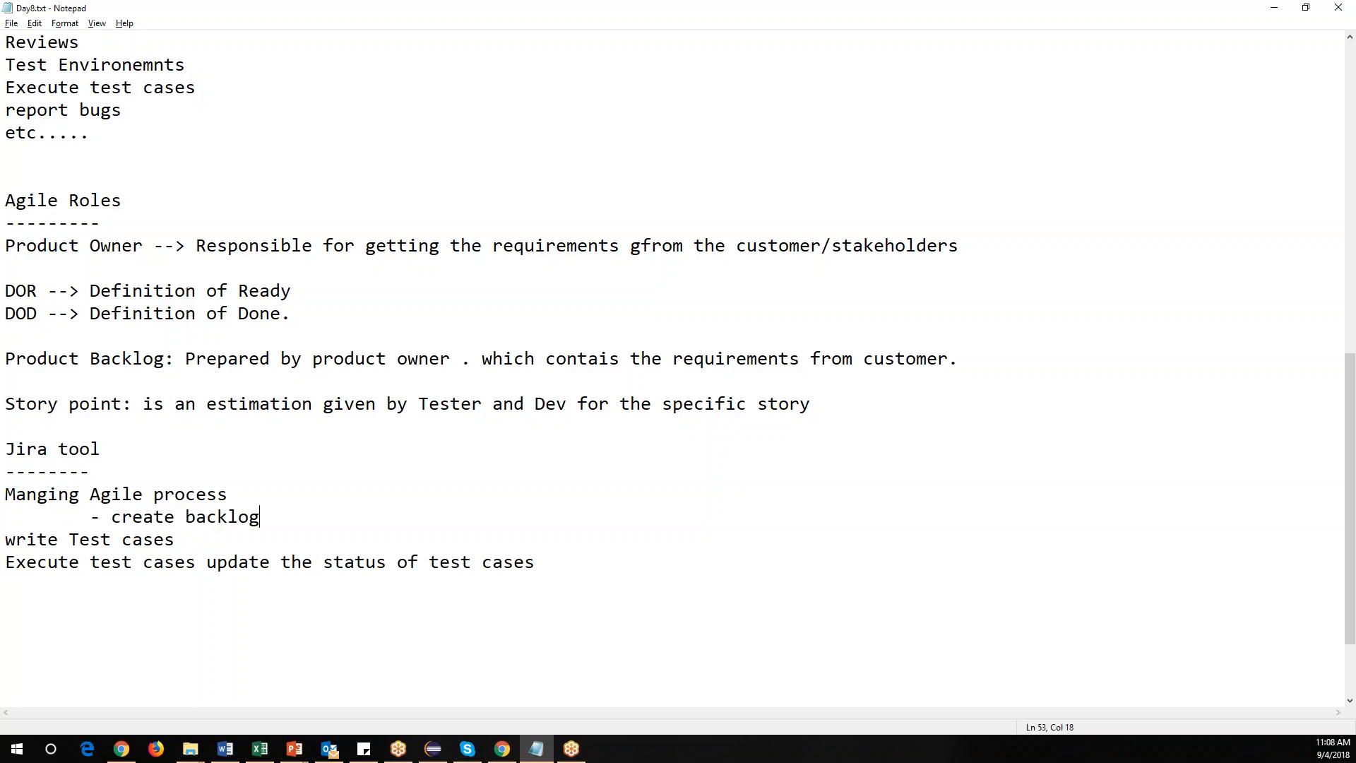
pyautogui.press('Return')
pyautogui.write('- crea')
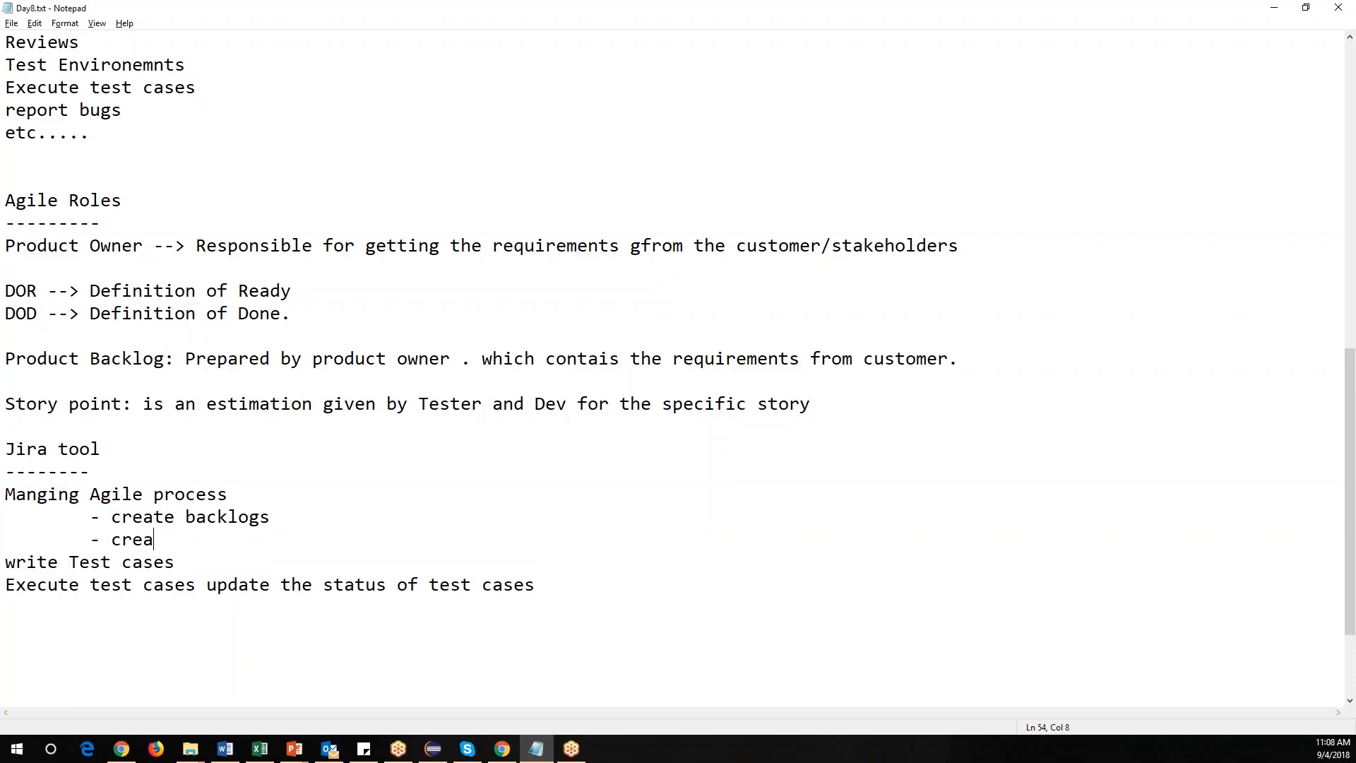
pyautogui.write('te sp')
pyautogui.press('BackSpace')
pyautogui.write('prints')
# Add indented bullets '- taks' and '- update story stary in scrub bourd.' followed by a blank line.
pyautogui.press('Return')
pyautogui.press('Tab')
pyautogui.write('- taks')
pyautogui.press('Return')
pyautogui.press('Tab')
pyautogui.write('- update s')
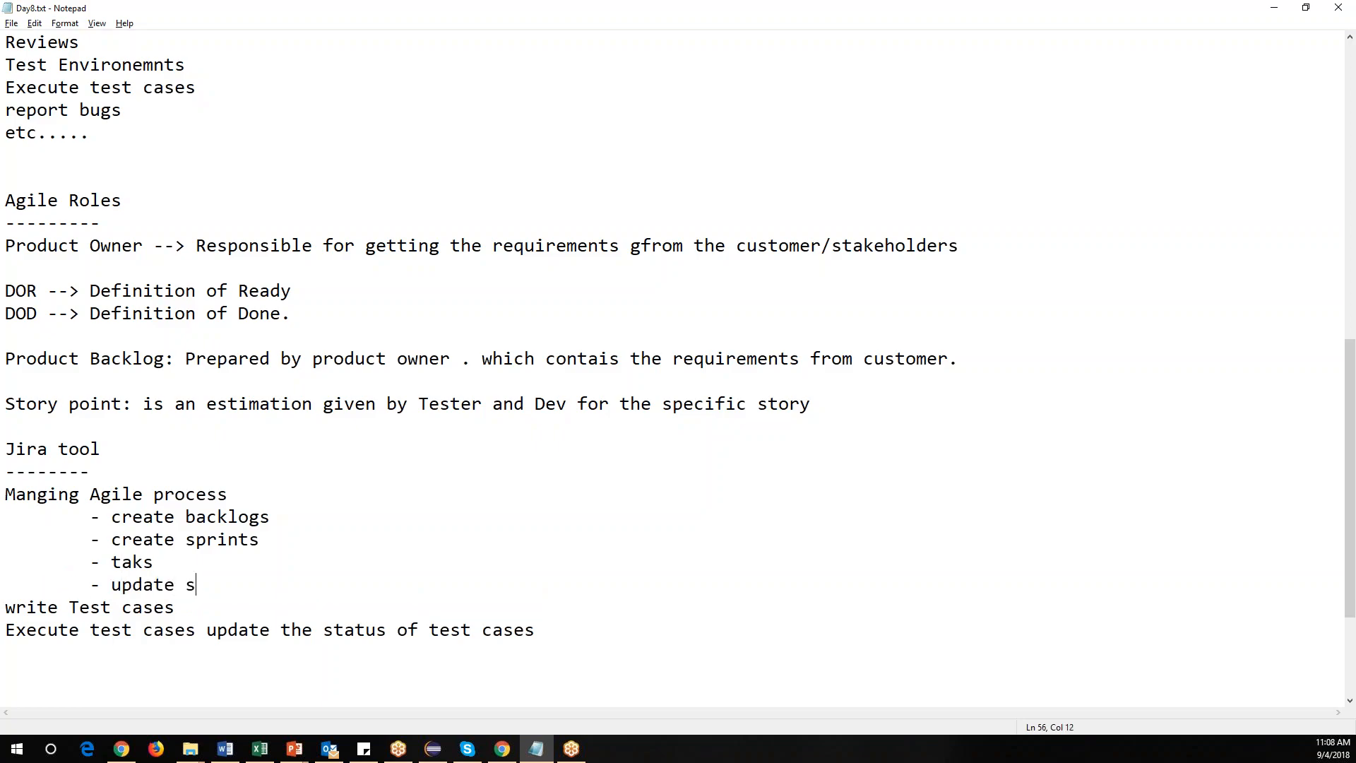
pyautogui.write('tory staty')
pyautogui.press('BackSpace')
pyautogui.press('BackSpace')
pyautogui.press('BackSpace')
pyautogui.press('BackSpace')
pyautogui.write('ary in s')
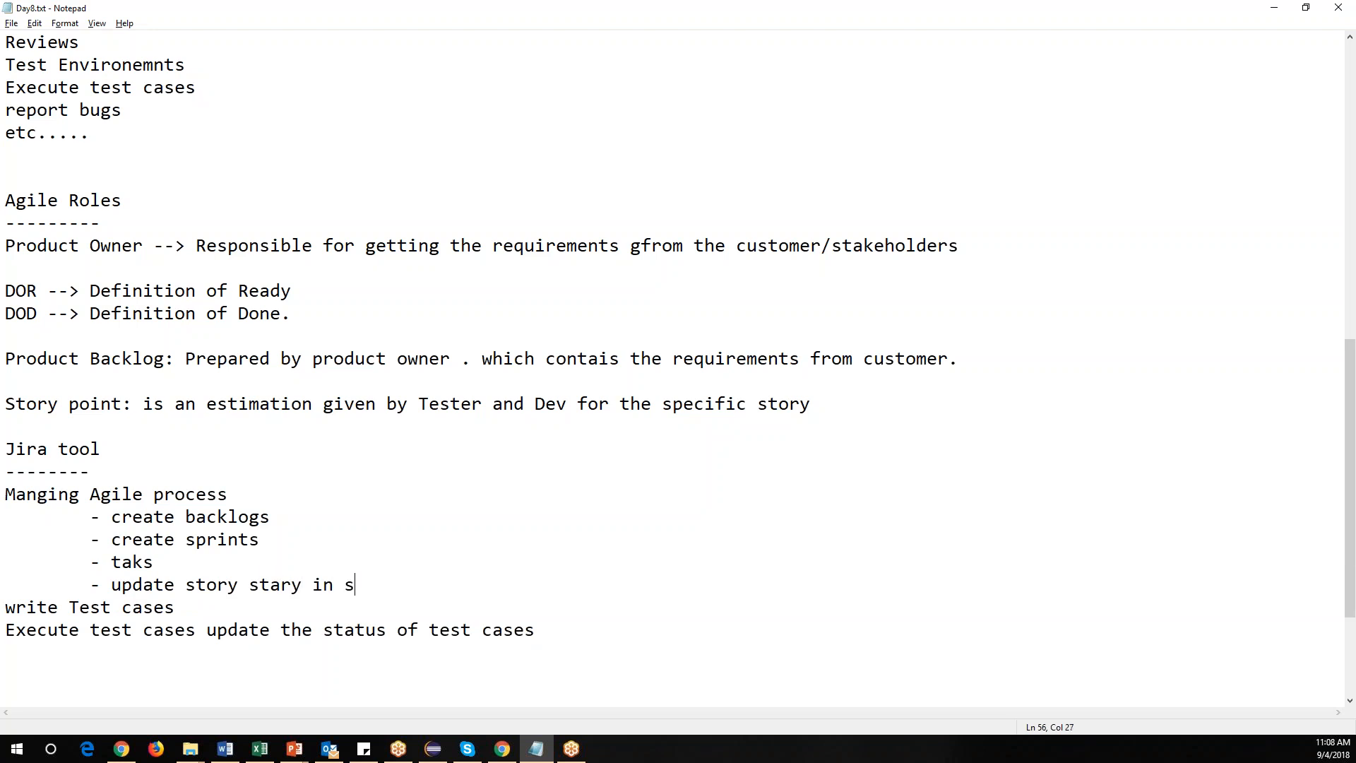
pyautogui.write('crub bourd.')
pyautogui.press('Return')
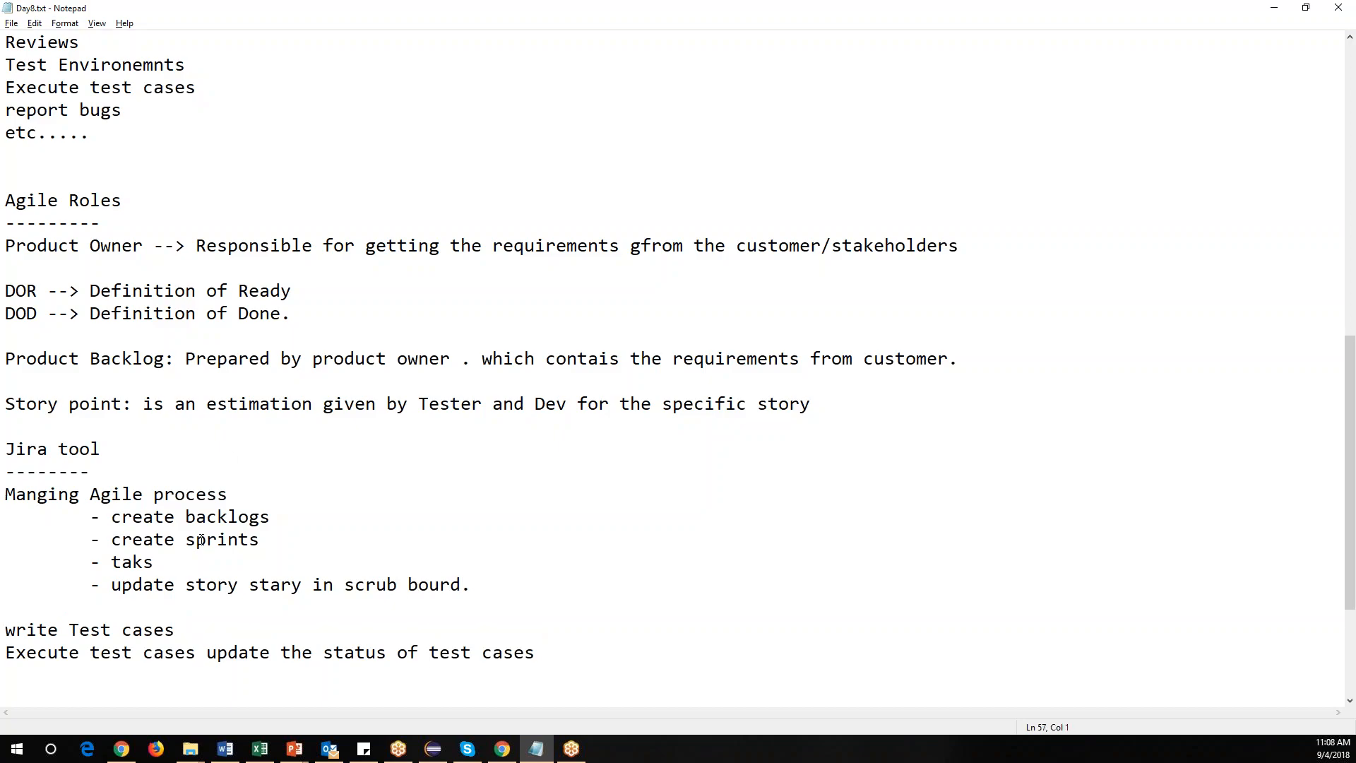
# Capitalize the first letter of 'write Test cases' to 'Write'.
pyautogui.press('Down')
pyautogui.hotkey('shift', 'Right')
pyautogui.write('W')
pyautogui.moveTo(170, 631); pyautogui.dragTo(7, 628)
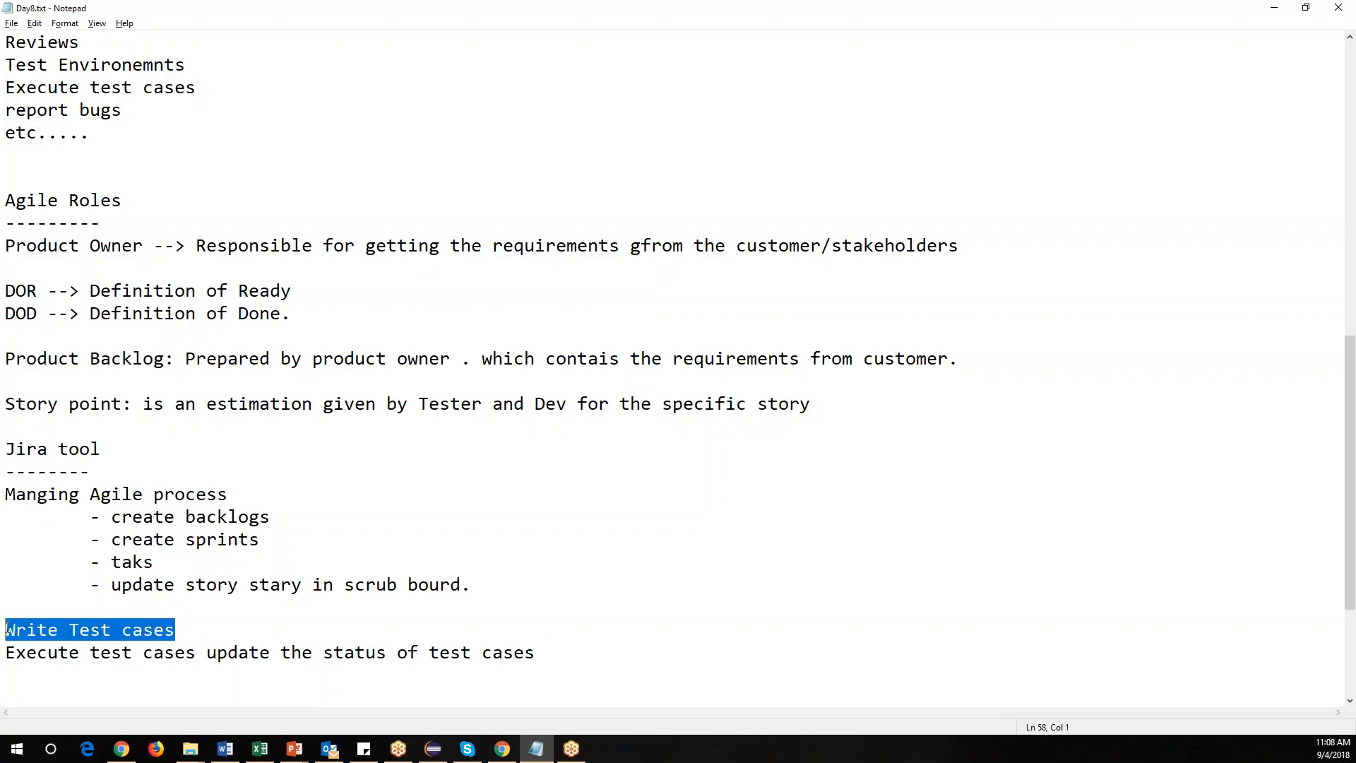
pyautogui.click(181, 631)
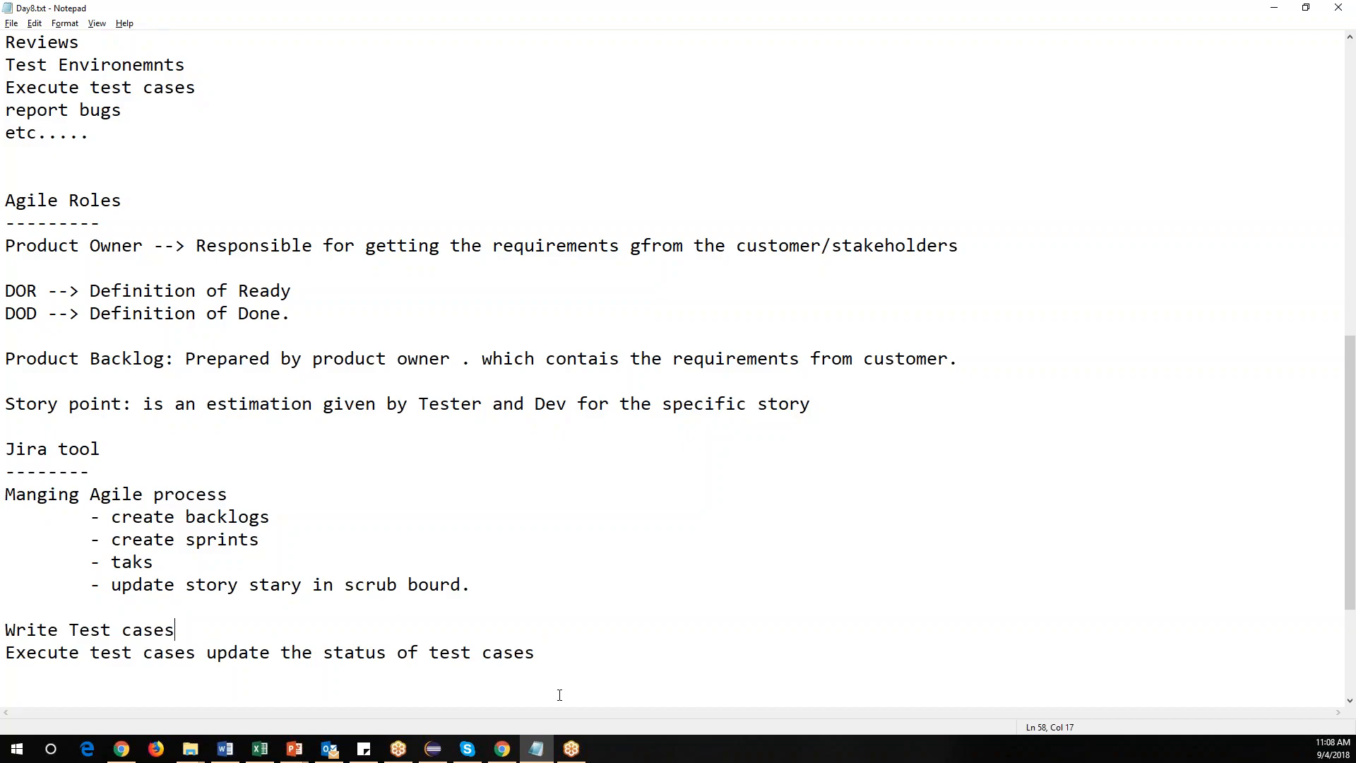
# Save the notes file and select the Jira tool notes.
pyautogui.moveTo(543, 657); pyautogui.dragTo(6, 630)
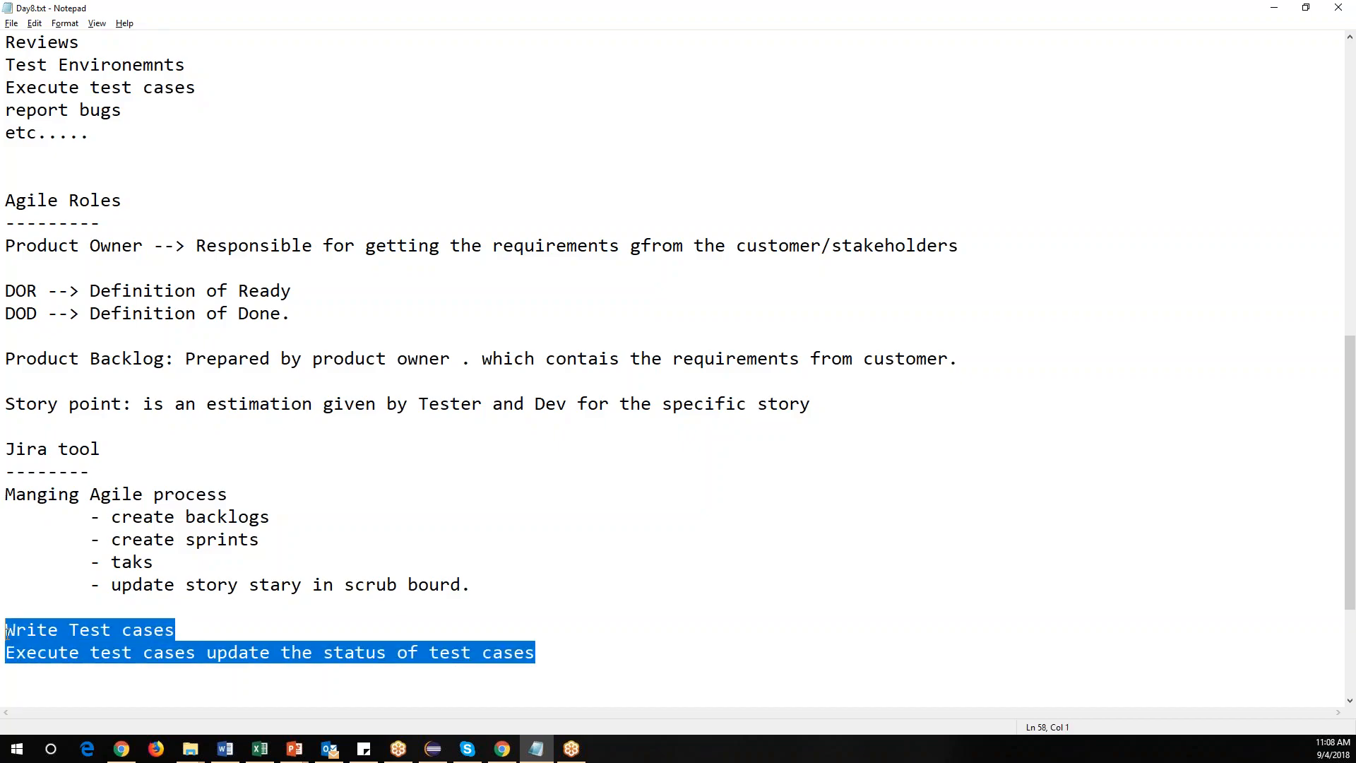
pyautogui.hotkey('ctrl', 's')
pyautogui.moveTo(6, 494); pyautogui.dragTo(494, 631)
pyautogui.click(173, 452)
pyautogui.hotkey('shift', 'Home')
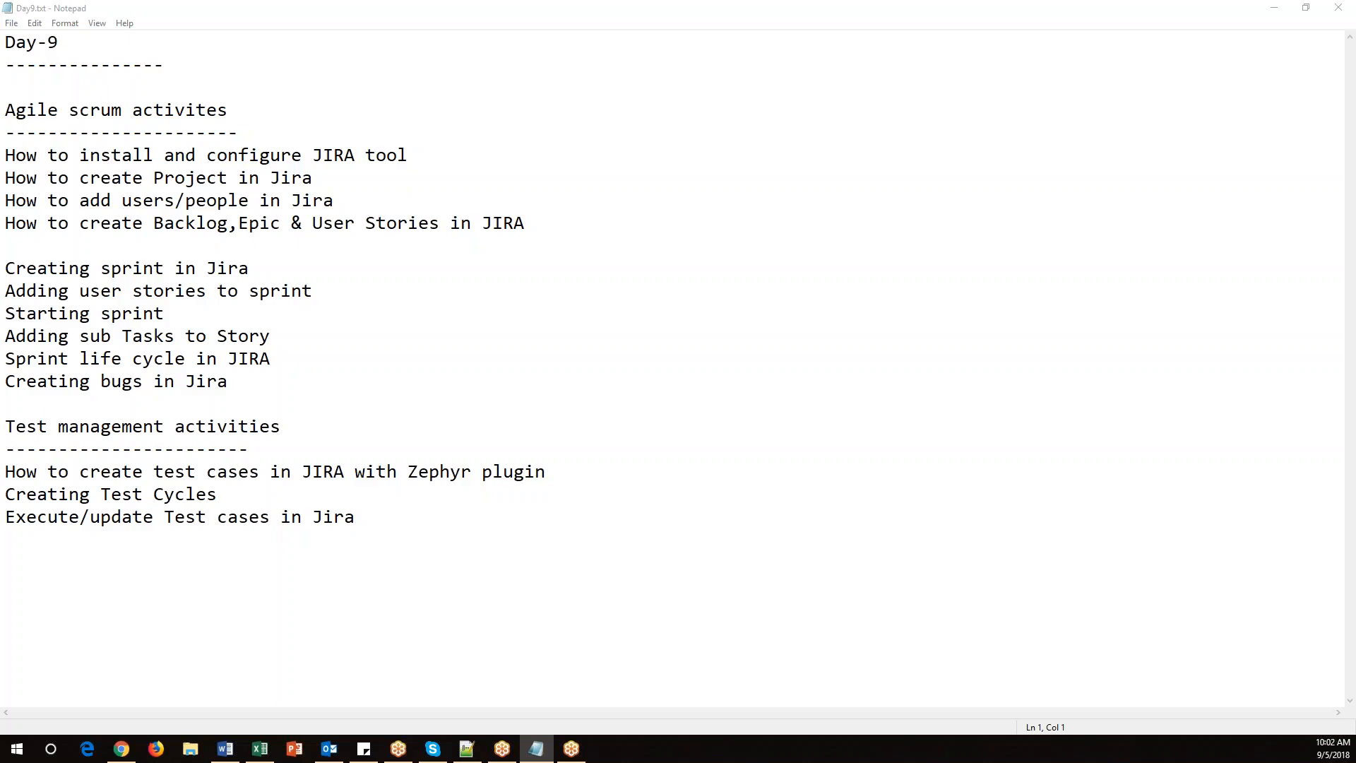
# Add the line 'Jira --> Agile management tool' below the Day-9 heading in the notes.
pyautogui.click(5, 539)
pyautogui.click(171, 65)
pyautogui.press('Return')
pyautogui.write('Jit')
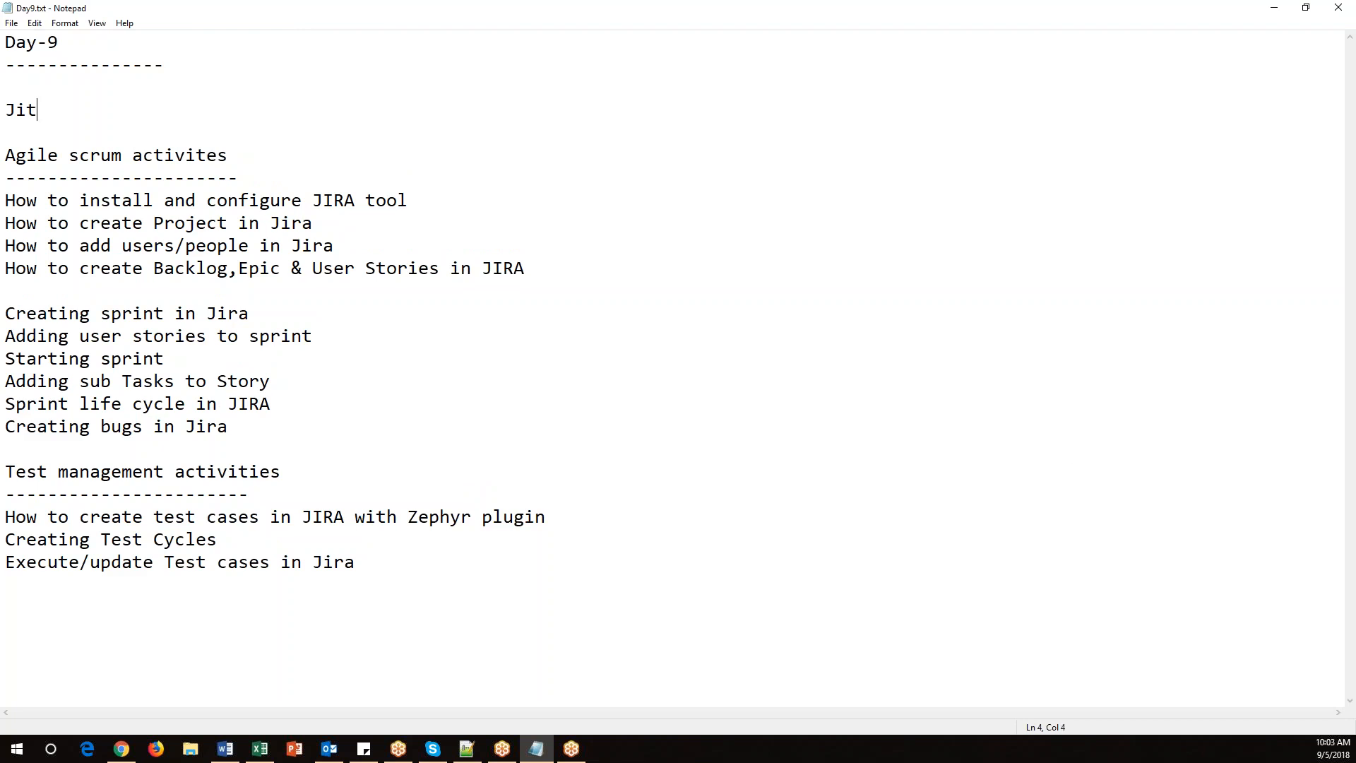
pyautogui.press('BackSpace')
pyautogui.write('ra --> Agile management too')
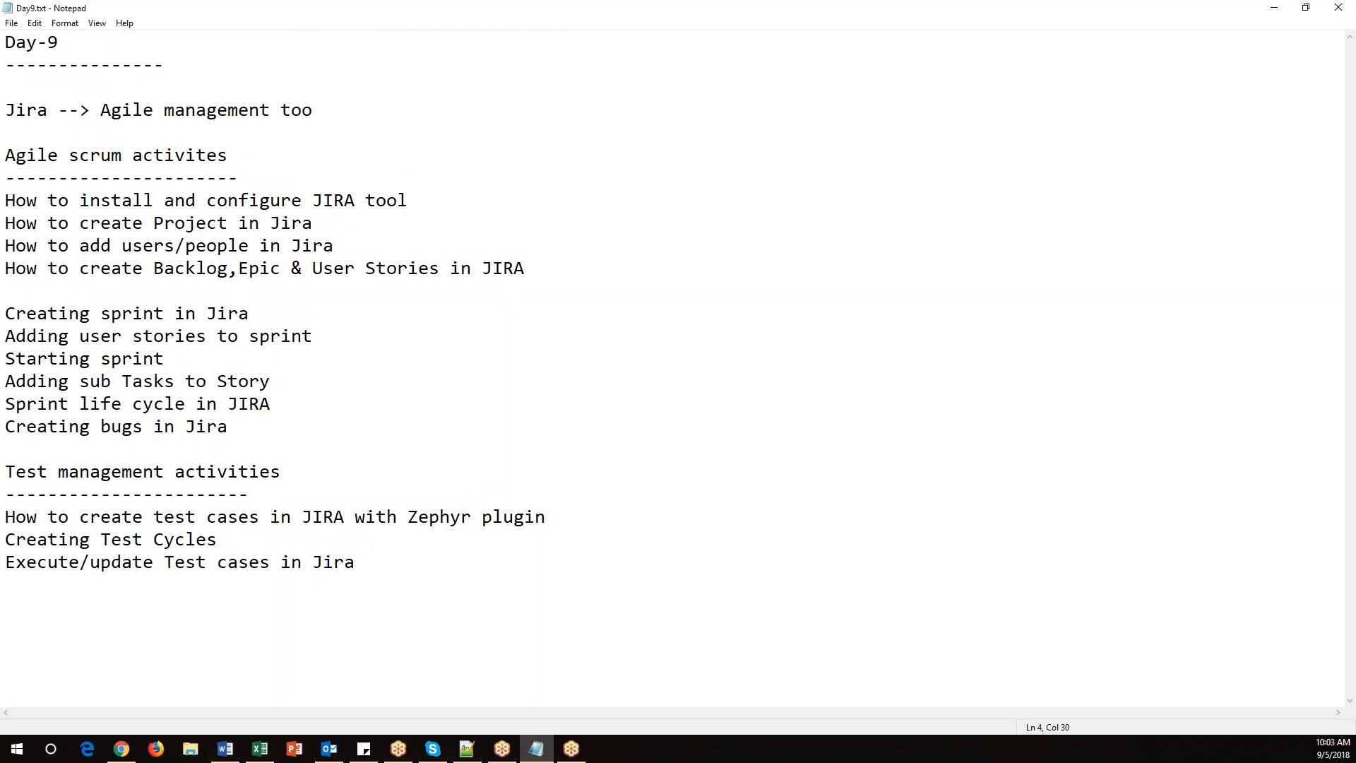
pyautogui.write('l')
# Highlight the note headings and first topic line while reviewing the Agile scrum activities section.
pyautogui.rightClick(122, 749)
pyautogui.click(100, 110)
pyautogui.moveTo(100, 109); pyautogui.dragTo(136, 110)
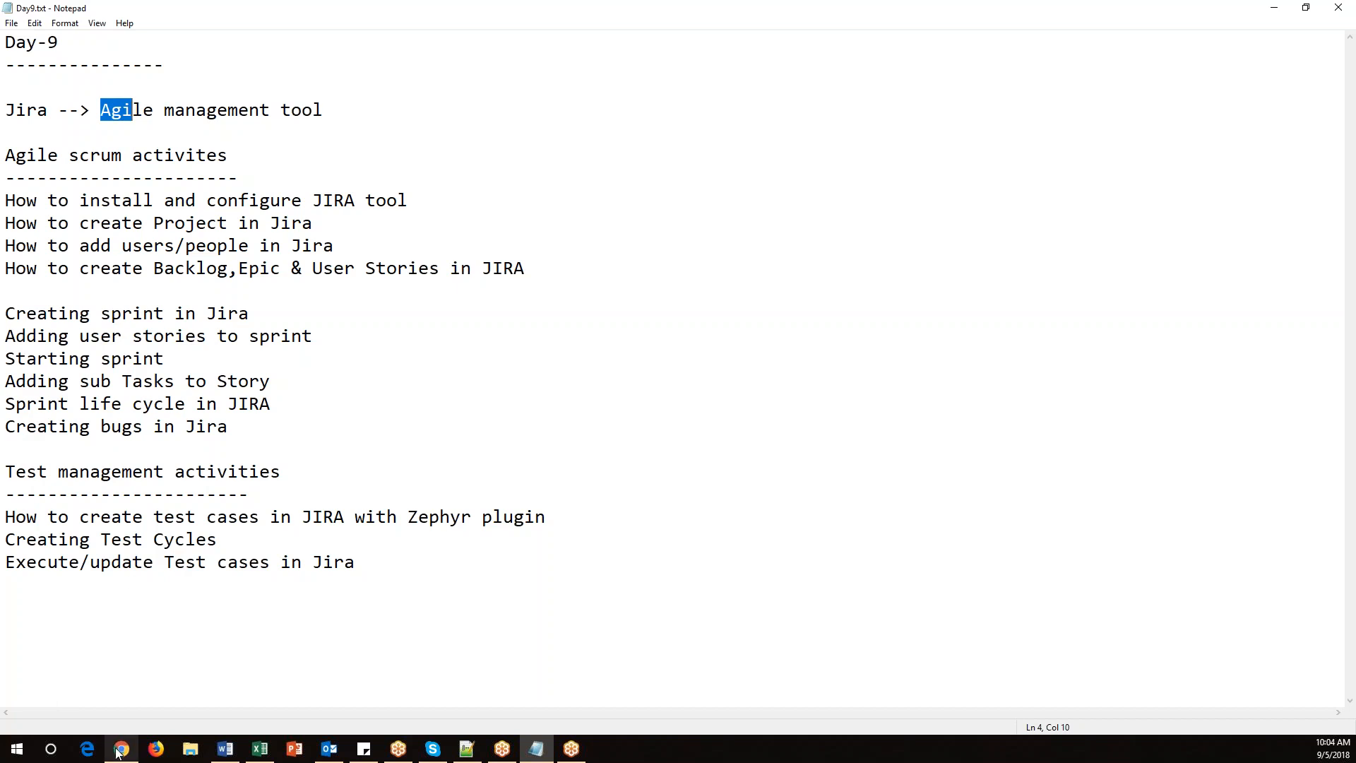
pyautogui.moveTo(6, 201); pyautogui.dragTo(153, 200)
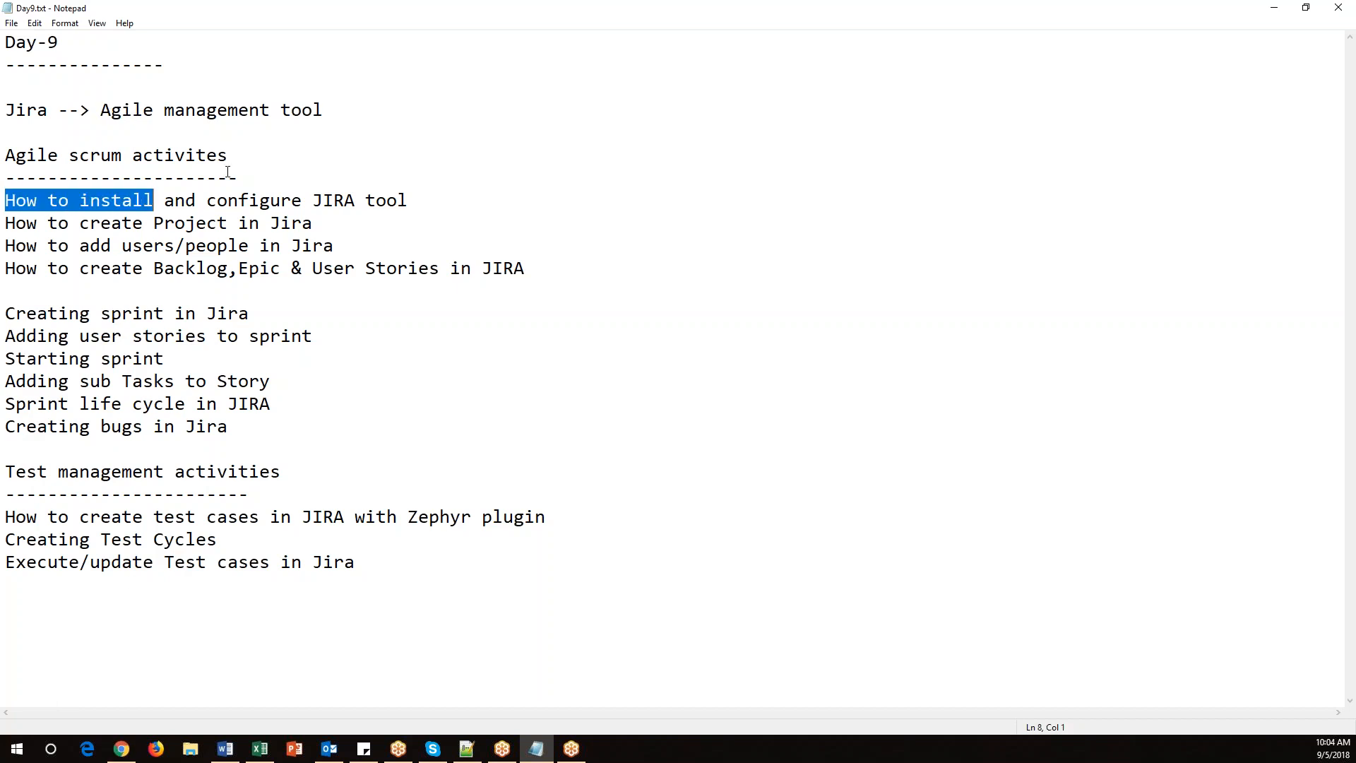
pyautogui.moveTo(237, 156); pyautogui.dragTo(6, 157)
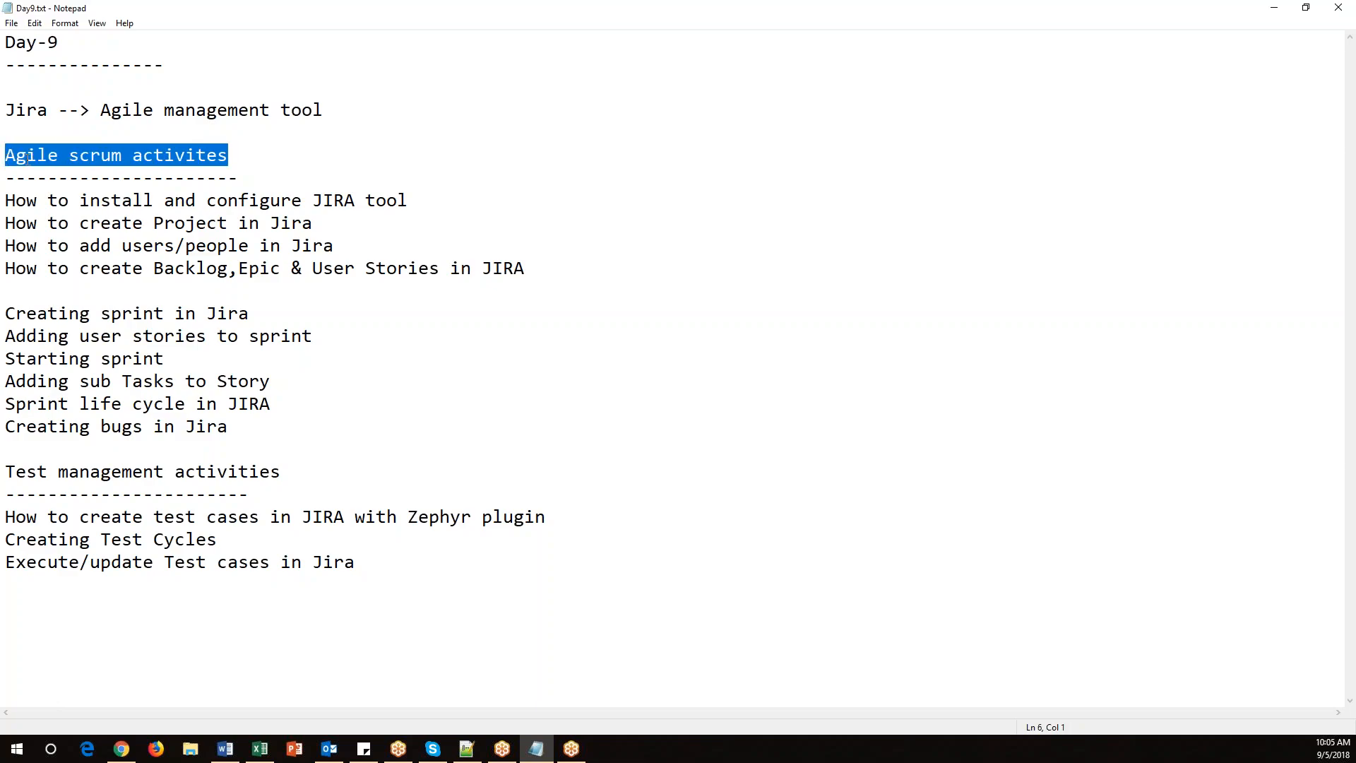
pyautogui.click(257, 153)
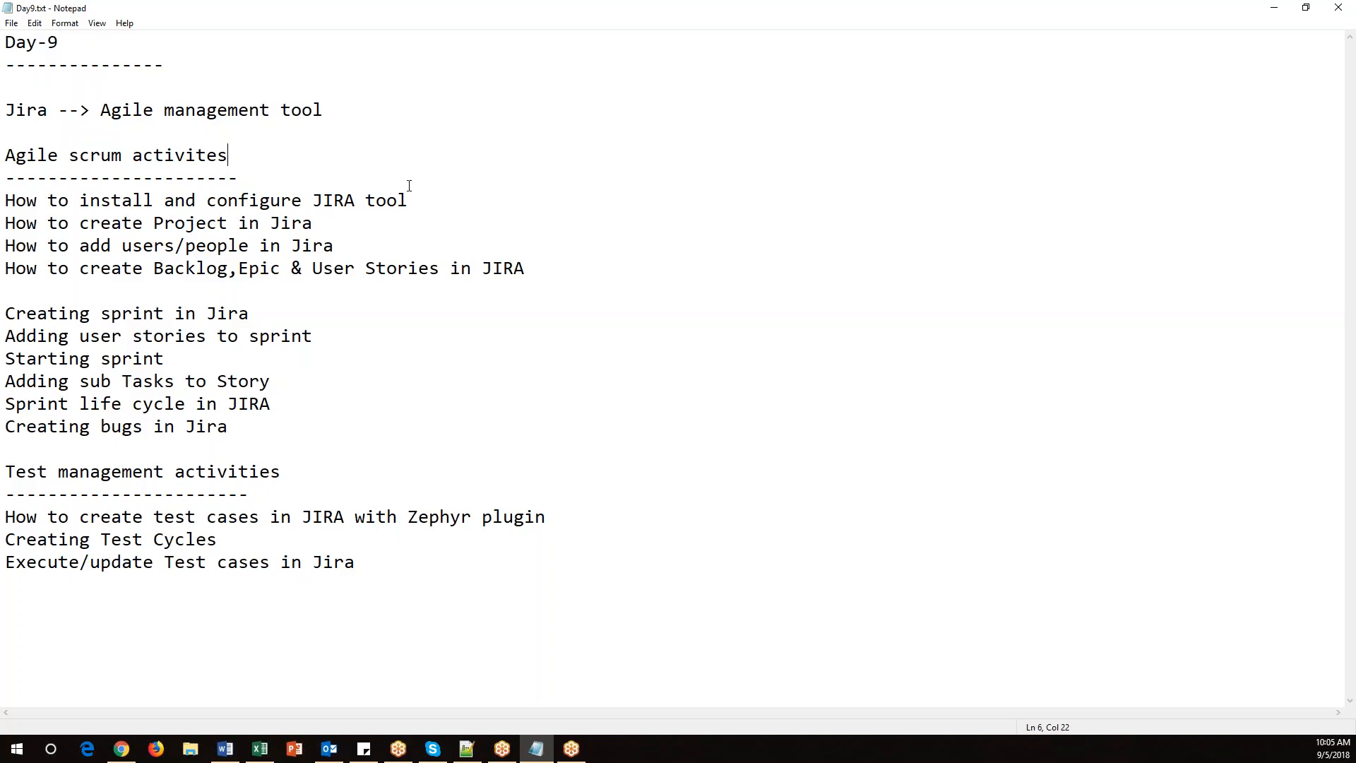
# Copy 'How to install and configure JIRA tool' to the end as a dash-underlined heading and save the file.
pyautogui.moveTo(441, 202); pyautogui.dragTo(3, 201)
pyautogui.hotkey('ctrl', 'c')
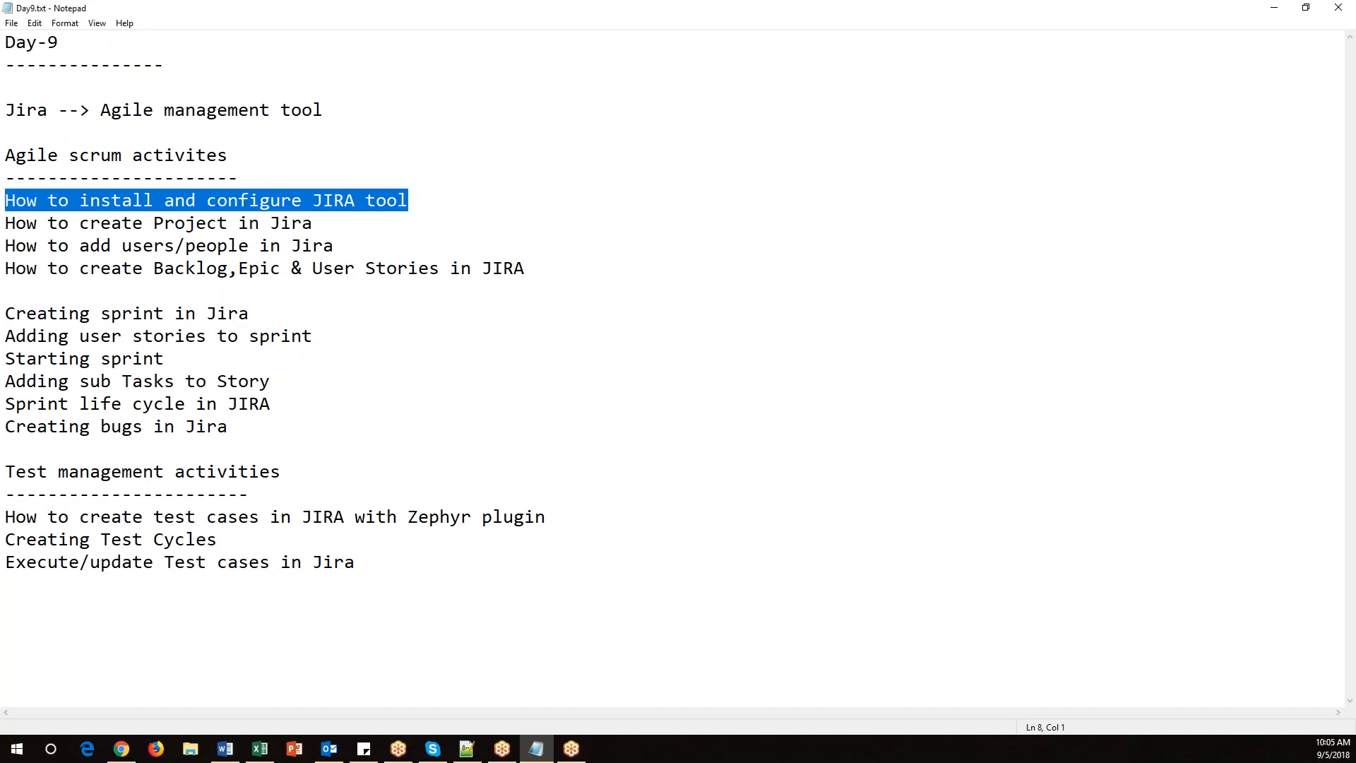
pyautogui.click(397, 605)
pyautogui.press('Return')
pyautogui.press('Return')
pyautogui.press('Return')
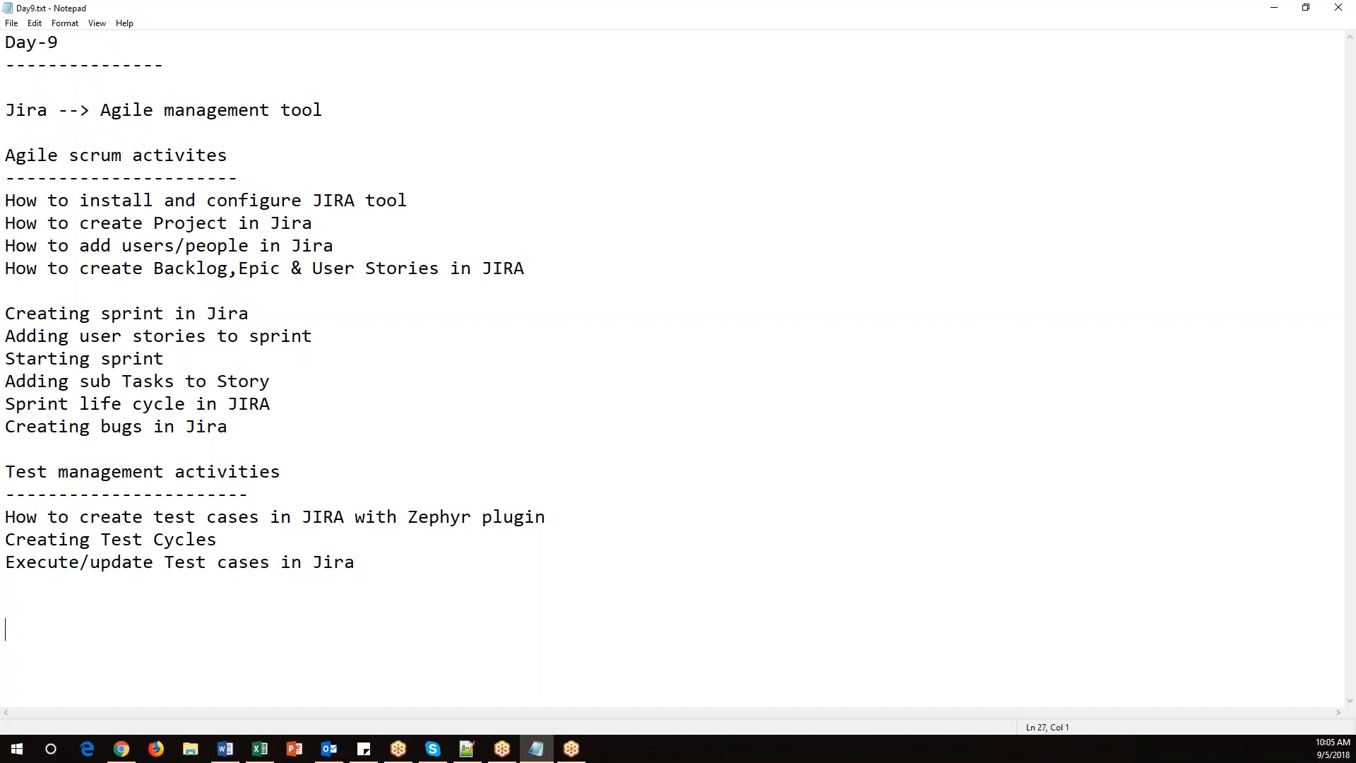
pyautogui.hotkey('ctrl', 'v')
pyautogui.press('Return')
pyautogui.write('----------------------------------------')
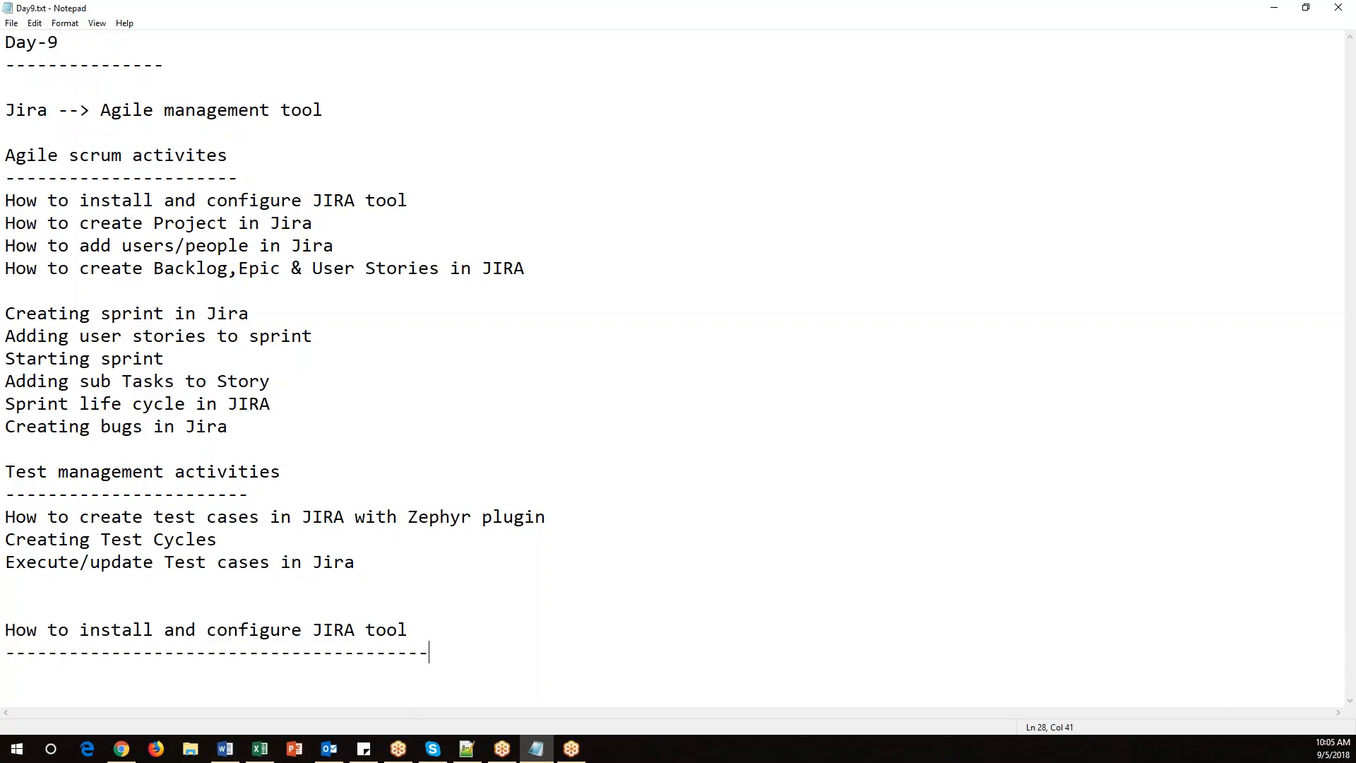
pyautogui.press('Return')
pyautogui.press('Return')
pyautogui.press('Return')
pyautogui.press('Return')
pyautogui.press('Return')
pyautogui.press('Return')
pyautogui.press('Return')
pyautogui.press('Return')
pyautogui.hotkey('ctrl', 's')
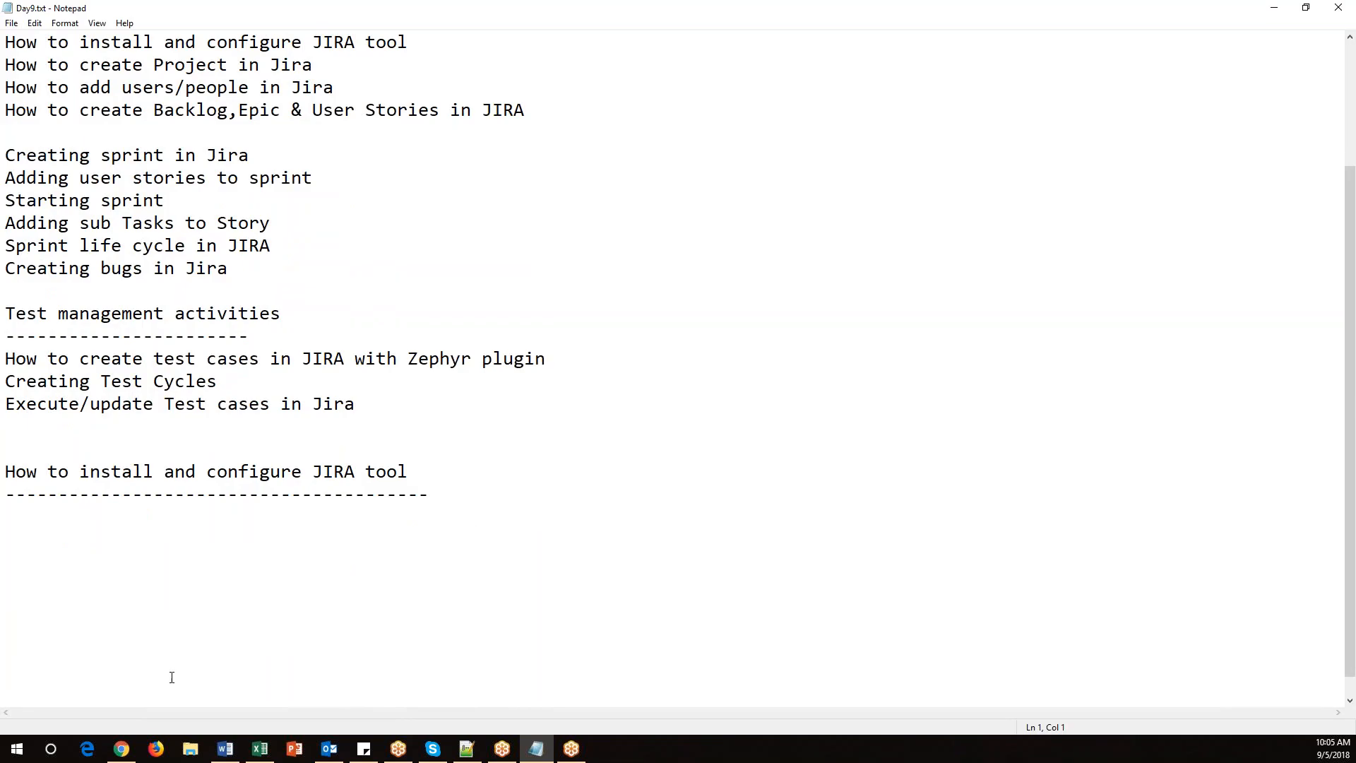
pyautogui.rightClick(122, 749)
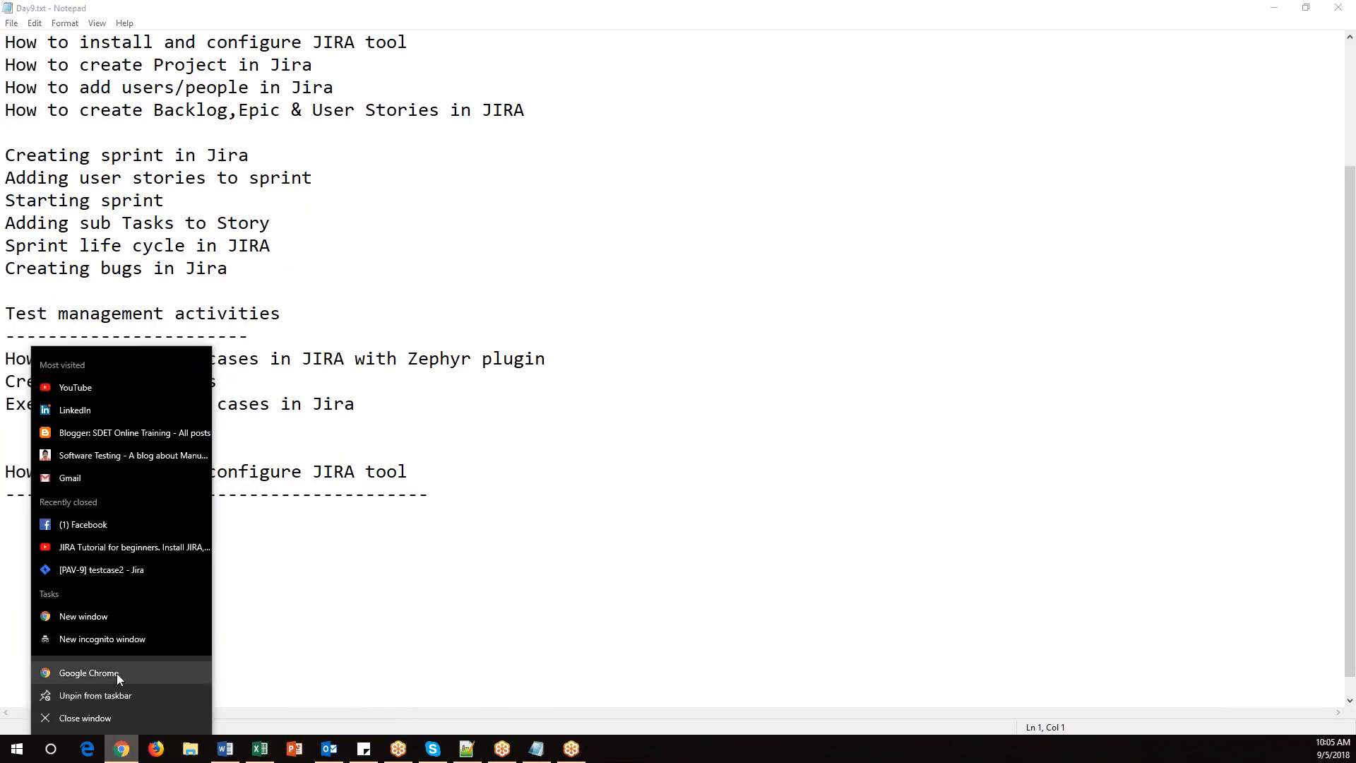
pyautogui.click(116, 673)
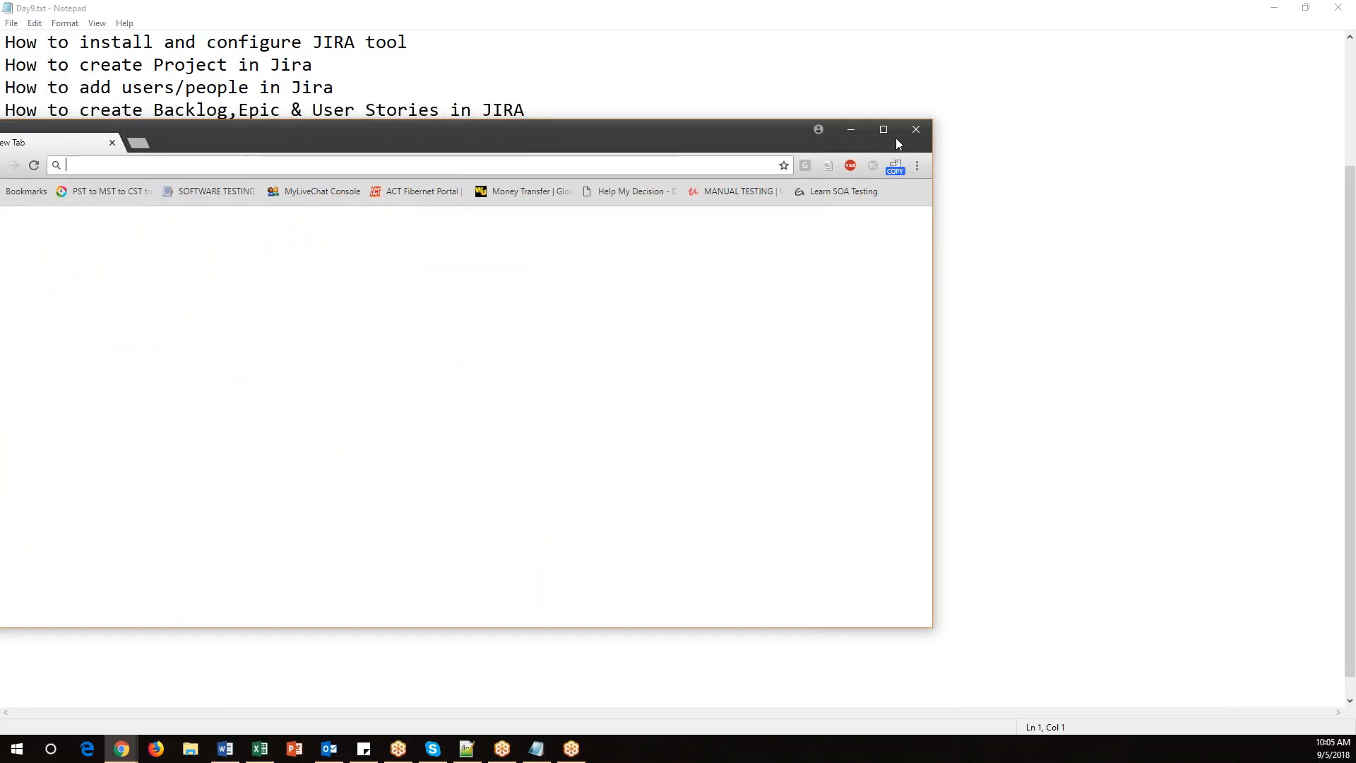
pyautogui.click(916, 129)
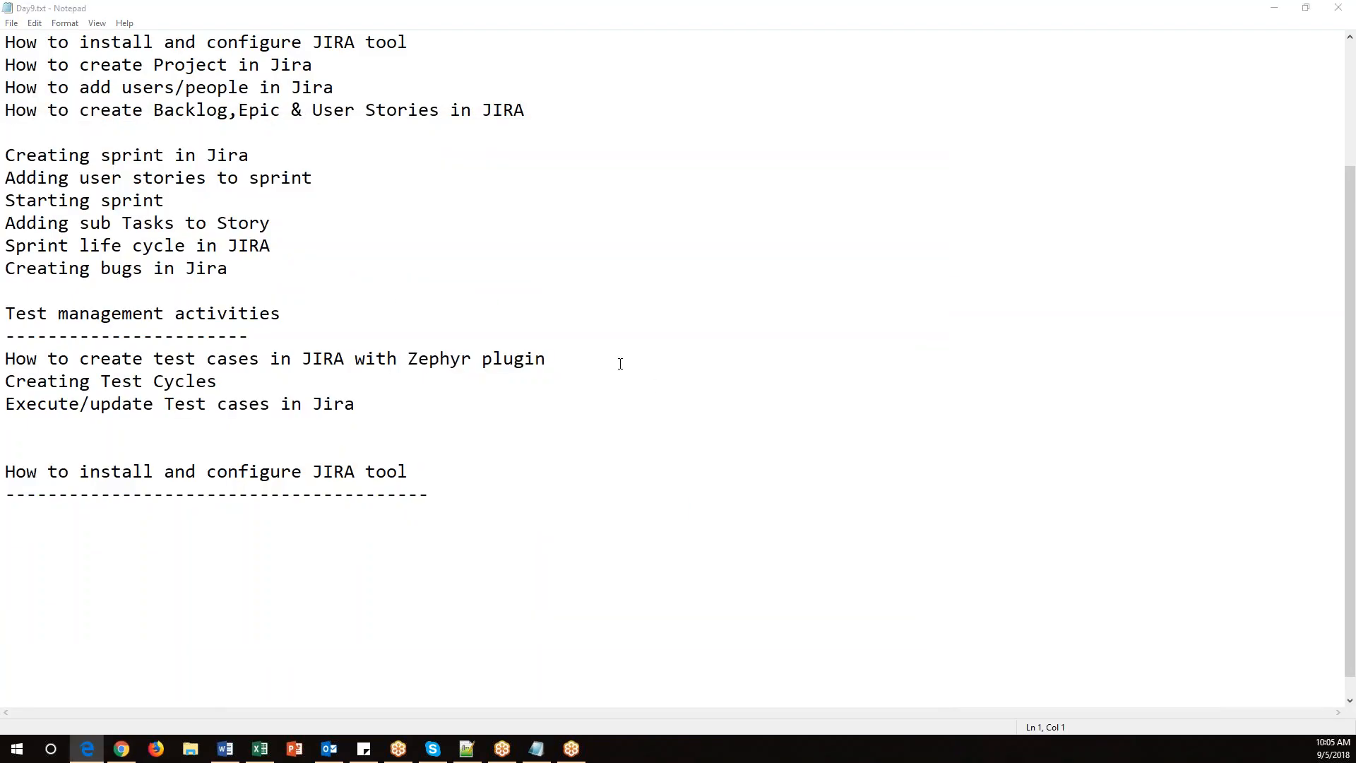
# Switch to Edge, search the web for Jira and open the Jira official site.
pyautogui.doubleClick(973, 140)
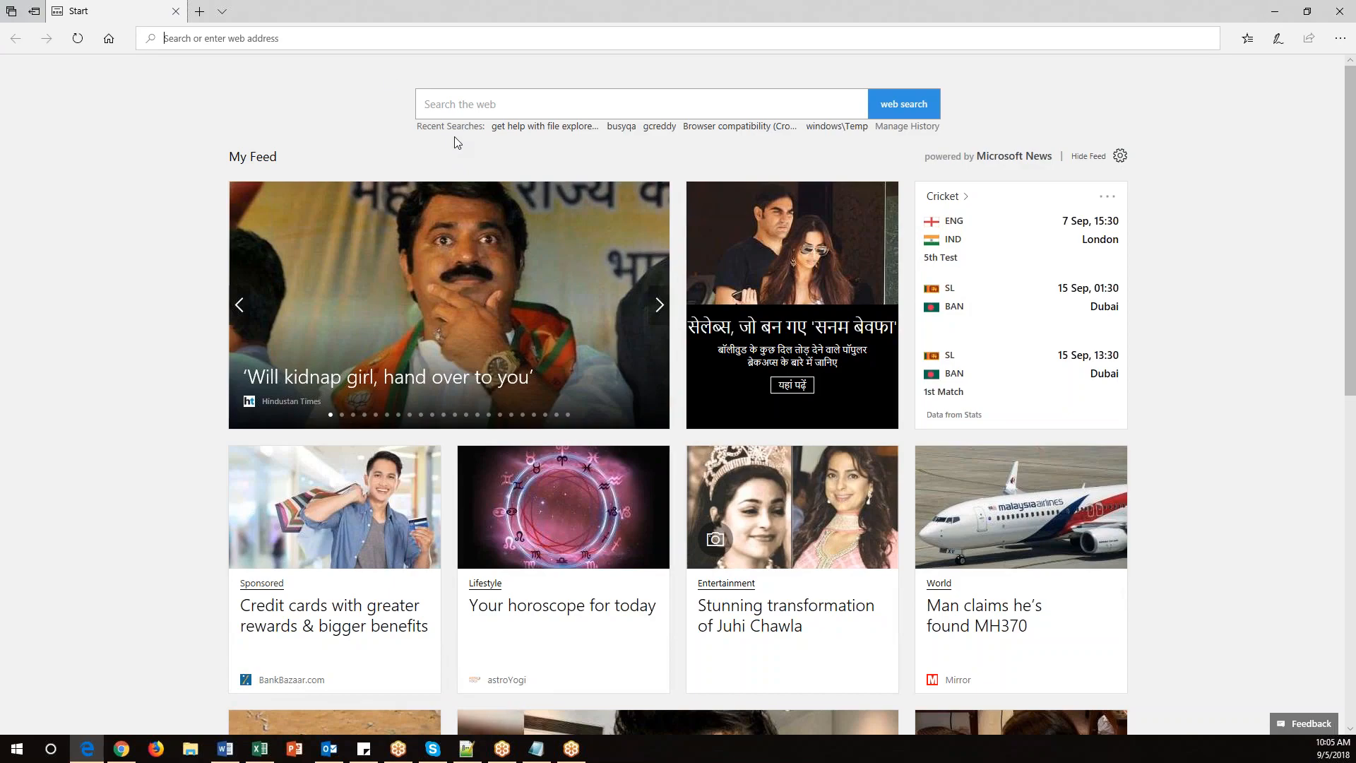
pyautogui.click(368, 38)
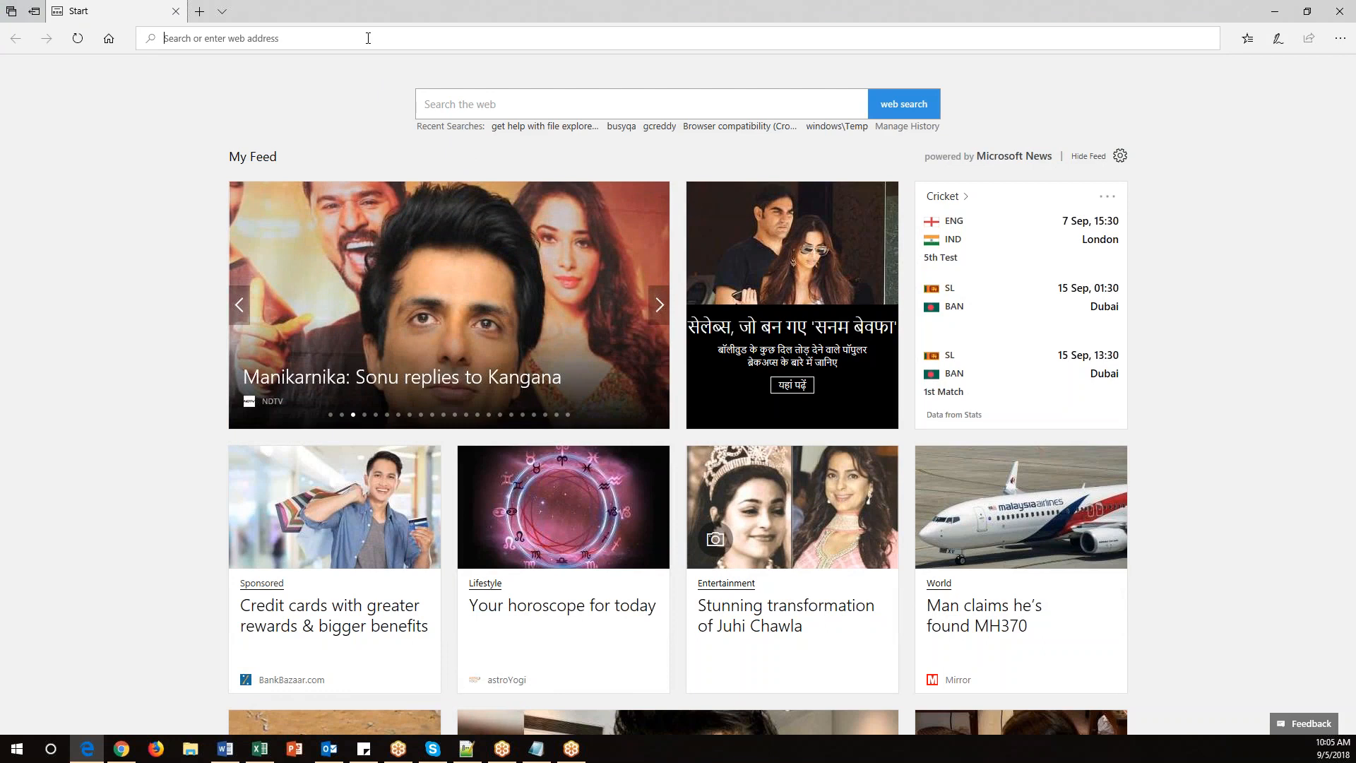
pyautogui.write('Jira')
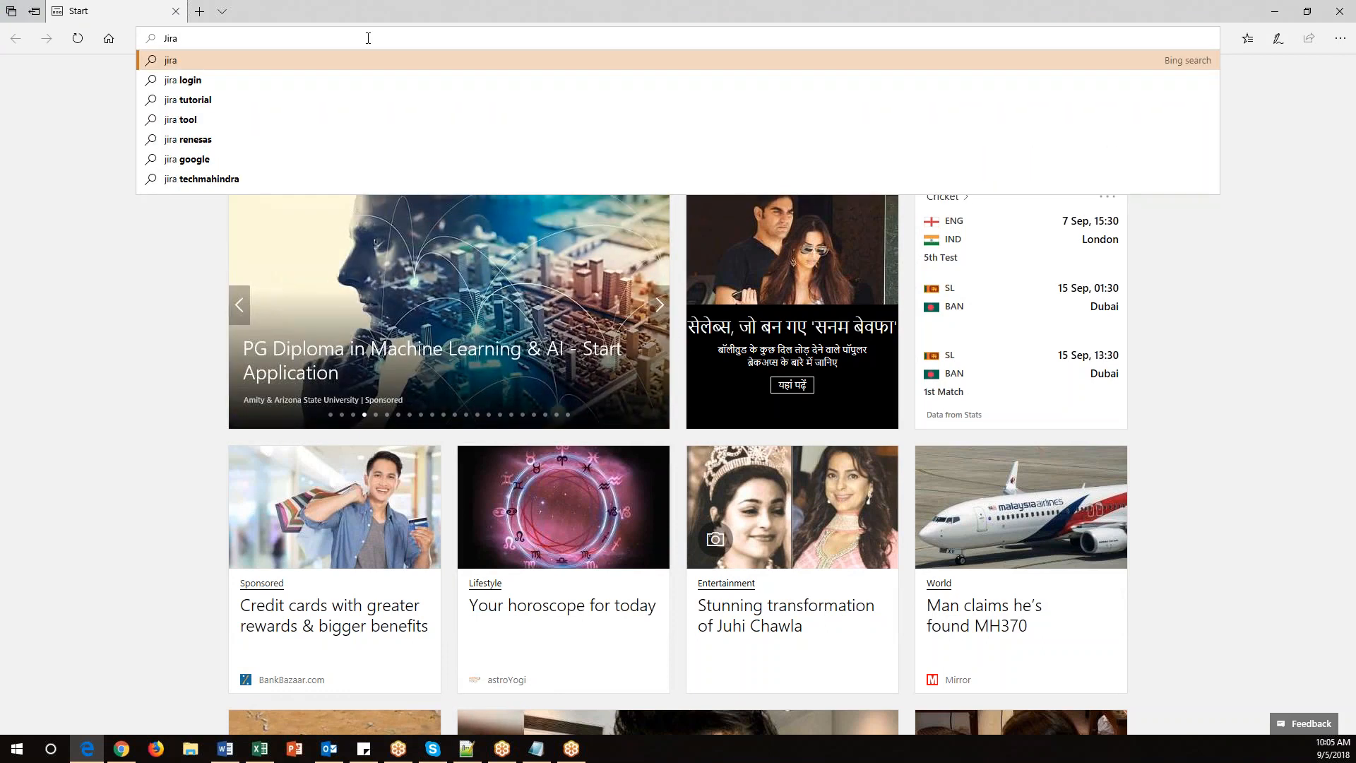
pyautogui.press('Return')
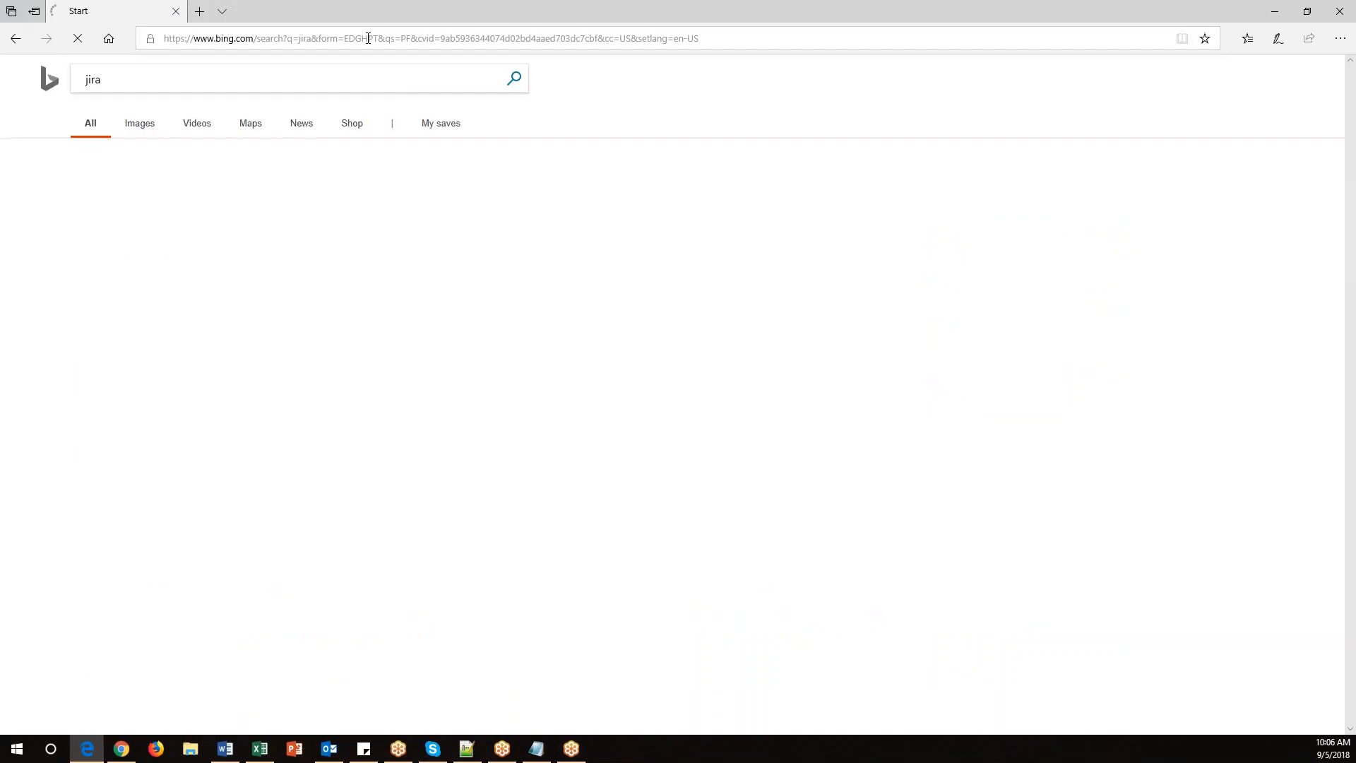
pyautogui.scroll(-2, 317, 576)
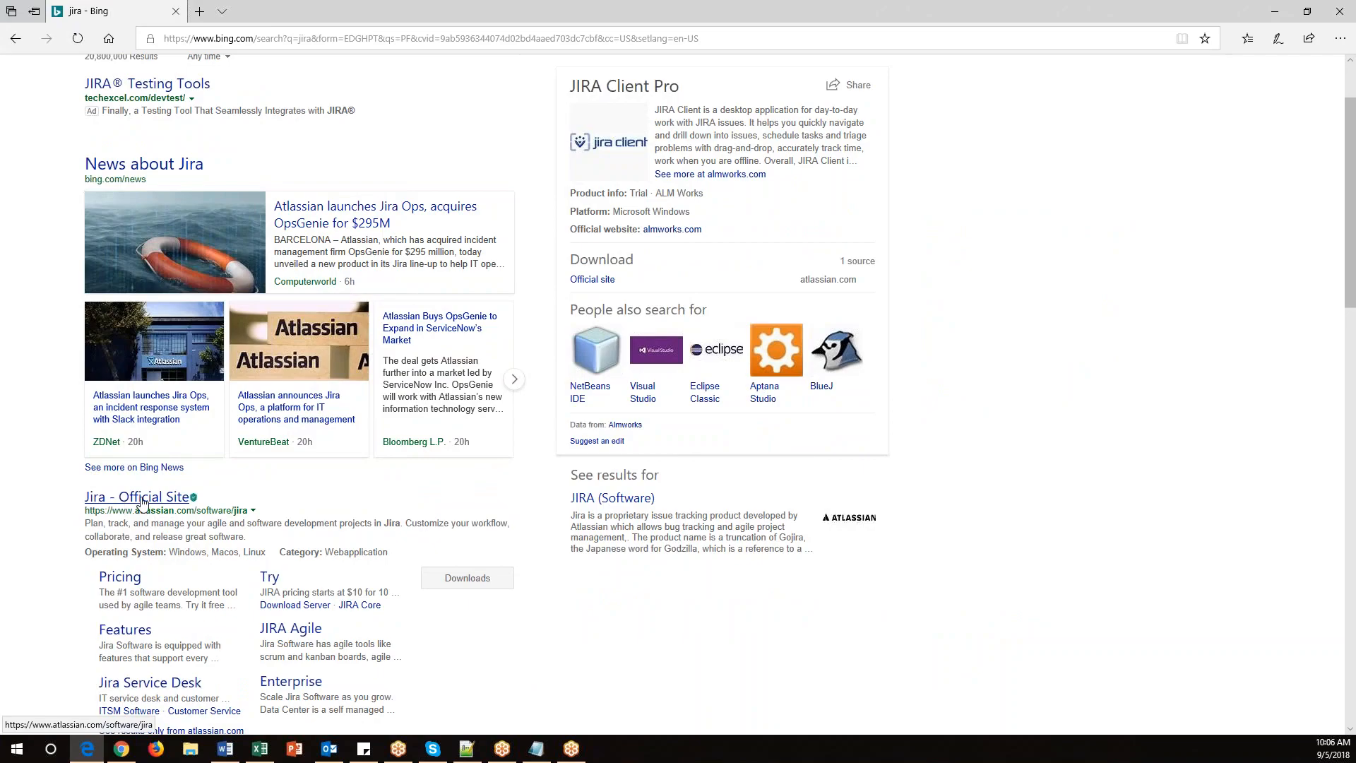
pyautogui.click(171, 502)
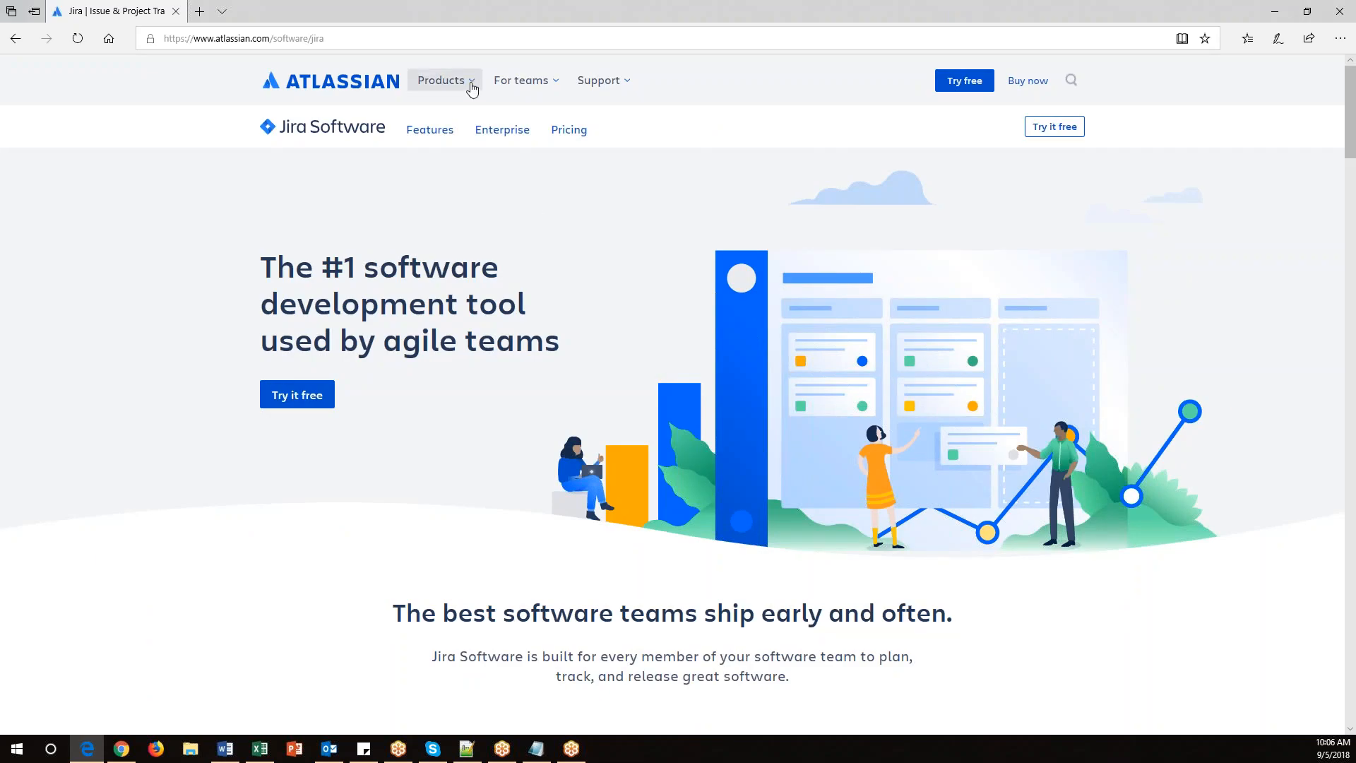
# Browse the Jira Software product page, including its features and cloud pricing plans.
pyautogui.click(473, 83)
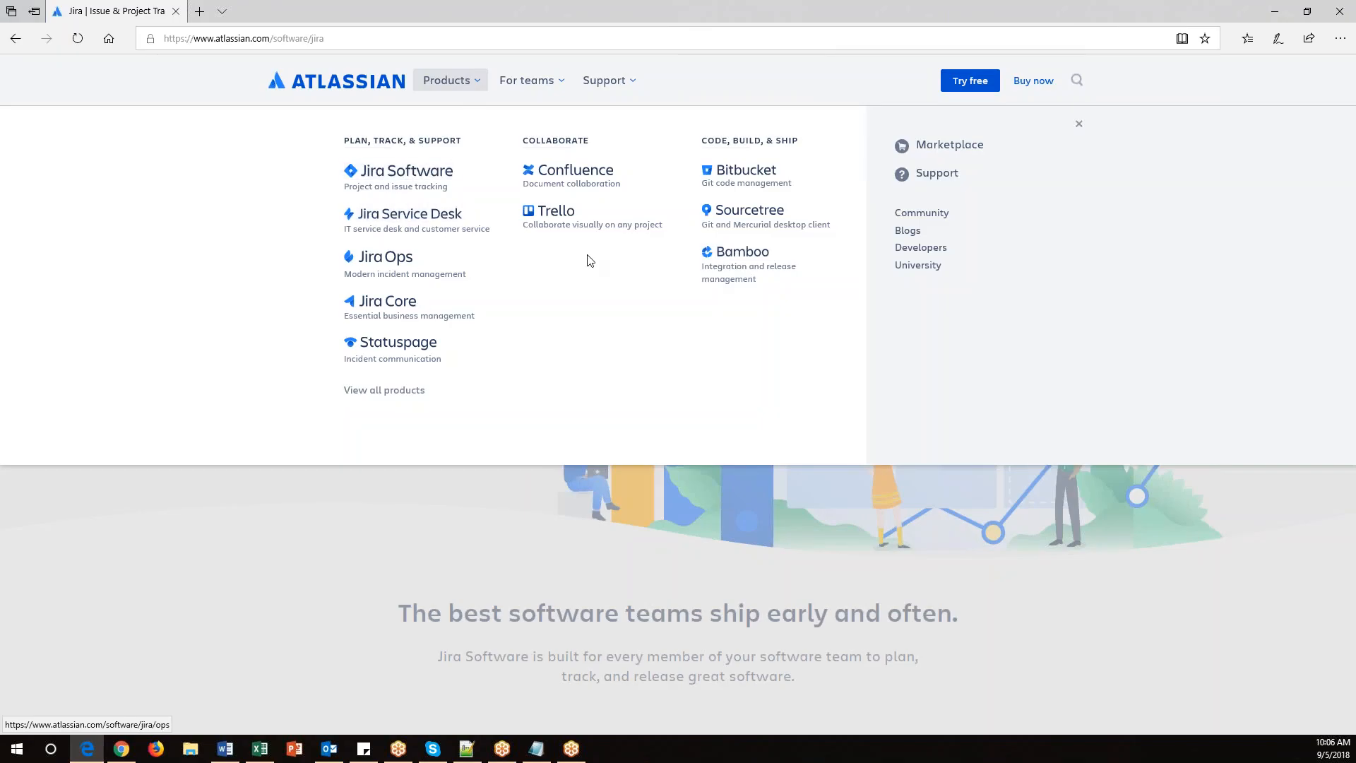
pyautogui.click(408, 179)
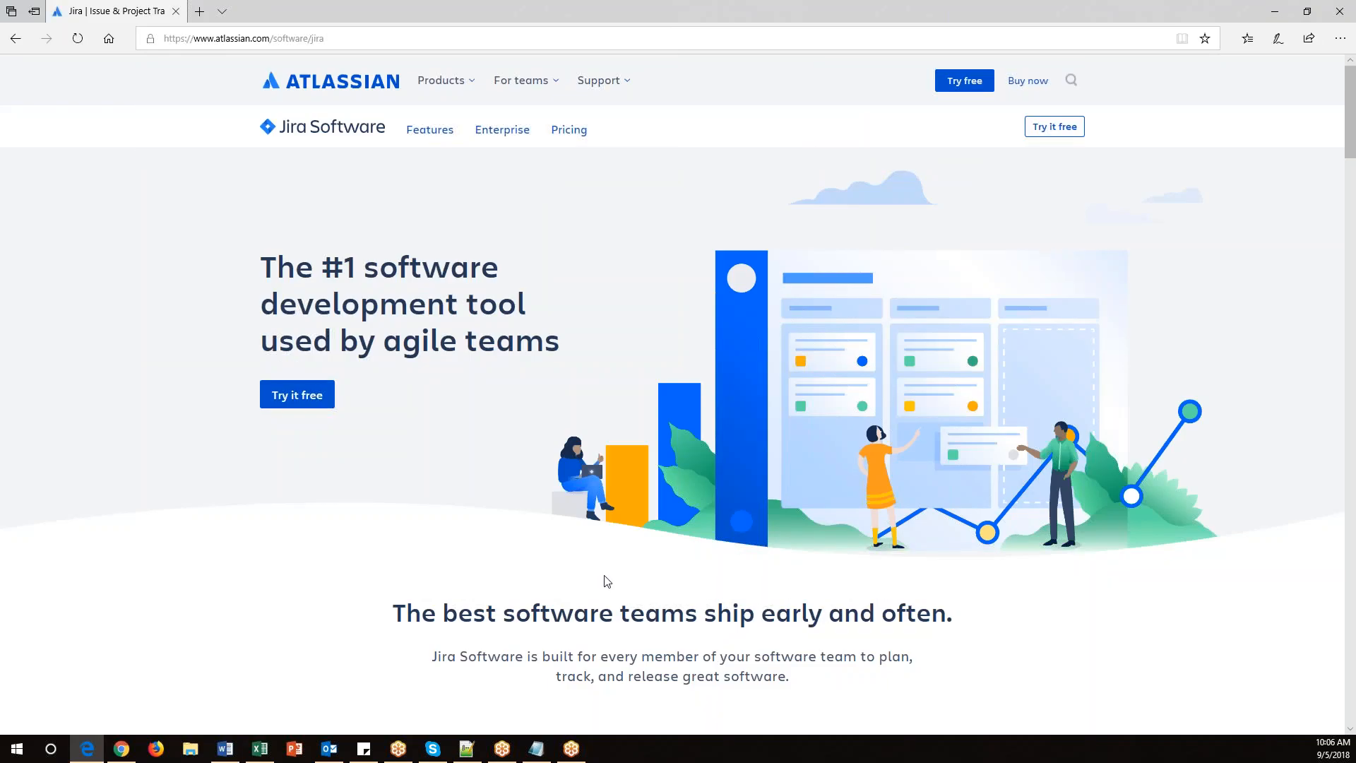
pyautogui.scroll(-2, 415, 336)
pyautogui.scroll(1, 415, 337)
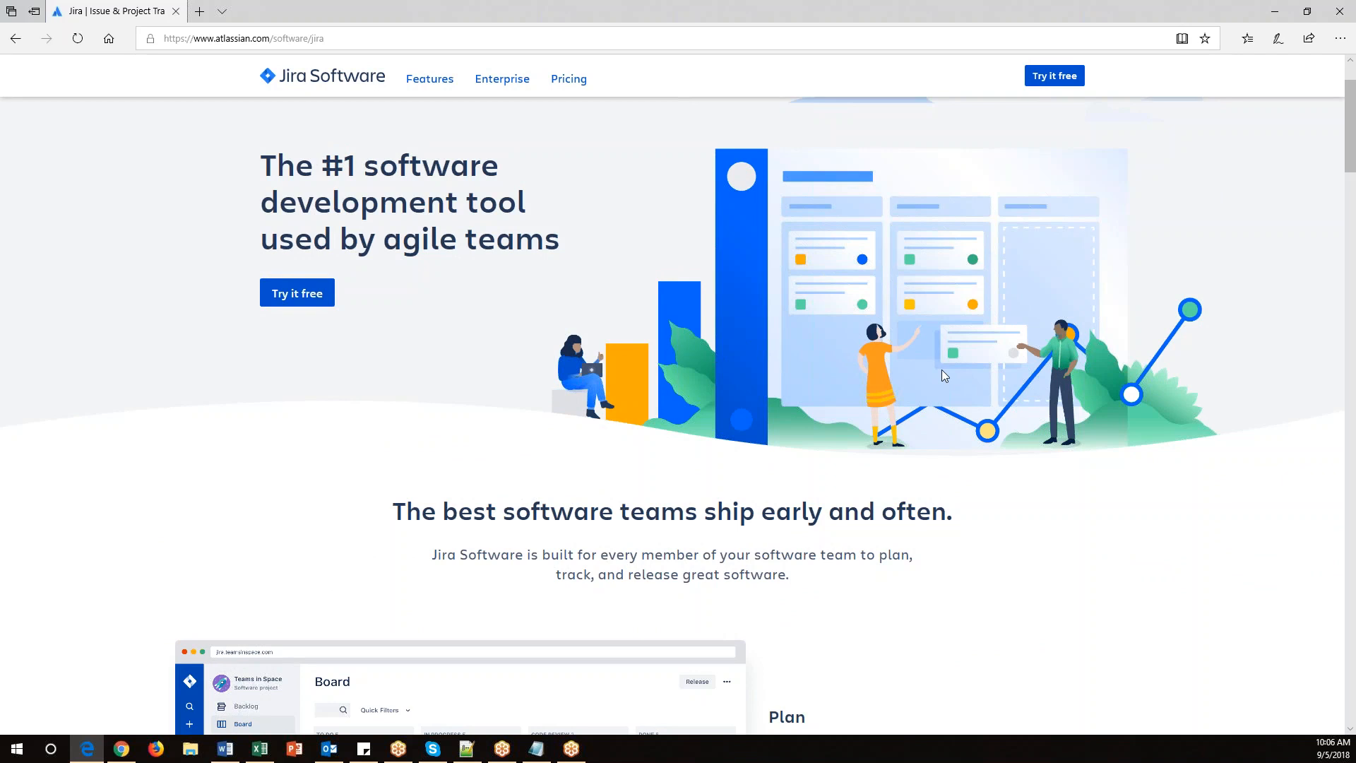
pyautogui.scroll(-3, 919, 518)
pyautogui.scroll(-14, 918, 518)
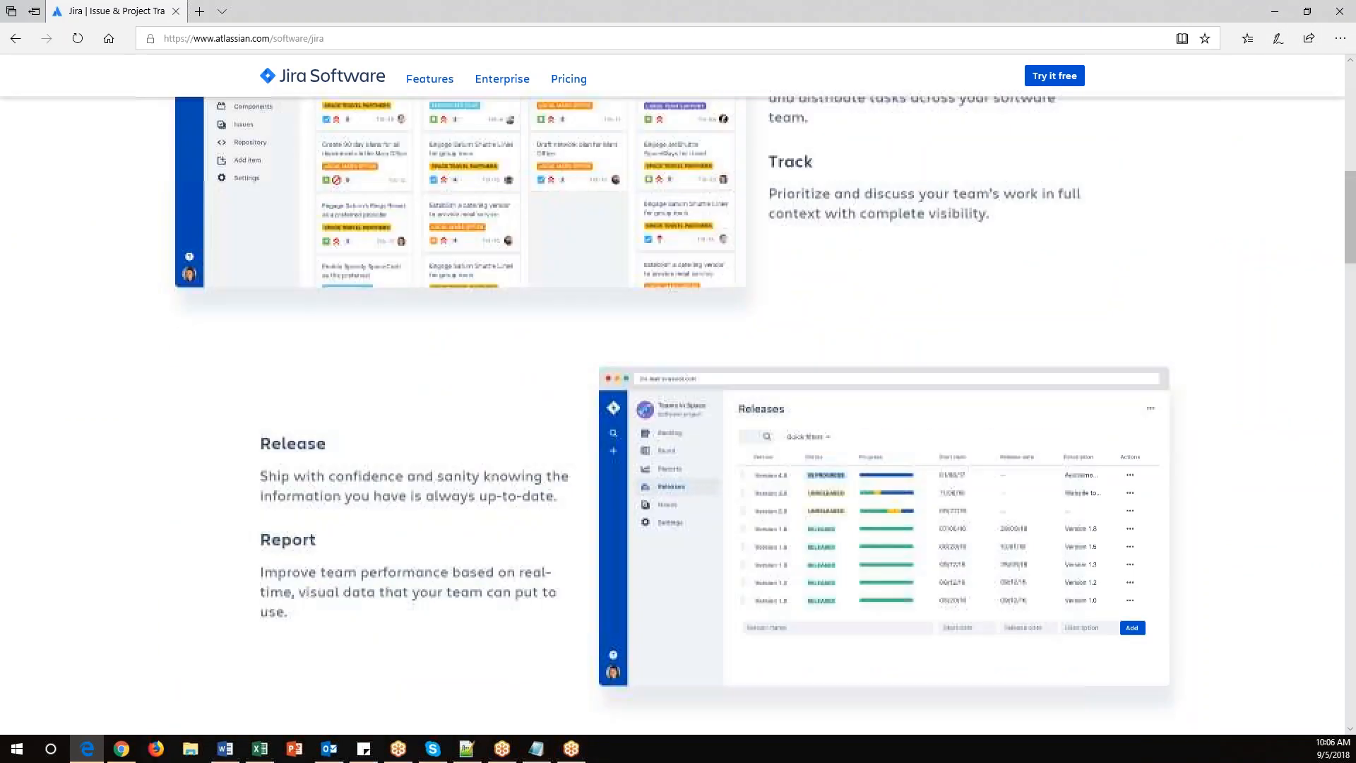
pyautogui.scroll(-15, 678, 415)
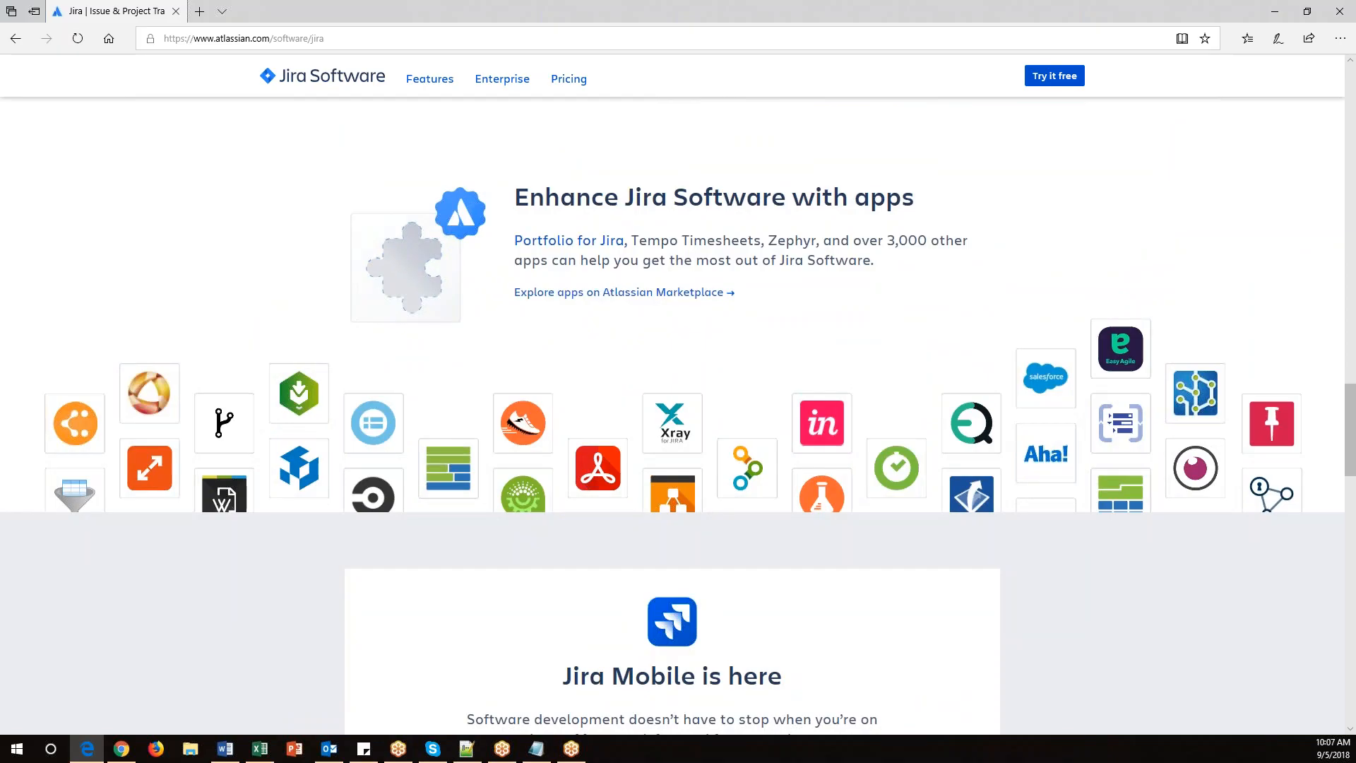
pyautogui.scroll(-9, 923, 520)
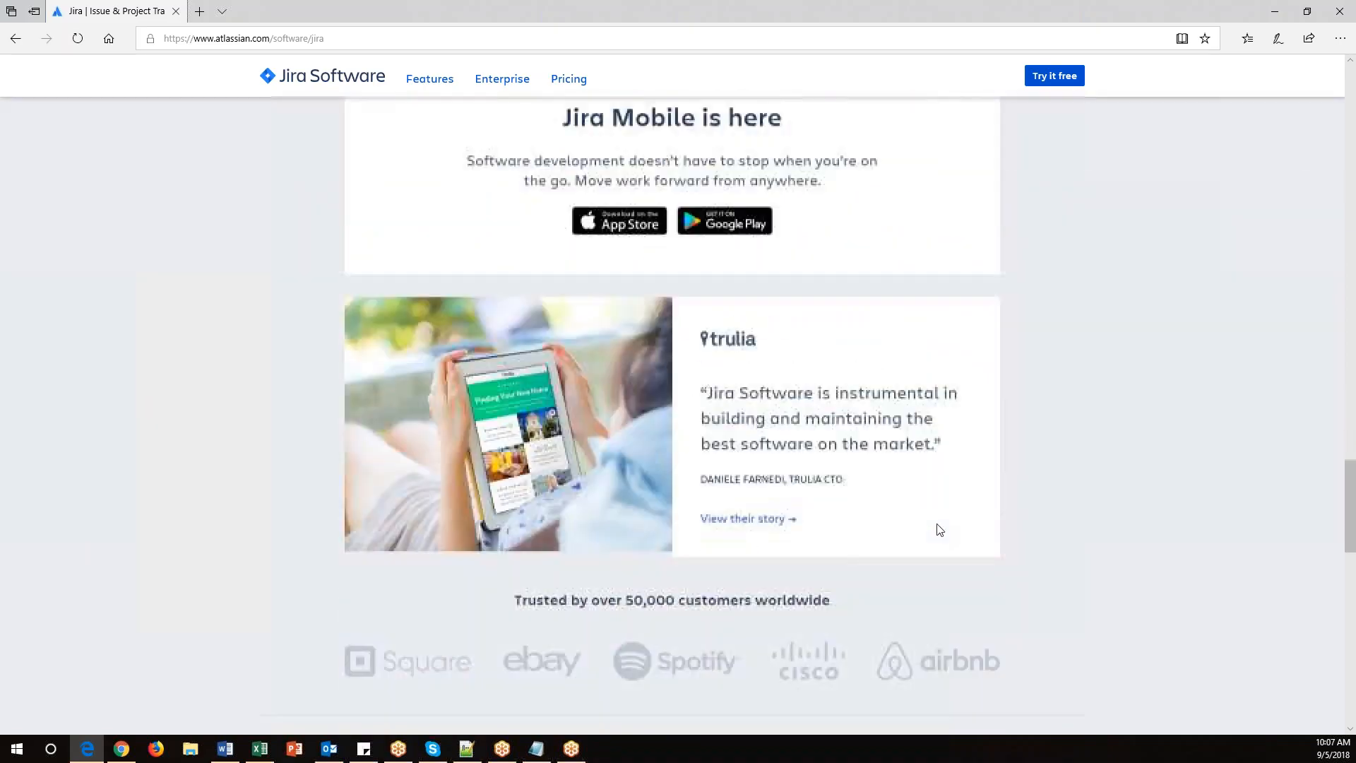
pyautogui.scroll(-7, 1004, 552)
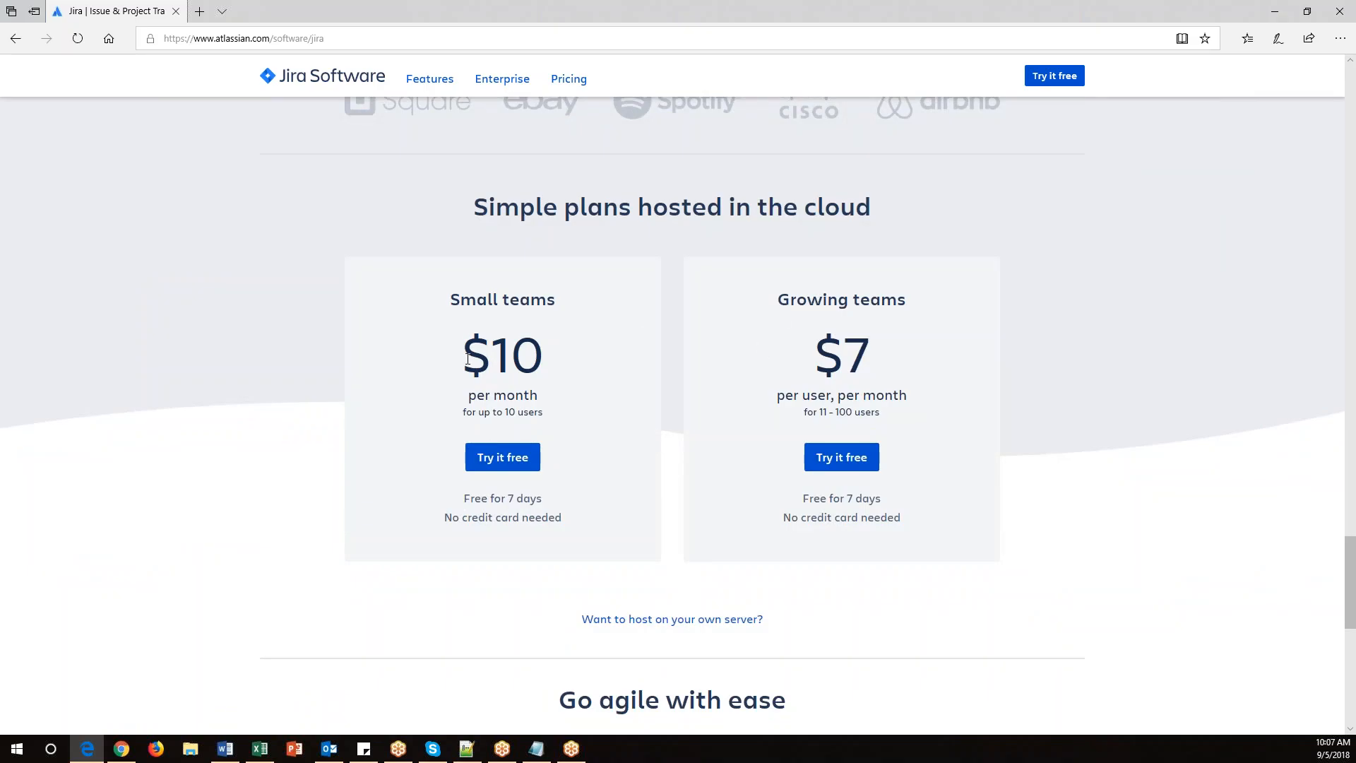
pyautogui.doubleClick(540, 356)
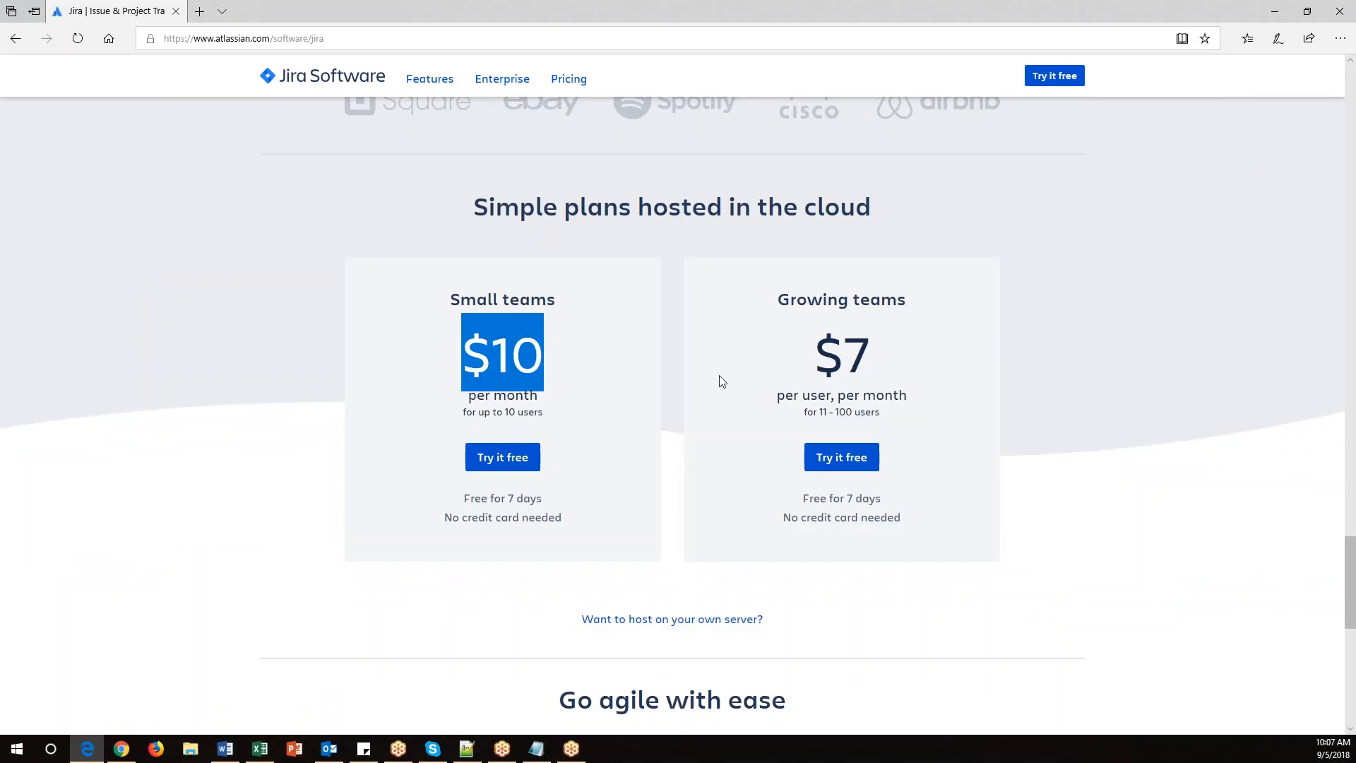
pyautogui.scroll(-10, 1029, 581)
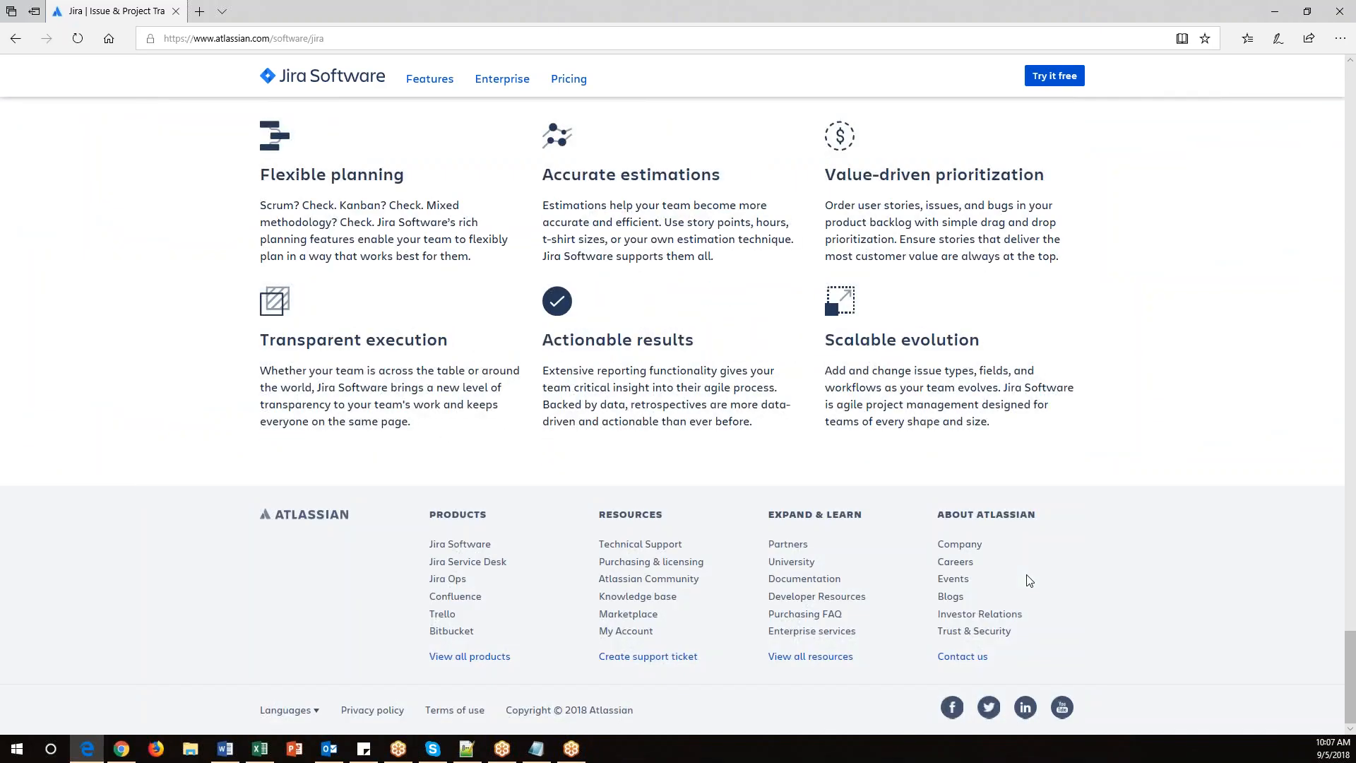
pyautogui.scroll(15, 1029, 581)
pyautogui.scroll(10, 1031, 576)
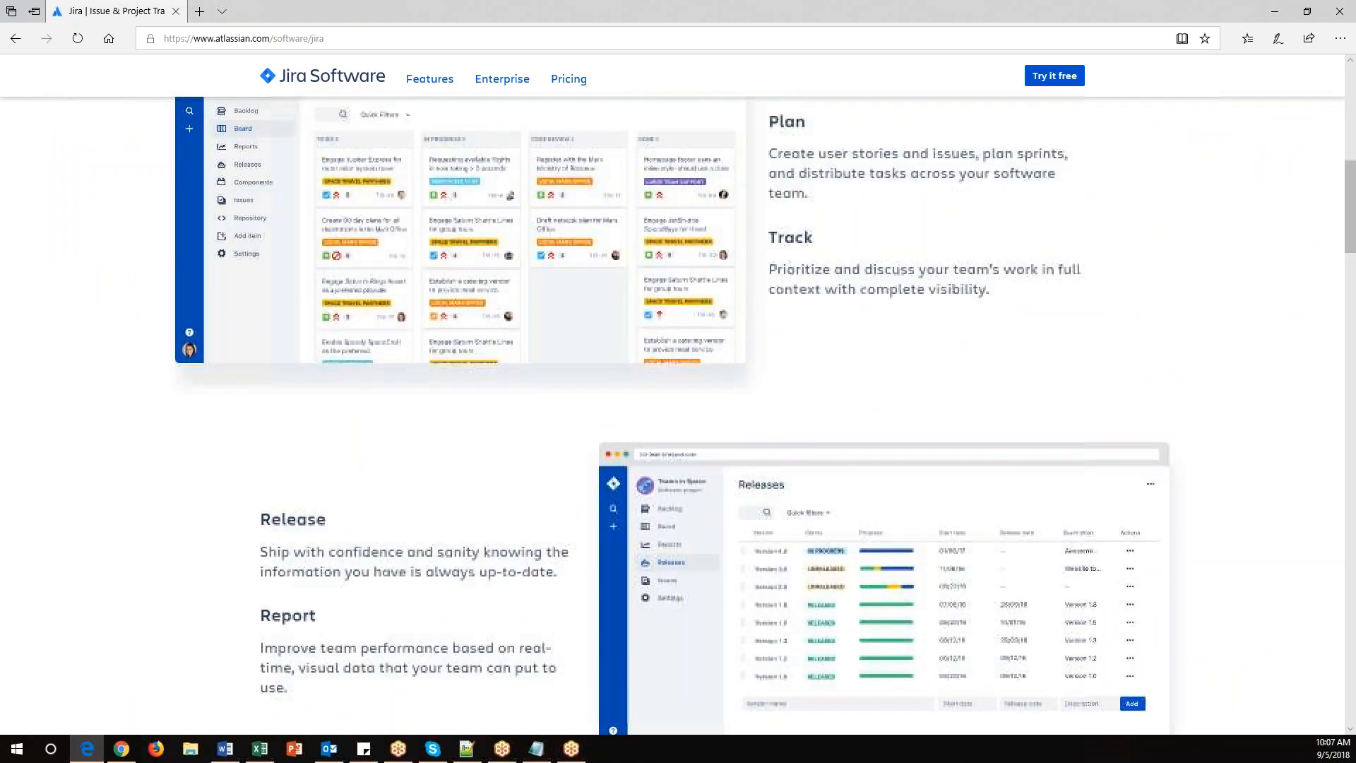
pyautogui.scroll(10, 930, 530)
pyautogui.scroll(1, 932, 531)
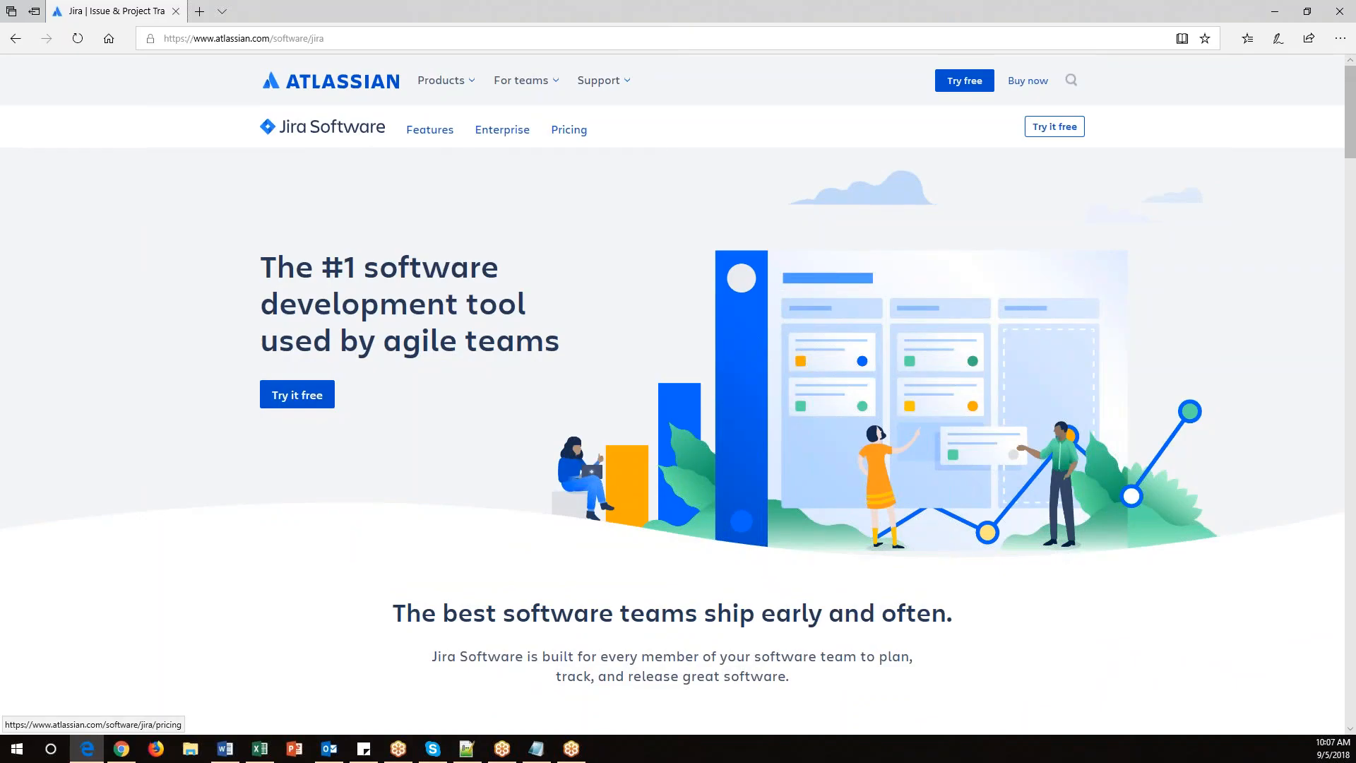
# Start a free Jira Software cloud trial through the Try free and Try cloud pages.
pyautogui.click(972, 86)
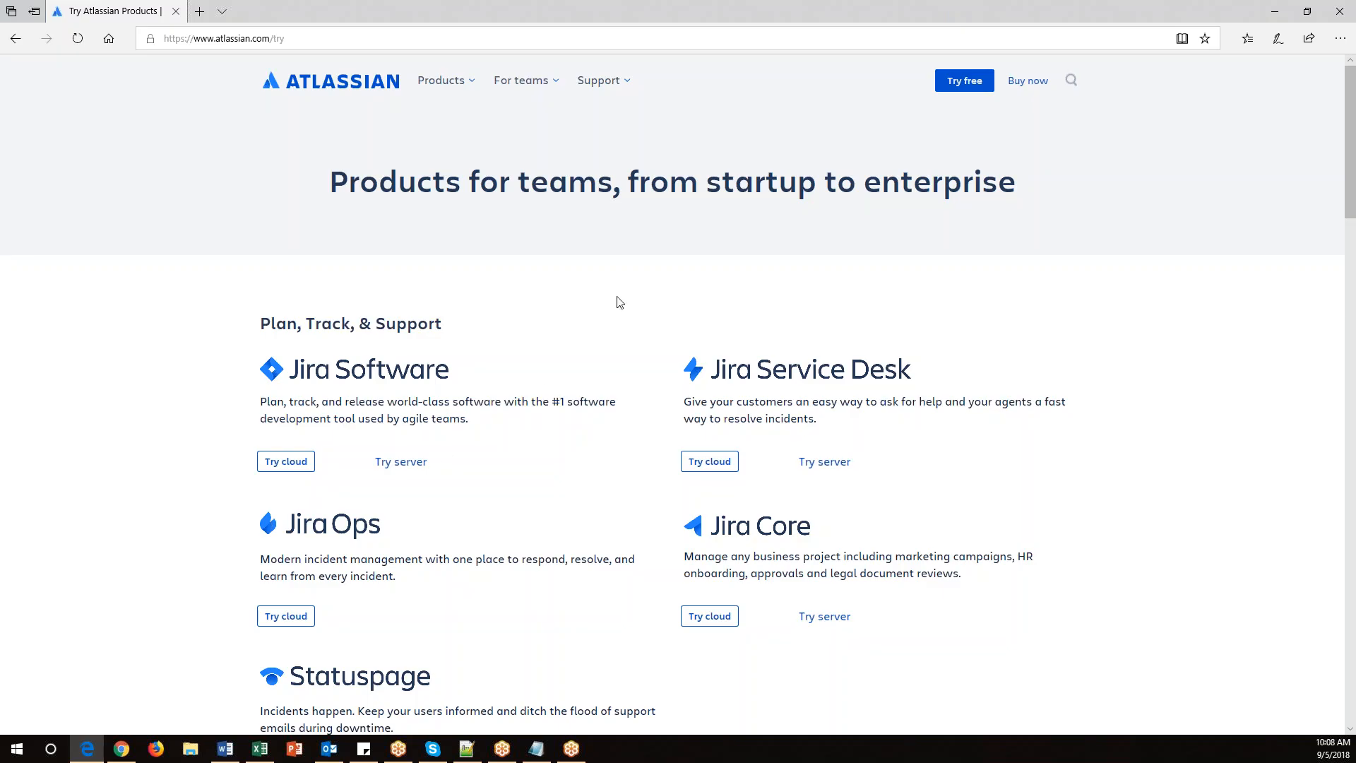
pyautogui.scroll(-1, 548, 529)
pyautogui.scroll(1, 550, 529)
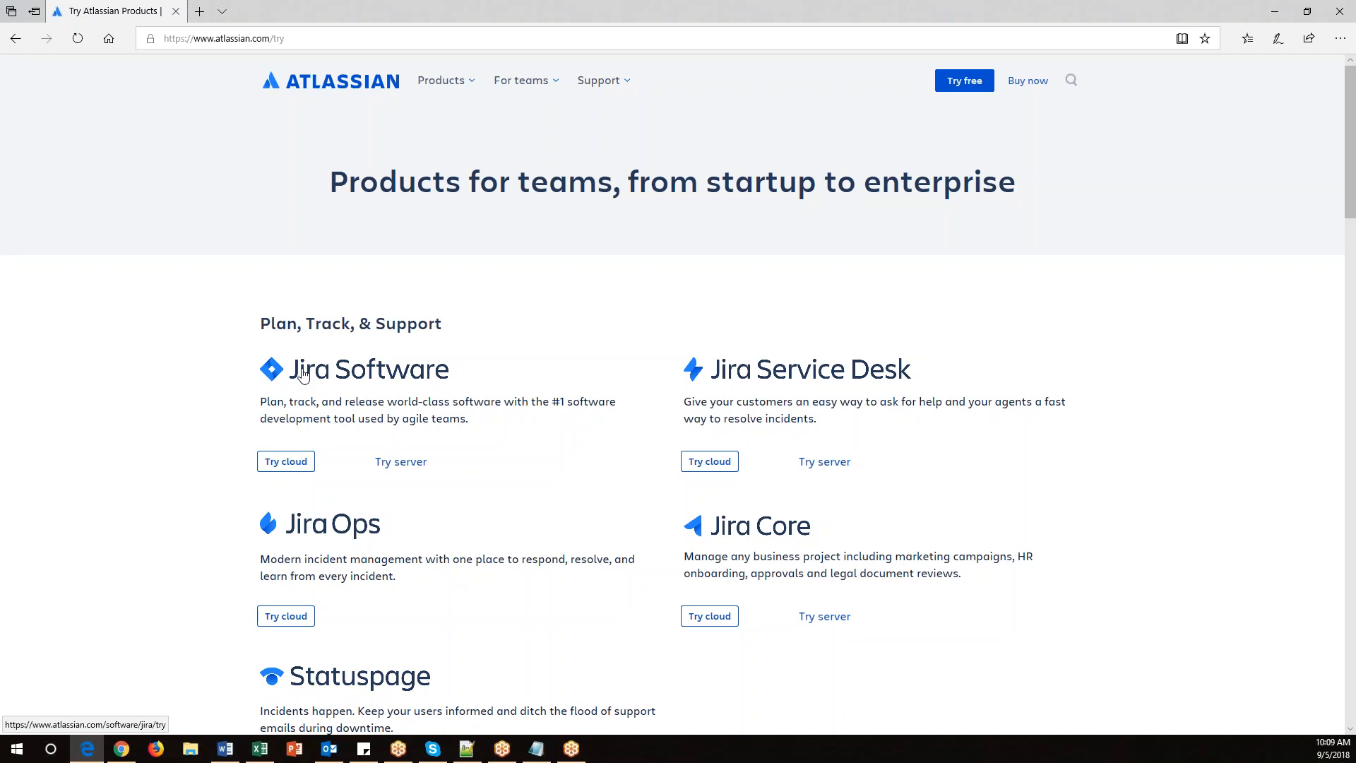
pyautogui.click(293, 467)
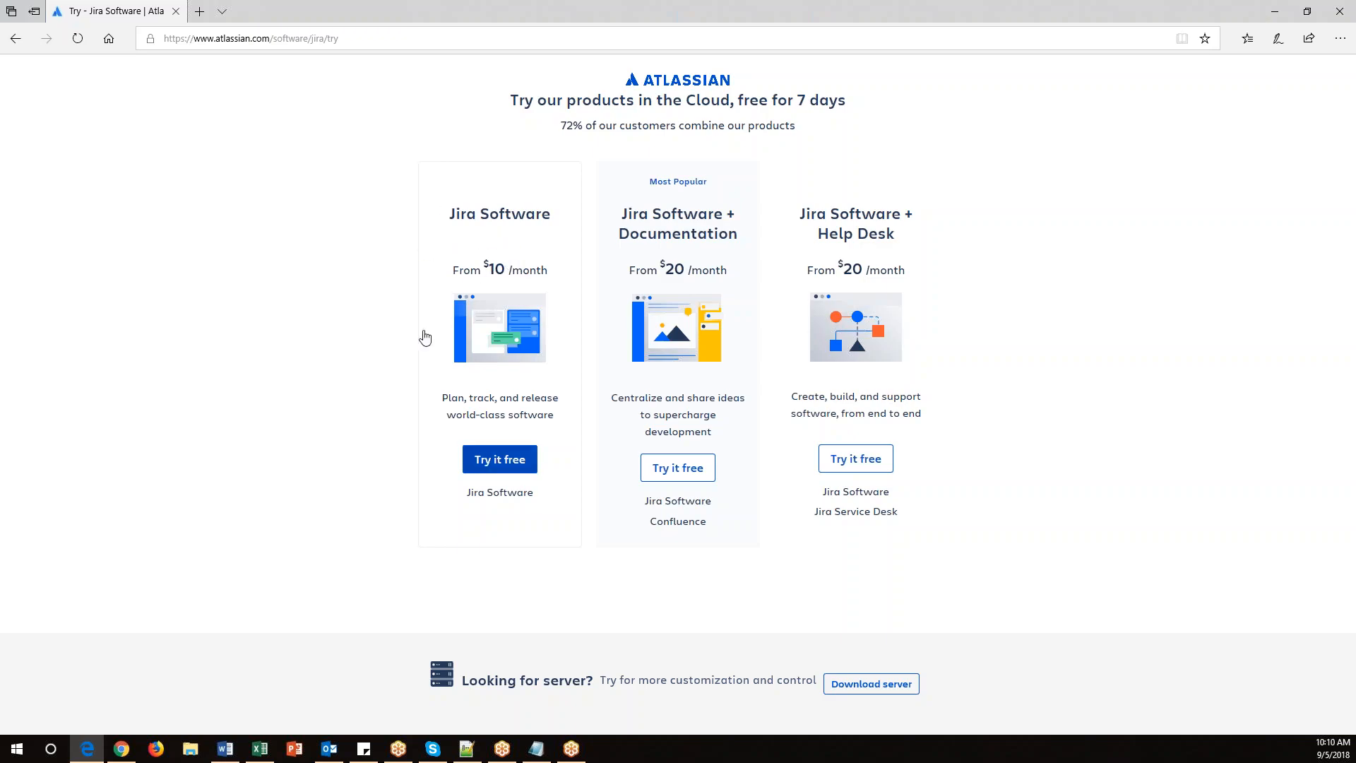
pyautogui.click(516, 467)
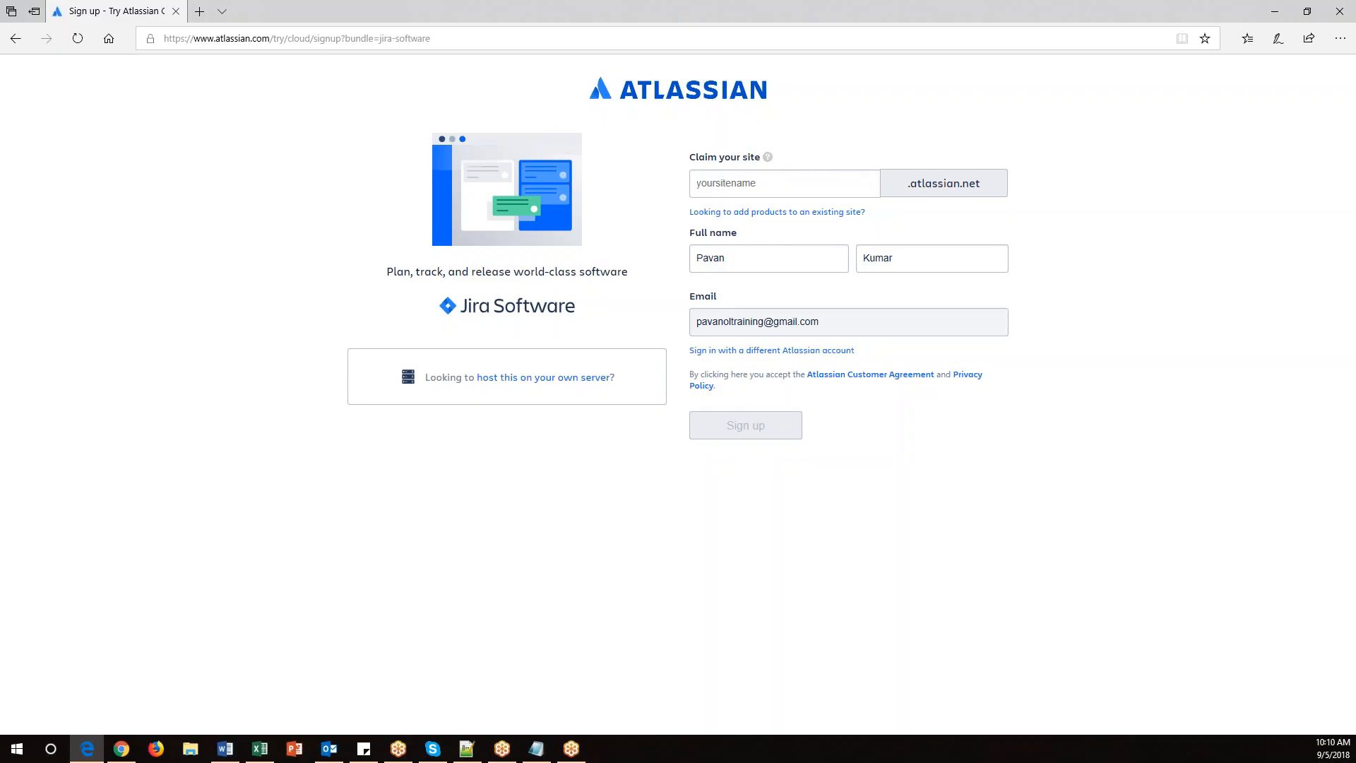
pyautogui.click(761, 185)
pyautogui.doubleClick(738, 258)
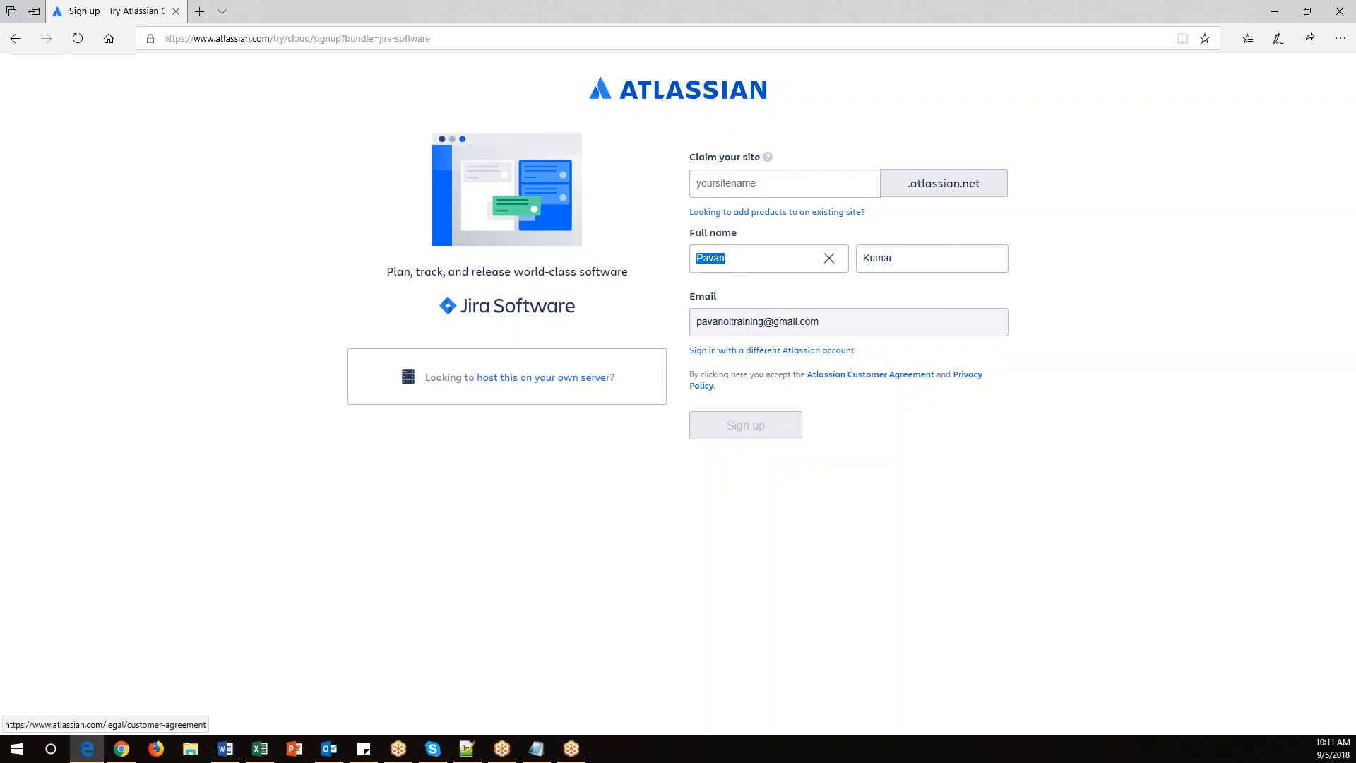
pyautogui.click(833, 321)
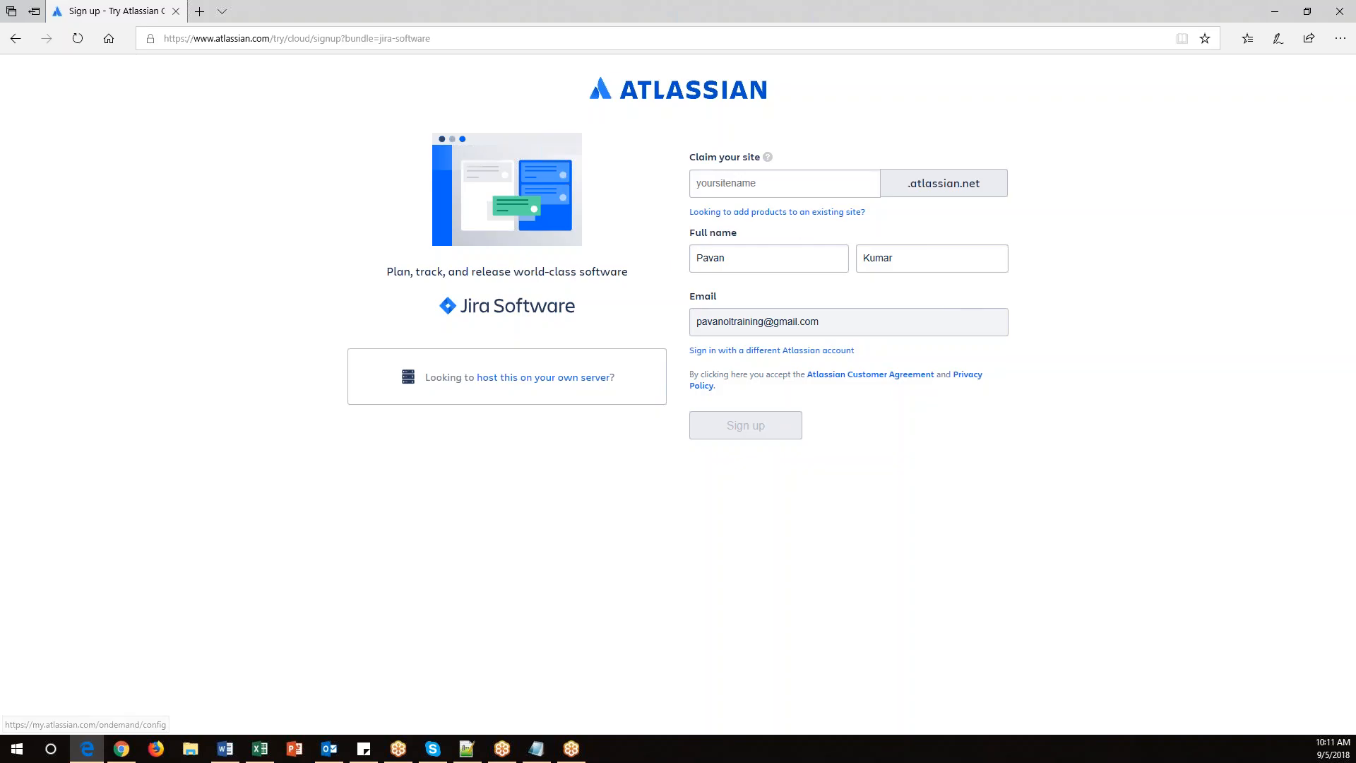
pyautogui.click(466, 749)
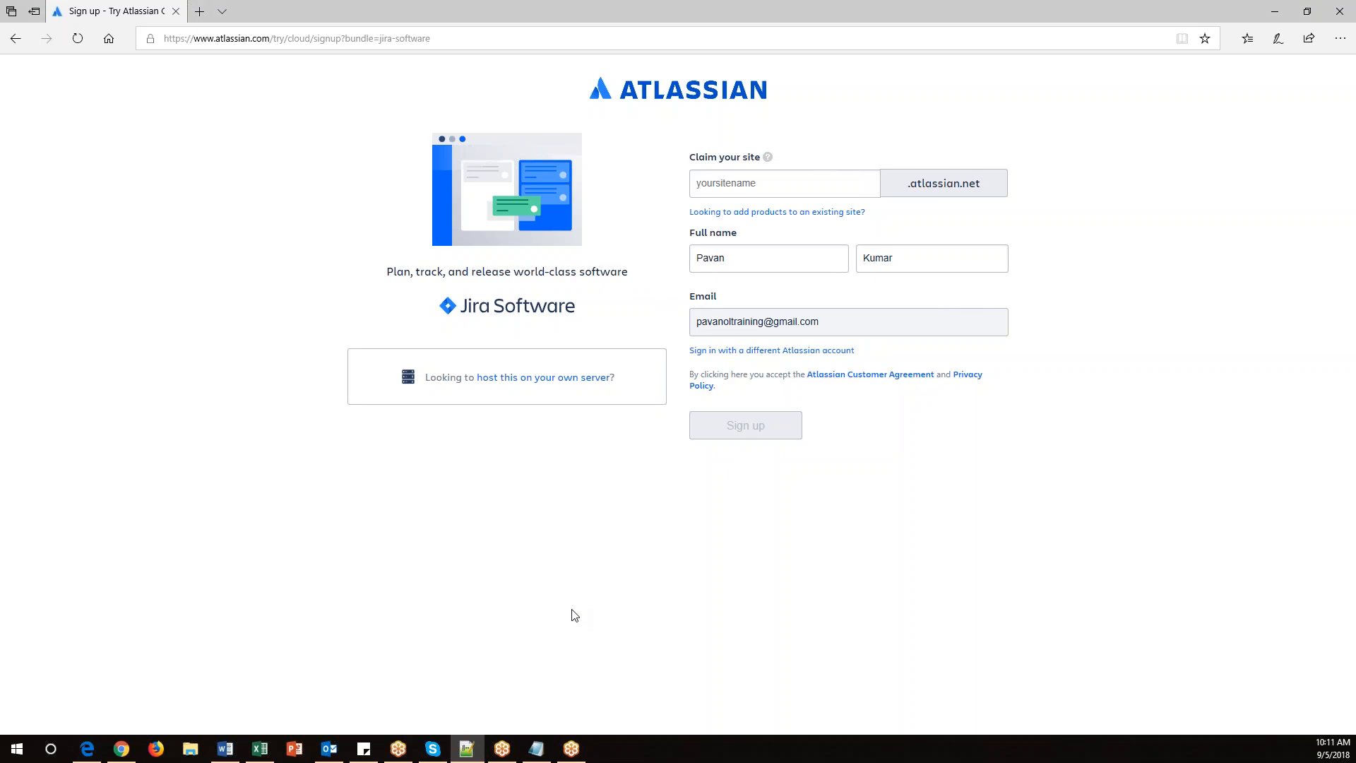
pyautogui.click(537, 749)
pyautogui.click(261, 534)
pyautogui.write('https://pavanonlinetrainings.atlassian.net/')
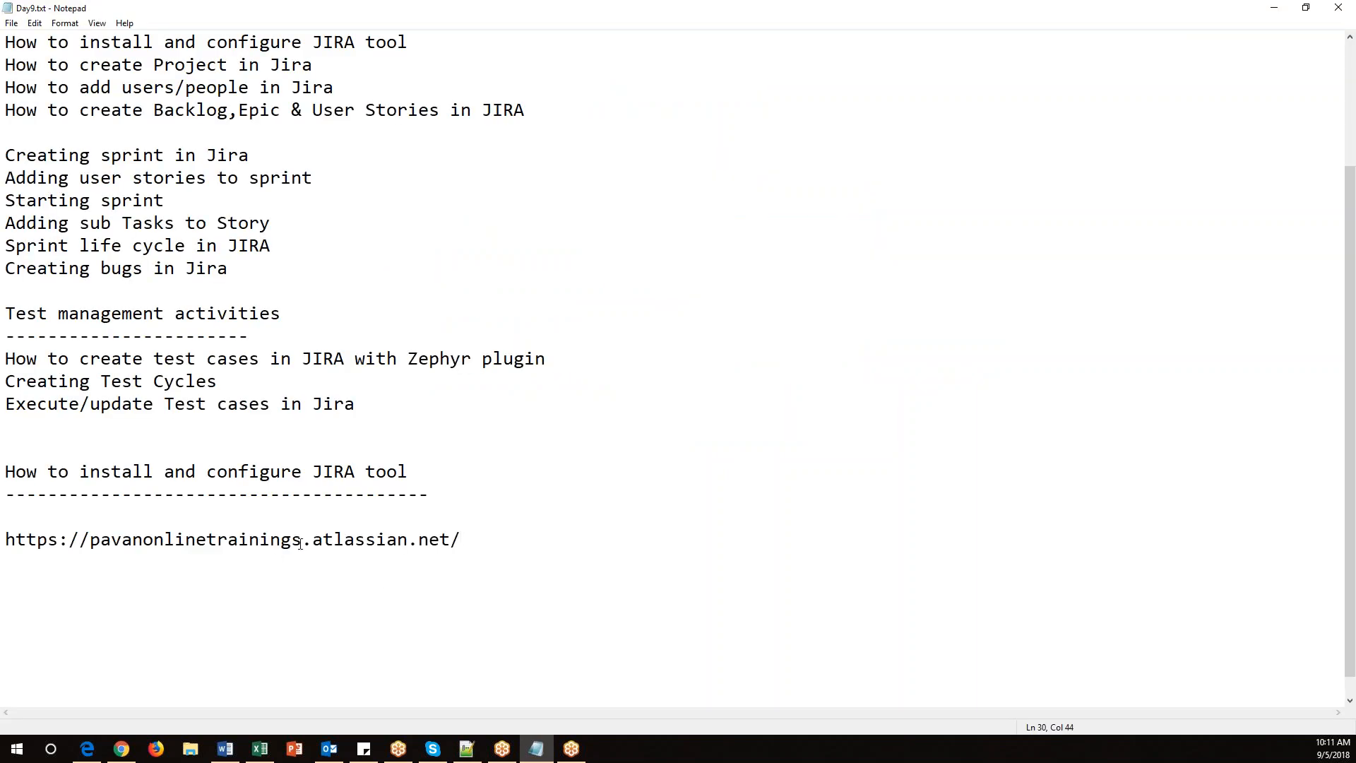
# Copy the site URL from the notes and open it in a new Edge tab.
pyautogui.moveTo(303, 542); pyautogui.dragTo(91, 542)
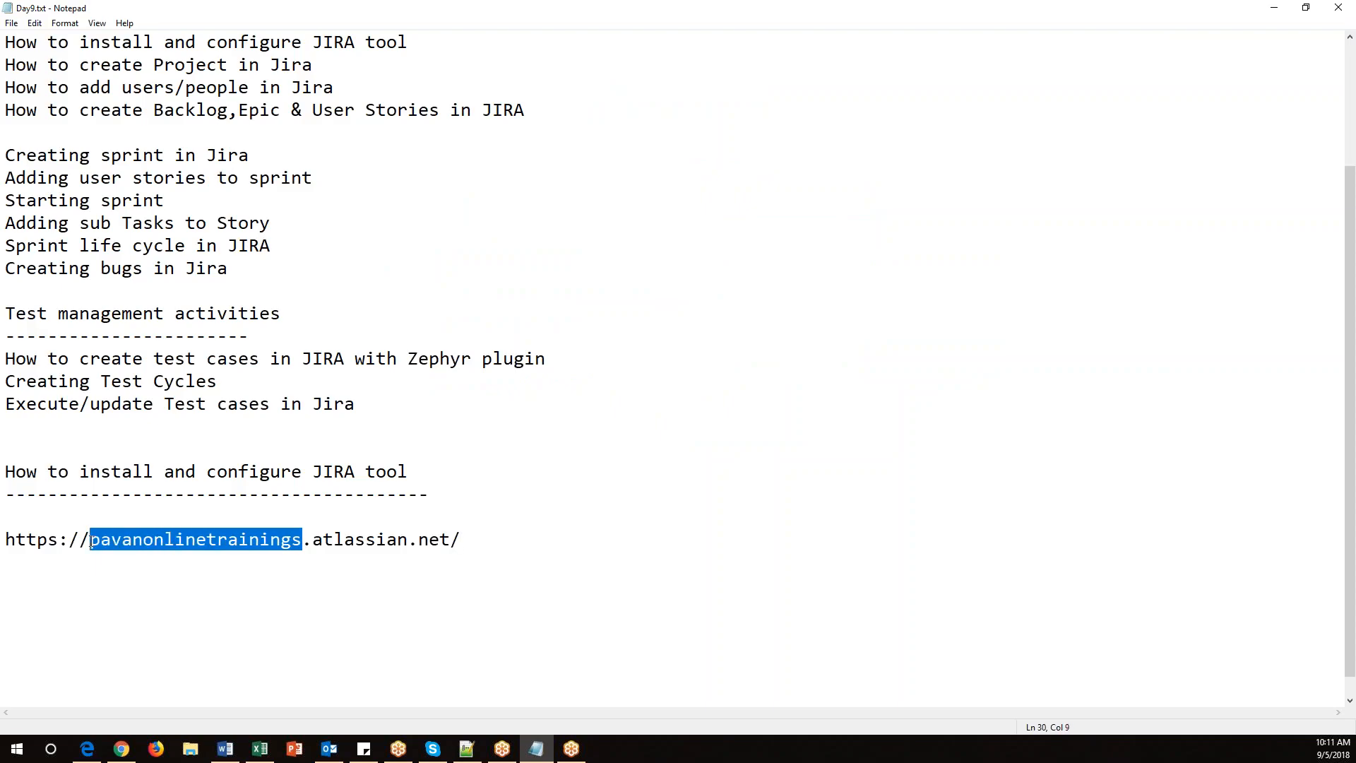
pyautogui.moveTo(469, 537); pyautogui.dragTo(6, 541)
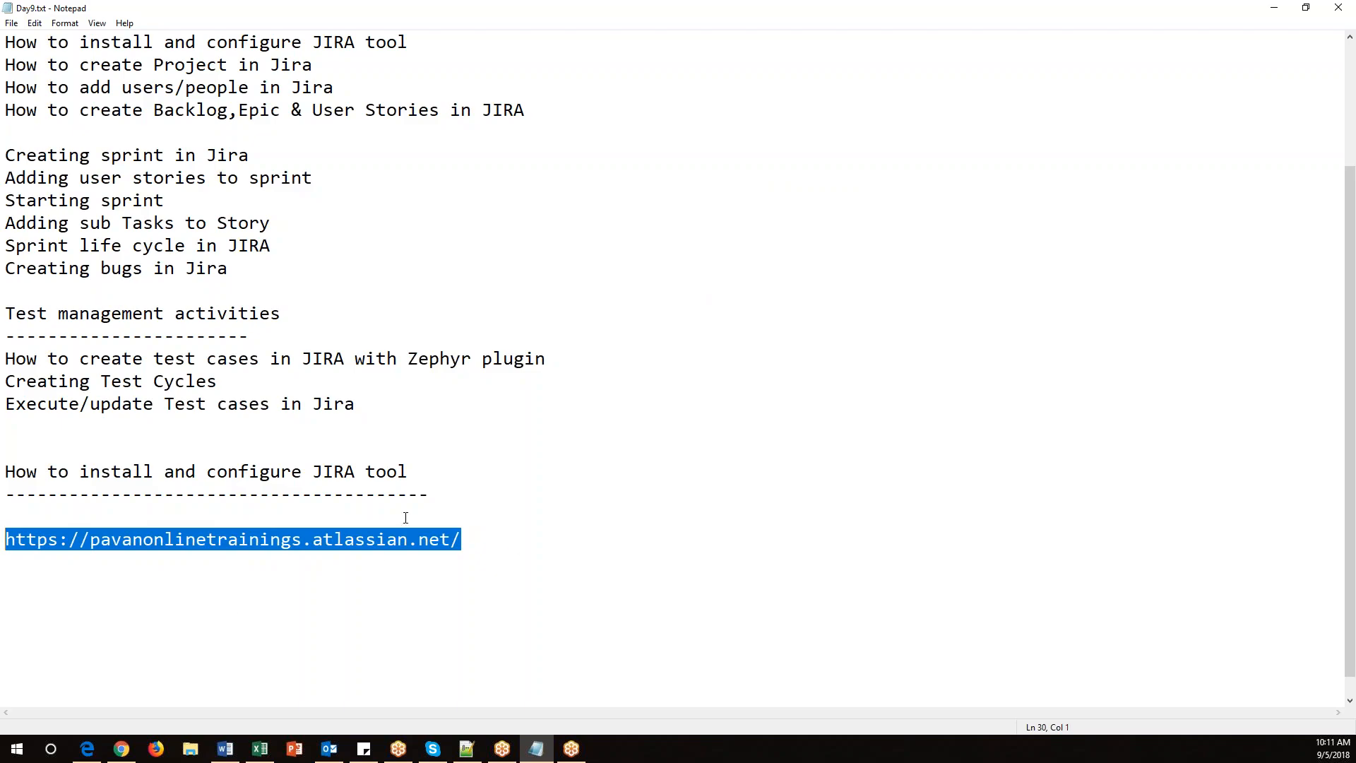
pyautogui.moveTo(127, 753)
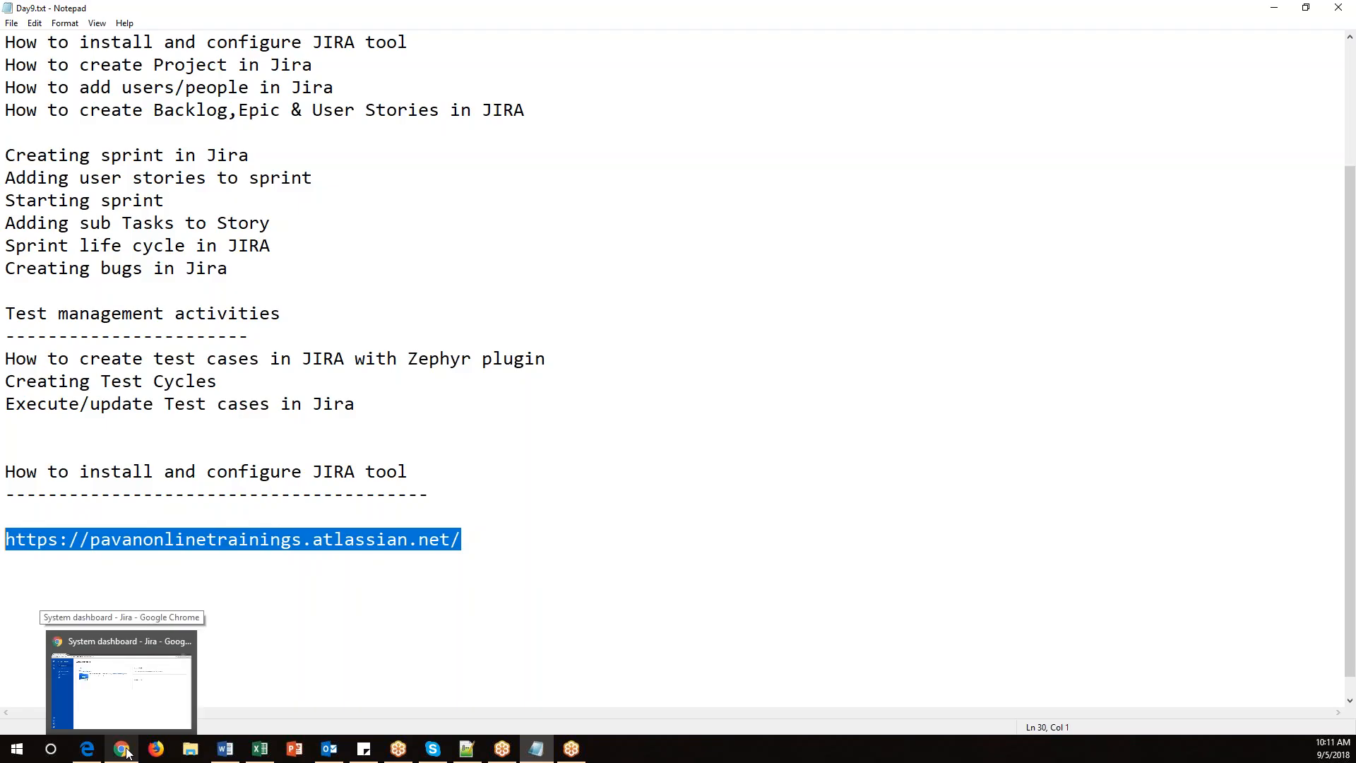
pyautogui.click(128, 713)
pyautogui.click(808, 574)
pyautogui.click(92, 751)
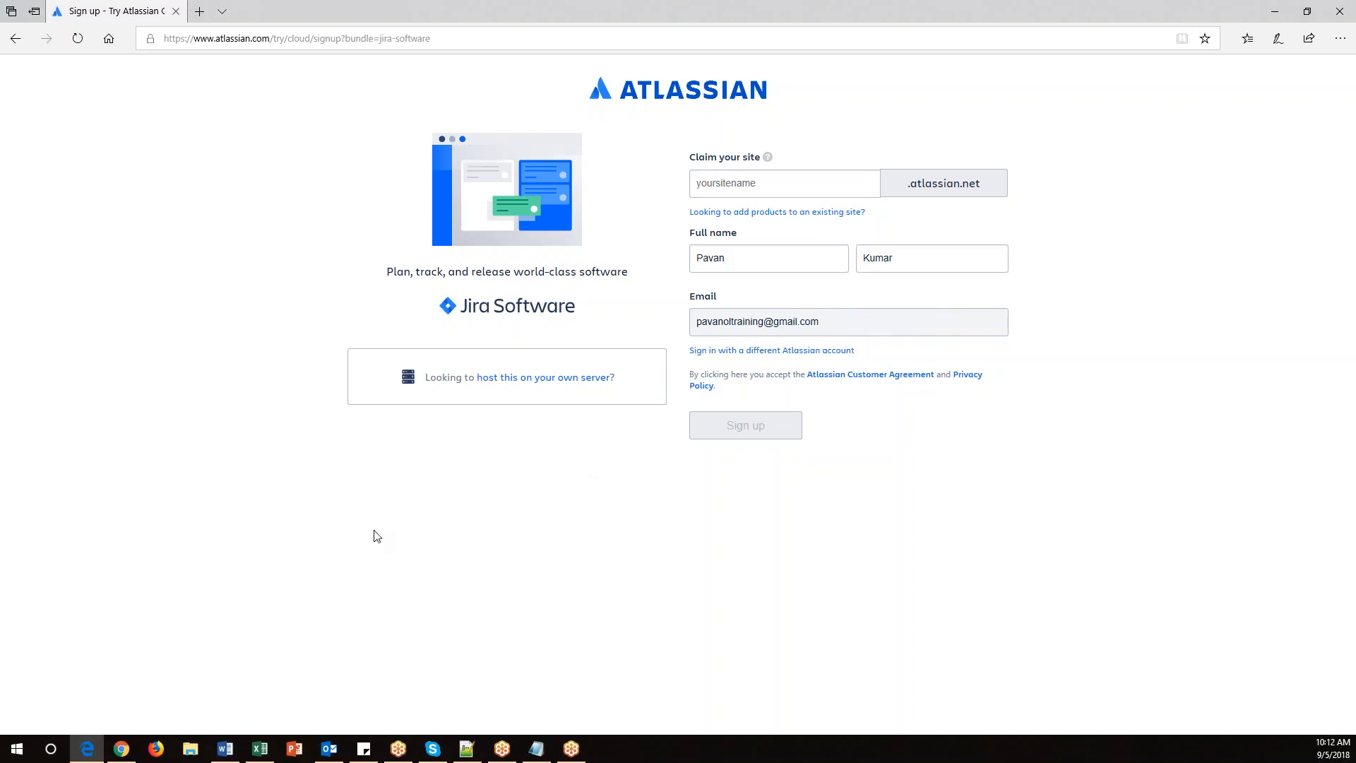
pyautogui.click(537, 749)
pyautogui.moveTo(488, 553); pyautogui.dragTo(4, 541)
pyautogui.hotkey('ctrl', 'c')
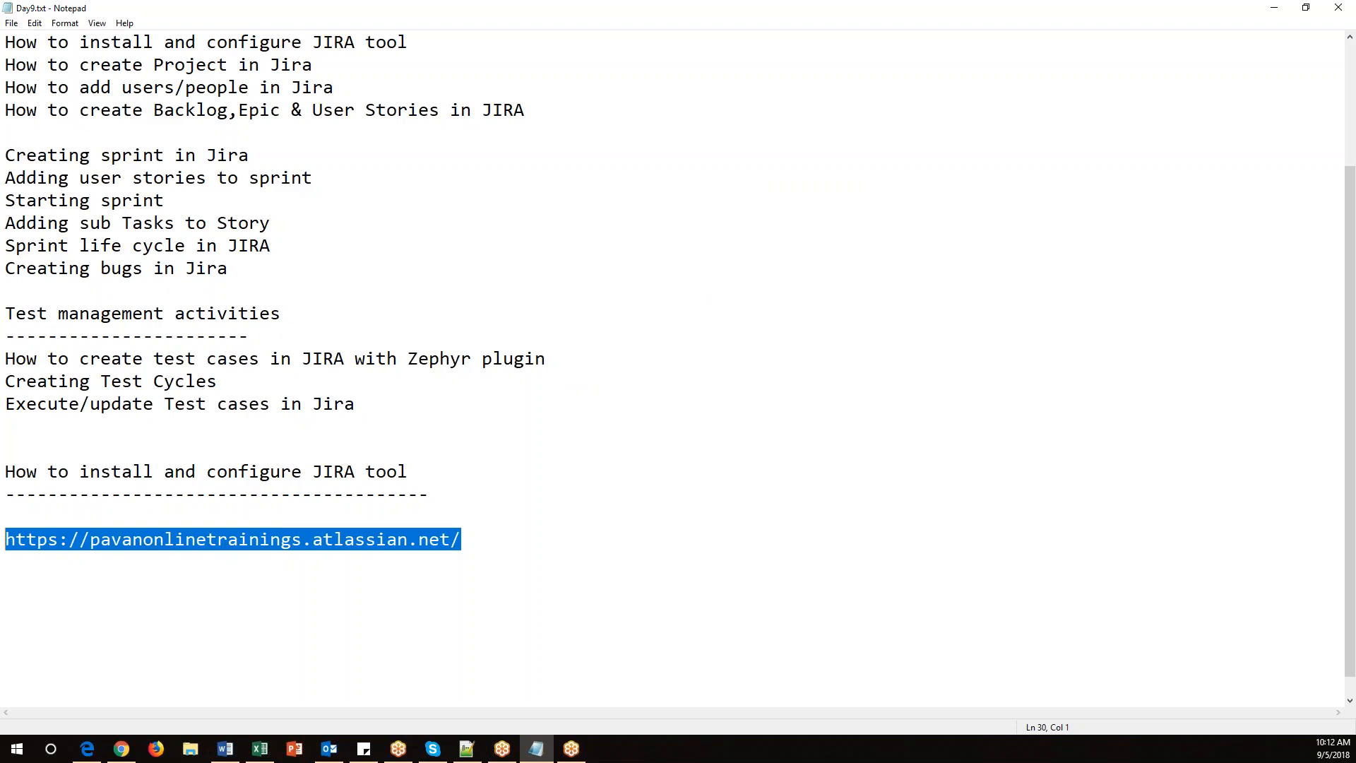
pyautogui.click(87, 749)
pyautogui.click(201, 11)
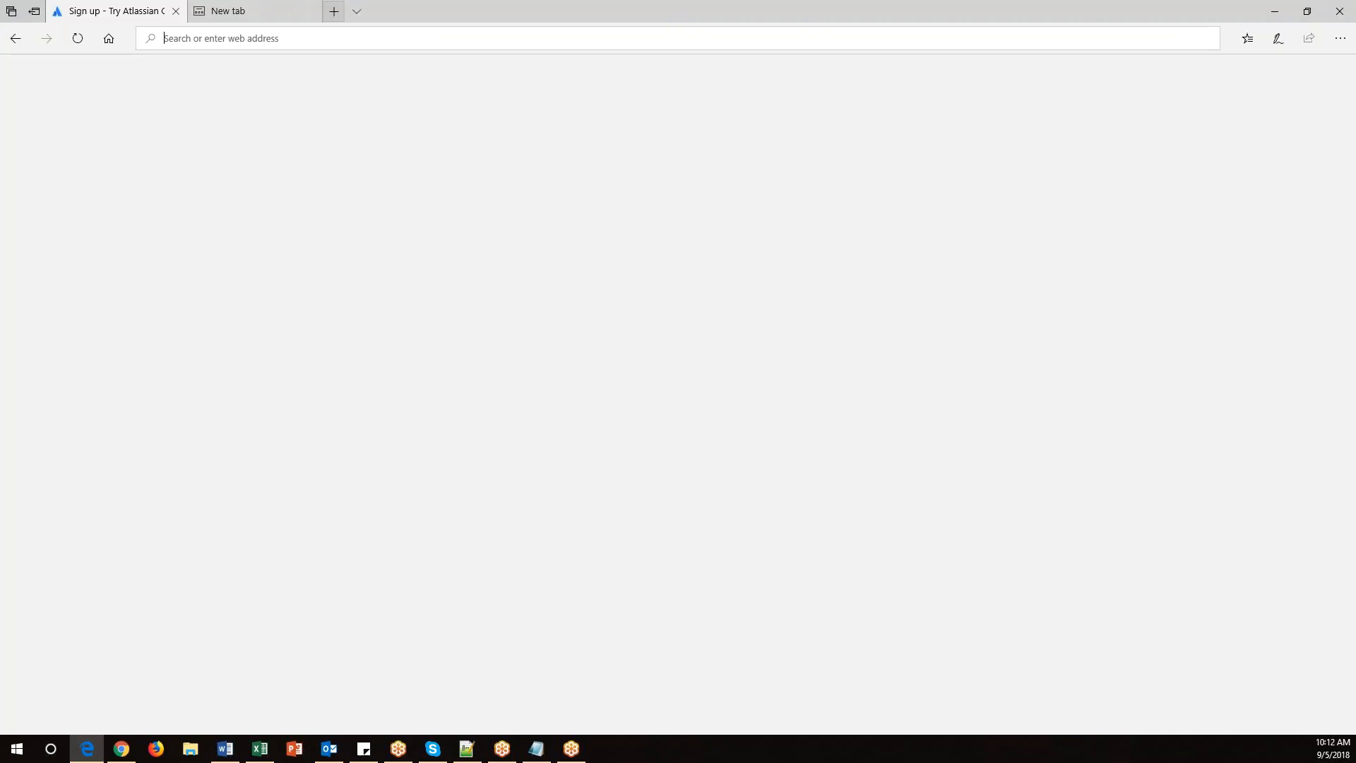
pyautogui.hotkey('ctrl', 'v')
pyautogui.press('Return')
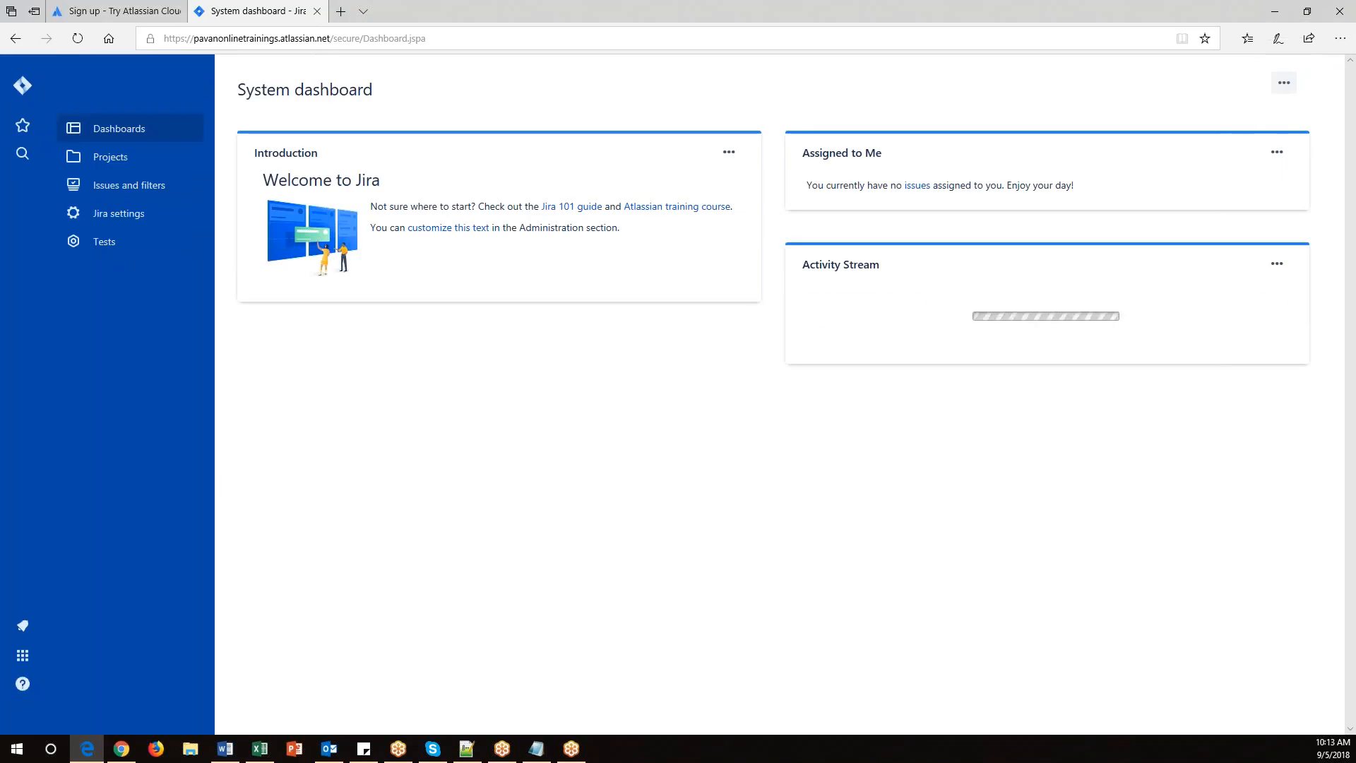
# Trim the address to the site's root URL and open it to reach the Atlassian login page.
pyautogui.click(100, 708)
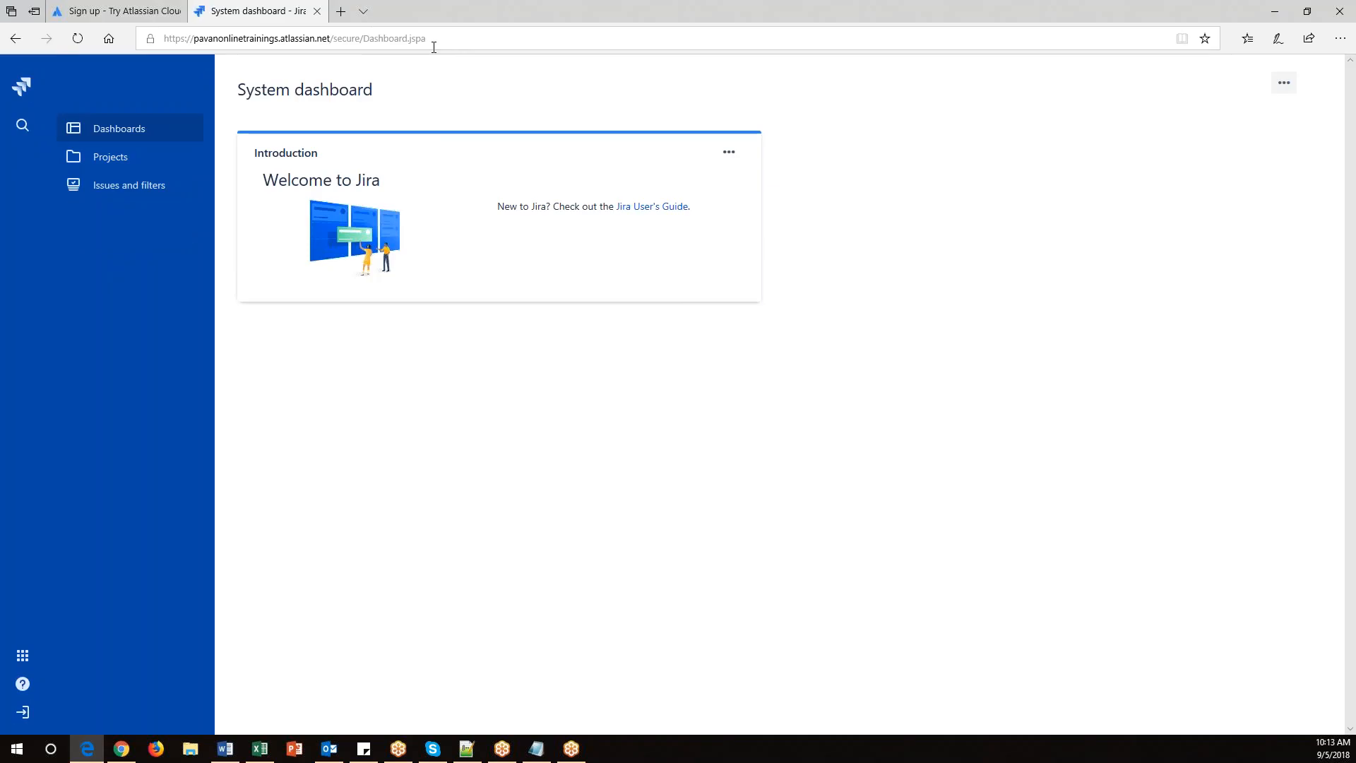
pyautogui.moveTo(334, 35); pyautogui.dragTo(491, 37)
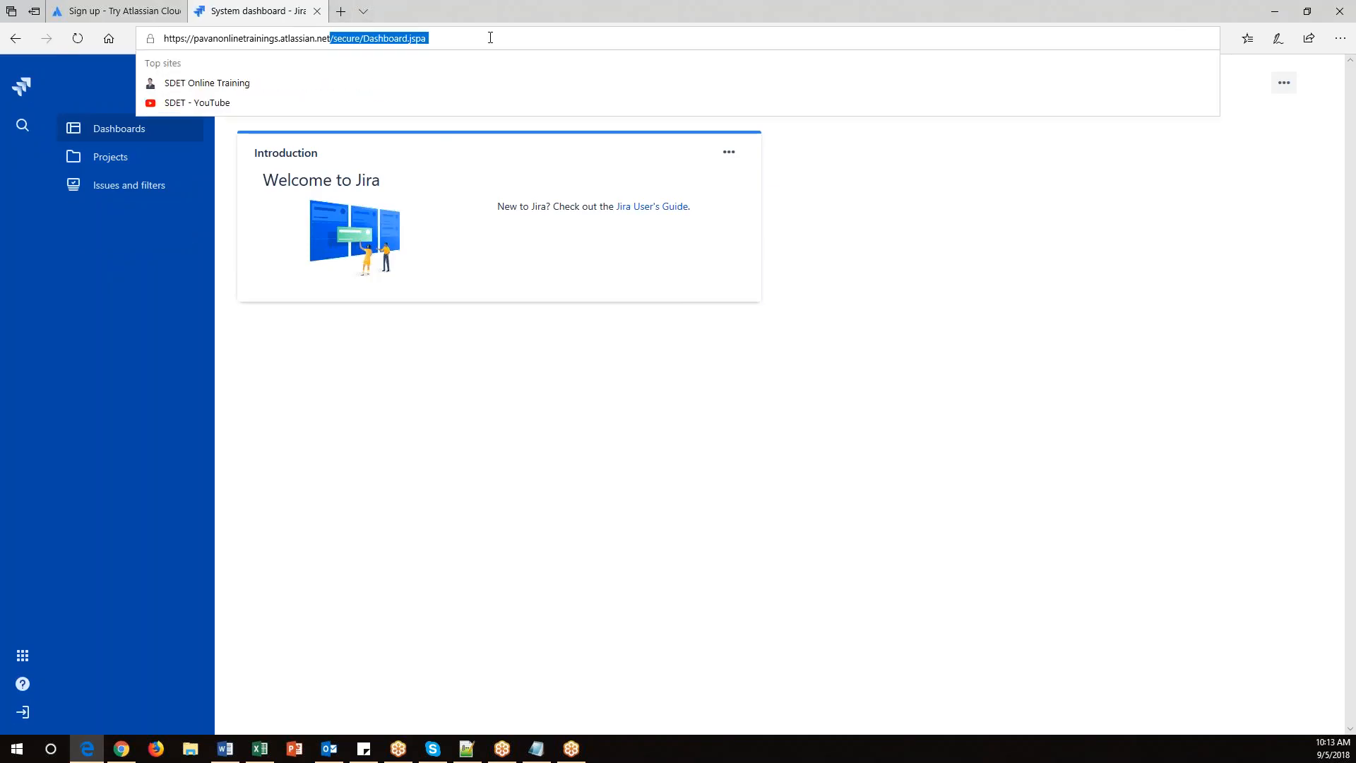
pyautogui.press('BackSpace')
pyautogui.press('Return')
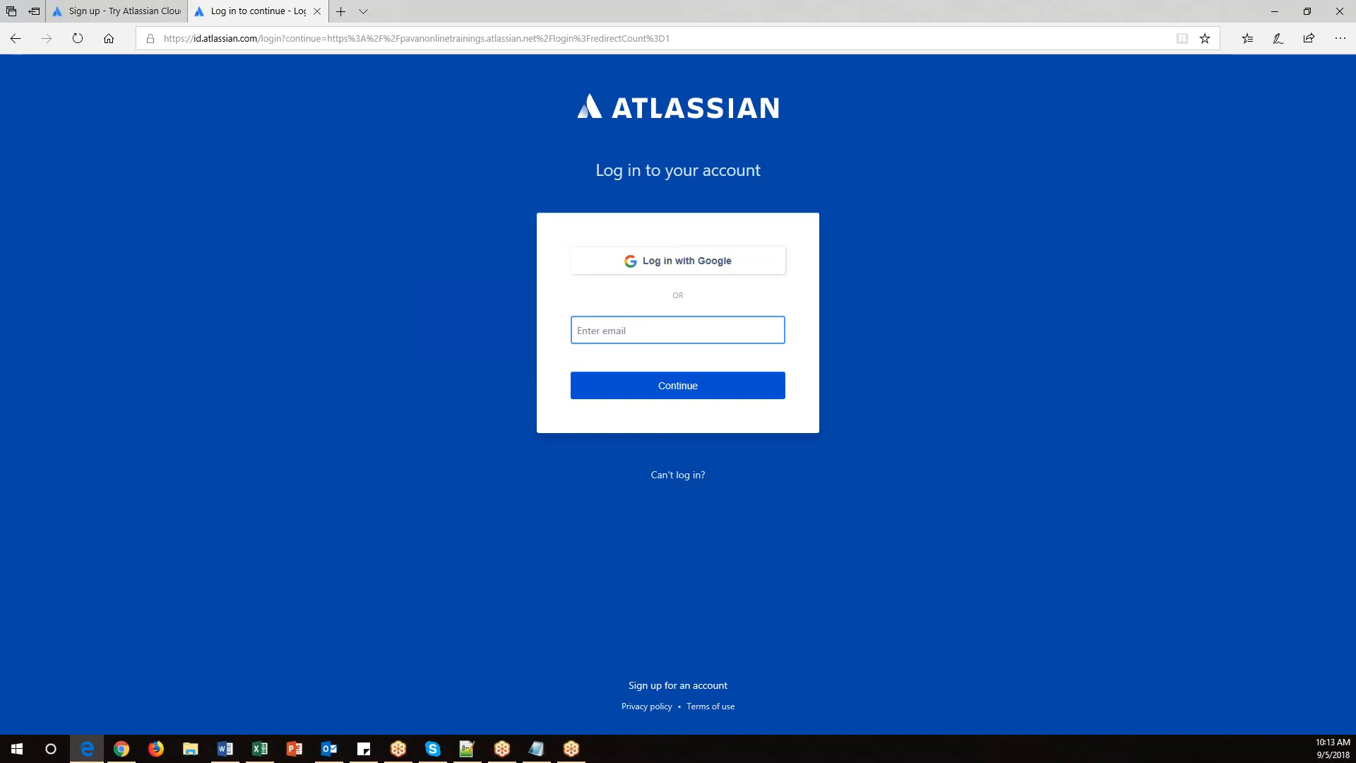
# Enter the account e-mail address on the login page and continue.
pyautogui.click(688, 391)
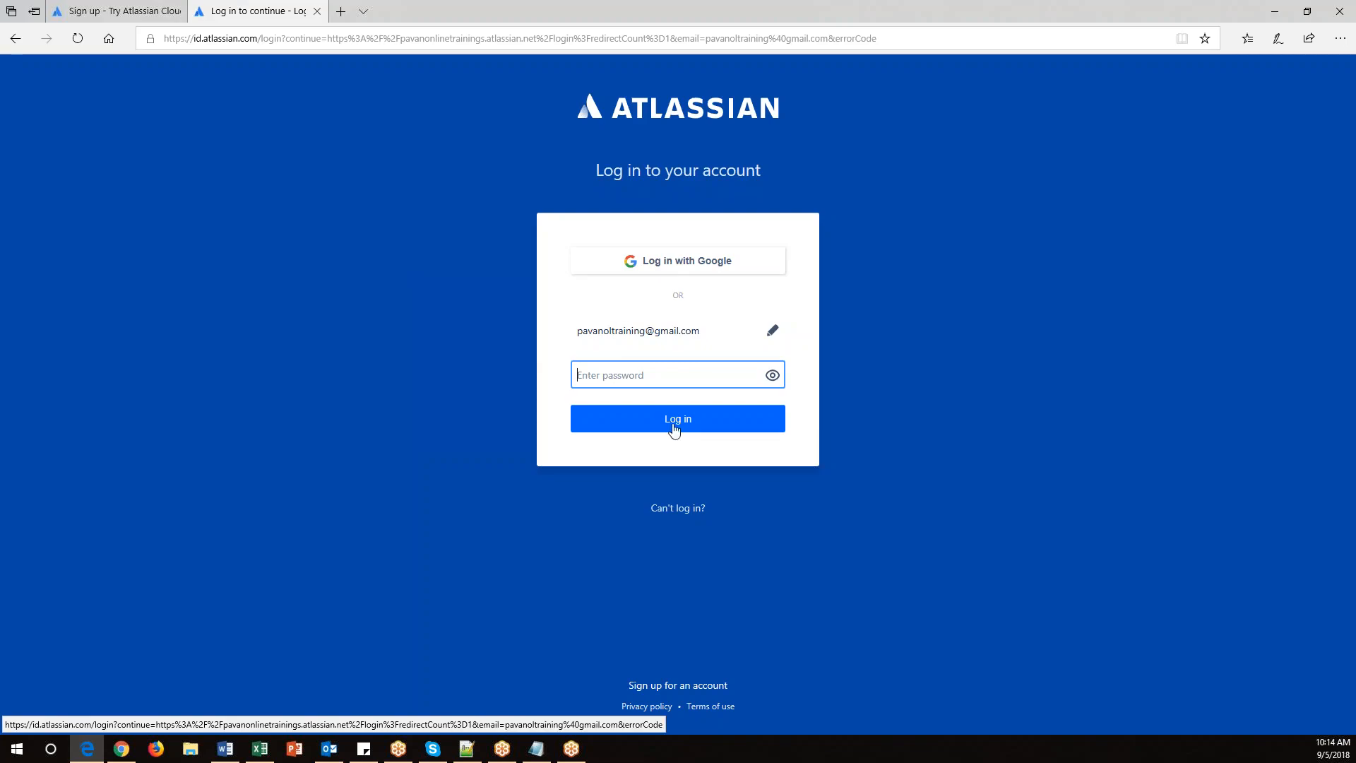
# Copy the Jira sign-up page URL and paste it into the notes on its own line under the heading.
pyautogui.click(1275, 11)
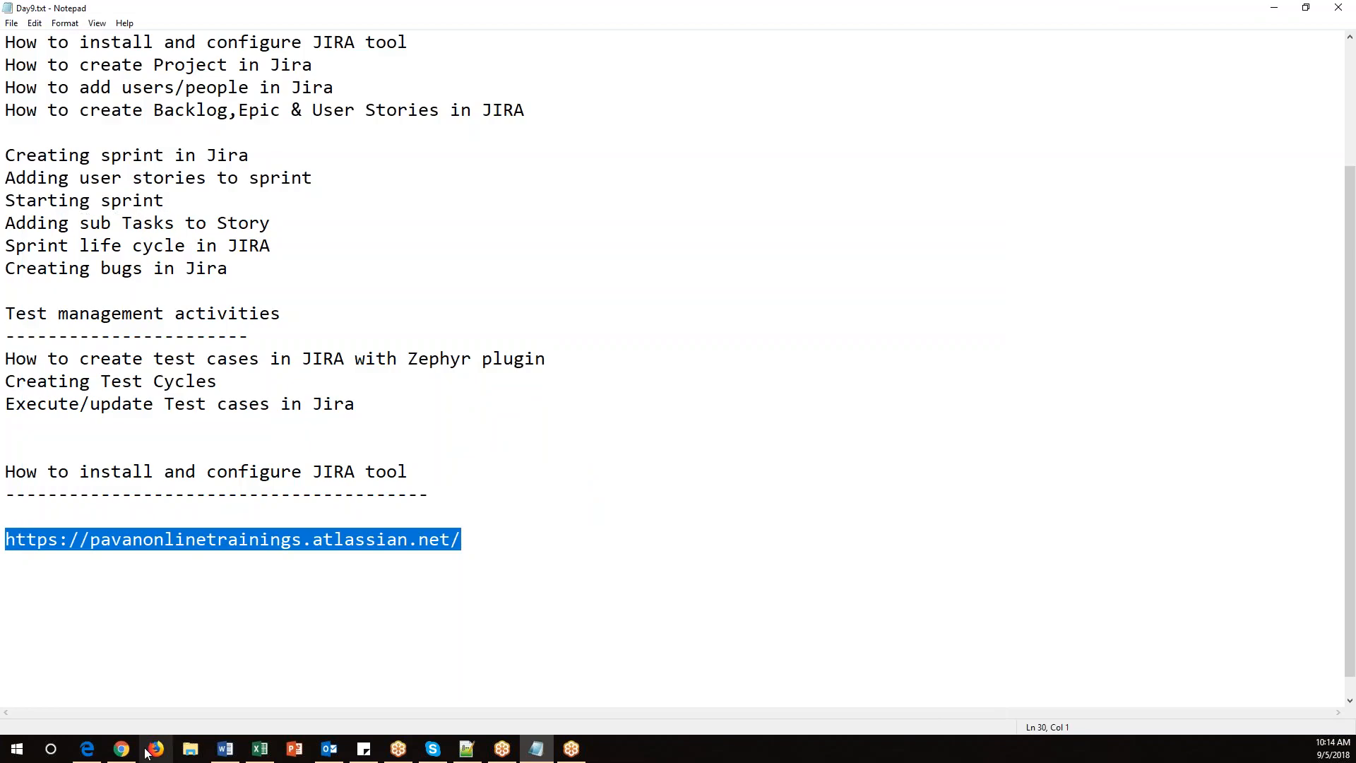
pyautogui.click(123, 749)
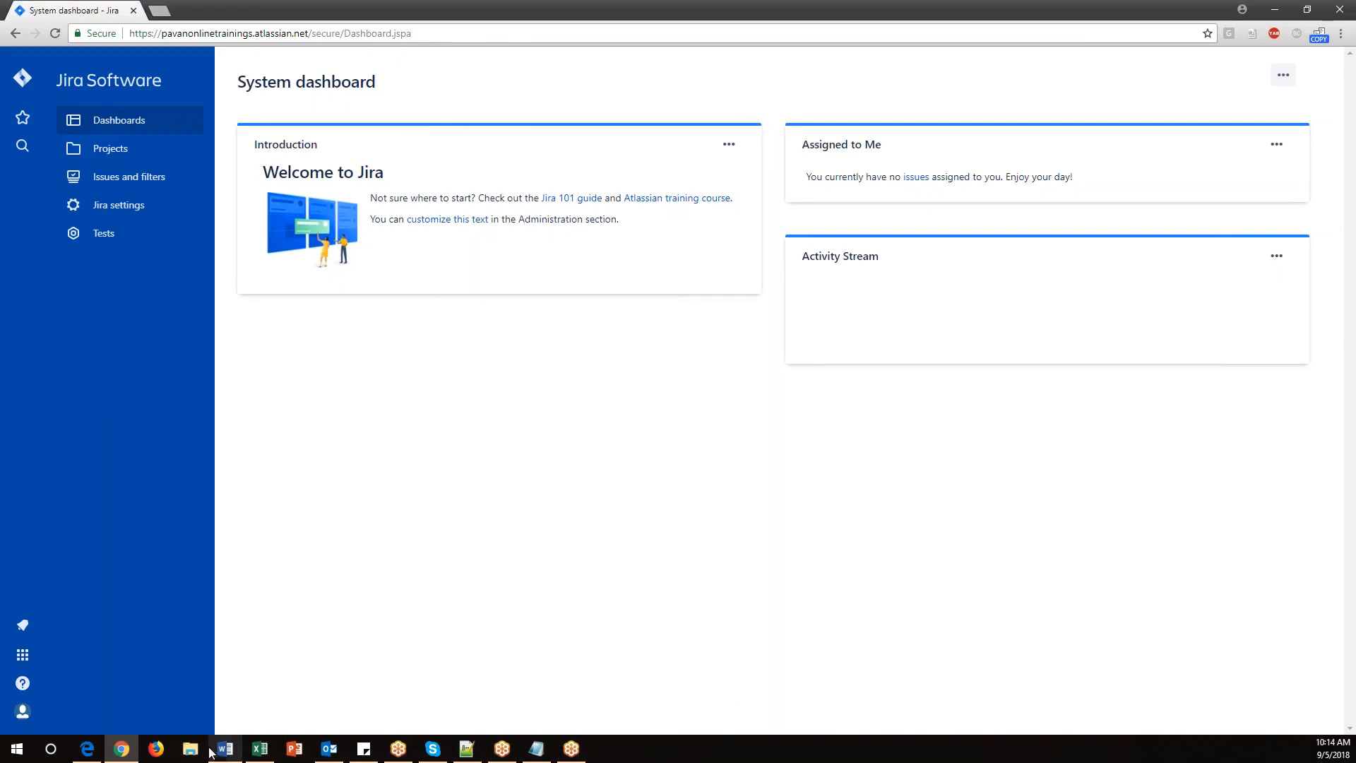
pyautogui.click(87, 749)
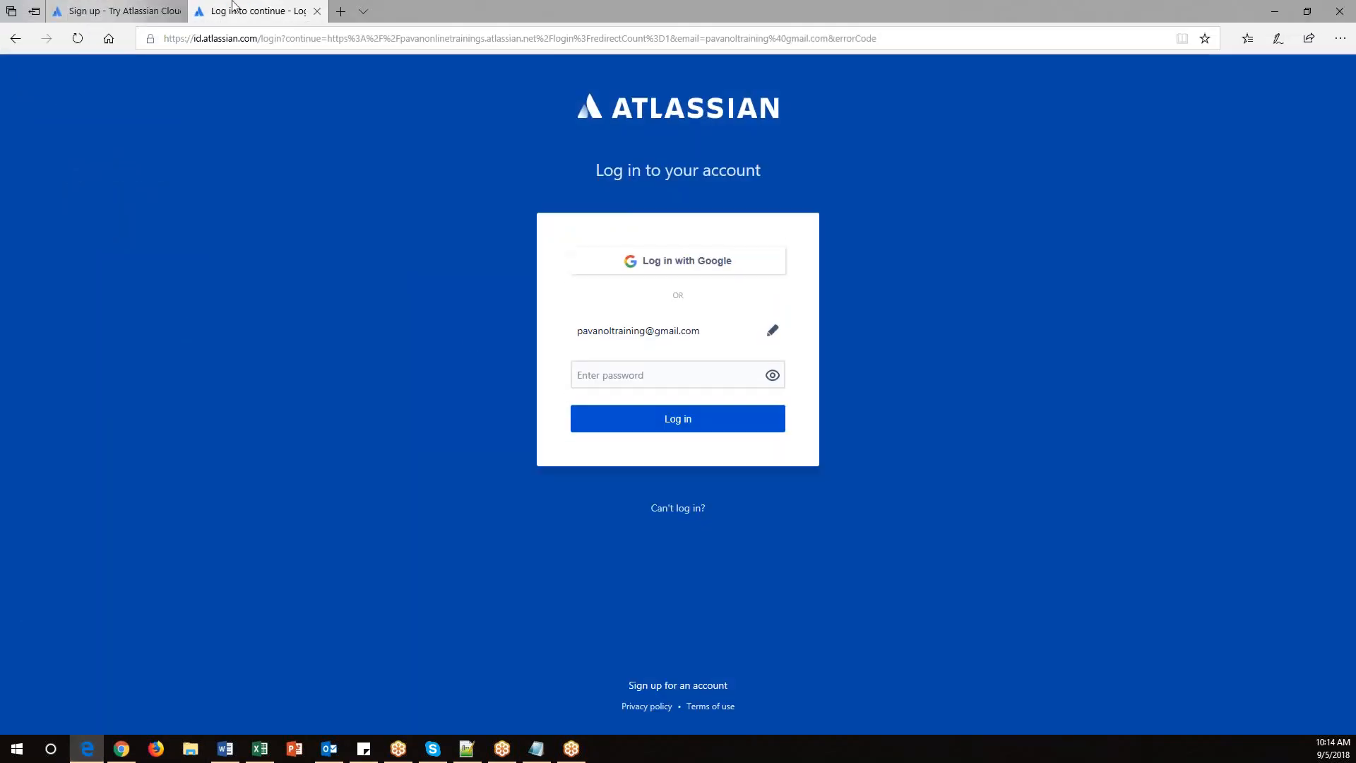
pyautogui.click(161, 10)
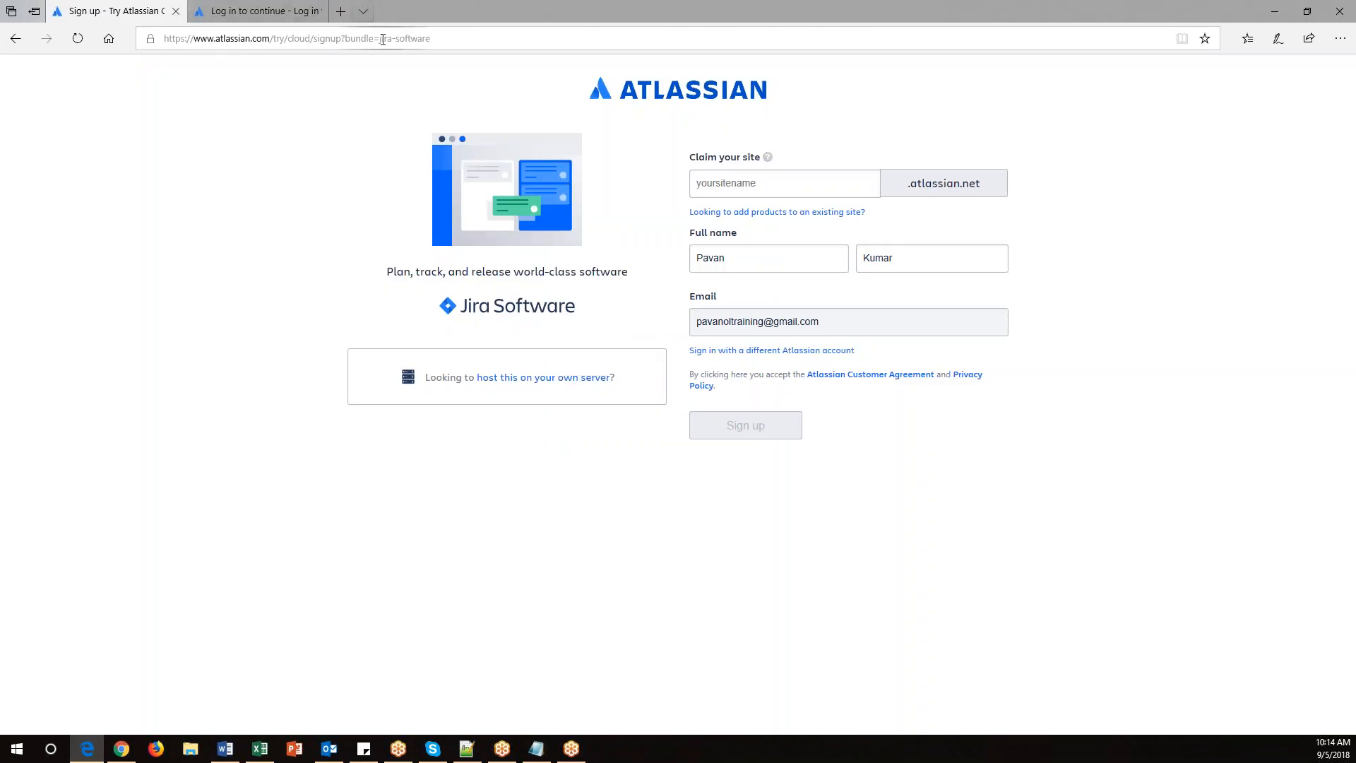
pyautogui.click(479, 37)
pyautogui.hotkey('ctrl', 'c')
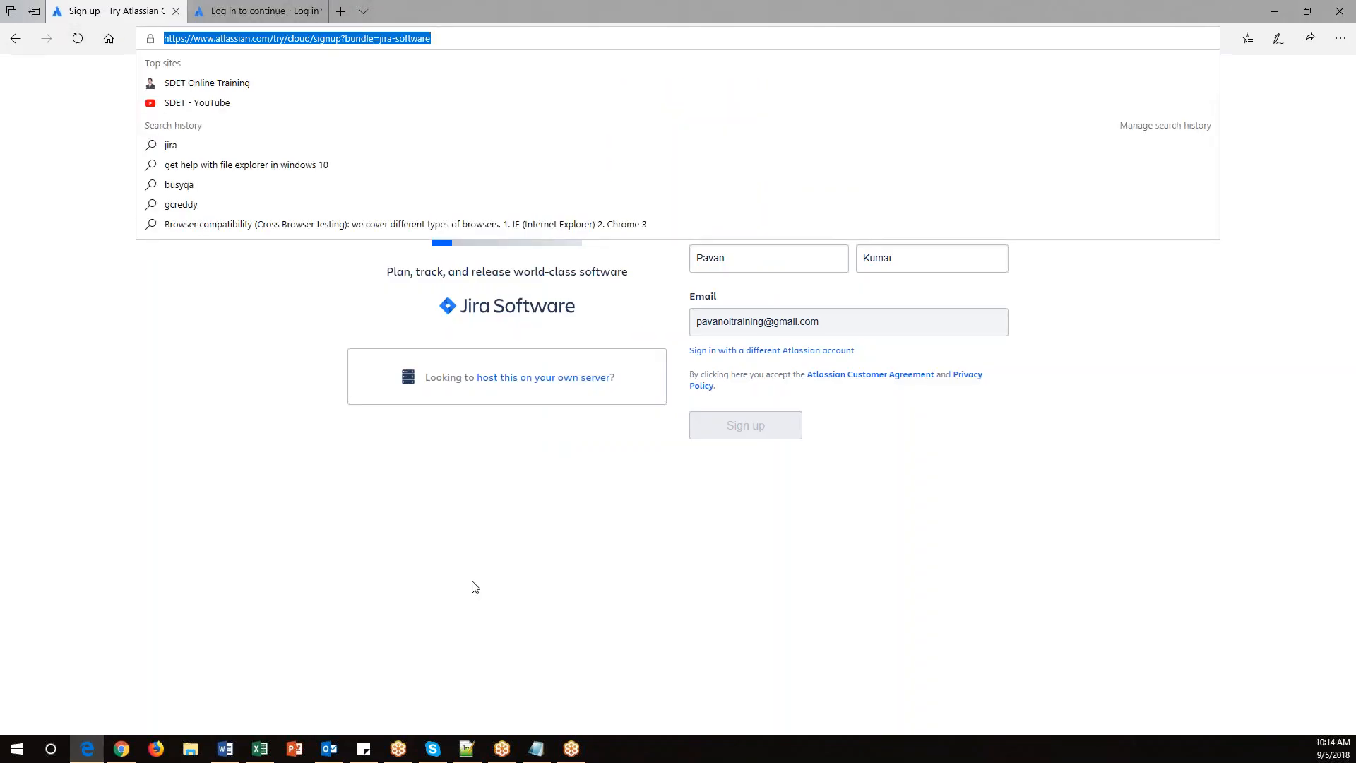
pyautogui.click(536, 749)
pyautogui.press('Up')
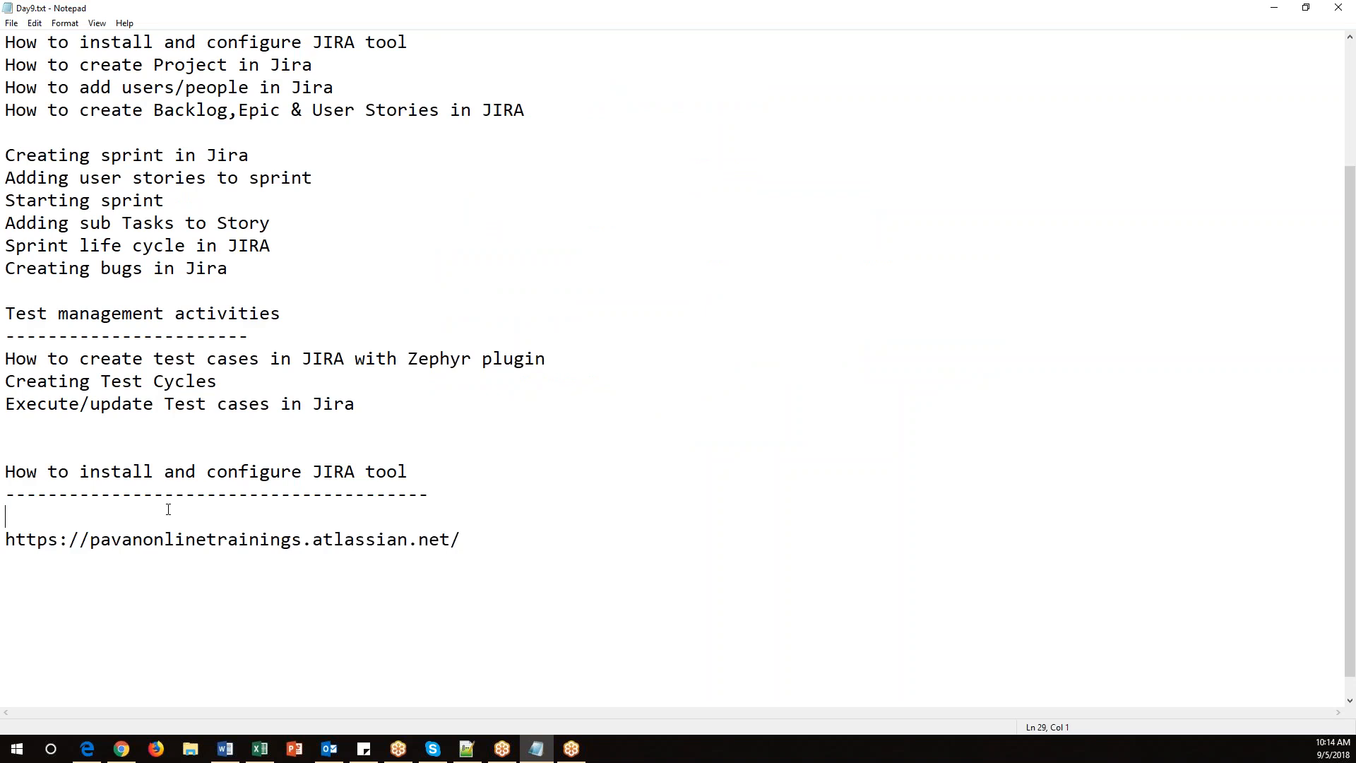
pyautogui.hotkey('ctrl', 'v')
pyautogui.press('Return')
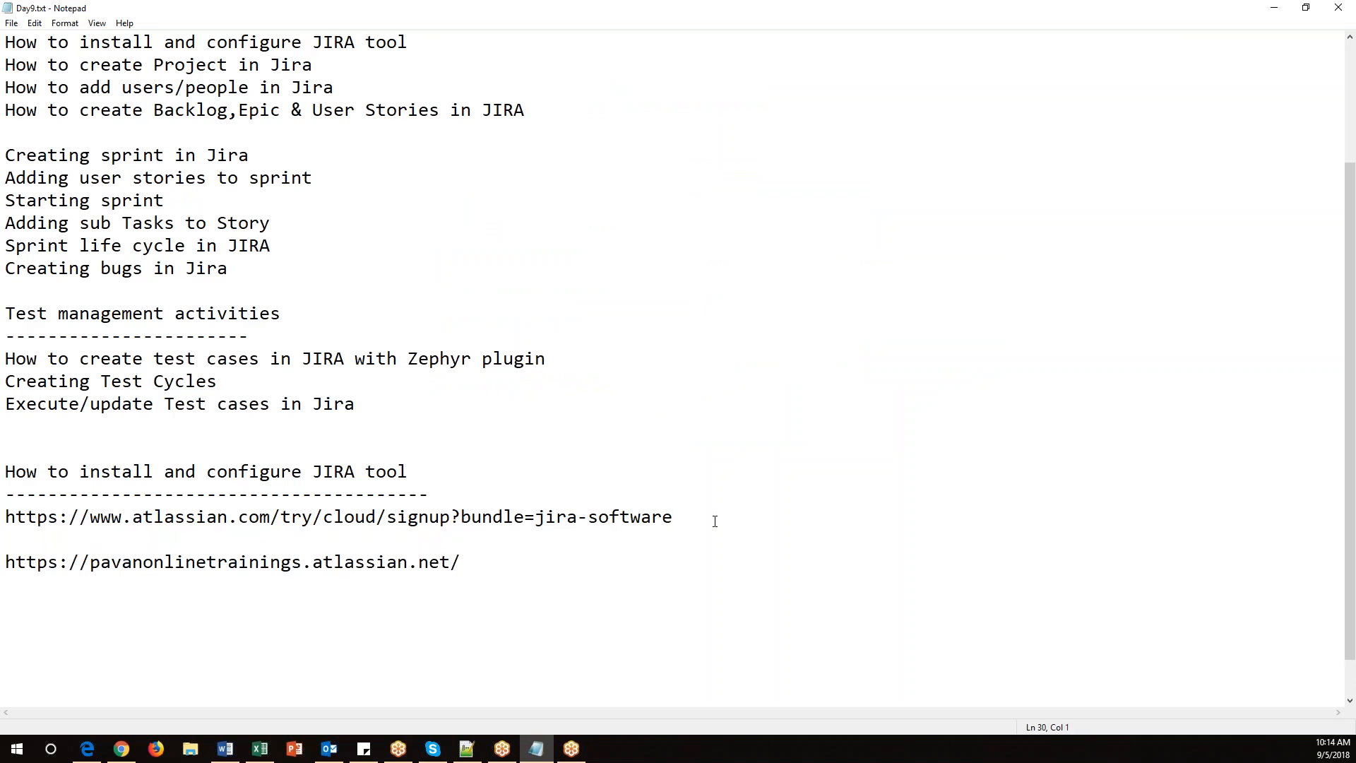
# Review the sign-up and site URLs in the notes and save the file.
pyautogui.moveTo(715, 522); pyautogui.dragTo(5, 518)
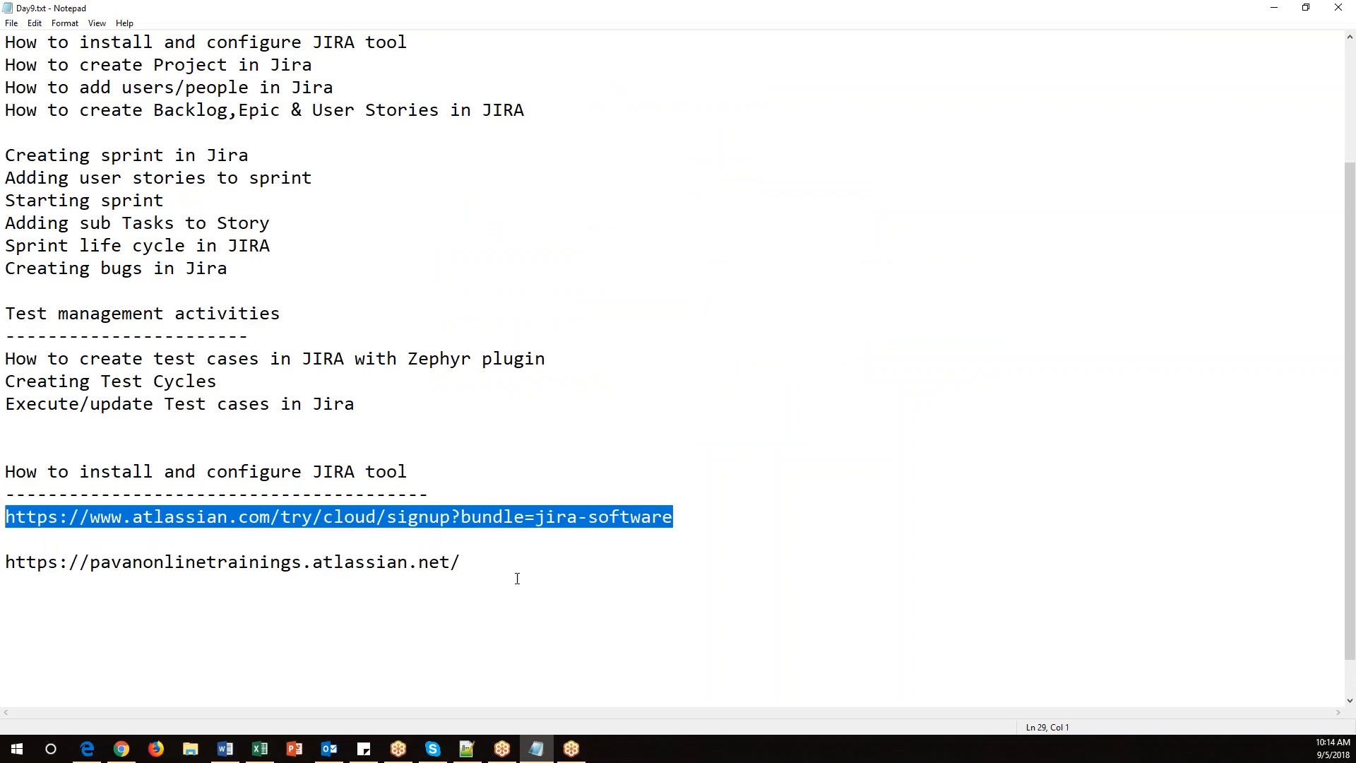
pyautogui.moveTo(515, 561); pyautogui.dragTo(11, 562)
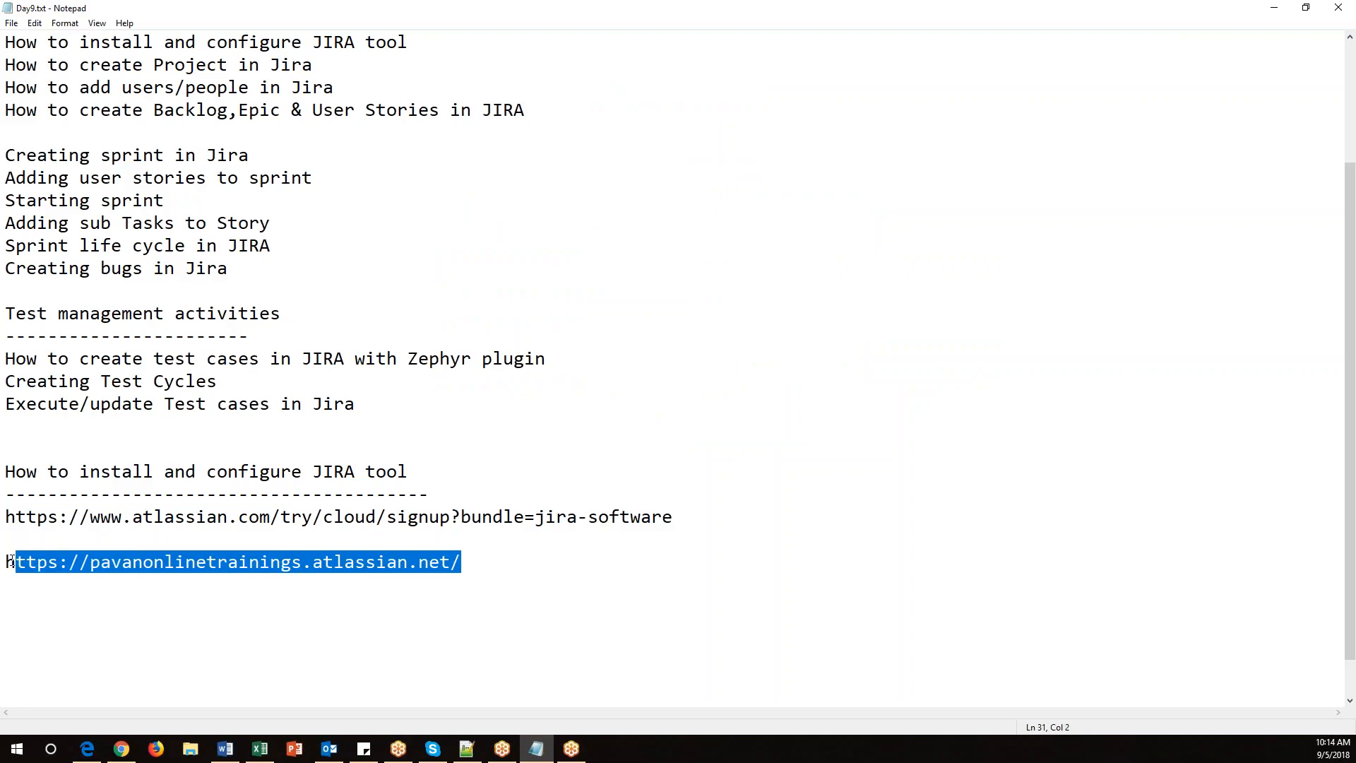
pyautogui.click(108, 622)
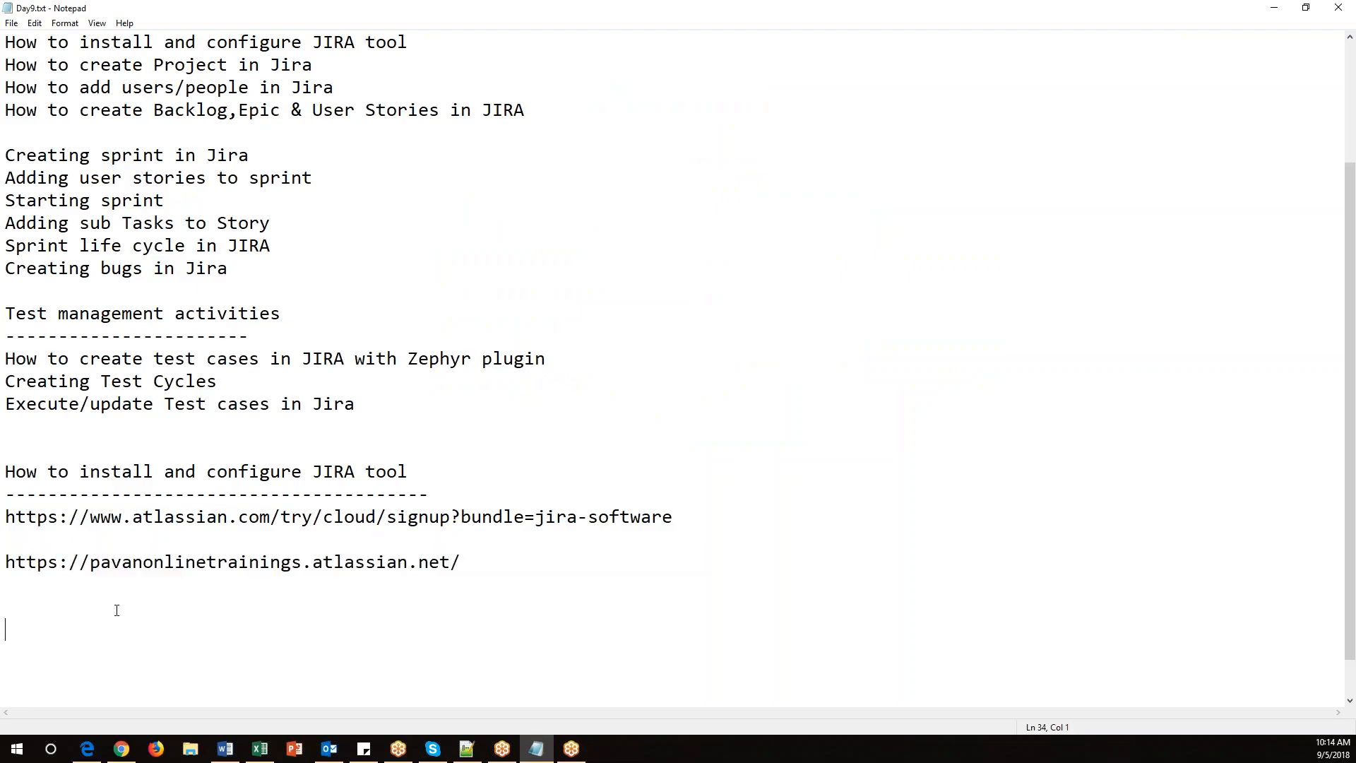
pyautogui.hotkey('alt', 'Tab')
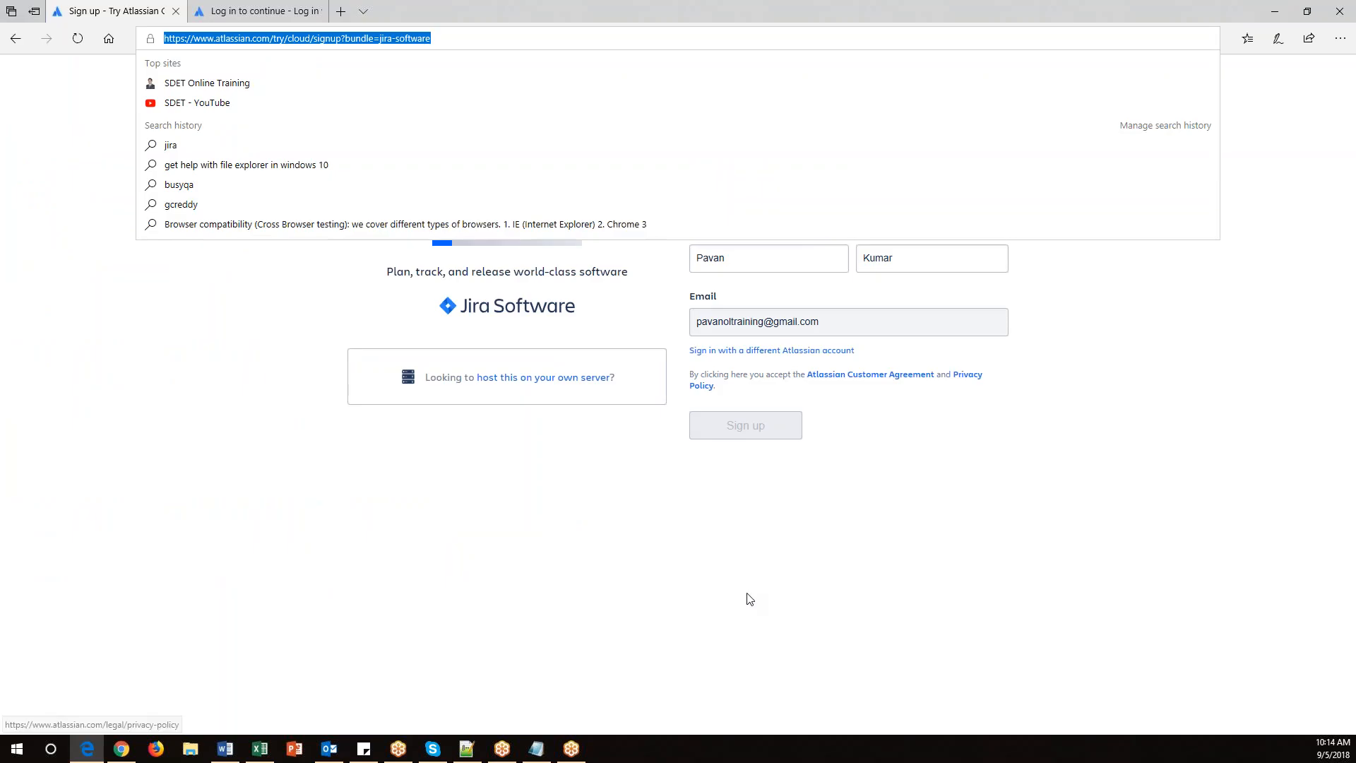
pyautogui.click(734, 565)
pyautogui.click(768, 182)
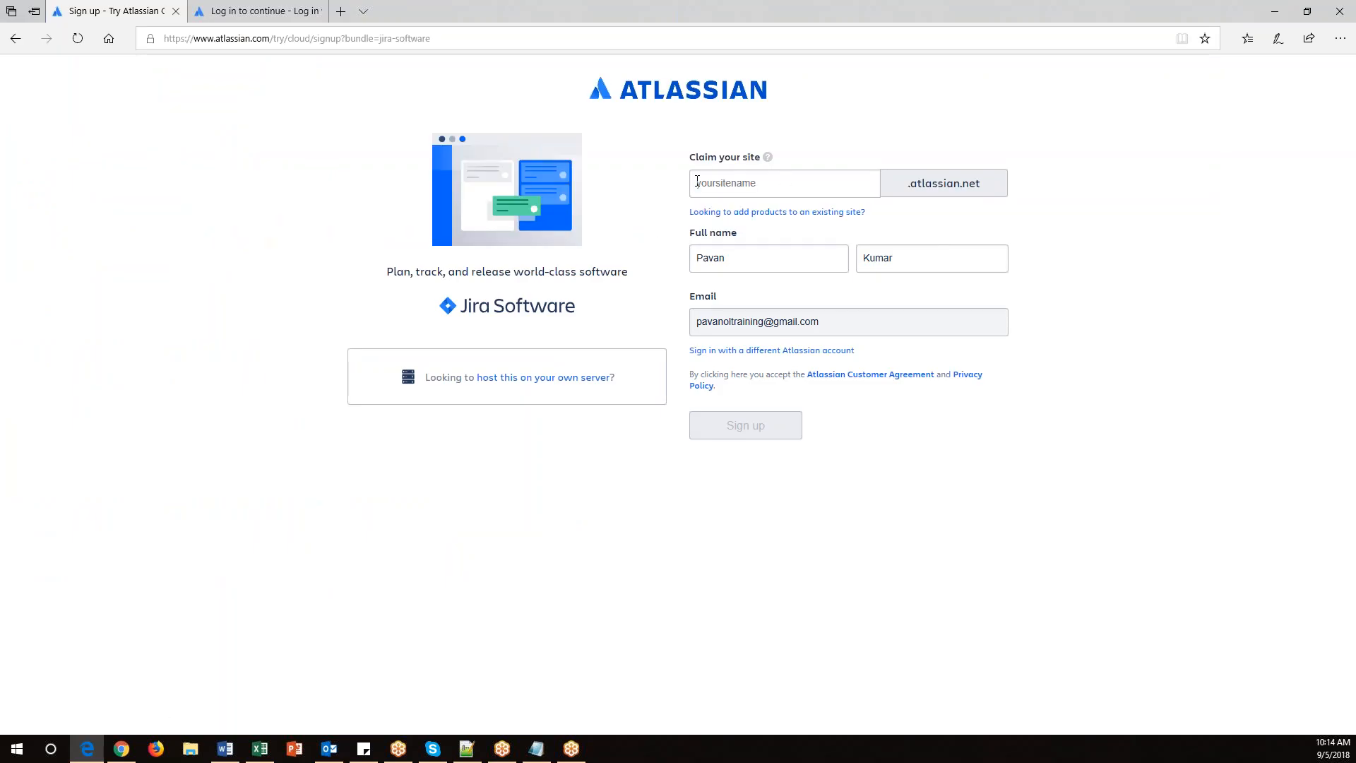
pyautogui.hotkey('alt', 'Tab')
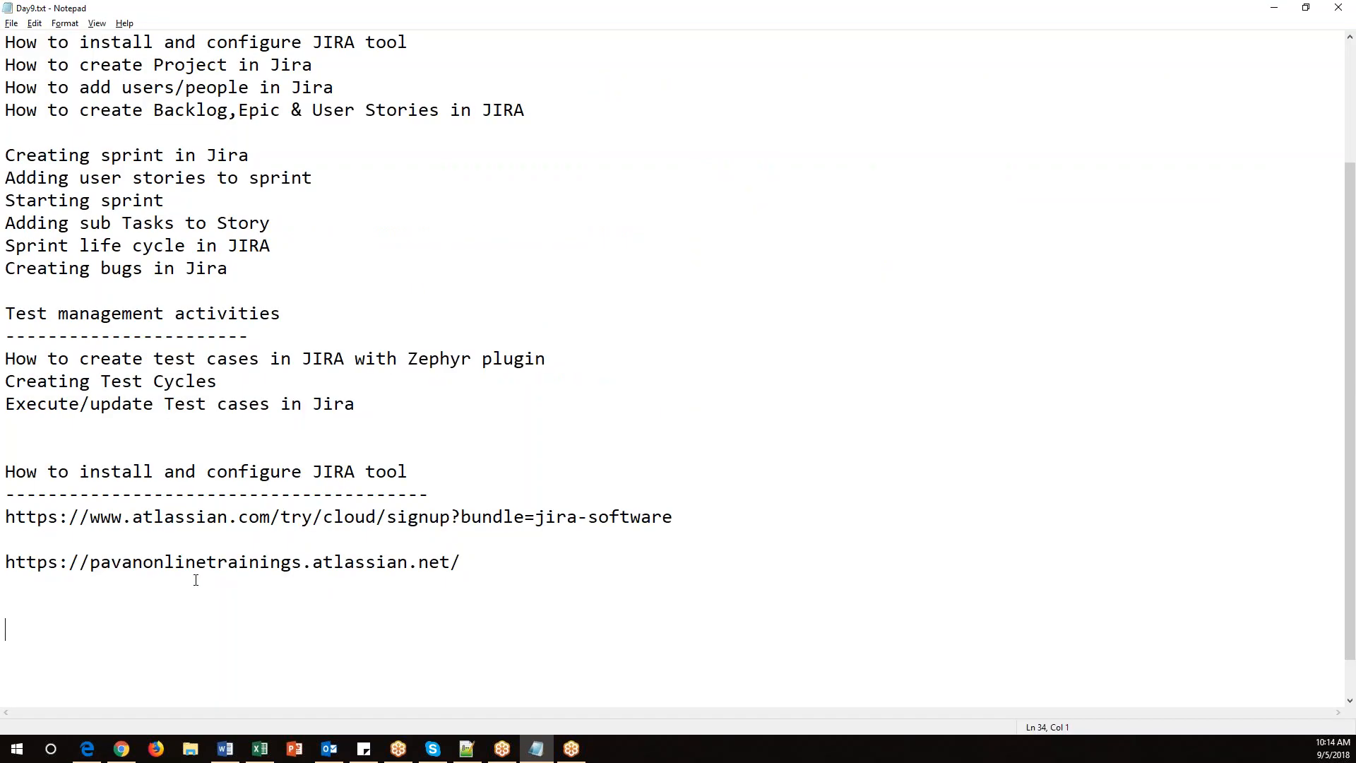
pyautogui.moveTo(91, 563); pyautogui.dragTo(304, 560)
pyautogui.moveTo(525, 560); pyautogui.dragTo(6, 562)
pyautogui.hotkey('alt', 'f')
pyautogui.press('s')
# Close the Edge browser and switch to the Jira site's system dashboard in Chrome.
pyautogui.moveTo(79, 471); pyautogui.dragTo(423, 469)
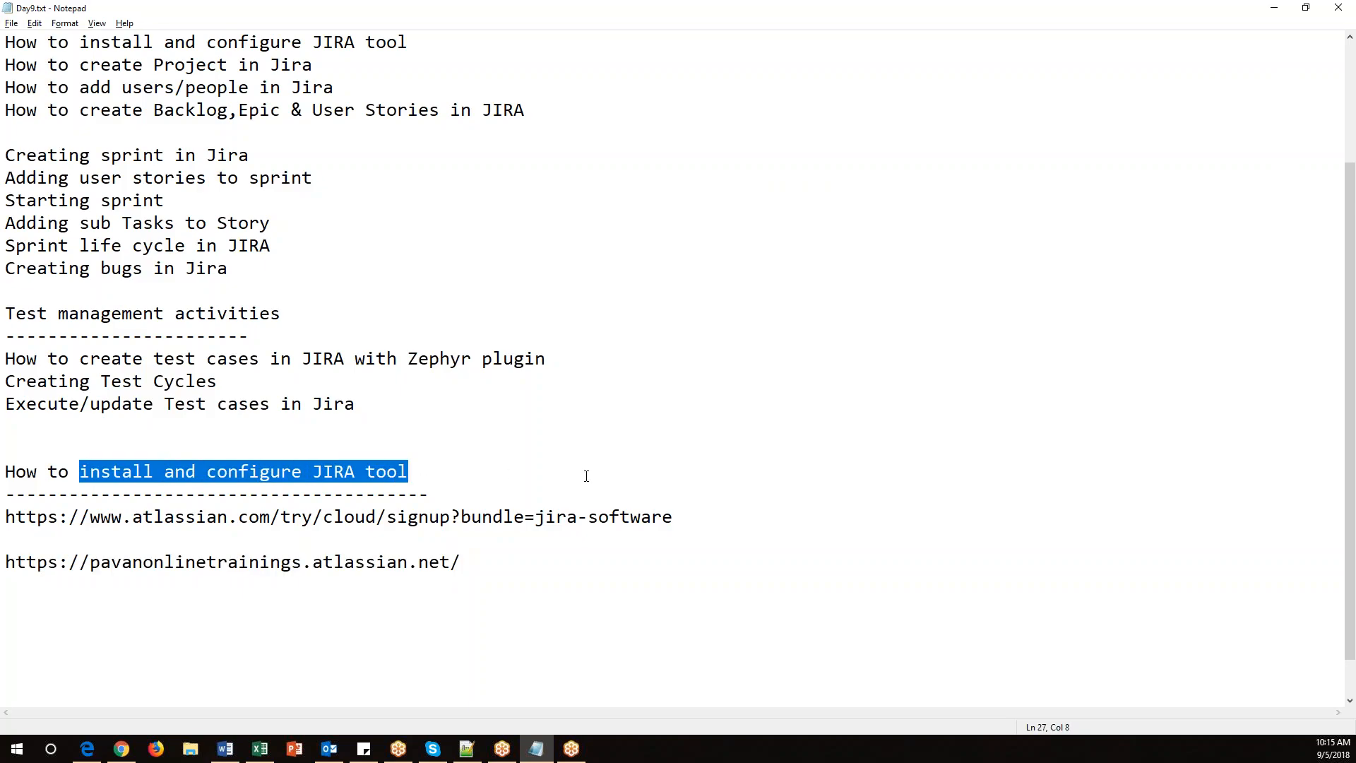
pyautogui.hotkey('alt', 'Tab')
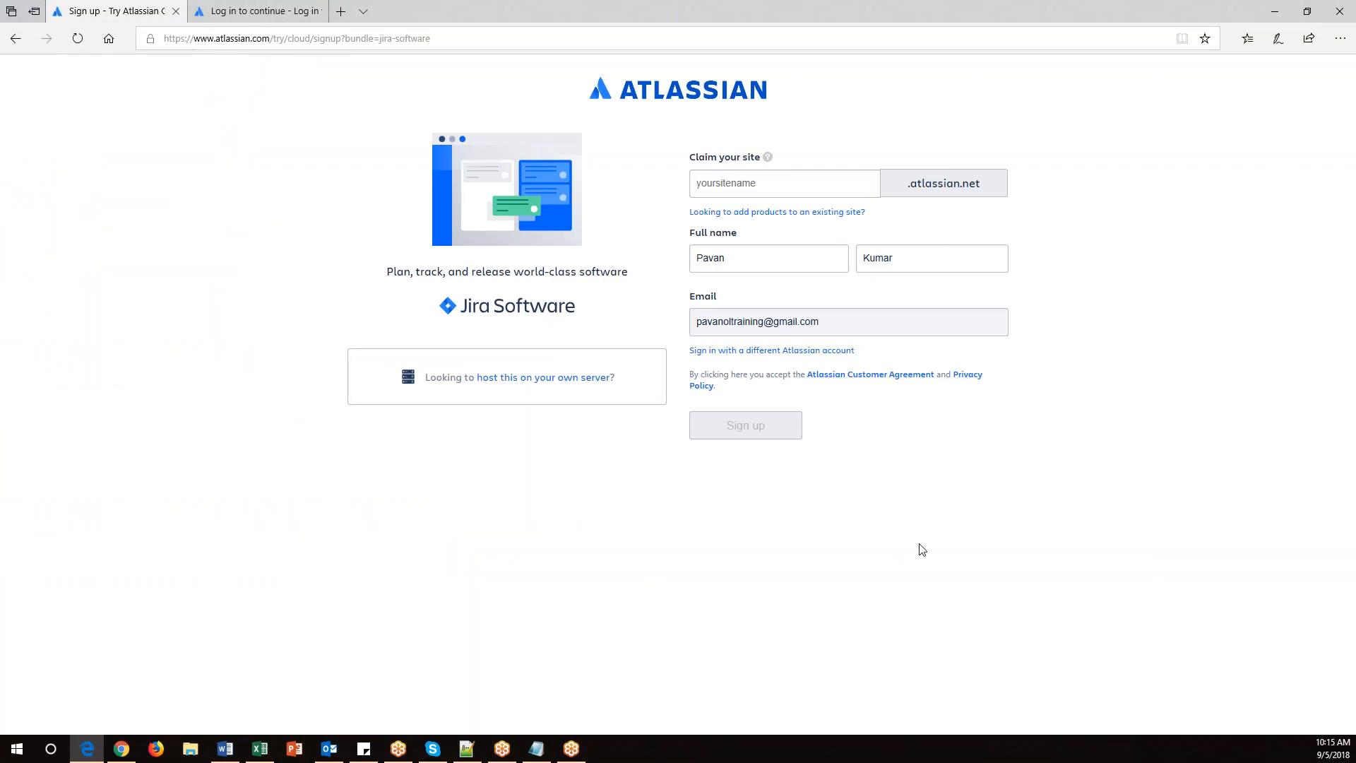
pyautogui.click(1340, 11)
pyautogui.click(634, 410)
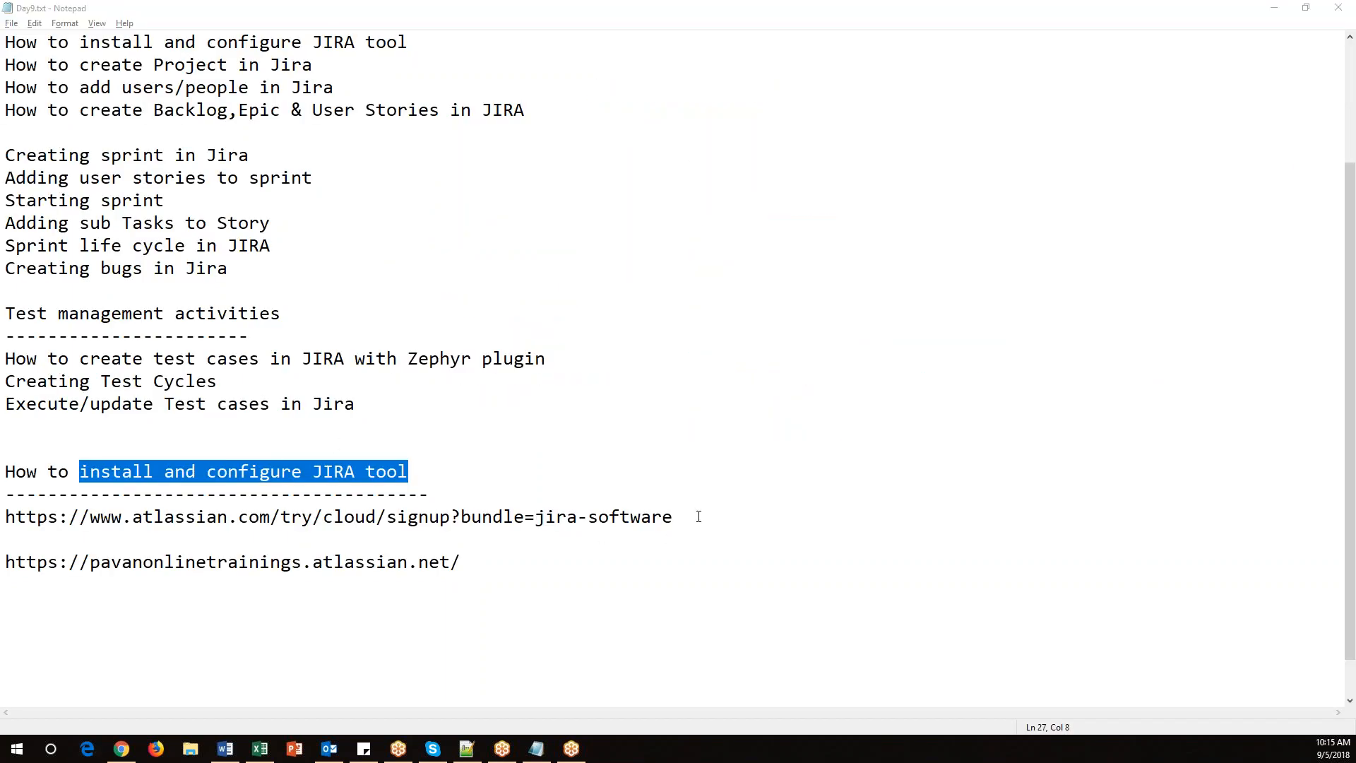
pyautogui.moveTo(471, 567); pyautogui.dragTo(7, 563)
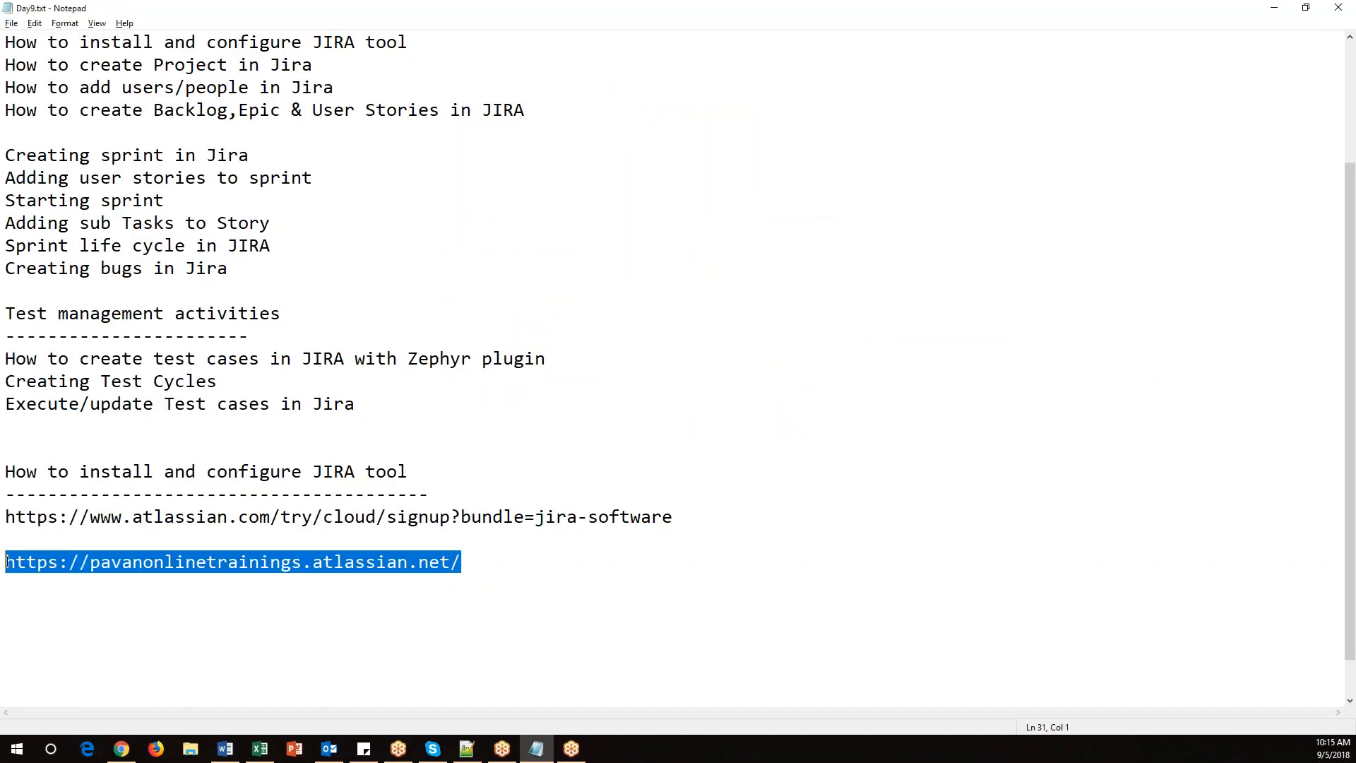
pyautogui.click(475, 475)
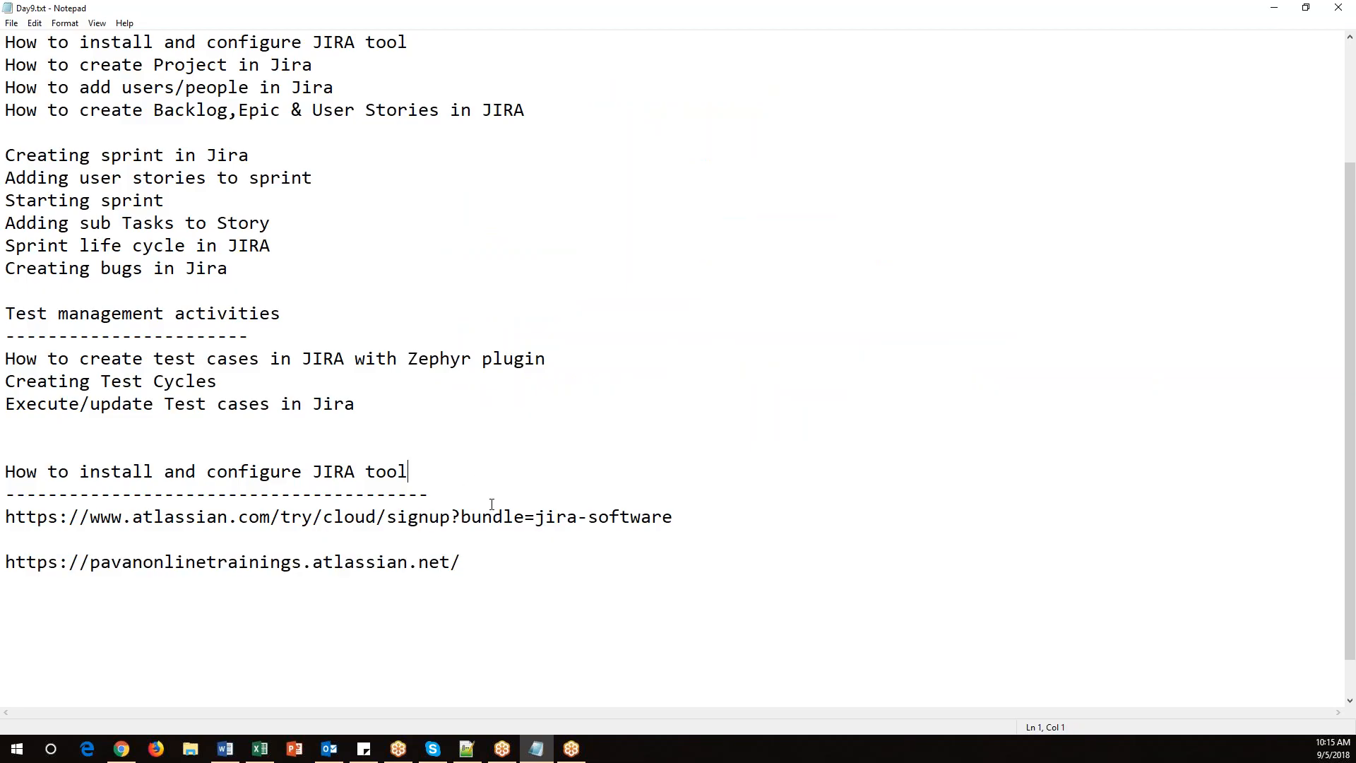
pyautogui.scroll(3, 492, 504)
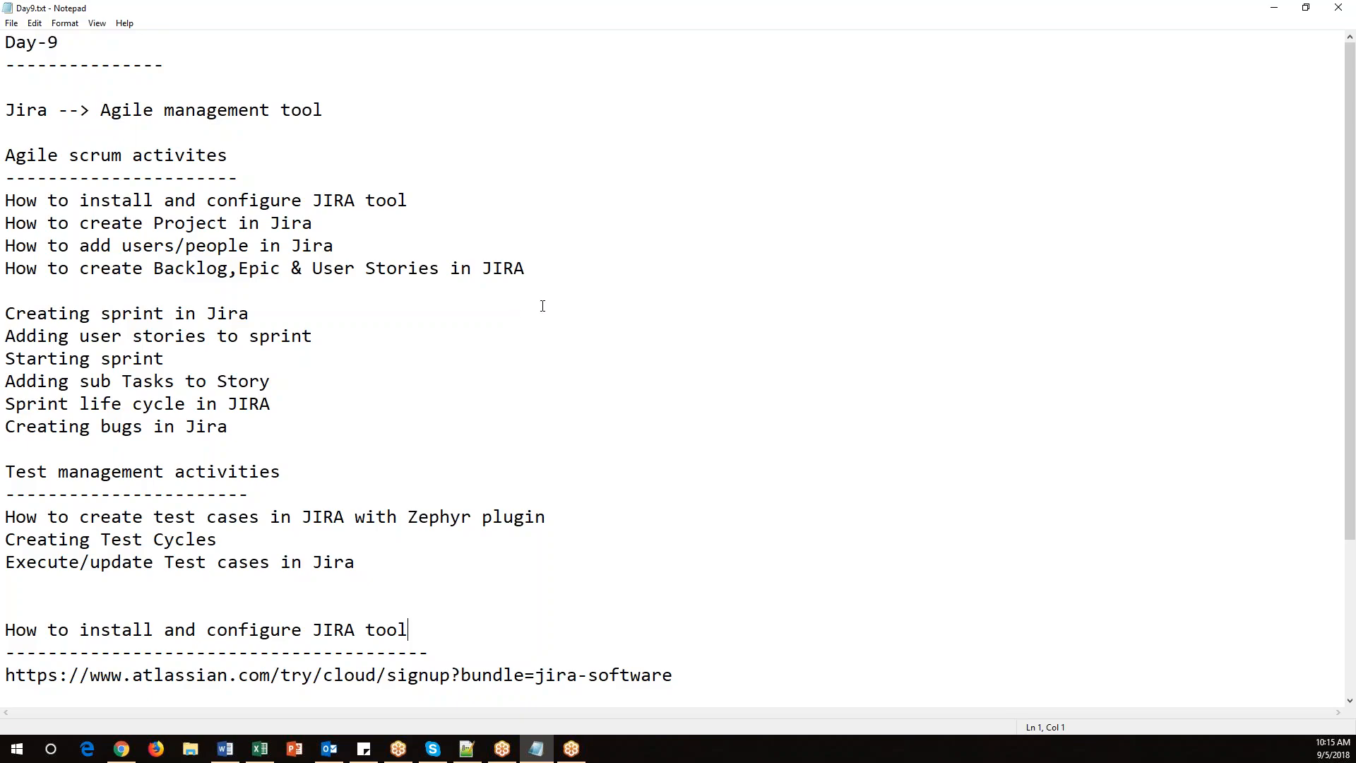
pyautogui.click(122, 749)
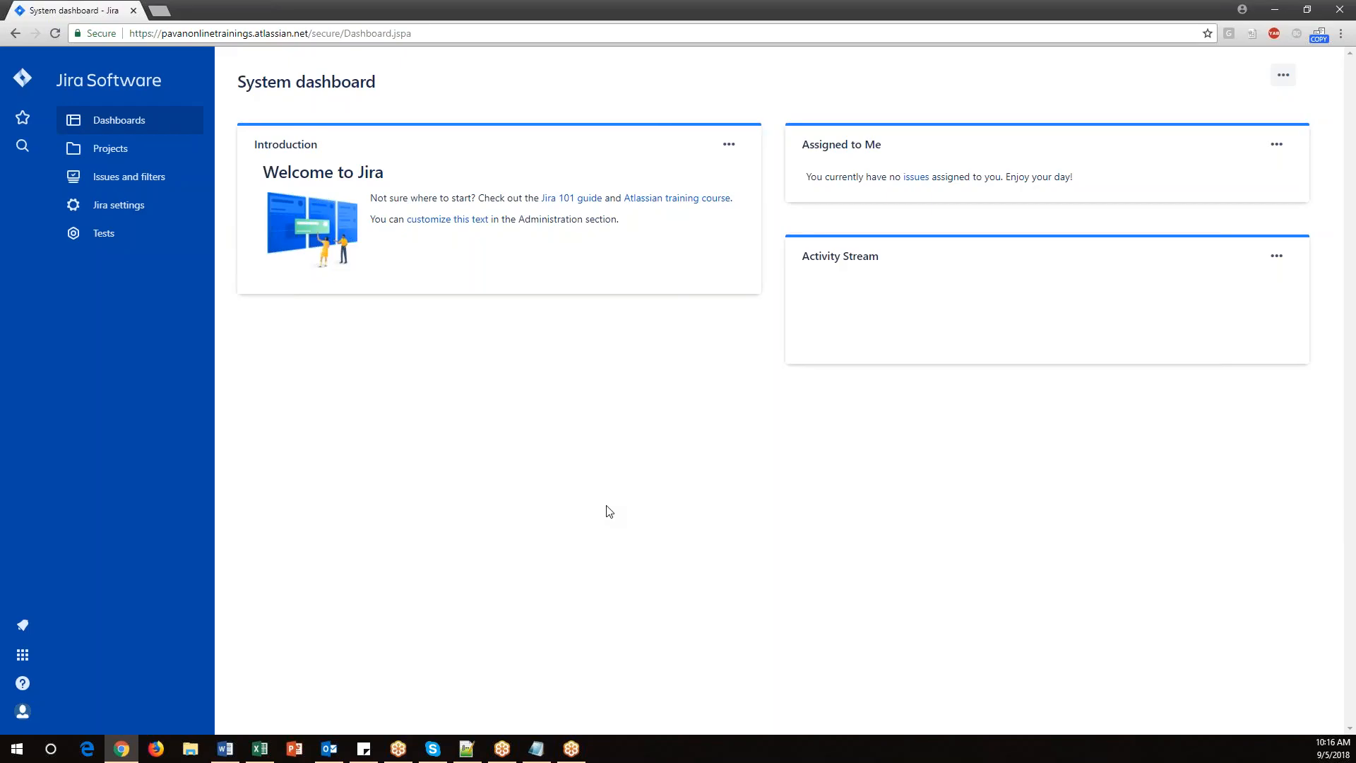
# Switch to the notes, highlight the 'How to create Project in Jira' line, and return to the Jira dashboard.
pyautogui.hotkey('alt', 'Tab')
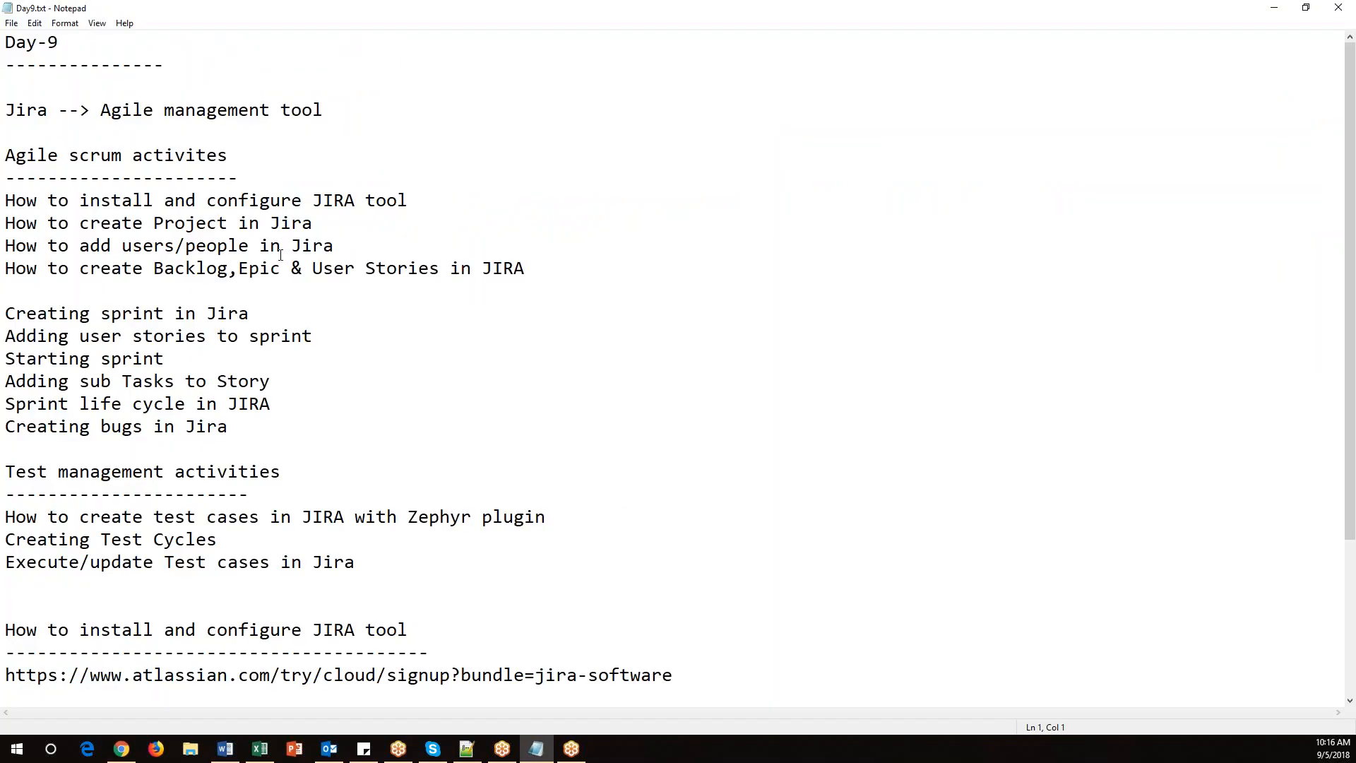
pyautogui.moveTo(346, 226); pyautogui.dragTo(6, 223)
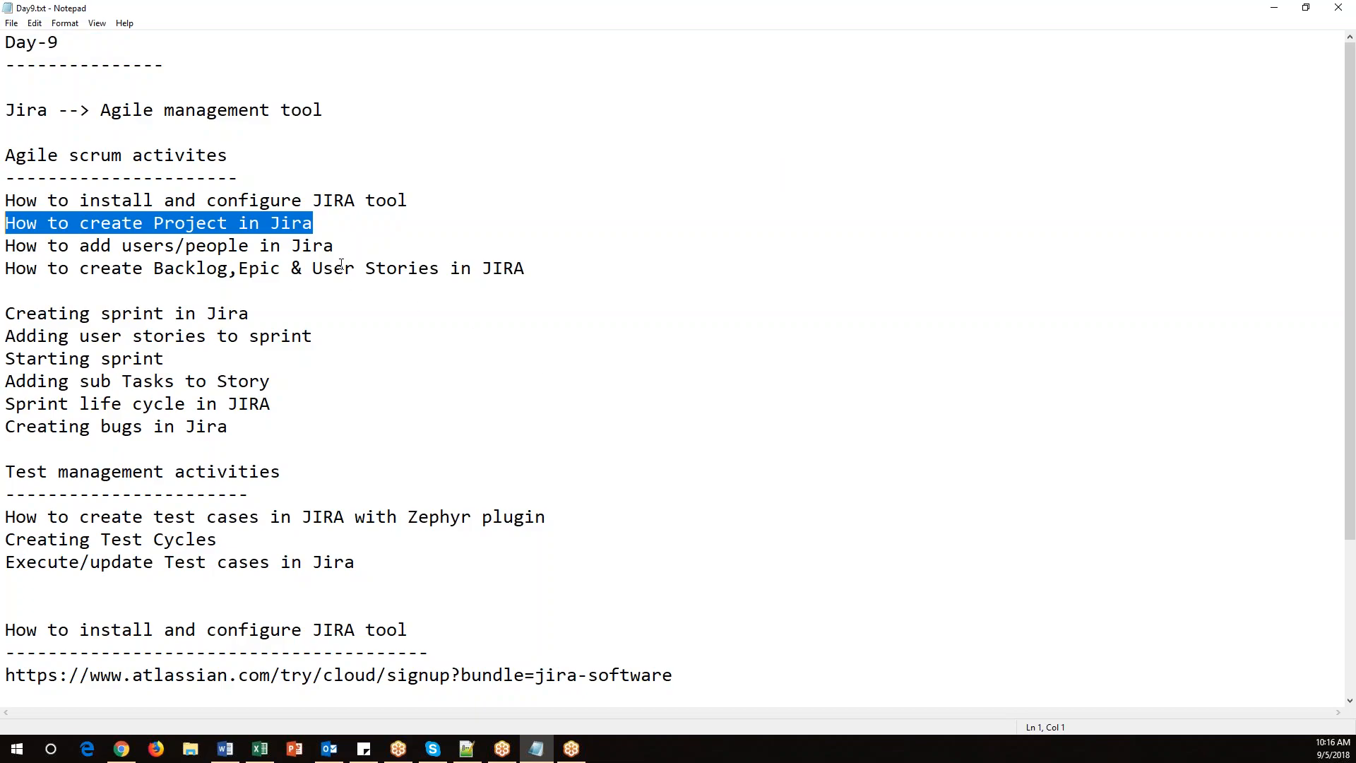
pyautogui.hotkey('alt', 'Tab')
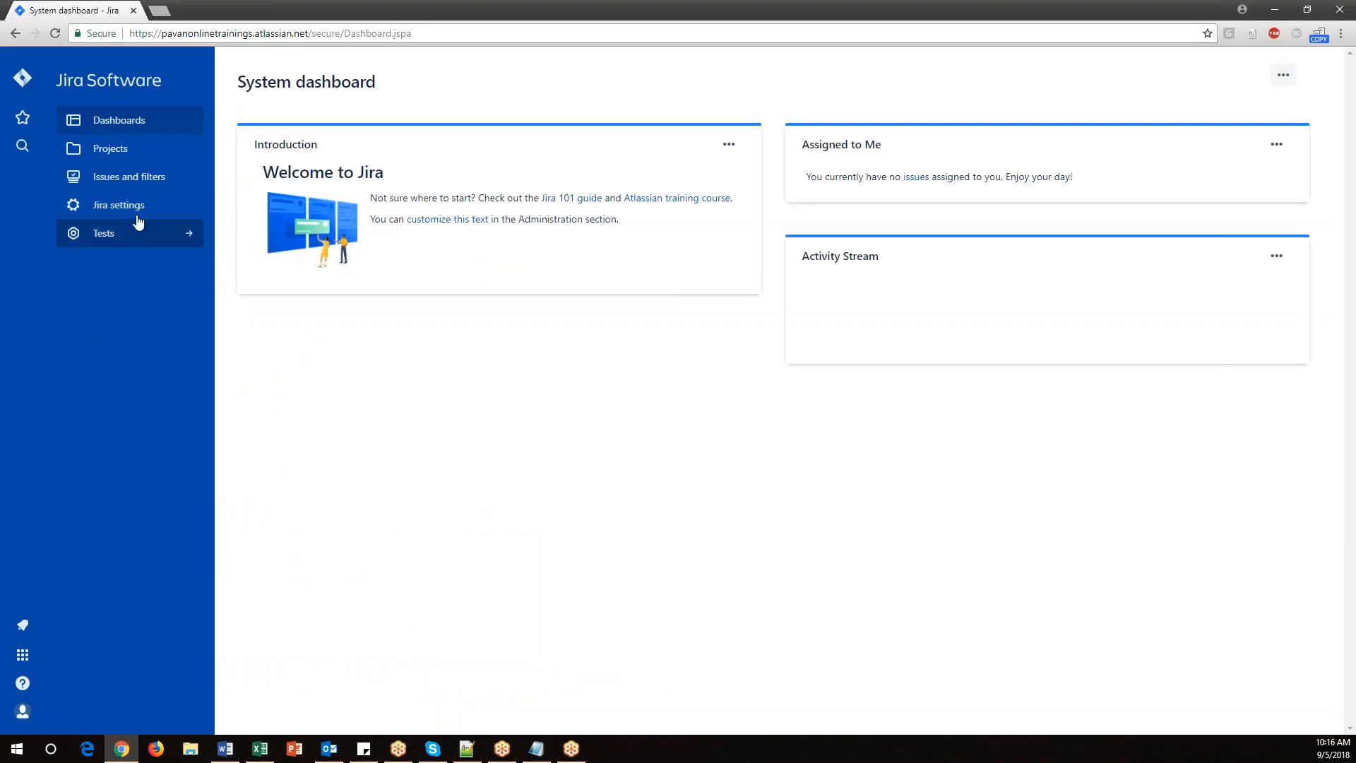
# Start a new Jira project and name it Dealmart, copying the name from the spreadsheet's Project cell.
pyautogui.click(112, 151)
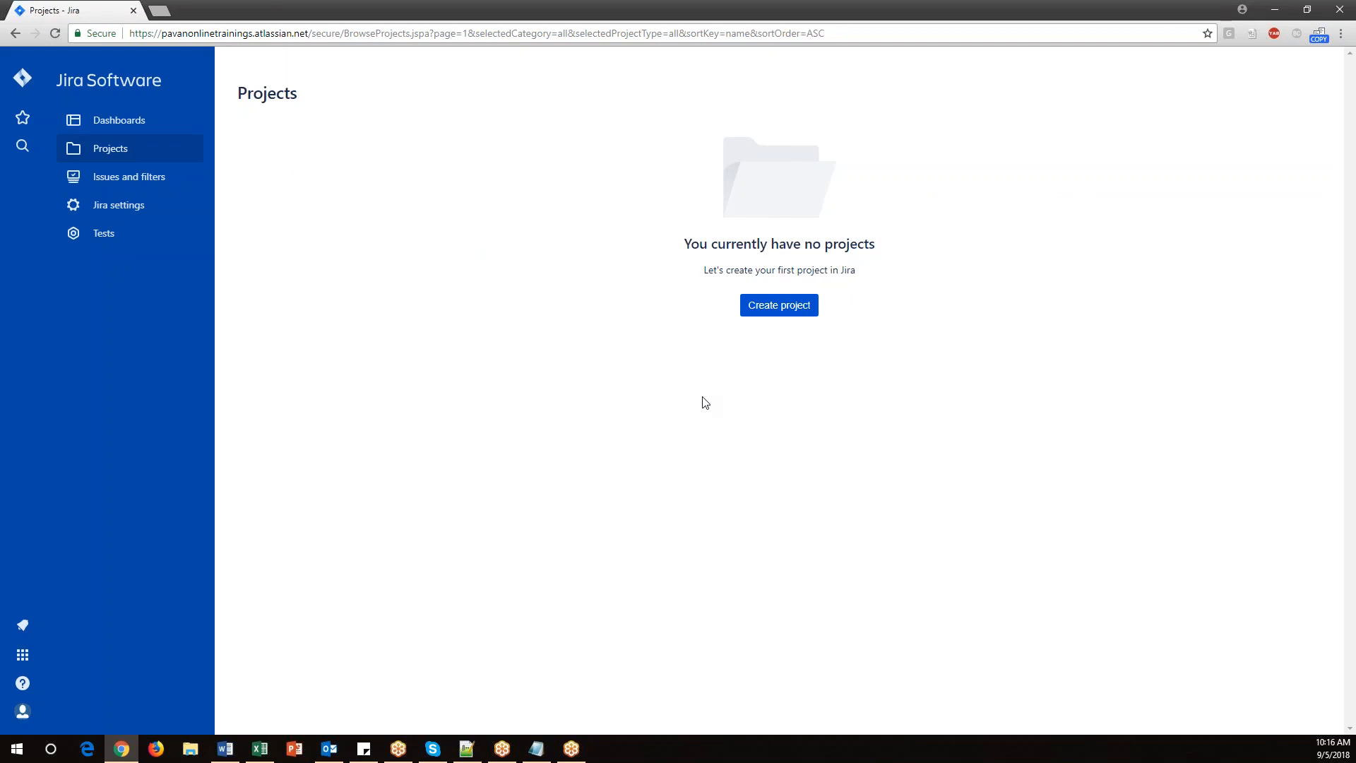
pyautogui.click(800, 305)
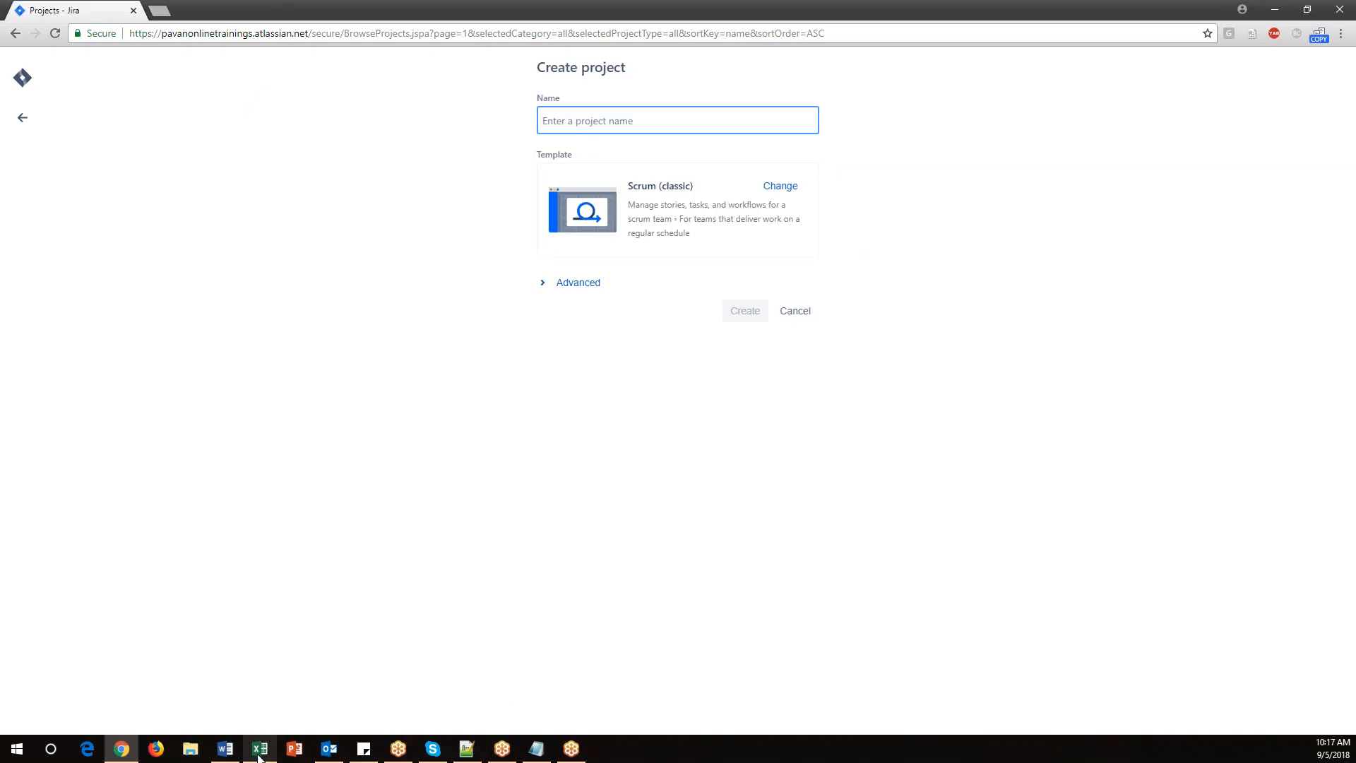
pyautogui.moveTo(259, 757)
pyautogui.click(261, 688)
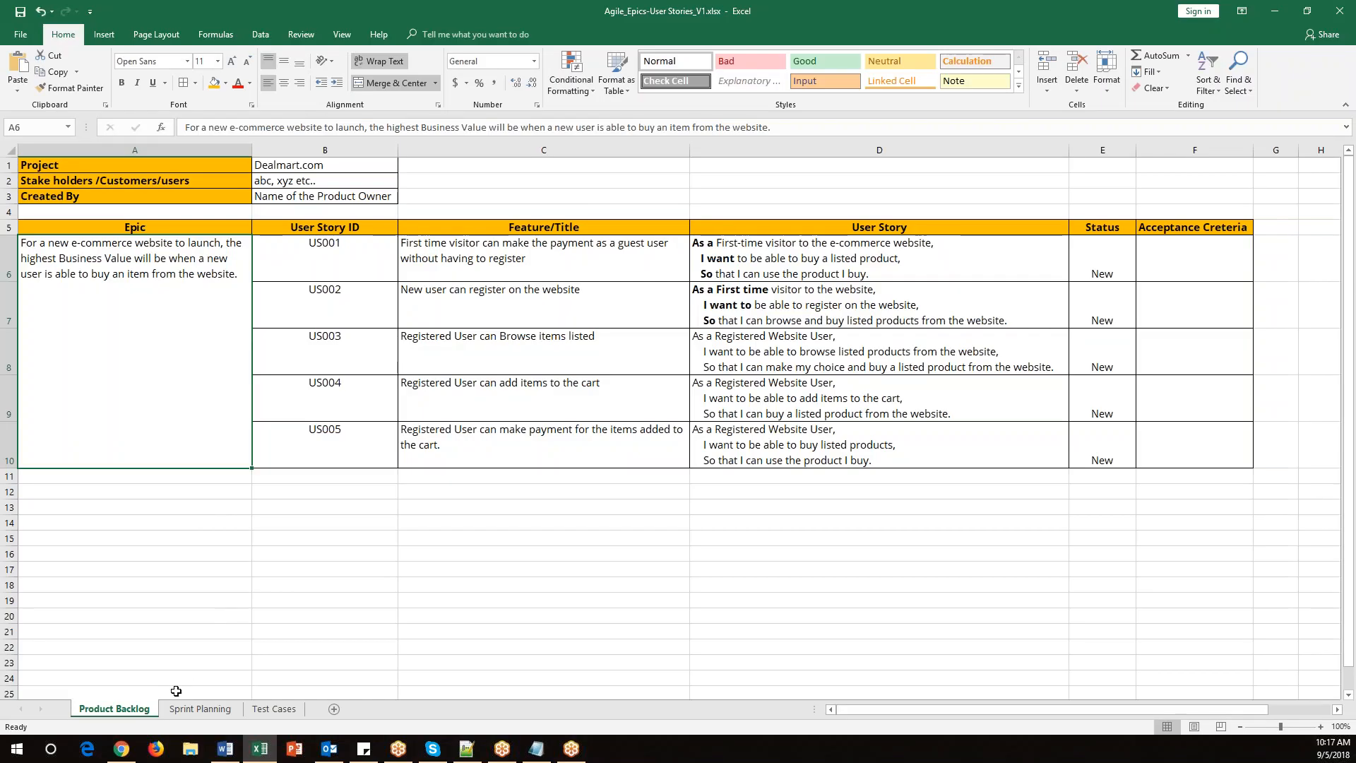
pyautogui.doubleClick(325, 165)
pyautogui.moveTo(324, 165); pyautogui.dragTo(253, 166)
pyautogui.hotkey('ctrl', 'c')
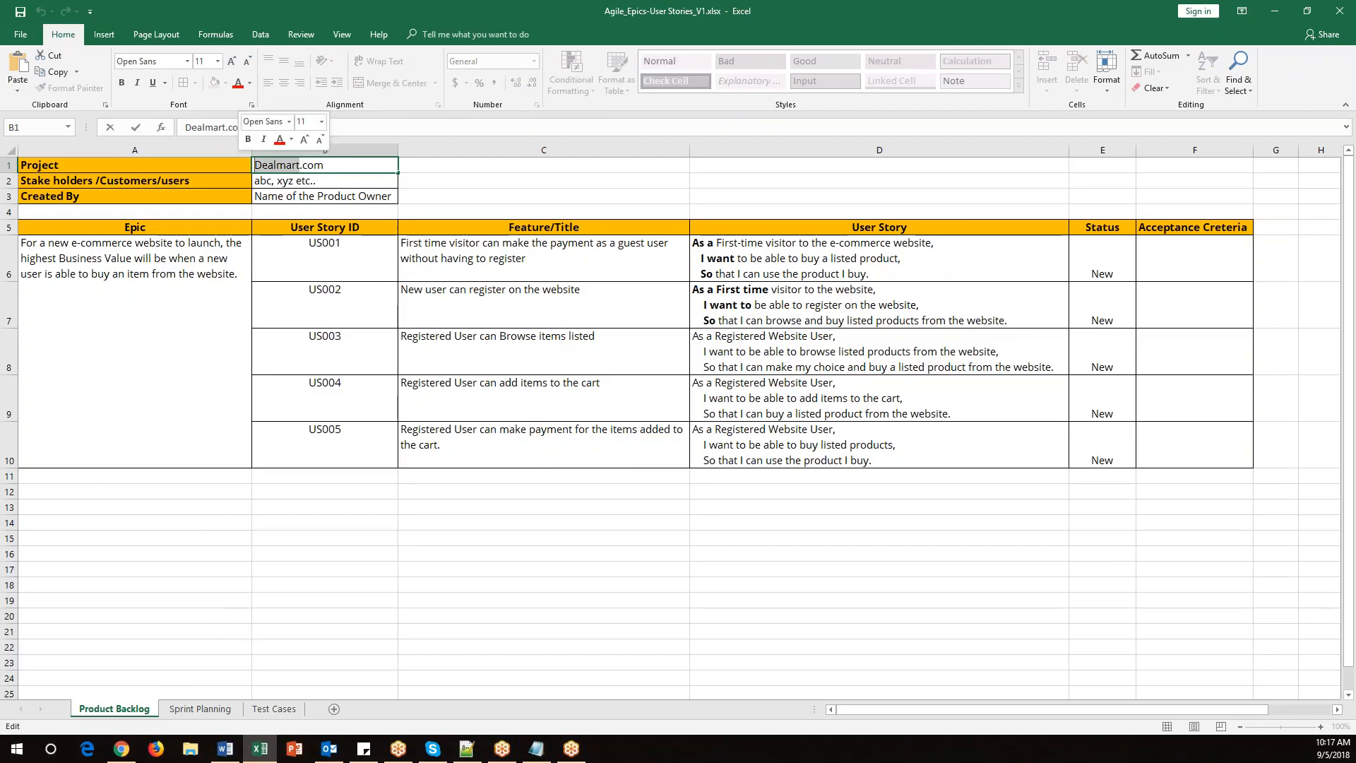
pyautogui.hotkey('alt', 'Tab')
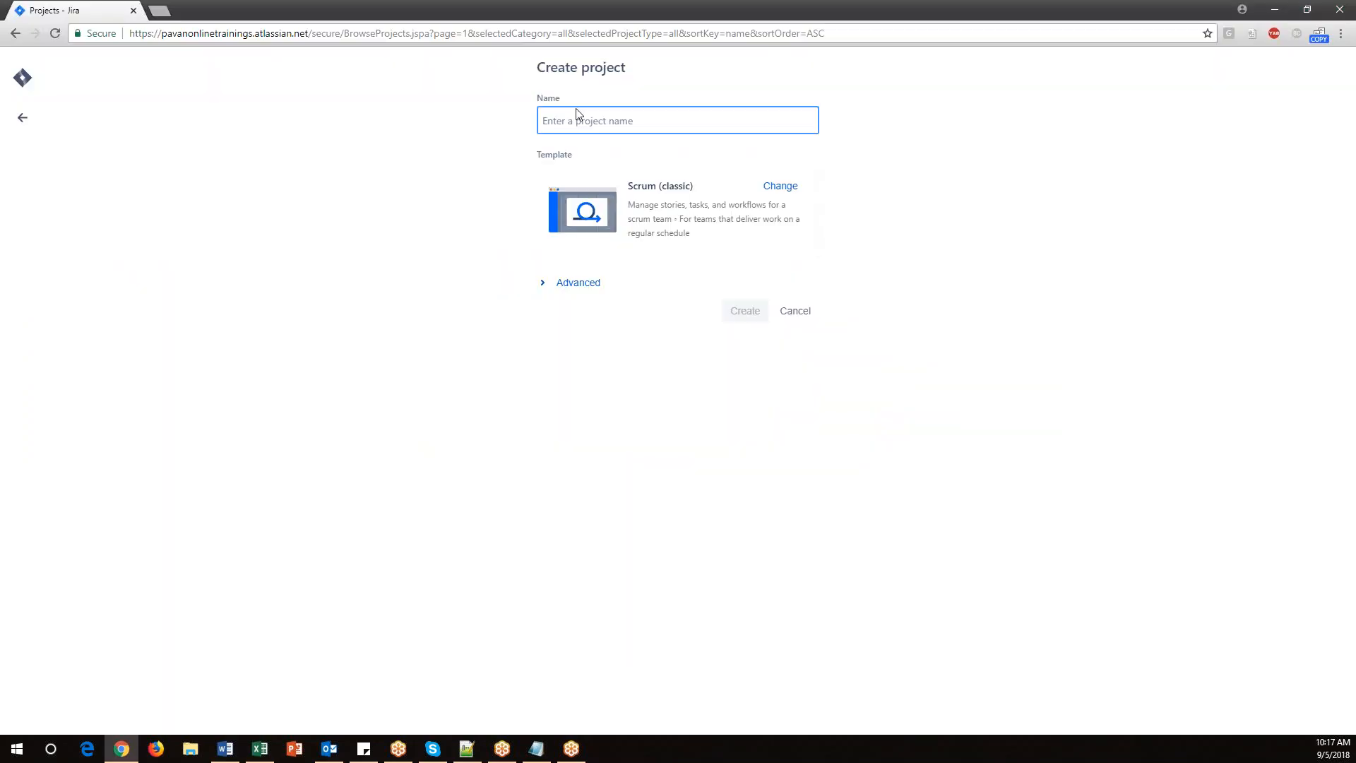
pyautogui.hotkey('ctrl', 'v')
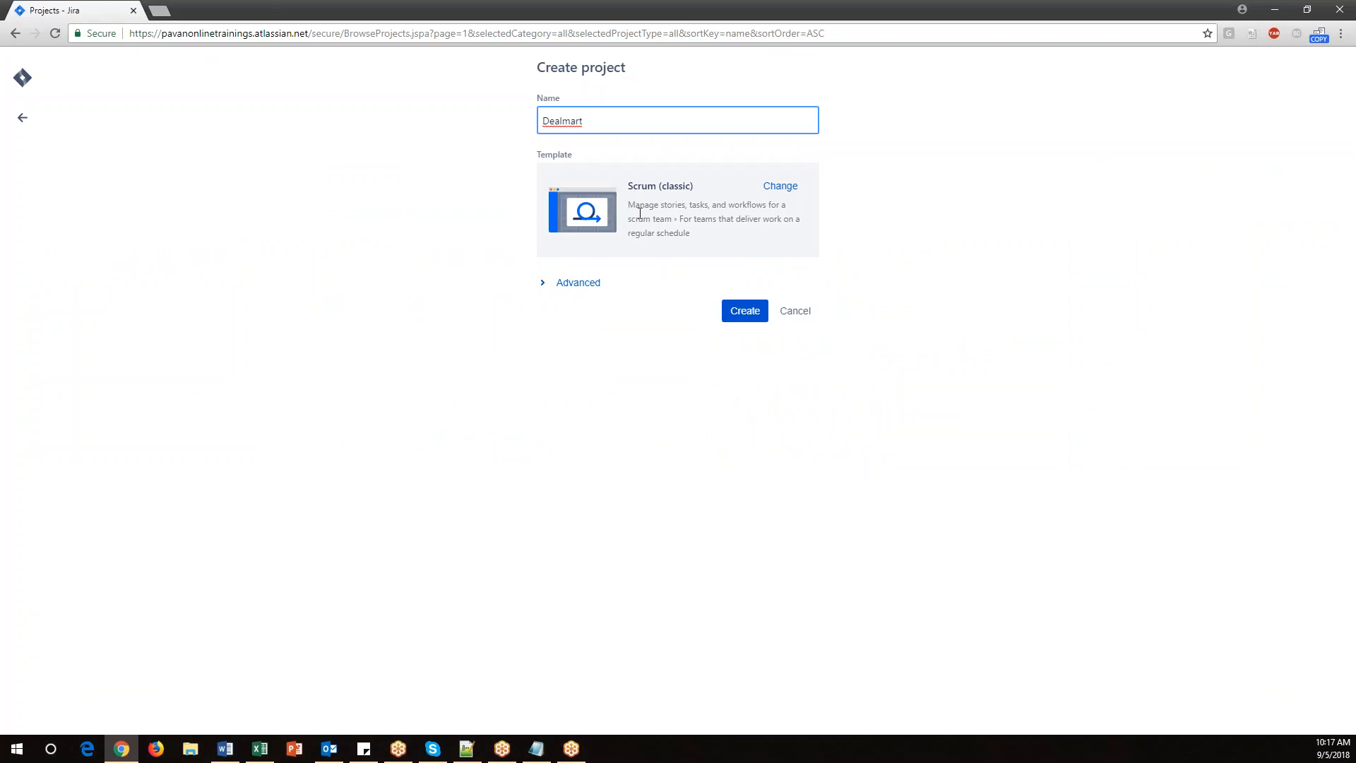
# Review the Advanced options and browse the available project templates, keeping Scrum (classic).
pyautogui.click(550, 287)
pyautogui.click(576, 284)
pyautogui.click(577, 284)
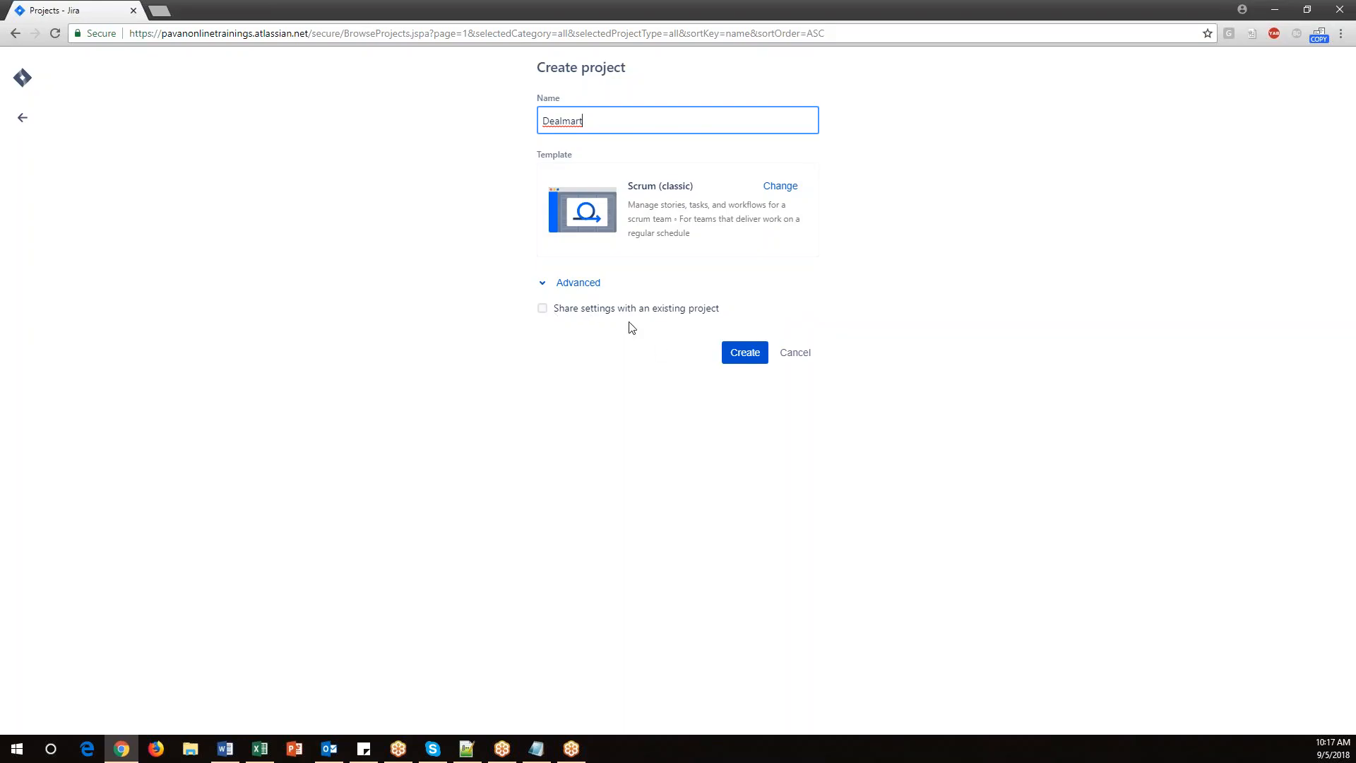
pyautogui.click(774, 193)
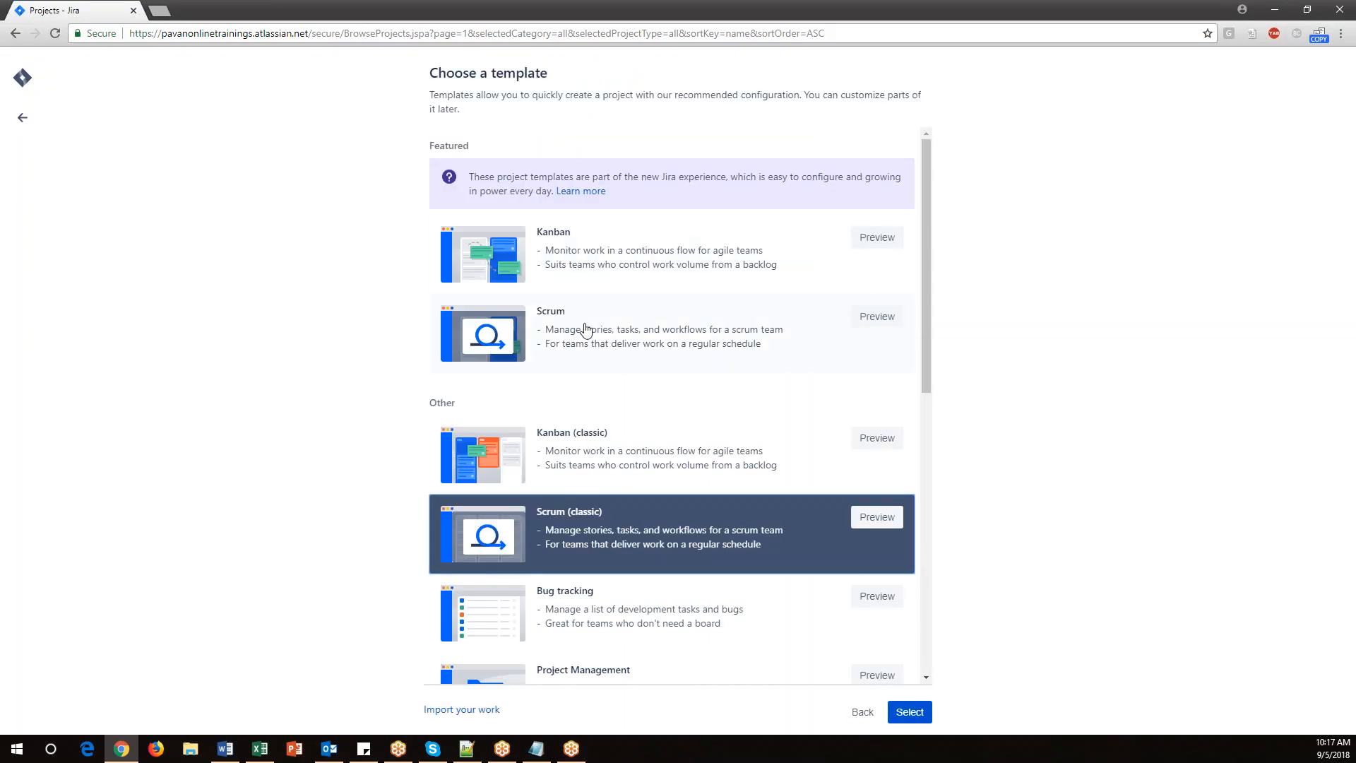
pyautogui.scroll(-6, 651, 499)
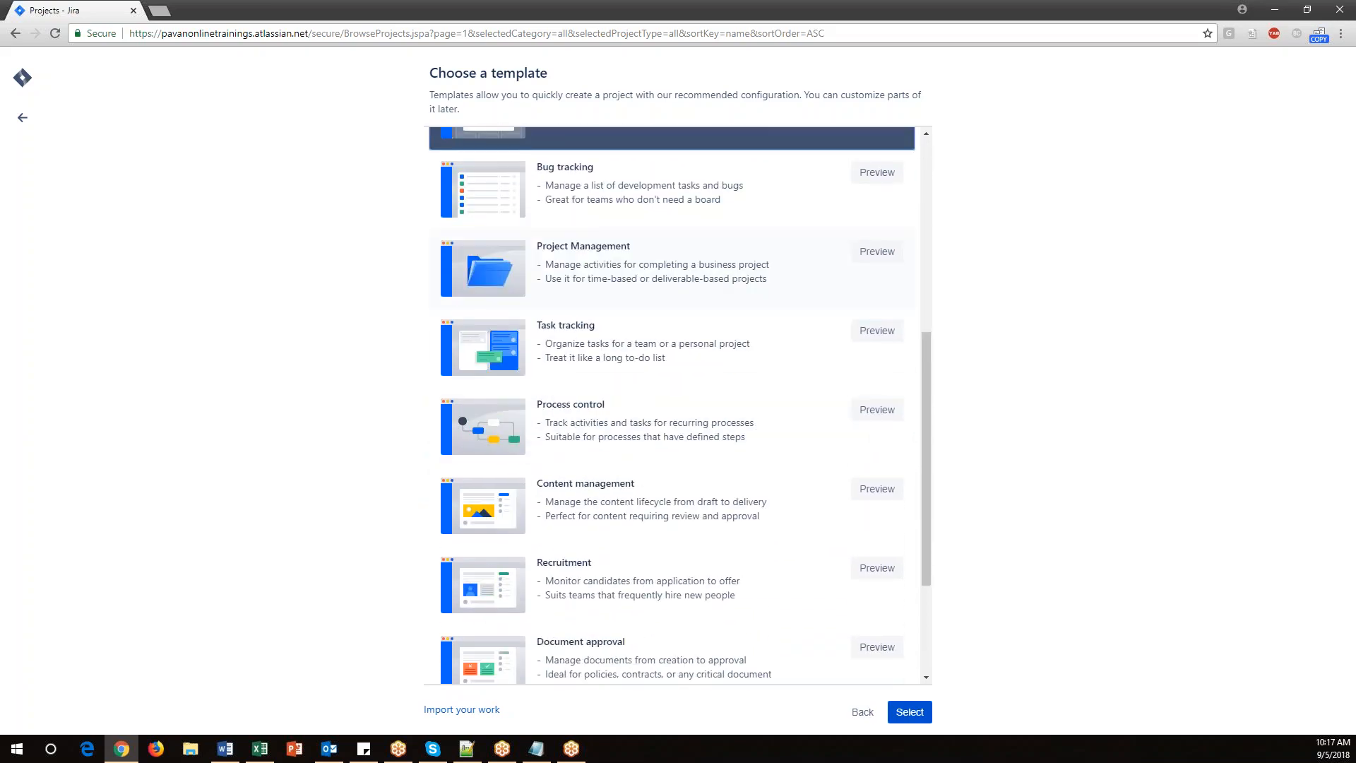
pyautogui.scroll(-3, 672, 406)
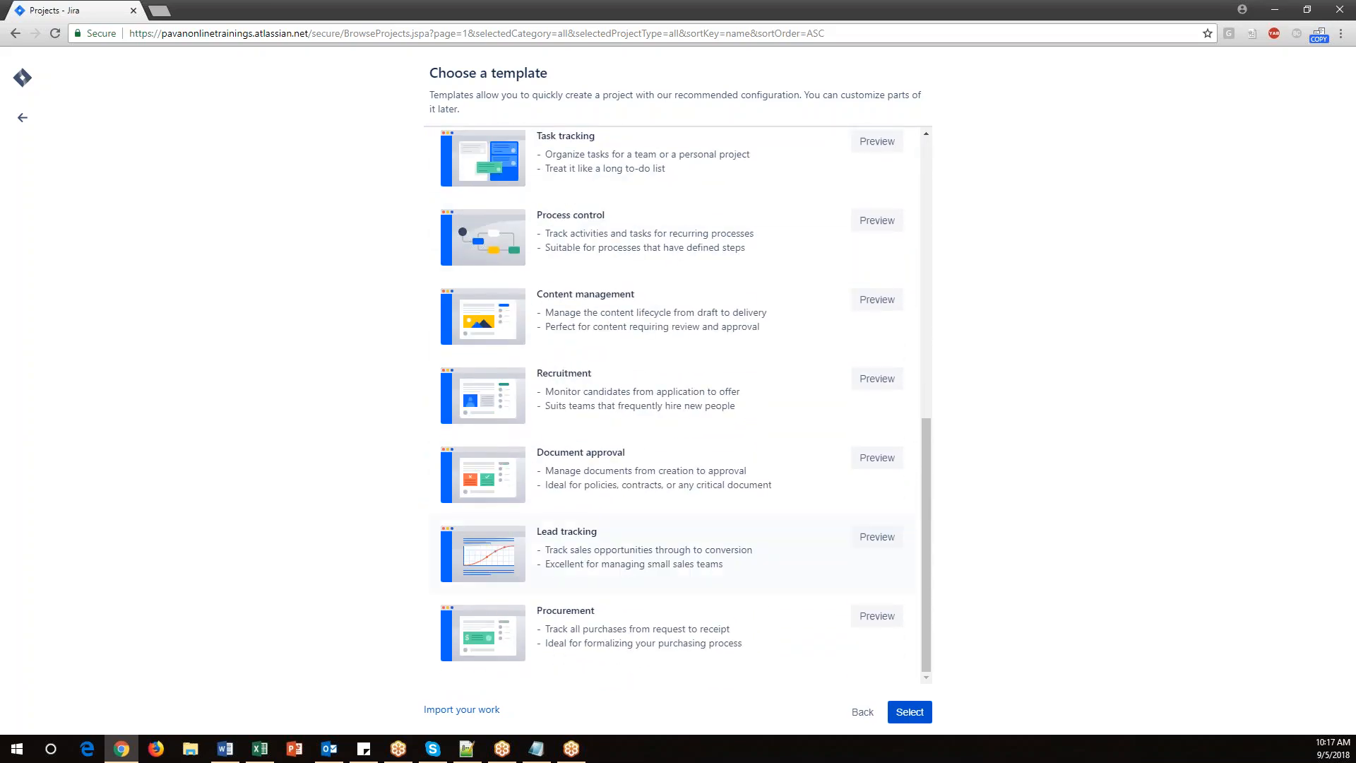
pyautogui.scroll(7, 660, 526)
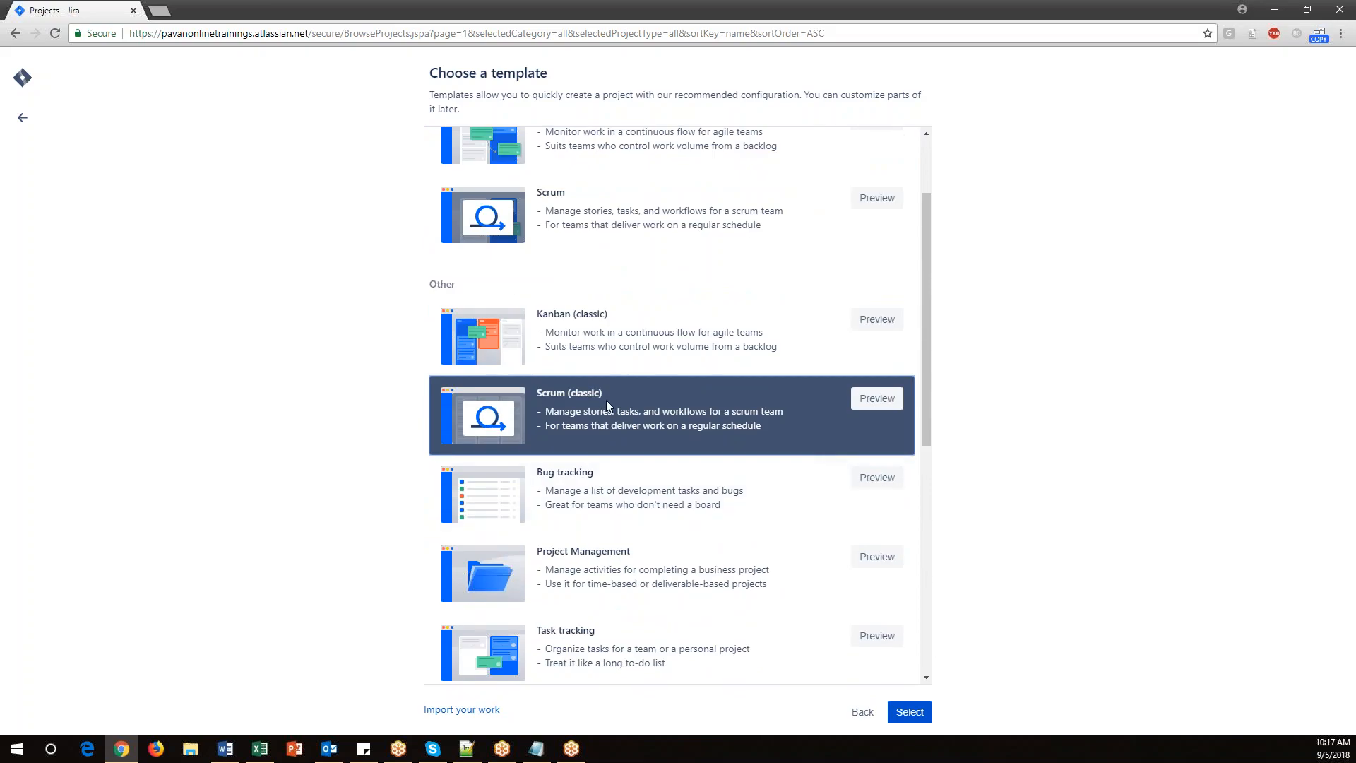
pyautogui.click(907, 712)
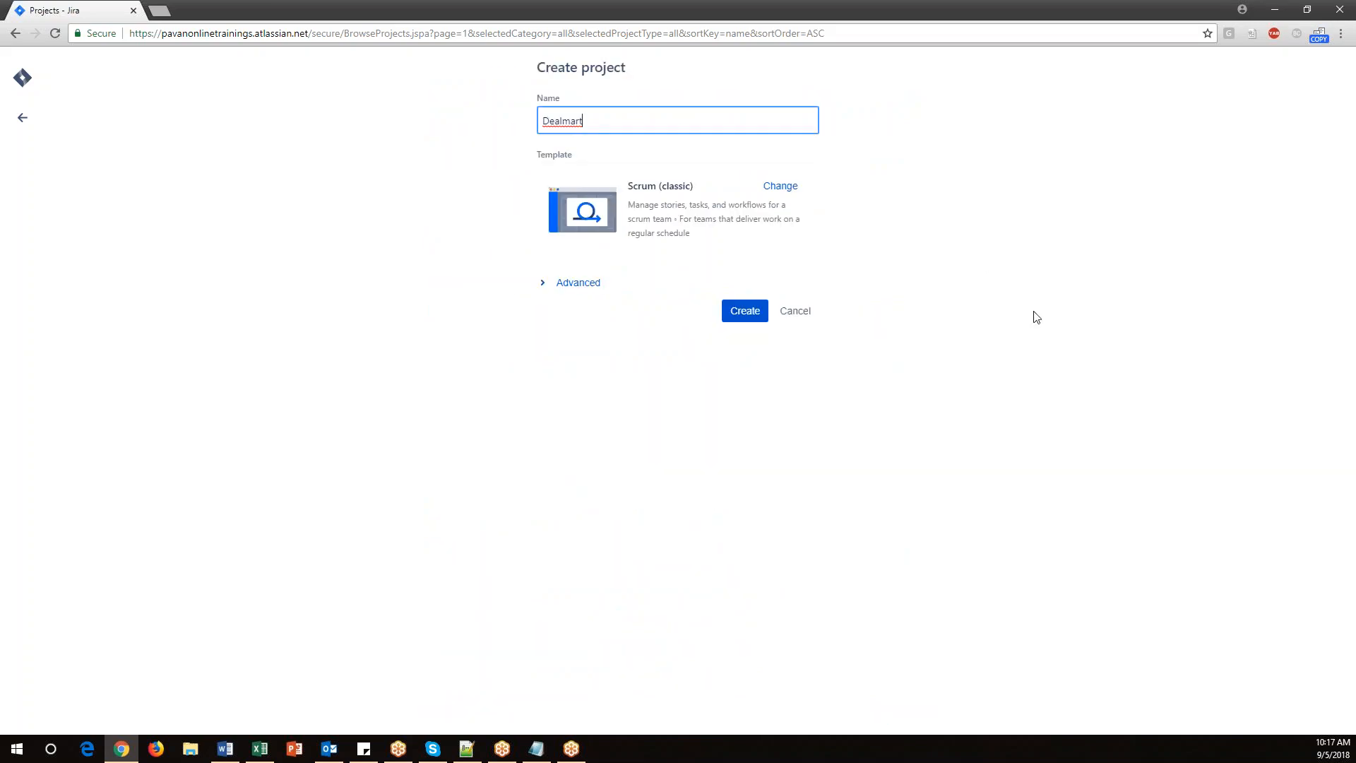
# Create the Dealmart project with the Scrum (classic) template.
pyautogui.moveTo(596, 120); pyautogui.dragTo(534, 123)
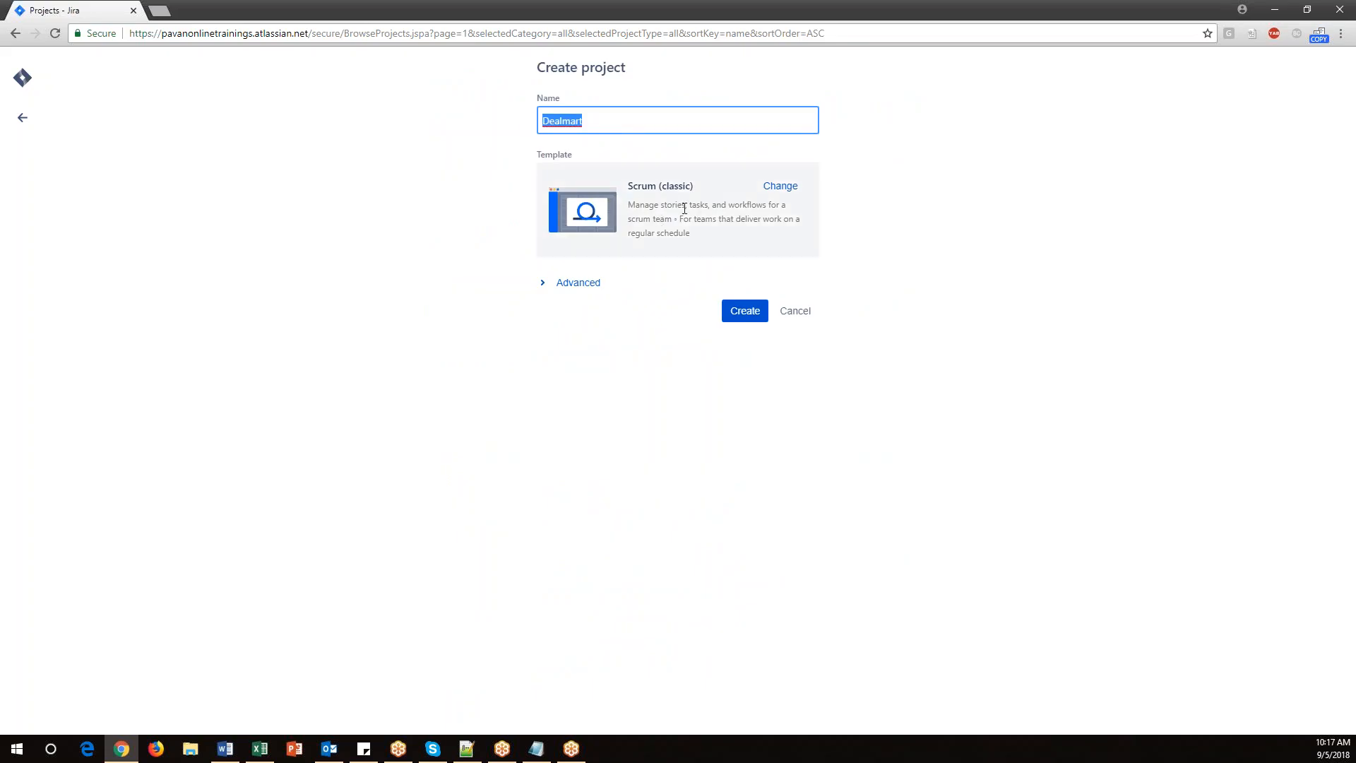
pyautogui.click(536, 749)
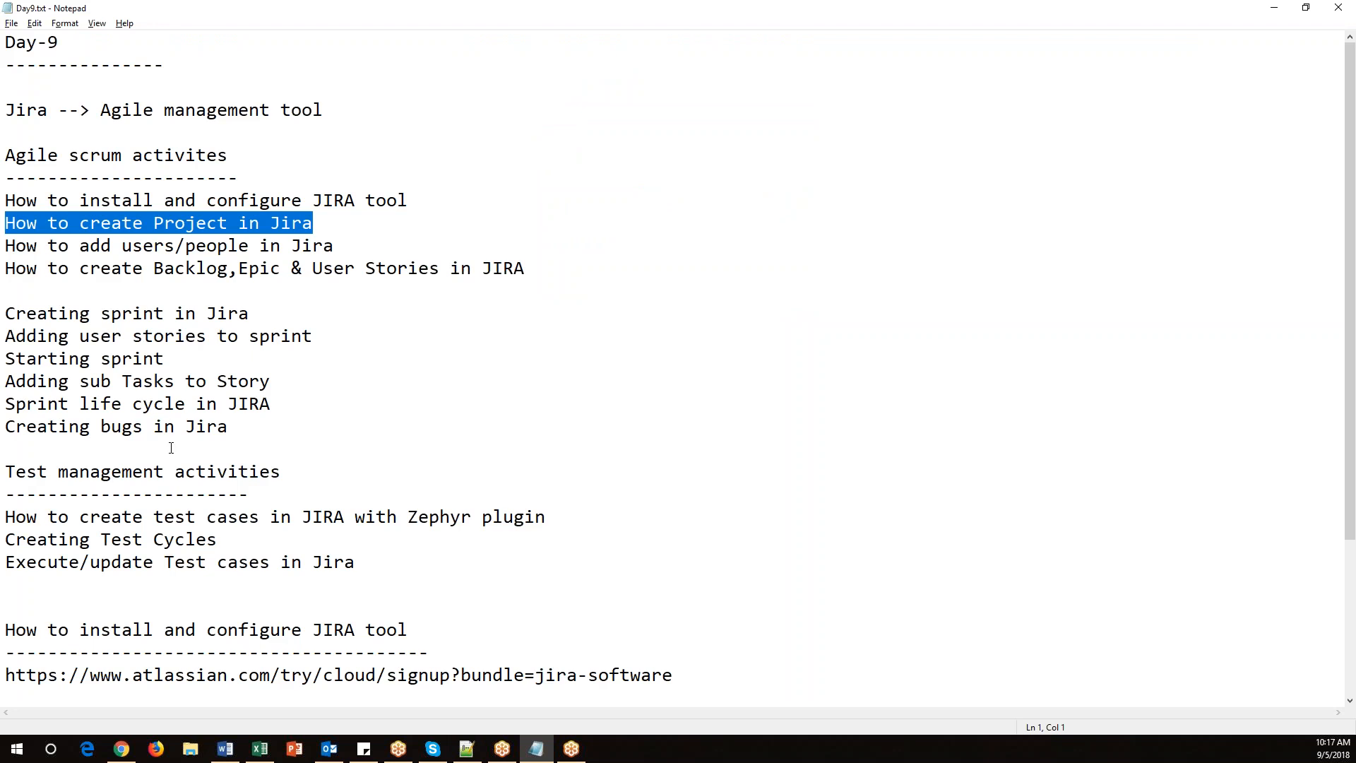
pyautogui.click(1274, 8)
pyautogui.click(745, 312)
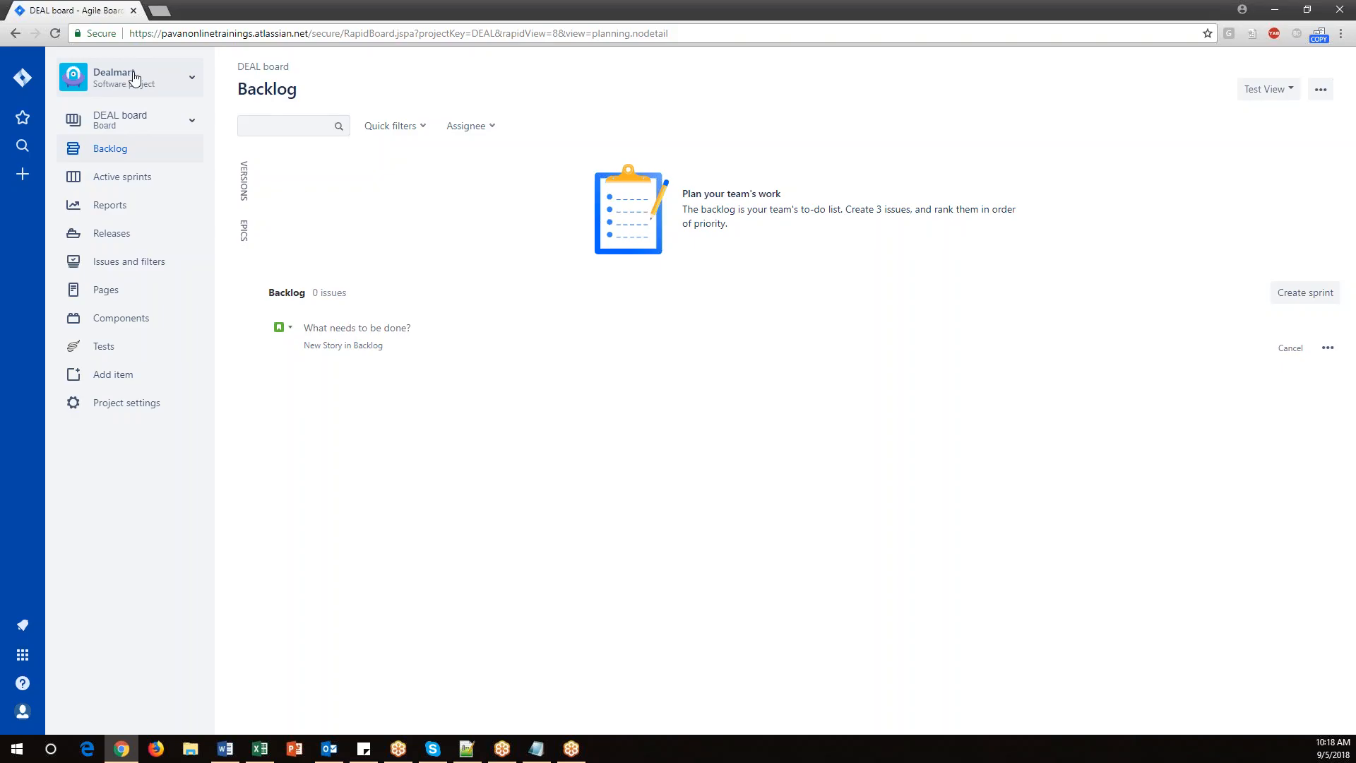
# Open the Dealmart project's settings from the projects list.
pyautogui.click(24, 79)
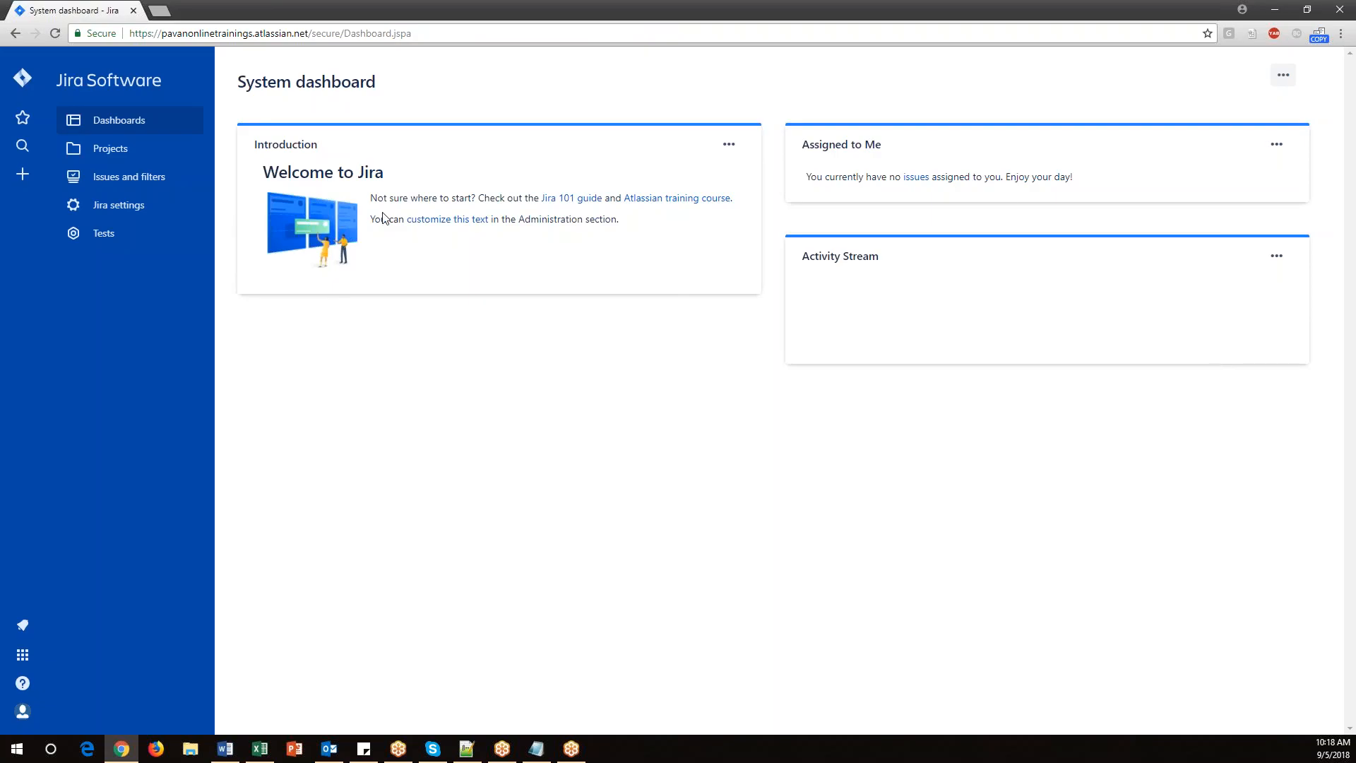
pyautogui.click(120, 156)
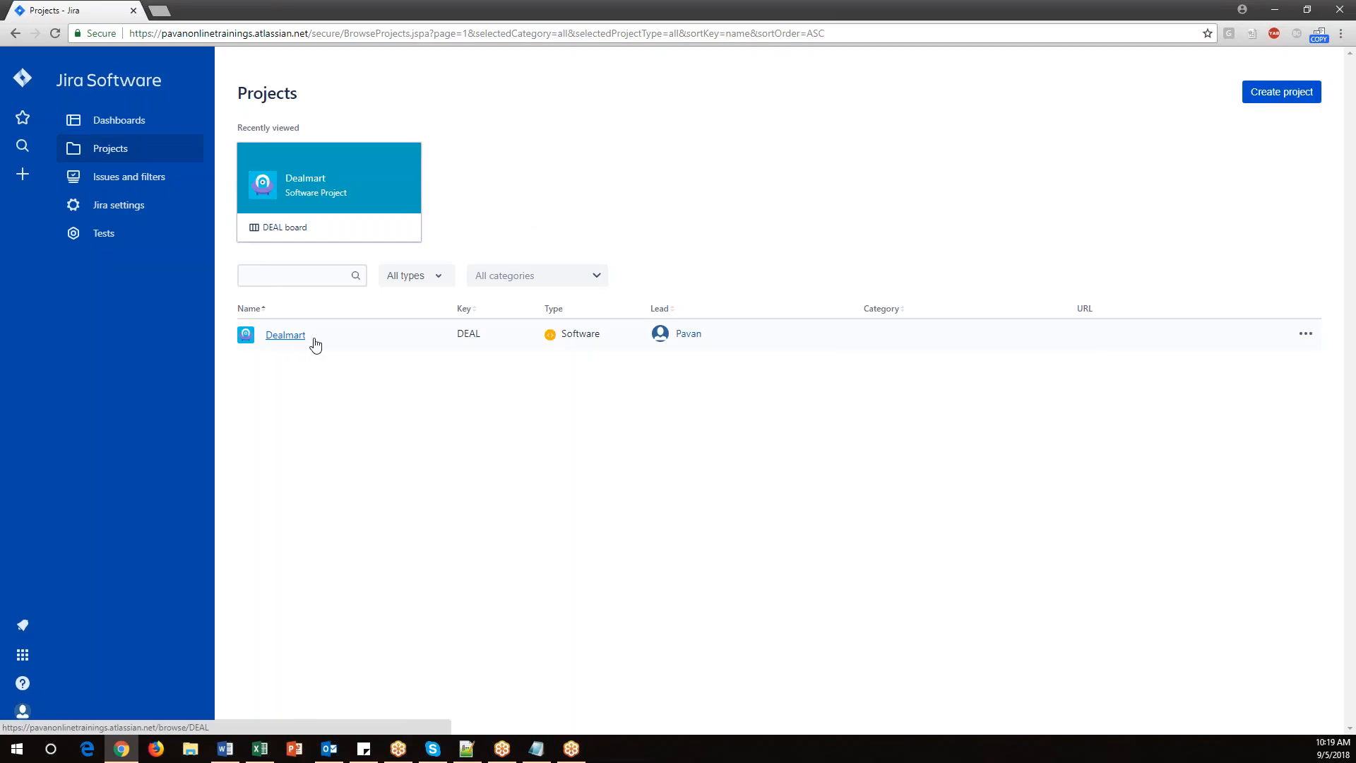
pyautogui.click(1306, 336)
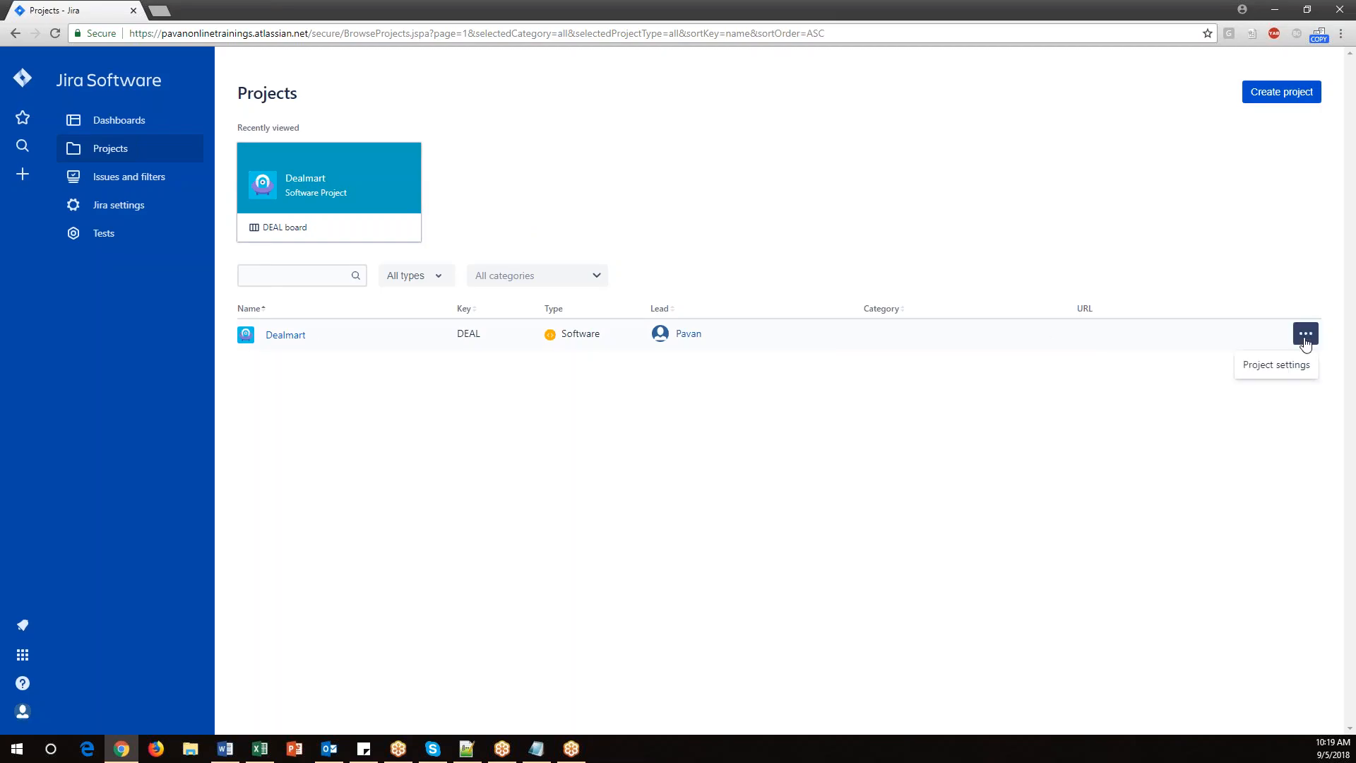
pyautogui.click(1259, 368)
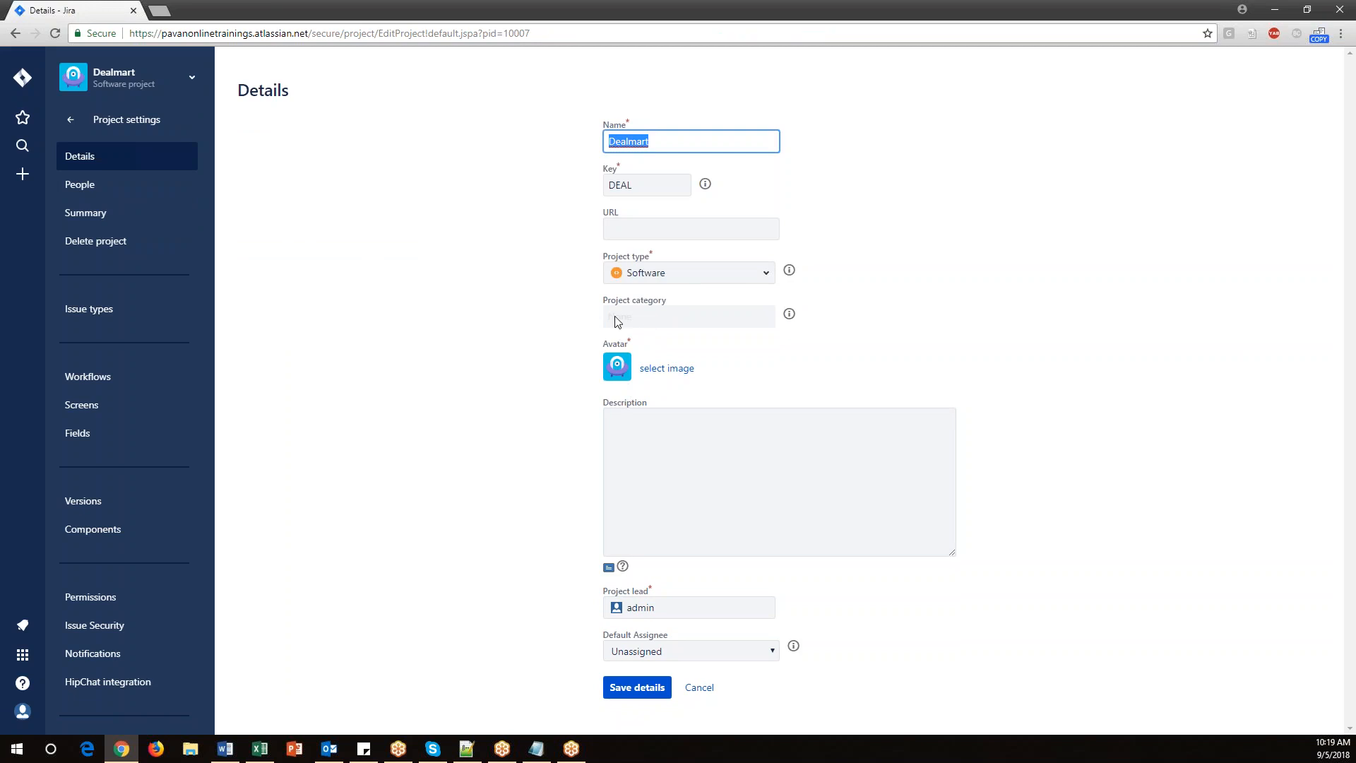
# Examine the project's name, key and project lead fields, then return to the project board.
pyautogui.click(685, 606)
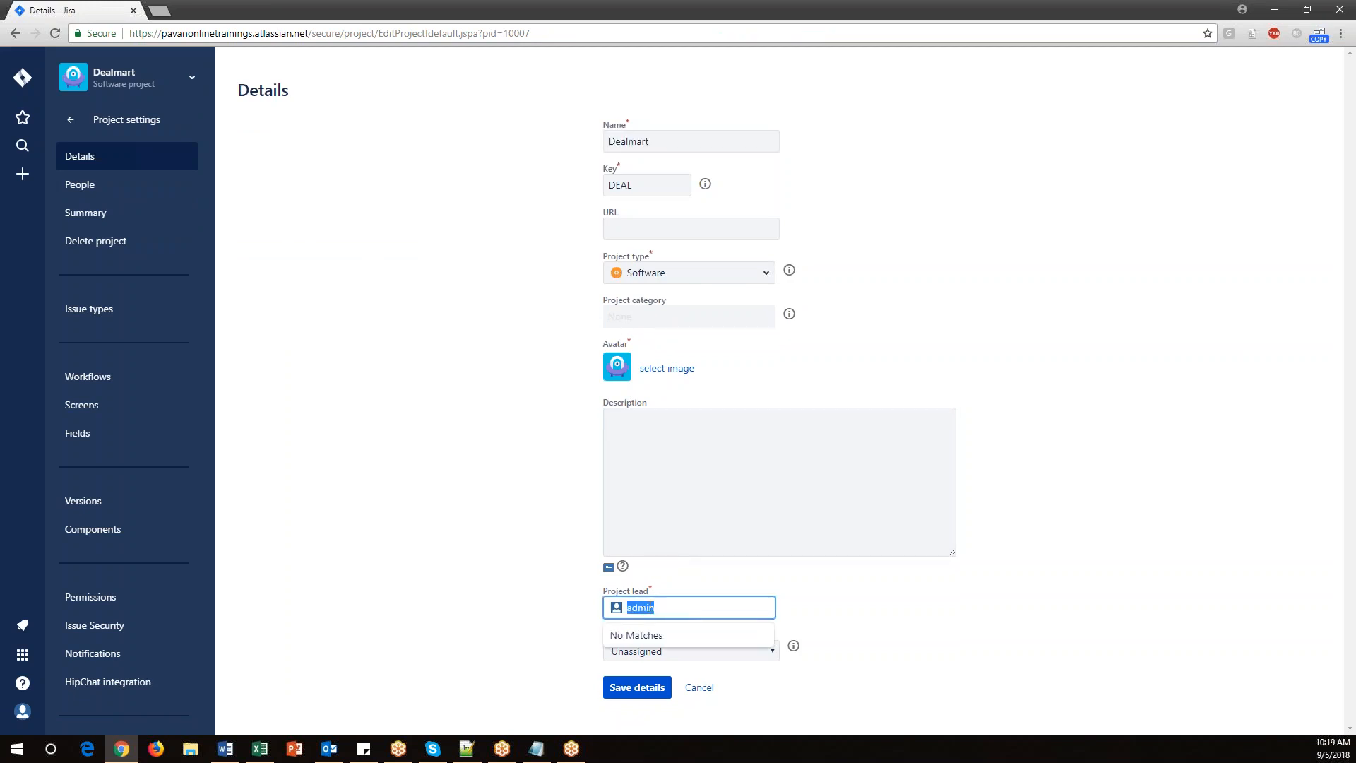
pyautogui.click(965, 606)
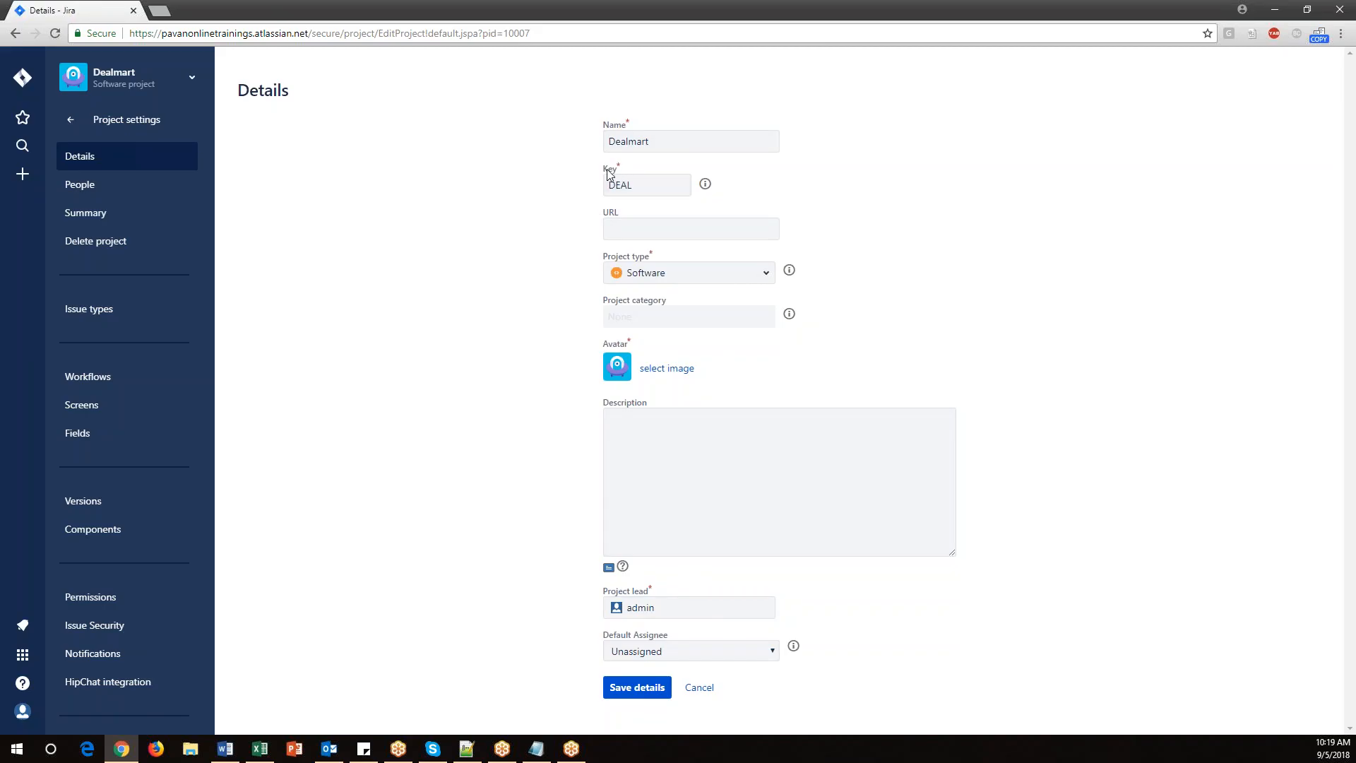
pyautogui.click(640, 185)
pyautogui.moveTo(640, 186); pyautogui.dragTo(608, 185)
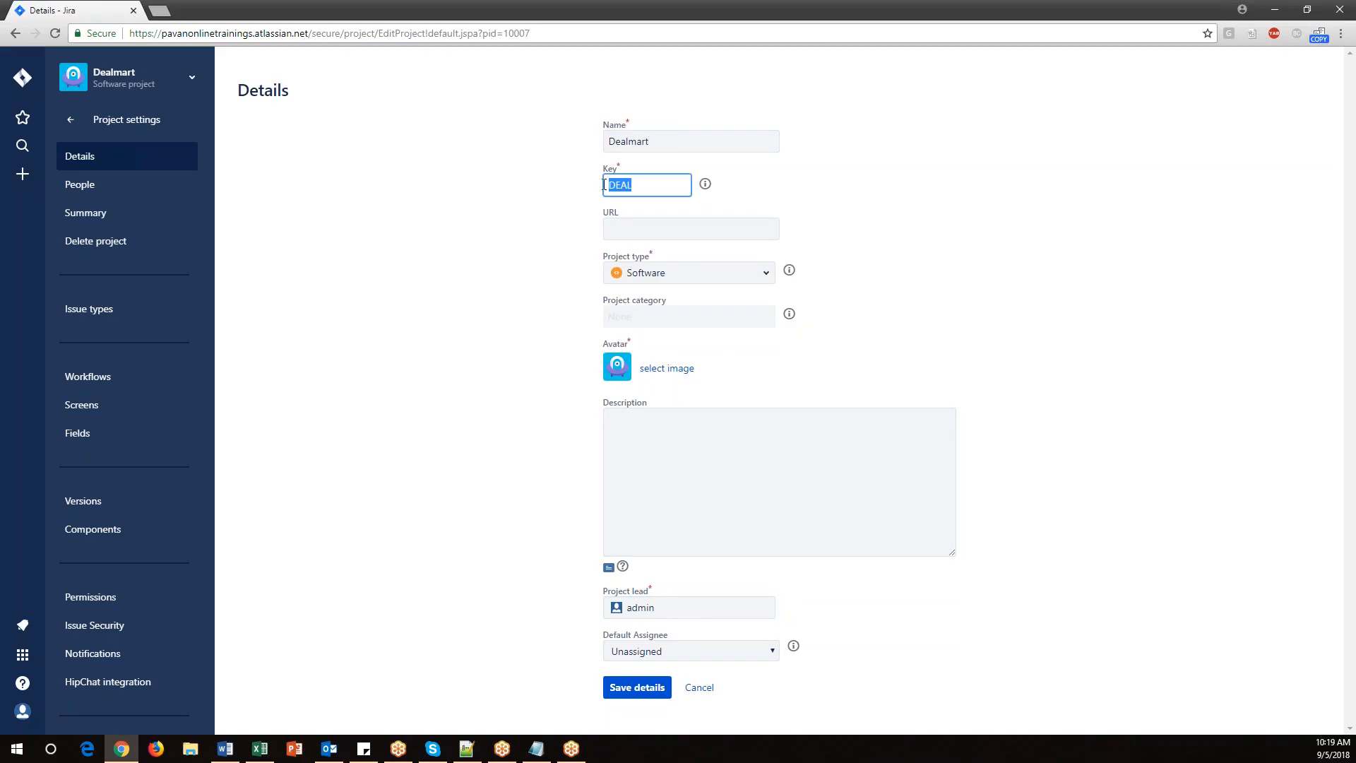
pyautogui.moveTo(628, 141); pyautogui.dragTo(607, 142)
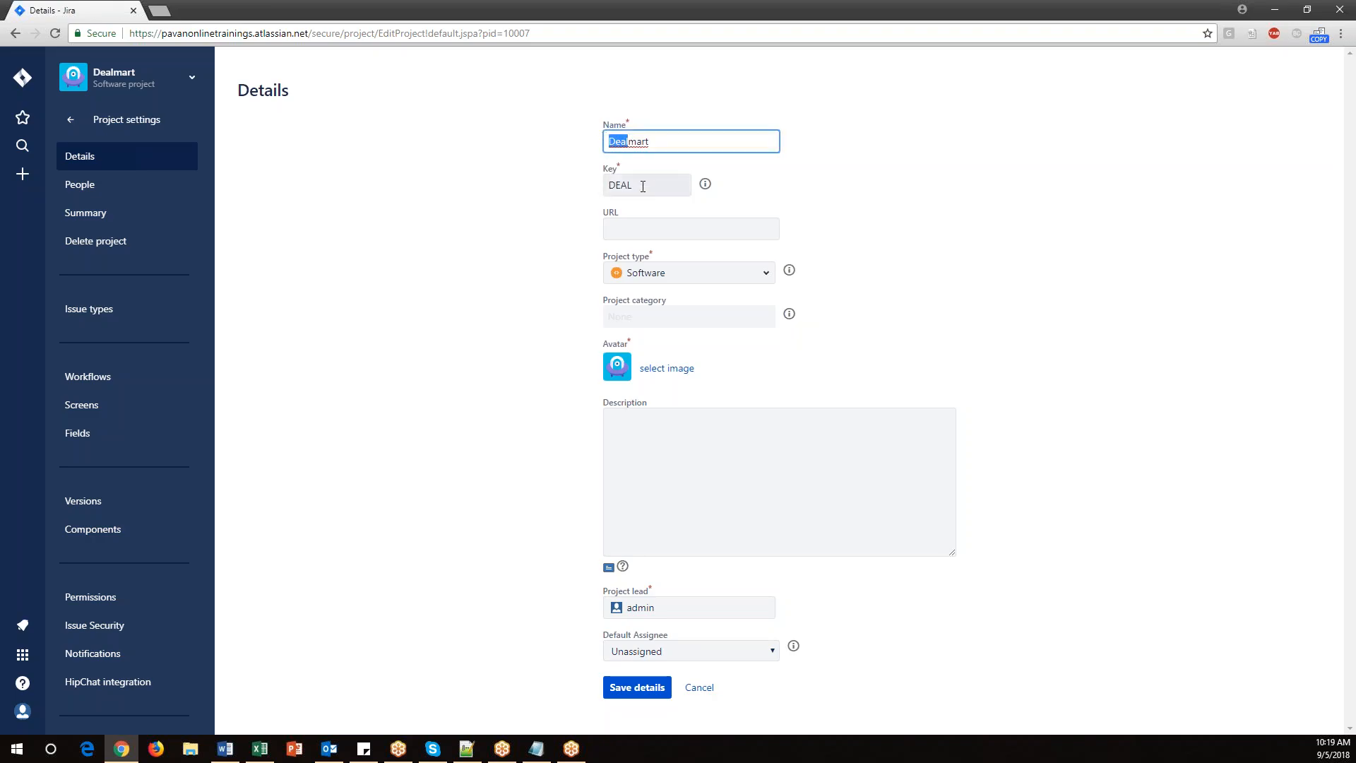
pyautogui.moveTo(643, 187); pyautogui.dragTo(607, 186)
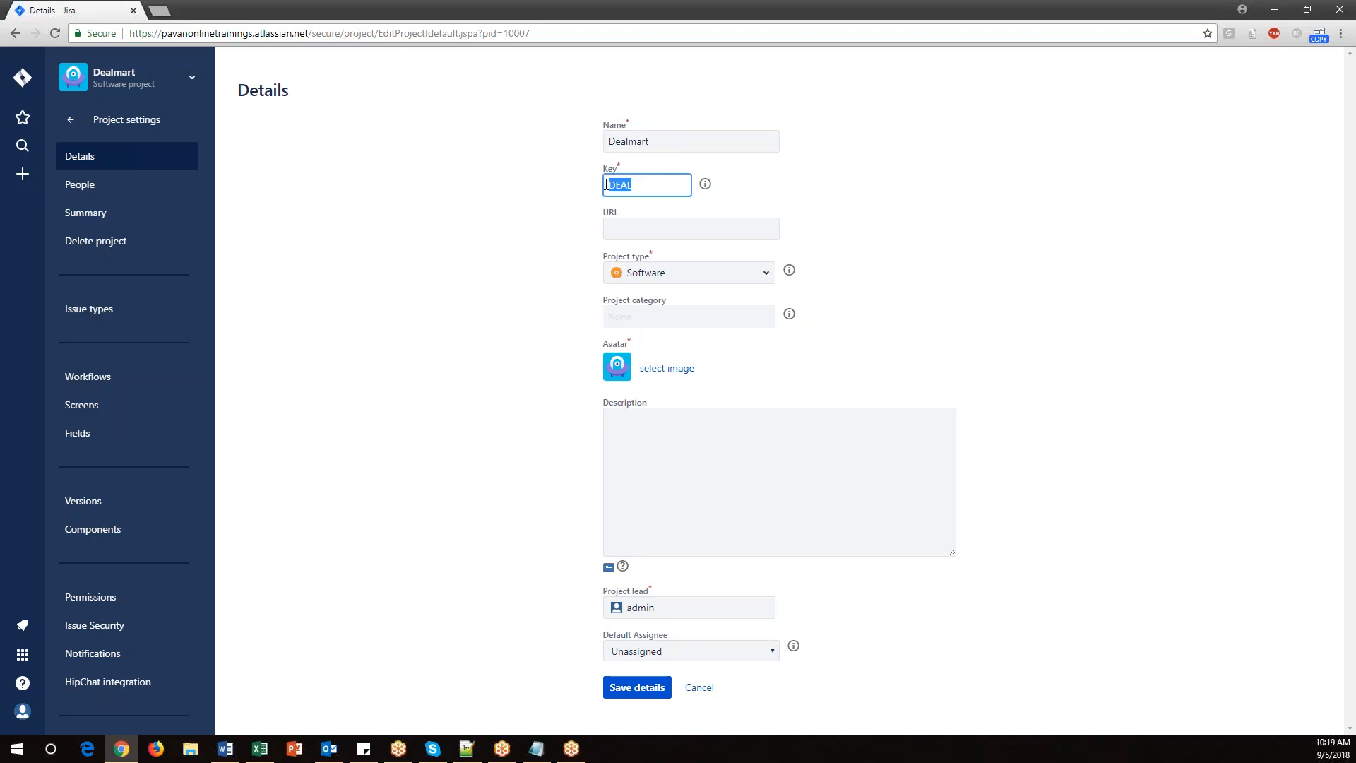
pyautogui.click(648, 187)
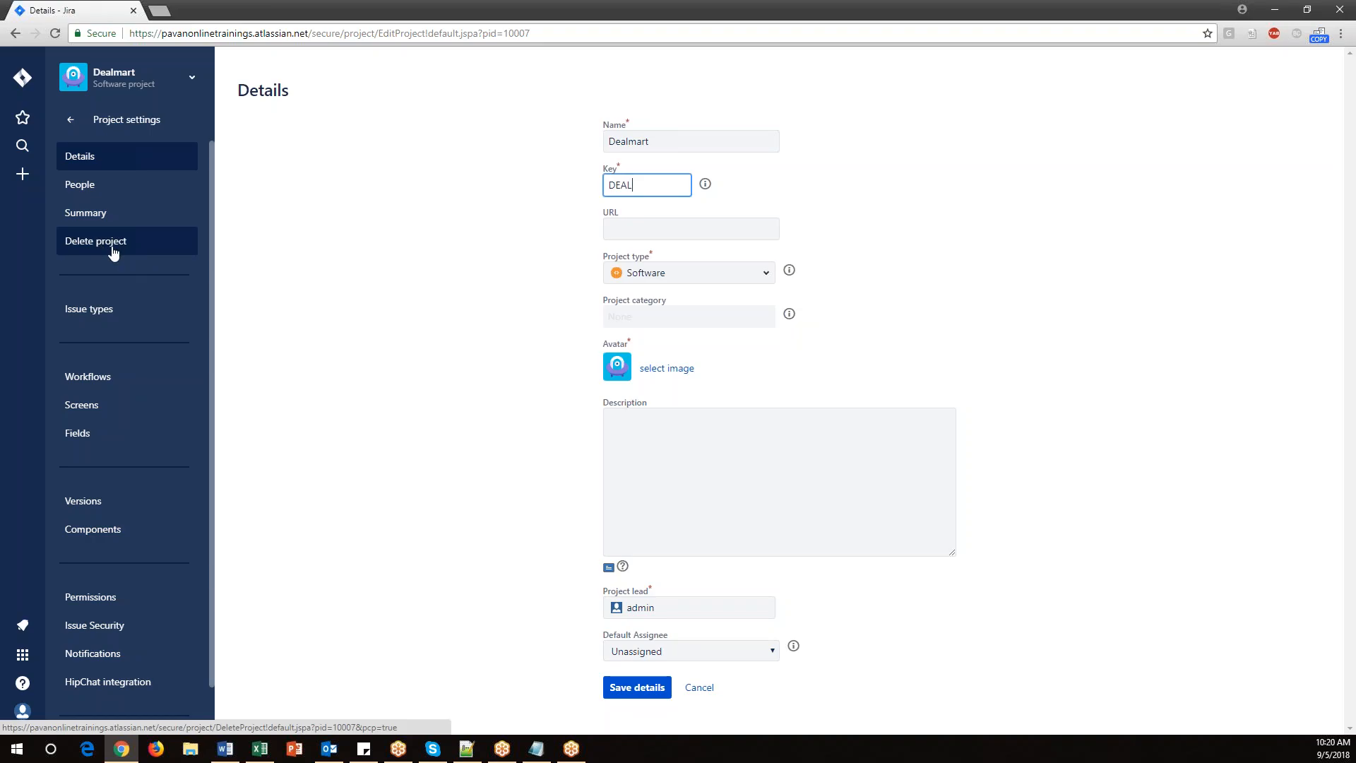
pyautogui.click(70, 122)
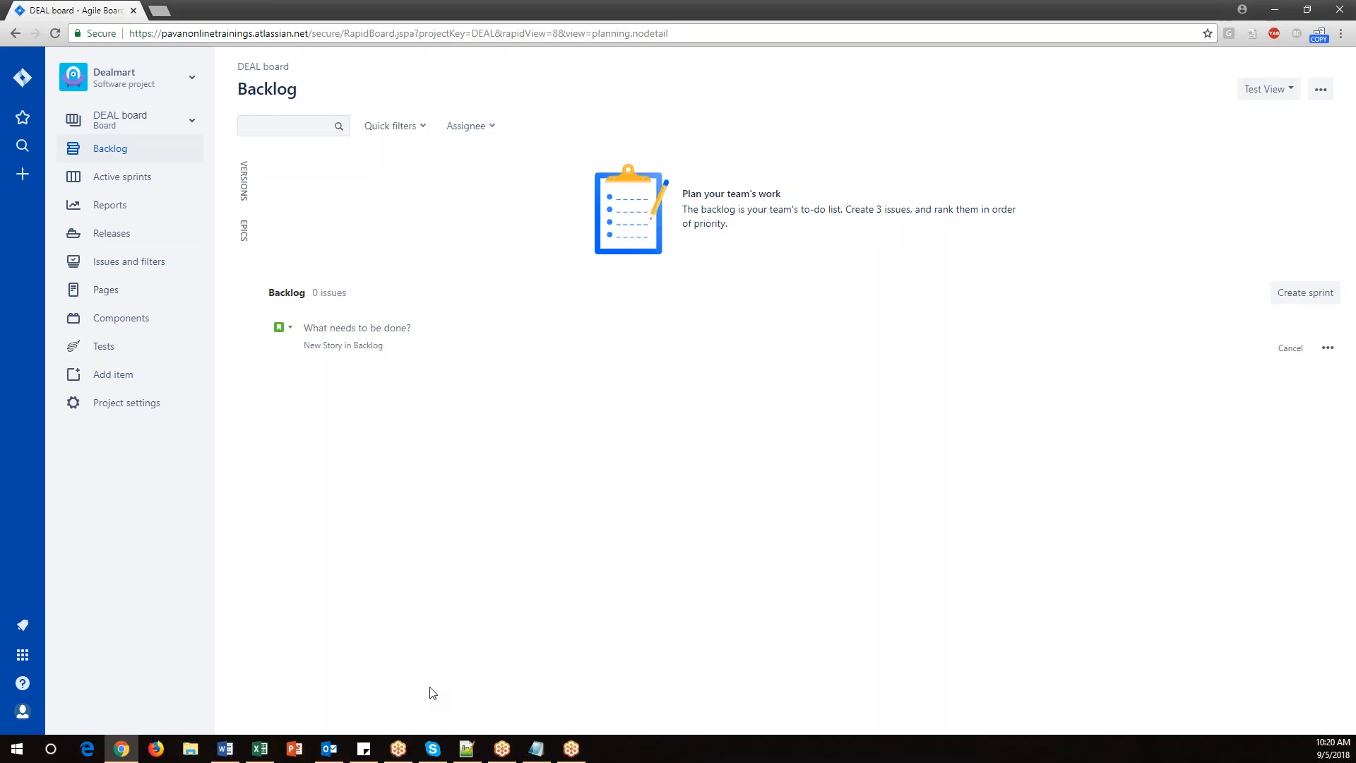
# Reselect the 'How to create Project in Jira' topic in the notes and minimise them.
pyautogui.click(542, 749)
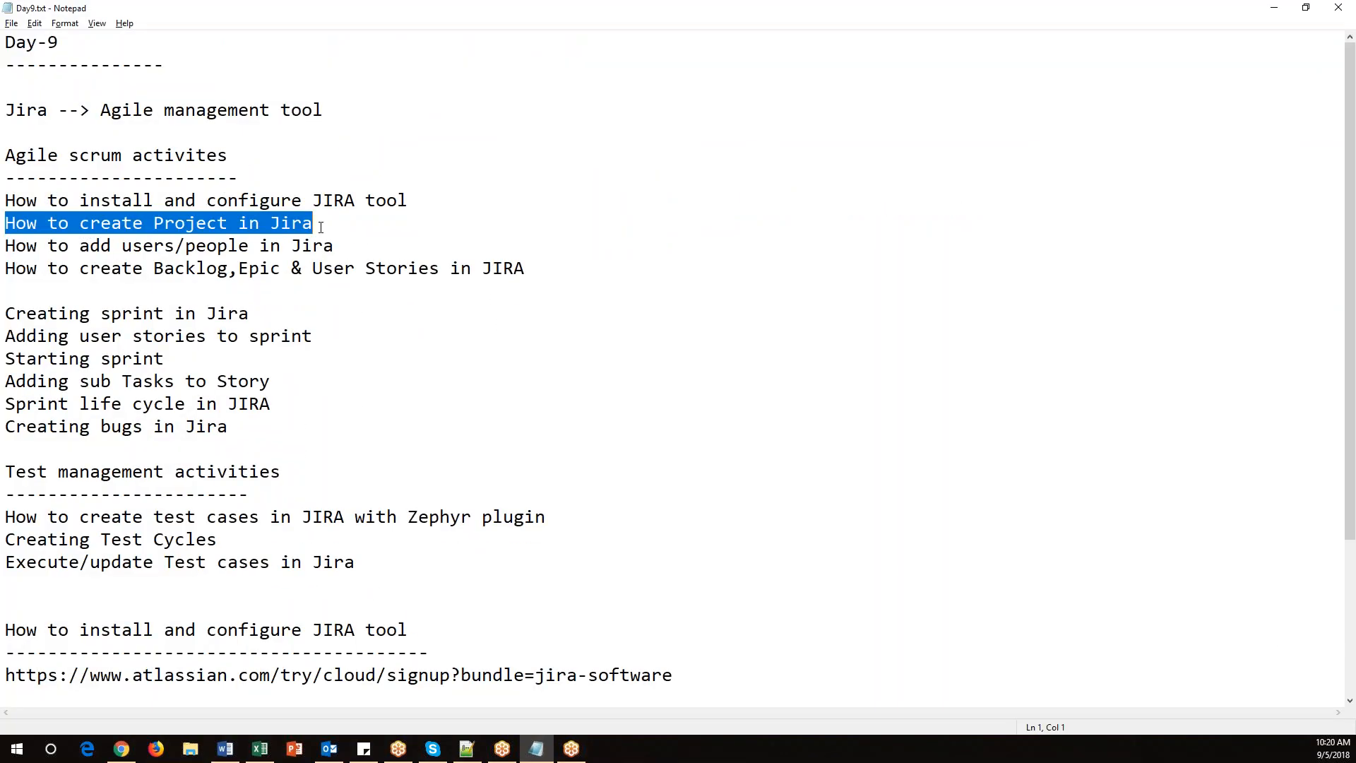
pyautogui.moveTo(333, 223); pyautogui.dragTo(5, 224)
pyautogui.click(1275, 7)
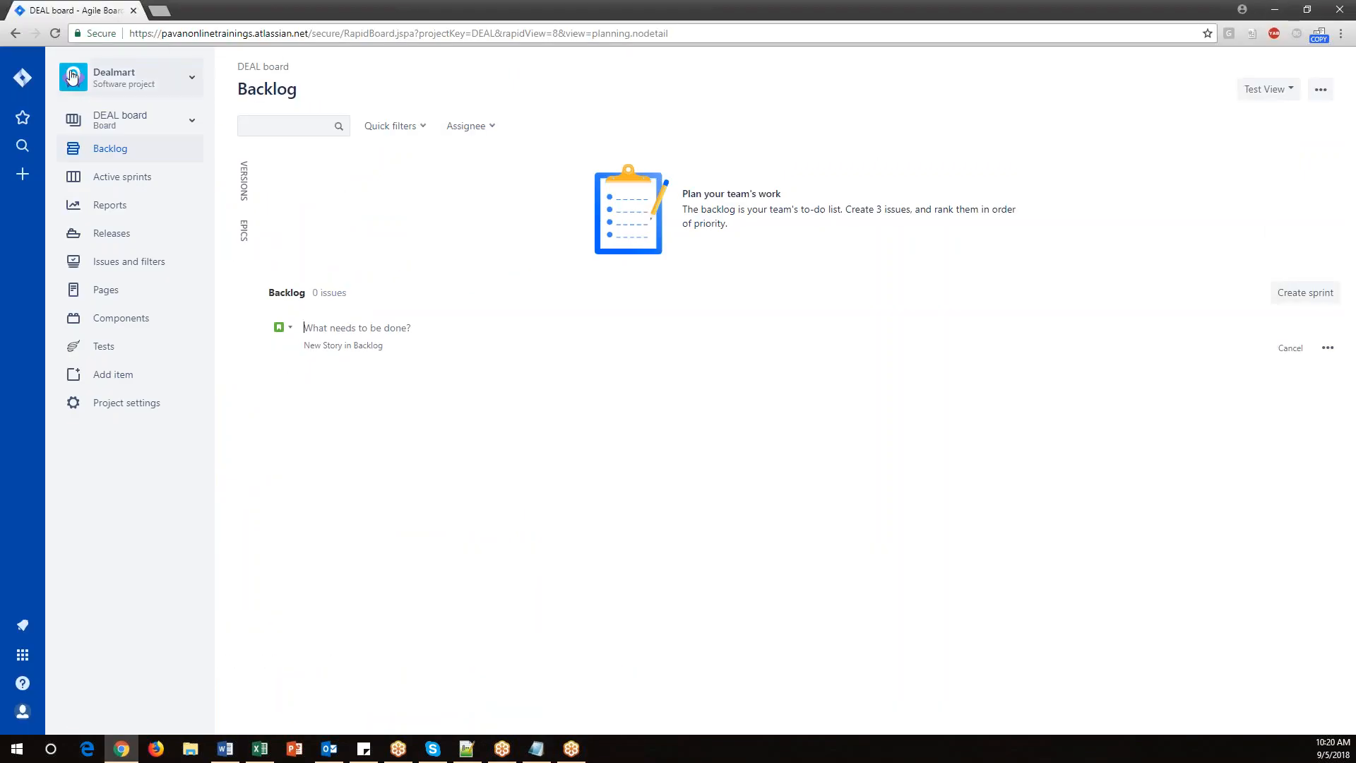
# Return to the projects list via the dashboard, opening and cancelling a new project form.
pyautogui.click(23, 84)
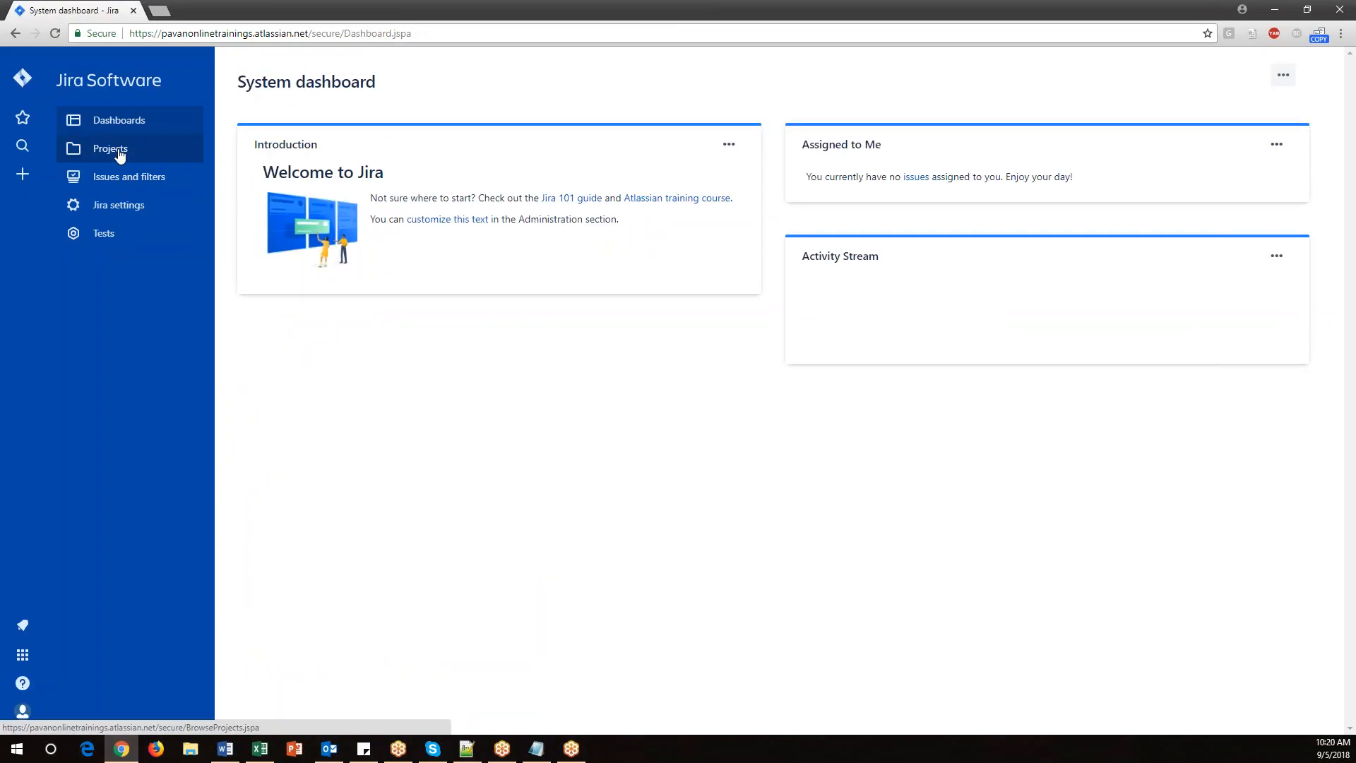
pyautogui.click(120, 155)
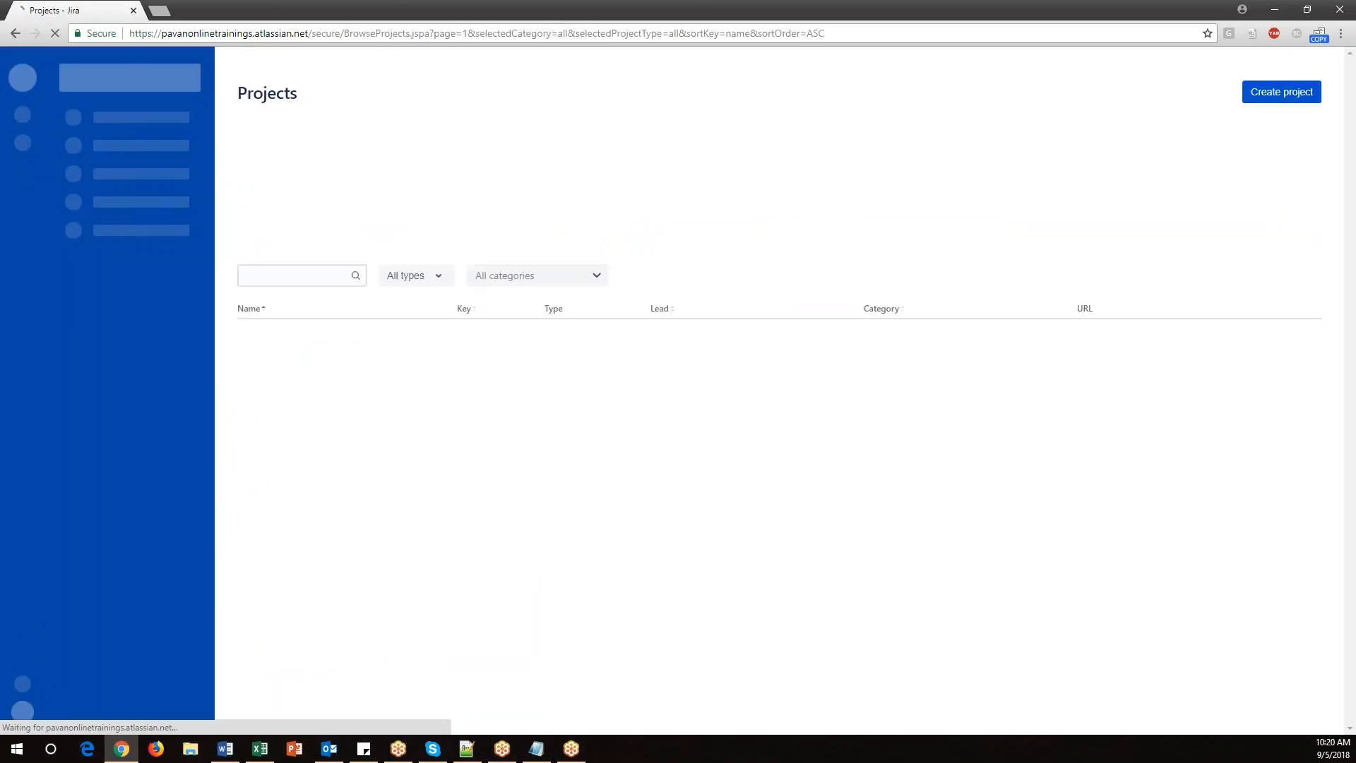
pyautogui.click(1277, 99)
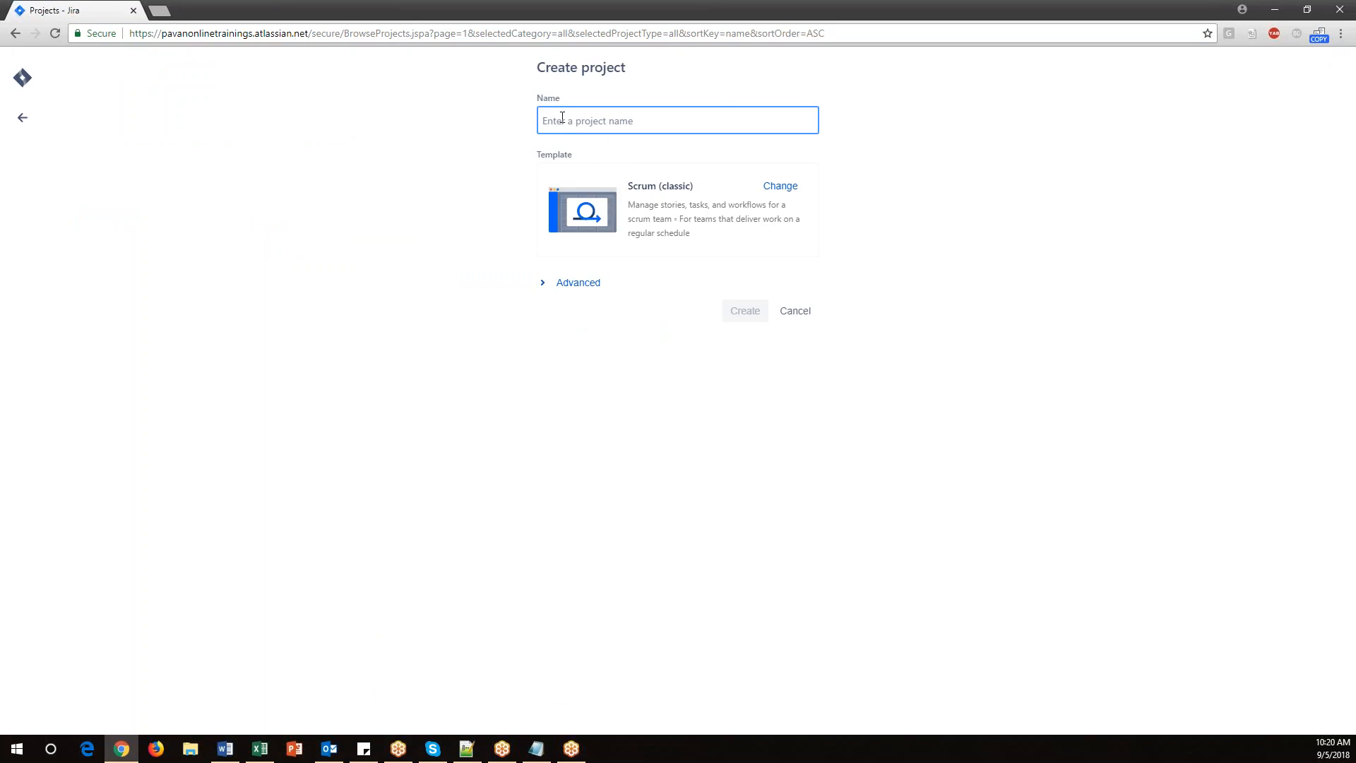
pyautogui.click(791, 314)
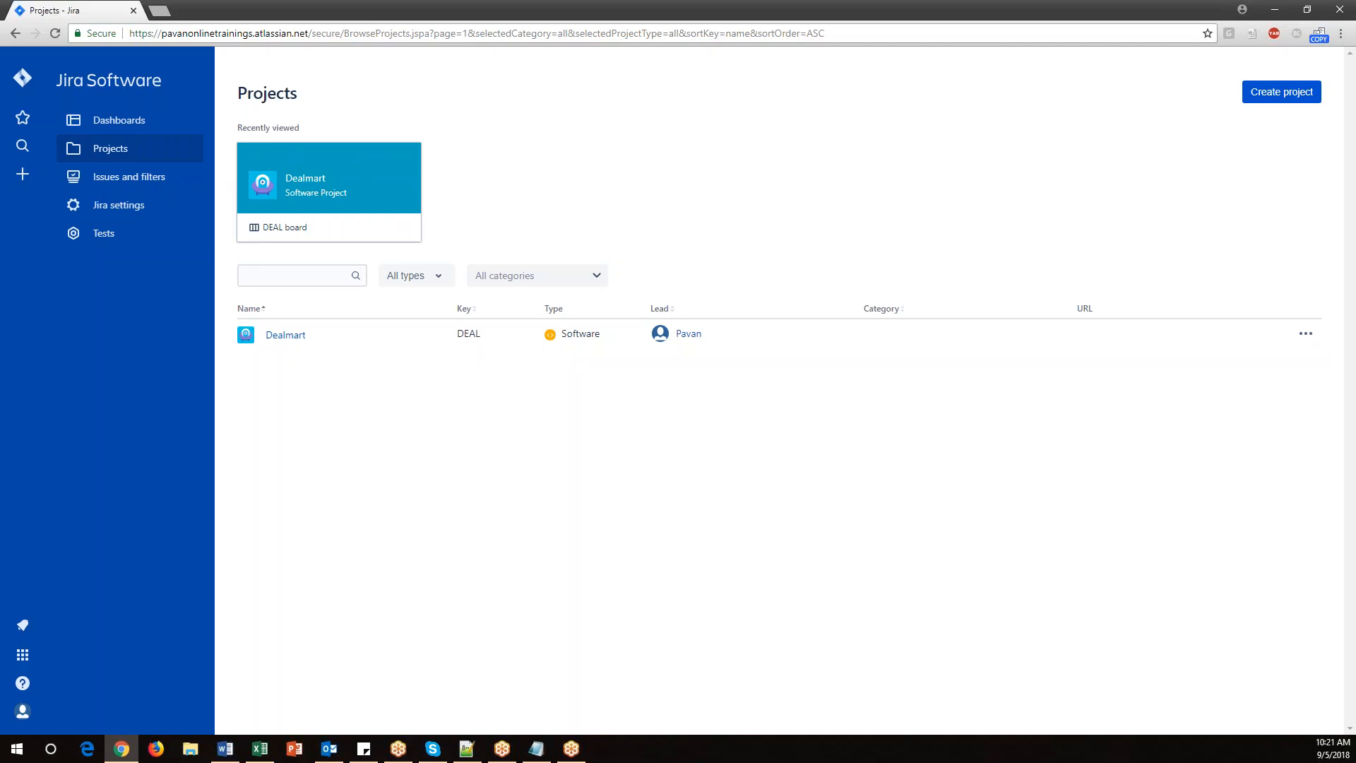
# Switch to the notes and highlight the 'How to create Project in Jira' line.
pyautogui.click(537, 749)
pyautogui.moveTo(319, 230); pyautogui.dragTo(7, 223)
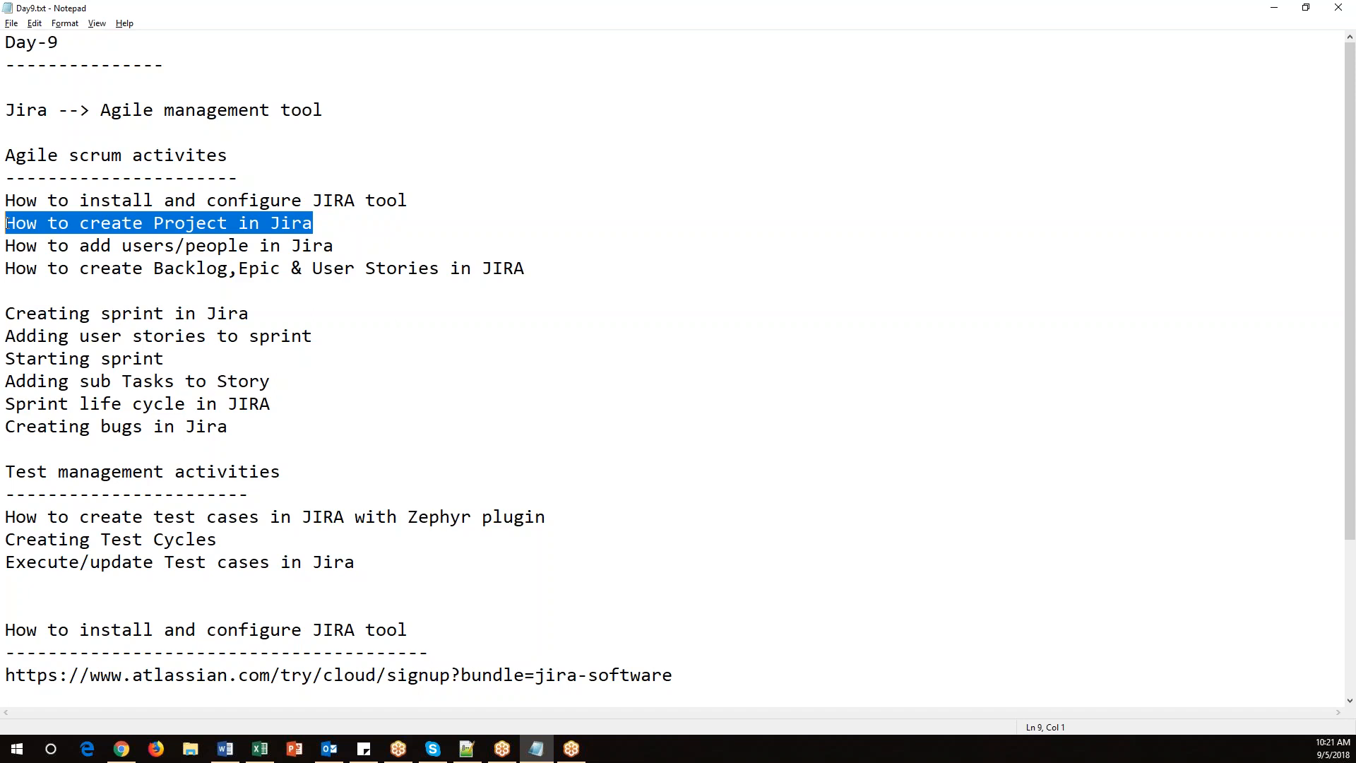
# Highlight the 'How to add users/people in Jira' topic in the notes and switch to the browser.
pyautogui.click(322, 226)
pyautogui.moveTo(358, 239); pyautogui.dragTo(6, 245)
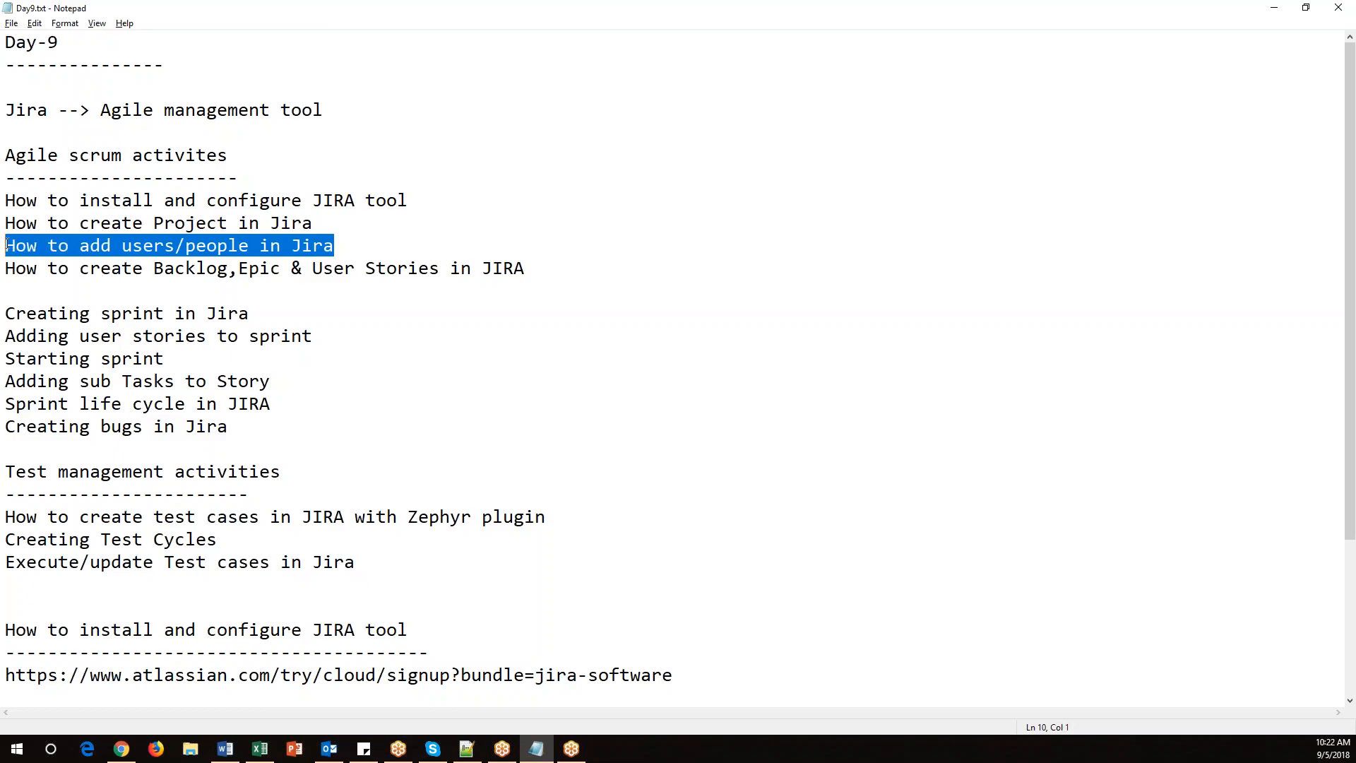
pyautogui.click(354, 248)
pyautogui.moveTo(347, 230); pyautogui.dragTo(6, 223)
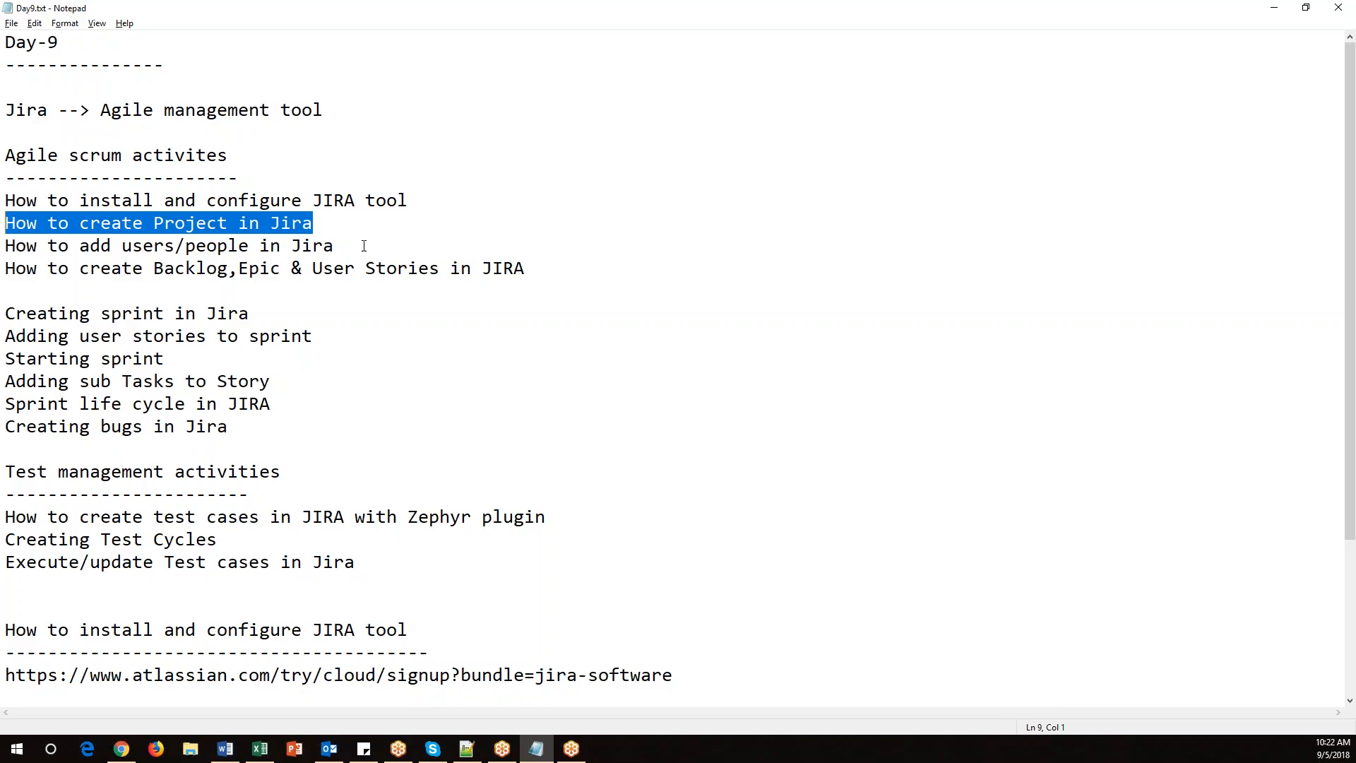
pyautogui.moveTo(369, 245); pyautogui.dragTo(5, 245)
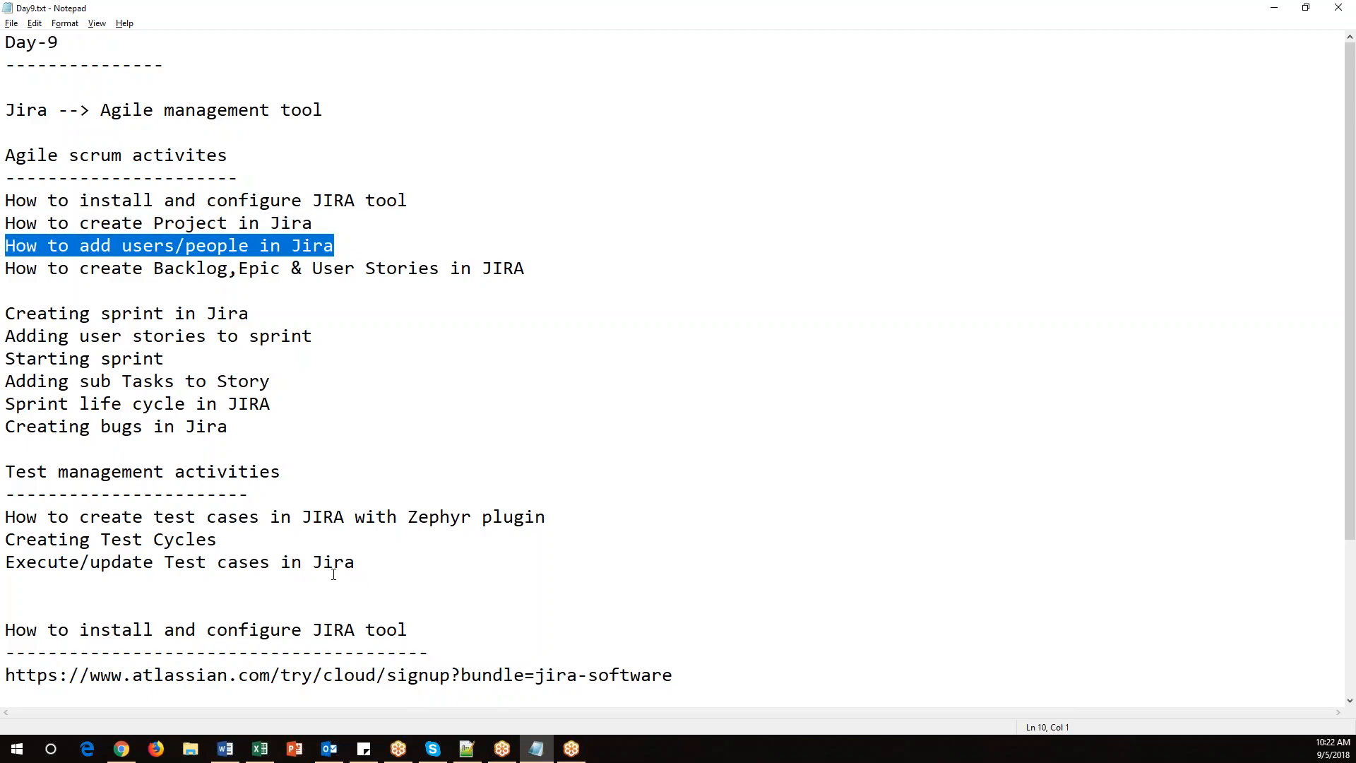
pyautogui.hotkey('alt', 'Tab')
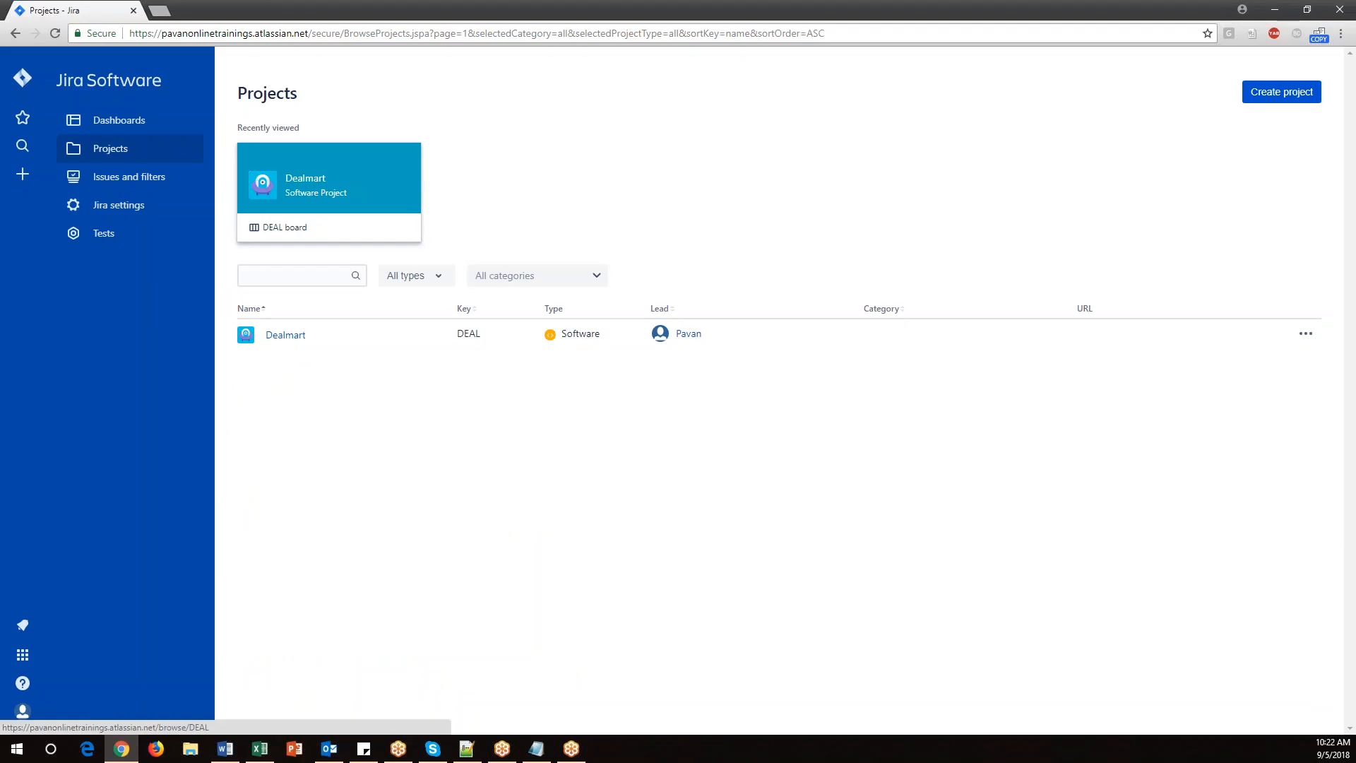
# Open User management from Jira settings and invite a new user with a full name and e-mail address, keeping site admin permission.
pyautogui.click(130, 212)
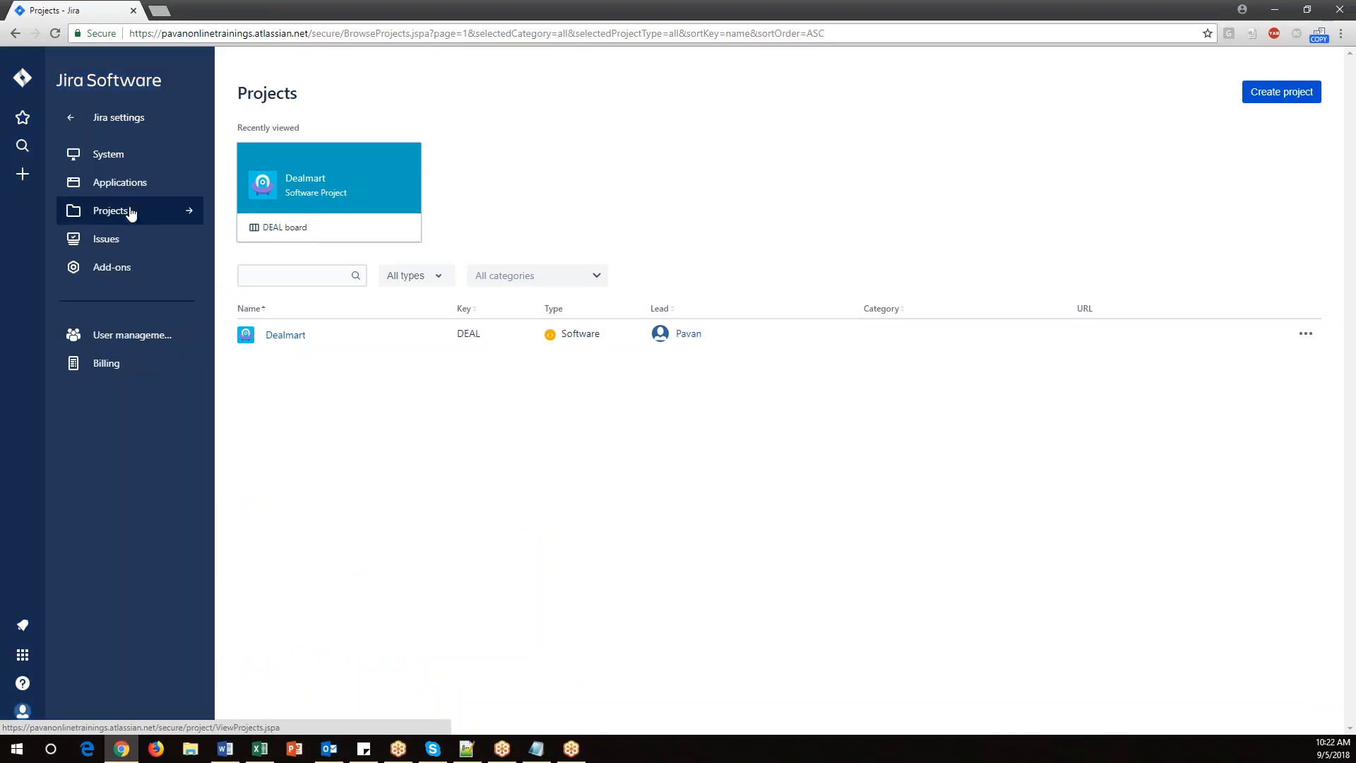
pyautogui.click(131, 337)
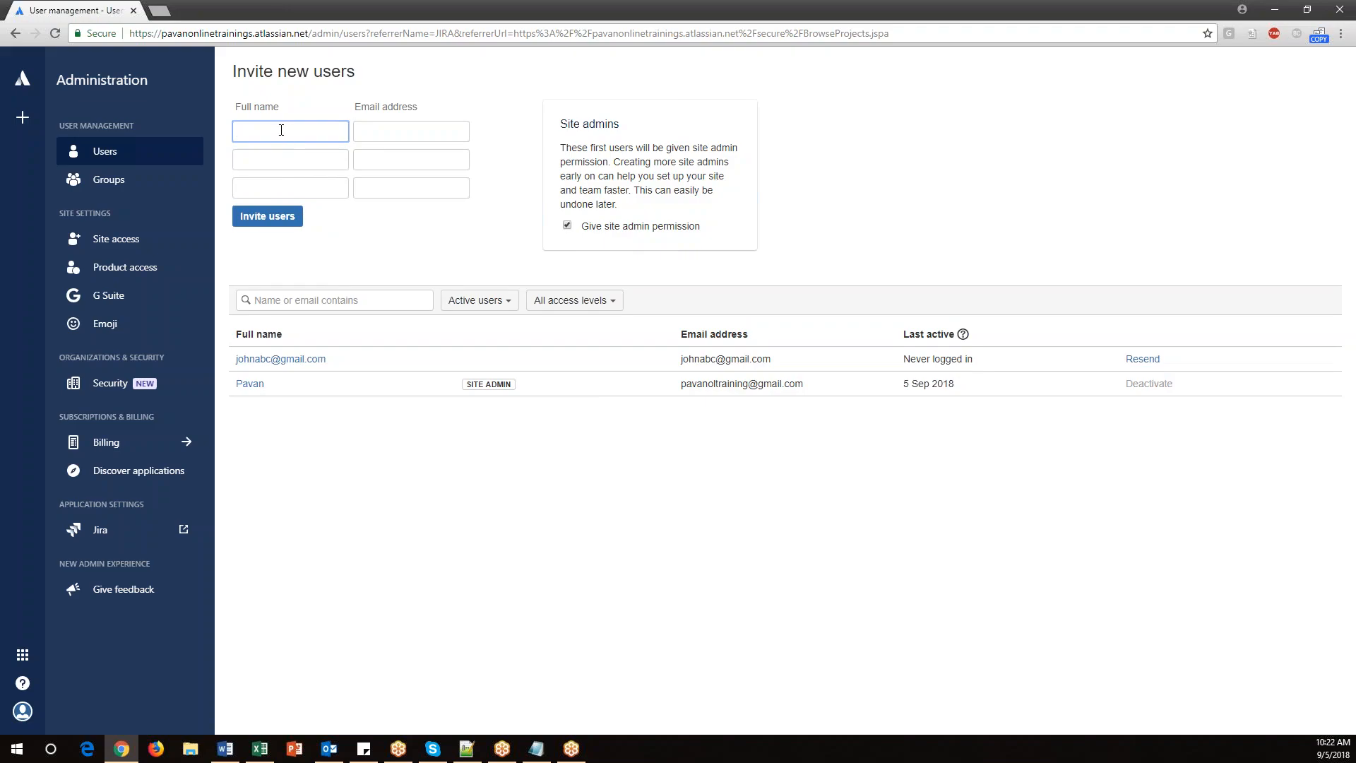
pyautogui.write('XYZ')
pyautogui.click(380, 134)
pyautogui.write('xyz@')
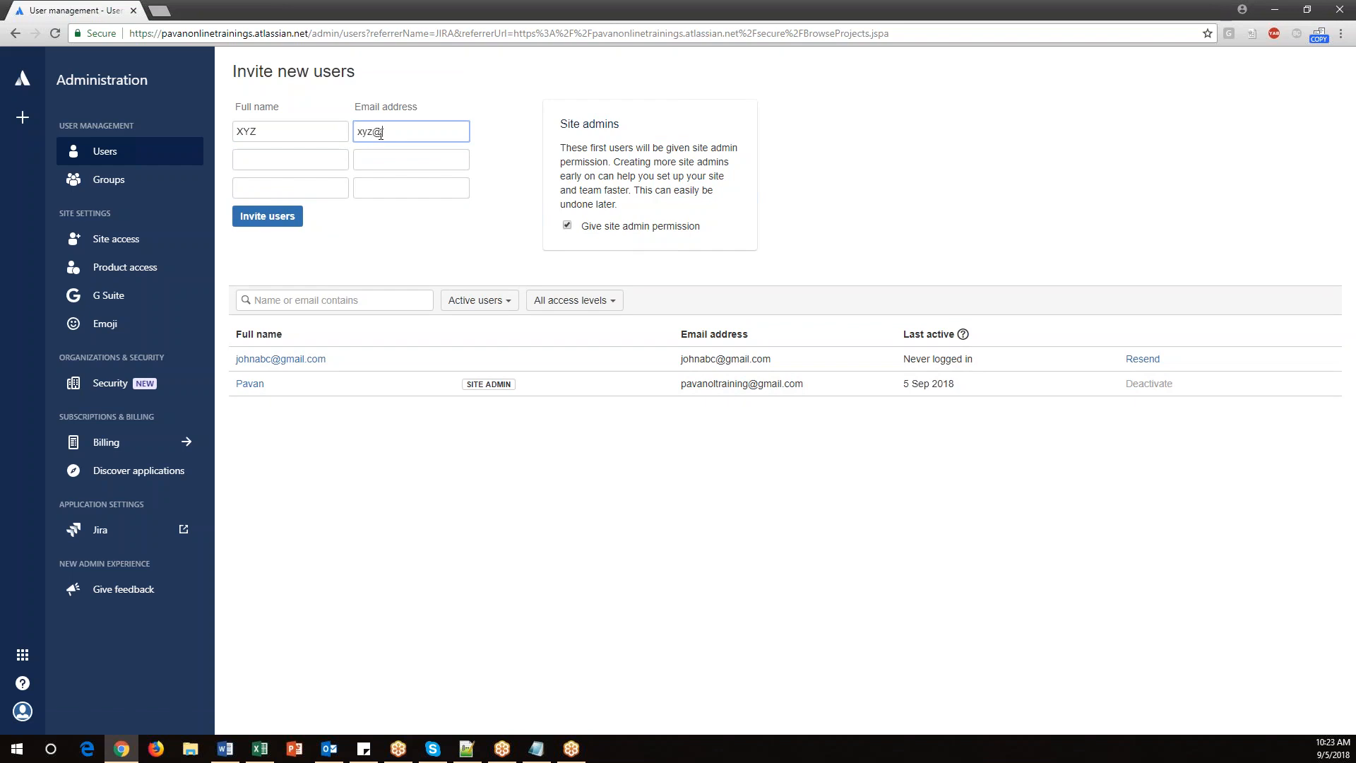
pyautogui.write('gmail.com')
pyautogui.click(287, 159)
pyautogui.click(286, 186)
pyautogui.click(389, 154)
pyautogui.click(288, 159)
pyautogui.click(287, 187)
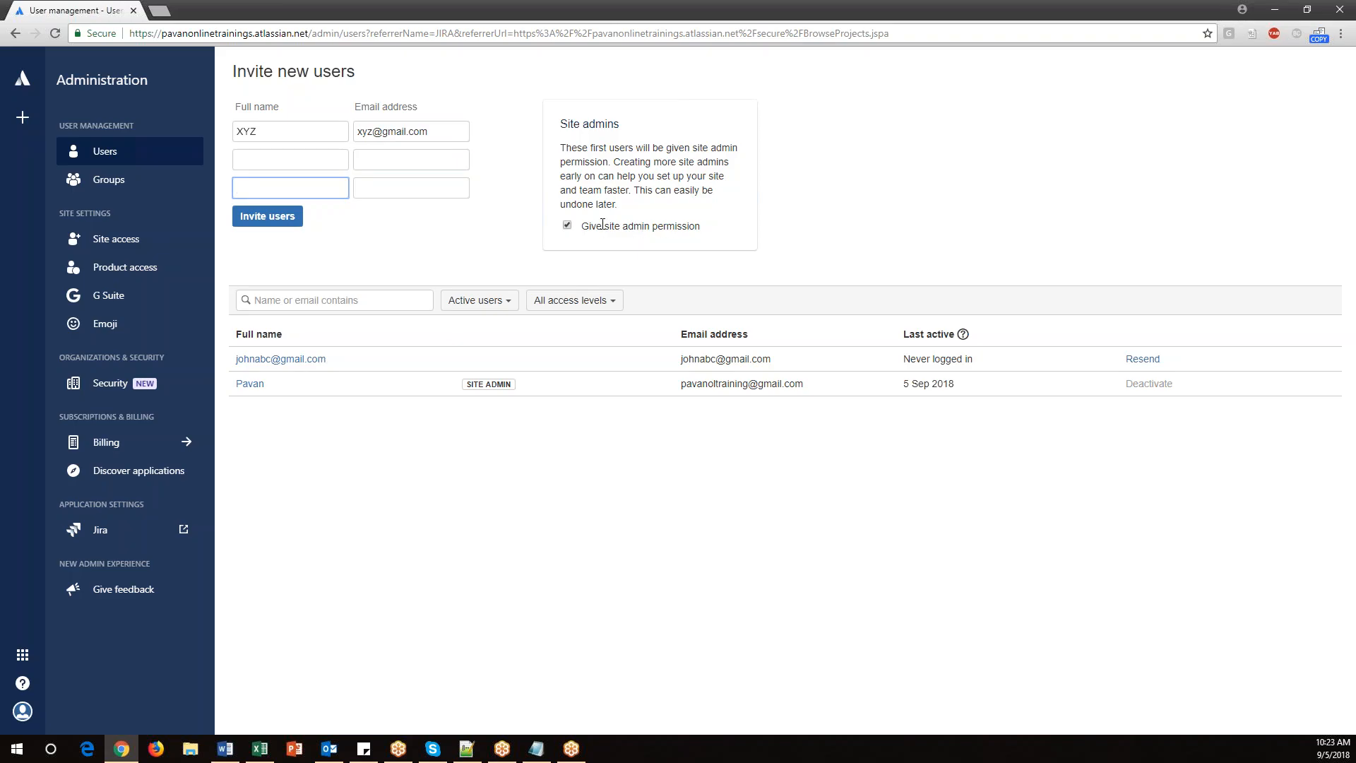
pyautogui.click(567, 225)
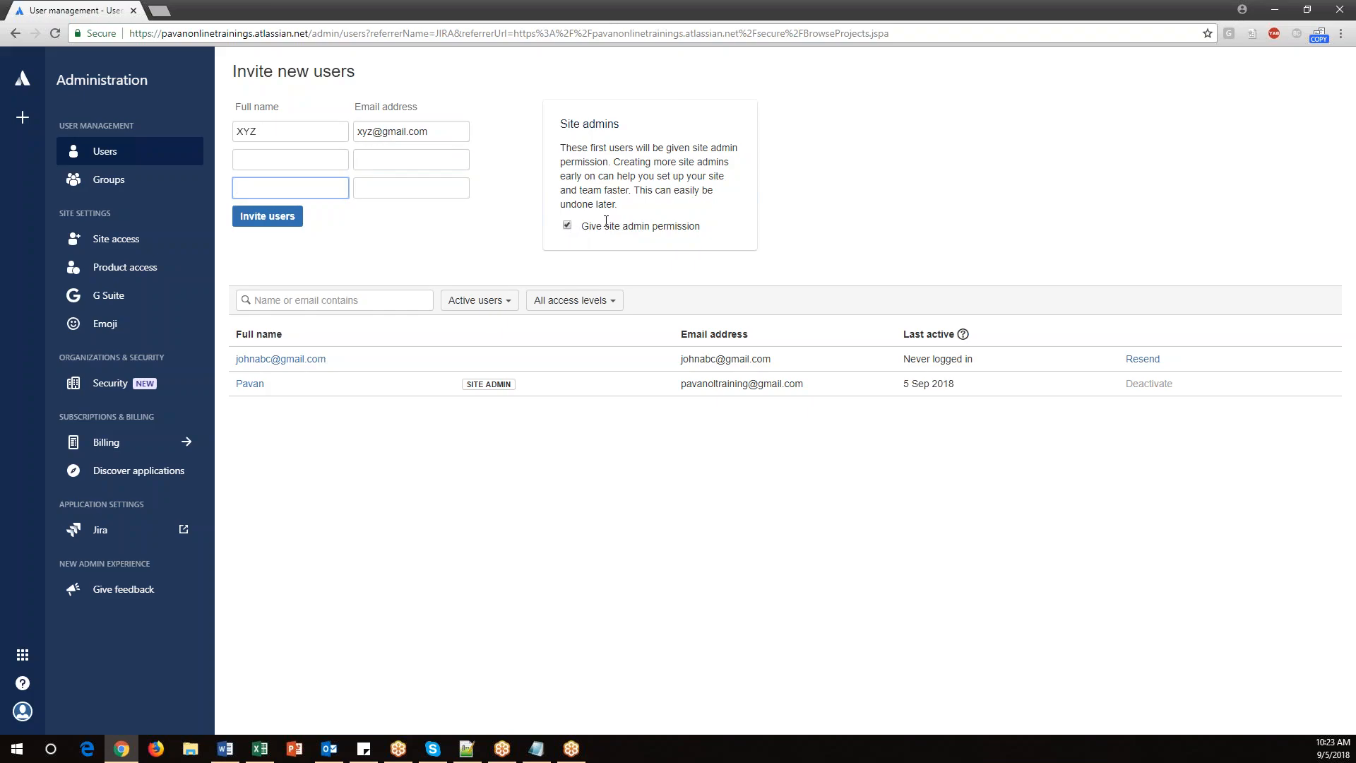
pyautogui.click(279, 219)
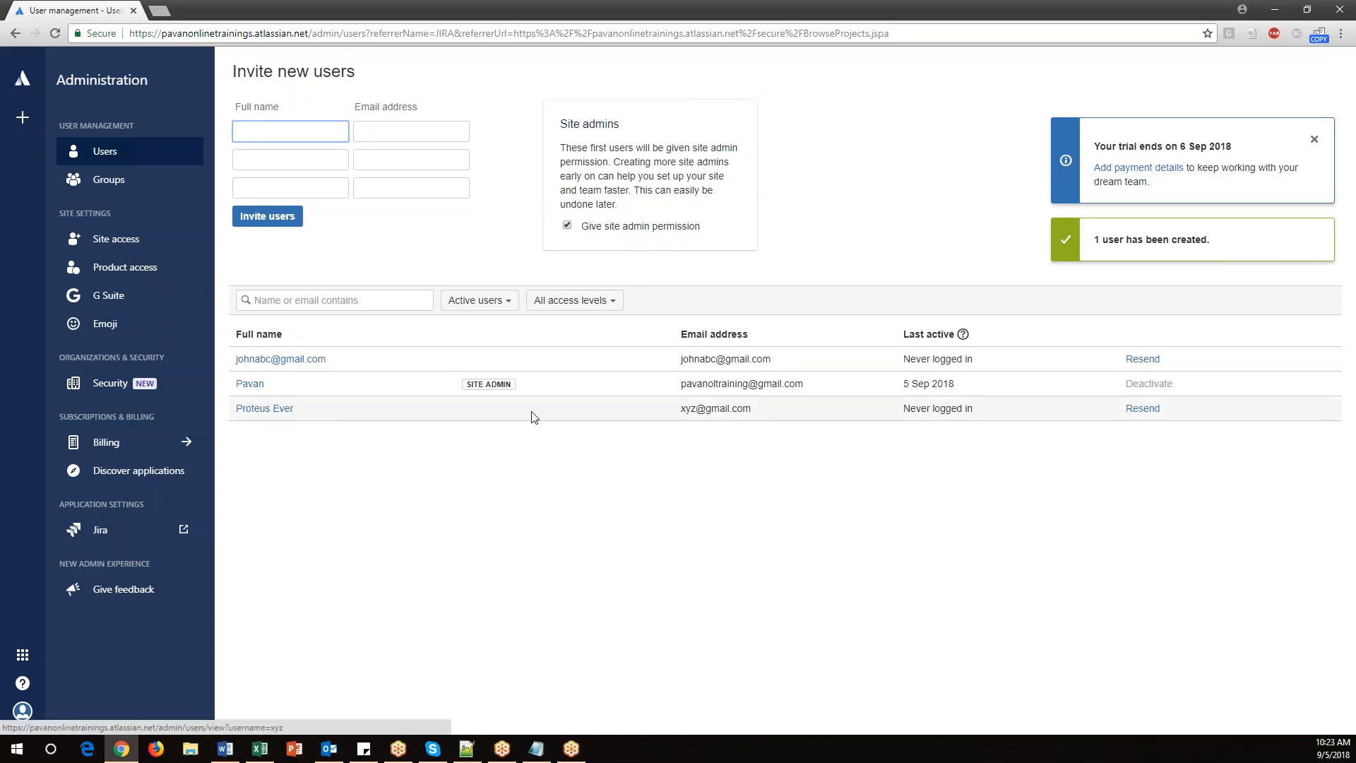
# Examine the new user's e-mail address and last active status, then dismiss the trial notice.
pyautogui.moveTo(683, 409); pyautogui.dragTo(742, 407)
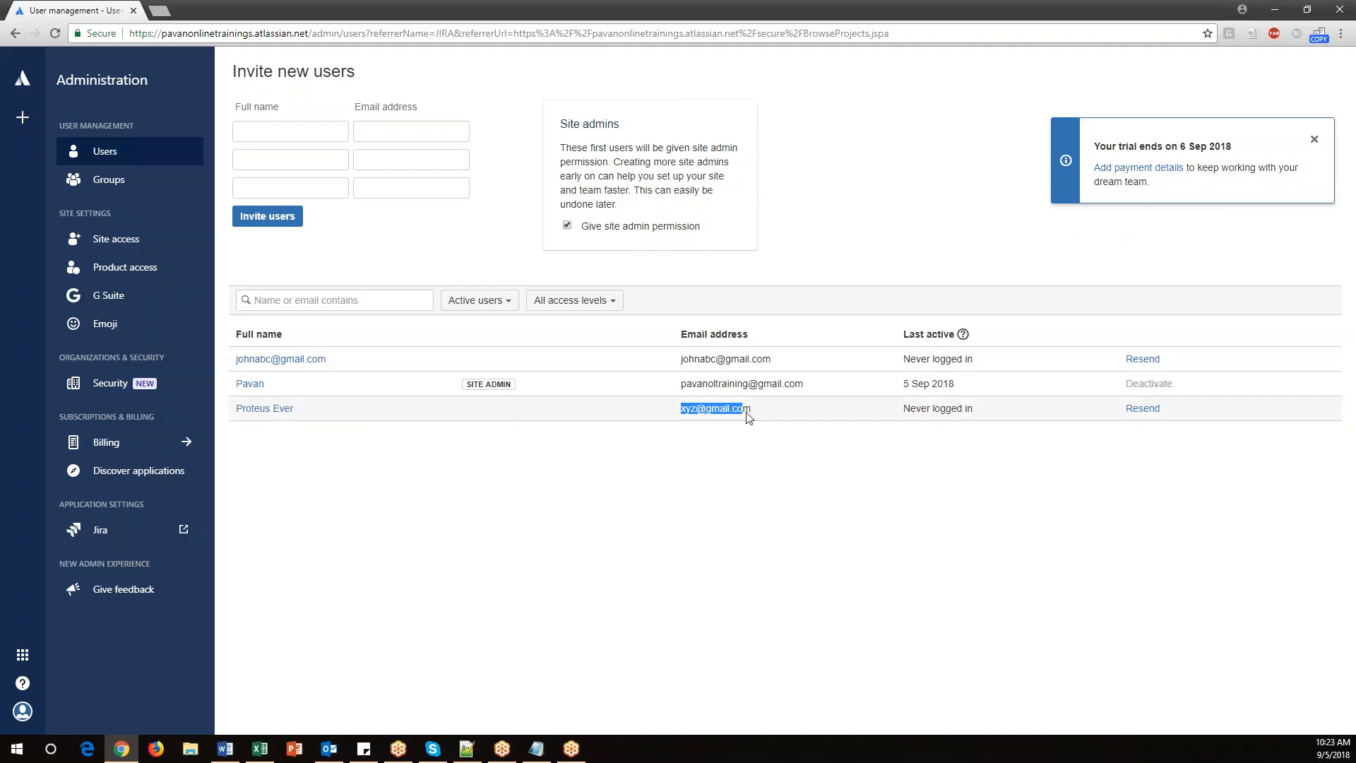
pyautogui.moveTo(907, 411); pyautogui.dragTo(990, 415)
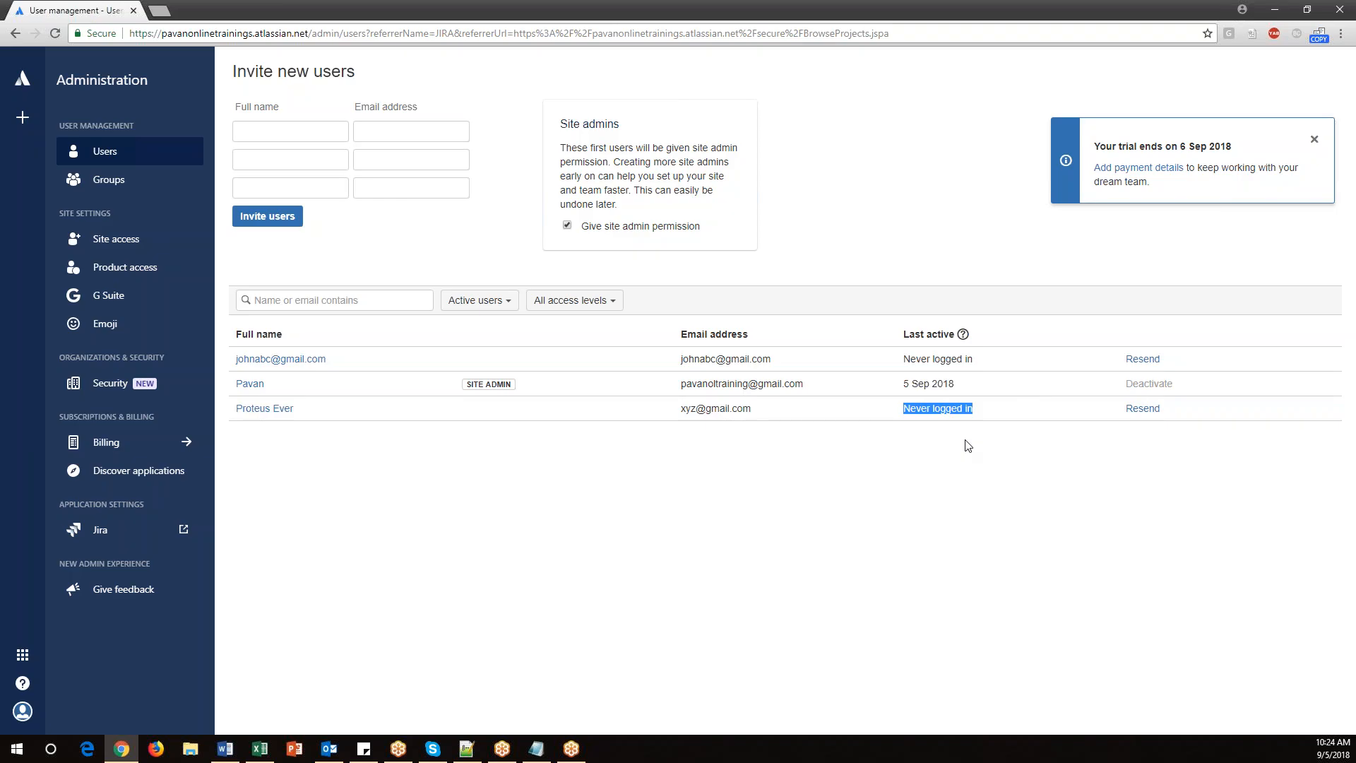
pyautogui.click(1315, 140)
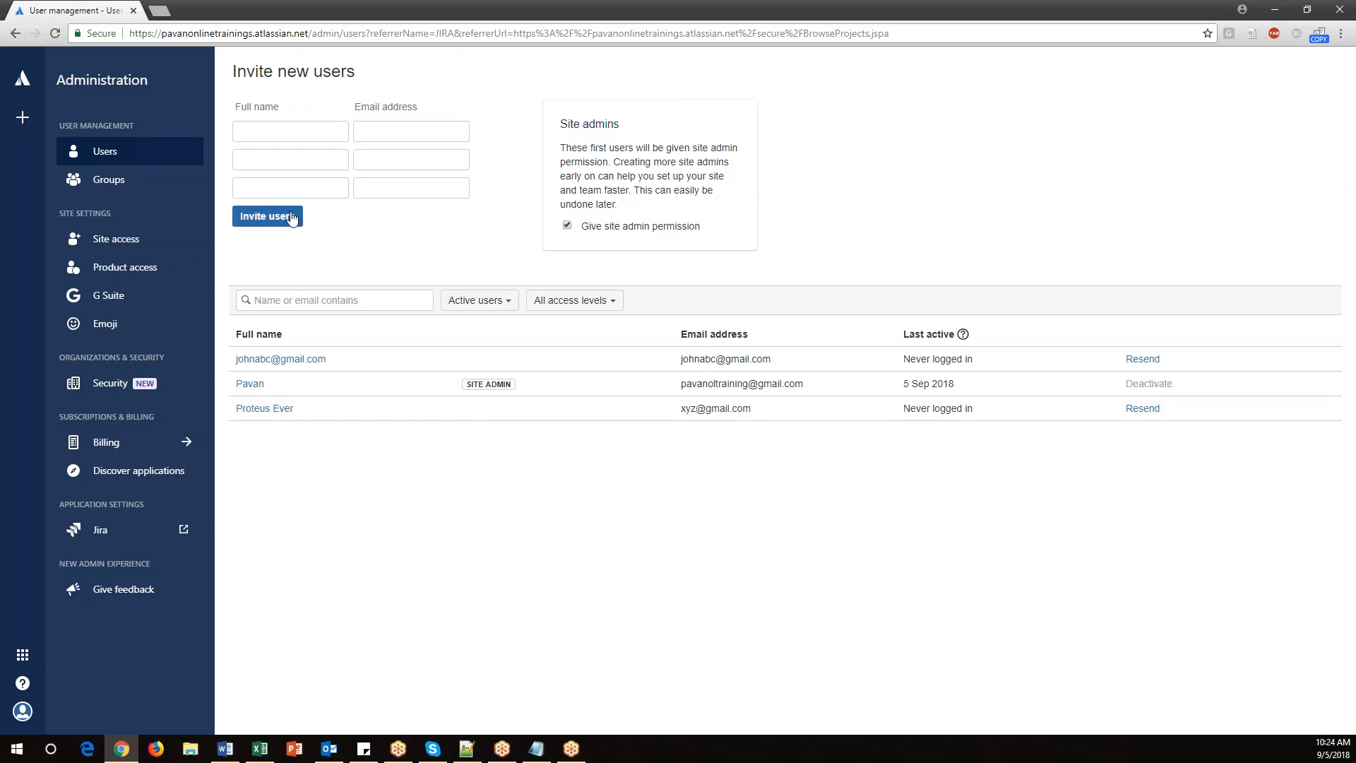
# Return to Jira through the app switcher and reopen User management from Jira settings.
pyautogui.click(22, 82)
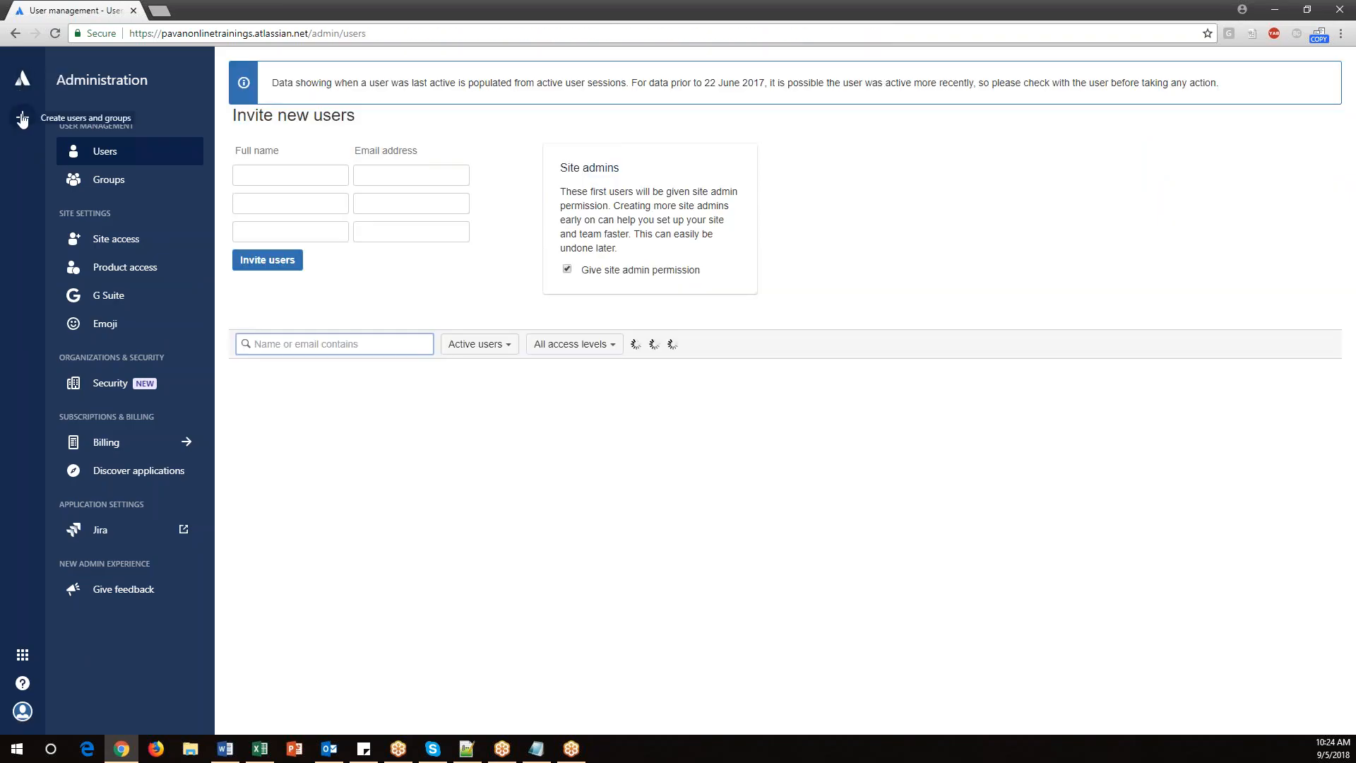
pyautogui.click(22, 657)
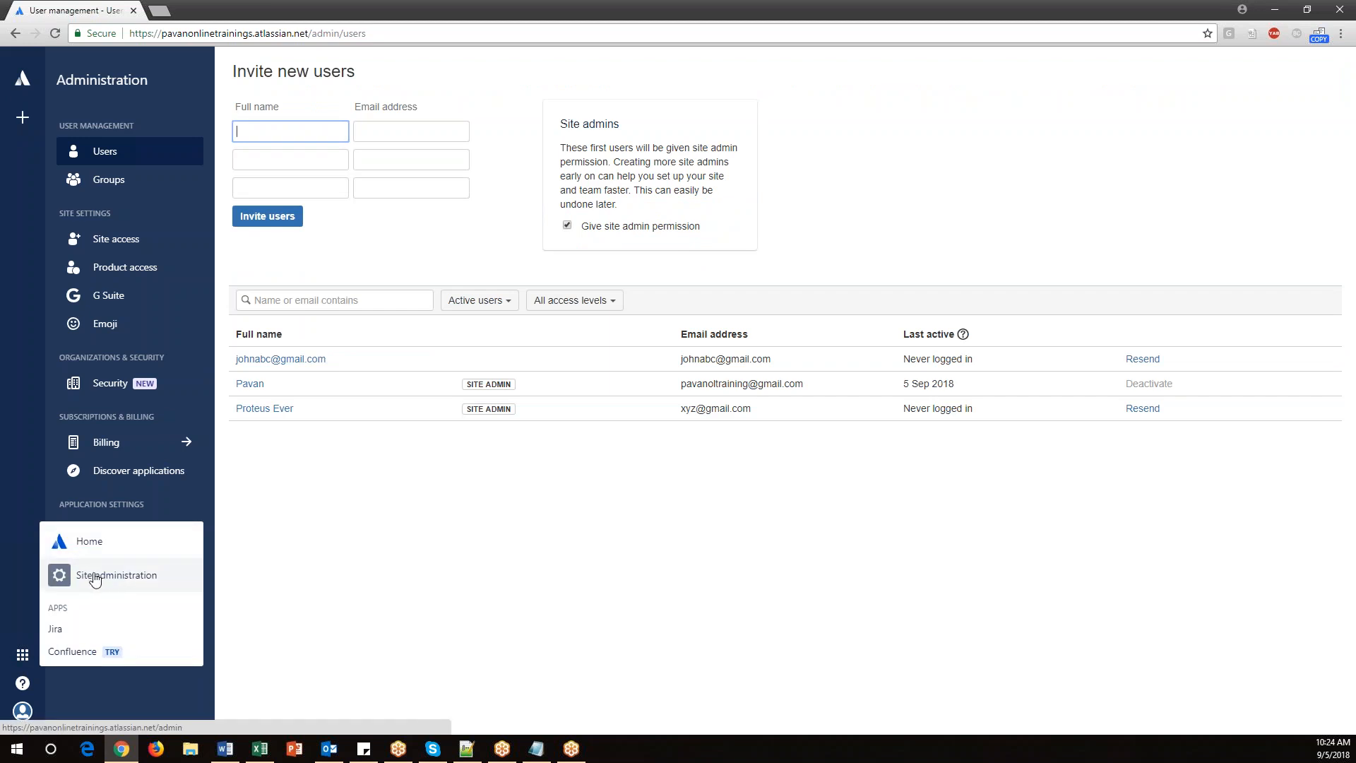
pyautogui.click(80, 627)
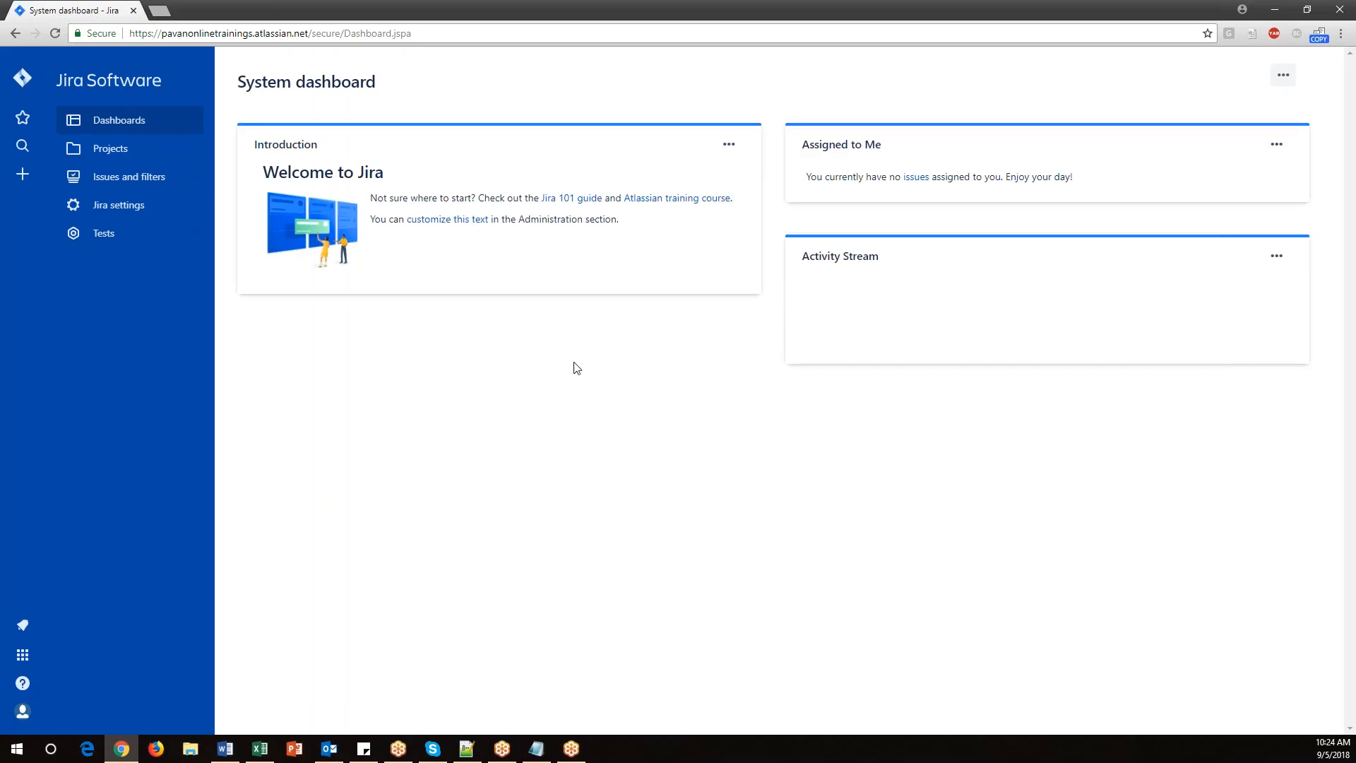
pyautogui.click(129, 211)
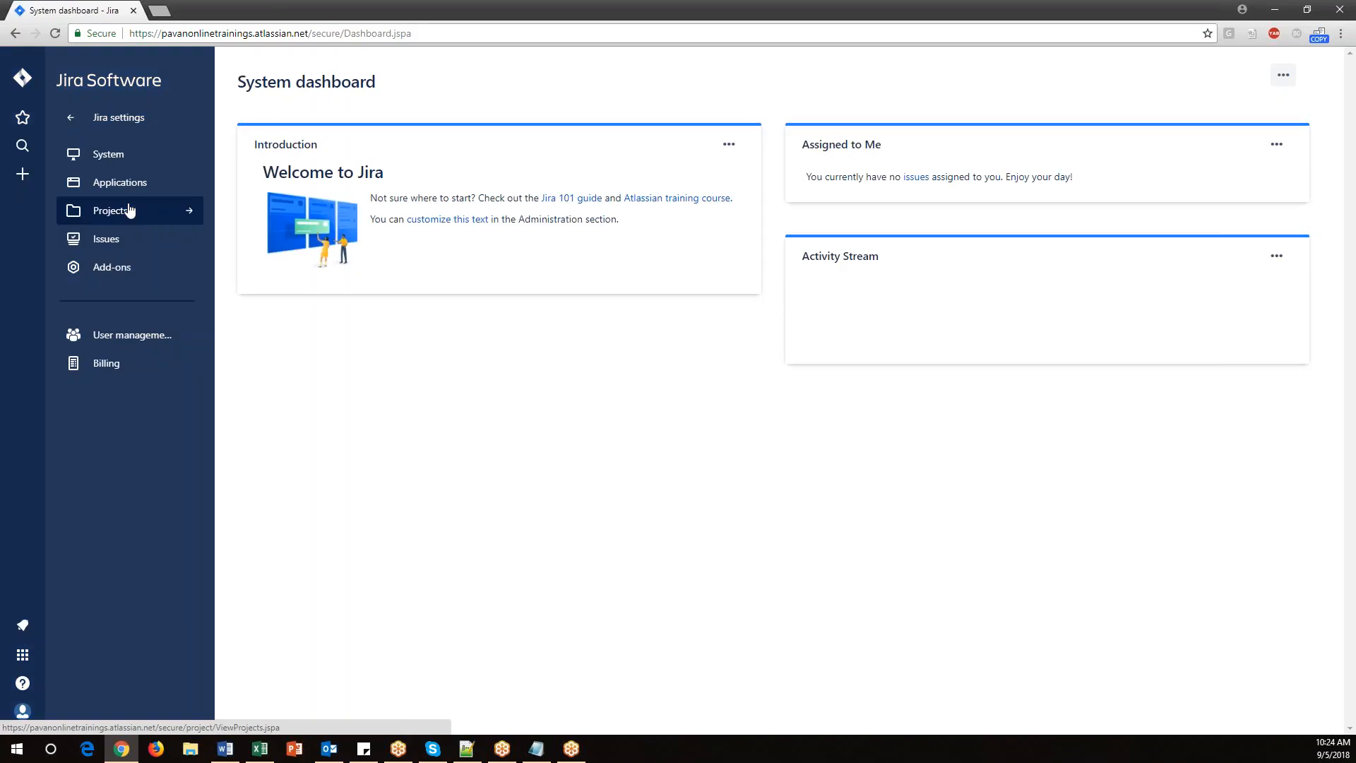
pyautogui.click(131, 336)
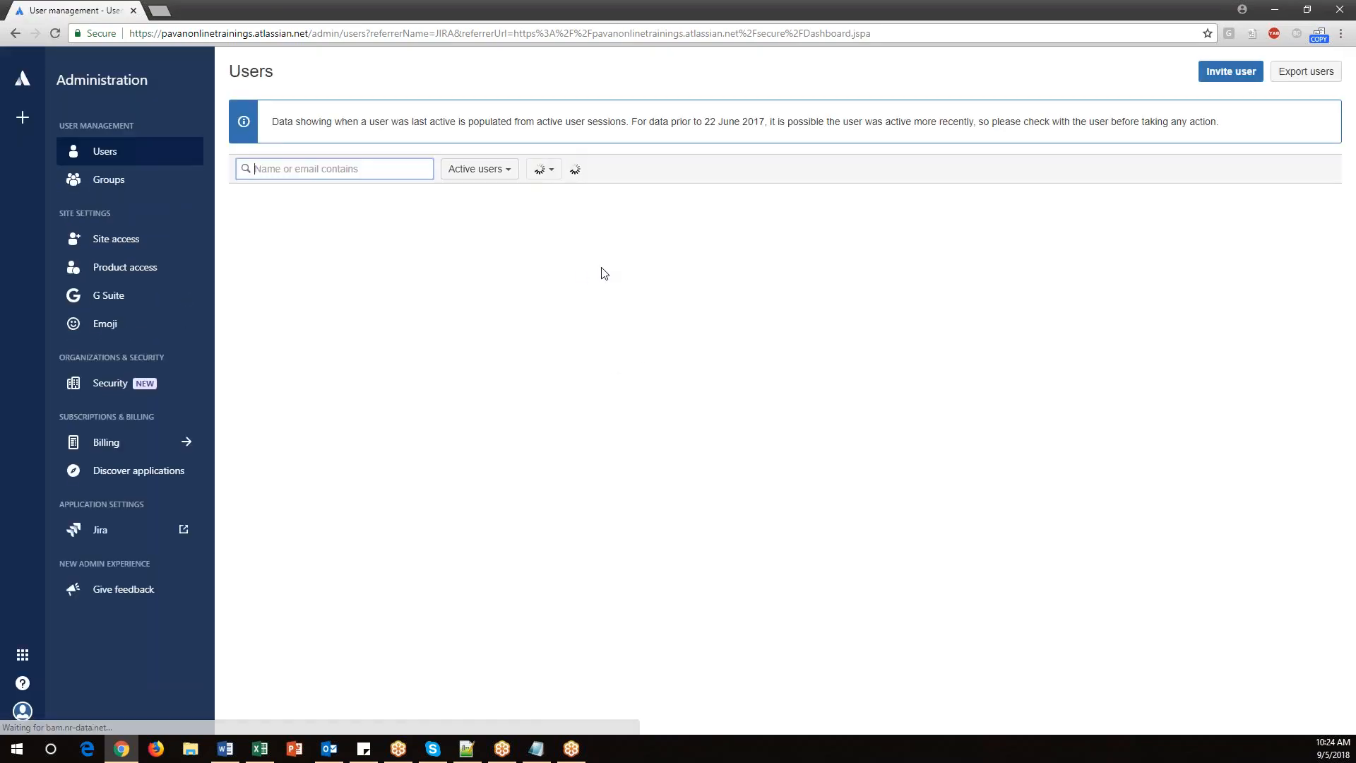
# Switch to the notes and copy the 'How to add users/people in Jira' heading to the end of the file.
pyautogui.click(537, 749)
pyautogui.moveTo(36, 247); pyautogui.dragTo(308, 248)
pyautogui.scroll(-3, 409, 594)
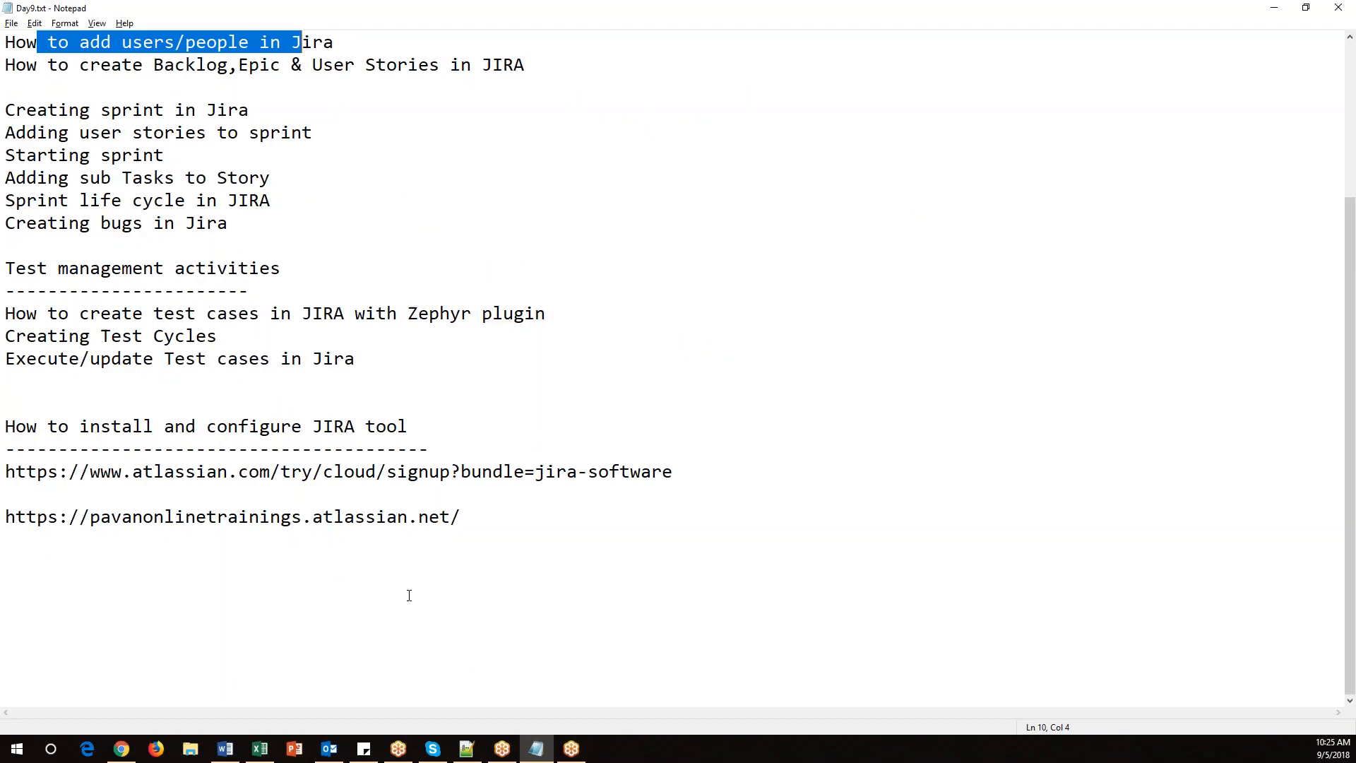
pyautogui.click(434, 561)
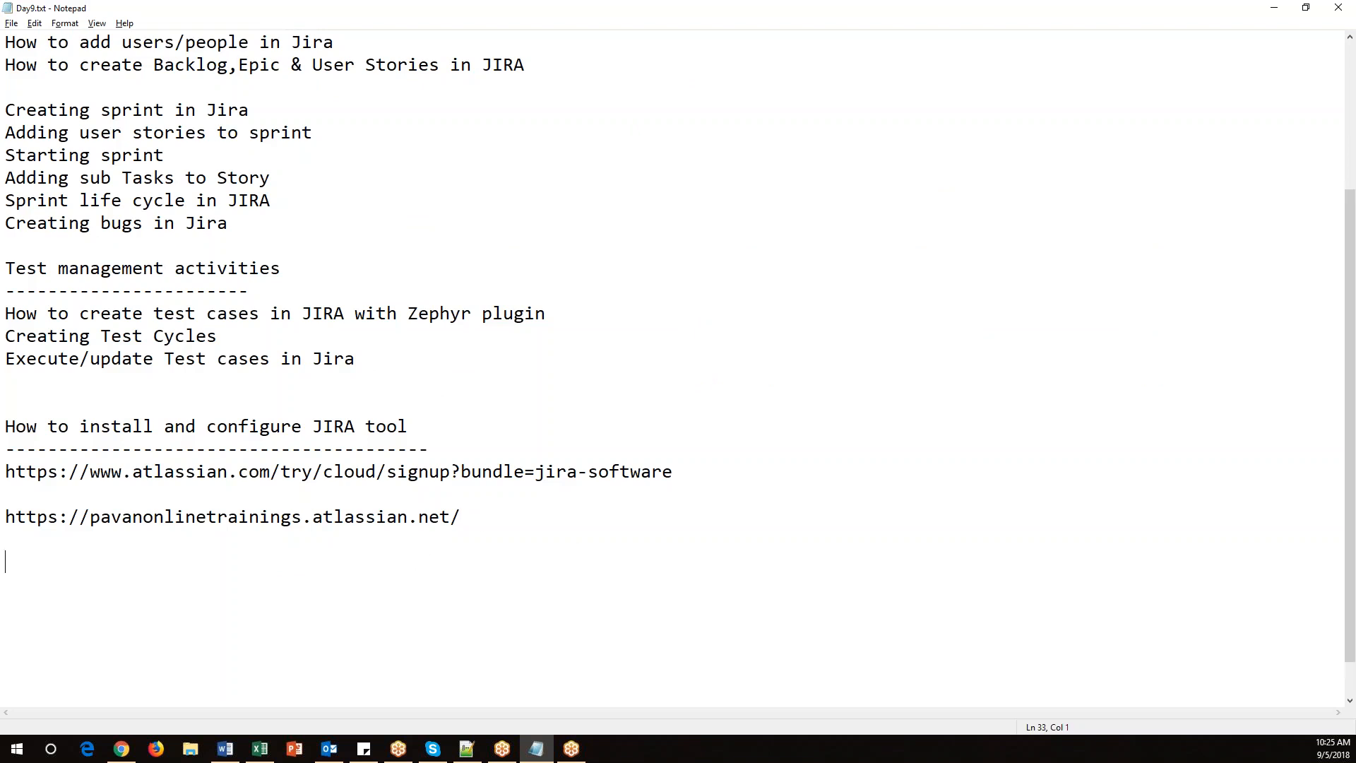
pyautogui.scroll(2, 331, 261)
pyautogui.moveTo(344, 178); pyautogui.dragTo(6, 178)
pyautogui.hotkey('ctrl', 'c')
pyautogui.scroll(-3, 358, 454)
pyautogui.click(342, 542)
pyautogui.hotkey('ctrl', 'v')
pyautogui.press('Return')
# Underline the heading with dashes, write 'Jira settings-->User management---> Add more people' beneath it, and save the file.
pyautogui.write('----------------')
pyautogui.press('Return')
pyautogui.write('Jira ')
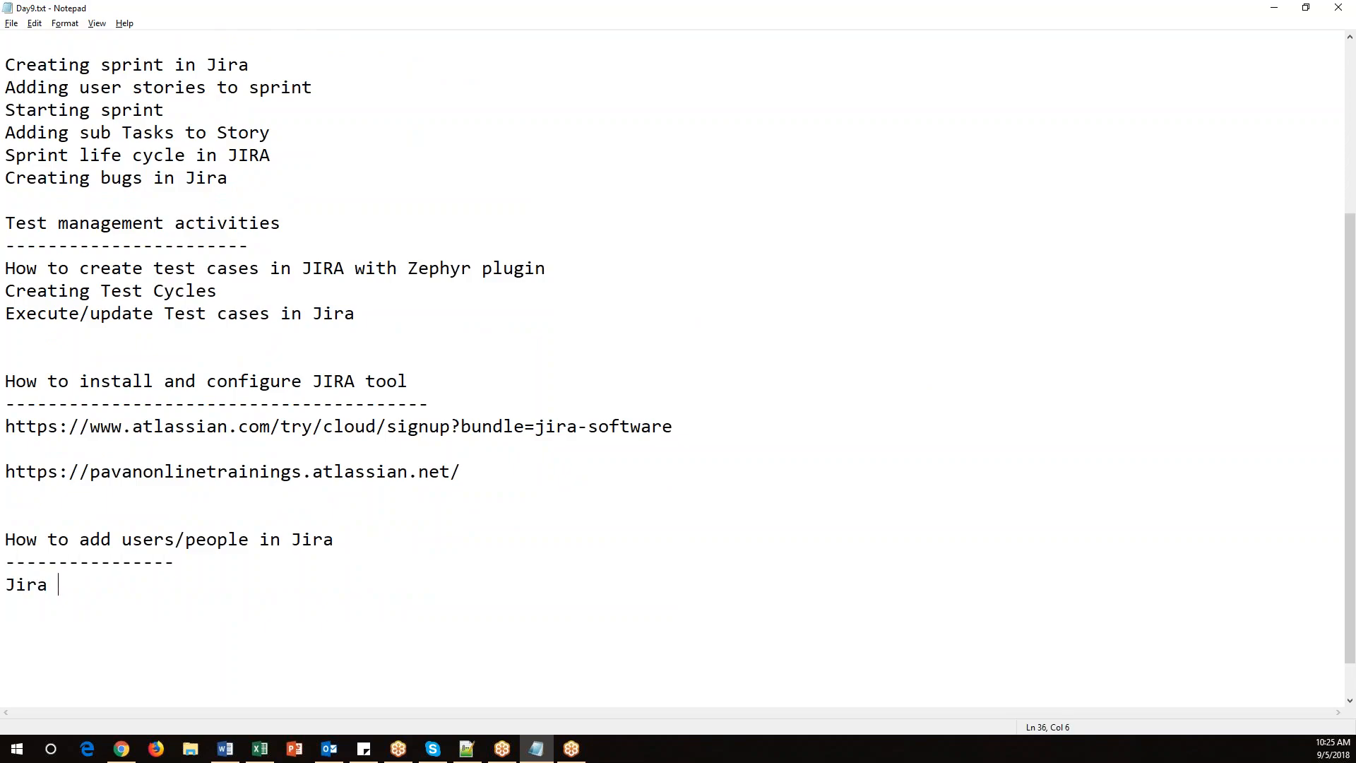
pyautogui.write('settings-->User ma')
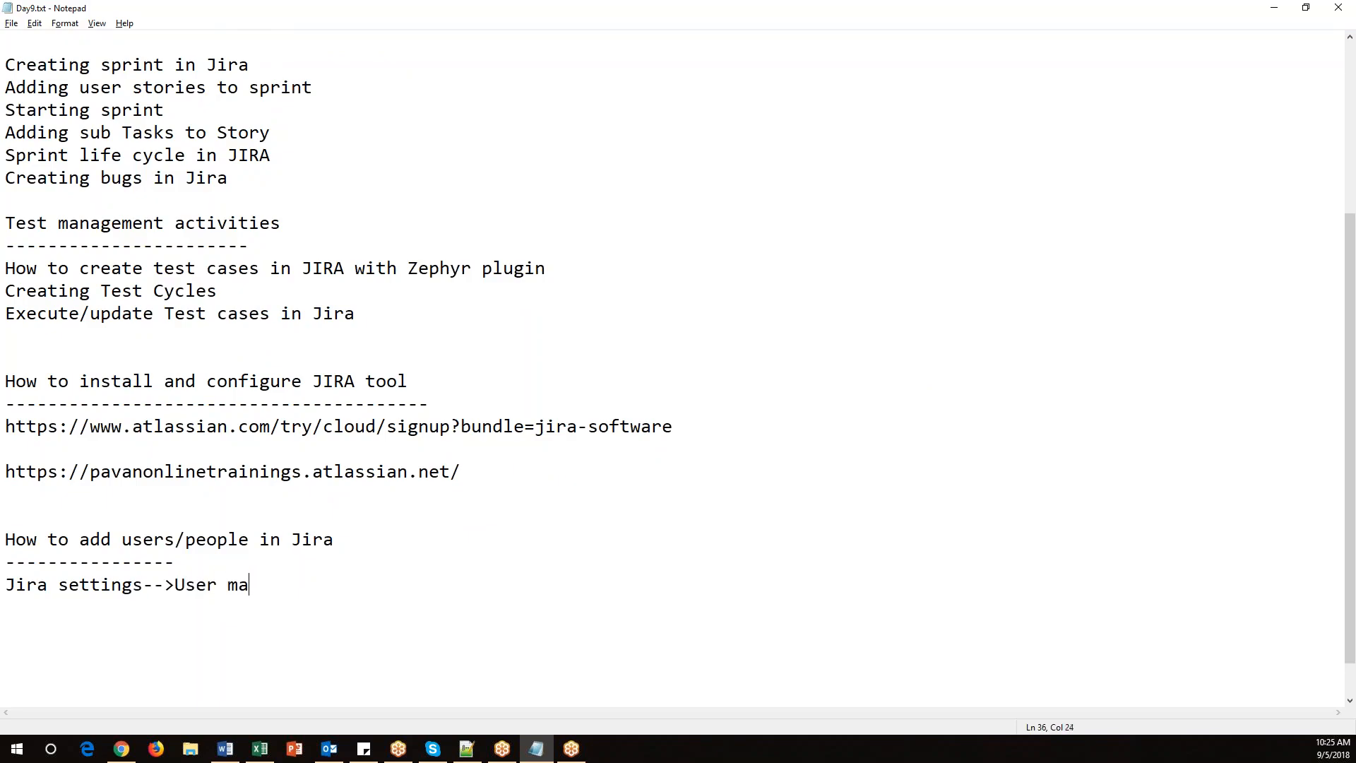
pyautogui.write('nagemenrt')
pyautogui.write('t')
pyautogui.write('---> Add more p')
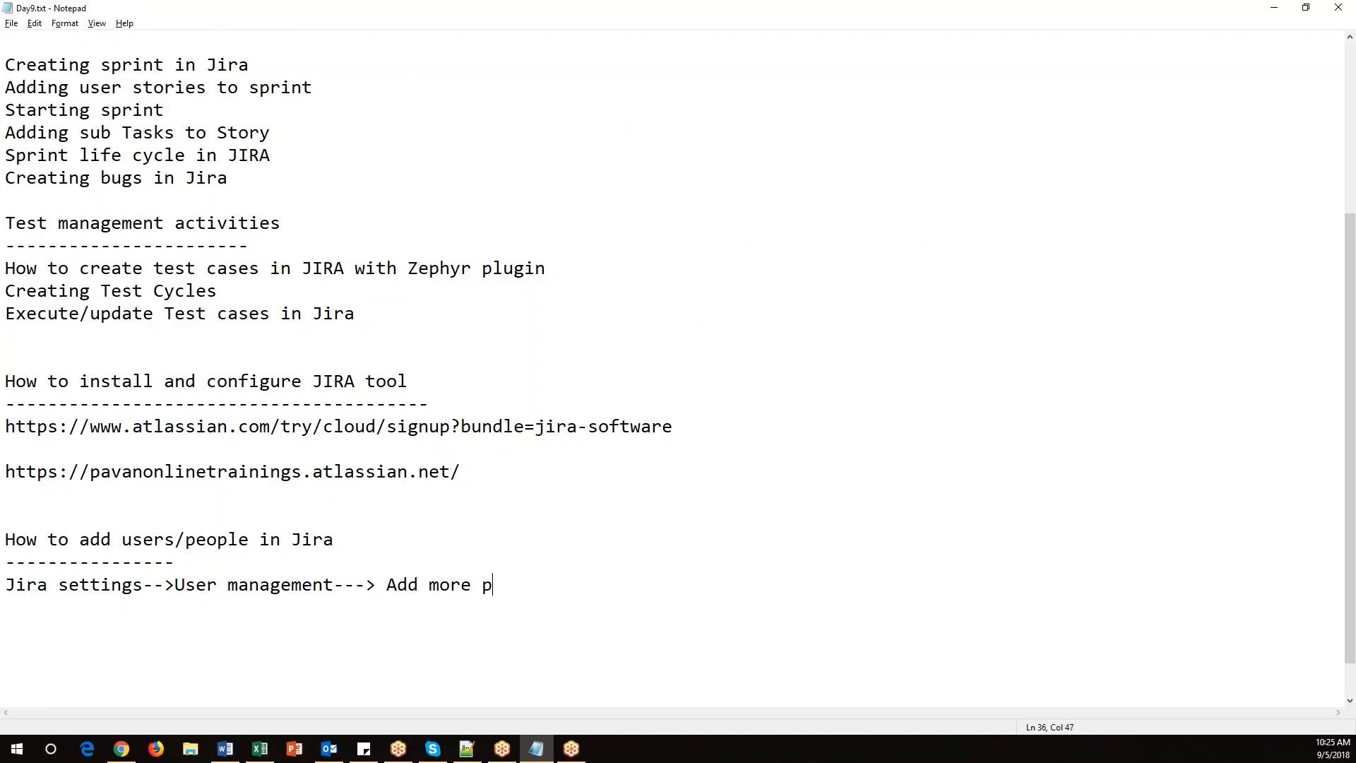
pyautogui.write('eople')
pyautogui.hotkey('alt', 'f')
pyautogui.press('s')
# Indent the path line and insert blank lines above the users section in the notes.
pyautogui.hotkey('alt', 'Tab')
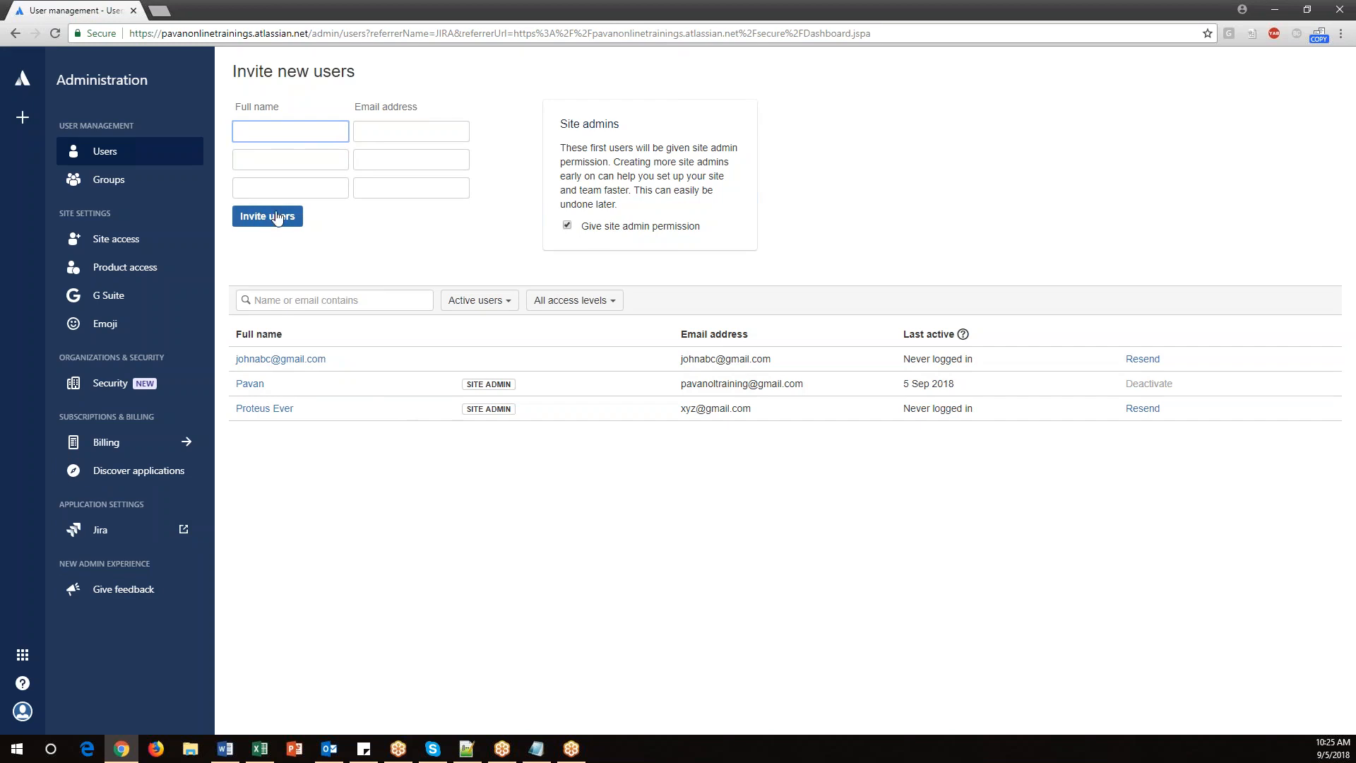
pyautogui.hotkey('alt', 'Tab')
pyautogui.press('Tab')
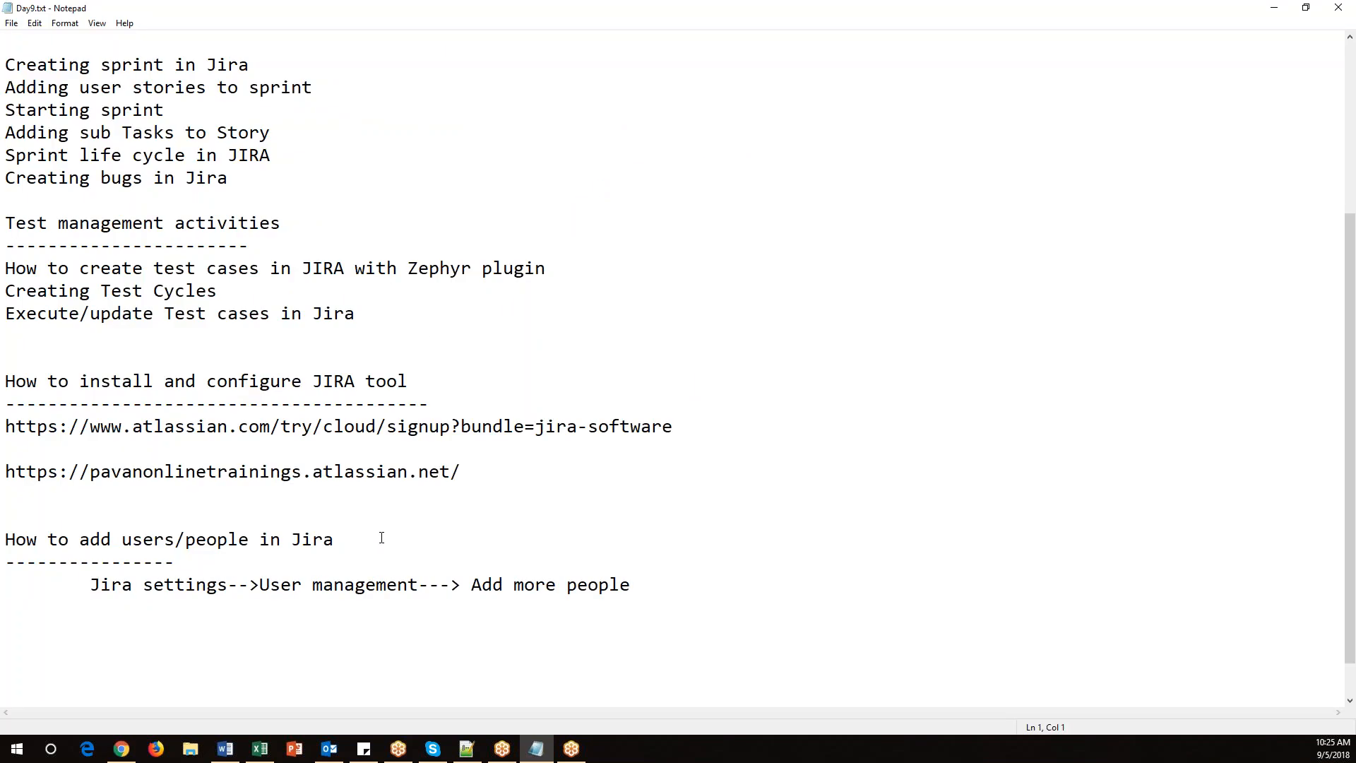
pyautogui.click(137, 511)
pyautogui.press('Return')
pyautogui.press('Return')
pyautogui.press('Return')
pyautogui.press('Up')
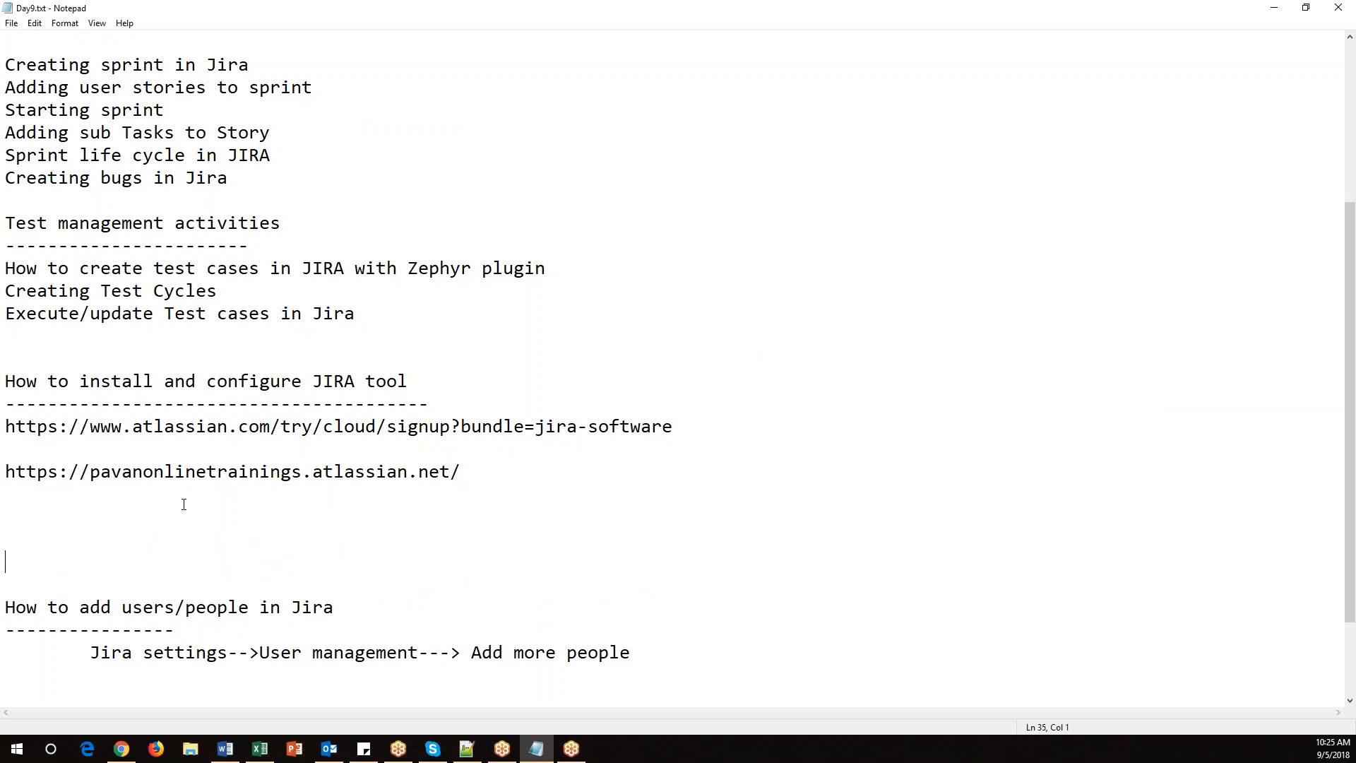
# Copy the 'How to create Project in Jira' heading into the gap and underline it with dashes.
pyautogui.scroll(4, 180, 438)
pyautogui.moveTo(12, 225); pyautogui.dragTo(312, 225)
pyautogui.scroll(-5, 349, 405)
pyautogui.click(114, 446)
pyautogui.hotkey('ctrl', 'v')
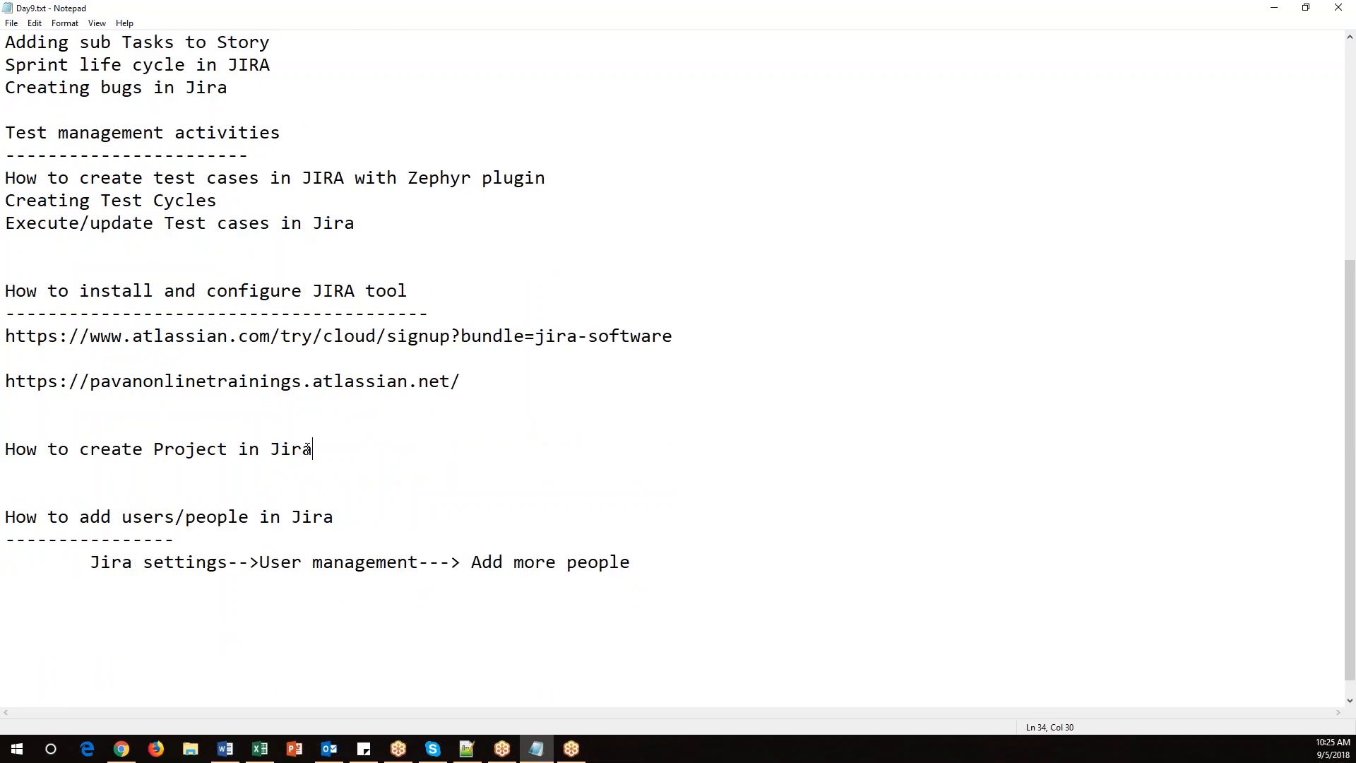
pyautogui.press('Return')
pyautogui.write('----------------------')
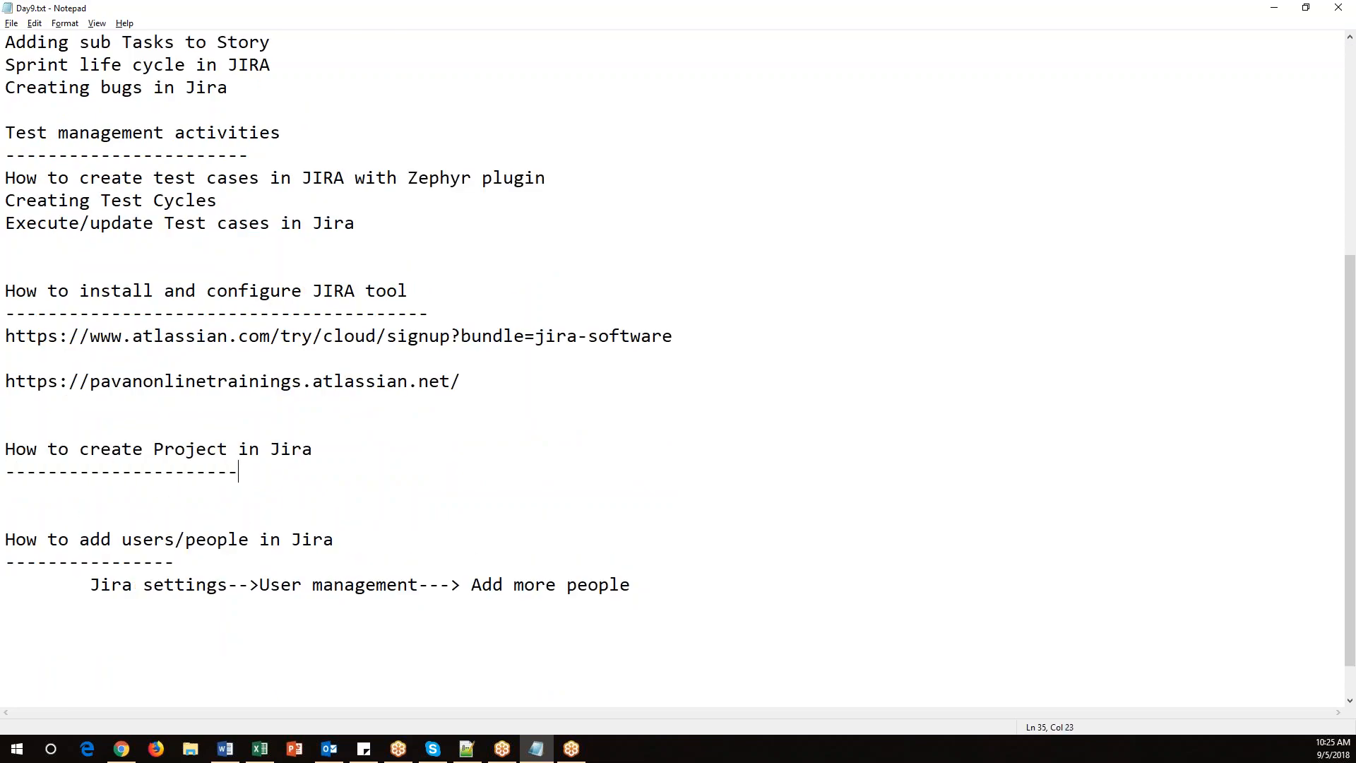
# Return to Jira via the app switcher and open Projects, then the Dashboards page.
pyautogui.click(121, 749)
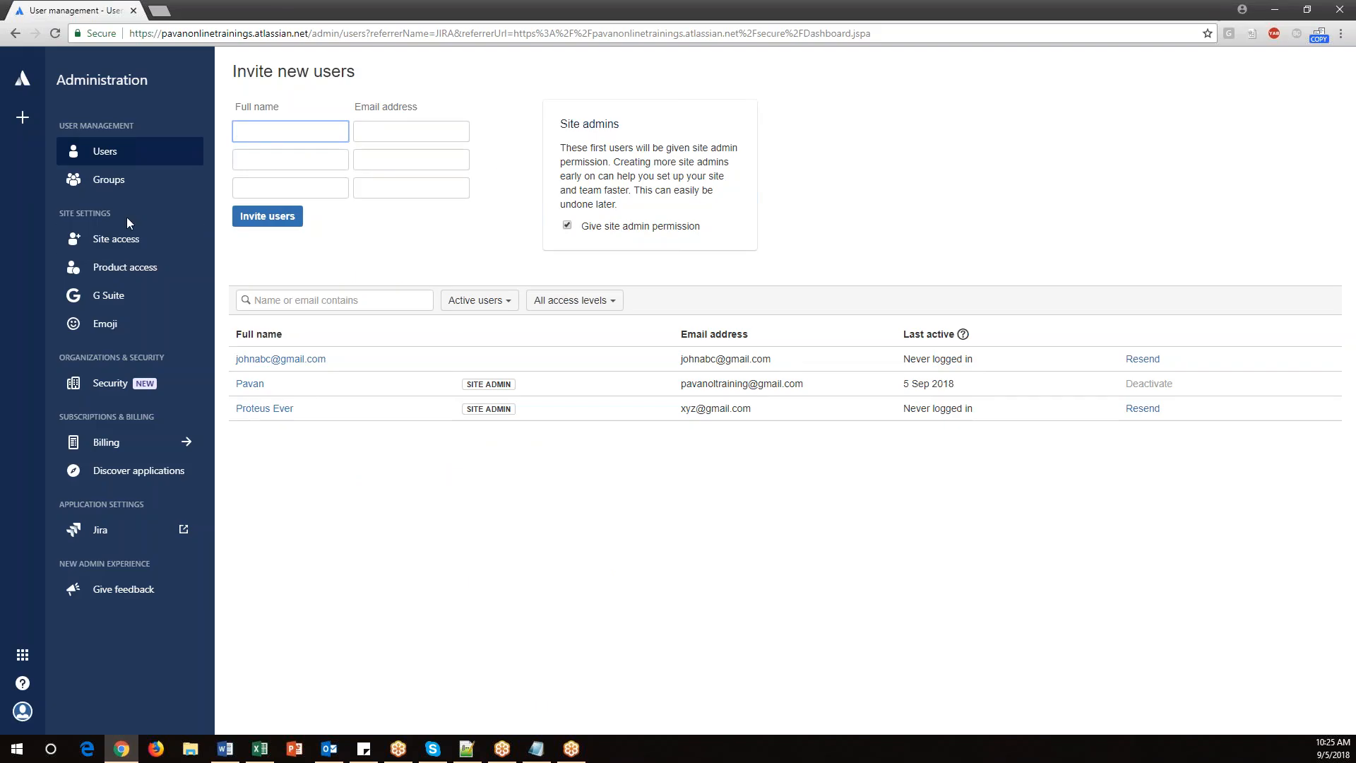
pyautogui.click(23, 711)
pyautogui.click(23, 655)
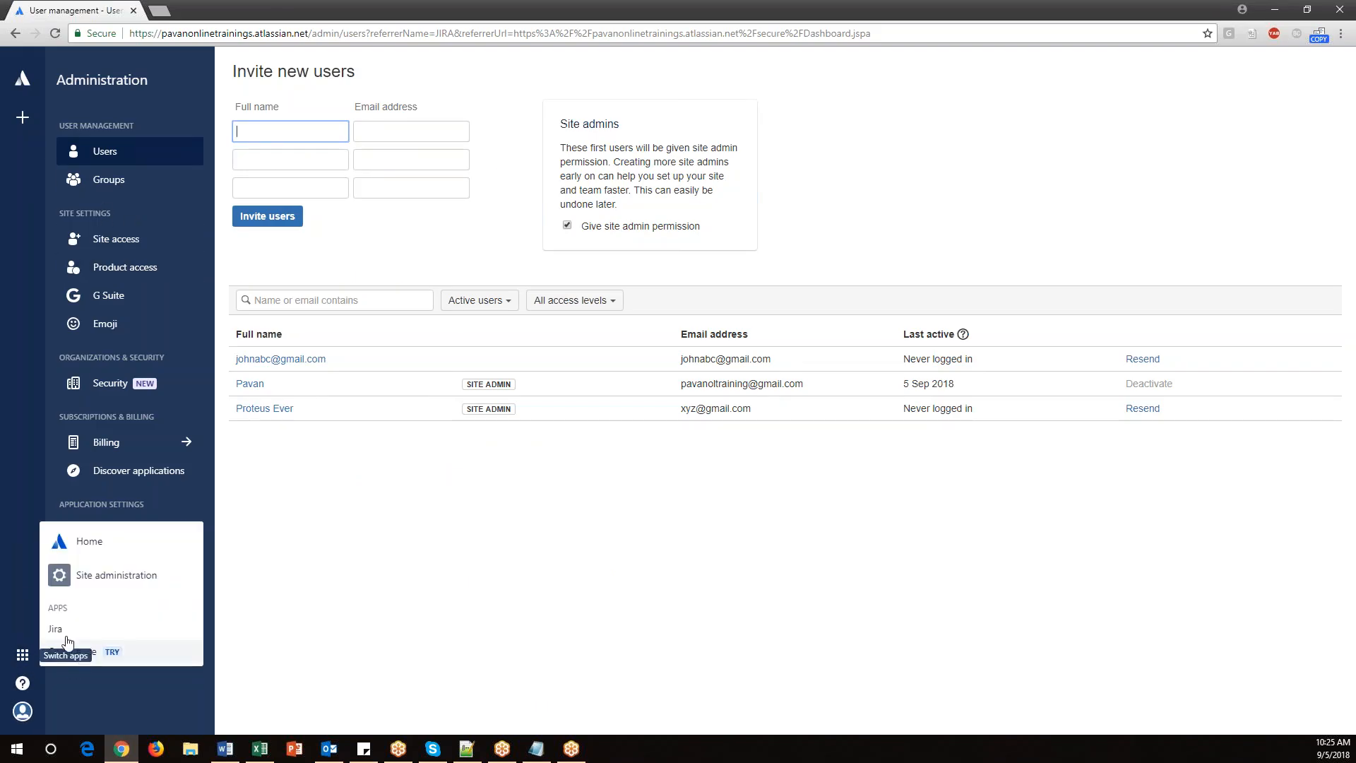
pyautogui.click(57, 629)
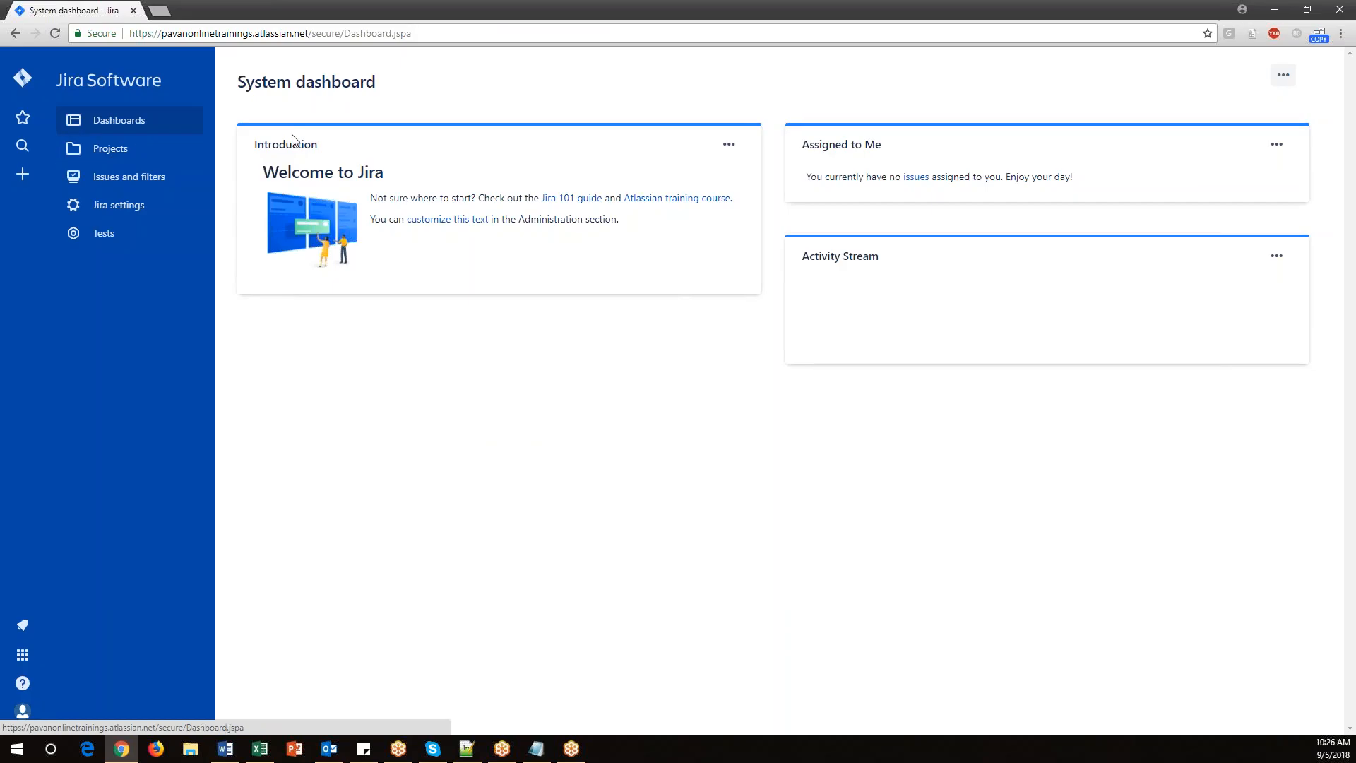
pyautogui.click(108, 151)
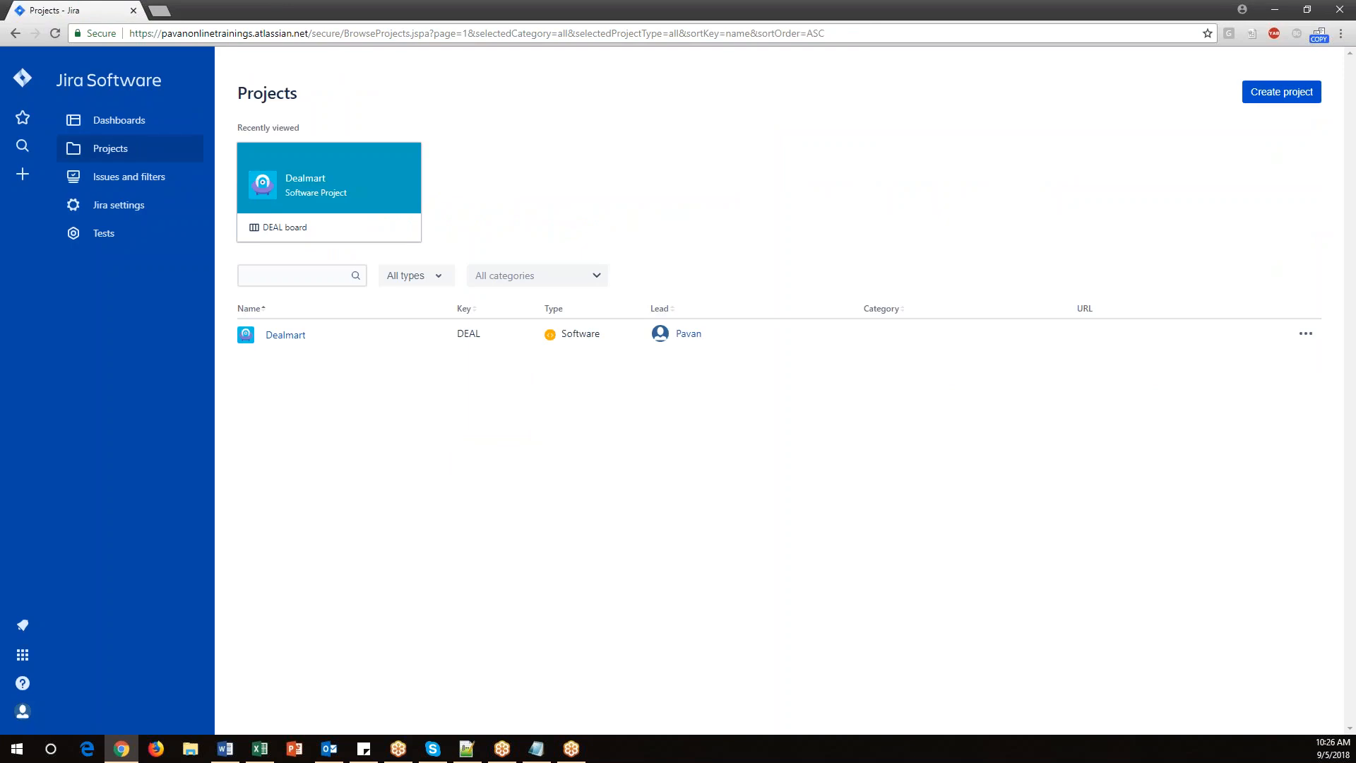
pyautogui.click(127, 121)
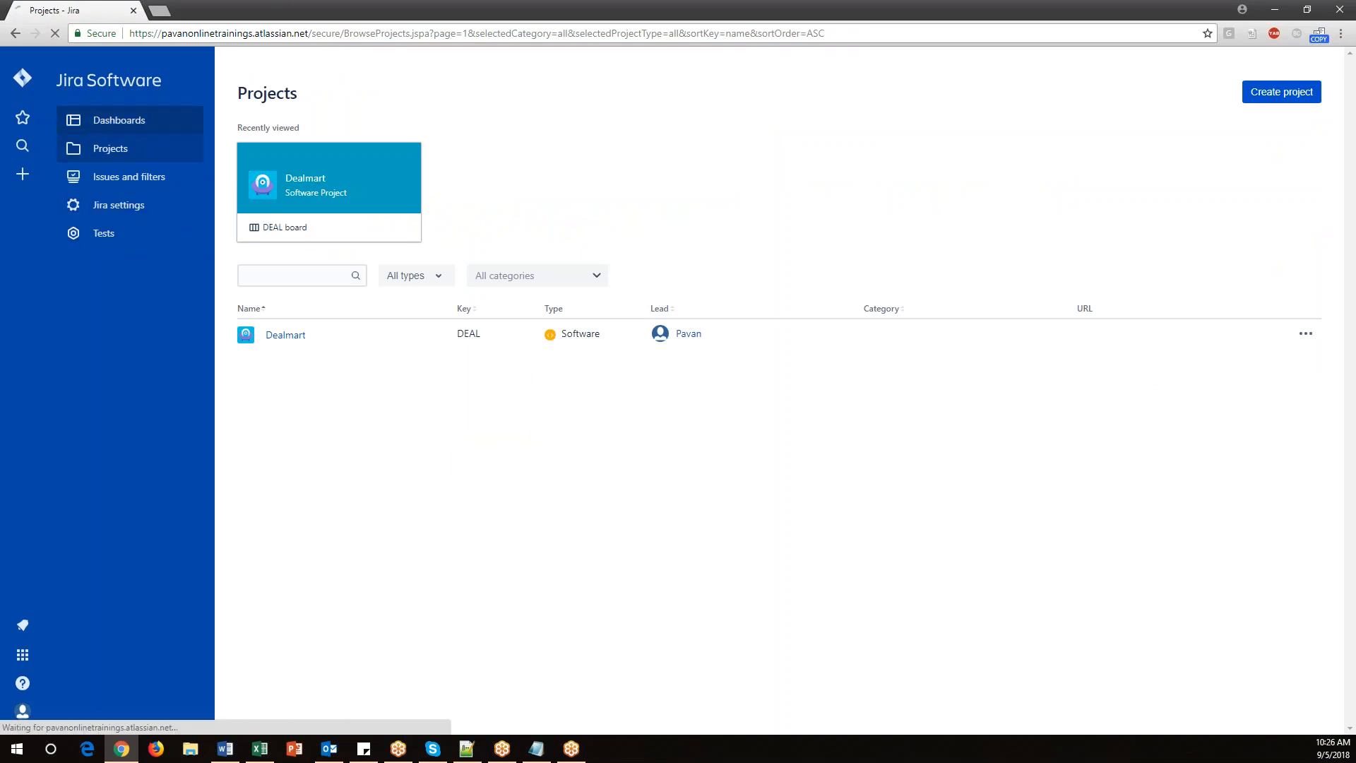
# Write 'Dashboard' under the project-creation heading in the notes and switch back to Jira.
pyautogui.hotkey('alt', 'Tab')
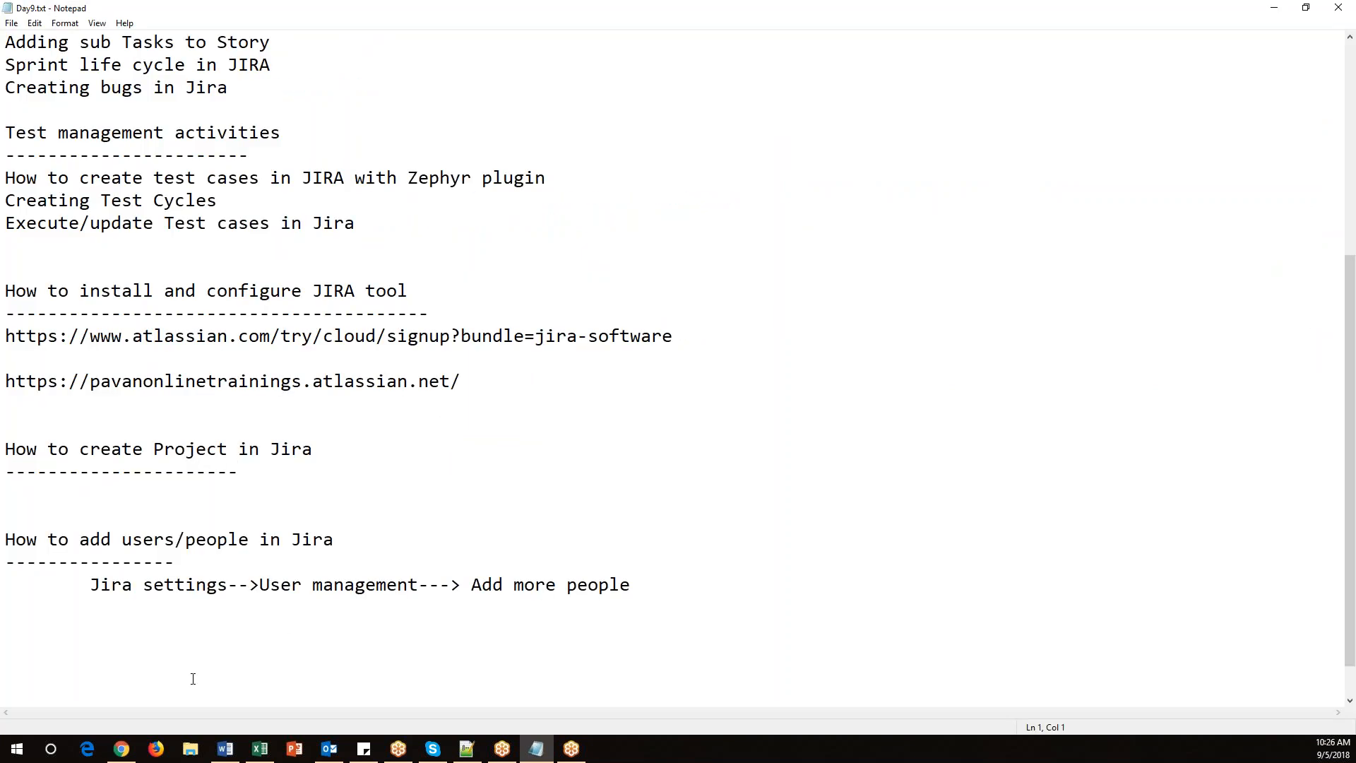
pyautogui.press('Return')
pyautogui.write('Das')
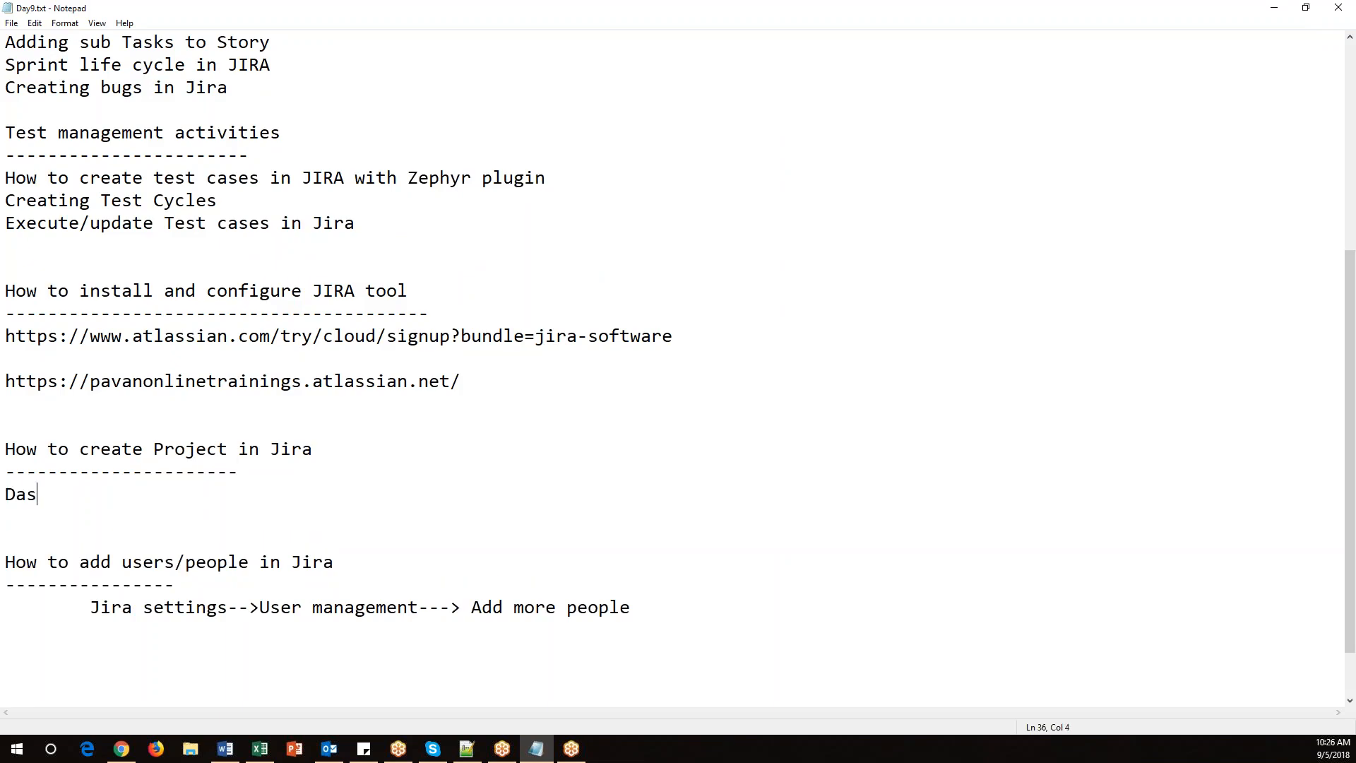
pyautogui.write('hboard-->')
pyautogui.hotkey('alt', 'Tab')
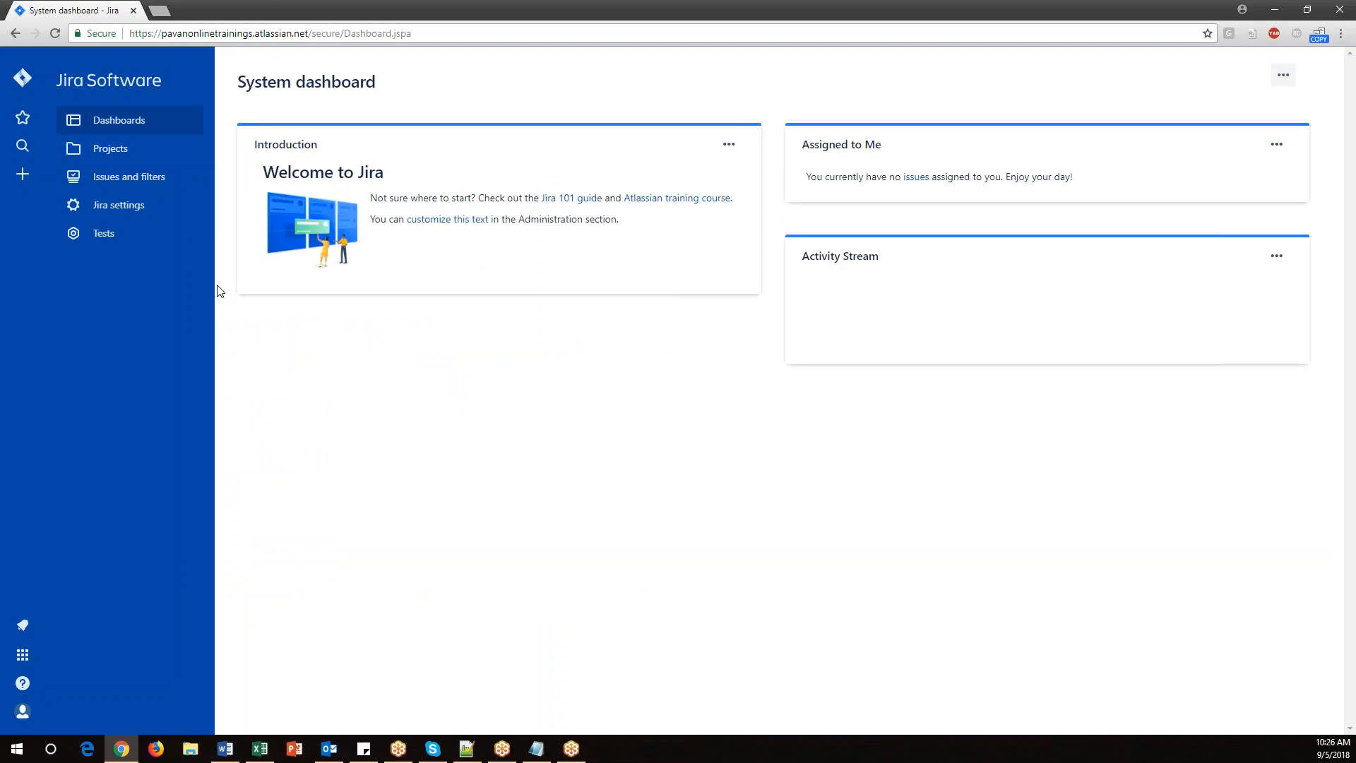
# Open the Projects page in Jira and extend the notes' project-creation path with 'Projects-->'.
pyautogui.click(111, 147)
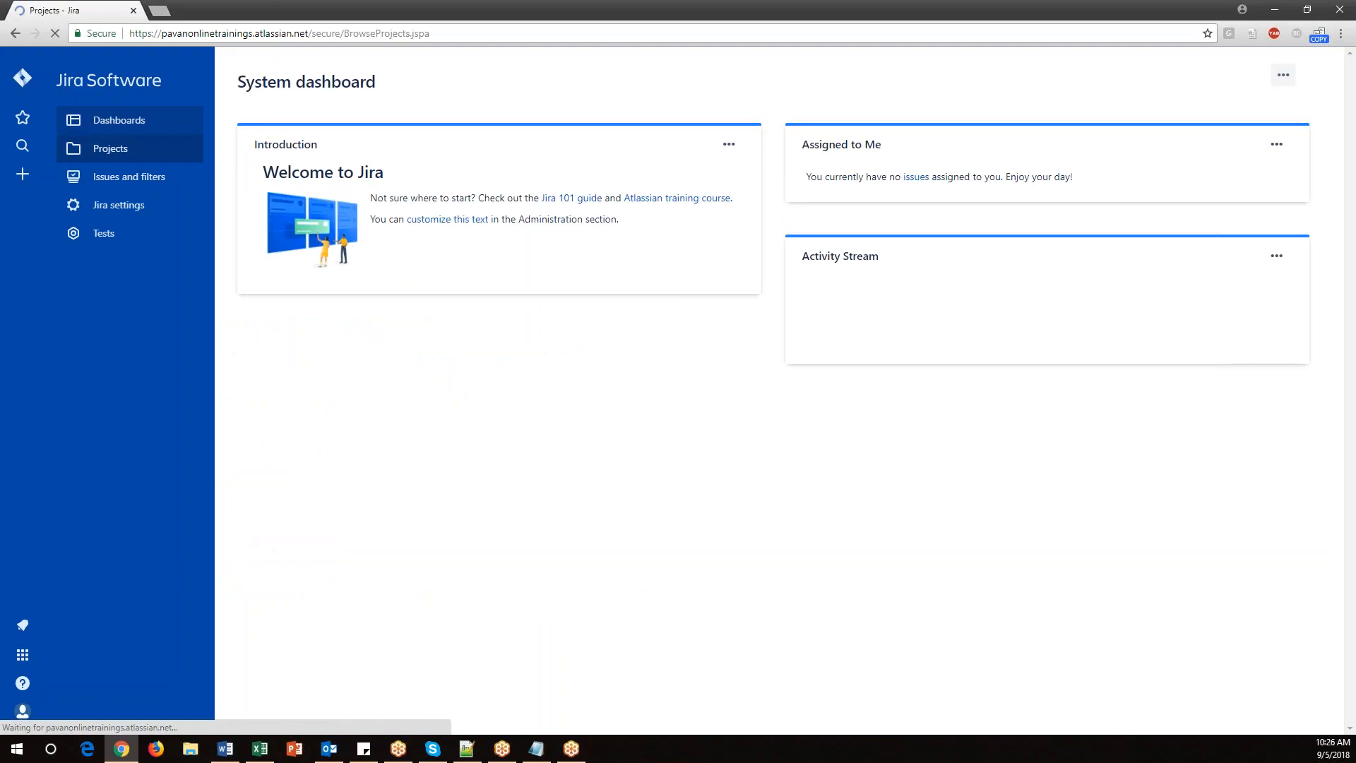
pyautogui.hotkey('alt', 'Tab')
pyautogui.write('Projects--')
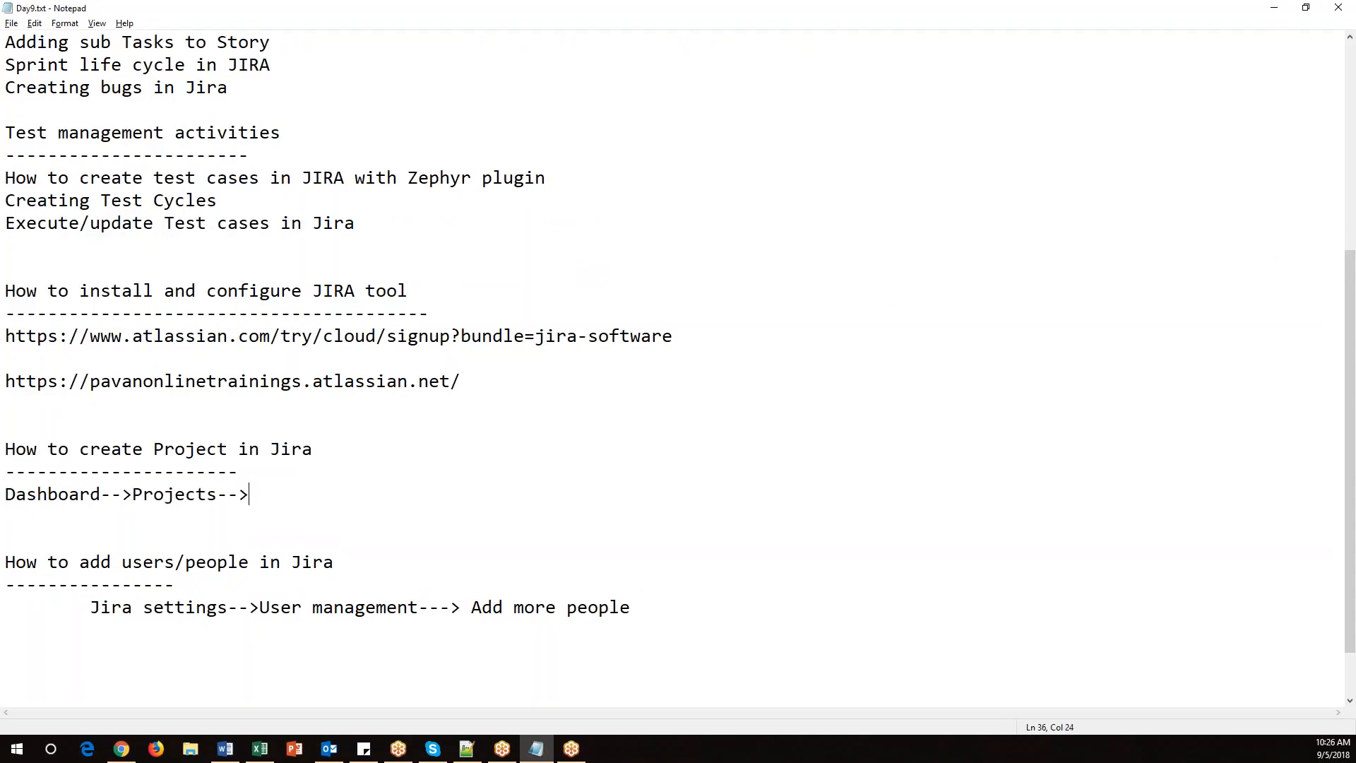
pyautogui.hotkey('alt', 'Tab')
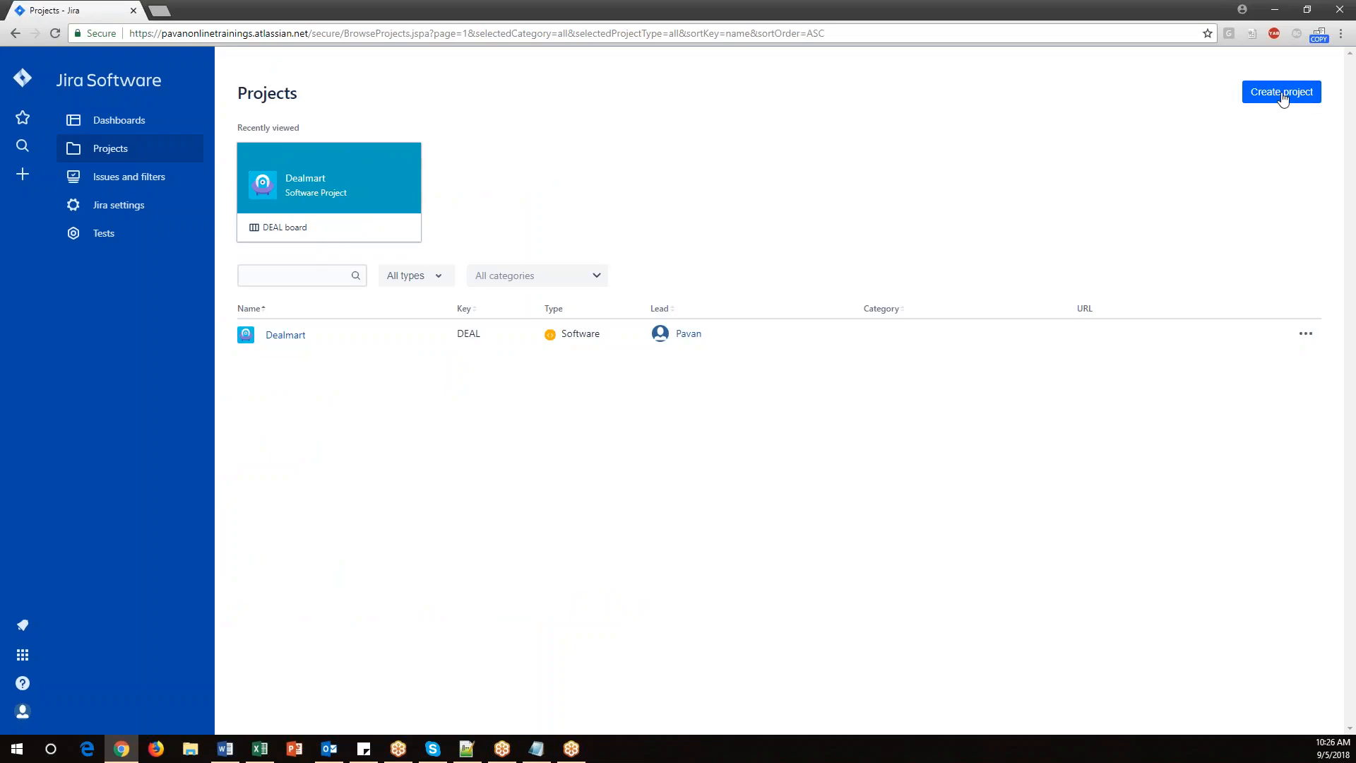
# Complete the notes path with 'Create project-->Project name--> create' and save the notes file.
pyautogui.hotkey('alt', 'Tab')
pyautogui.write('Create')
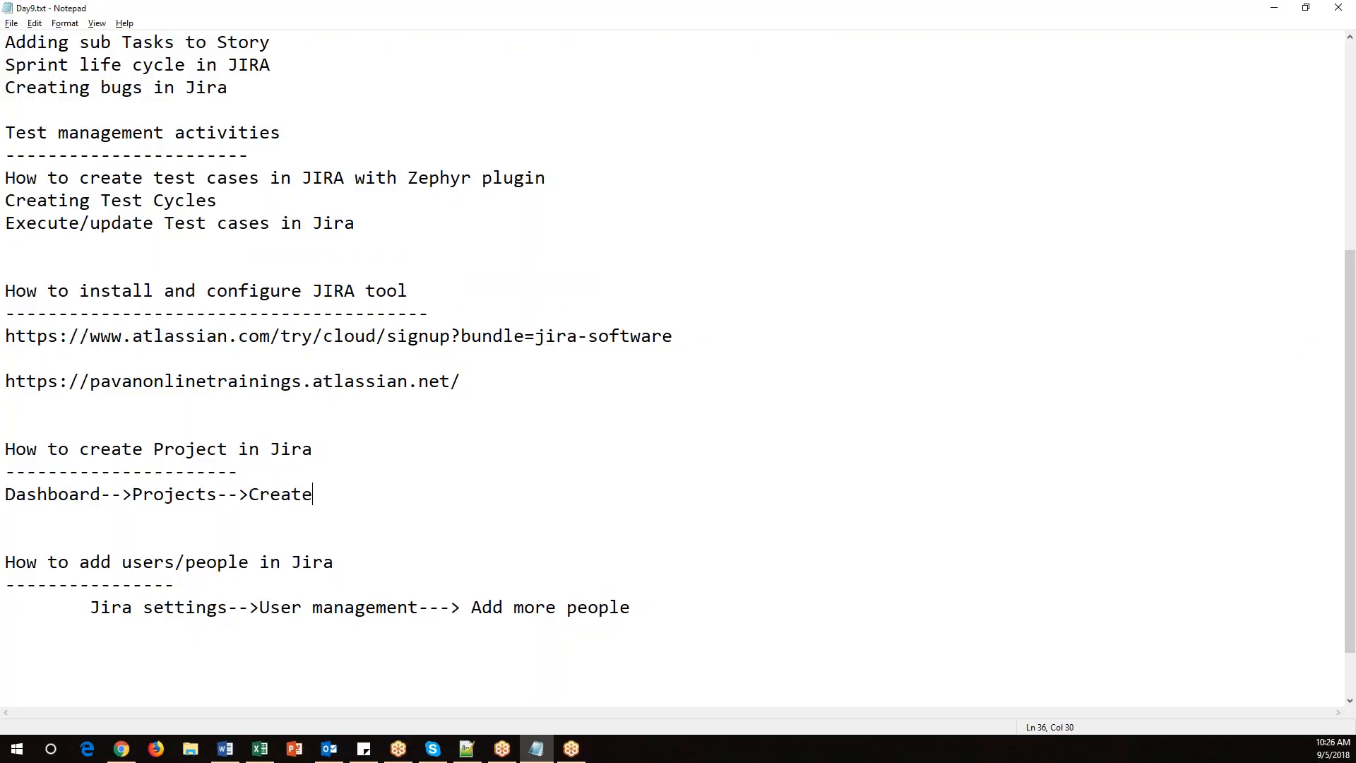
pyautogui.write(' project')
pyautogui.hotkey('ctrl', 's')
pyautogui.write('>Project name-->')
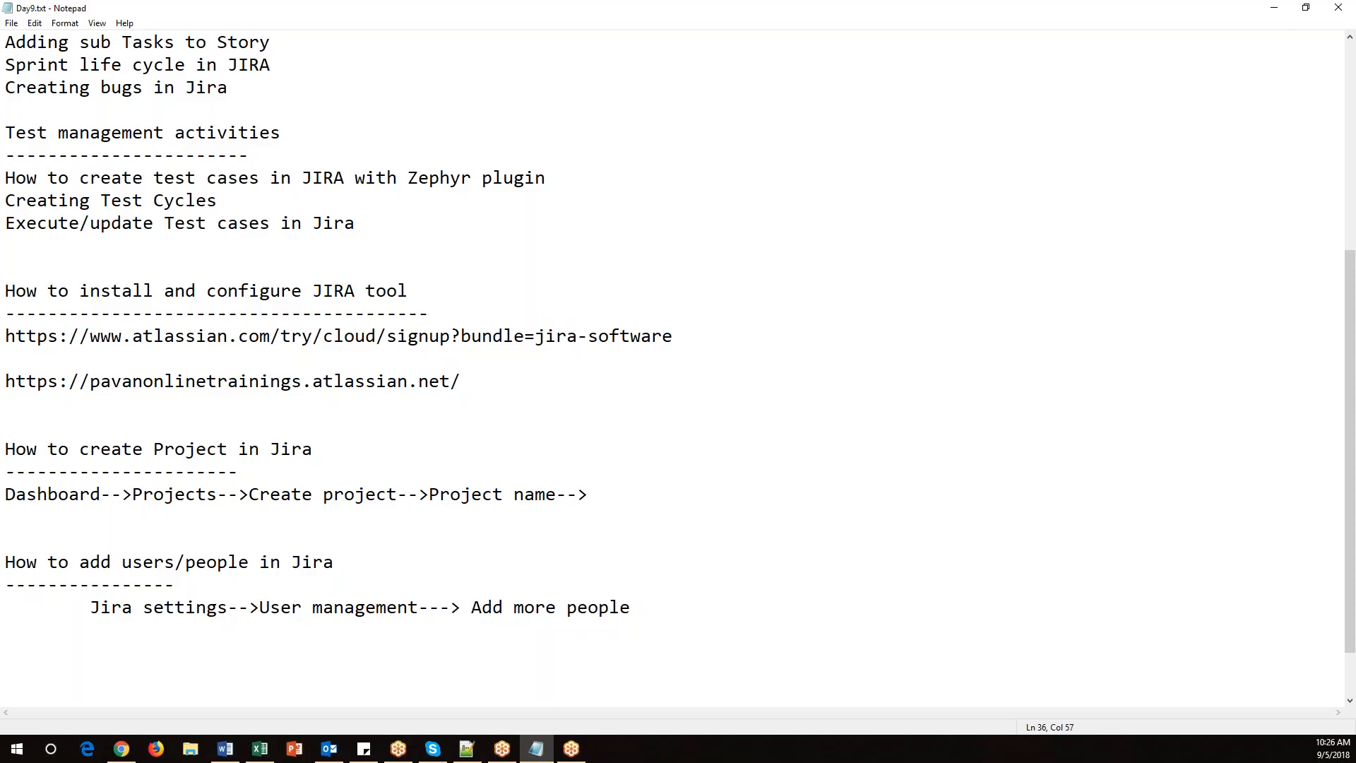
pyautogui.write(' fini')
pyautogui.press('BackSpace')
pyautogui.press('BackSpace')
pyautogui.press('BackSpace')
pyautogui.press('BackSpace')
pyautogui.write('create/')
pyautogui.press('BackSpace')
pyautogui.hotkey('alt', 'Tab')
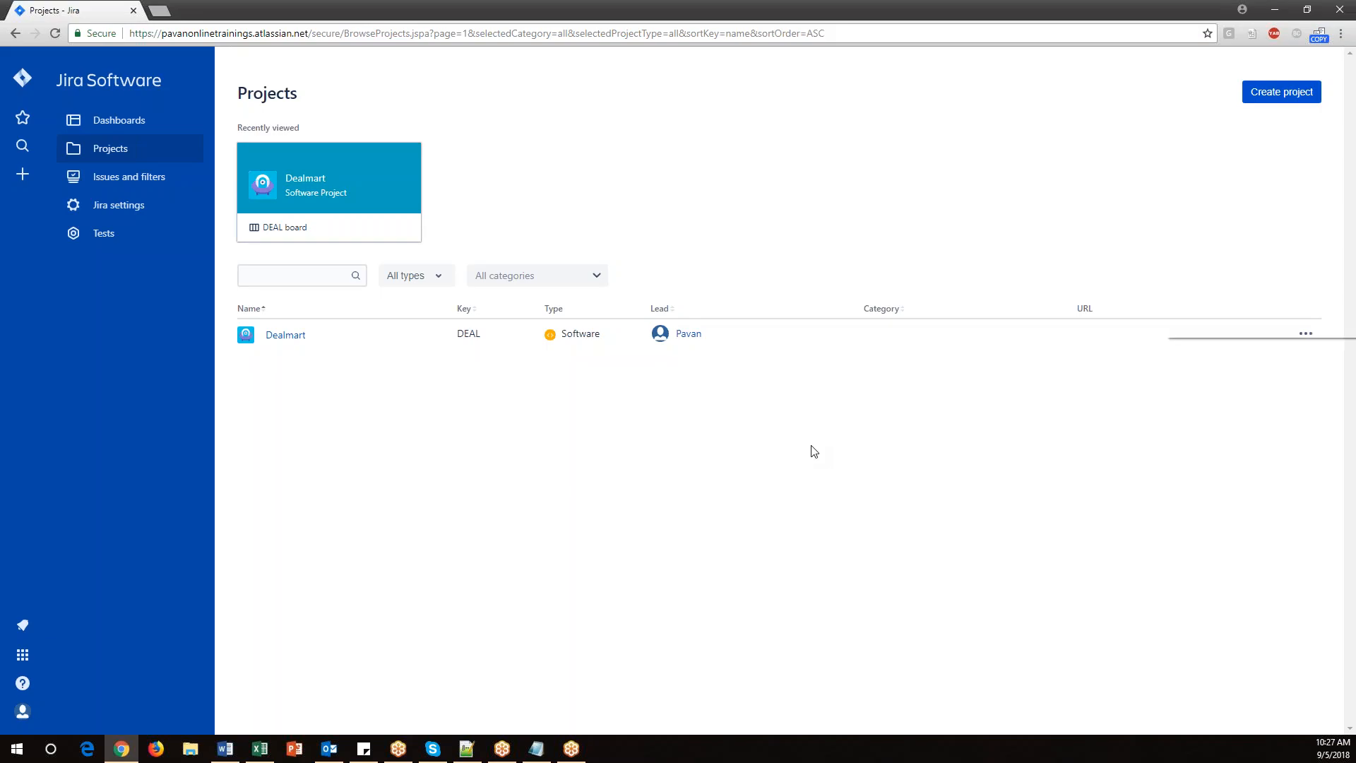
pyautogui.hotkey('alt', 'f')
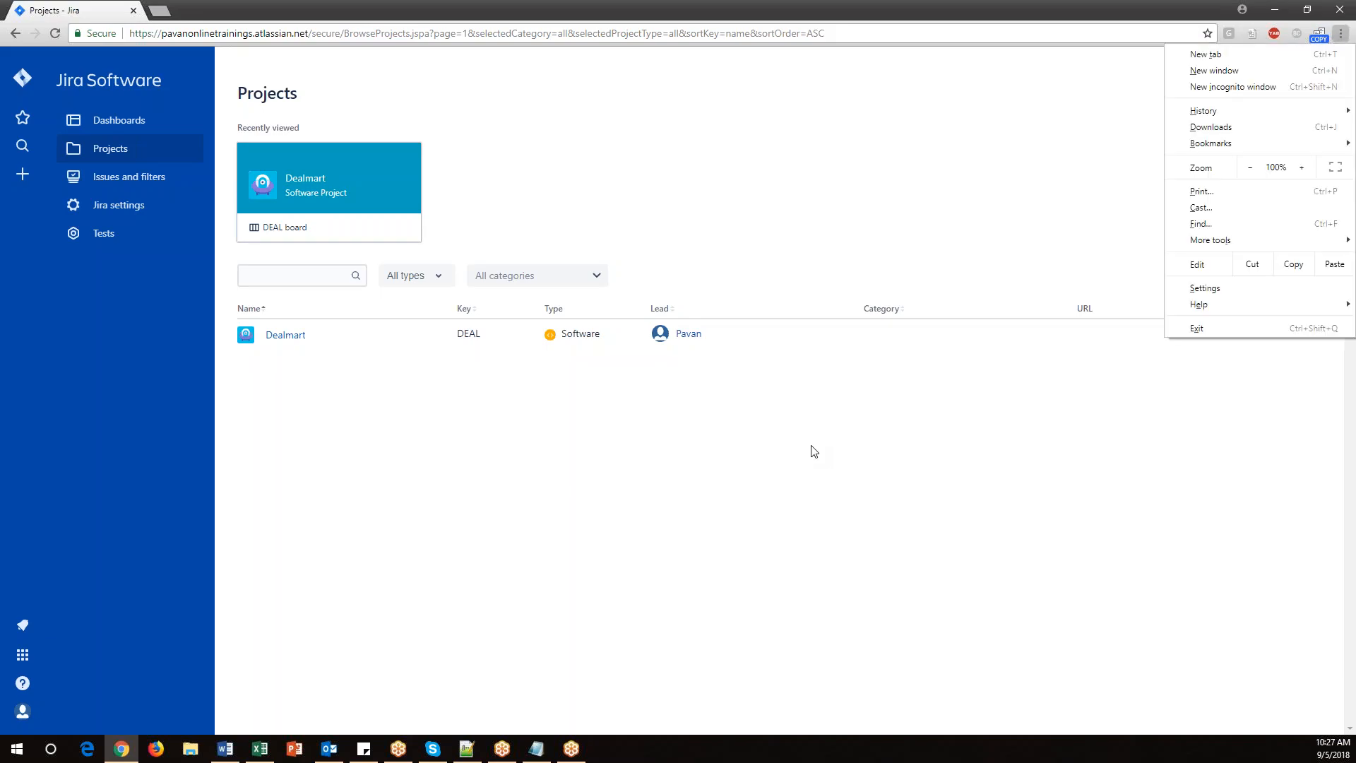
pyautogui.click(570, 586)
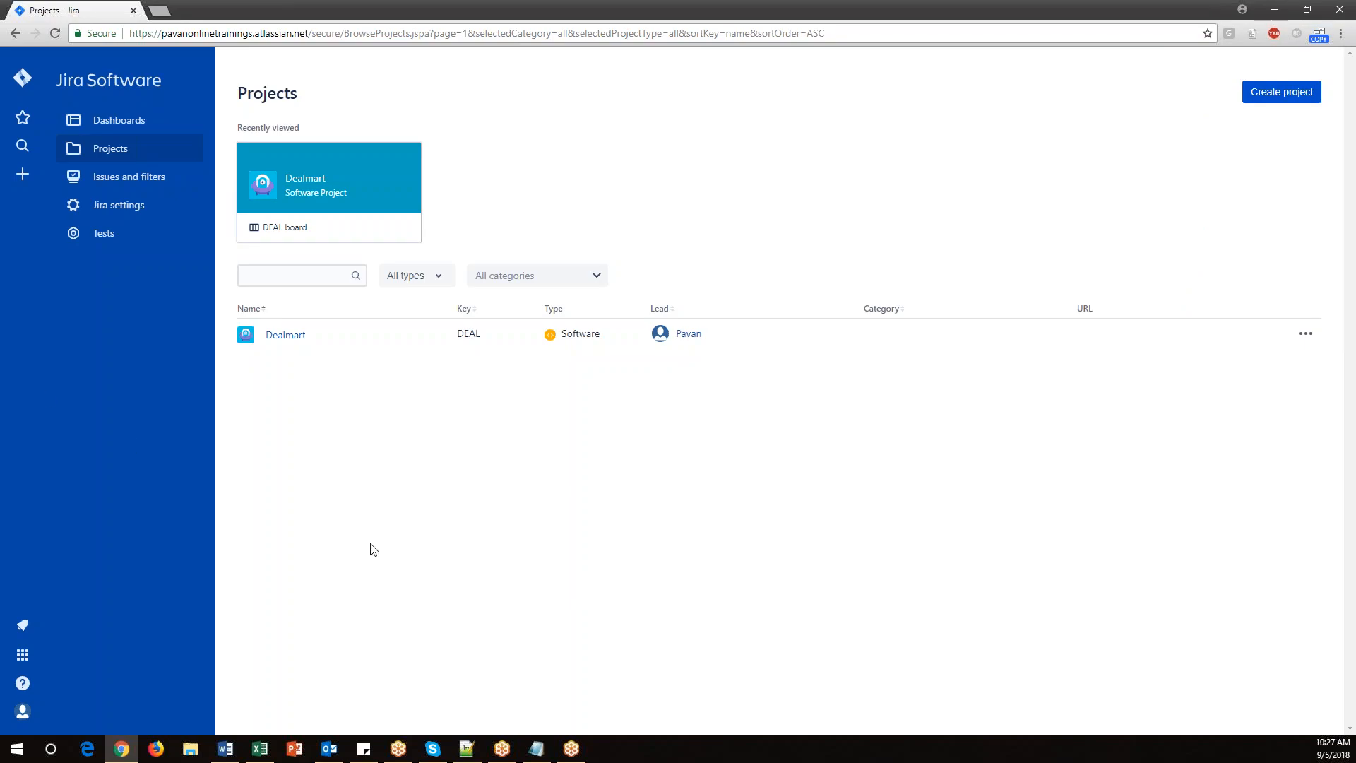
# Review the headings and agenda items in the notes by highlighting them.
pyautogui.click(536, 749)
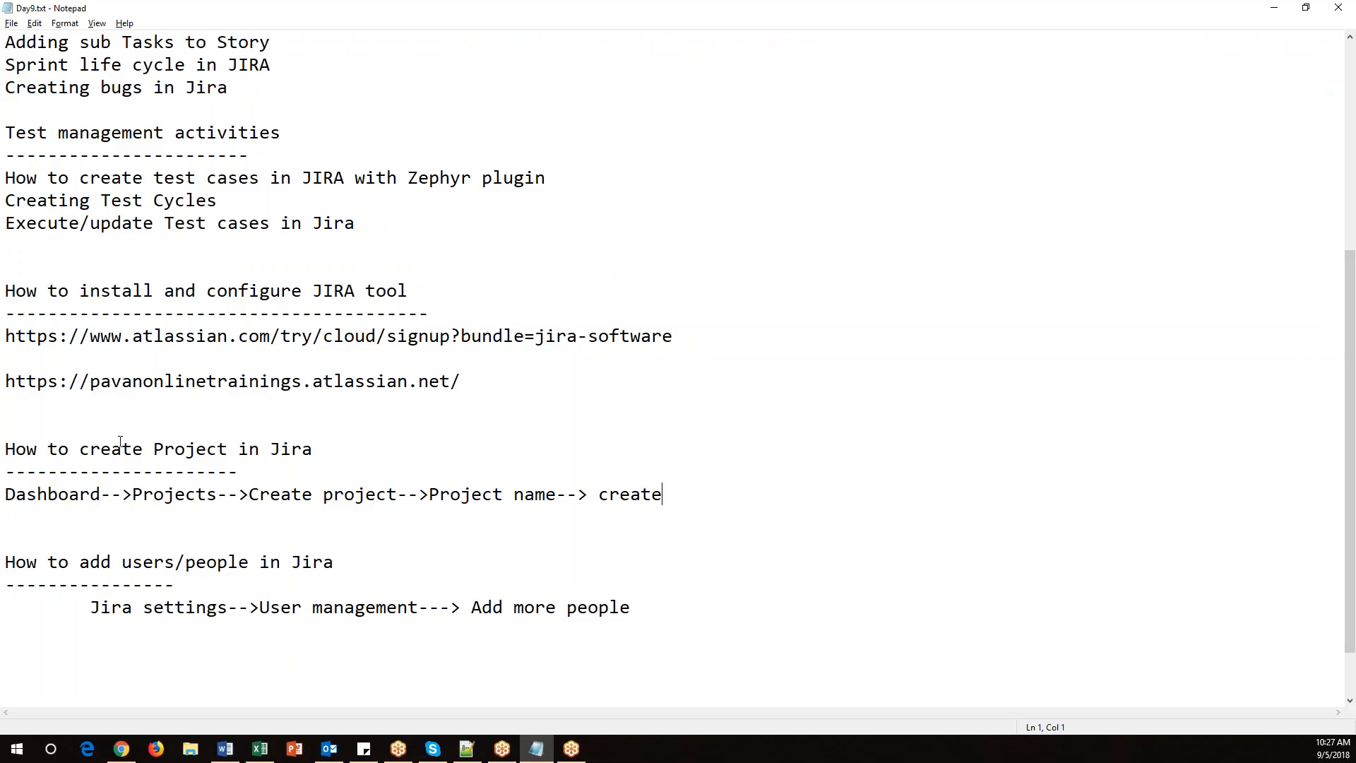
pyautogui.moveTo(70, 452); pyautogui.dragTo(348, 450)
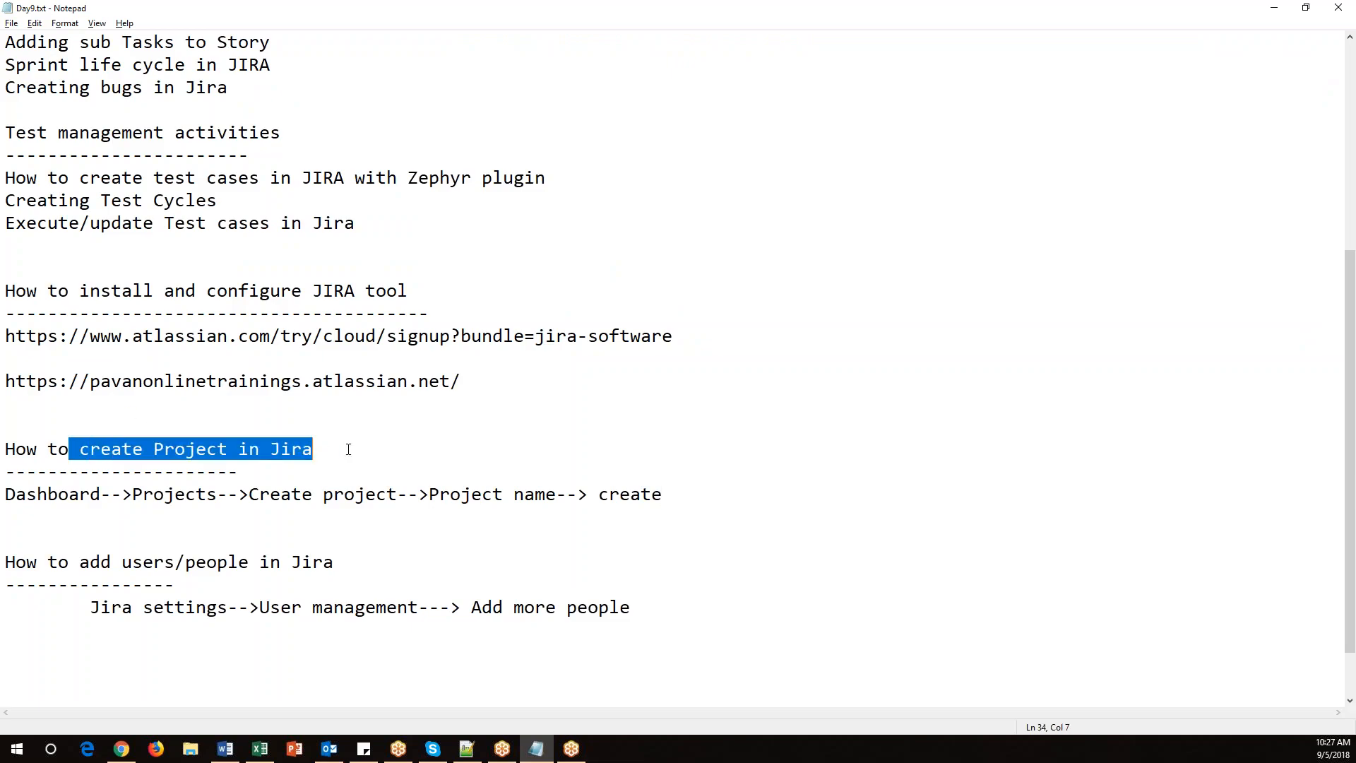
pyautogui.scroll(-1, 348, 450)
pyautogui.moveTo(64, 544); pyautogui.dragTo(633, 542)
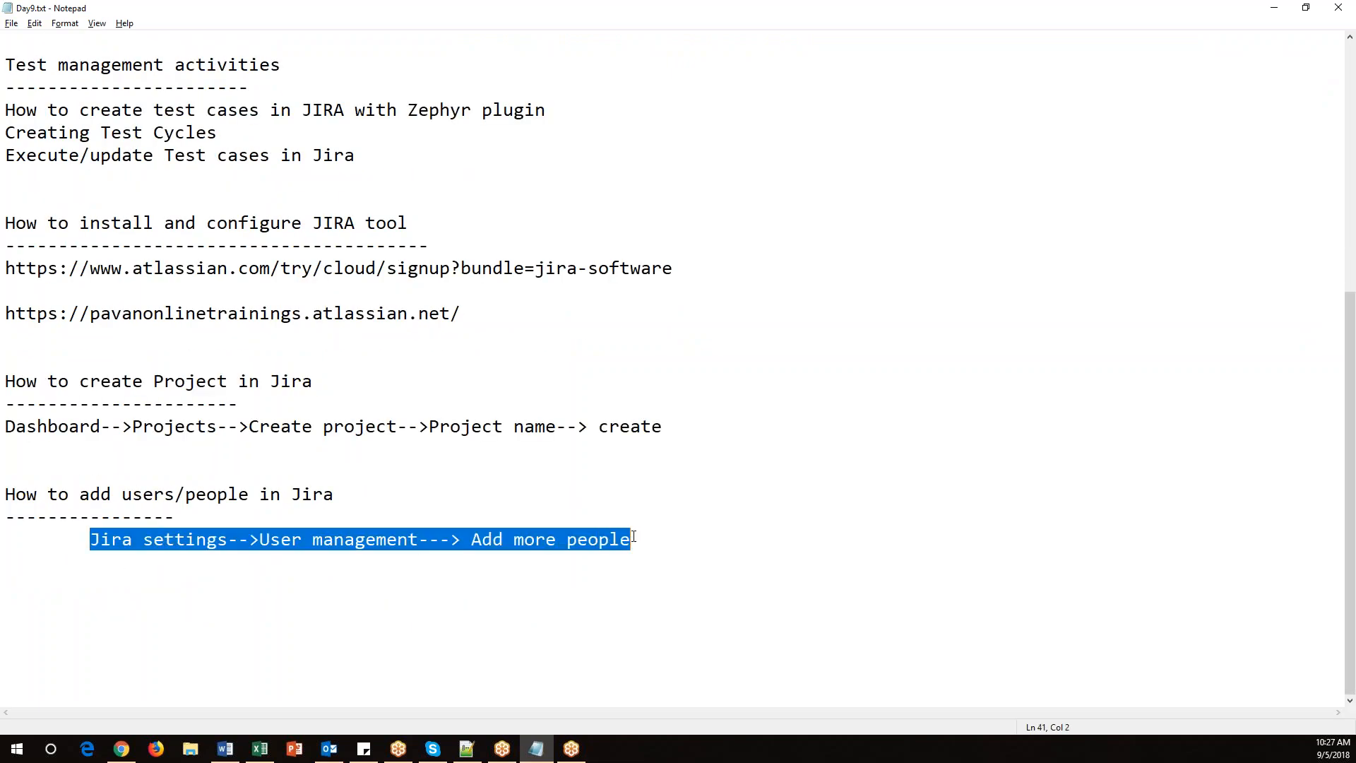
pyautogui.moveTo(382, 483); pyautogui.dragTo(4, 495)
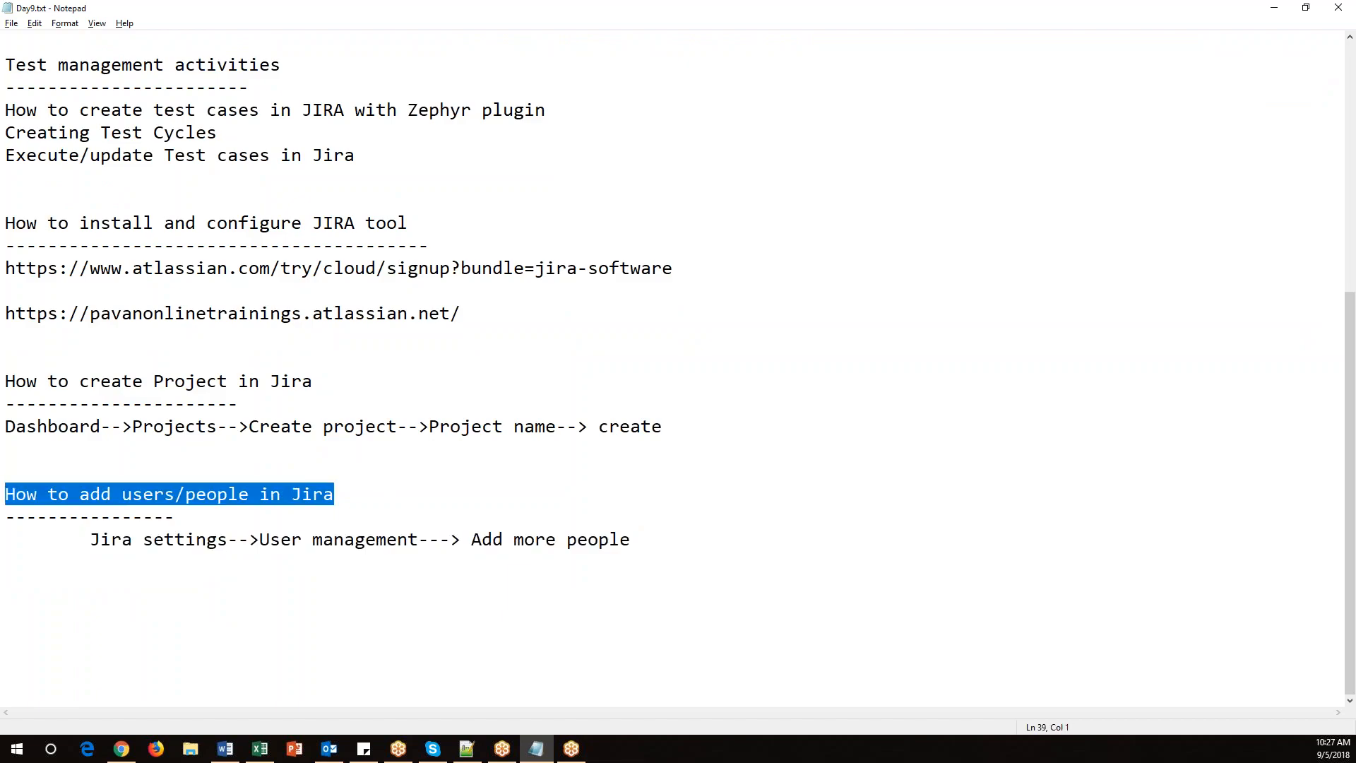
pyautogui.scroll(6, 212, 433)
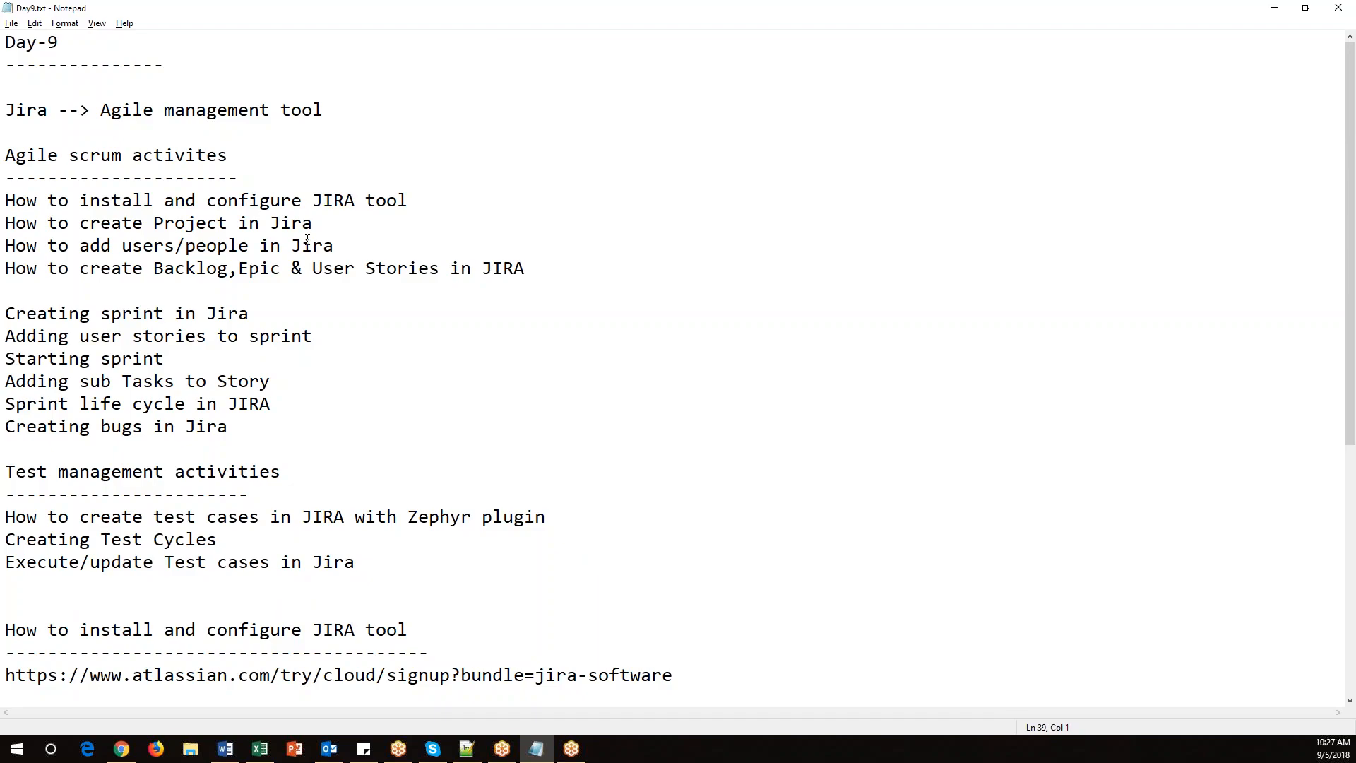
pyautogui.moveTo(347, 244); pyautogui.dragTo(6, 206)
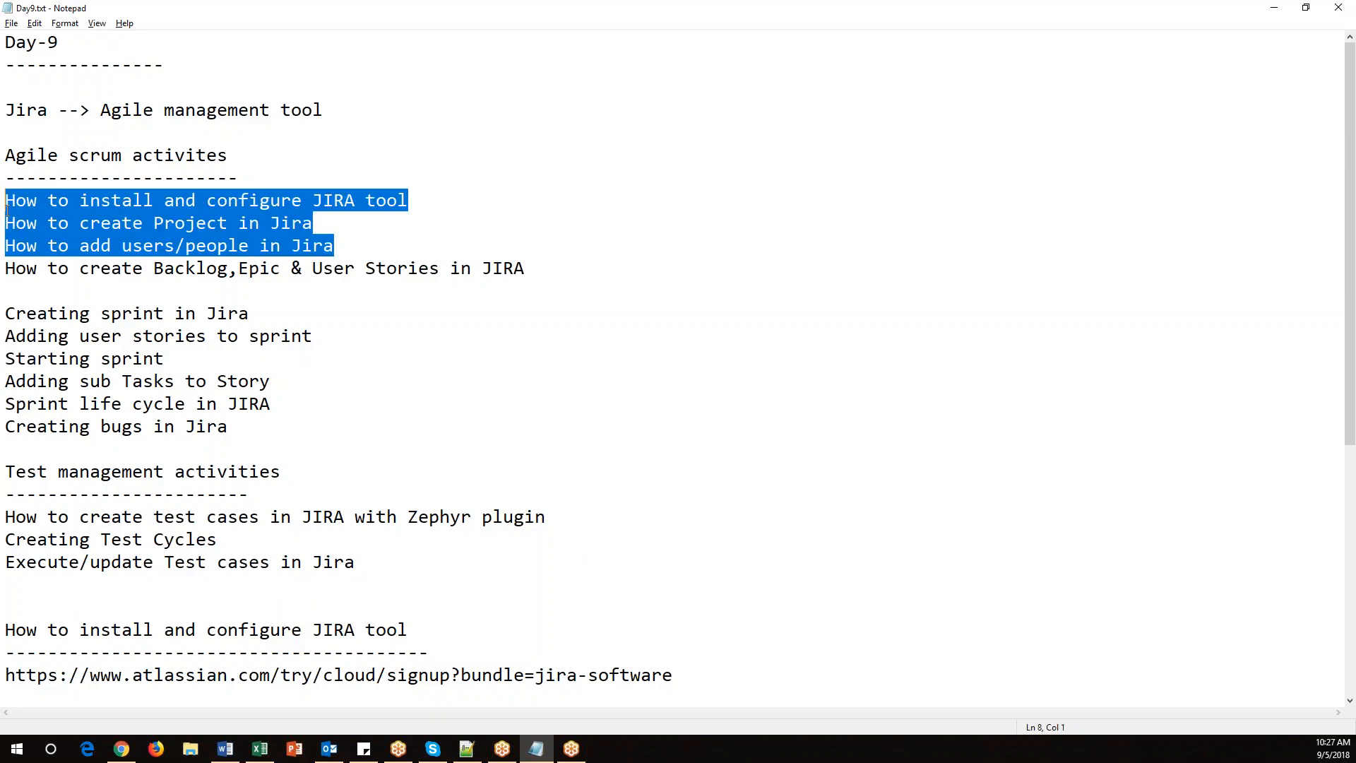
# Insert a blank line after the first three agenda items and remove the blank line above 'Creating sprint in Jira'.
pyautogui.click(402, 244)
pyautogui.press('Return')
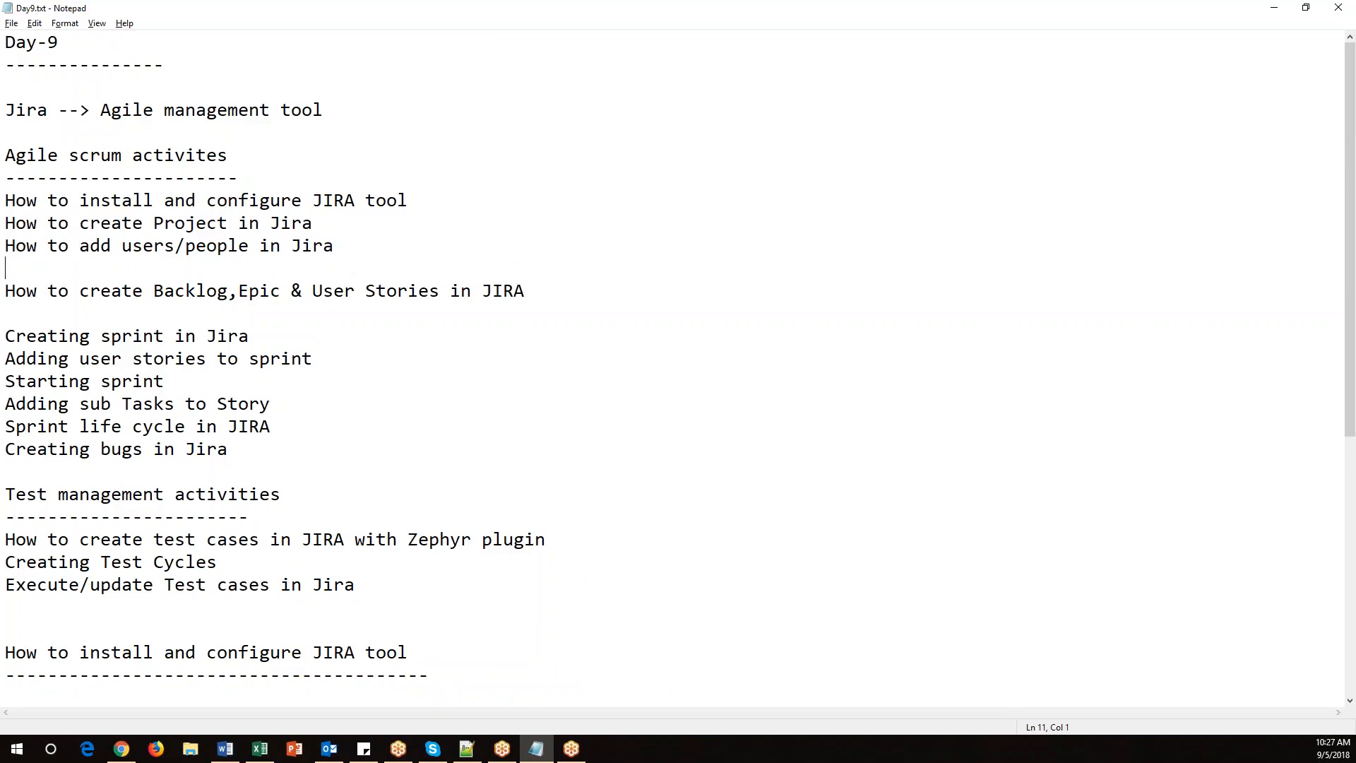
pyautogui.moveTo(69, 201); pyautogui.dragTo(5, 201)
pyautogui.click(49, 312)
pyautogui.press('Delete')
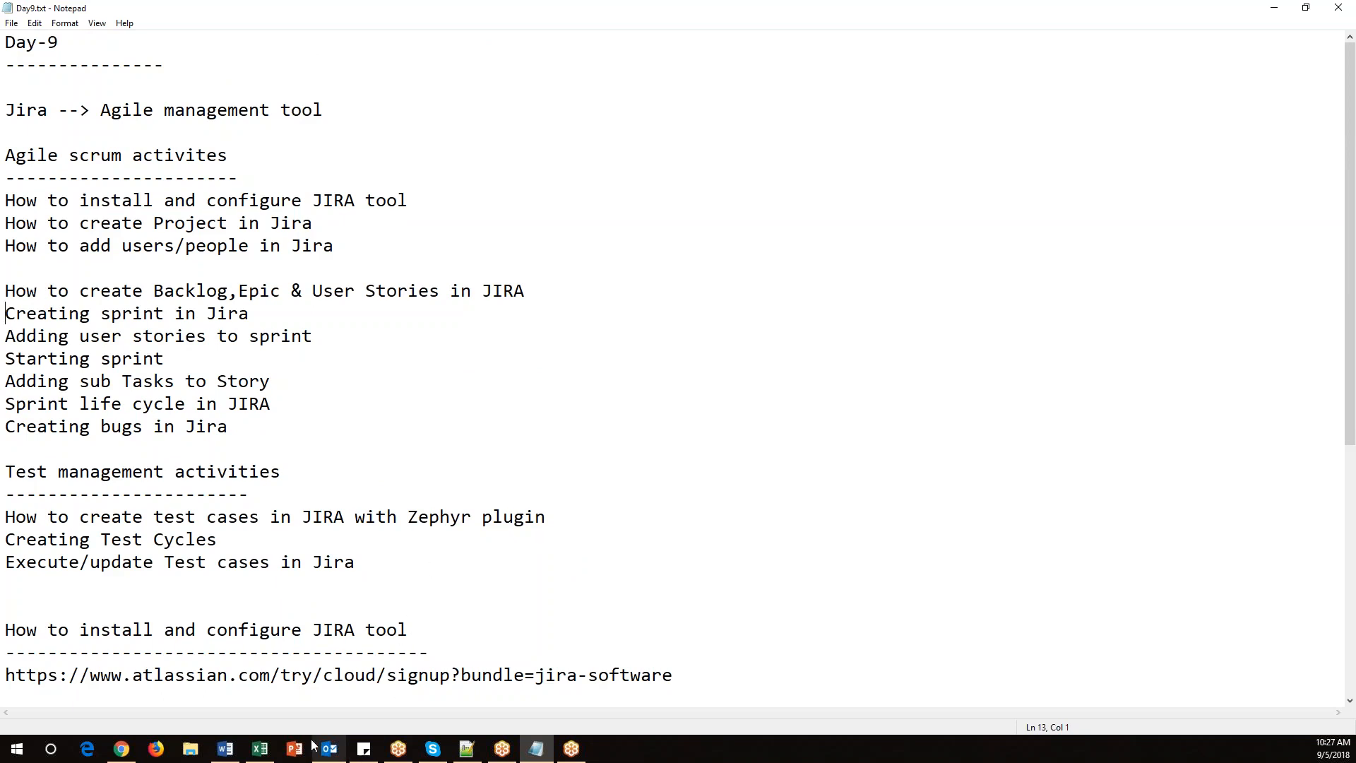
# Switch to Excel and review the user stories and epic in the Product Backlog sheet.
pyautogui.click(260, 749)
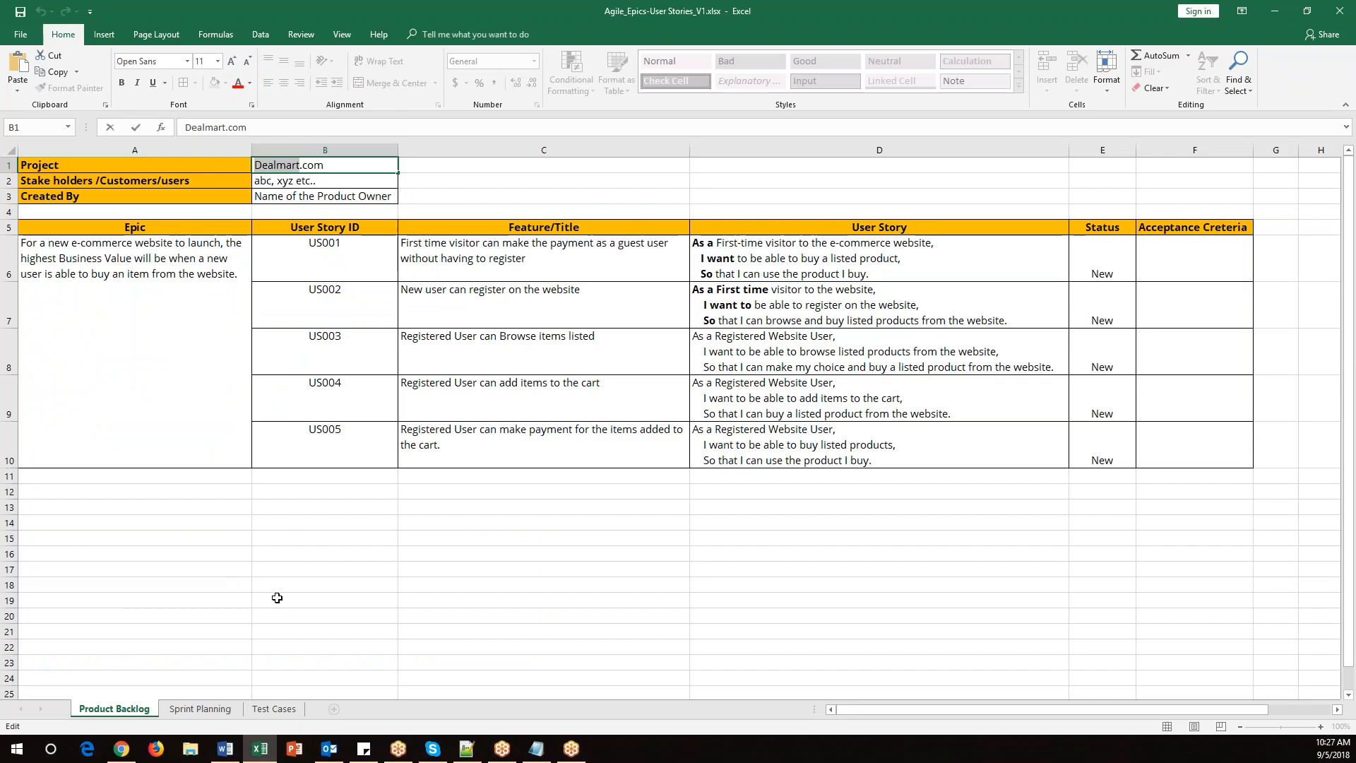
pyautogui.click(132, 712)
pyautogui.click(167, 283)
pyautogui.click(323, 249)
pyautogui.moveTo(323, 248); pyautogui.dragTo(324, 451)
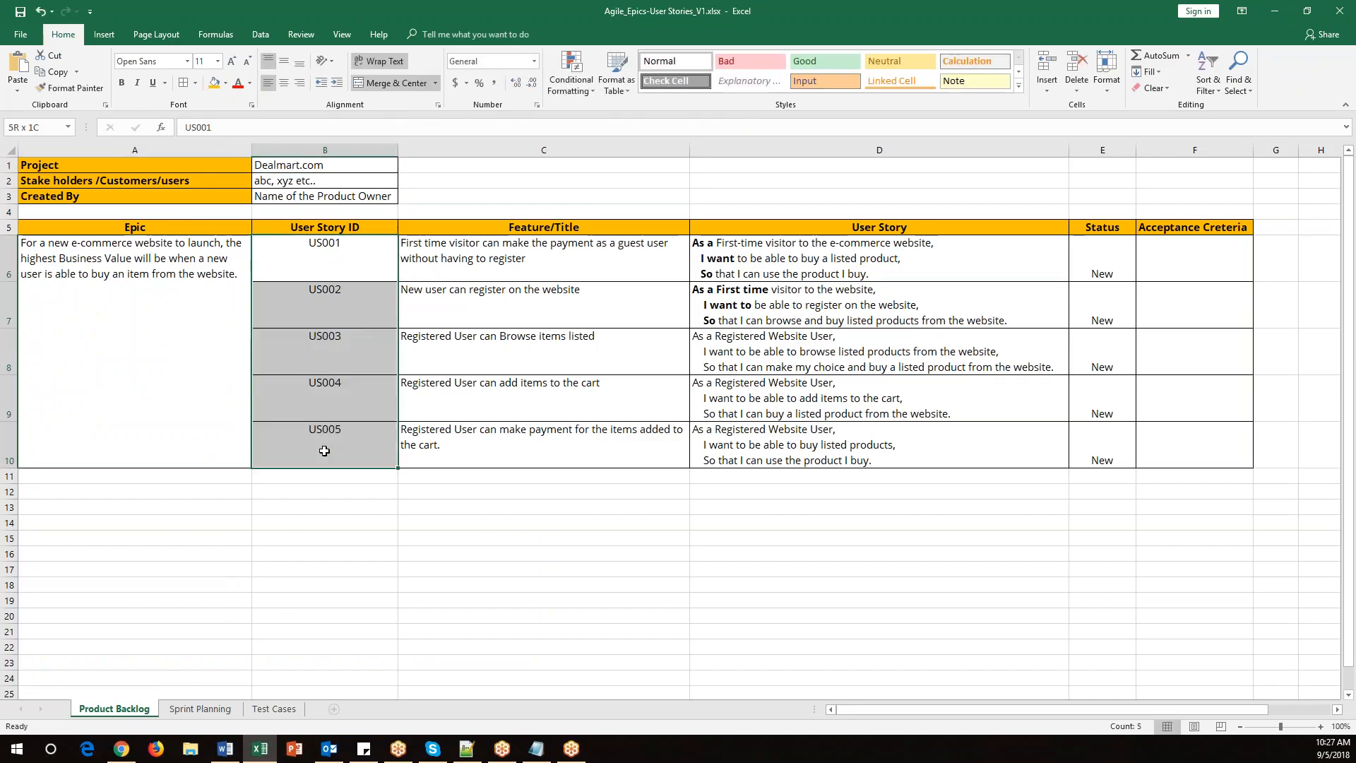
pyautogui.click(155, 285)
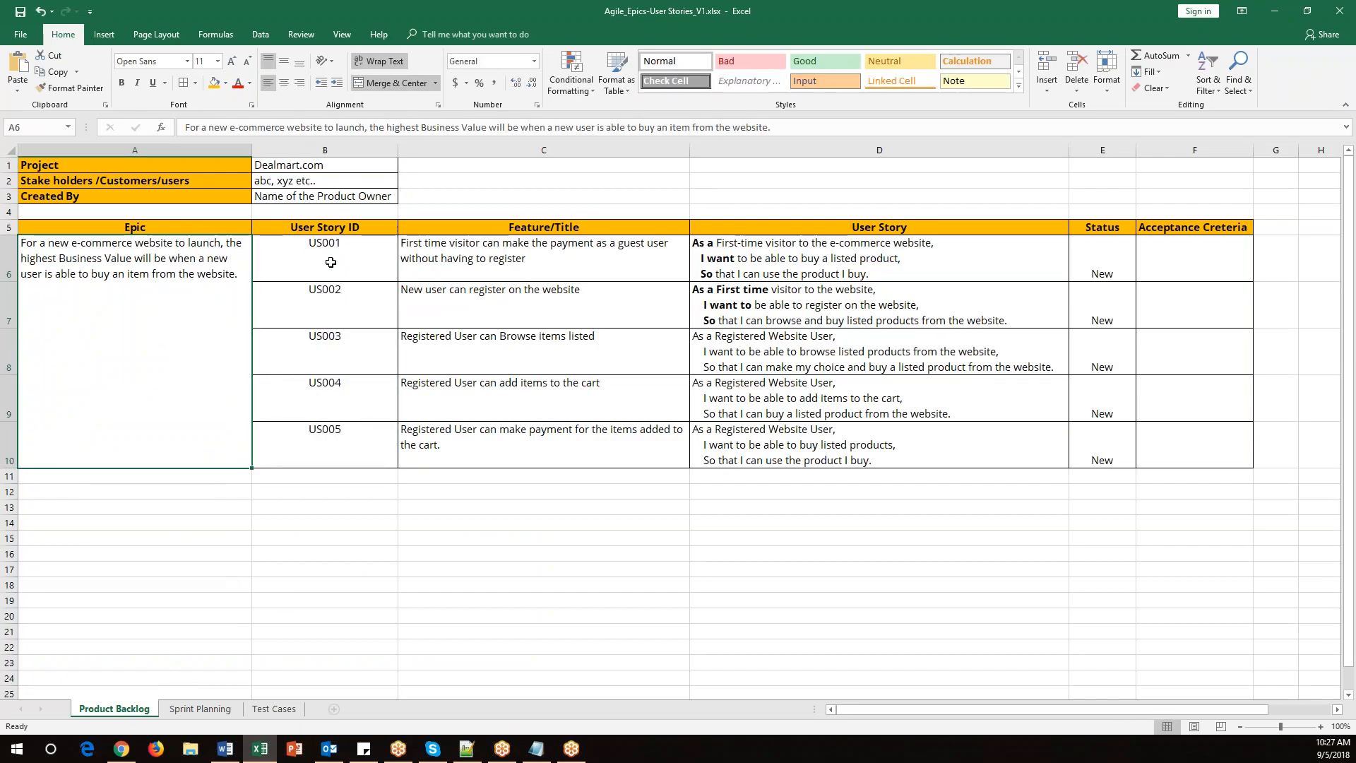
pyautogui.moveTo(329, 251); pyautogui.dragTo(727, 440)
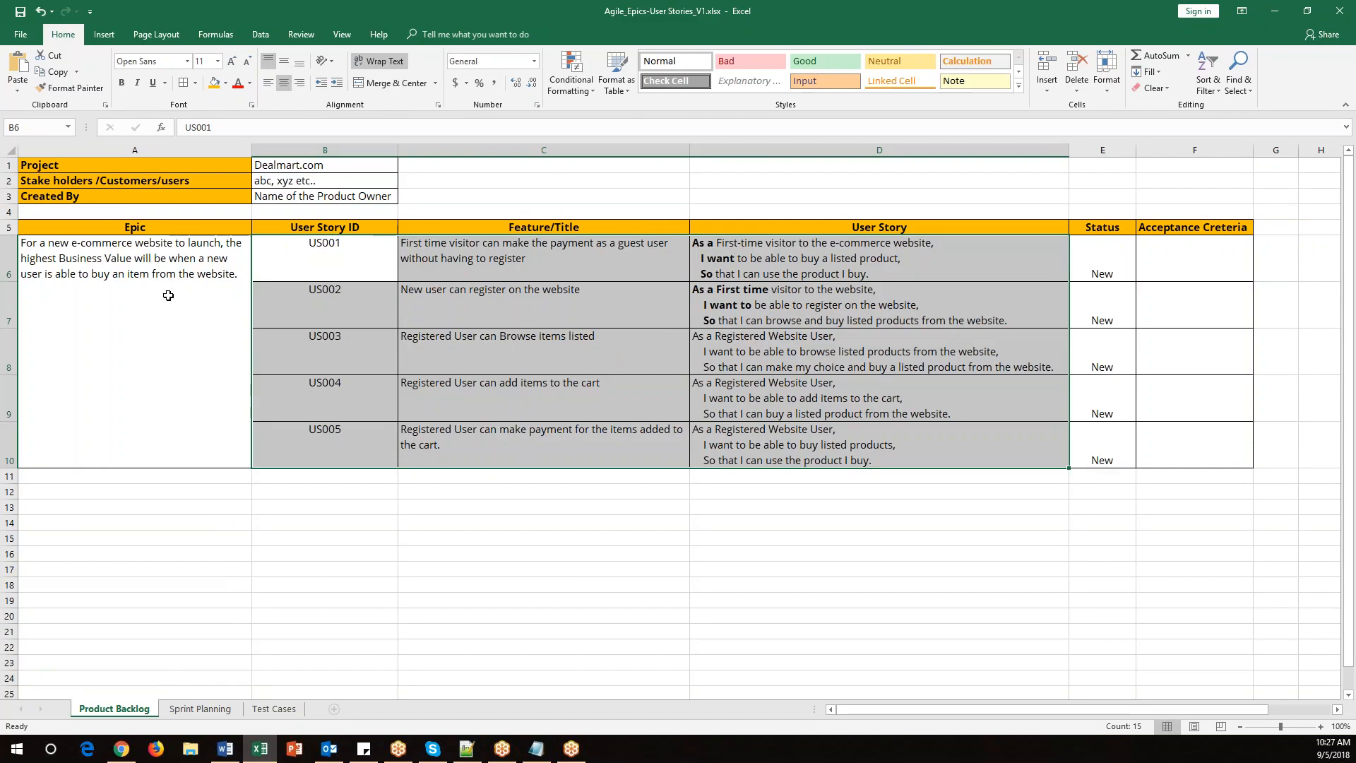
pyautogui.moveTo(299, 257); pyautogui.dragTo(307, 452)
pyautogui.click(138, 316)
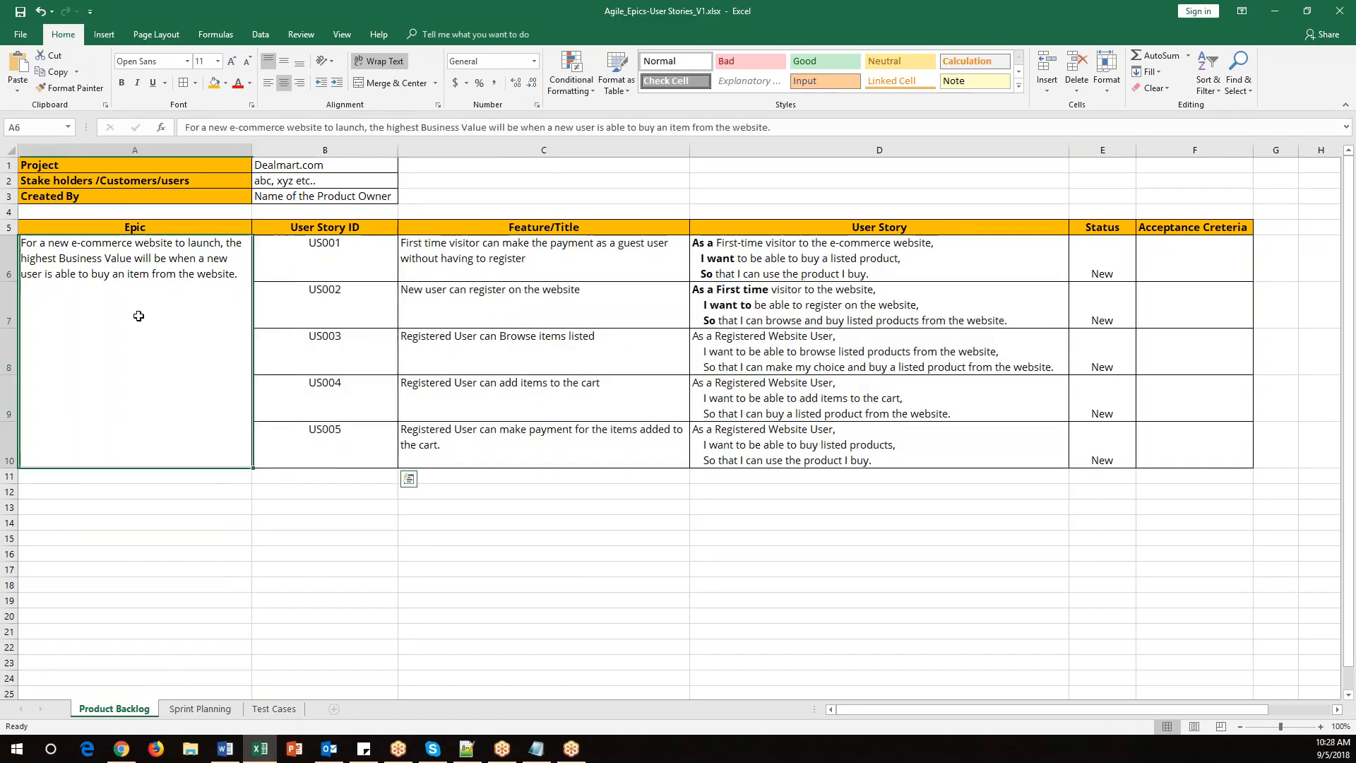
pyautogui.moveTo(303, 255); pyautogui.dragTo(309, 472)
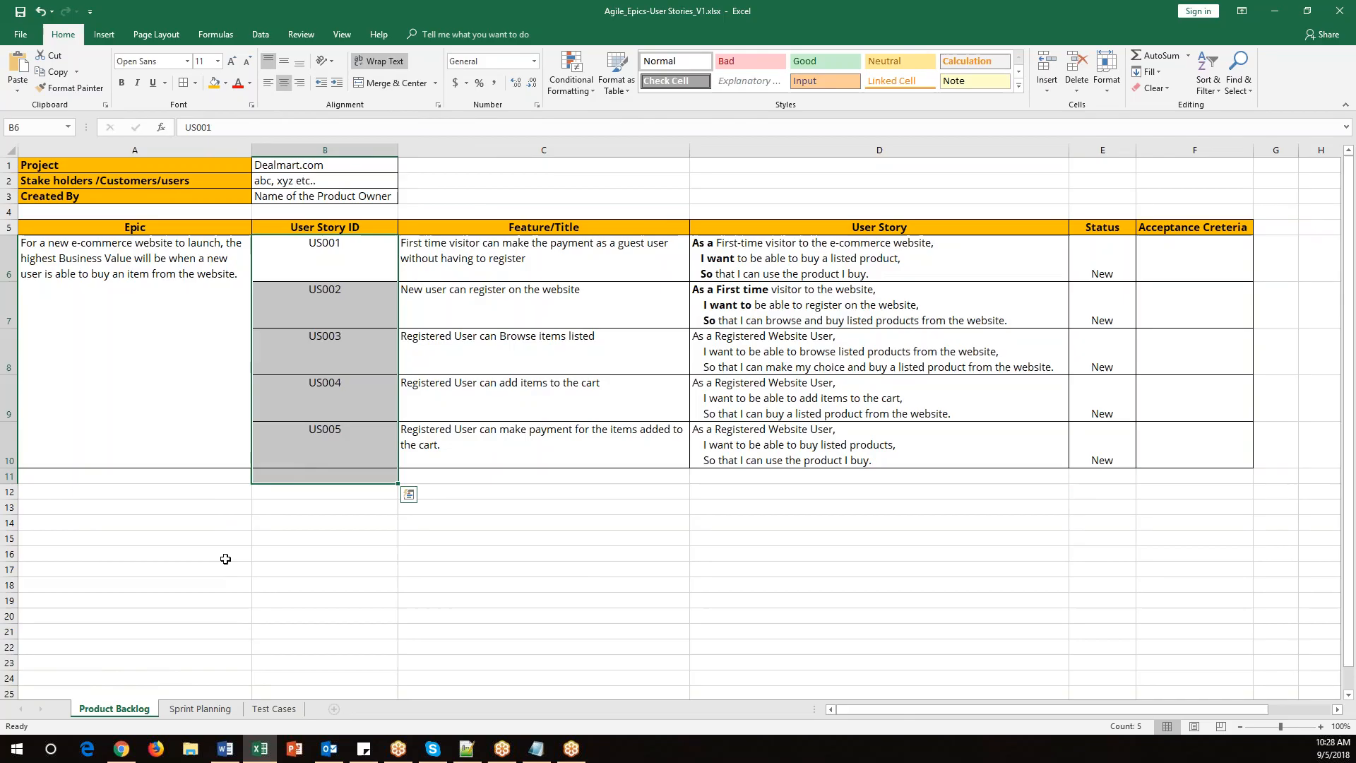
pyautogui.click(91, 417)
pyautogui.moveTo(311, 258); pyautogui.dragTo(306, 444)
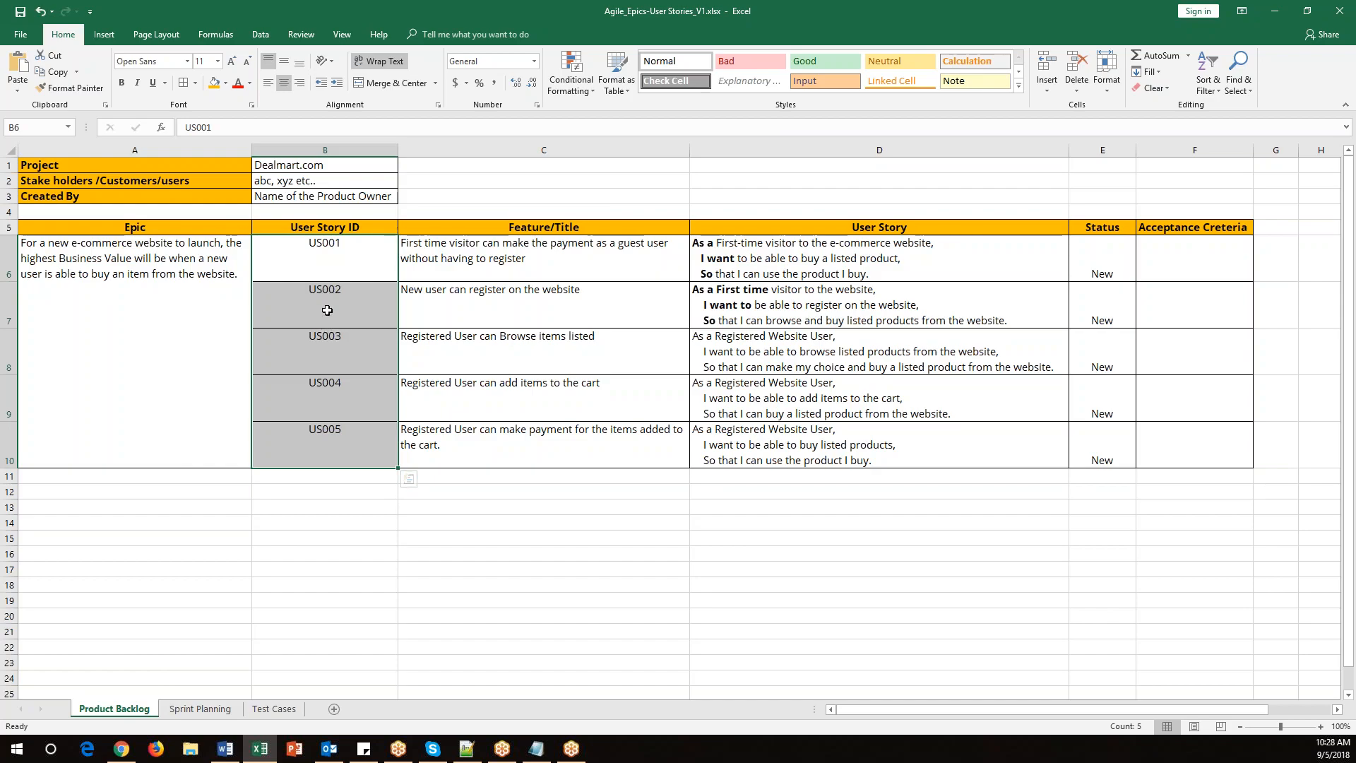
pyautogui.click(143, 258)
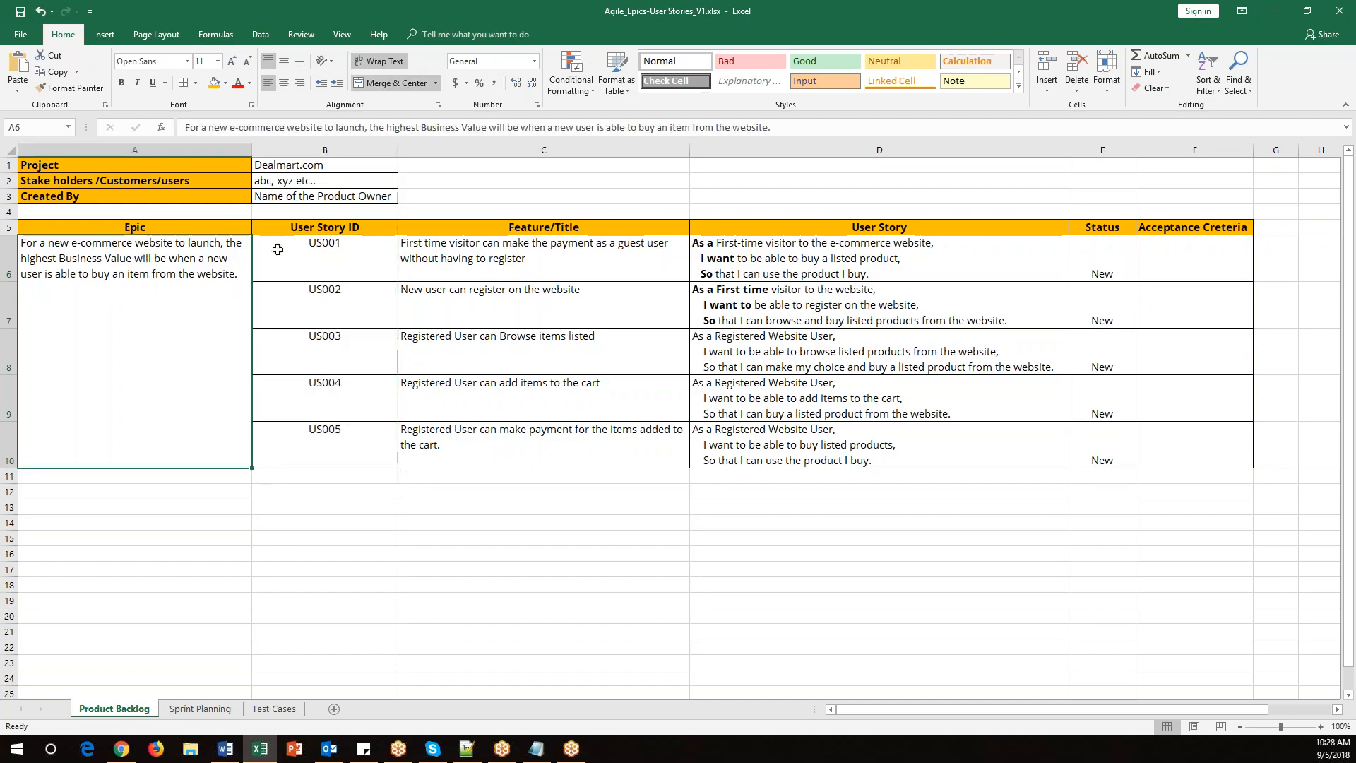
pyautogui.moveTo(336, 256); pyautogui.dragTo(339, 455)
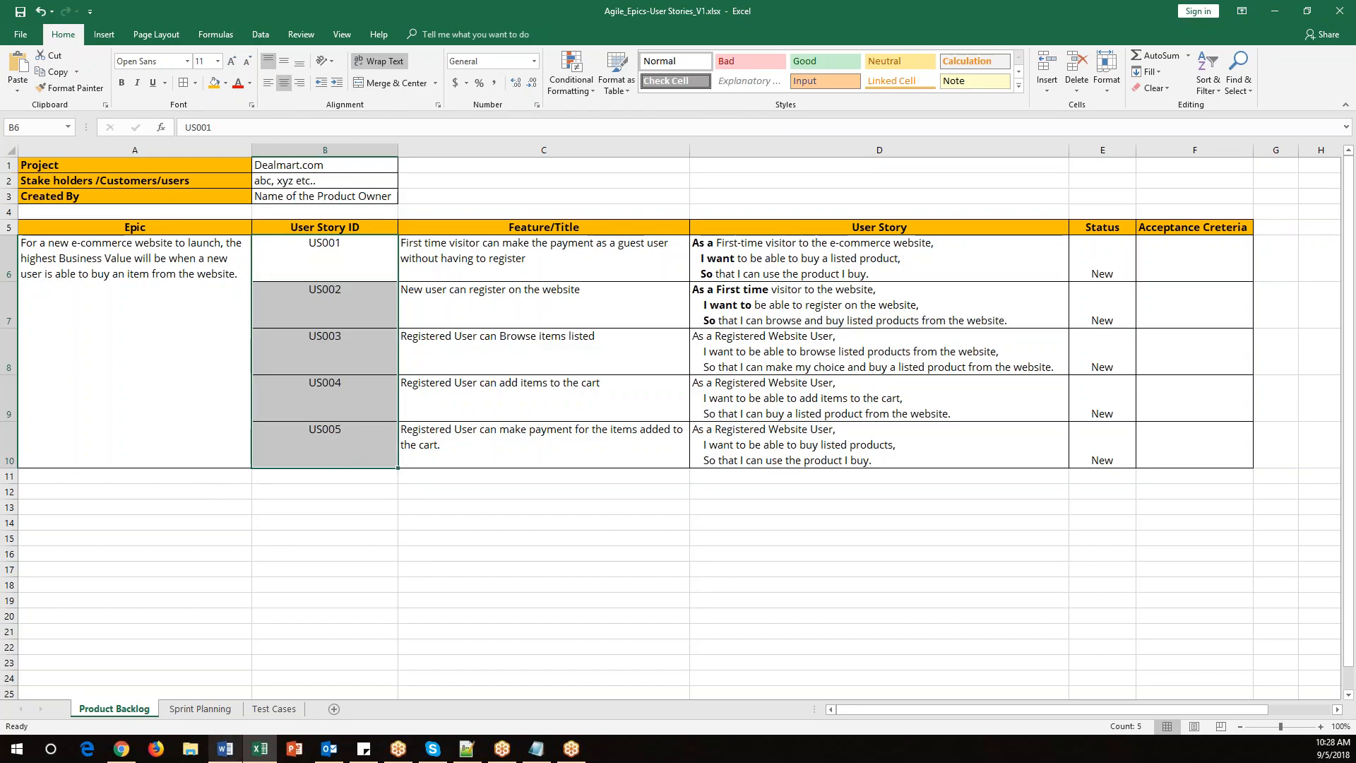
# Open the Dealmart project's backlog in Jira and display its versions panel.
pyautogui.click(122, 749)
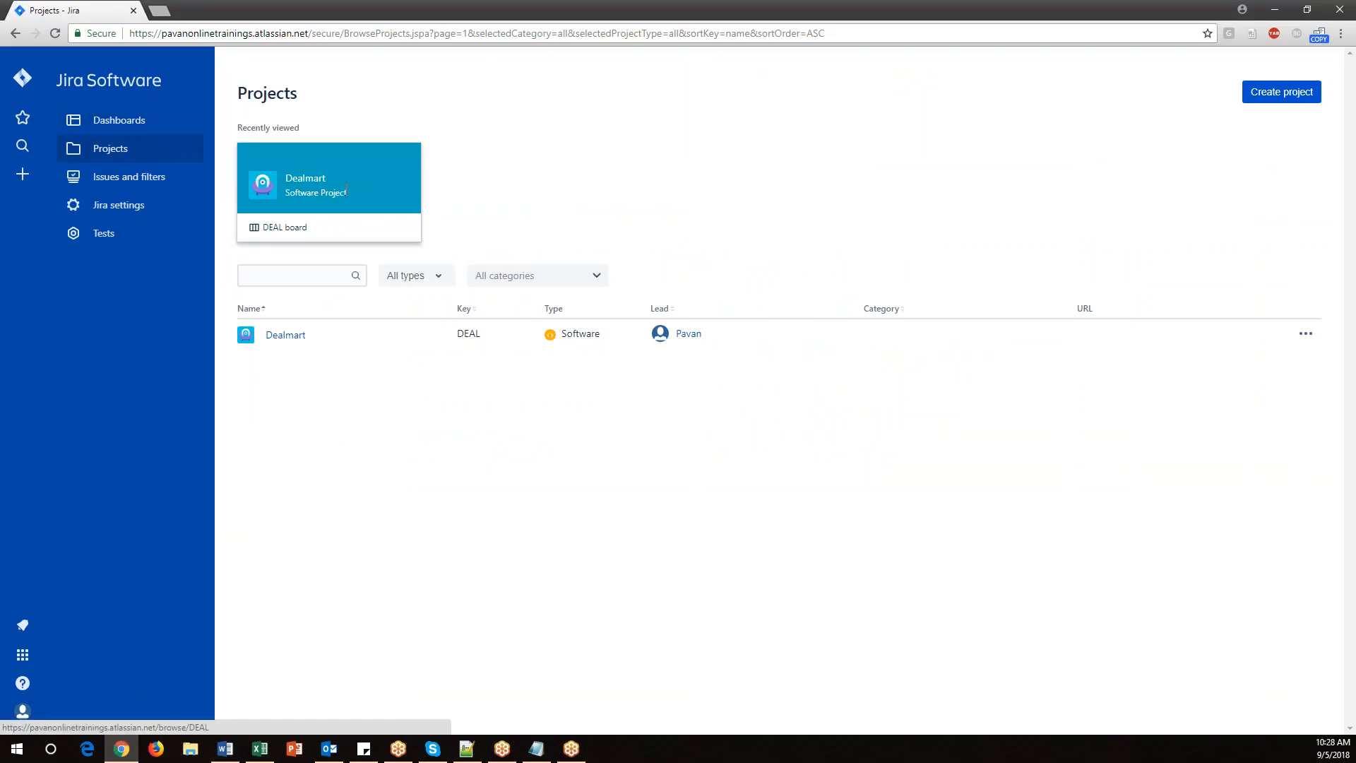
pyautogui.click(282, 337)
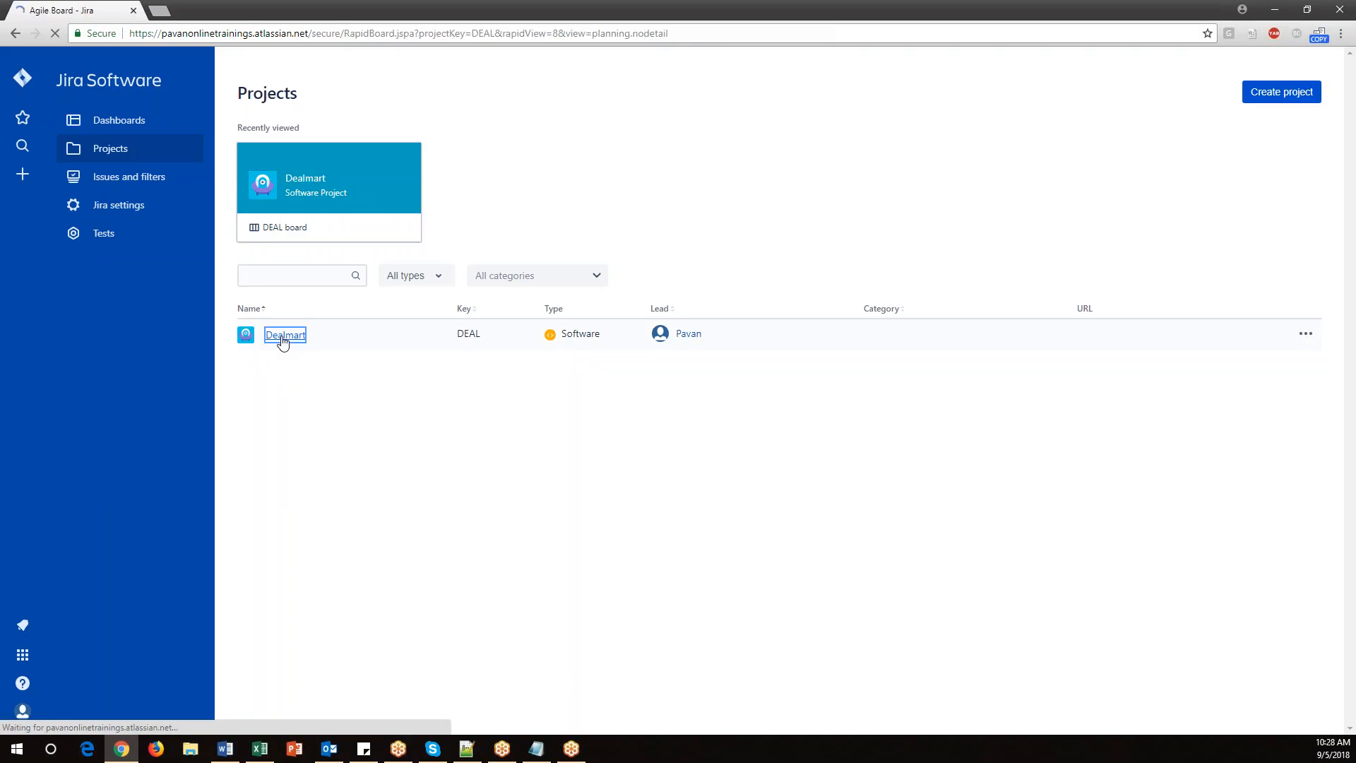
pyautogui.click(283, 344)
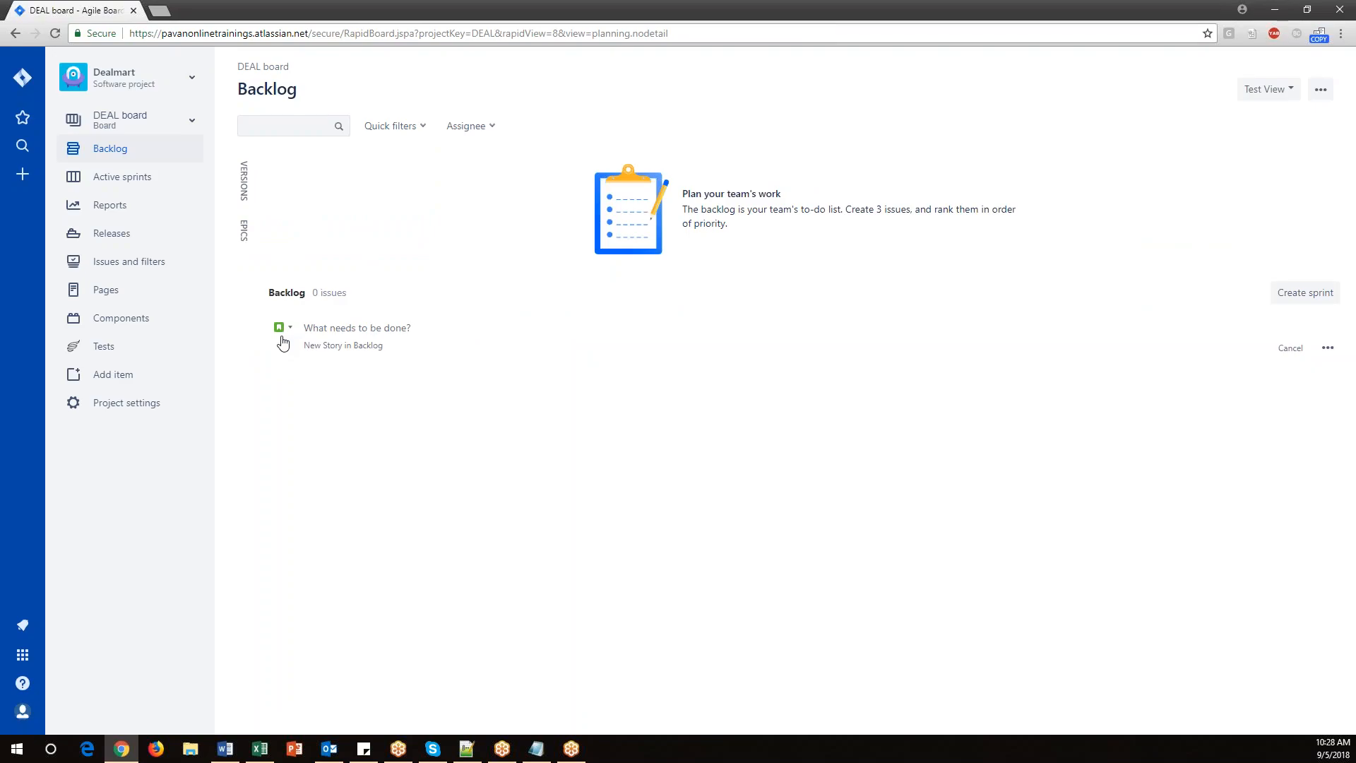
pyautogui.click(245, 237)
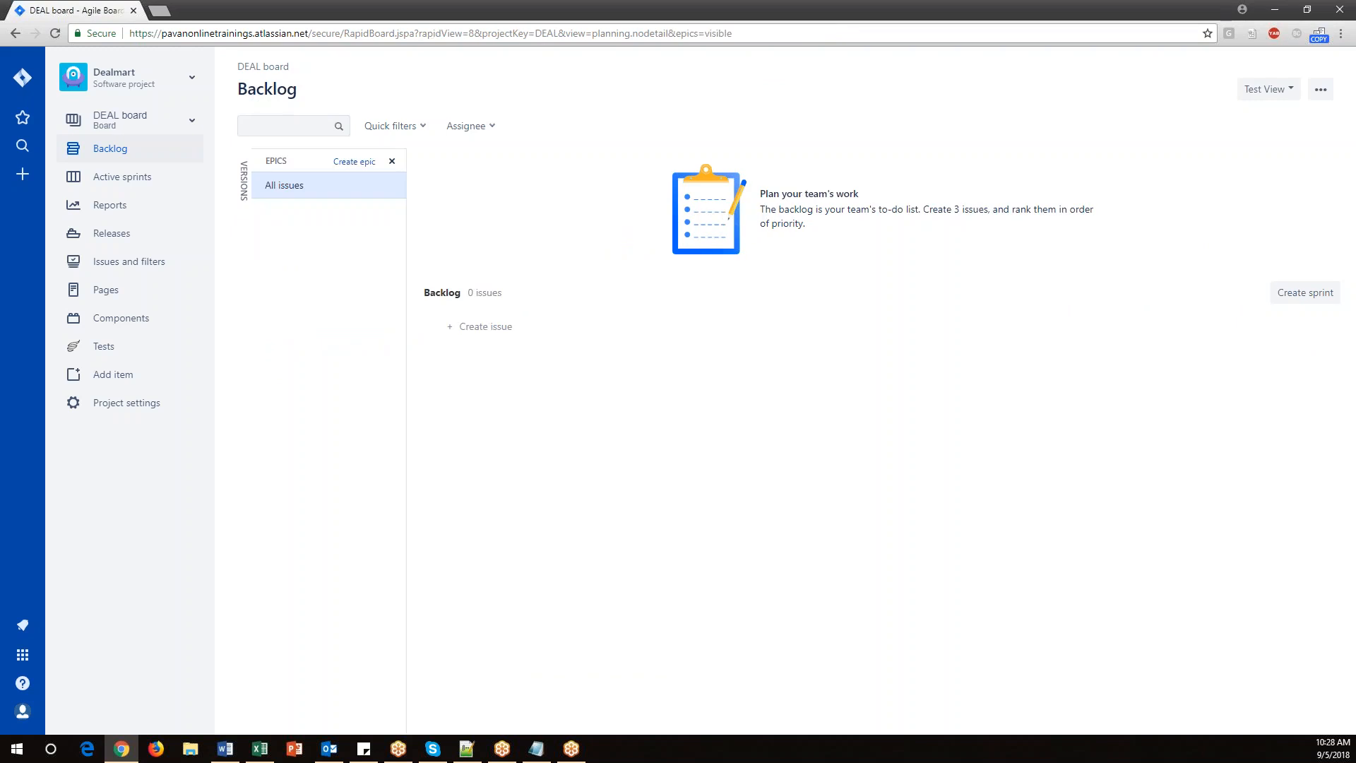
pyautogui.click(392, 162)
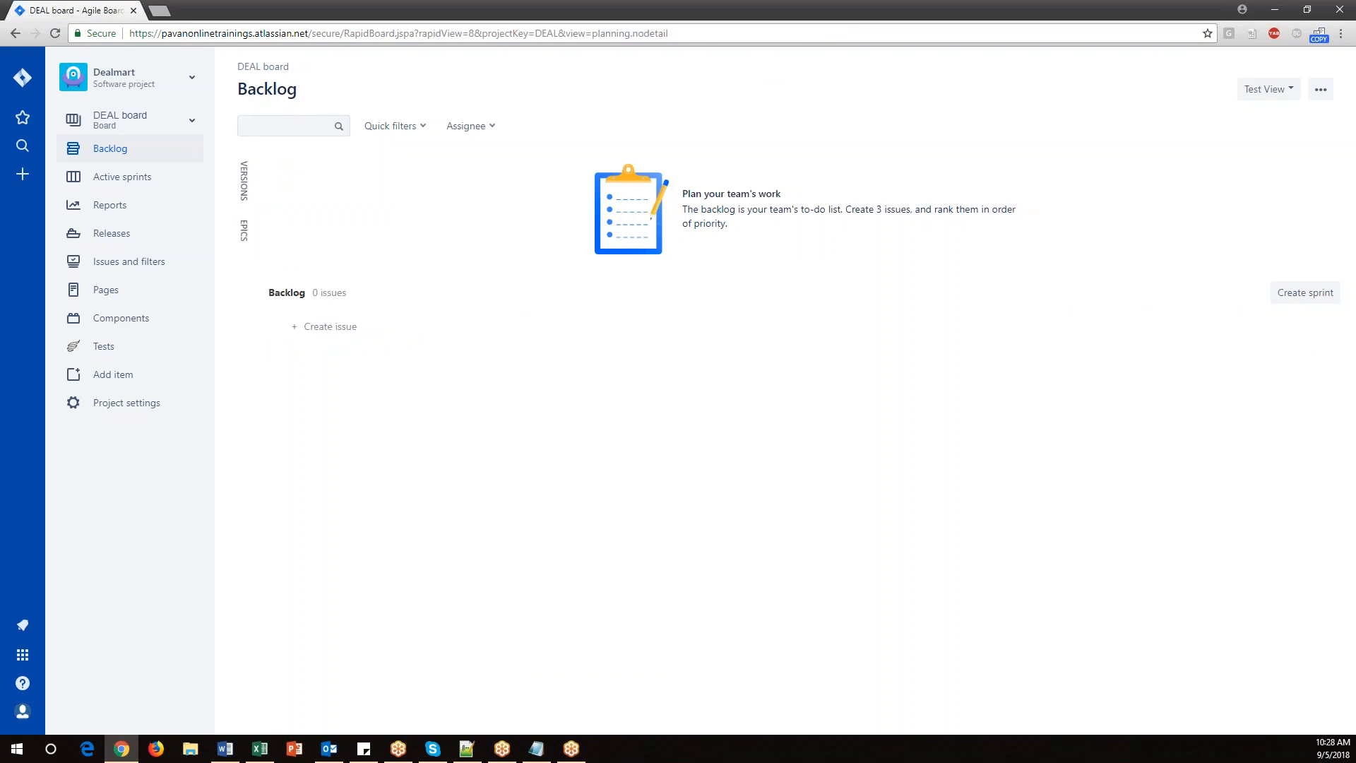
pyautogui.click(244, 182)
pyautogui.click(392, 162)
pyautogui.click(245, 187)
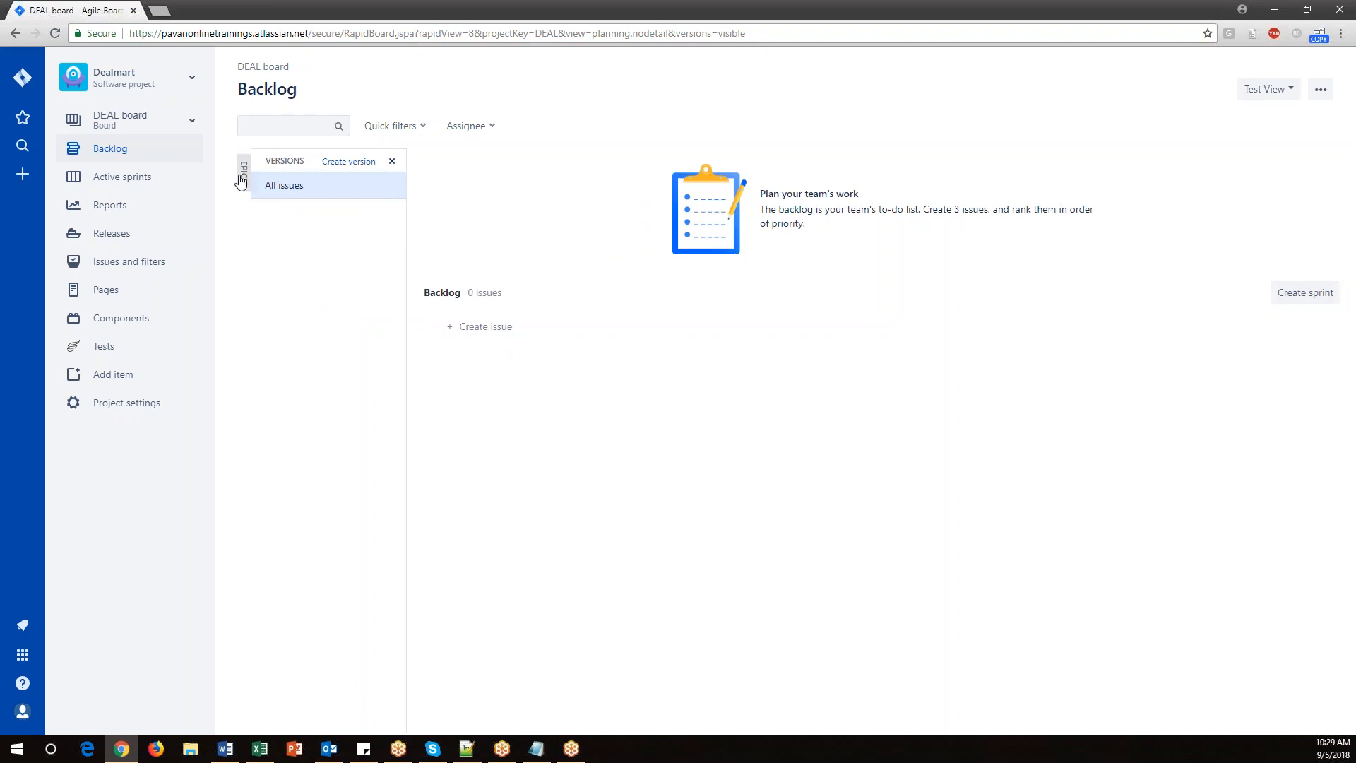
# Create a version named DealV1.1 for the Dealmart project.
pyautogui.click(351, 166)
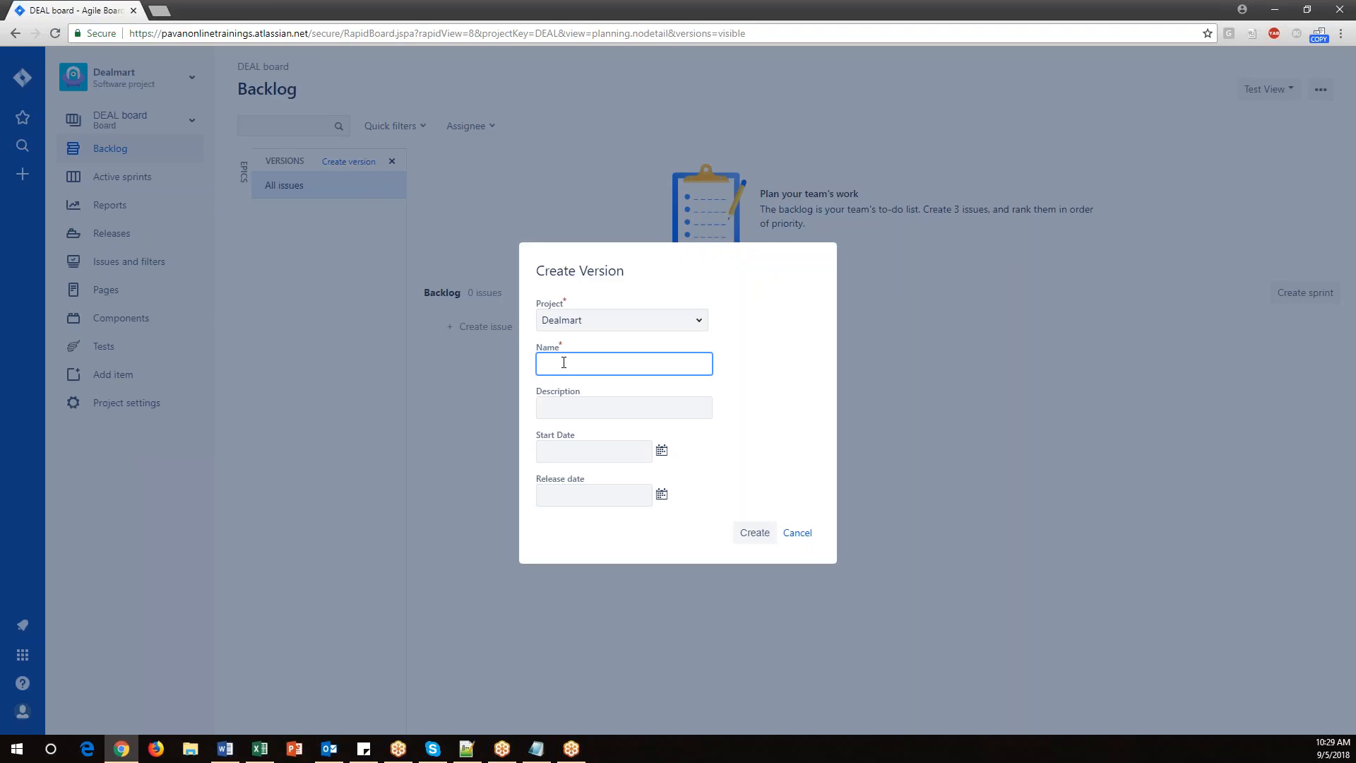
pyautogui.write('Deal1.1')
pyautogui.moveTo(576, 365); pyautogui.dragTo(531, 368)
pyautogui.click(563, 366)
pyautogui.write('V')
pyautogui.click(757, 534)
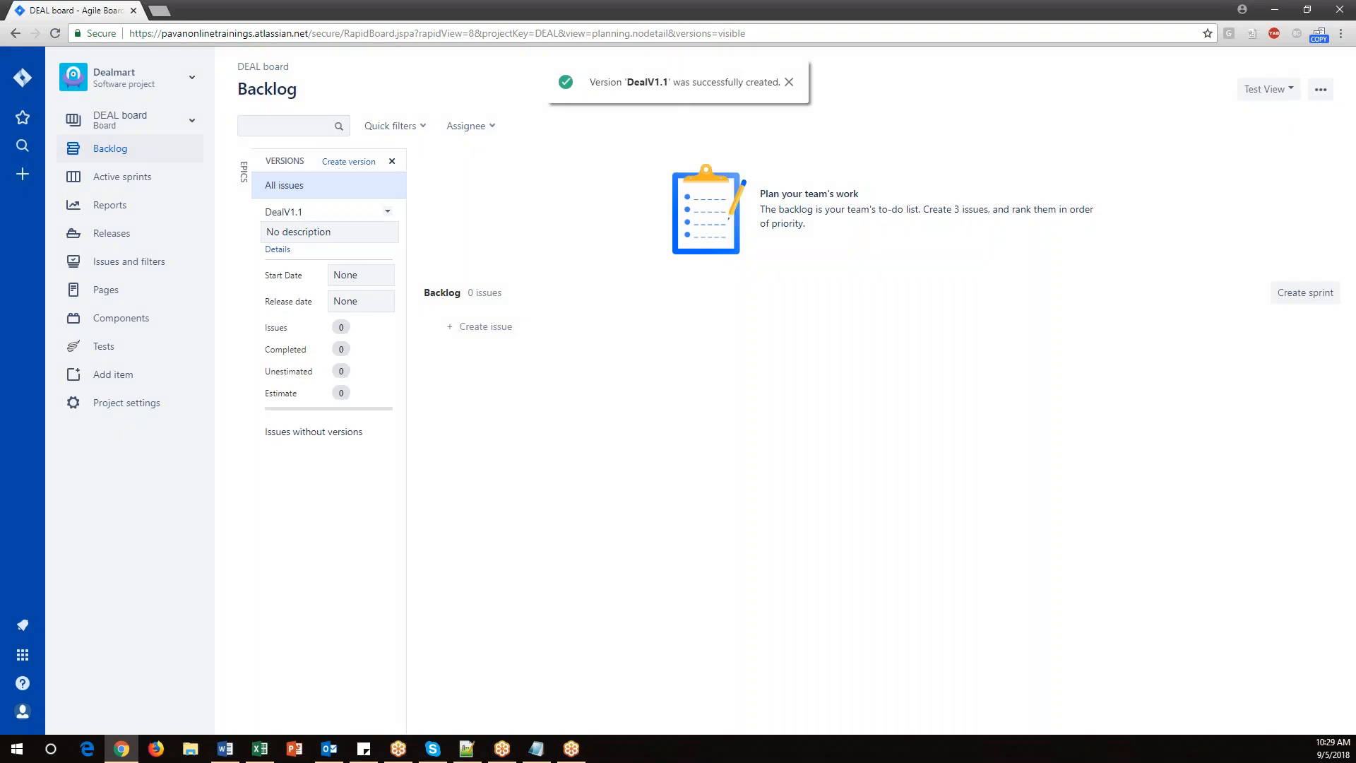
# Show the epics panel and close the versions panel in the backlog.
pyautogui.click(245, 179)
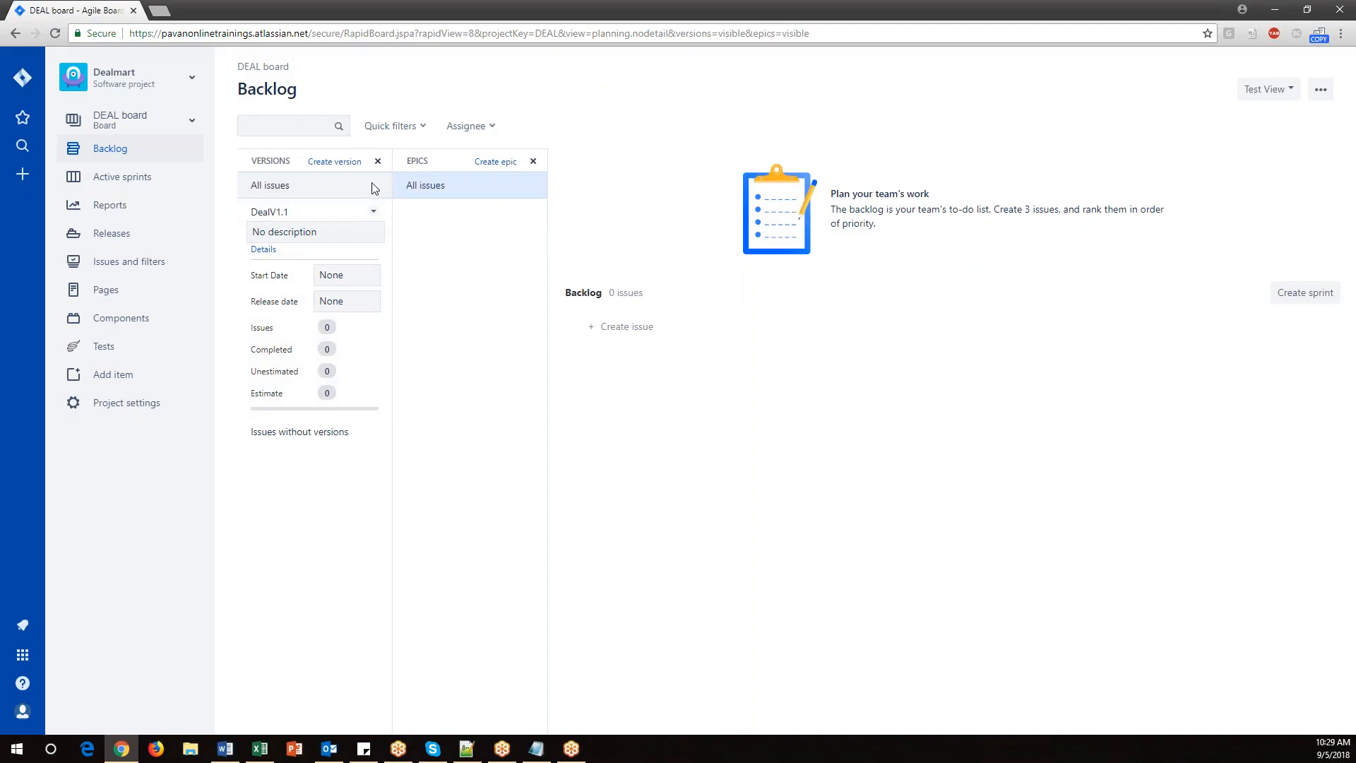
pyautogui.click(378, 162)
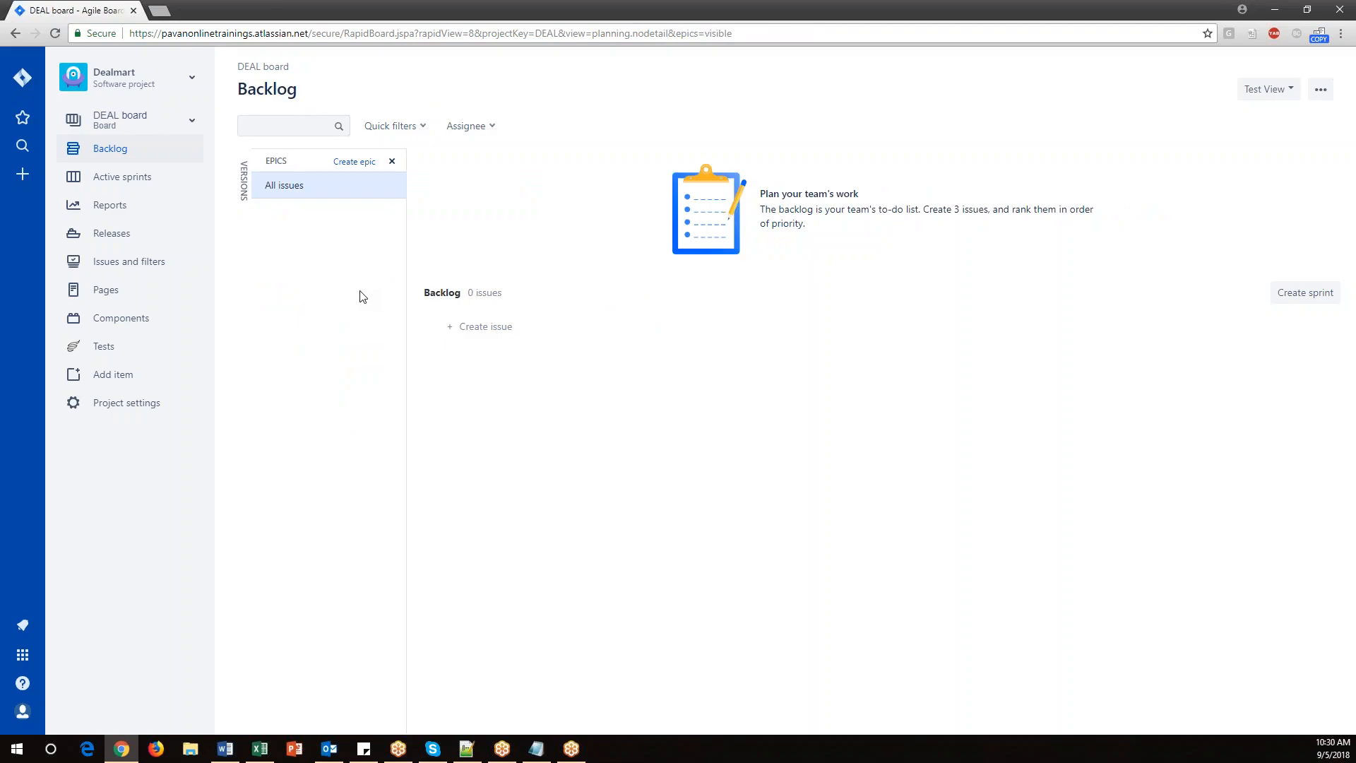
# Open the Create Epic dialog and view the project and issue type options.
pyautogui.click(354, 161)
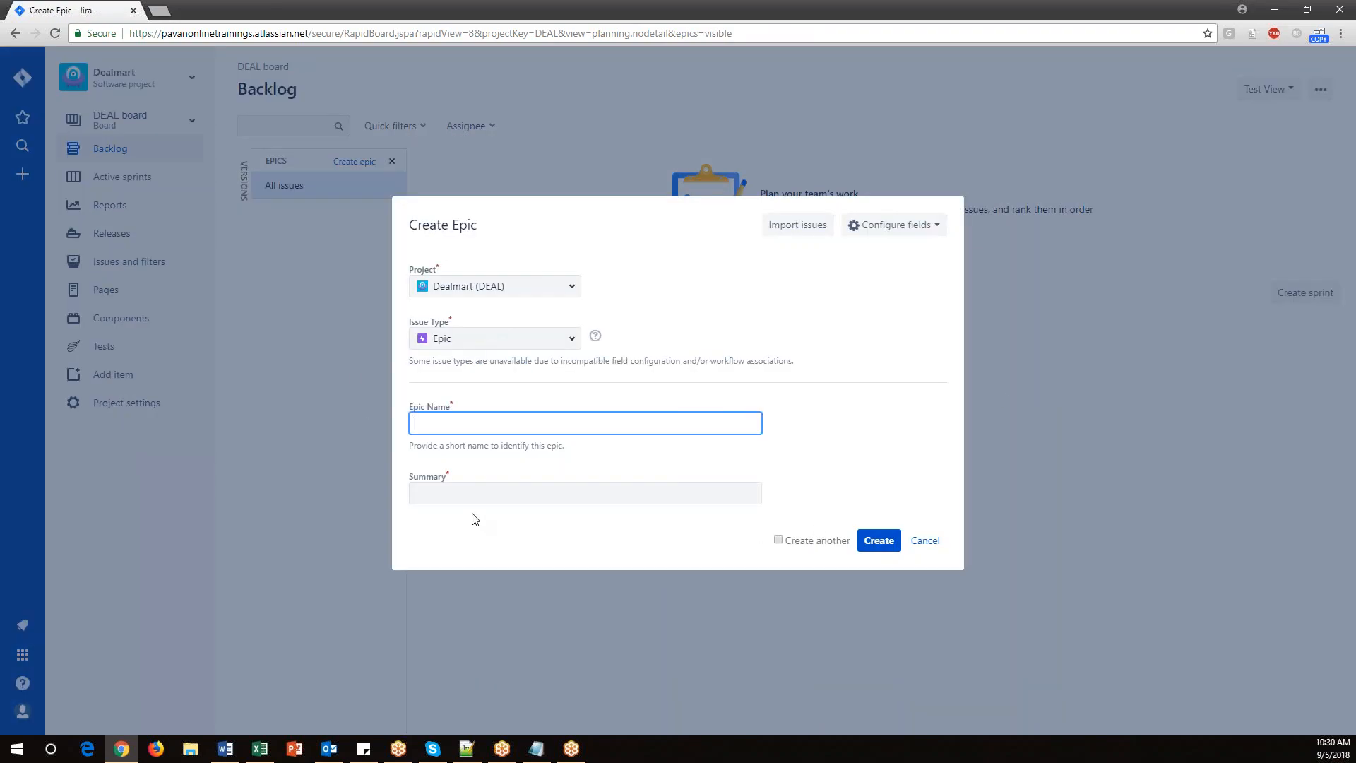
pyautogui.click(574, 286)
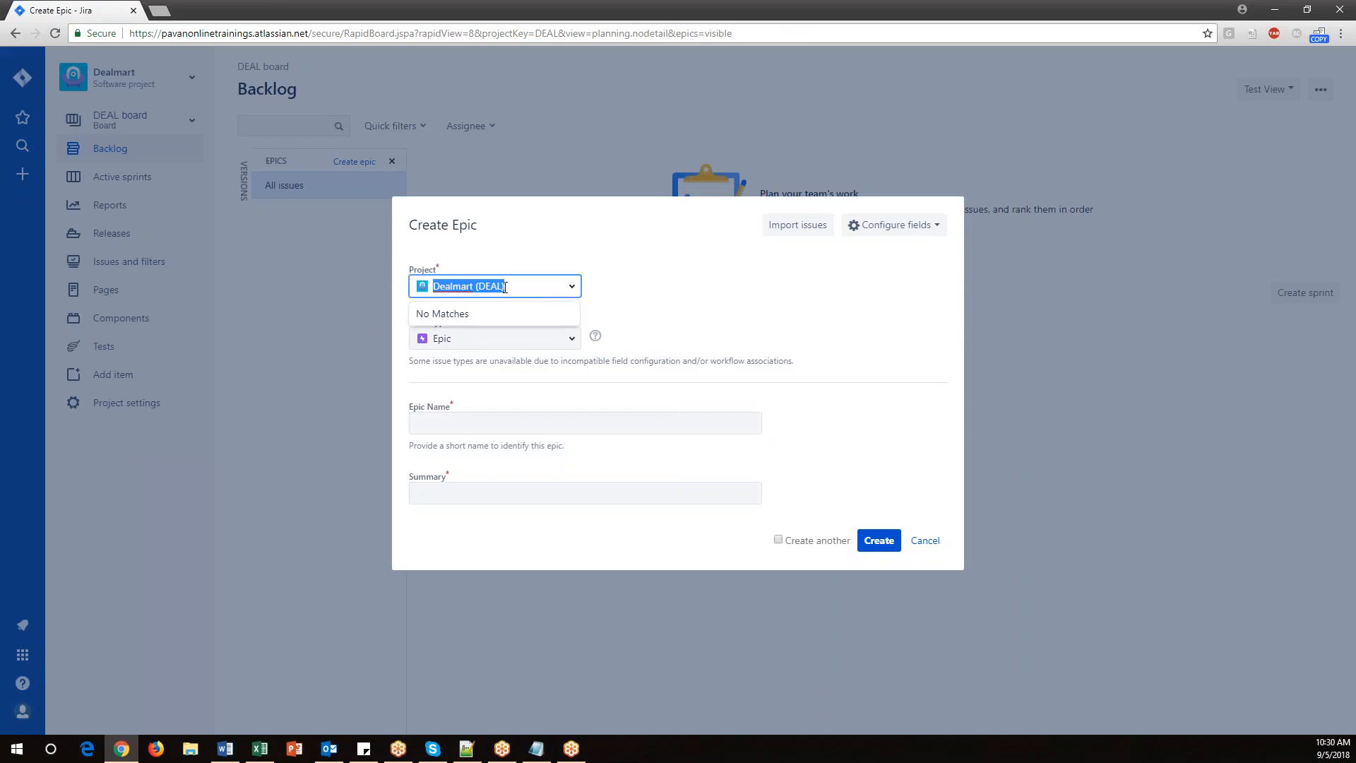
pyautogui.click(663, 290)
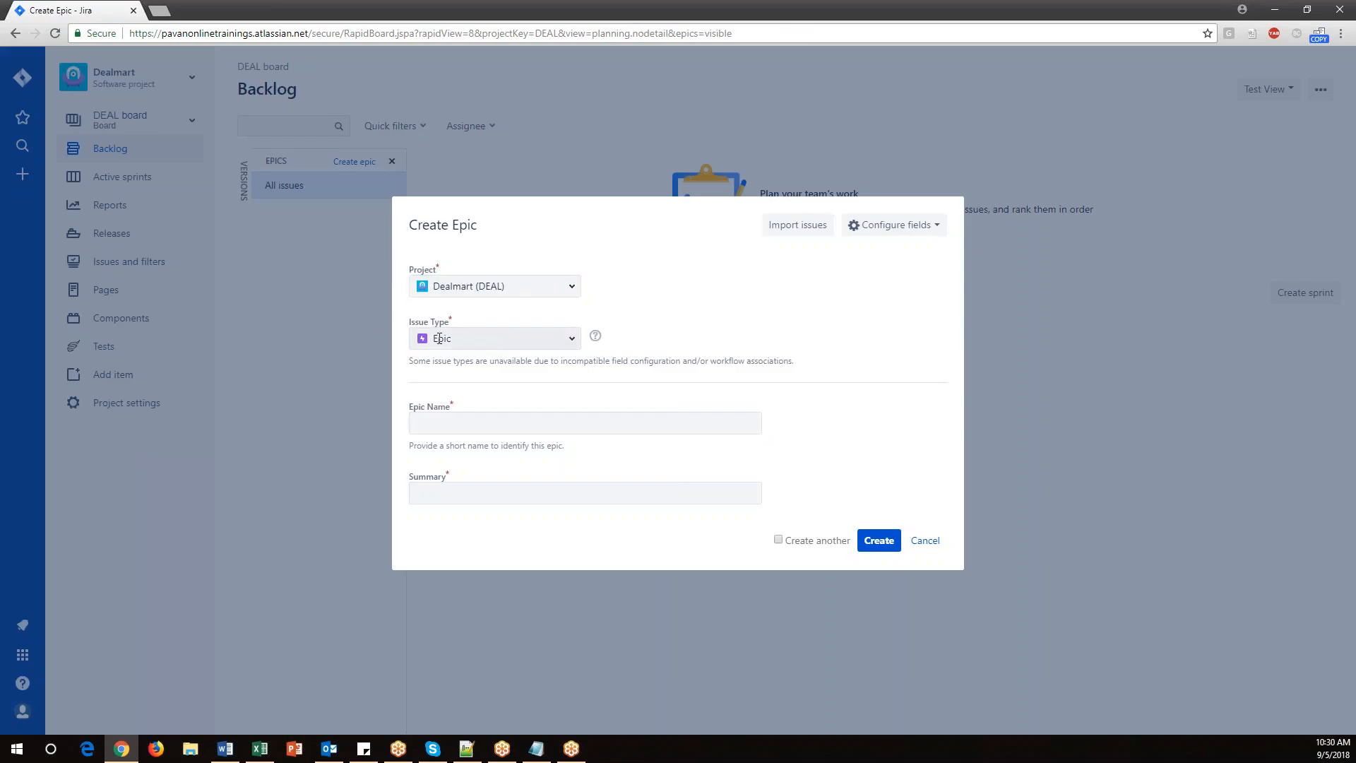
pyautogui.click(572, 344)
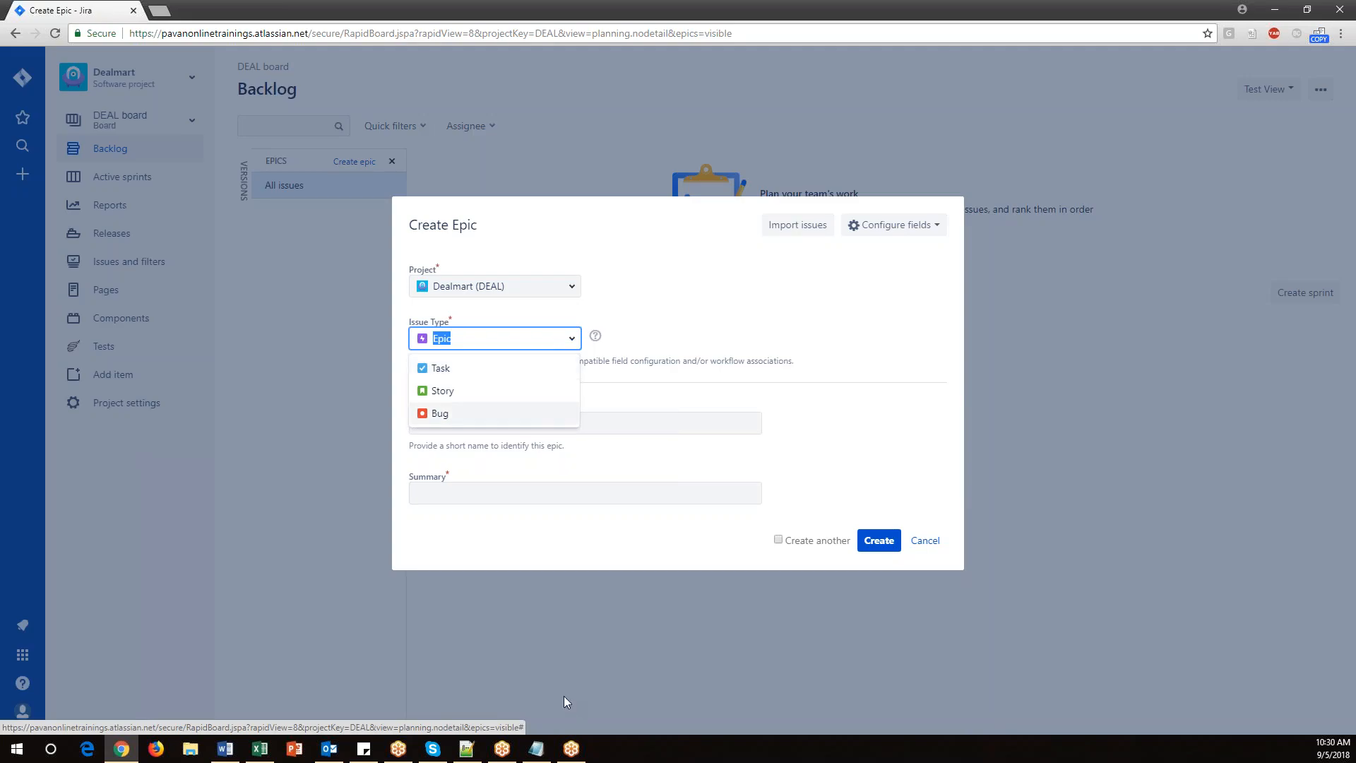
# Switch to the Notepad notes and add an underlined heading "Issue types in jira" at the end.
pyautogui.click(536, 748)
pyautogui.scroll(-5, 469, 526)
pyautogui.scroll(-1, 469, 526)
pyautogui.click(397, 597)
pyautogui.write('Issue types in ja')
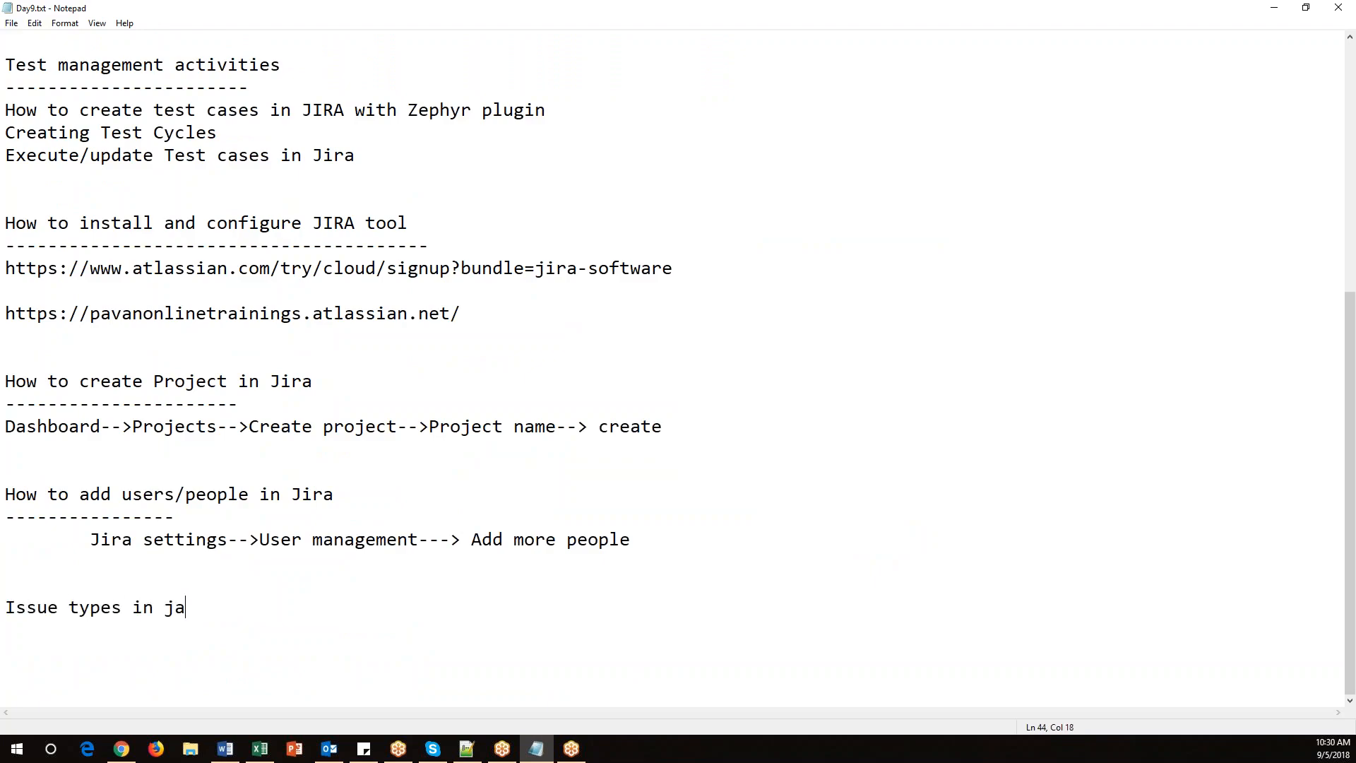
pyautogui.press('BackSpace')
pyautogui.write('ira')
pyautogui.press('Return')
pyautogui.write('------------')
# List the issue types Epic, Story, task/sub-task, bug and test under the heading.
pyautogui.press('Return')
pyautogui.write('Epic')
pyautogui.press('Return')
pyautogui.write('Story')
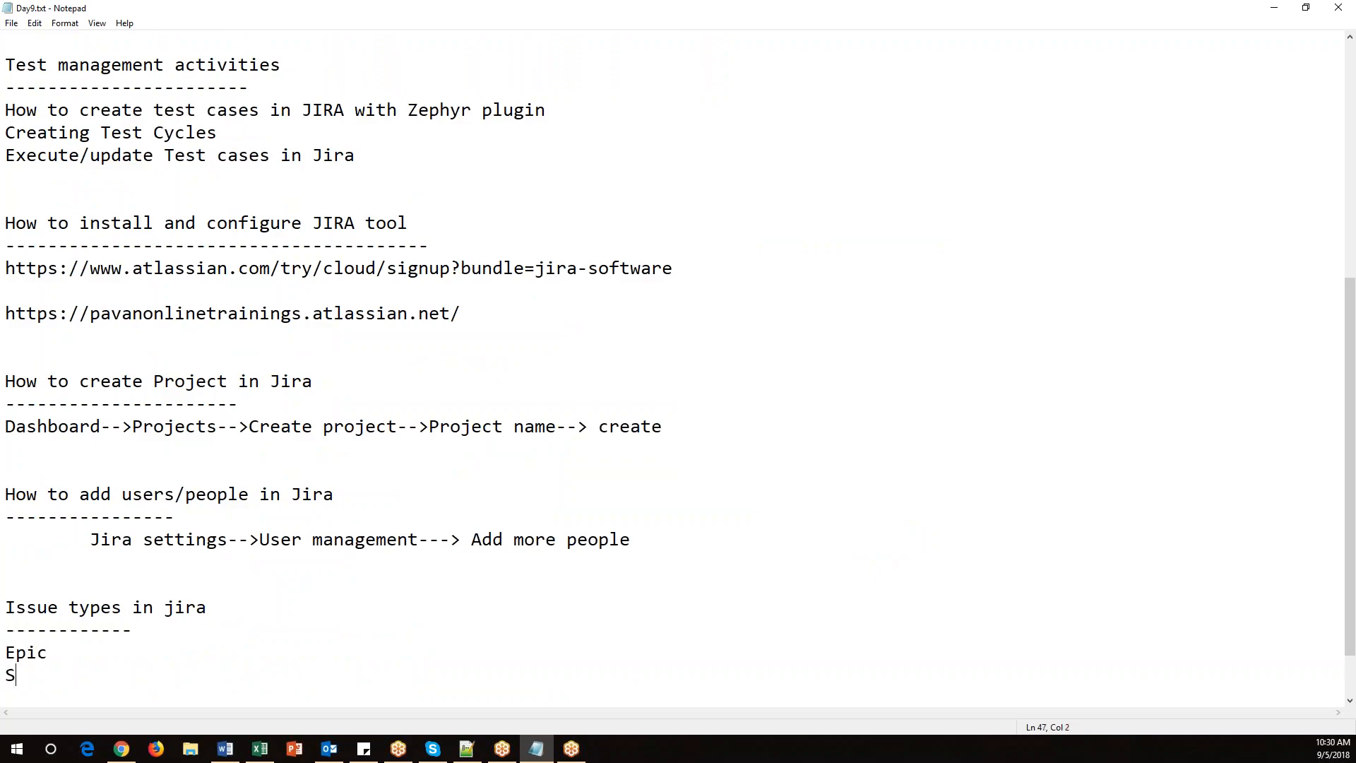
pyautogui.press('Return')
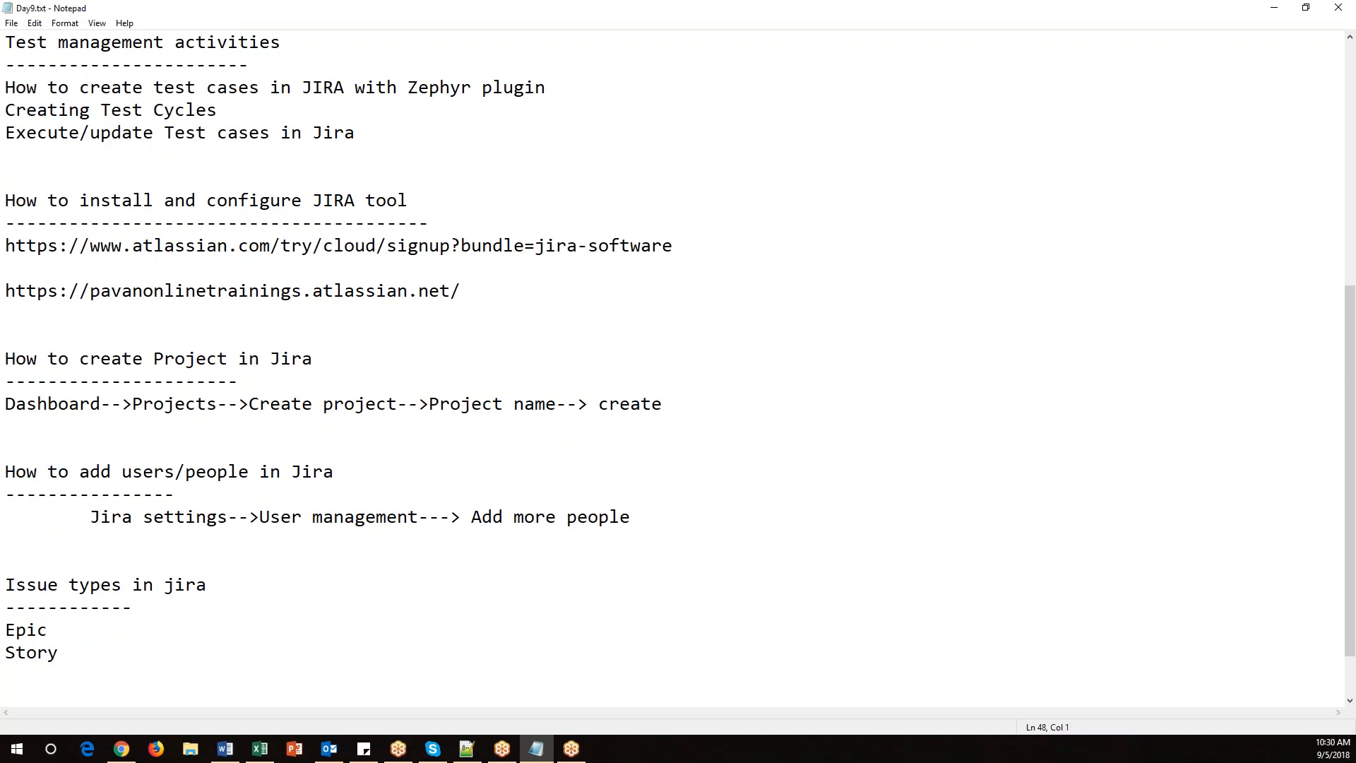
pyautogui.write('sub')
pyautogui.press('BackSpace')
pyautogui.press('BackSpace')
pyautogui.press('BackSpace')
pyautogui.write('task/sub-task')
pyautogui.press('Return')
pyautogui.write('bug')
pyautogui.press('Return')
pyautogui.write('testcase')
pyautogui.press('Return')
pyautogui.press('BackSpace')
pyautogui.press('BackSpace')
pyautogui.press('BackSpace')
pyautogui.press('BackSpace')
pyautogui.press('BackSpace')
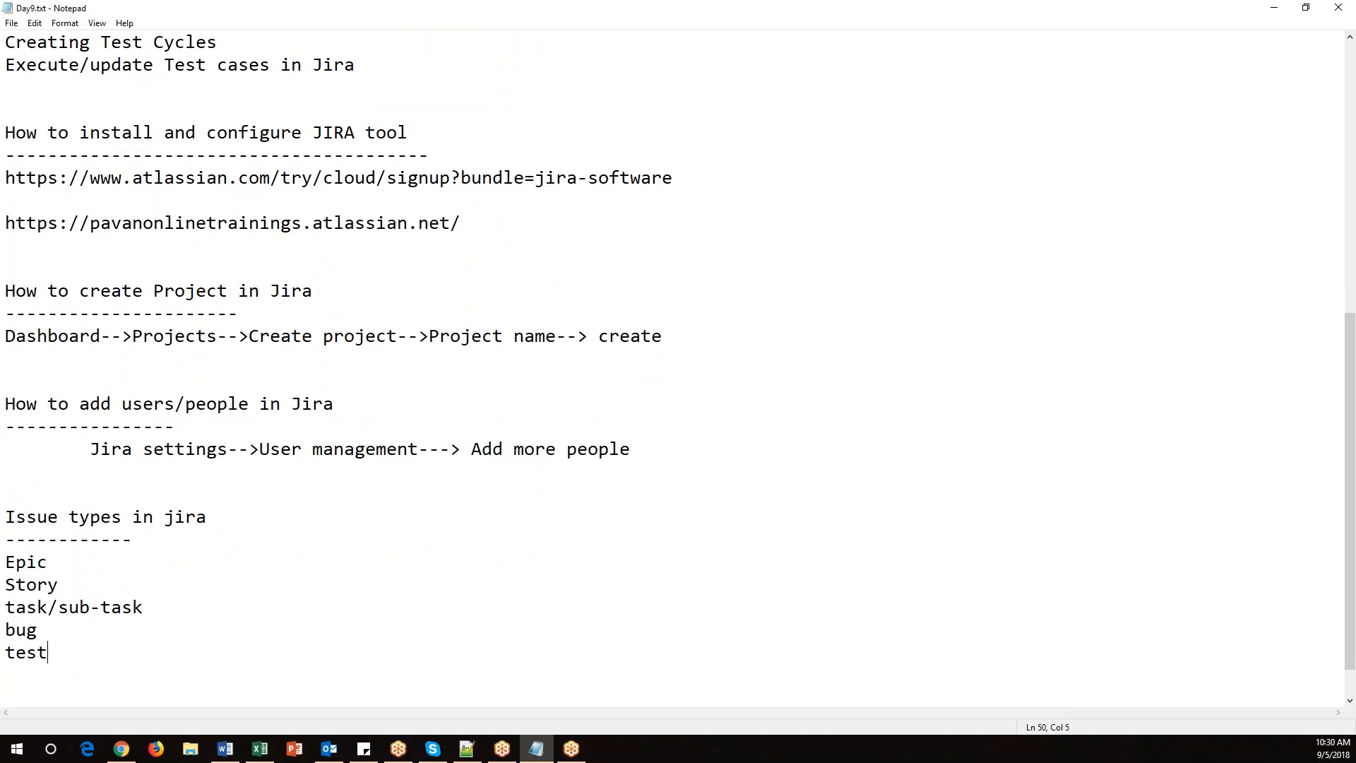
# Save the notes file.
pyautogui.hotkey('ctrl', 's')
pyautogui.doubleClick(59, 518)
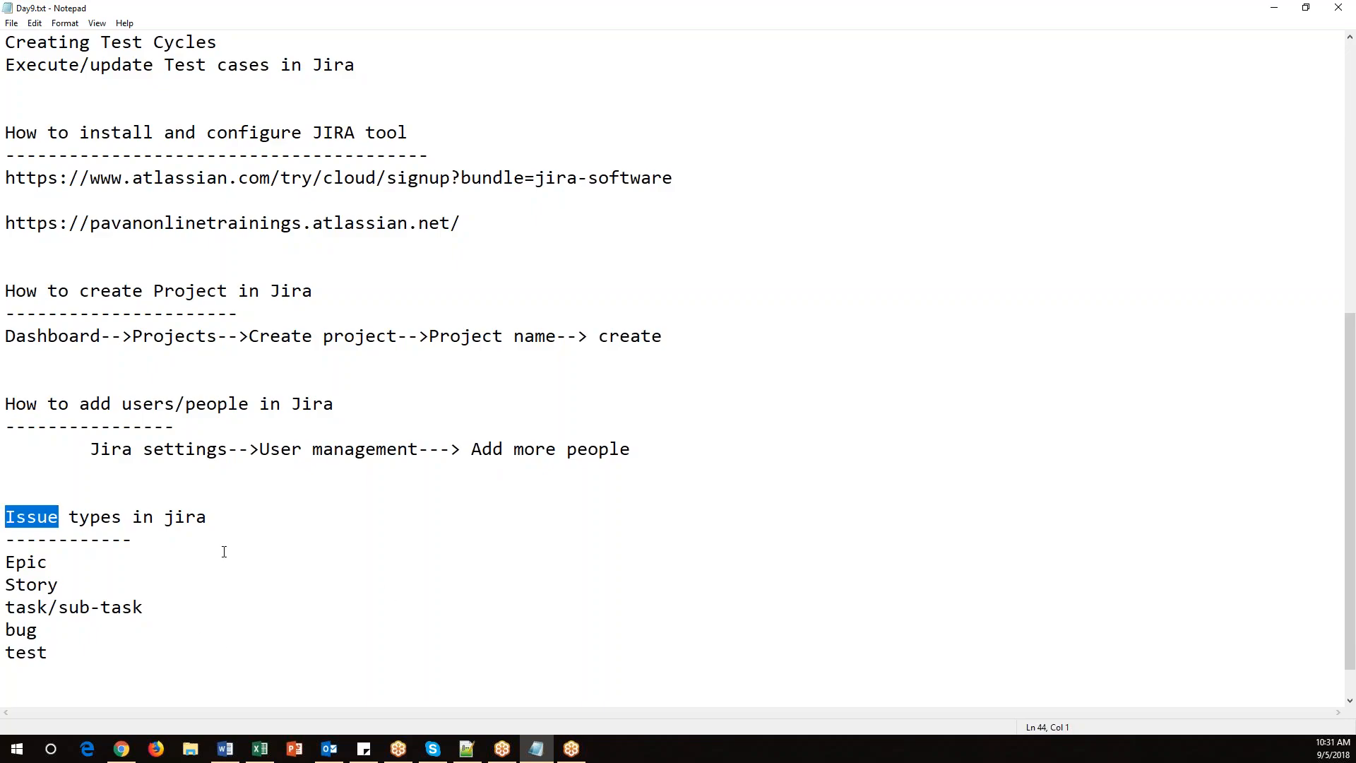
pyautogui.click(36, 518)
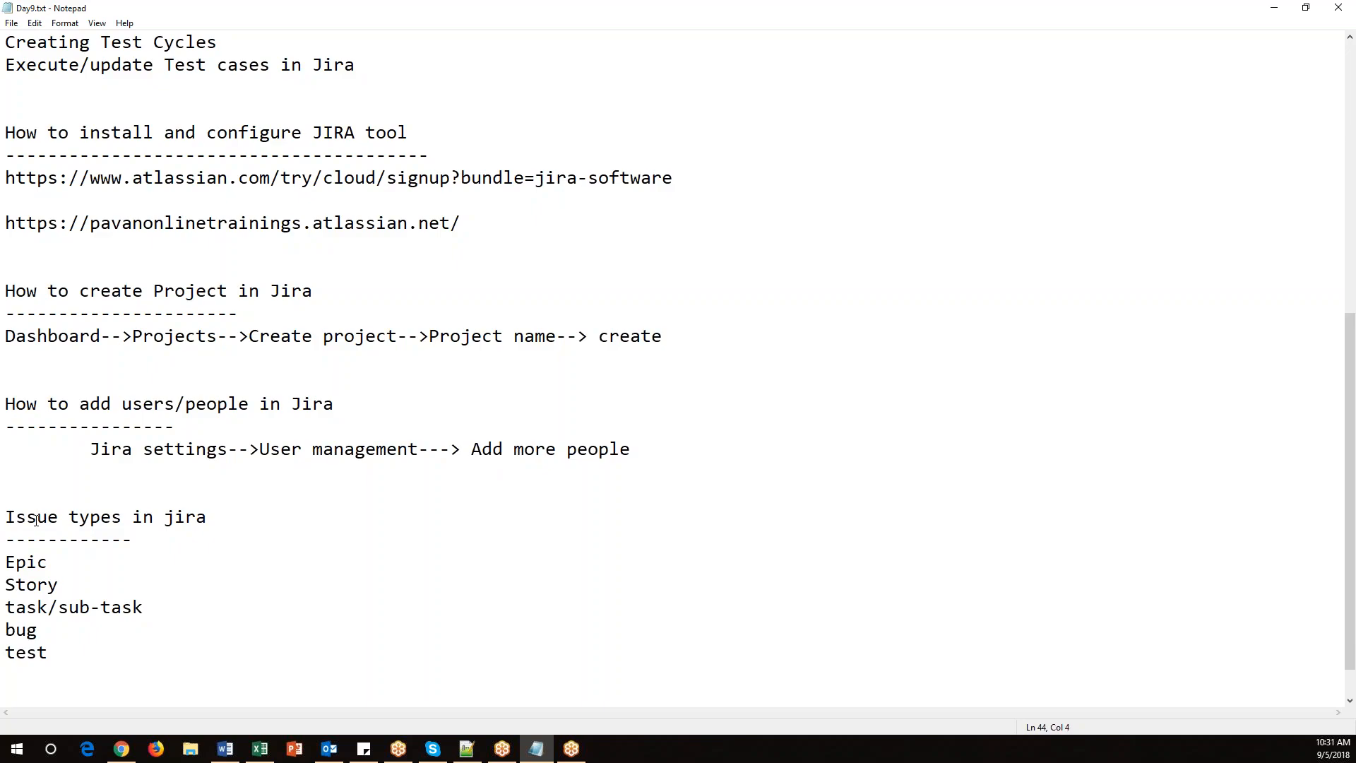
pyautogui.moveTo(59, 562); pyautogui.dragTo(6, 585)
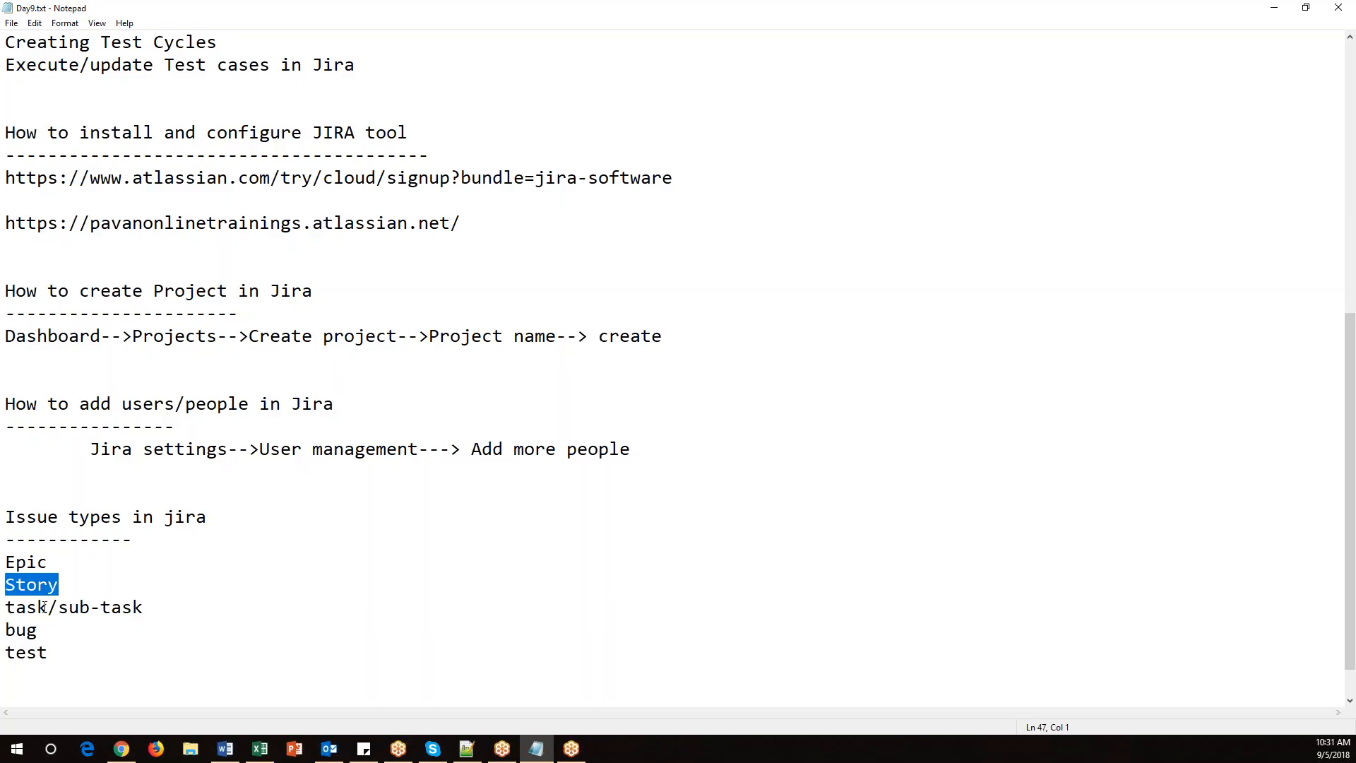
pyautogui.moveTo(59, 518); pyautogui.dragTo(7, 516)
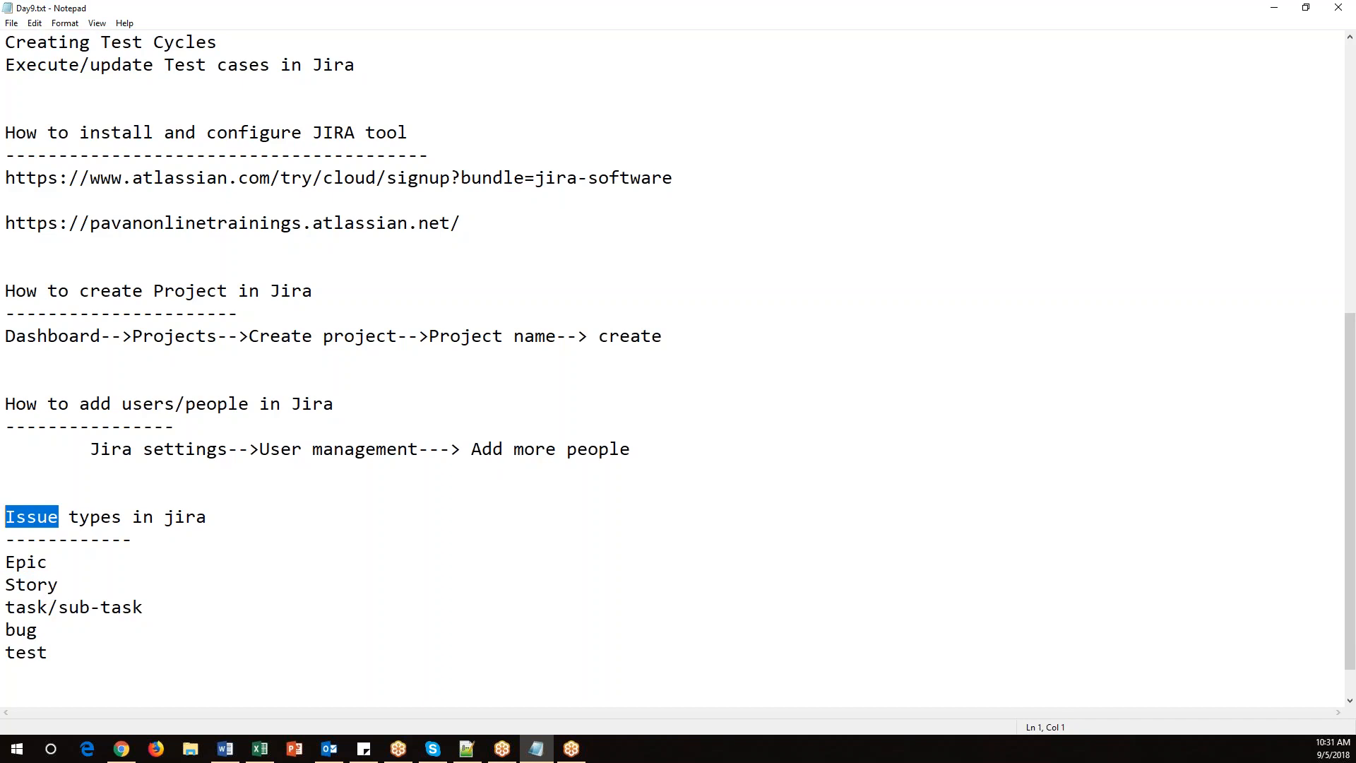
# Return to Jira and cancel the Create Epic dialog, discarding its changes.
pyautogui.hotkey('alt', 'Tab')
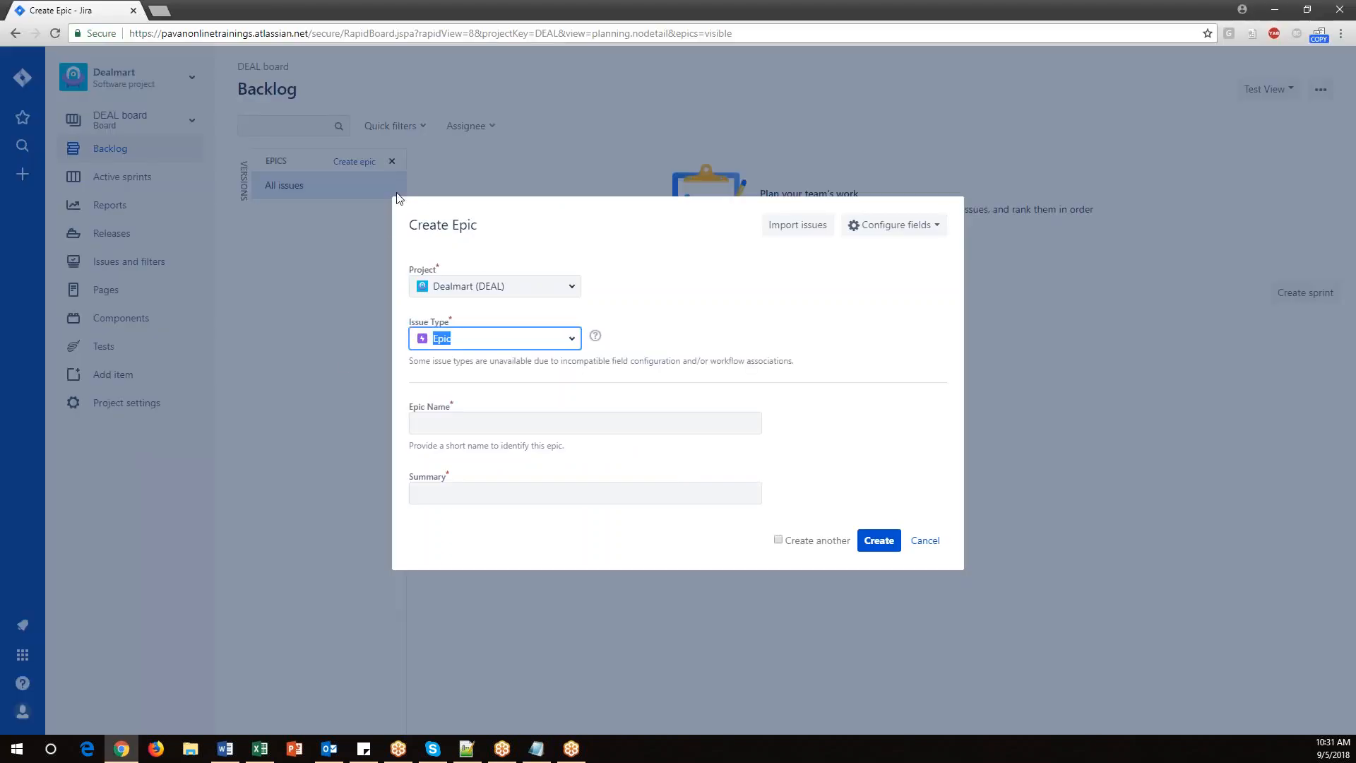
pyautogui.click(926, 540)
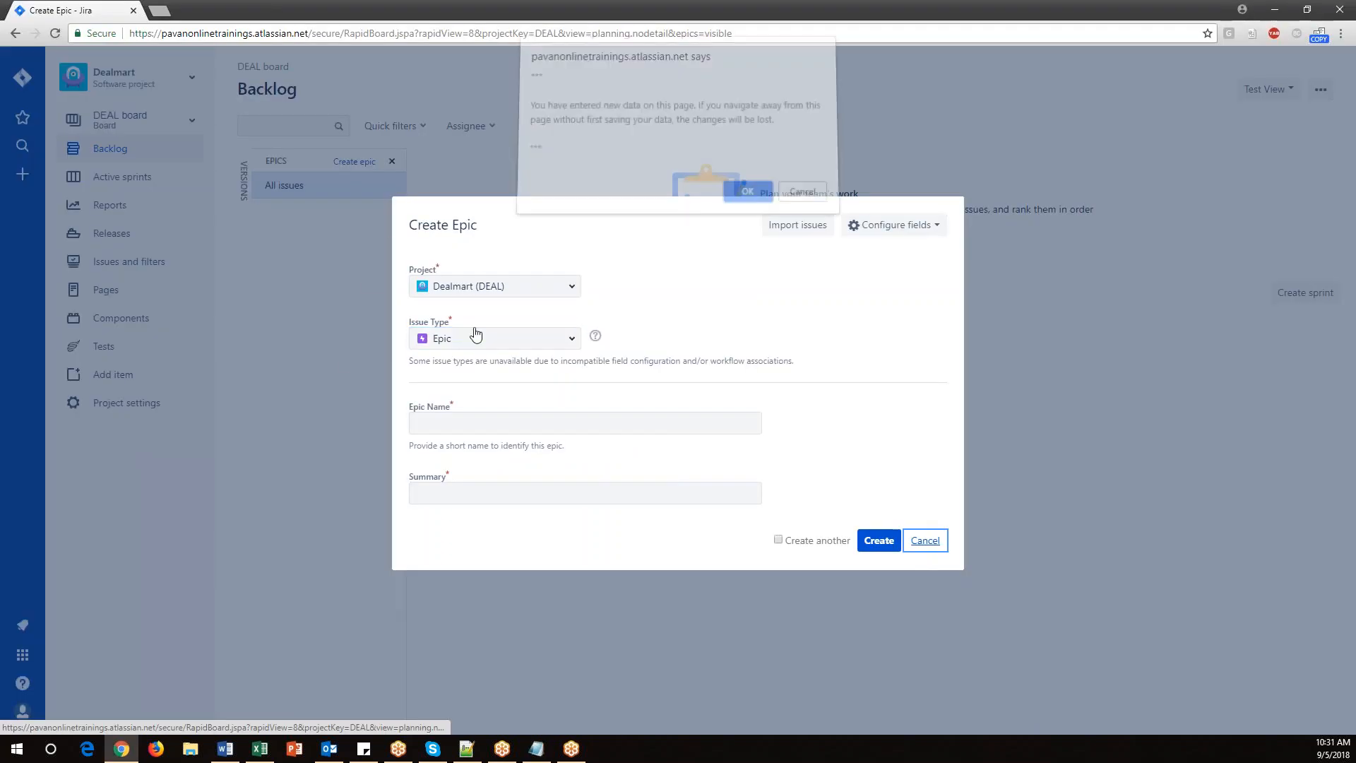
pyautogui.click(759, 199)
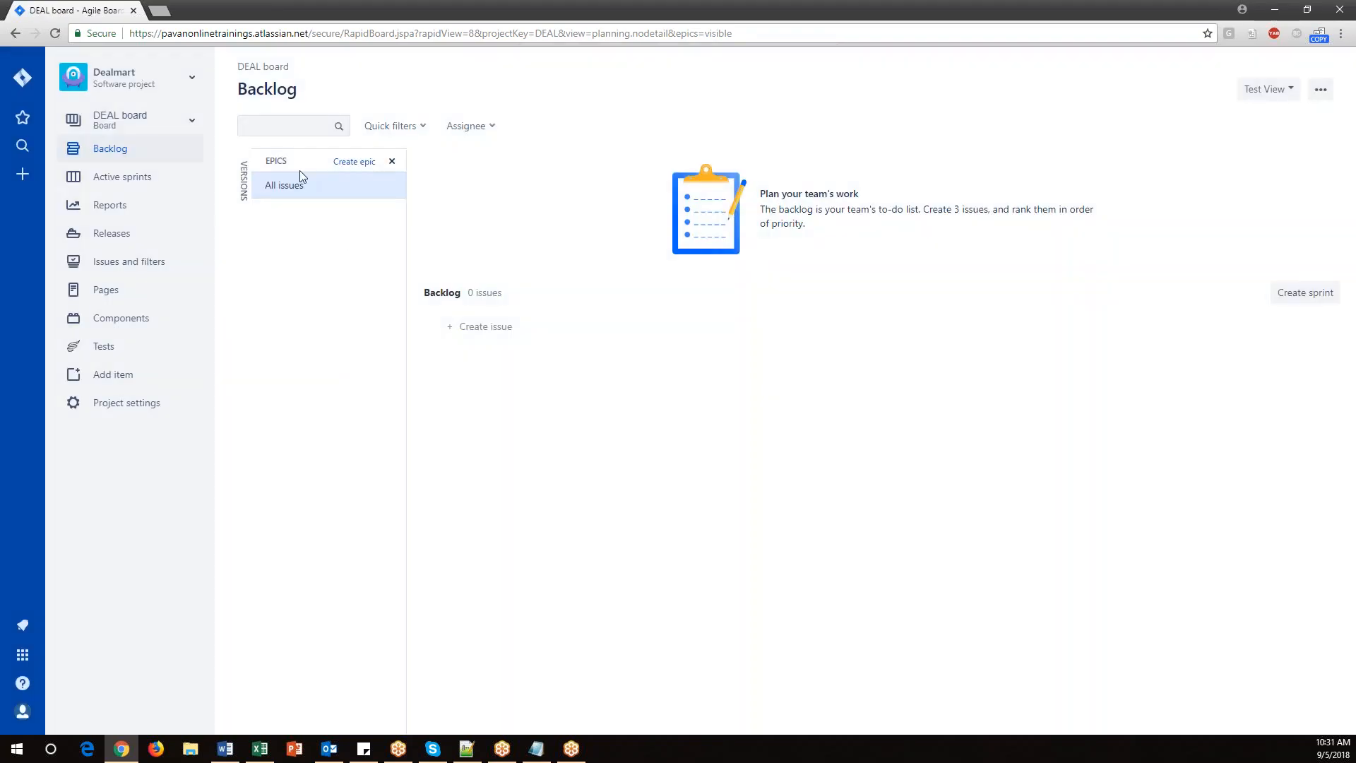
# Reopen the backlog's epics panel and open the Create Epic dialog for Dealmart with issue type Epic.
pyautogui.click(113, 151)
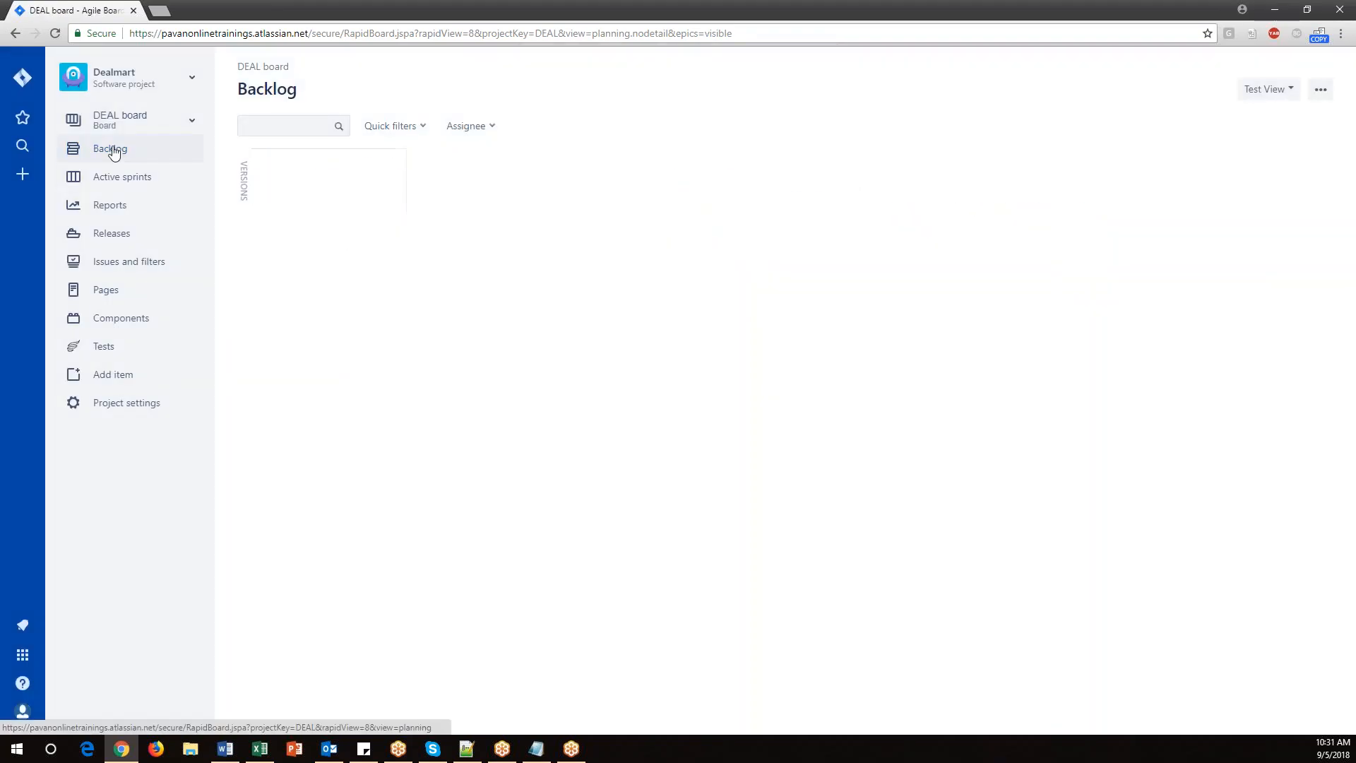
pyautogui.click(392, 161)
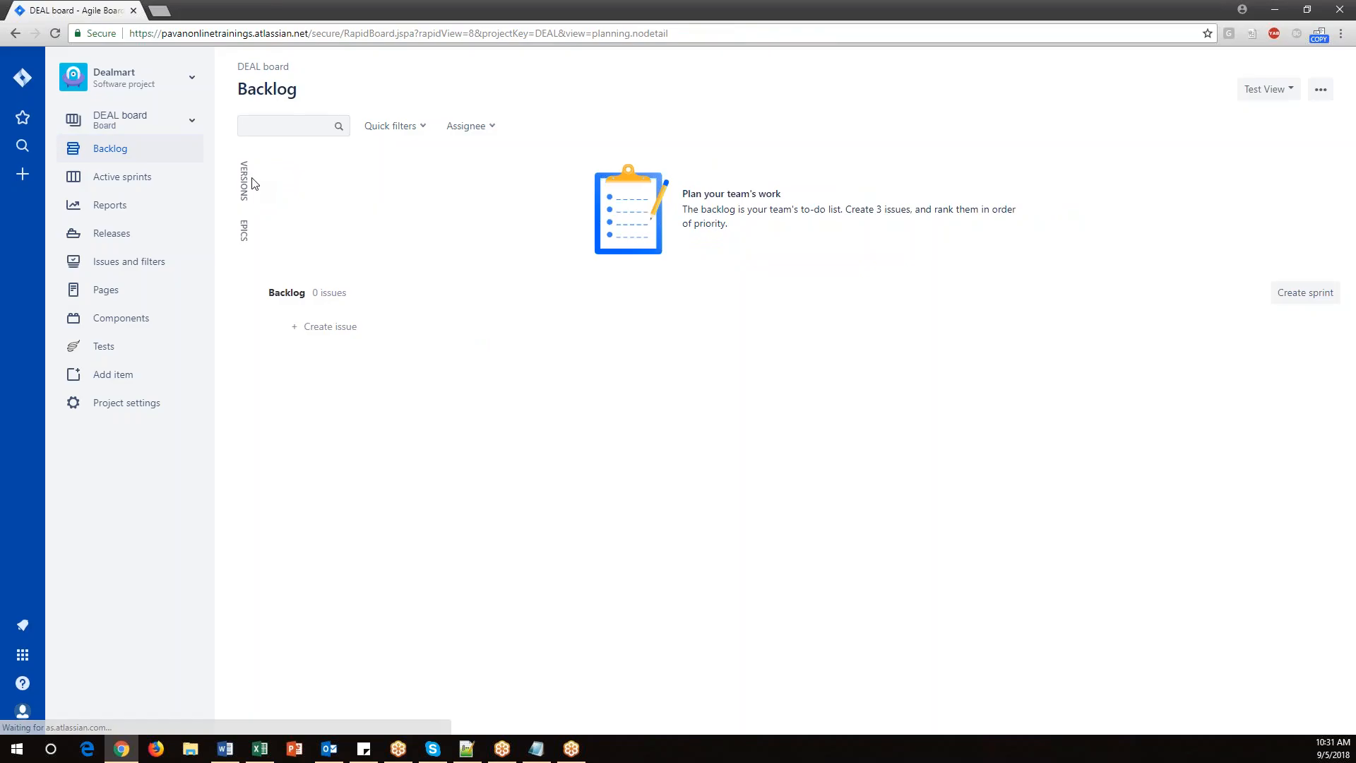
pyautogui.click(243, 231)
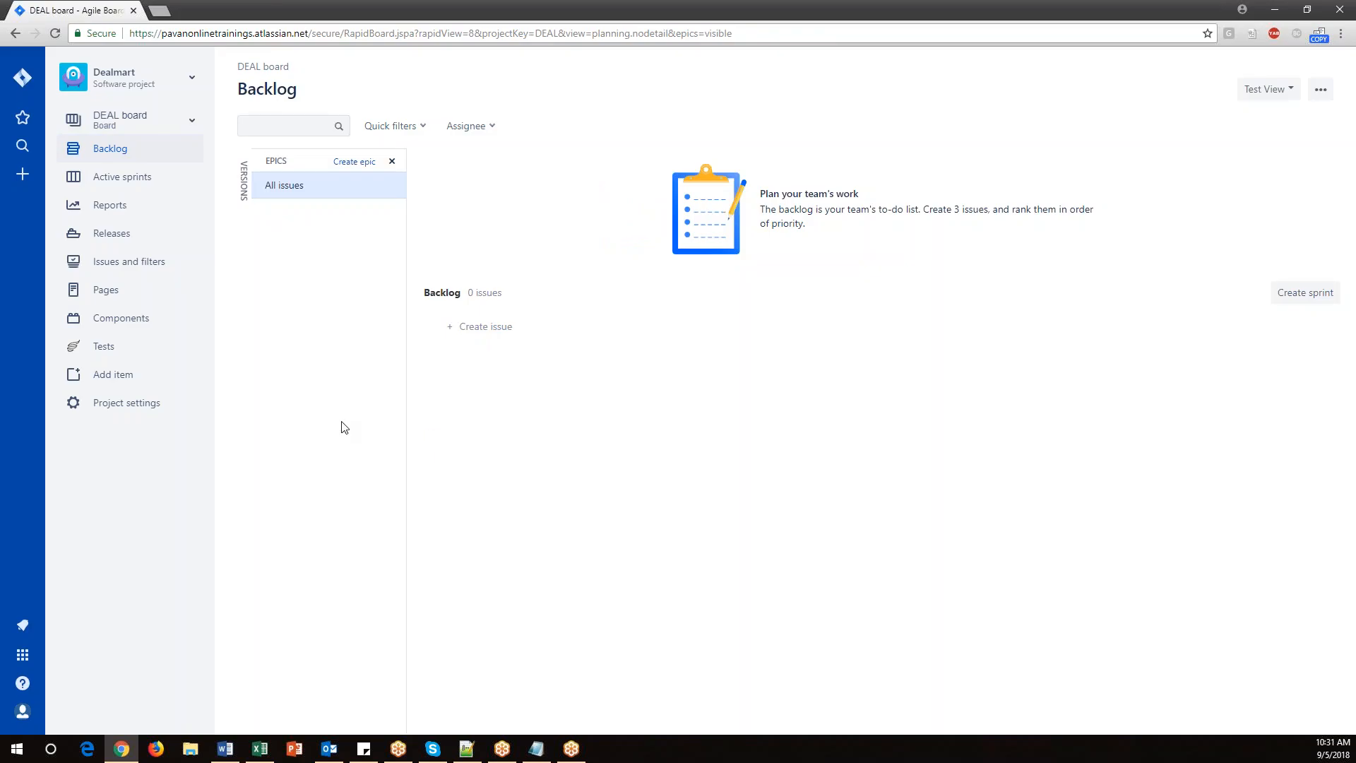
pyautogui.click(355, 163)
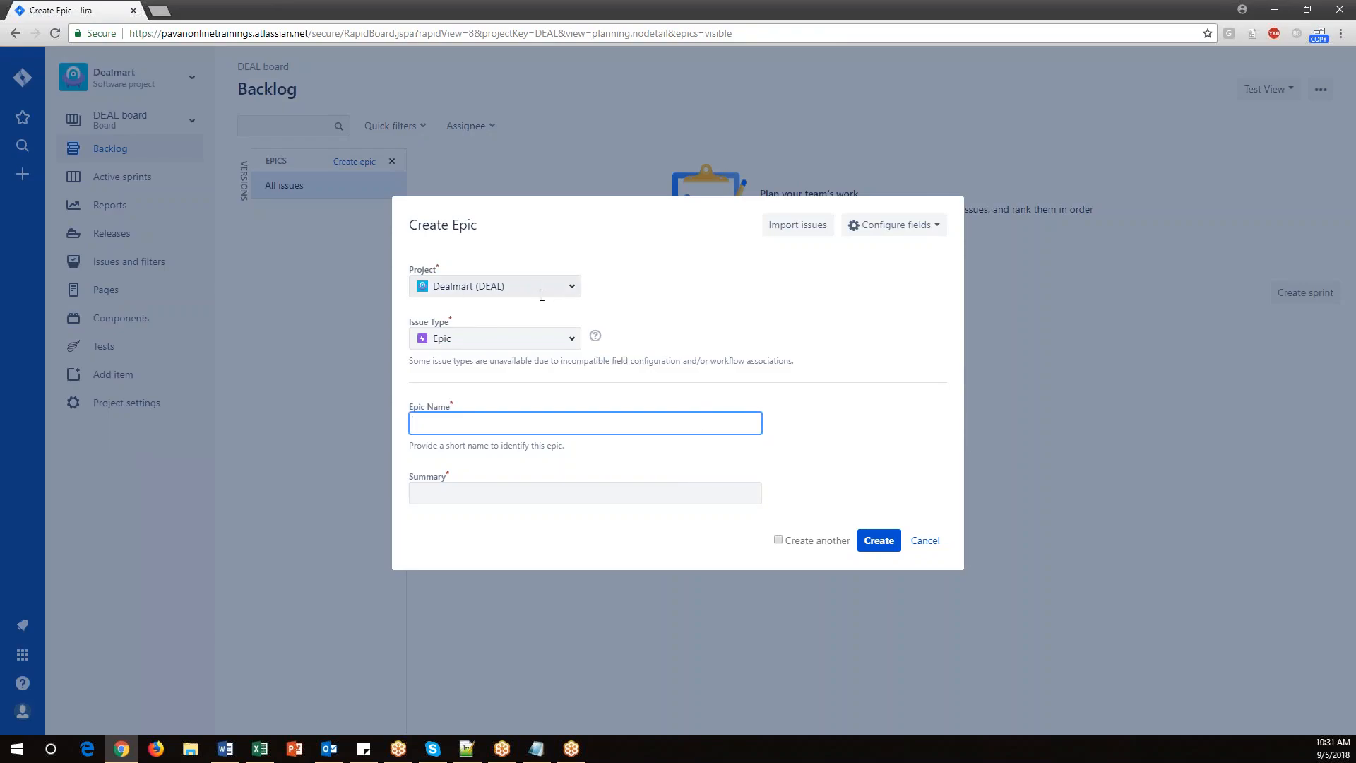
pyautogui.click(573, 340)
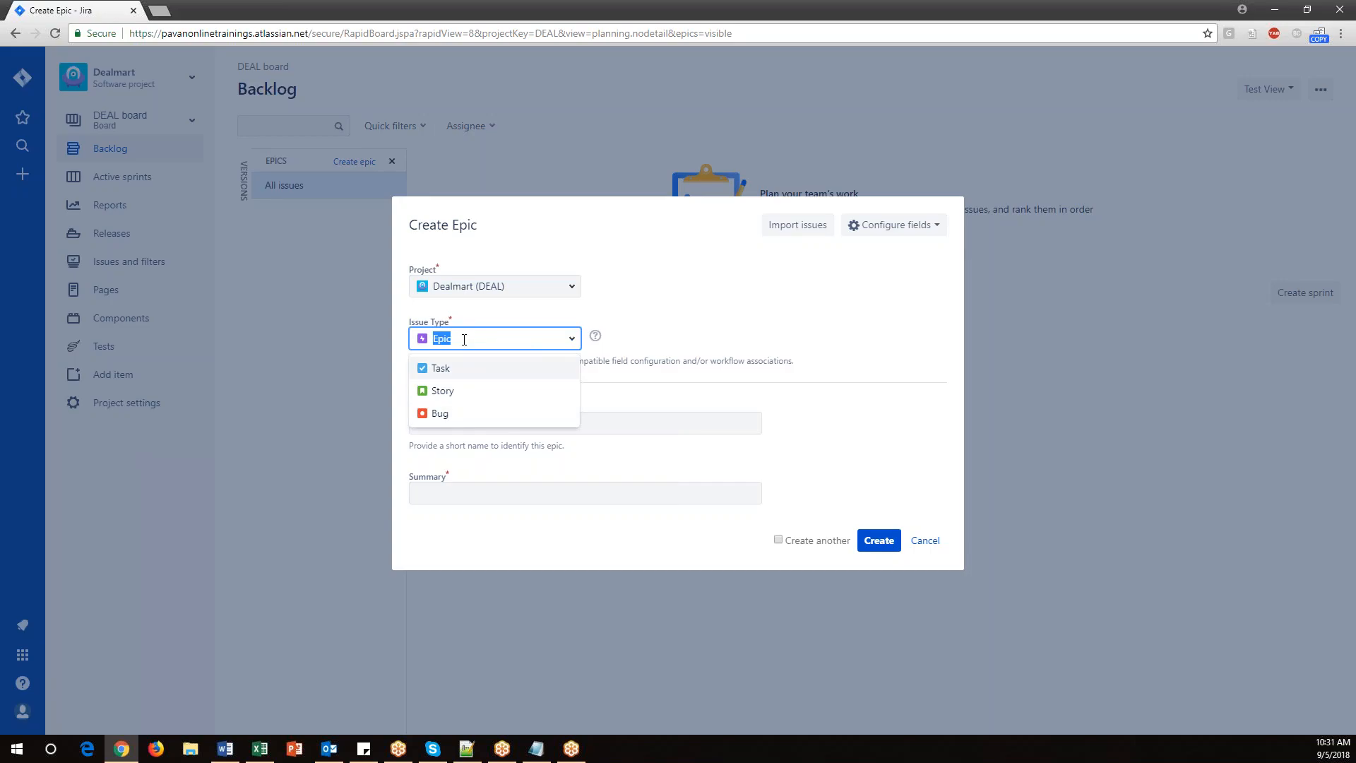
pyautogui.click(664, 336)
pyautogui.click(519, 423)
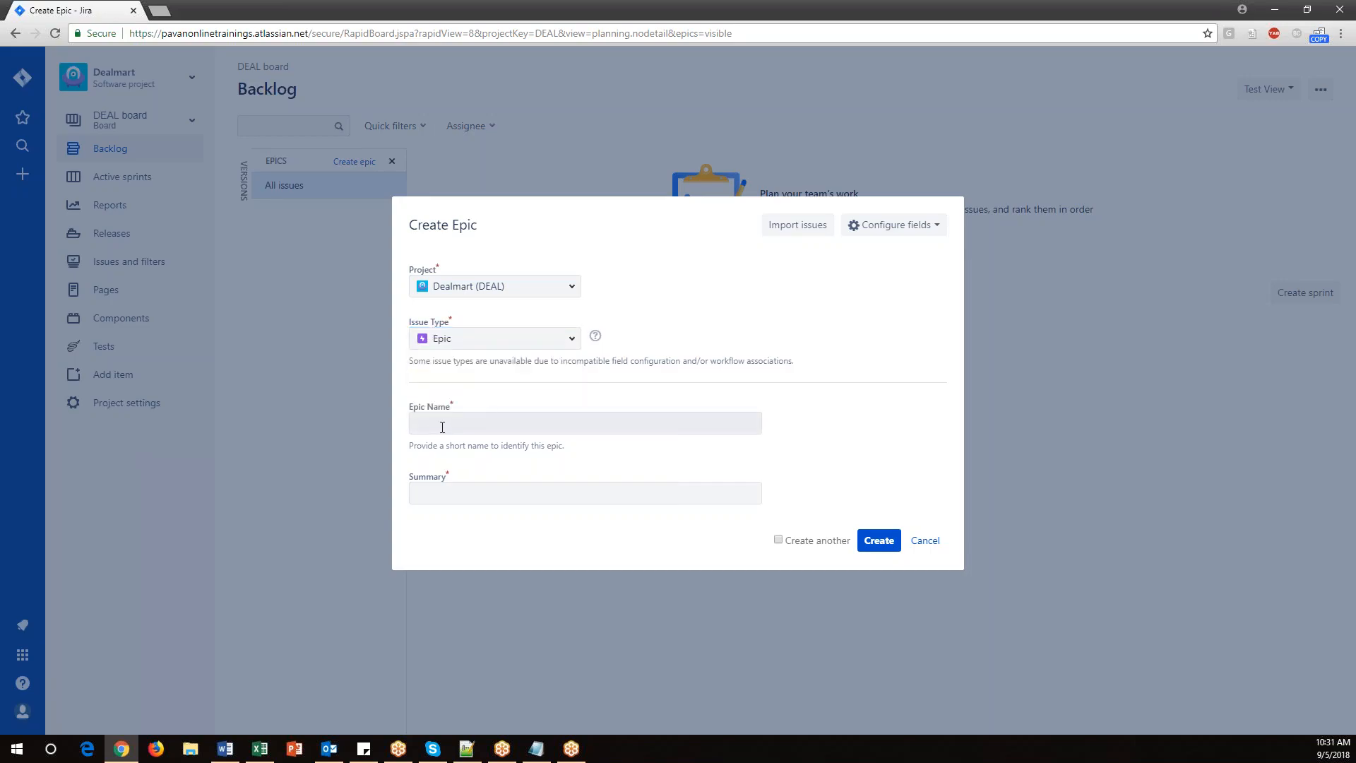
pyautogui.click(869, 427)
pyautogui.click(460, 423)
pyautogui.click(558, 394)
# Copy the epic description from the spreadsheet's Epic cell and paste it as the epic summary.
pyautogui.click(259, 749)
pyautogui.click(203, 333)
pyautogui.doubleClick(213, 275)
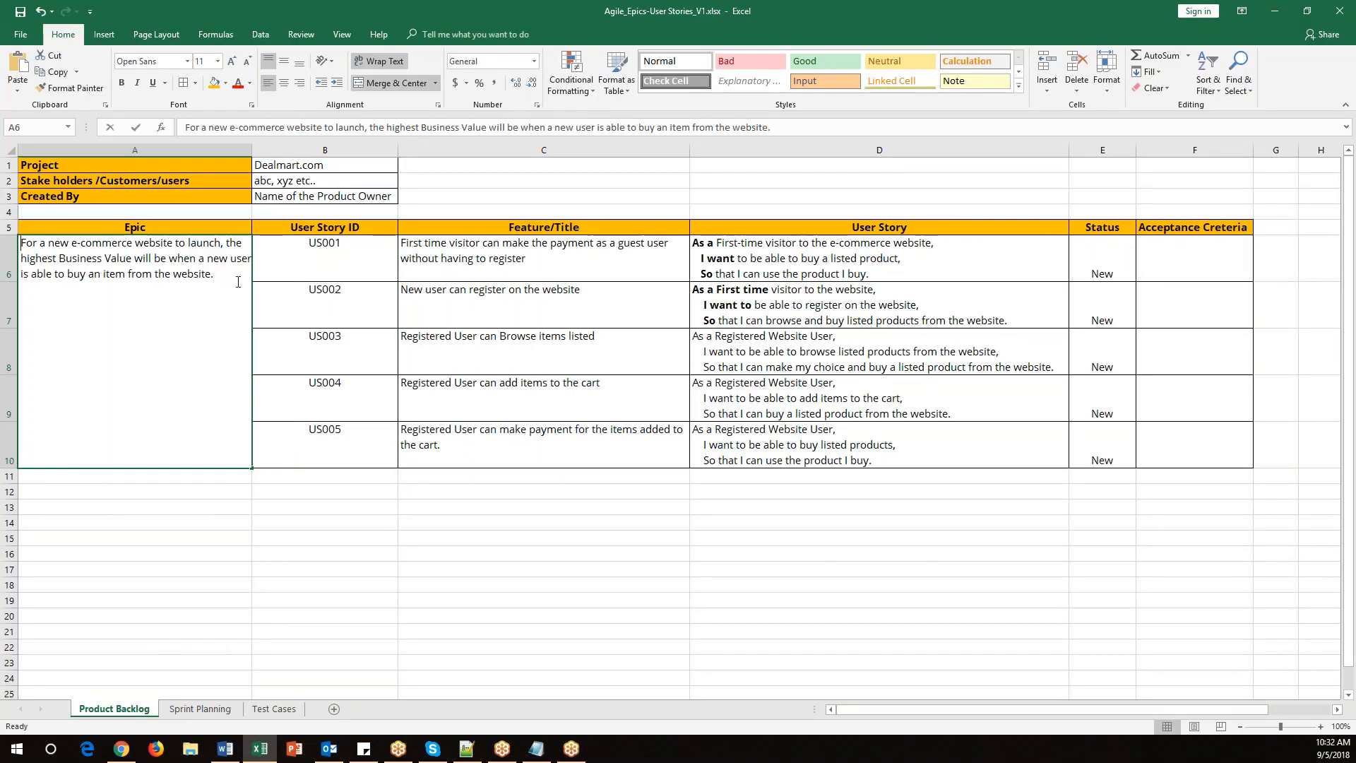
pyautogui.moveTo(213, 274); pyautogui.dragTo(7, 243)
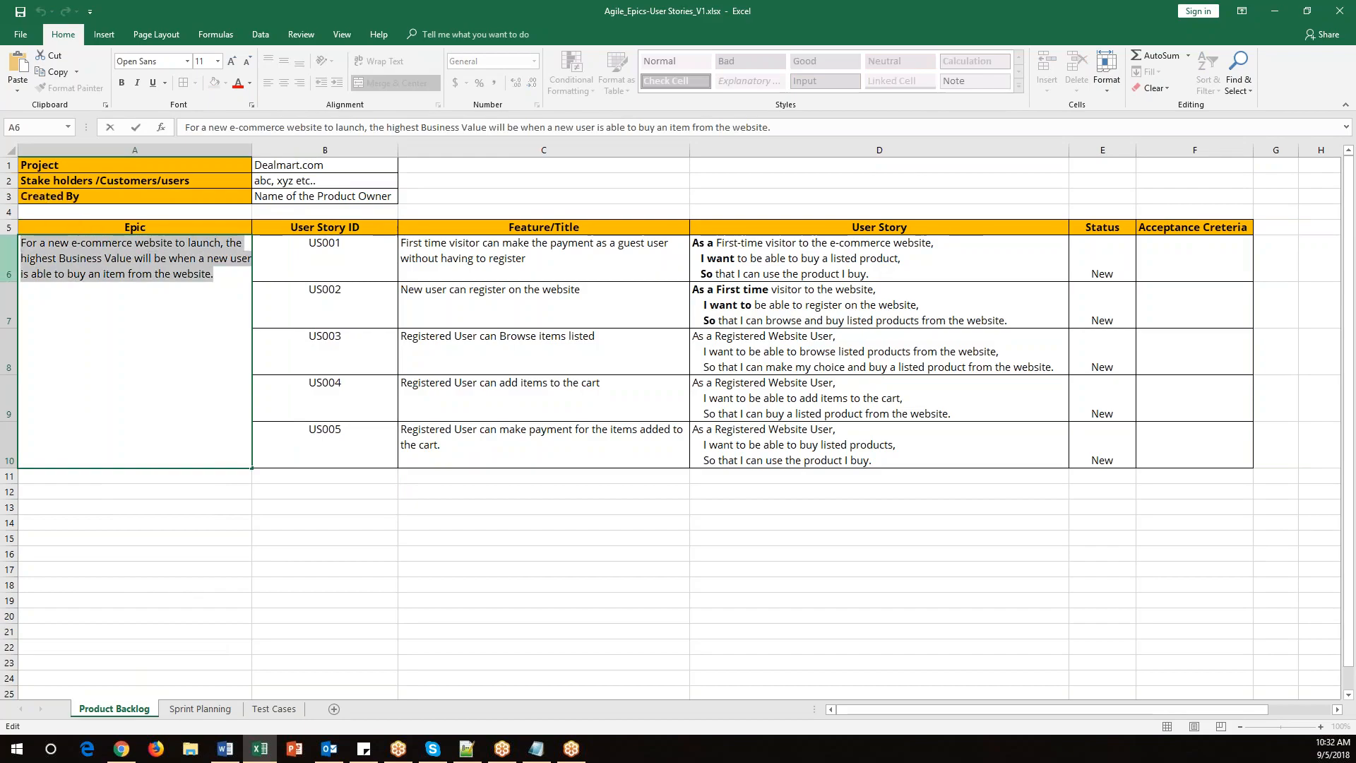
pyautogui.hotkey('alt', 'Tab')
pyautogui.click(468, 492)
pyautogui.hotkey('ctrl', 'v')
# Set the epic name to DealMart_Epic_001.
pyautogui.click(475, 421)
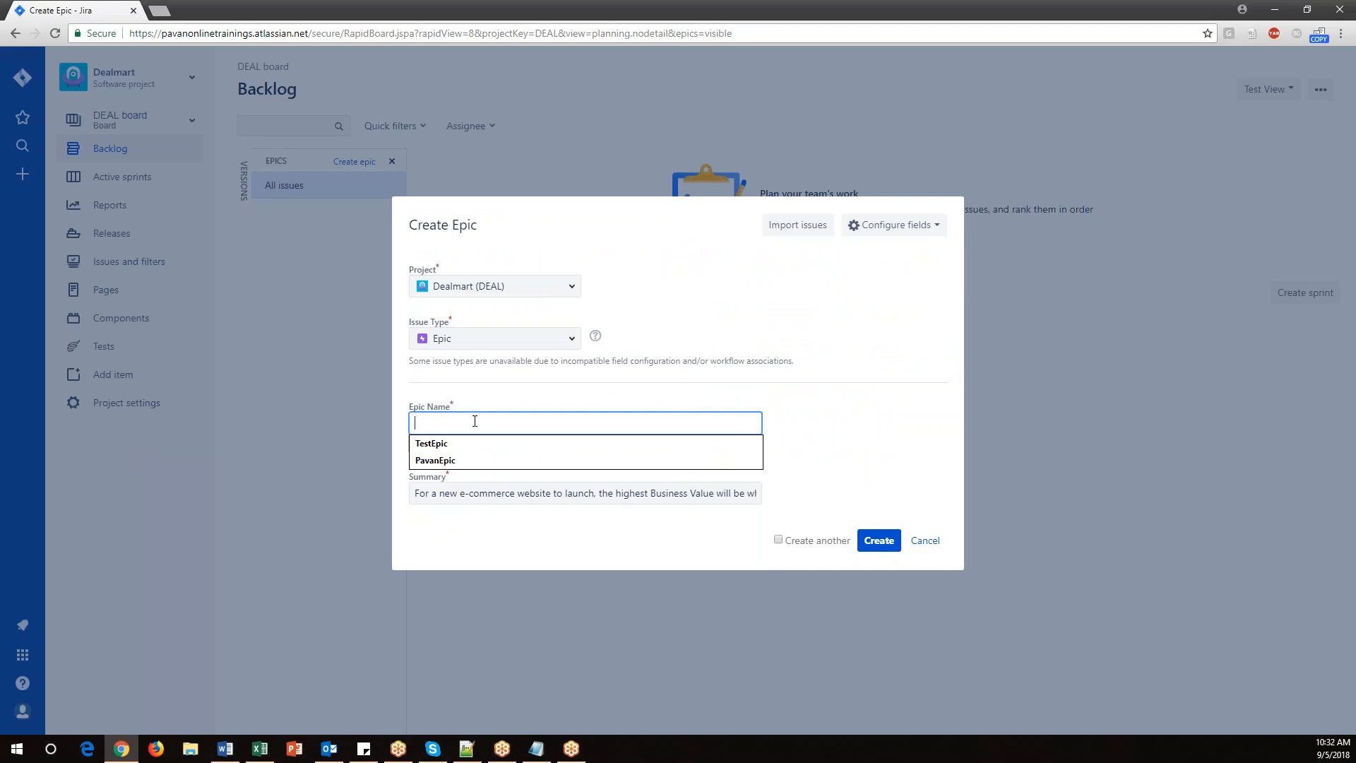
pyautogui.write('D')
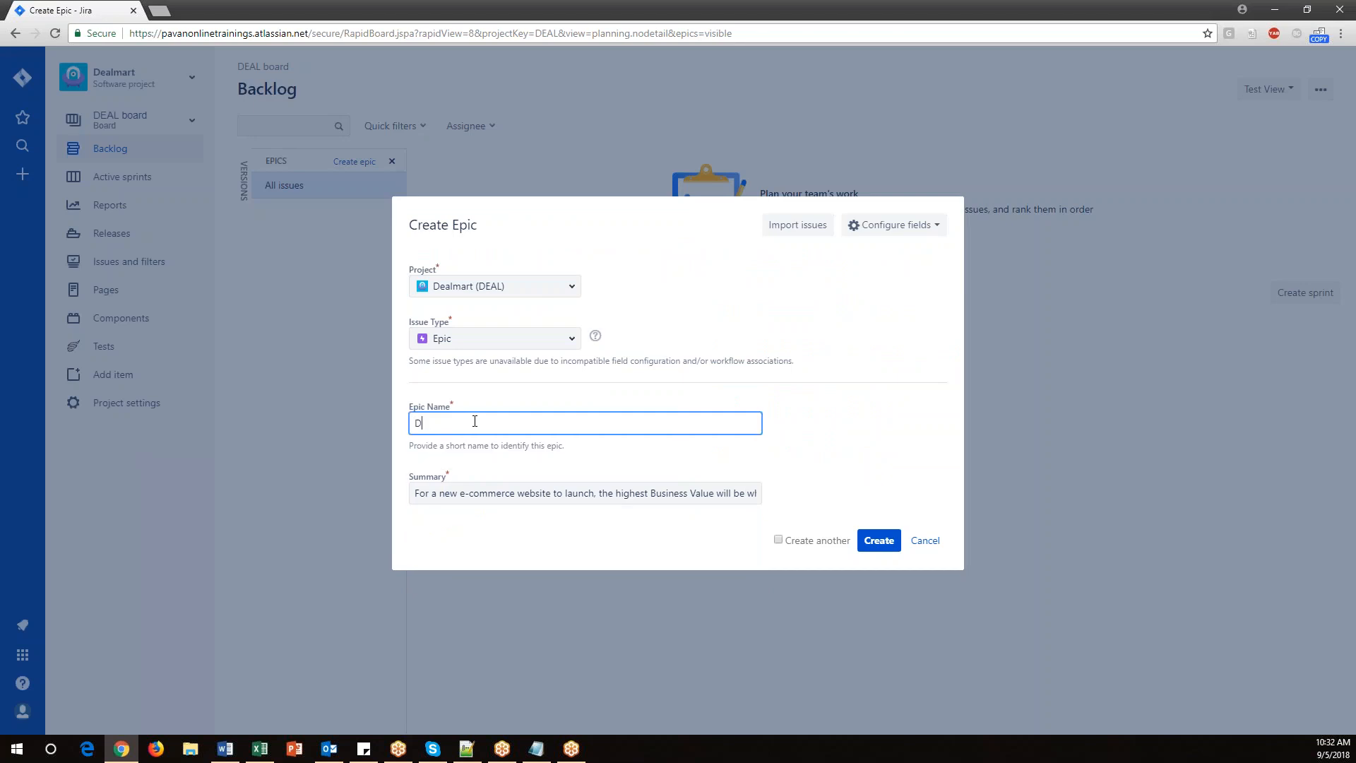
pyautogui.write('ealMart_Epic_001')
pyautogui.moveTo(414, 424); pyautogui.dragTo(501, 421)
pyautogui.hotkey('ctrl', 'c')
# Add the epic name DealMart_Epic_001 in bold on a new line of the spreadsheet's Epic cell.
pyautogui.click(259, 748)
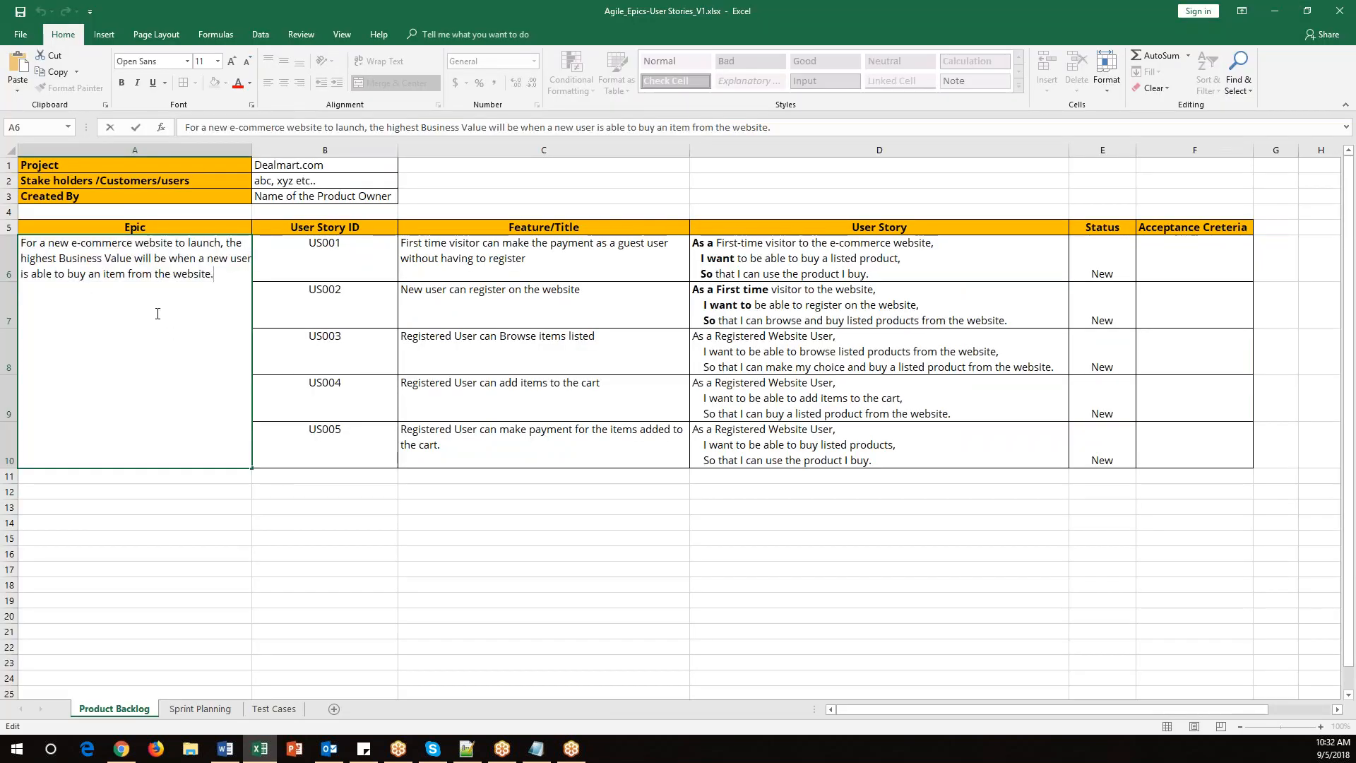
pyautogui.hotkey('alt', 'Return')
pyautogui.hotkey('ctrl', 'v')
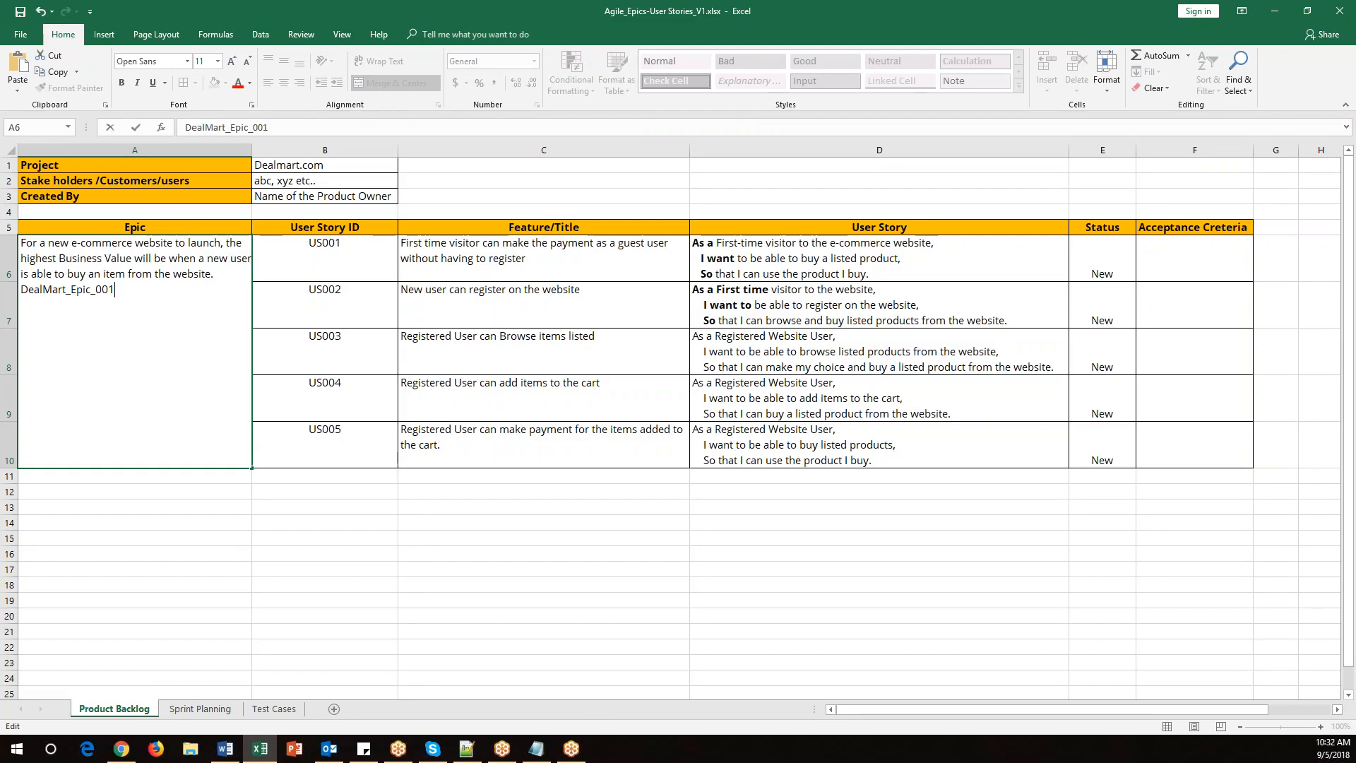
pyautogui.moveTo(118, 290); pyautogui.dragTo(14, 297)
pyautogui.hotkey('ctrl', 'b')
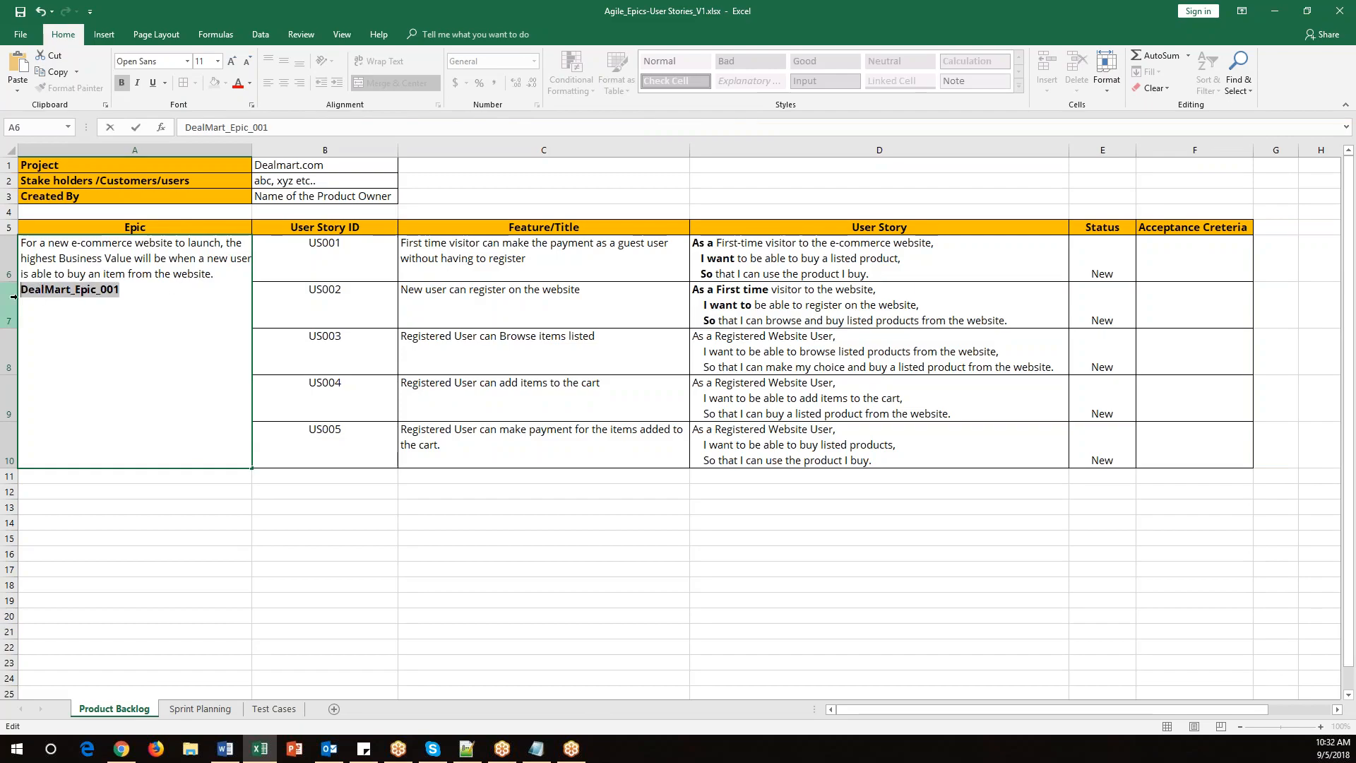
pyautogui.click(272, 565)
# Create the DealMart_Epic_001 epic and view it in the backlog's epics panel.
pyautogui.hotkey('alt', 'Tab')
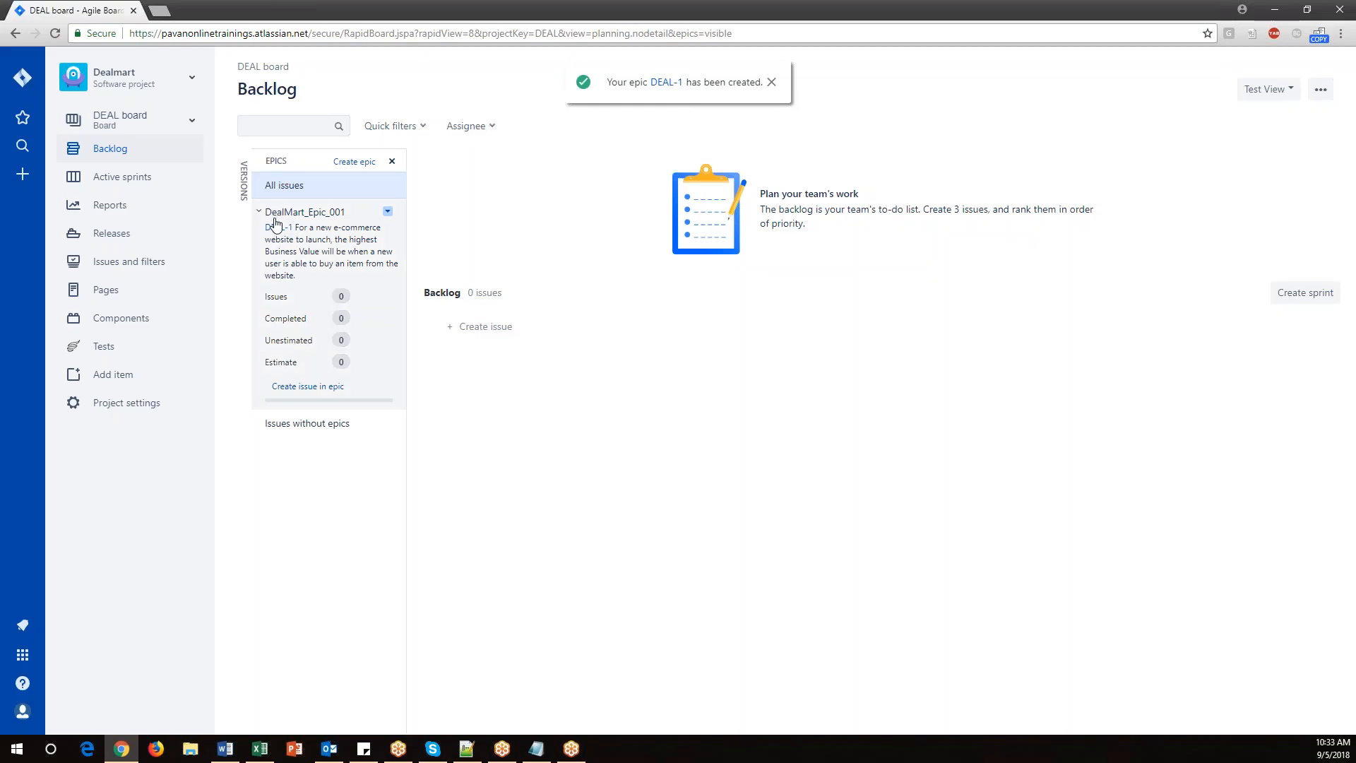
pyautogui.click(536, 749)
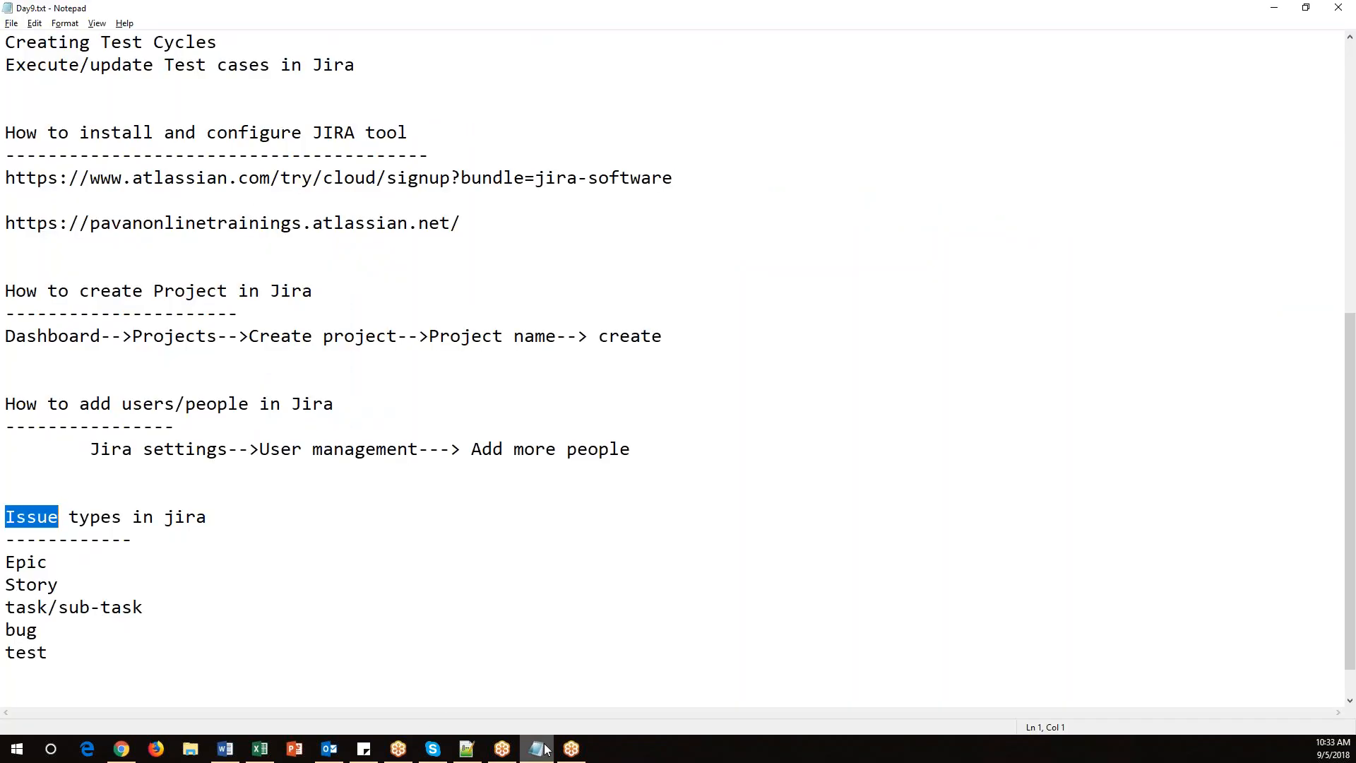
pyautogui.click(267, 755)
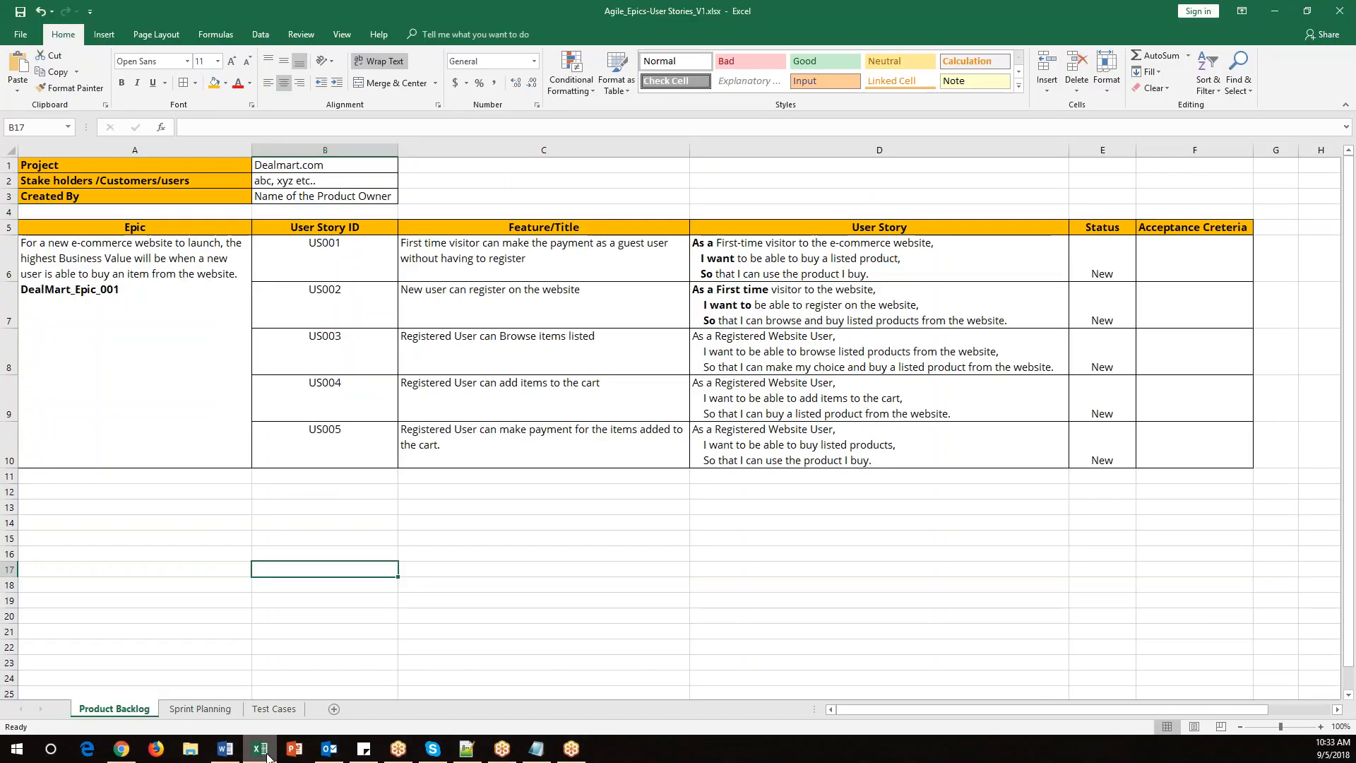
pyautogui.click(267, 755)
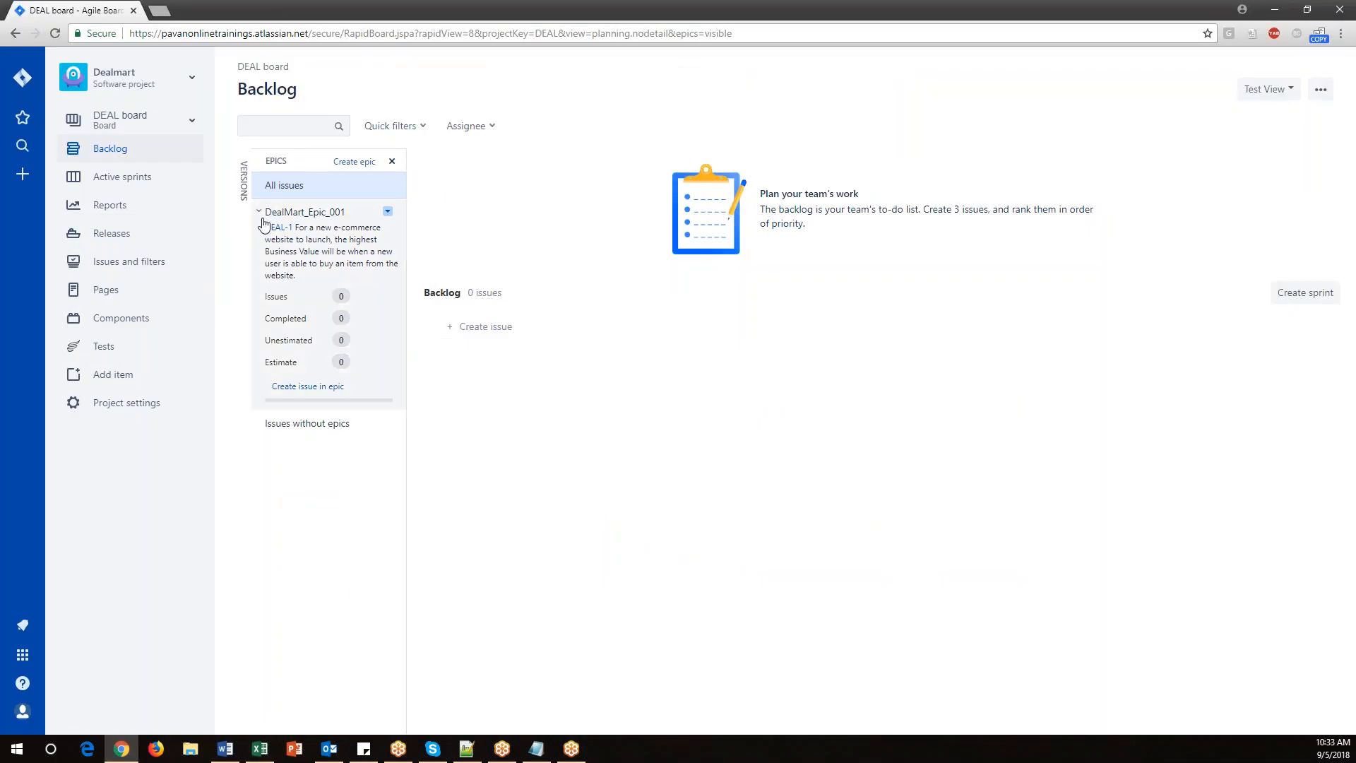
pyautogui.moveTo(268, 212); pyautogui.dragTo(318, 457)
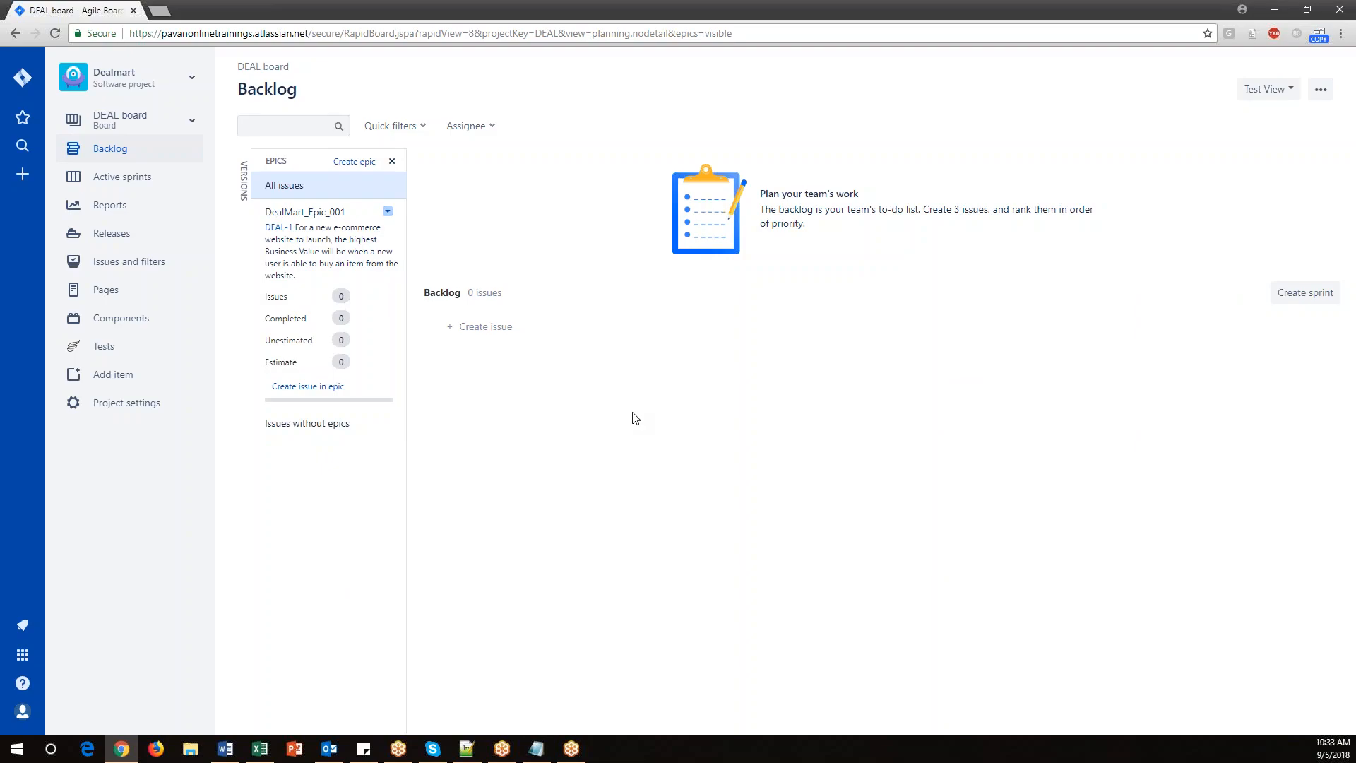
# Switch to the notes and scroll to the top of the file.
pyautogui.click(538, 750)
pyautogui.scroll(7, 332, 406)
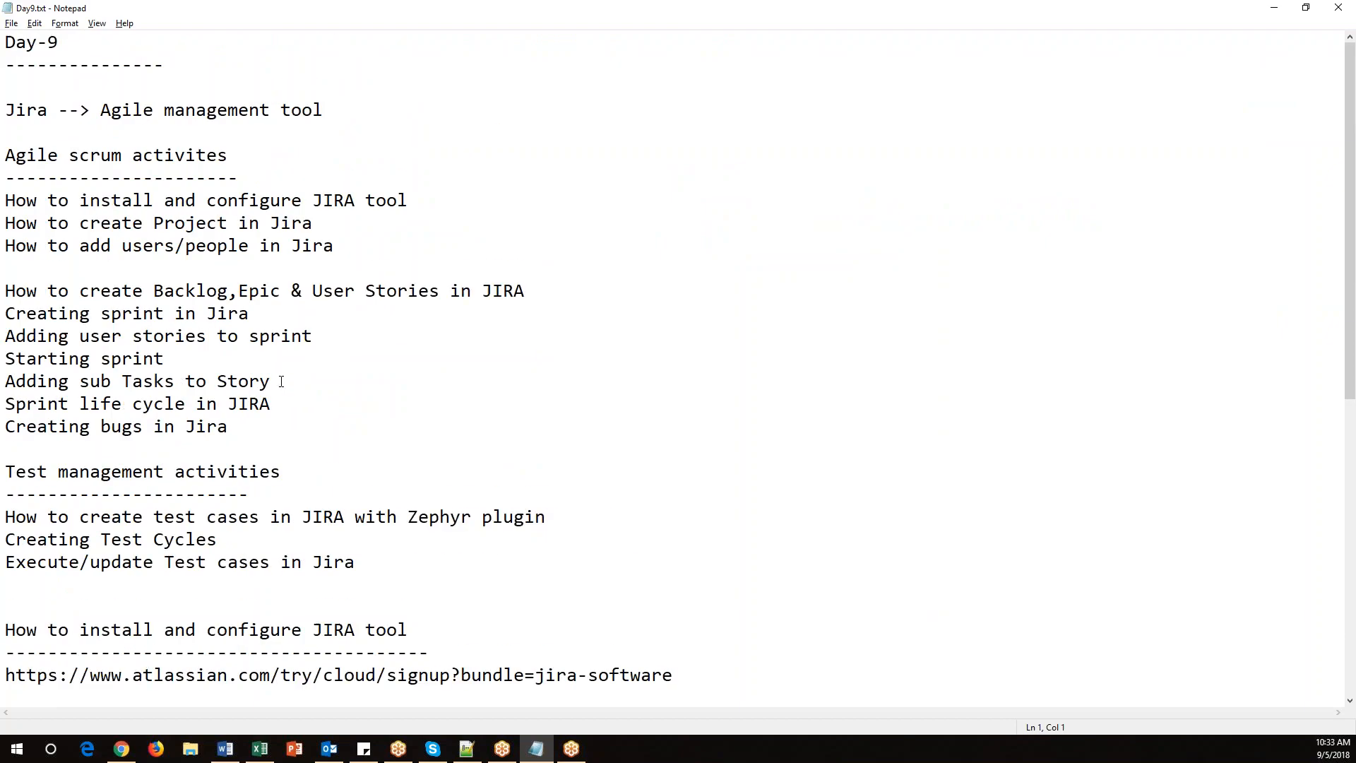
# Remove "Backlog," from the topic line so it reads "How to create Epic & User Stories in JIRA".
pyautogui.moveTo(7, 290); pyautogui.dragTo(228, 290)
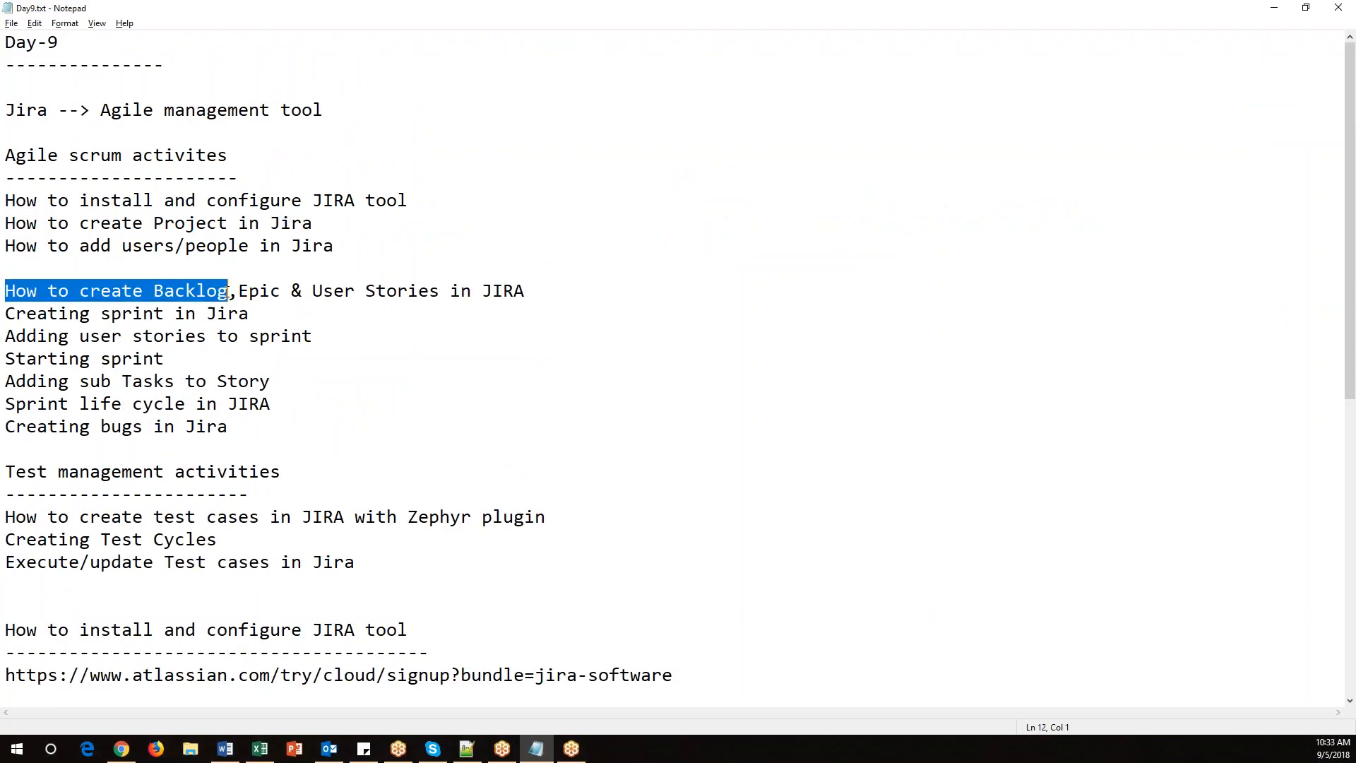
pyautogui.click(220, 309)
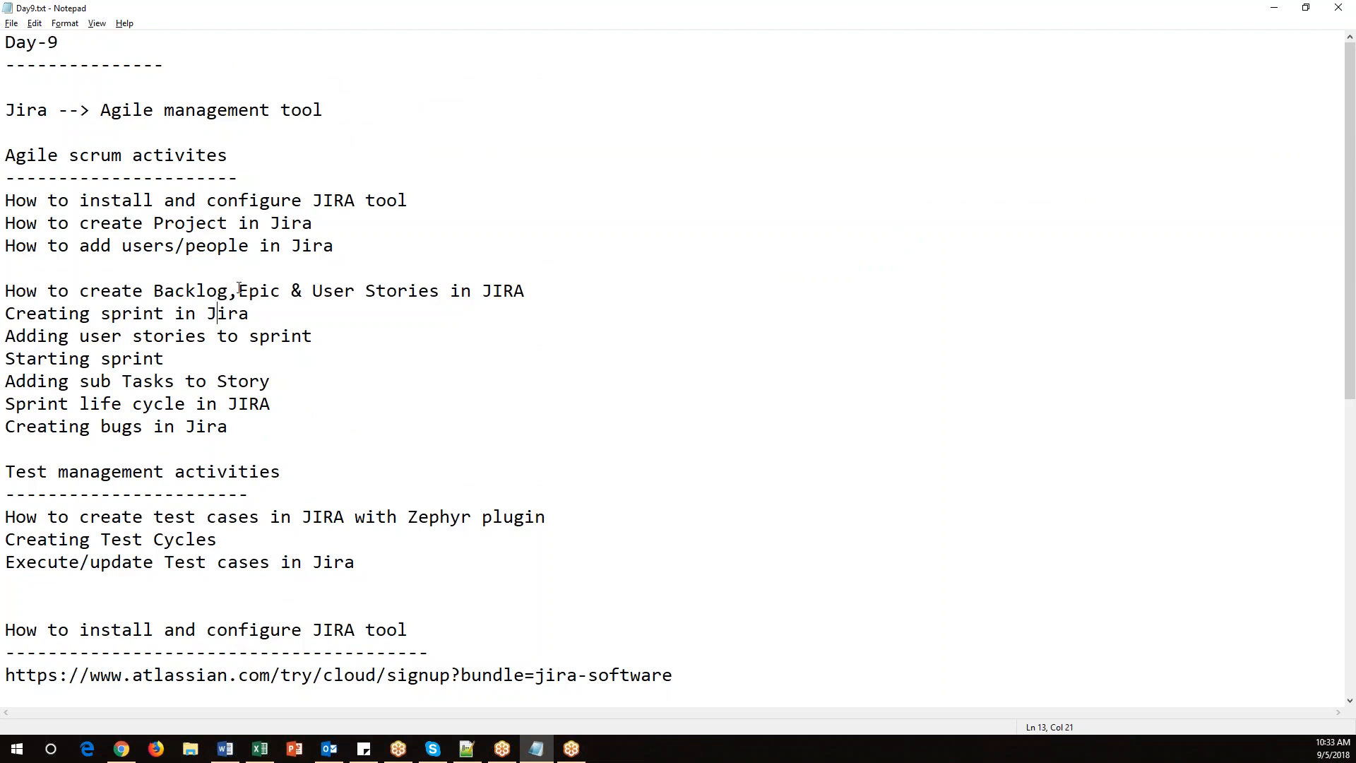
pyautogui.moveTo(240, 290); pyautogui.dragTo(196, 289)
pyautogui.press('Delete')
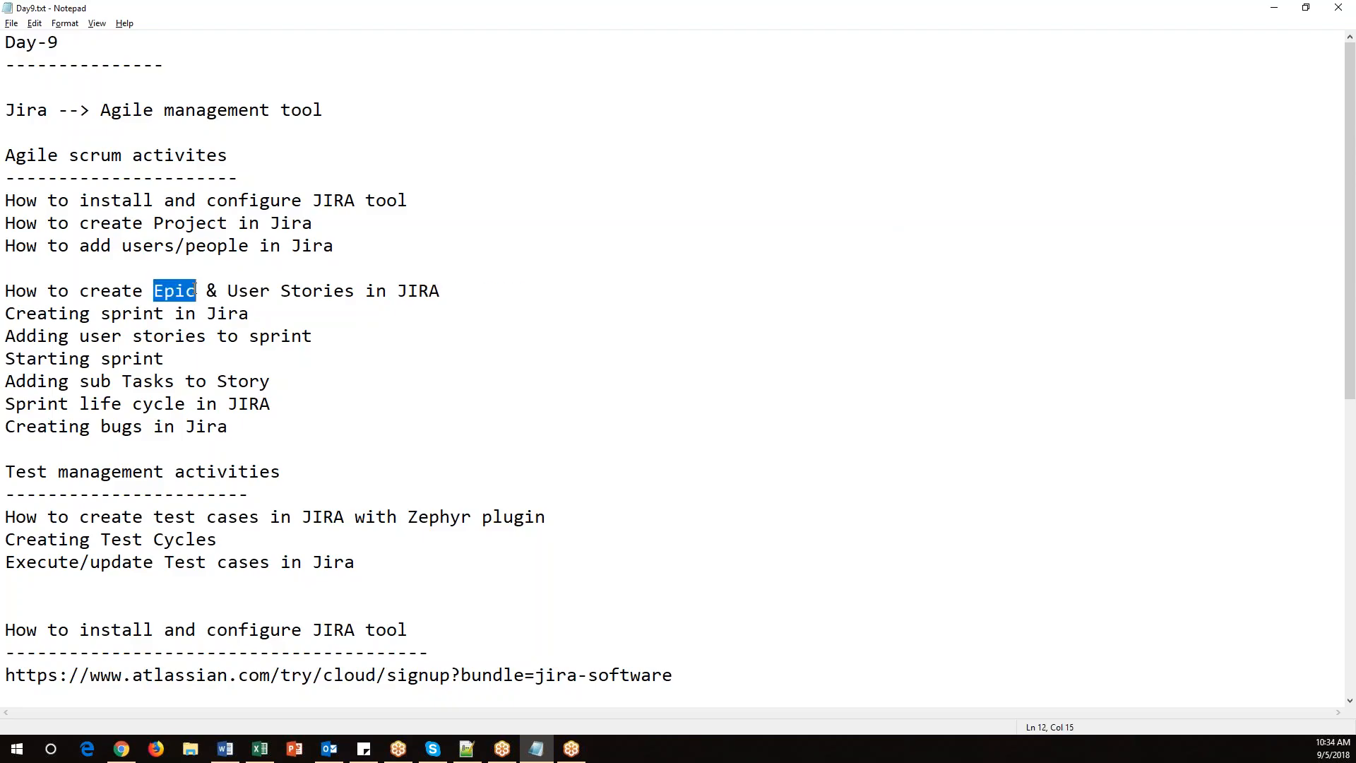
# Highlight the "User Stories in JIRA" part of the topic and add a new line after the issue types list.
pyautogui.moveTo(229, 290); pyautogui.dragTo(449, 289)
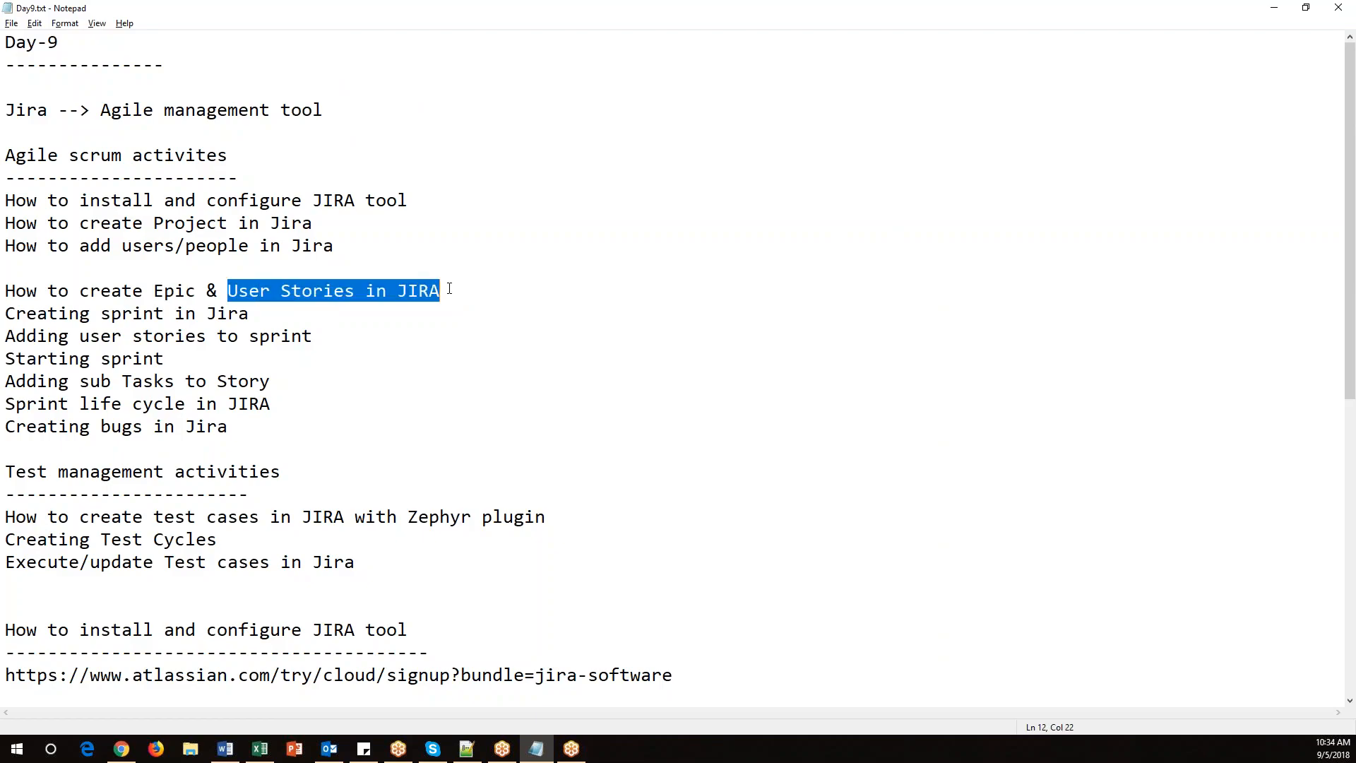
pyautogui.click(433, 340)
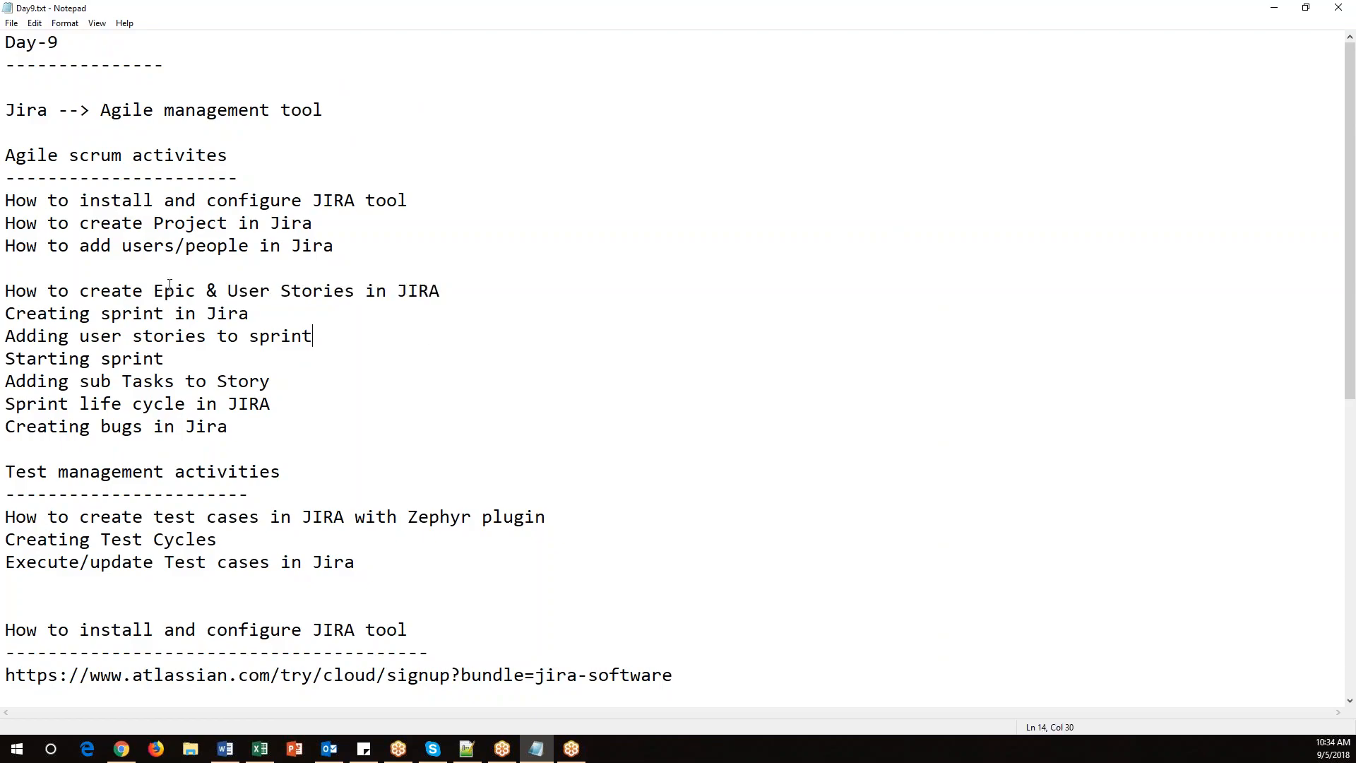
pyautogui.moveTo(155, 290); pyautogui.dragTo(189, 285)
pyautogui.moveTo(229, 291); pyautogui.dragTo(458, 291)
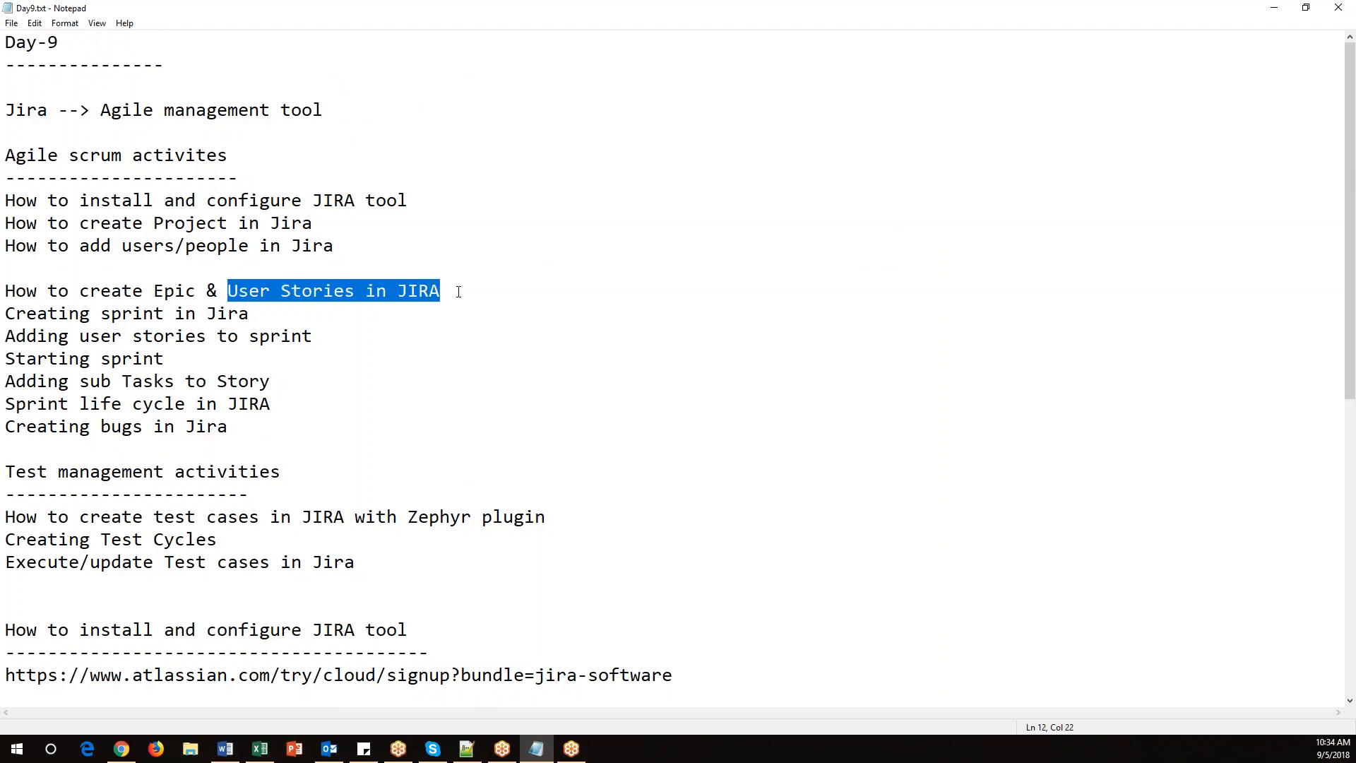
pyautogui.moveTo(229, 291); pyautogui.dragTo(506, 292)
pyautogui.scroll(-8, 449, 450)
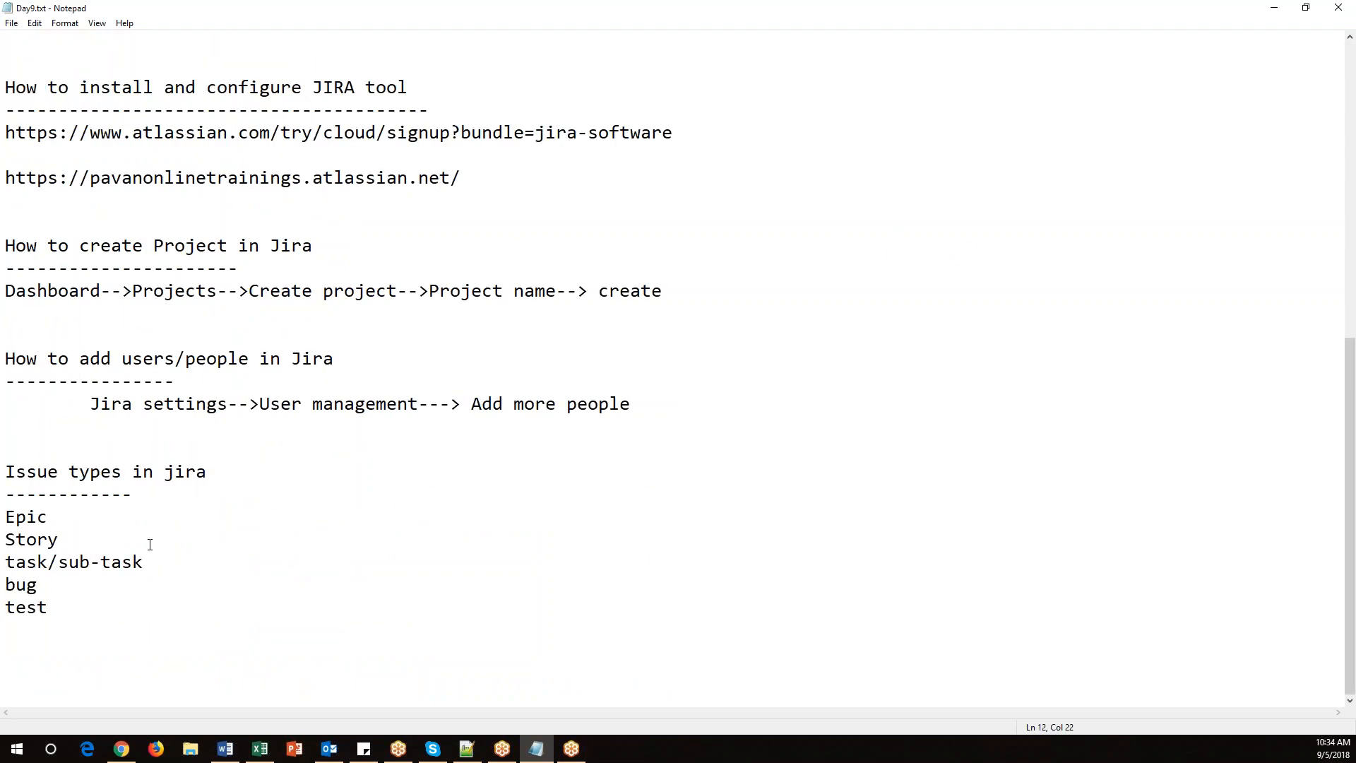
pyautogui.click(134, 622)
pyautogui.press('Return')
# Switch to the Jira backlog and close the epics panel.
pyautogui.click(122, 749)
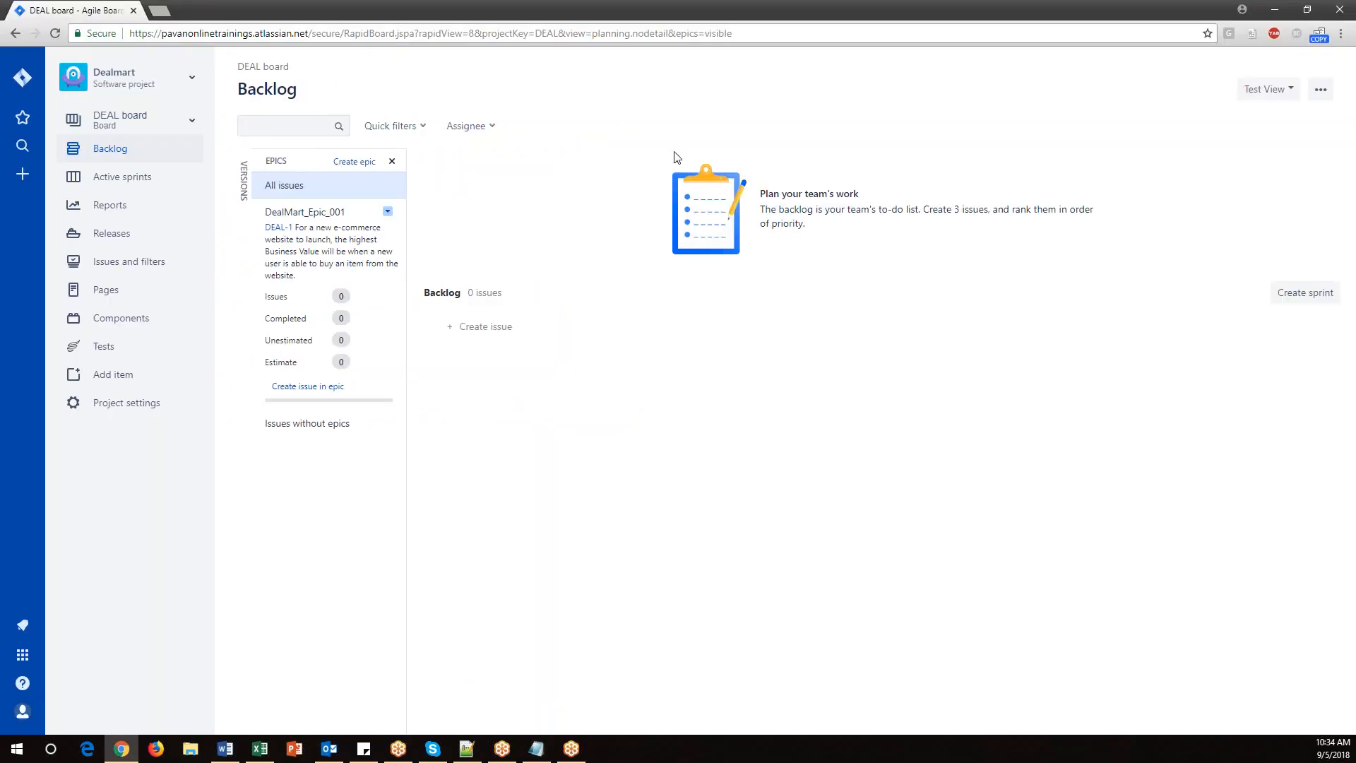
pyautogui.click(392, 161)
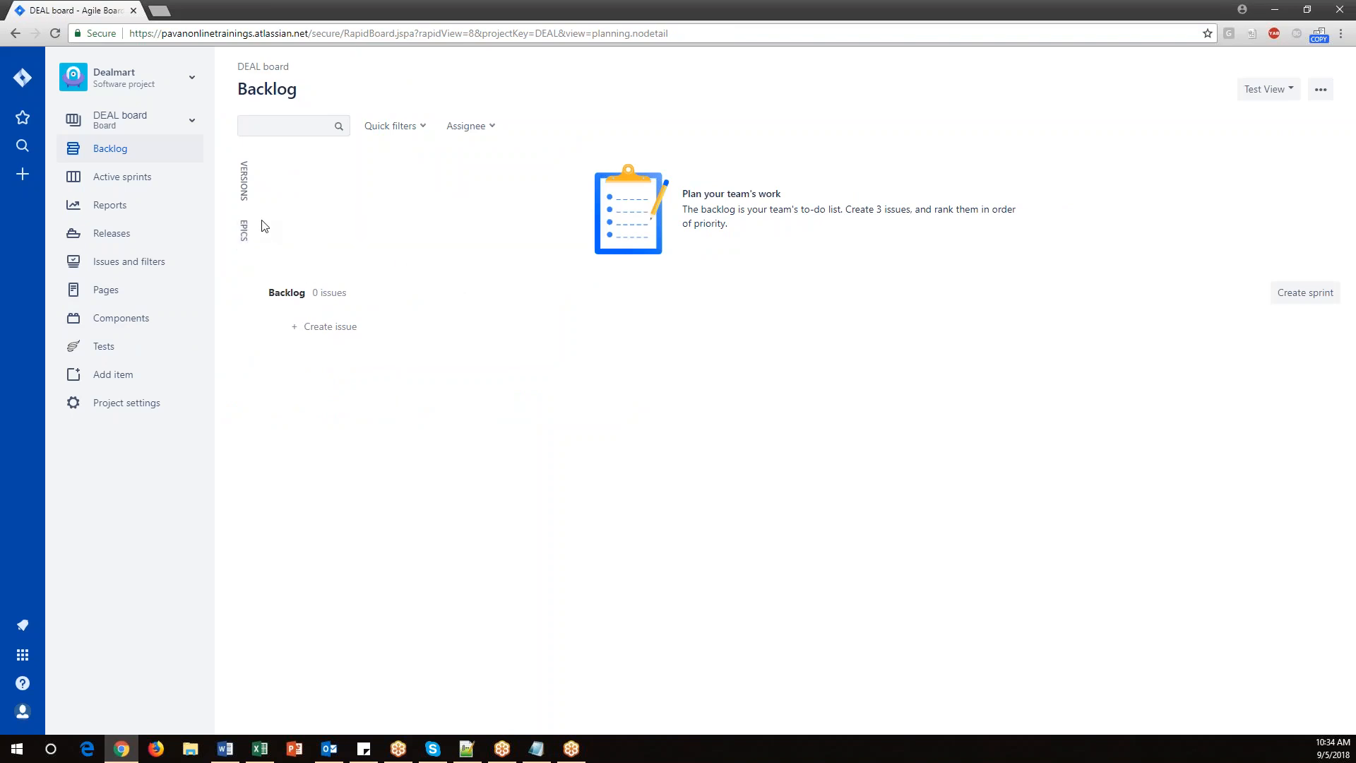
# Open the Create issue dialog and check the available issue types before cancelling it.
pyautogui.click(121, 147)
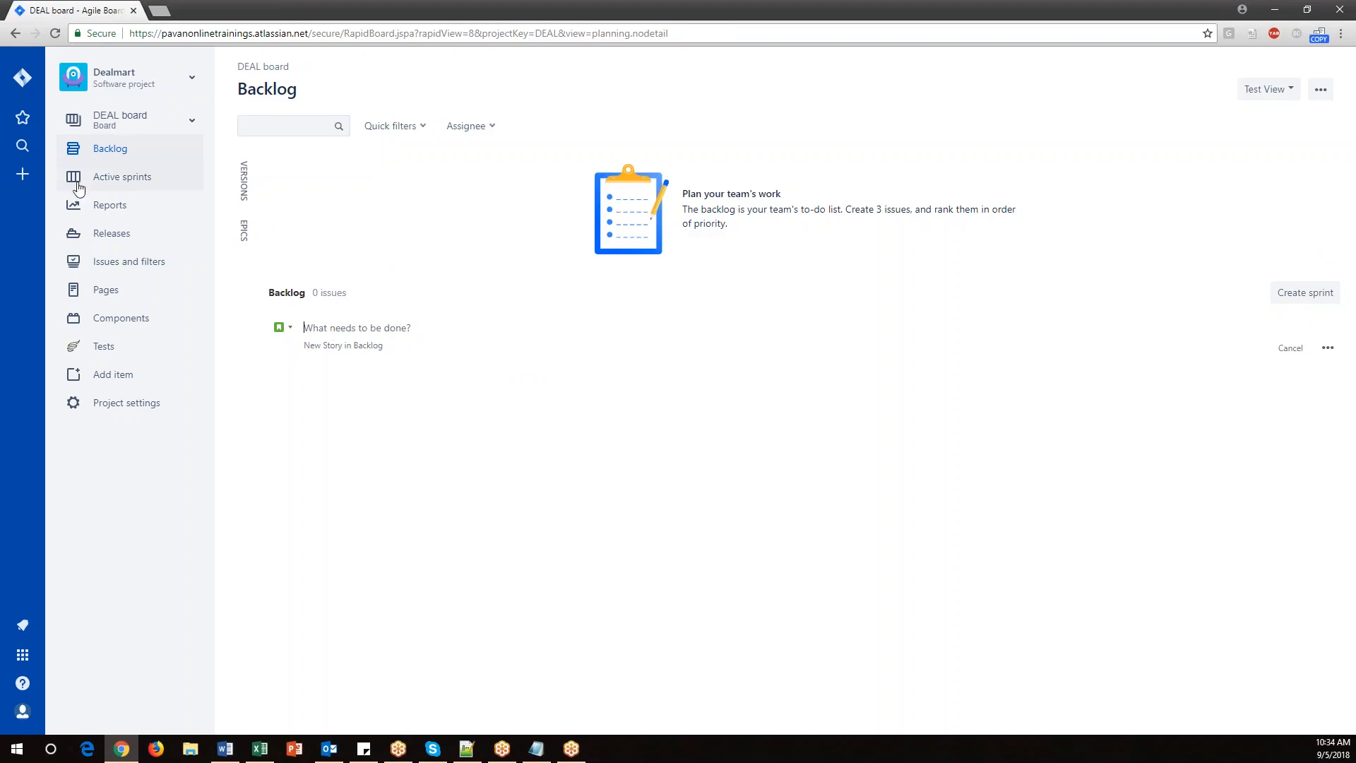
pyautogui.click(23, 174)
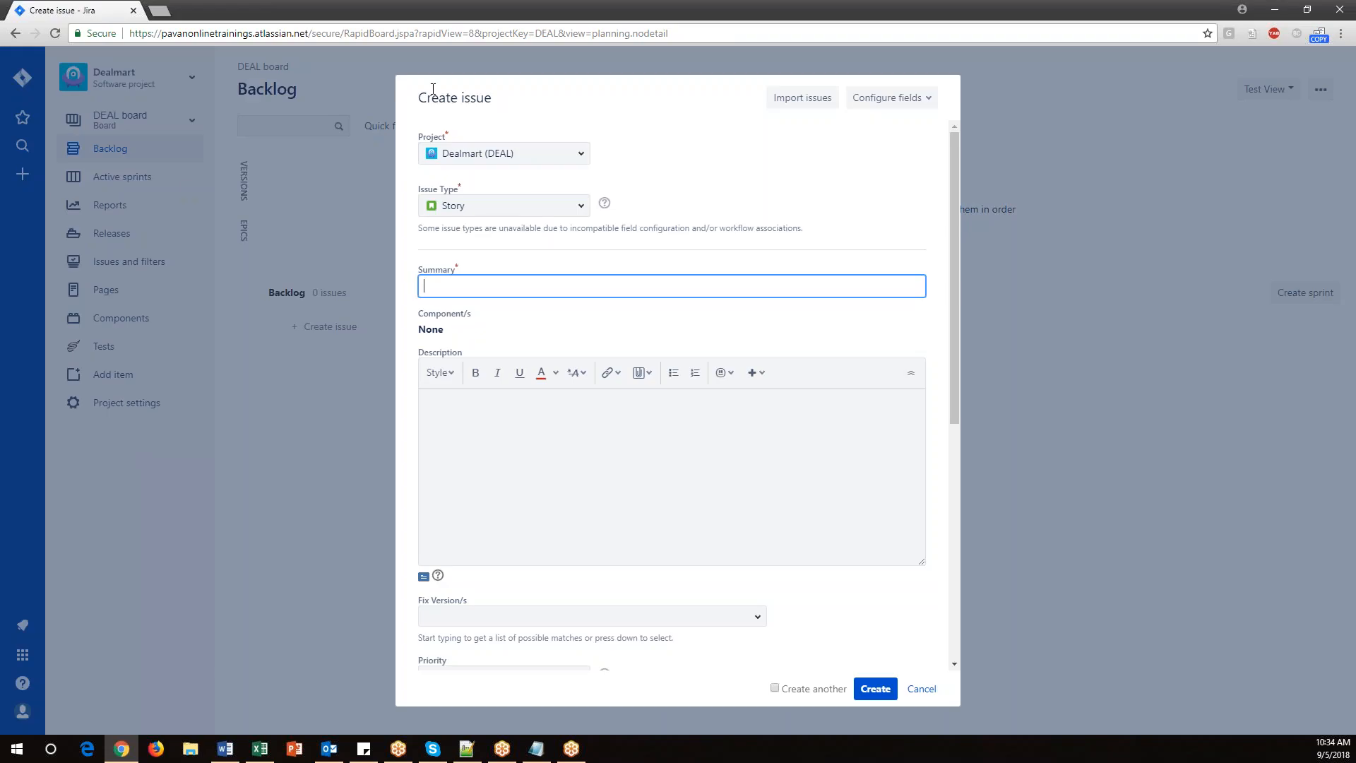
pyautogui.click(577, 209)
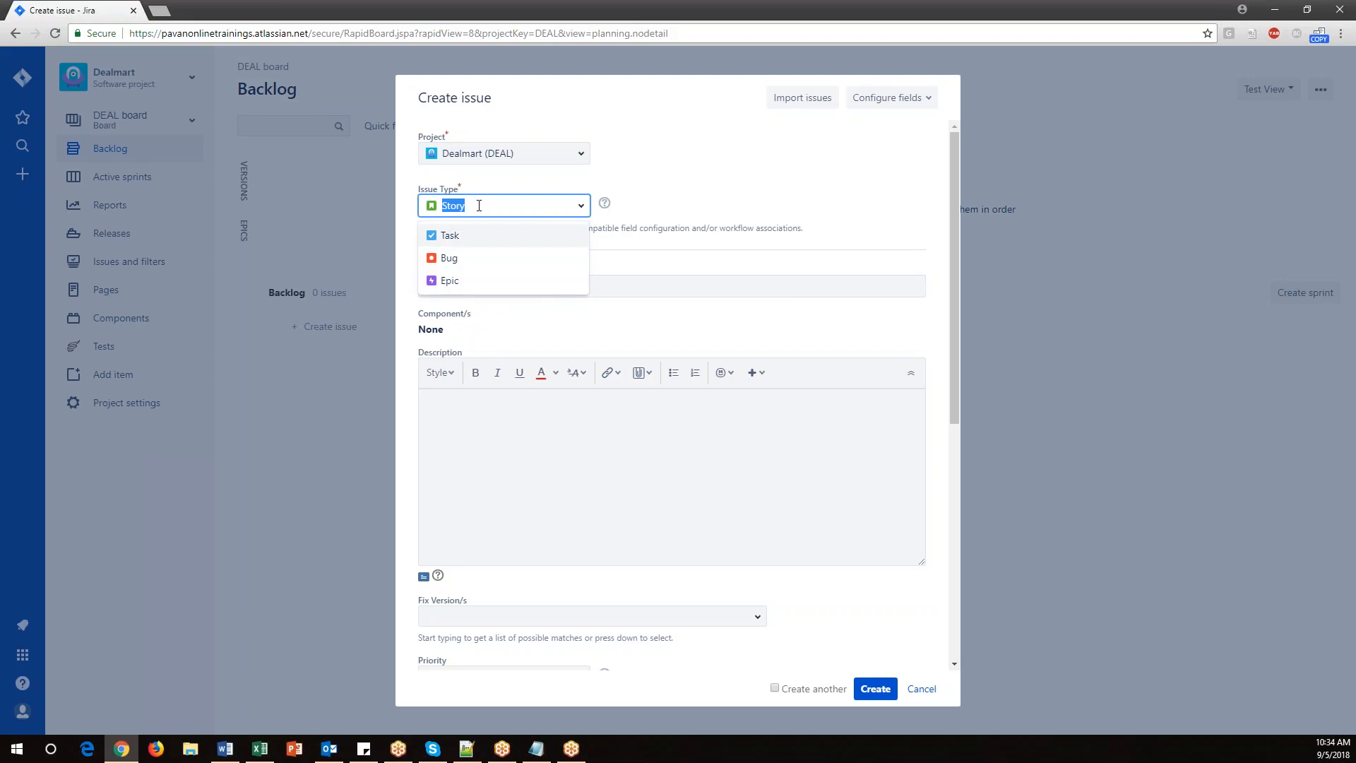
pyautogui.click(924, 689)
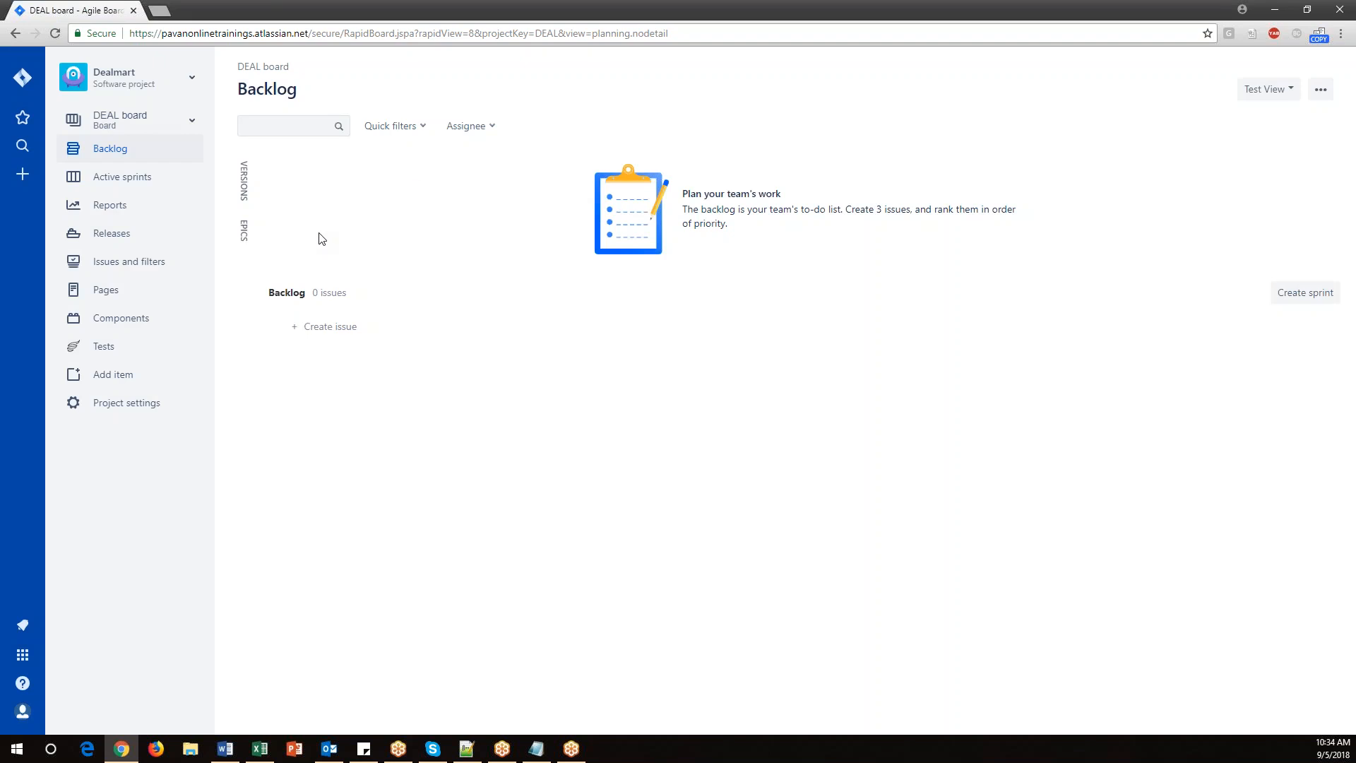
# Examine the Create issue dialog's story fields down to Epic Link and Sprint, and cancel it.
pyautogui.click(118, 151)
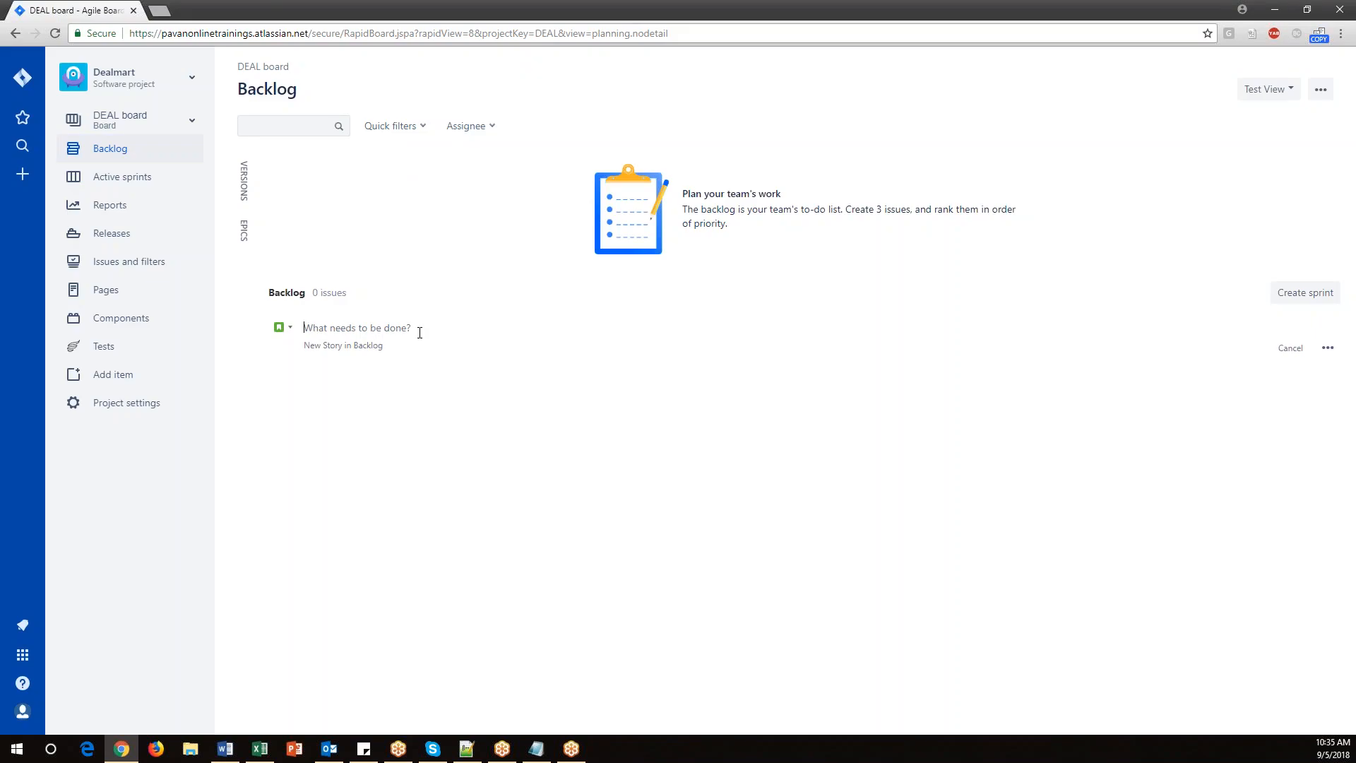
pyautogui.click(34, 183)
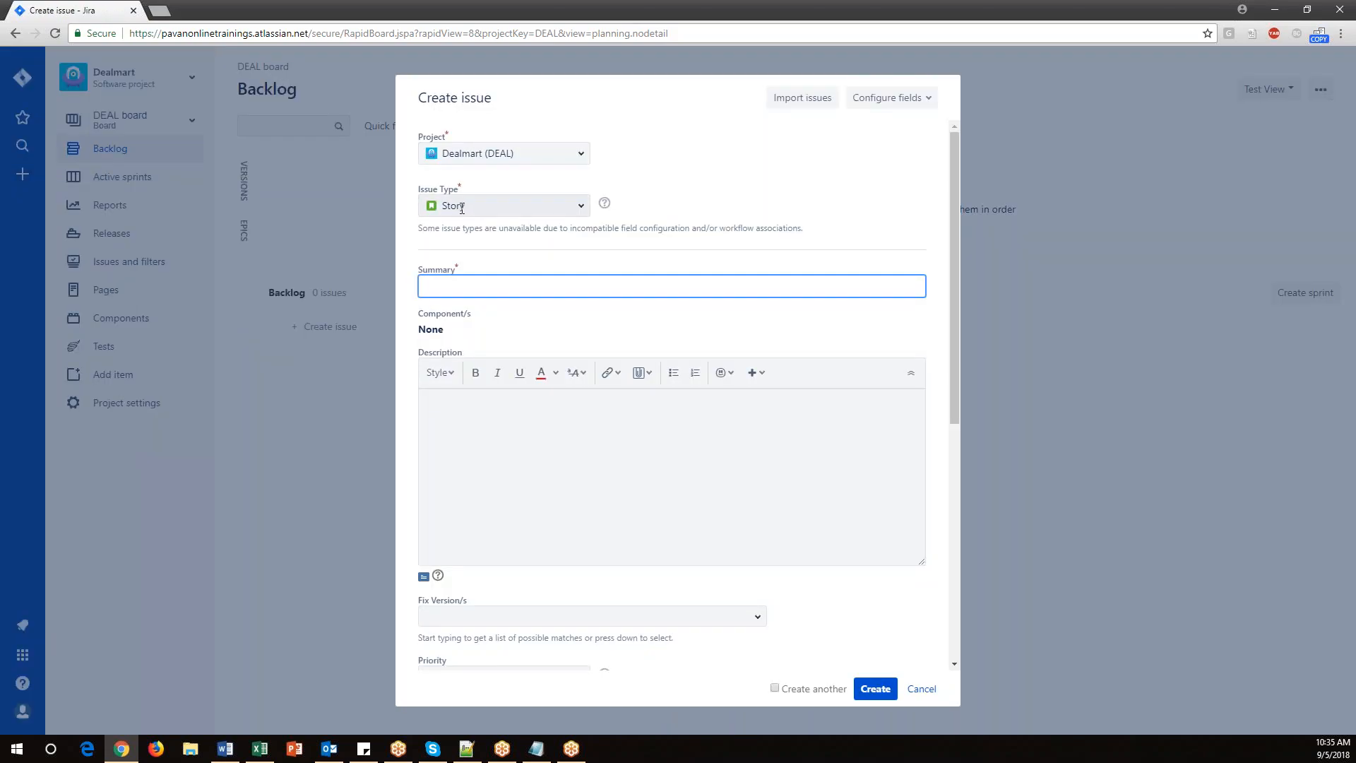
pyautogui.click(495, 282)
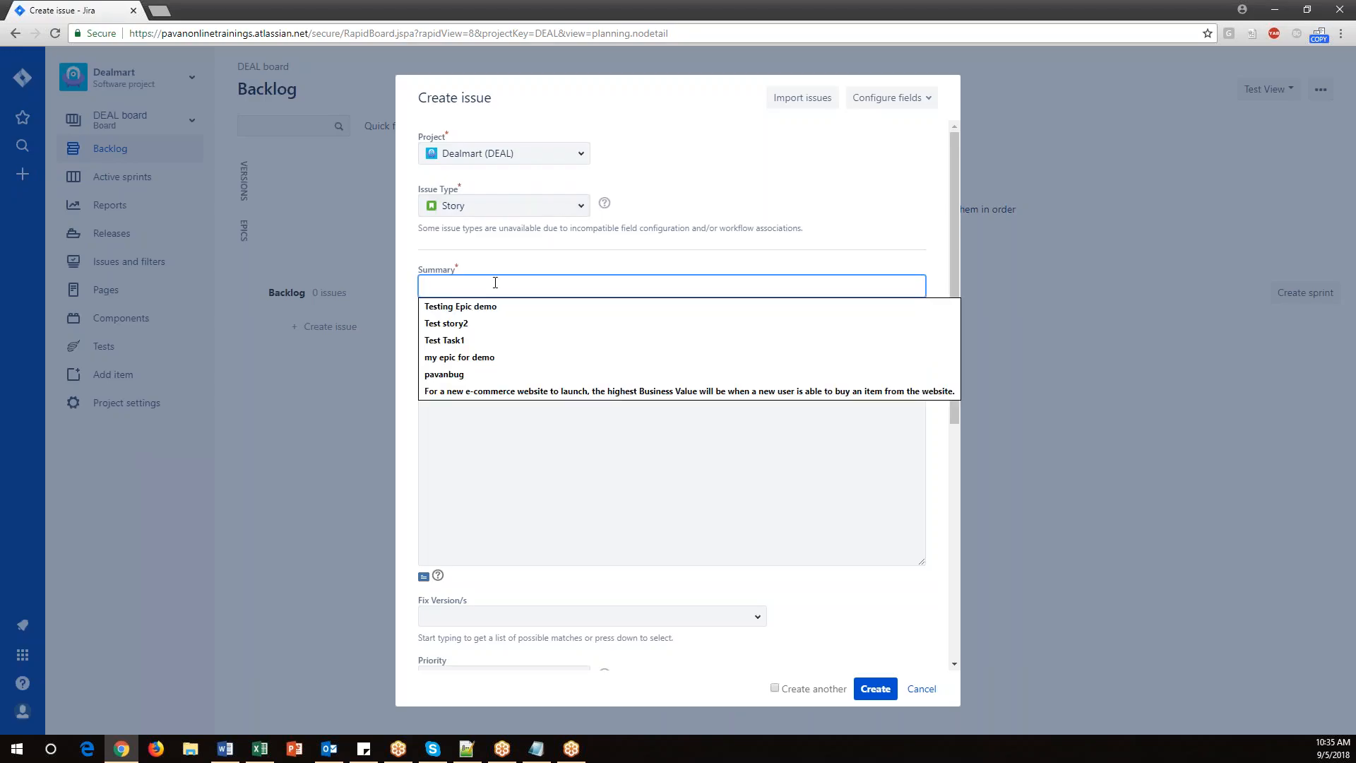
pyautogui.click(565, 487)
pyautogui.scroll(-3, 557, 489)
pyautogui.scroll(-3, 557, 489)
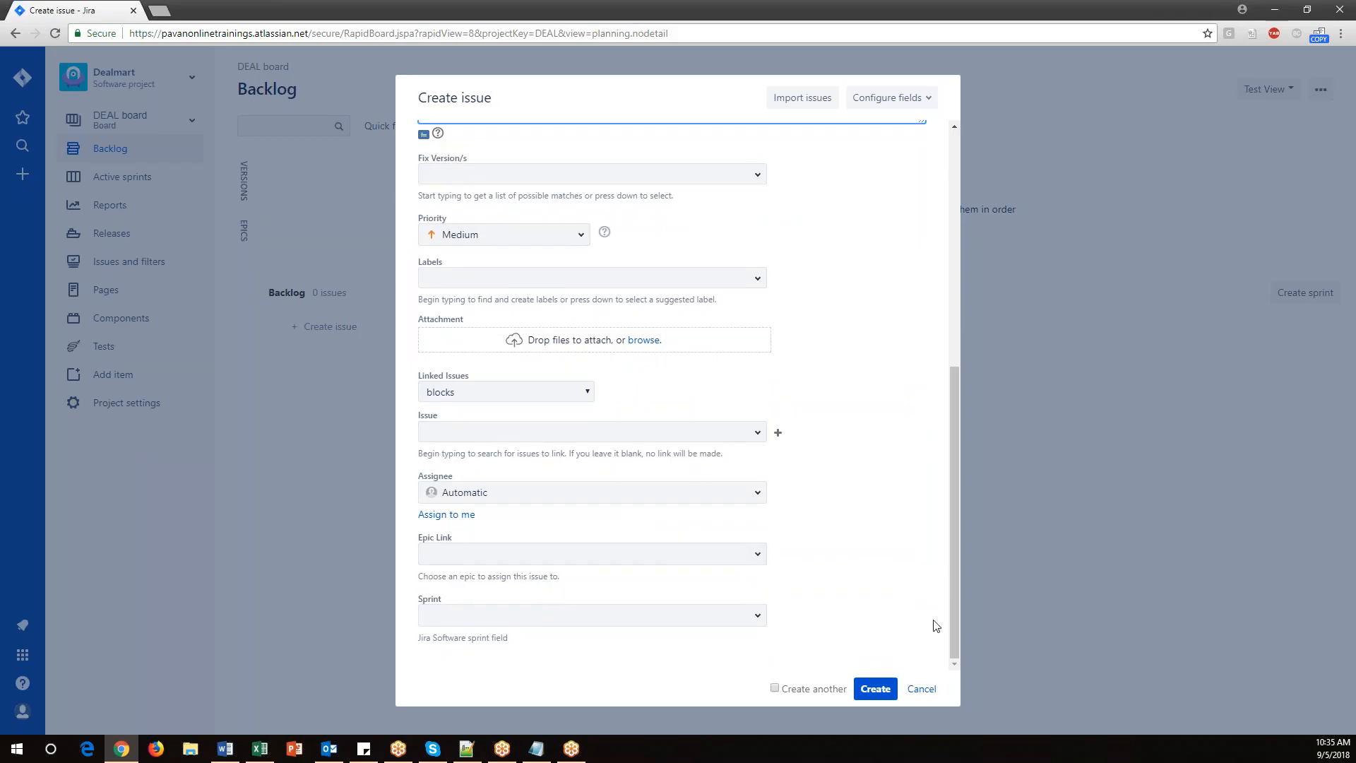
pyautogui.click(927, 691)
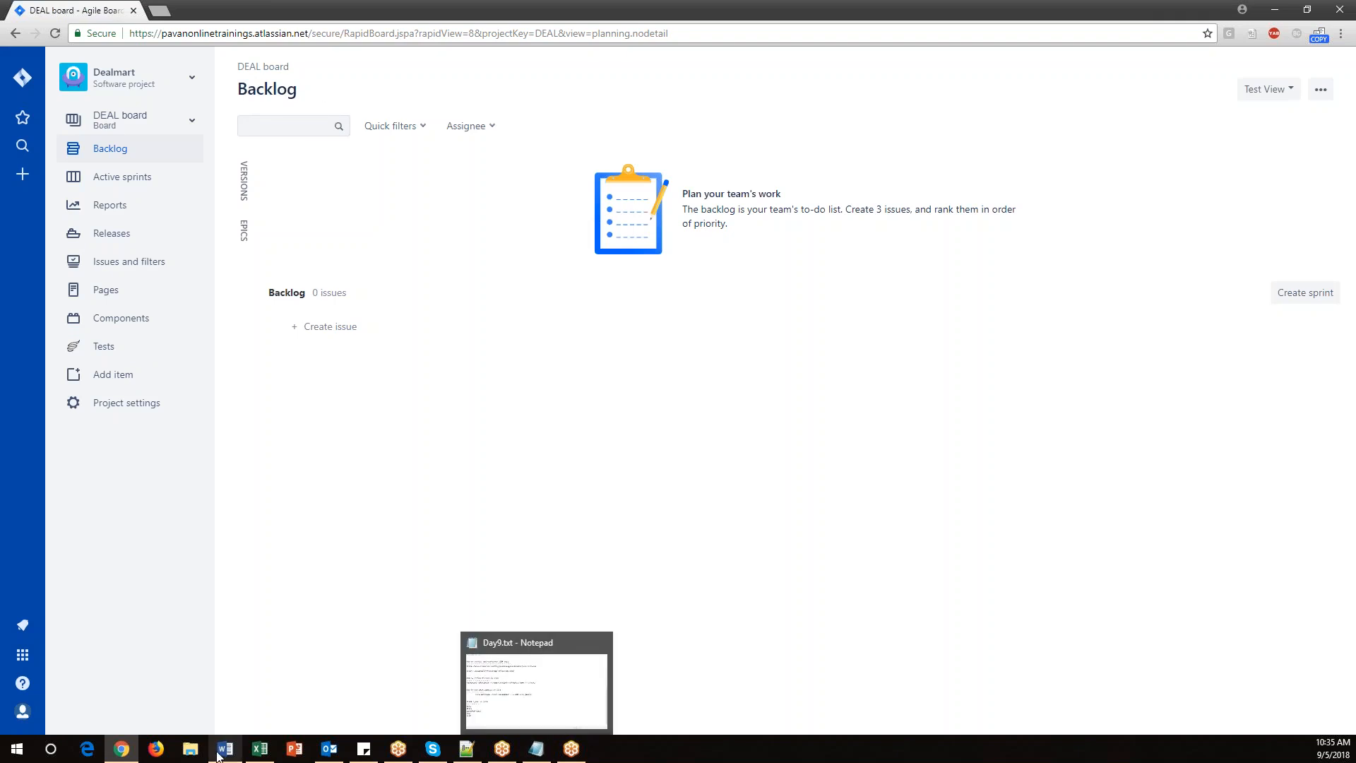
# Switch to the notes and review the "User Stories in JIRA" topic heading.
pyautogui.click(536, 748)
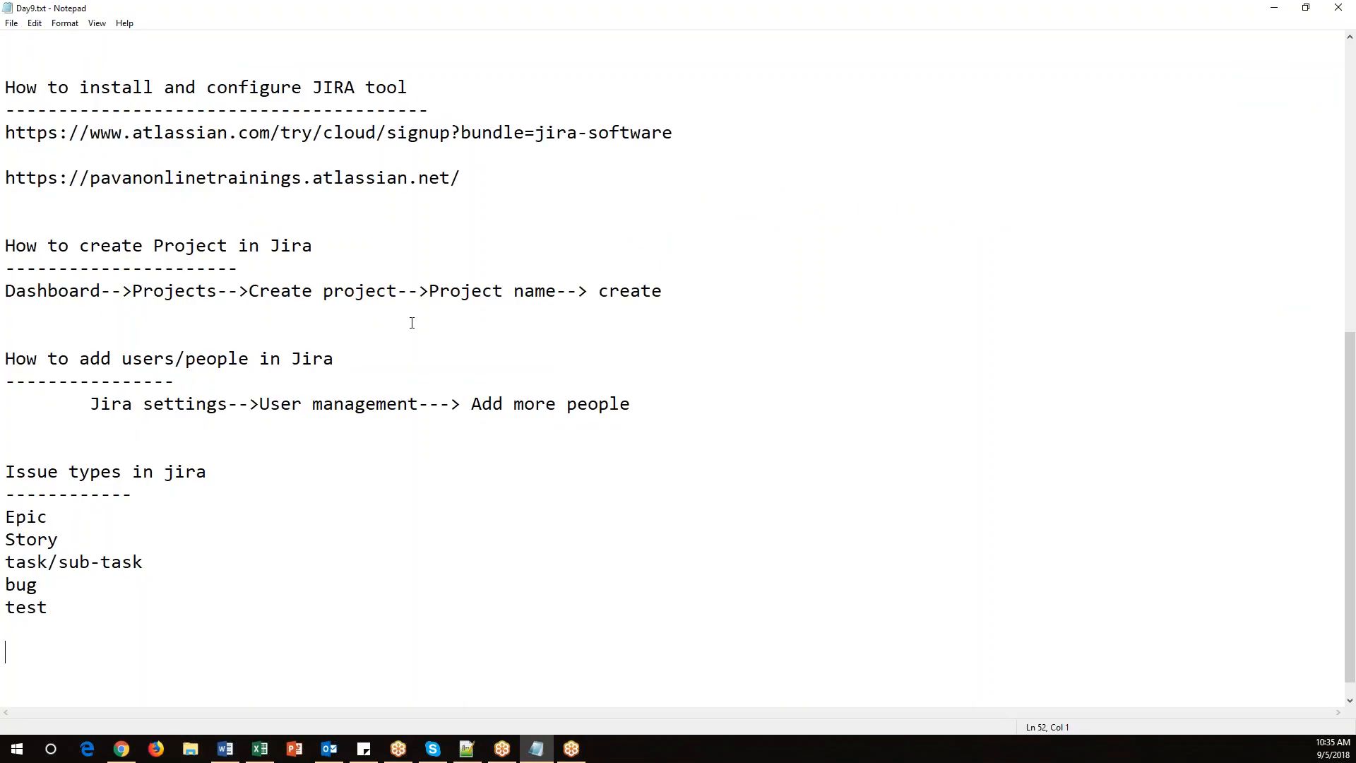
pyautogui.scroll(8, 321, 386)
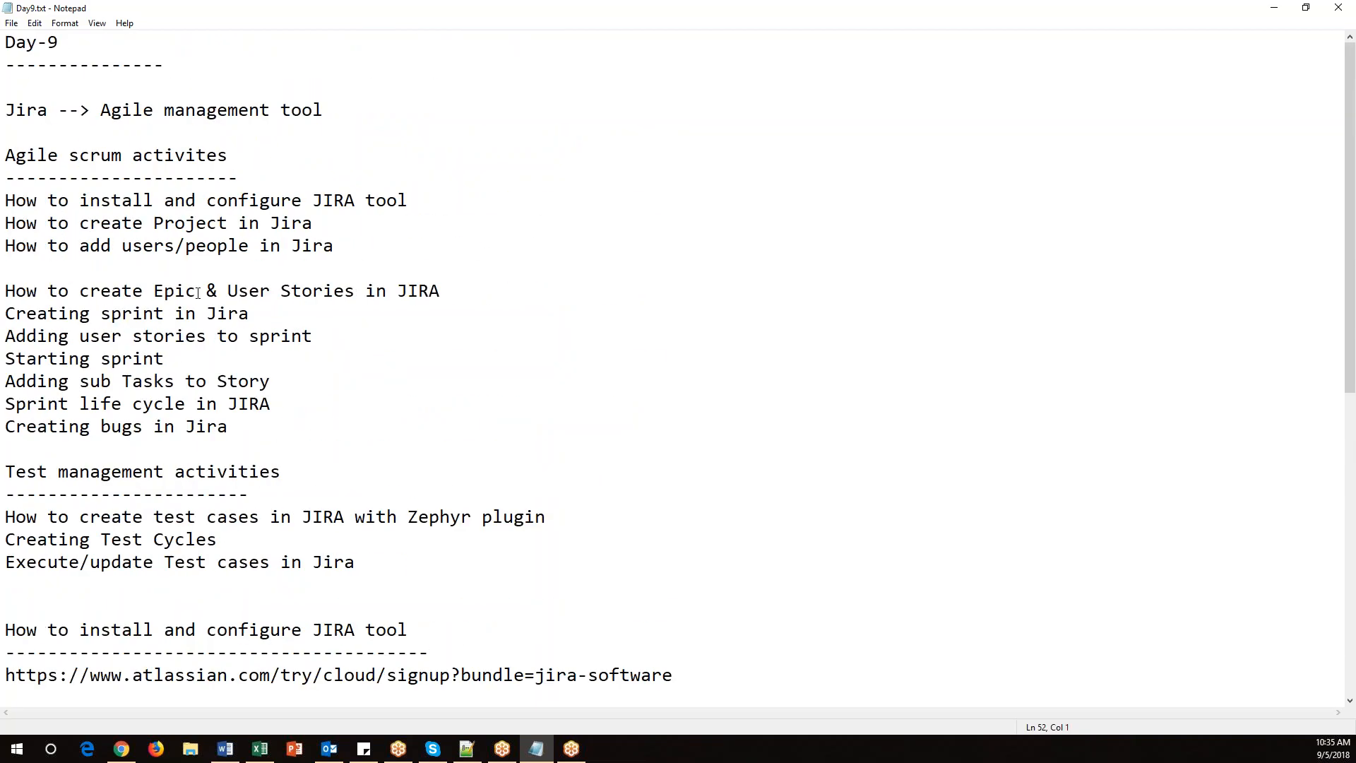
pyautogui.moveTo(226, 290); pyautogui.dragTo(492, 287)
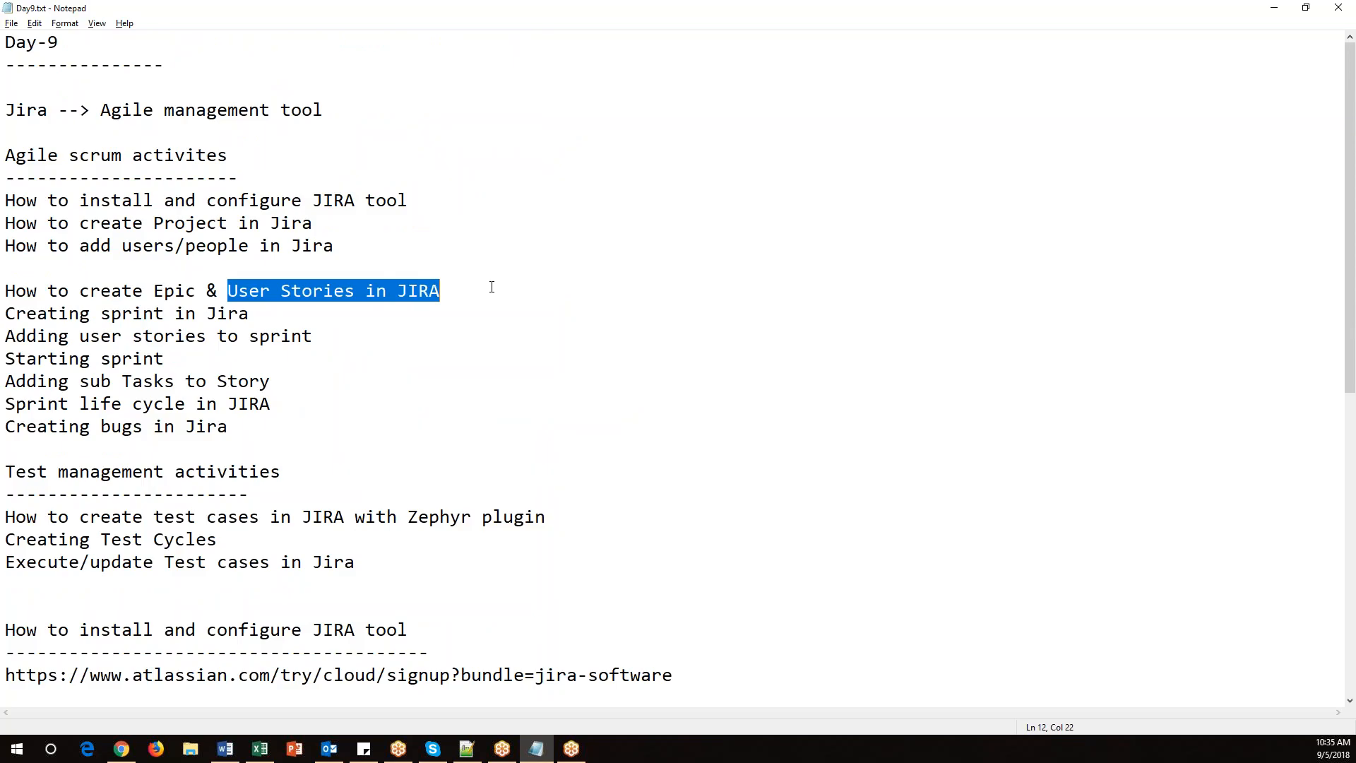
pyautogui.press('alt')
pyautogui.click(696, 676)
pyautogui.press('Return')
pyautogui.press('Return')
pyautogui.press('Return')
pyautogui.press('Return')
pyautogui.press('Return')
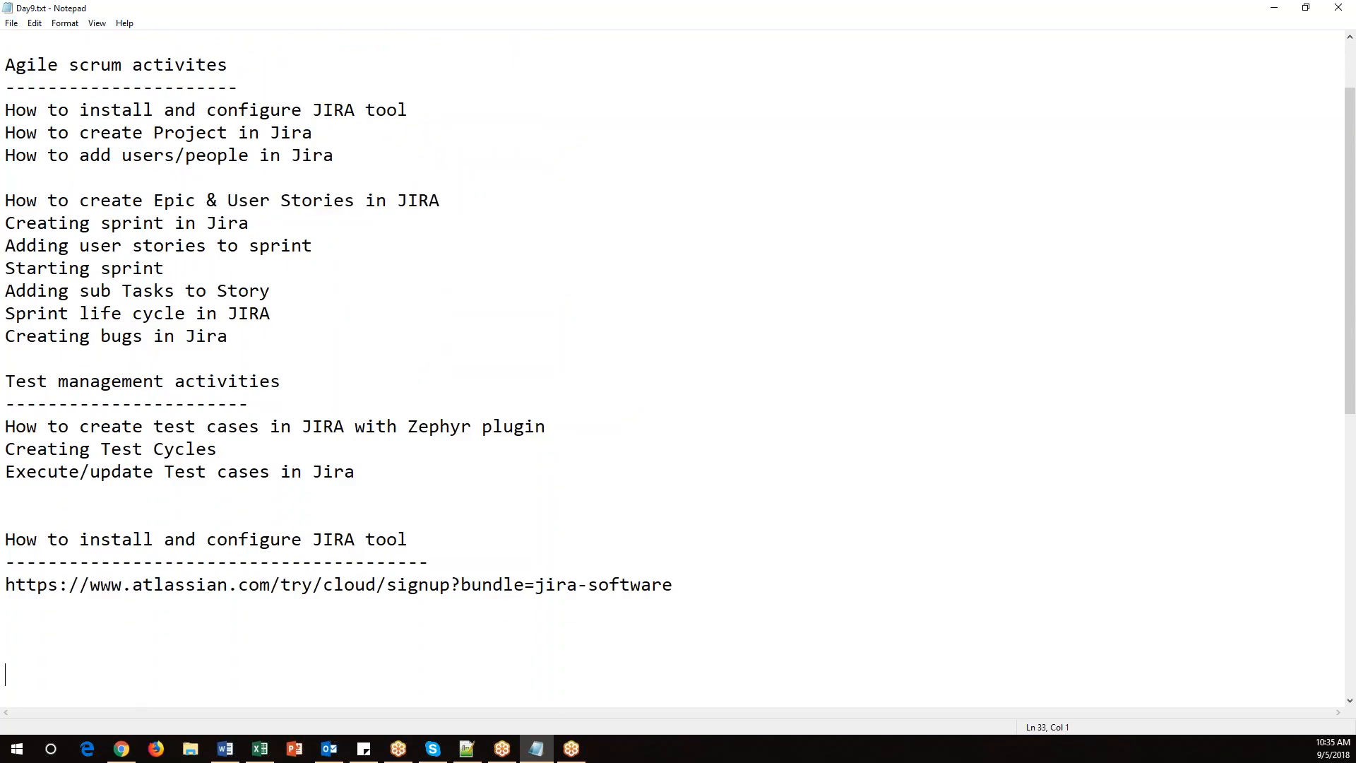
pyautogui.scroll(-8, 545, 544)
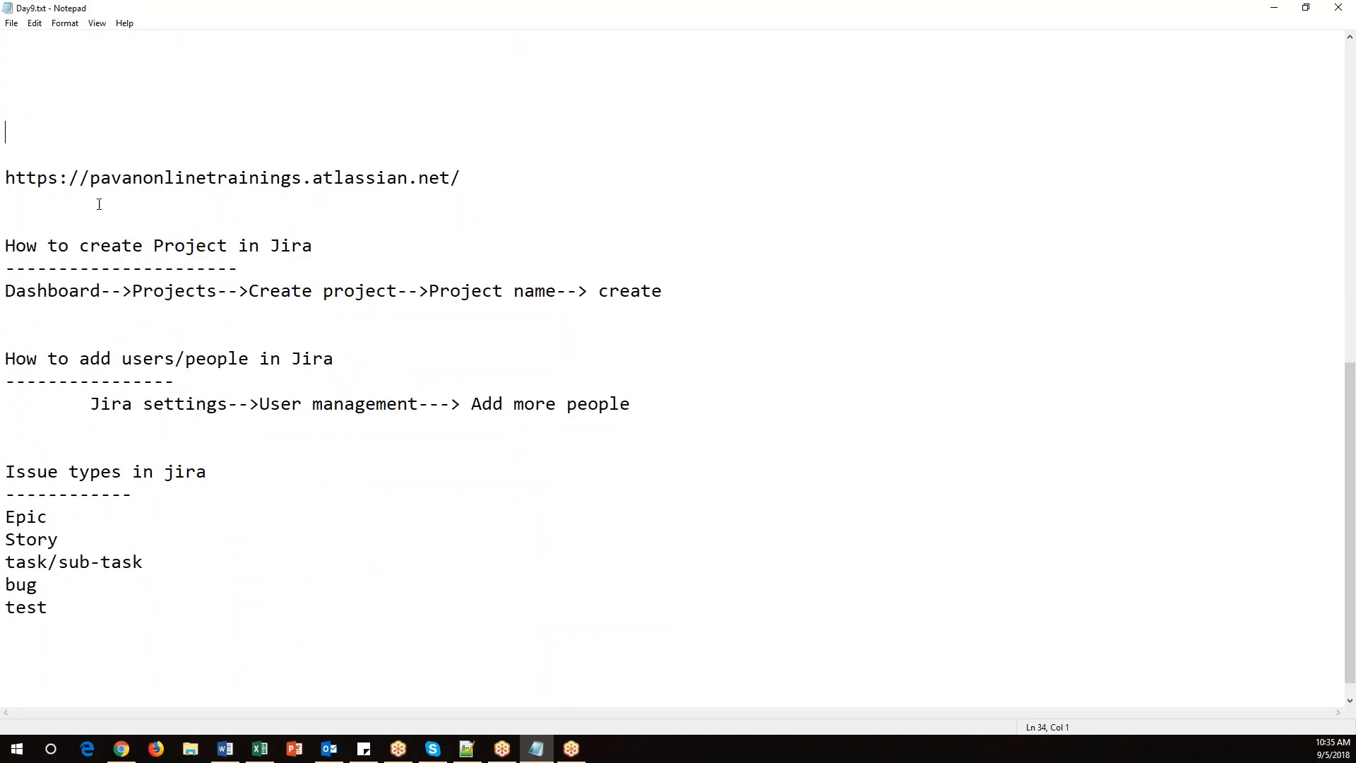
pyautogui.scroll(2, 106, 201)
pyautogui.press('Delete')
pyautogui.press('Delete')
pyautogui.press('Delete')
pyautogui.press('Delete')
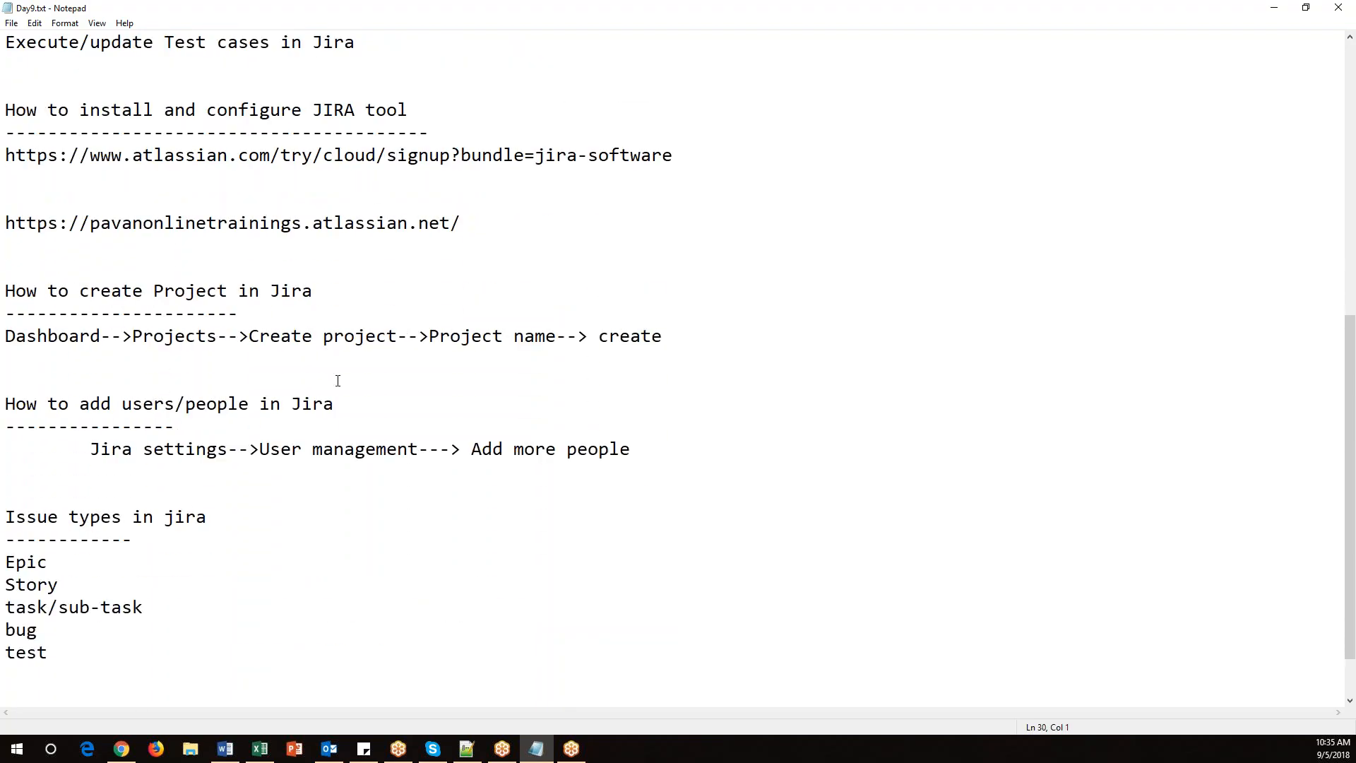
# Add a "Creating User stories" heading with a dashed underline below the issue types list.
pyautogui.scroll(-1, 155, 555)
pyautogui.write('C')
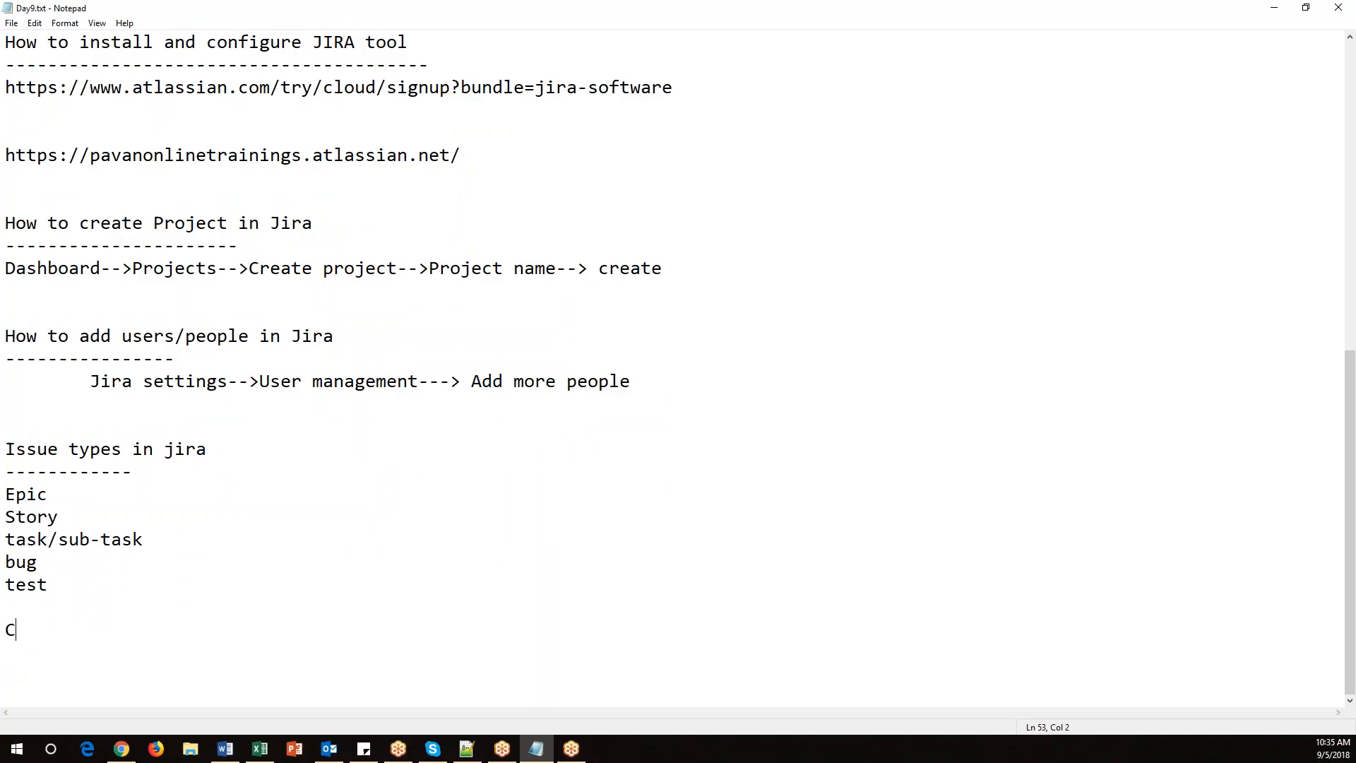
pyautogui.write('reating User stories')
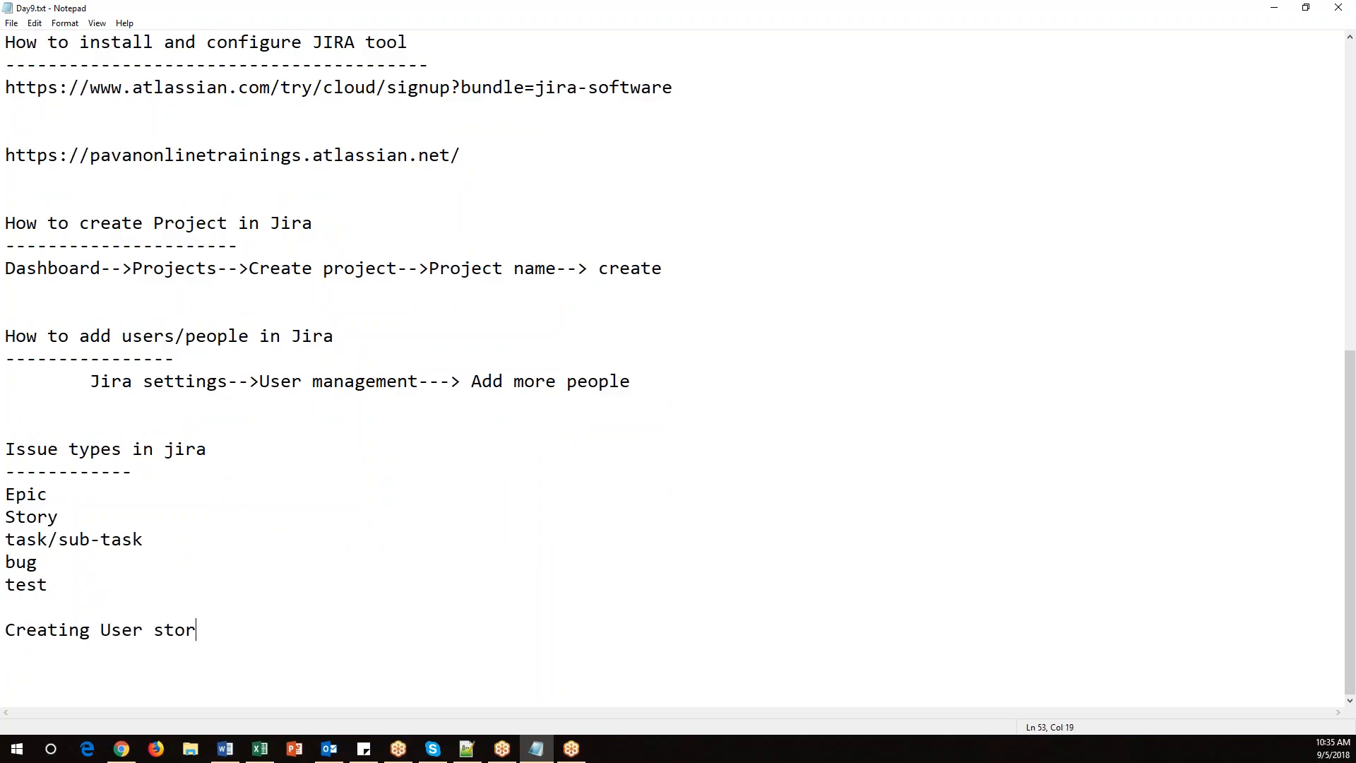
pyautogui.press('Return')
pyautogui.write('-------------------------')
pyautogui.press('Return')
pyautogui.press('Return')
pyautogui.press('Return')
pyautogui.press('Return')
pyautogui.press('Return')
pyautogui.press('Return')
pyautogui.press('Up')
pyautogui.press('Up')
pyautogui.press('Up')
pyautogui.press('Up')
pyautogui.press('Up')
# Write the navigation path "Backlog page-->+ -->" under the Creating User stories heading.
pyautogui.hotkey('alt', 'Tab')
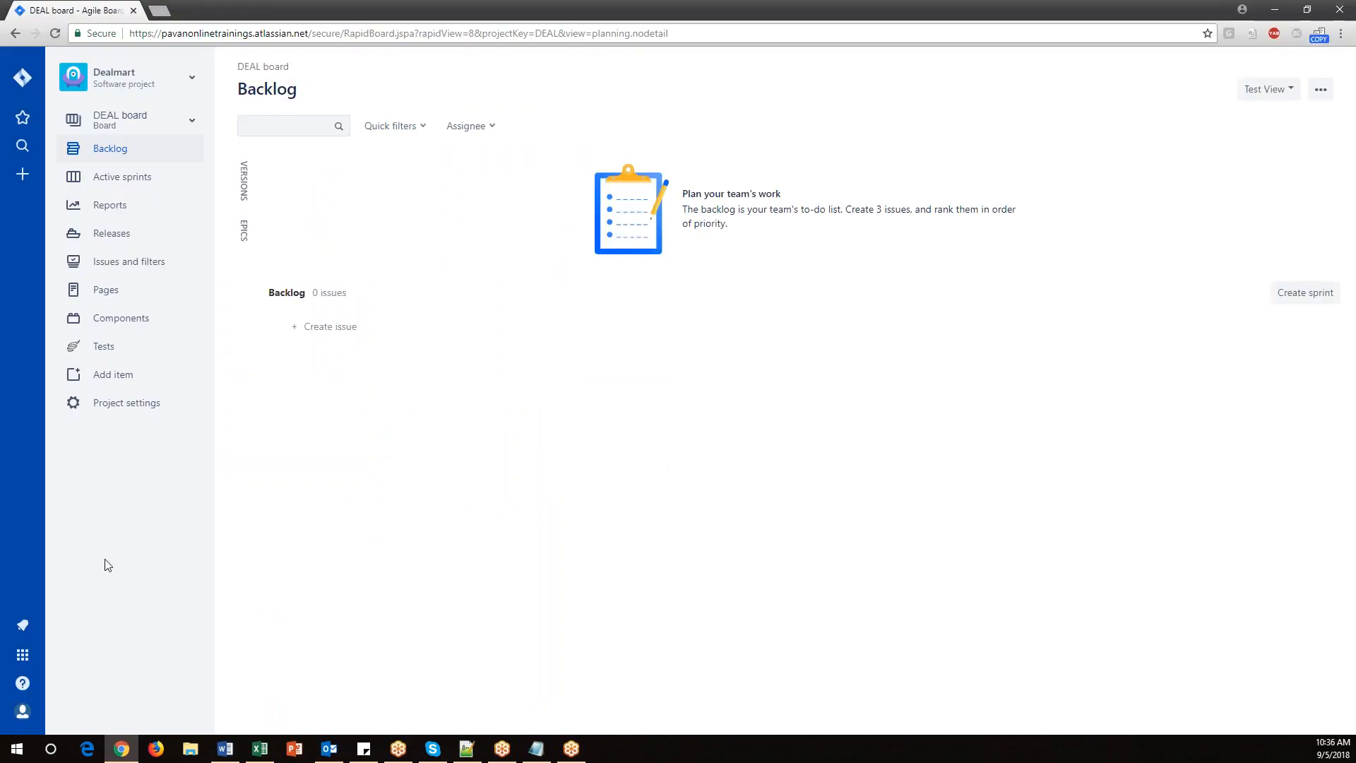
pyautogui.hotkey('alt', 'Tab')
pyautogui.write('Bacl')
pyautogui.press('BackSpace')
pyautogui.write('klog page-->')
pyautogui.hotkey('alt', 'Tab')
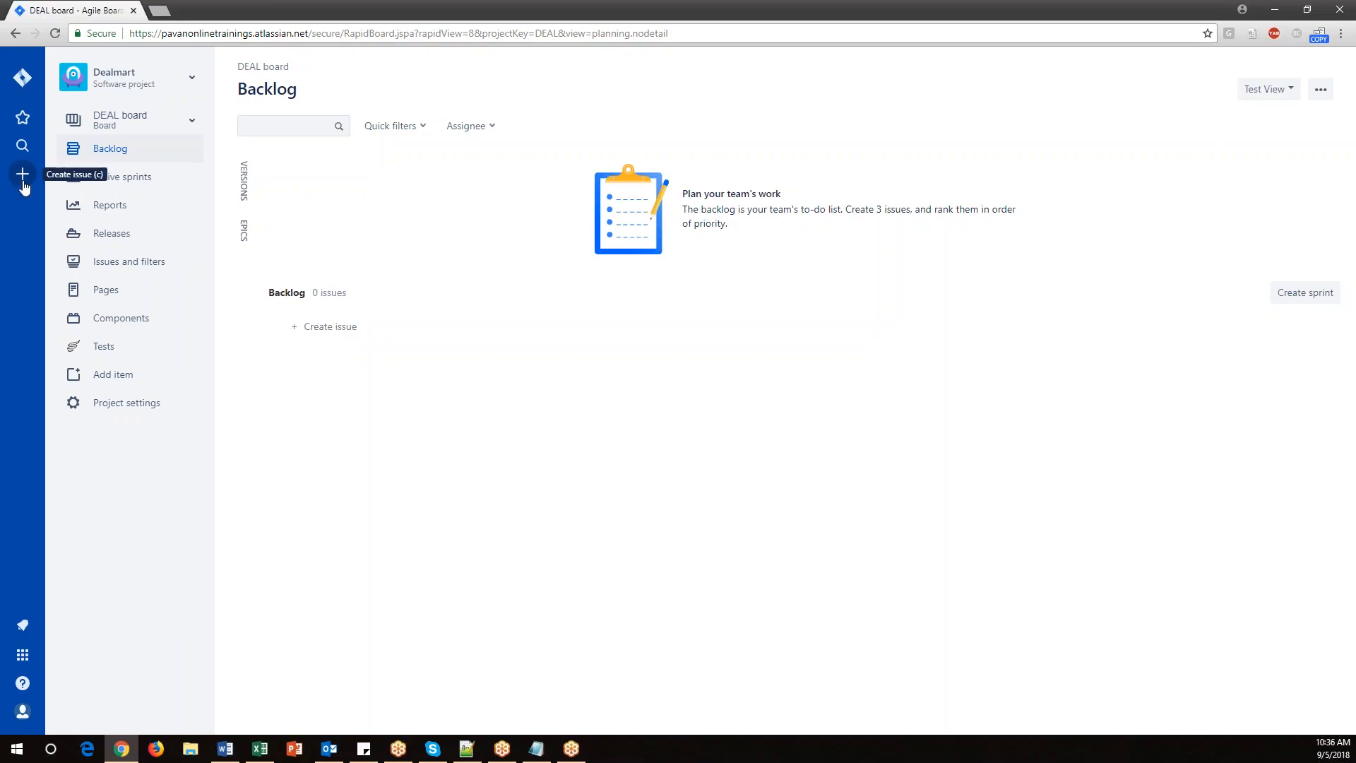
pyautogui.hotkey('alt', 'Tab')
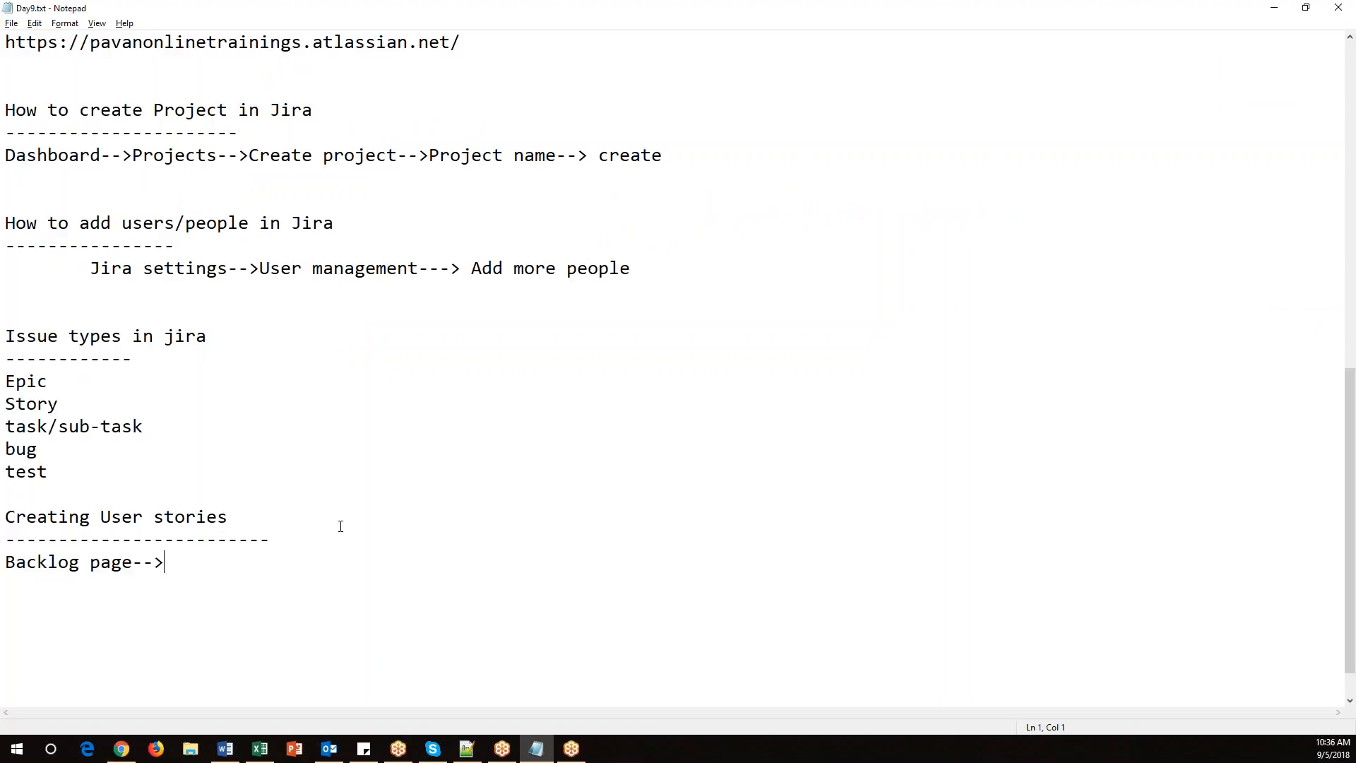
pyautogui.click(284, 562)
pyautogui.write('+')
pyautogui.write(' -->')
# Open the Create issue dialog for a Story in the Dealmart project and focus the Summary field.
pyautogui.hotkey('alt', 'Tab')
pyautogui.click(22, 174)
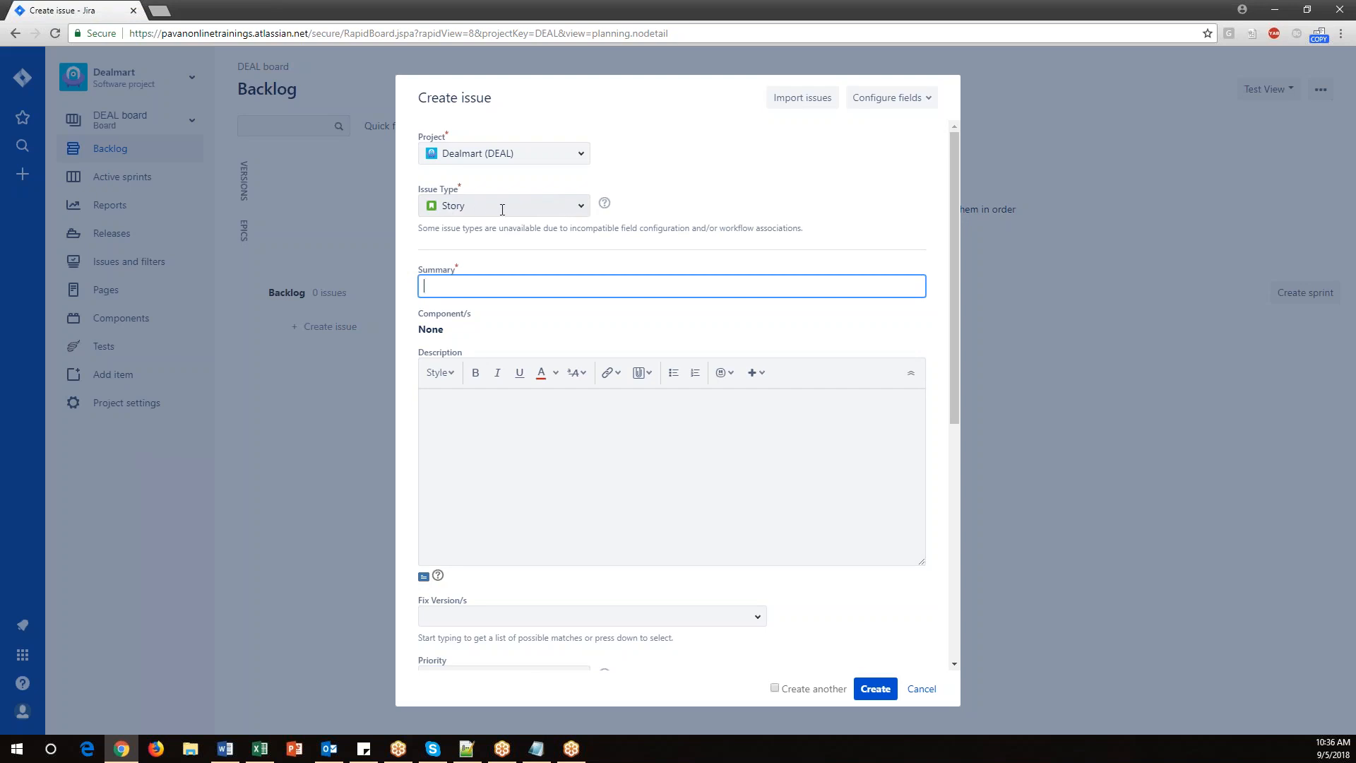
pyautogui.click(581, 207)
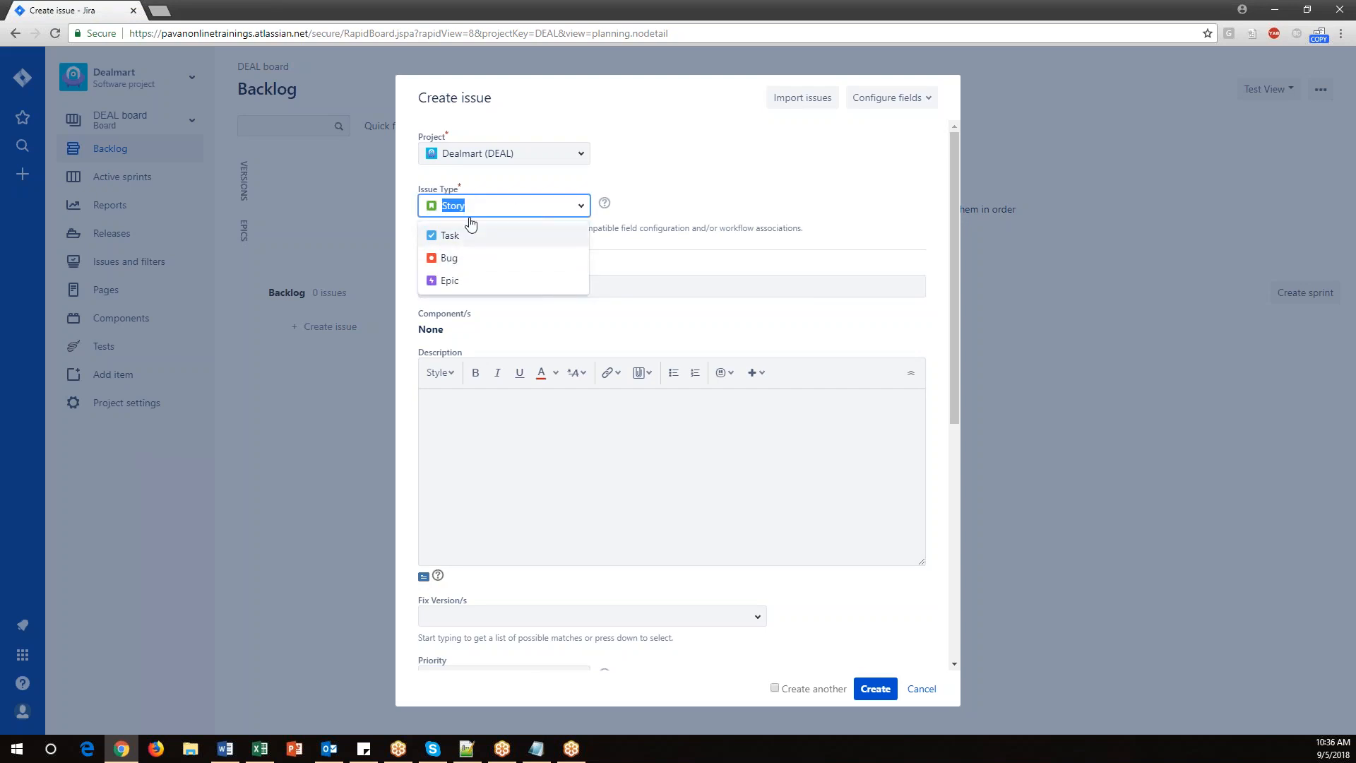
pyautogui.click(737, 186)
pyautogui.click(456, 283)
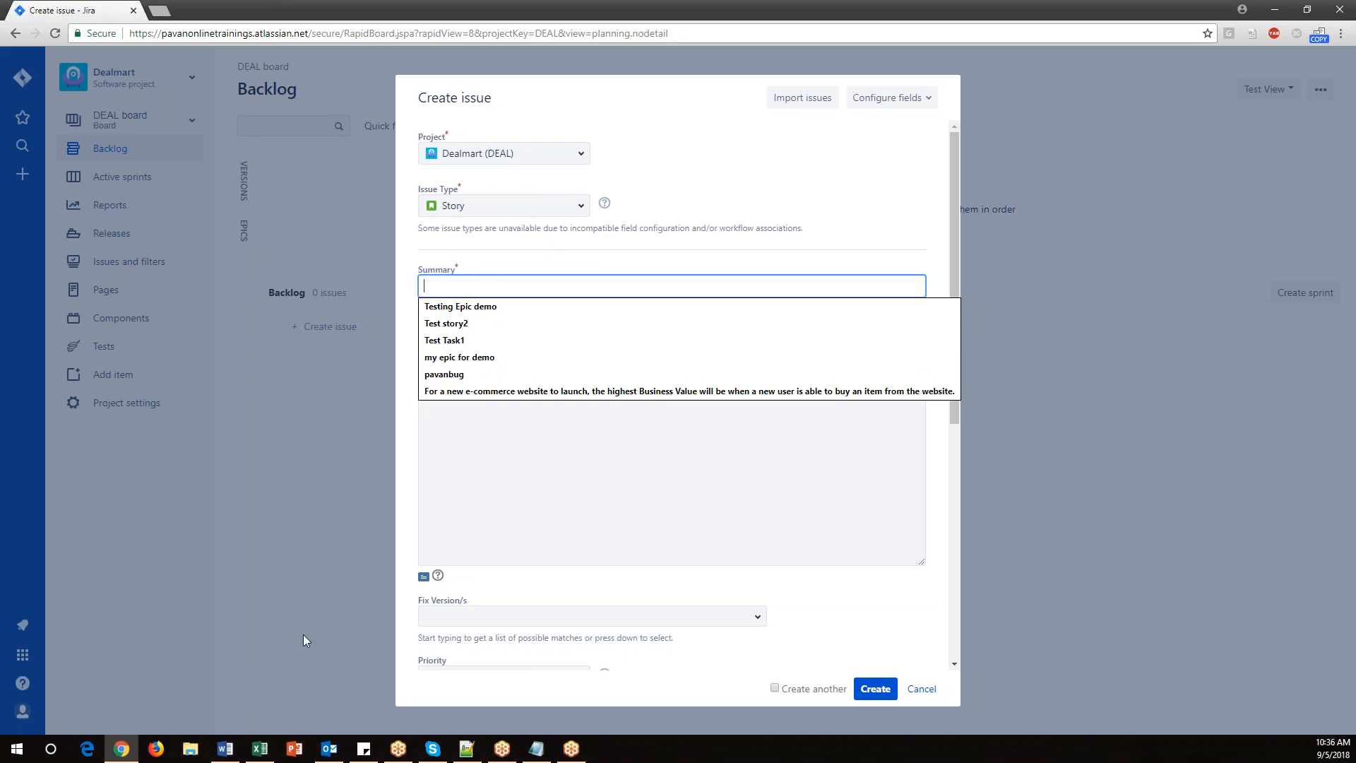
# Copy the US001 feature title from the spreadsheet into the story's Summary field.
pyautogui.click(260, 749)
pyautogui.moveTo(467, 260); pyautogui.dragTo(466, 450)
pyautogui.moveTo(463, 534); pyautogui.dragTo(463, 526)
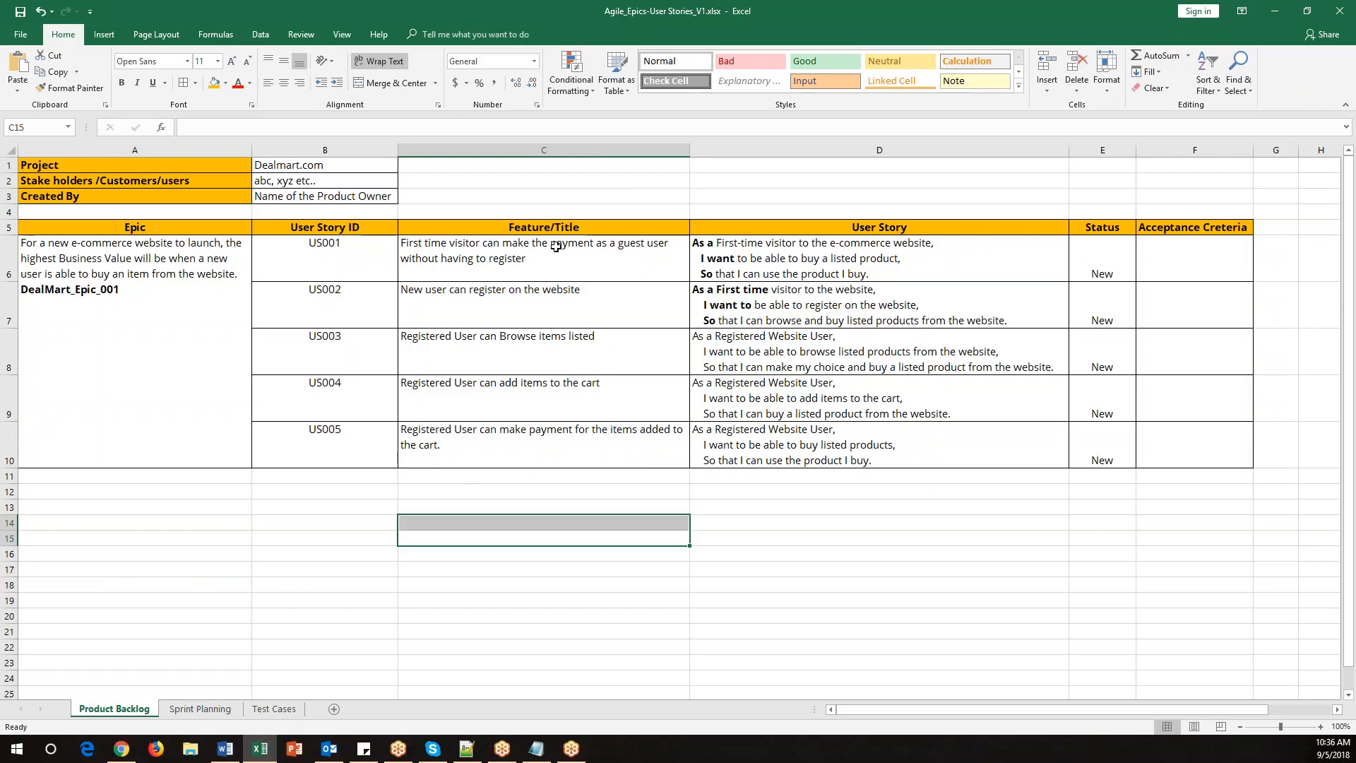
pyautogui.doubleClick(546, 264)
pyautogui.moveTo(526, 260); pyautogui.dragTo(401, 243)
pyautogui.hotkey('ctrl', 'c')
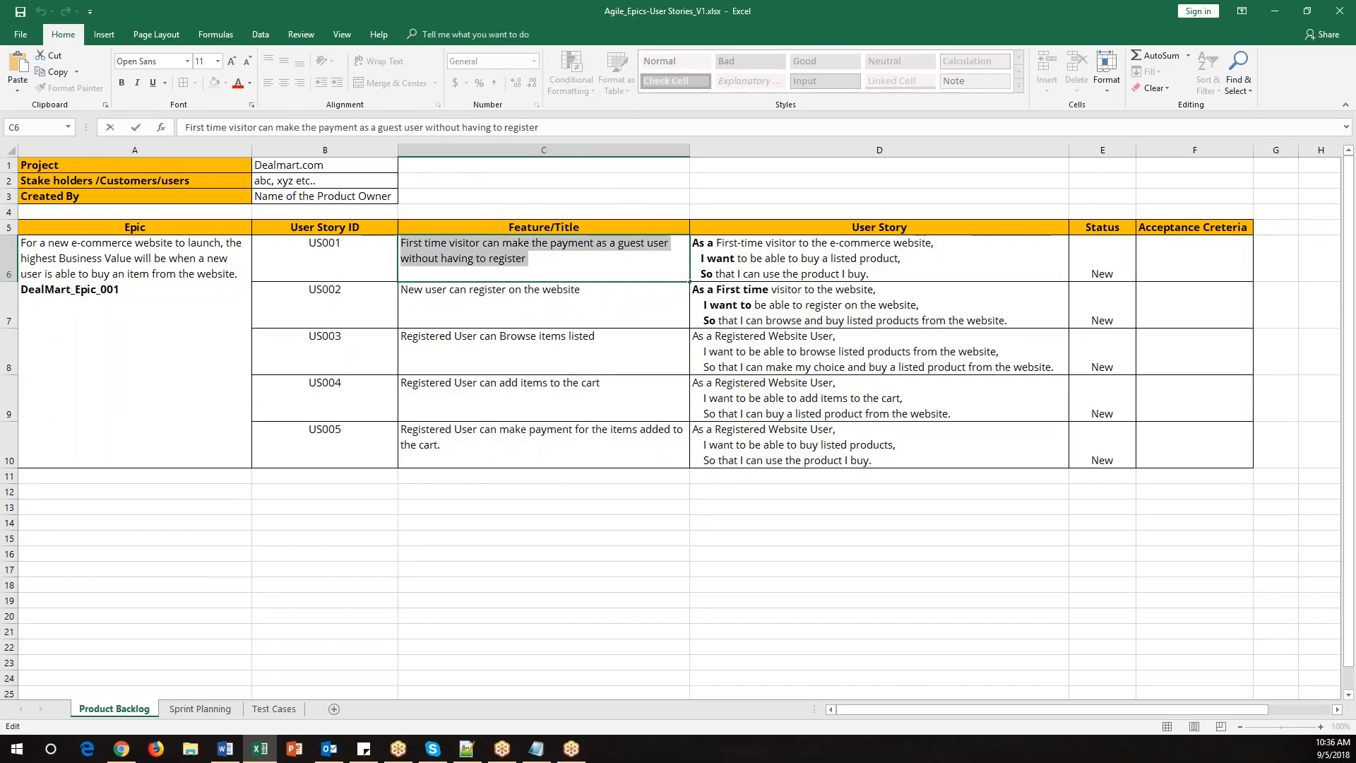
pyautogui.hotkey('alt', 'Tab')
pyautogui.click(455, 281)
pyautogui.hotkey('ctrl', 'v')
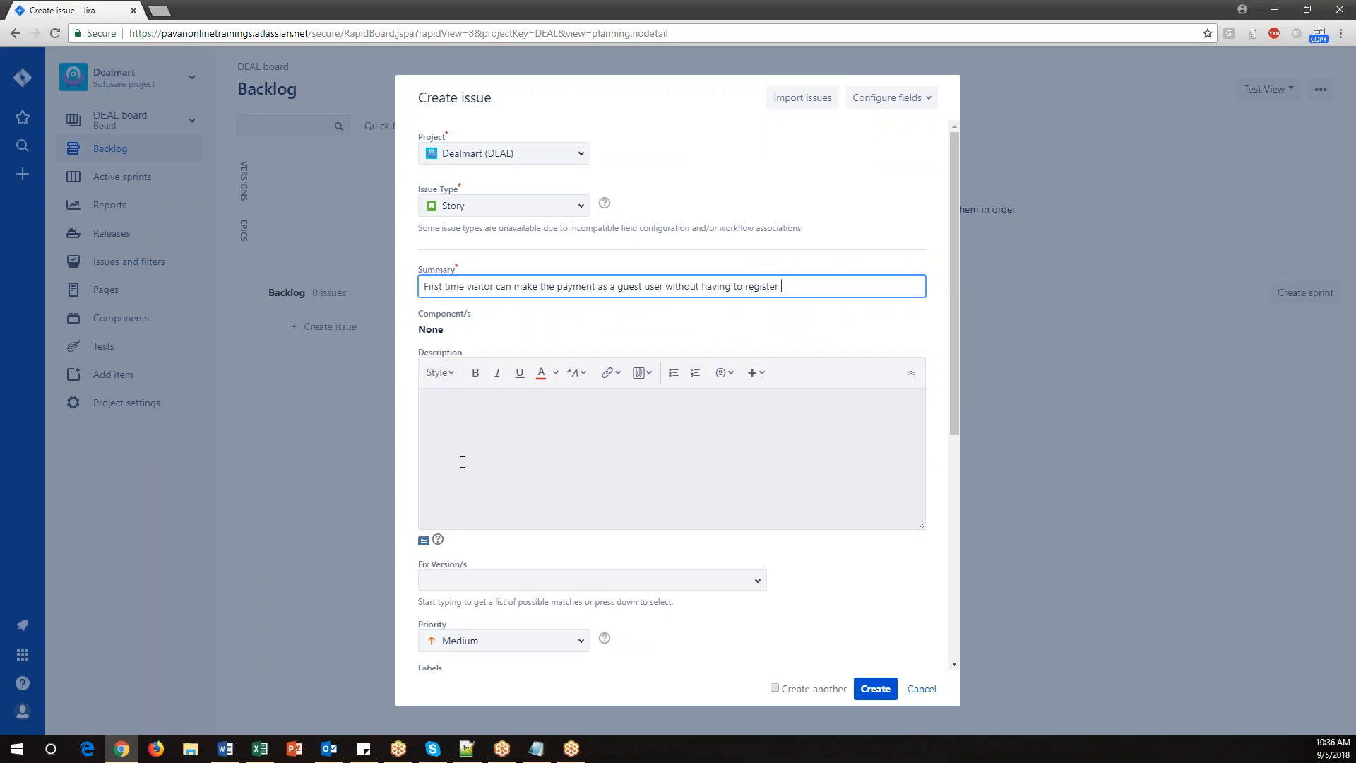
# Copy the US001 user story text from the spreadsheet into the story's Description.
pyautogui.click(463, 462)
pyautogui.hotkey('alt', 'Tab')
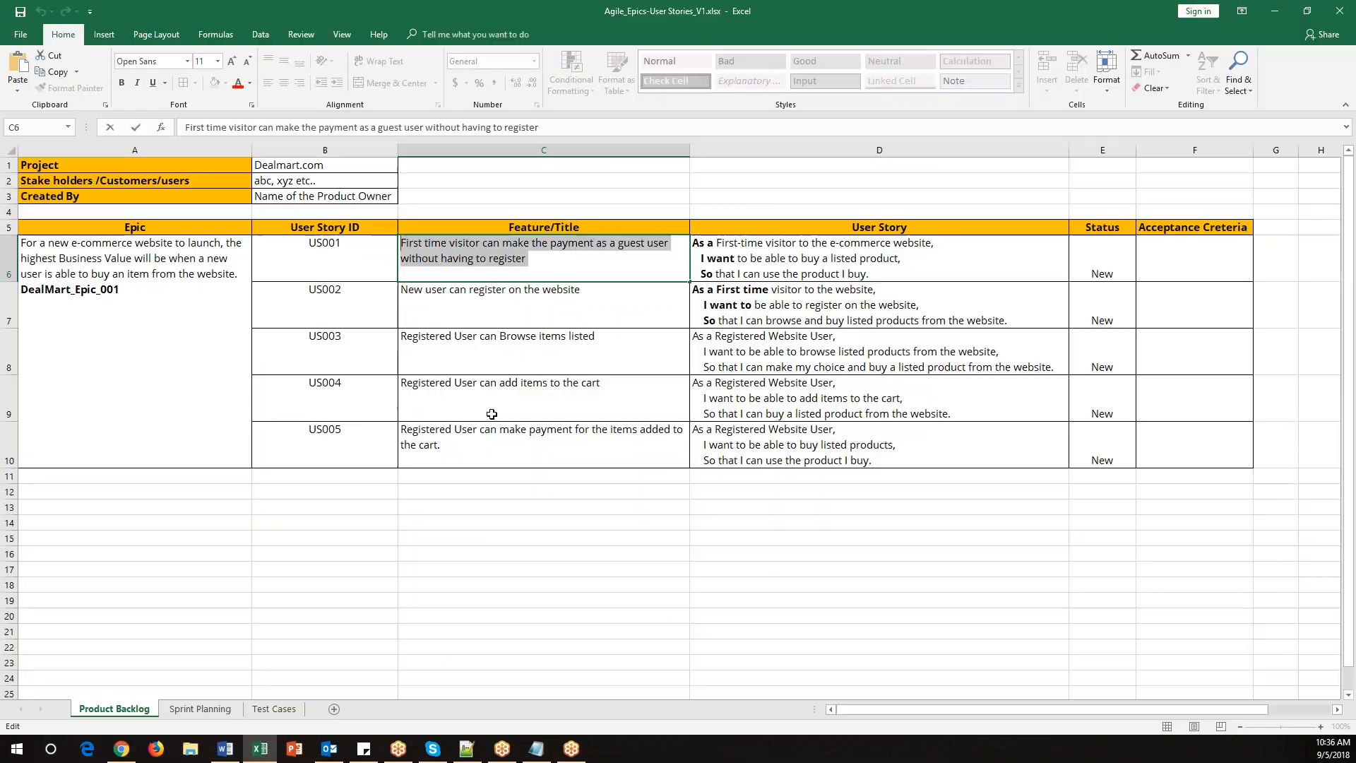
pyautogui.doubleClick(891, 276)
pyautogui.moveTo(891, 276); pyautogui.dragTo(690, 243)
pyautogui.hotkey('ctrl', 'c')
pyautogui.hotkey('alt', 'Tab')
pyautogui.click(584, 452)
pyautogui.hotkey('ctrl', 'v')
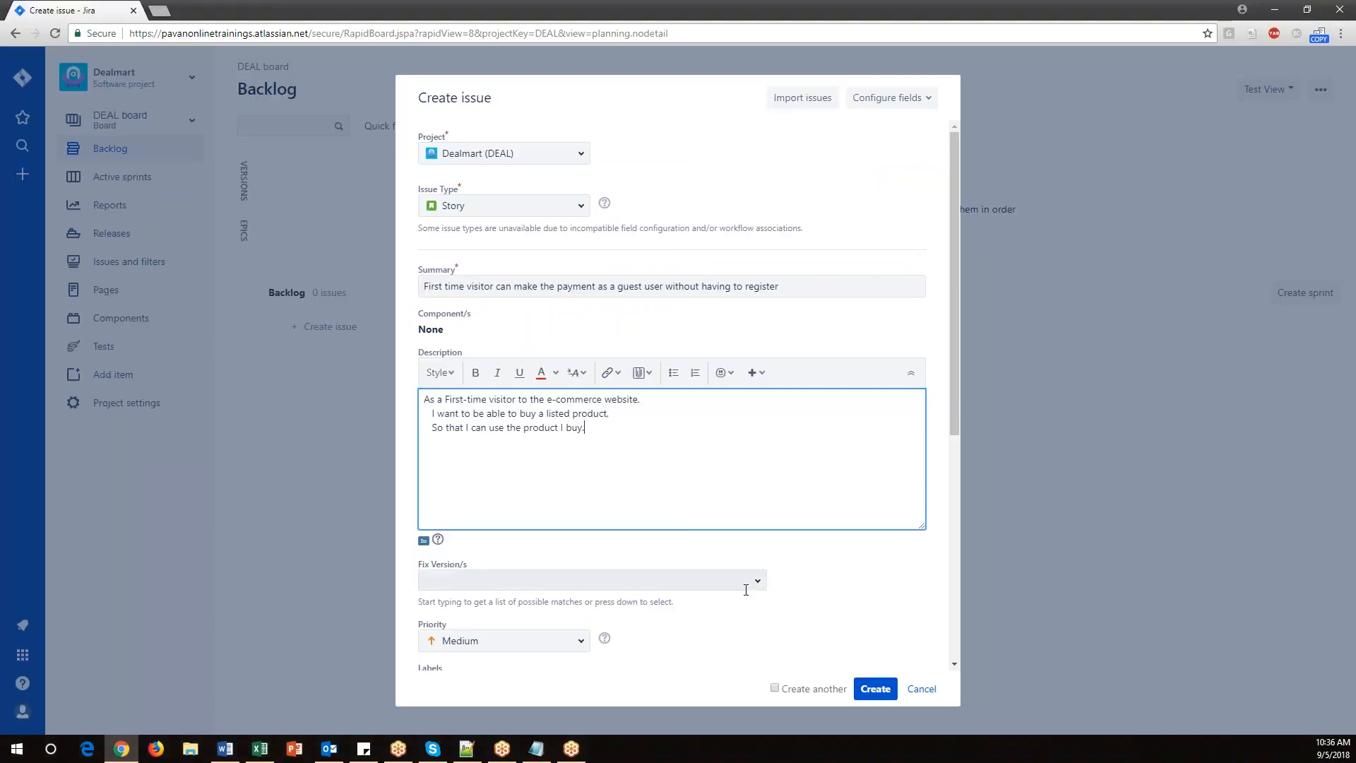
# Append the user story ID (US001) to the end of the Summary.
pyautogui.hotkey('alt', 'Tab')
pyautogui.doubleClick(361, 249)
pyautogui.moveTo(365, 246); pyautogui.dragTo(308, 243)
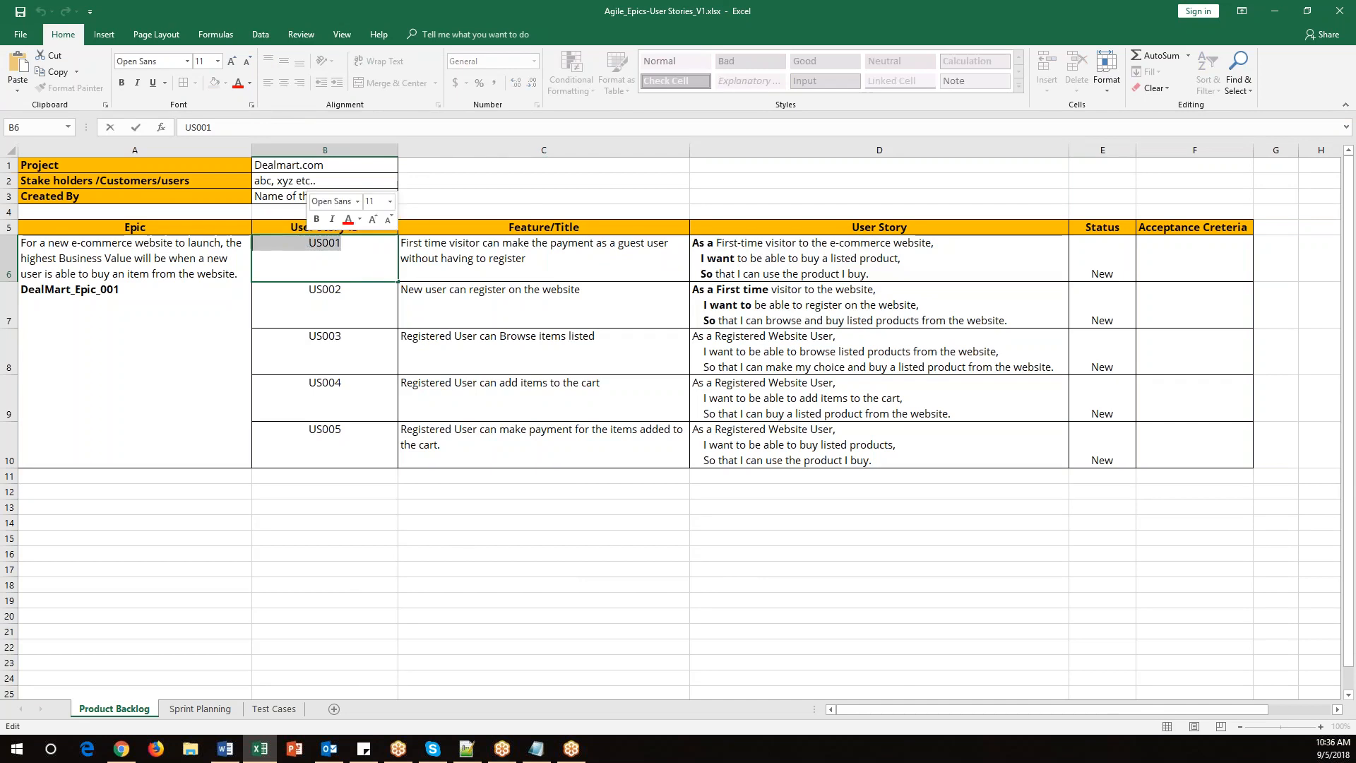
pyautogui.hotkey('alt', 'Tab')
pyautogui.click(426, 286)
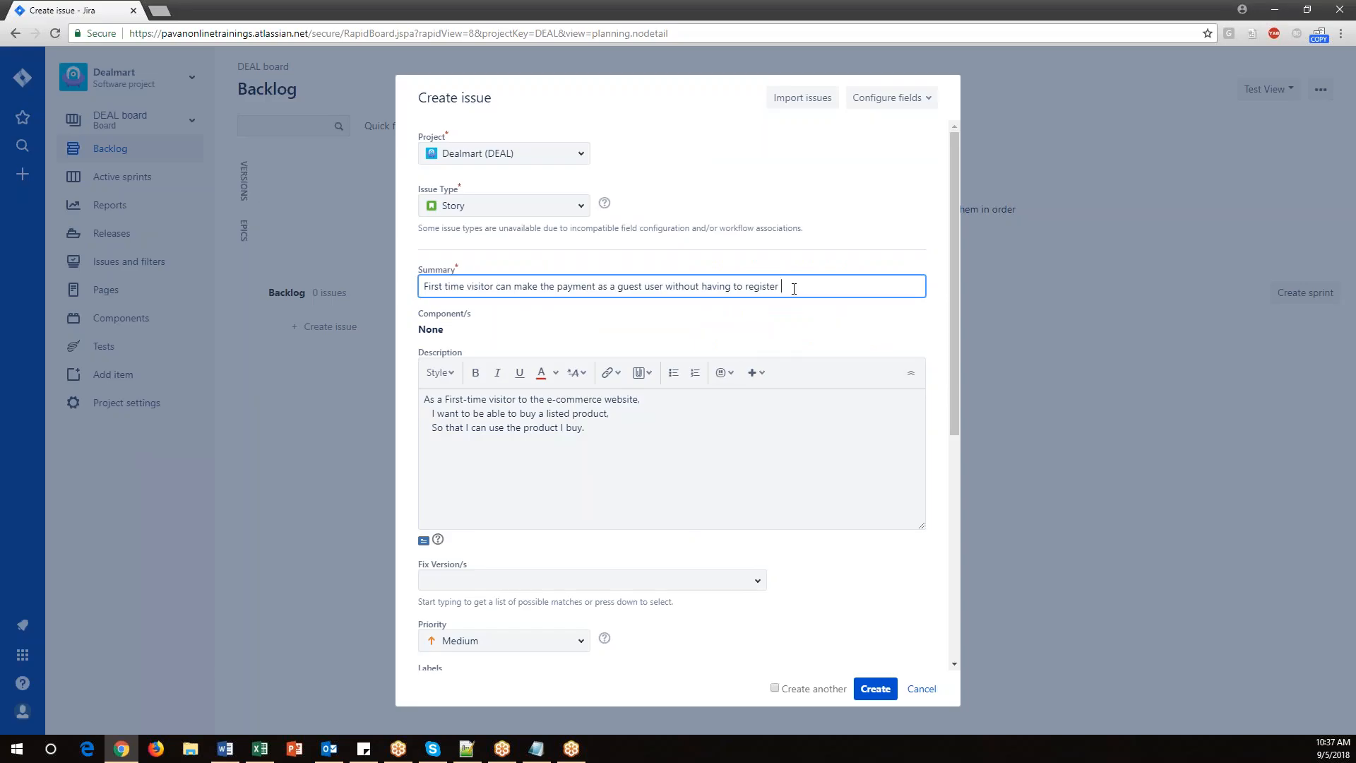
pyautogui.hotkey('ctrl', 'v')
# Set the story's Fix Version to DealV1.1.
pyautogui.scroll(-1, 544, 311)
pyautogui.scroll(-2, 544, 311)
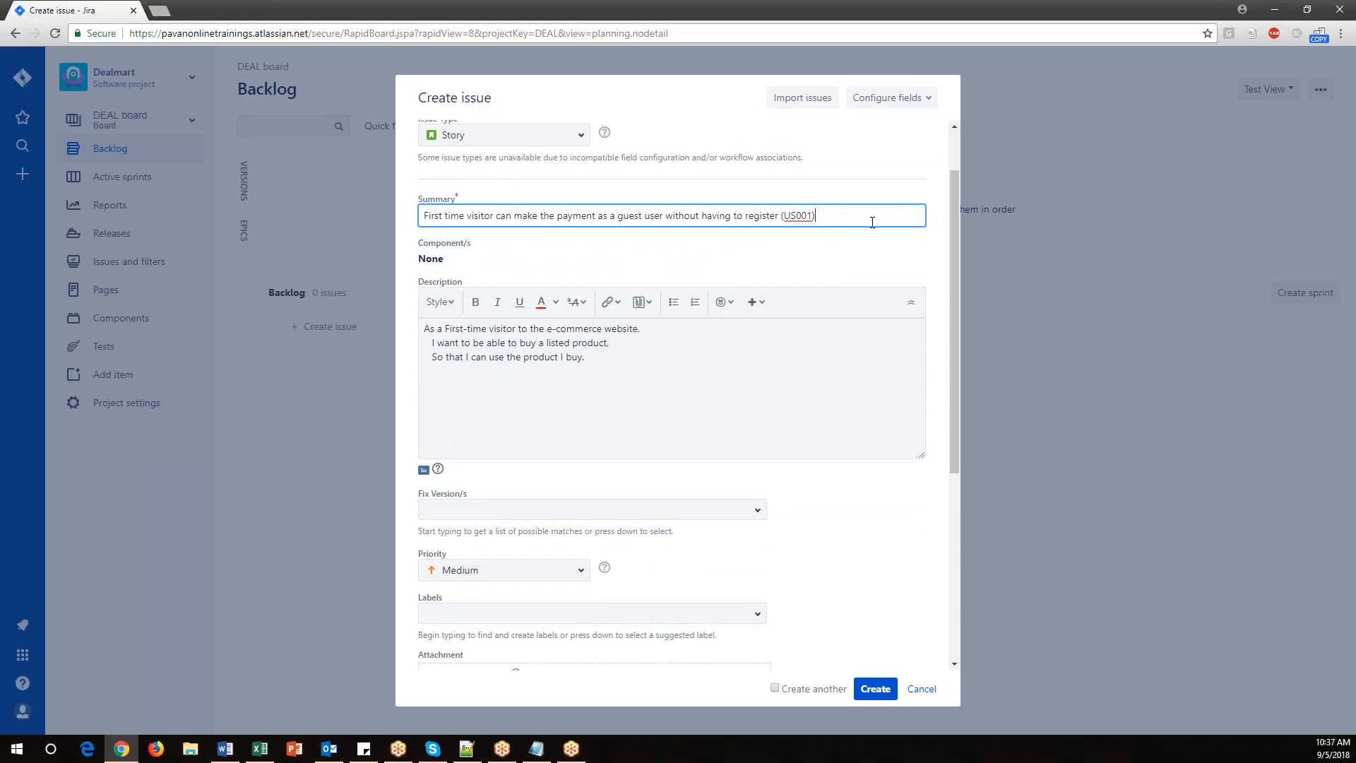
pyautogui.scroll(-3, 719, 421)
pyautogui.click(758, 441)
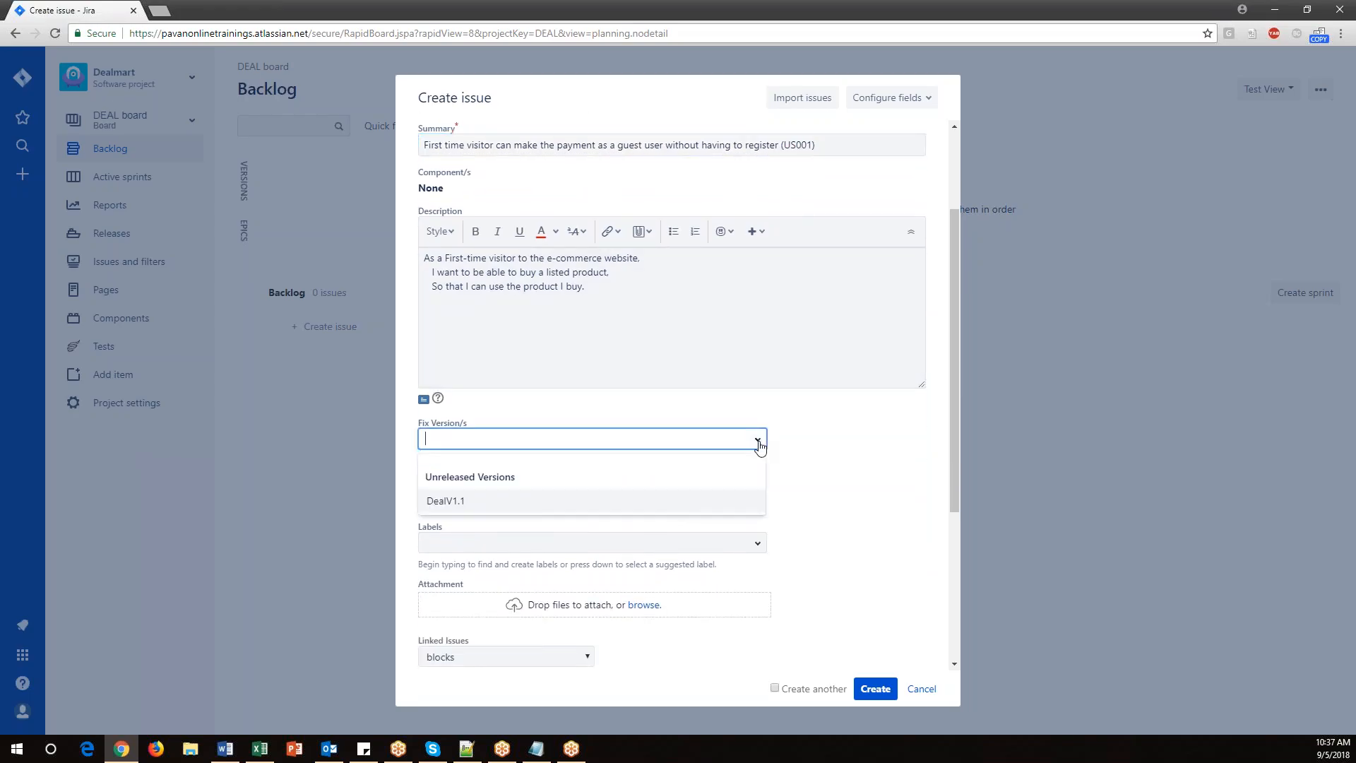
pyautogui.click(447, 503)
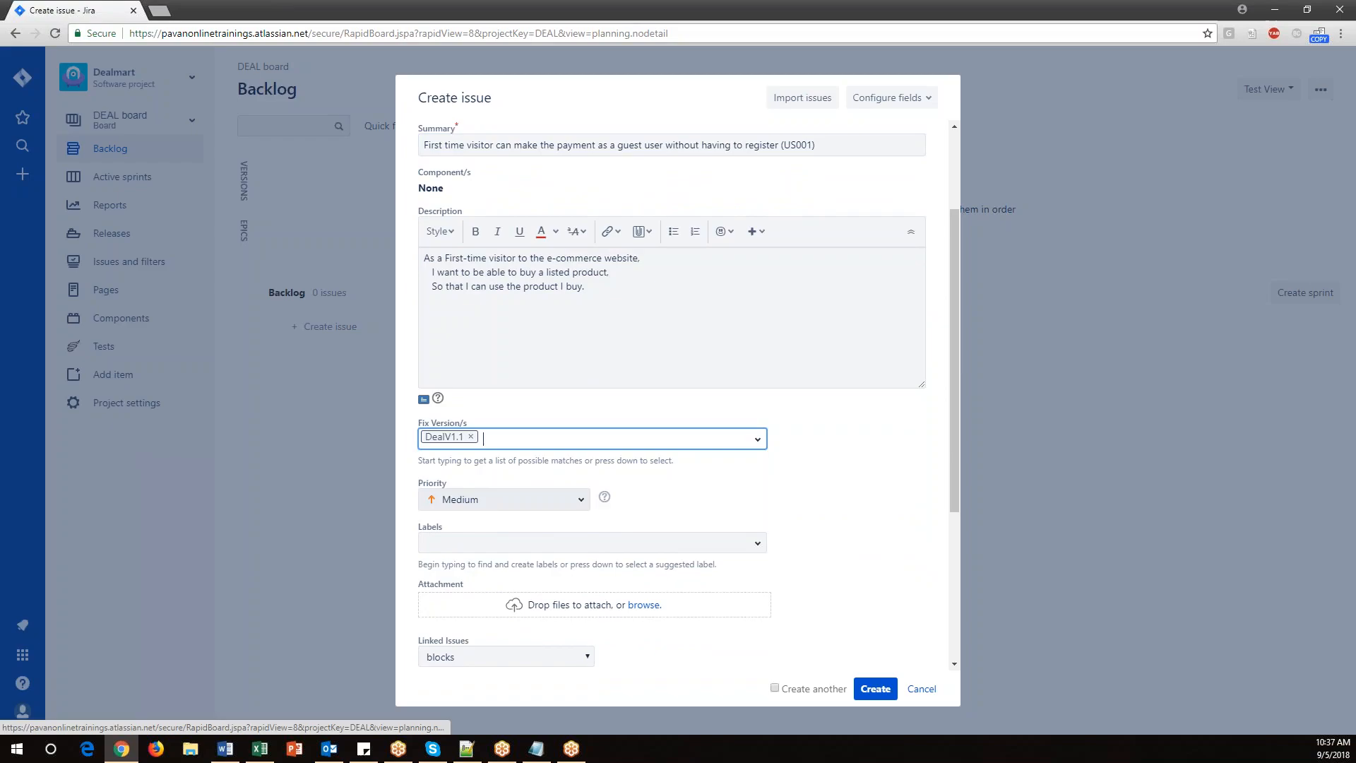
# Assign the story to the admin user.
pyautogui.scroll(-1, 693, 512)
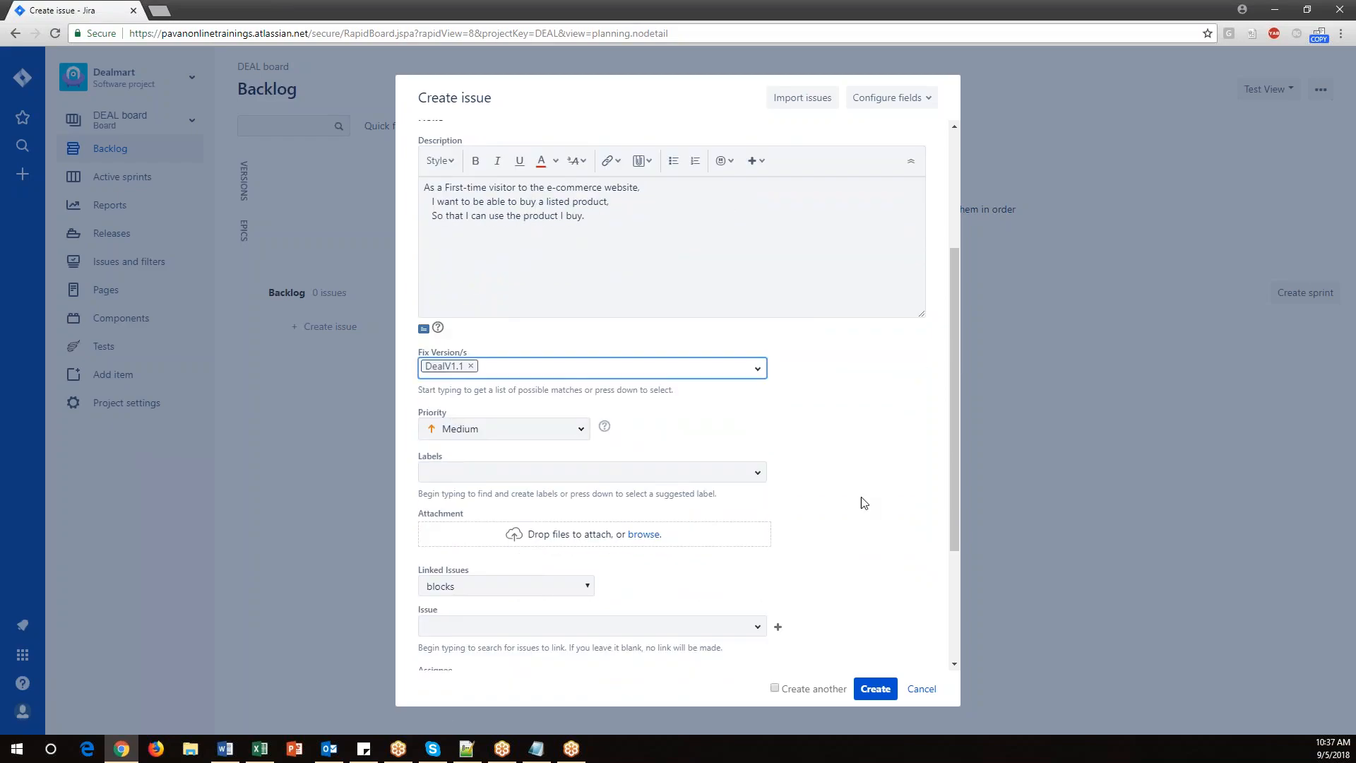
pyautogui.scroll(-2, 878, 537)
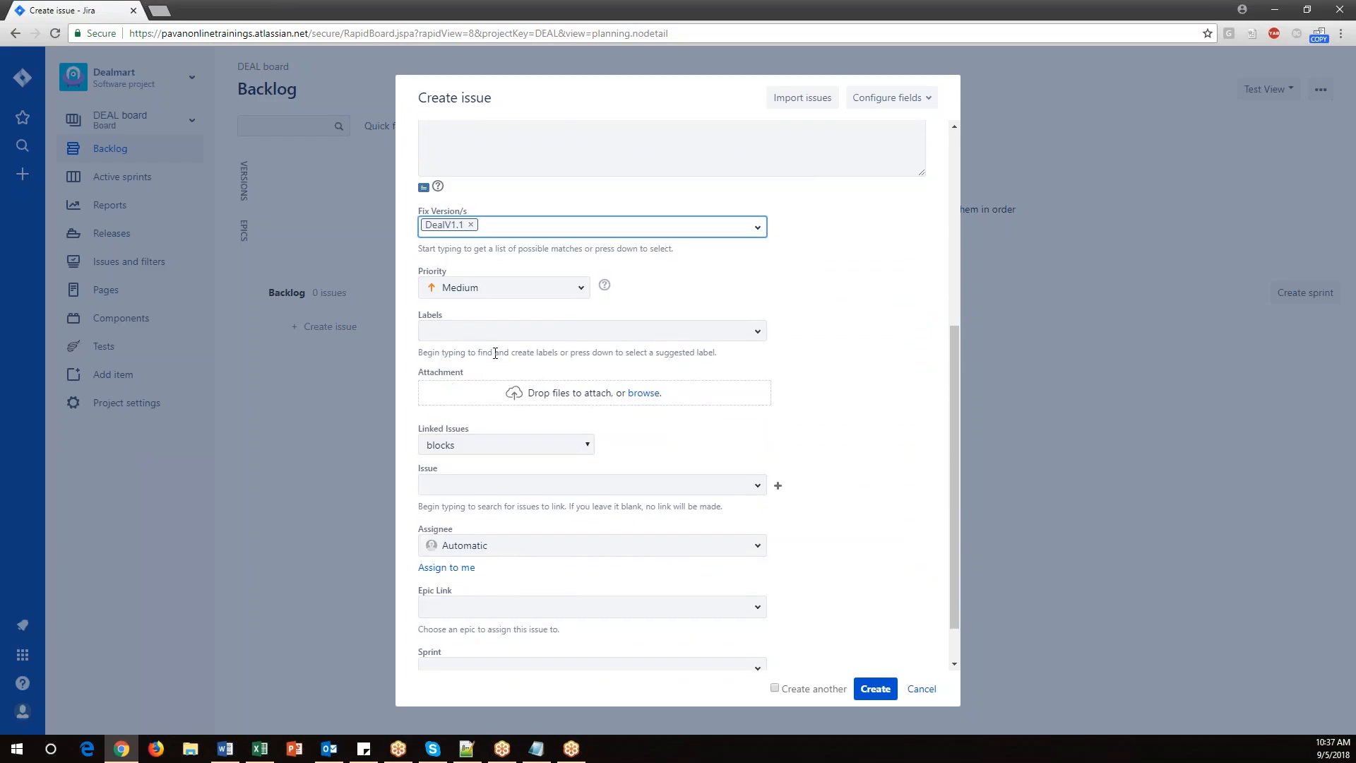
pyautogui.scroll(-1, 687, 485)
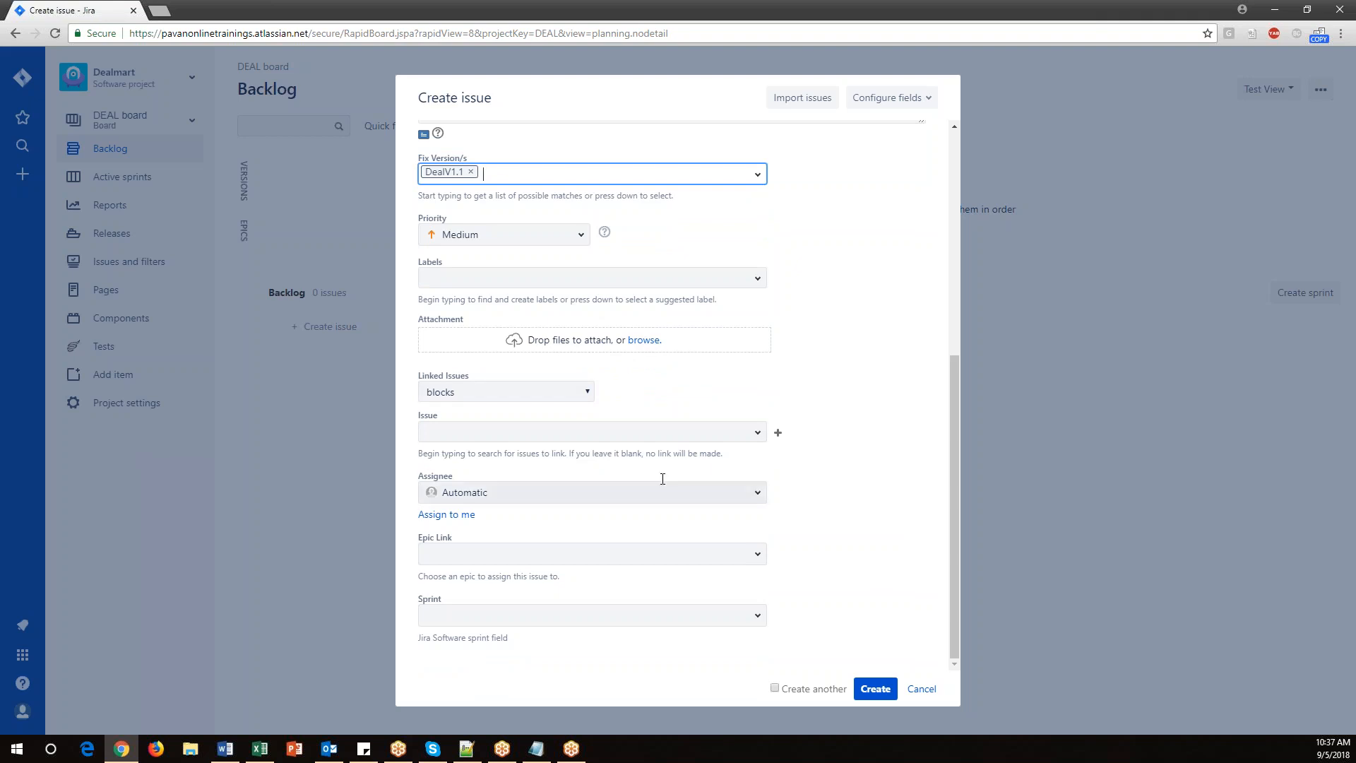
pyautogui.click(757, 492)
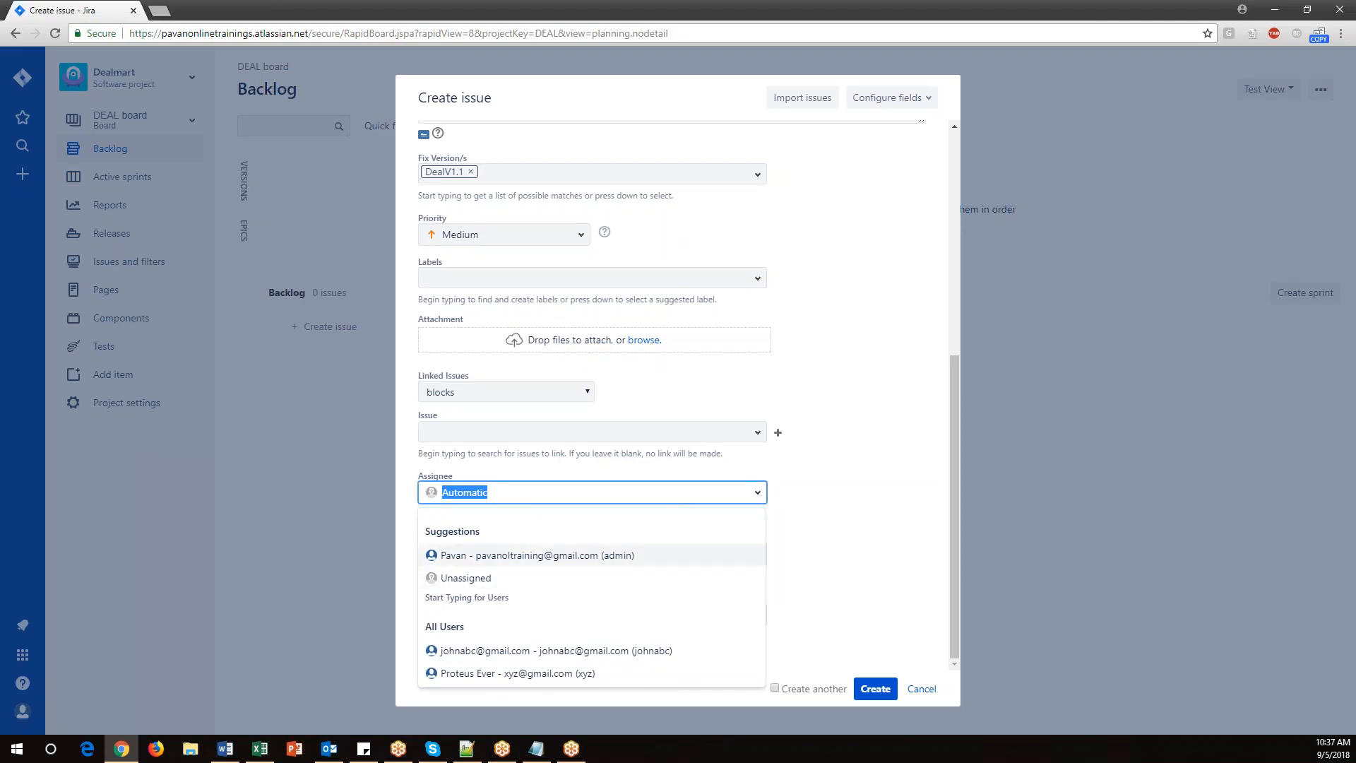
pyautogui.click(561, 557)
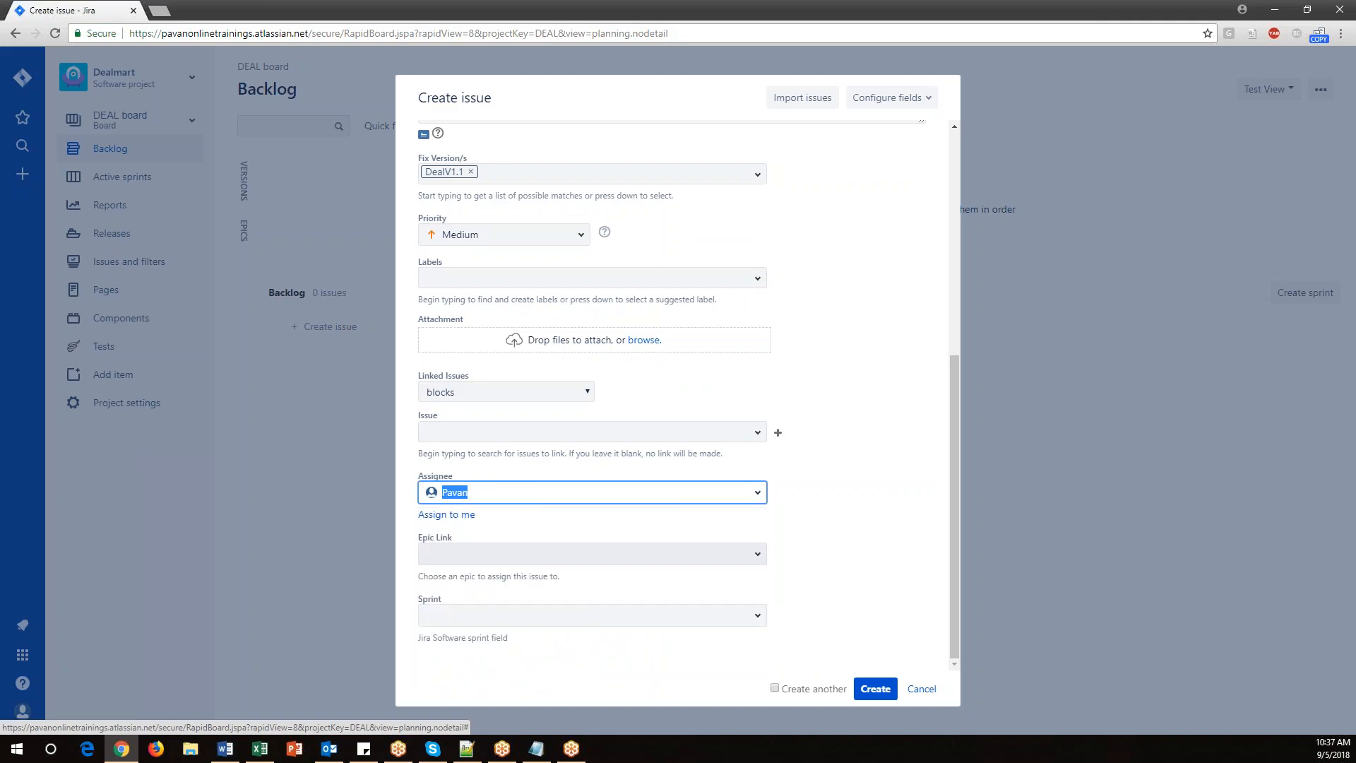
pyautogui.click(841, 565)
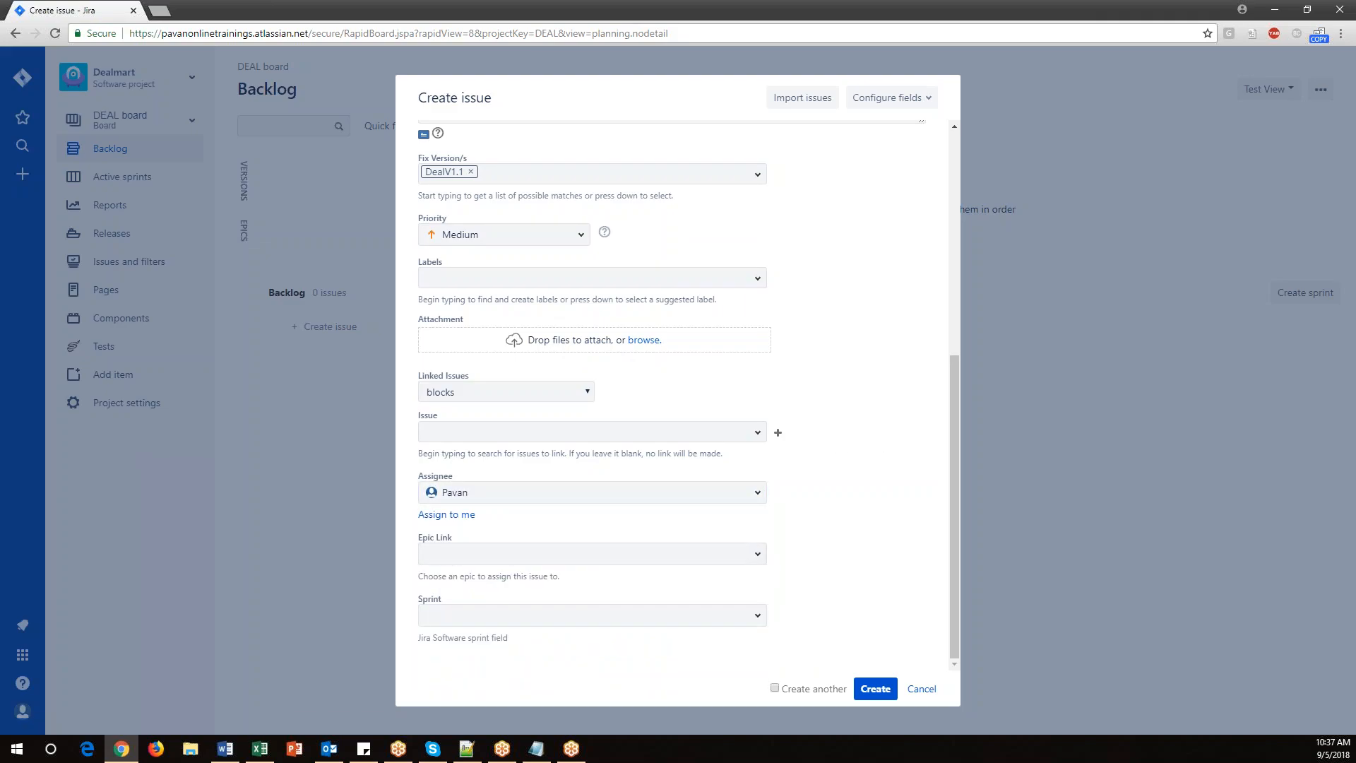
# Link the story to epic DealMart_Epic_001, enable Create another, and create the story.
pyautogui.click(760, 555)
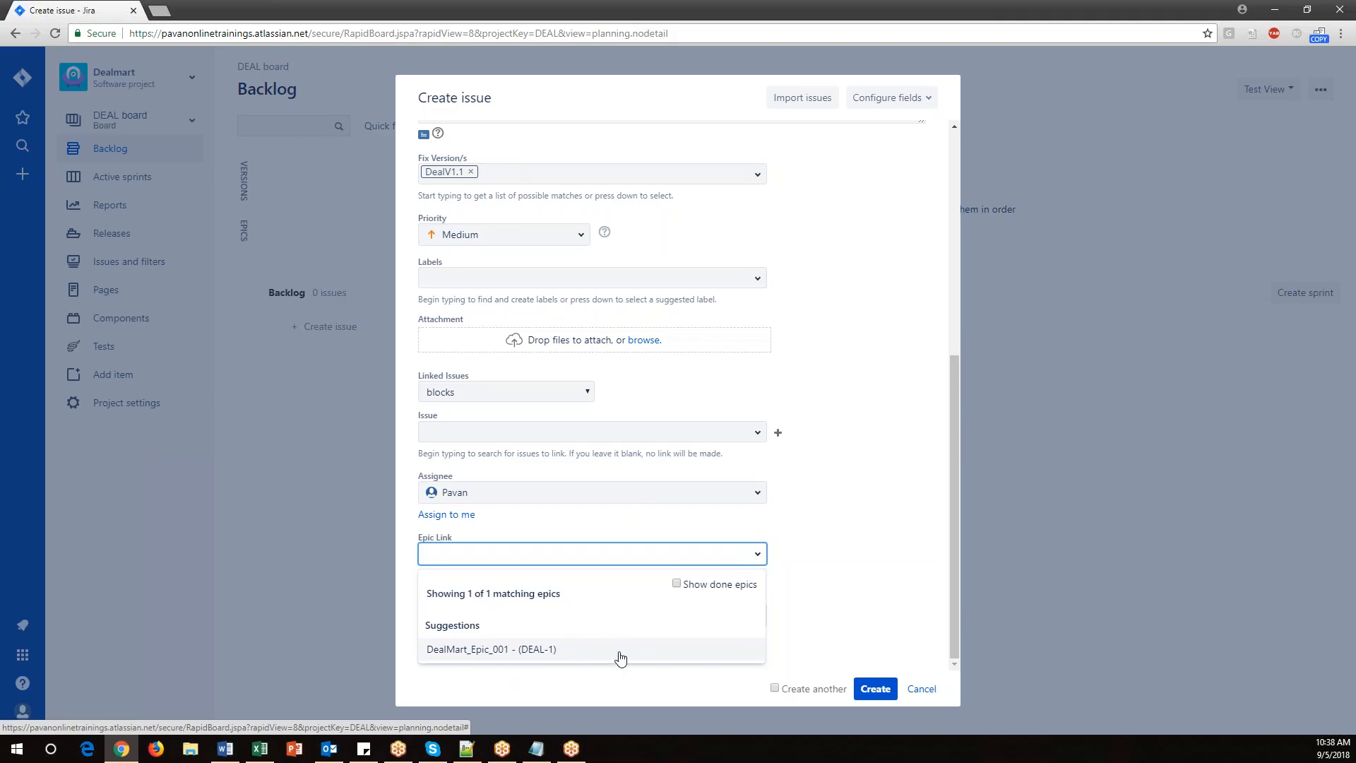
pyautogui.click(558, 650)
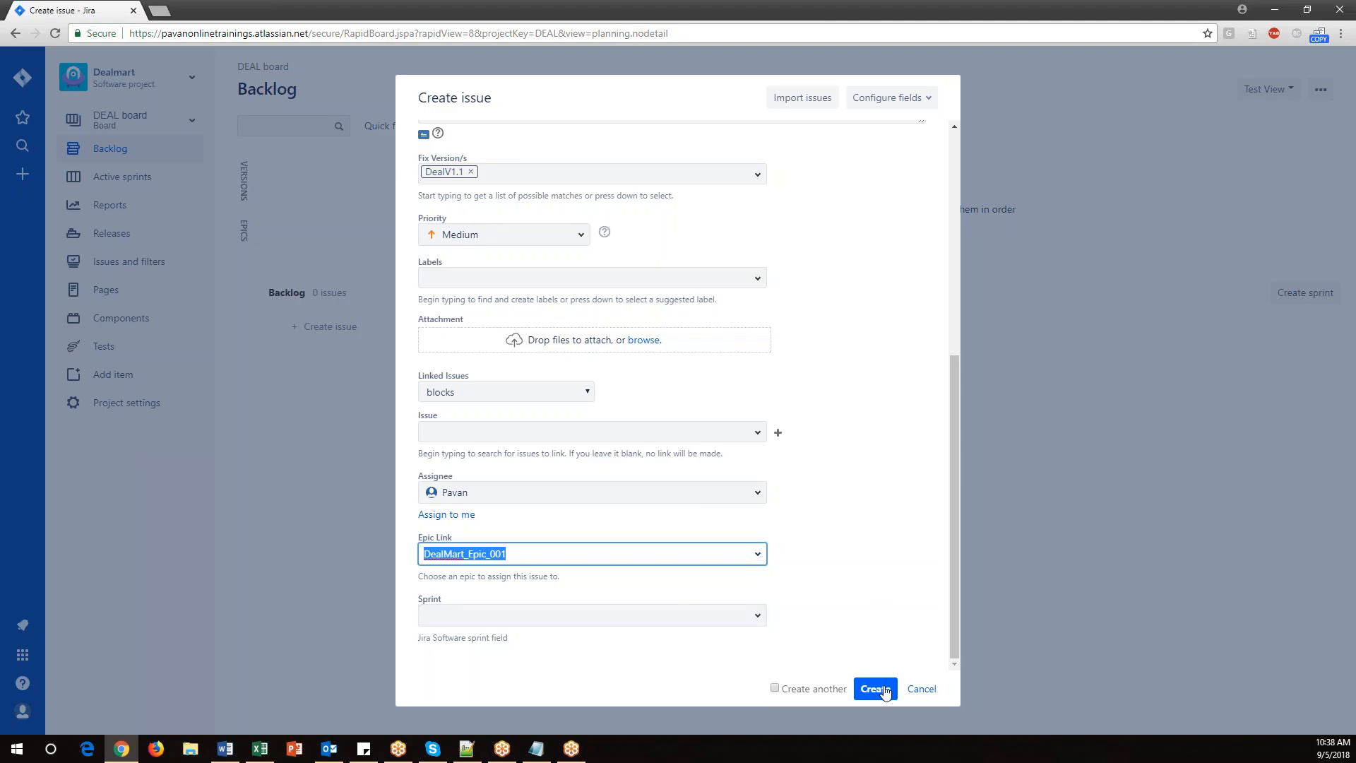
pyautogui.click(884, 614)
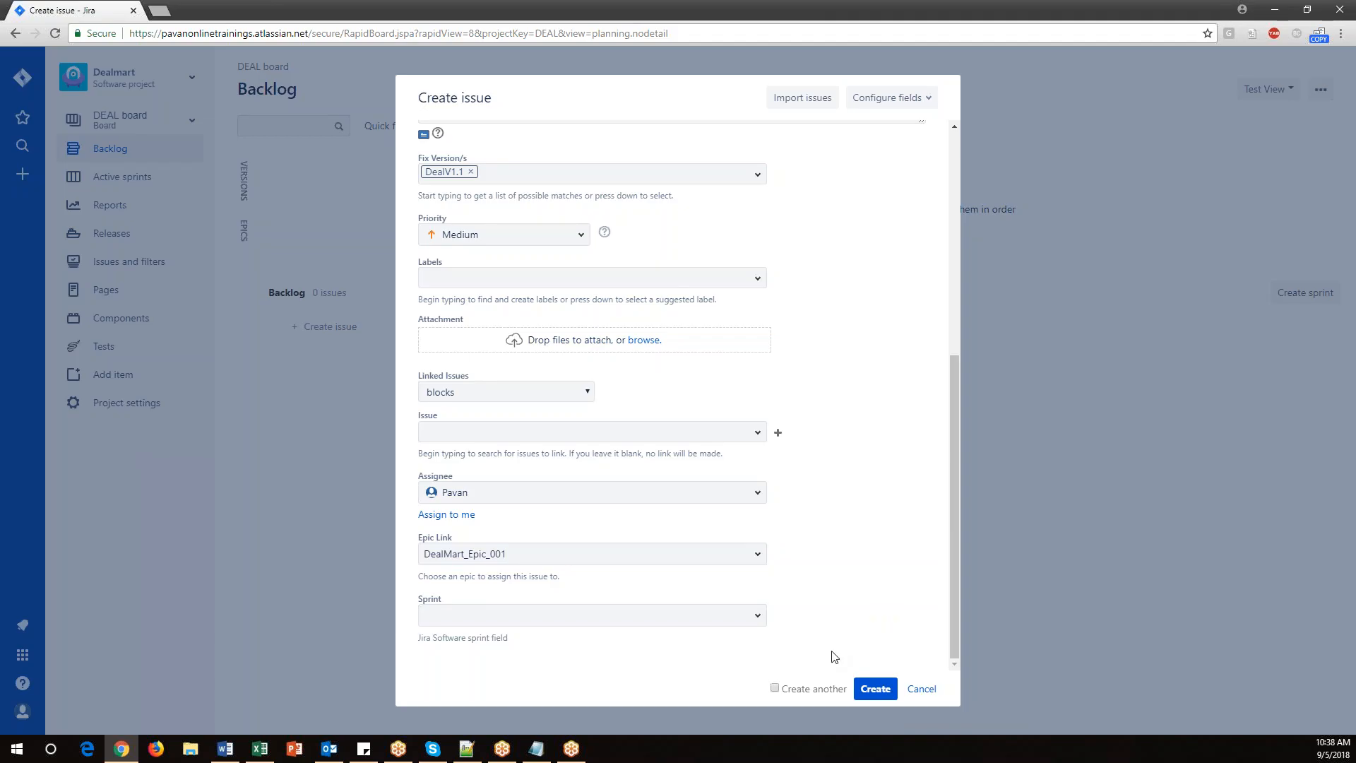
pyautogui.click(775, 687)
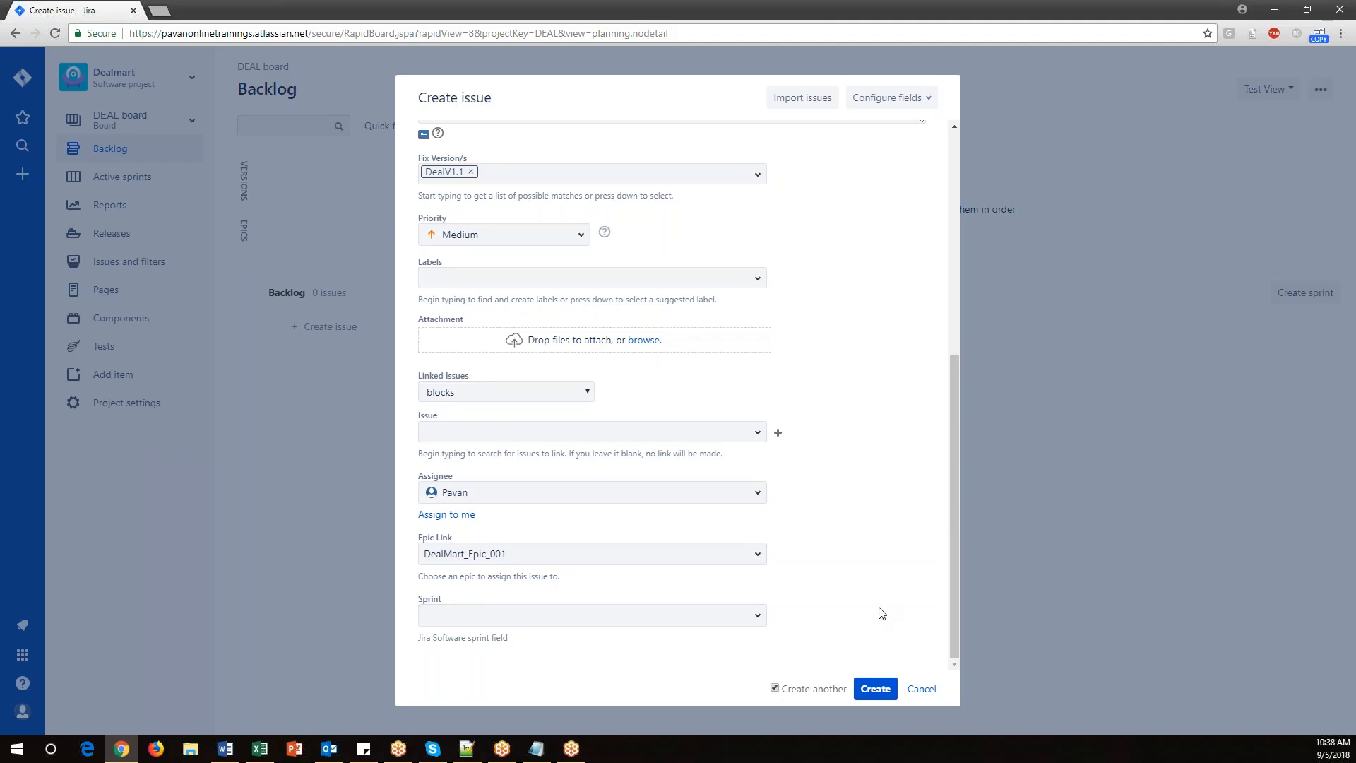
pyautogui.click(876, 689)
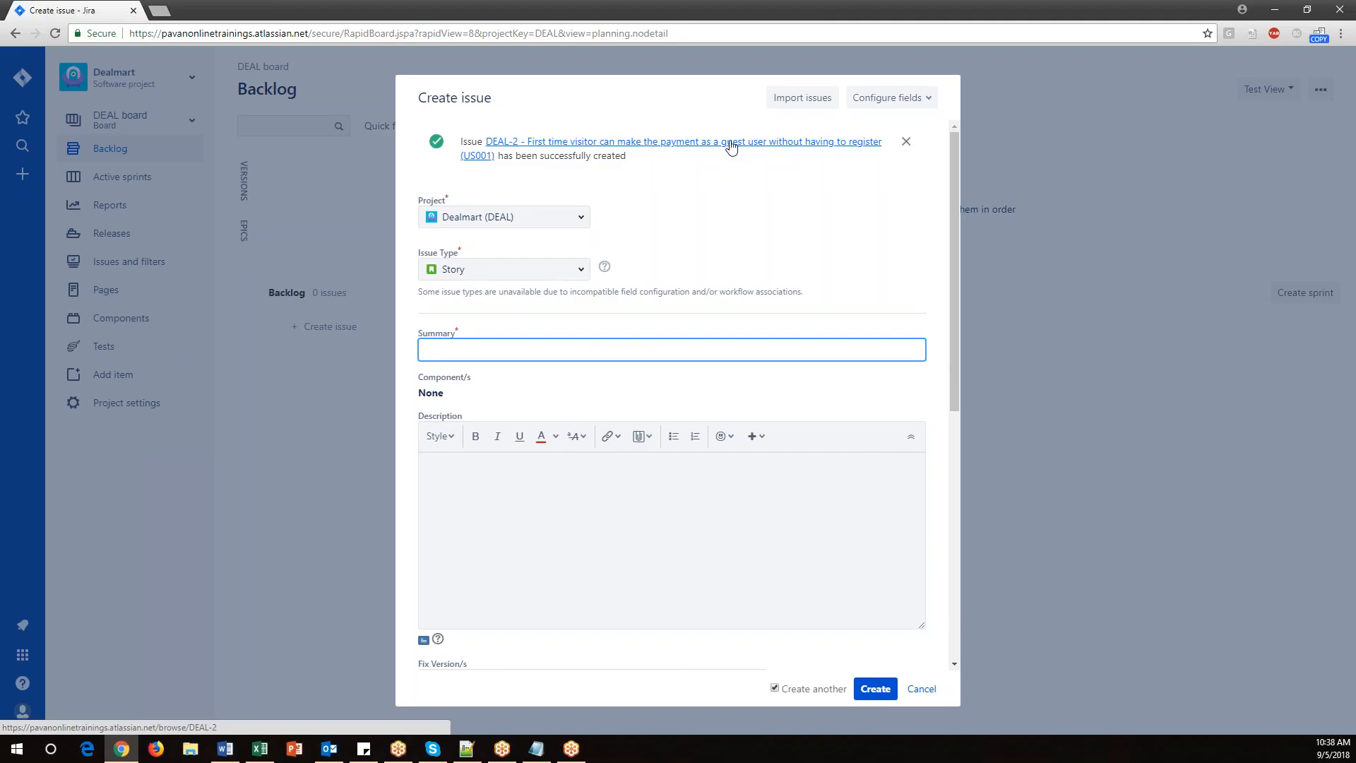
# Copy the US002 feature title "New user can register on the website" into the next story's Summary.
pyautogui.click(452, 350)
pyautogui.click(335, 408)
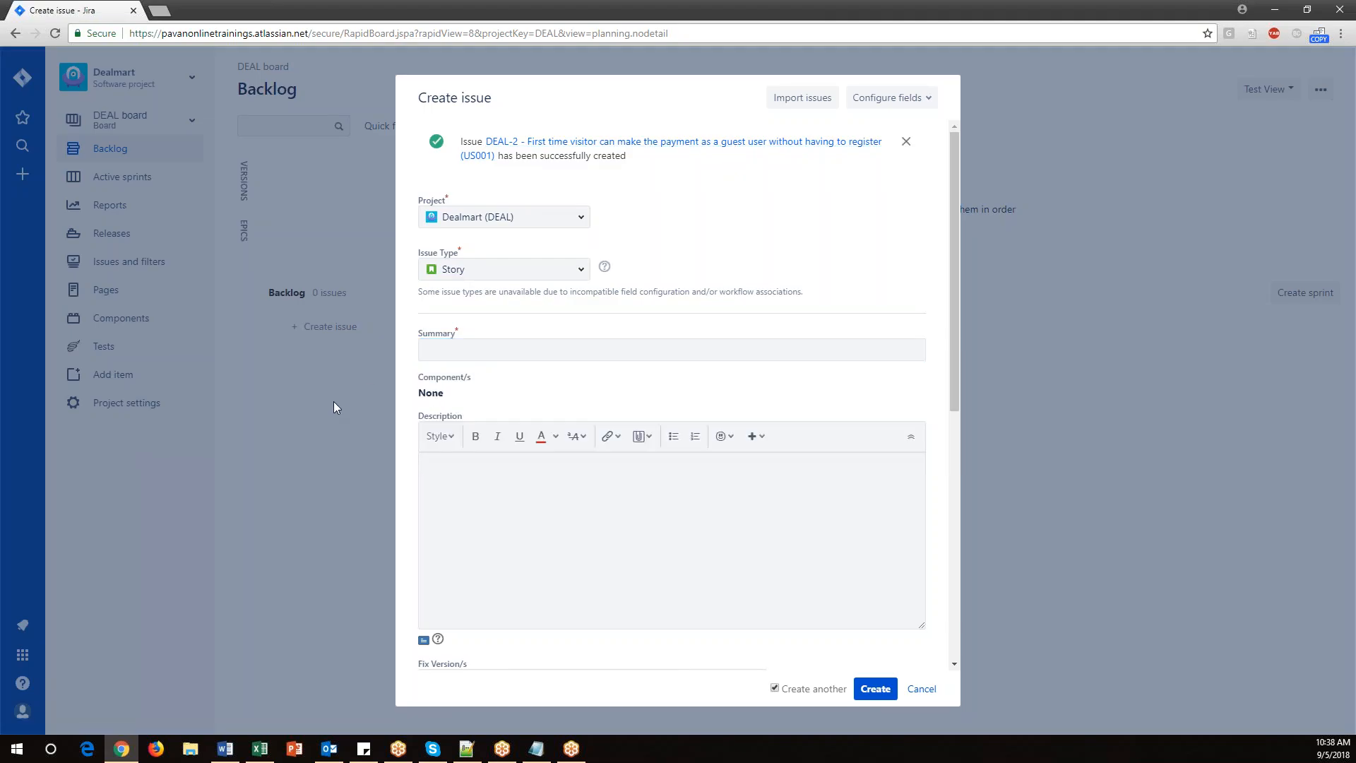
pyautogui.click(260, 749)
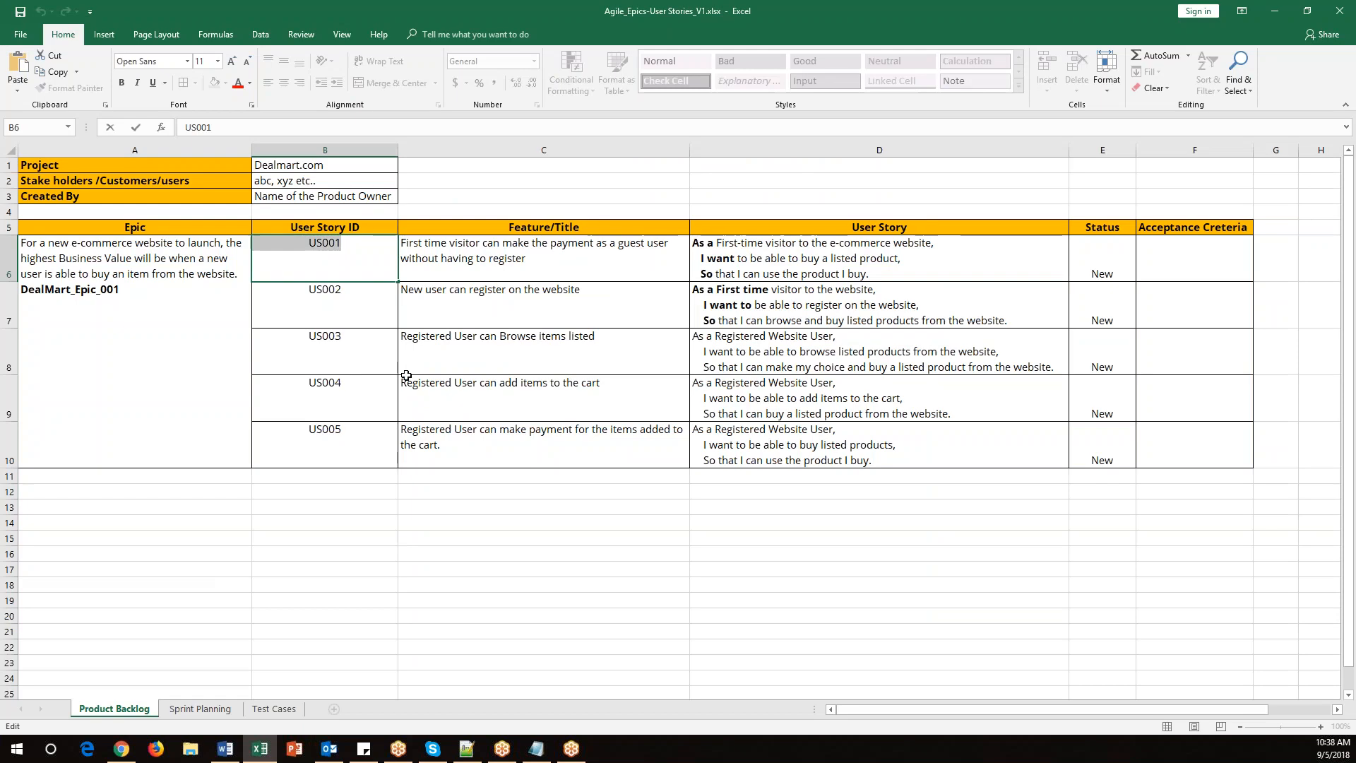
pyautogui.click(485, 324)
pyautogui.doubleClick(581, 291)
pyautogui.moveTo(581, 291); pyautogui.dragTo(401, 295)
pyautogui.hotkey('ctrl', 'c')
pyautogui.hotkey('alt', 'Tab')
pyautogui.click(457, 353)
pyautogui.hotkey('ctrl', 'v')
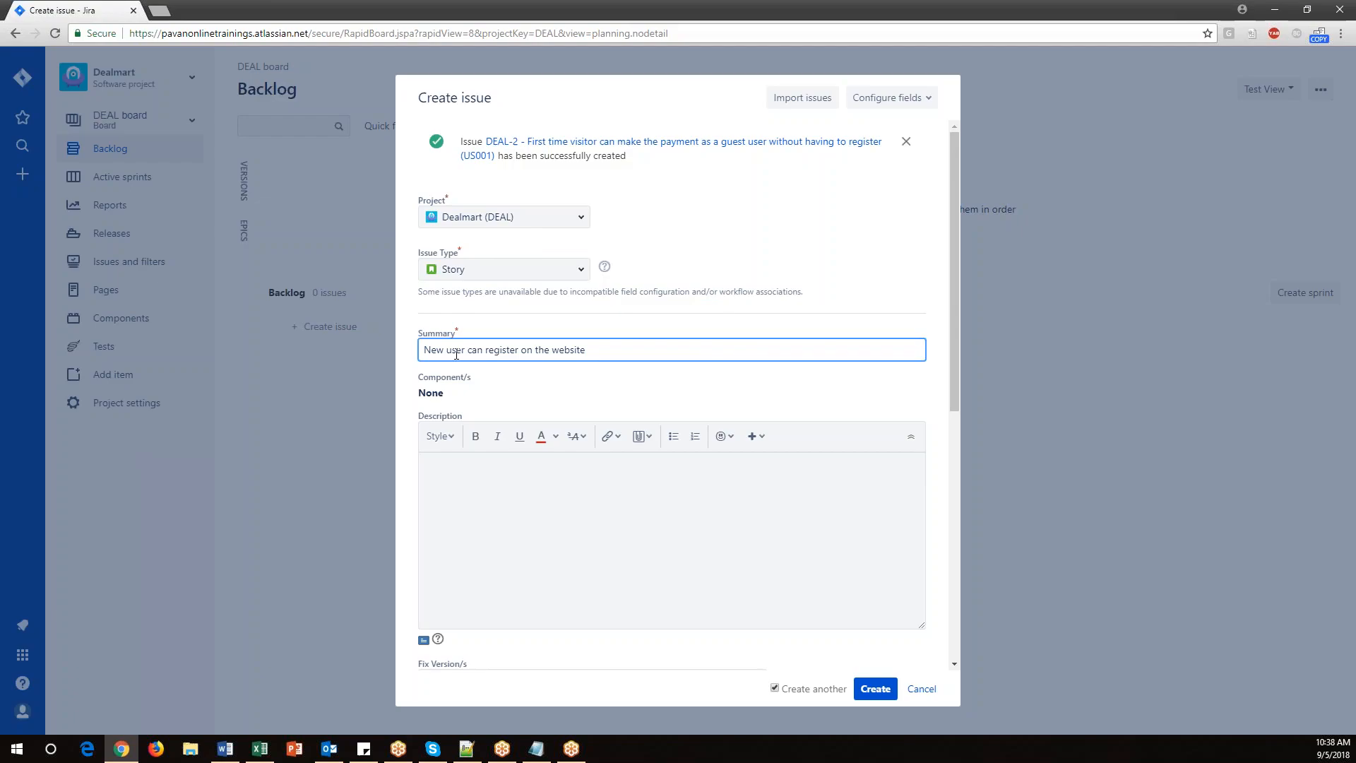
# Append the ID (US002) in parentheses to the end of the Summary.
pyautogui.hotkey('alt', 'Tab')
pyautogui.doubleClick(358, 292)
pyautogui.moveTo(357, 293); pyautogui.dragTo(293, 289)
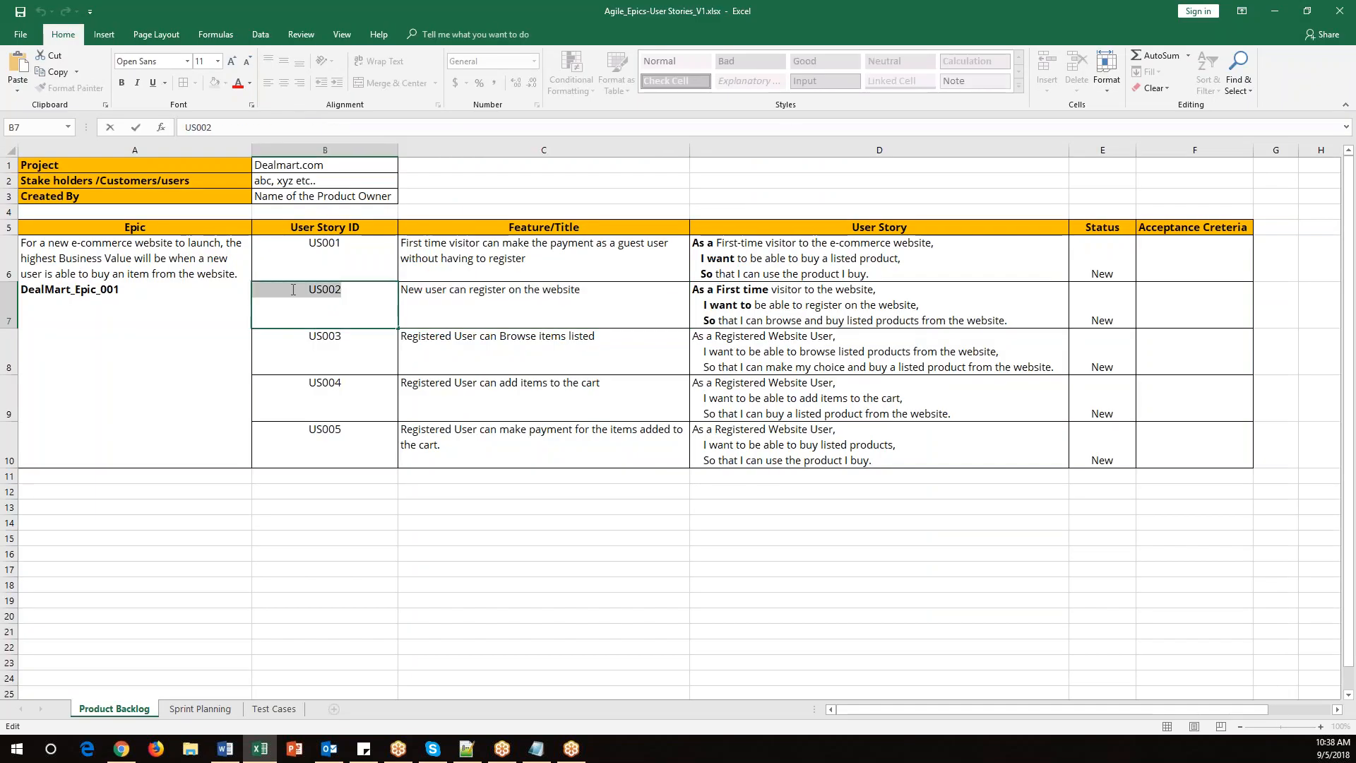
pyautogui.hotkey('ctrl', 'c')
pyautogui.hotkey('alt', 'Tab')
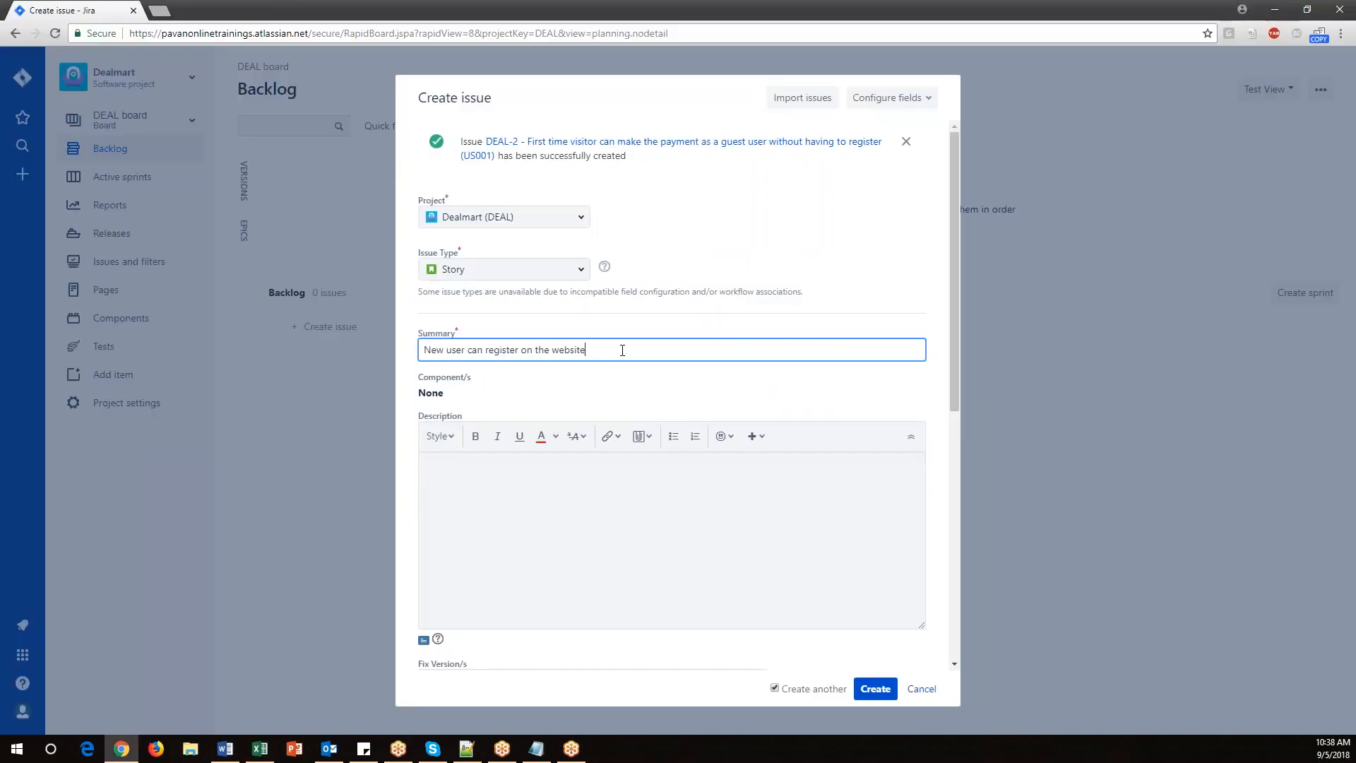
pyautogui.write('(')
pyautogui.hotkey('ctrl', 'v')
pyautogui.write(')')
# Copy the US002 user story text from the spreadsheet into the Description.
pyautogui.click(524, 502)
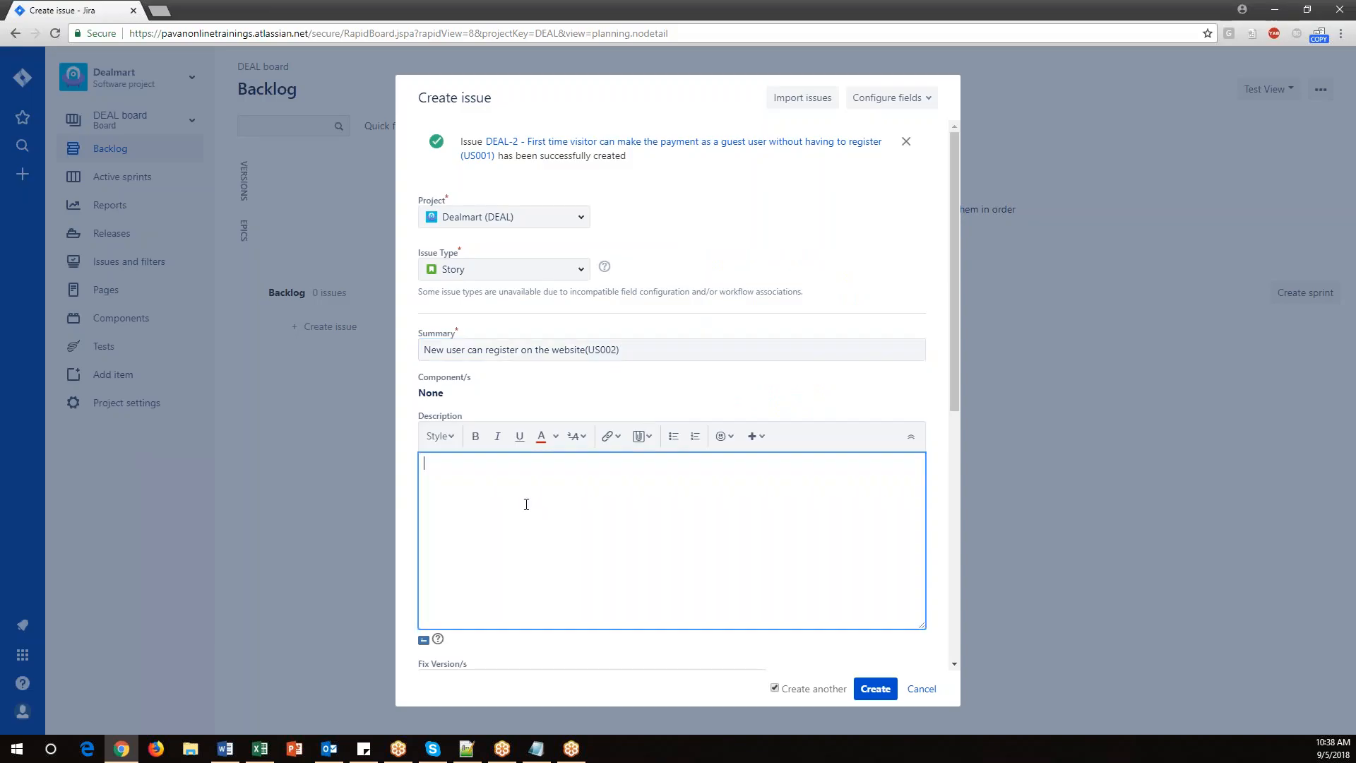
pyautogui.hotkey('alt', 'Tab')
pyautogui.doubleClick(831, 300)
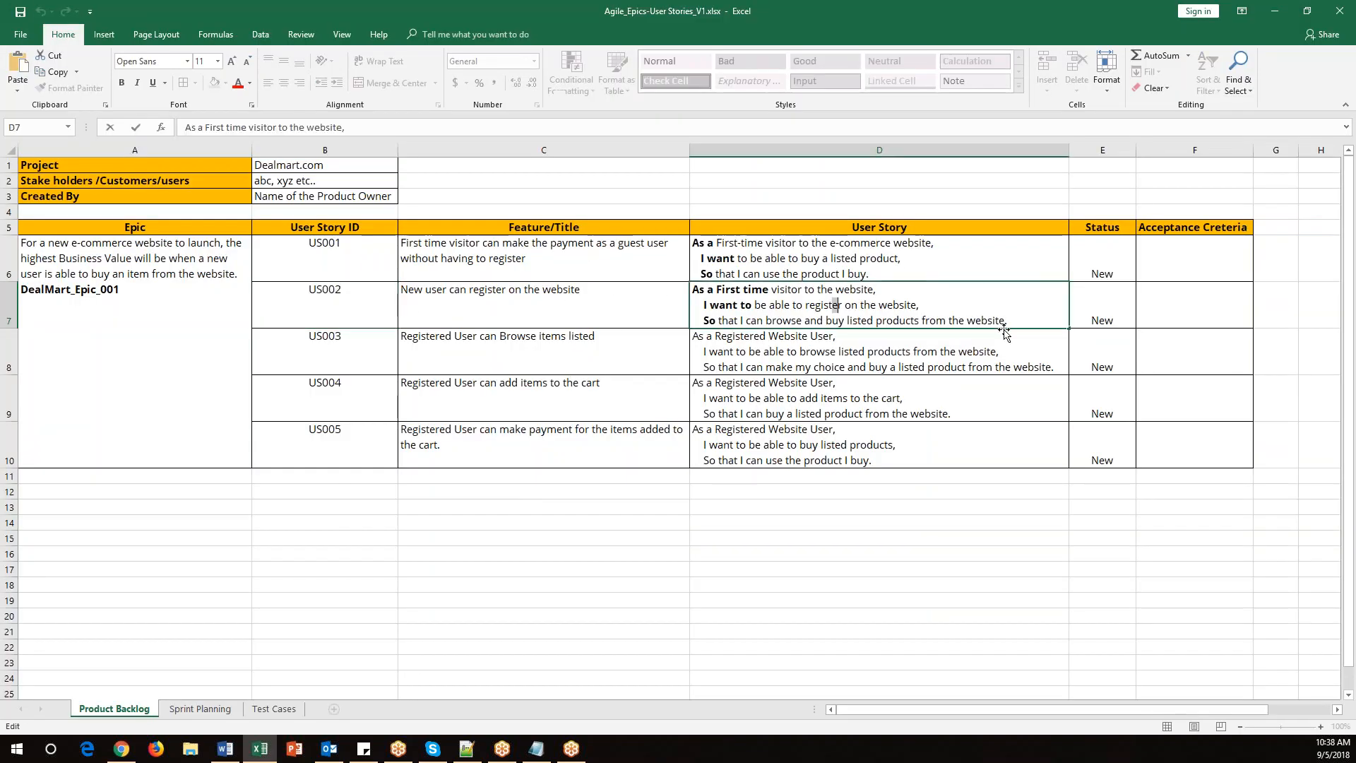
pyautogui.moveTo(1008, 321); pyautogui.dragTo(692, 289)
pyautogui.hotkey('ctrl', 'c')
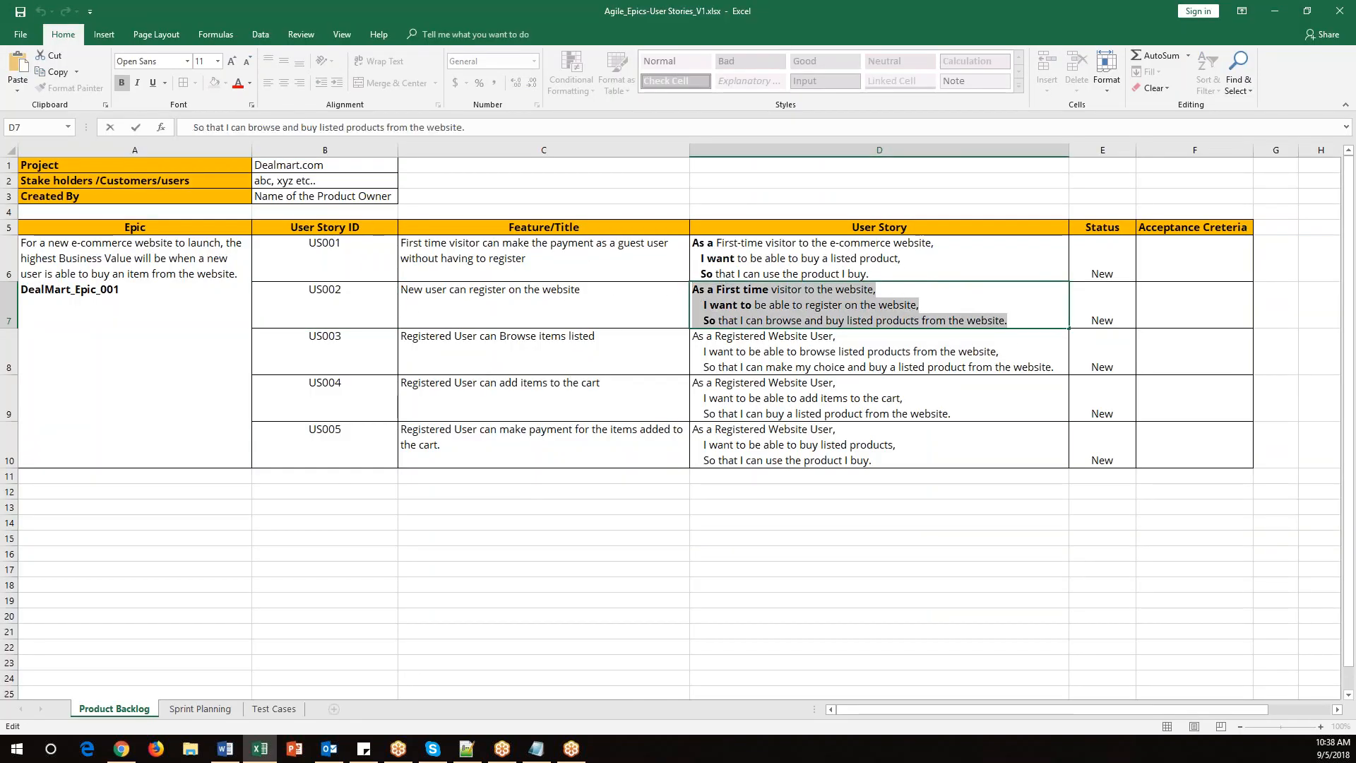
pyautogui.hotkey('alt', 'Tab')
pyautogui.hotkey('ctrl', 'v')
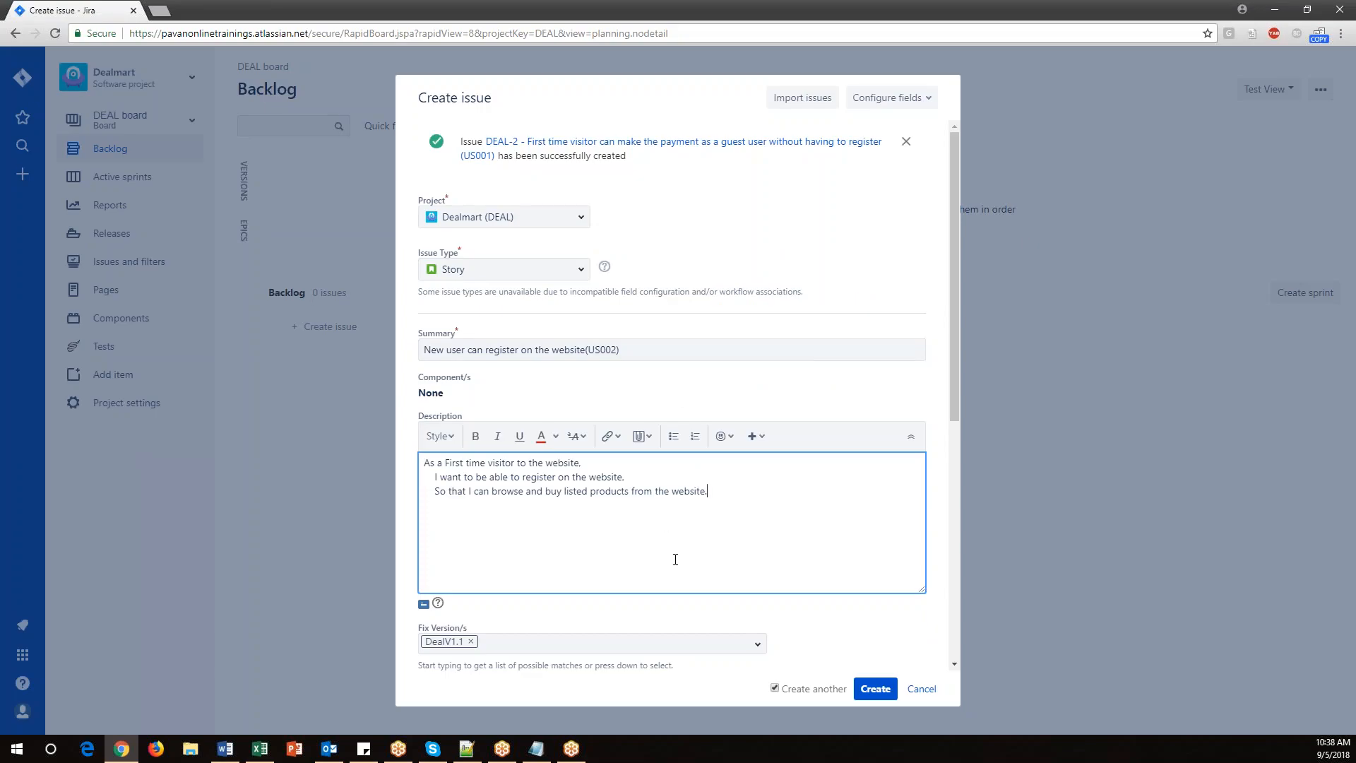
# Create the US002 story with the retained version, assignee and epic link.
pyautogui.scroll(-4, 675, 559)
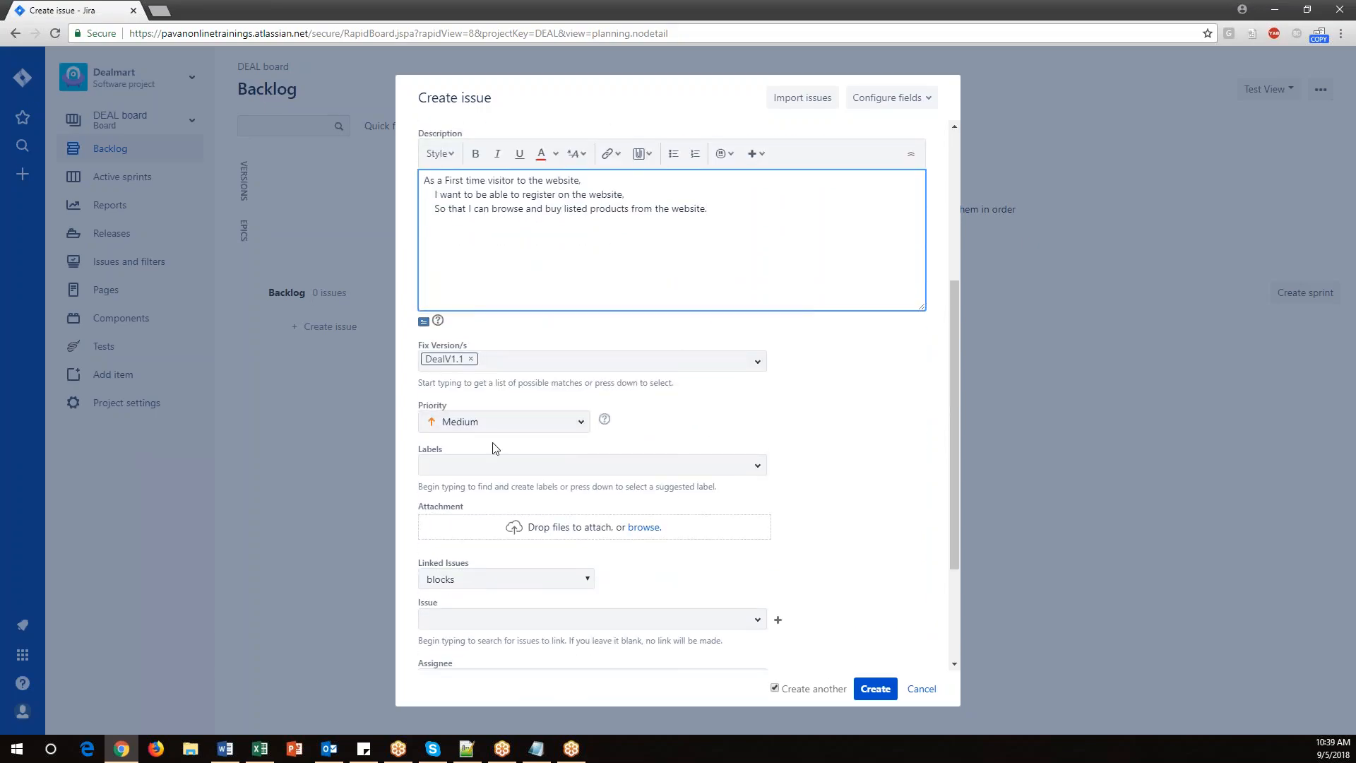
pyautogui.scroll(-3, 578, 538)
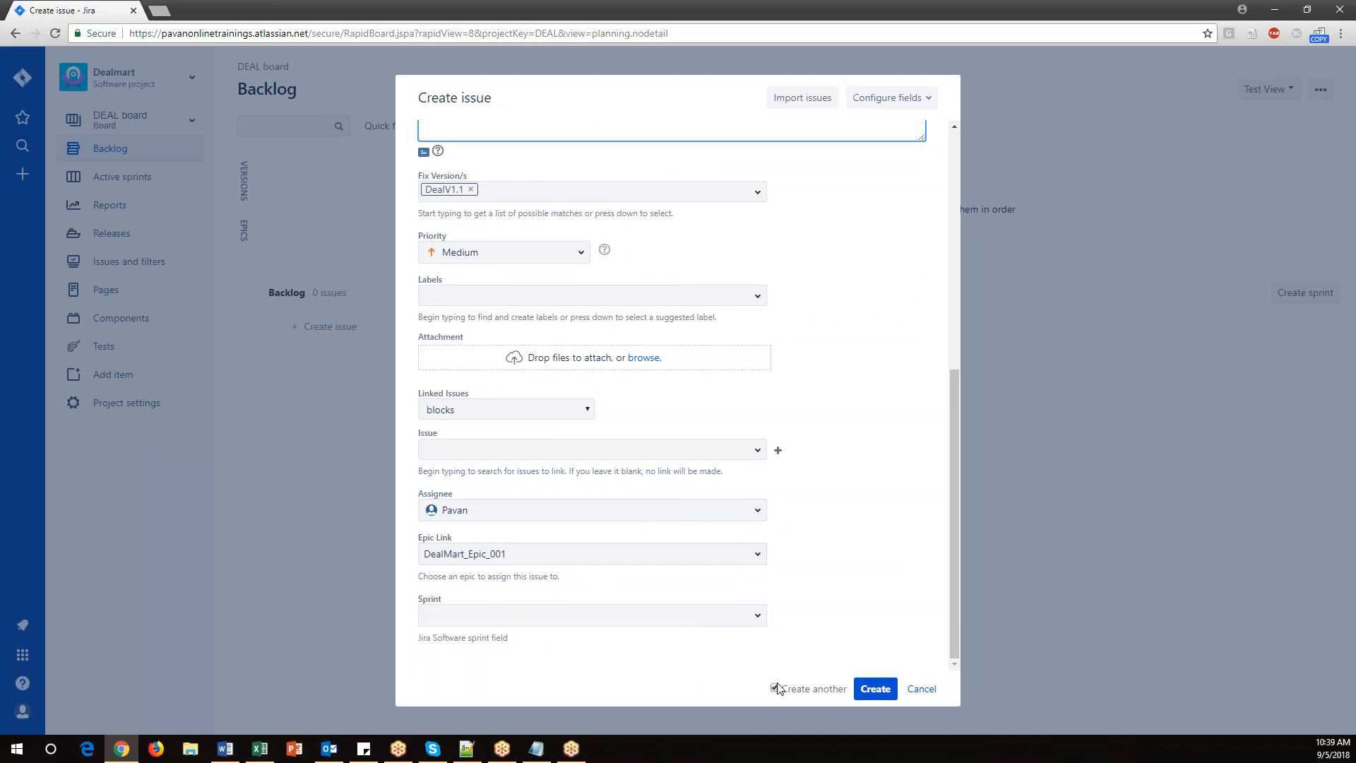
pyautogui.click(876, 688)
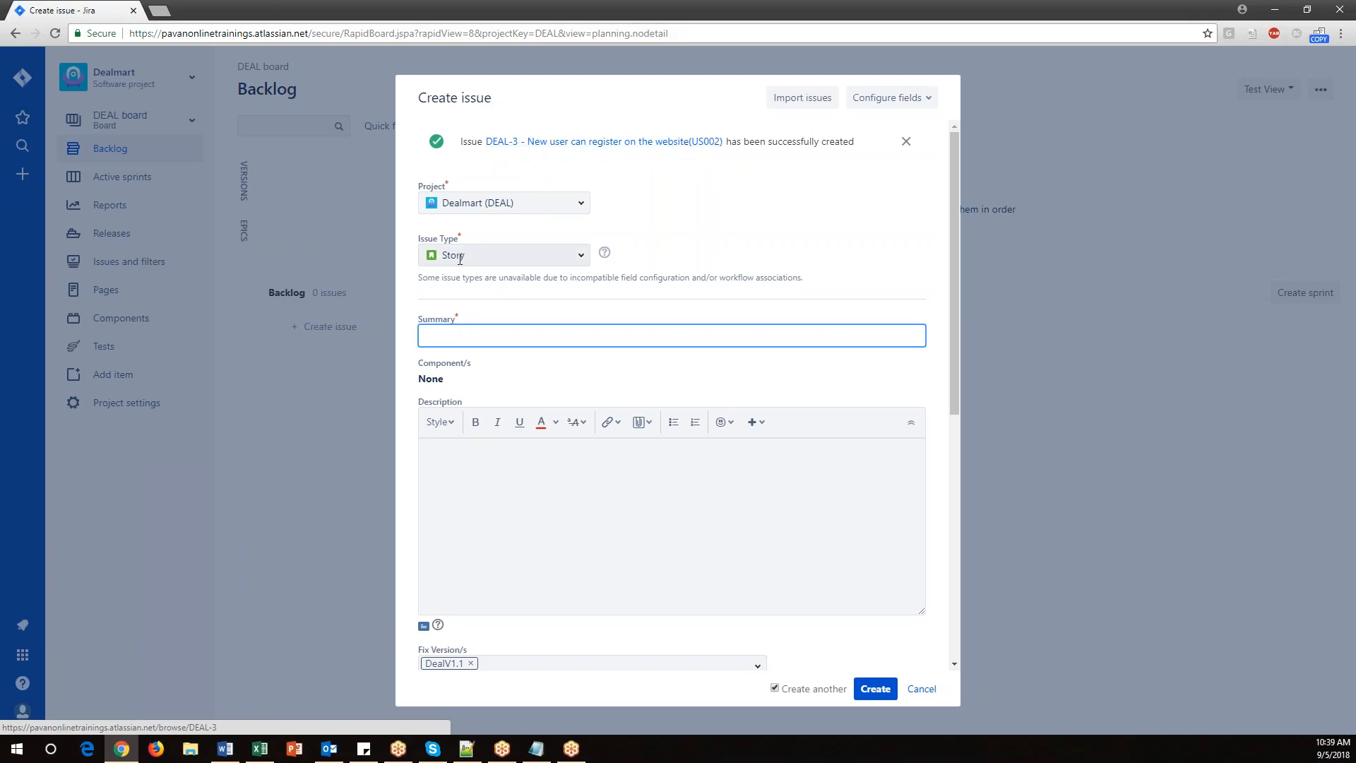
# Copy the US003 feature title "Registered User can Browse items listed" into the next story's Summary.
pyautogui.click(260, 749)
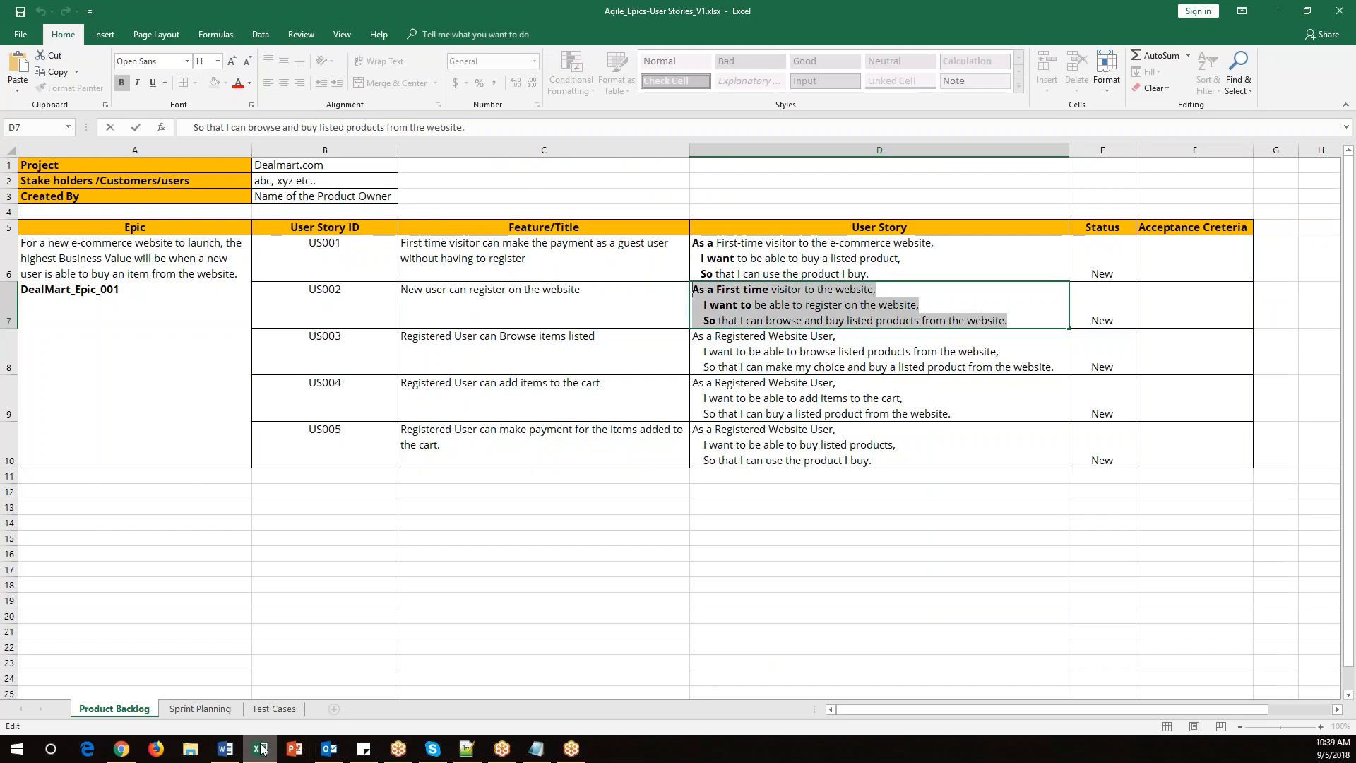
pyautogui.doubleClick(598, 338)
pyautogui.moveTo(597, 338); pyautogui.dragTo(401, 338)
pyautogui.hotkey('ctrl', 'c')
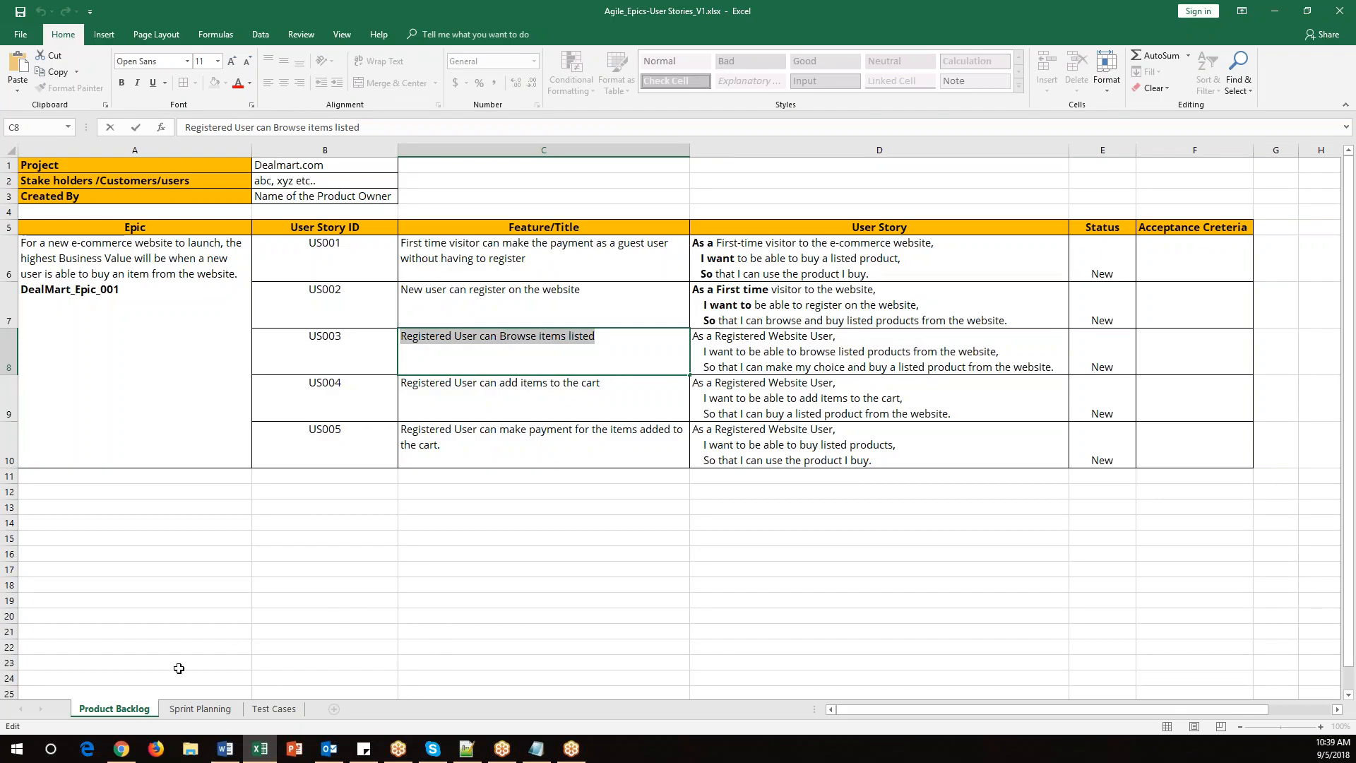
pyautogui.click(121, 749)
pyautogui.click(507, 337)
pyautogui.hotkey('ctrl', 'v')
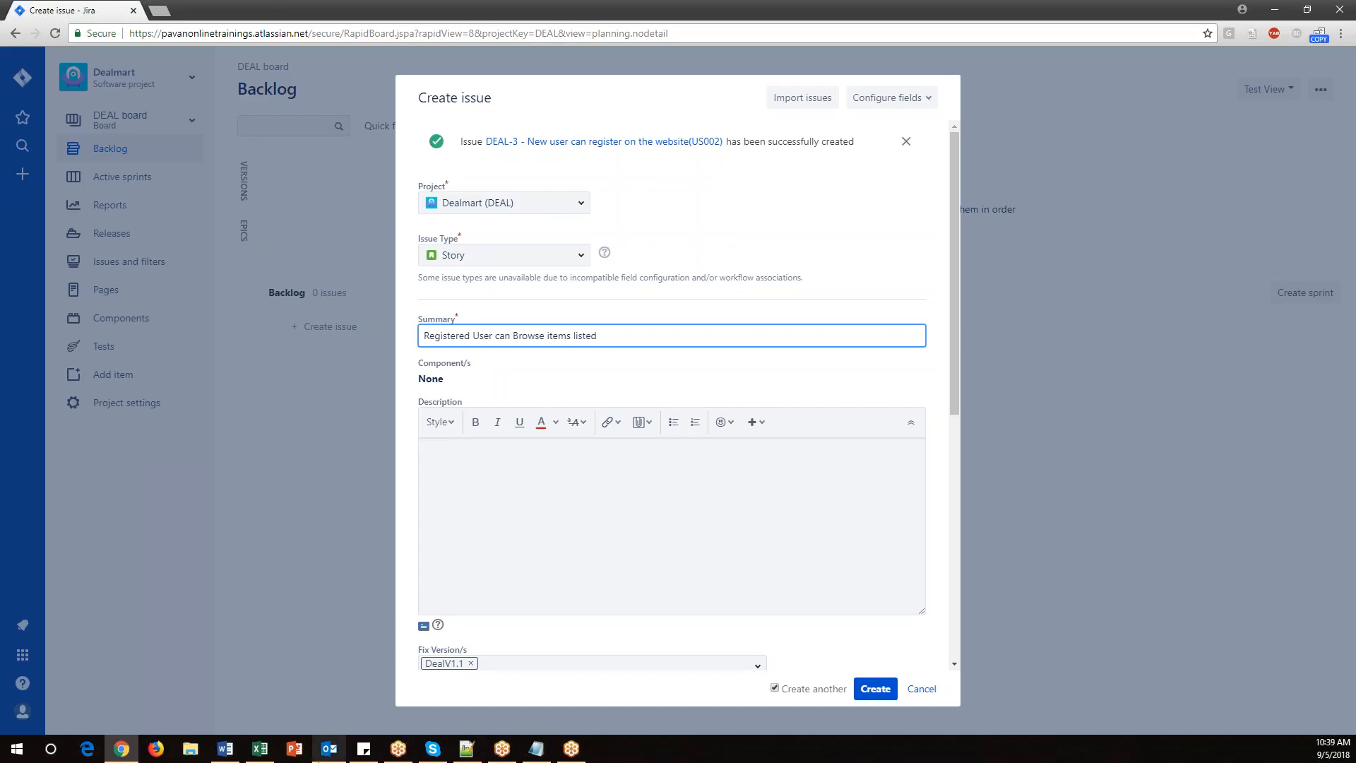
# Append the ID (US003) in parentheses to the end of the Summary.
pyautogui.click(260, 749)
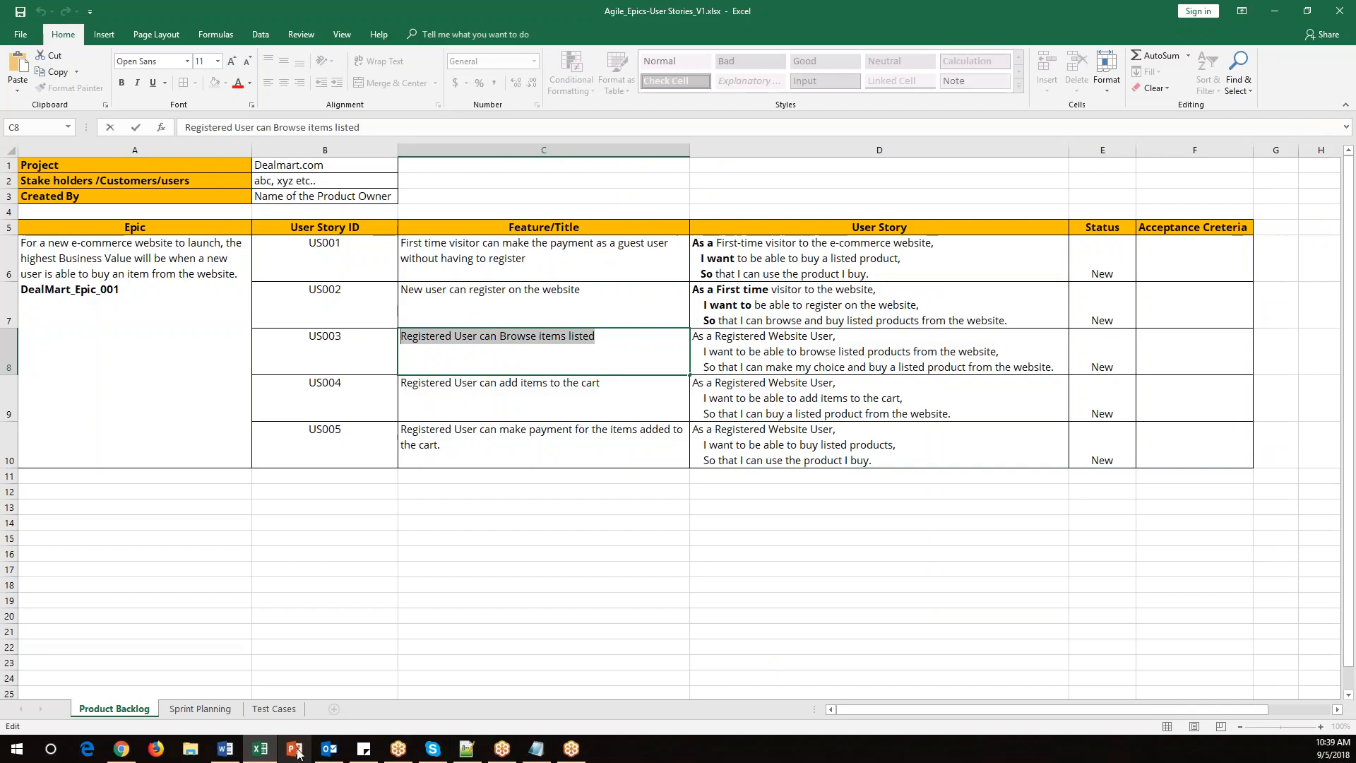
pyautogui.doubleClick(337, 338)
pyautogui.click(122, 749)
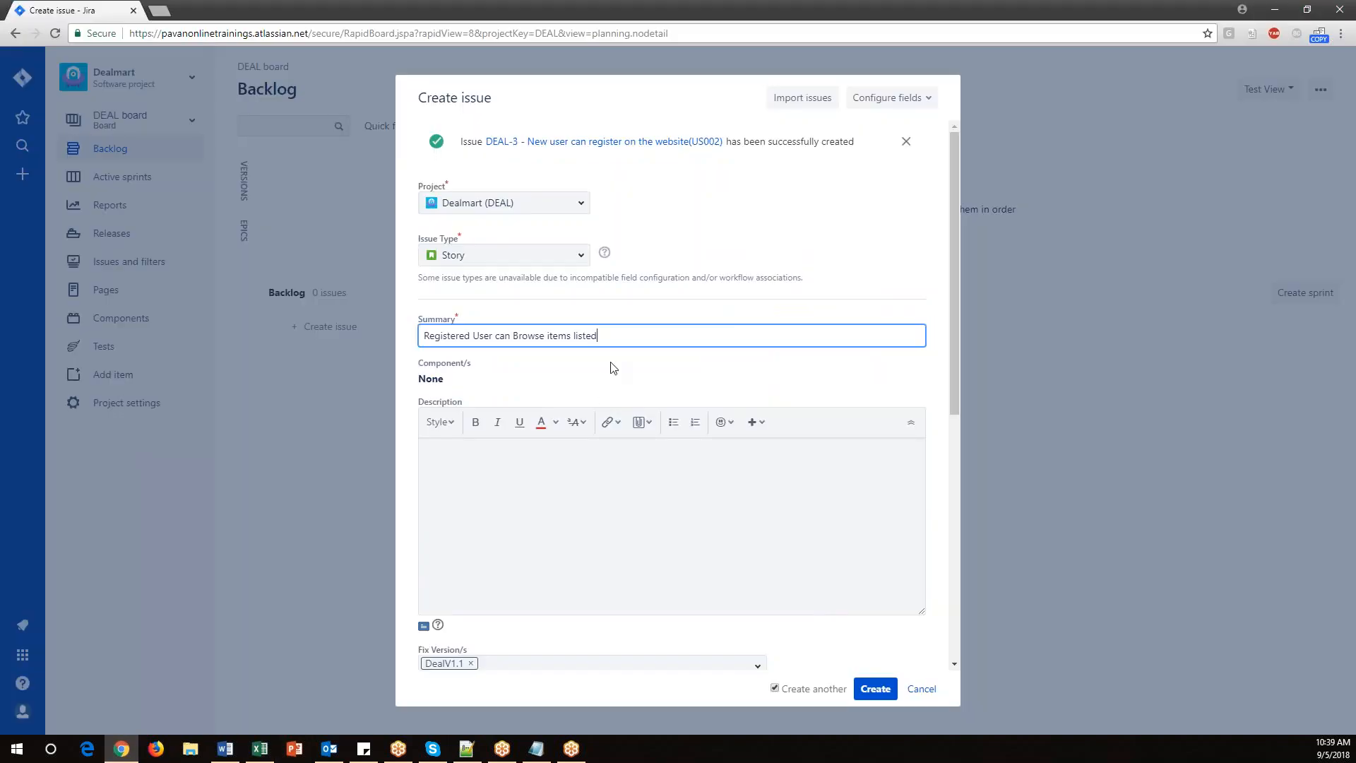
pyautogui.hotkey('ctrl', 'v')
pyautogui.write(')')
# Copy the US003 user story text from the spreadsheet into the Description.
pyautogui.click(259, 749)
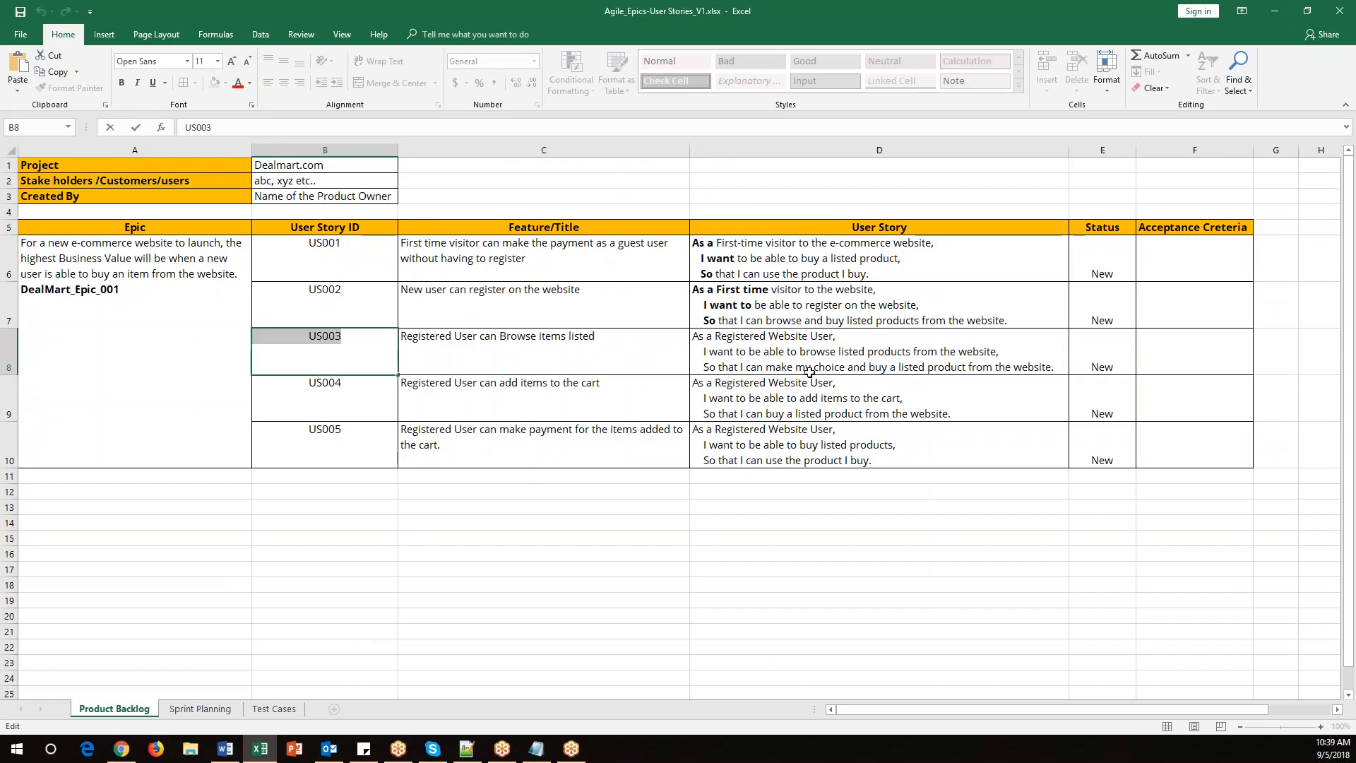
pyautogui.click(695, 340)
pyautogui.moveTo(820, 343); pyautogui.dragTo(1060, 367)
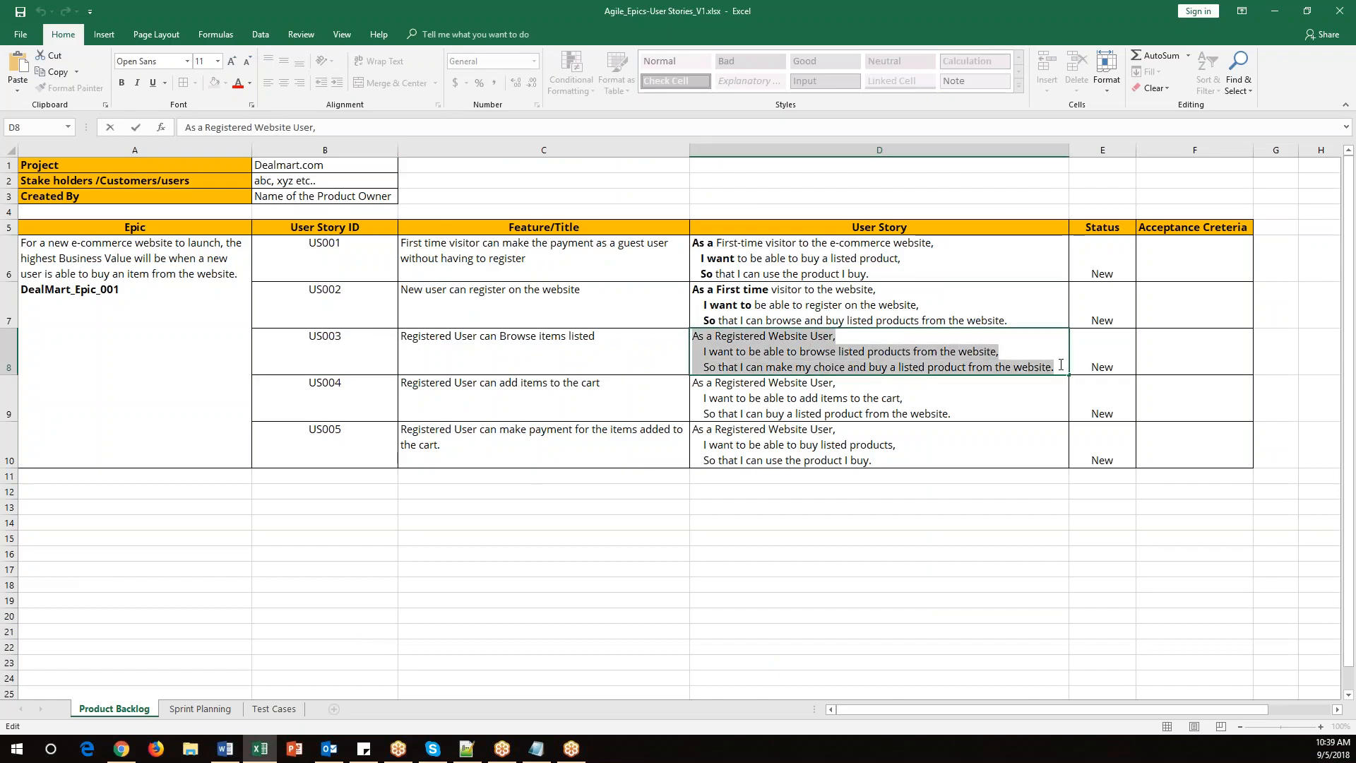
pyautogui.click(121, 749)
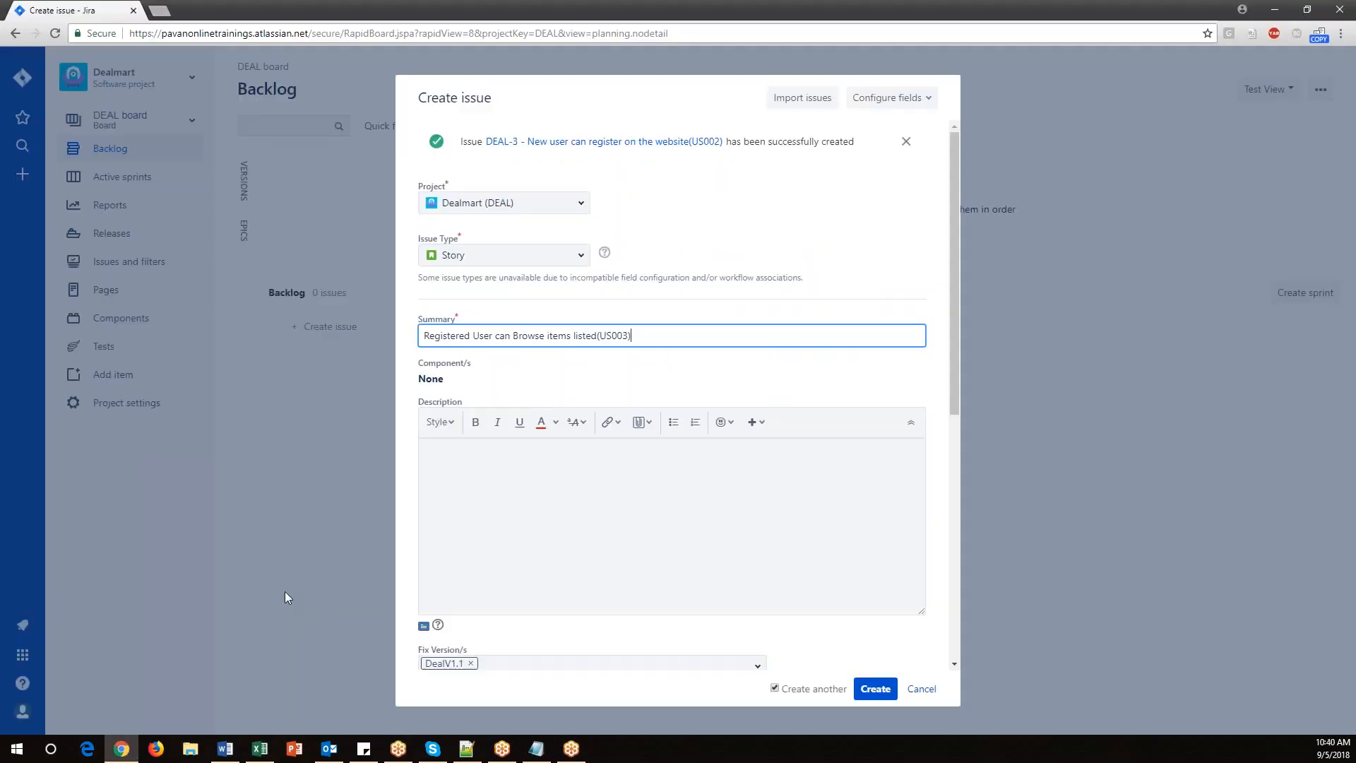
pyautogui.click(534, 499)
pyautogui.hotkey('ctrl', 'v')
# Create the US003 story with the retained version, assignee and epic link.
pyautogui.scroll(-5, 534, 499)
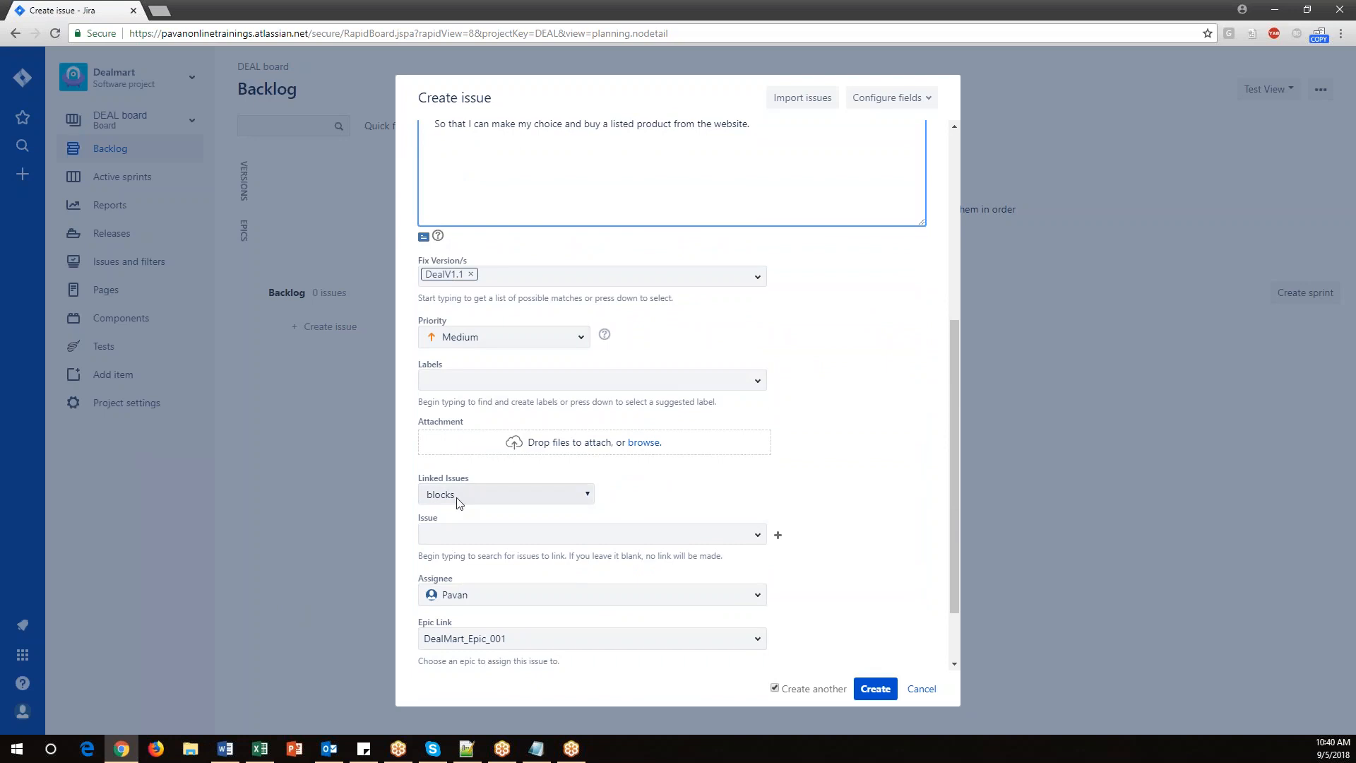
pyautogui.scroll(-2, 528, 611)
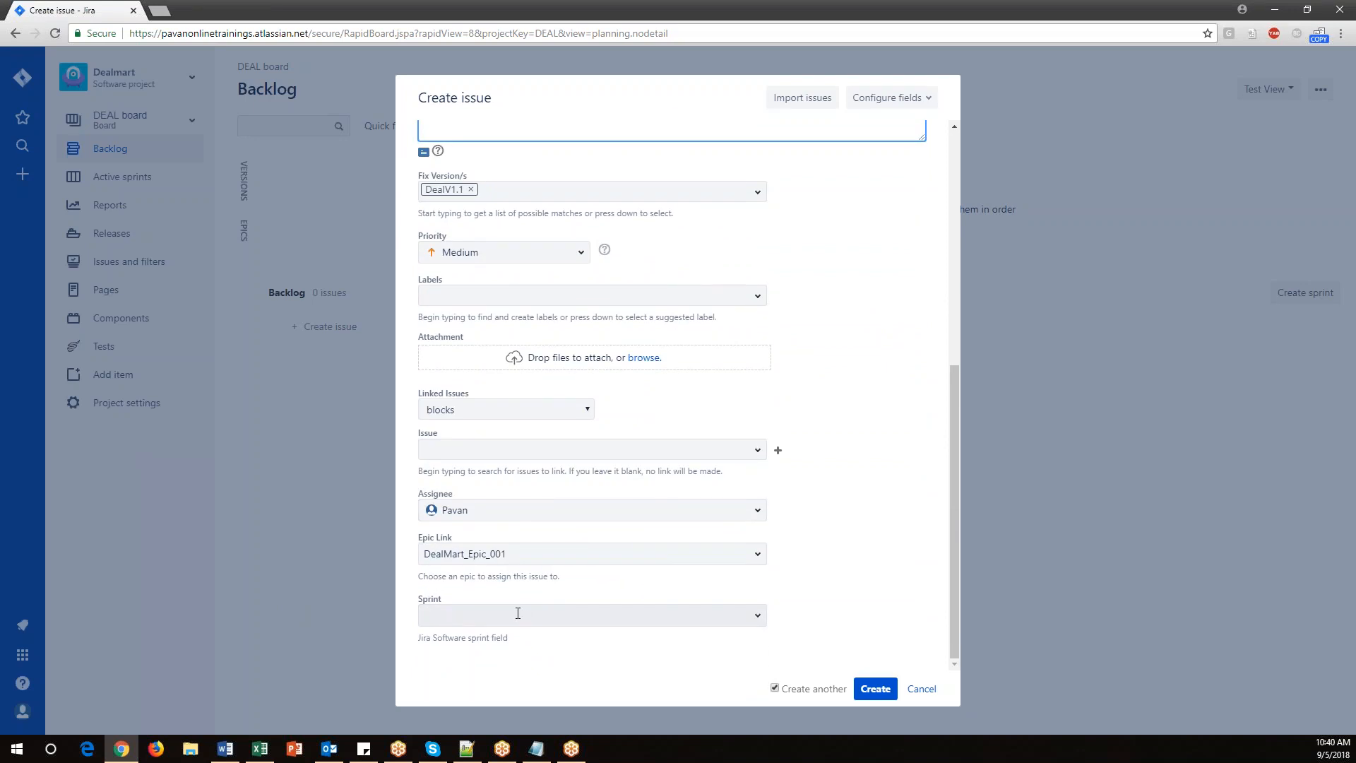
pyautogui.click(888, 688)
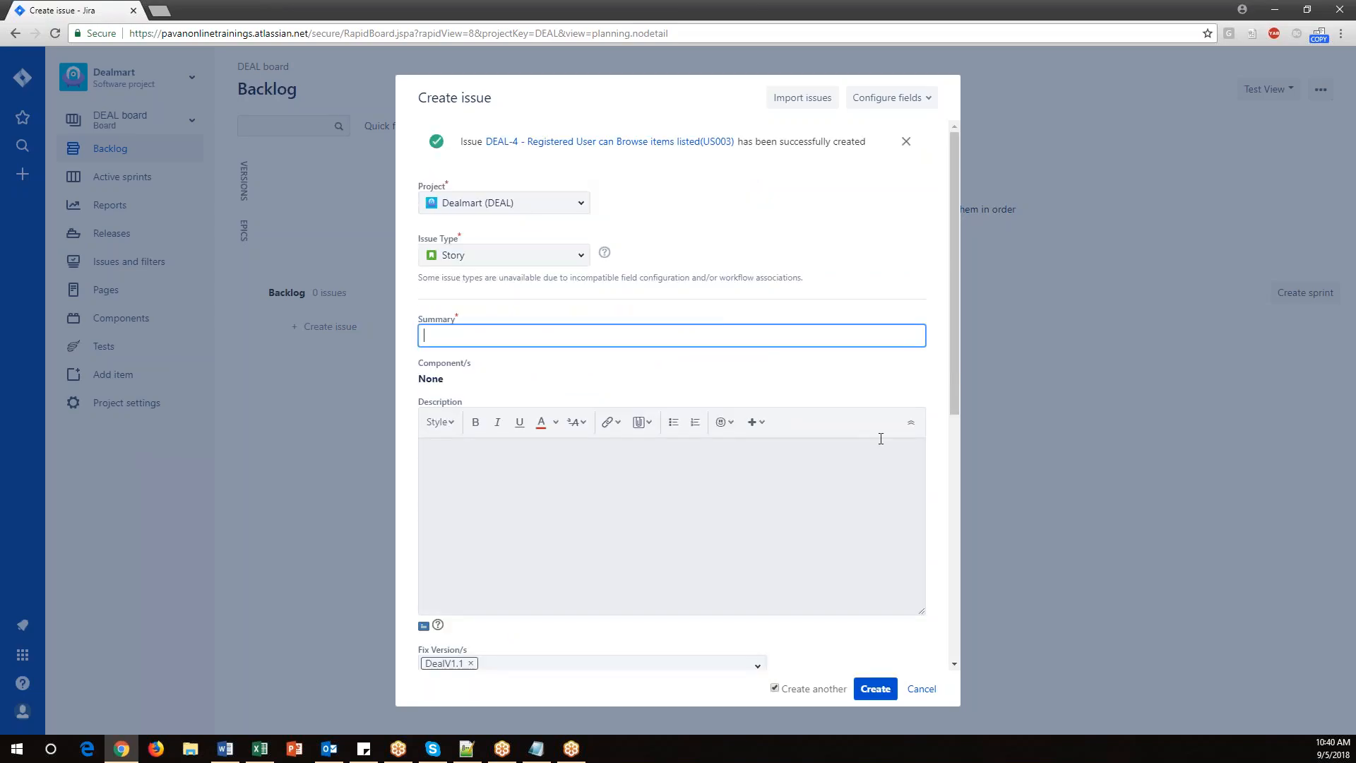
# Copy the US004 feature title "Registered User can add items to the cart" into the next story's Summary.
pyautogui.click(259, 749)
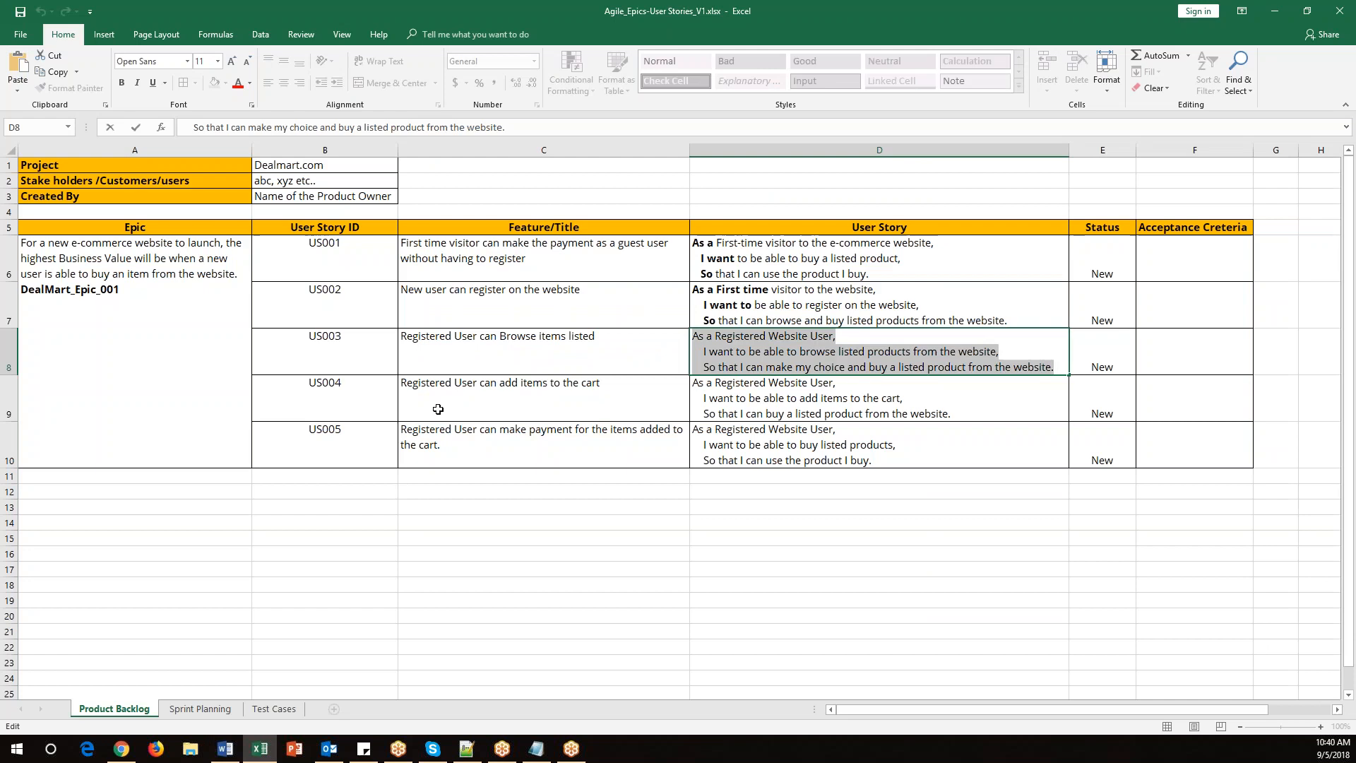
pyautogui.doubleClick(494, 400)
pyautogui.moveTo(602, 383); pyautogui.dragTo(378, 383)
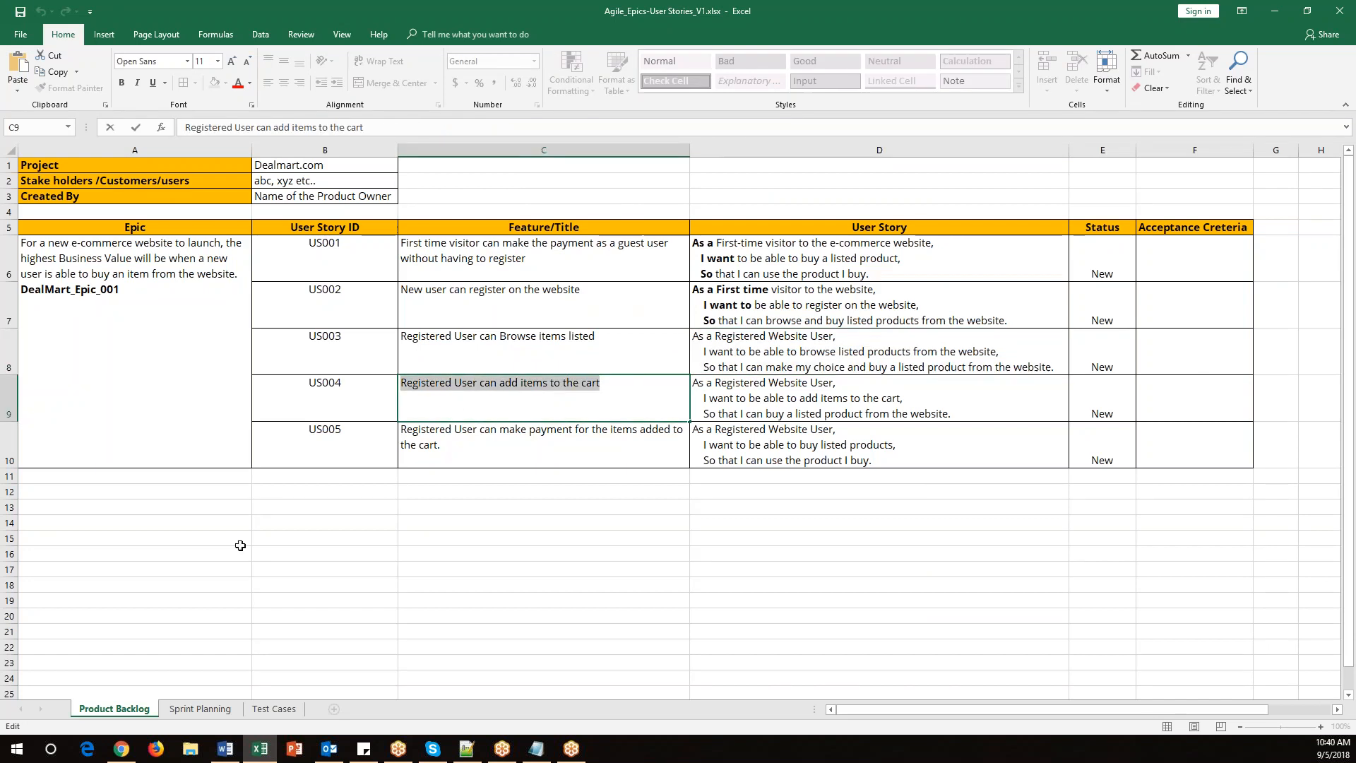
pyautogui.click(133, 752)
pyautogui.hotkey('ctrl', 'v')
# Copy the US004 user story text into the Description and create the story.
pyautogui.click(260, 749)
pyautogui.doubleClick(754, 413)
pyautogui.moveTo(952, 414); pyautogui.dragTo(689, 394)
pyautogui.hotkey('ctrl', 'c')
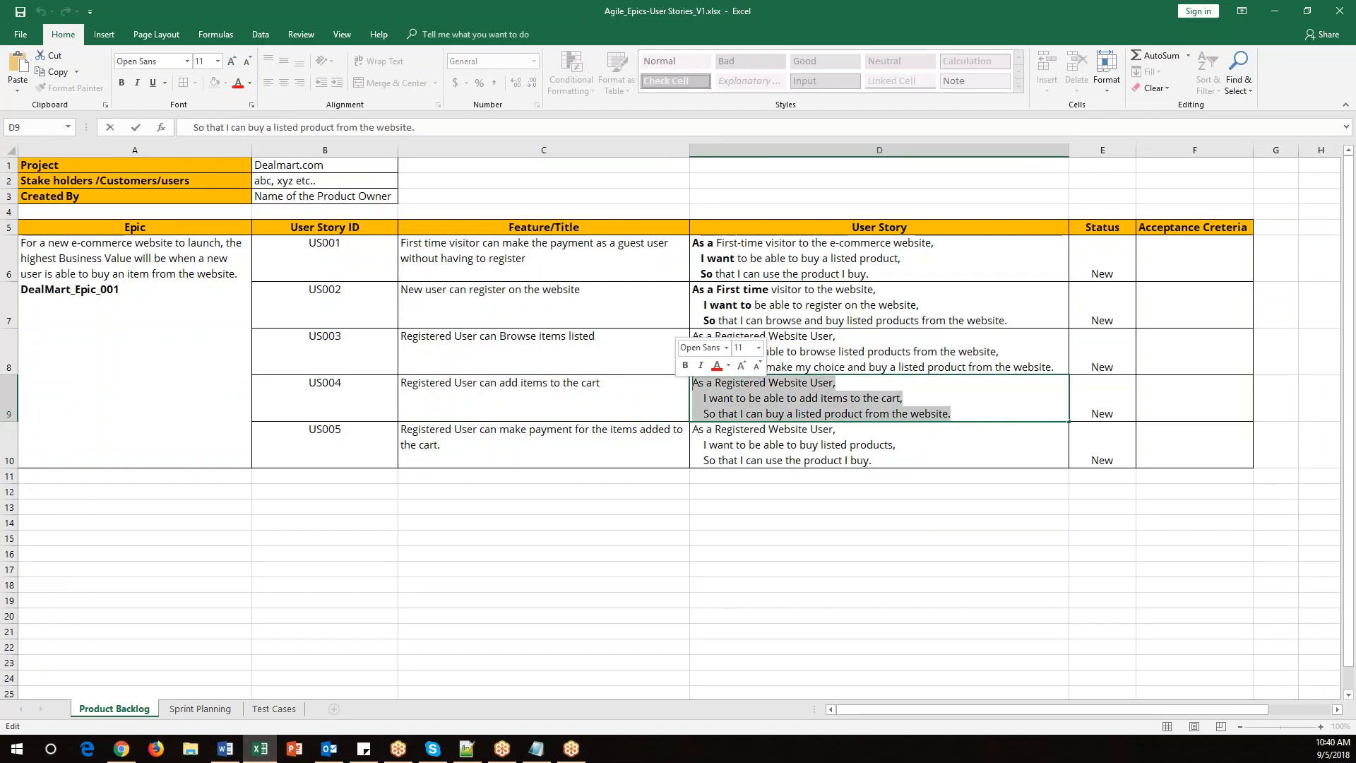
pyautogui.click(121, 748)
pyautogui.click(547, 523)
pyautogui.hotkey('ctrl', 'v')
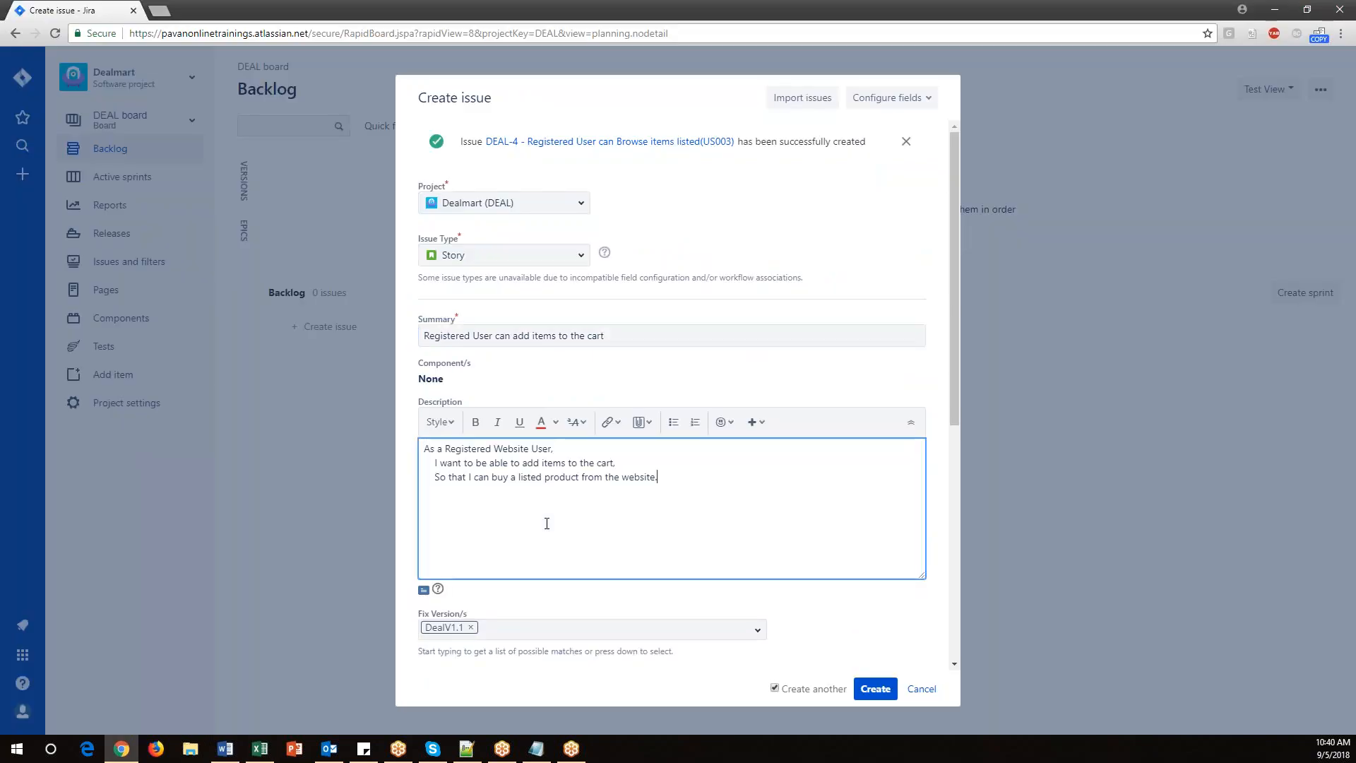
pyautogui.scroll(-6, 547, 524)
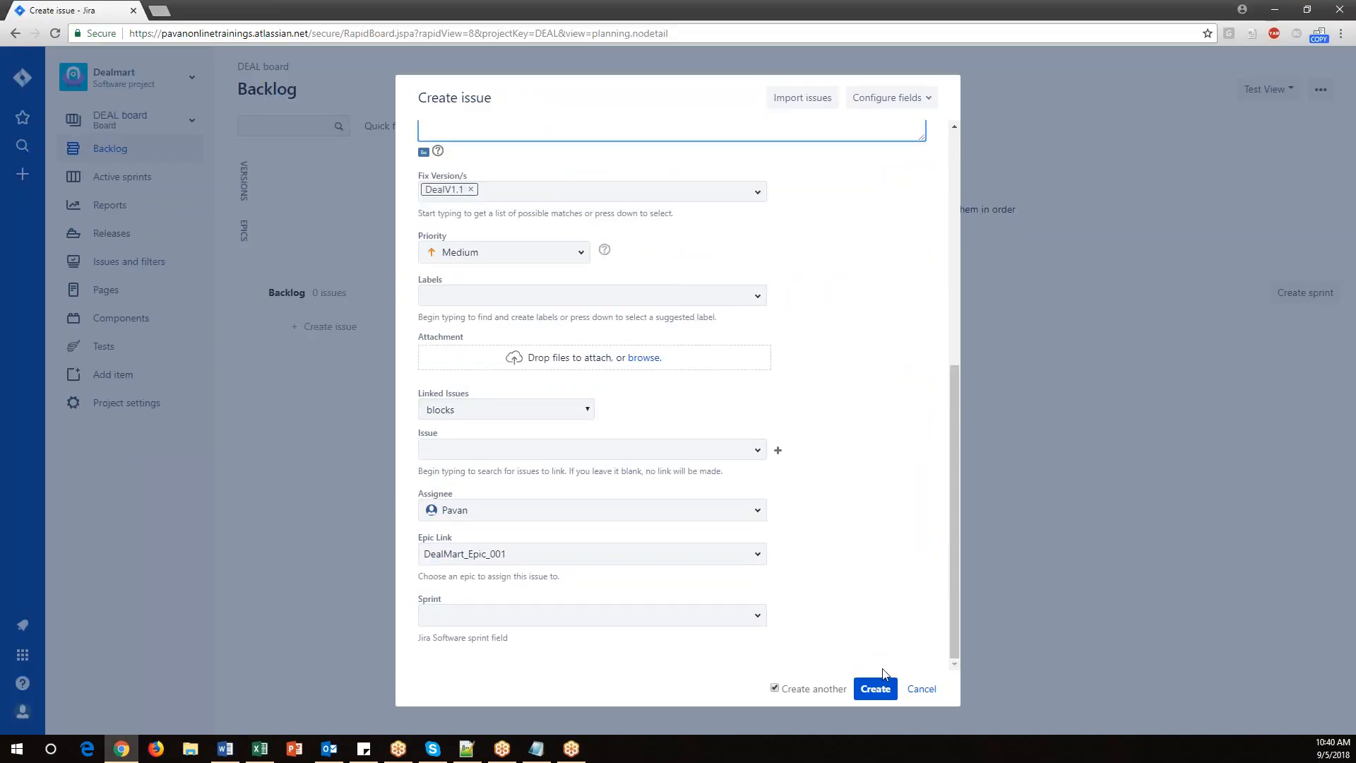
pyautogui.click(877, 689)
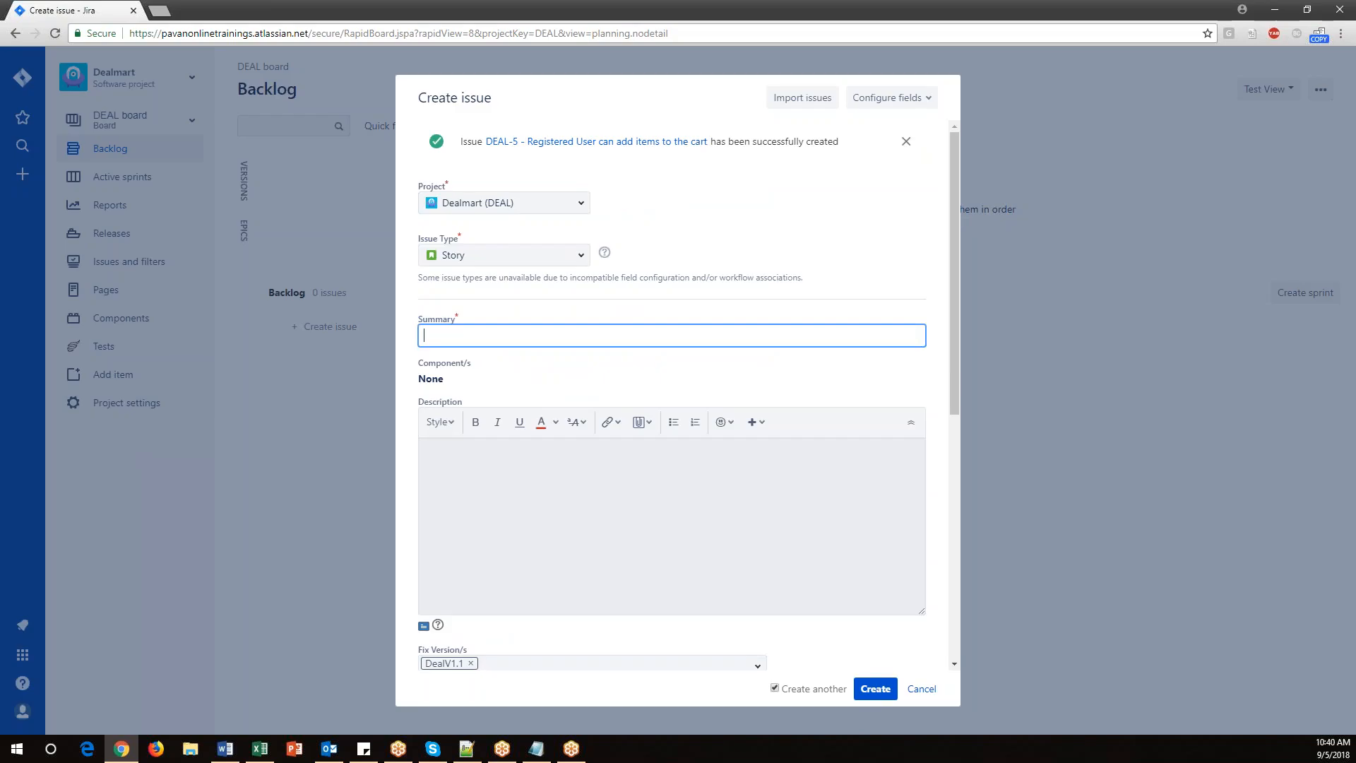
# Copy the US005 feature title "Registered User can make payment for the items added to the cart." into the Summary.
pyautogui.click(259, 749)
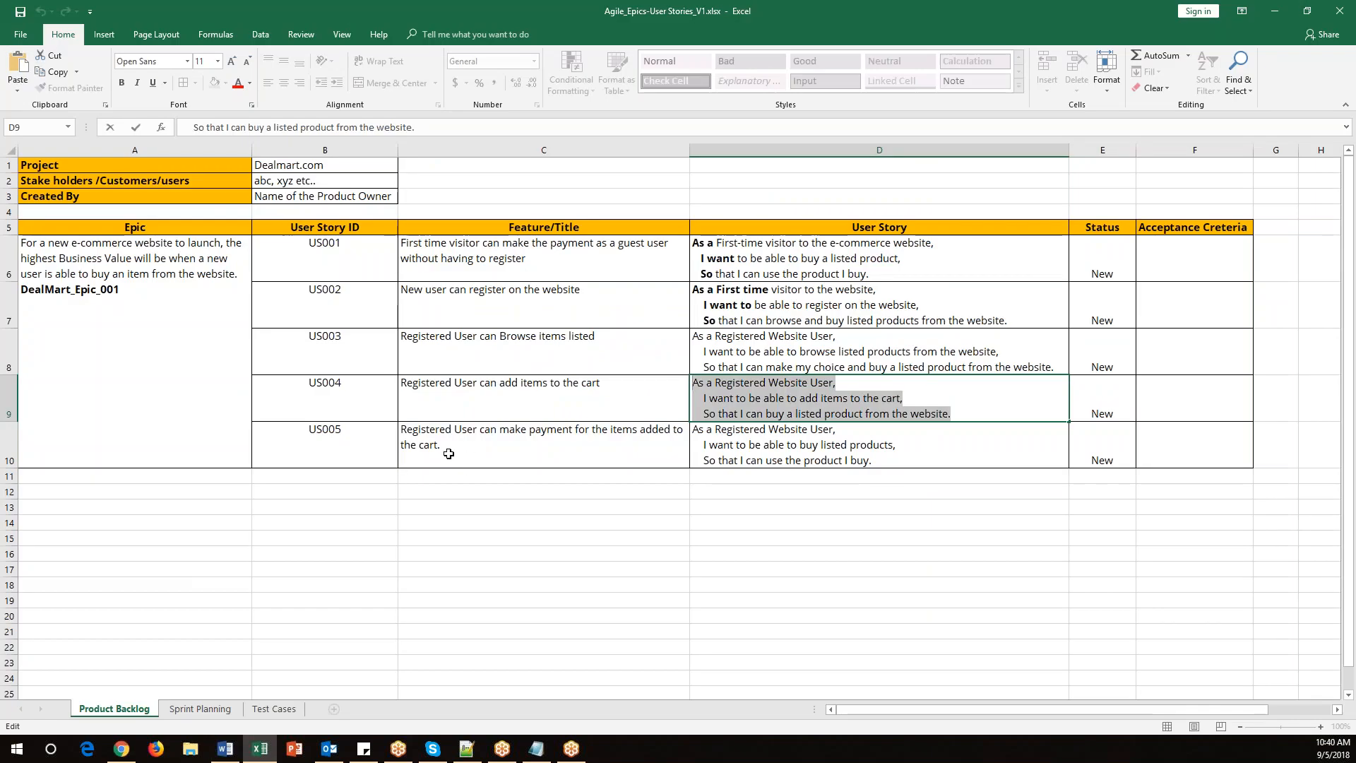
pyautogui.doubleClick(446, 448)
pyautogui.moveTo(441, 445); pyautogui.dragTo(401, 428)
pyautogui.hotkey('ctrl', 'c')
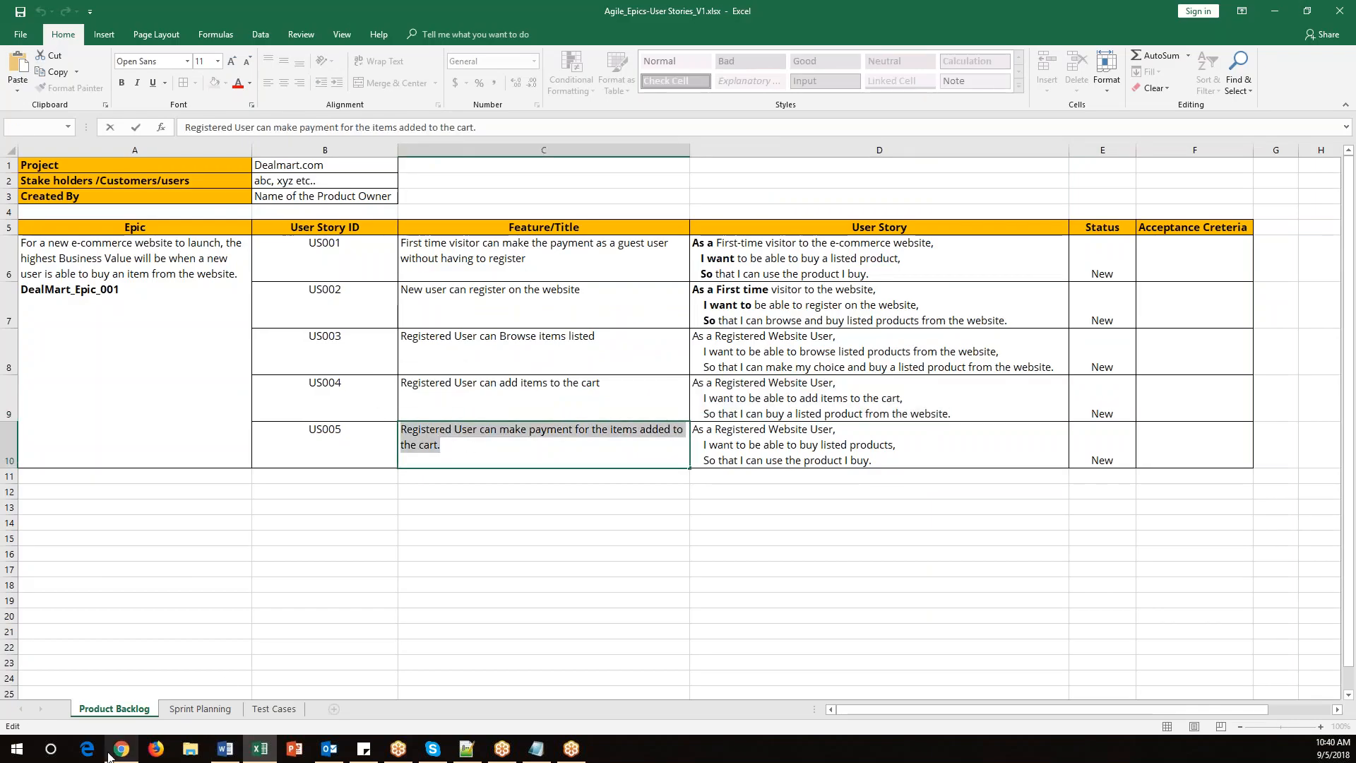
pyautogui.click(122, 749)
pyautogui.hotkey('ctrl', 'v')
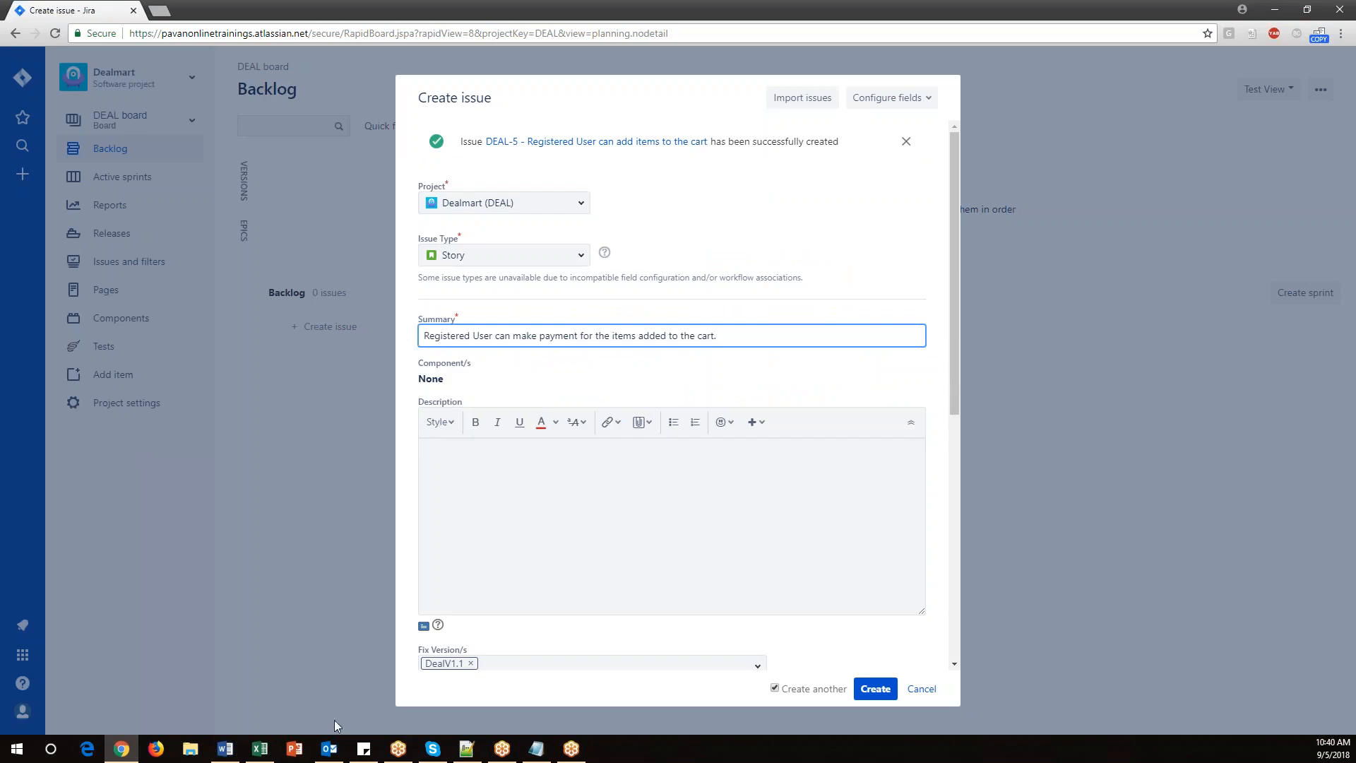
# Append the ID (US005) in parentheses to the end of the Summary.
pyautogui.click(259, 749)
pyautogui.doubleClick(332, 429)
pyautogui.moveTo(343, 429); pyautogui.dragTo(298, 427)
pyautogui.hotkey('ctrl', 'c')
pyautogui.hotkey('alt', 'Tab')
pyautogui.write('(')
pyautogui.hotkey('ctrl', 'v')
pyautogui.hotkey('alt', 'Tab')
# Copy the US005 user story text from the spreadsheet into the Description.
pyautogui.doubleClick(650, 451)
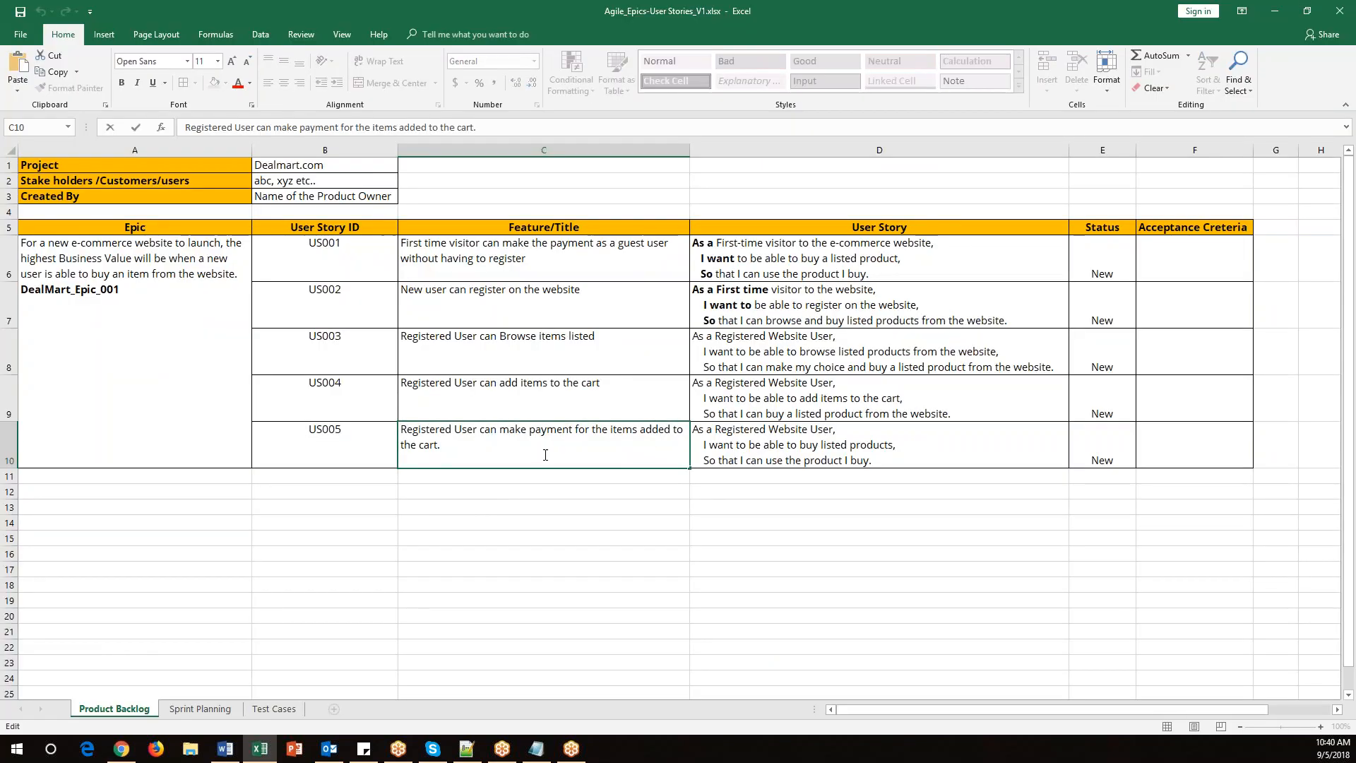
pyautogui.moveTo(470, 448); pyautogui.dragTo(406, 436)
pyautogui.doubleClick(863, 439)
pyautogui.moveTo(881, 461); pyautogui.dragTo(693, 431)
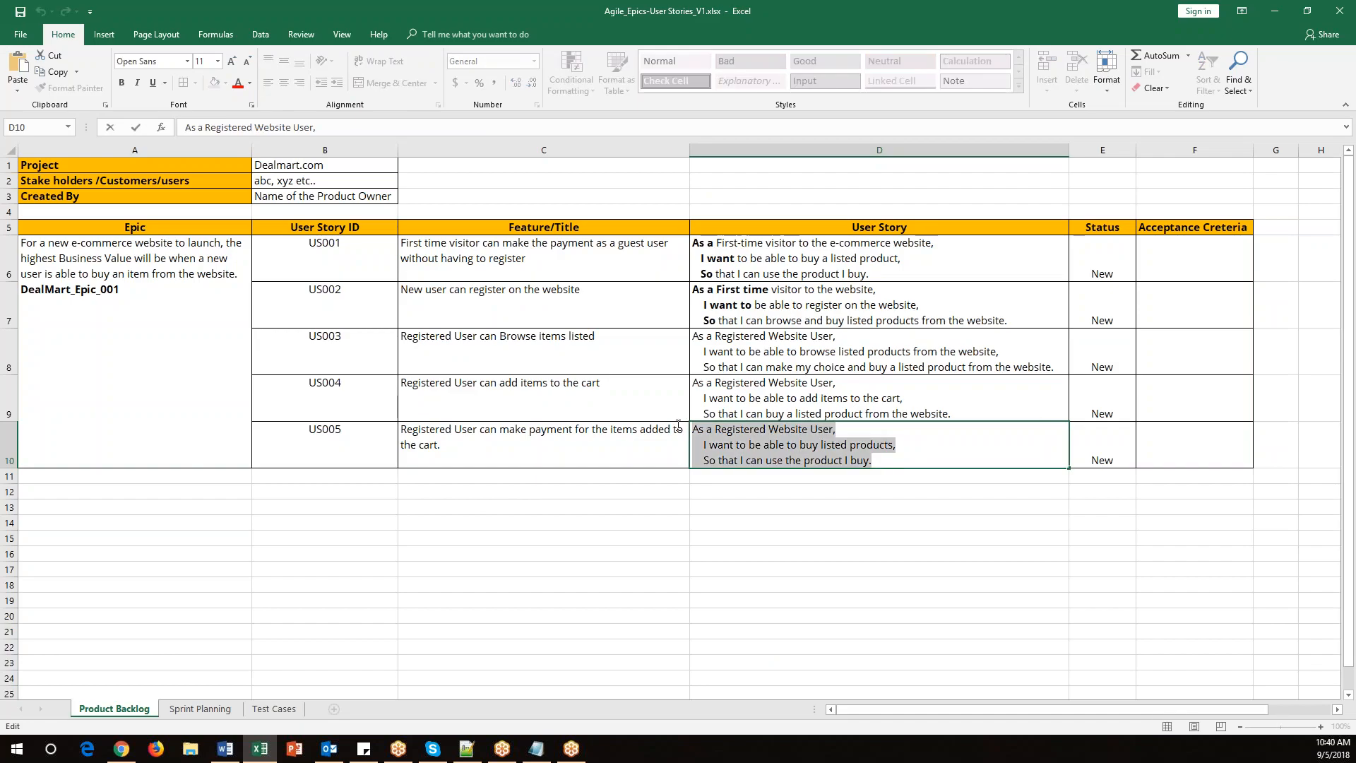
pyautogui.hotkey('ctrl', 'c')
pyautogui.hotkey('alt', 'Tab')
pyautogui.click(621, 478)
pyautogui.hotkey('ctrl', 'v')
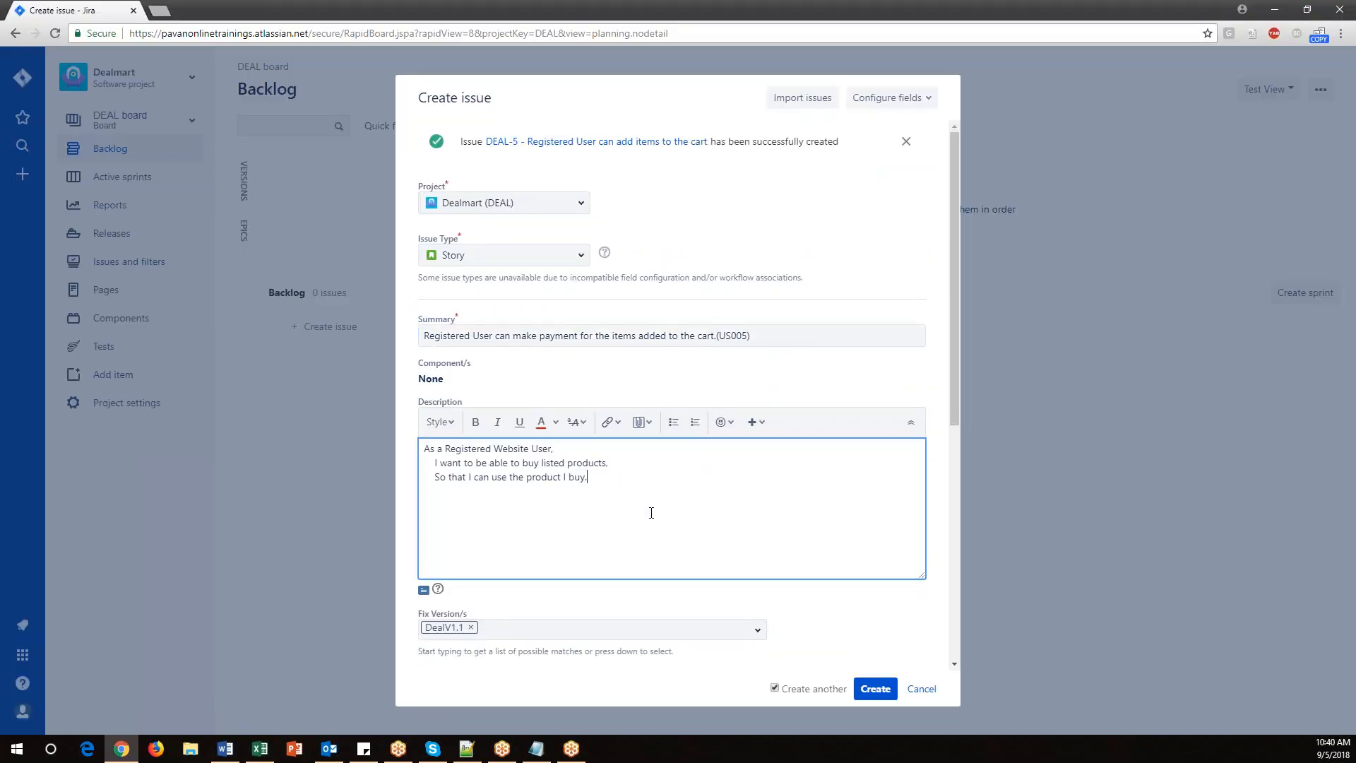
# Turn off Create another, create the US005 story, and dismiss the sprint tip on the backlog.
pyautogui.scroll(-3, 666, 533)
pyautogui.scroll(-3, 666, 533)
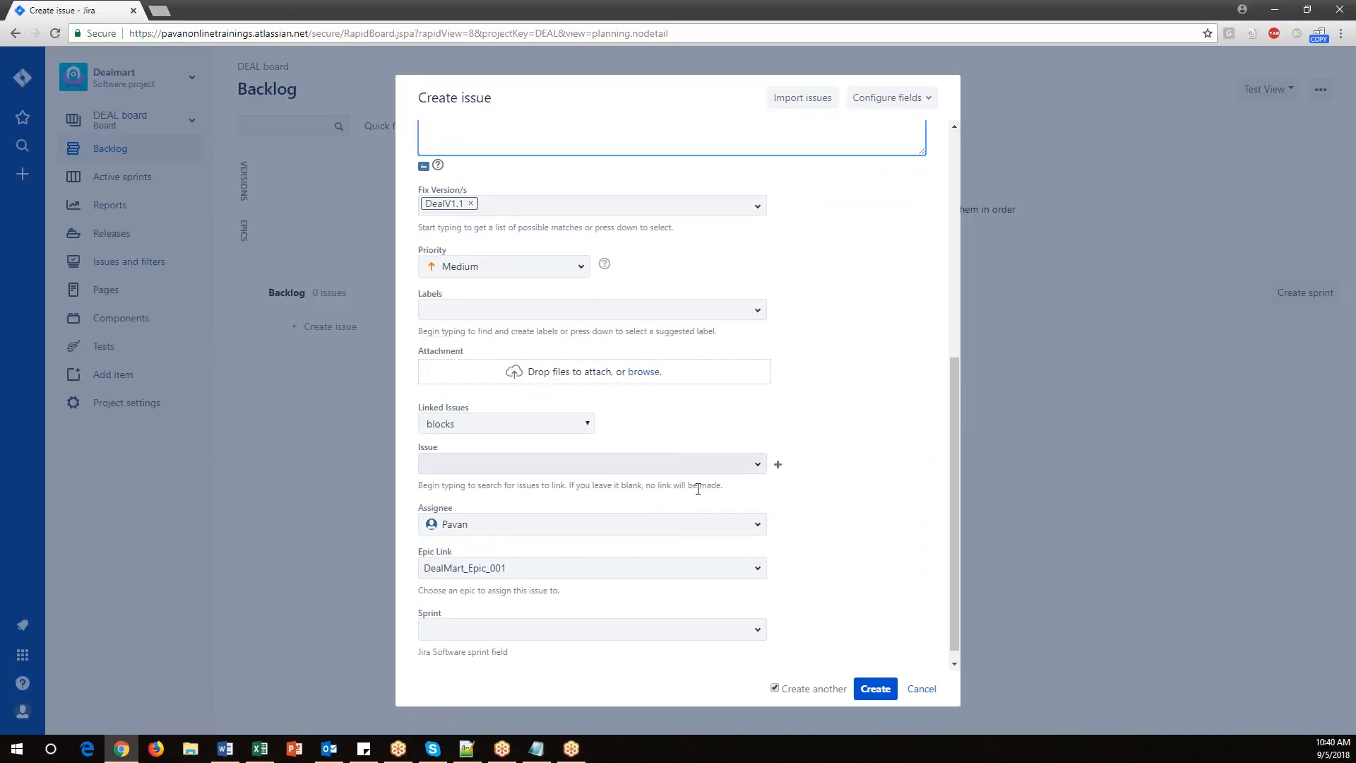
pyautogui.click(776, 689)
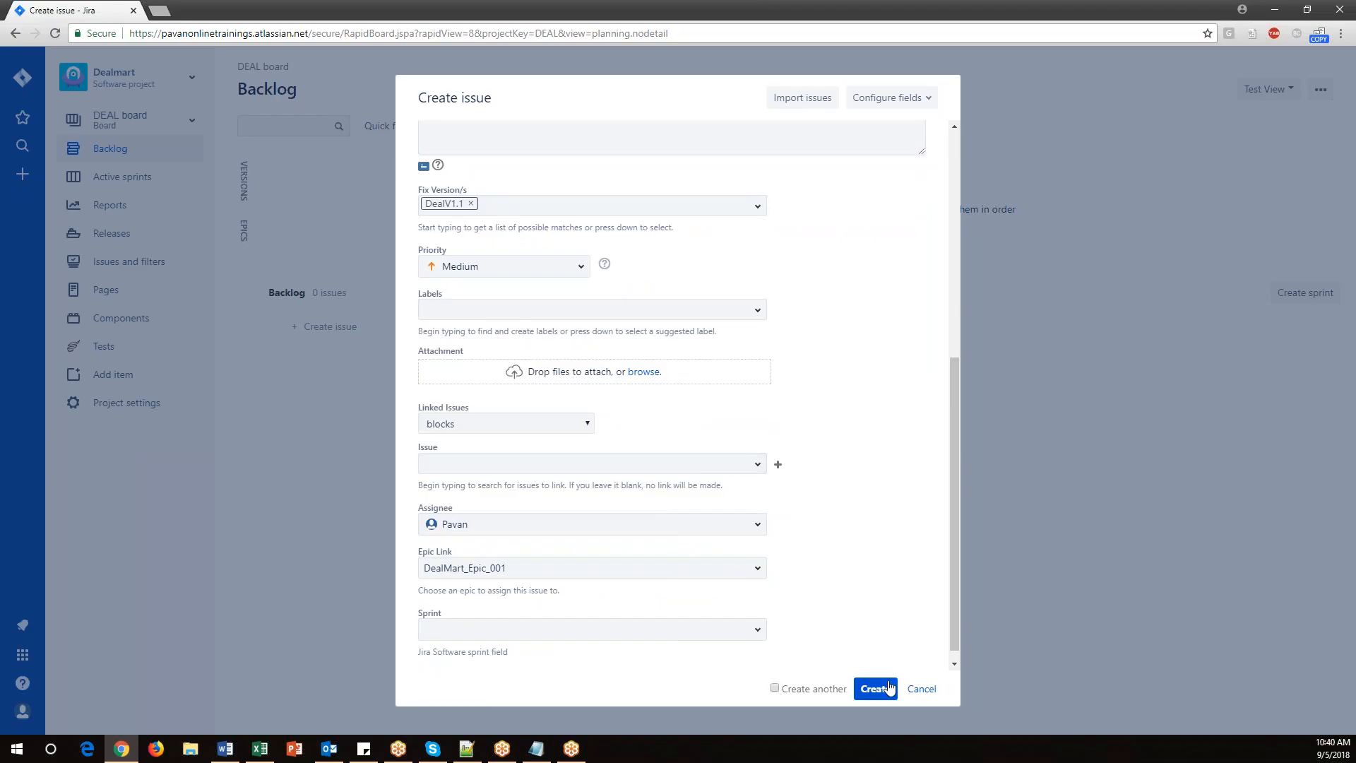
pyautogui.click(875, 689)
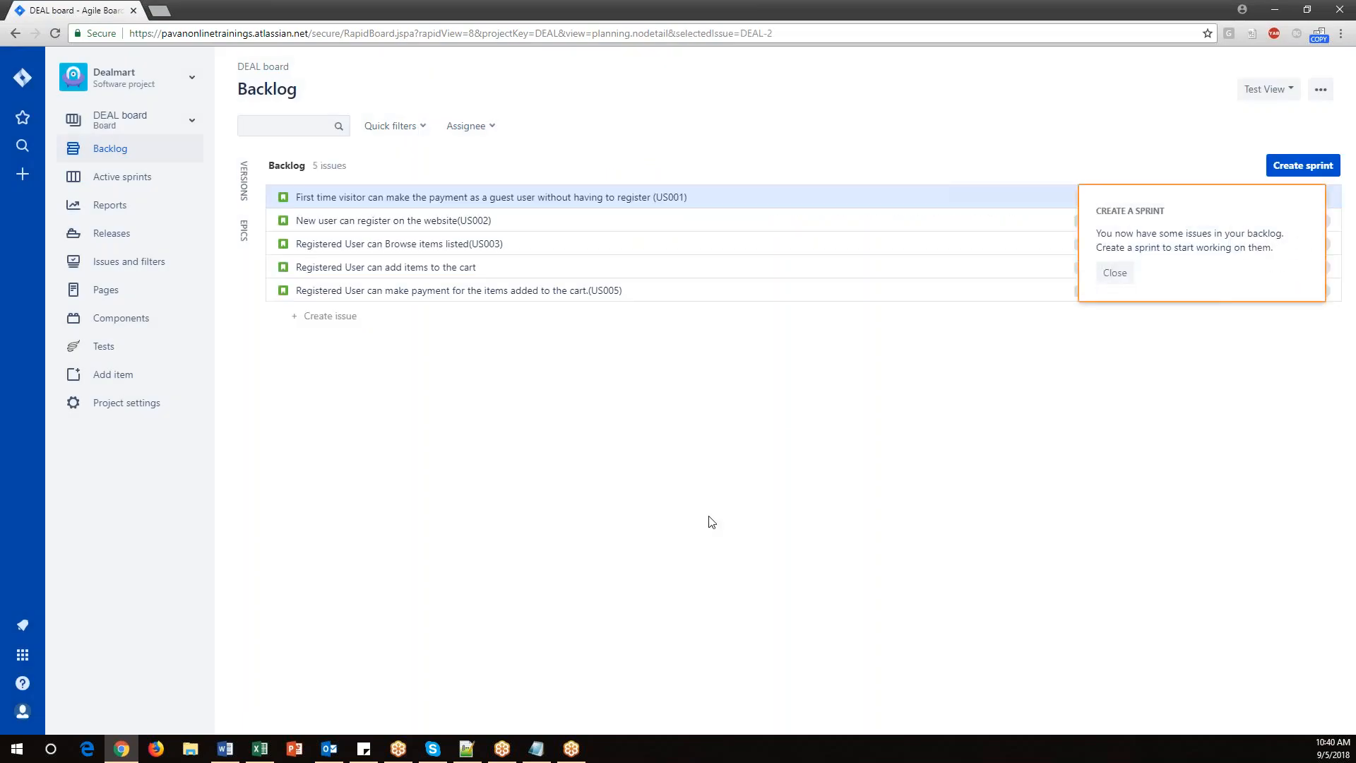
pyautogui.click(1116, 273)
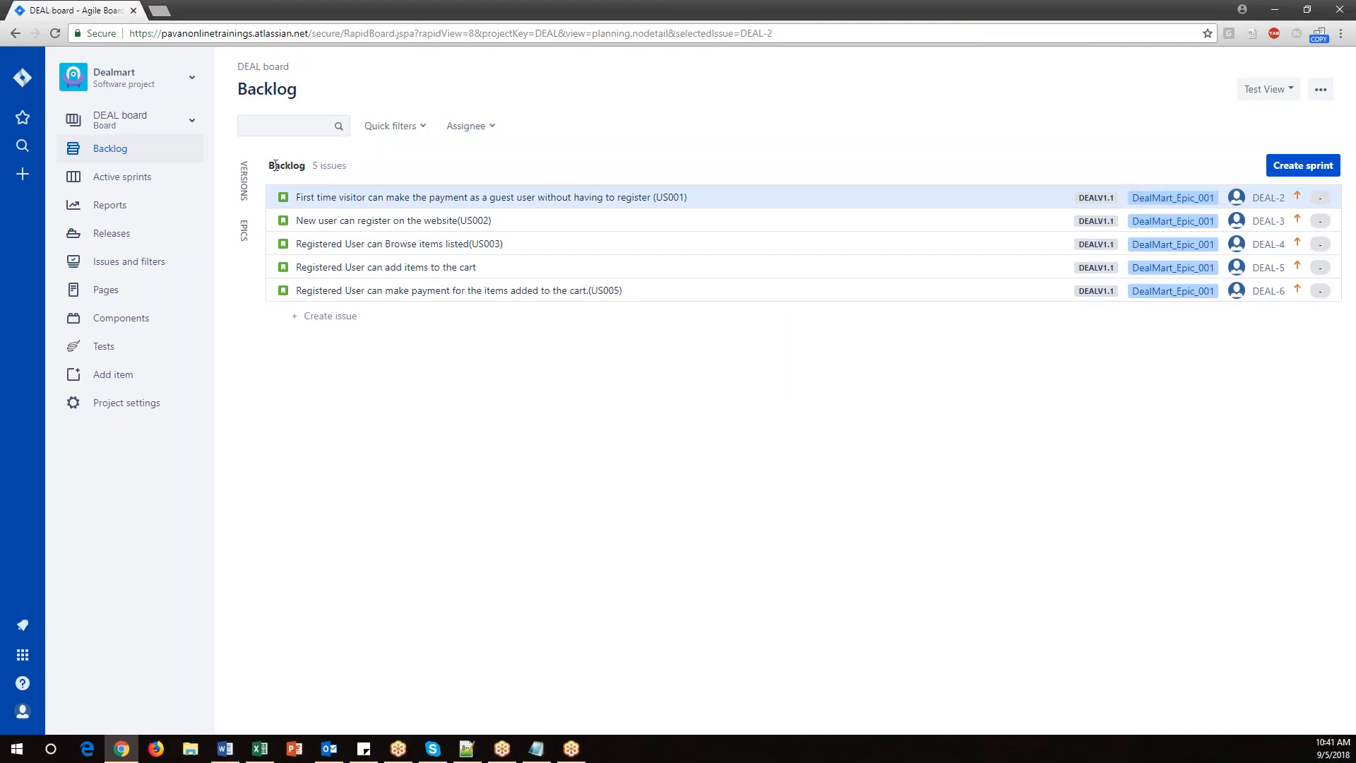
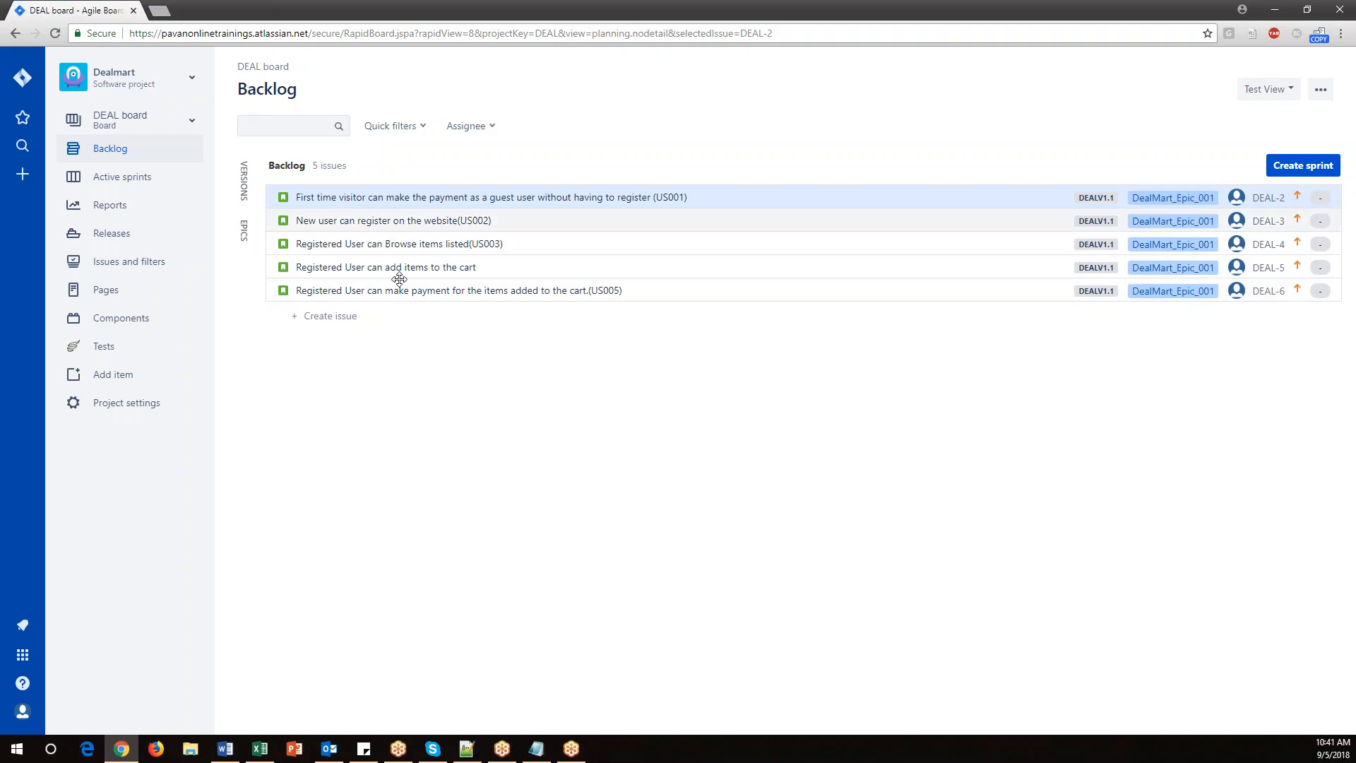
# Review the Creating User stories note and briefly open and cancel the Create issue dialog as a demonstration.
pyautogui.click(536, 749)
pyautogui.moveTo(60, 518); pyautogui.dragTo(181, 520)
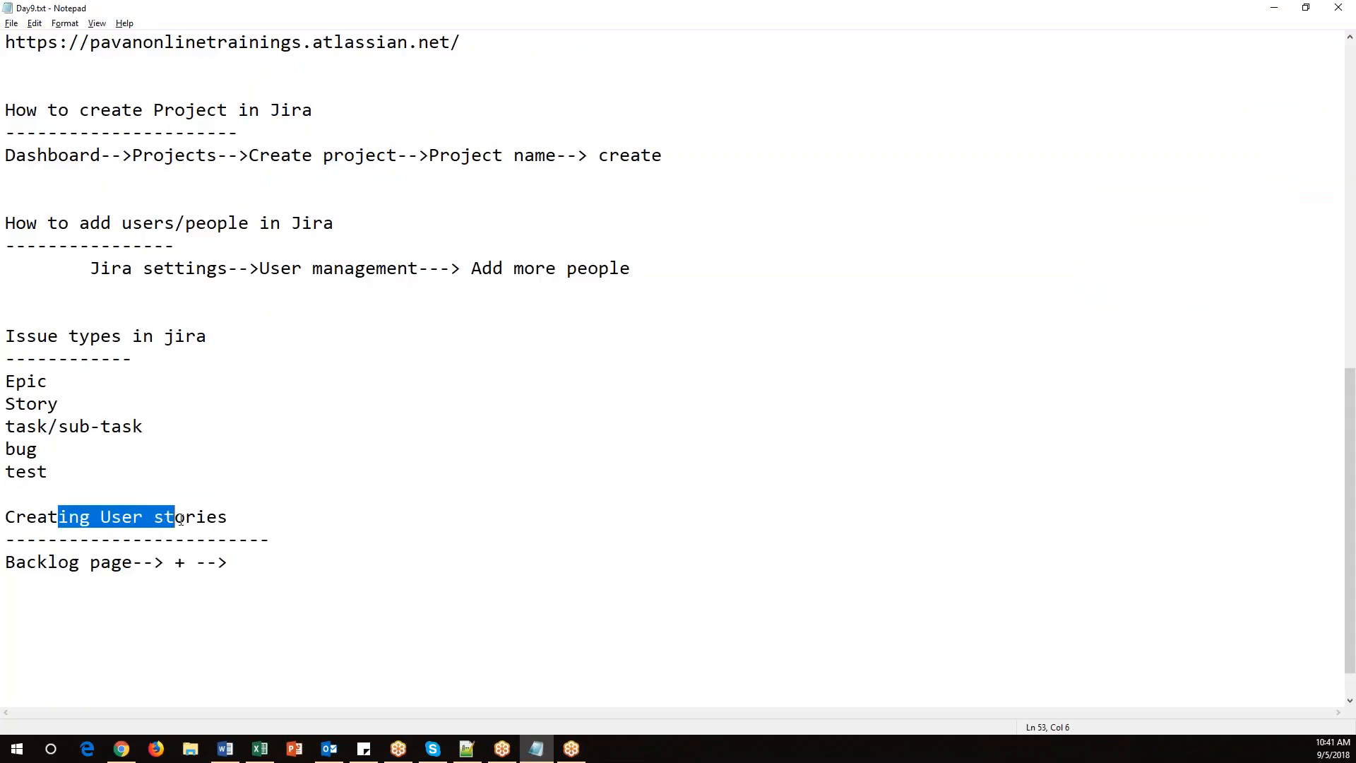
pyautogui.moveTo(6, 562); pyautogui.dragTo(87, 563)
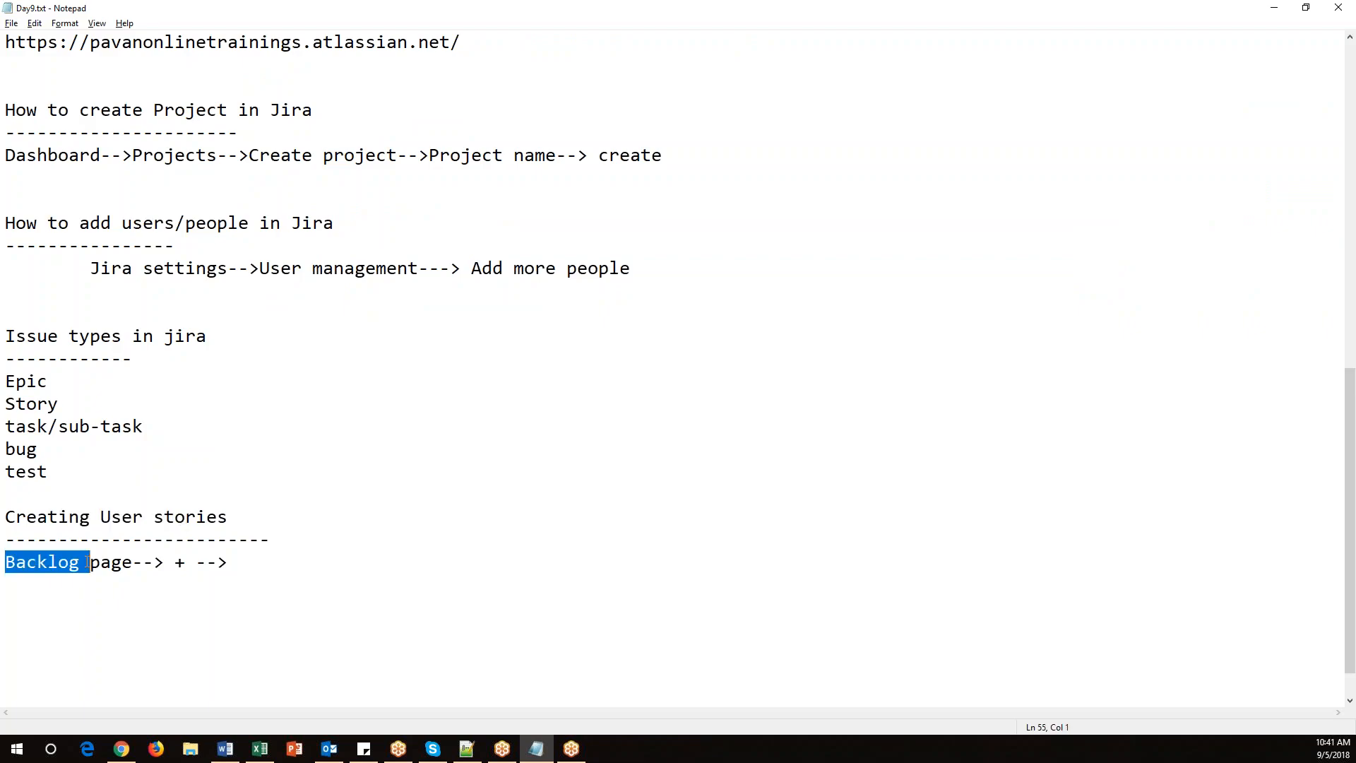
pyautogui.click(171, 563)
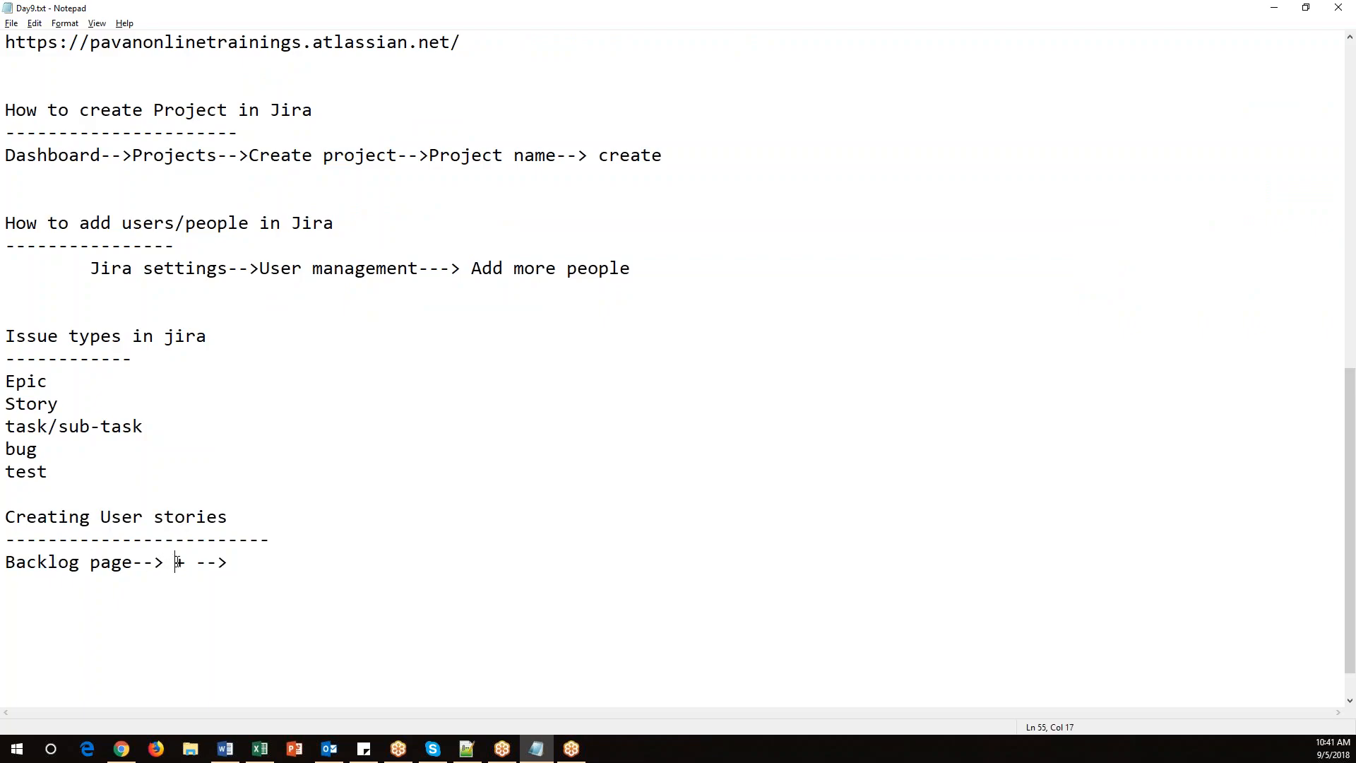
pyautogui.hotkey('alt', 'Tab')
pyautogui.click(27, 178)
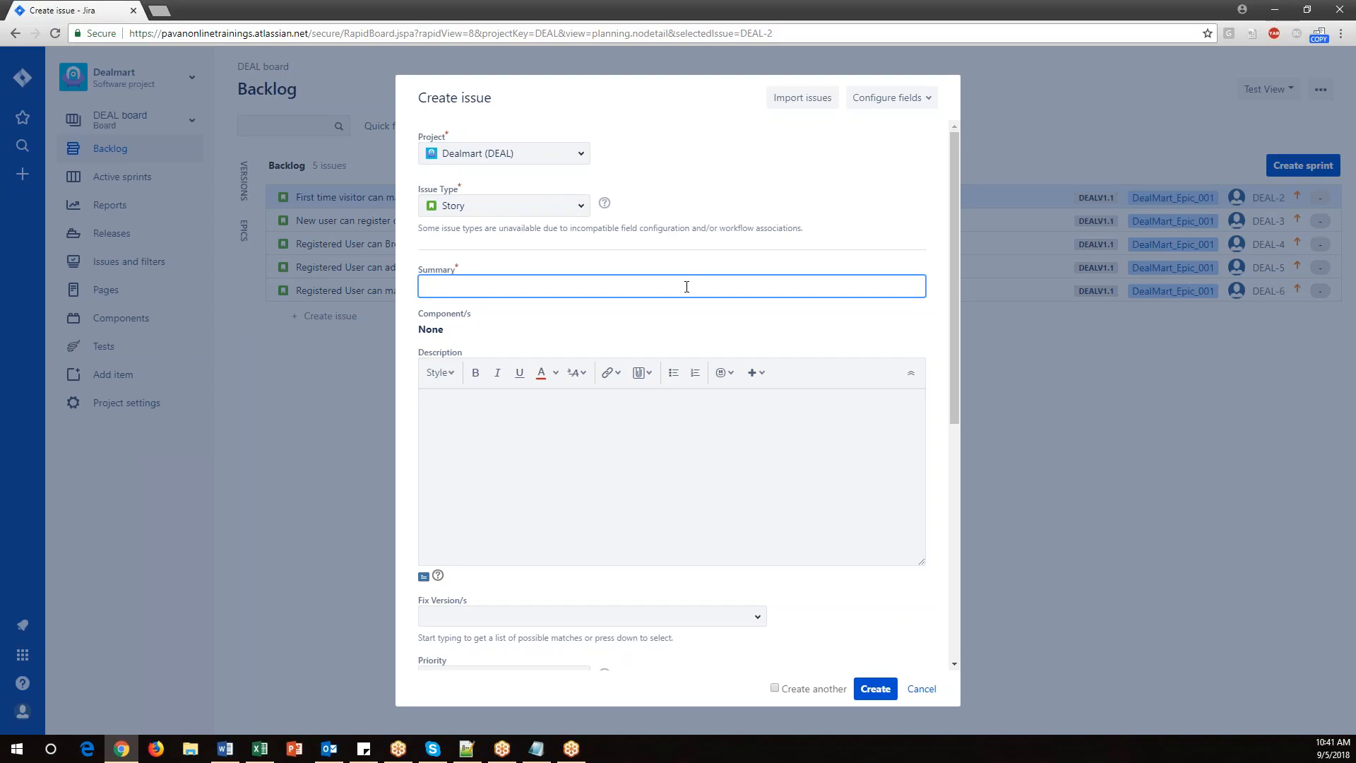
pyautogui.click(920, 689)
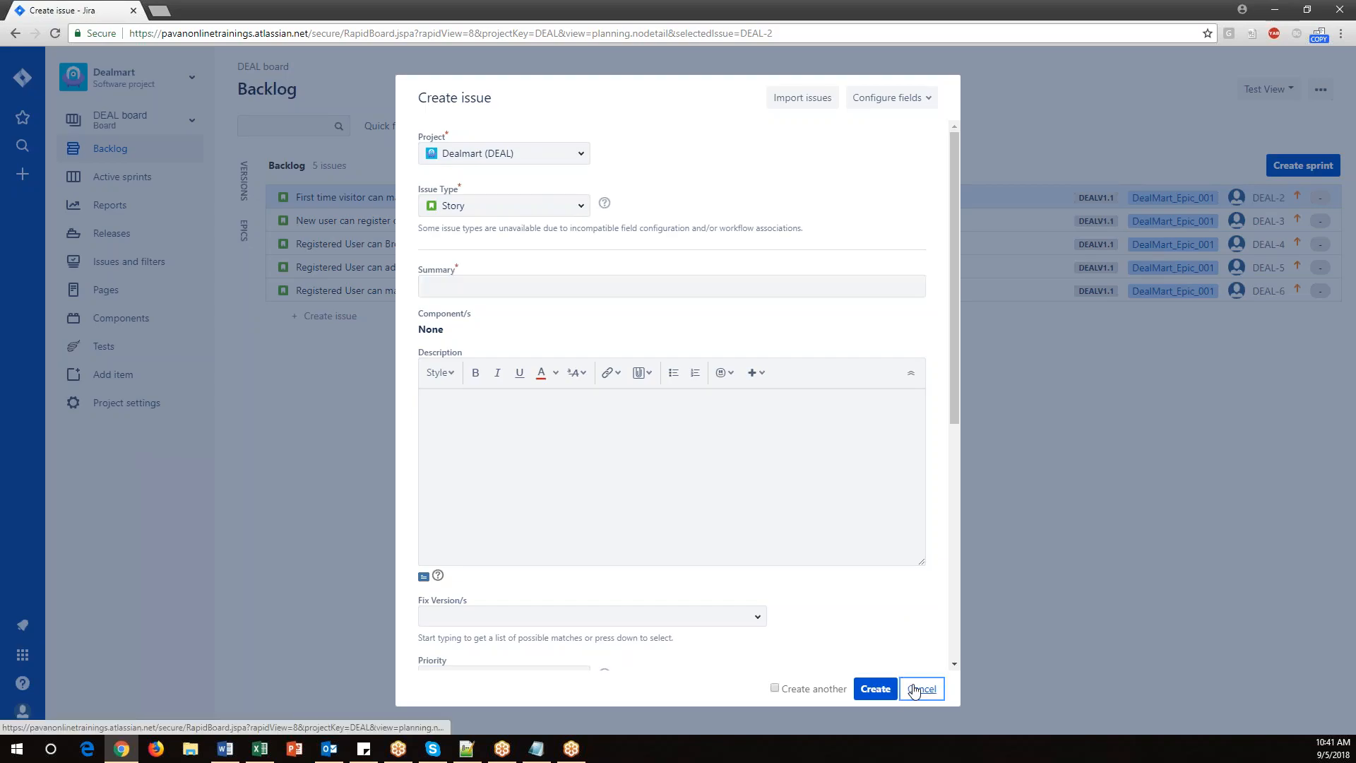
# Append "Create story by select story as an issue" after the Backlog page arrow in the Notepad notes.
pyautogui.hotkey('alt', 'Tab')
pyautogui.click(252, 562)
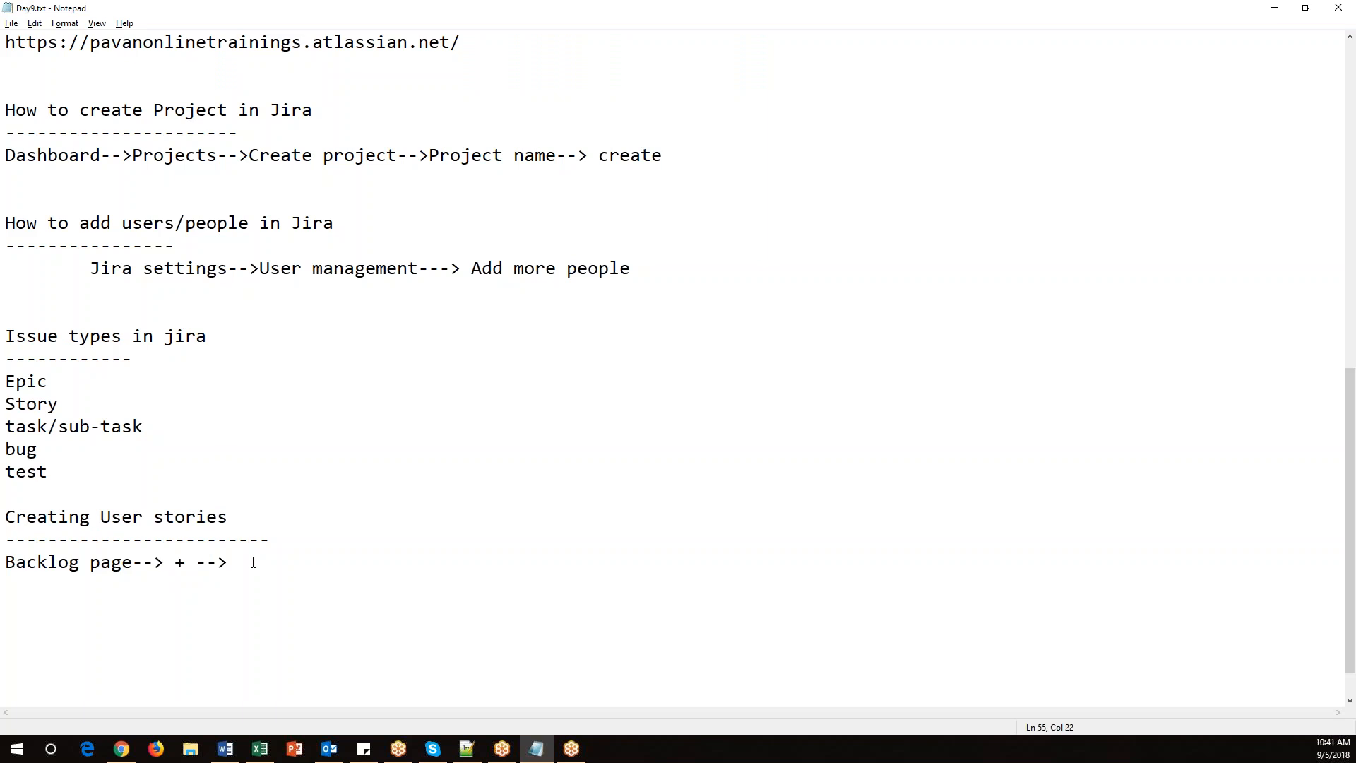
pyautogui.write('Create story by select stor')
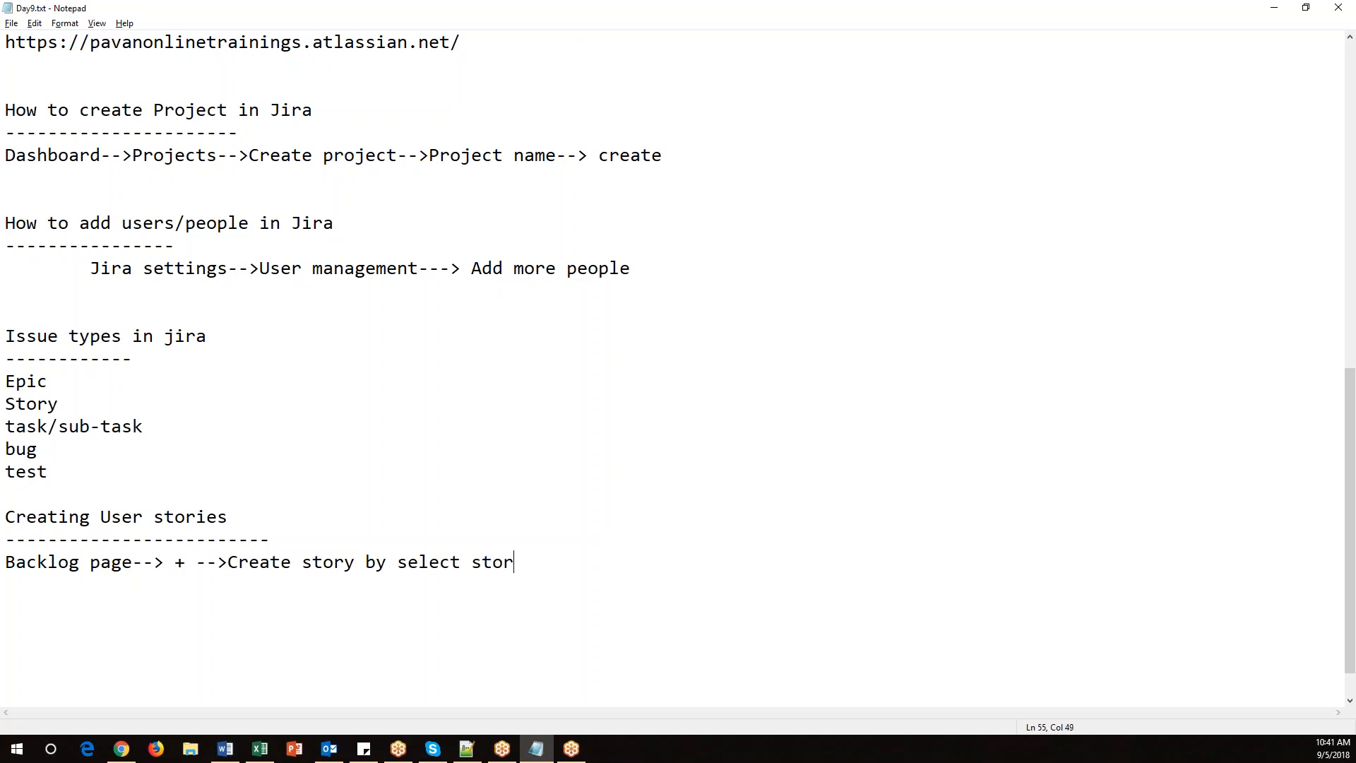
pyautogui.write('y as an issue')
# Open the Create issue dialog and compare its Story issue type with the note's steps.
pyautogui.hotkey('alt', 'Tab')
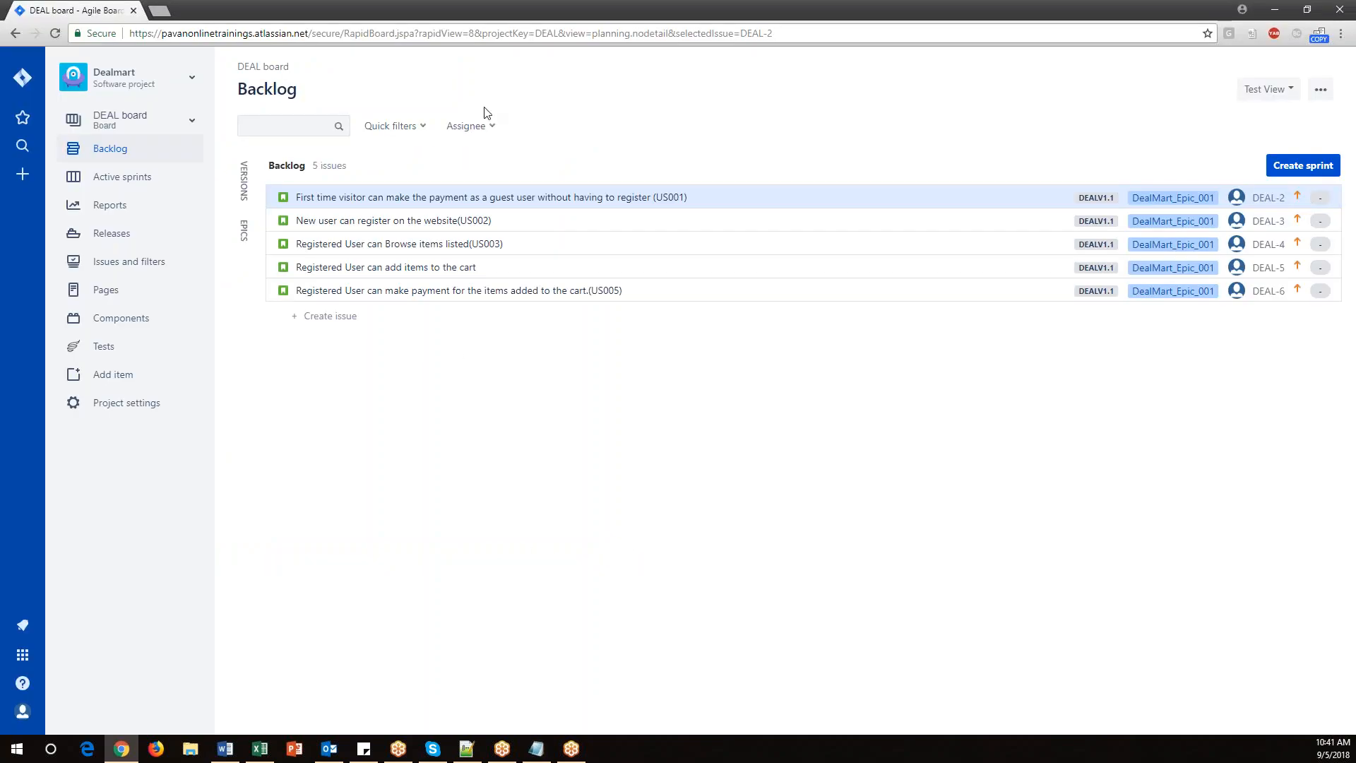
pyautogui.click(24, 176)
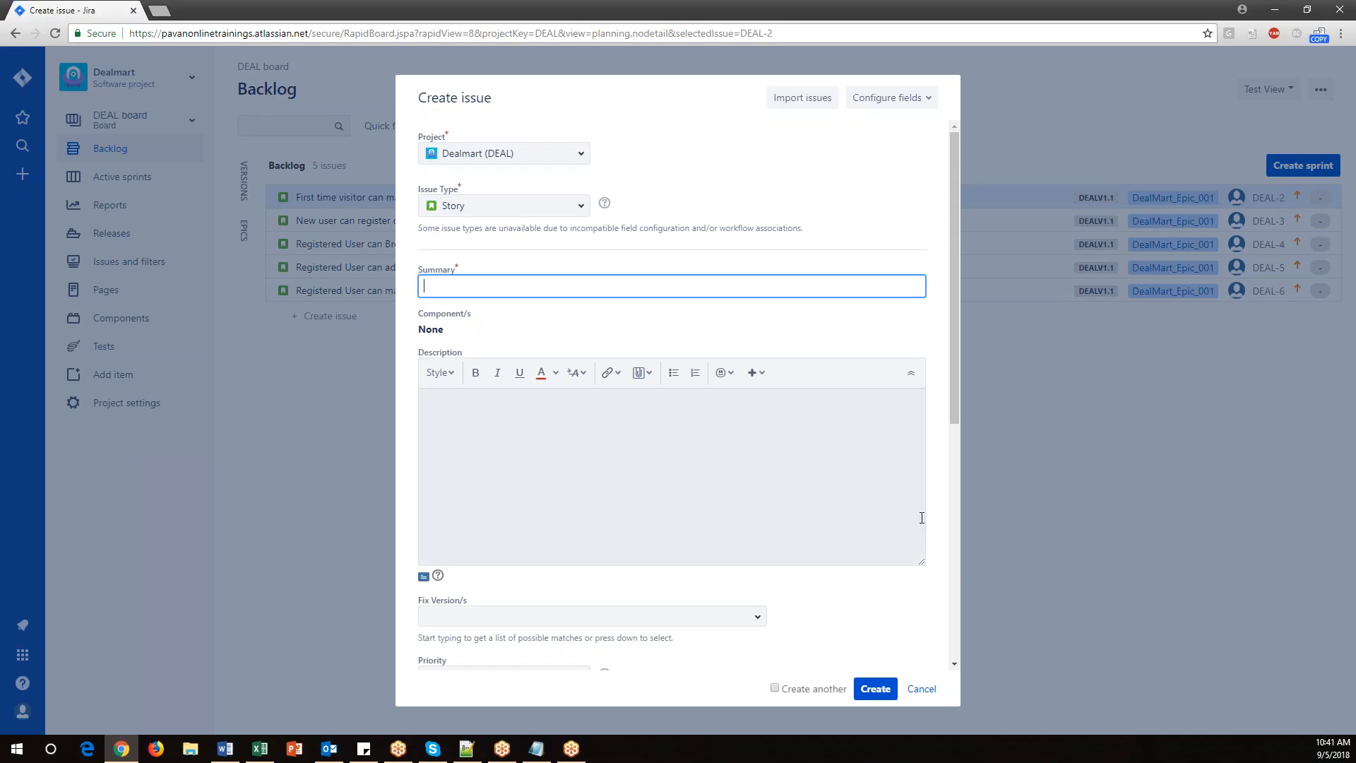
pyautogui.click(583, 206)
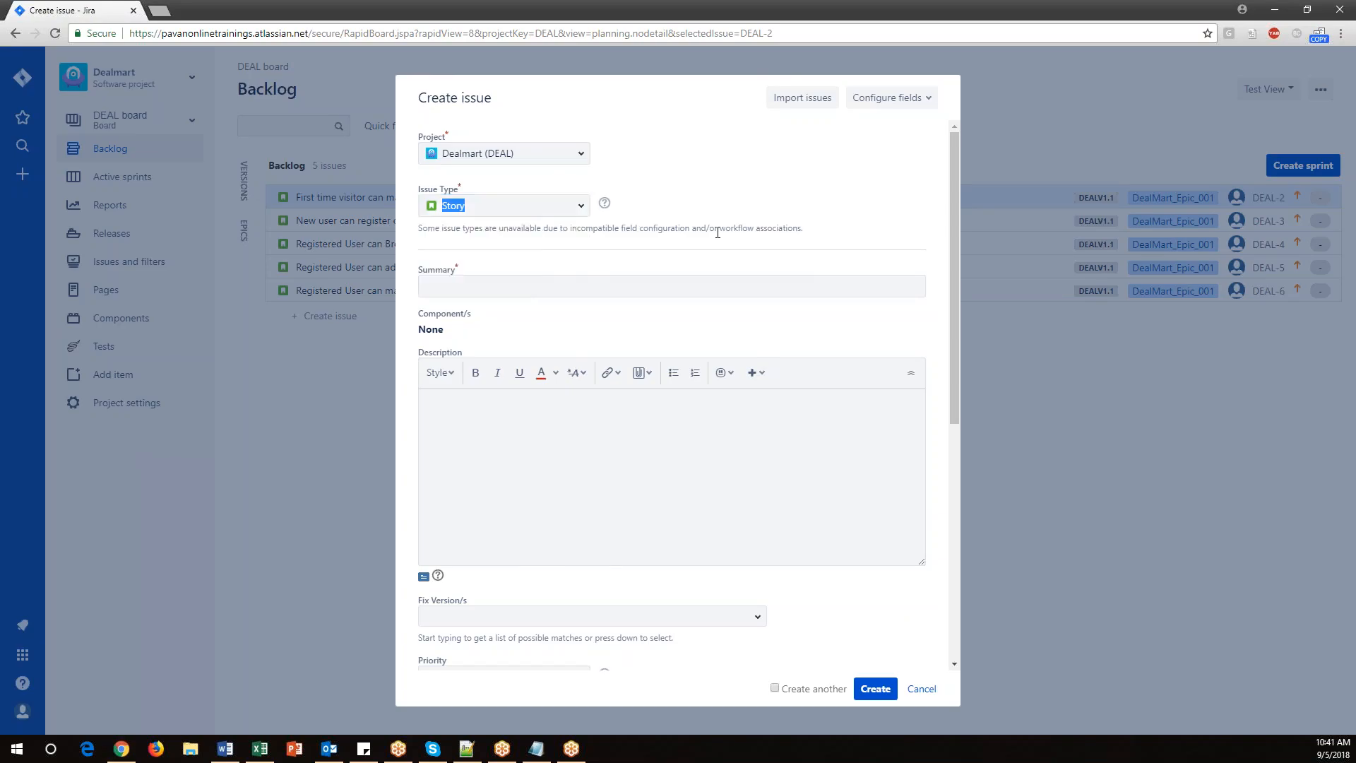
pyautogui.hotkey('alt', 'Tab')
pyautogui.moveTo(685, 561); pyautogui.dragTo(4, 562)
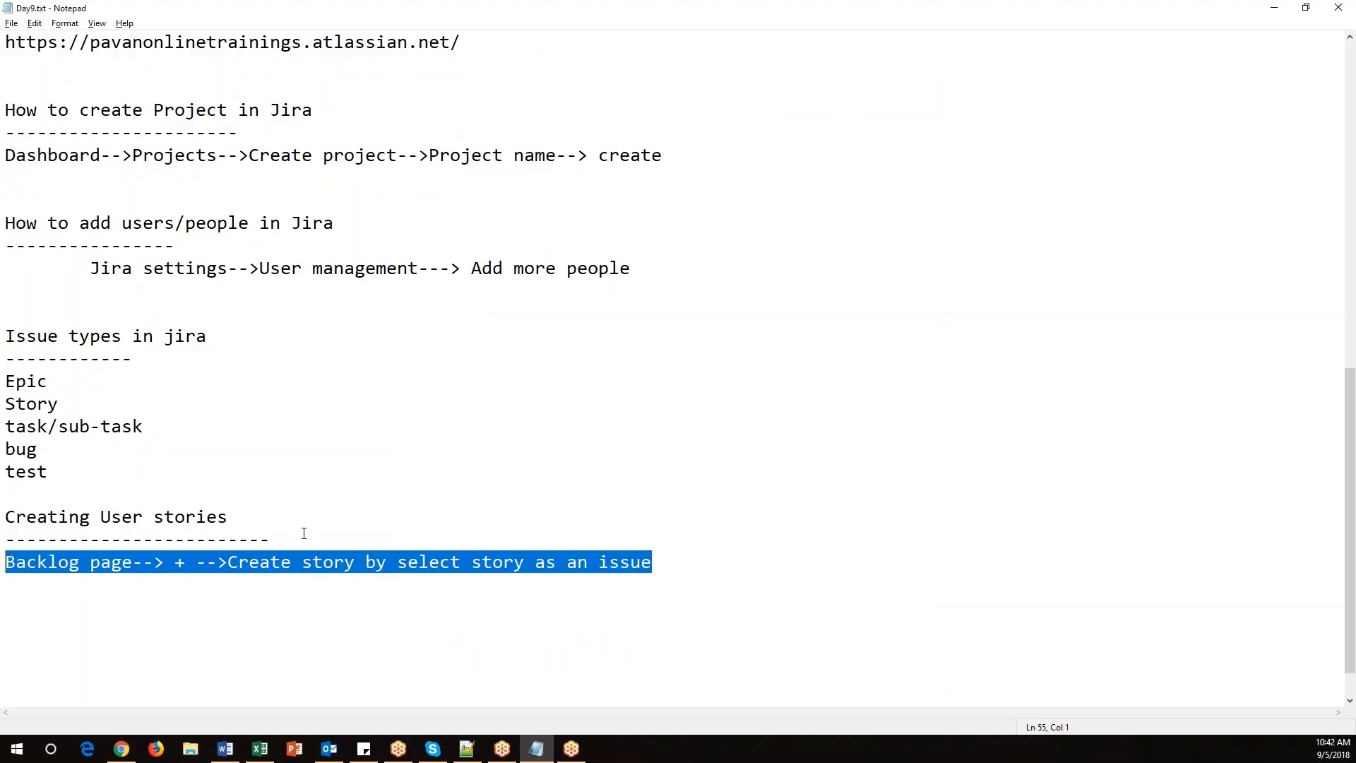
pyautogui.click(311, 531)
# Inspect the Epic Link suggestions in the Create issue dialog and cancel the dialog.
pyautogui.hotkey('alt', 'Tab')
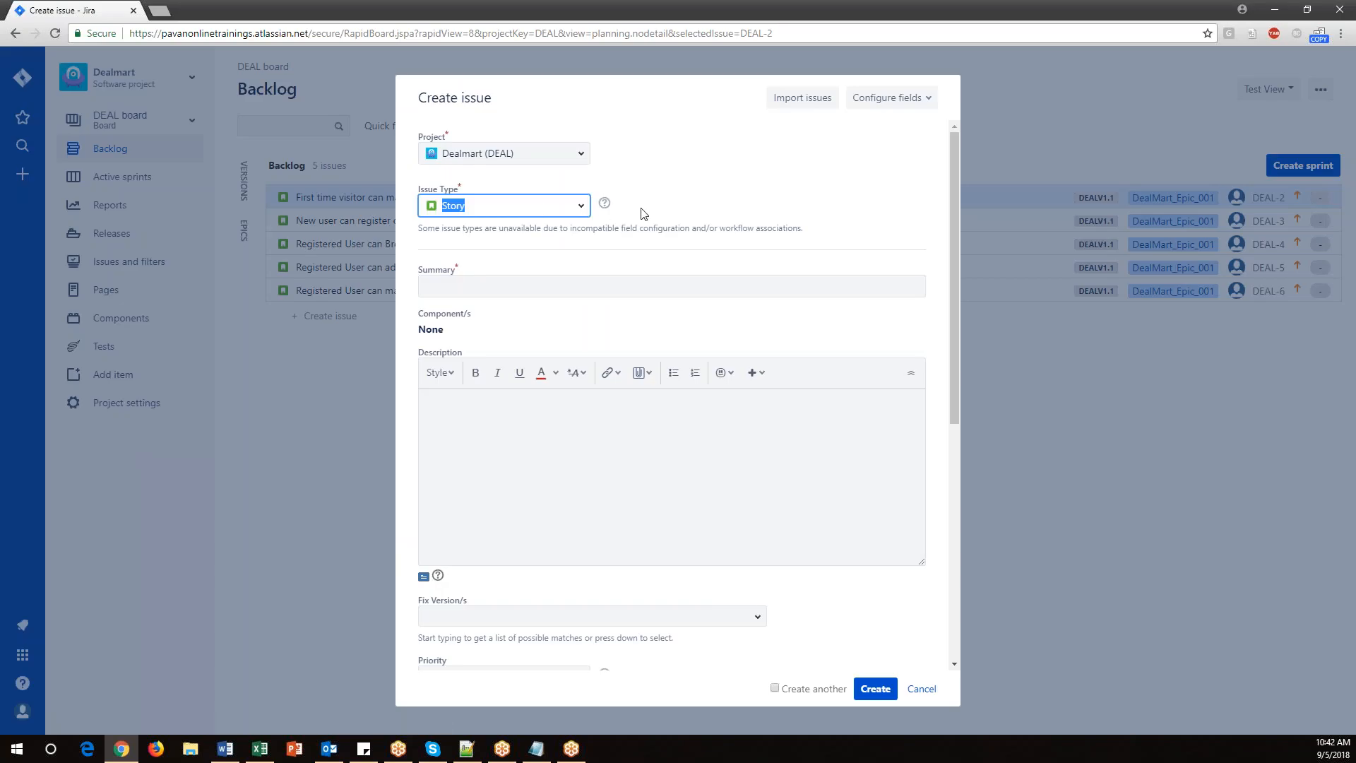
pyautogui.scroll(-6, 706, 469)
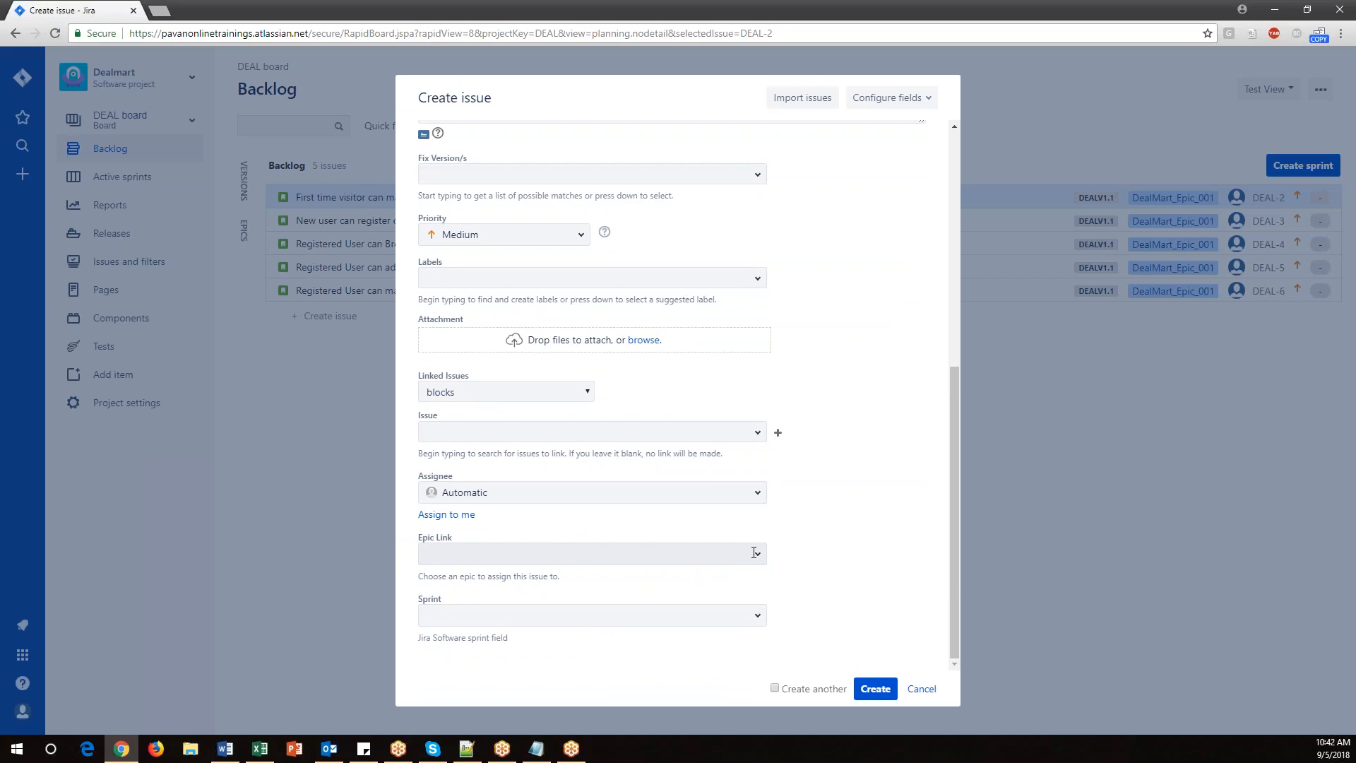
pyautogui.click(756, 556)
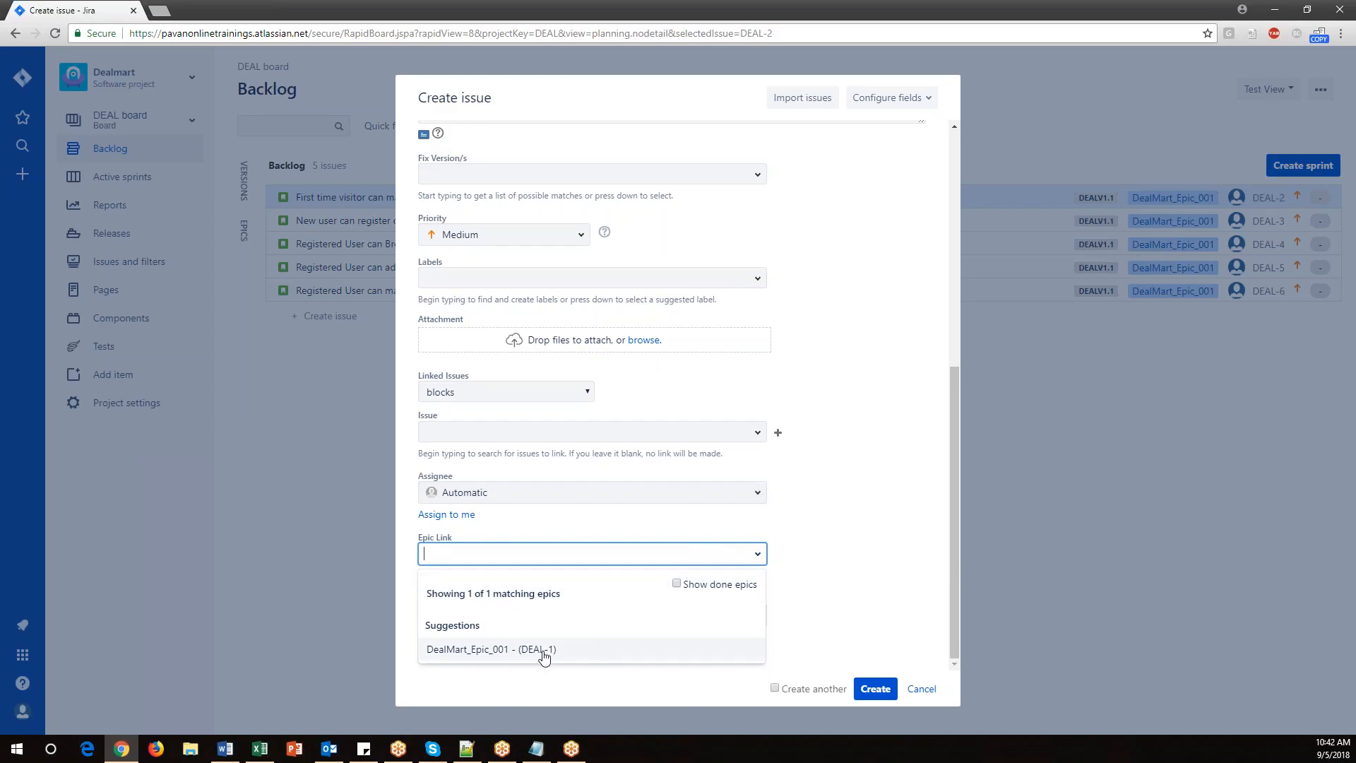
pyautogui.click(907, 562)
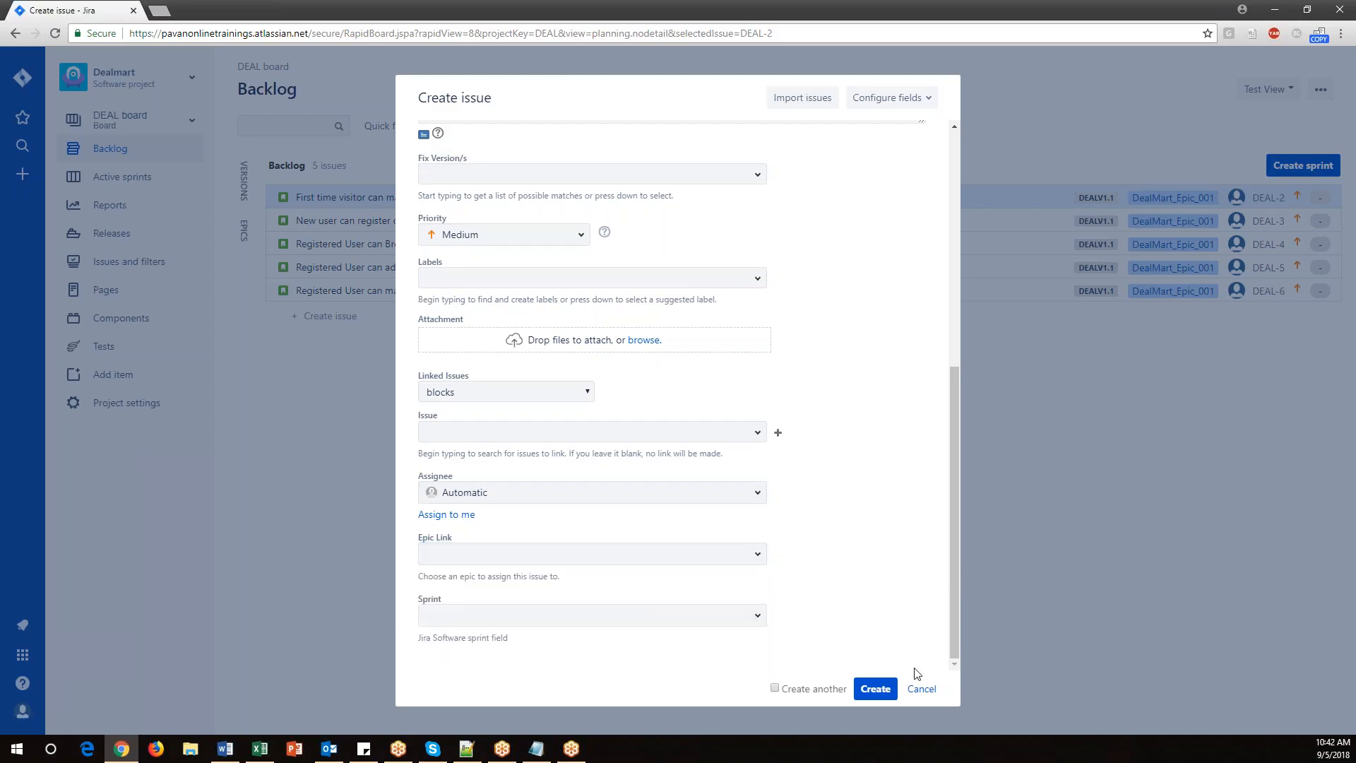
pyautogui.click(919, 689)
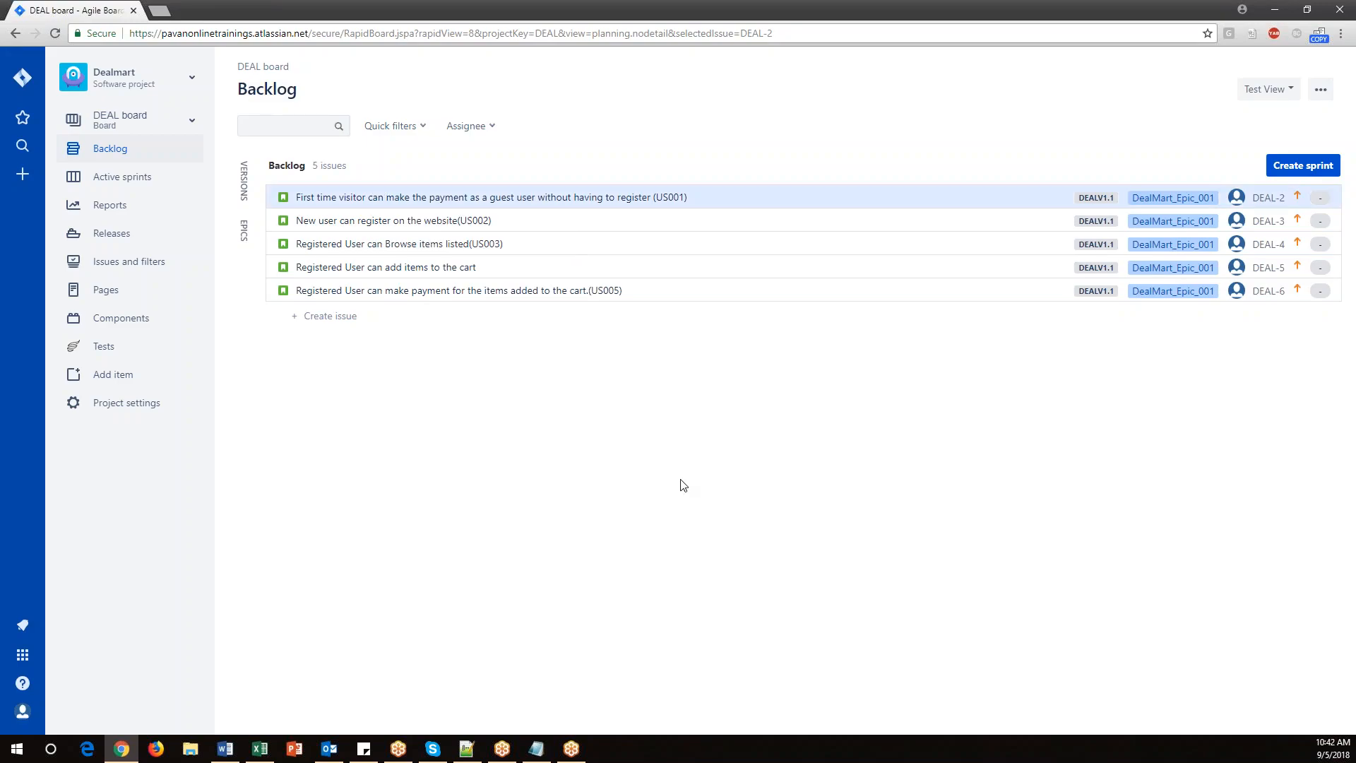
# Insert a blank line after "Adding user stories to sprint" in the notes' topic list.
pyautogui.hotkey('alt', 'Tab')
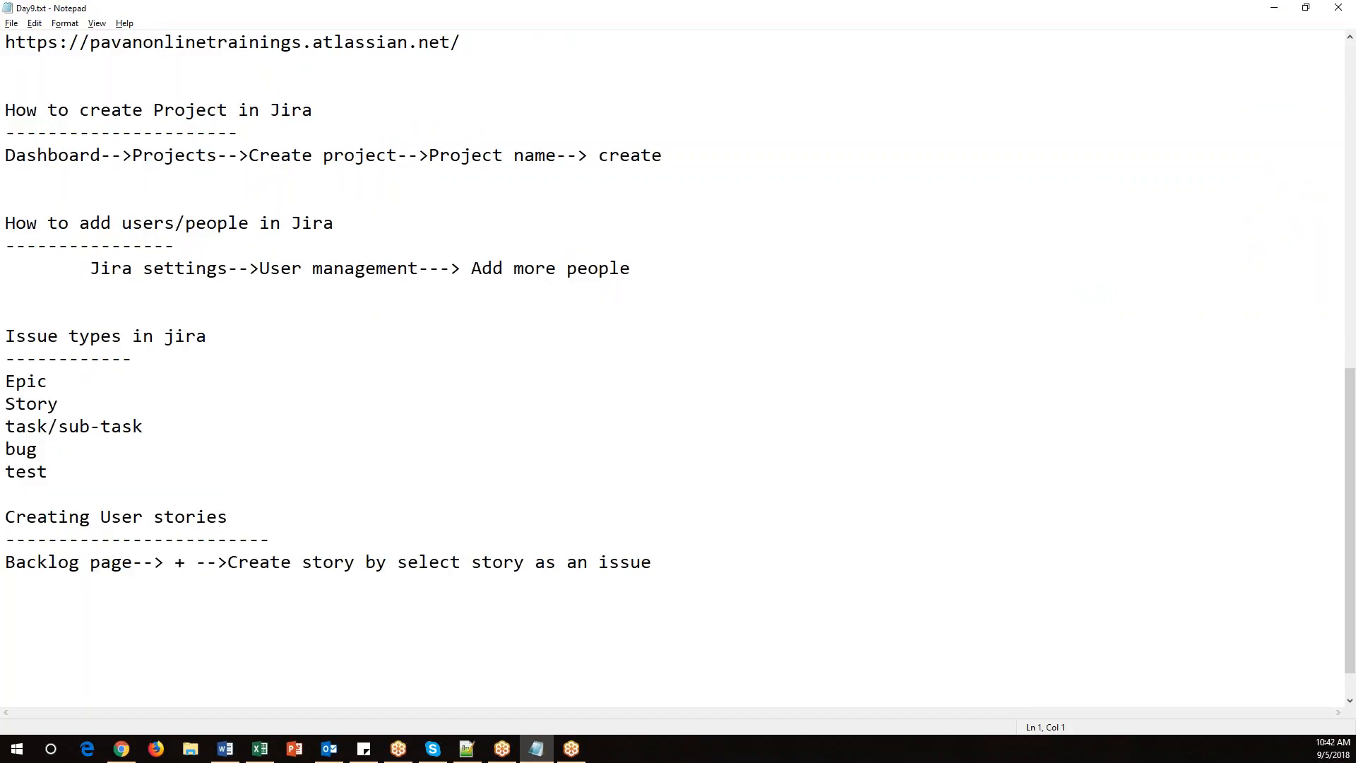
pyautogui.scroll(2, 678, 497)
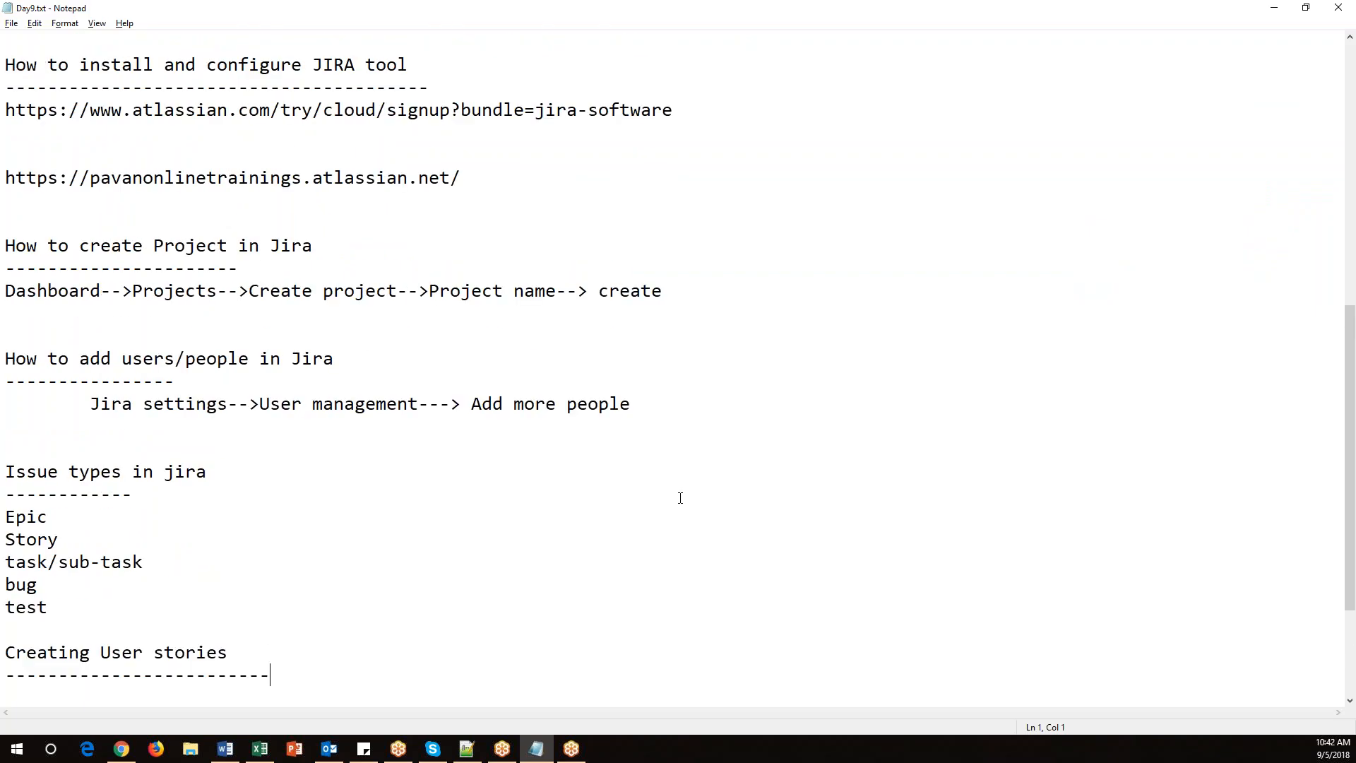
pyautogui.scroll(-3, 680, 498)
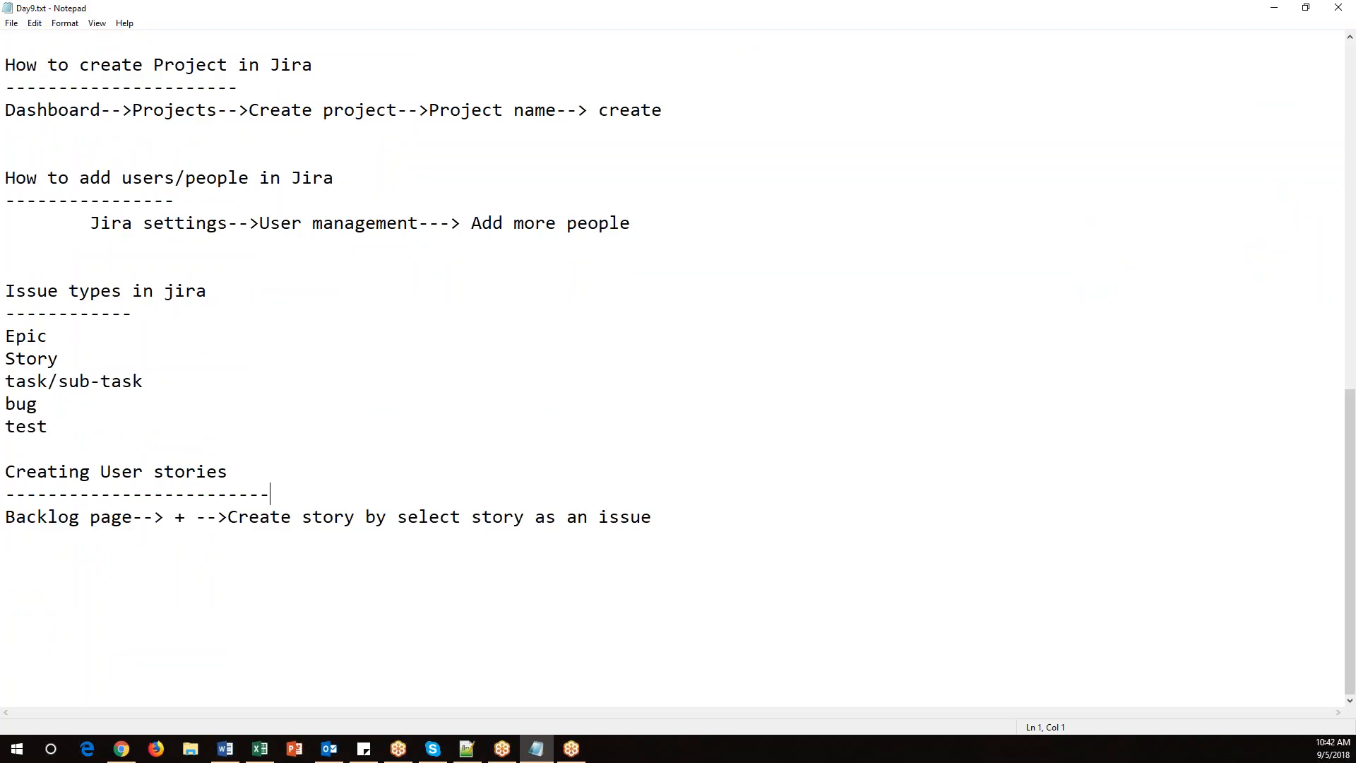
pyautogui.scroll(11, 270, 494)
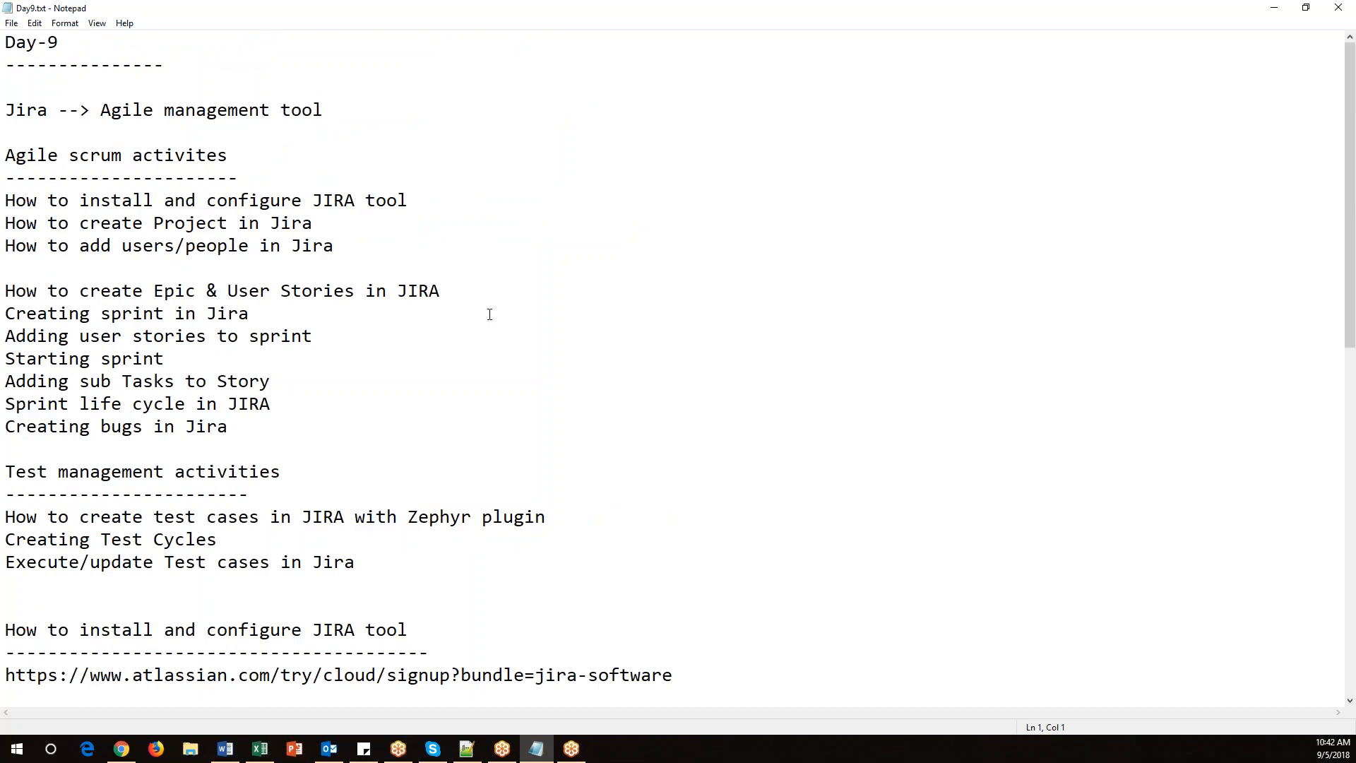
pyautogui.click(332, 338)
pyautogui.press('Return')
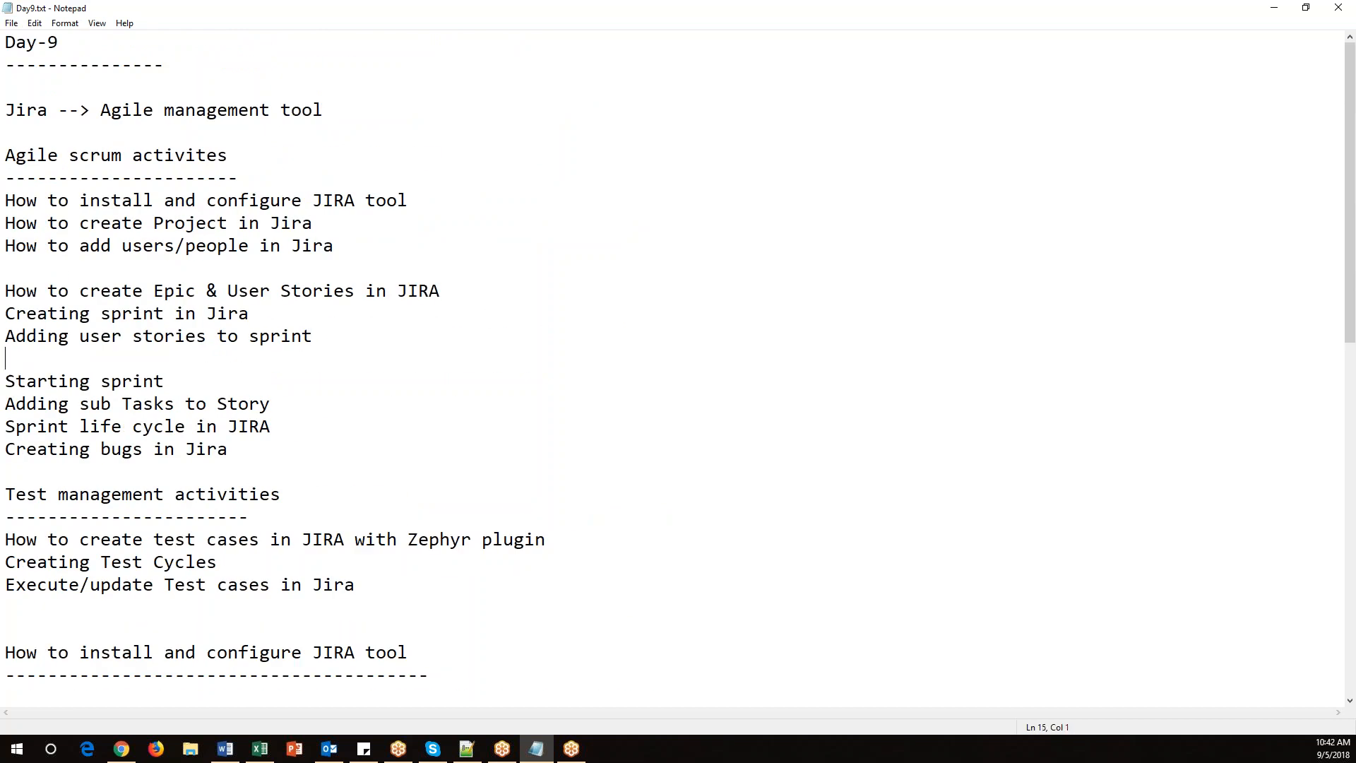
# Insert a blank line below the Agile scrum activities underline.
pyautogui.moveTo(336, 247); pyautogui.dragTo(6, 200)
pyautogui.click(265, 177)
pyautogui.press('Return')
# Remove the blank line after "Adding user stories to sprint" in the topic list.
pyautogui.moveTo(90, 313); pyautogui.dragTo(454, 309)
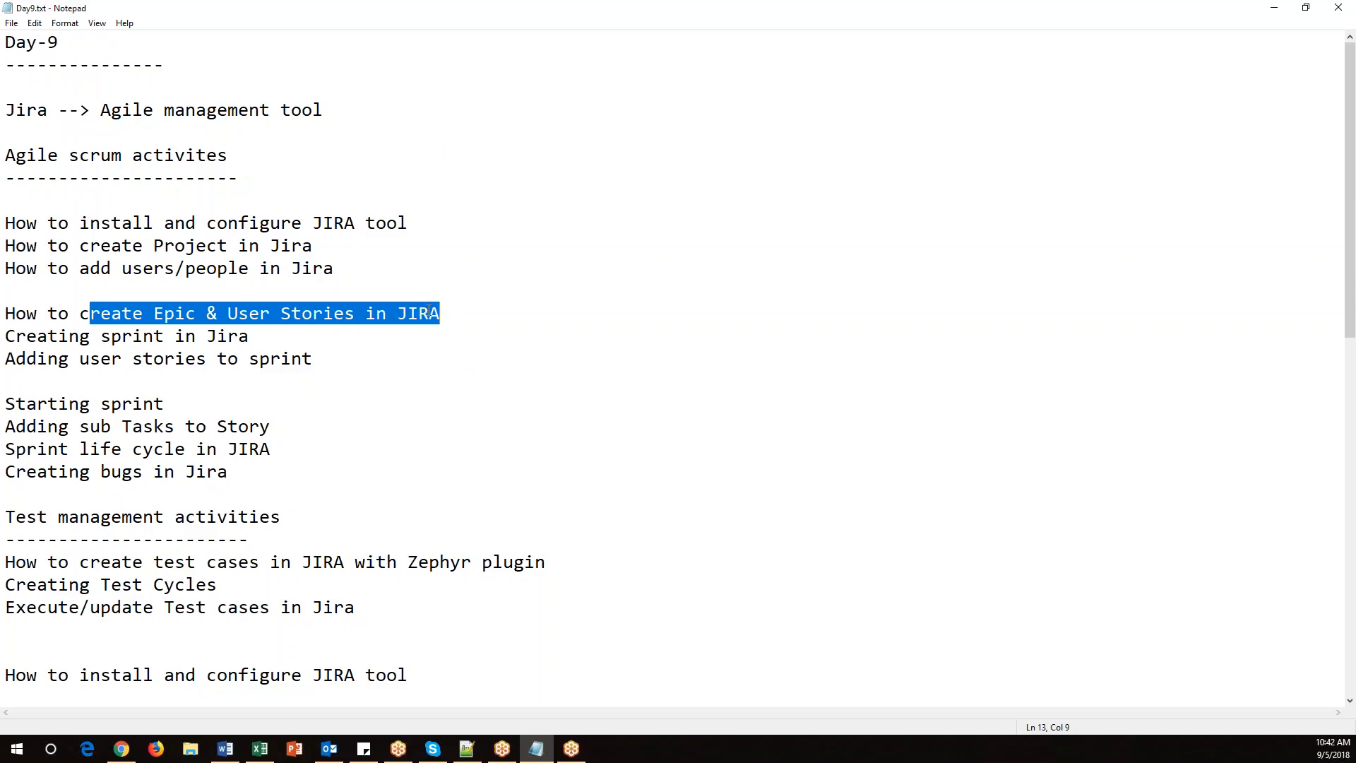
pyautogui.moveTo(16, 337); pyautogui.dragTo(269, 333)
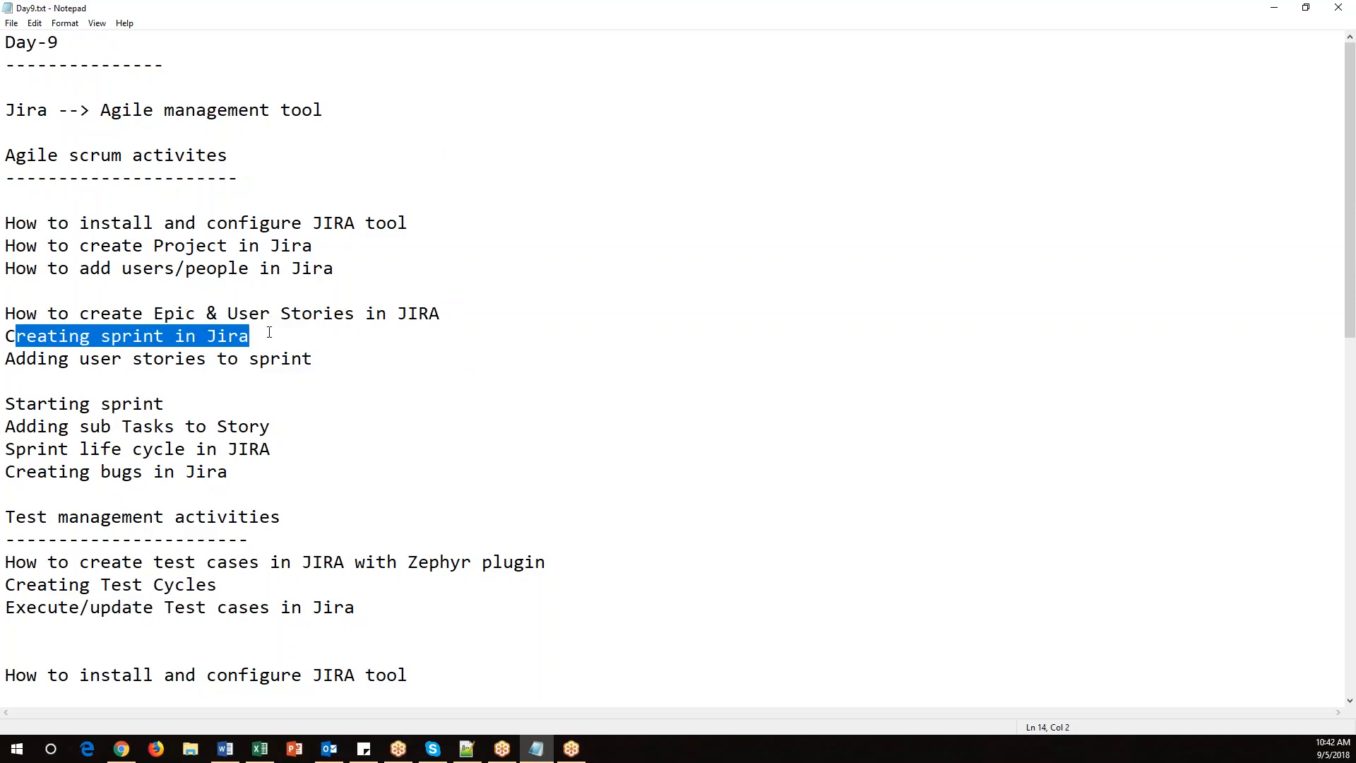
pyautogui.moveTo(100, 359); pyautogui.dragTo(317, 361)
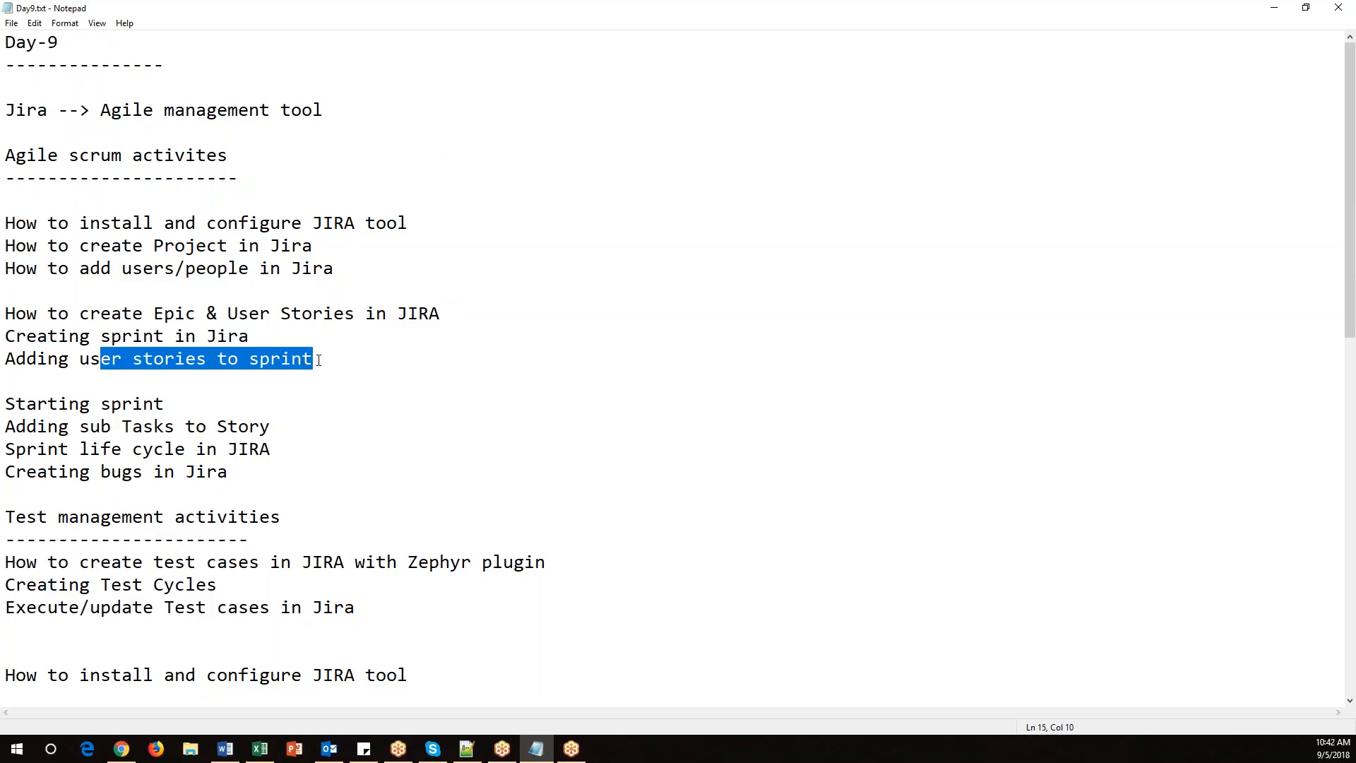
pyautogui.click(310, 388)
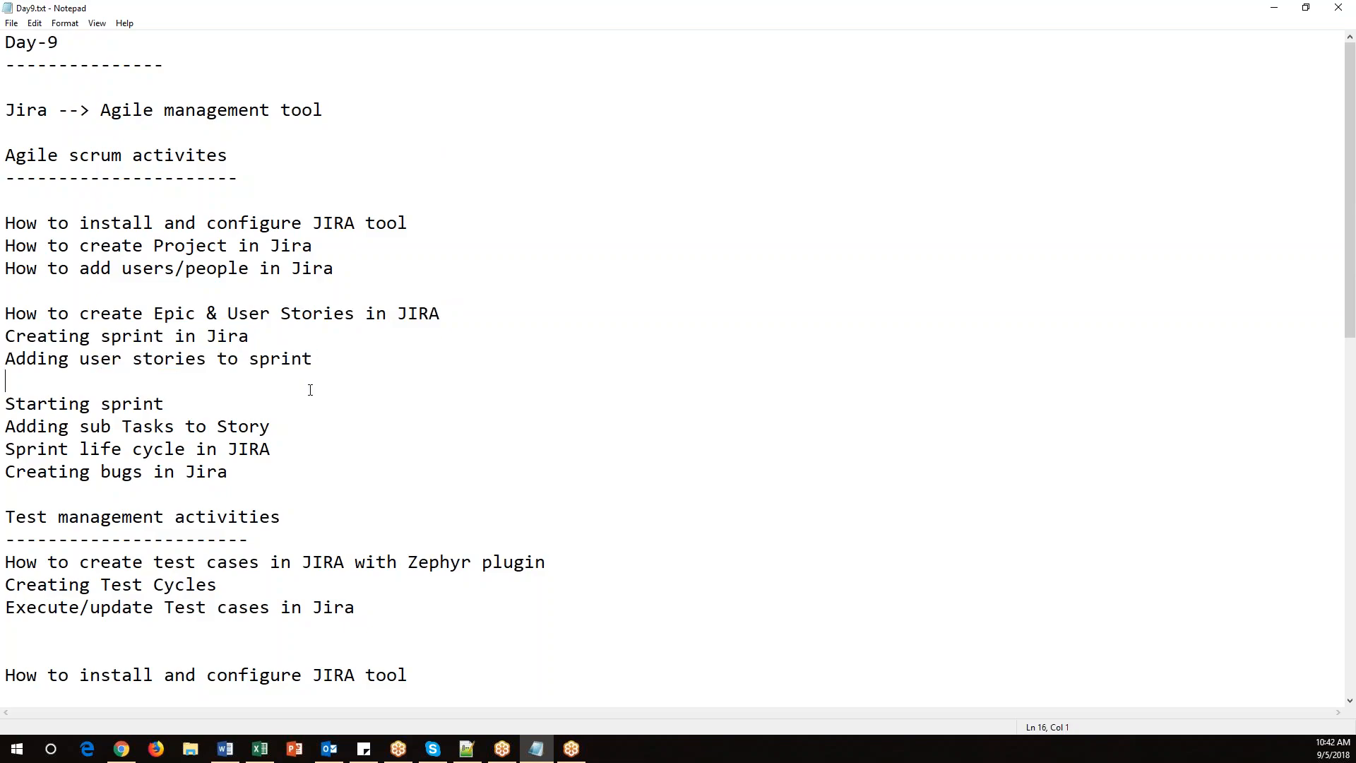
pyautogui.press('Delete')
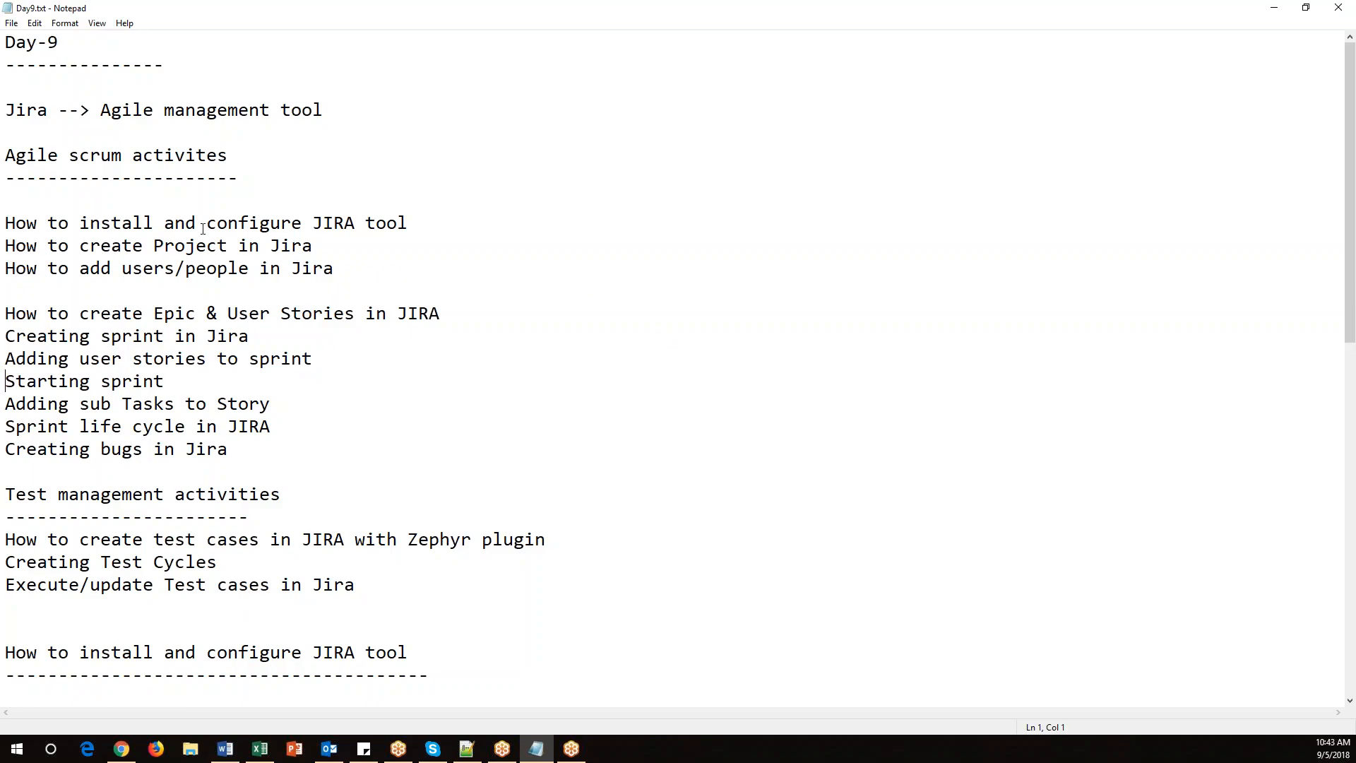
# Review the agile scrum topics in the notes, covering epics, user stories, sprints, sub-tasks and bugs.
pyautogui.moveTo(105, 268); pyautogui.dragTo(308, 269)
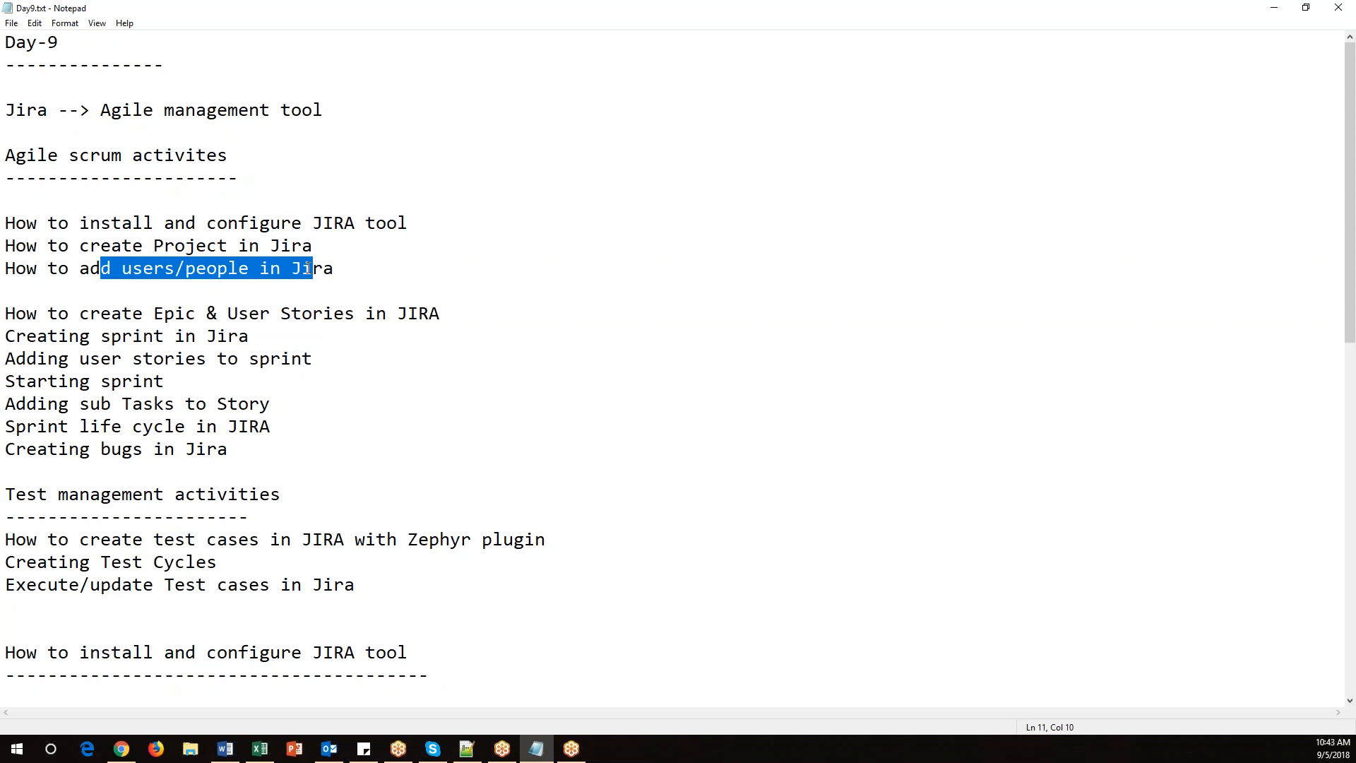
pyautogui.moveTo(90, 315); pyautogui.dragTo(442, 309)
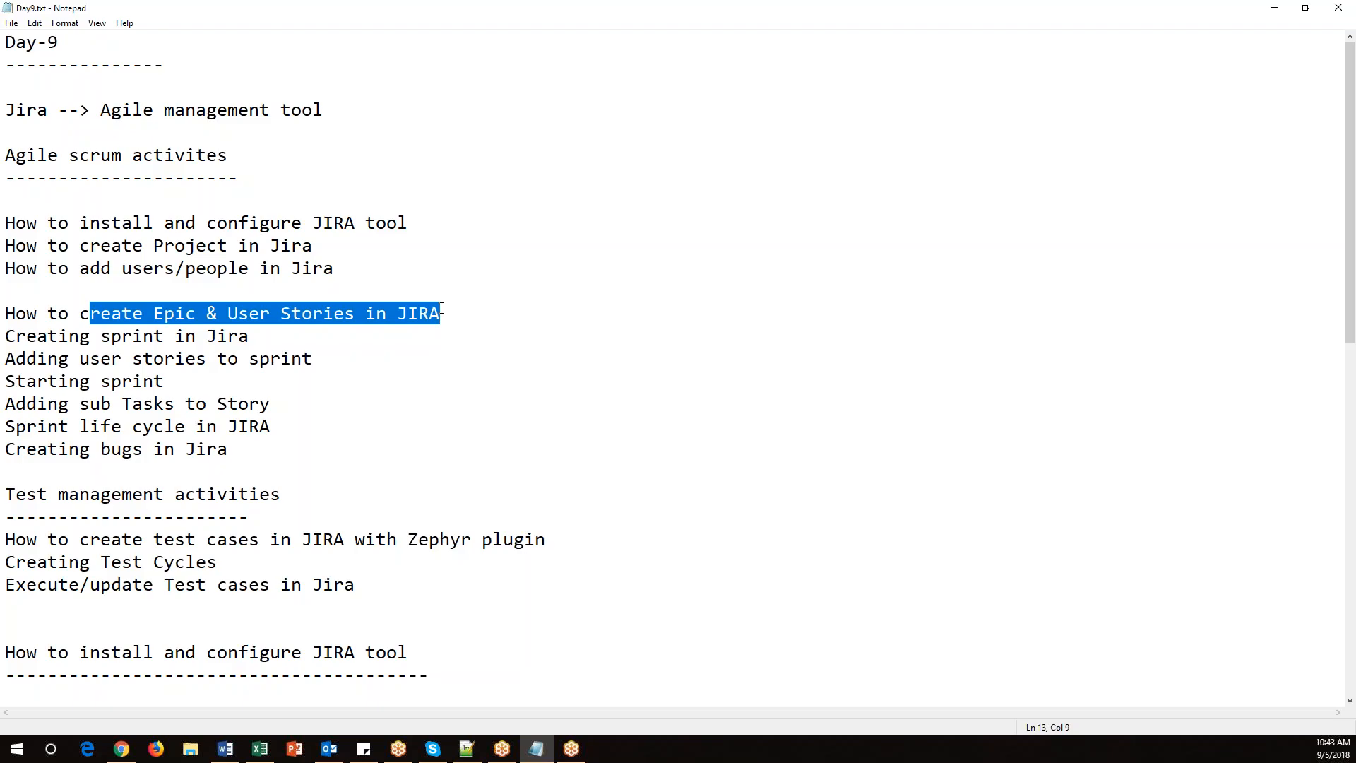
pyautogui.click(7, 336)
pyautogui.moveTo(6, 337); pyautogui.dragTo(323, 376)
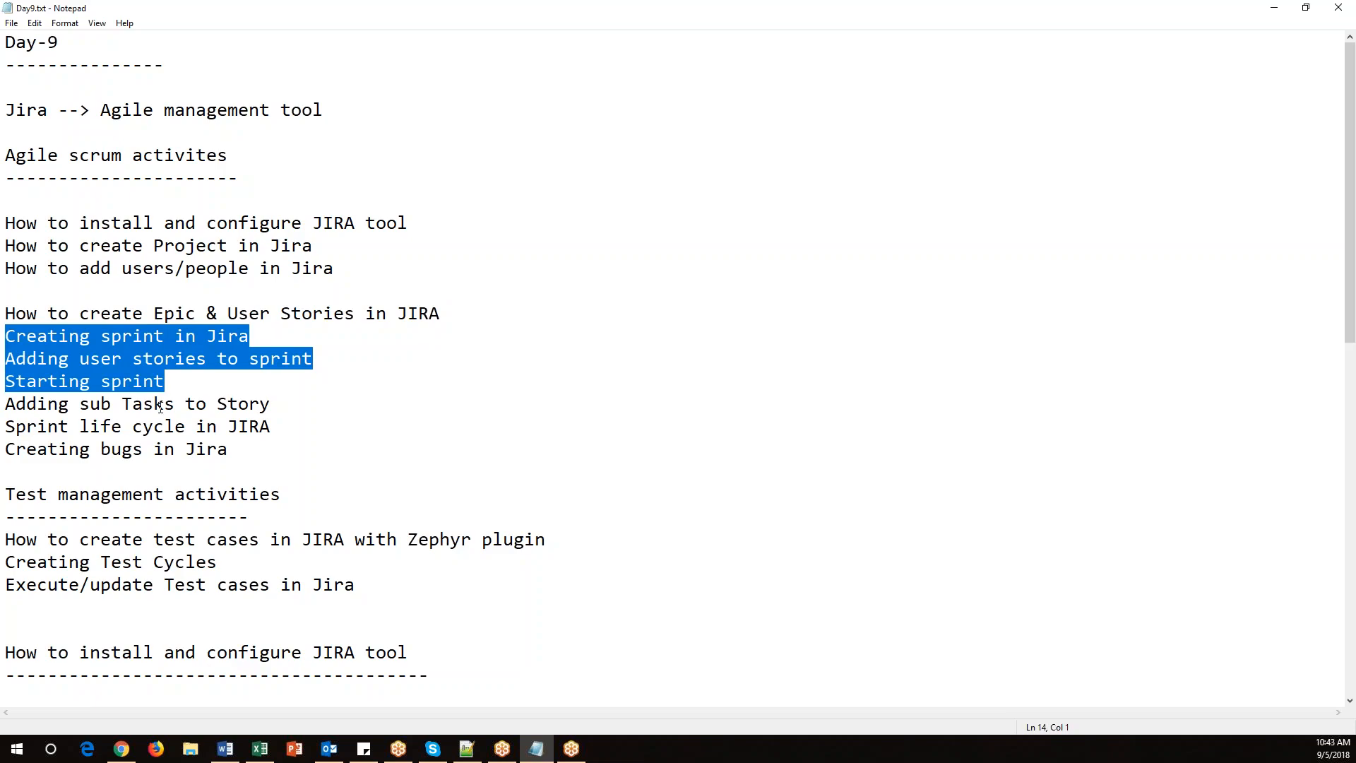
pyautogui.moveTo(69, 409); pyautogui.dragTo(196, 406)
pyautogui.moveTo(37, 451); pyautogui.dragTo(174, 450)
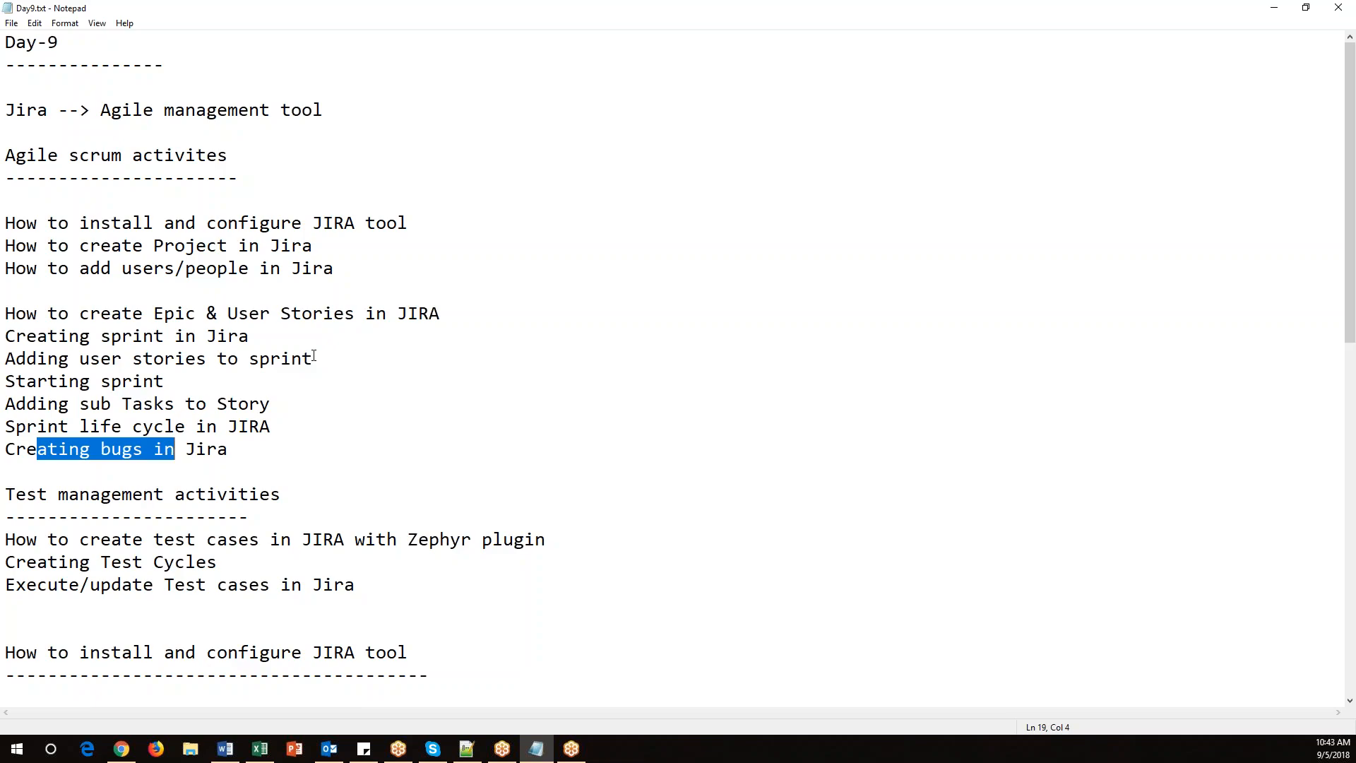
pyautogui.moveTo(133, 317); pyautogui.dragTo(199, 316)
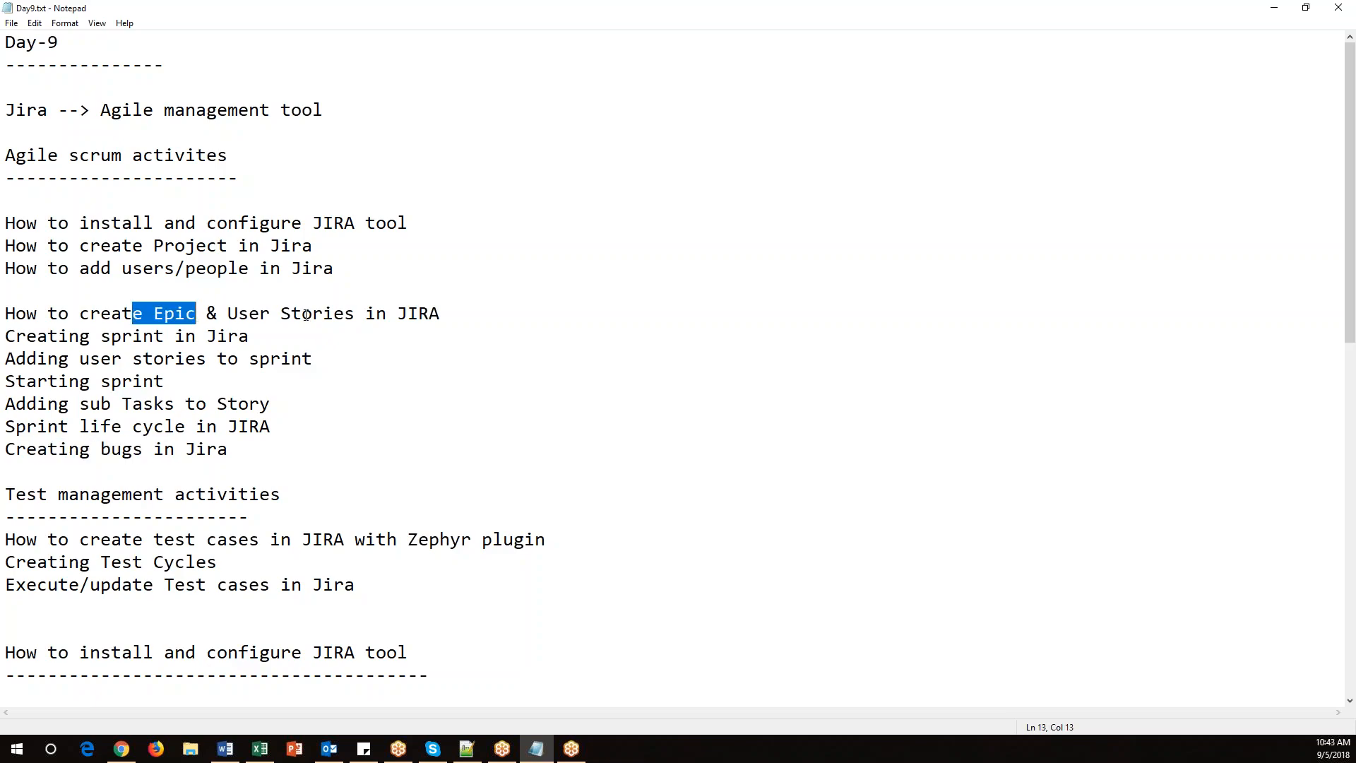
pyautogui.moveTo(484, 315); pyautogui.dragTo(6, 313)
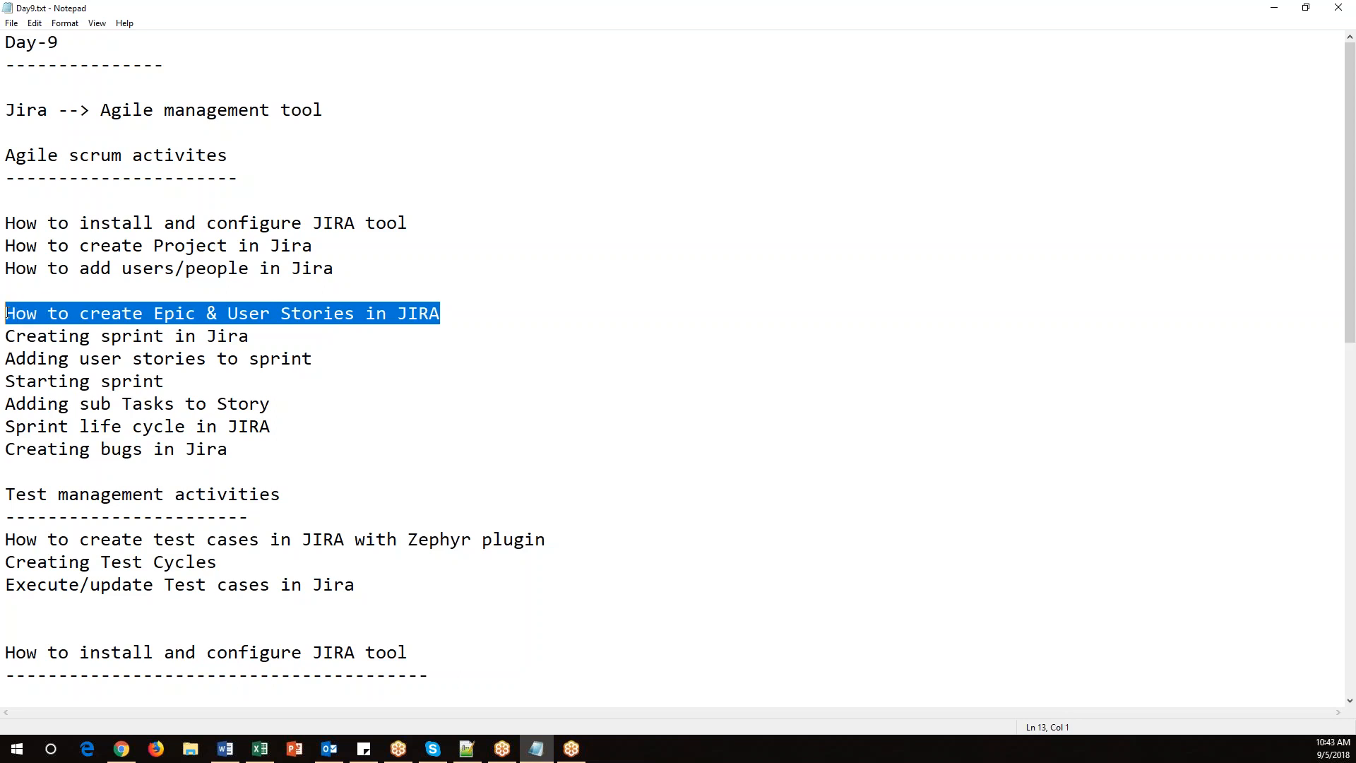
pyautogui.hotkey('ctrl', 'Home')
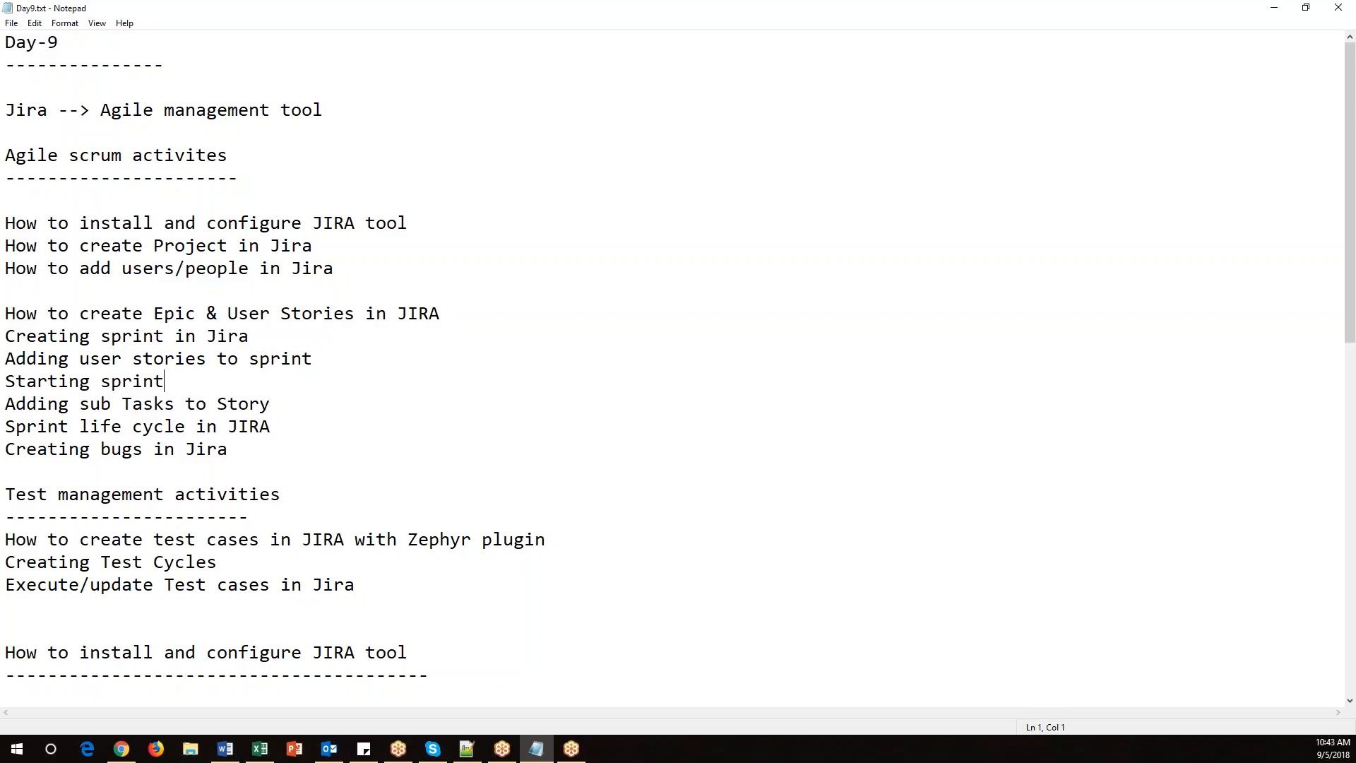
# Switch to Excel and open the Sprint Planning sheet of the workbook.
pyautogui.click(260, 749)
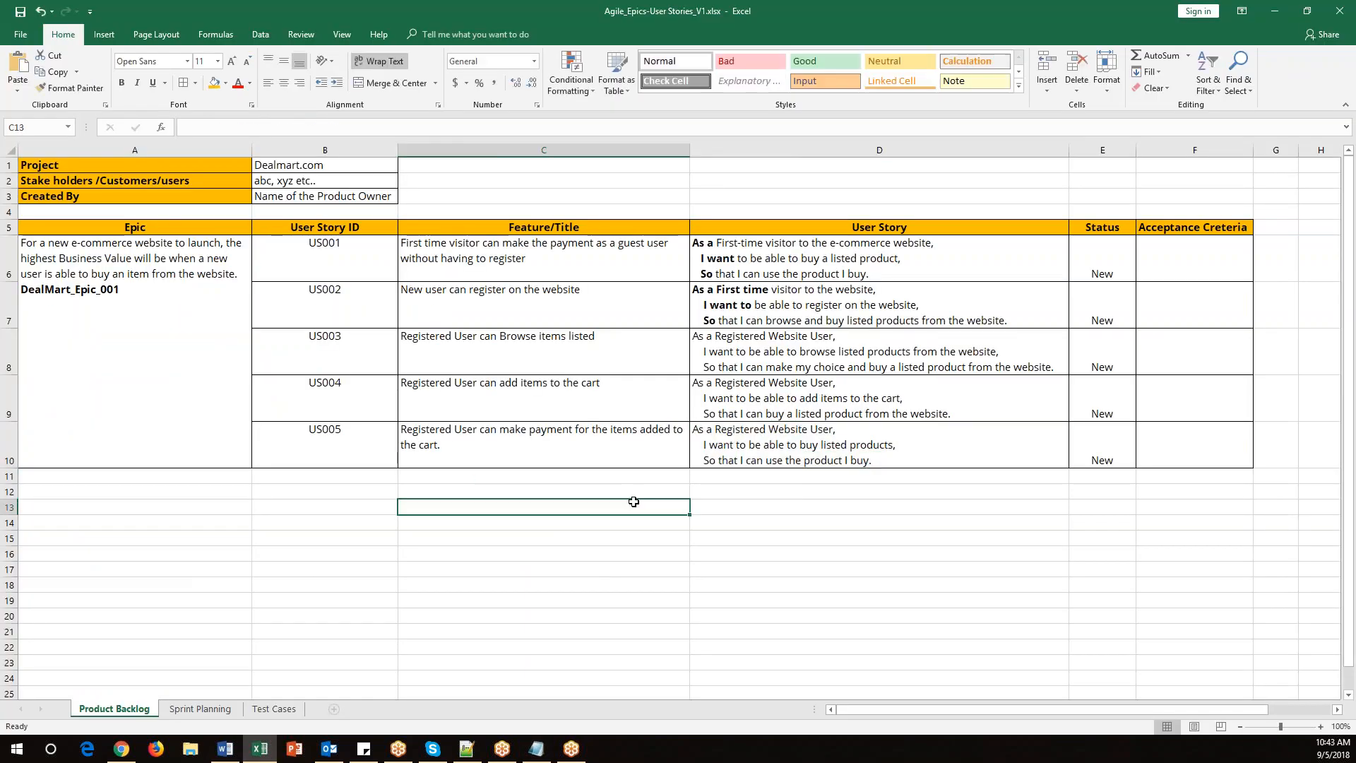
pyautogui.click(199, 710)
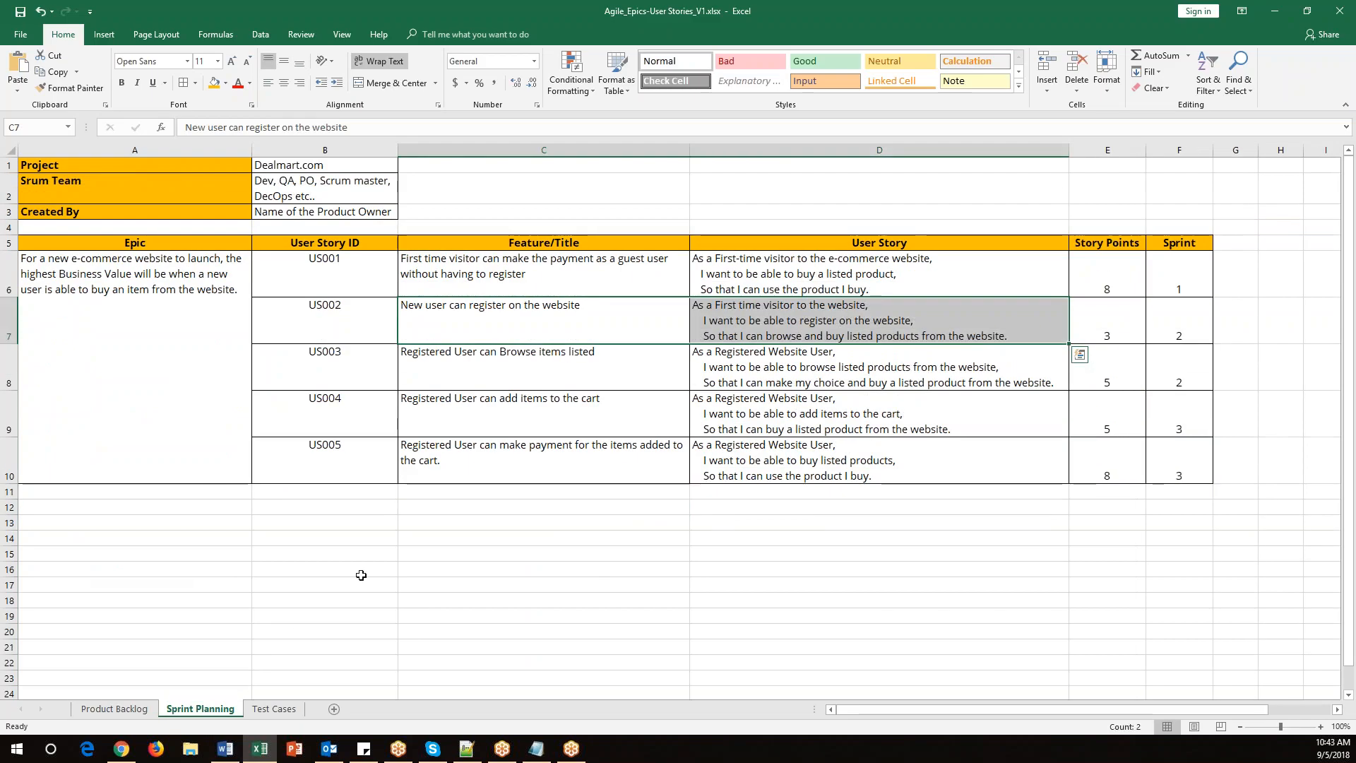
# Review the story IDs, story points and sprint assignments in the Sprint Planning sheet.
pyautogui.moveTo(339, 280); pyautogui.dragTo(486, 461)
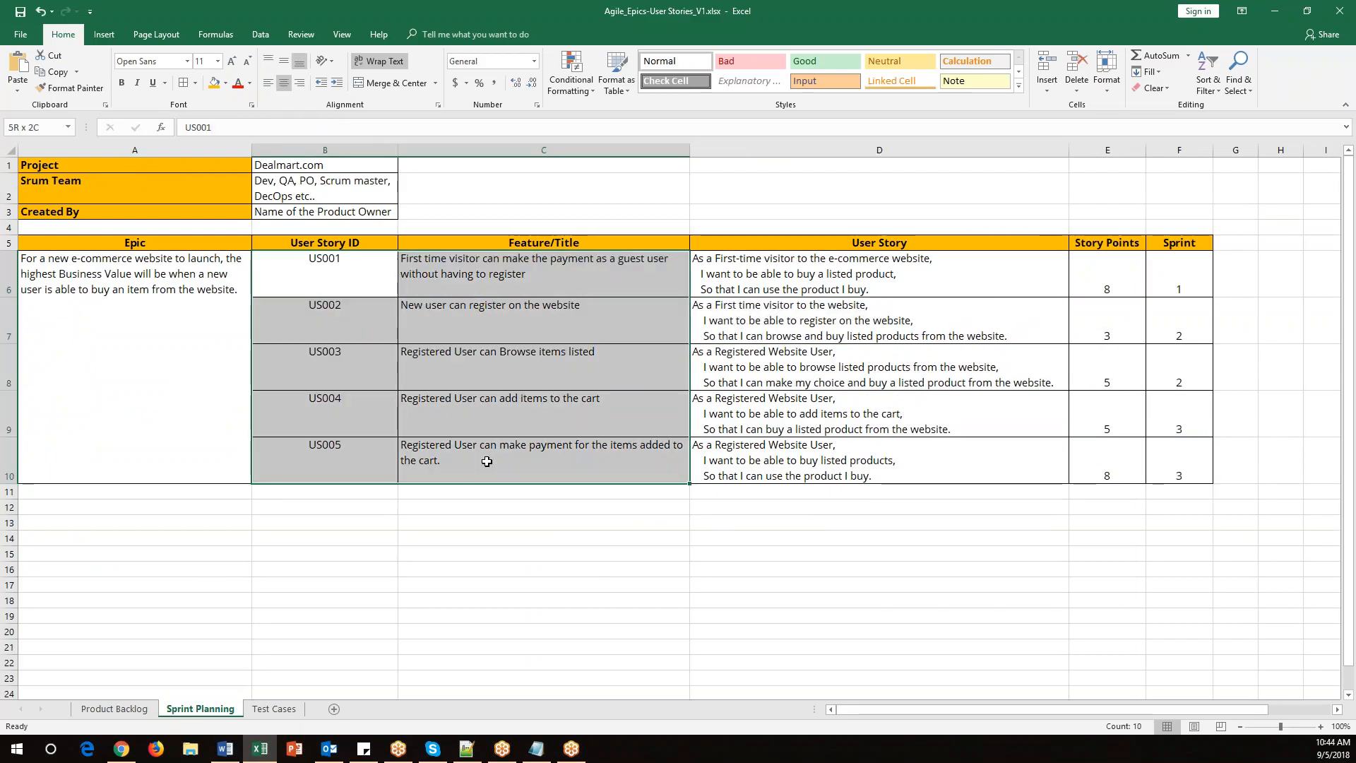
pyautogui.moveTo(1091, 272); pyautogui.dragTo(1104, 468)
pyautogui.moveTo(1175, 268); pyautogui.dragTo(1176, 473)
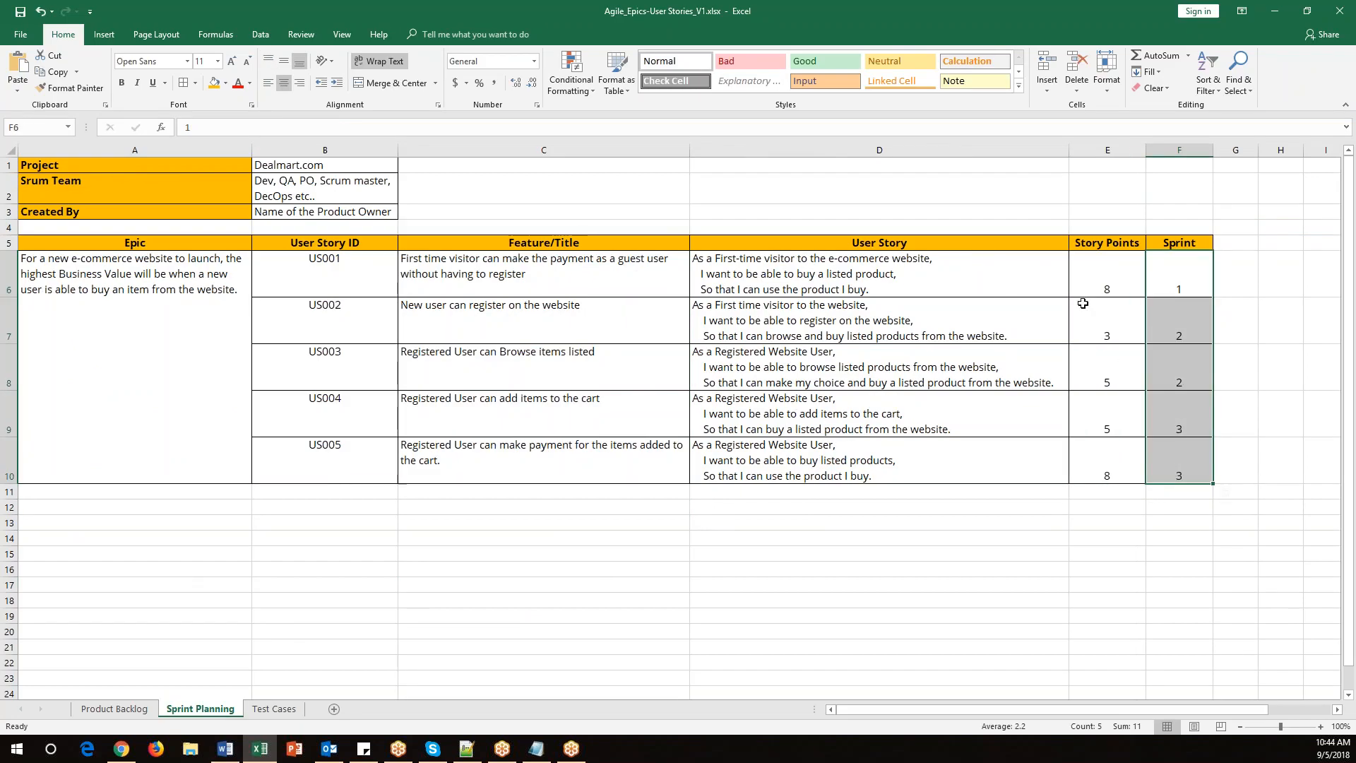
pyautogui.moveTo(1088, 272); pyautogui.dragTo(1089, 464)
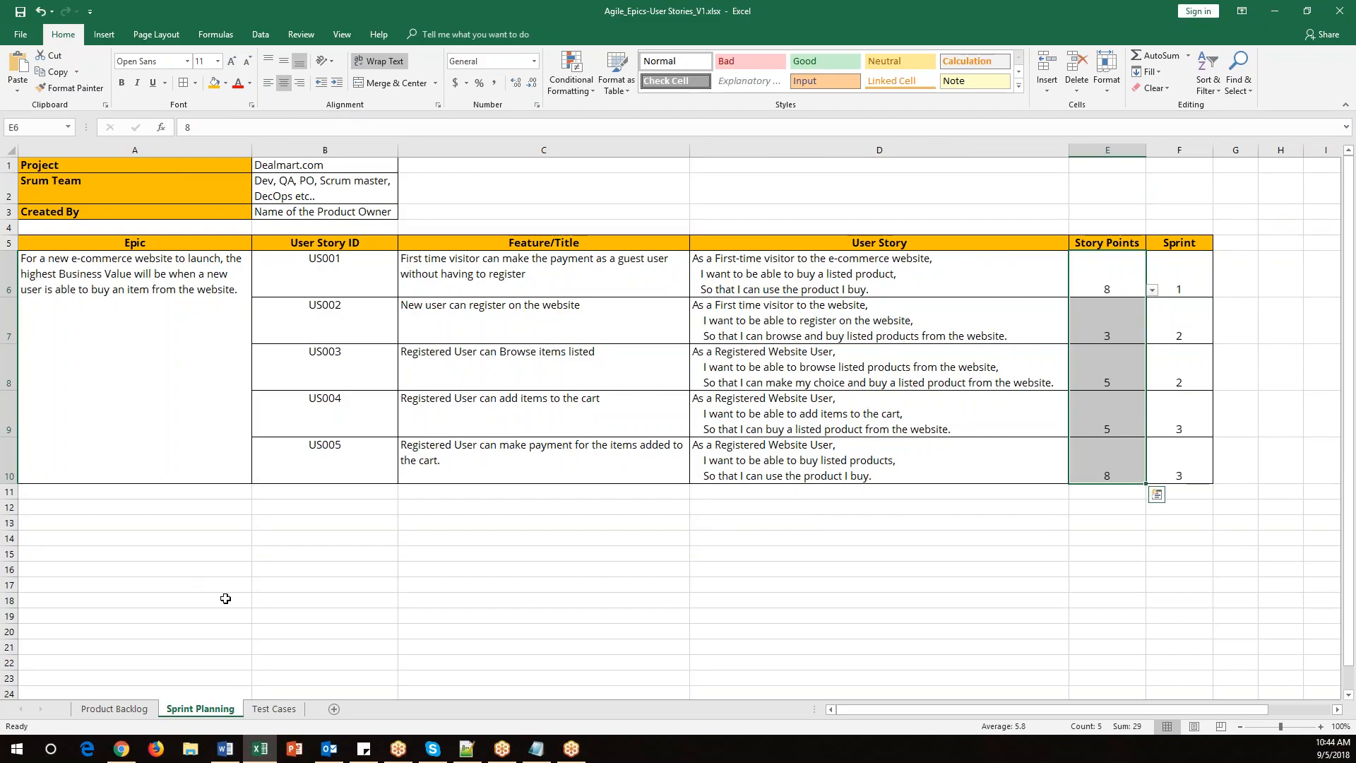
# Open the US001 story (DEAL-2) in the backlog and set its story point estimate to 8.
pyautogui.click(124, 749)
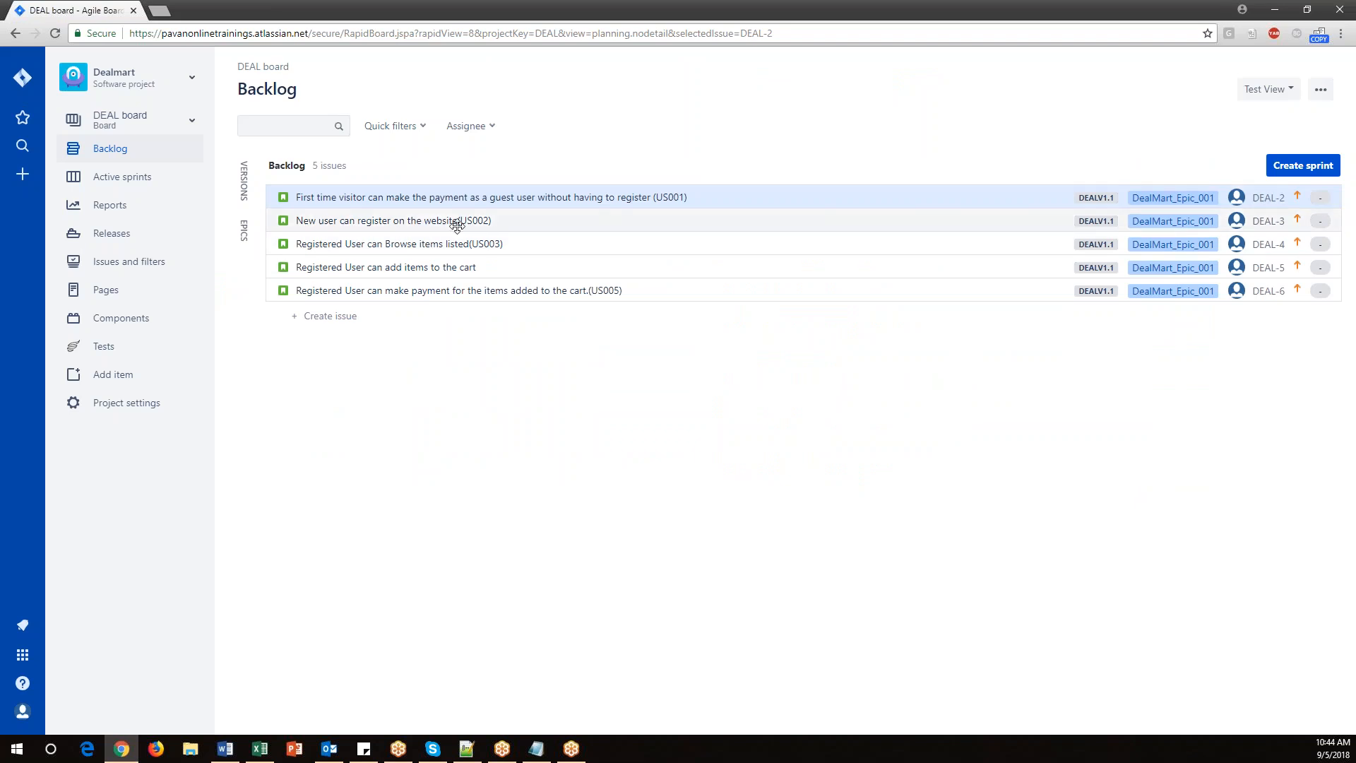
pyautogui.click(293, 200)
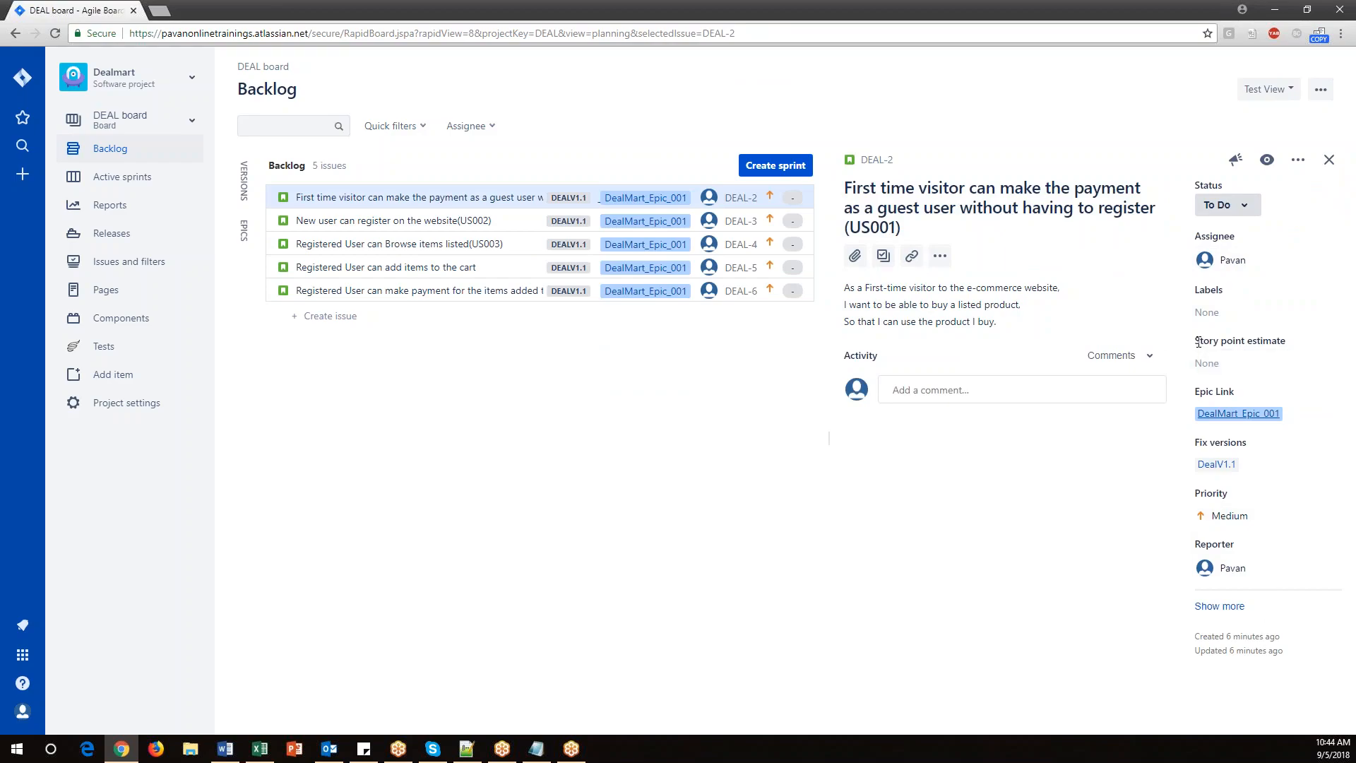
pyautogui.moveTo(1295, 346); pyautogui.dragTo(1196, 341)
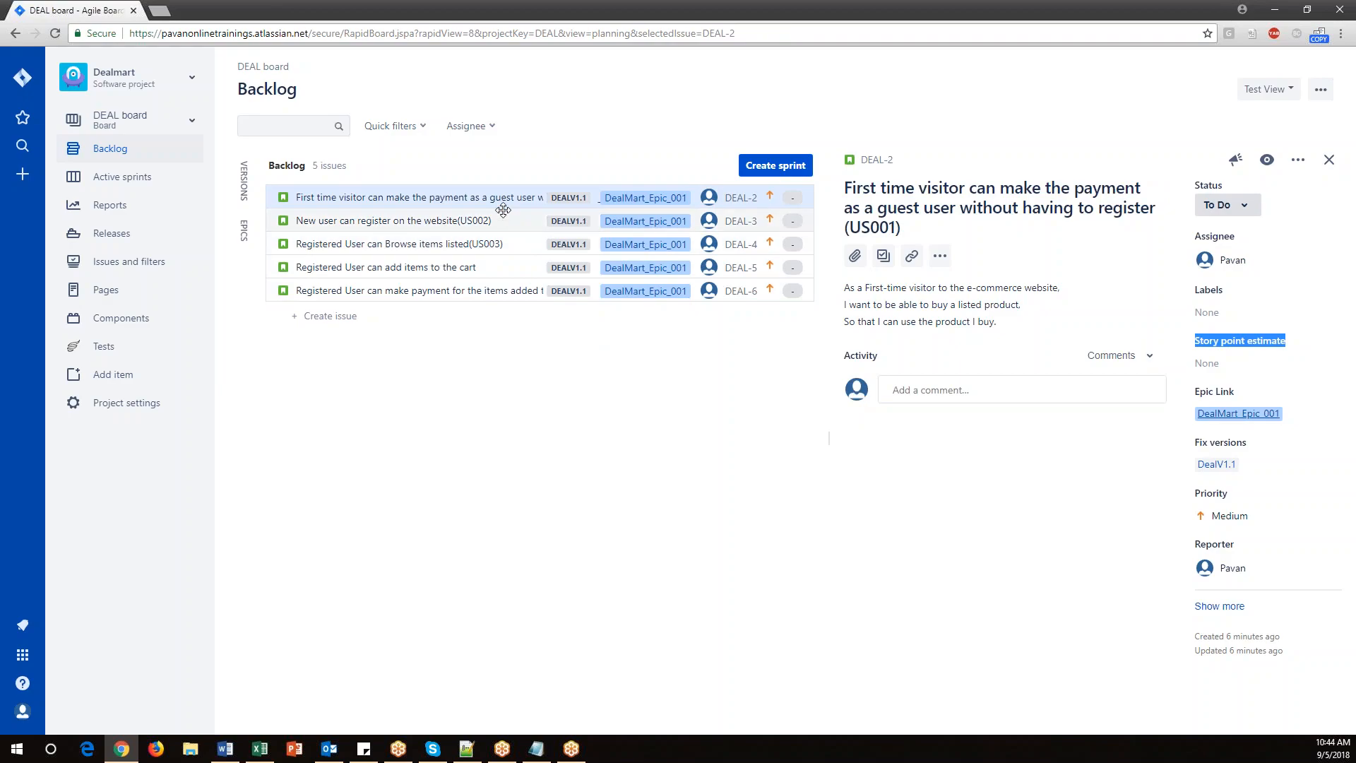
pyautogui.click(260, 749)
pyautogui.moveTo(1095, 266); pyautogui.dragTo(1100, 462)
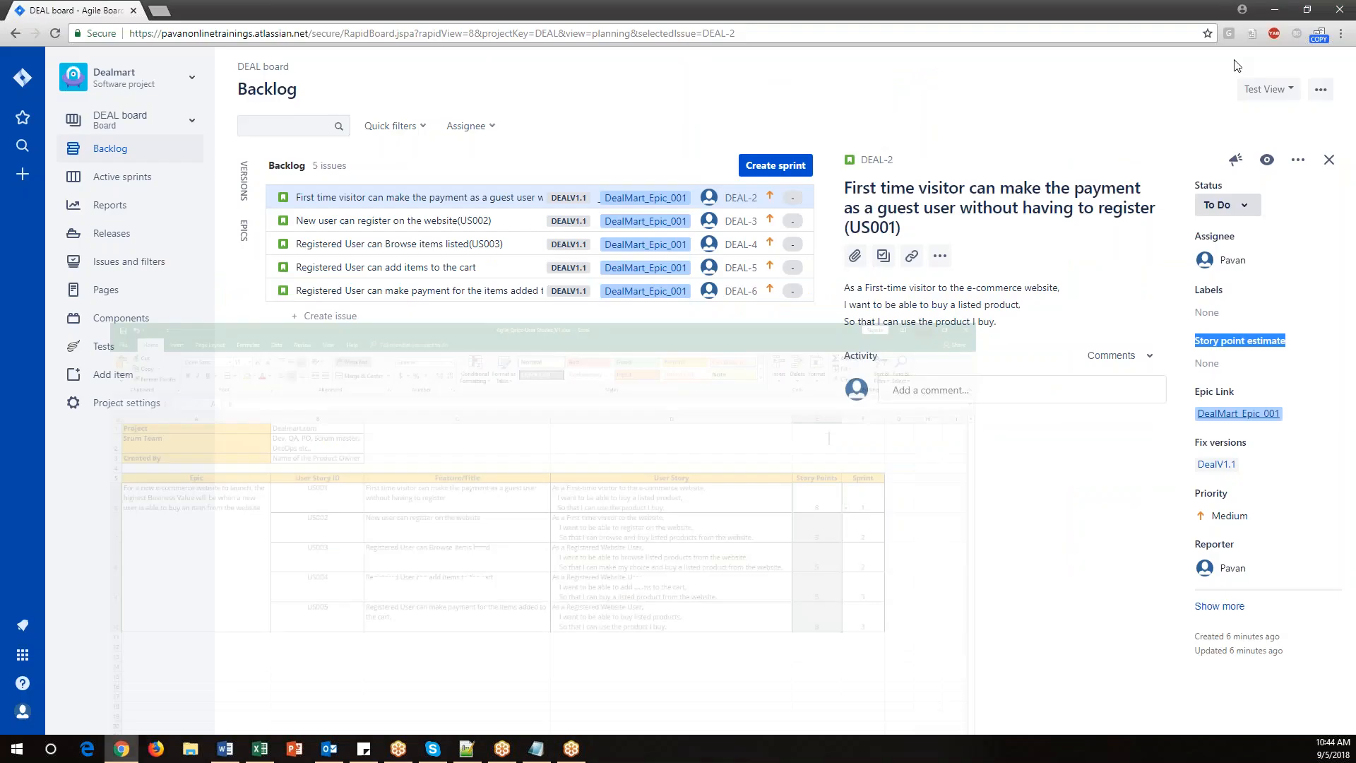
pyautogui.click(1275, 12)
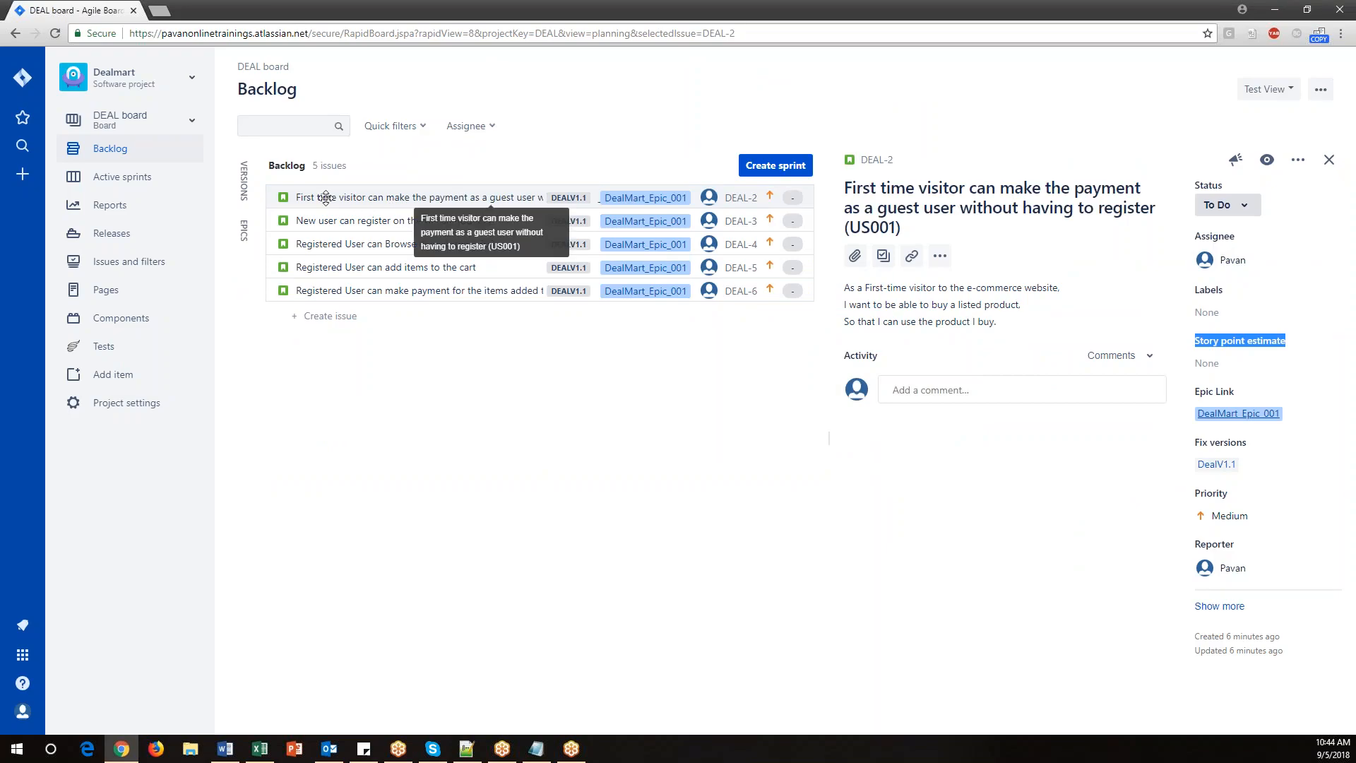
pyautogui.click(260, 749)
pyautogui.click(1107, 287)
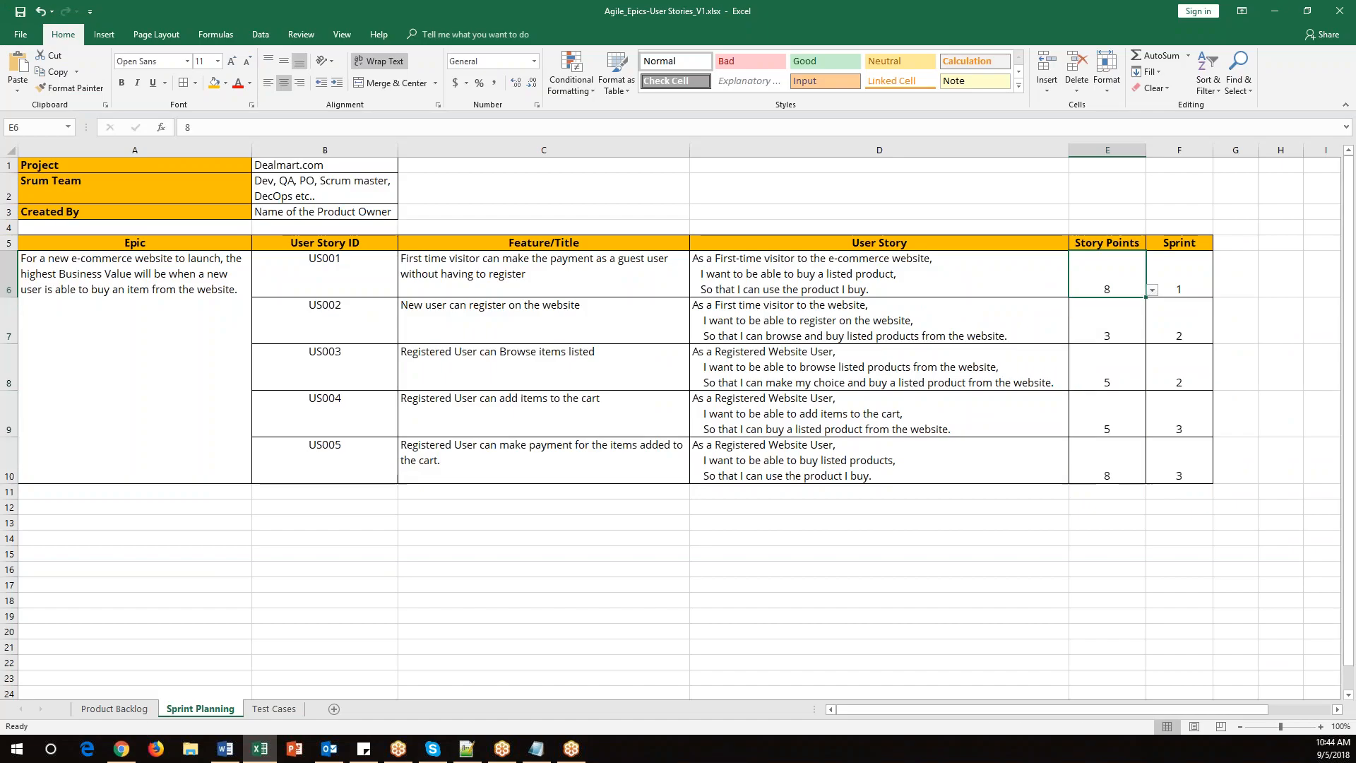
pyautogui.hotkey('alt', 'Tab')
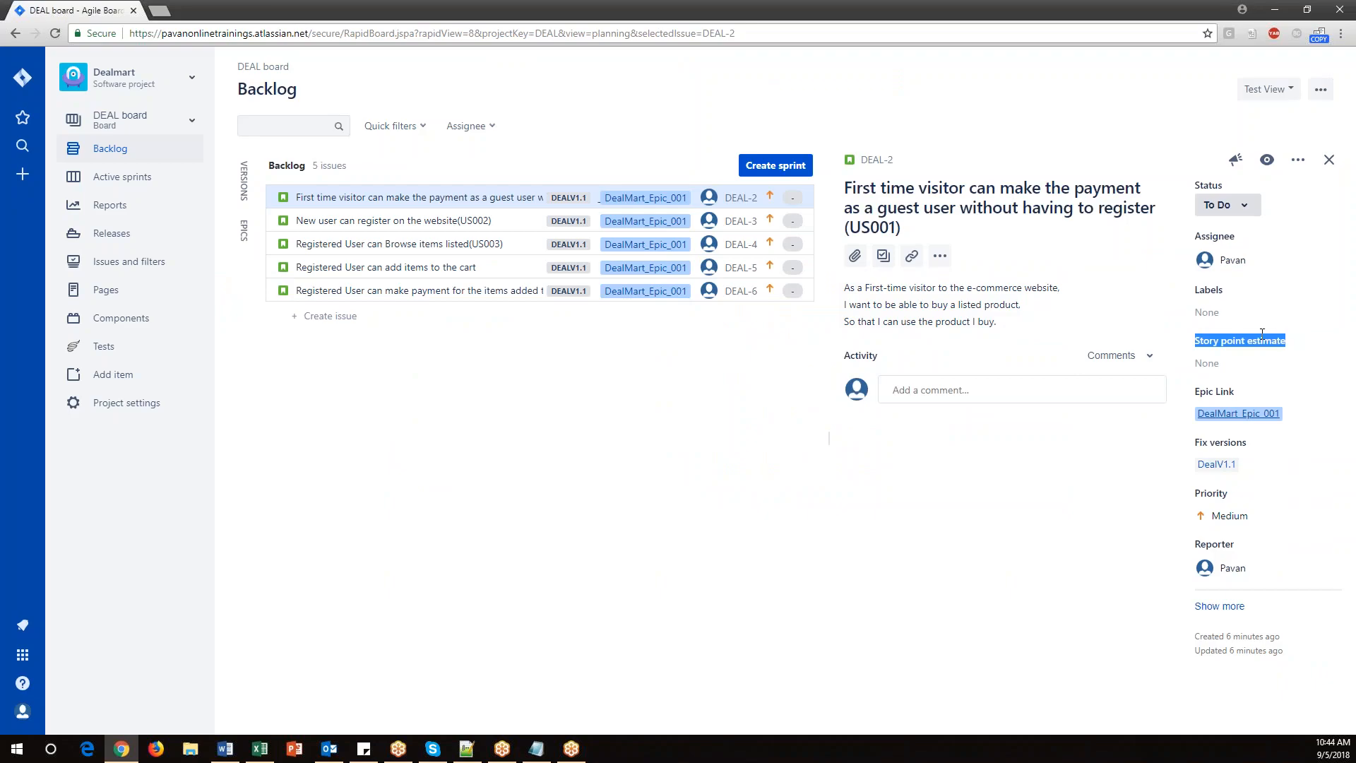
pyautogui.click(1214, 363)
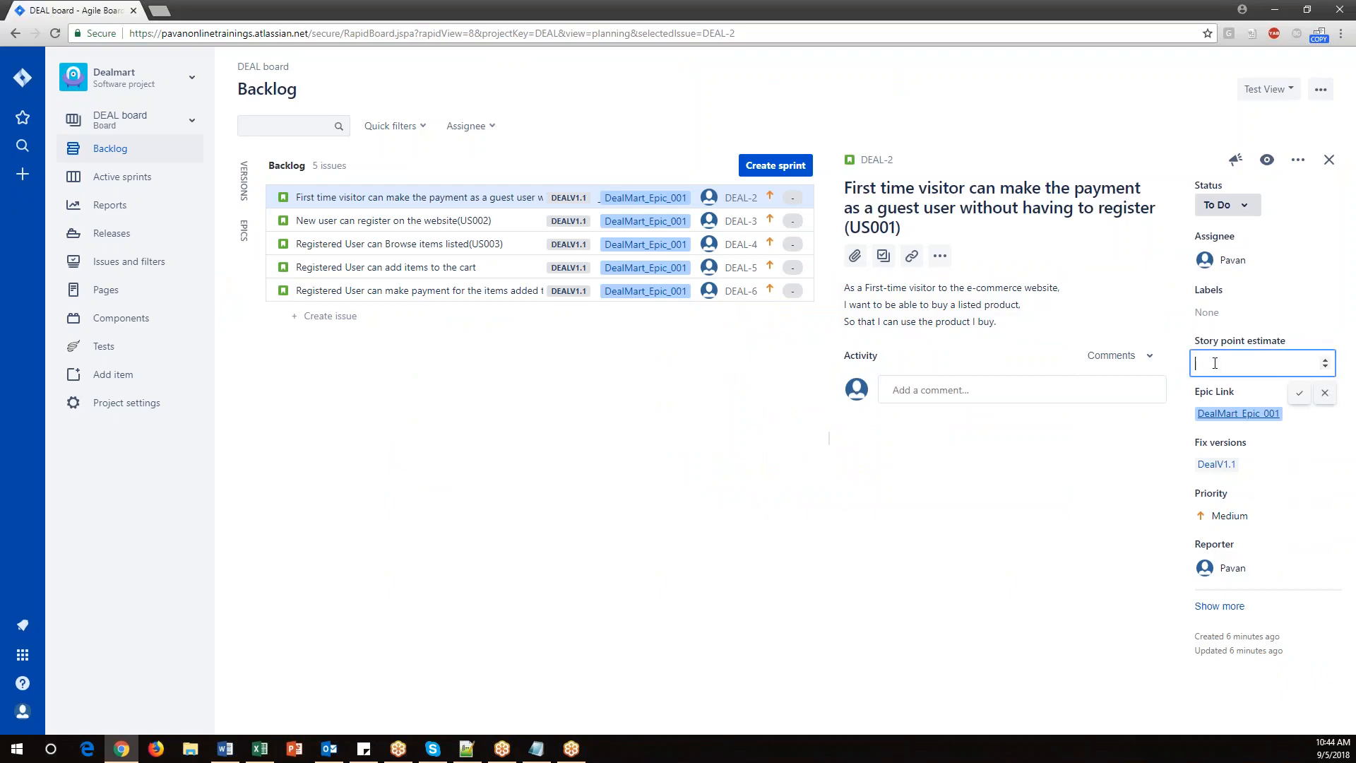
pyautogui.click(1300, 393)
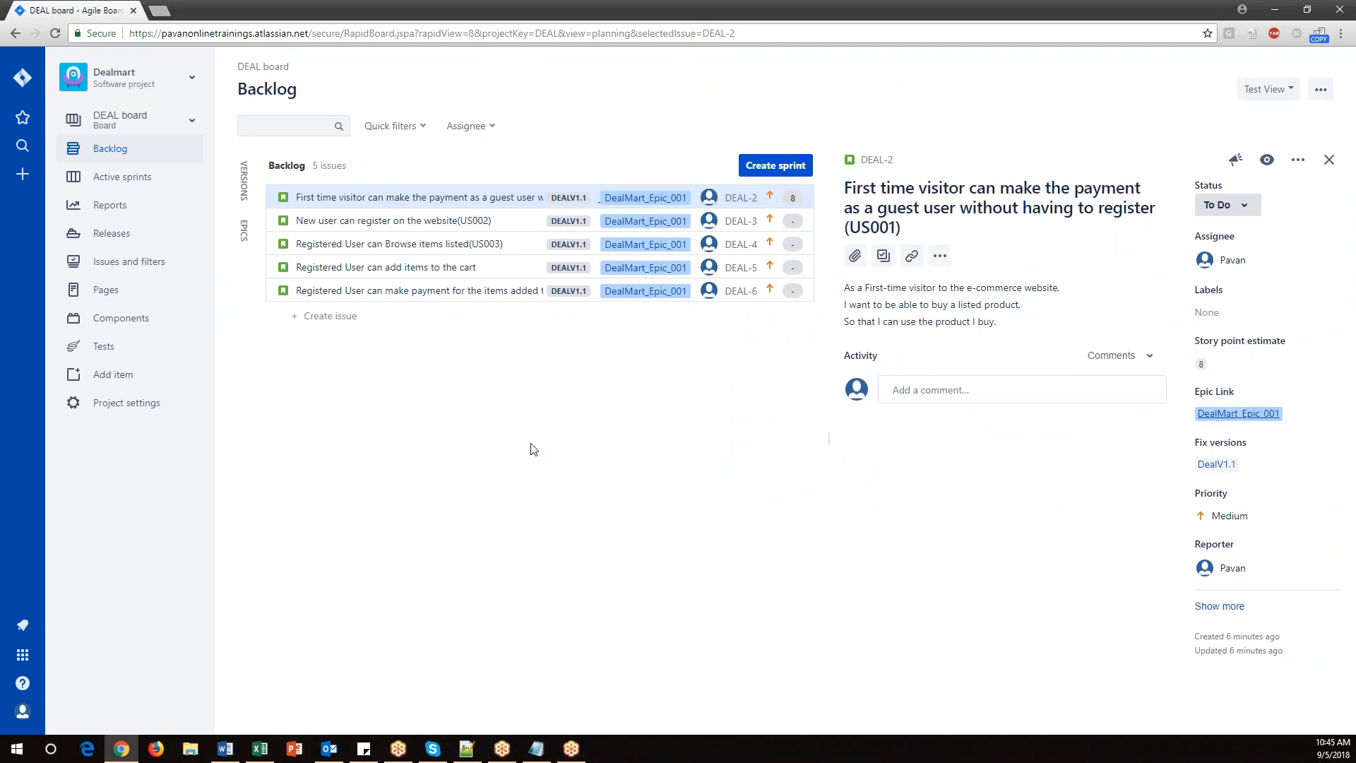
# Open the US002 story (DEAL-3) and set its story point estimate to 3.
pyautogui.click(418, 220)
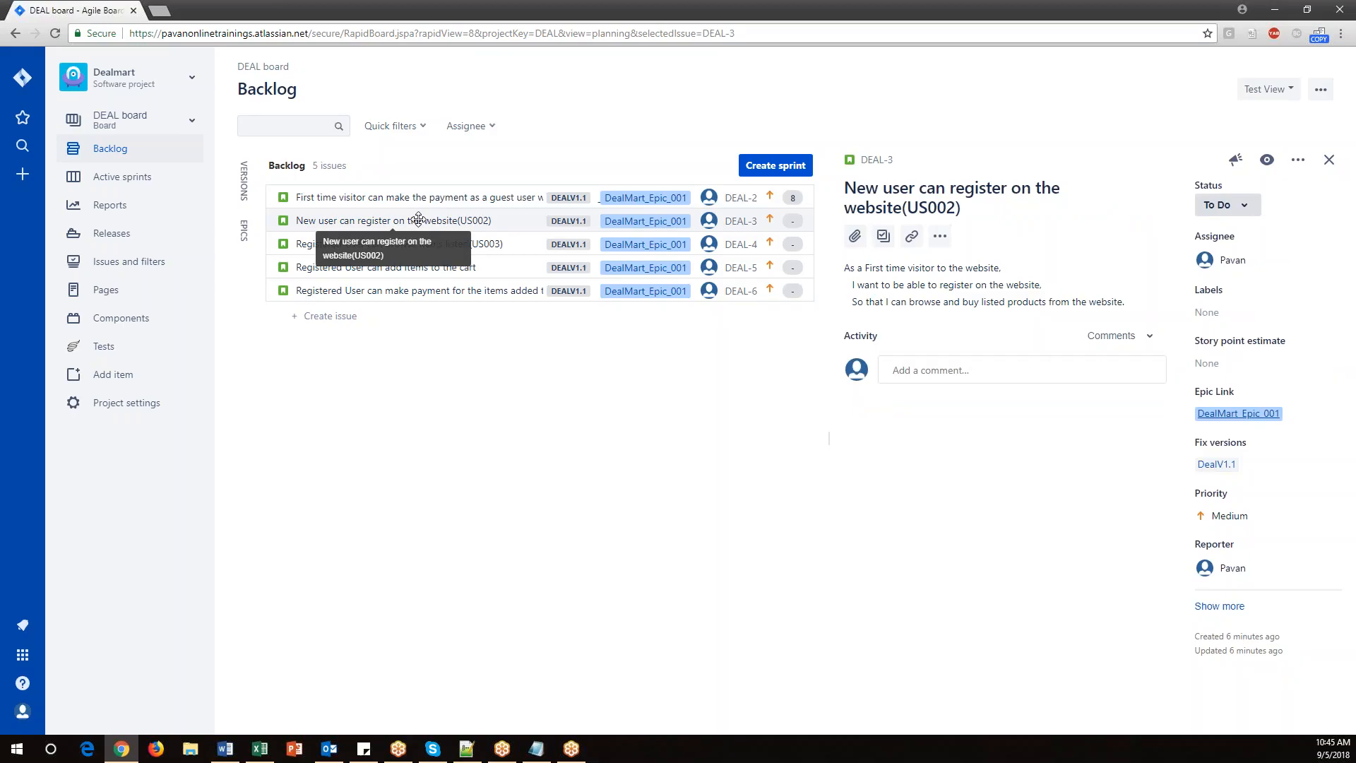
pyautogui.click(258, 750)
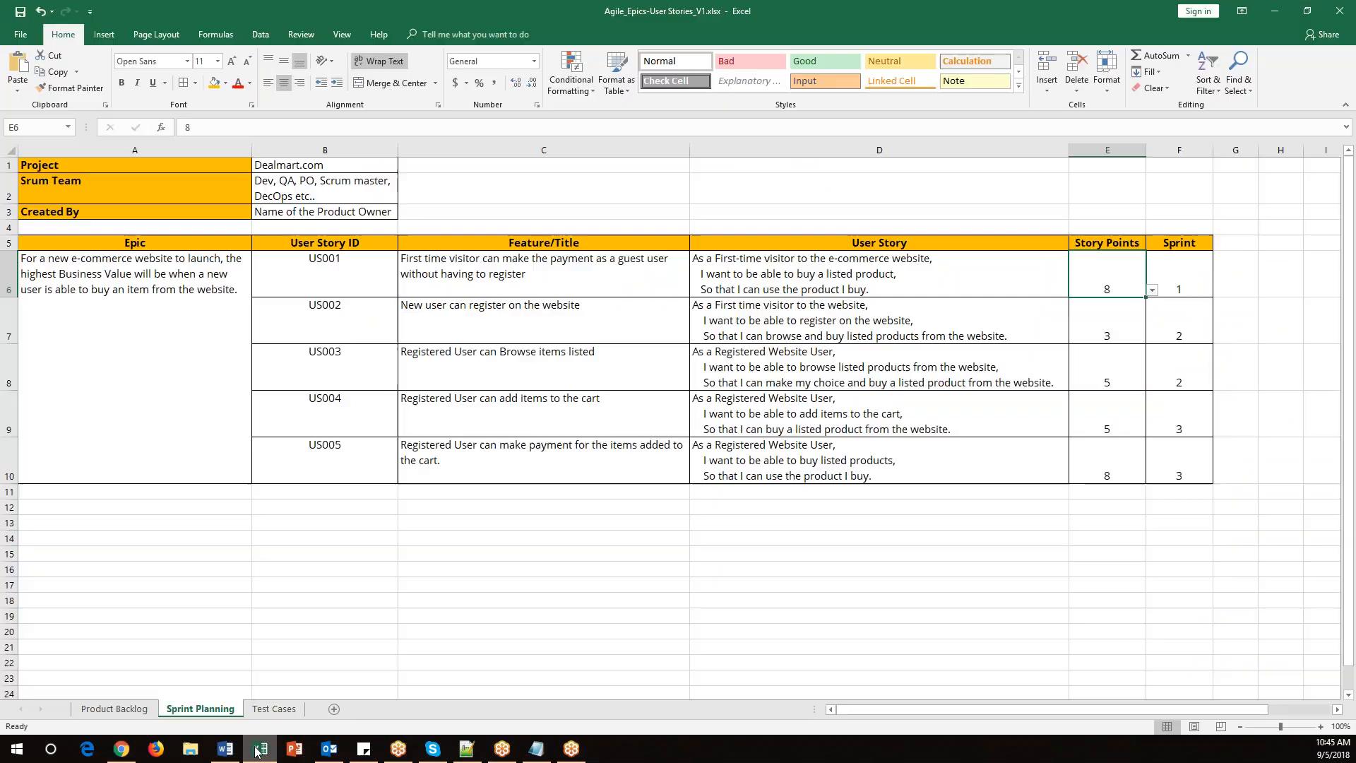
pyautogui.click(1114, 335)
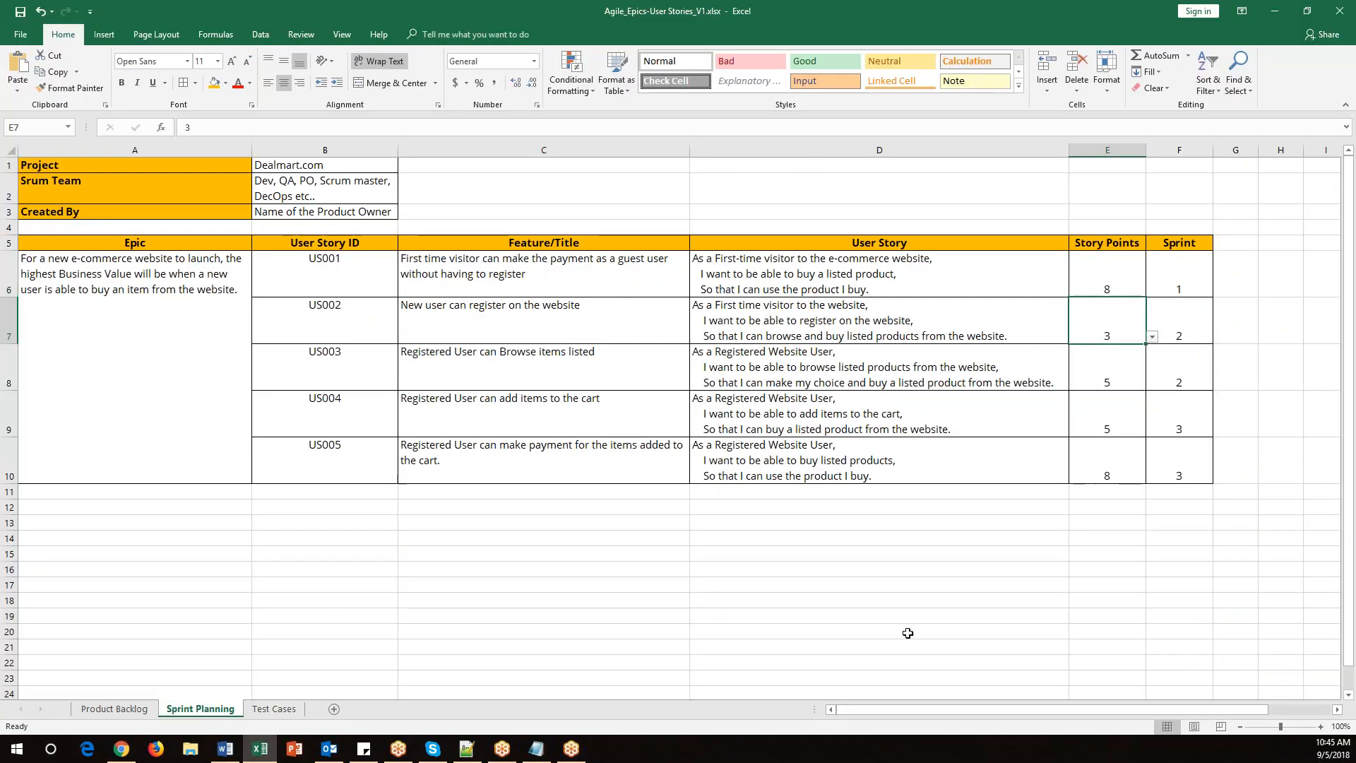
pyautogui.hotkey('alt', 'Tab')
pyautogui.click(1213, 366)
pyautogui.write('3')
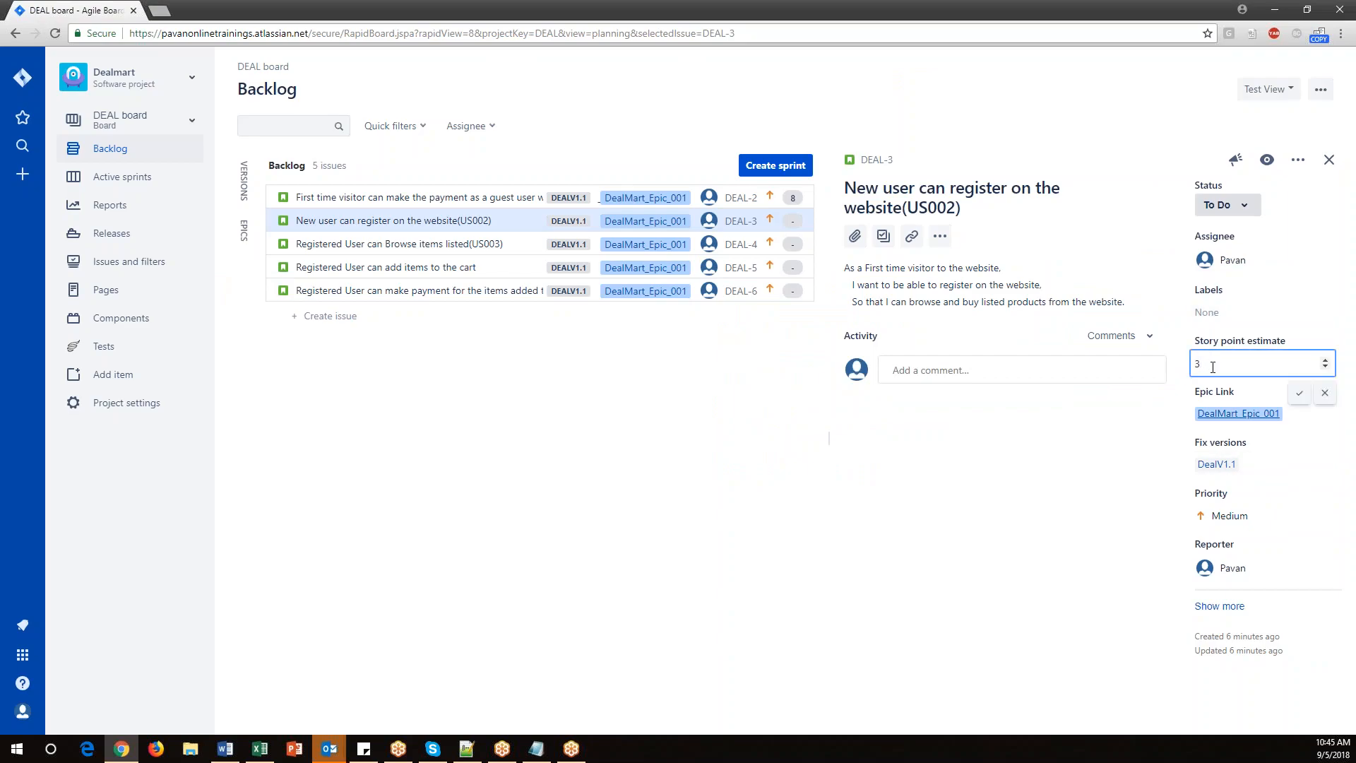
pyautogui.click(1300, 392)
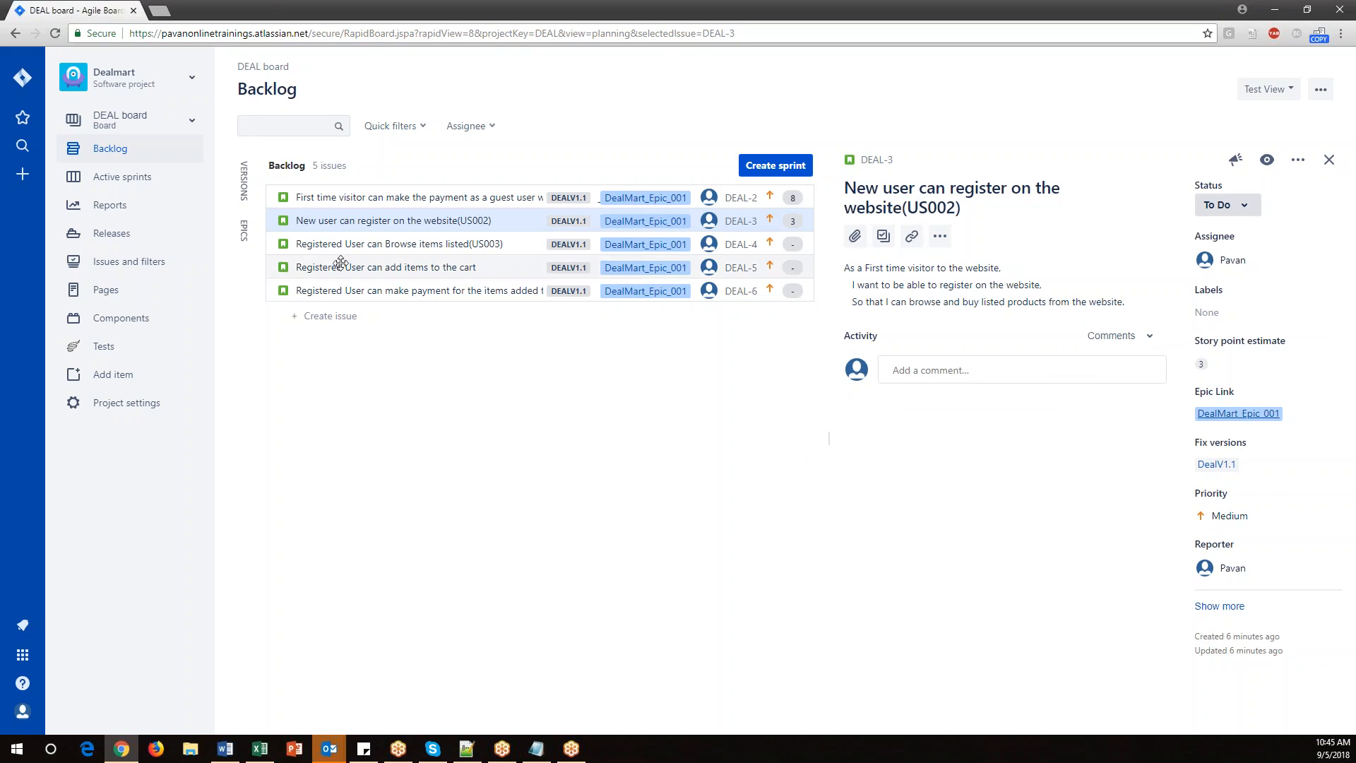
# Open the US003 story (DEAL-4) and set its story point estimate to 5.
pyautogui.click(398, 245)
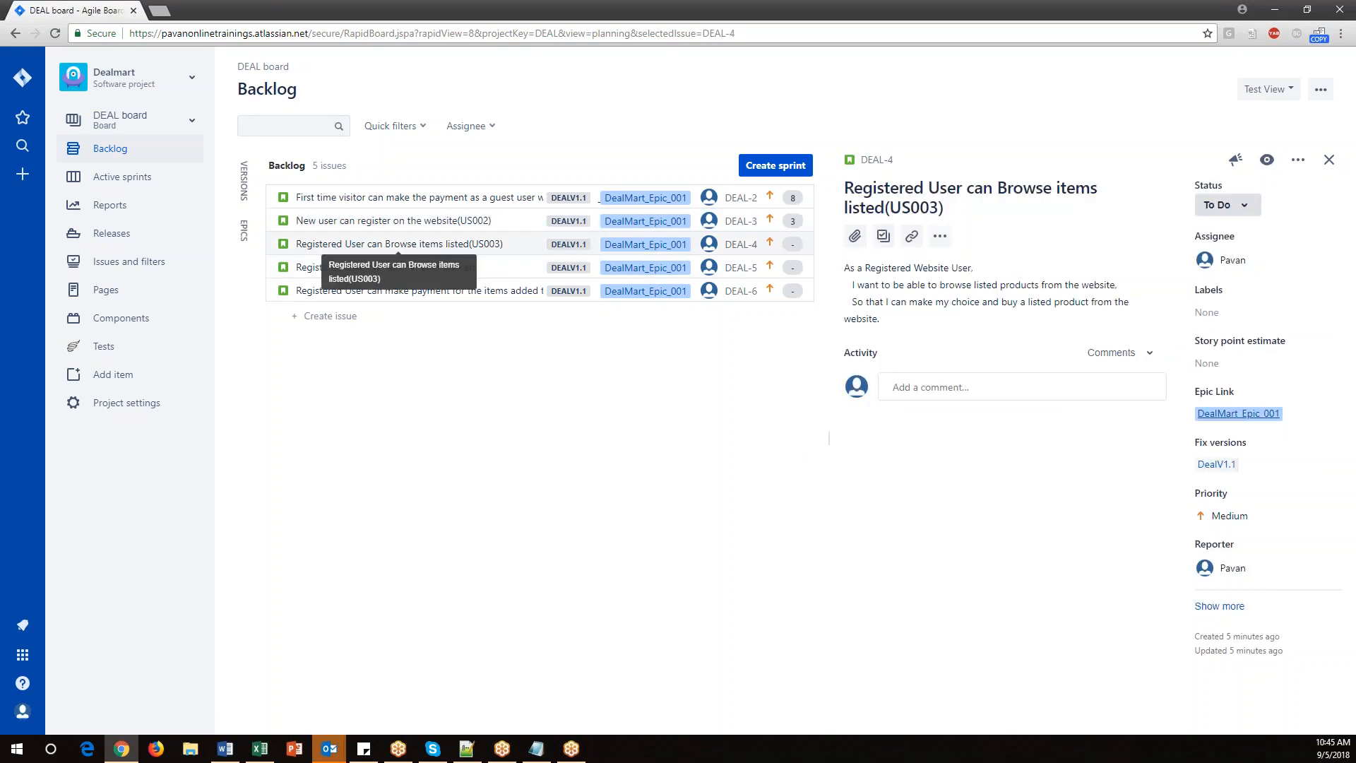
pyautogui.hotkey('alt', 'Tab')
pyautogui.click(1119, 369)
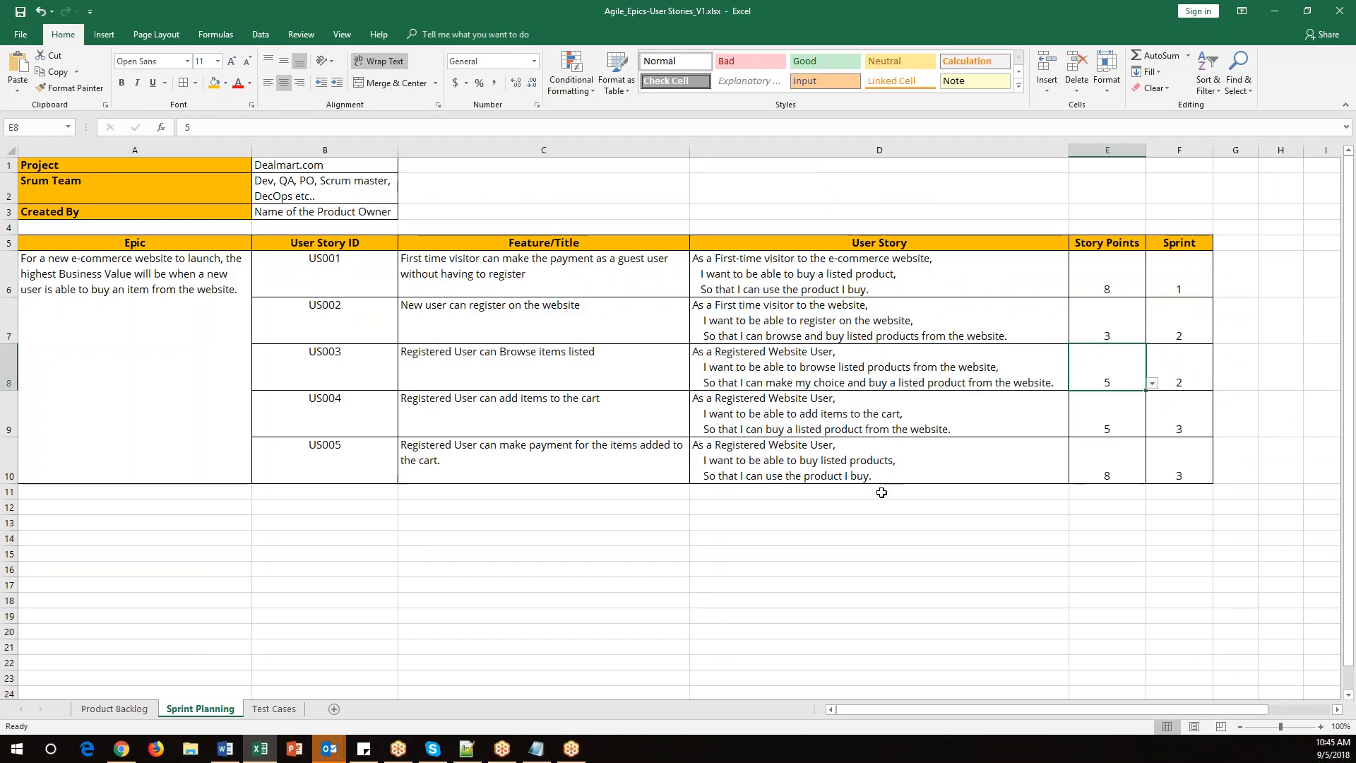
pyautogui.hotkey('alt', 'Tab')
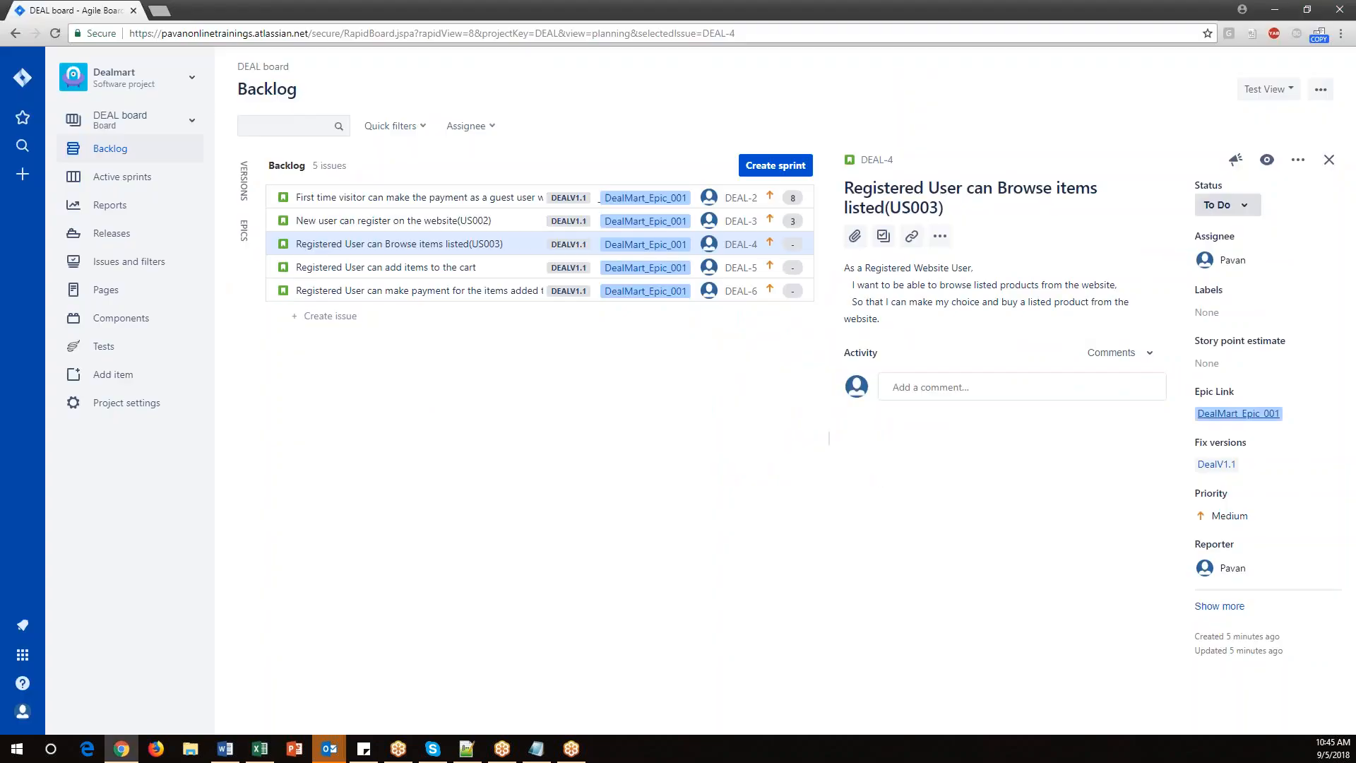
pyautogui.click(1212, 364)
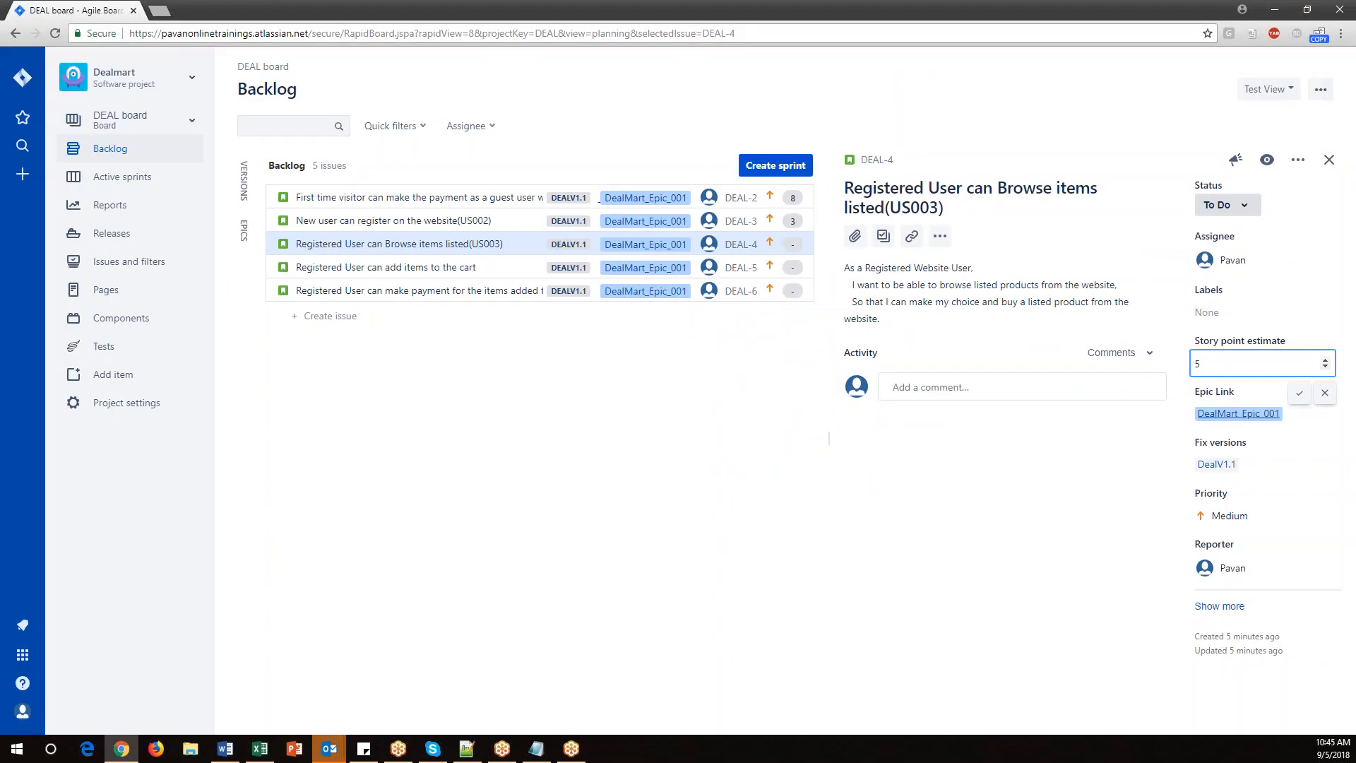
pyautogui.click(1299, 396)
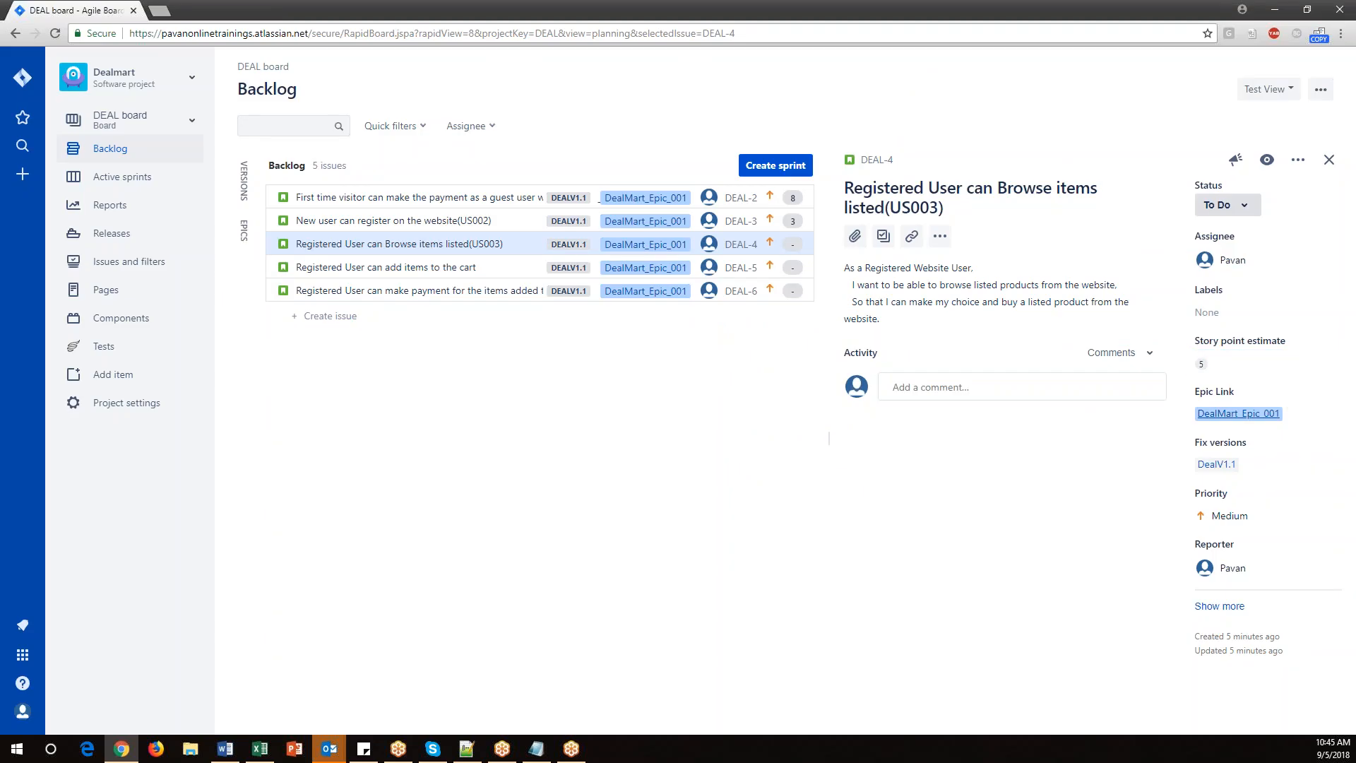
# Open the US004 story (DEAL-5) and set its story point estimate to 5.
pyautogui.click(346, 268)
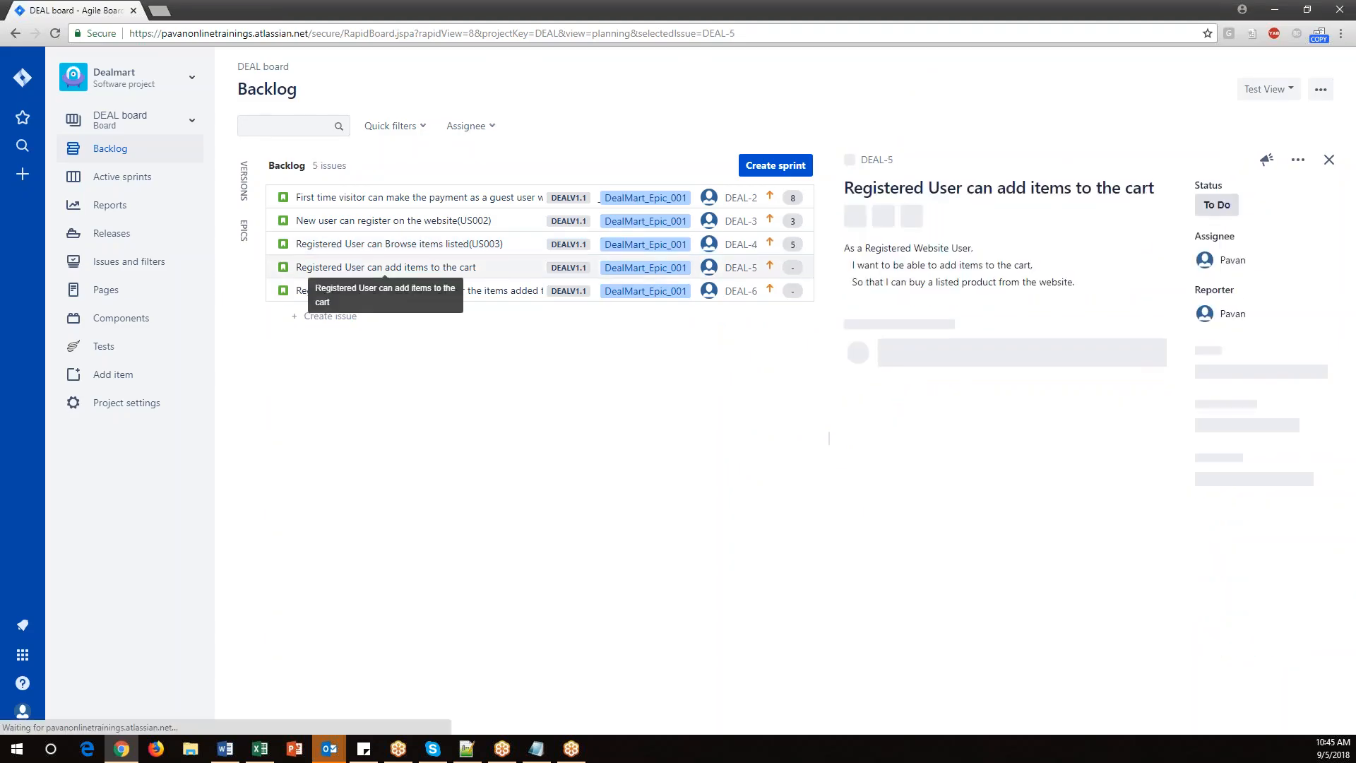
pyautogui.hotkey('alt', 'Tab')
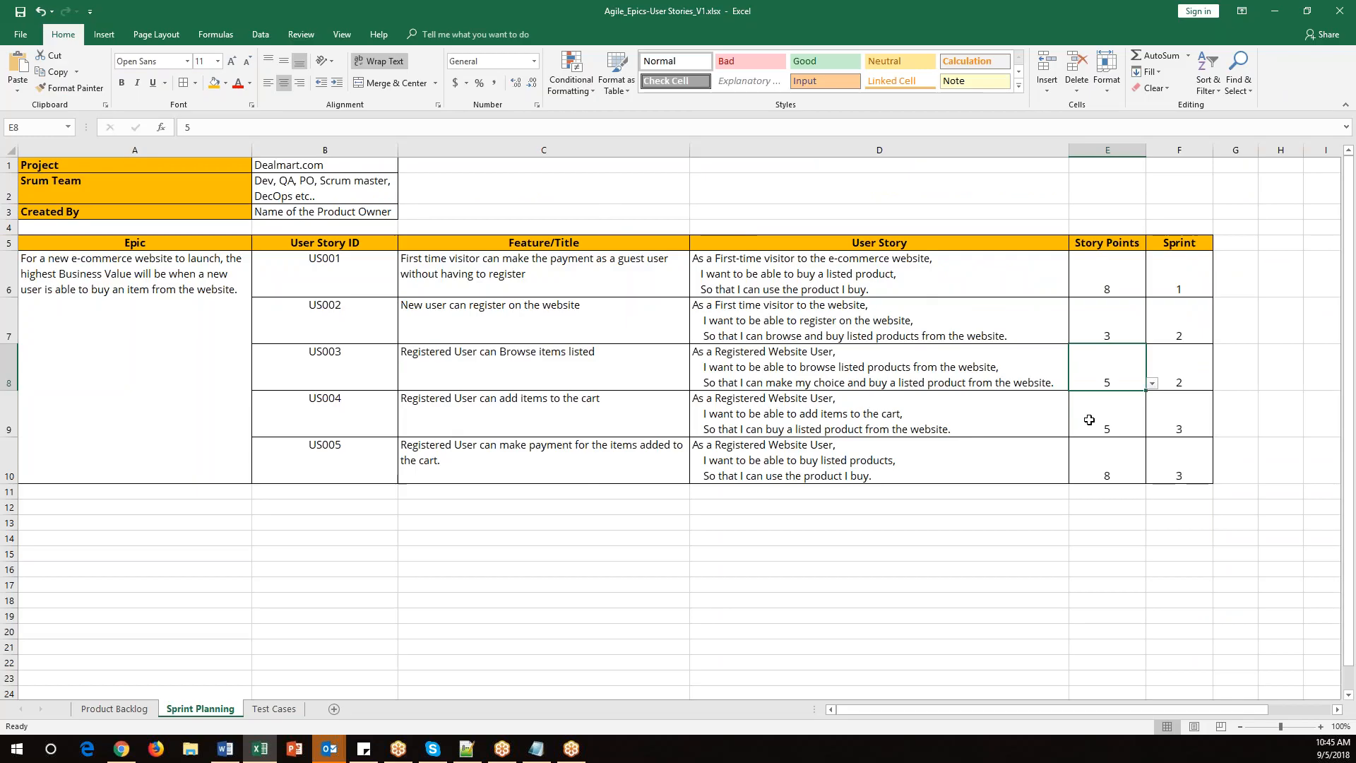
pyautogui.hotkey('alt', 'Tab')
pyautogui.click(1220, 360)
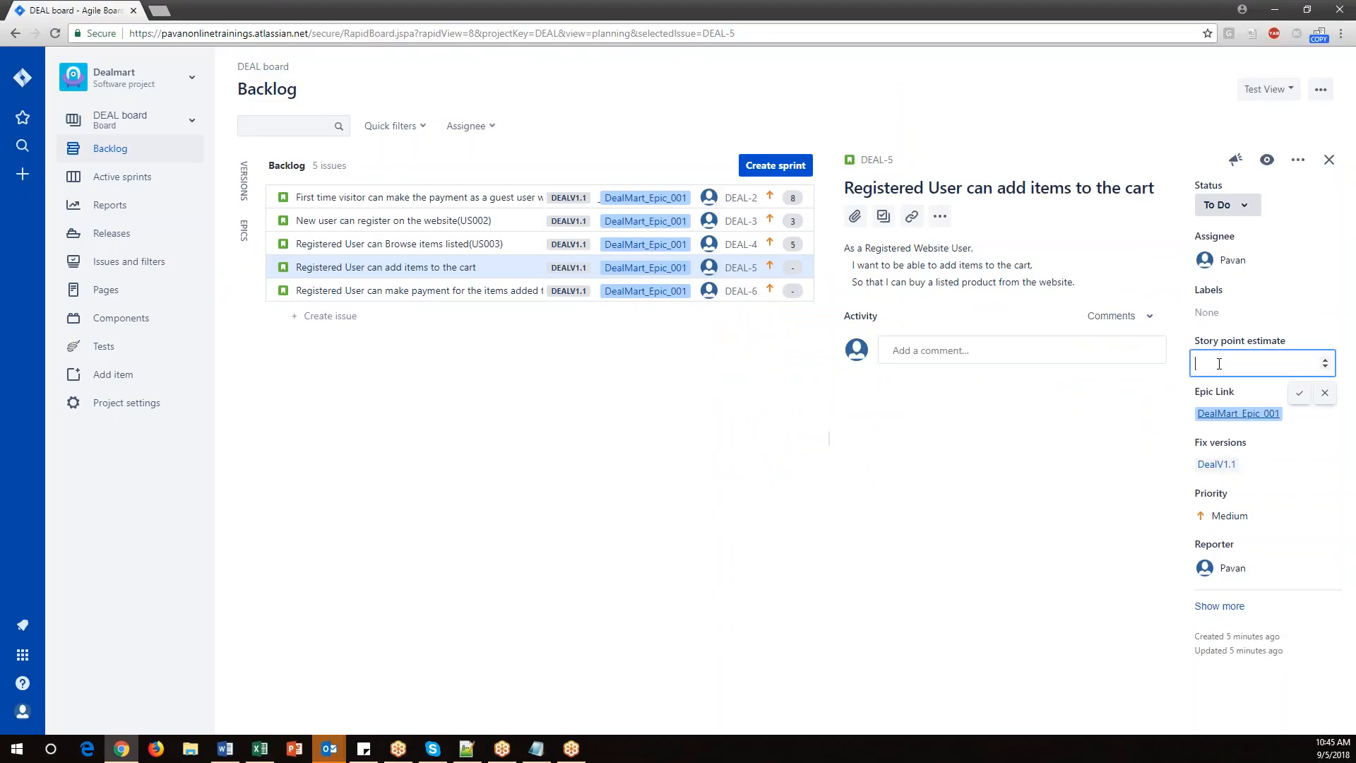
pyautogui.write('5')
pyautogui.click(1300, 393)
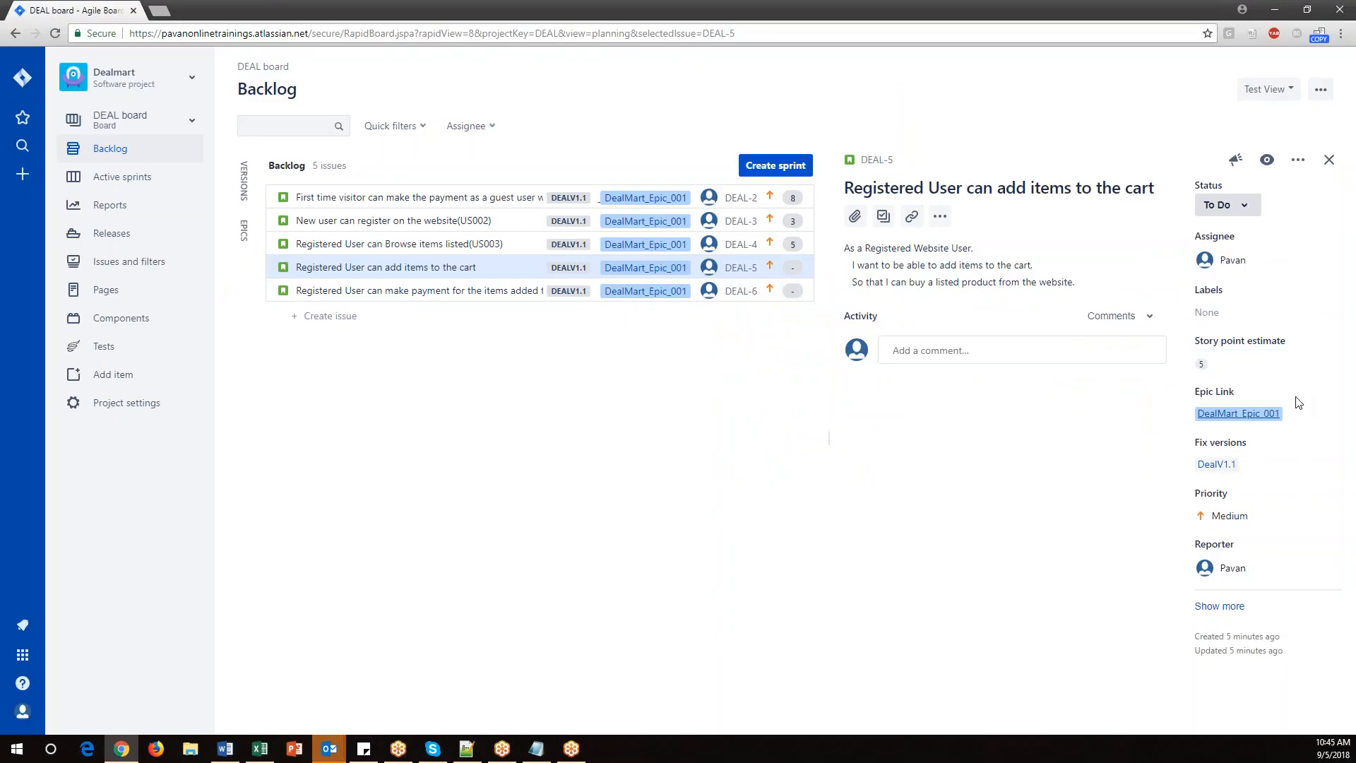
# Open the US005 story (DEAL-6) and set its story point estimate to 8.
pyautogui.hotkey('alt', 'Tab')
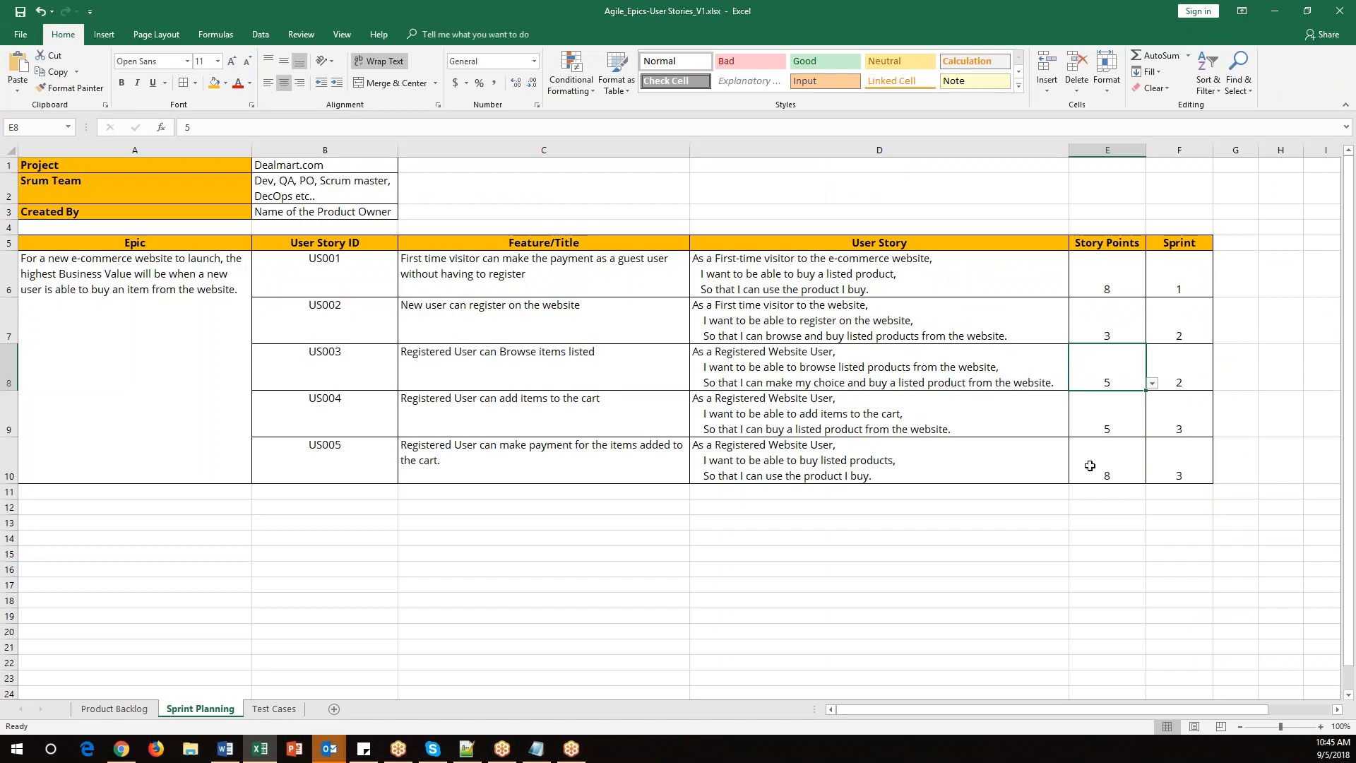
pyautogui.hotkey('alt', 'Tab')
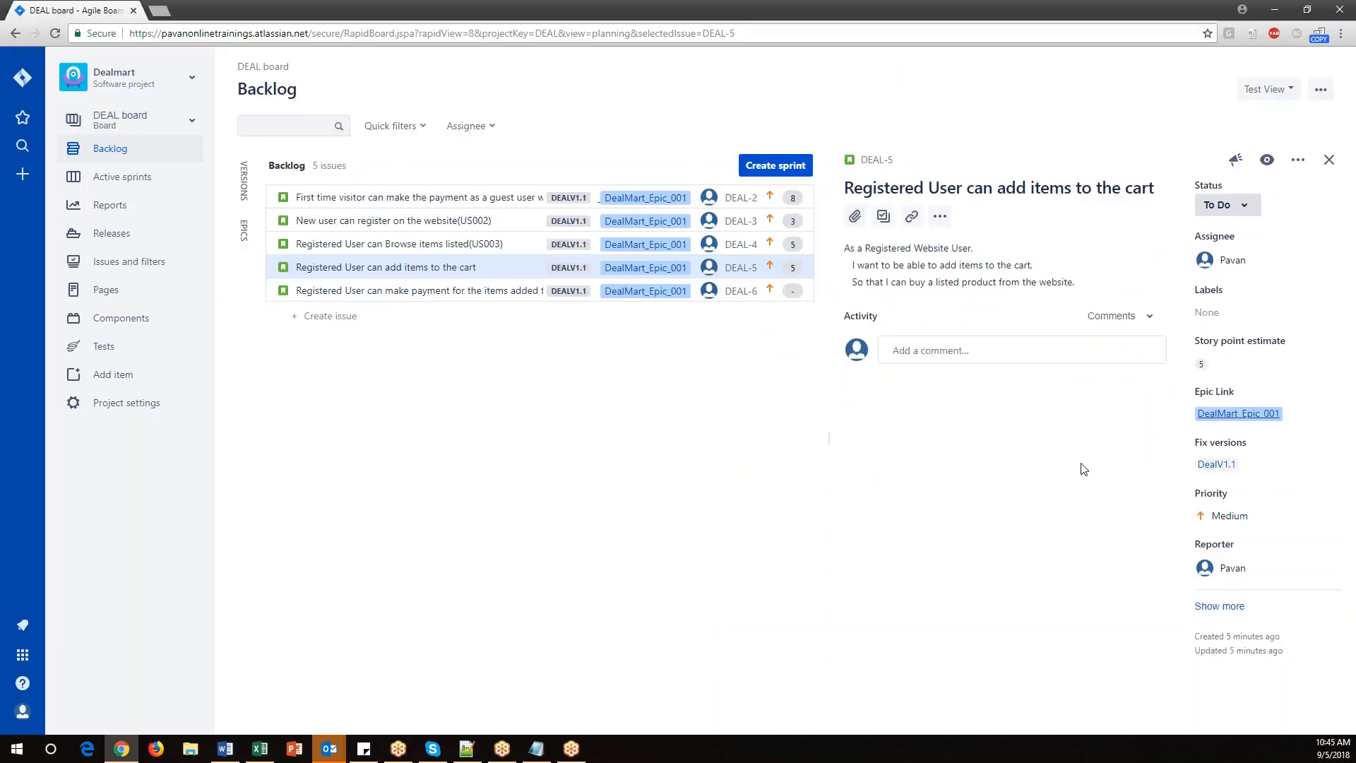
pyautogui.click(322, 291)
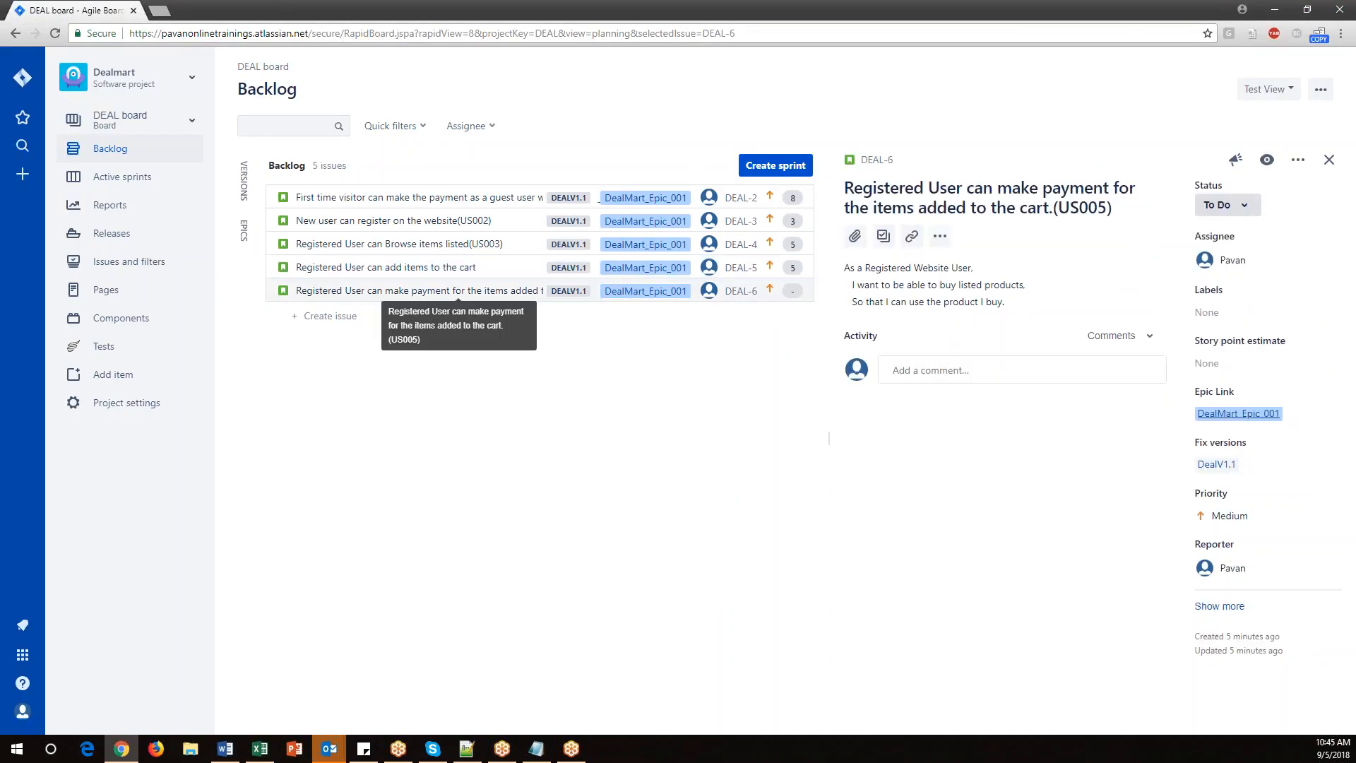
pyautogui.click(1206, 362)
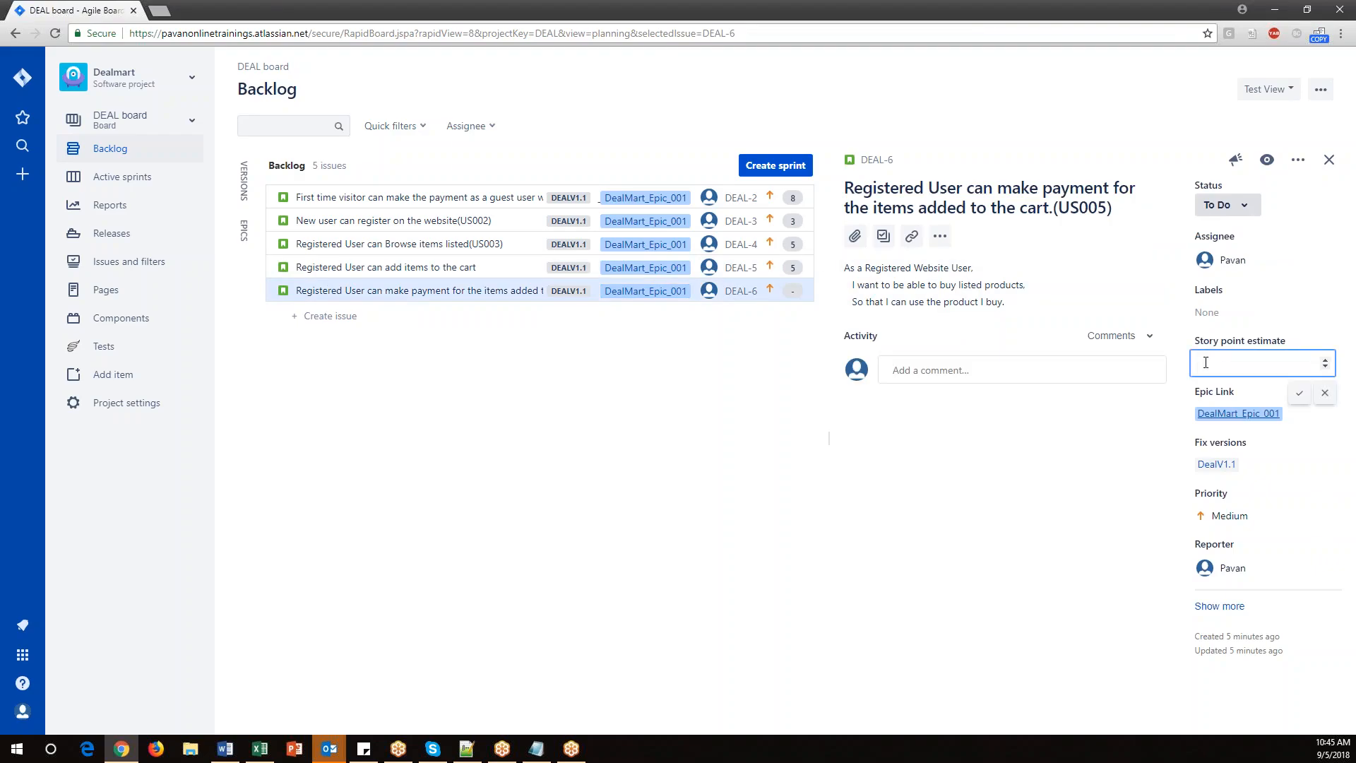
pyautogui.write('8')
pyautogui.click(1301, 394)
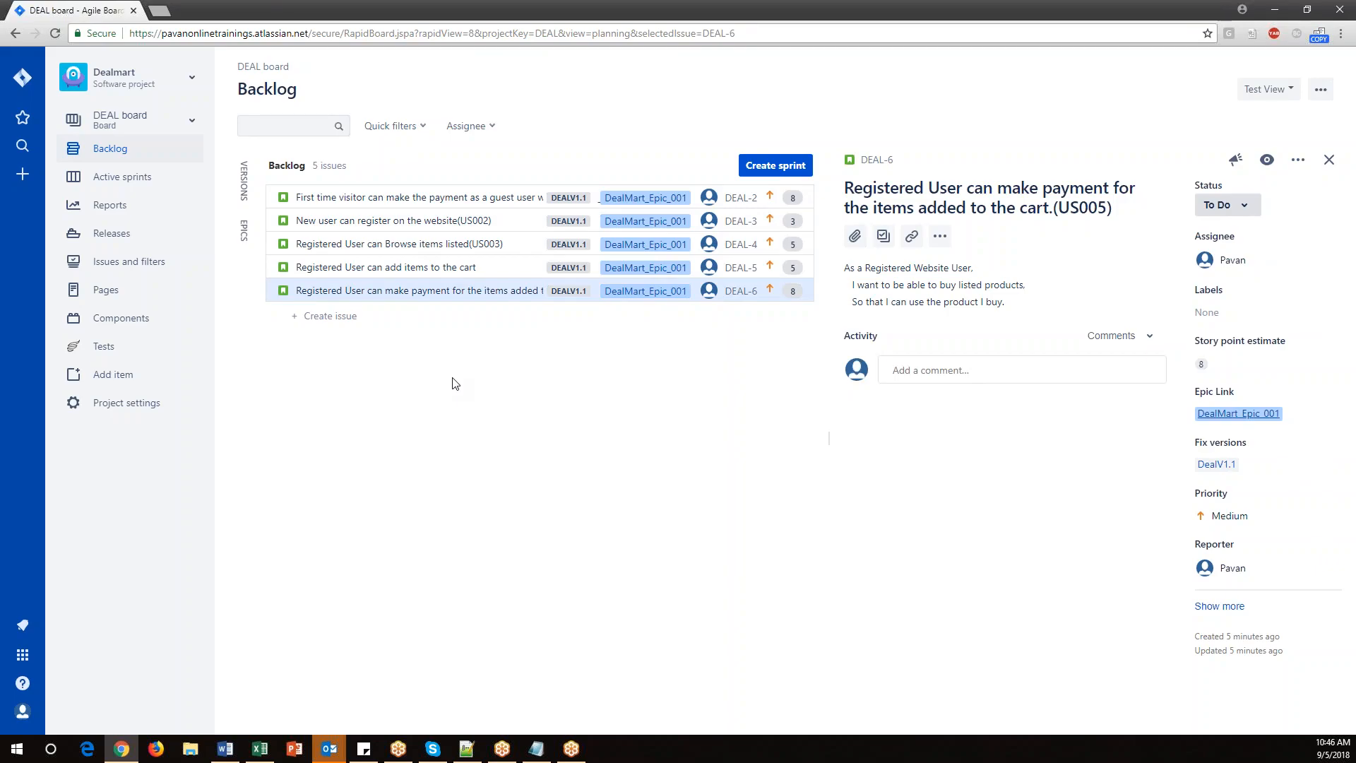
# Compare the spreadsheet's story points and story IDs with the estimates in the backlog.
pyautogui.click(260, 749)
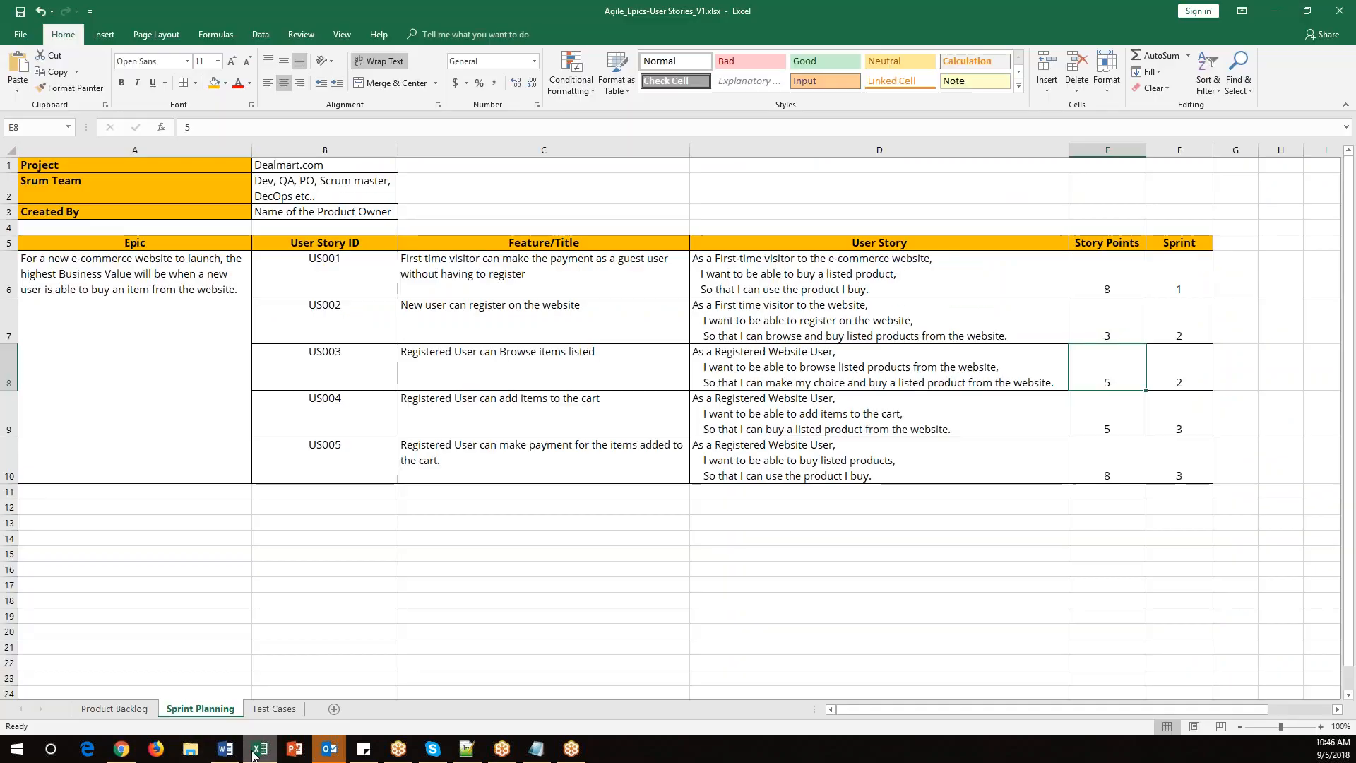
pyautogui.moveTo(1107, 269); pyautogui.dragTo(1123, 480)
pyautogui.hotkey('alt', 'Tab')
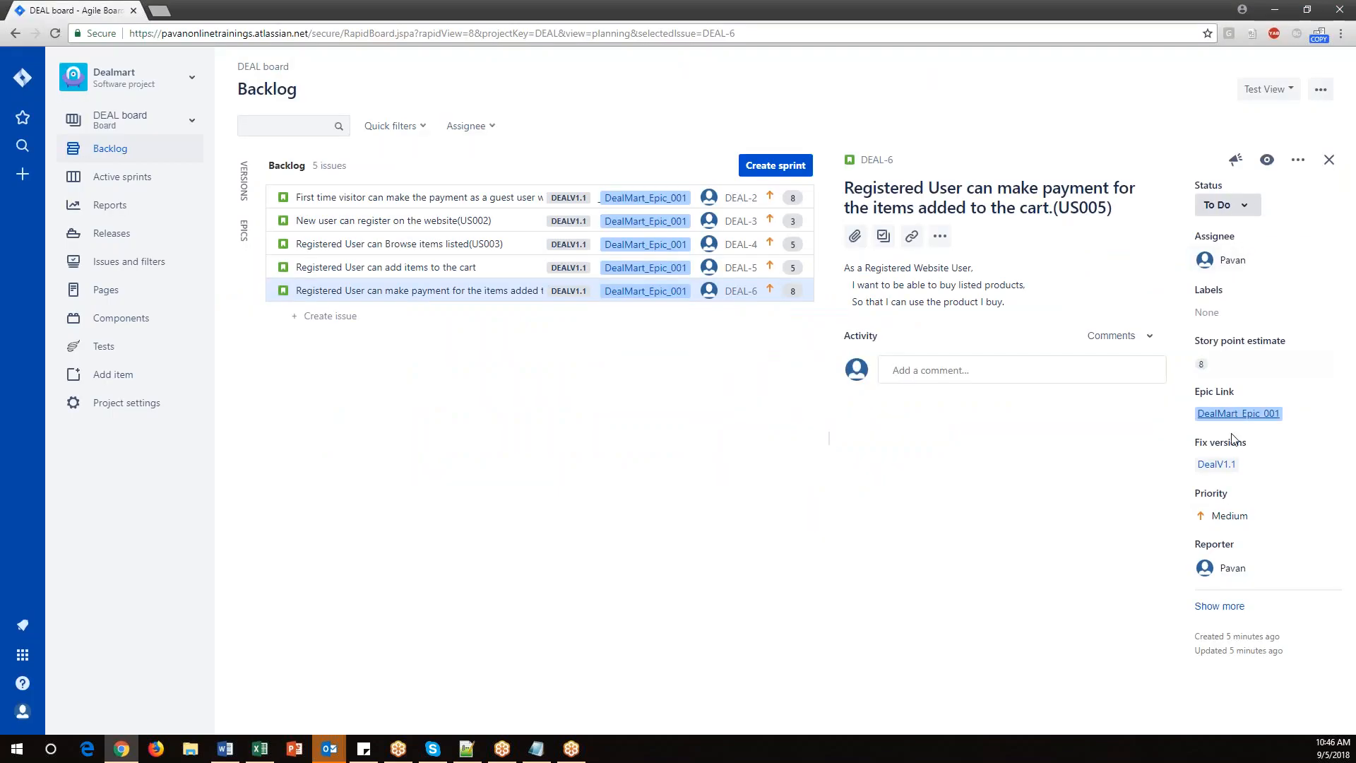
pyautogui.hotkey('alt', 'Tab')
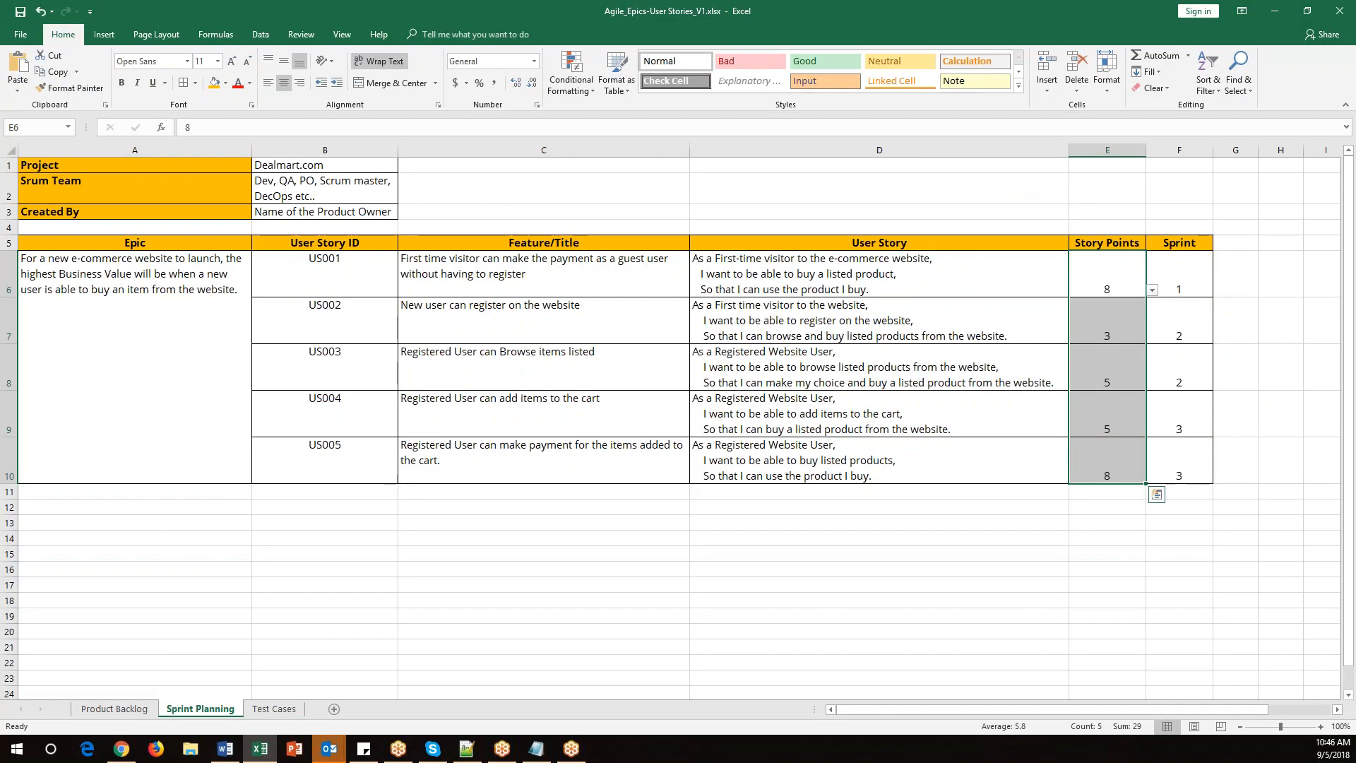
pyautogui.moveTo(352, 267); pyautogui.dragTo(494, 398)
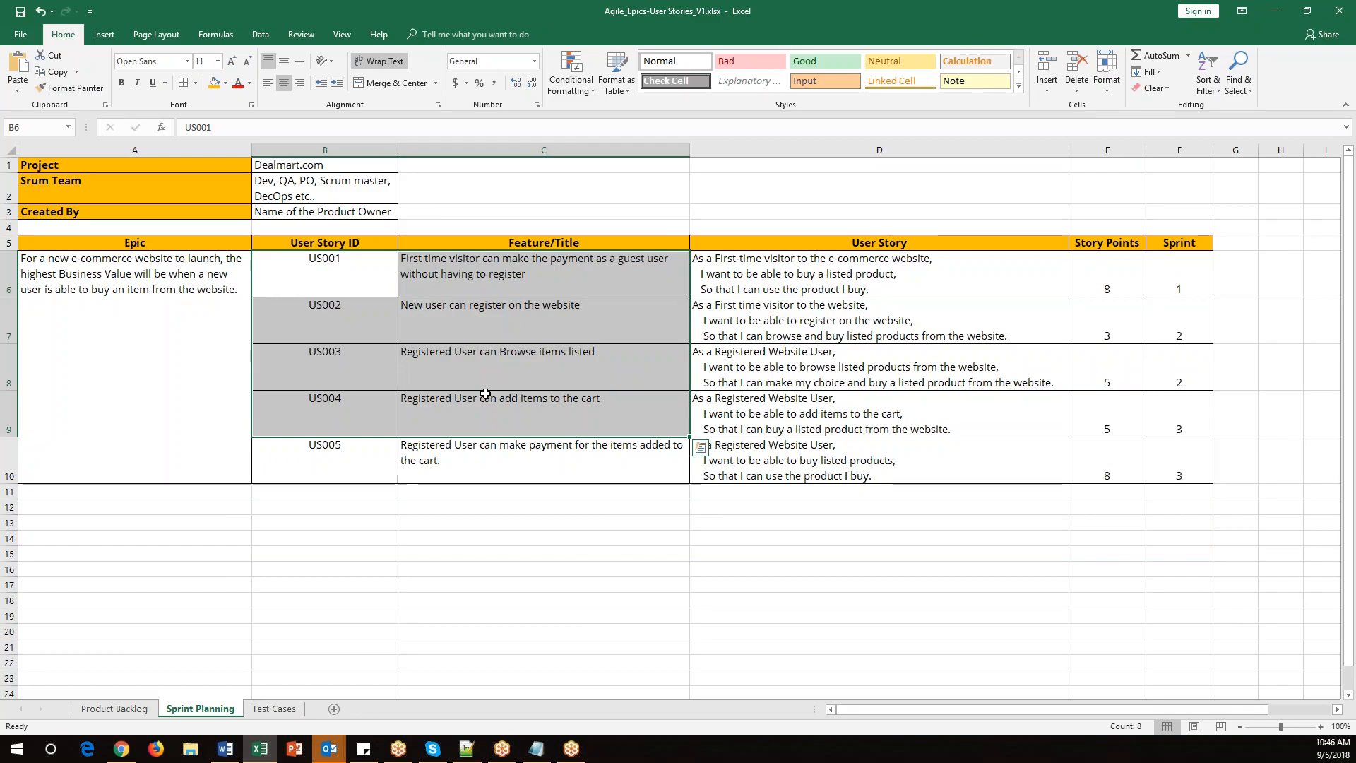
# Open the online whiteboard, pick the pen, and write a circled 5 beside the word 'Story'.
pyautogui.rightClick(122, 751)
pyautogui.click(121, 674)
pyautogui.moveTo(650, 11); pyautogui.dragTo(0, 43)
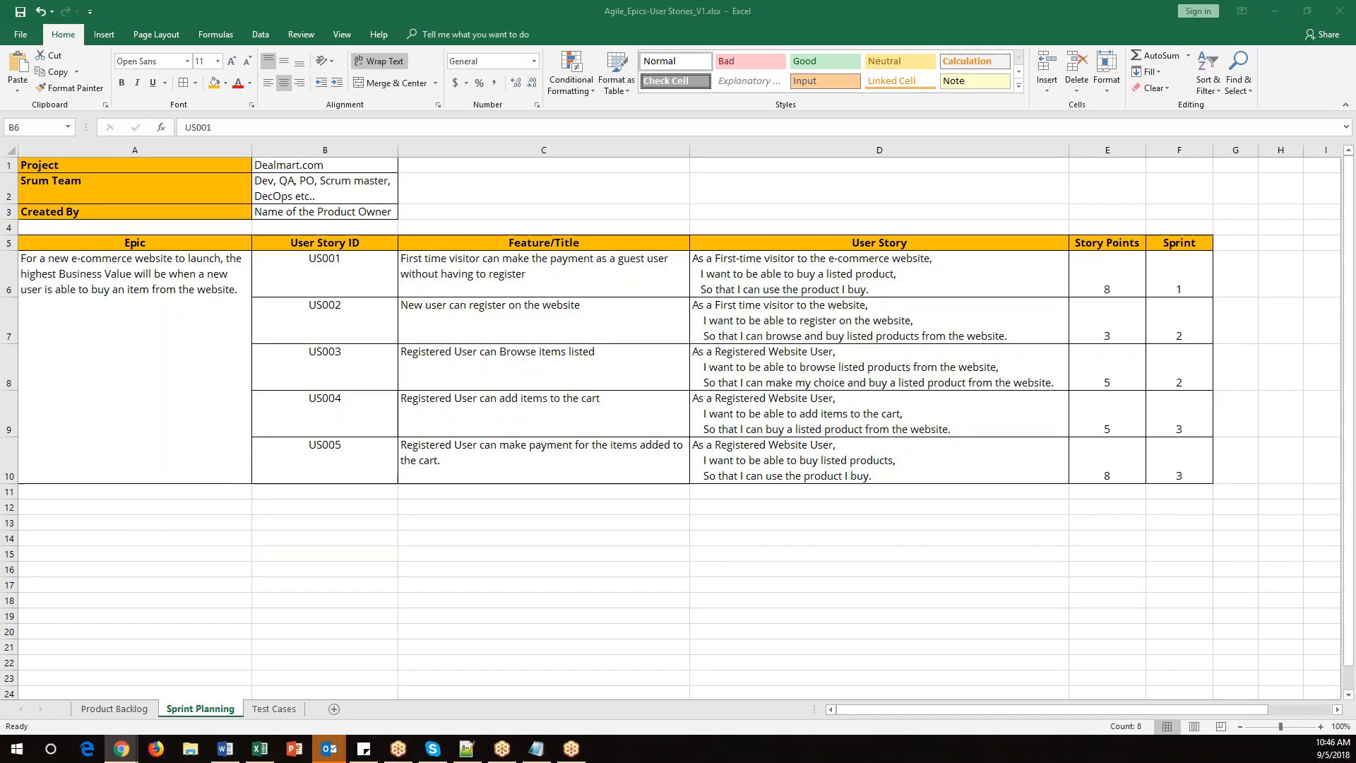
pyautogui.moveTo(0, 78); pyautogui.dragTo(607, 158)
pyautogui.doubleClick(606, 159)
pyautogui.click(19, 206)
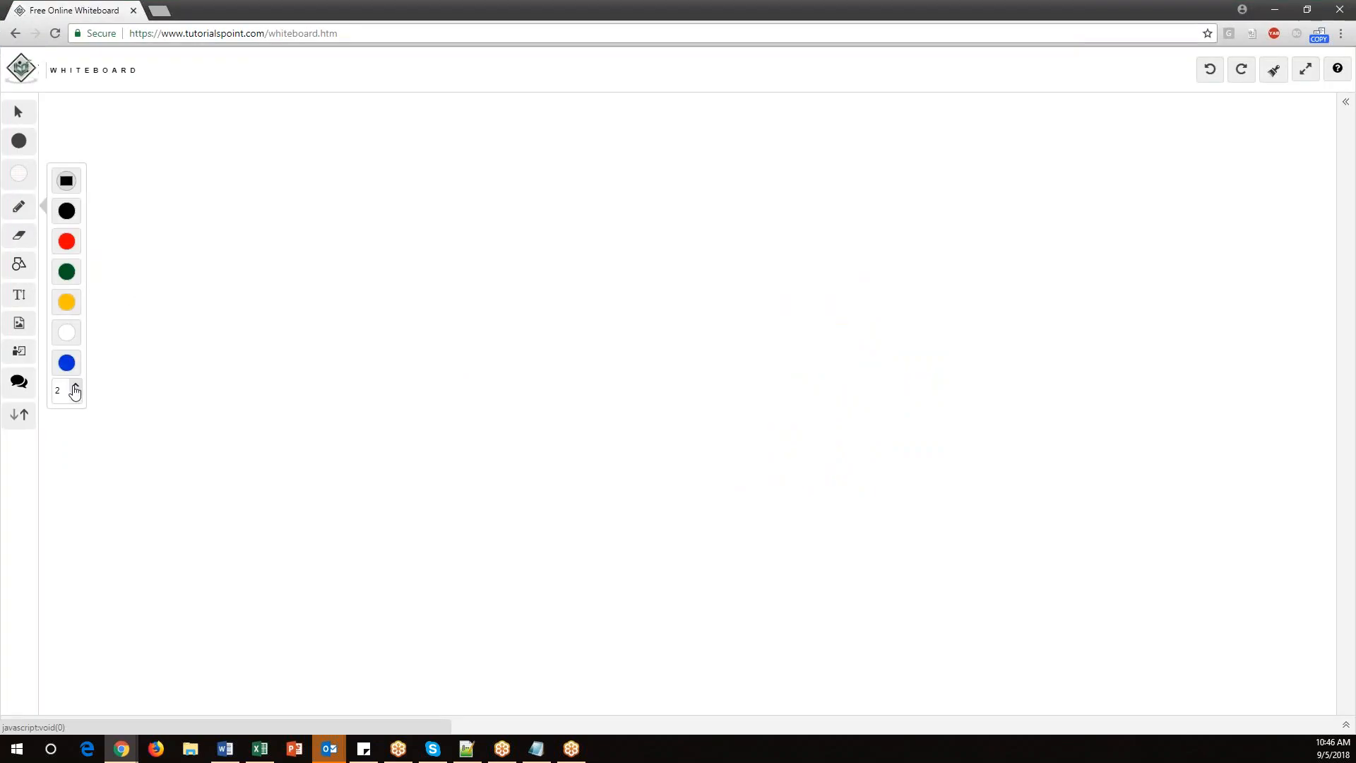
pyautogui.moveTo(336, 193); pyautogui.dragTo(345, 207)
pyautogui.moveTo(354, 170)
pyautogui.mouseDown()
pyautogui.moveTo(424, 193)
pyautogui.moveTo(447, 176)
pyautogui.moveTo(478, 198)
pyautogui.moveTo(494, 168)
pyautogui.mouseUp()
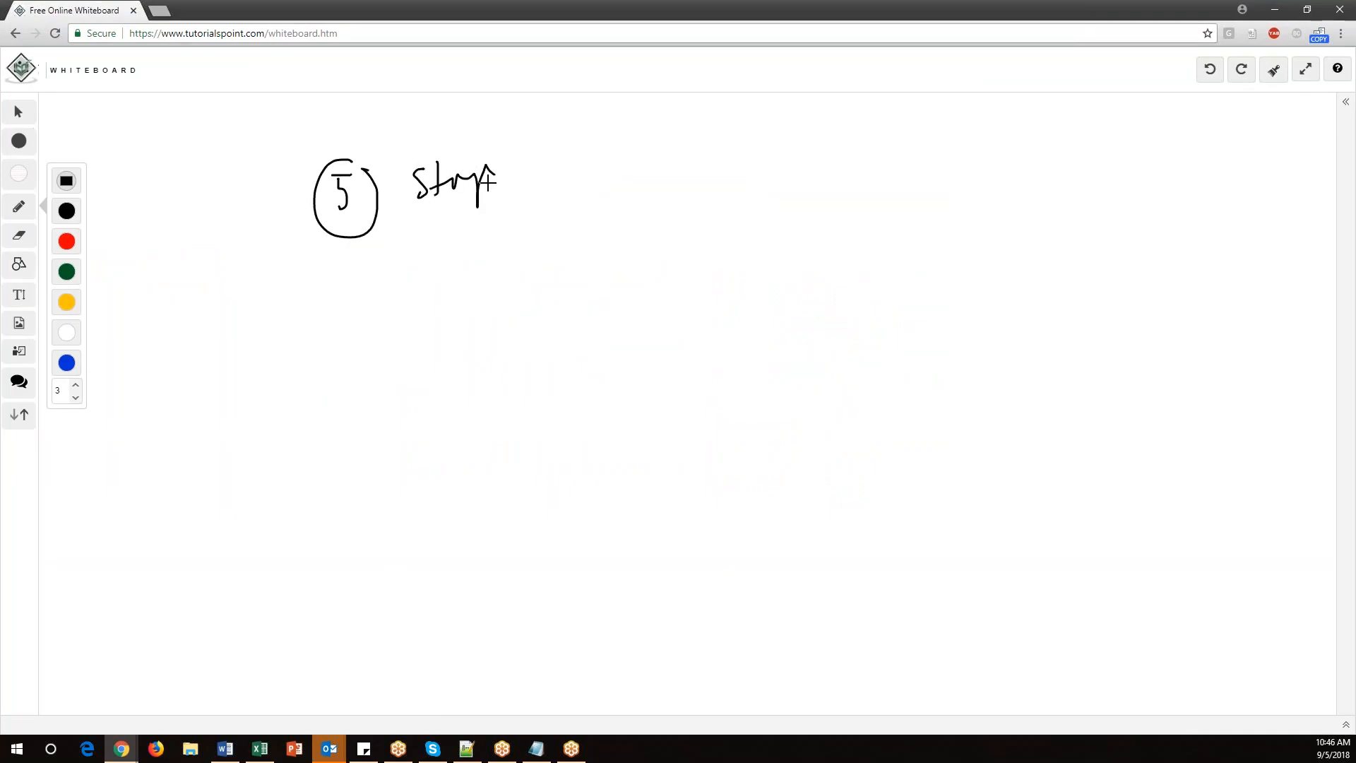
# Draw a 3-month timeline split into 2-week sprints, with an arrow looping from the stories to the first sprint.
pyautogui.moveTo(386, 330); pyautogui.dragTo(384, 401)
pyautogui.moveTo(388, 355); pyautogui.dragTo(518, 356)
pyautogui.moveTo(733, 360)
pyautogui.mouseDown()
pyautogui.moveTo(930, 360)
pyautogui.moveTo(926, 383)
pyautogui.mouseUp()
pyautogui.moveTo(979, 276)
pyautogui.mouseDown()
pyautogui.moveTo(983, 308)
pyautogui.moveTo(1009, 290)
pyautogui.mouseUp()
pyautogui.moveTo(1007, 282)
pyautogui.mouseDown()
pyautogui.moveTo(1039, 286)
pyautogui.moveTo(1065, 240)
pyautogui.moveTo(1093, 263)
pyautogui.mouseUp()
pyautogui.moveTo(501, 331); pyautogui.dragTo(506, 402)
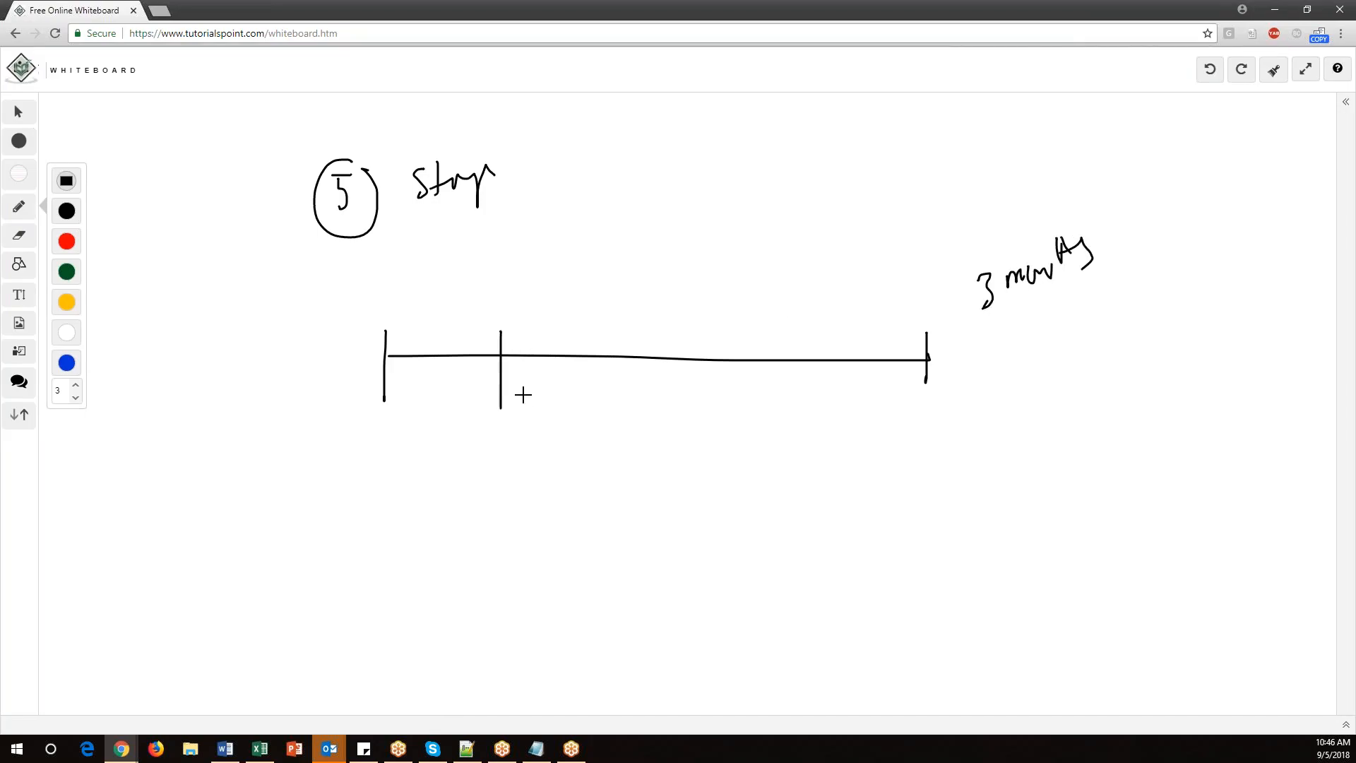
pyautogui.moveTo(667, 330); pyautogui.dragTo(666, 393)
pyautogui.moveTo(854, 331); pyautogui.dragTo(853, 405)
pyautogui.moveTo(406, 283); pyautogui.dragTo(428, 305)
pyautogui.moveTo(427, 277); pyautogui.dragTo(457, 275)
pyautogui.moveTo(558, 274)
pyautogui.mouseDown()
pyautogui.moveTo(578, 290)
pyautogui.moveTo(604, 266)
pyautogui.mouseUp()
pyautogui.moveTo(729, 274); pyautogui.dragTo(774, 279)
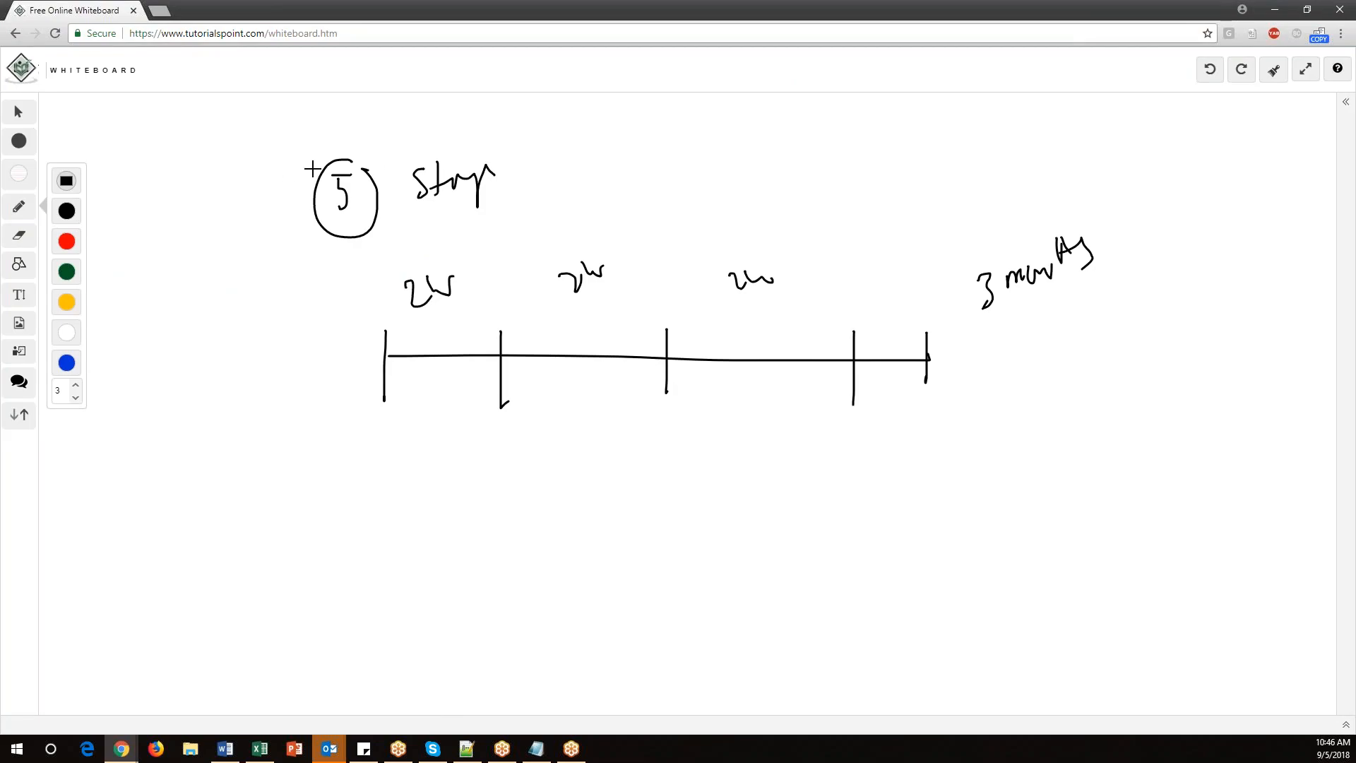
pyautogui.moveTo(305, 232)
pyautogui.mouseDown()
pyautogui.moveTo(269, 234)
pyautogui.moveTo(388, 506)
pyautogui.moveTo(430, 421)
pyautogui.moveTo(466, 456)
pyautogui.mouseUp()
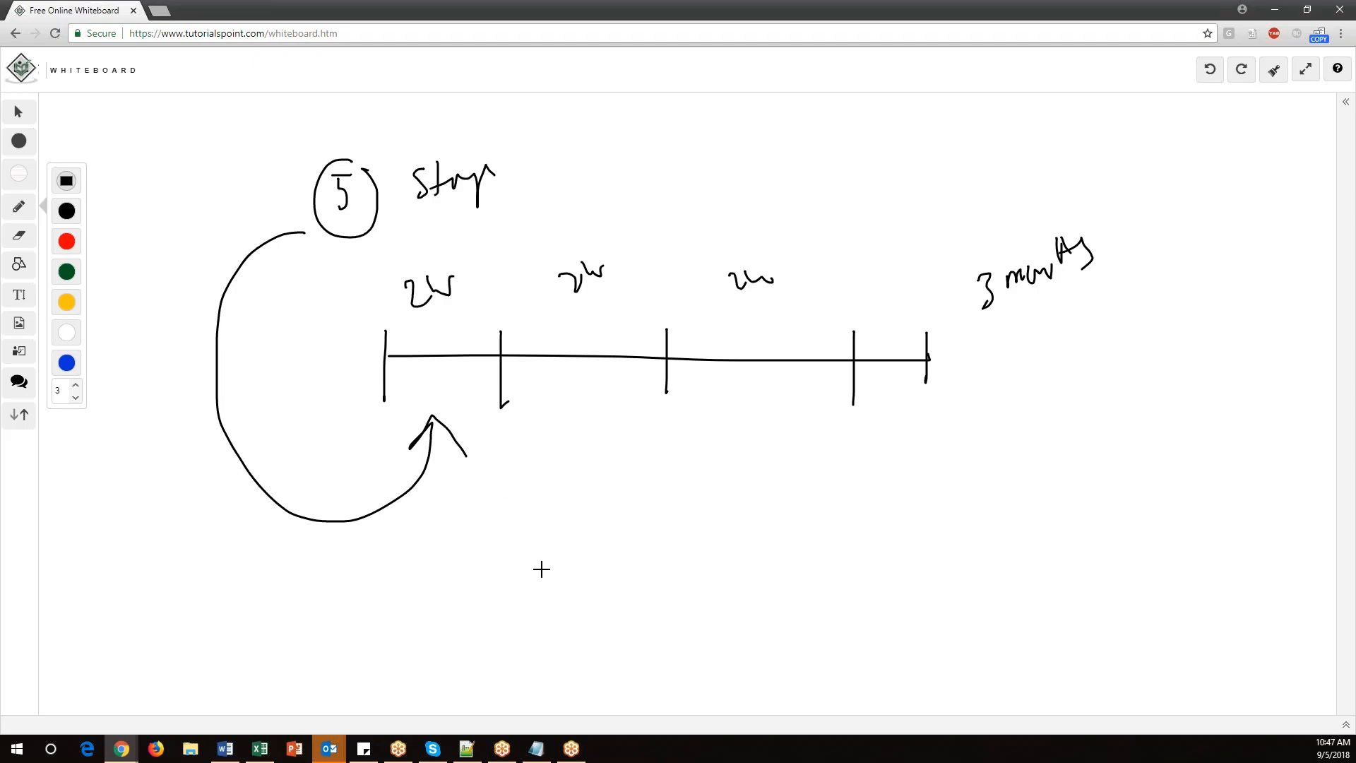
# Write the numbered list '1) Create', '2) Add stories', '3) Start' and bracket it on the whiteboard.
pyautogui.moveTo(543, 506); pyautogui.dragTo(544, 541)
pyautogui.moveTo(549, 493); pyautogui.dragTo(550, 544)
pyautogui.moveTo(609, 508)
pyautogui.mouseDown()
pyautogui.moveTo(615, 525)
pyautogui.moveTo(751, 532)
pyautogui.mouseUp()
pyautogui.moveTo(698, 489); pyautogui.dragTo(760, 487)
pyautogui.moveTo(537, 581)
pyautogui.mouseDown()
pyautogui.moveTo(583, 612)
pyautogui.moveTo(645, 570)
pyautogui.moveTo(690, 593)
pyautogui.mouseUp()
pyautogui.moveTo(596, 586)
pyautogui.mouseDown()
pyautogui.moveTo(701, 585)
pyautogui.moveTo(739, 602)
pyautogui.mouseUp()
pyautogui.moveTo(753, 559)
pyautogui.mouseDown()
pyautogui.moveTo(771, 580)
pyautogui.moveTo(826, 574)
pyautogui.mouseUp()
pyautogui.moveTo(545, 651)
pyautogui.mouseDown()
pyautogui.moveTo(558, 668)
pyautogui.moveTo(548, 679)
pyautogui.mouseUp()
pyautogui.moveTo(562, 639); pyautogui.dragTo(591, 694)
pyautogui.moveTo(646, 627)
pyautogui.mouseDown()
pyautogui.moveTo(620, 670)
pyautogui.moveTo(663, 662)
pyautogui.mouseUp()
pyautogui.moveTo(638, 647)
pyautogui.mouseDown()
pyautogui.moveTo(716, 636)
pyautogui.moveTo(727, 661)
pyautogui.mouseUp()
pyautogui.moveTo(715, 645); pyautogui.dragTo(777, 631)
pyautogui.moveTo(757, 439); pyautogui.dragTo(838, 664)
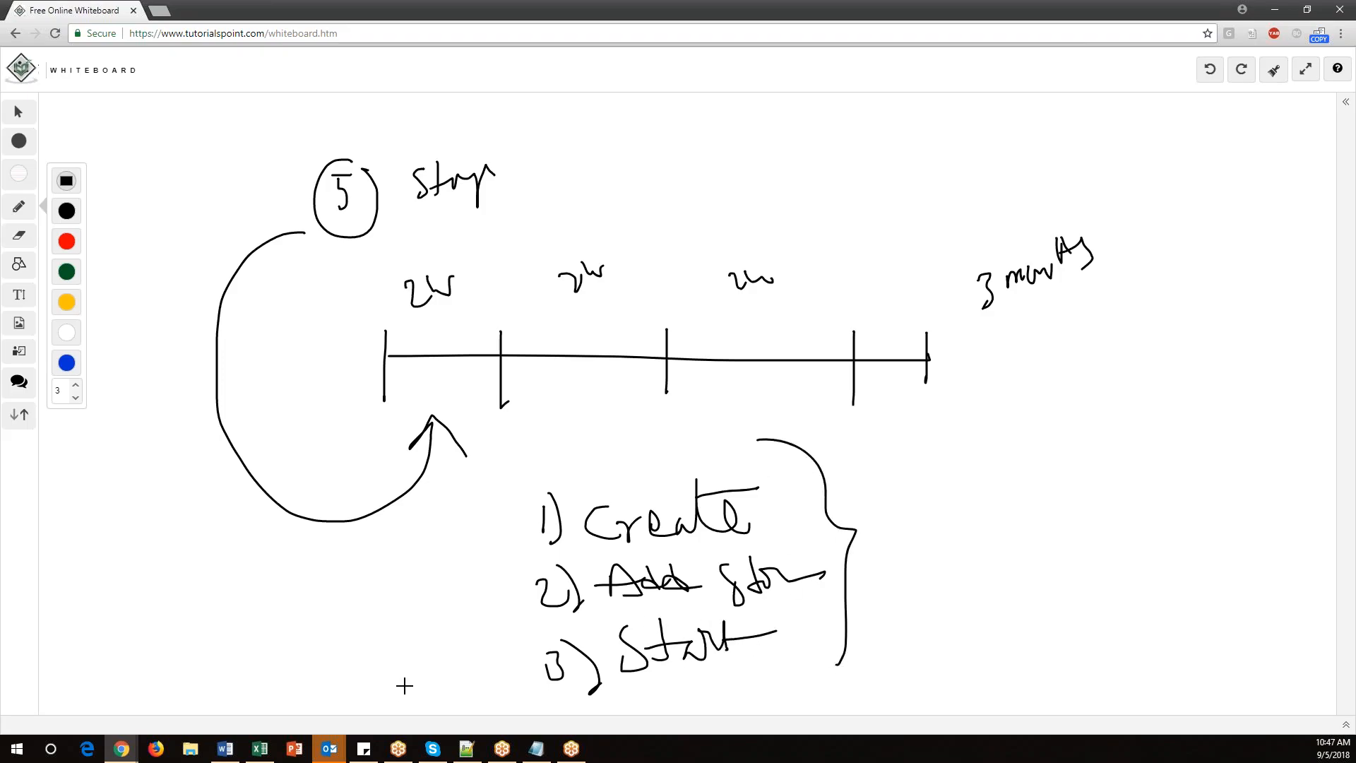
# In the Notepad notes, set the three sprint topics from 'Creating sprint in Jira' to 'Starting sprint' apart with blank lines.
pyautogui.click(537, 748)
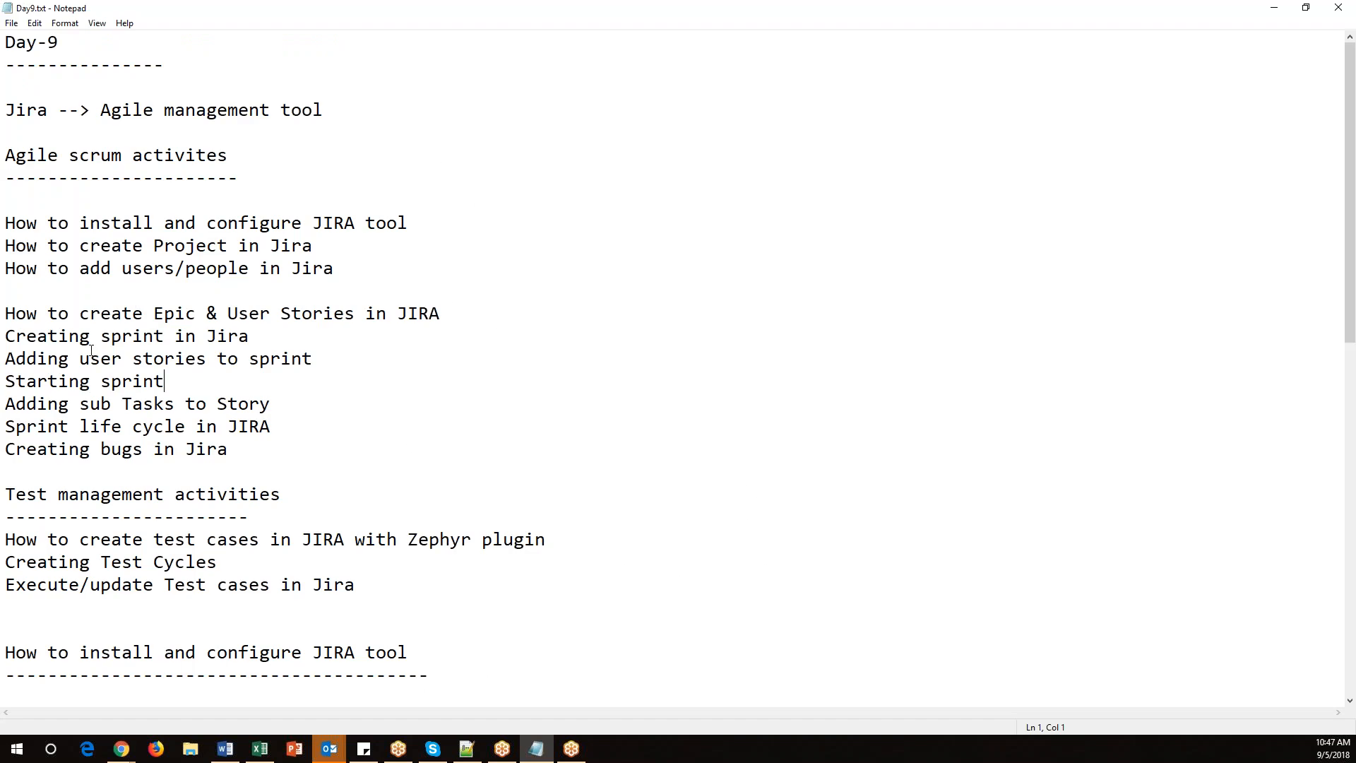
pyautogui.moveTo(251, 337); pyautogui.dragTo(4, 337)
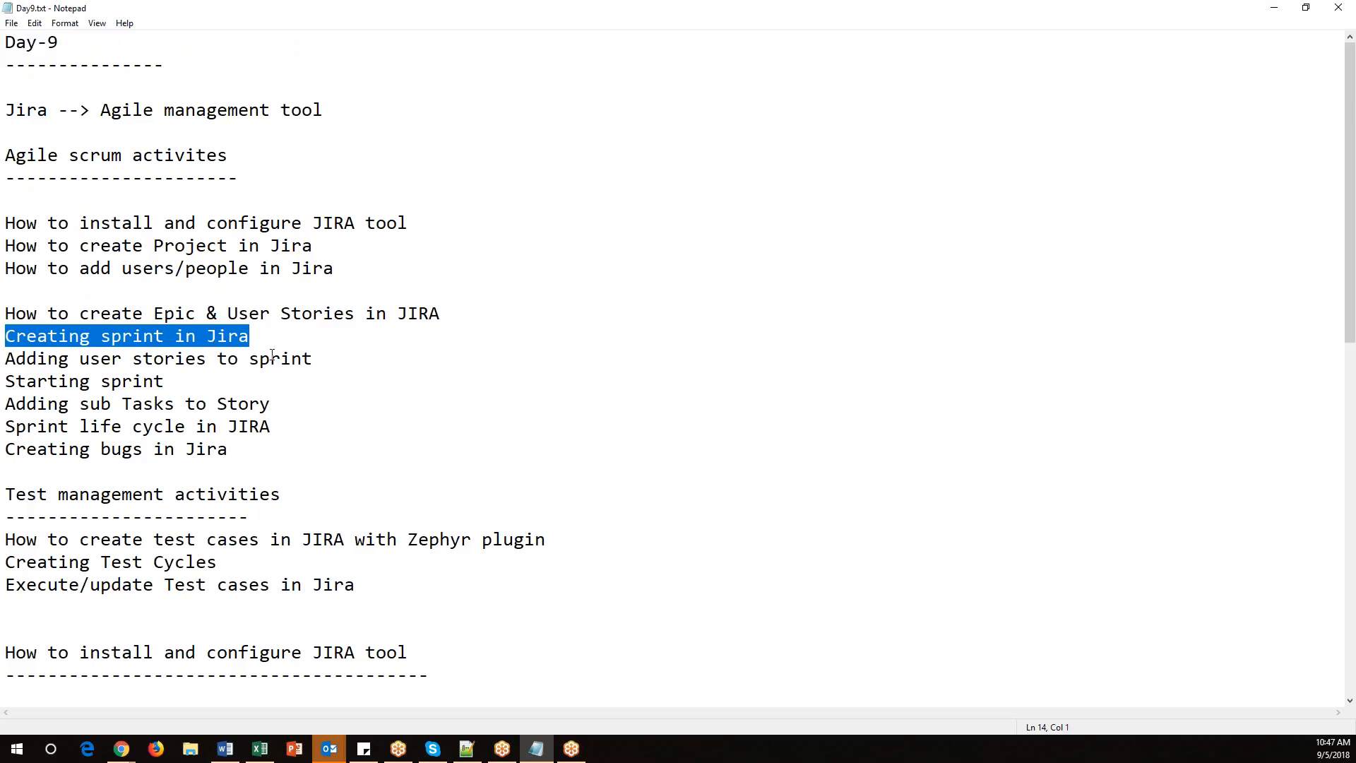
pyautogui.moveTo(341, 361); pyautogui.dragTo(6, 340)
pyautogui.moveTo(183, 381); pyautogui.dragTo(5, 337)
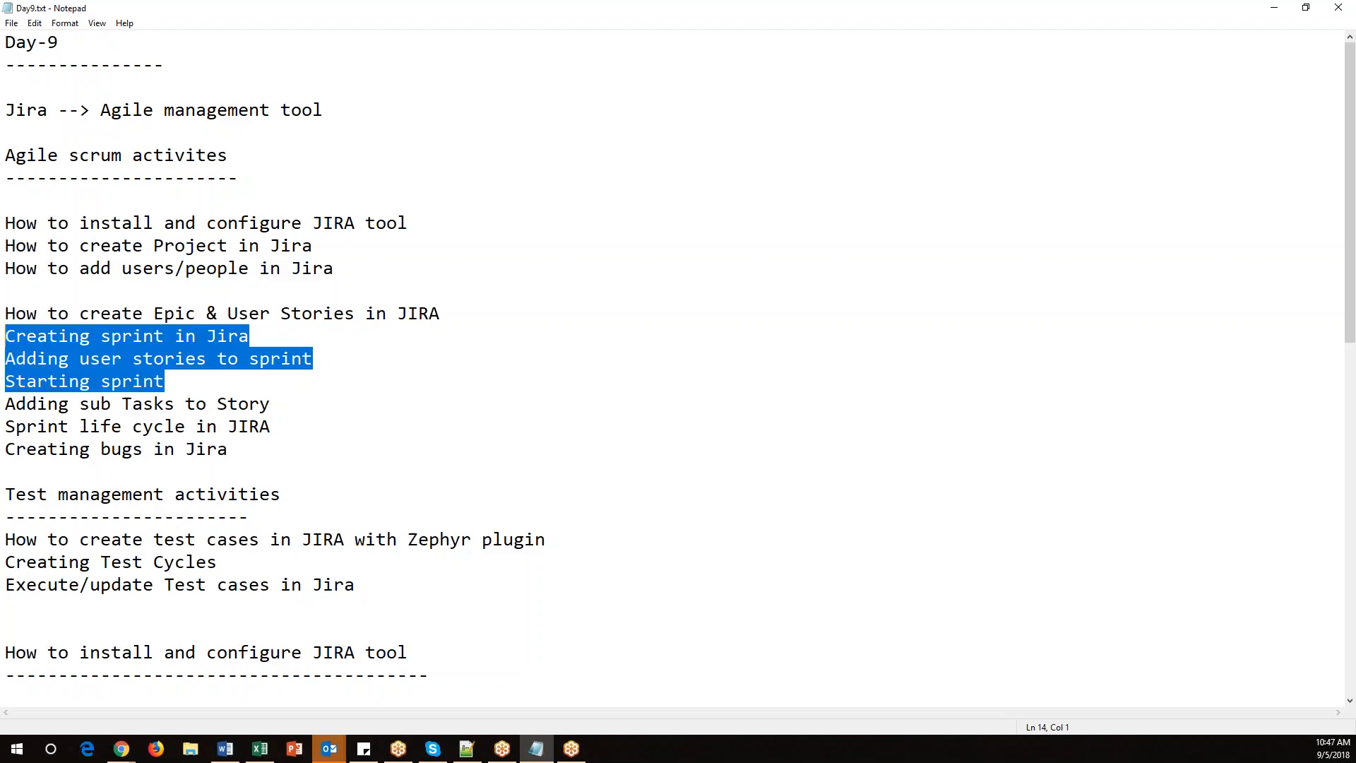
pyautogui.click(8, 340)
pyautogui.press('Return')
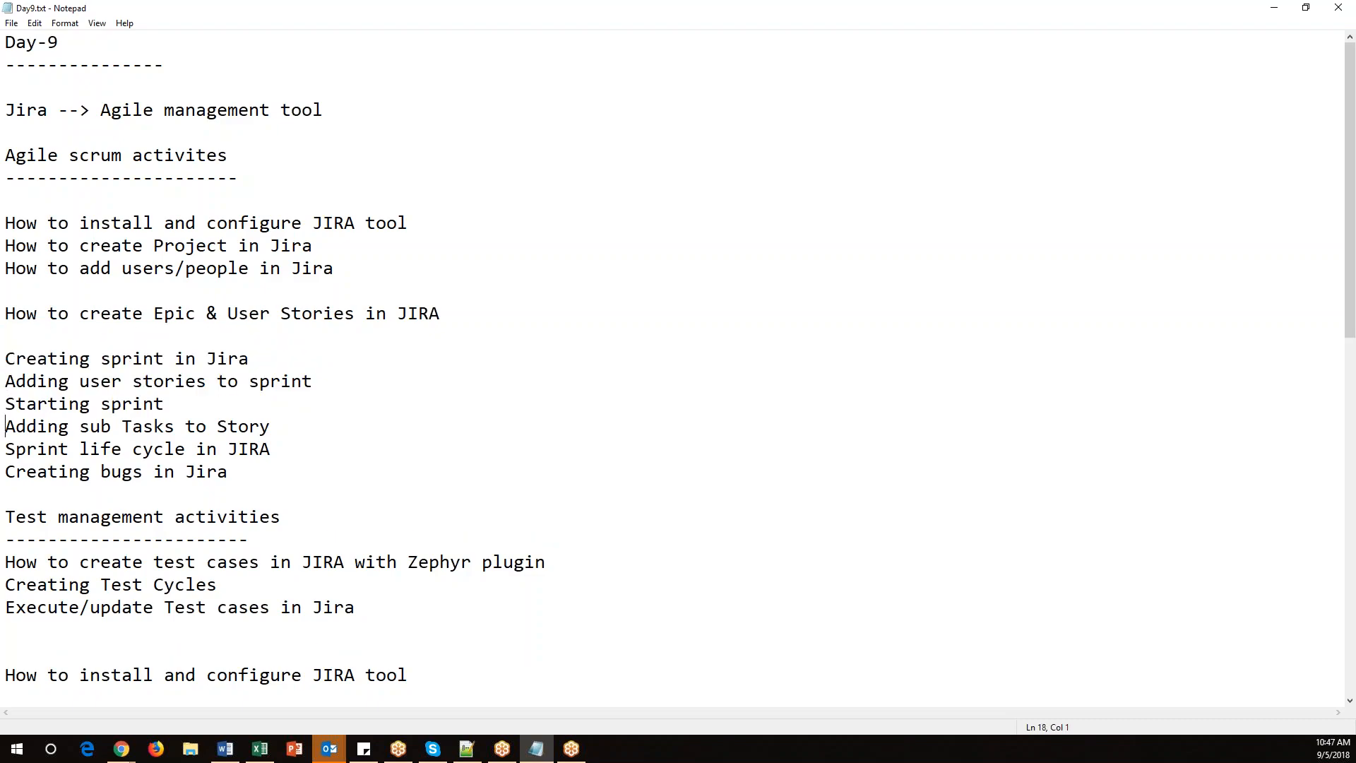
pyautogui.press('Return')
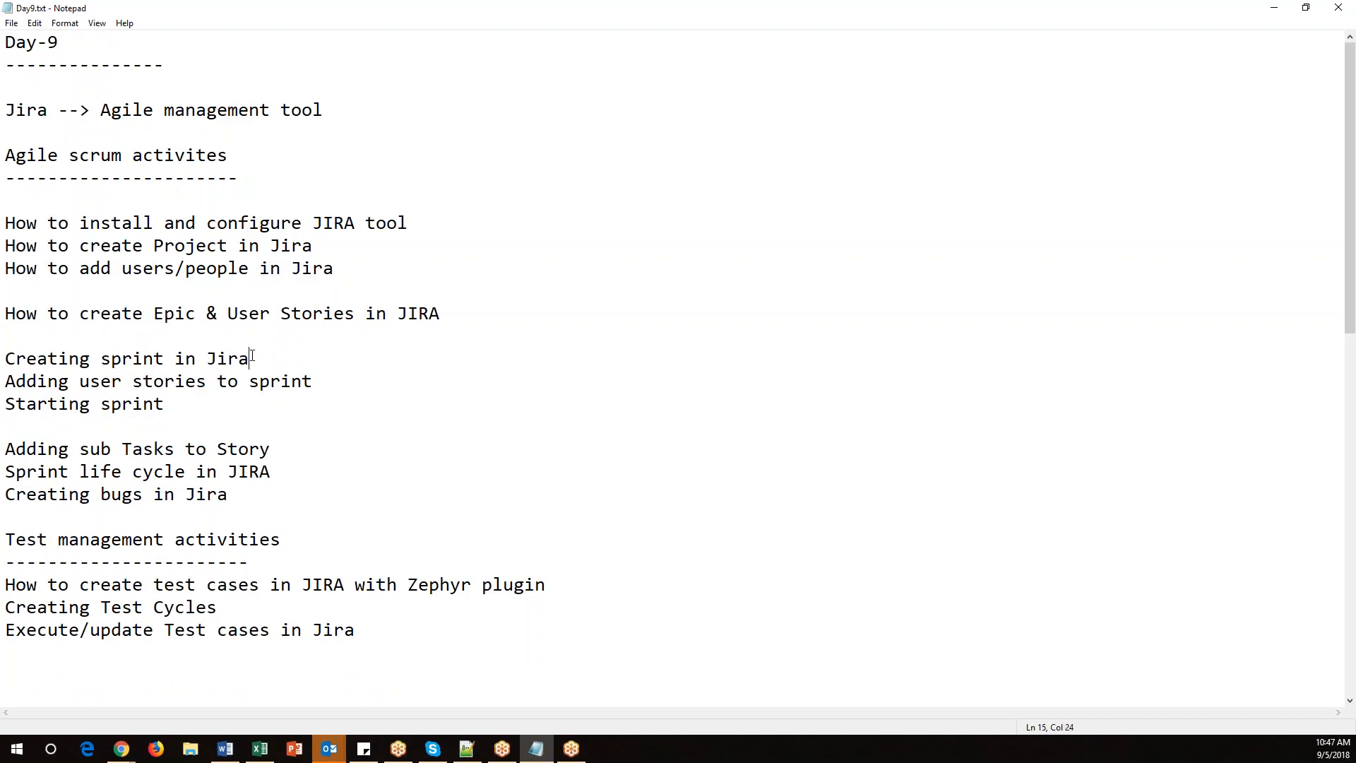
# Highlight the three sprint topic lines and save the notes file.
pyautogui.moveTo(249, 359); pyautogui.dragTo(7, 349)
pyautogui.moveTo(356, 380); pyautogui.dragTo(5, 359)
pyautogui.moveTo(172, 404); pyautogui.dragTo(5, 359)
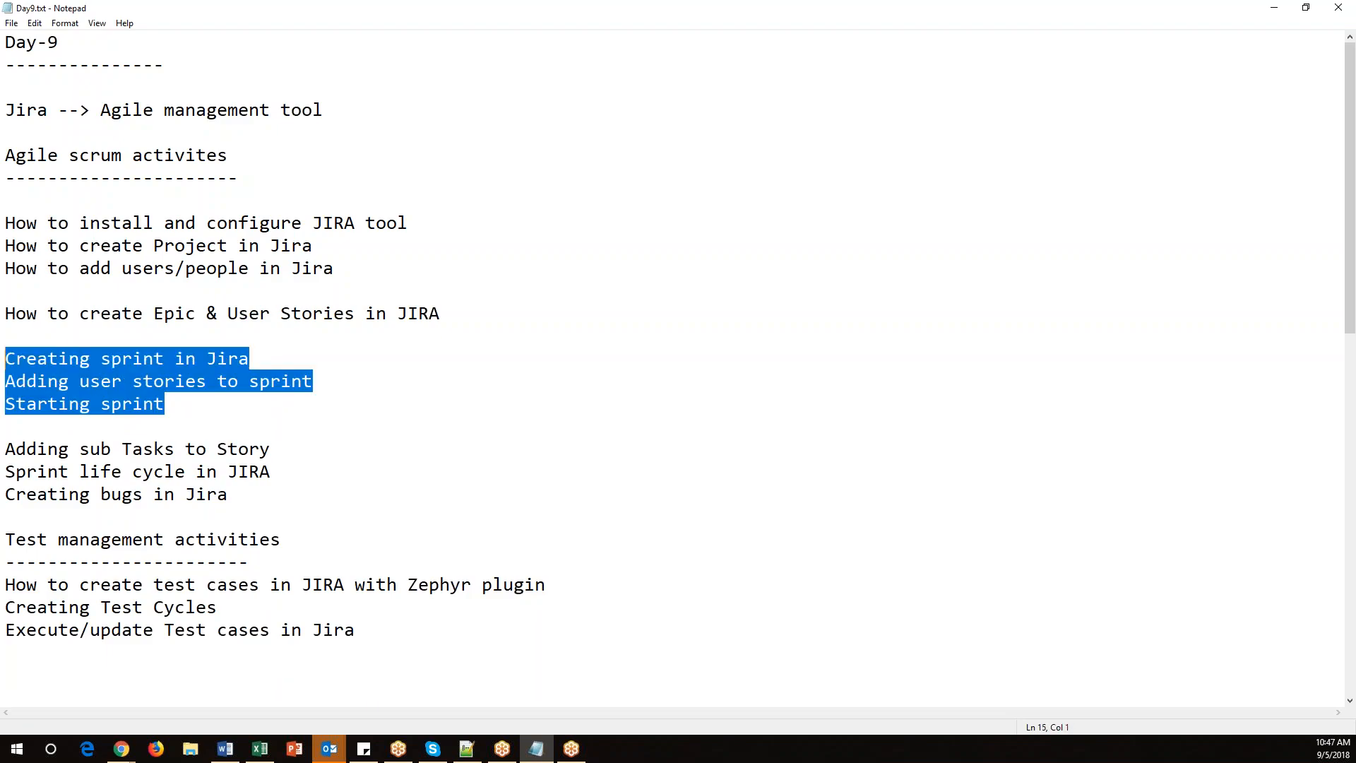
pyautogui.click(273, 407)
pyautogui.hotkey('ctrl', 's')
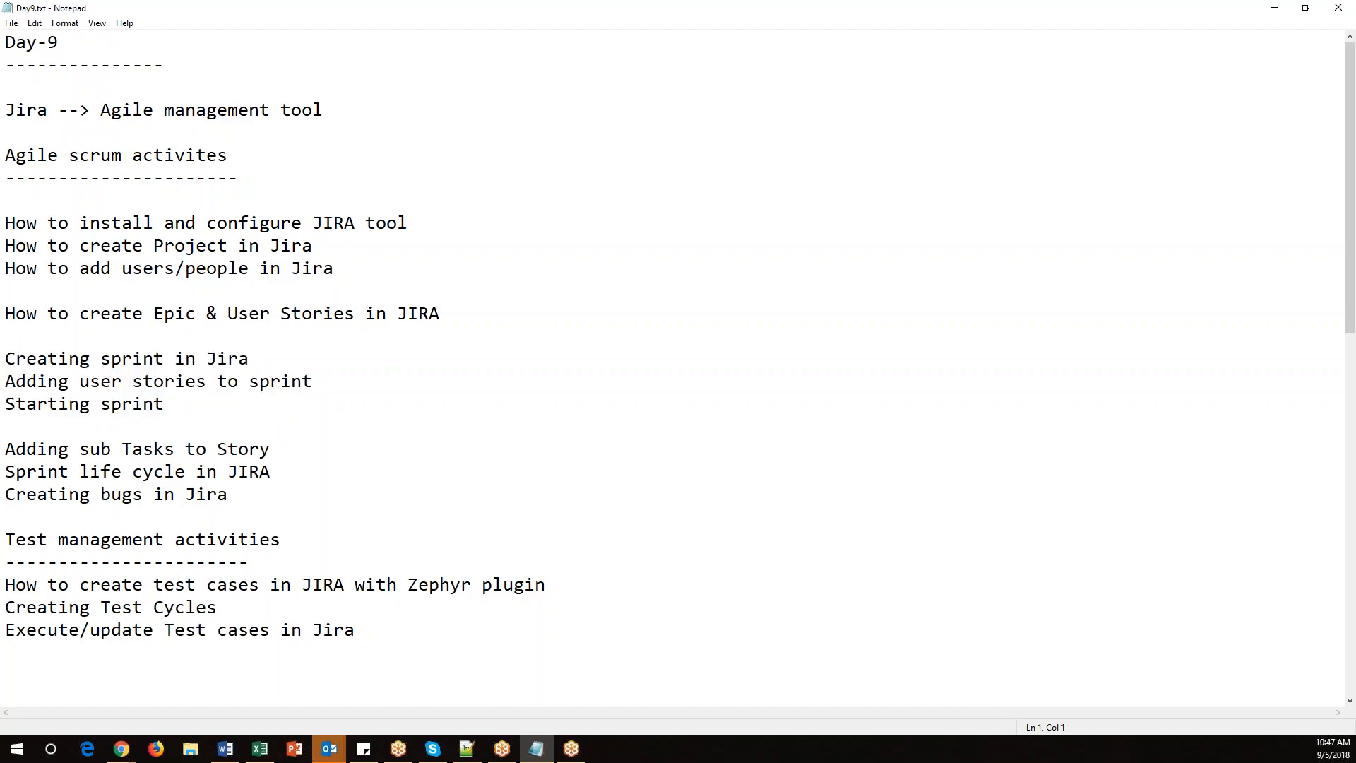
# Return to the Jira backlog and create a new sprint above the backlog.
pyautogui.moveTo(121, 749)
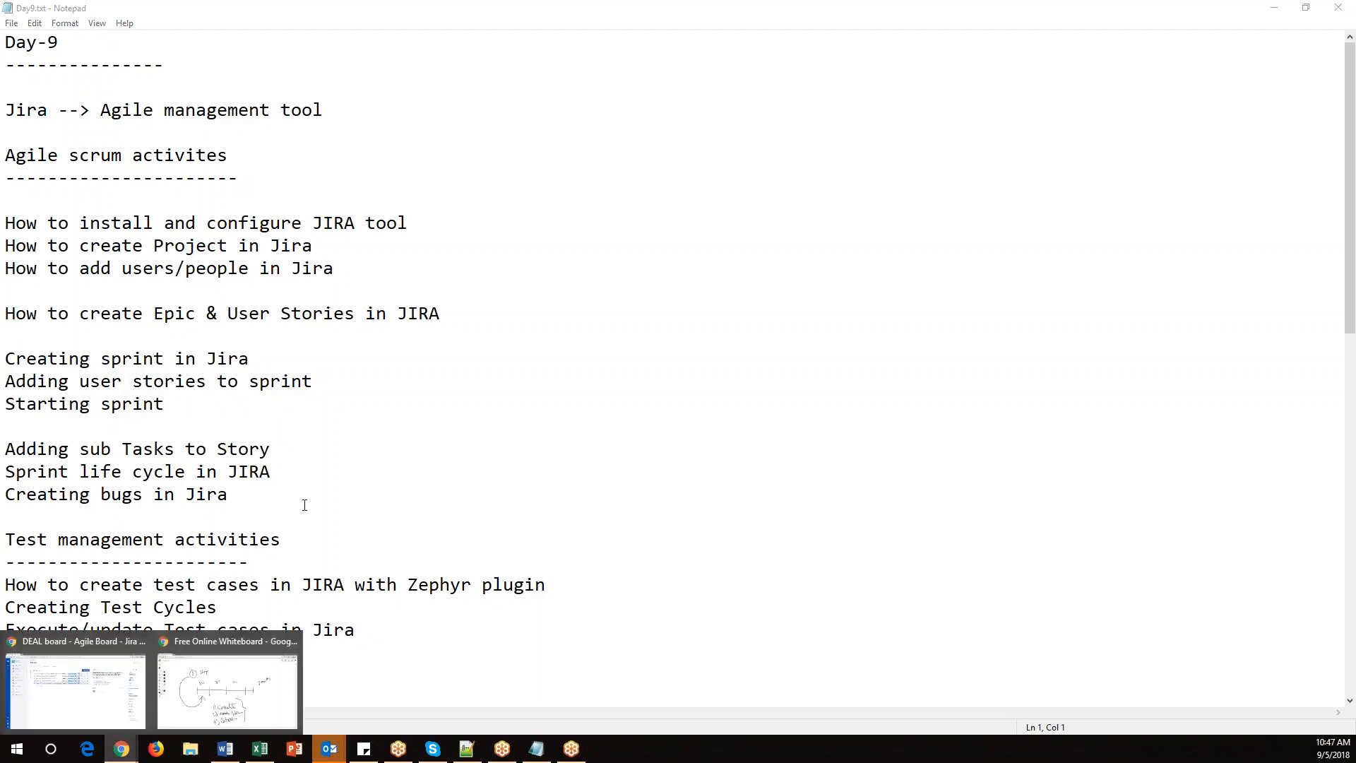
pyautogui.click(104, 679)
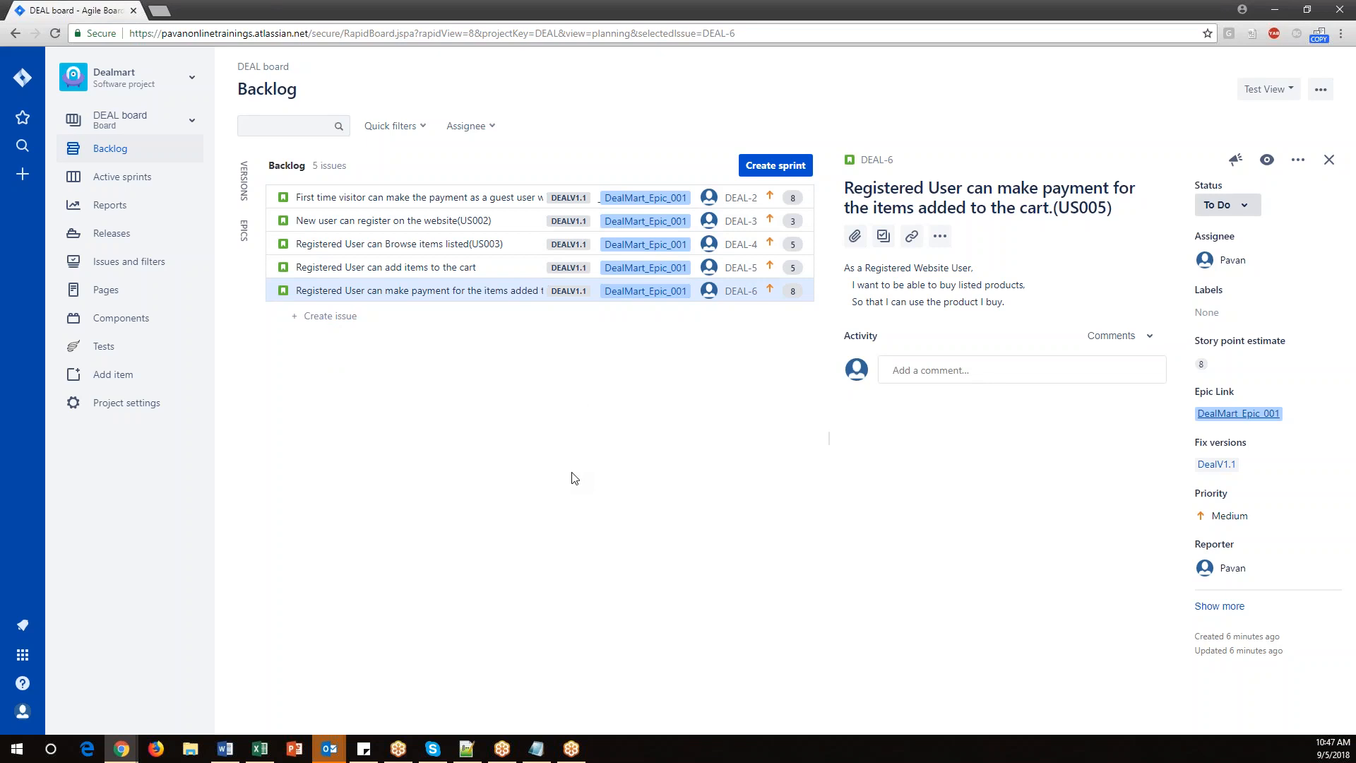
pyautogui.click(159, 132)
pyautogui.click(798, 165)
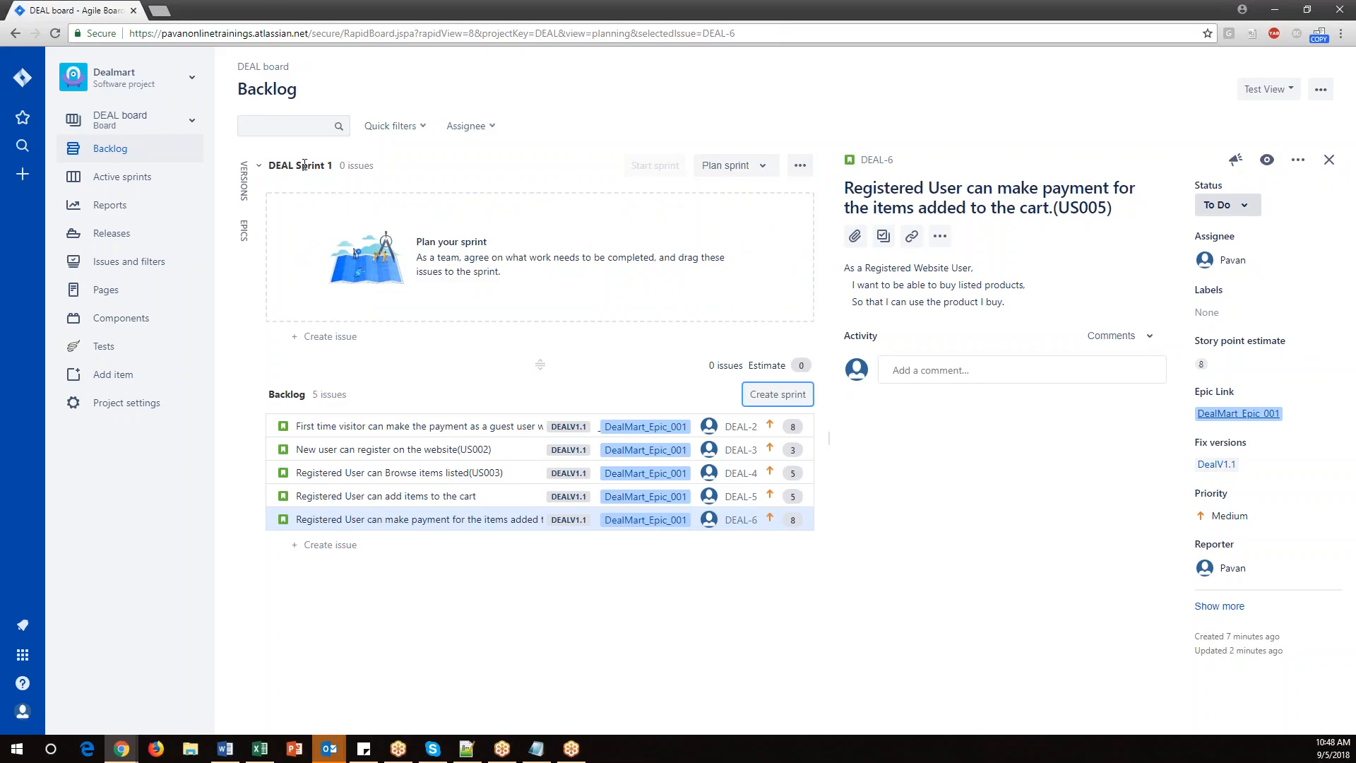
pyautogui.moveTo(332, 166); pyautogui.dragTo(272, 165)
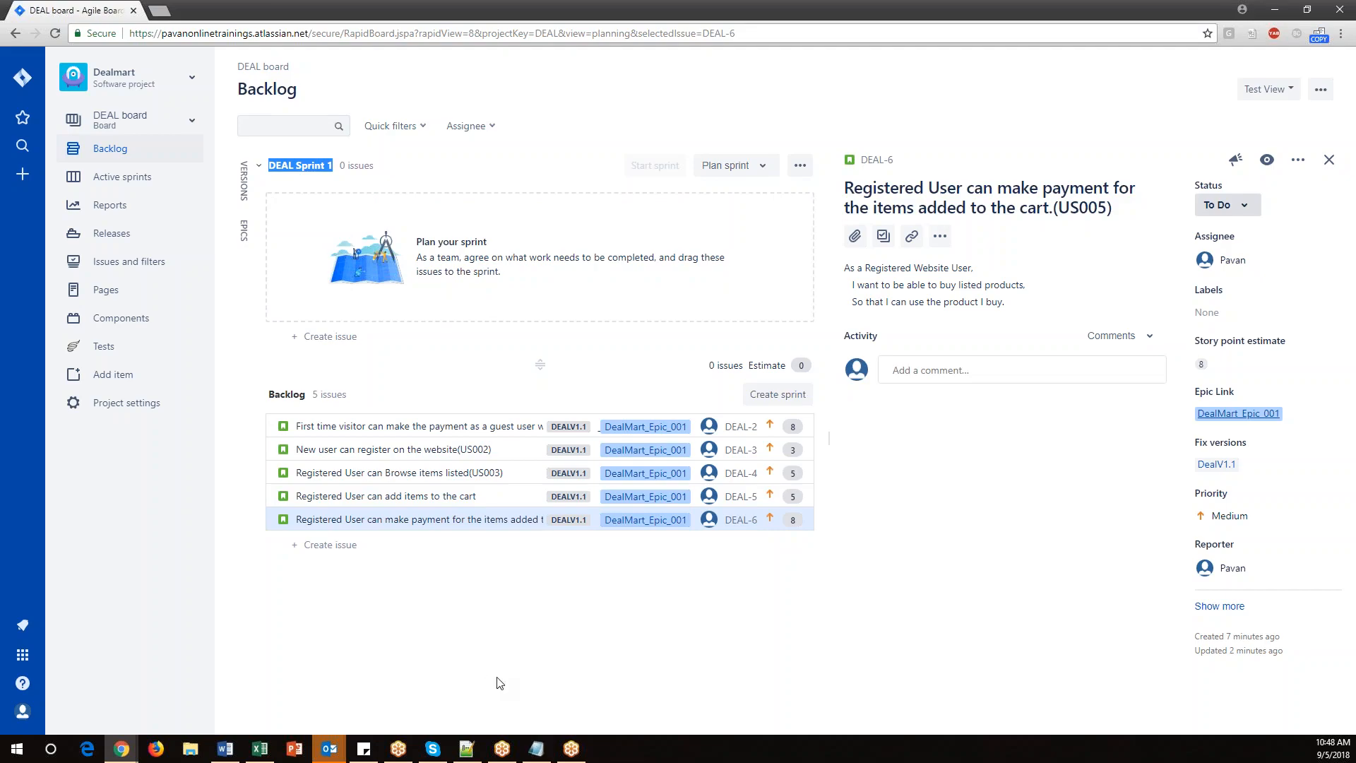
# At the end of the notes, add a 'How to create sprint' heading with a dashed underline and start a 'Backlog-->' line.
pyautogui.click(537, 749)
pyautogui.scroll(-12, 409, 603)
pyautogui.click(175, 581)
pyautogui.write('How to create sprint')
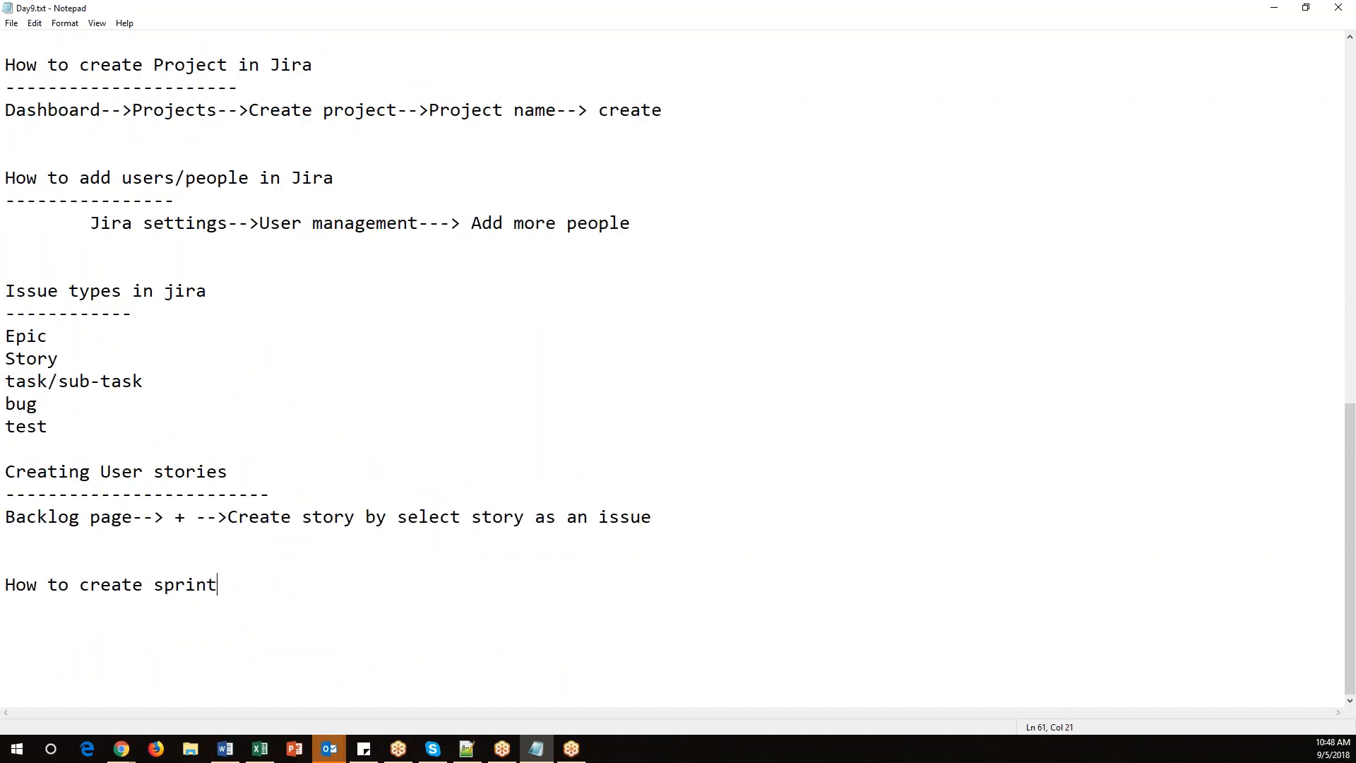
pyautogui.press('Return')
pyautogui.write('--------')
pyautogui.press('Return')
pyautogui.write('Backlog-->')
pyautogui.hotkey('alt', 'Tab')
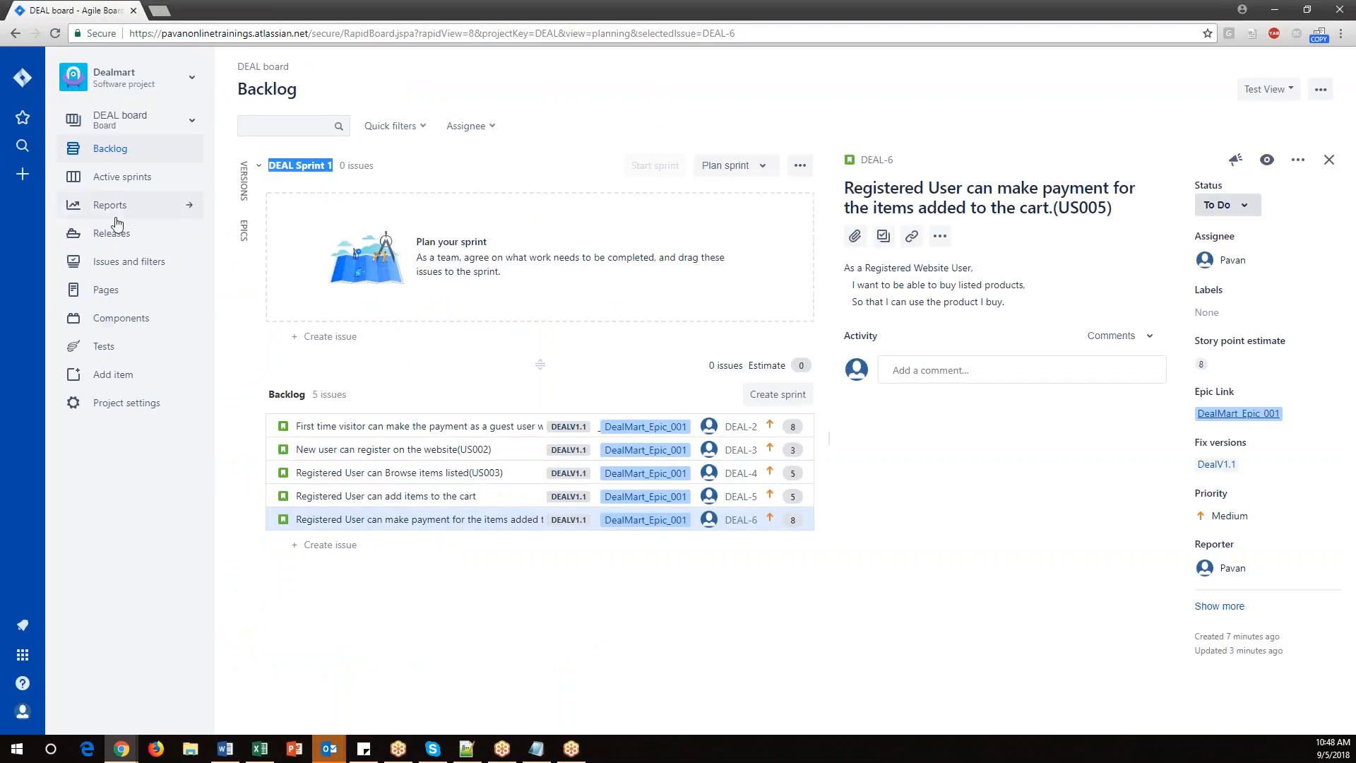
# Complete the note line as 'Backlog--> Create sprint' and add two blank lines below it.
pyautogui.click(110, 149)
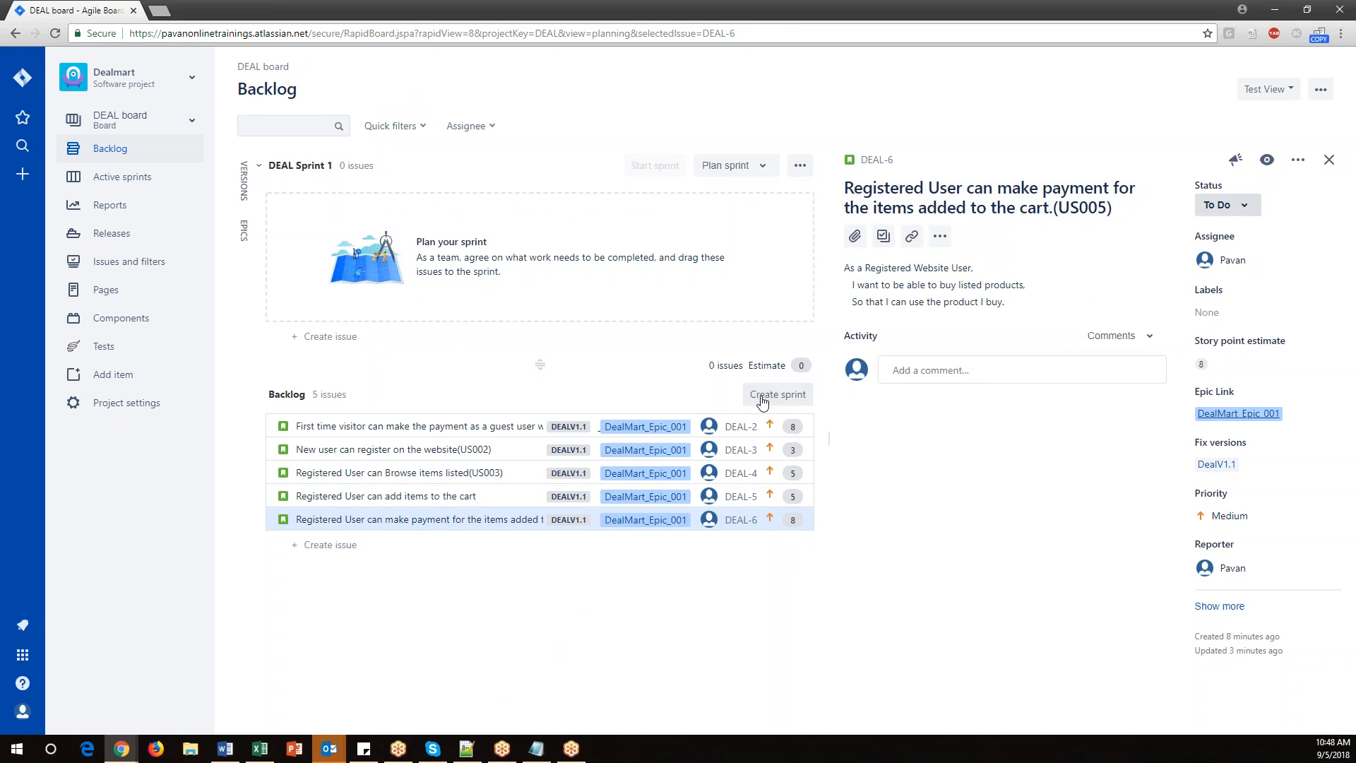
pyautogui.hotkey('alt', 'Tab')
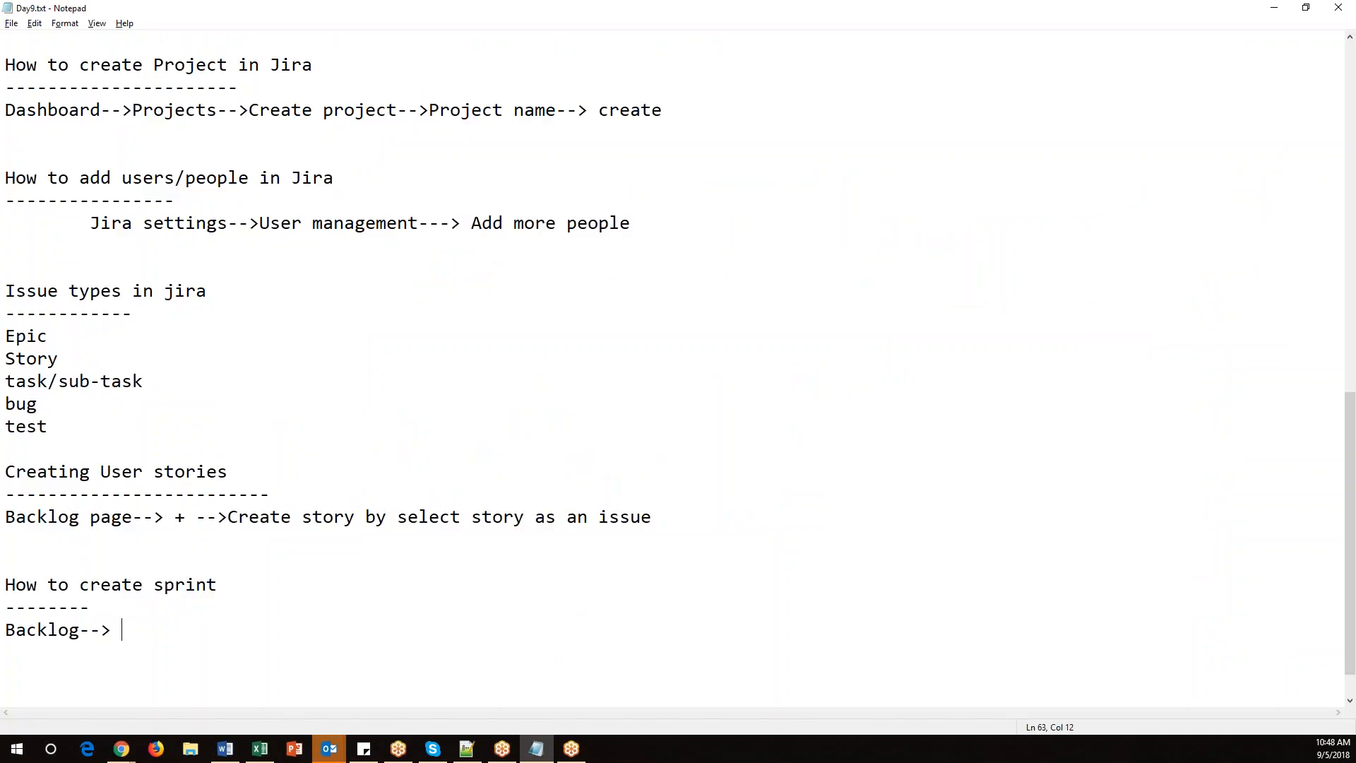
pyautogui.write('Create spintr')
pyautogui.press('Right')
pyautogui.press('Right')
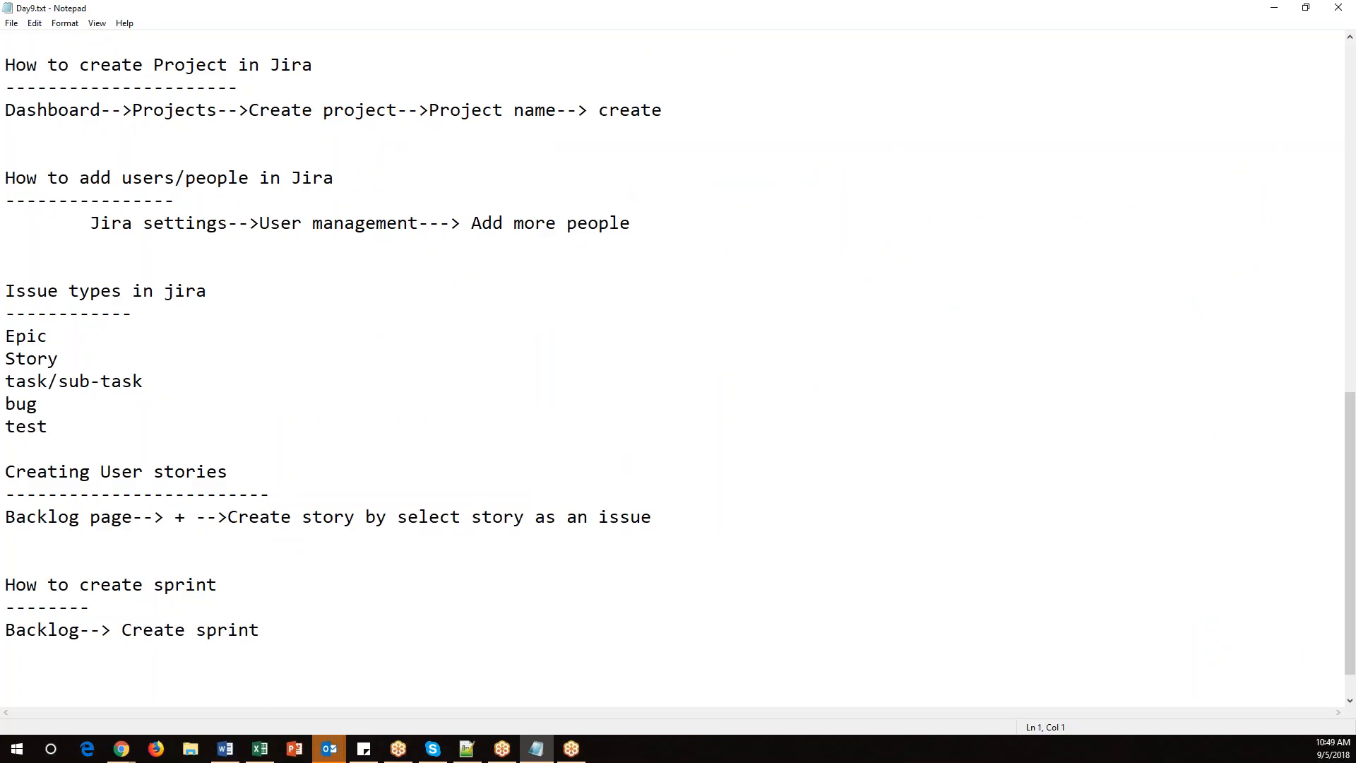
pyautogui.press('Return')
pyautogui.press('Return')
# Open the Edit sprint dialog for DEAL Sprint 1 to examine its sprint name, then cancel it.
pyautogui.hotkey('alt', 'Tab')
pyautogui.moveTo(268, 164); pyautogui.dragTo(333, 163)
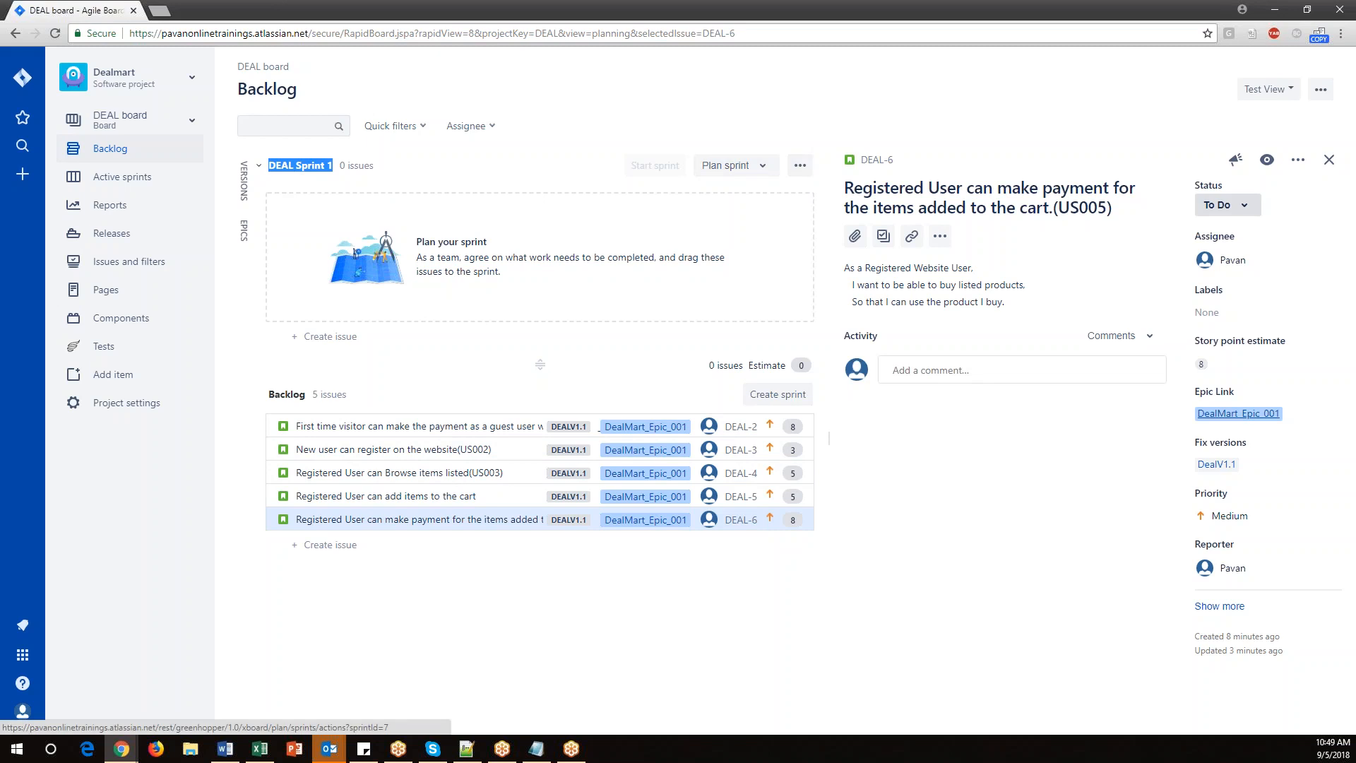
pyautogui.click(806, 172)
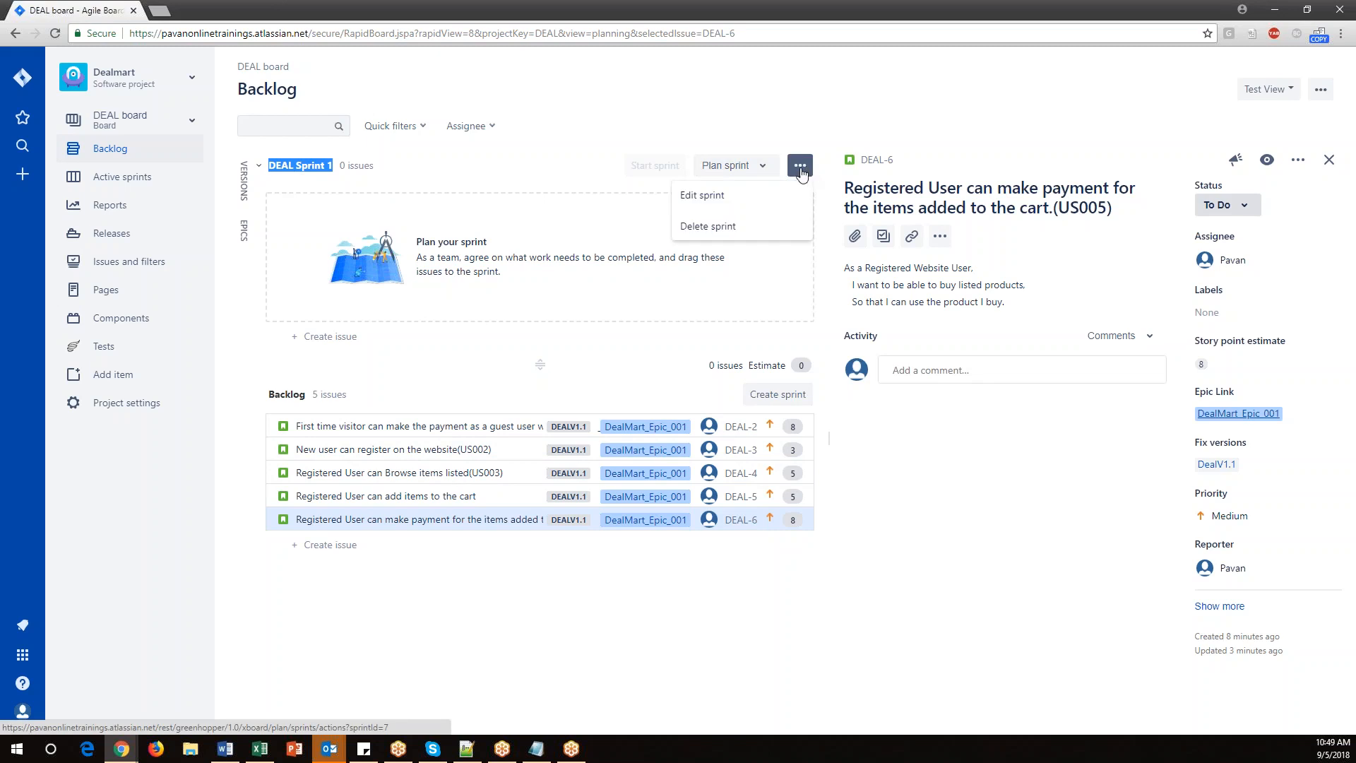
pyautogui.click(706, 198)
pyautogui.tripleClick(525, 358)
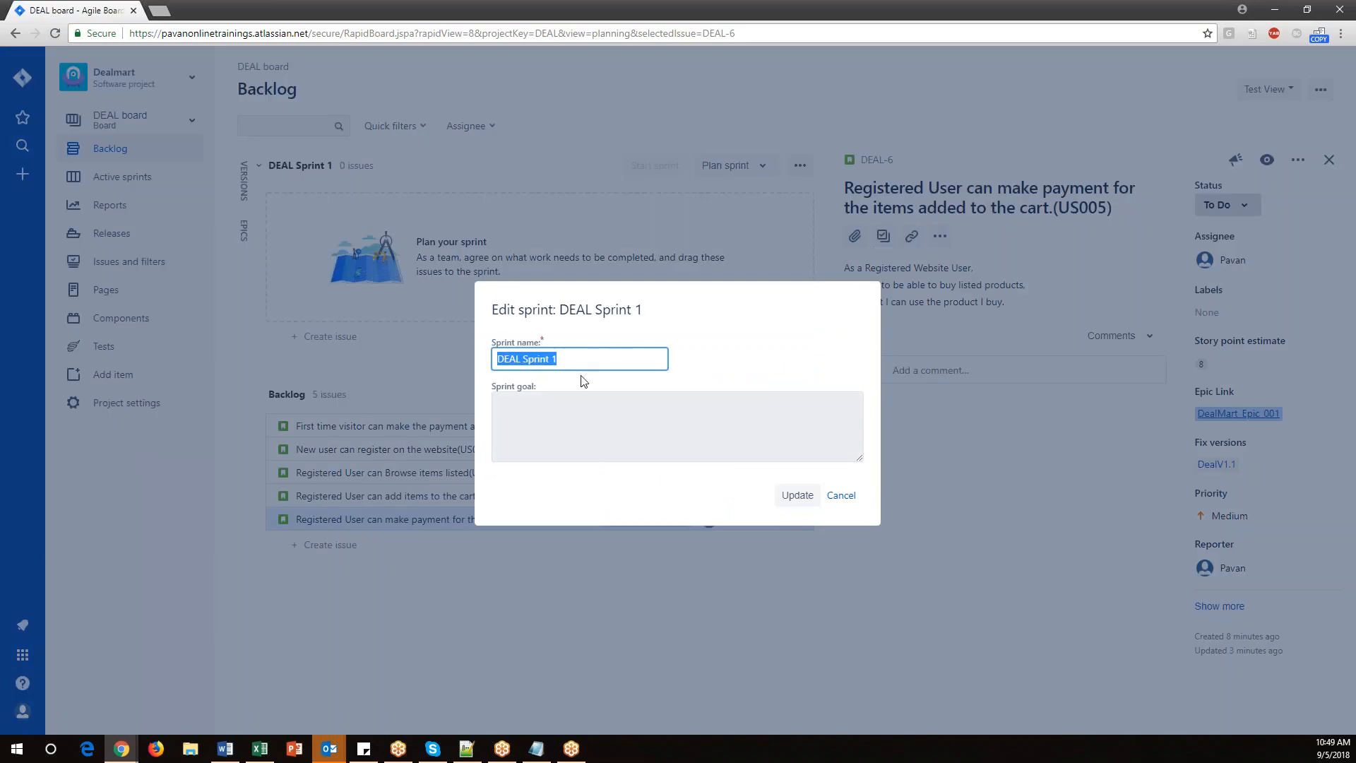
pyautogui.click(523, 360)
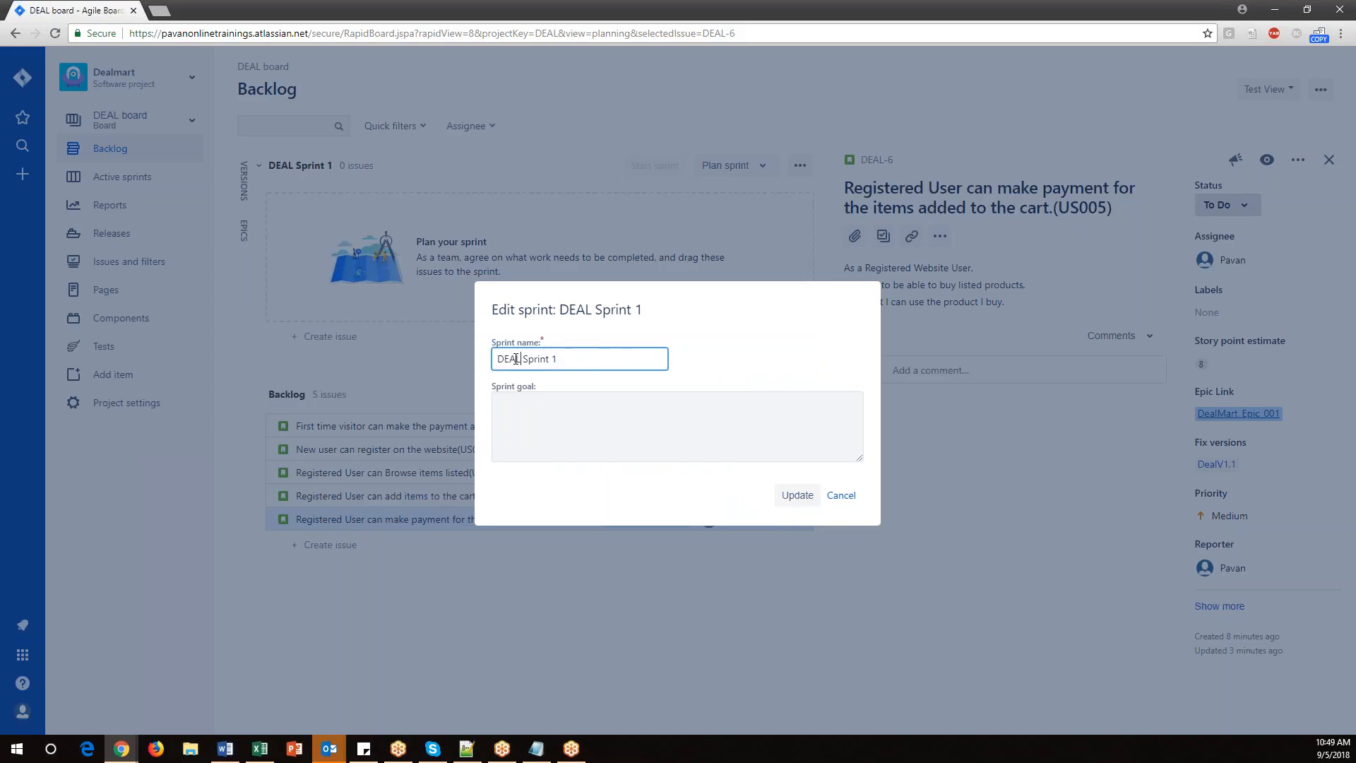
pyautogui.moveTo(520, 358); pyautogui.dragTo(495, 357)
pyautogui.moveTo(575, 364); pyautogui.dragTo(484, 363)
pyautogui.click(840, 498)
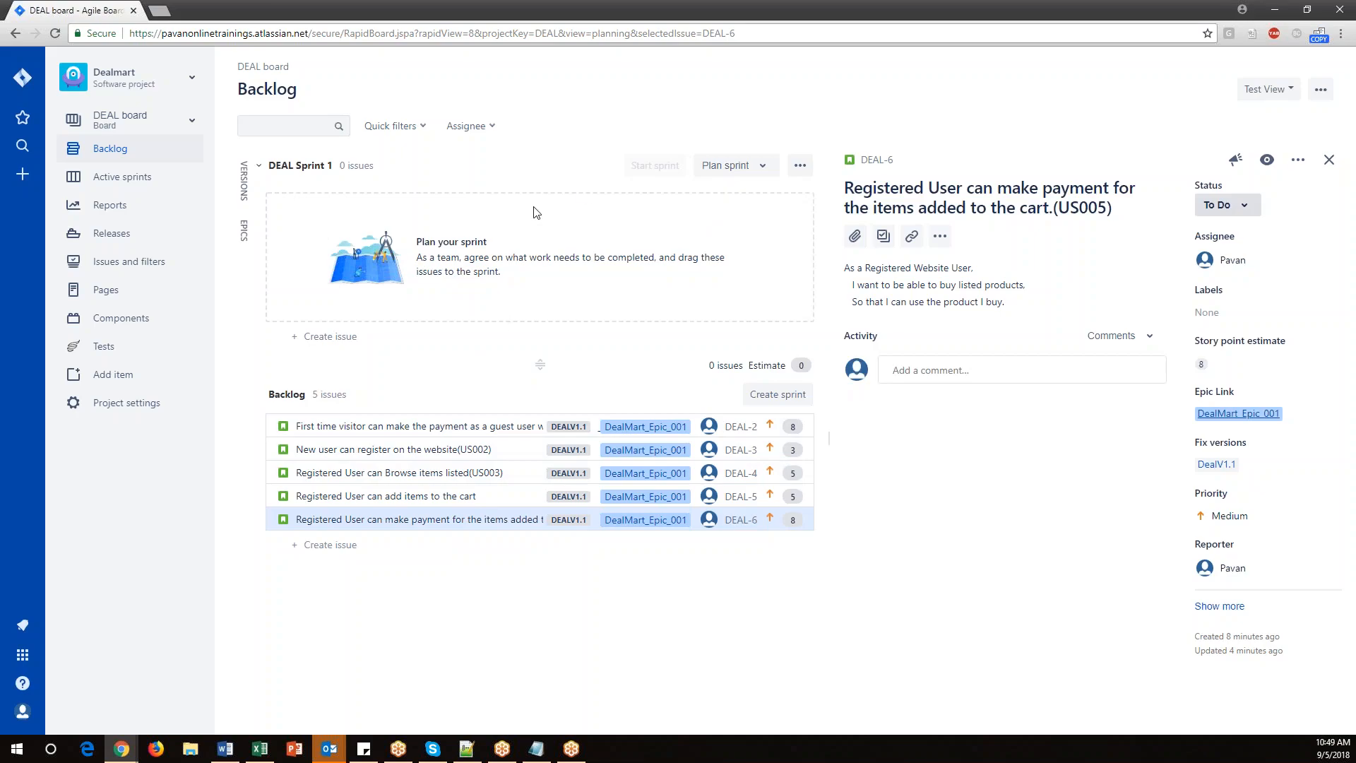
# Highlight the 'Adding user stories to sprint' topic in the notes.
pyautogui.click(536, 749)
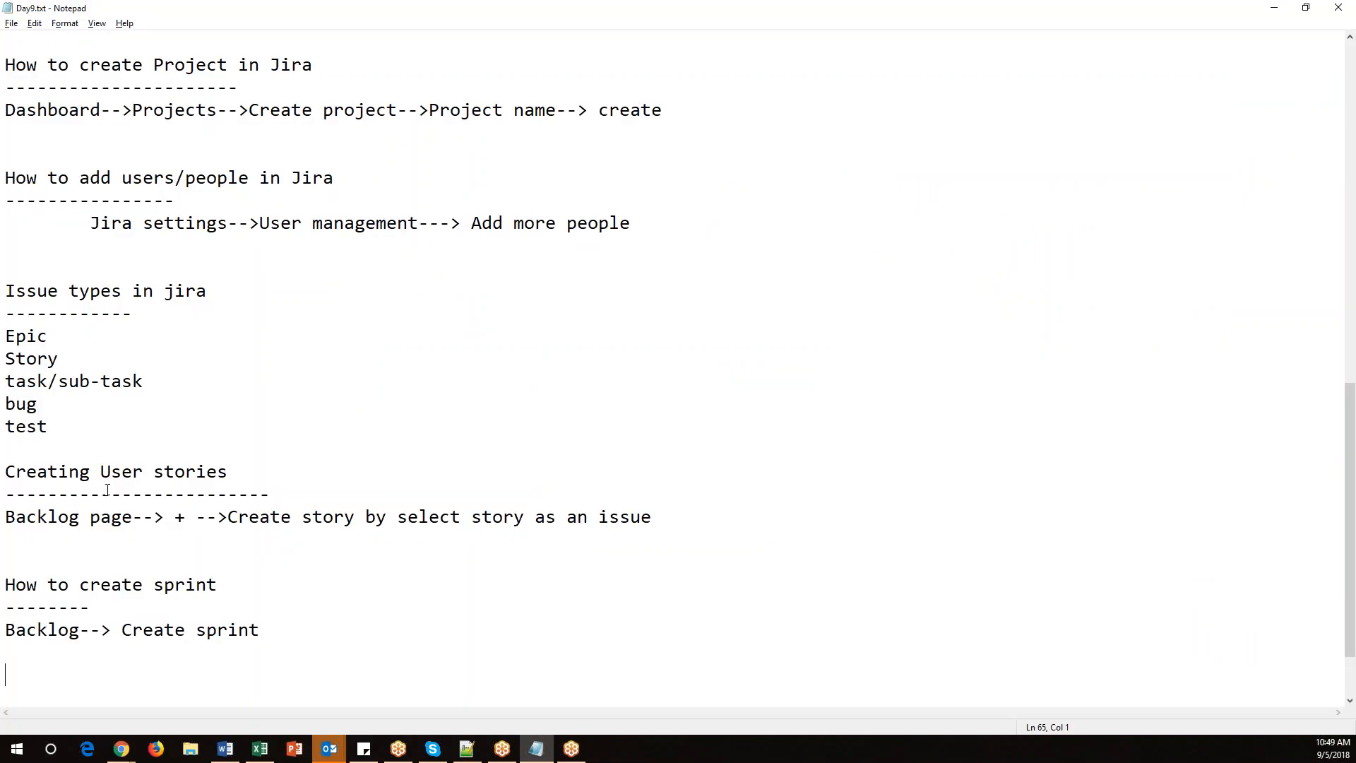
pyautogui.scroll(9, 87, 250)
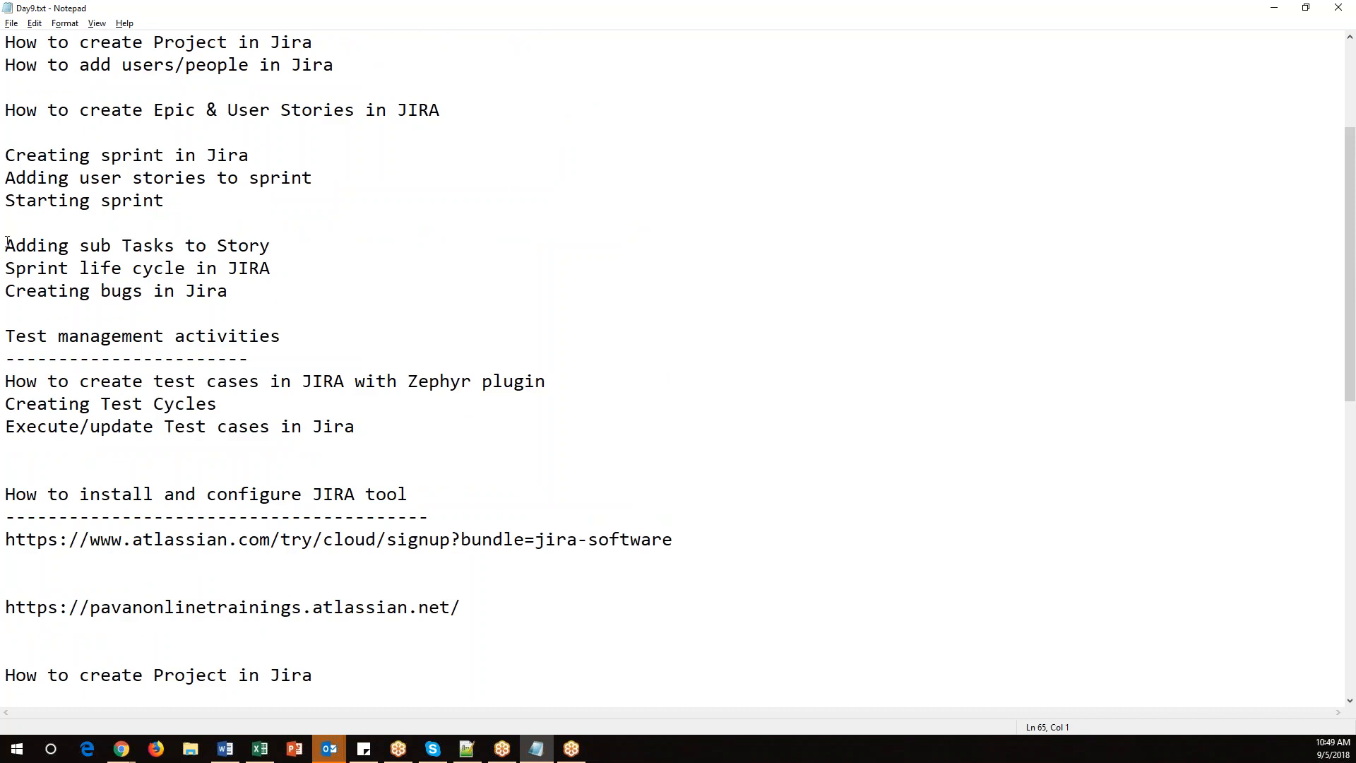
pyautogui.moveTo(7, 178); pyautogui.dragTo(351, 180)
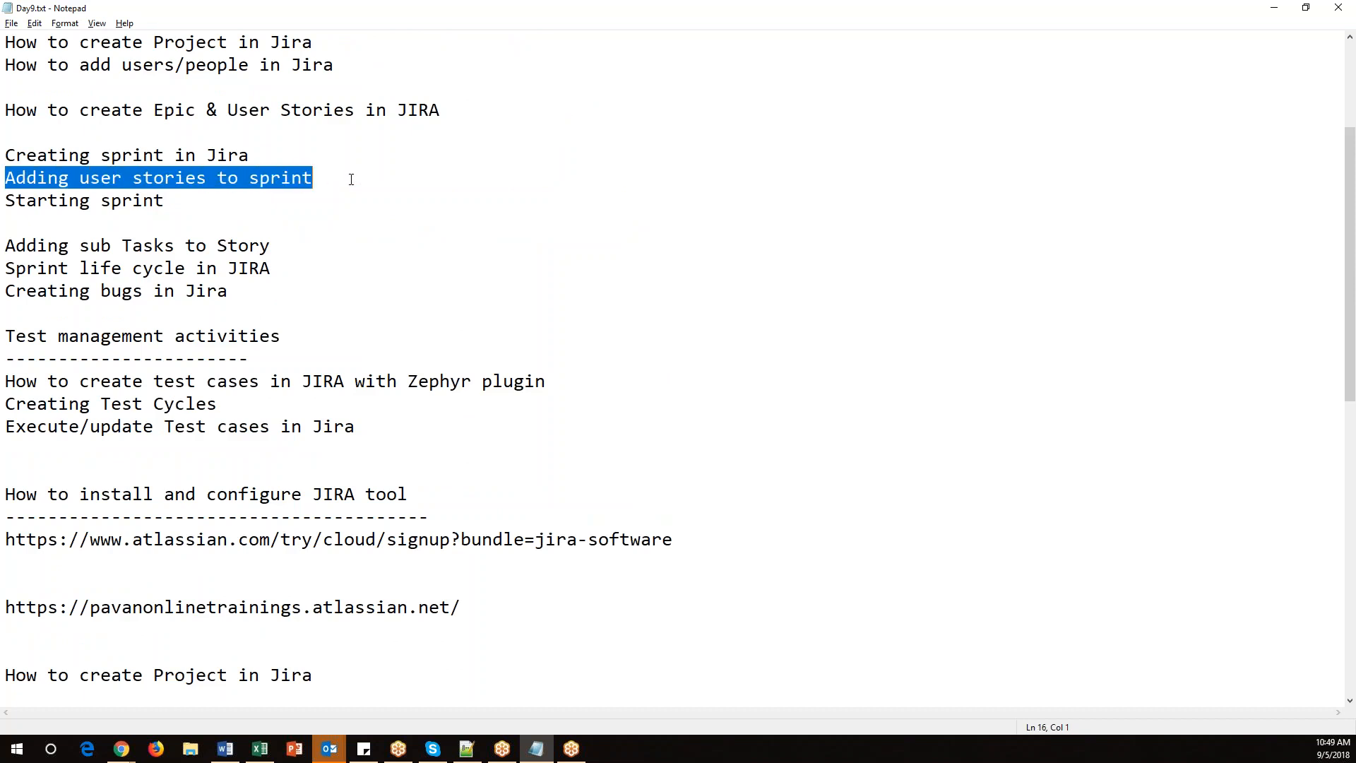
# Review the spreadsheet's feature titles against their assigned sprint numbers.
pyautogui.click(261, 749)
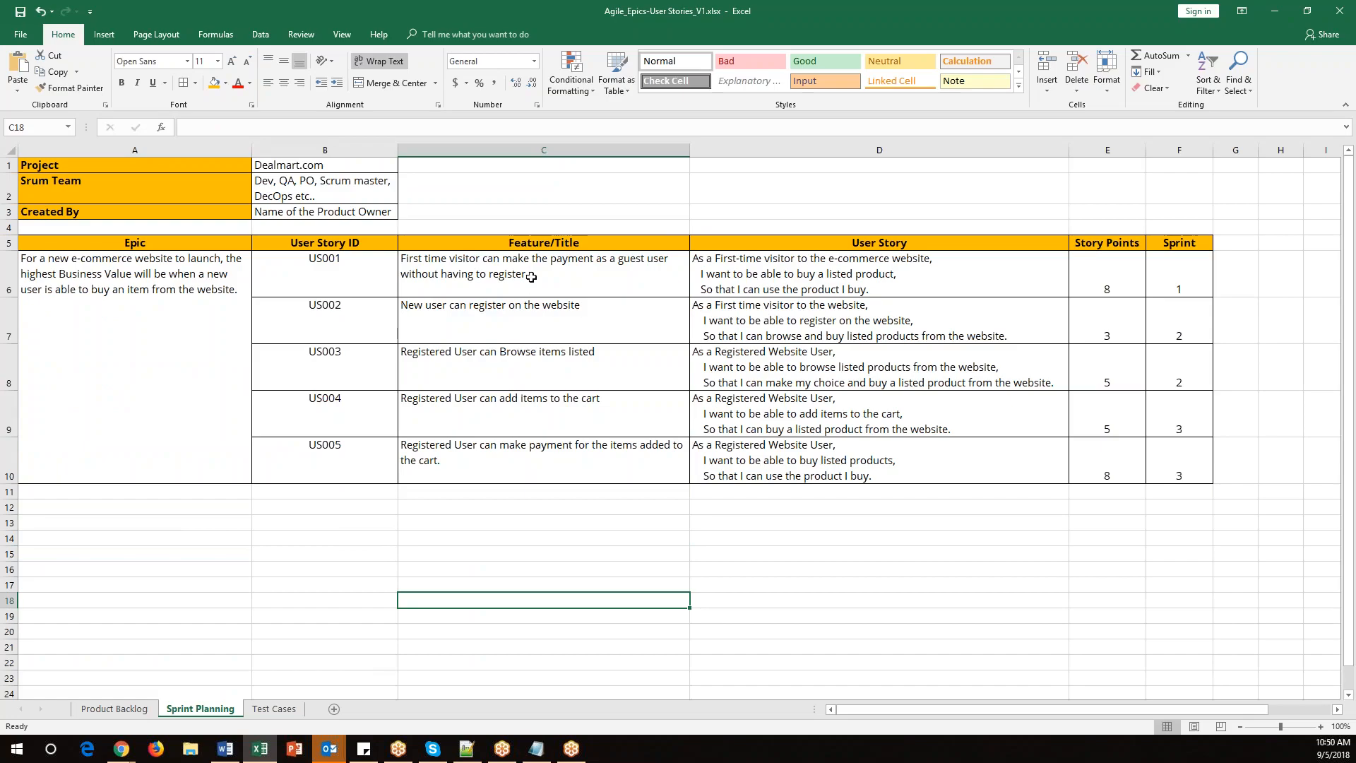
pyautogui.moveTo(532, 275); pyautogui.dragTo(528, 366)
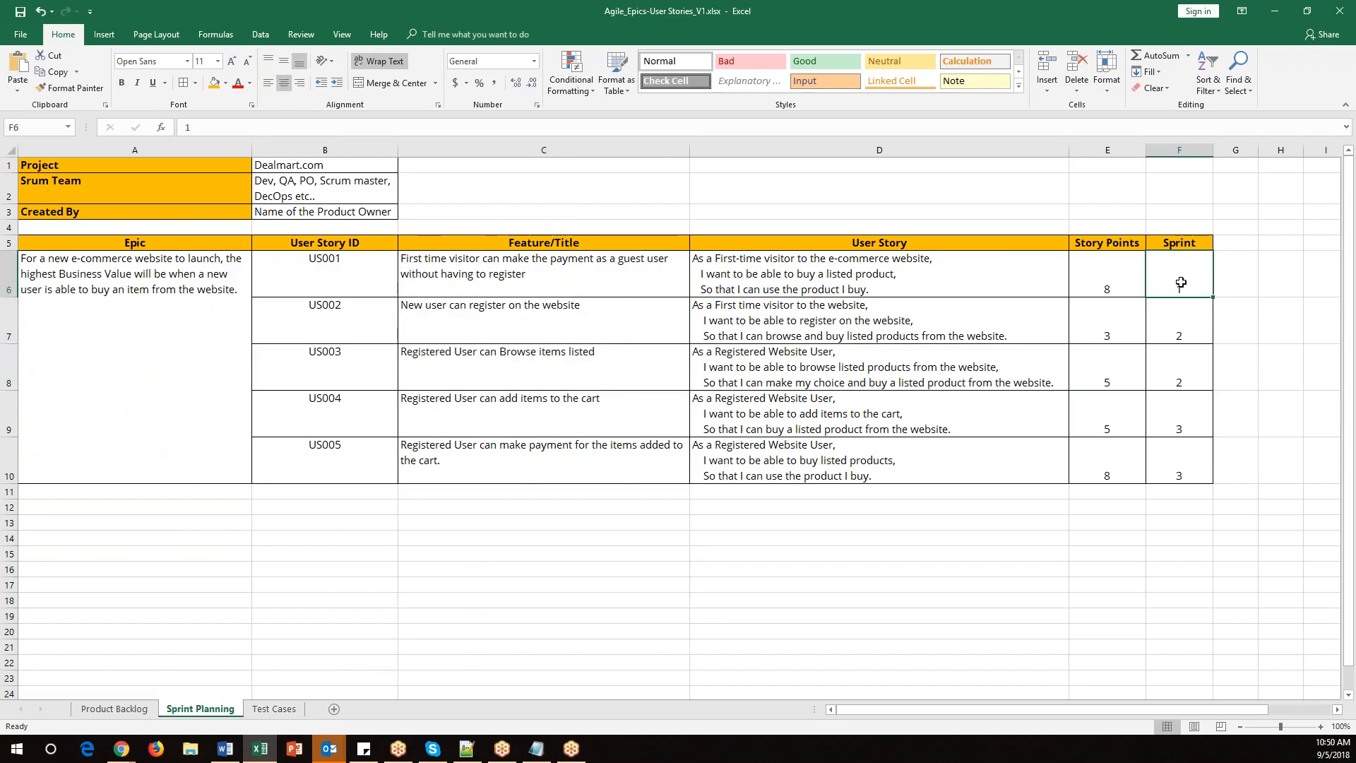
pyautogui.moveTo(581, 324); pyautogui.dragTo(576, 373)
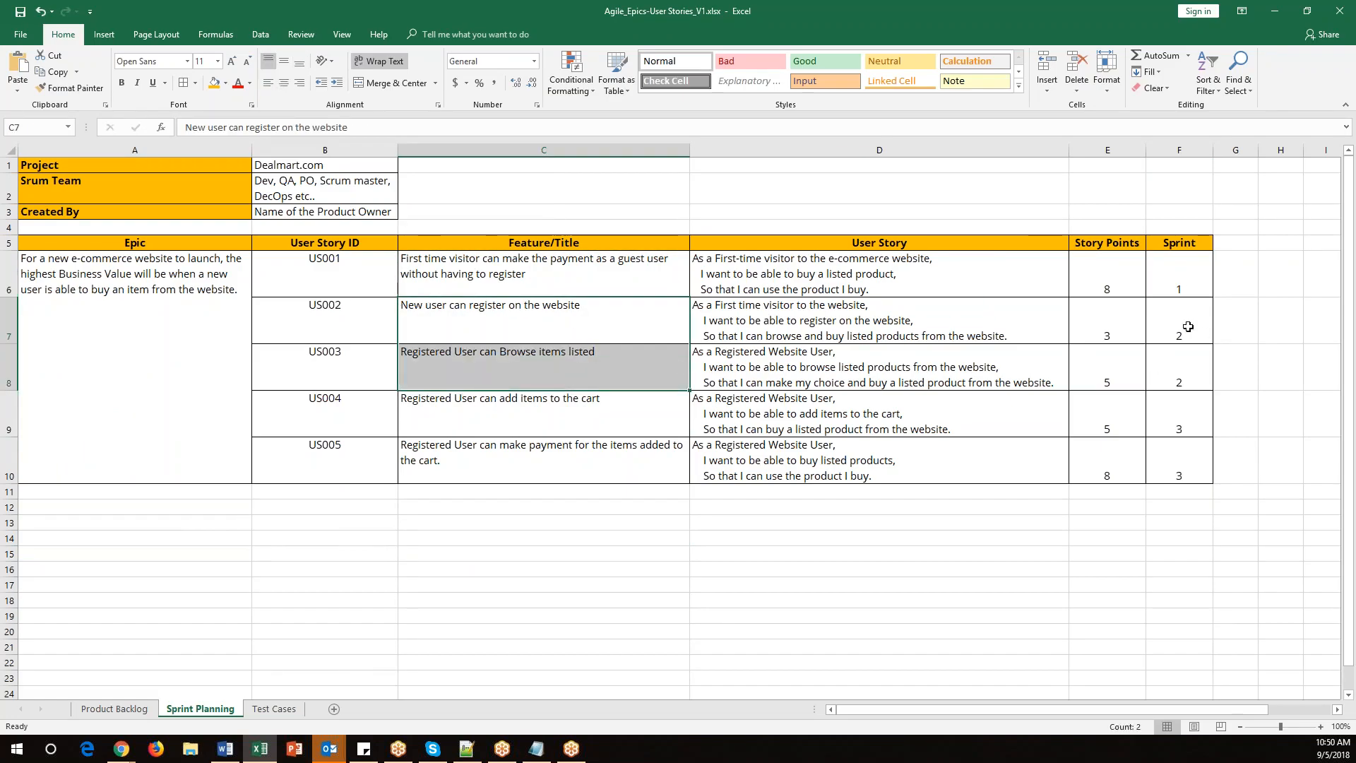
pyautogui.moveTo(1188, 327); pyautogui.dragTo(1189, 380)
pyautogui.click(627, 467)
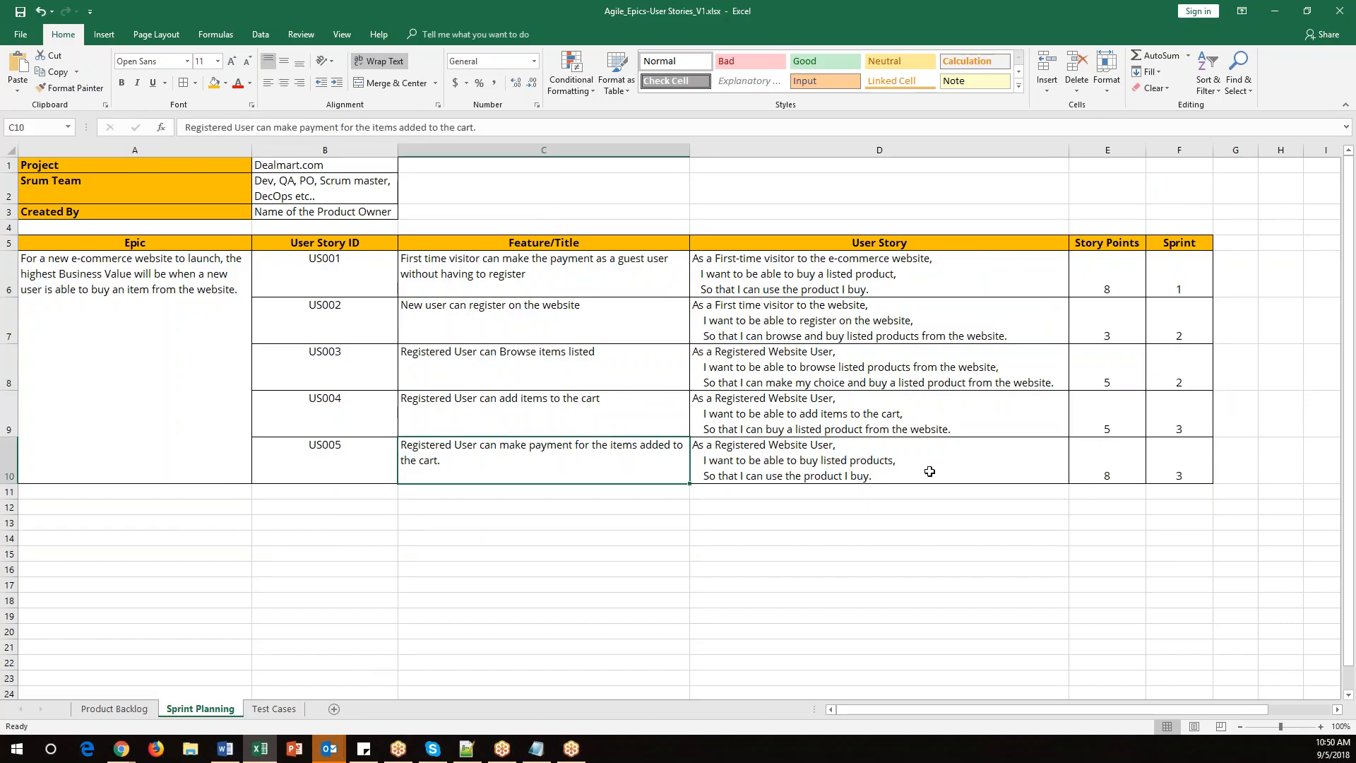
# Set the sprint number of user story US002 to 1 in the spreadsheet.
pyautogui.moveTo(1161, 424); pyautogui.dragTo(1167, 465)
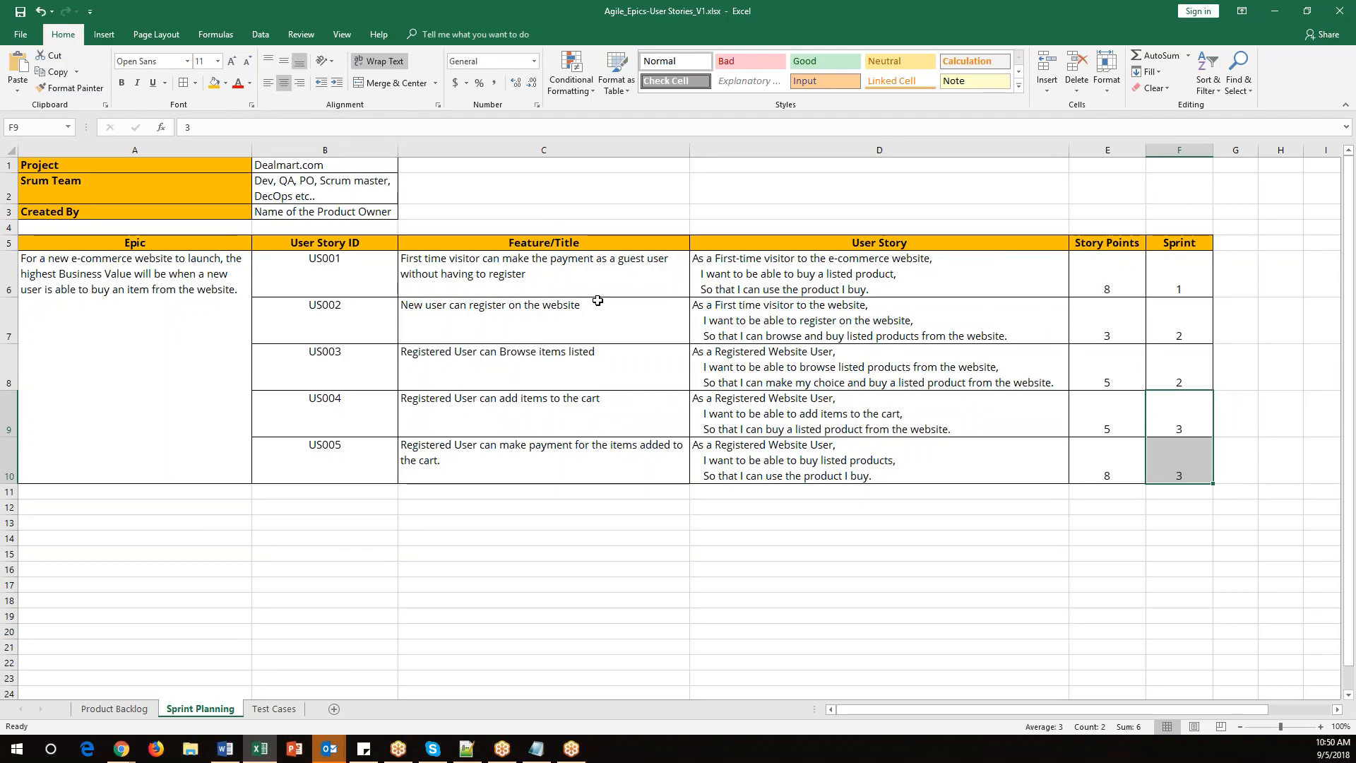
pyautogui.click(1159, 326)
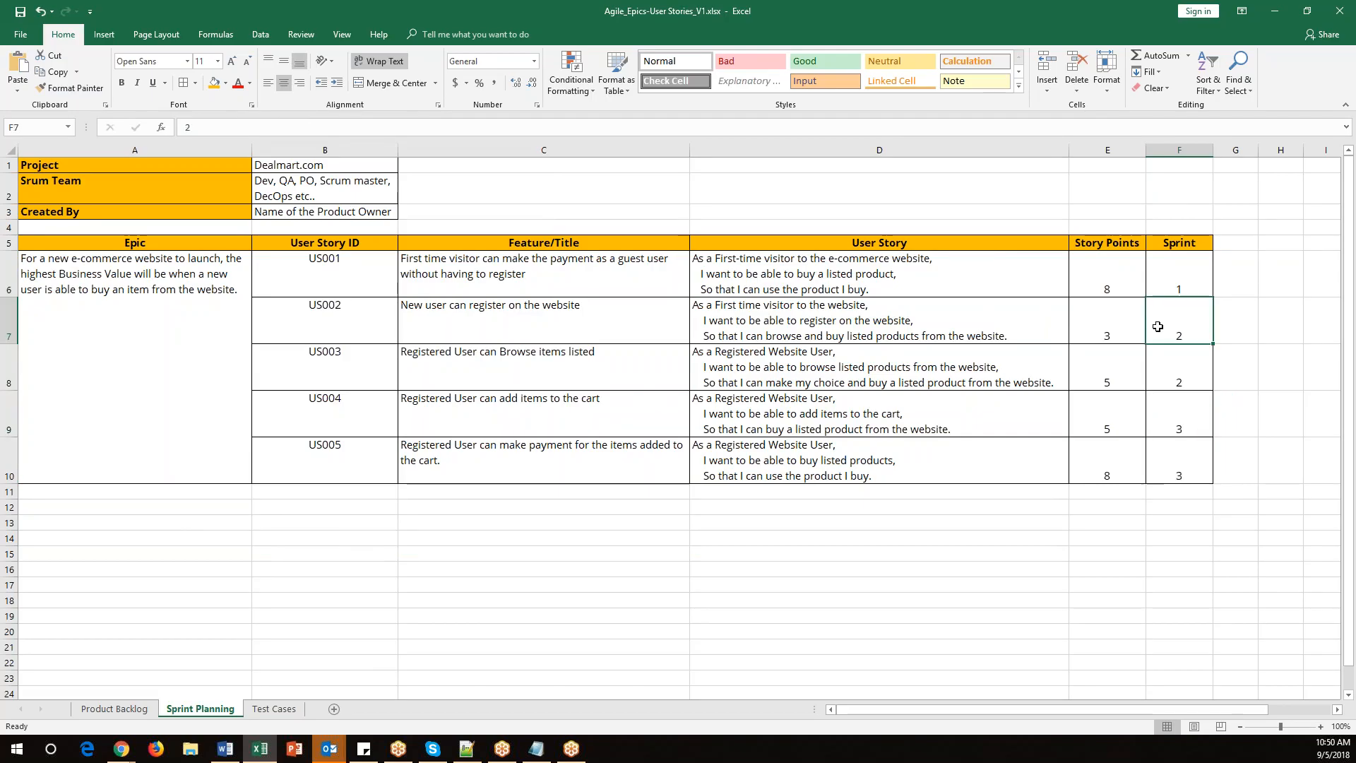
pyautogui.write('1')
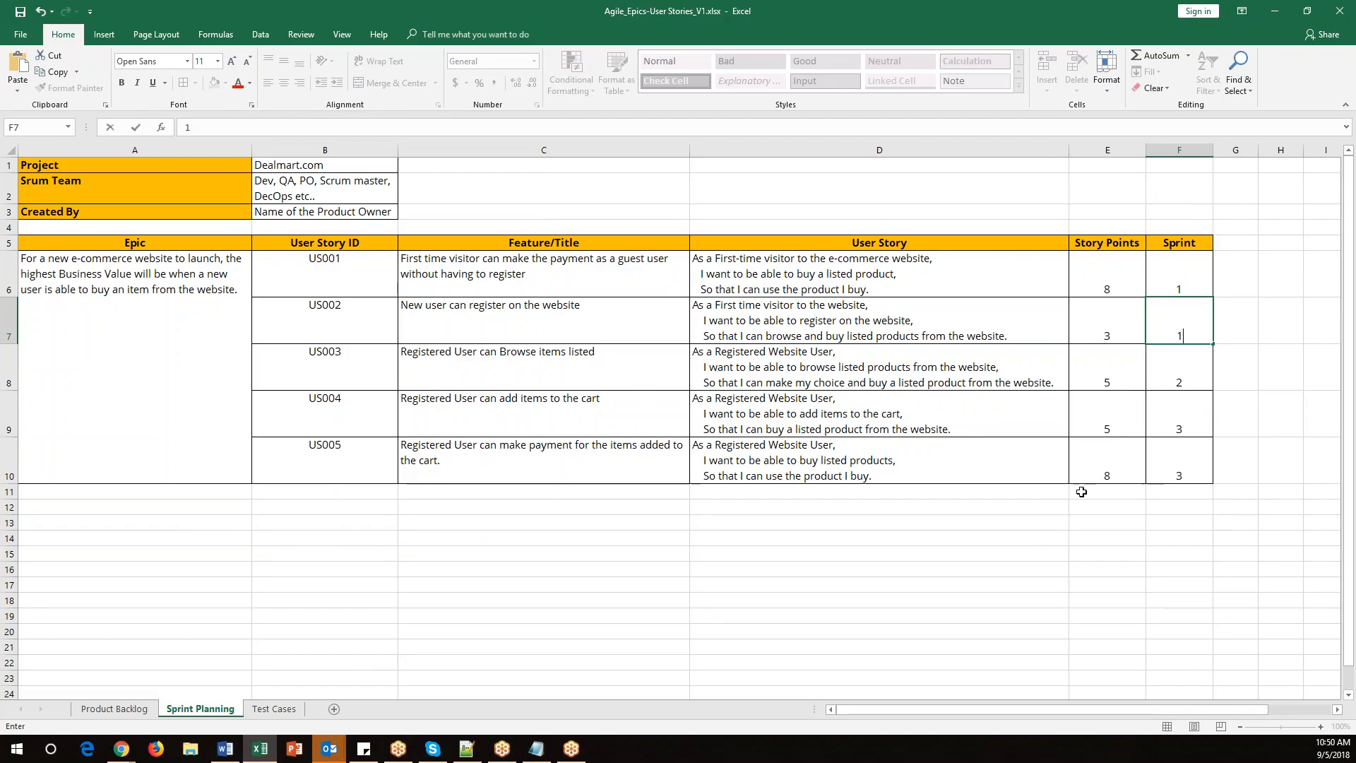
# Review the spreadsheet rows for US001 and US002 now assigned to sprint 1.
pyautogui.moveTo(549, 261); pyautogui.dragTo(533, 325)
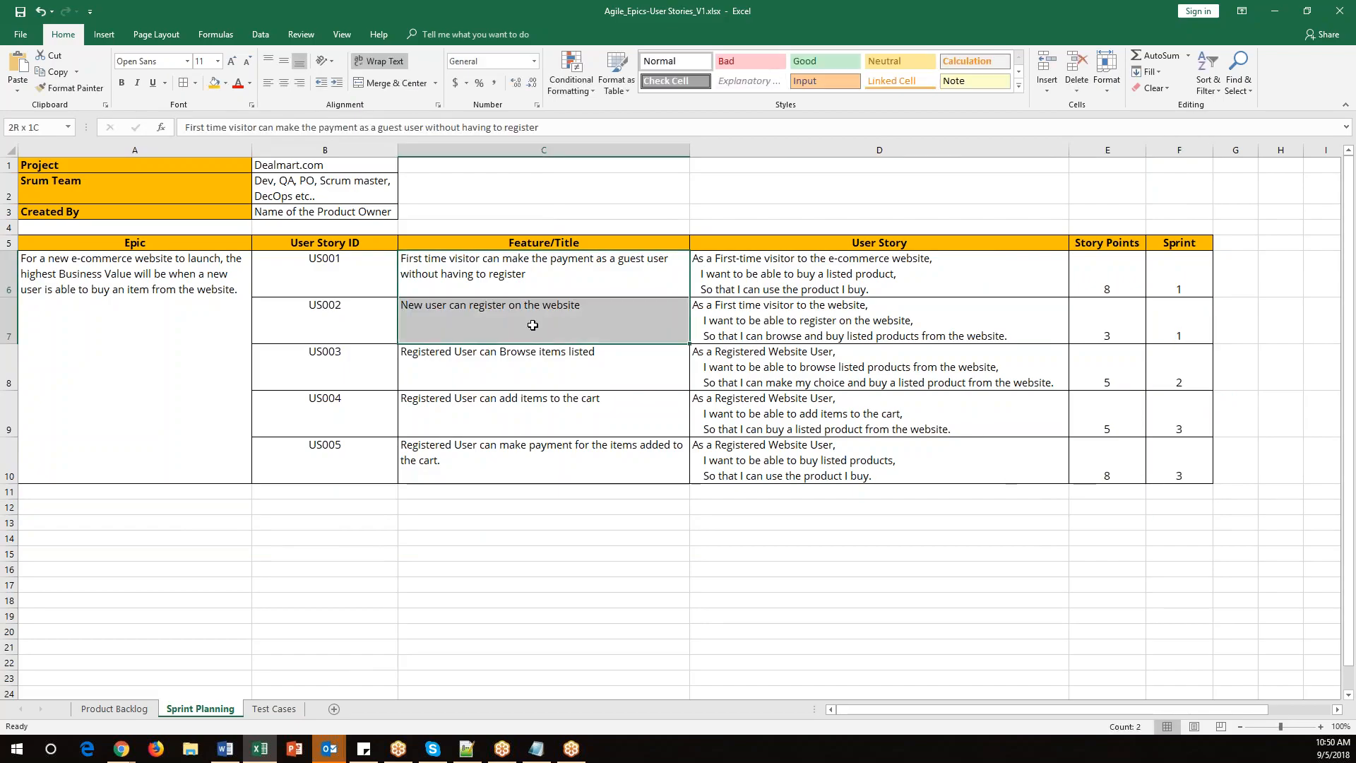
pyautogui.moveTo(1178, 263); pyautogui.dragTo(1178, 335)
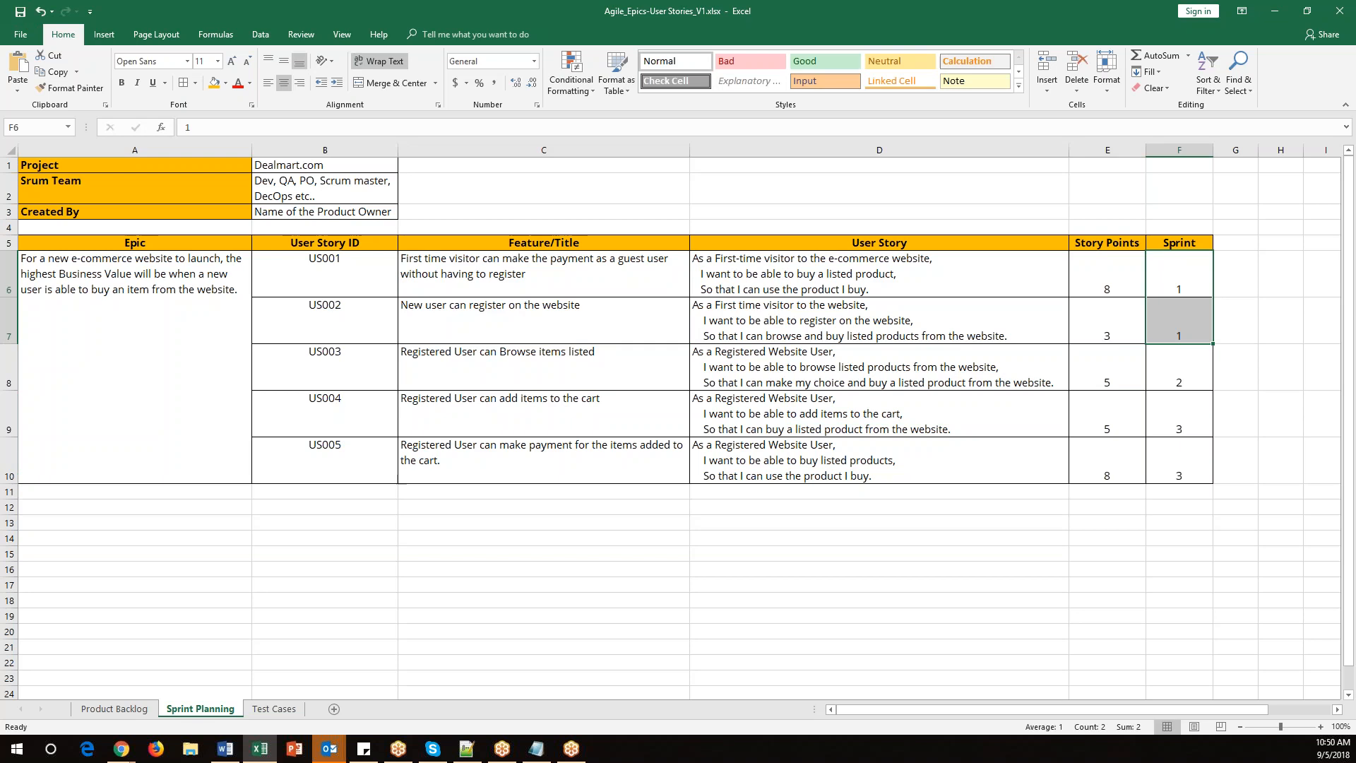
pyautogui.moveTo(348, 277); pyautogui.dragTo(463, 324)
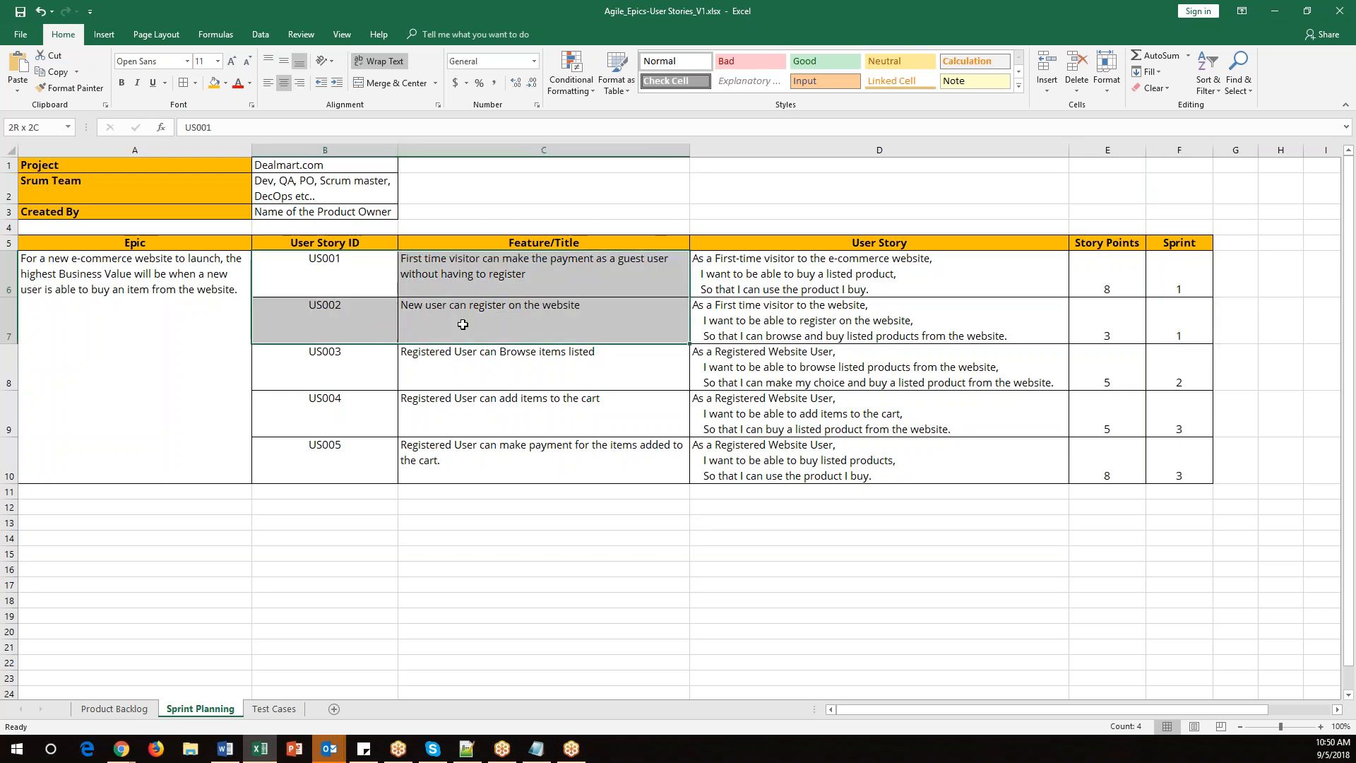
pyautogui.moveTo(1167, 277); pyautogui.dragTo(1174, 332)
# Move the US001 and US002 stories from the backlog into DEAL Sprint 1.
pyautogui.moveTo(124, 749)
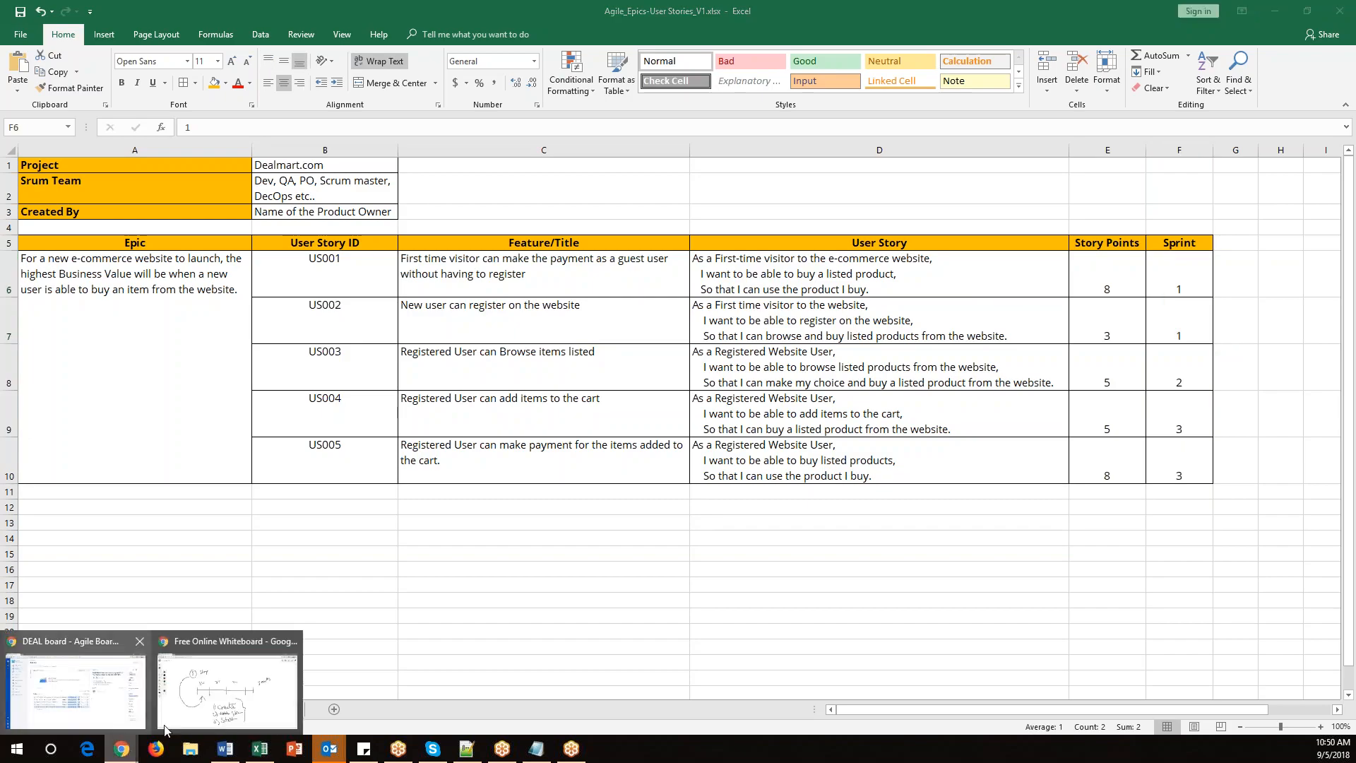
pyautogui.click(150, 662)
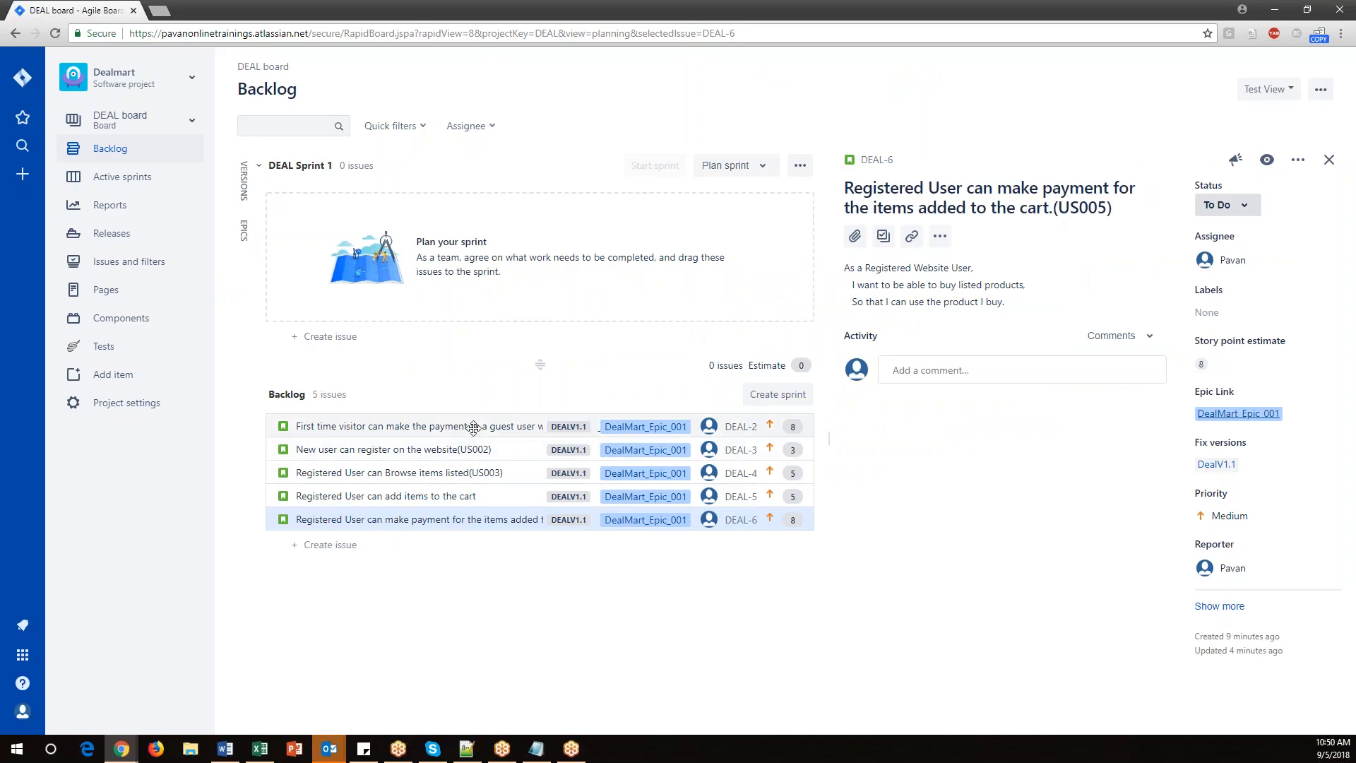
pyautogui.moveTo(444, 432); pyautogui.dragTo(446, 269)
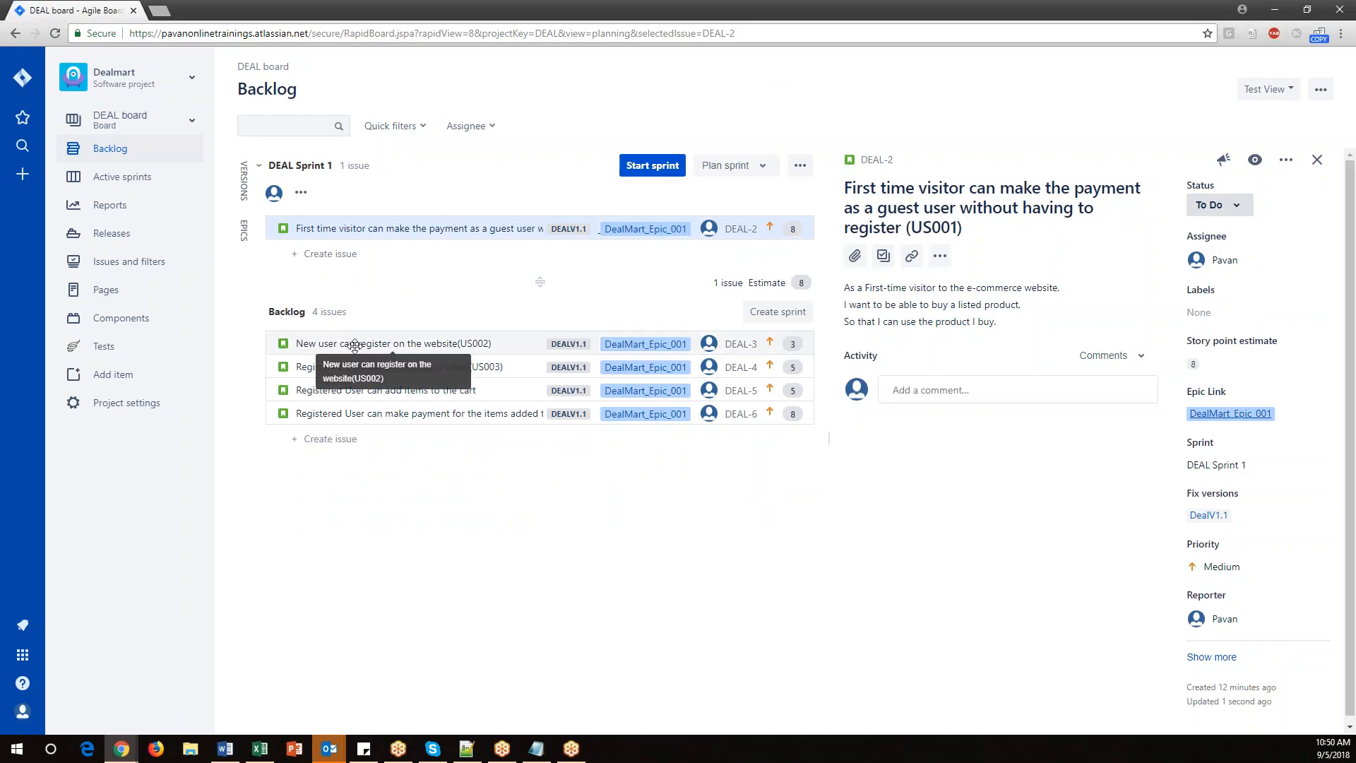
pyautogui.moveTo(354, 346); pyautogui.dragTo(353, 252)
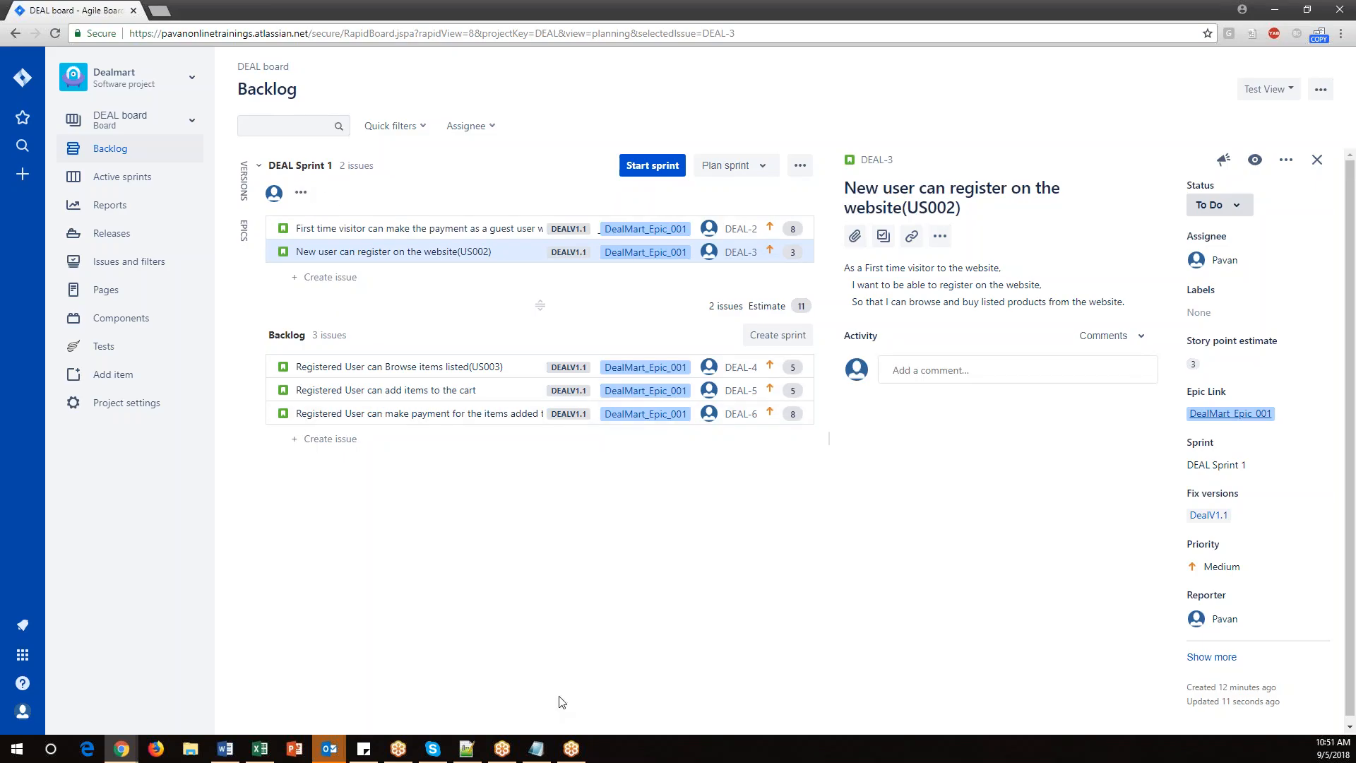
# Reselect the 'Adding user stories to sprint' line in the notes.
pyautogui.click(537, 749)
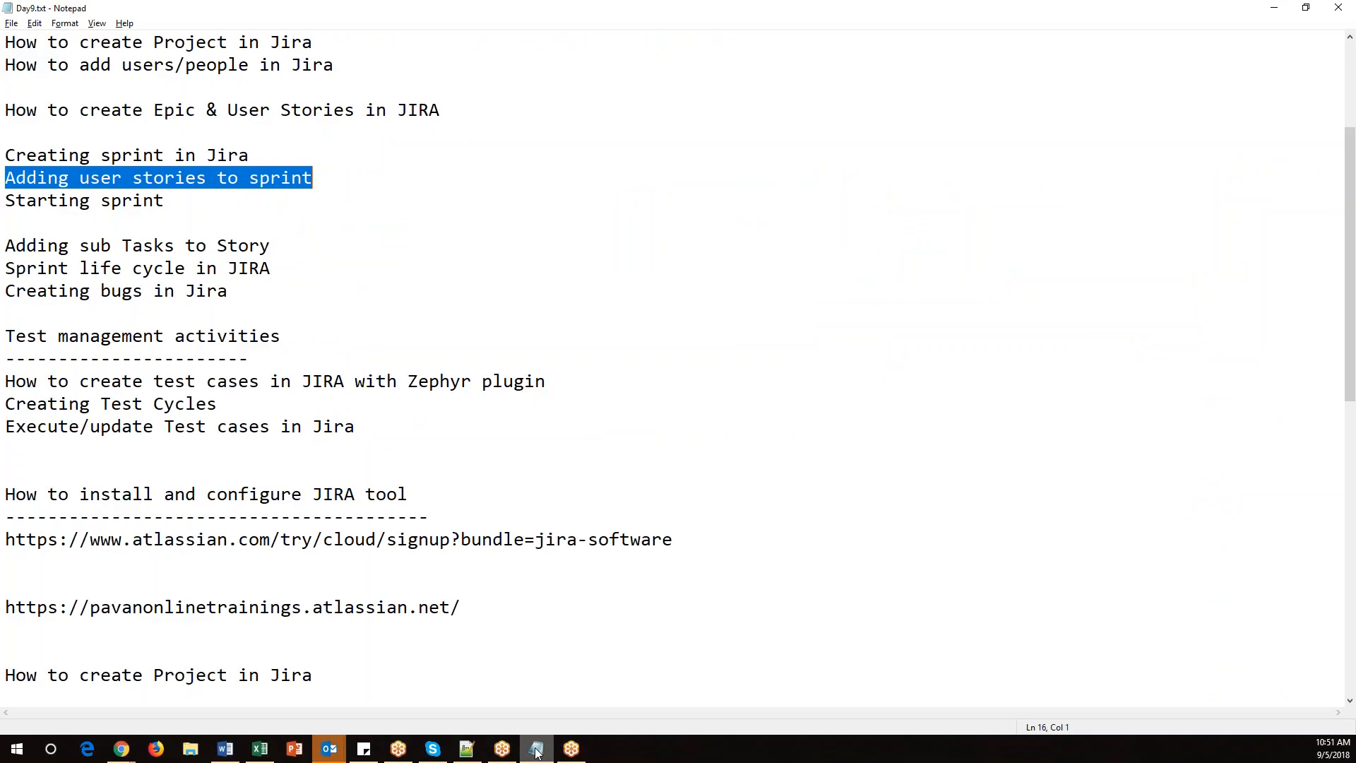
pyautogui.click(83, 179)
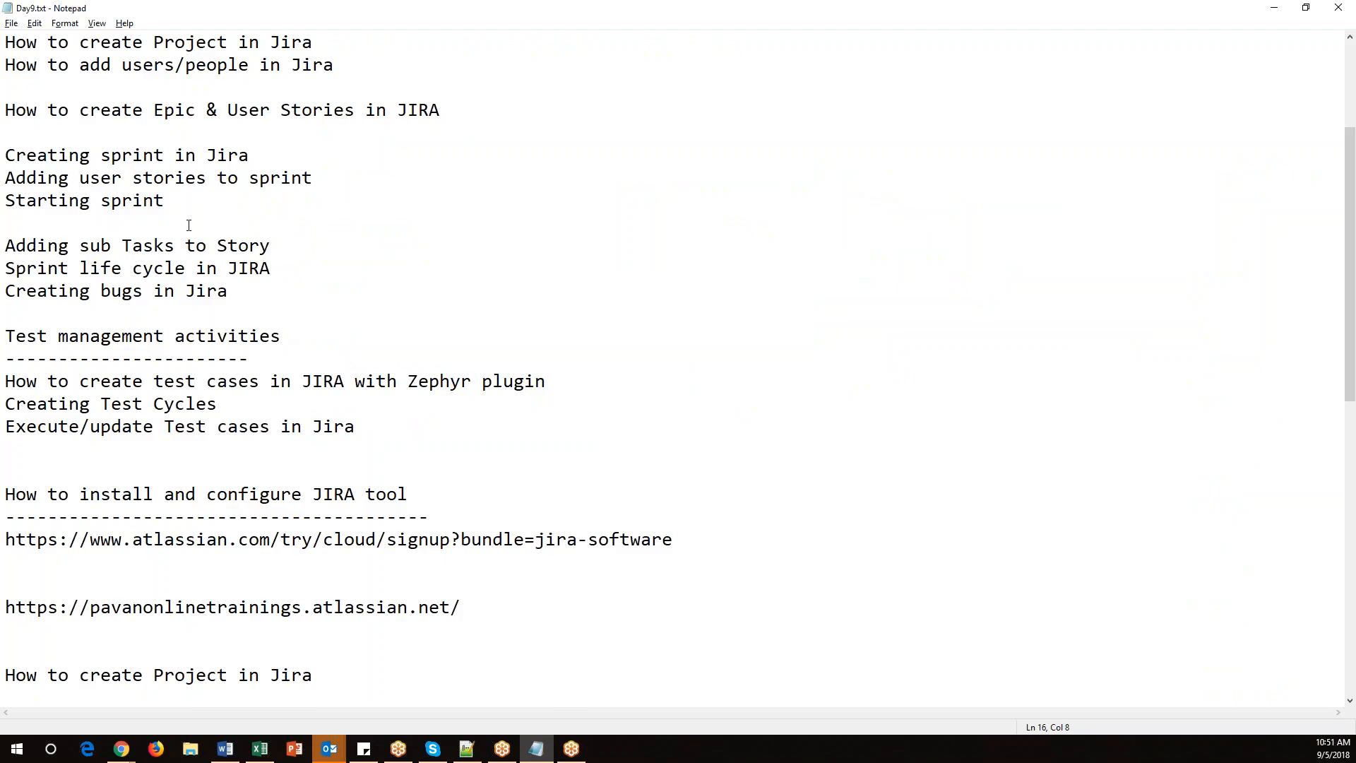
pyautogui.moveTo(338, 188); pyautogui.dragTo(6, 178)
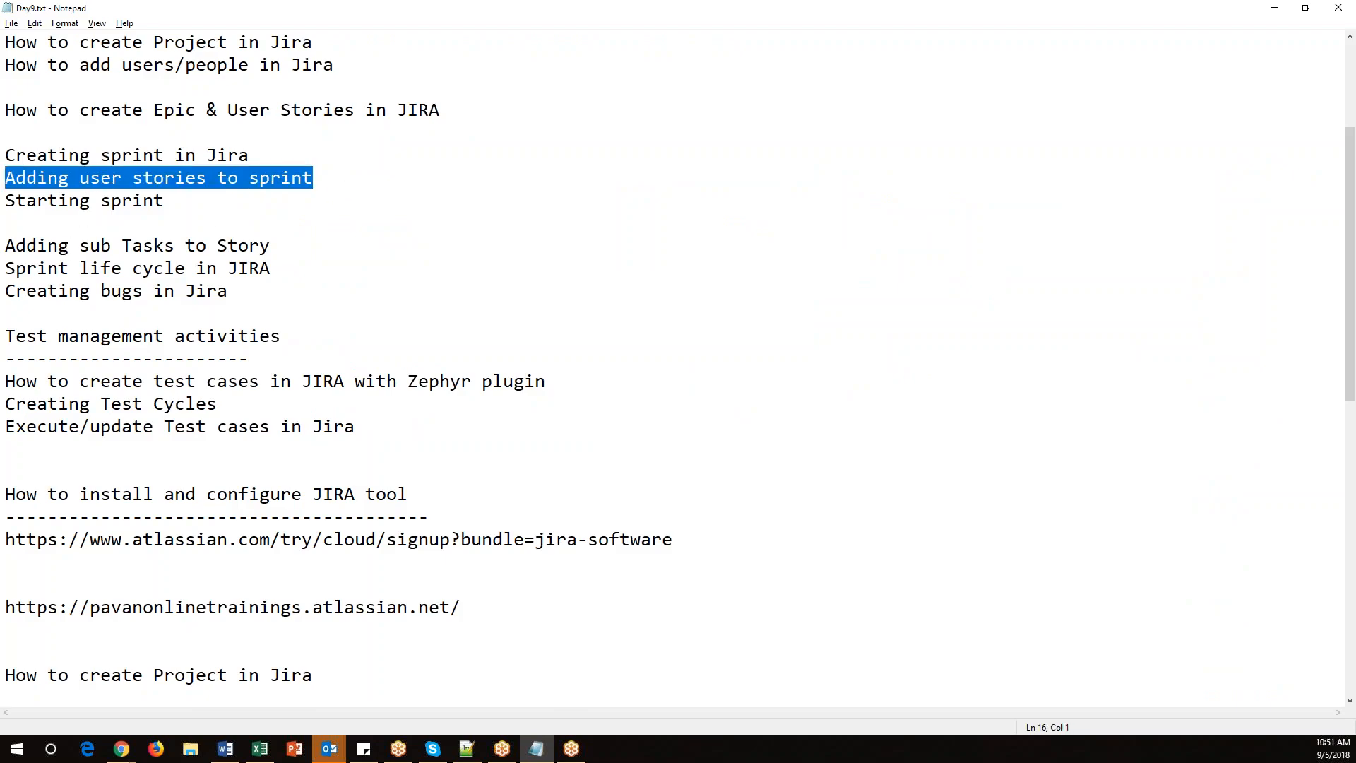
pyautogui.moveTo(122, 748)
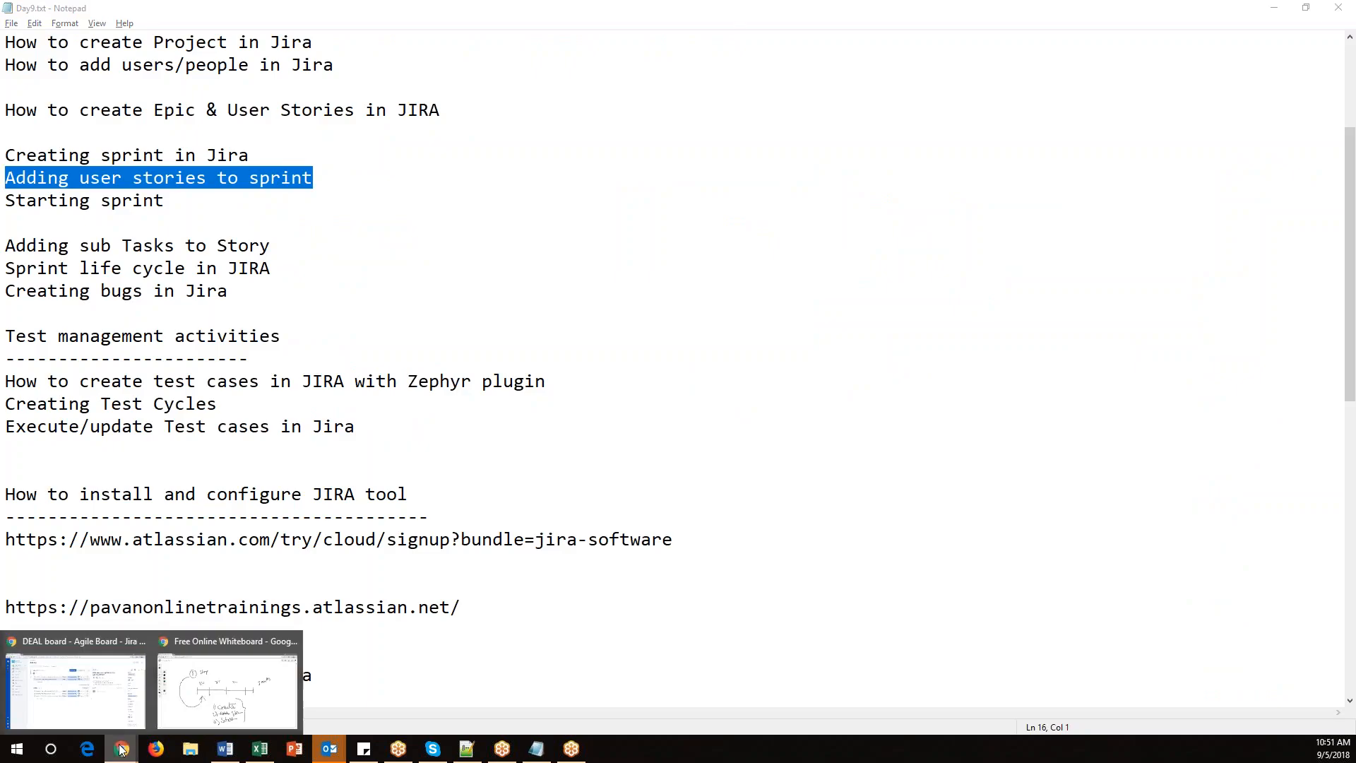
pyautogui.click(106, 718)
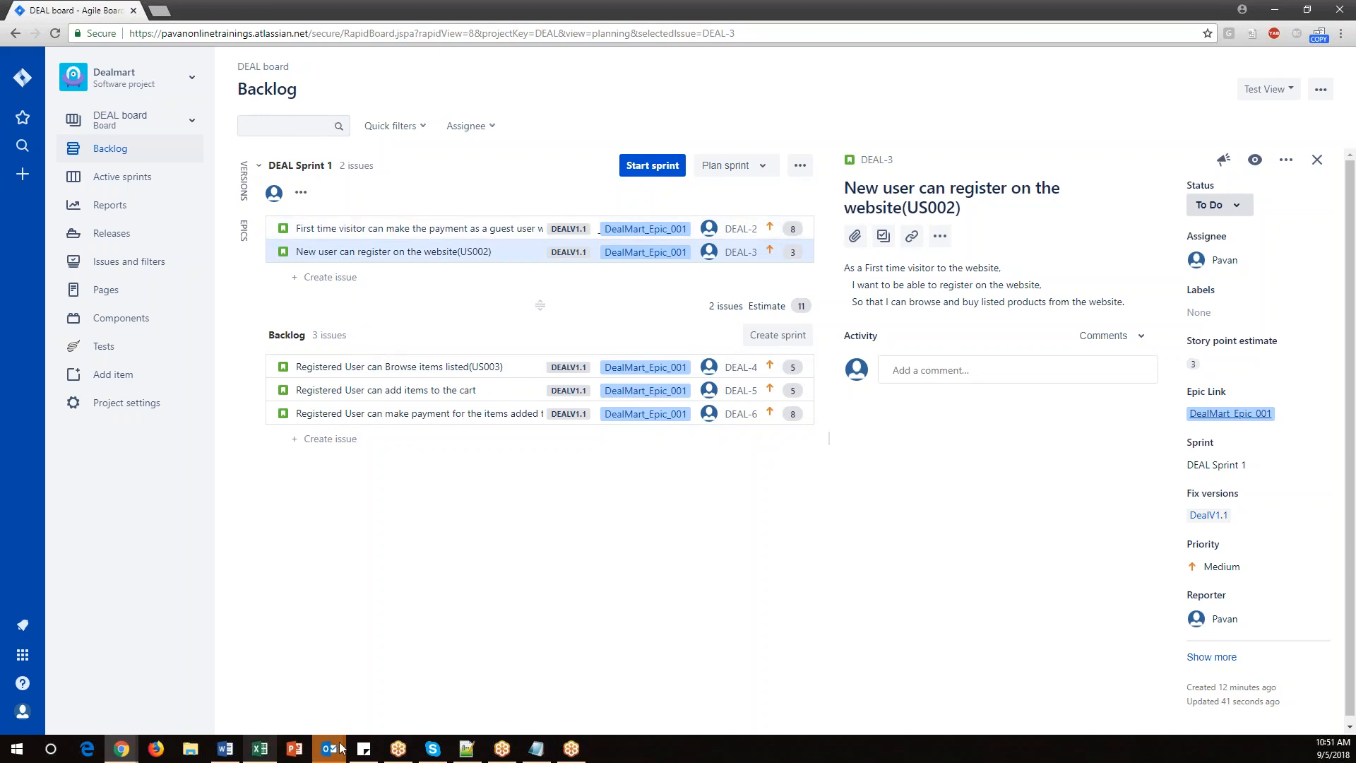
# Highlight the 'Starting sprint' line in the notes and minimize the notes window.
pyautogui.click(539, 755)
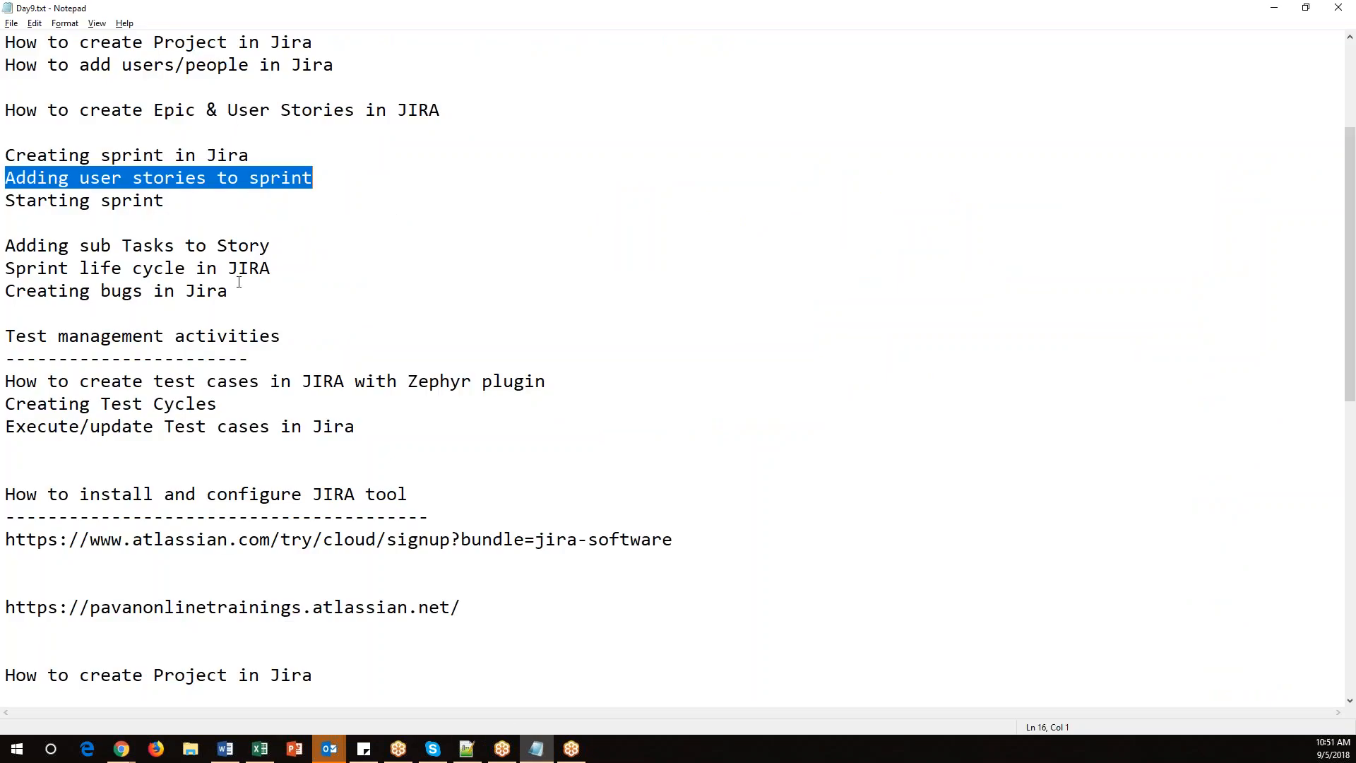
pyautogui.moveTo(200, 202); pyautogui.dragTo(6, 201)
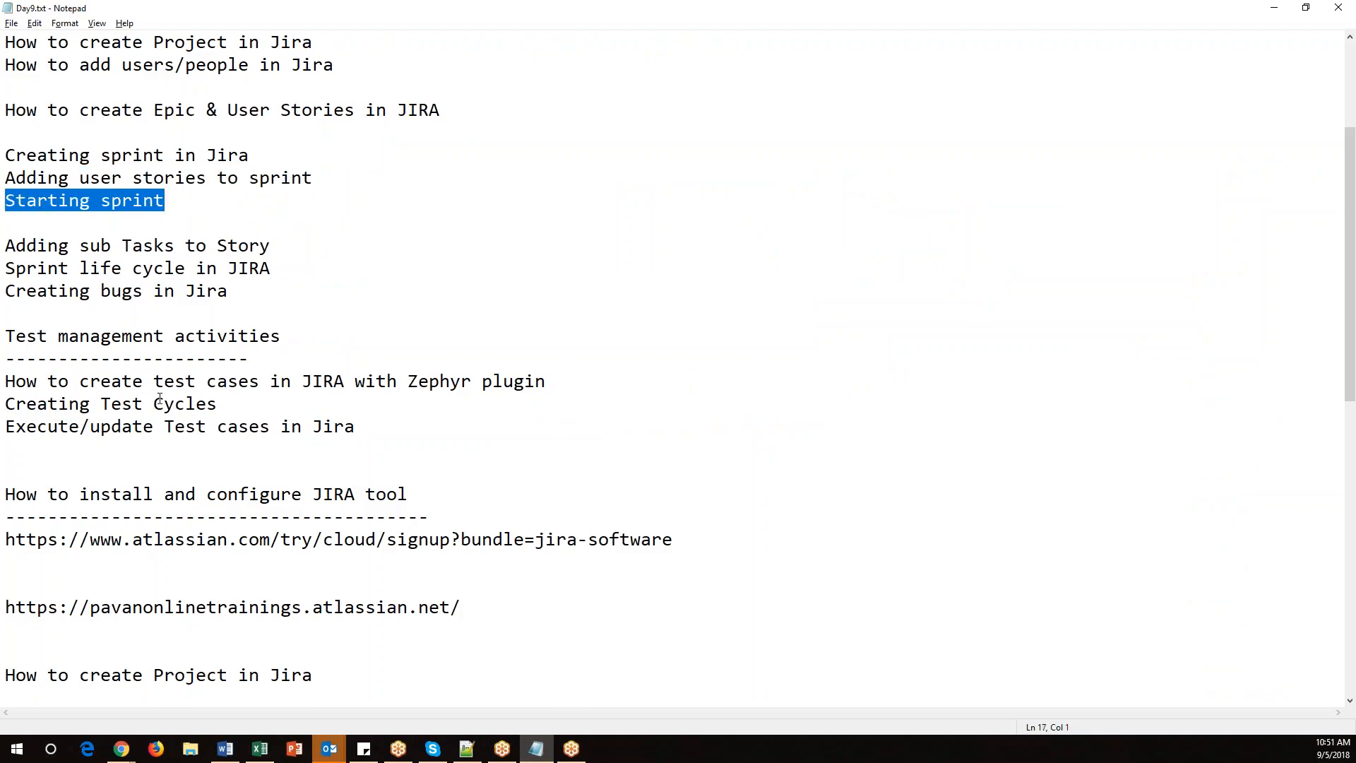
pyautogui.click(1275, 8)
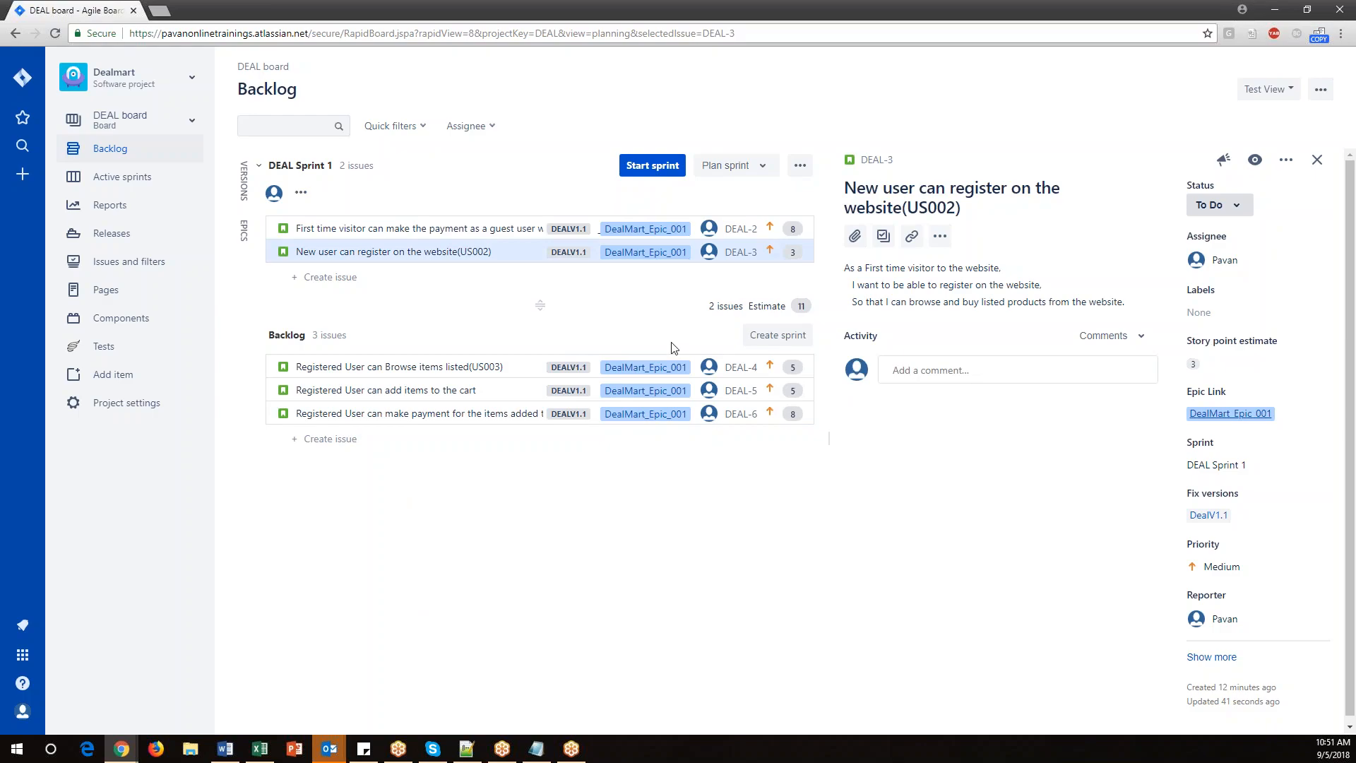
# Open Start sprint for DEAL Sprint 1 with a duration of 2 weeks.
pyautogui.click(652, 166)
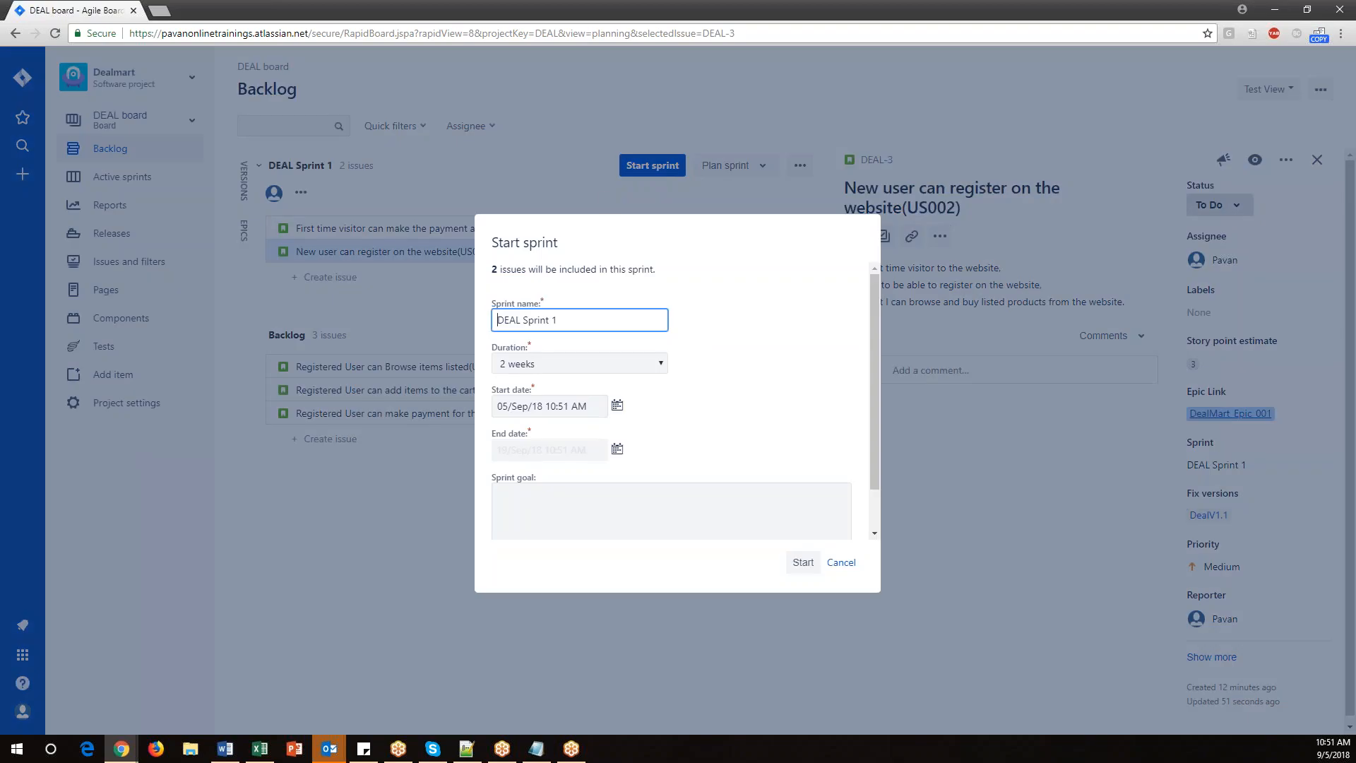
pyautogui.moveTo(664, 320); pyautogui.dragTo(472, 316)
pyautogui.click(657, 364)
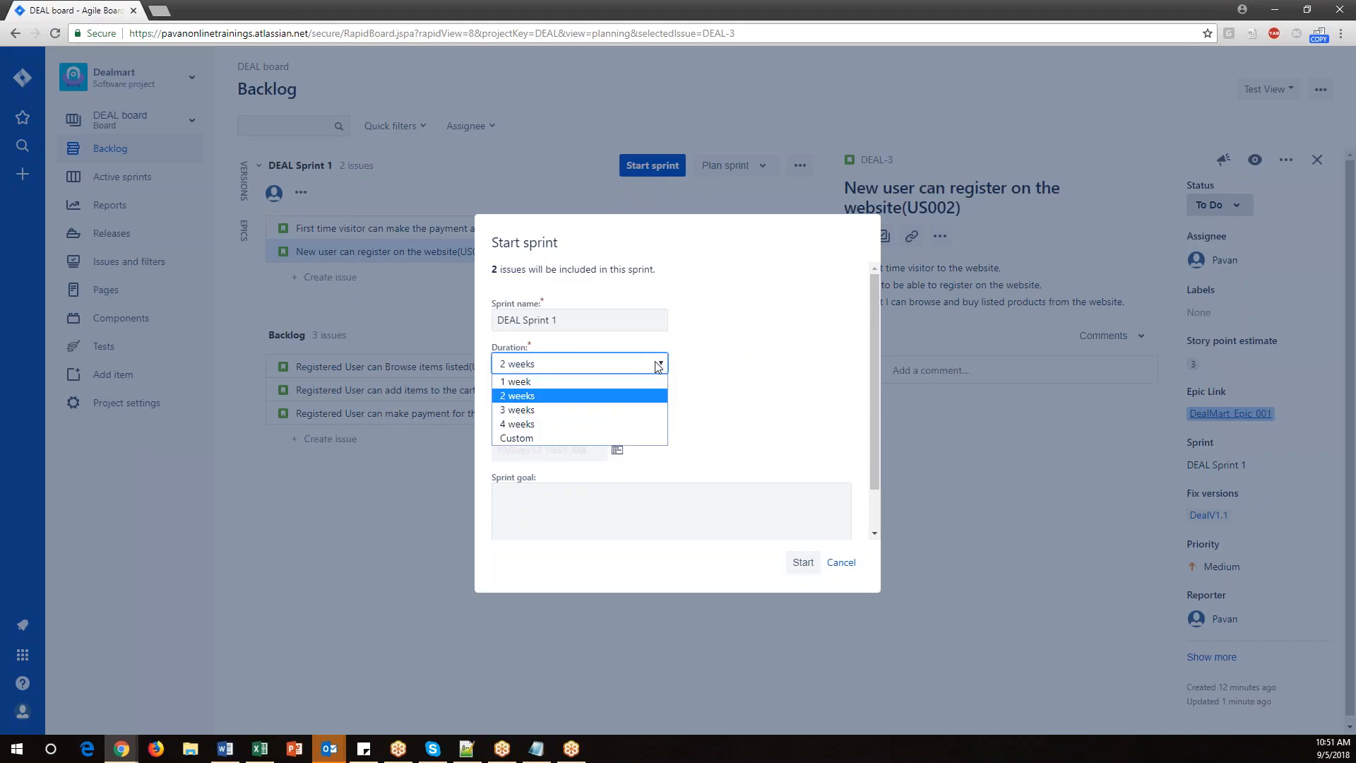
pyautogui.click(525, 395)
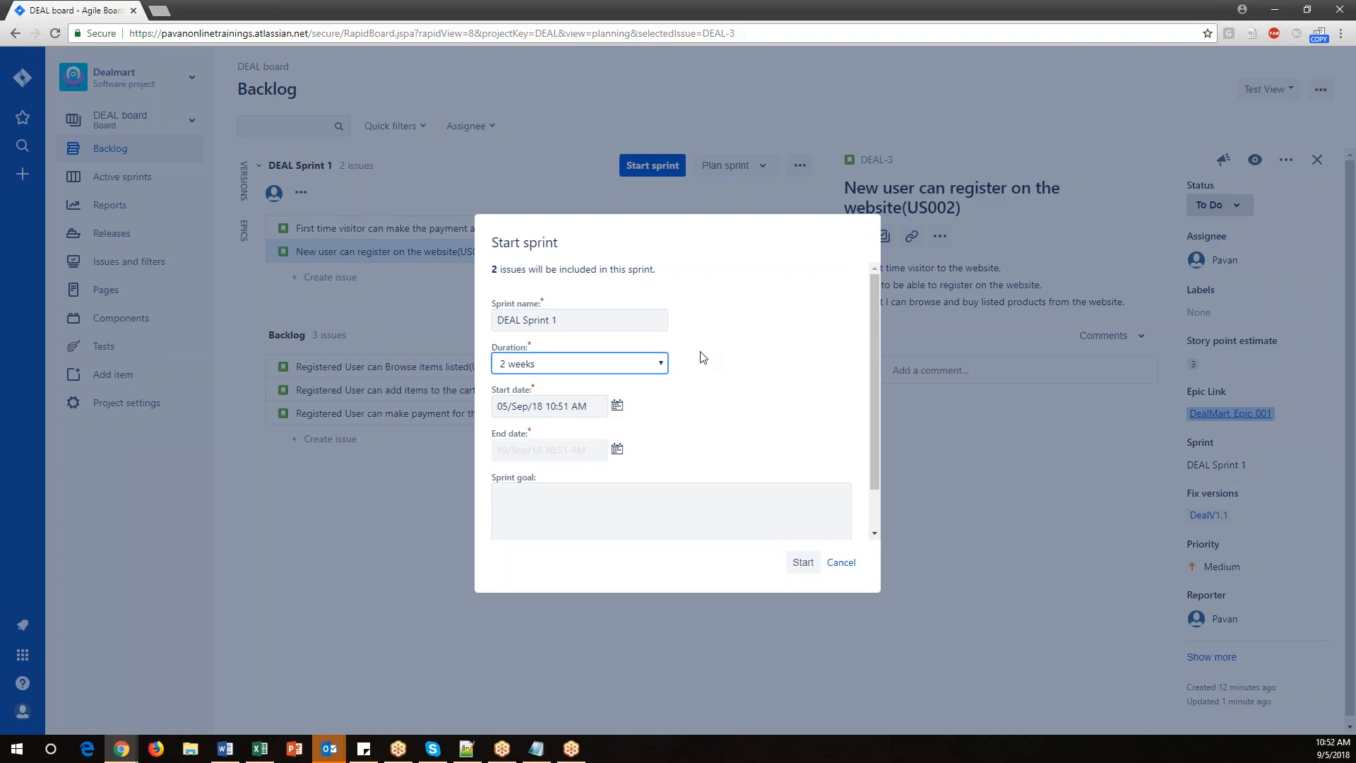
pyautogui.click(661, 364)
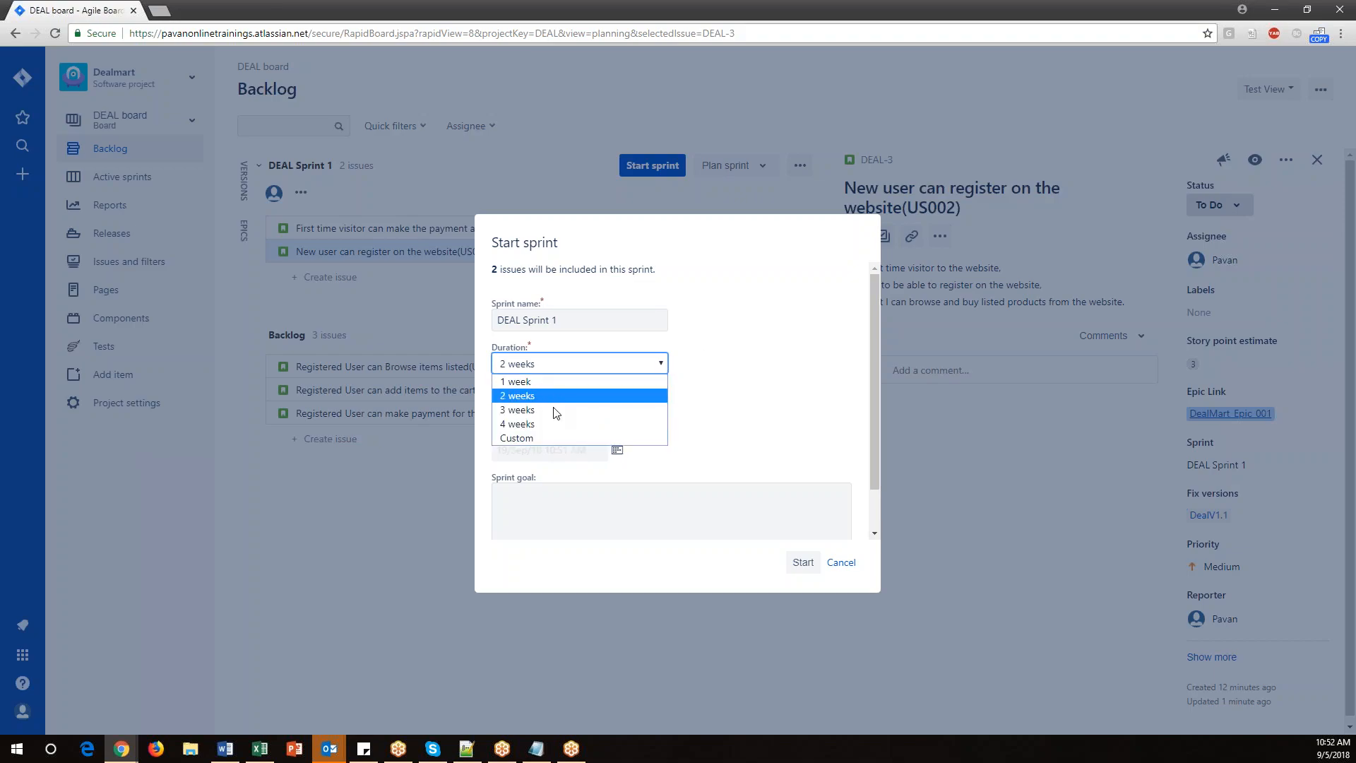
pyautogui.click(799, 395)
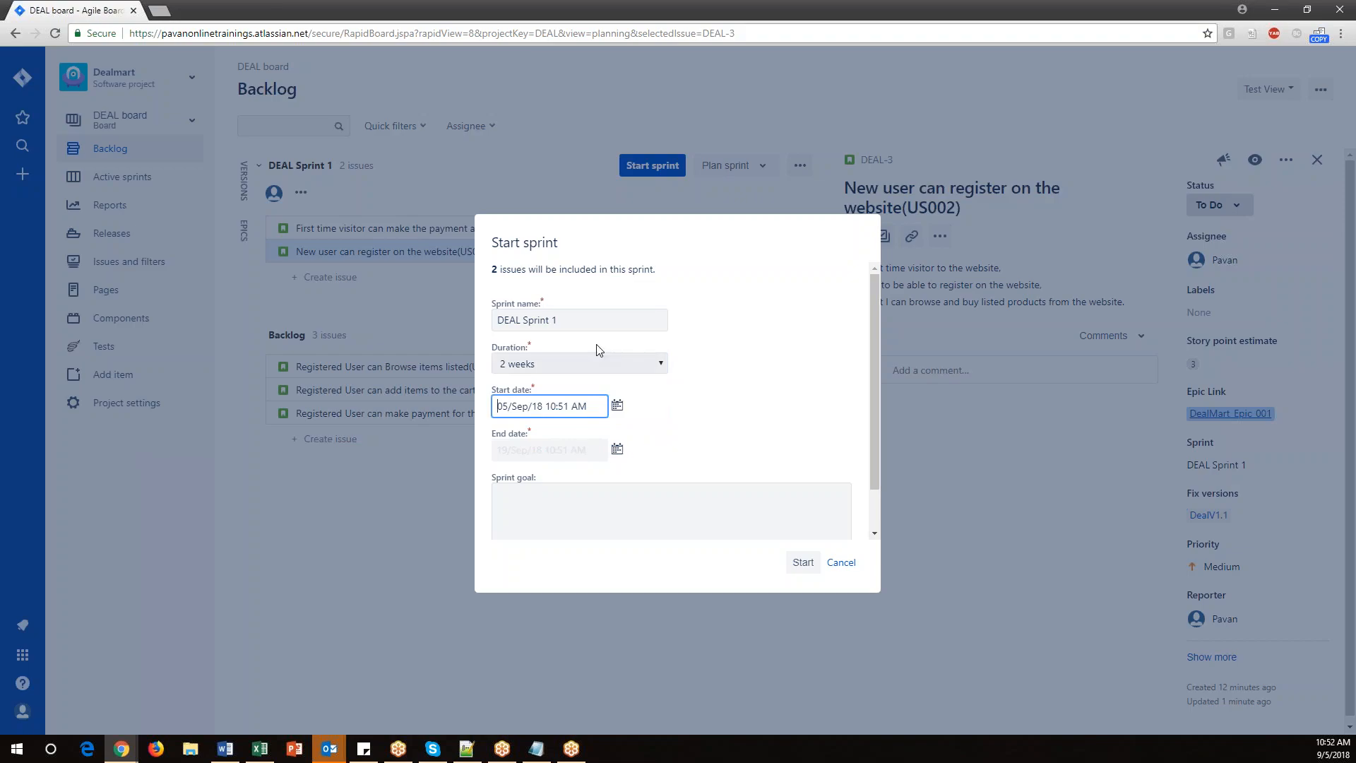
pyautogui.click(576, 496)
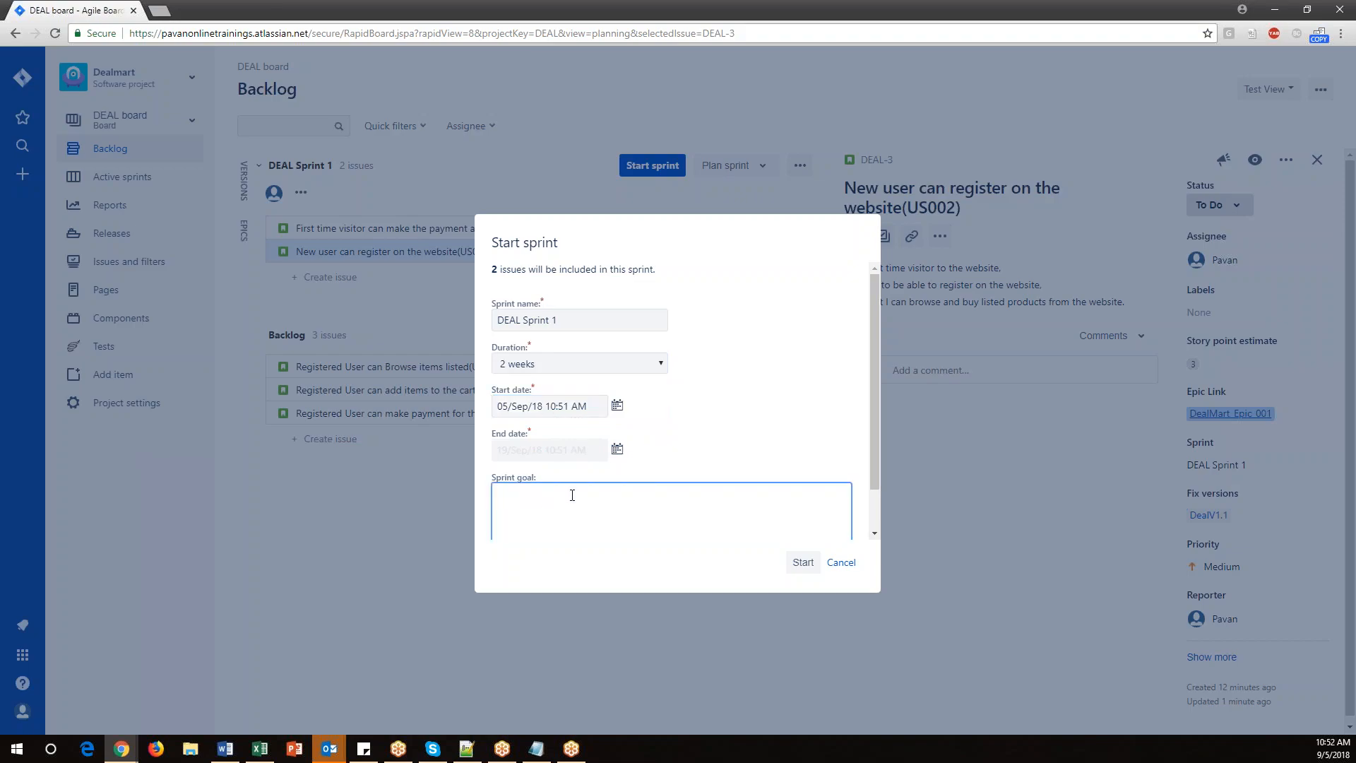
# Enter the sprint goal 'We need to complete 2 stories at the end of the sprint.'.
pyautogui.write('we')
pyautogui.write('We ')
pyautogui.write('need to ')
pyautogui.write('complete ')
pyautogui.write('2 stor')
pyautogui.write('ies at the end of the spint.')
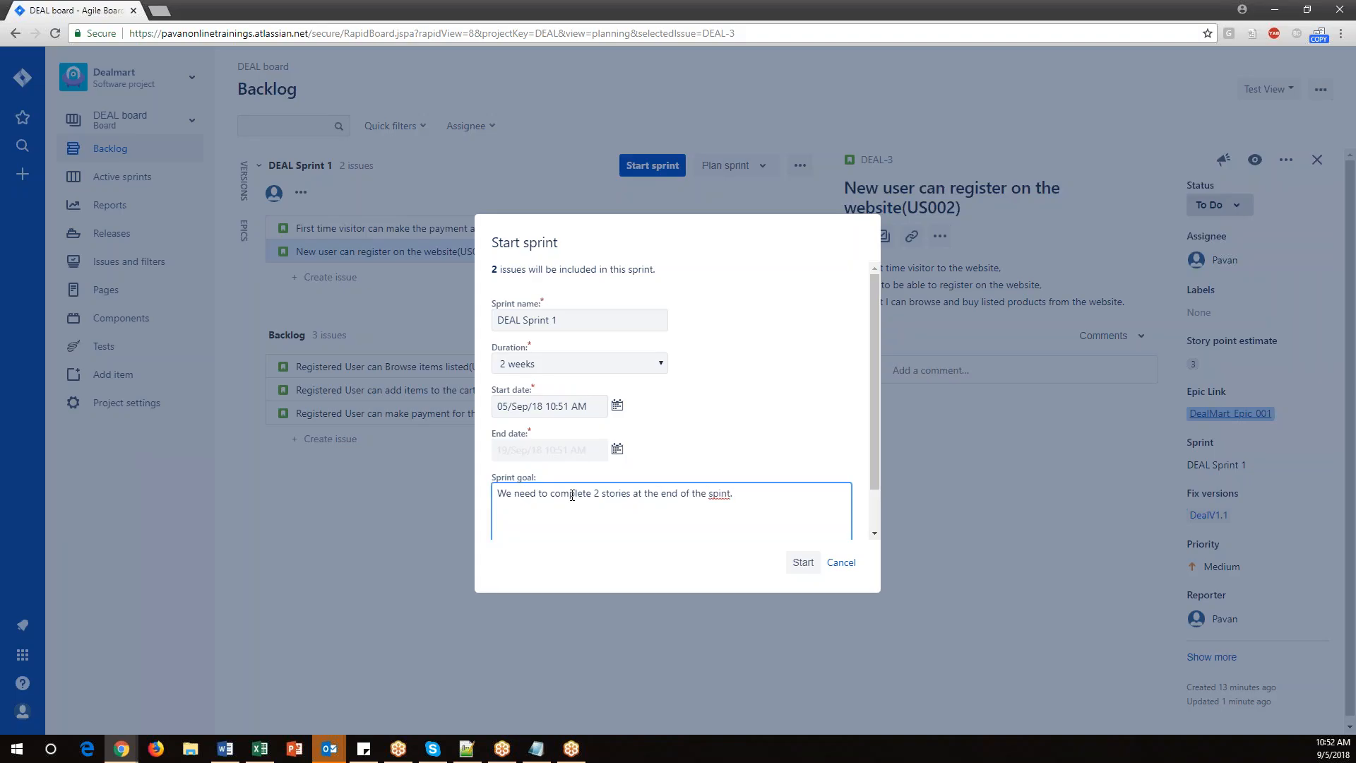
pyautogui.write('r')
# Copy US001 from the spreadsheet and paste it on a new line of the sprint goal.
pyautogui.click(260, 748)
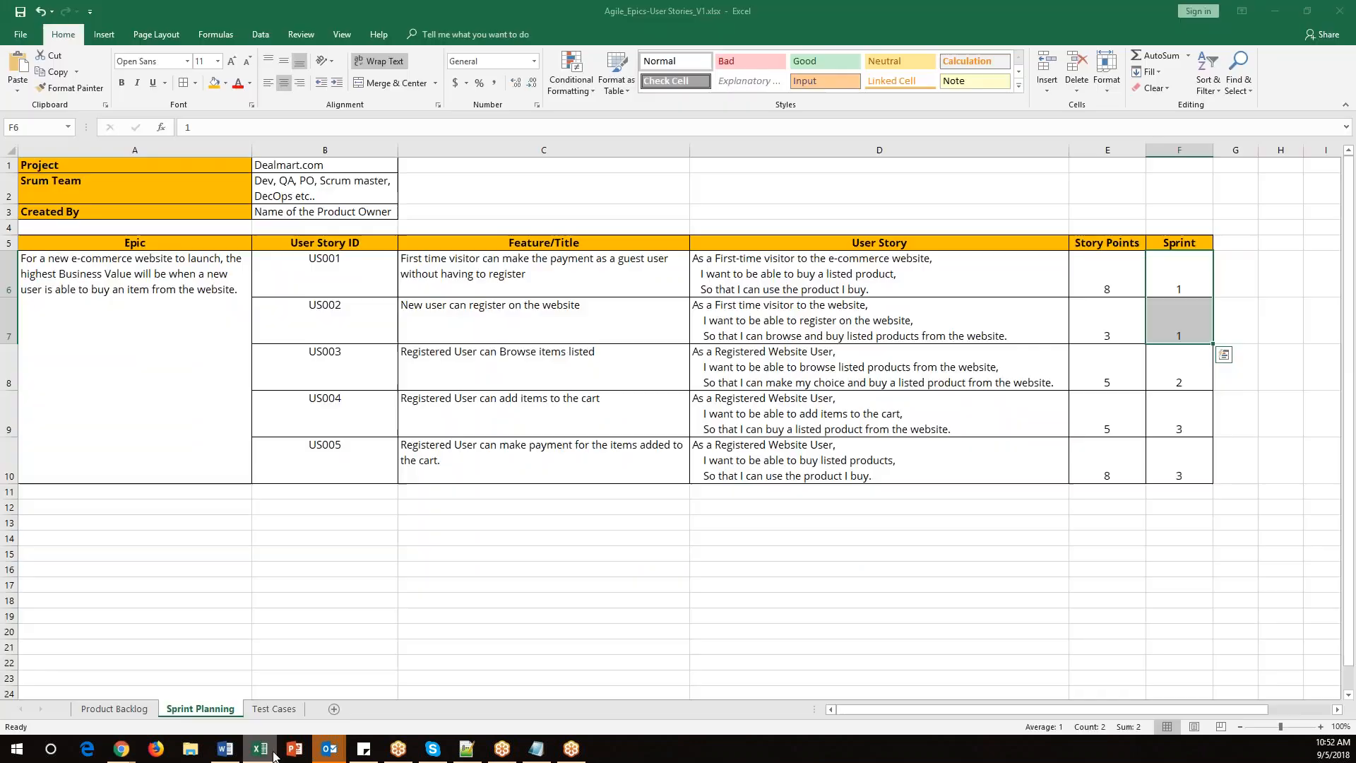
pyautogui.click(349, 261)
pyautogui.doubleClick(349, 261)
pyautogui.hotkey('ctrl', 'c')
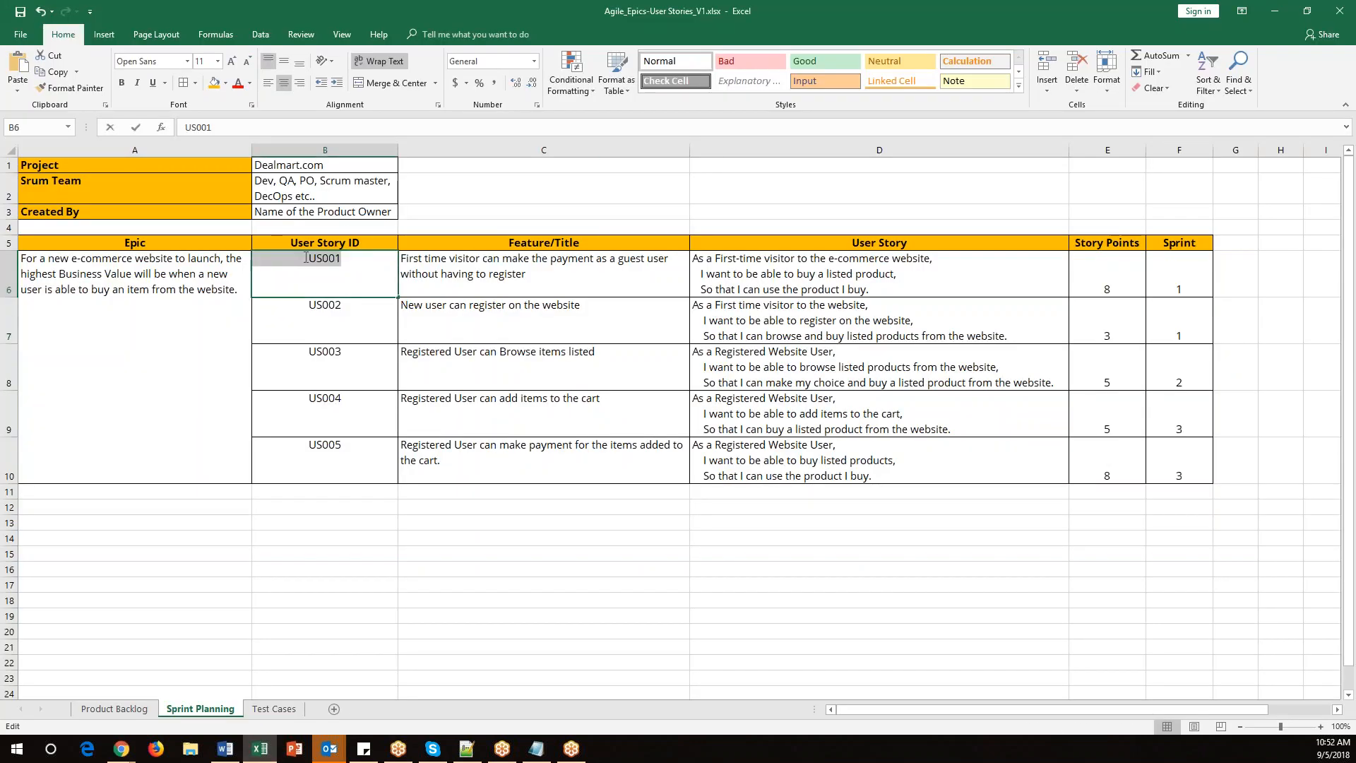
pyautogui.hotkey('alt', 'Tab')
pyautogui.press('Return')
pyautogui.hotkey('ctrl', 'v')
# Copy US002 from the spreadsheet onto a new line of the sprint goal and start the sprint.
pyautogui.hotkey('alt', 'Tab')
pyautogui.doubleClick(331, 305)
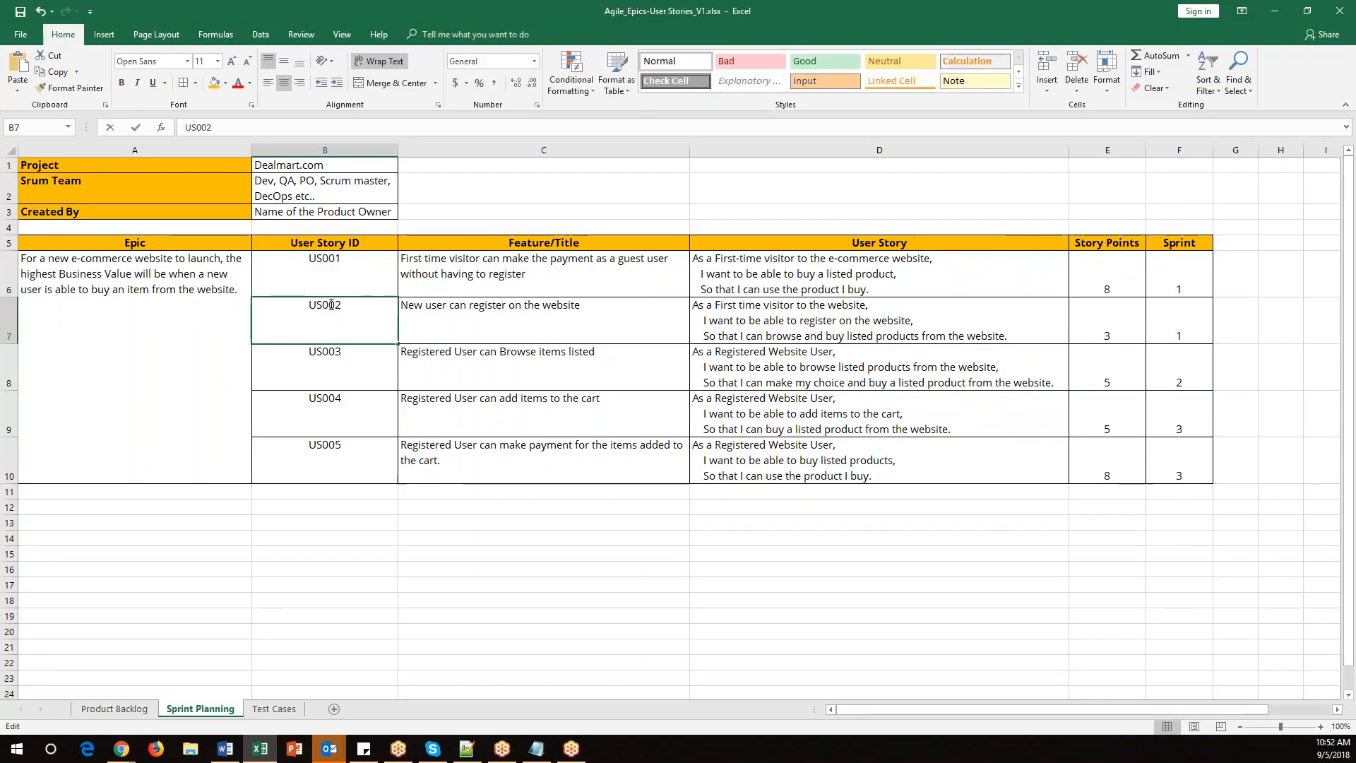
pyautogui.doubleClick(331, 304)
pyautogui.hotkey('ctrl', 'c')
pyautogui.hotkey('alt', 'Tab')
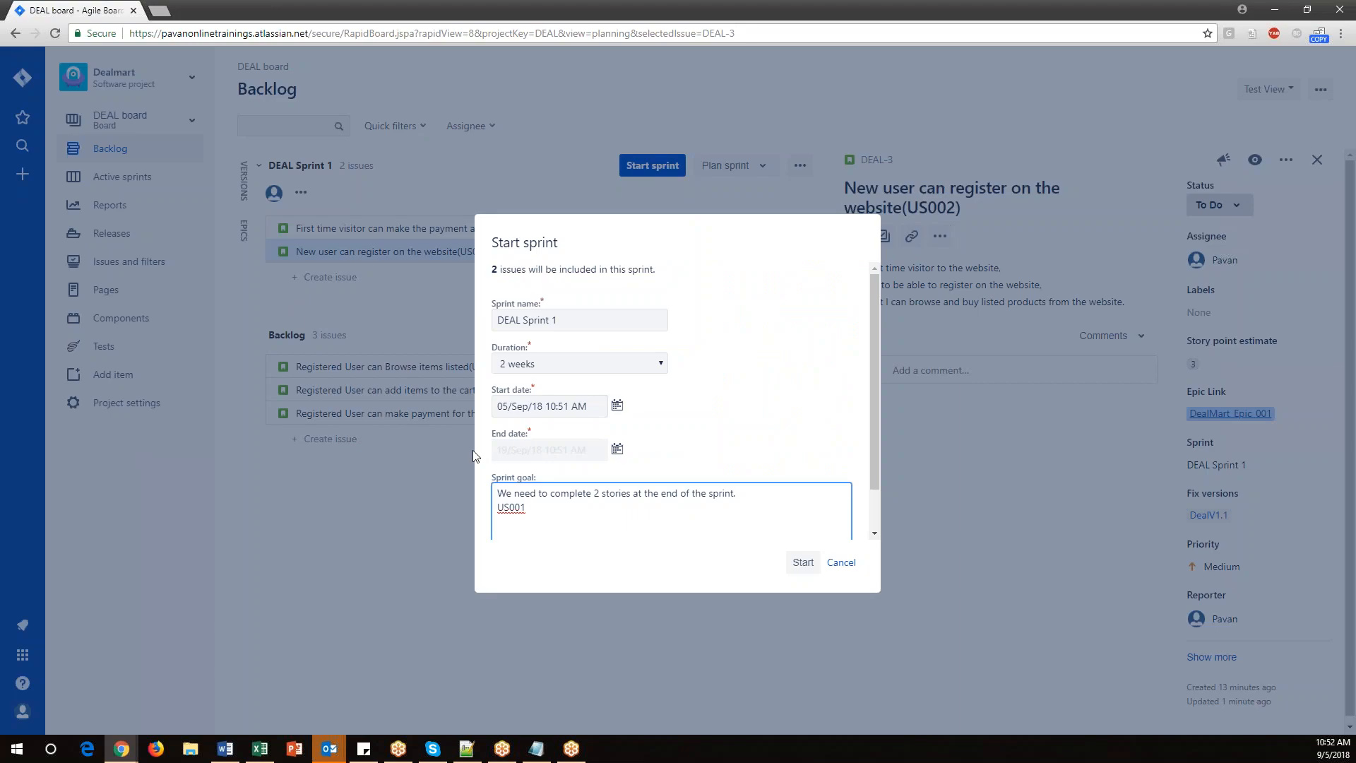
pyautogui.press('Return')
pyautogui.hotkey('ctrl', 'v')
pyautogui.click(801, 563)
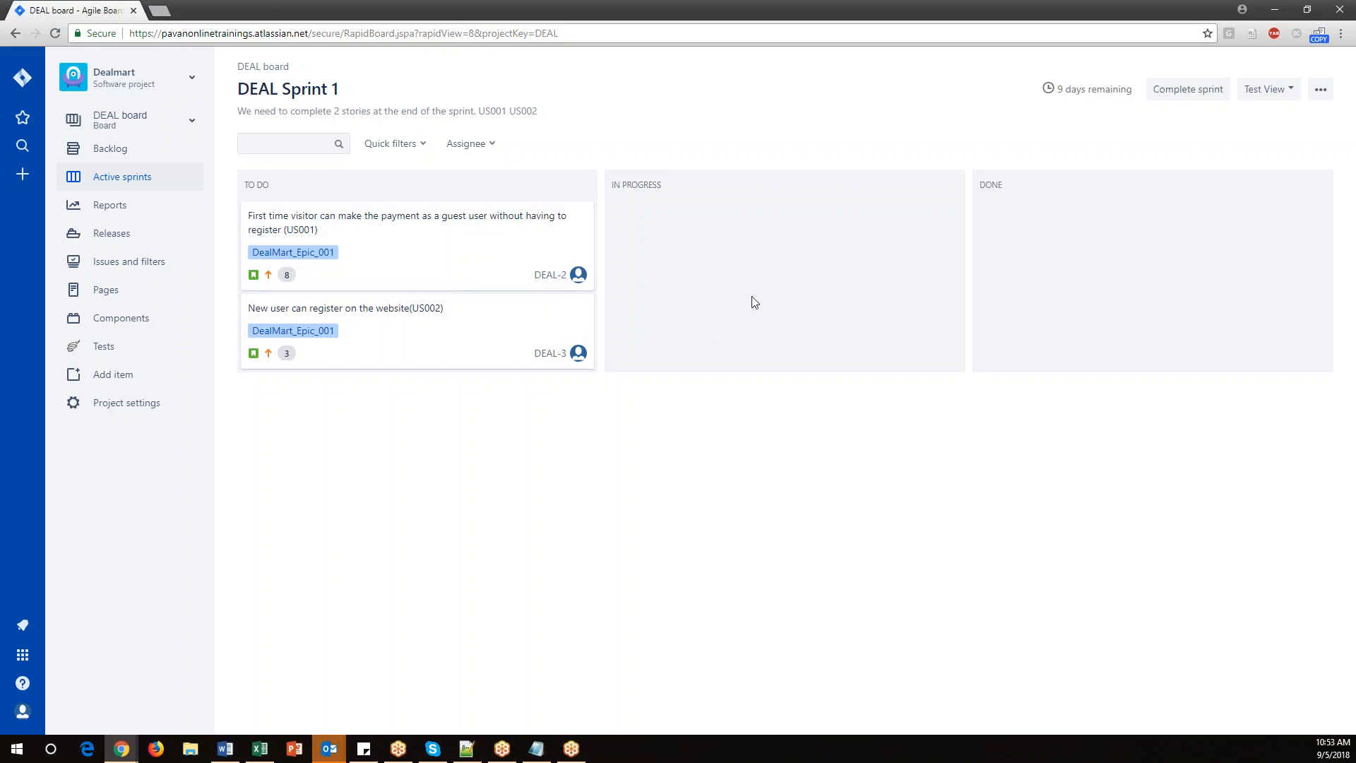
# Highlight the three sprint topic lines in the notes and save the notes file.
pyautogui.click(536, 749)
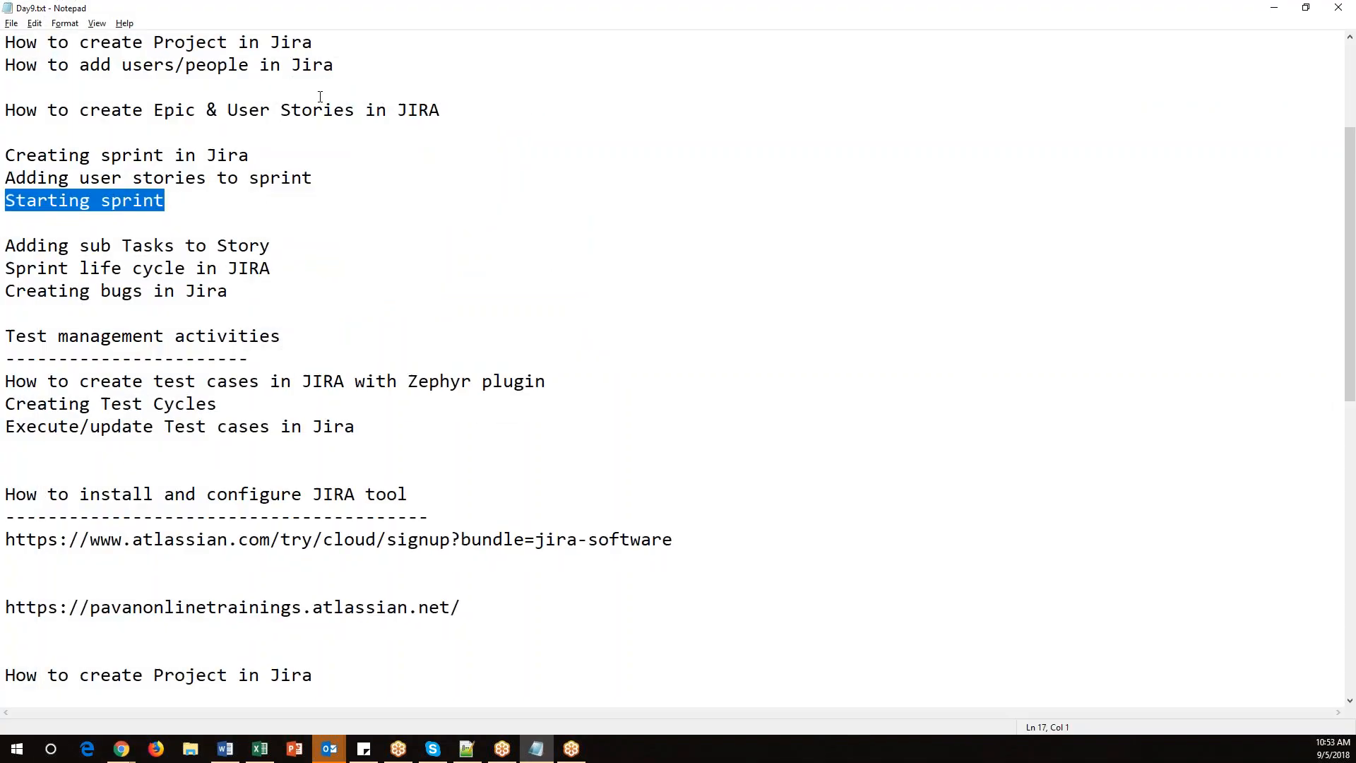
pyautogui.moveTo(14, 178); pyautogui.dragTo(351, 179)
pyautogui.moveTo(221, 207); pyautogui.dragTo(5, 157)
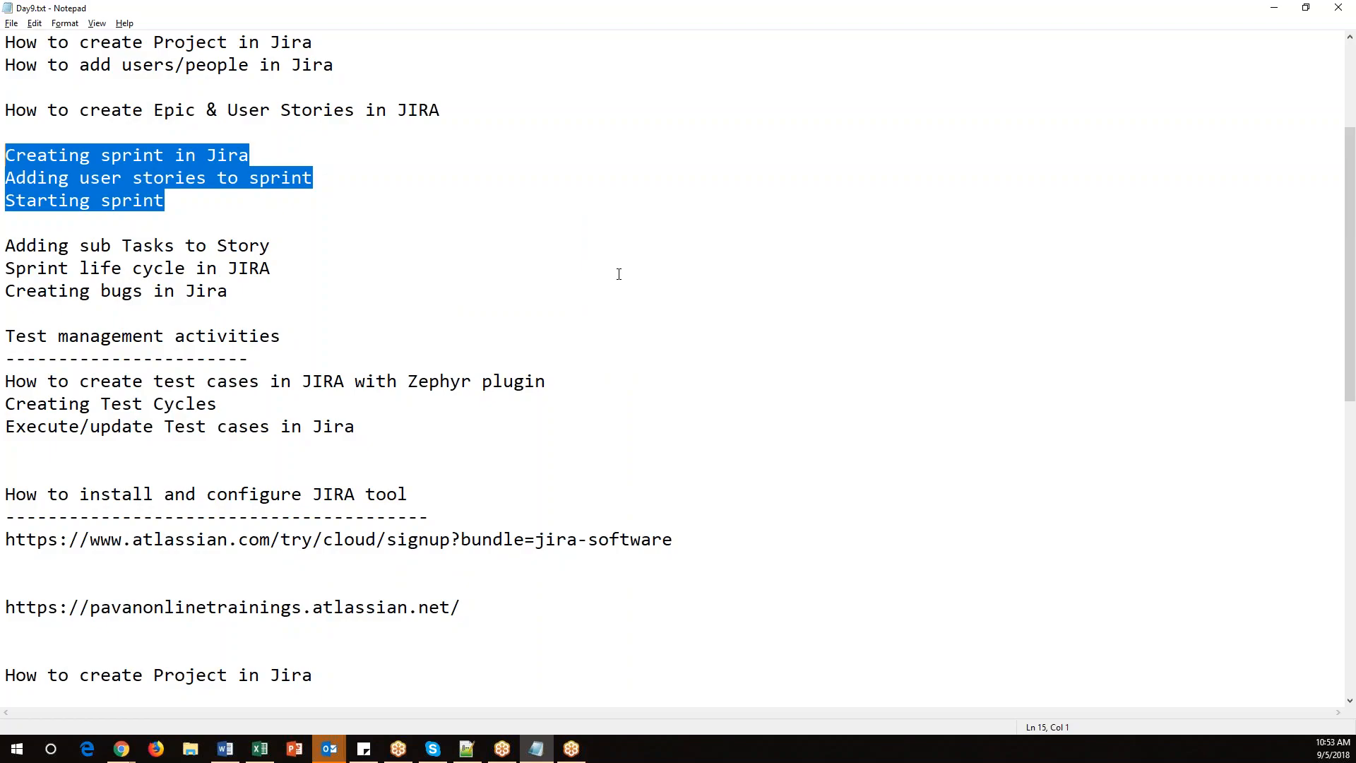
pyautogui.hotkey('alt', 'f')
pyautogui.press('s')
pyautogui.press('Return')
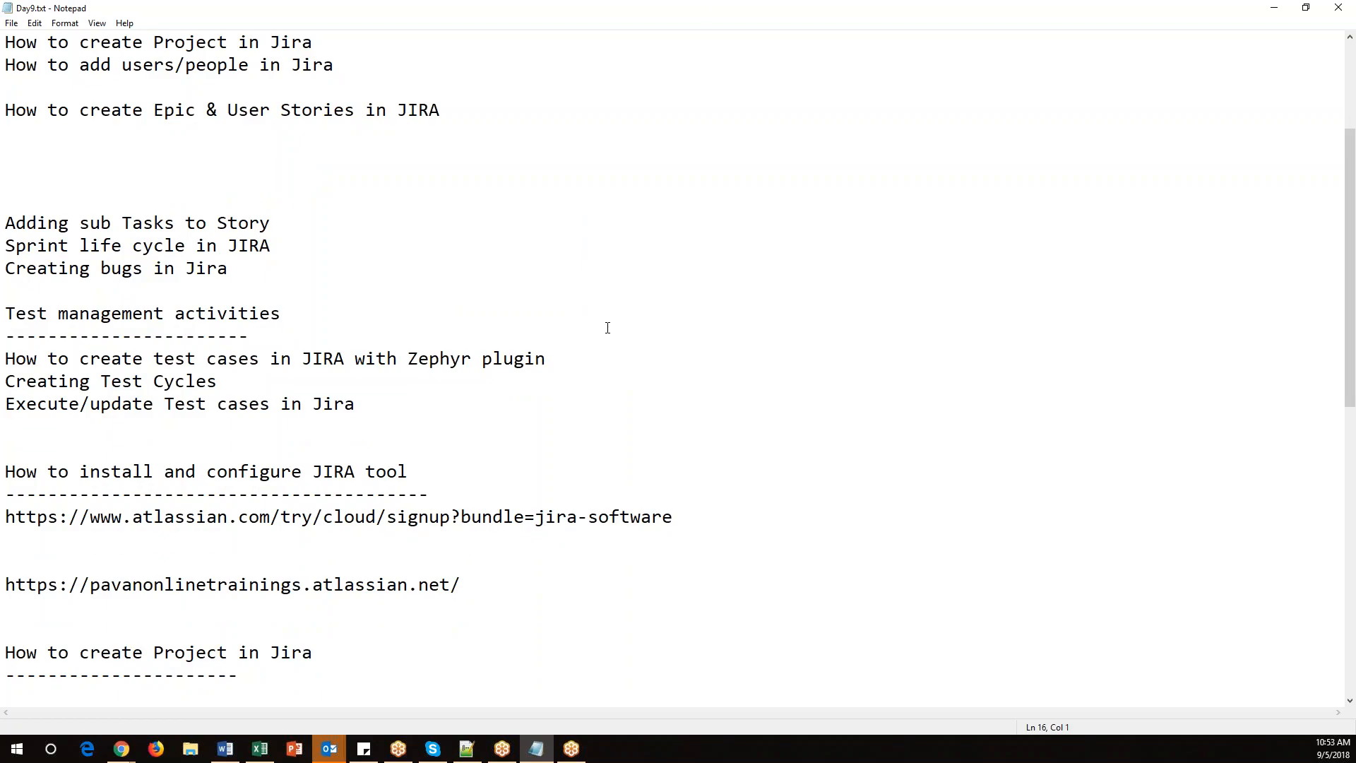
pyautogui.hotkey('ctrl', 'z')
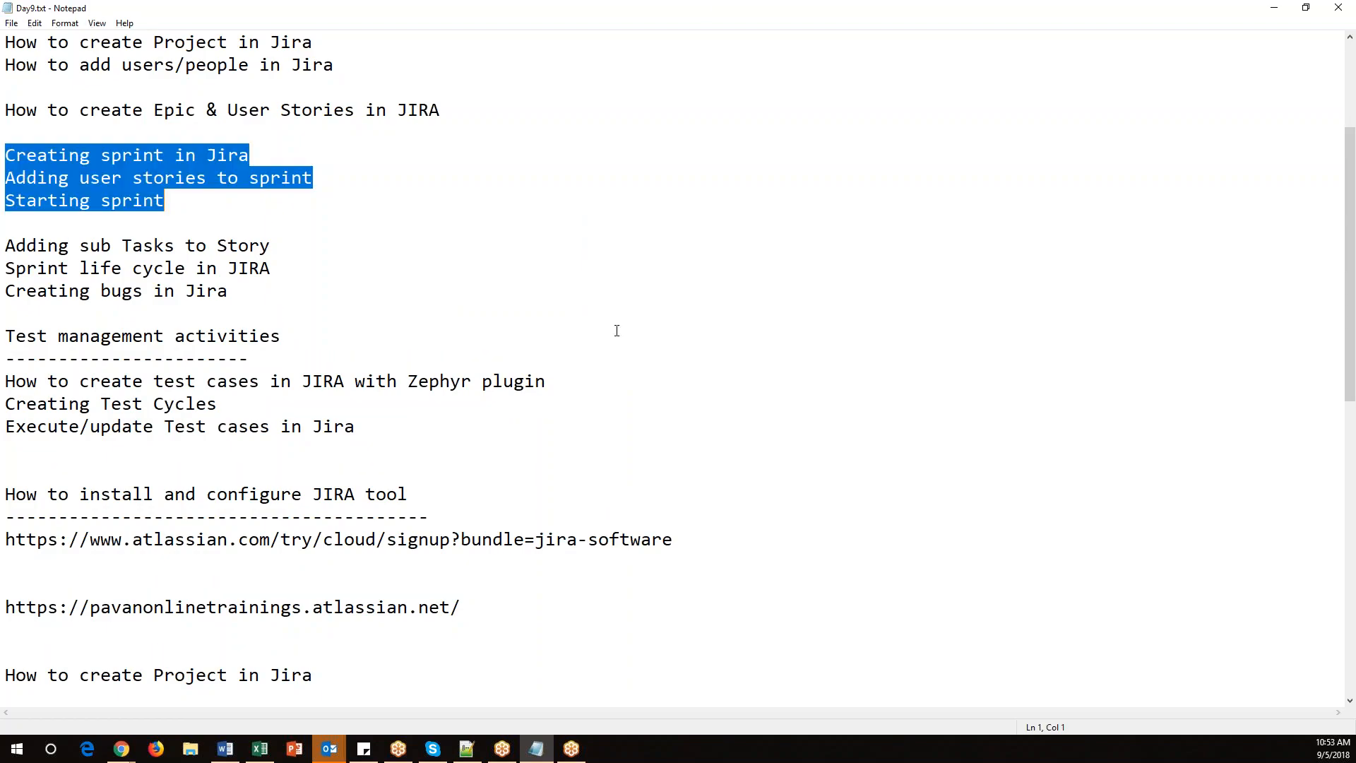
pyautogui.click(636, 341)
pyautogui.scroll(-3, 638, 373)
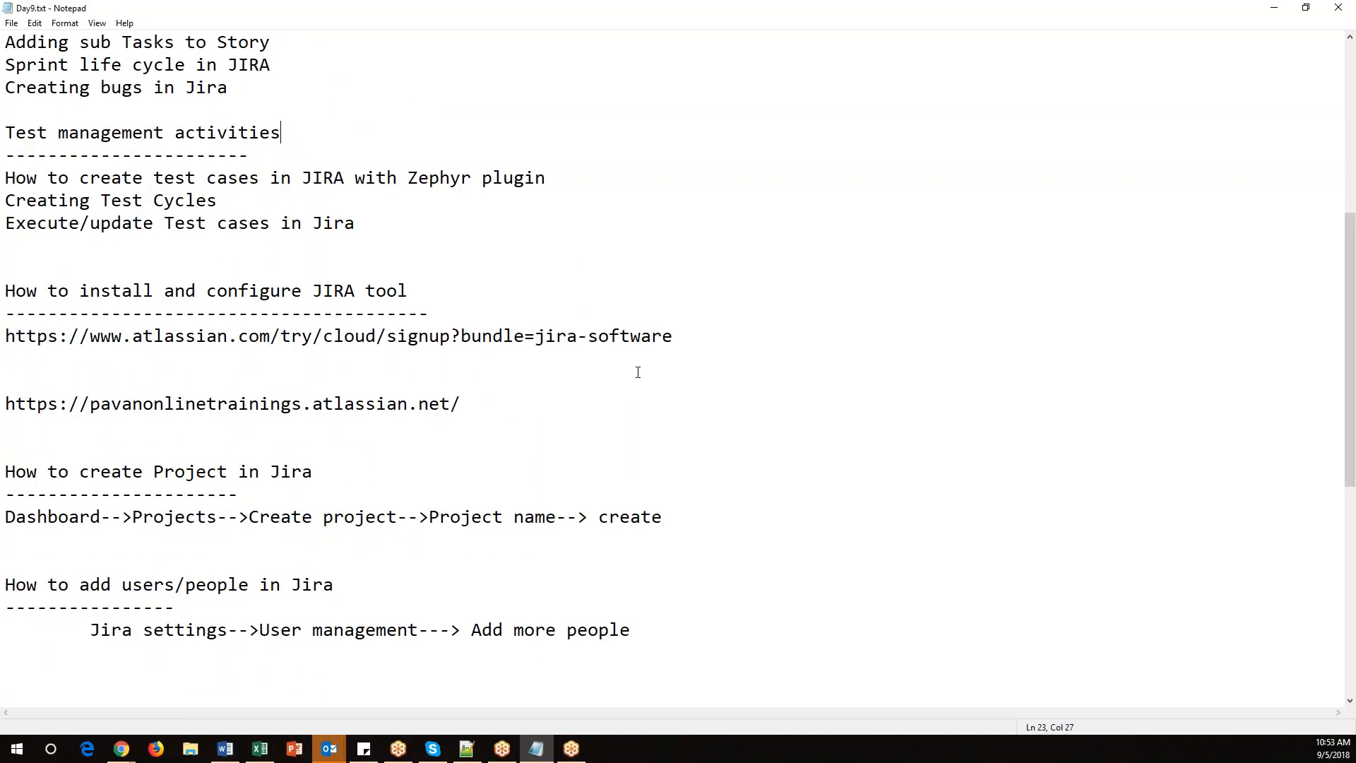
# Review the sprint planning spreadsheet, then the sprint's backlog and active sprint board.
pyautogui.click(260, 749)
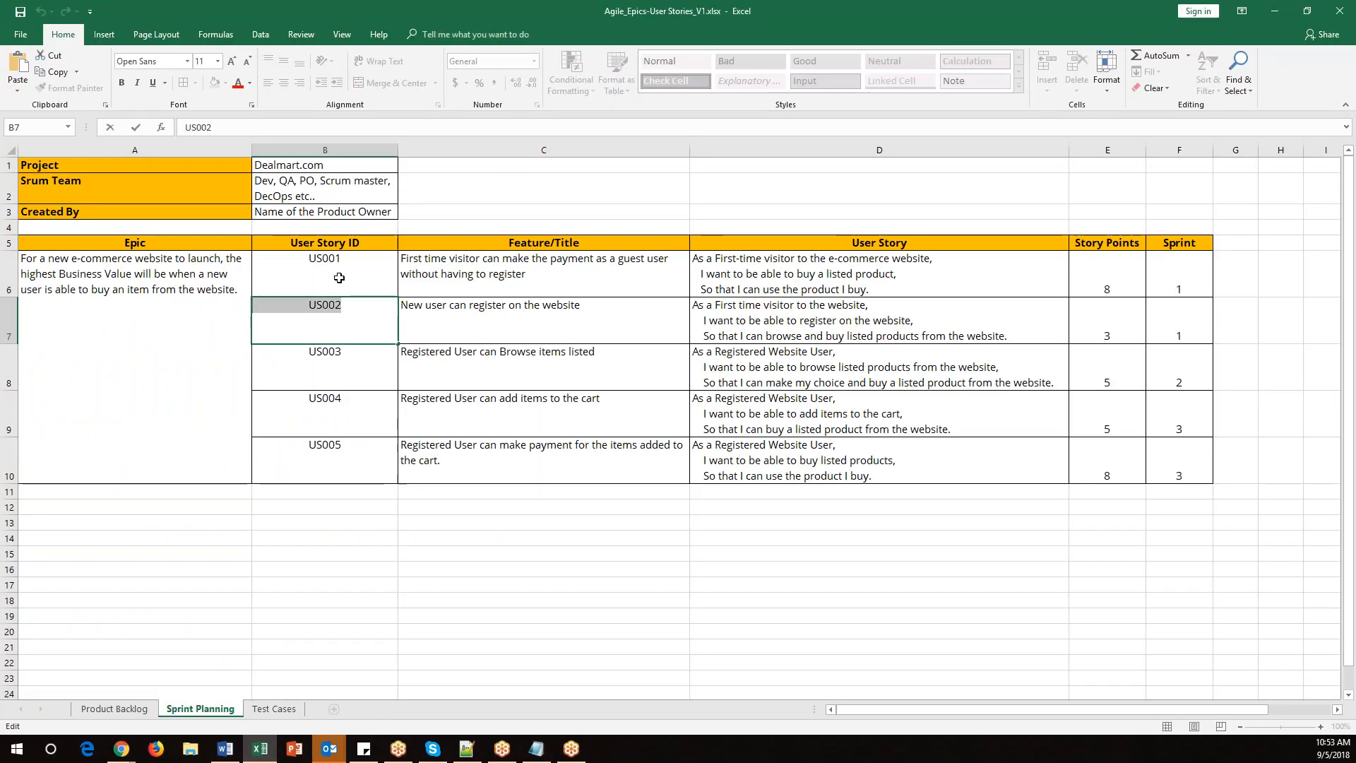
pyautogui.press('Escape')
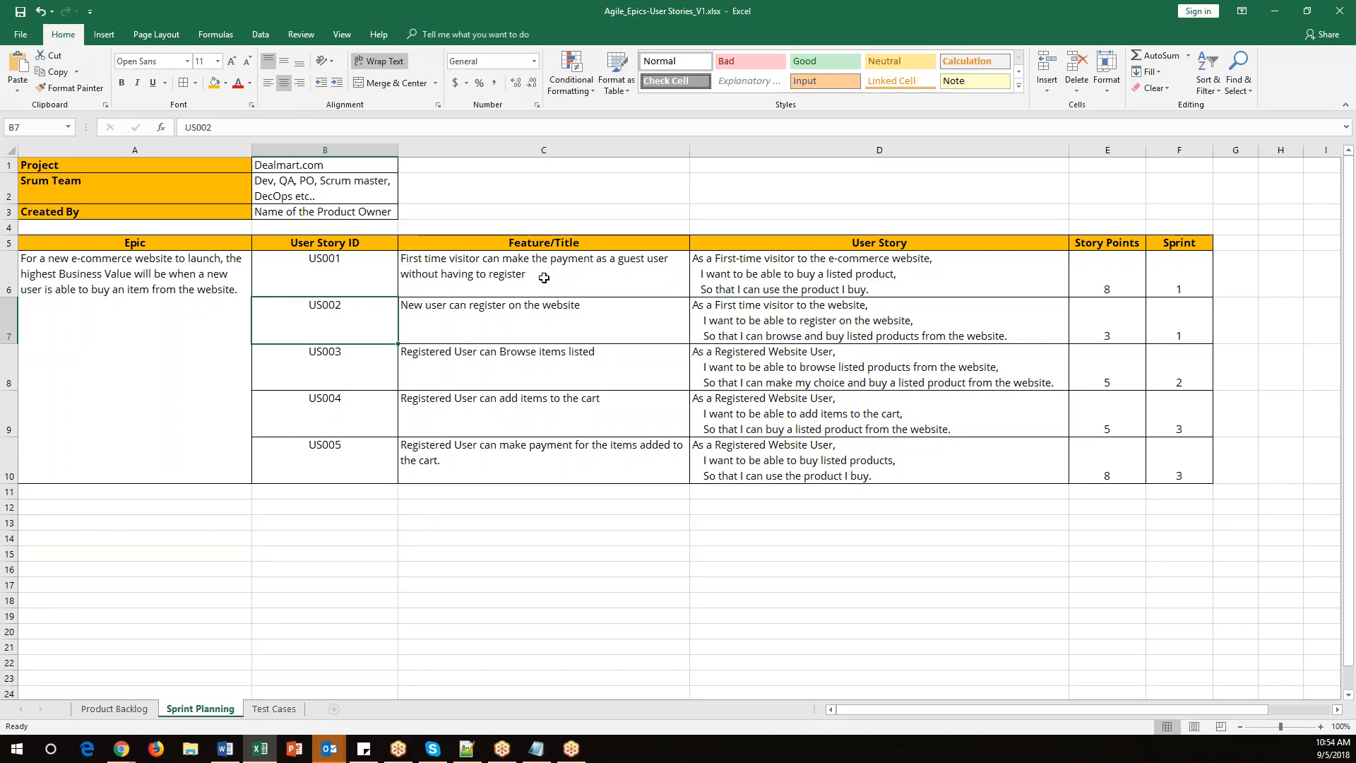
pyautogui.click(545, 276)
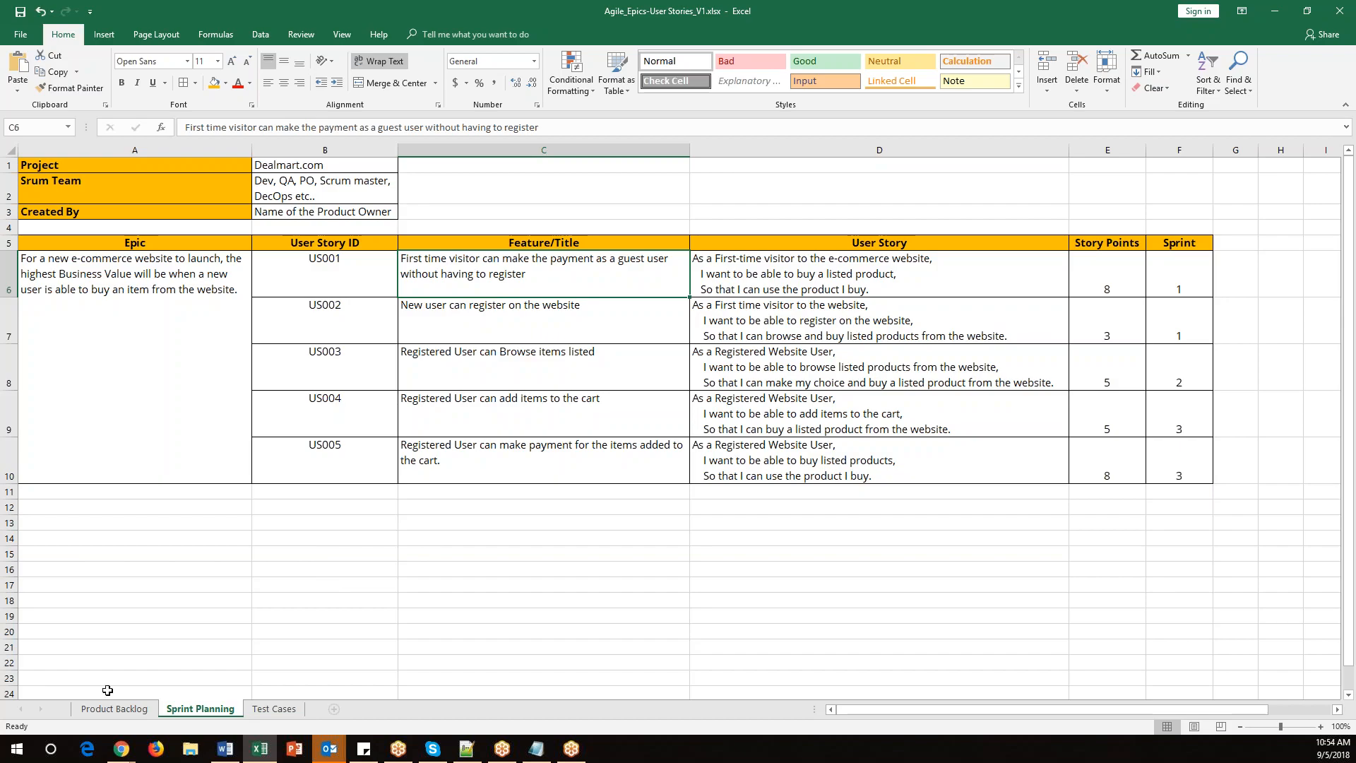
pyautogui.moveTo(121, 749)
pyautogui.click(113, 712)
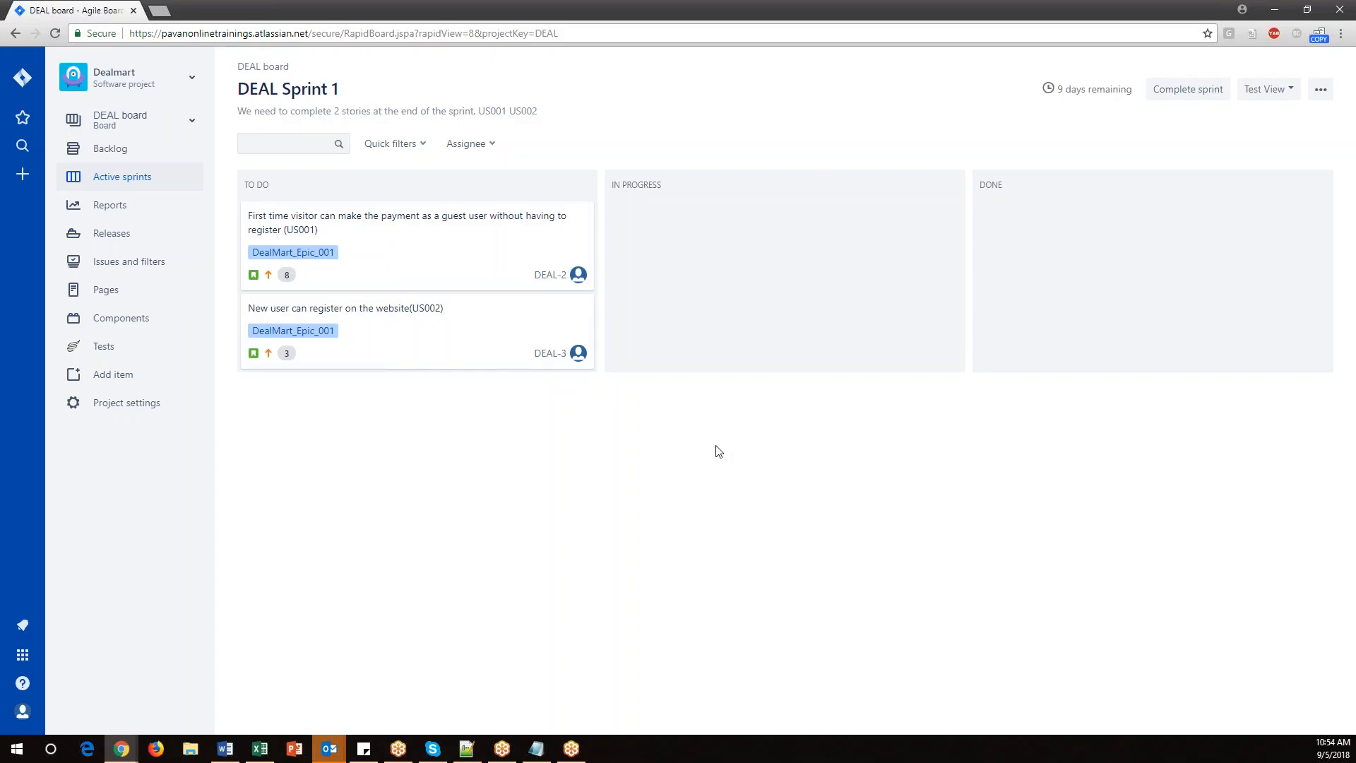
pyautogui.click(113, 149)
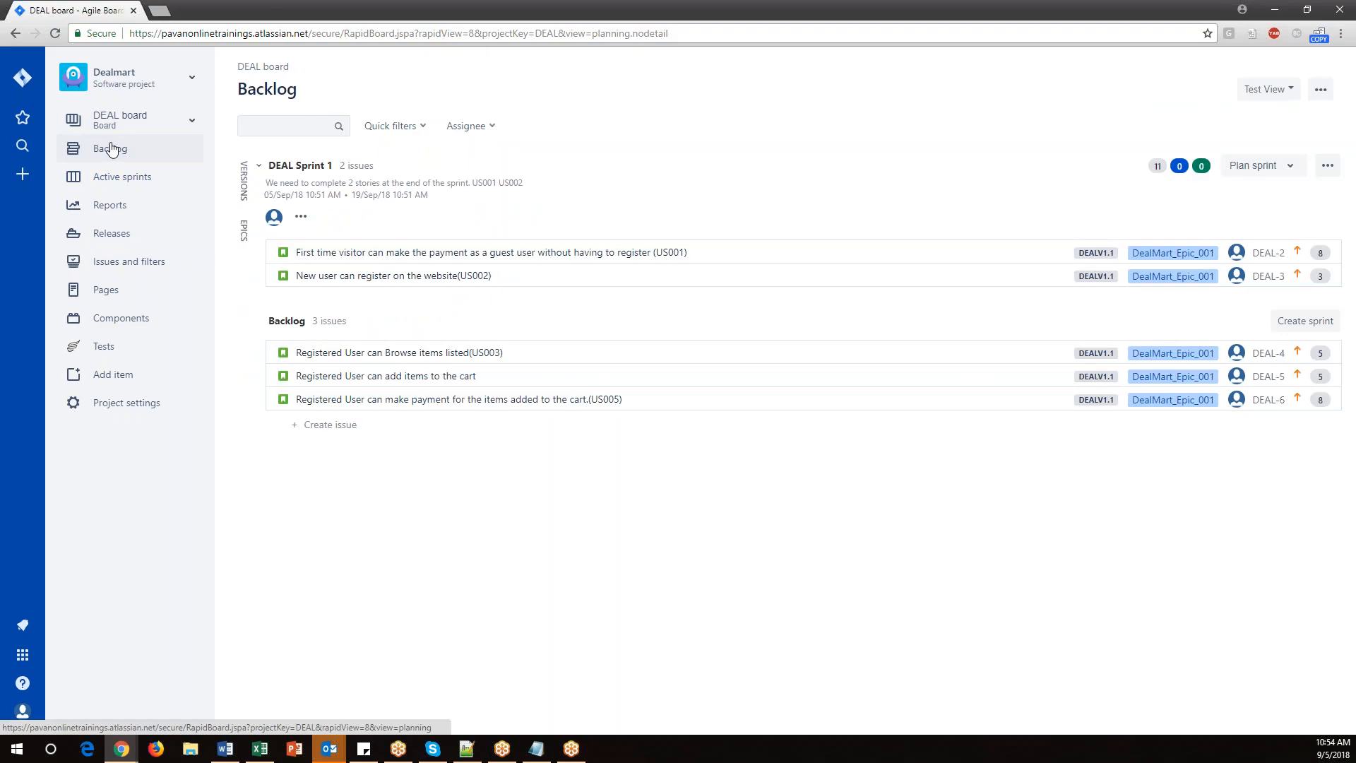
pyautogui.click(130, 183)
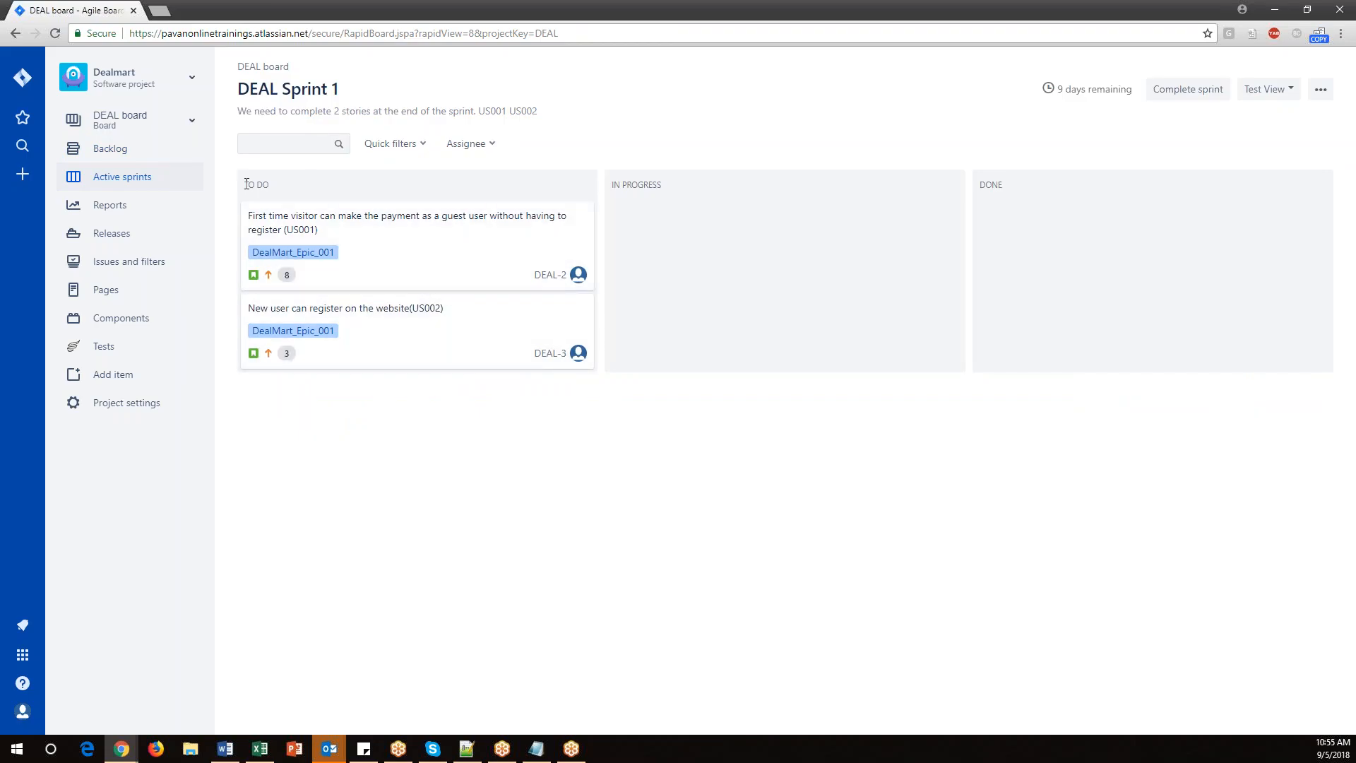
pyautogui.moveTo(243, 184); pyautogui.dragTo(272, 190)
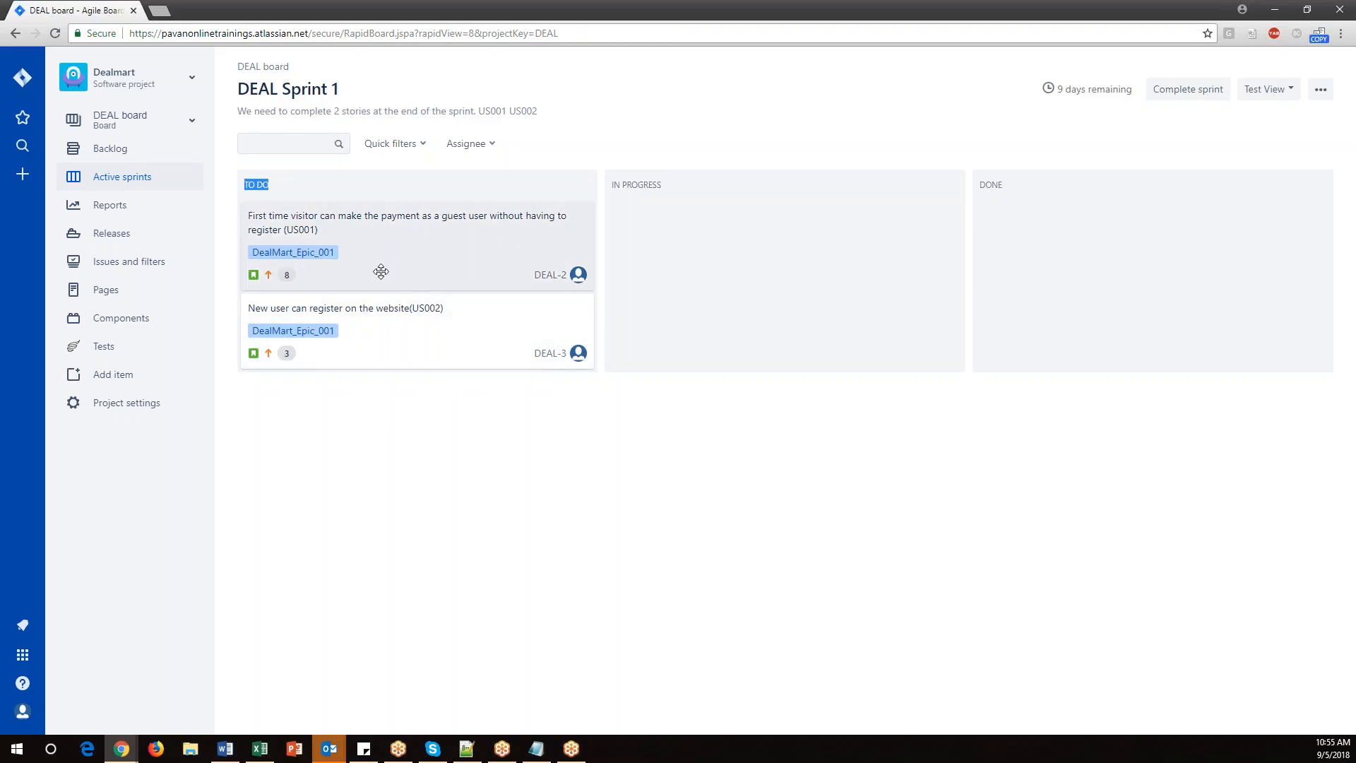
pyautogui.click(437, 380)
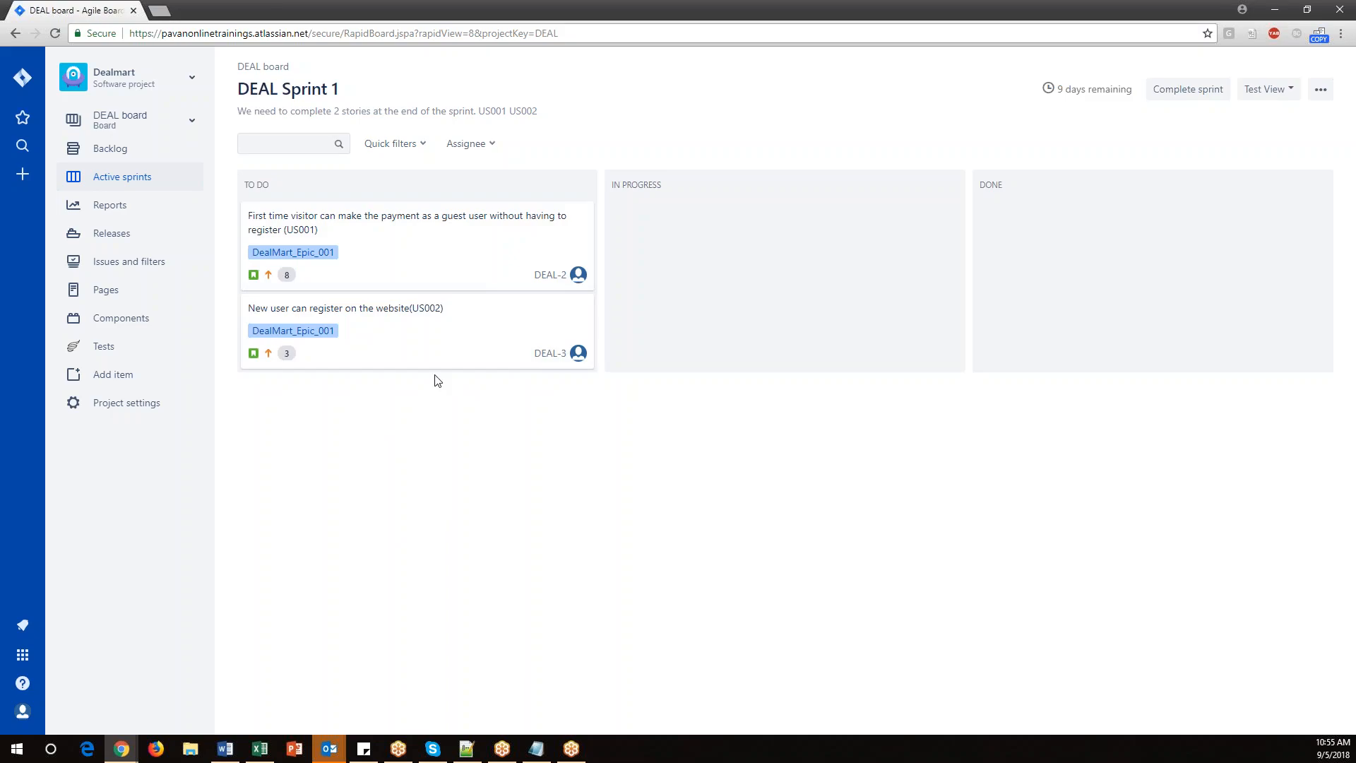
# Open the US001 story on the board and add a subtask 'Create Test cases'.
pyautogui.click(289, 220)
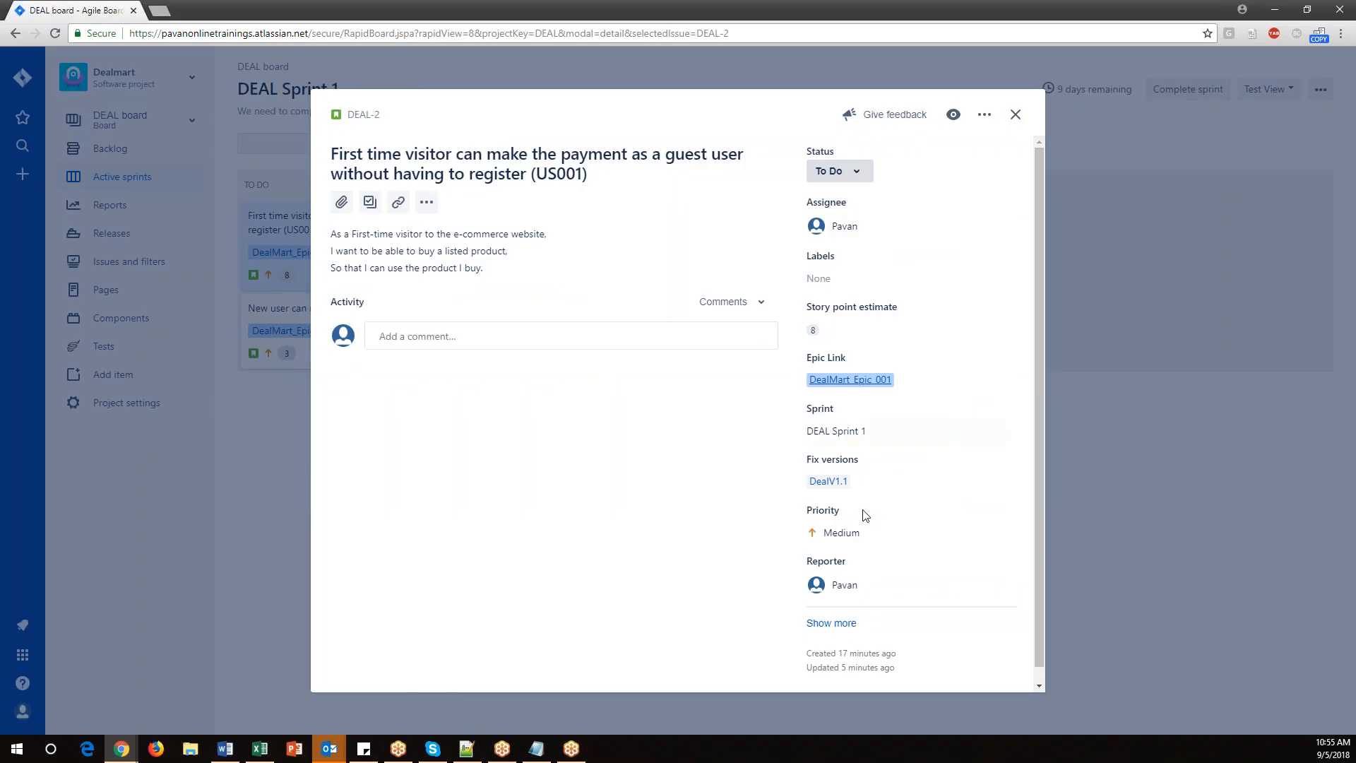
pyautogui.click(371, 207)
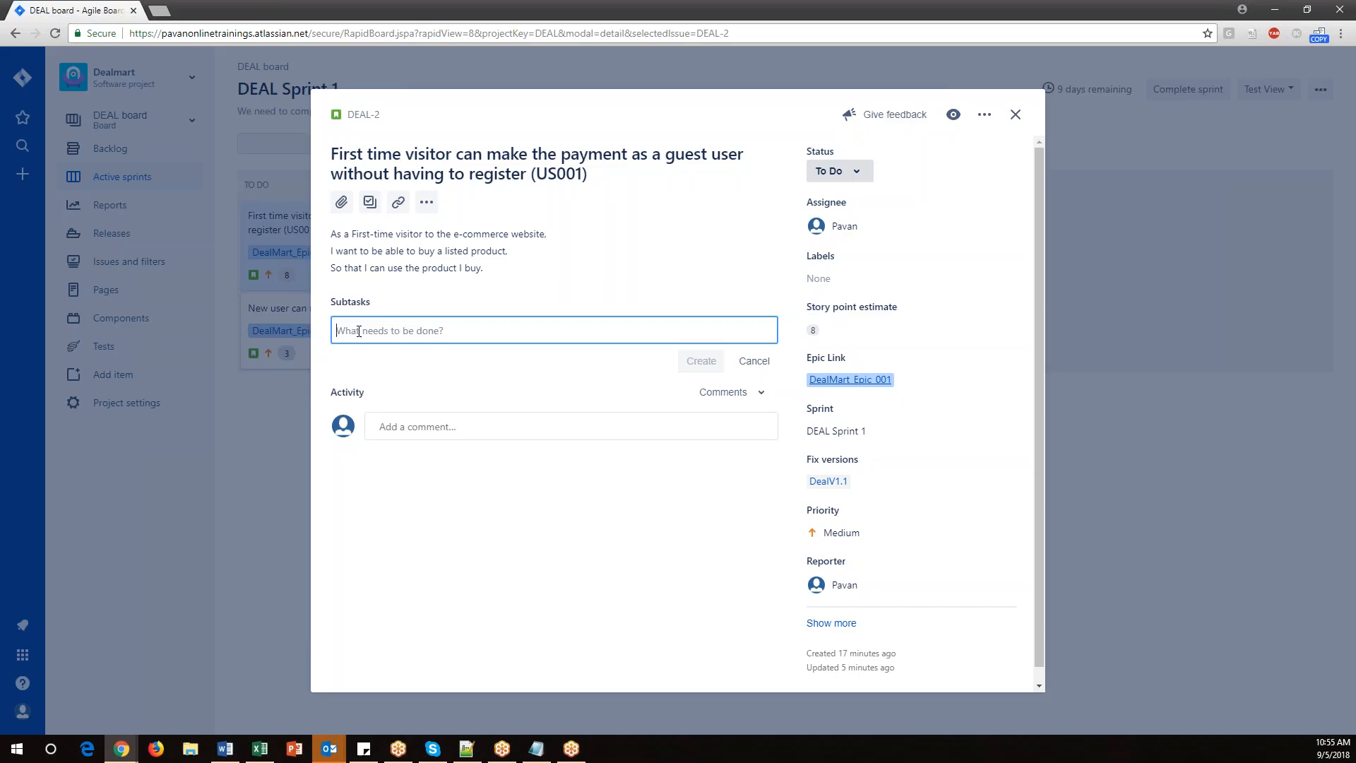
pyautogui.write('d')
pyautogui.press('BackSpace')
pyautogui.write('Cr')
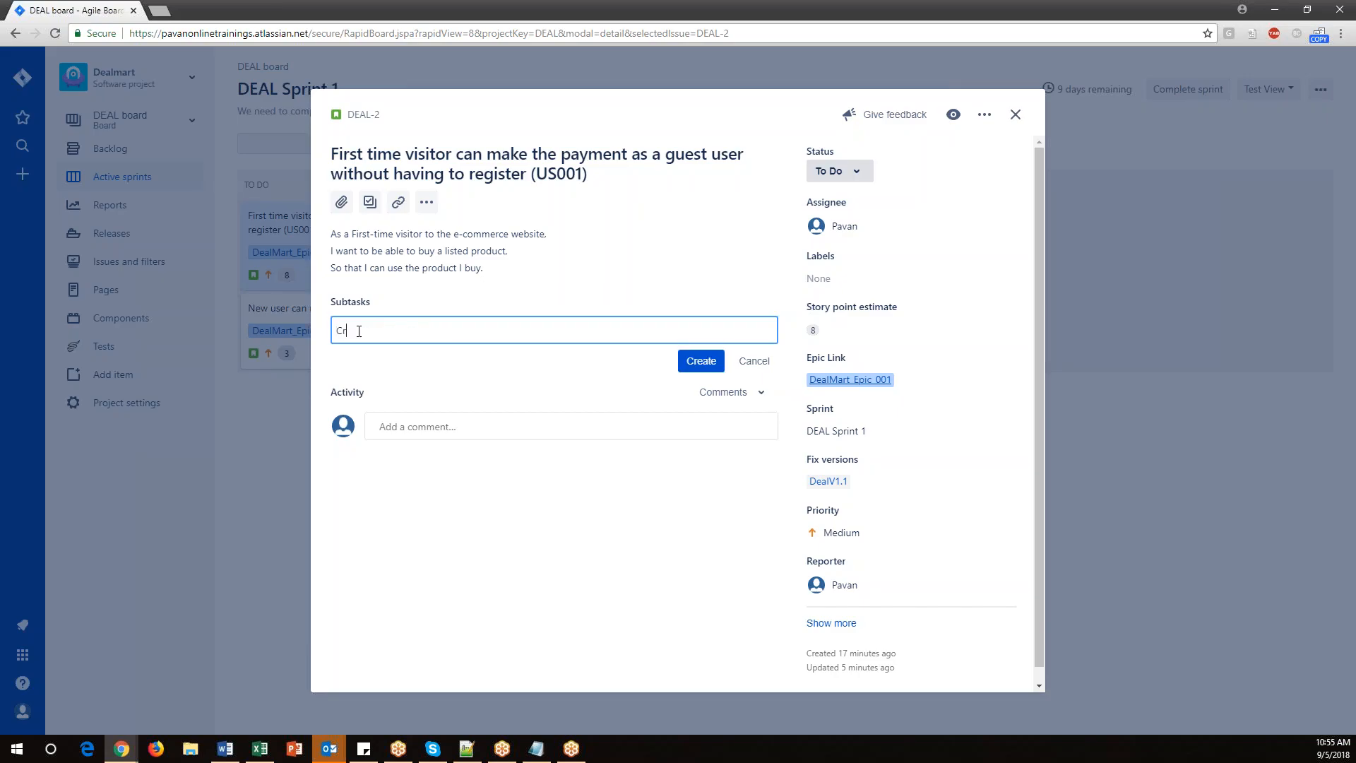
pyautogui.write('eate Test cases')
pyautogui.click(701, 361)
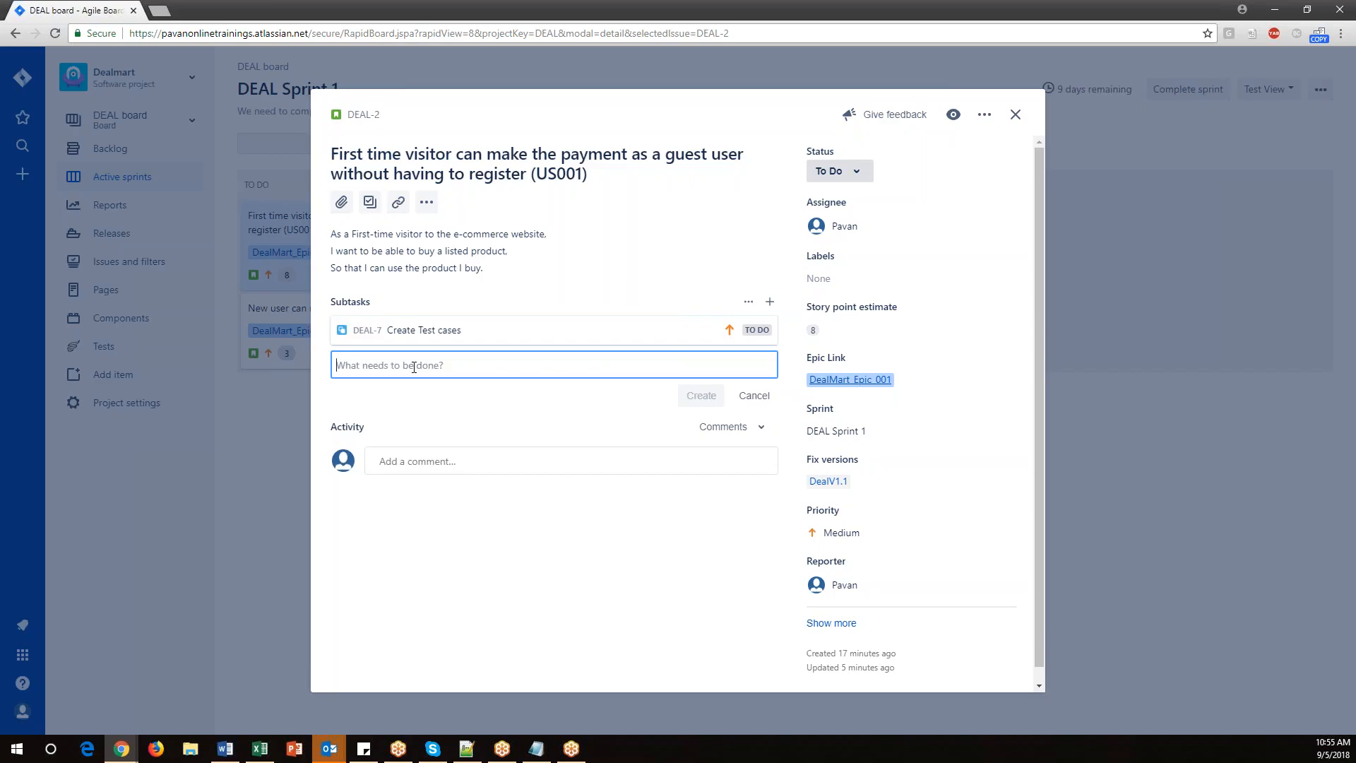
# Add a subtask 'Review Test cases' to the US001 story.
pyautogui.write('Creat')
pyautogui.press('BackSpace')
pyautogui.press('BackSpace')
pyautogui.write('ate')
pyautogui.press('BackSpace')
pyautogui.press('BackSpace')
pyautogui.press('BackSpace')
pyautogui.press('BackSpace')
pyautogui.press('BackSpace')
pyautogui.press('BackSpace')
pyautogui.press('BackSpace')
pyautogui.write('Review R')
pyautogui.press('BackSpace')
pyautogui.write('Test')
pyautogui.press('BackSpace')
pyautogui.press('BackSpace')
pyautogui.write('st')
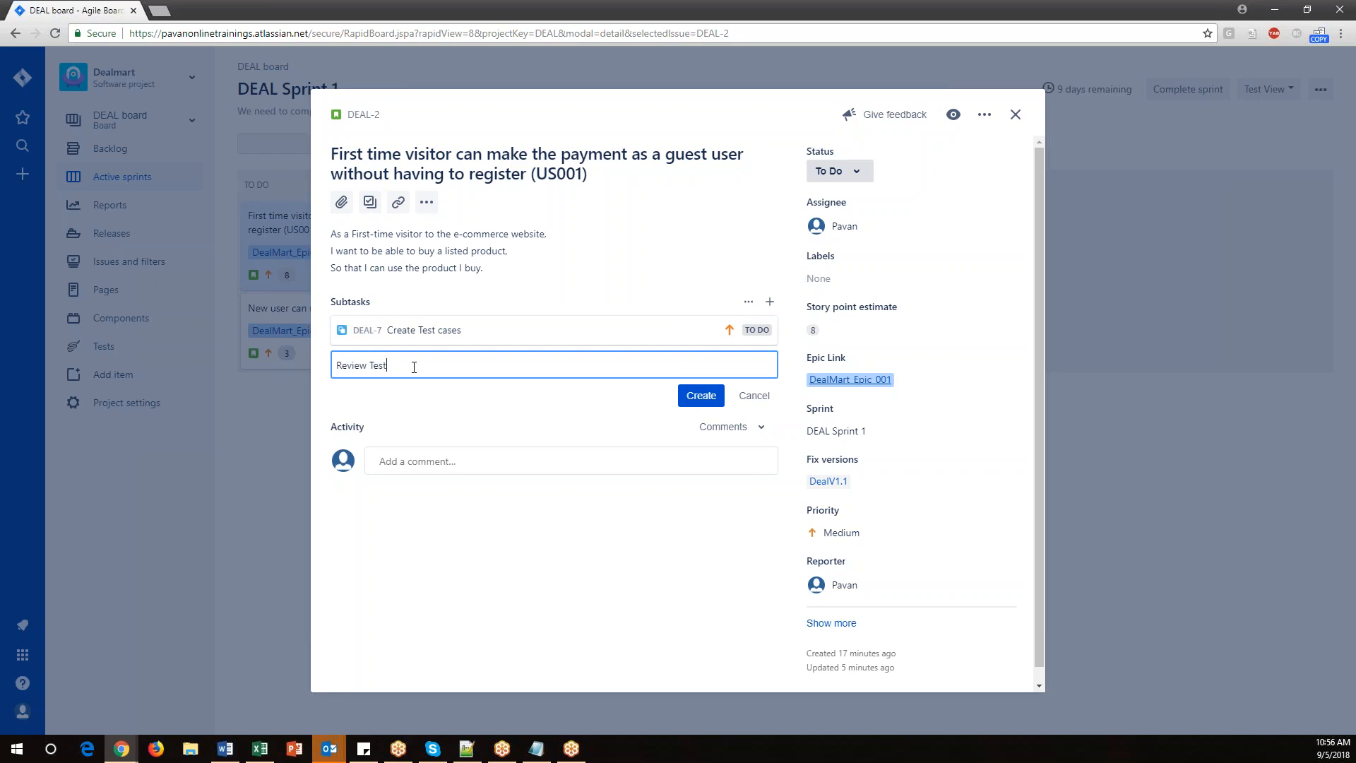
pyautogui.write(' cases')
pyautogui.click(689, 395)
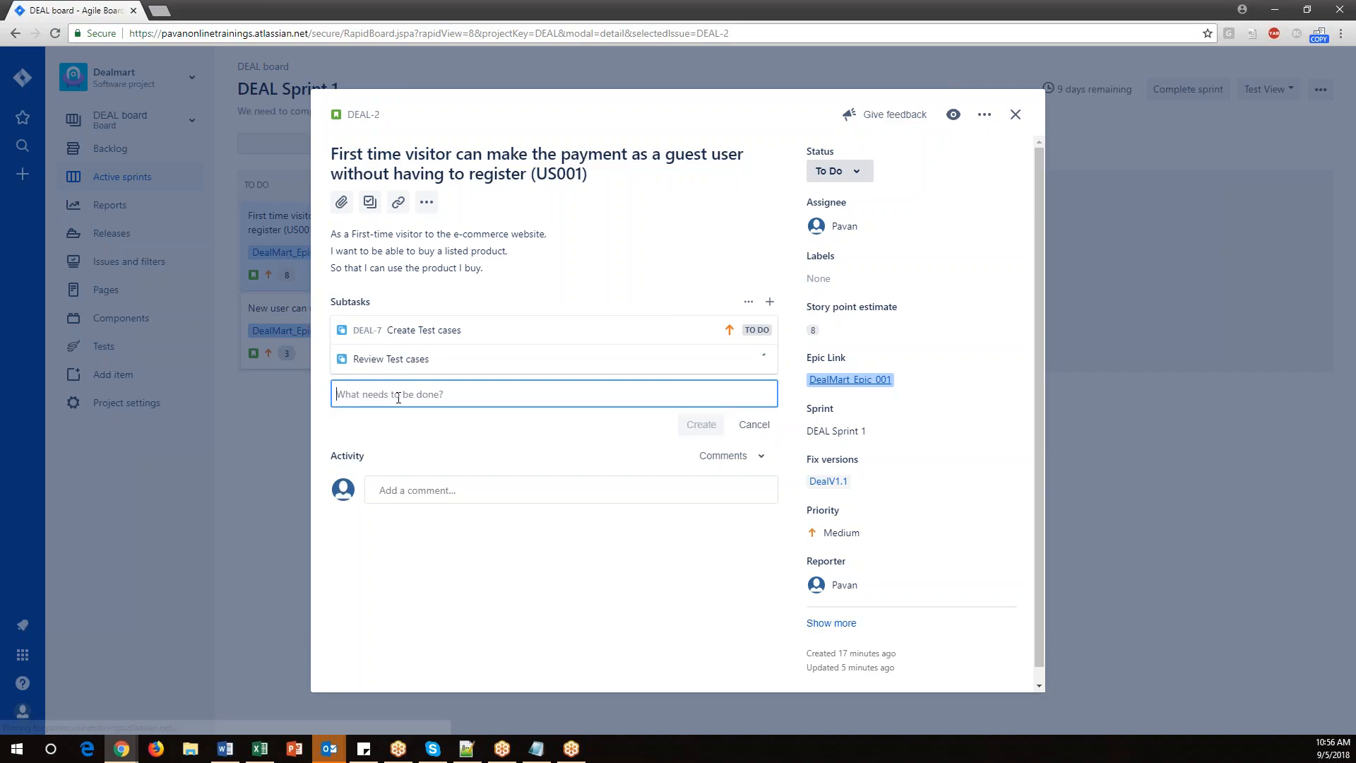
# Add subtasks 'Execute test cases' and 'Re-testing & Regression testing' to the US001 story.
pyautogui.write('Execu')
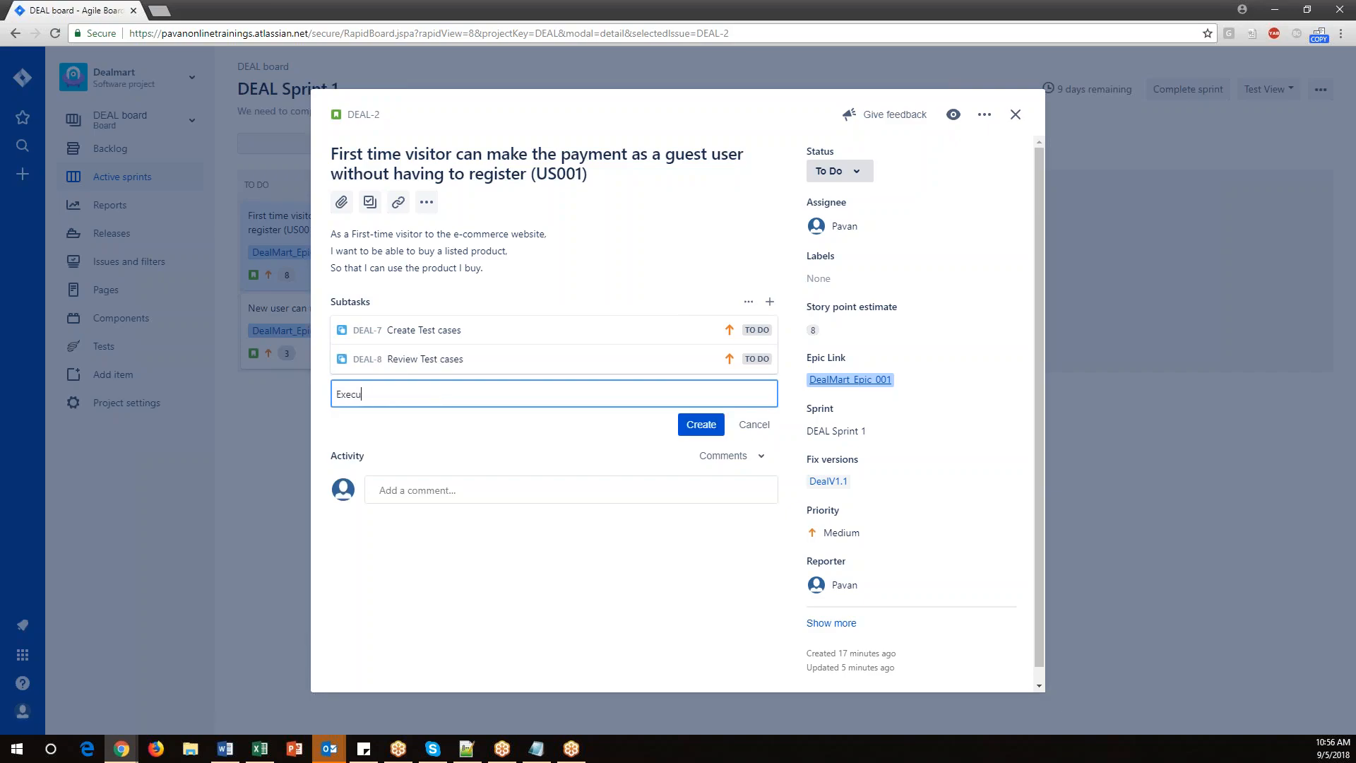
pyautogui.write('te test cases')
pyautogui.click(701, 424)
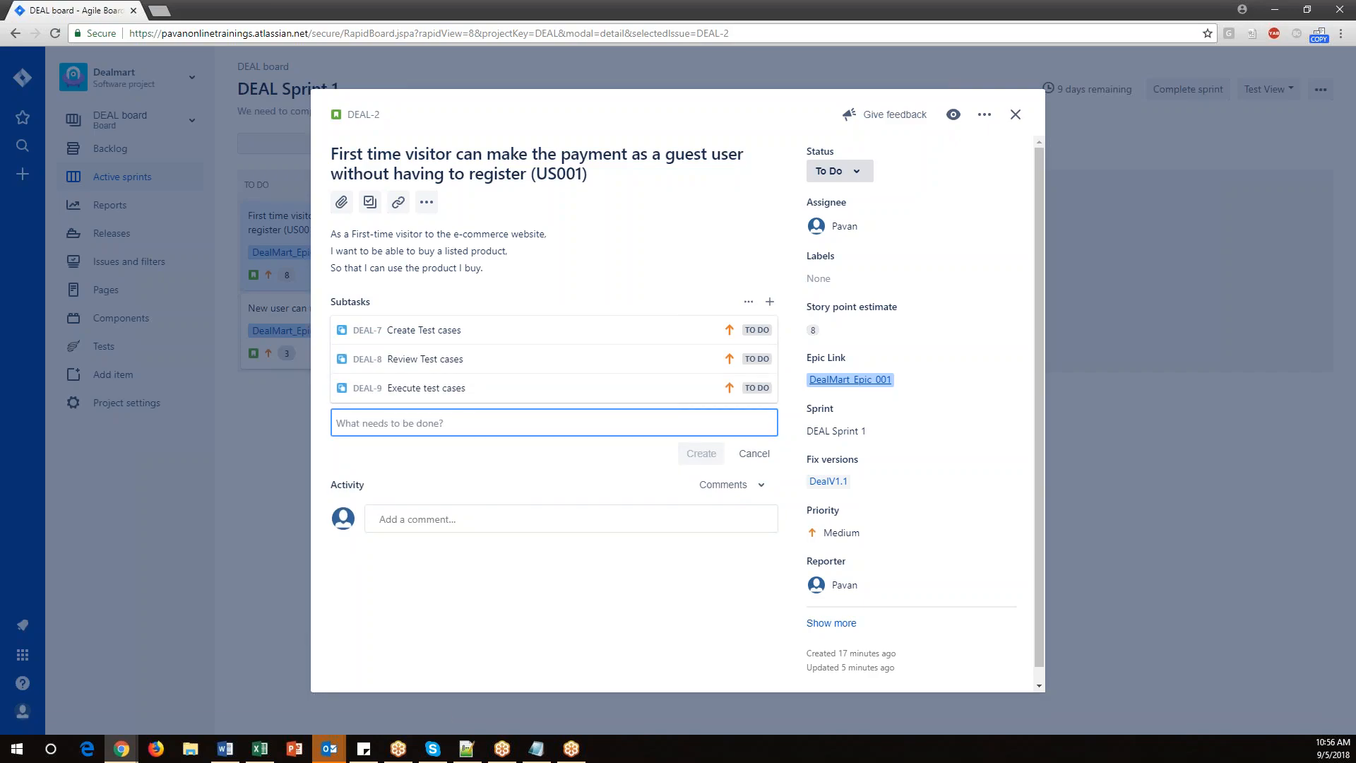
pyautogui.write('Re')
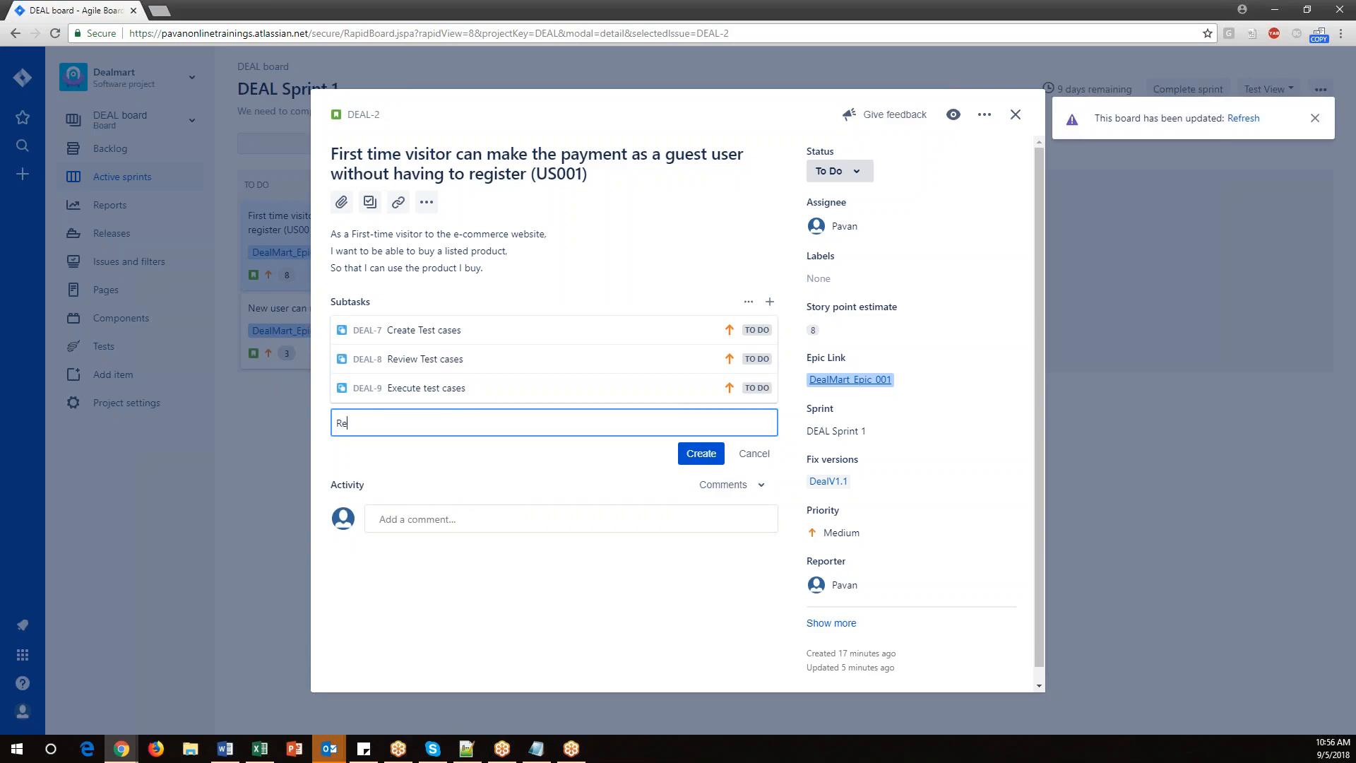
pyautogui.write('-testing & Regression testing')
pyautogui.click(691, 455)
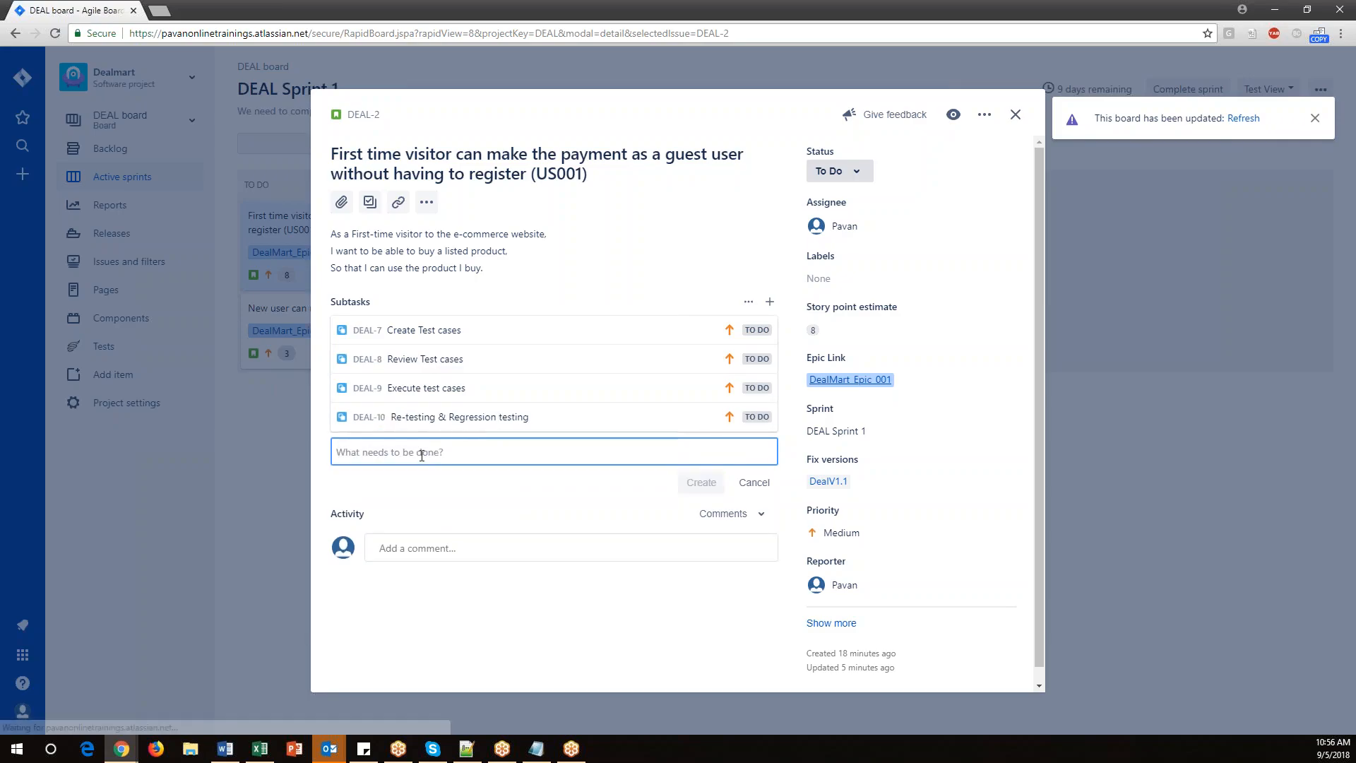
# Add a subtask 'Bug reporting' to the US001 story and close the story details.
pyautogui.write('Bug rep[o')
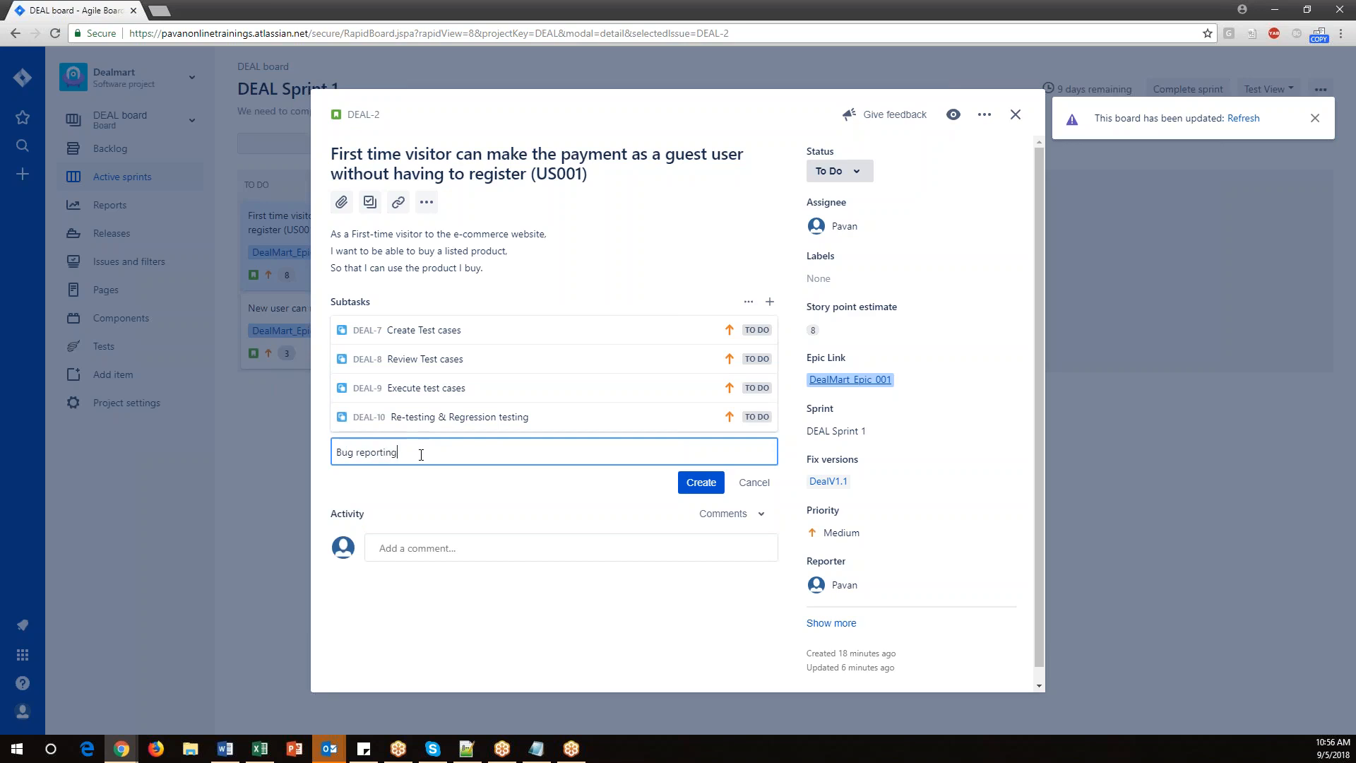
pyautogui.click(714, 475)
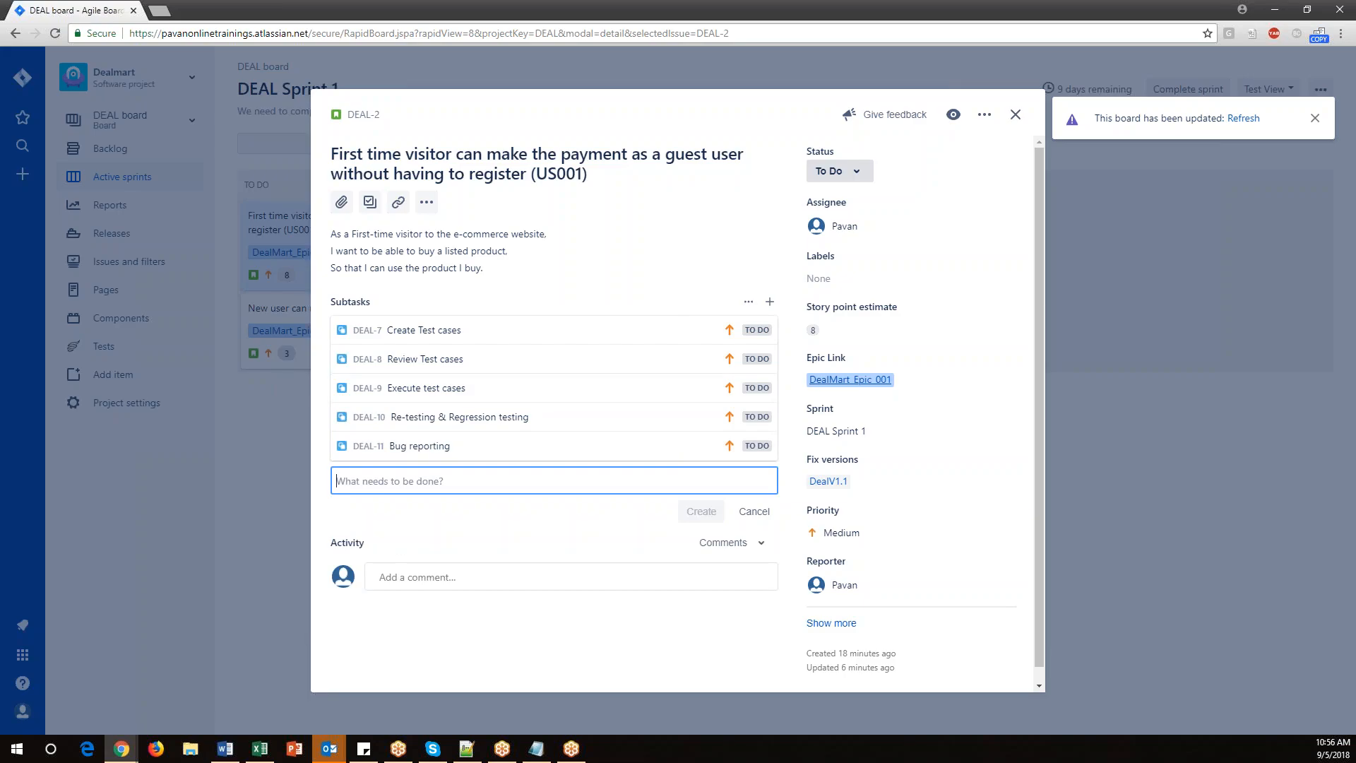
pyautogui.click(1015, 115)
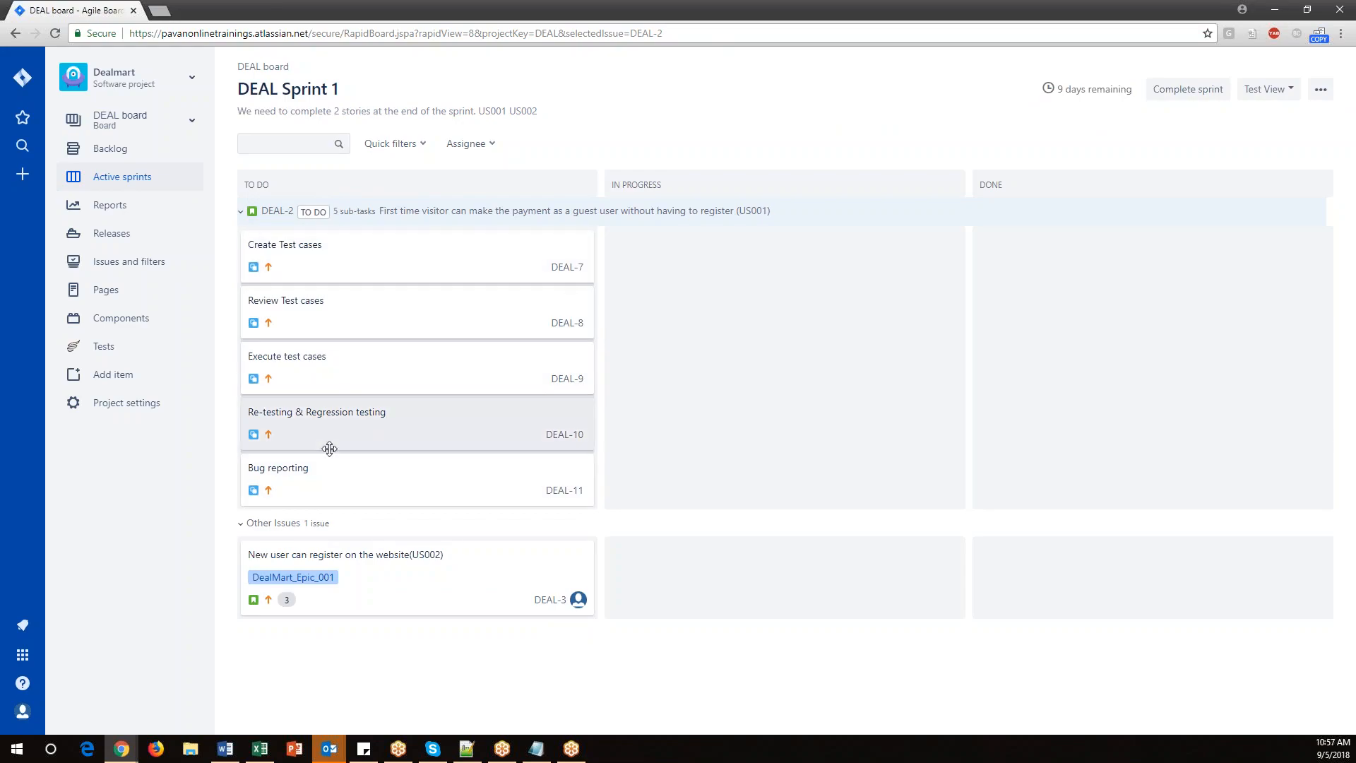
# Reopen the US001 story and add a subtask 'Dev-Designing'.
pyautogui.click(405, 212)
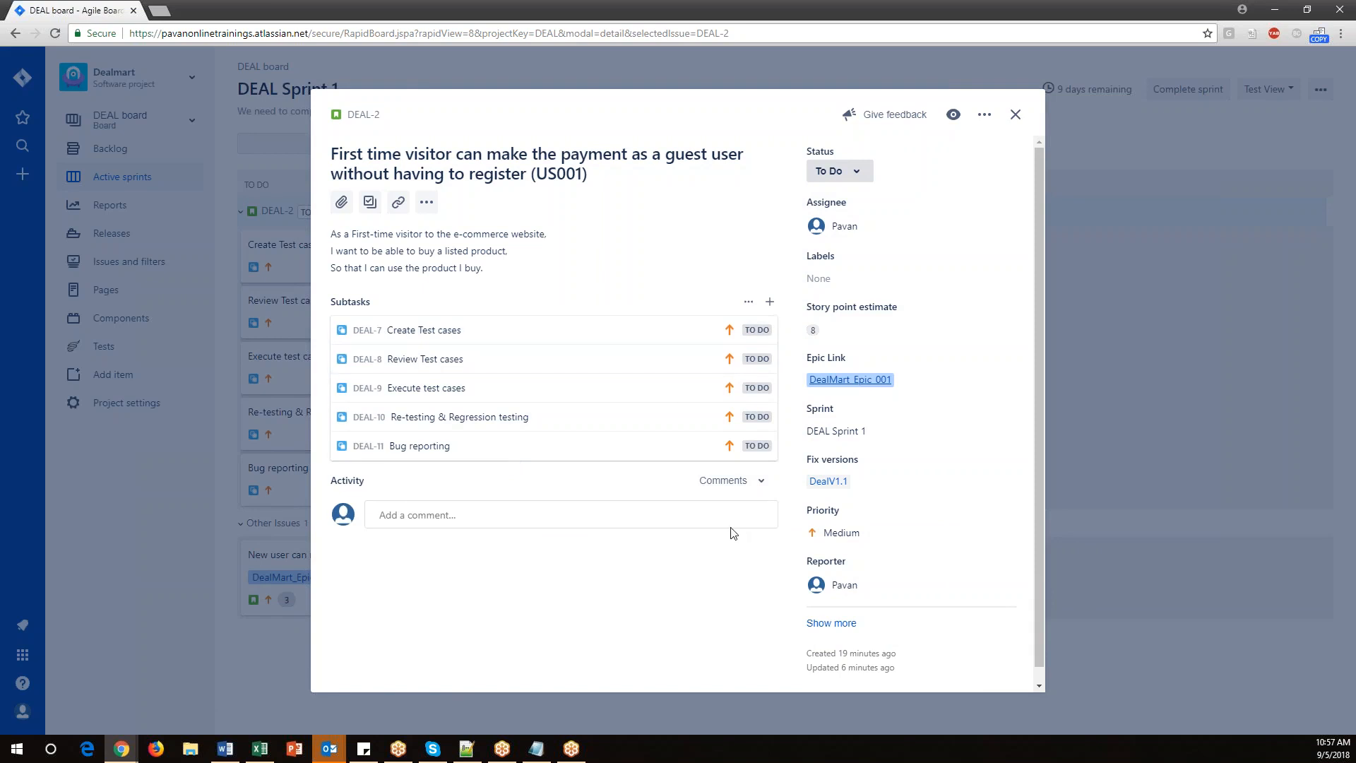
pyautogui.click(369, 202)
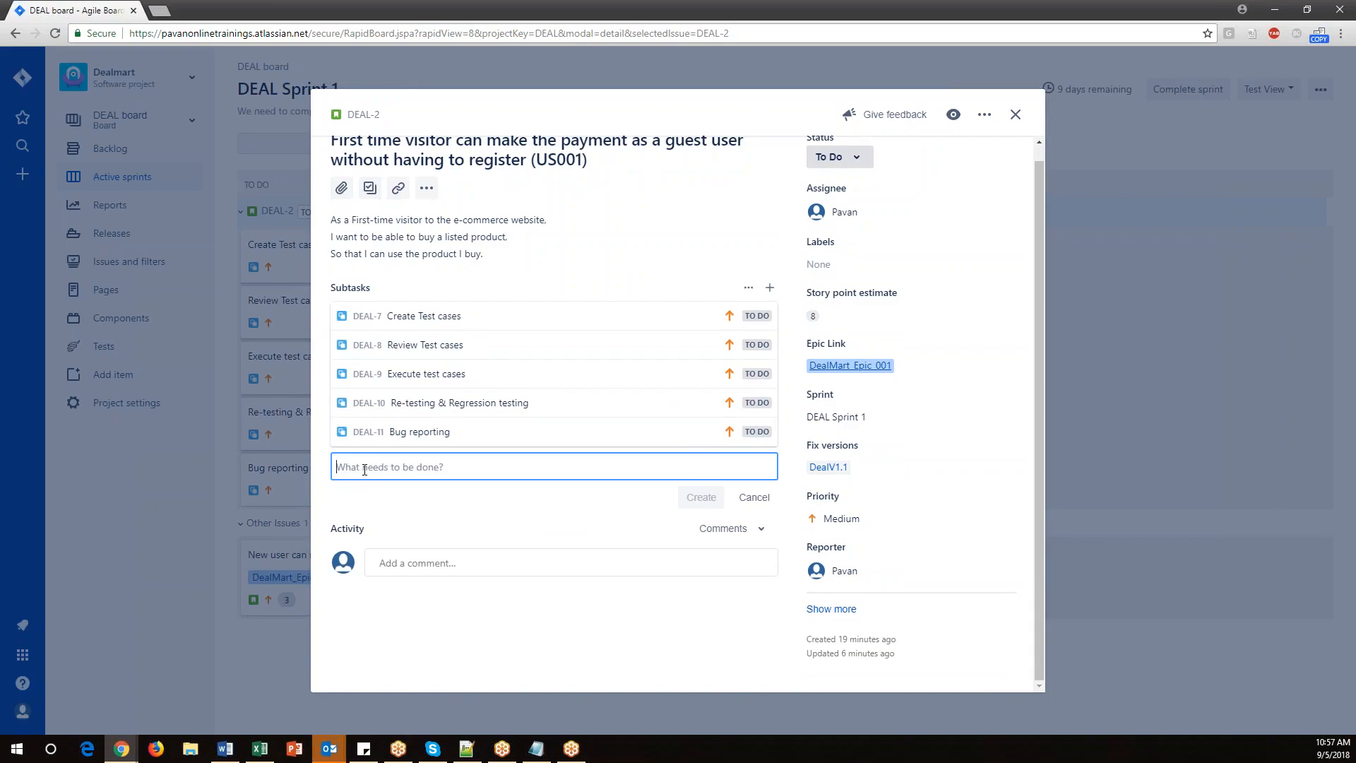
pyautogui.write('Designing')
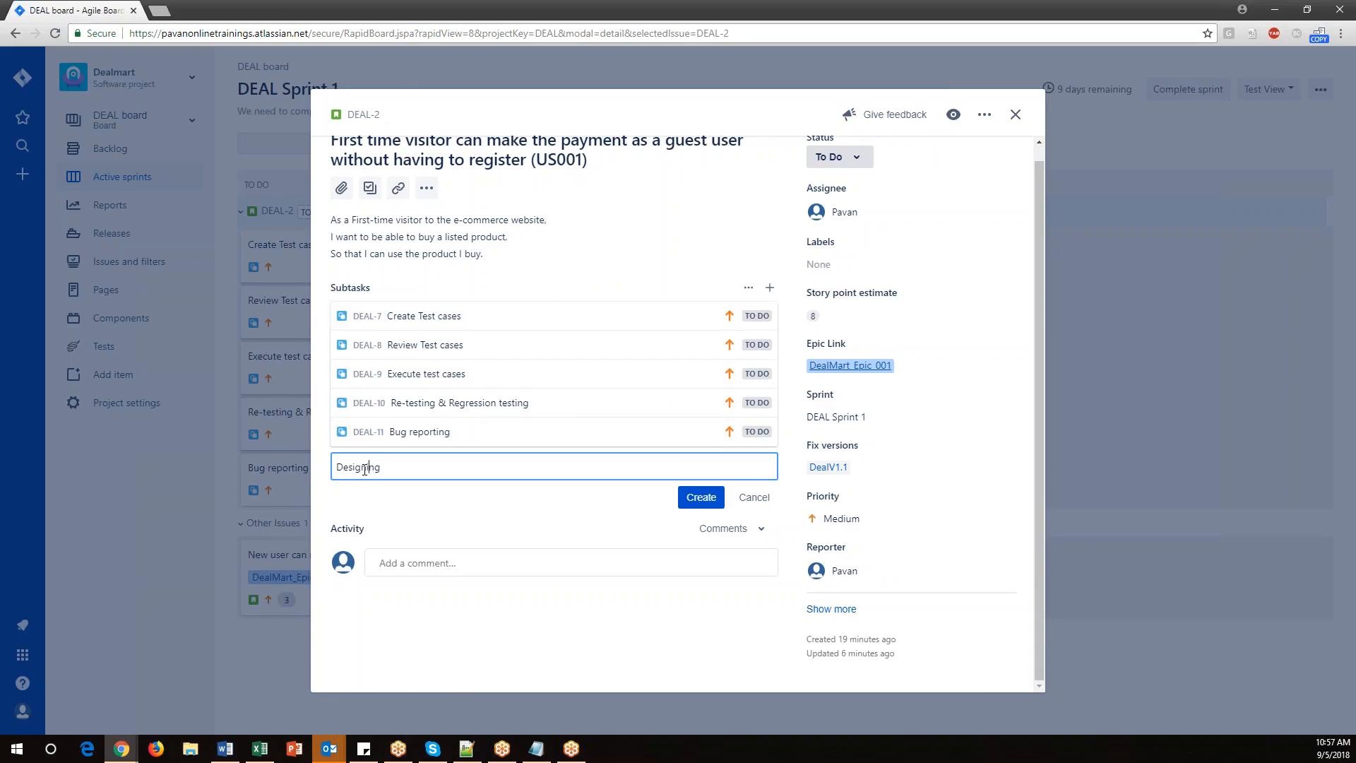
pyautogui.write('Dev-')
pyautogui.click(702, 497)
# Add subtasks 'Dev-Code' and 'Dev-Unit testing' to the US001 story.
pyautogui.write('Dev')
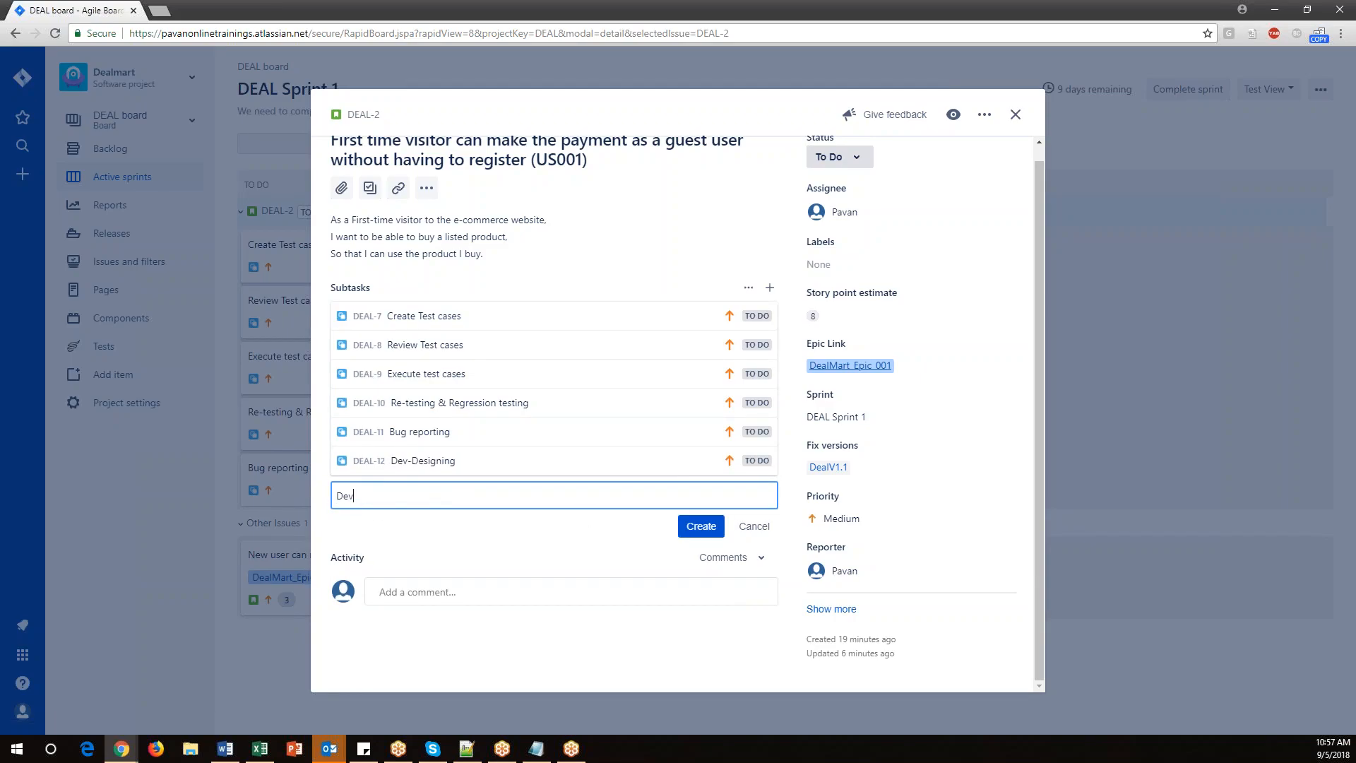
pyautogui.write('-Code')
pyautogui.press('Return')
pyautogui.write('Dev-Unit testin')
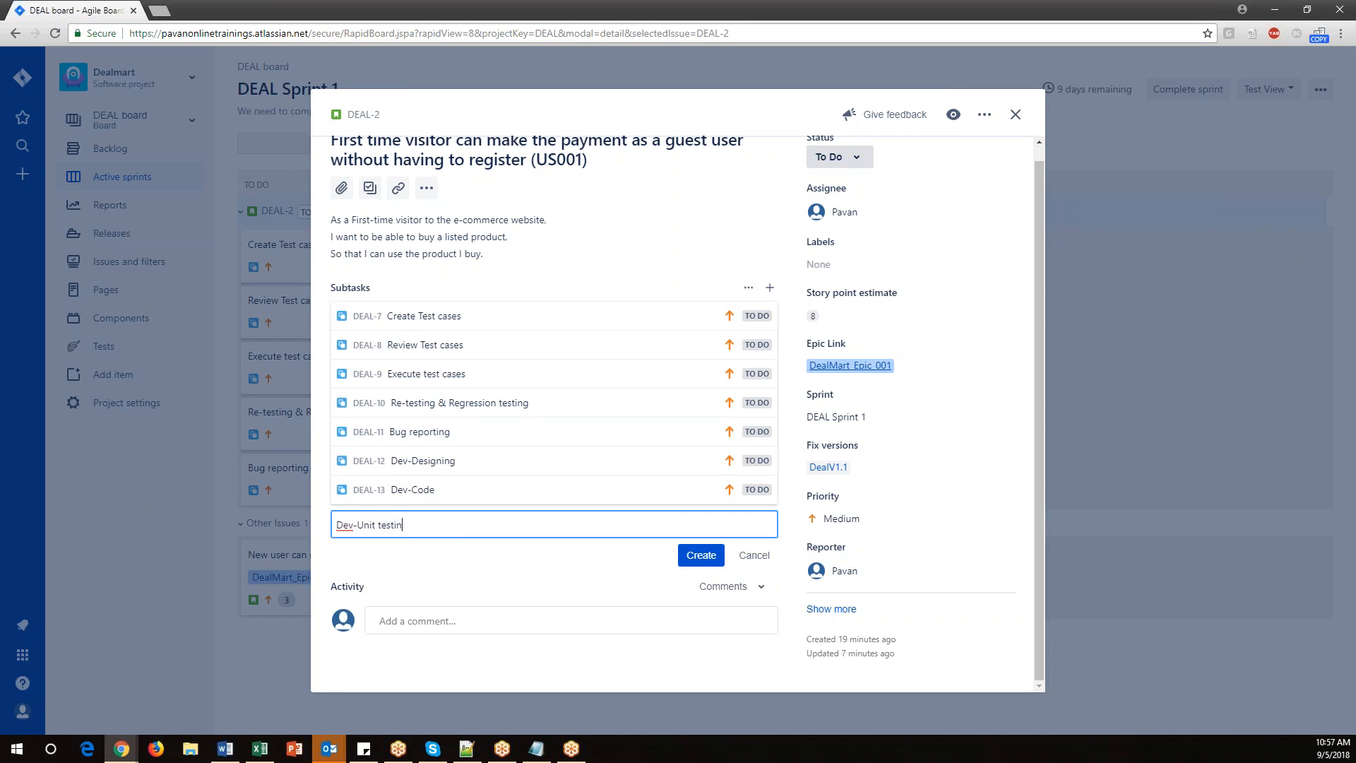
pyautogui.write('g')
pyautogui.press('Return')
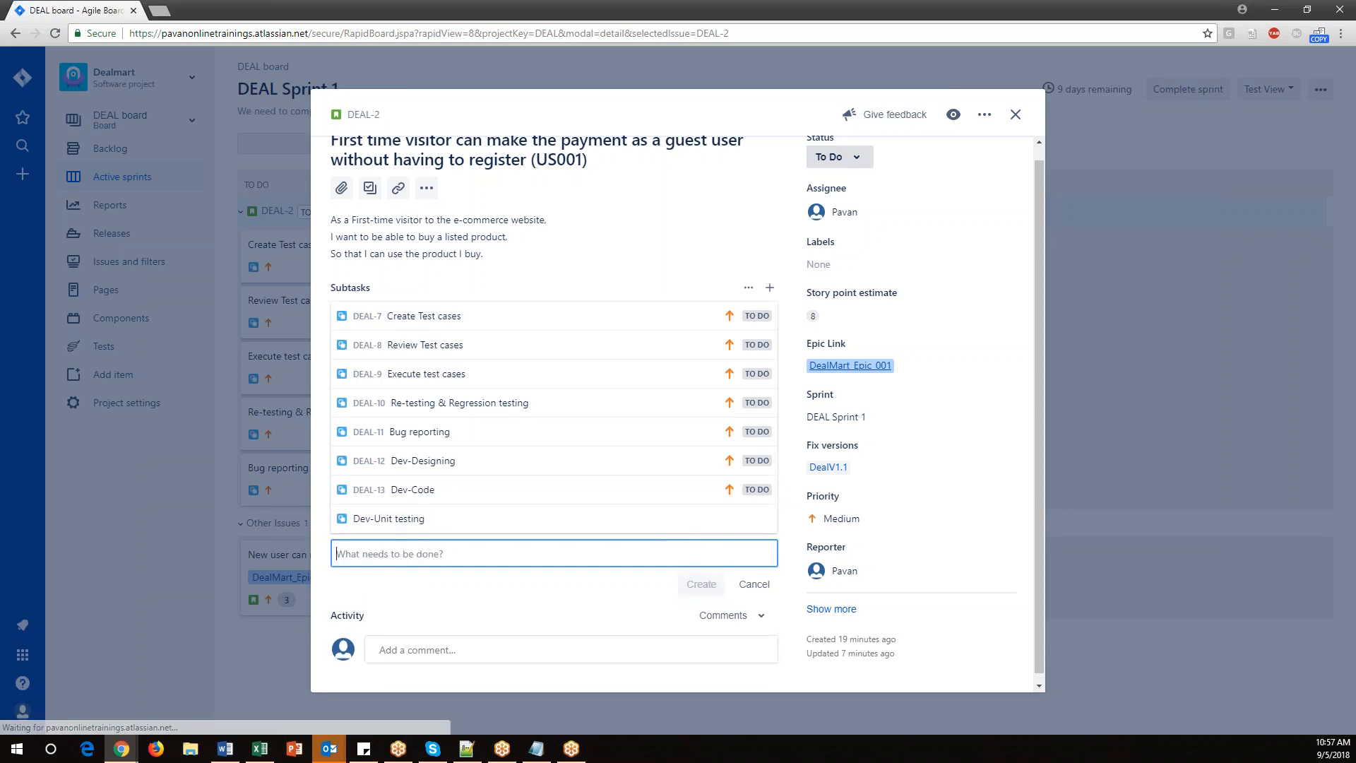
# Add a subtask 'Dev- create builds' to the US001 story and close the story details.
pyautogui.write('Dev- create builds')
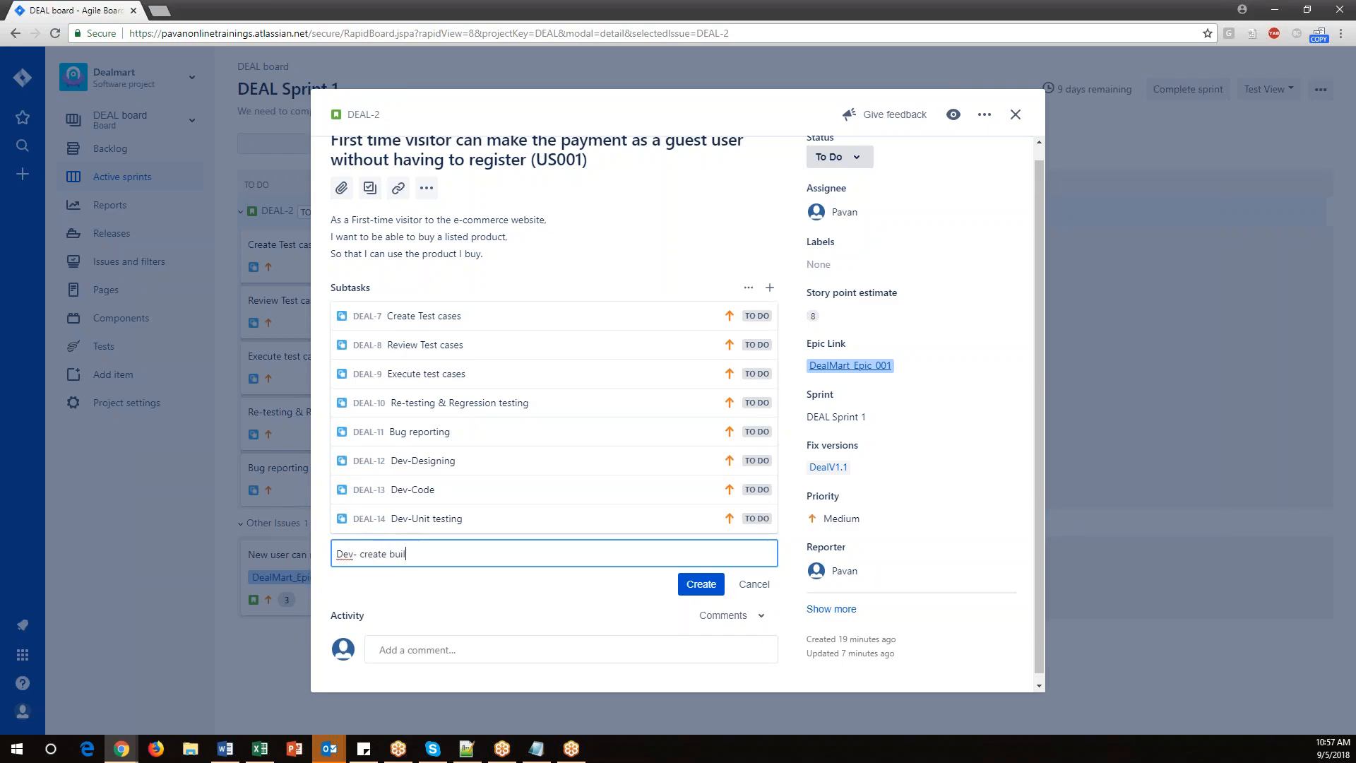
pyautogui.click(700, 583)
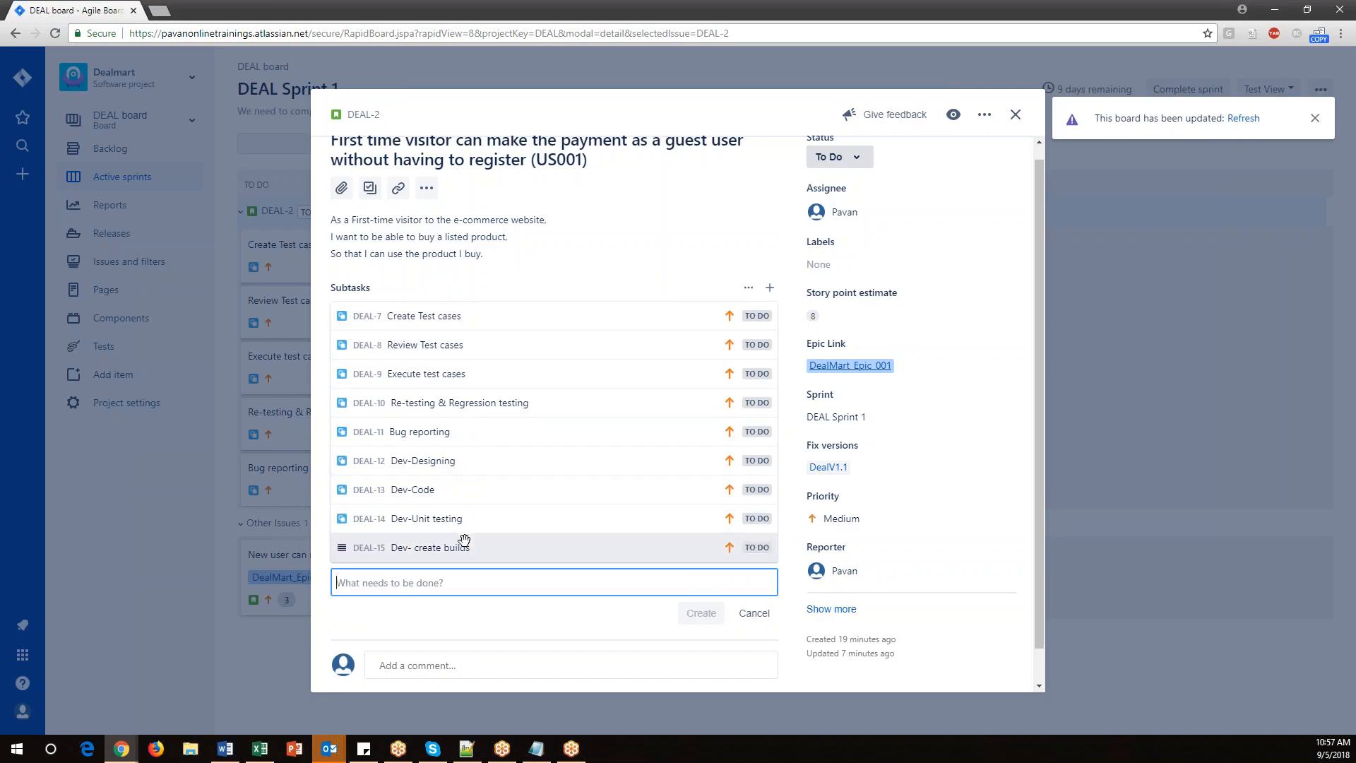
pyautogui.click(1016, 115)
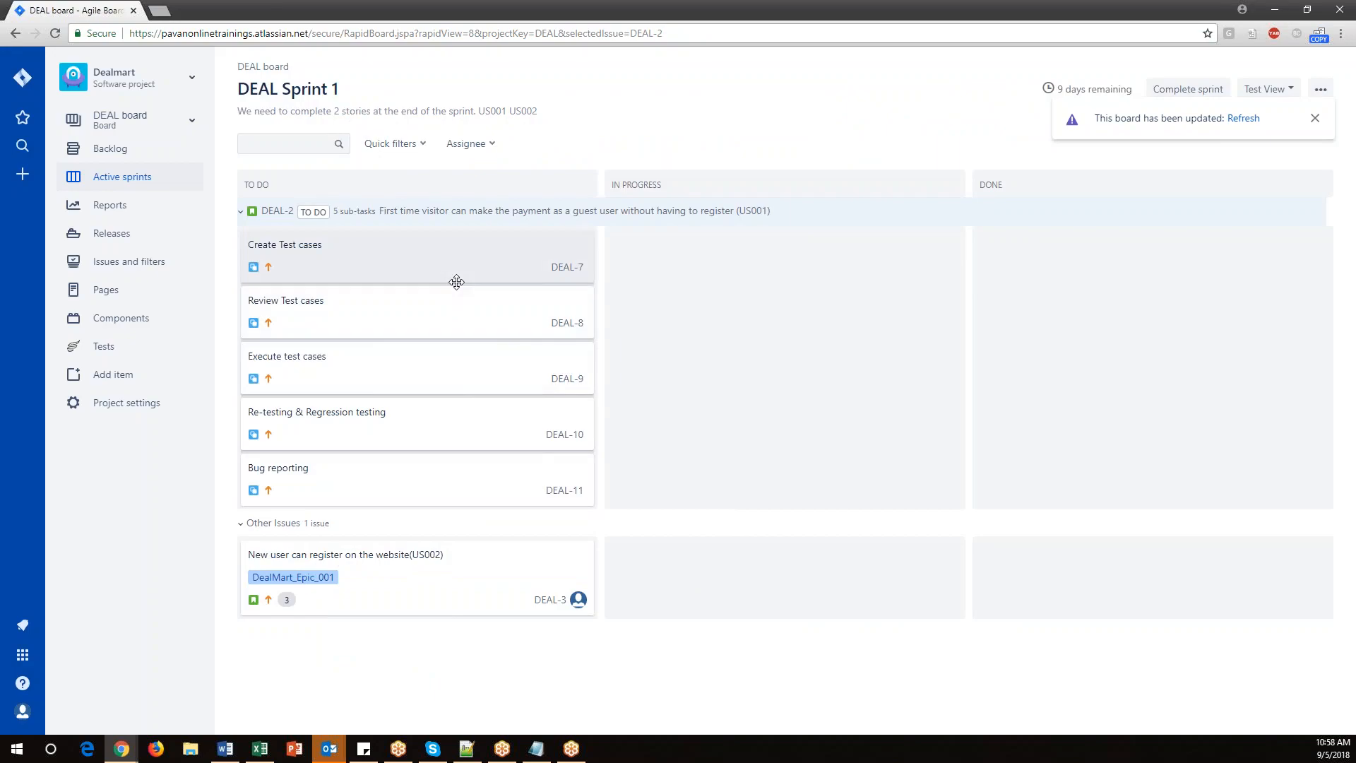
# Refresh the sprint board and inspect the US001 story's subtasks.
pyautogui.click(1254, 121)
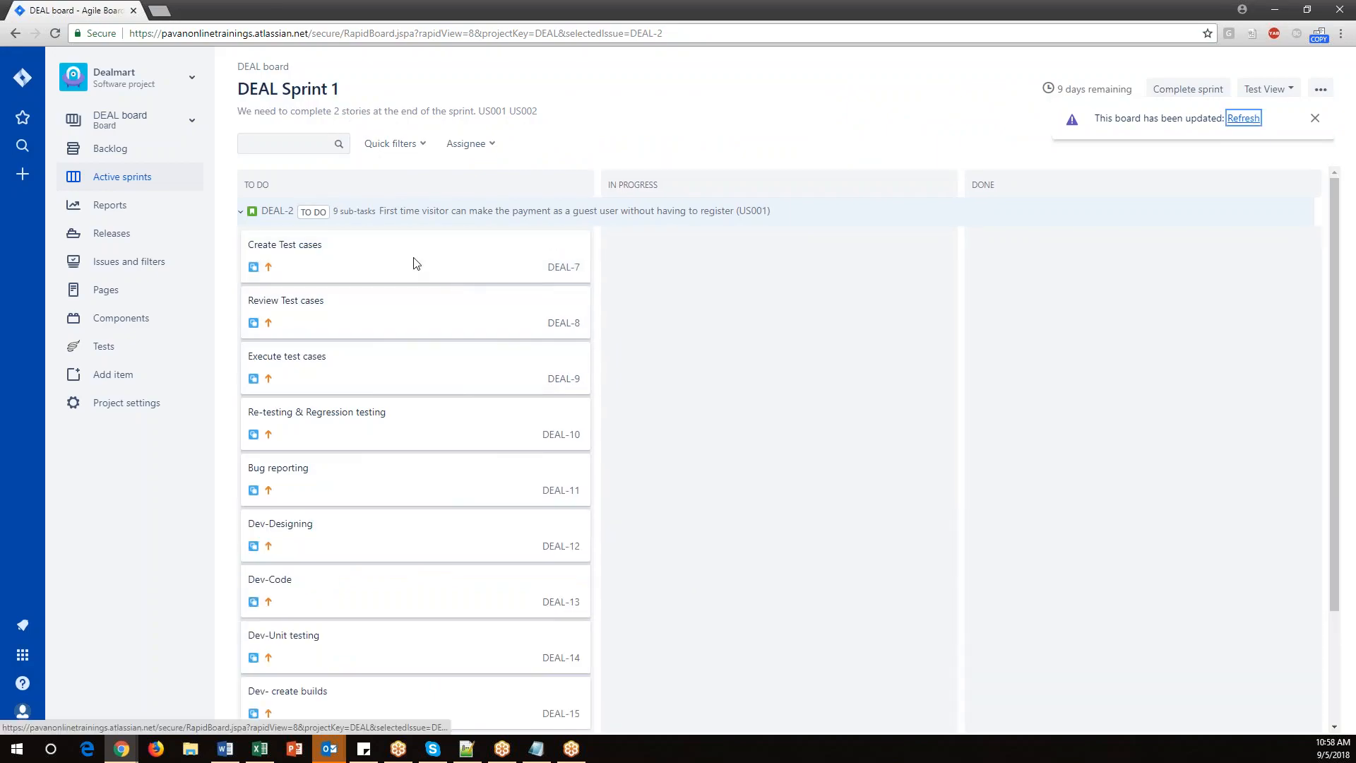
pyautogui.scroll(-2, 717, 423)
pyautogui.scroll(2, 915, 478)
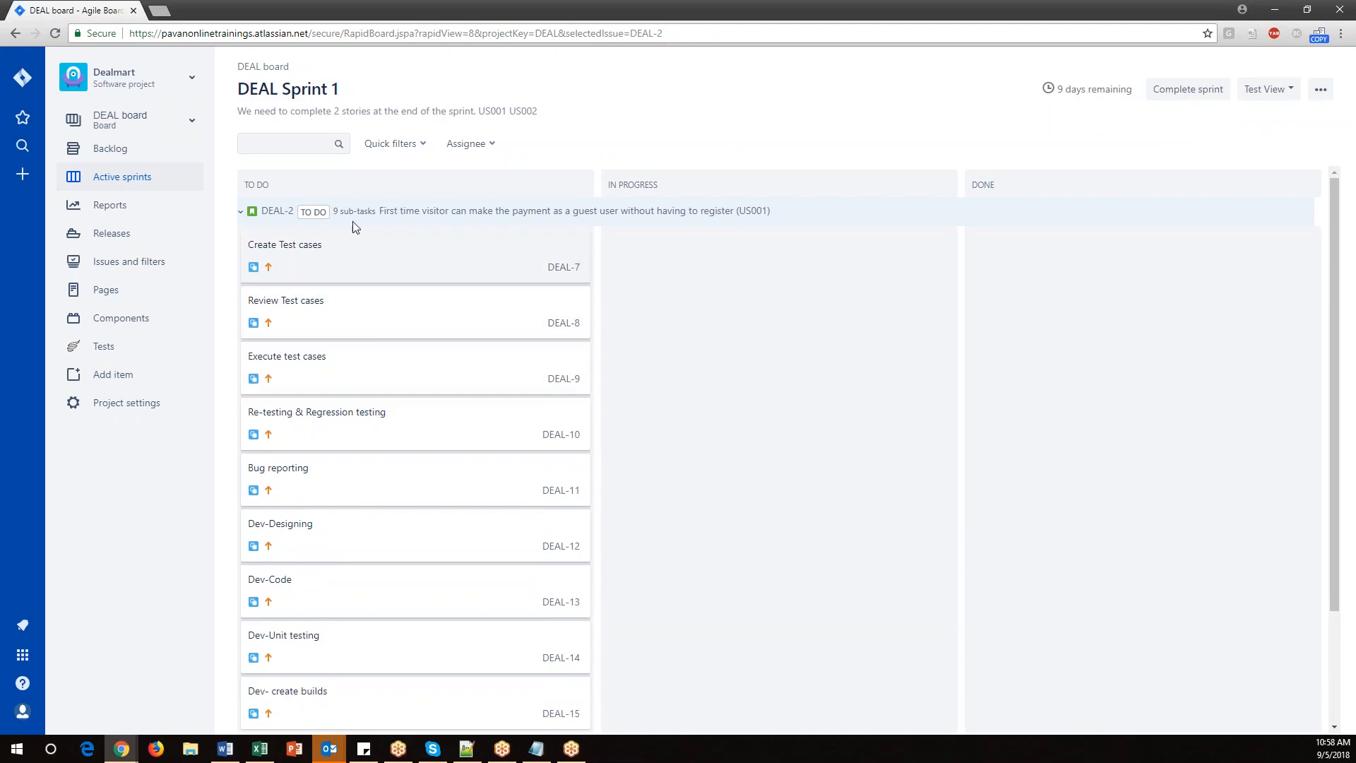
pyautogui.moveTo(334, 211); pyautogui.dragTo(378, 211)
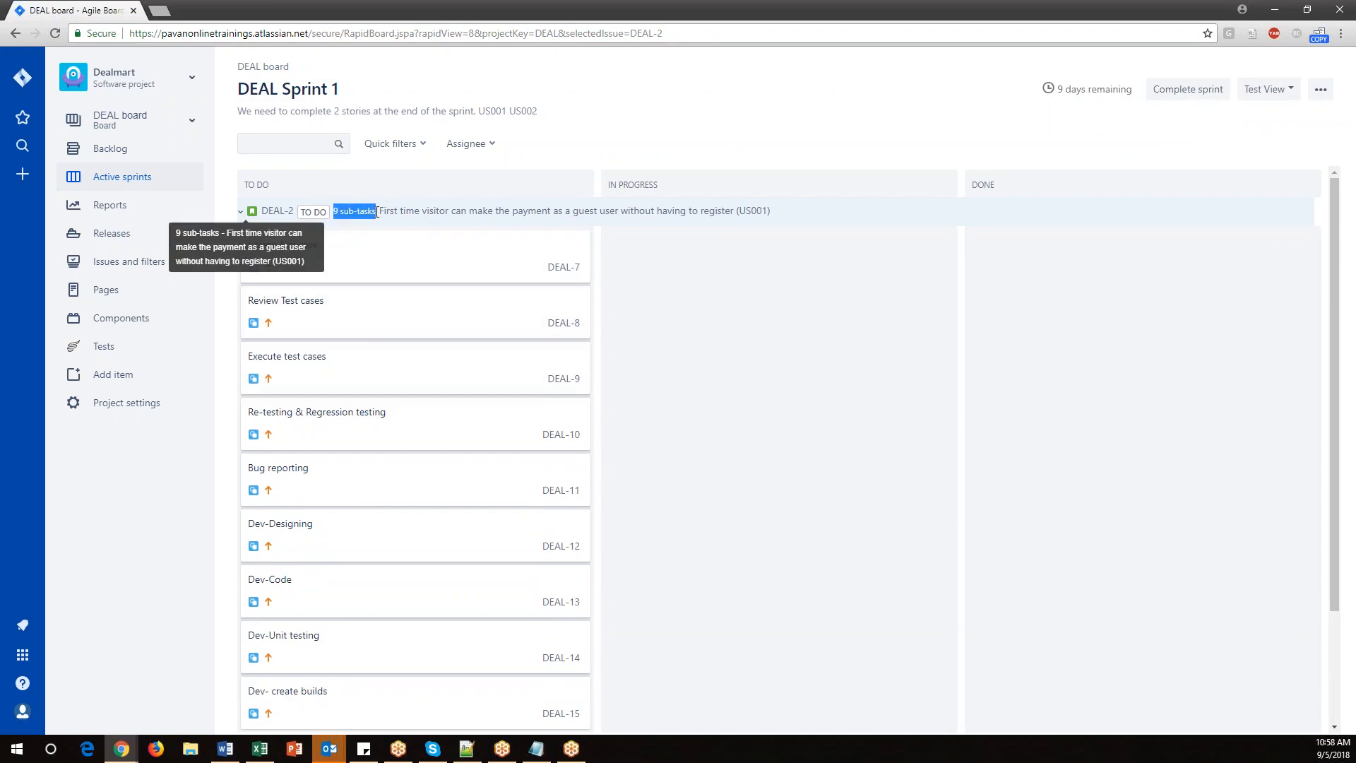
pyautogui.click(270, 212)
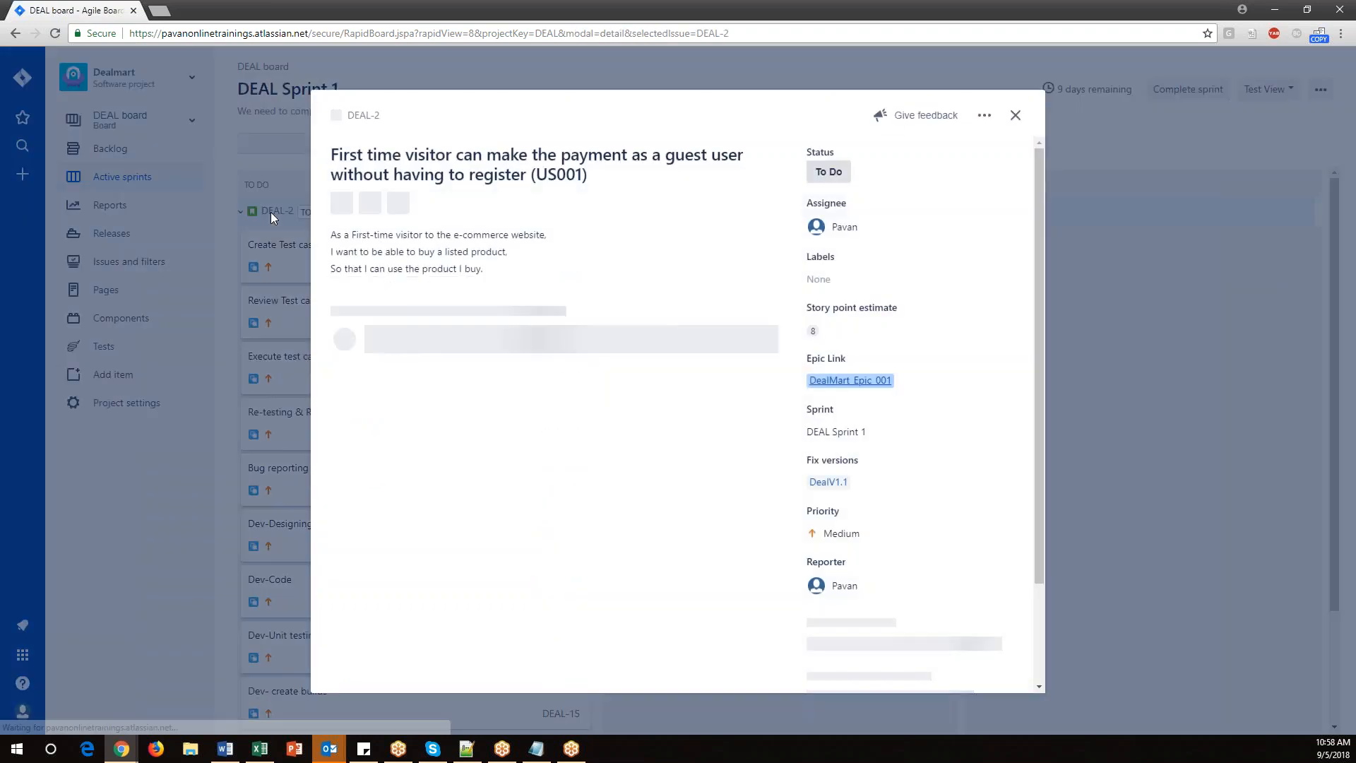
# Close the US001 story details and scroll through its subtasks on the sprint board.
pyautogui.click(1015, 115)
pyautogui.scroll(-1, 315, 315)
pyautogui.scroll(1, 334, 408)
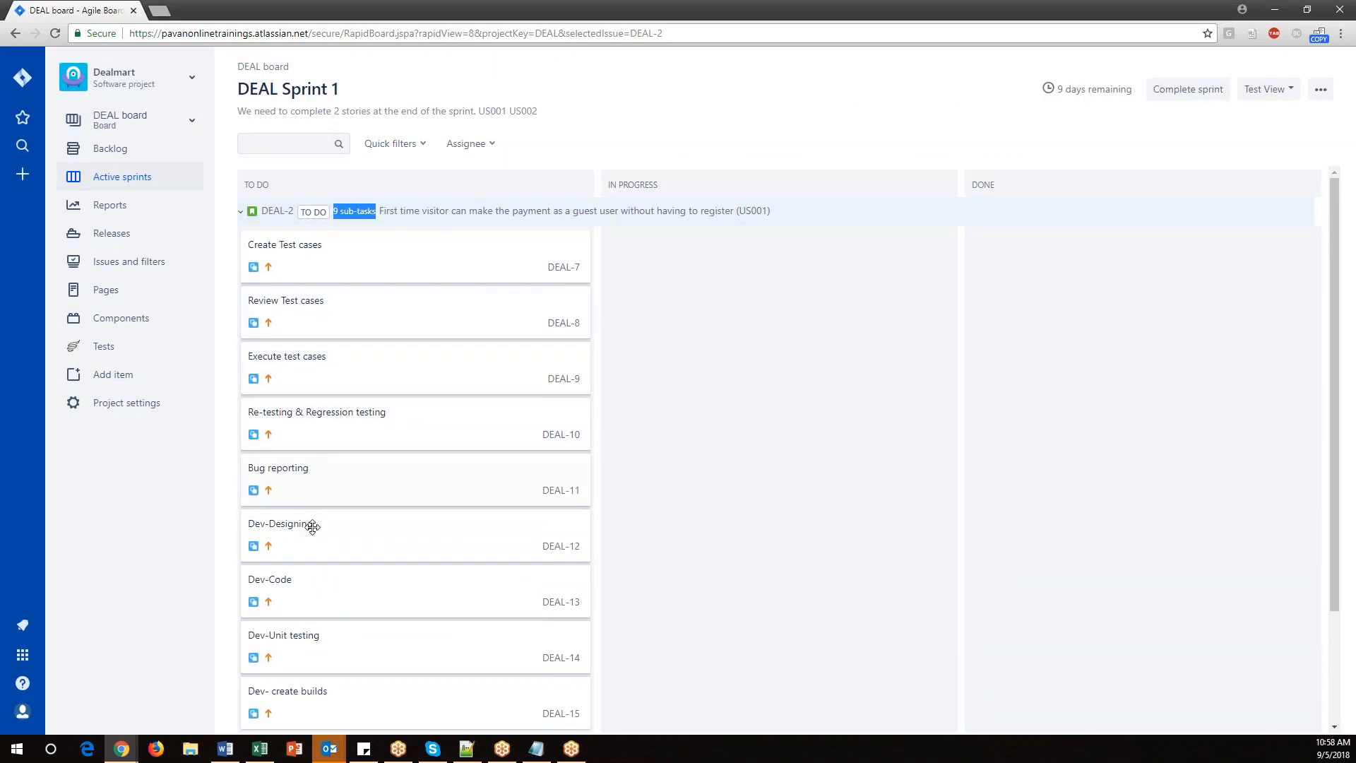
pyautogui.scroll(-2, 365, 567)
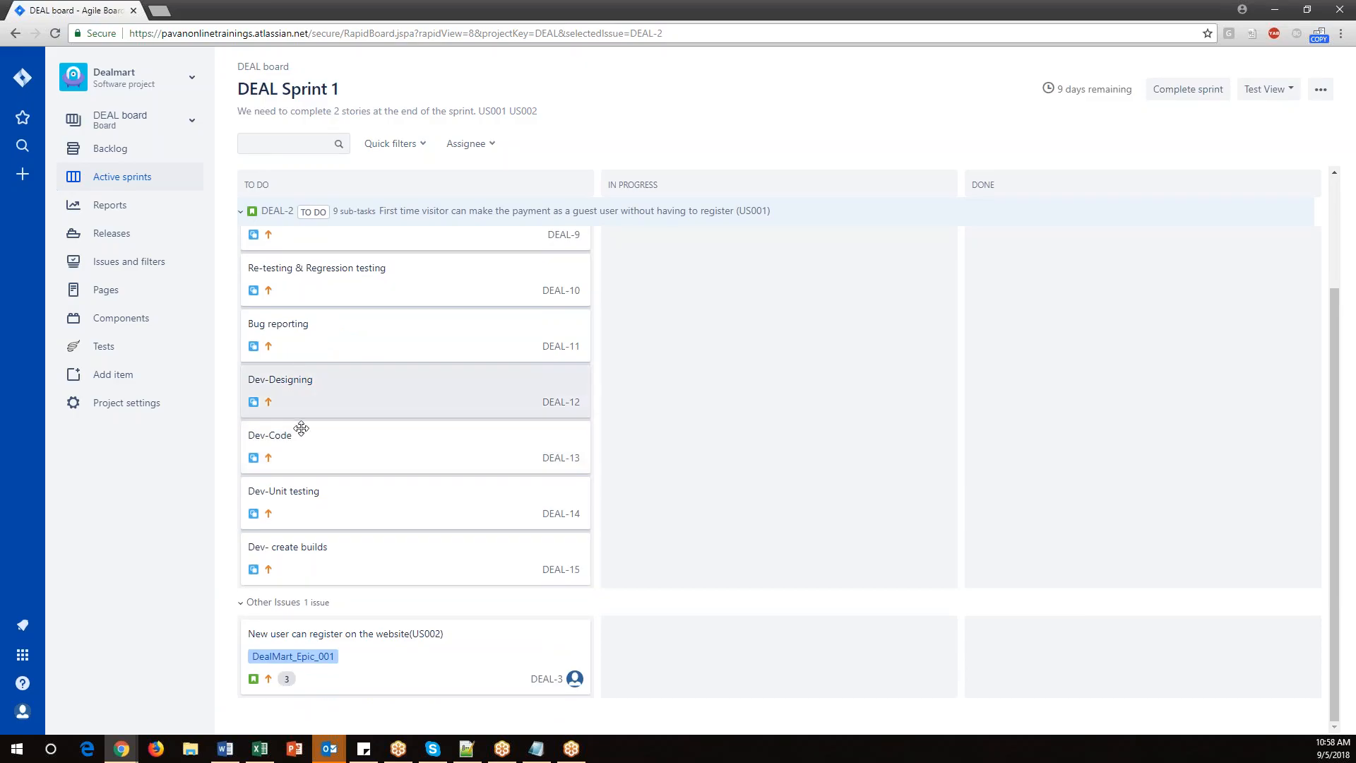
pyautogui.scroll(2, 306, 542)
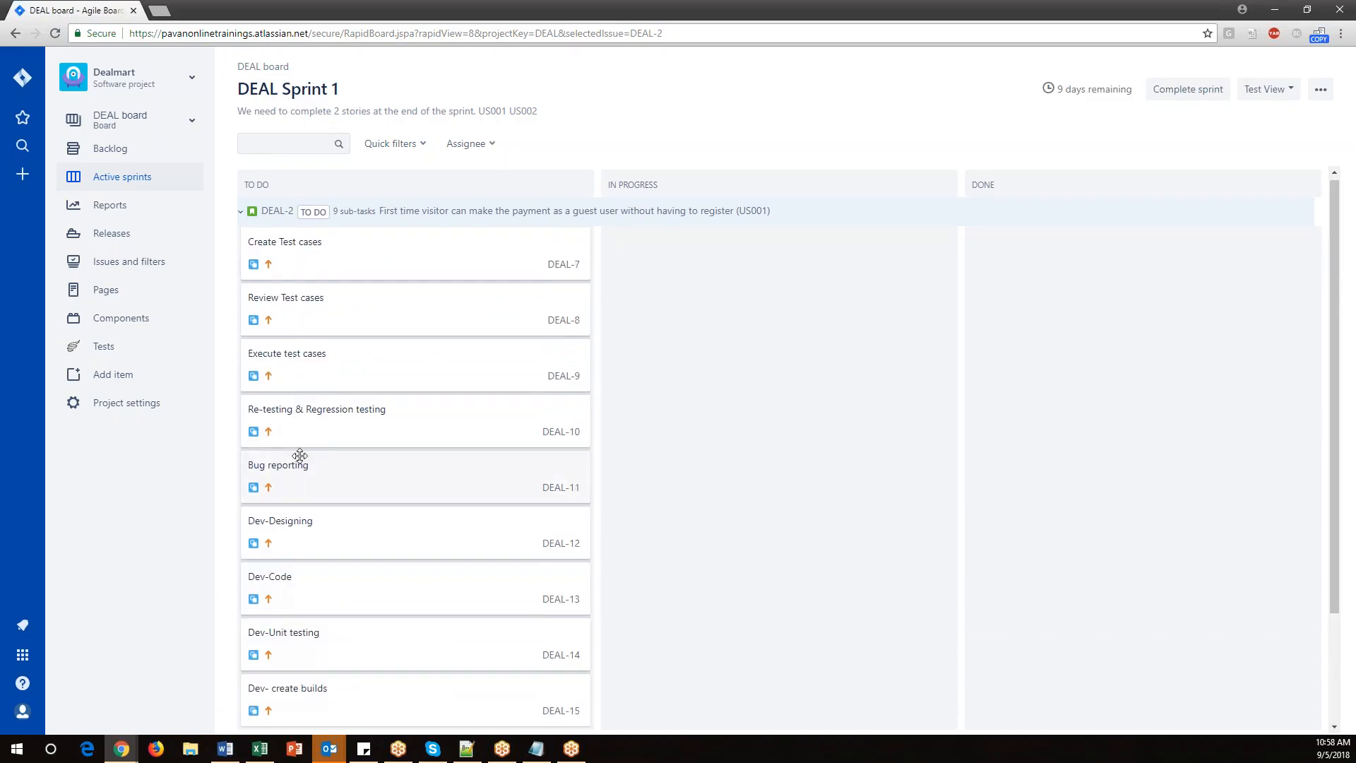
pyautogui.scroll(1, 306, 318)
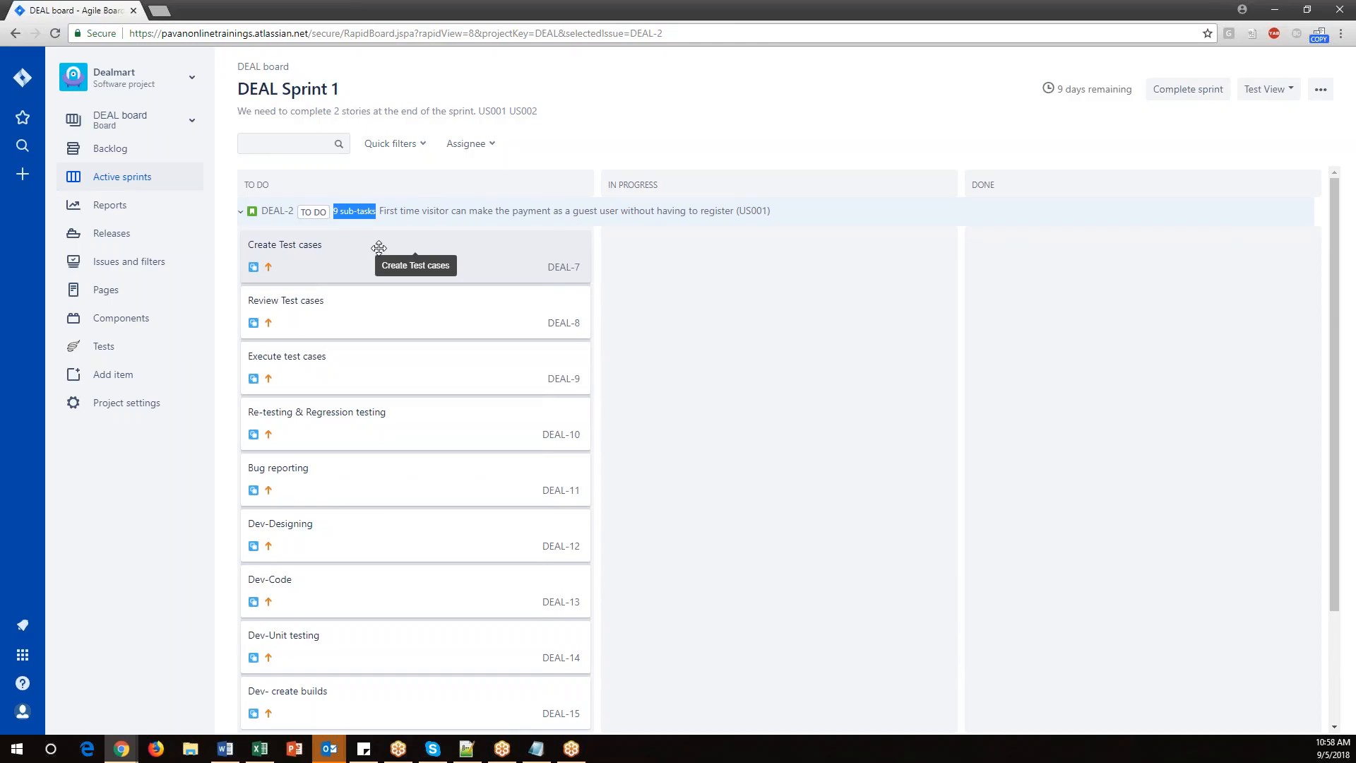
# Assign the 'Create Test cases' and 'Review Test cases' subtasks to yourself.
pyautogui.click(311, 259)
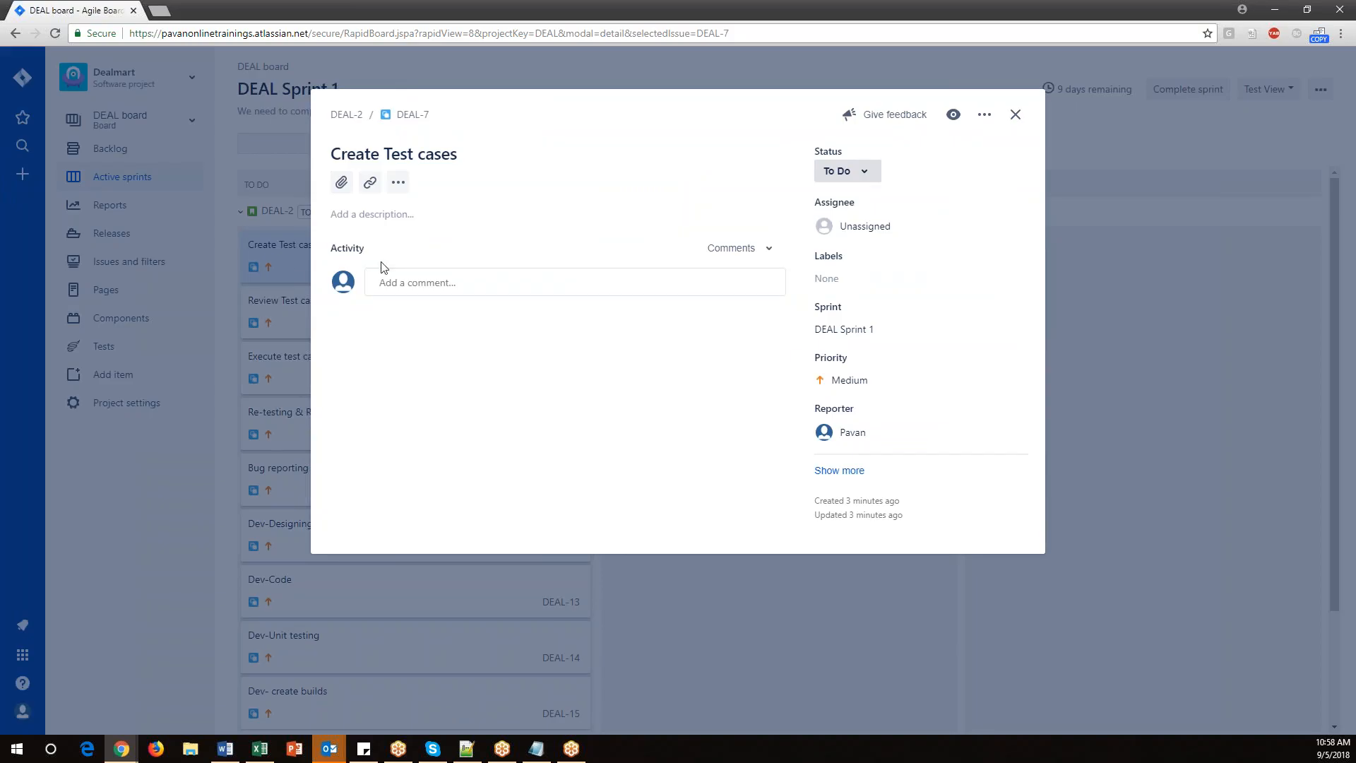
pyautogui.click(877, 226)
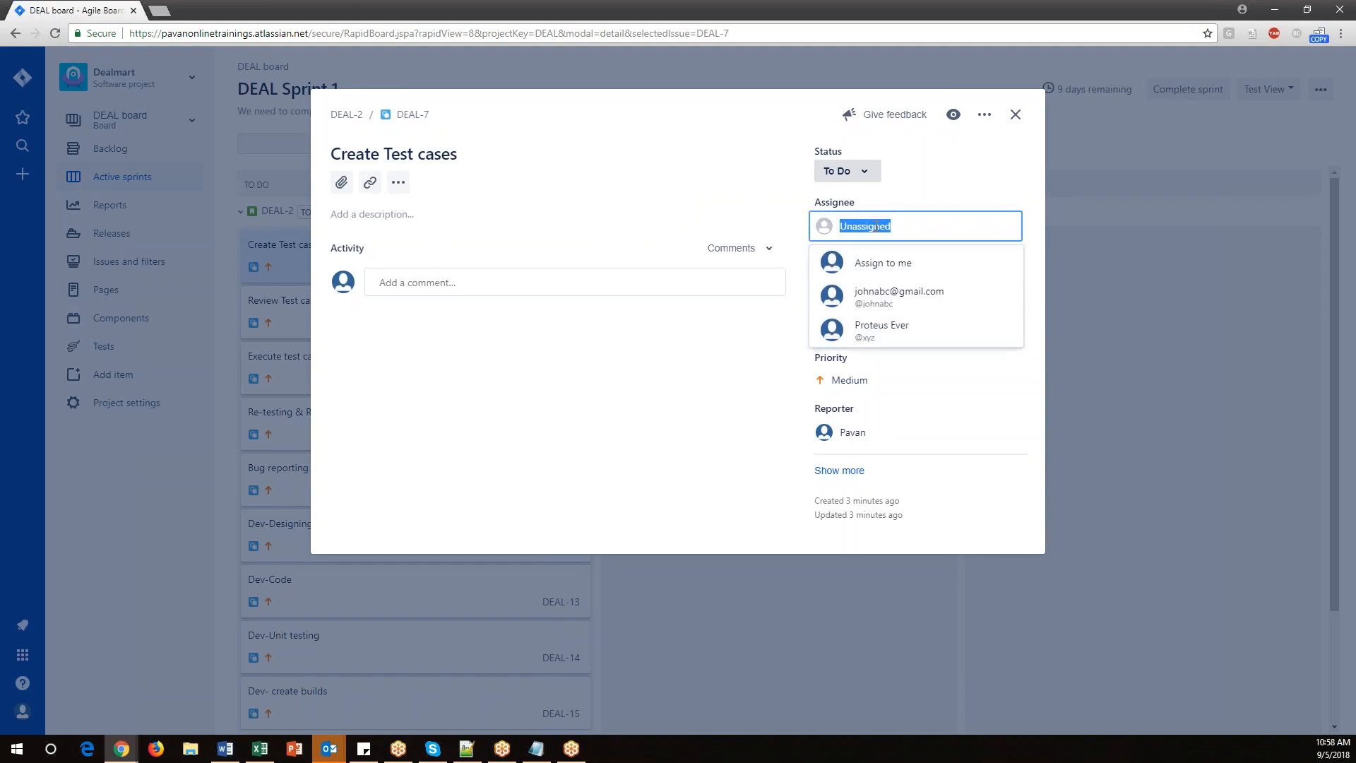
pyautogui.click(879, 267)
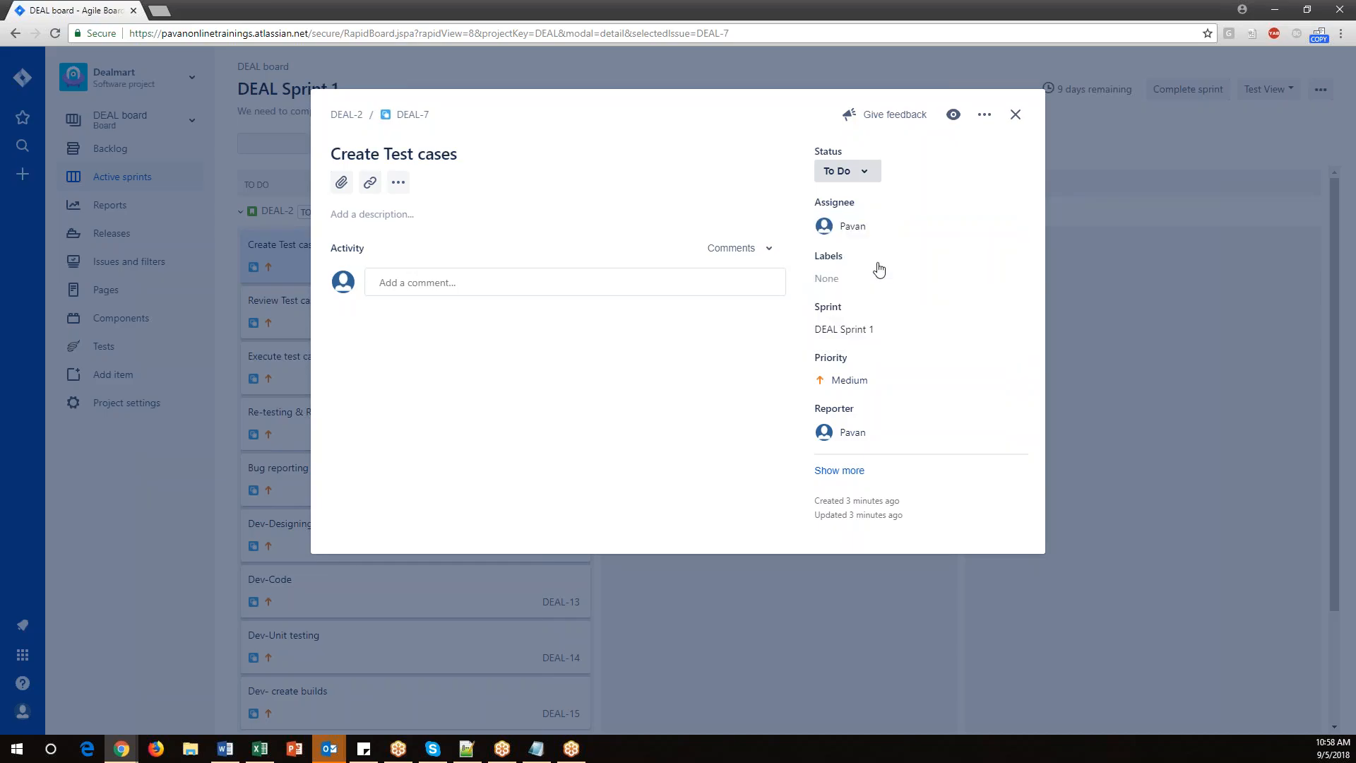
pyautogui.click(1015, 115)
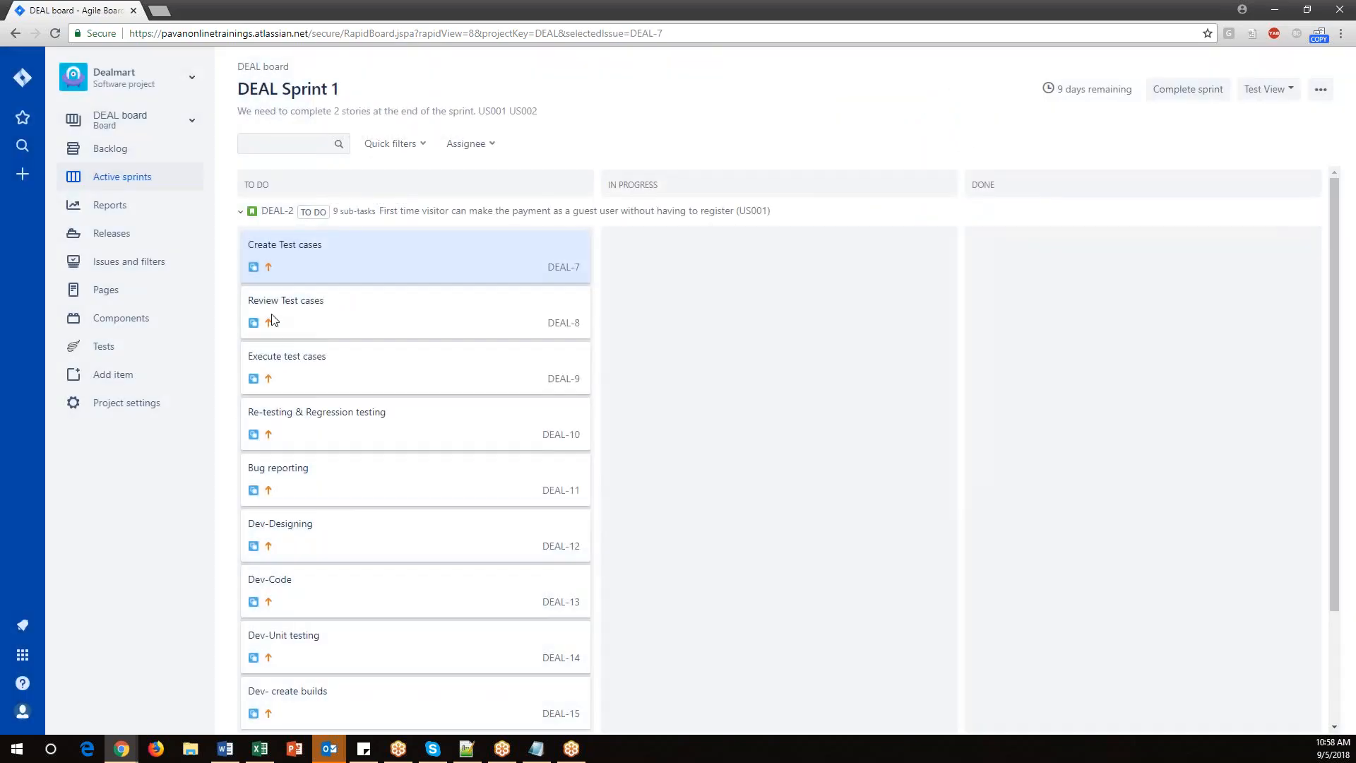
pyautogui.click(276, 302)
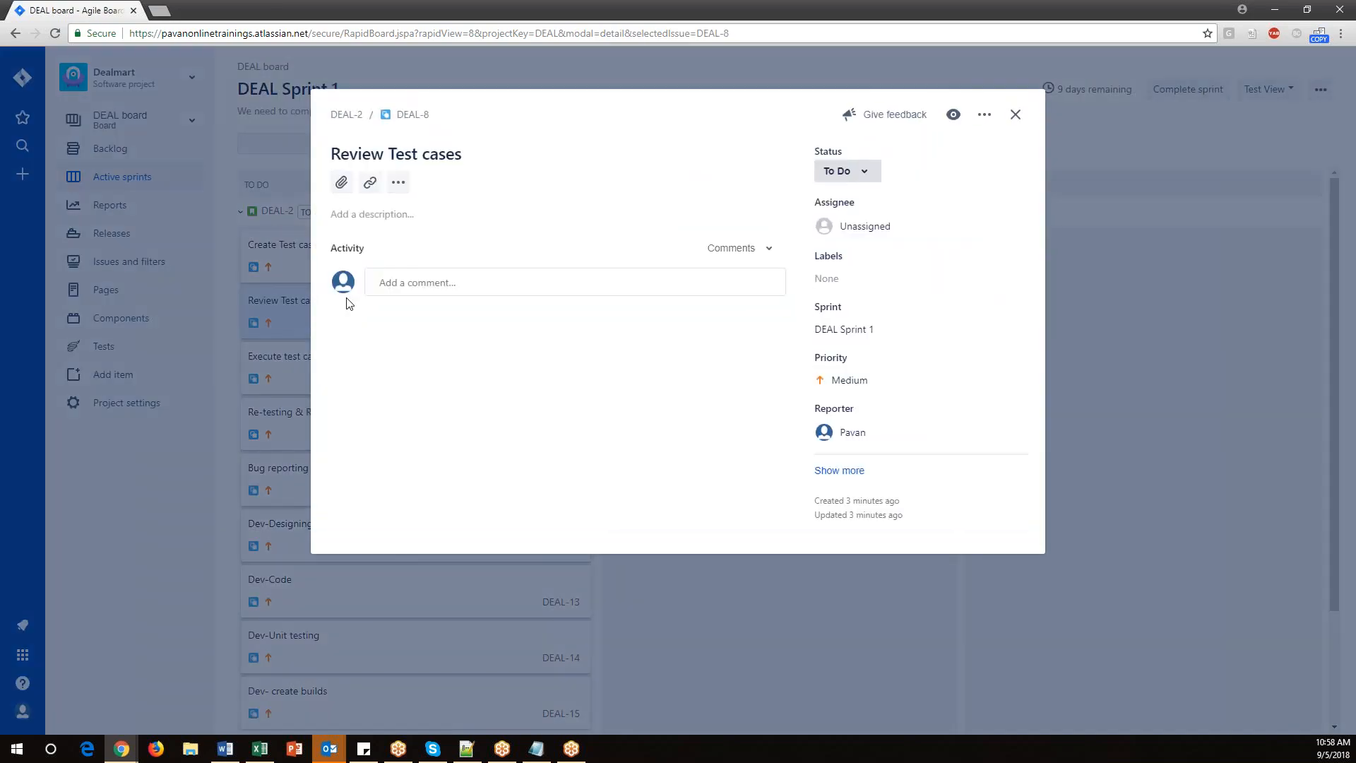
pyautogui.click(919, 226)
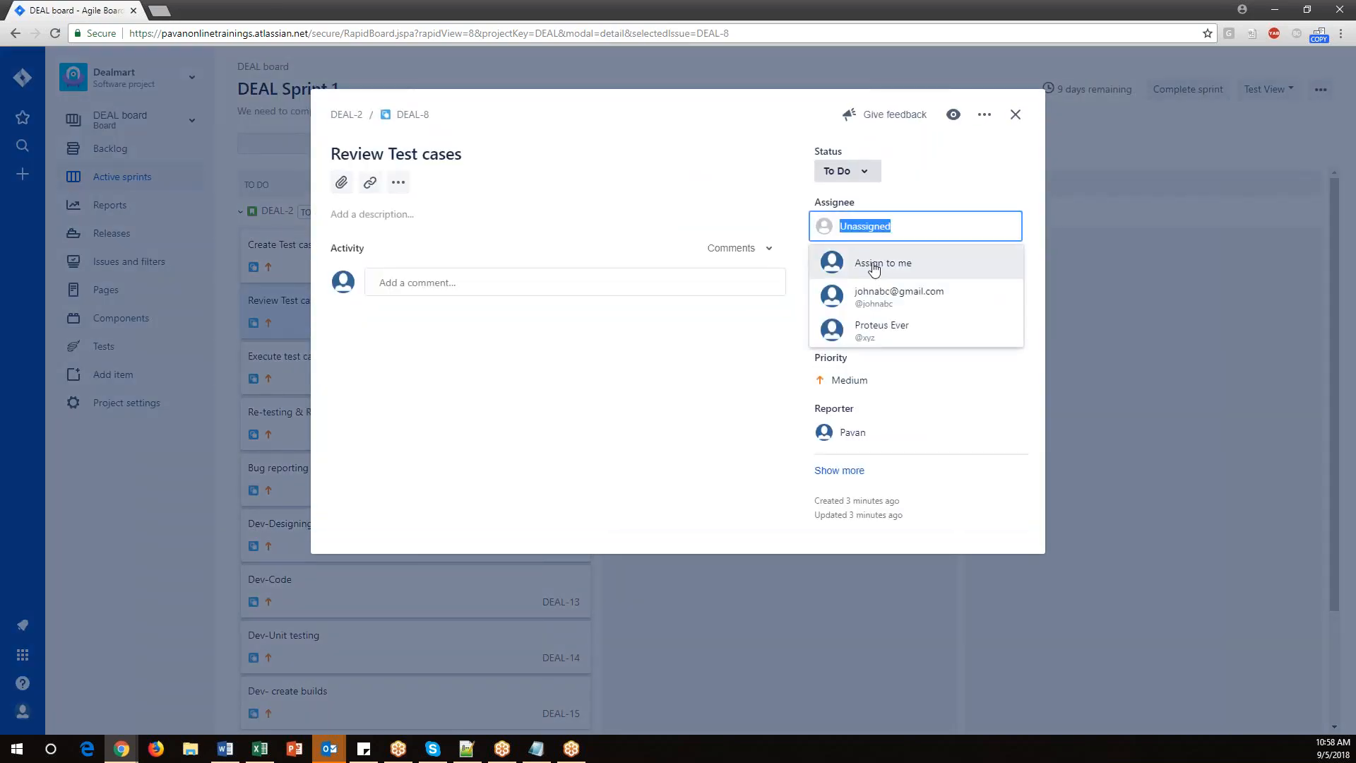
pyautogui.click(875, 264)
pyautogui.click(1016, 114)
# Assign the 'Execute test cases' and 'Re-testing & Regression testing' subtasks to yourself.
pyautogui.click(295, 373)
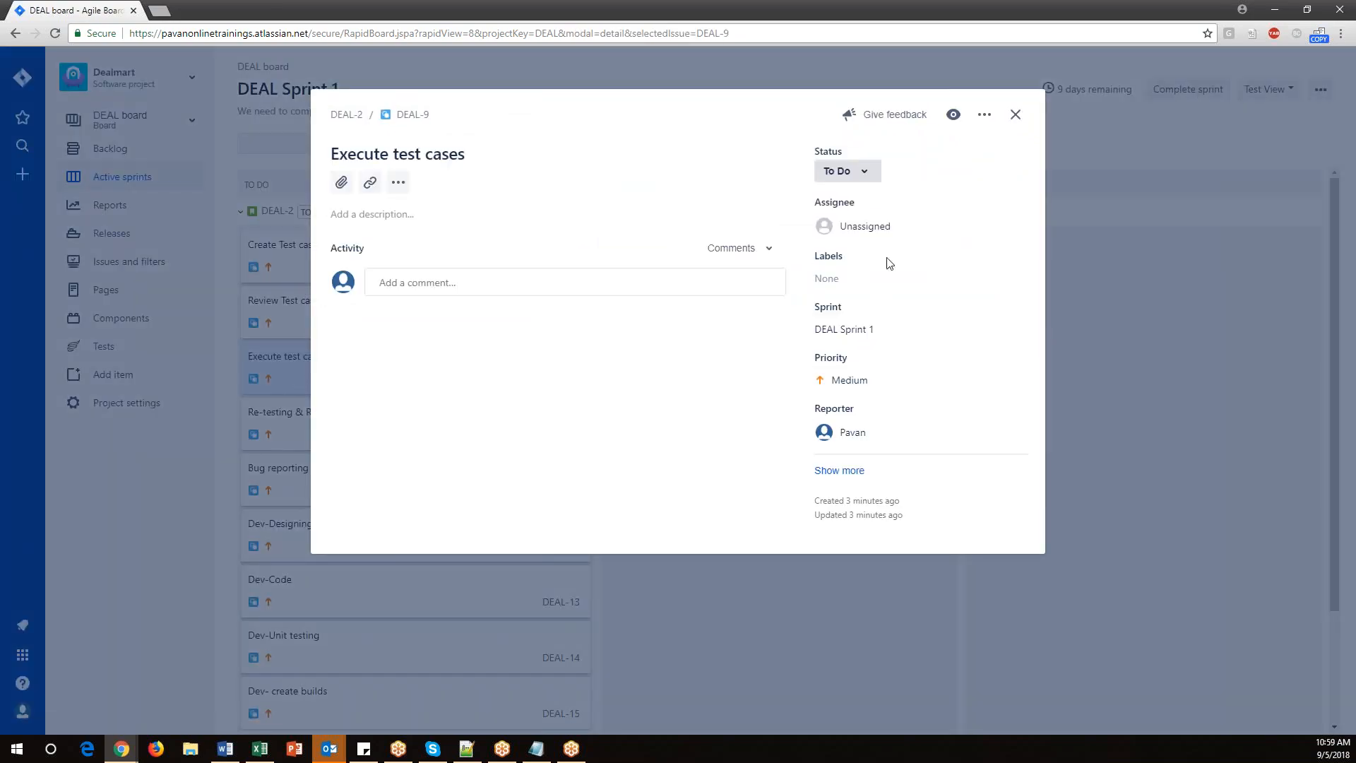
pyautogui.click(893, 235)
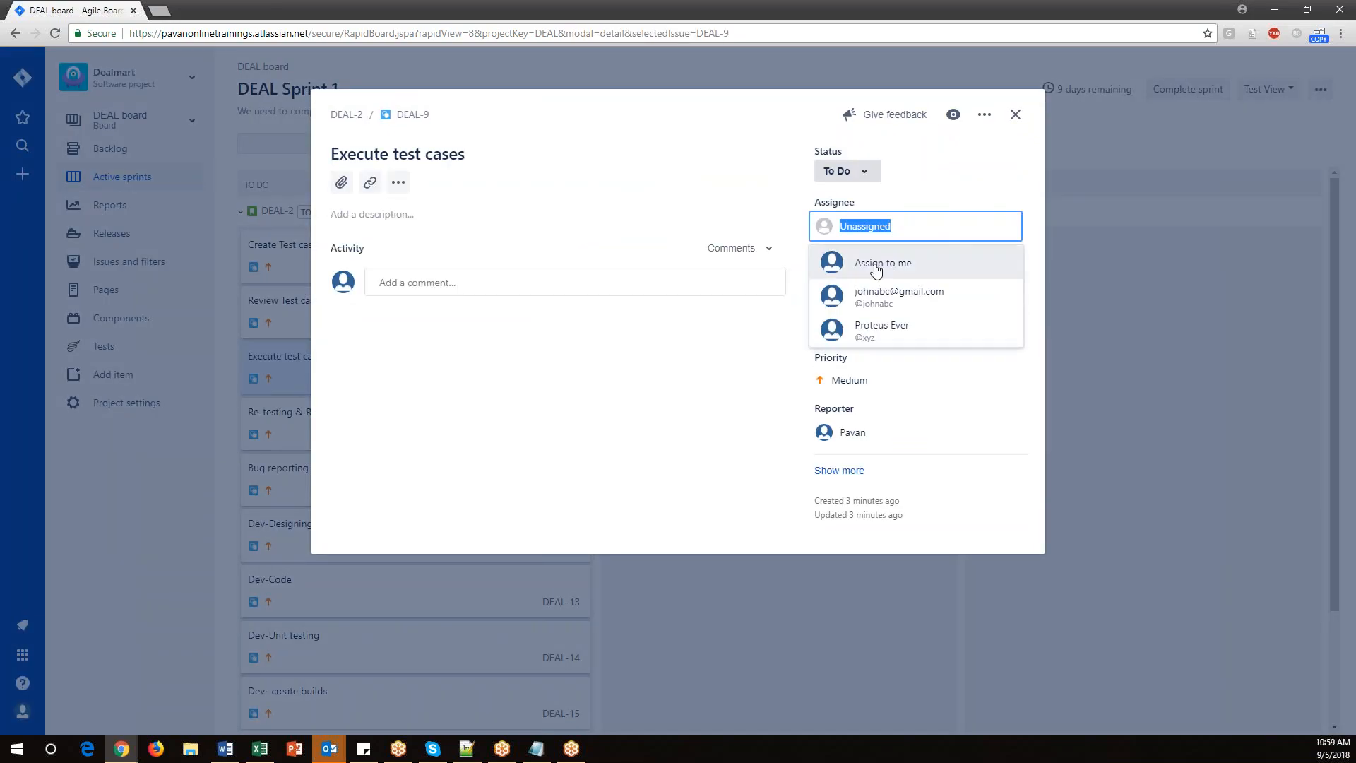
pyautogui.click(876, 268)
pyautogui.click(1015, 115)
pyautogui.click(452, 423)
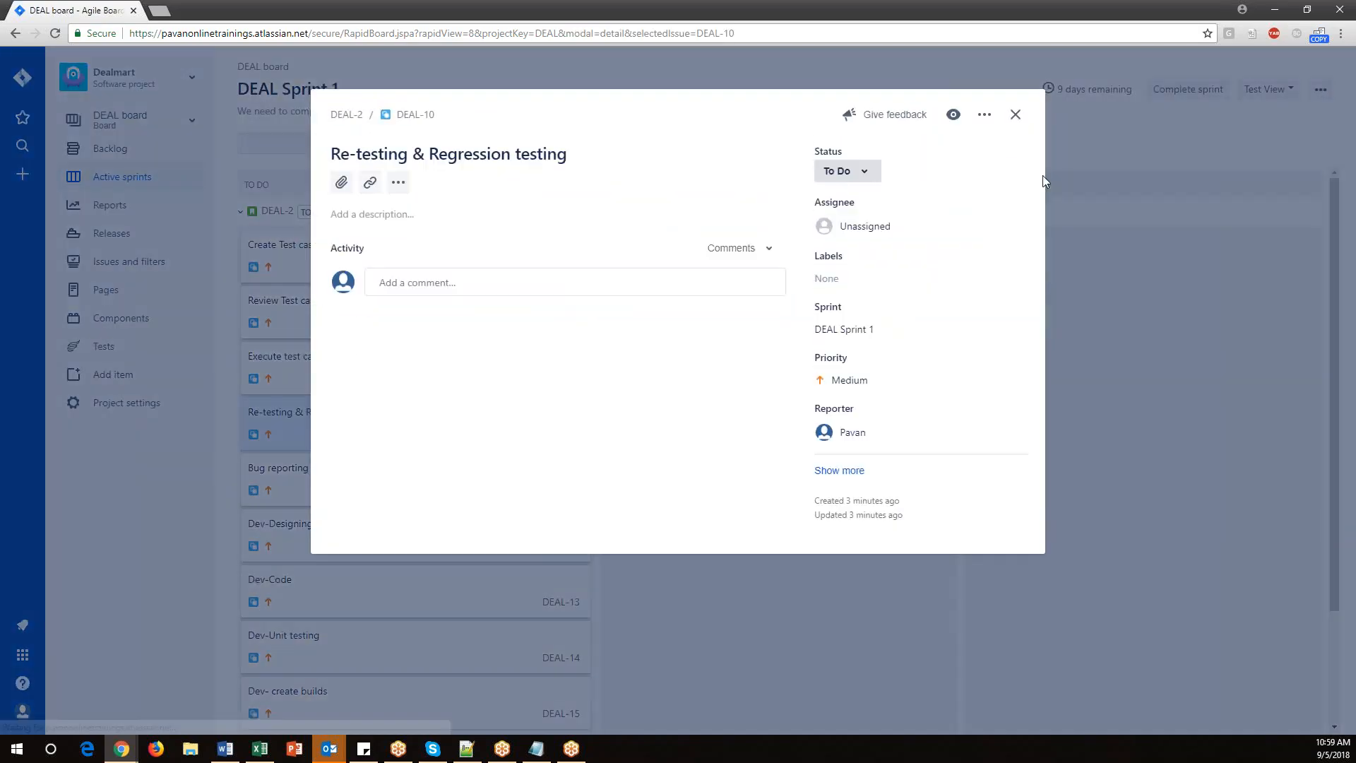
pyautogui.click(893, 231)
pyautogui.click(876, 265)
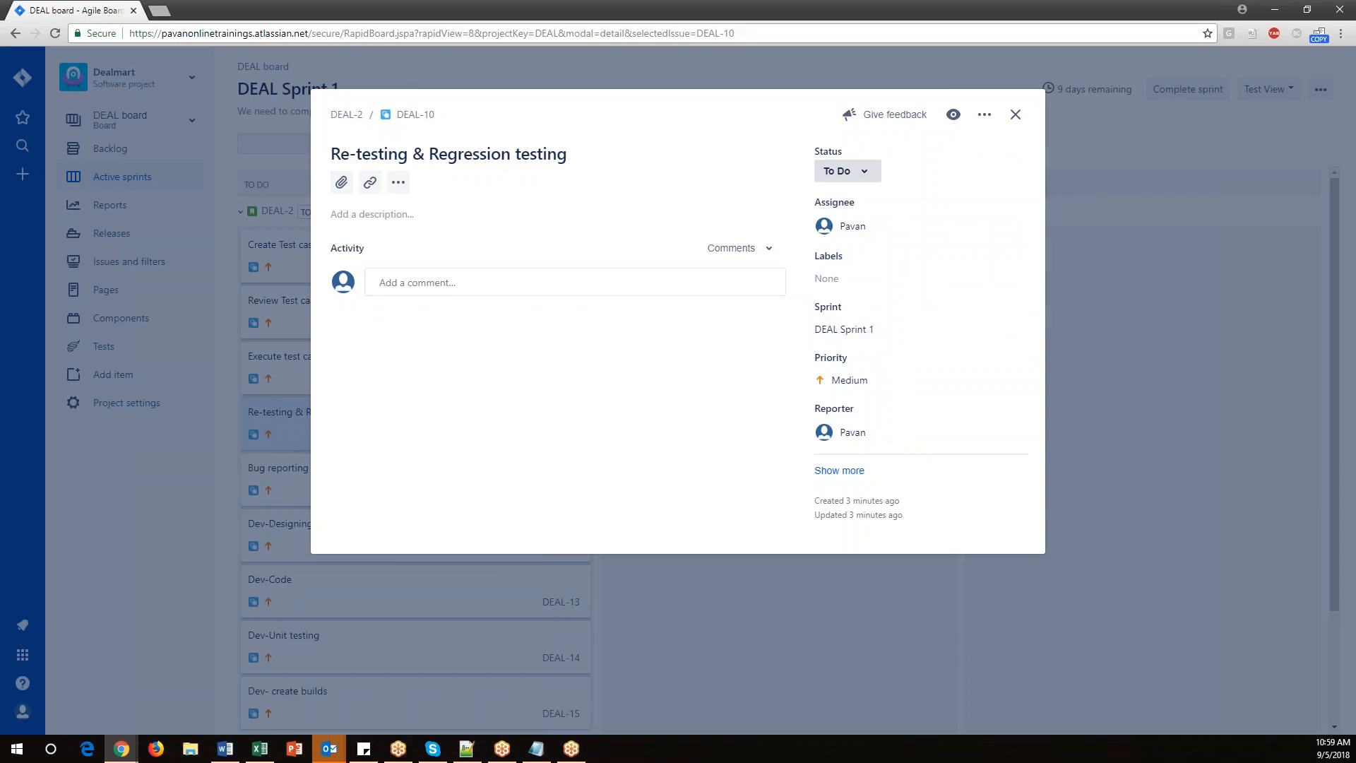
pyautogui.click(1015, 115)
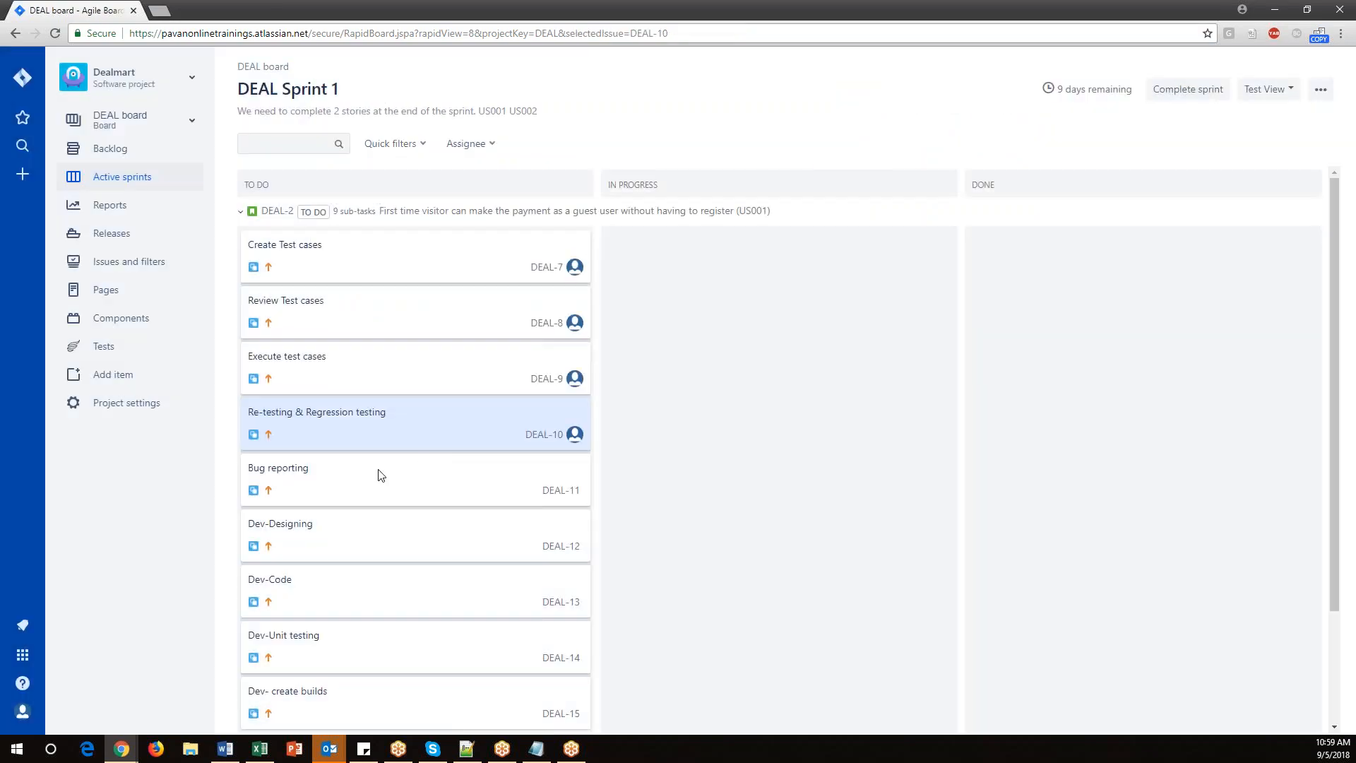
# Assign the 'Bug reporting' subtask to yourself.
pyautogui.click(334, 474)
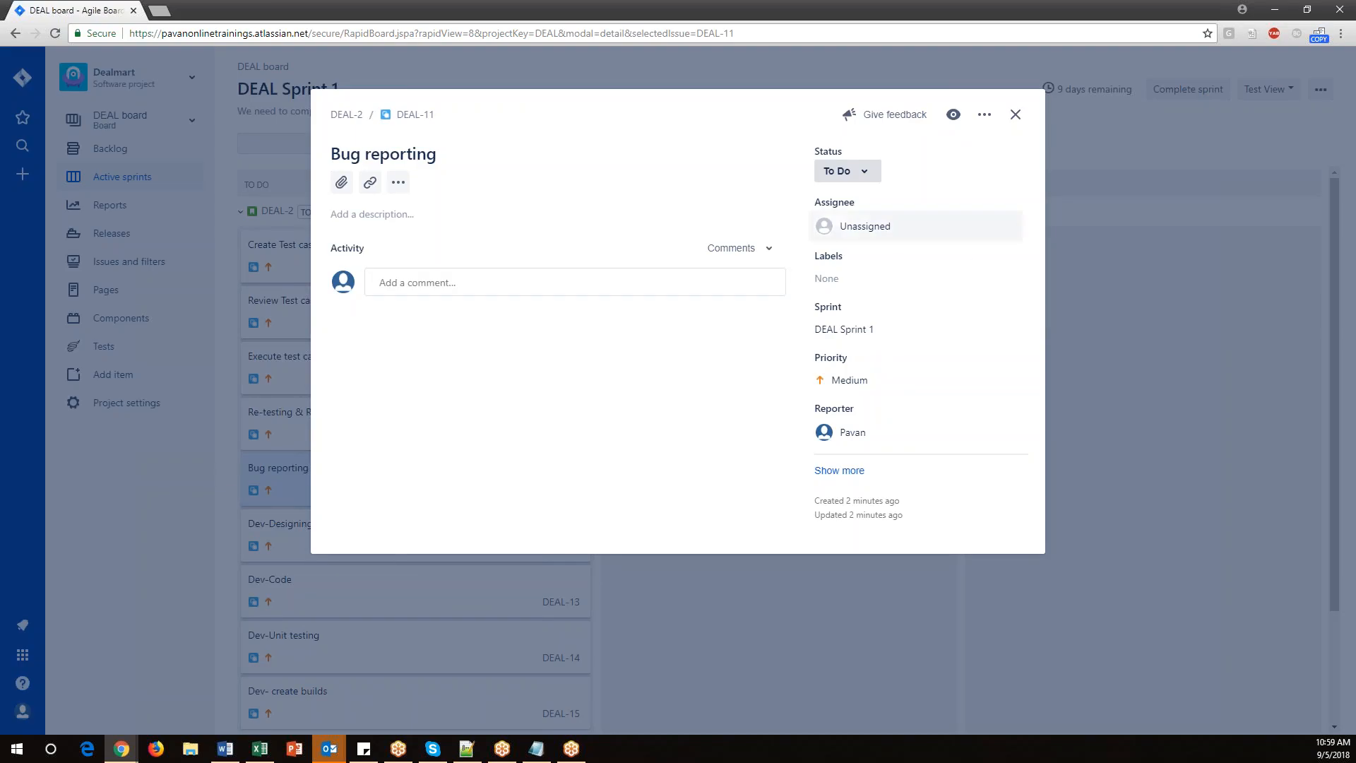
pyautogui.click(871, 228)
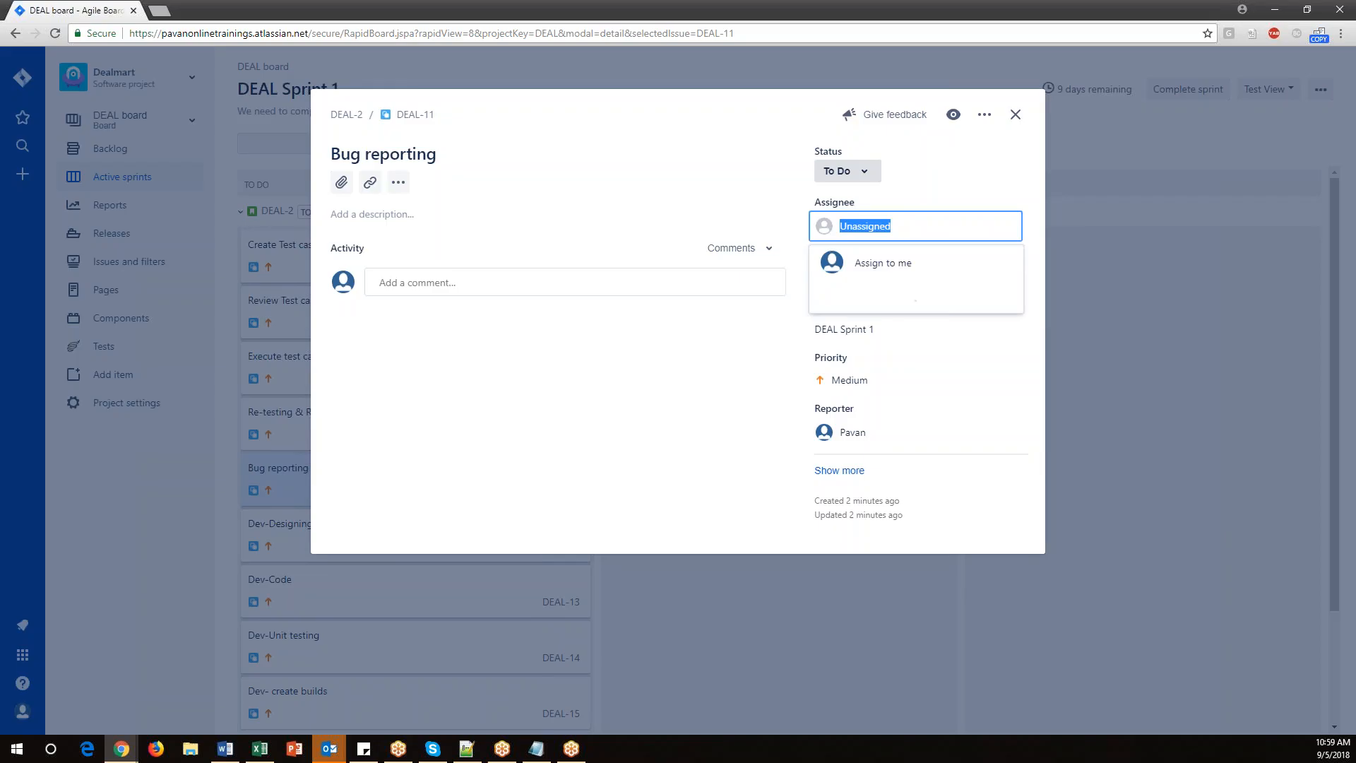
pyautogui.click(876, 260)
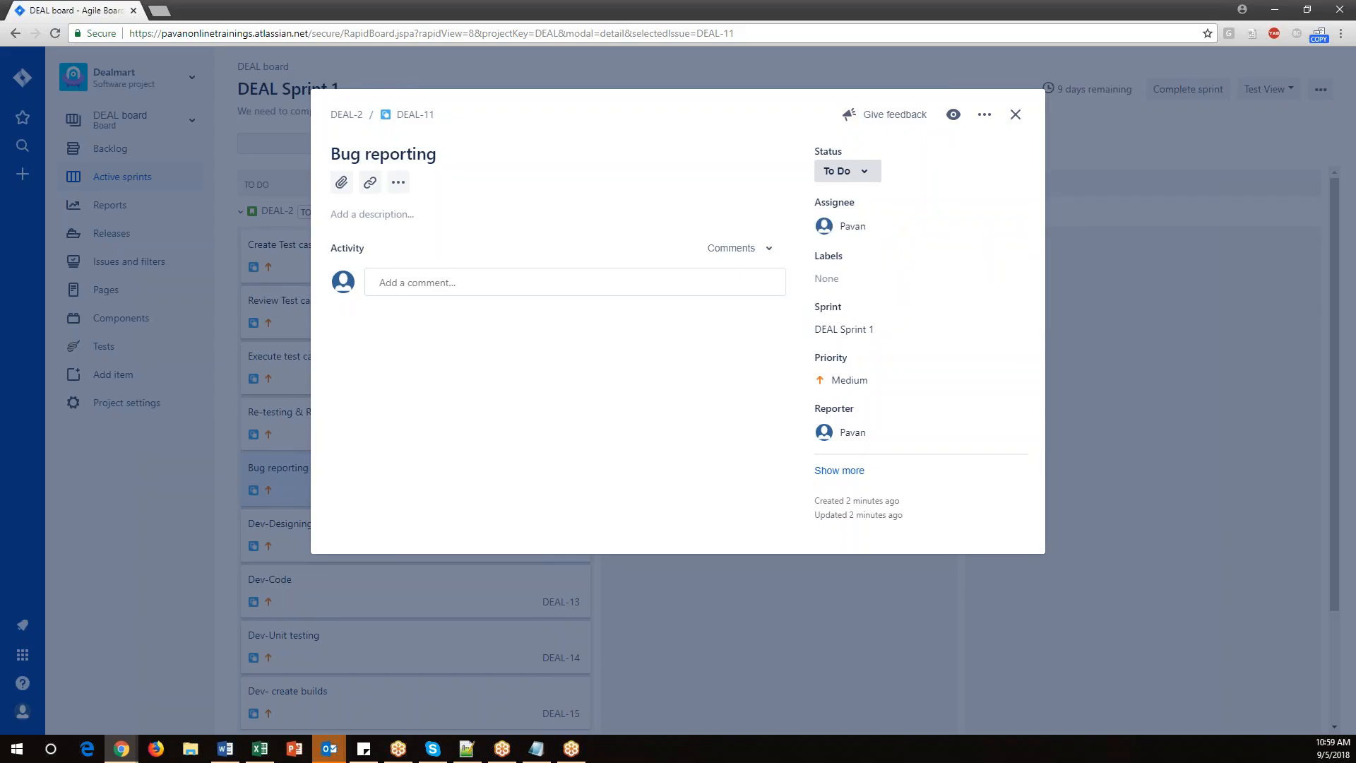
pyautogui.click(1015, 114)
# Assign the 'Dev-Designing' and 'Dev-Code' subtasks to the team member listed by e-mail address.
pyautogui.scroll(-1, 368, 523)
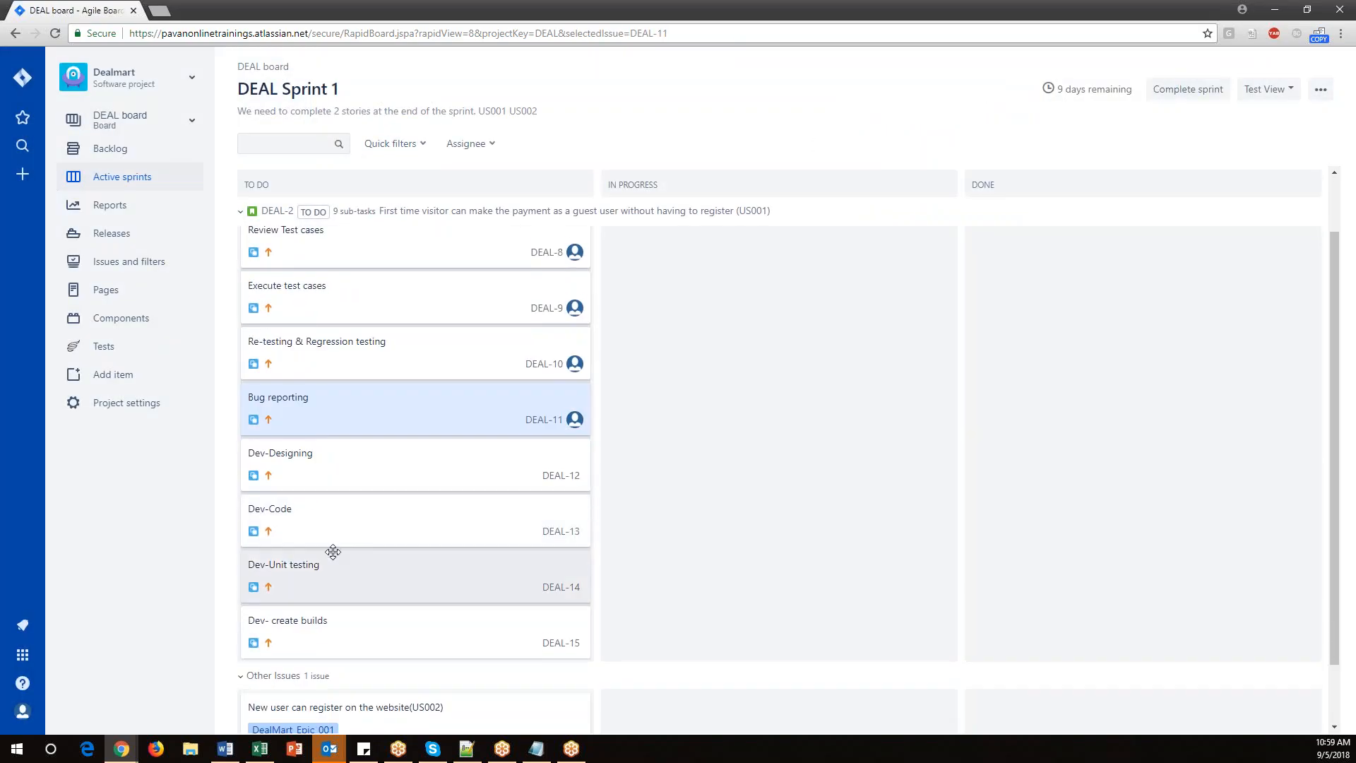
pyautogui.click(303, 460)
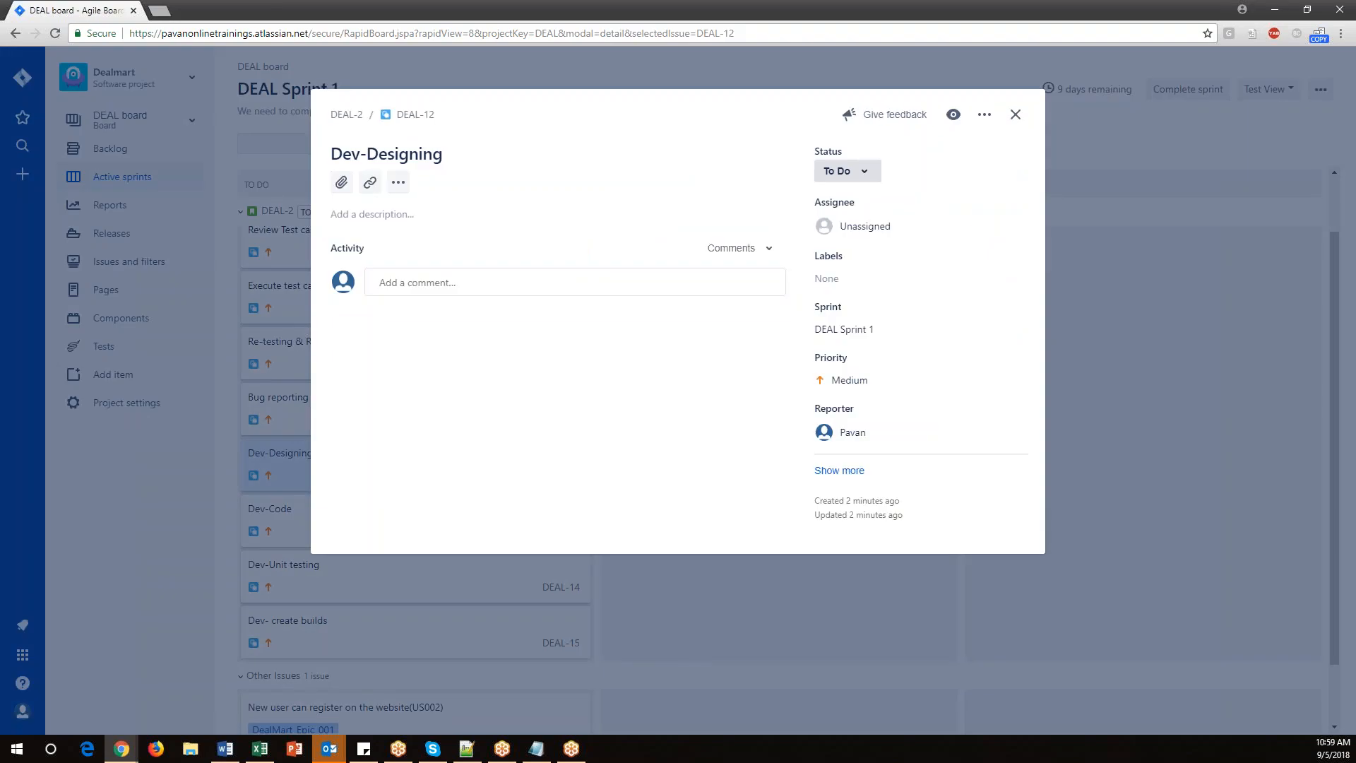
pyautogui.click(876, 227)
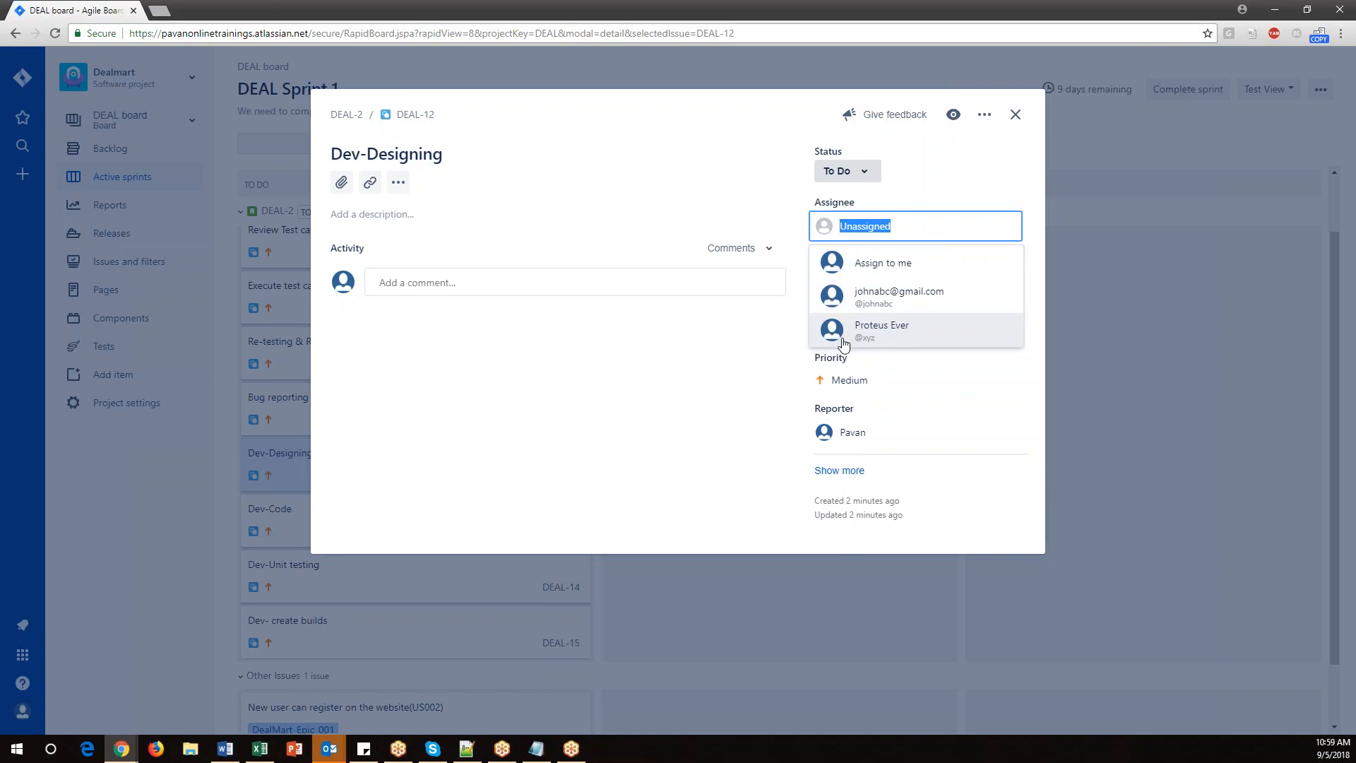
pyautogui.click(913, 303)
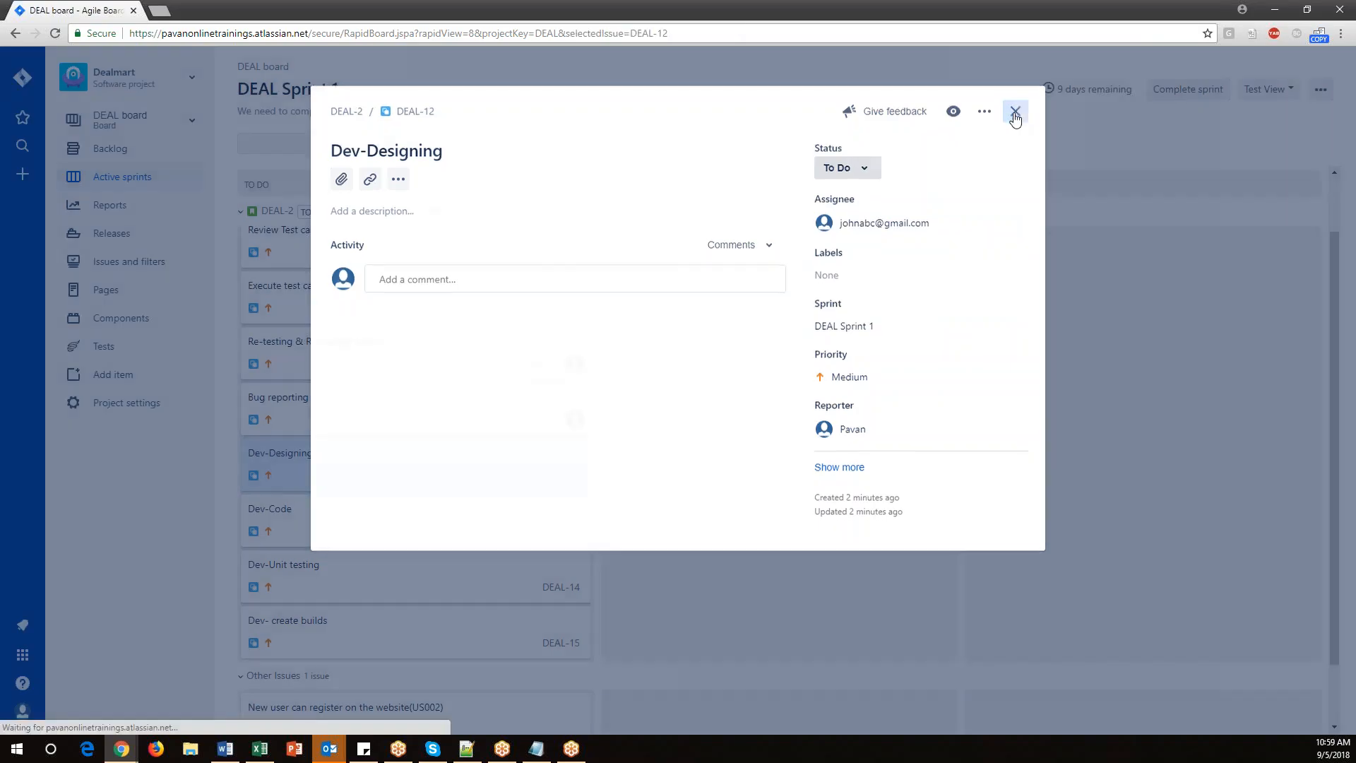
pyautogui.click(1016, 115)
pyautogui.click(304, 509)
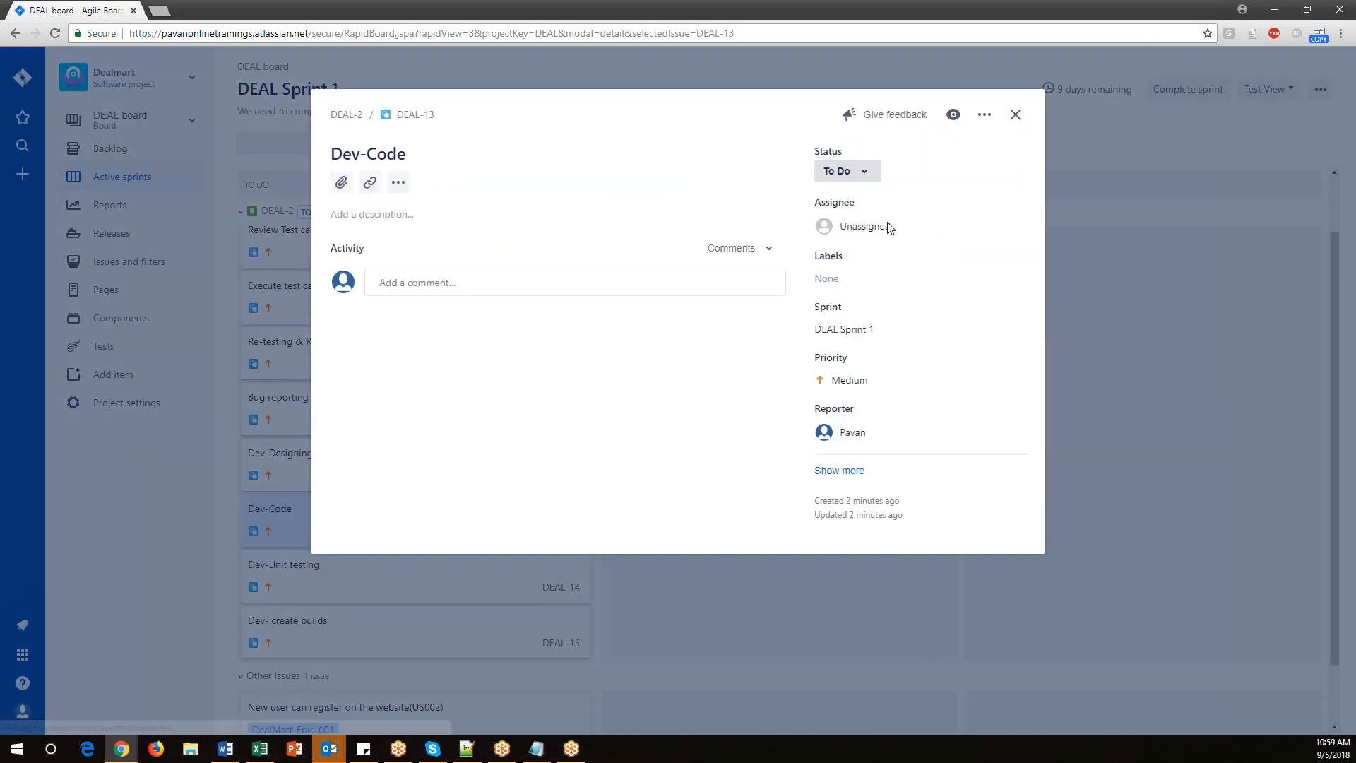
pyautogui.click(906, 226)
pyautogui.click(900, 294)
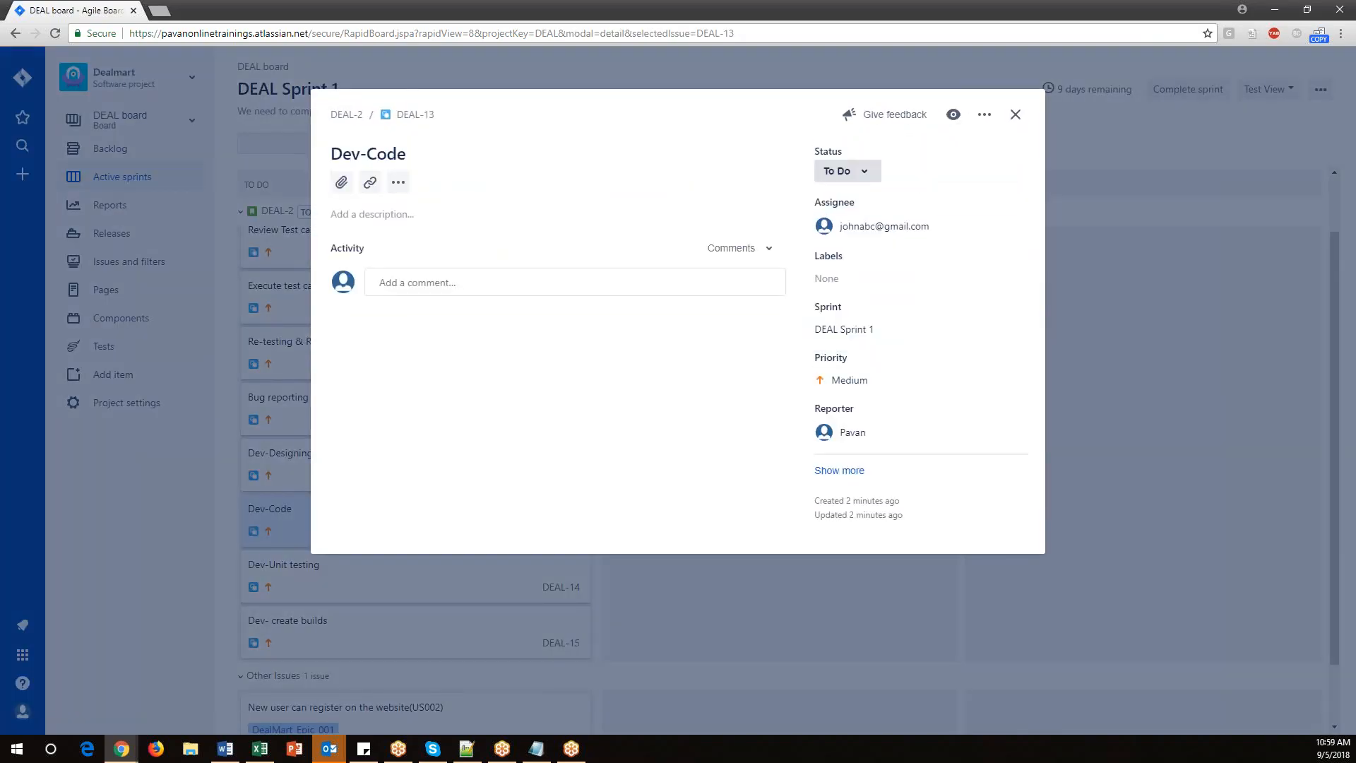
pyautogui.click(1016, 115)
# Assign the 'Dev-Unit testing' and 'Dev- create builds' subtasks to that same e-mail-listed team member.
pyautogui.scroll(-1, 463, 611)
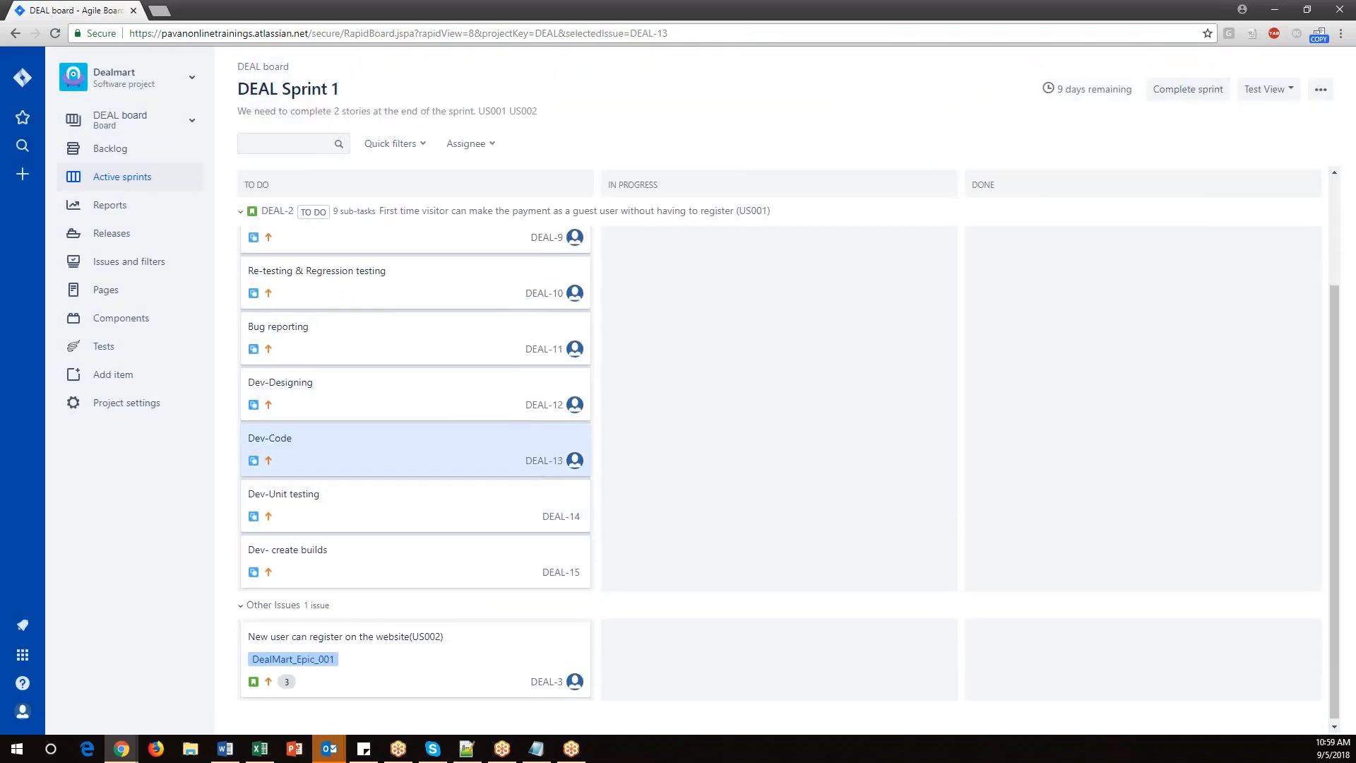
pyautogui.click(351, 515)
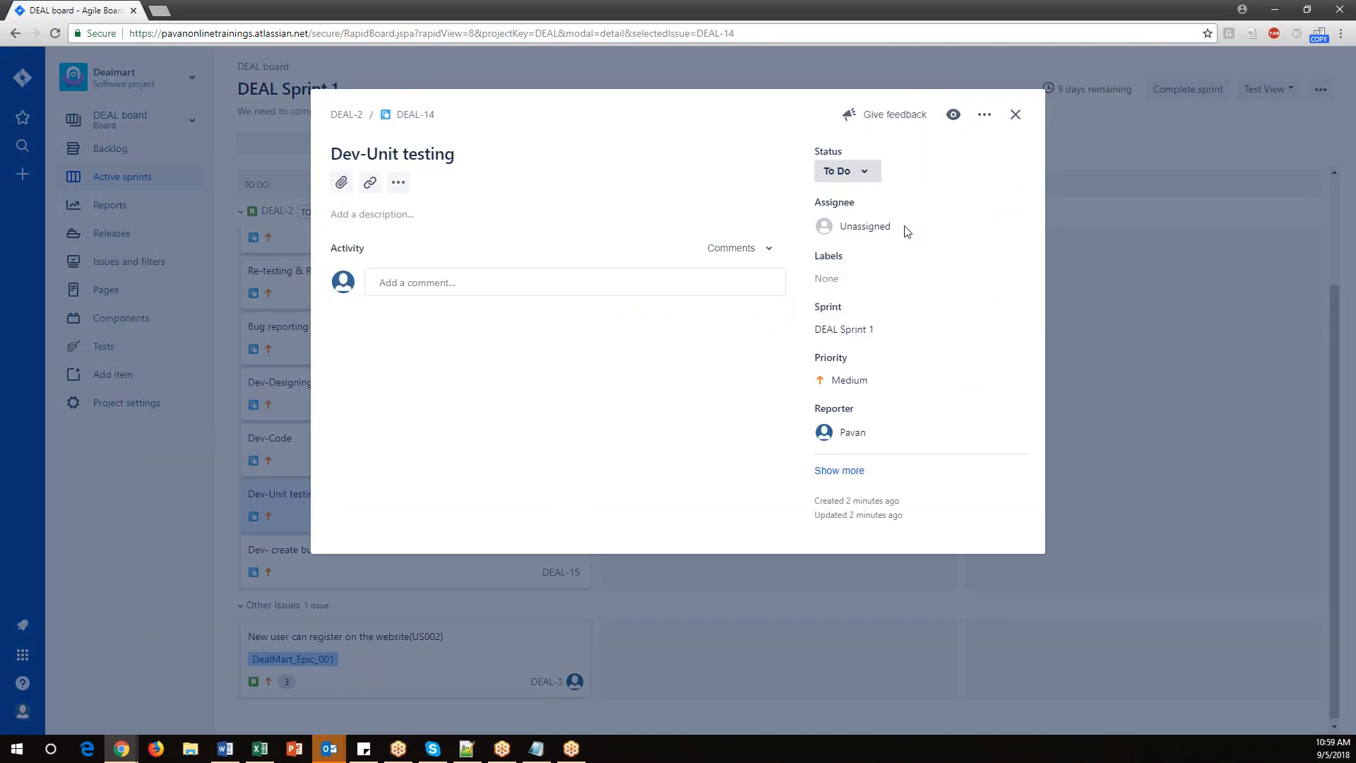
pyautogui.click(885, 226)
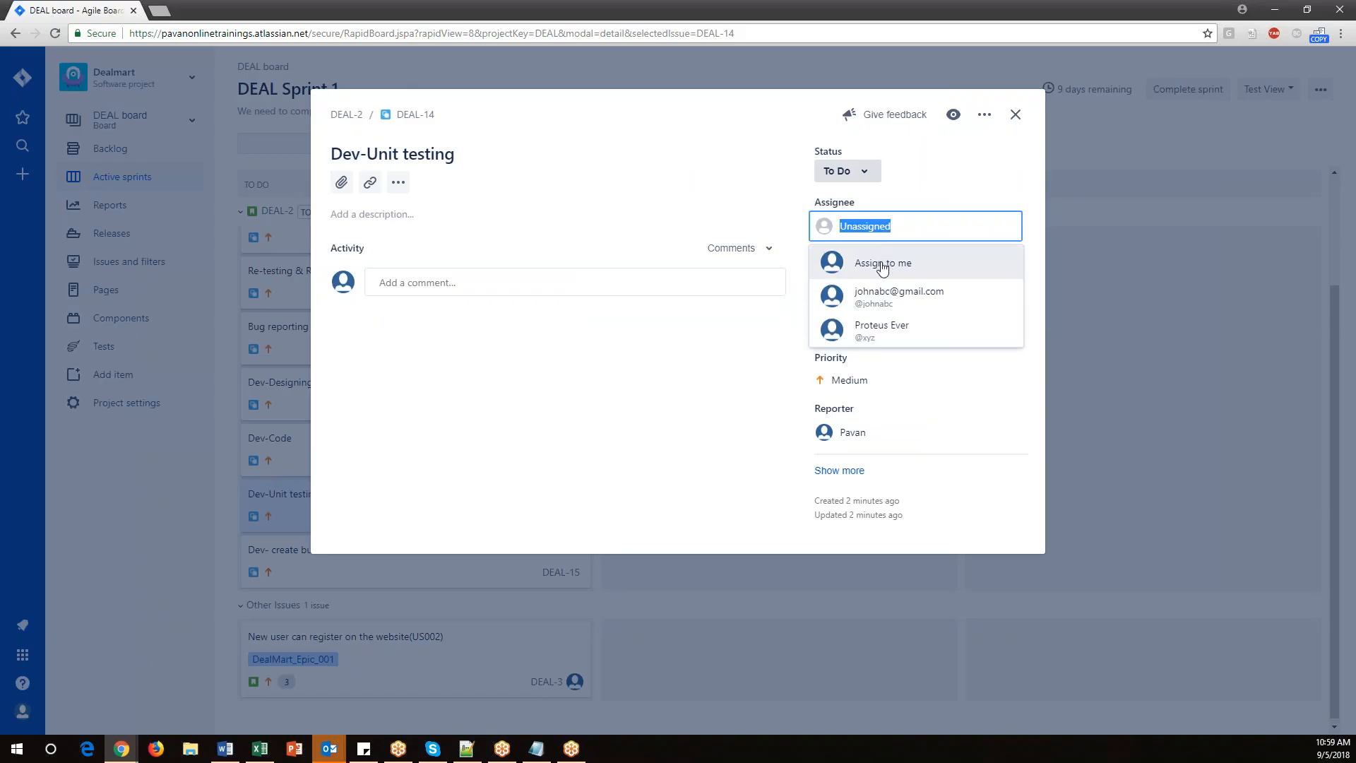
pyautogui.click(883, 291)
pyautogui.click(1015, 114)
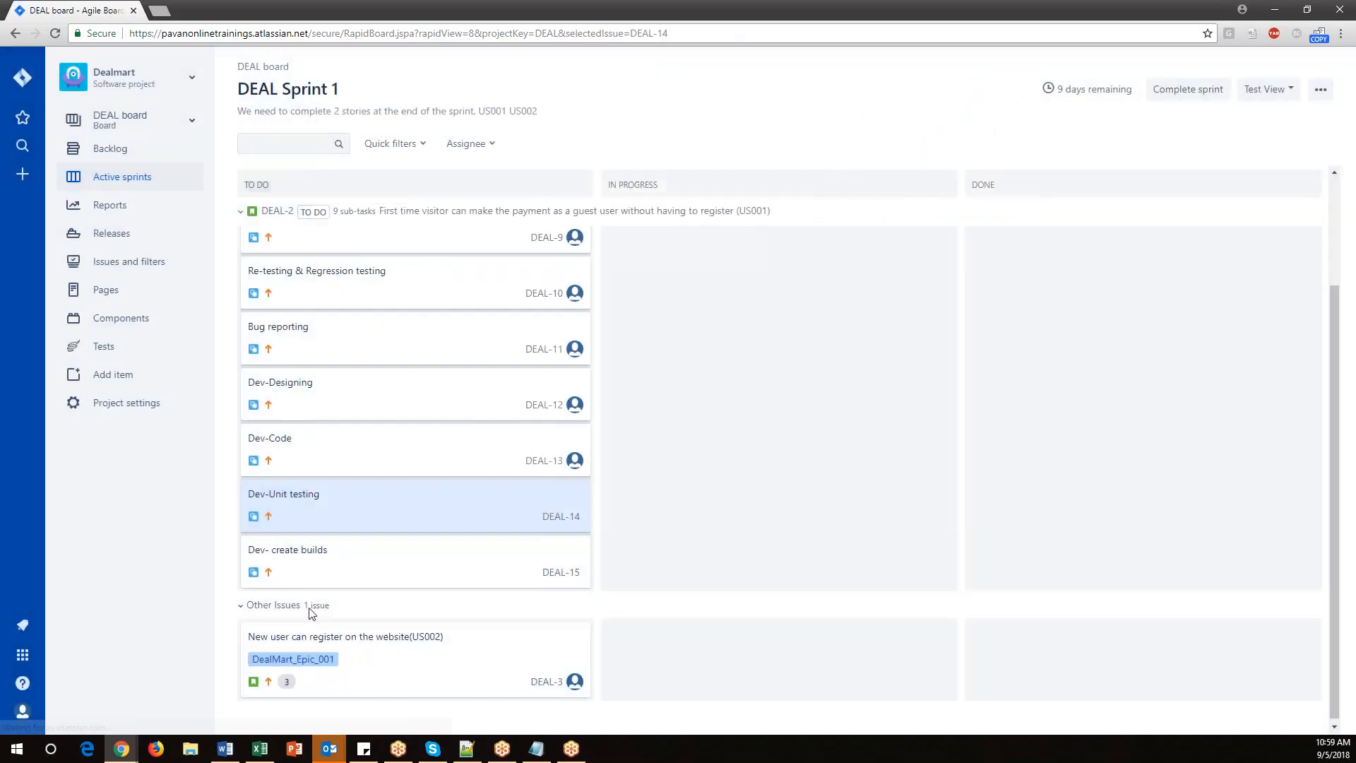
pyautogui.click(294, 551)
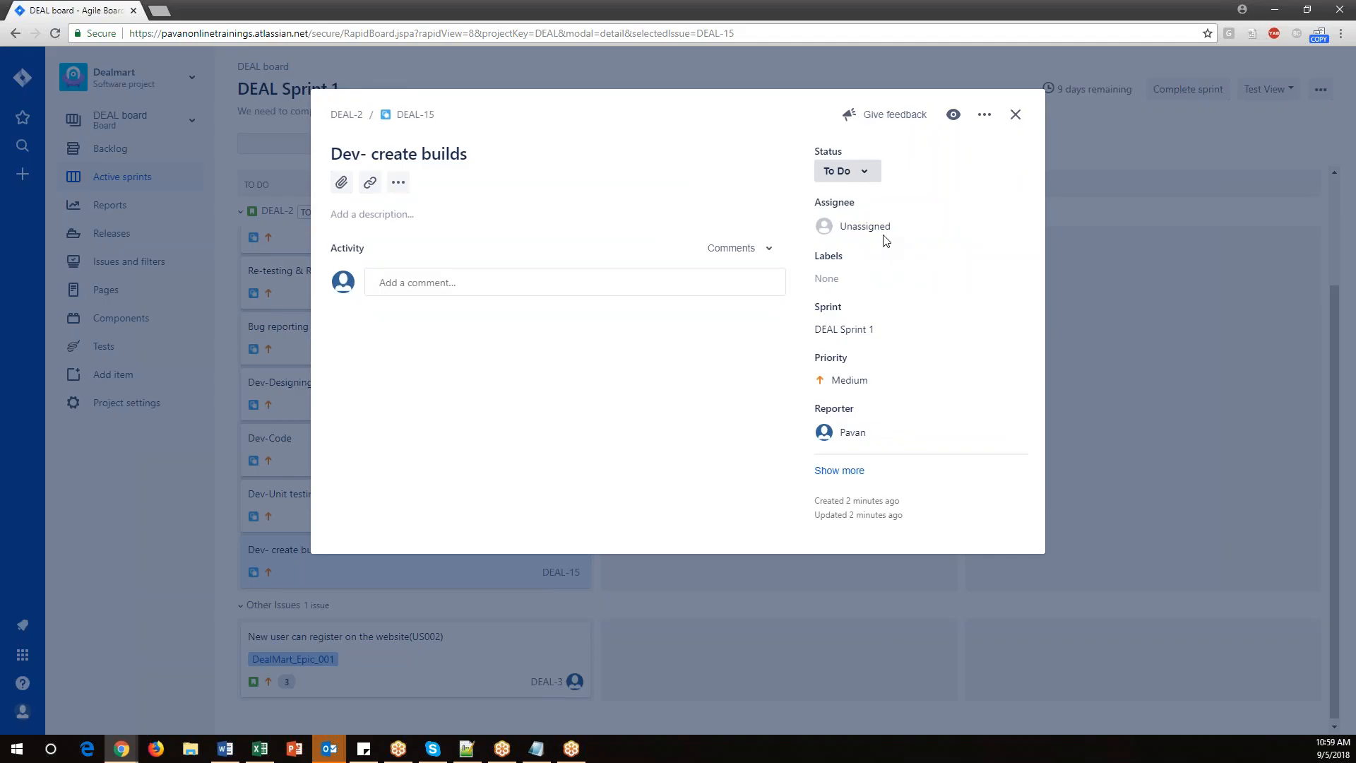
pyautogui.click(891, 227)
pyautogui.click(888, 295)
pyautogui.click(1016, 115)
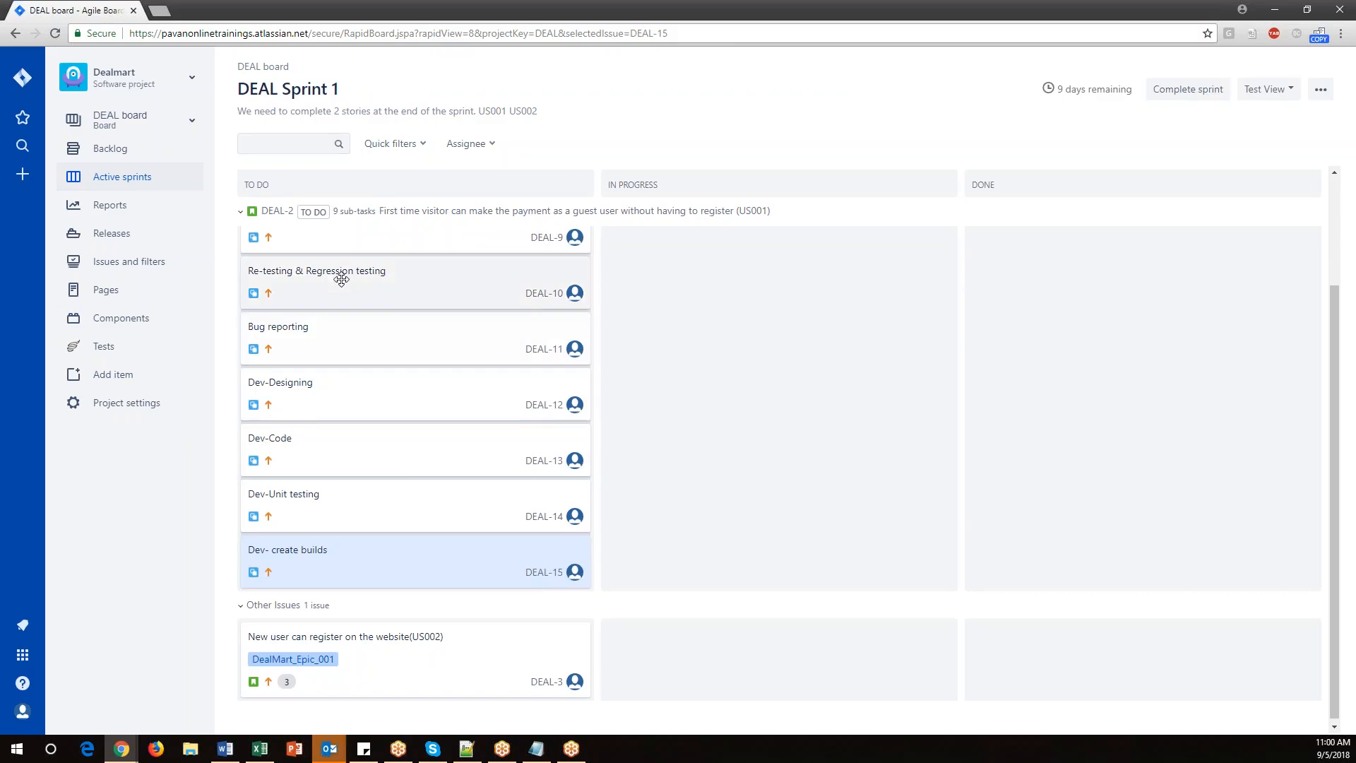
pyautogui.scroll(2, 339, 273)
pyautogui.scroll(-2, 349, 513)
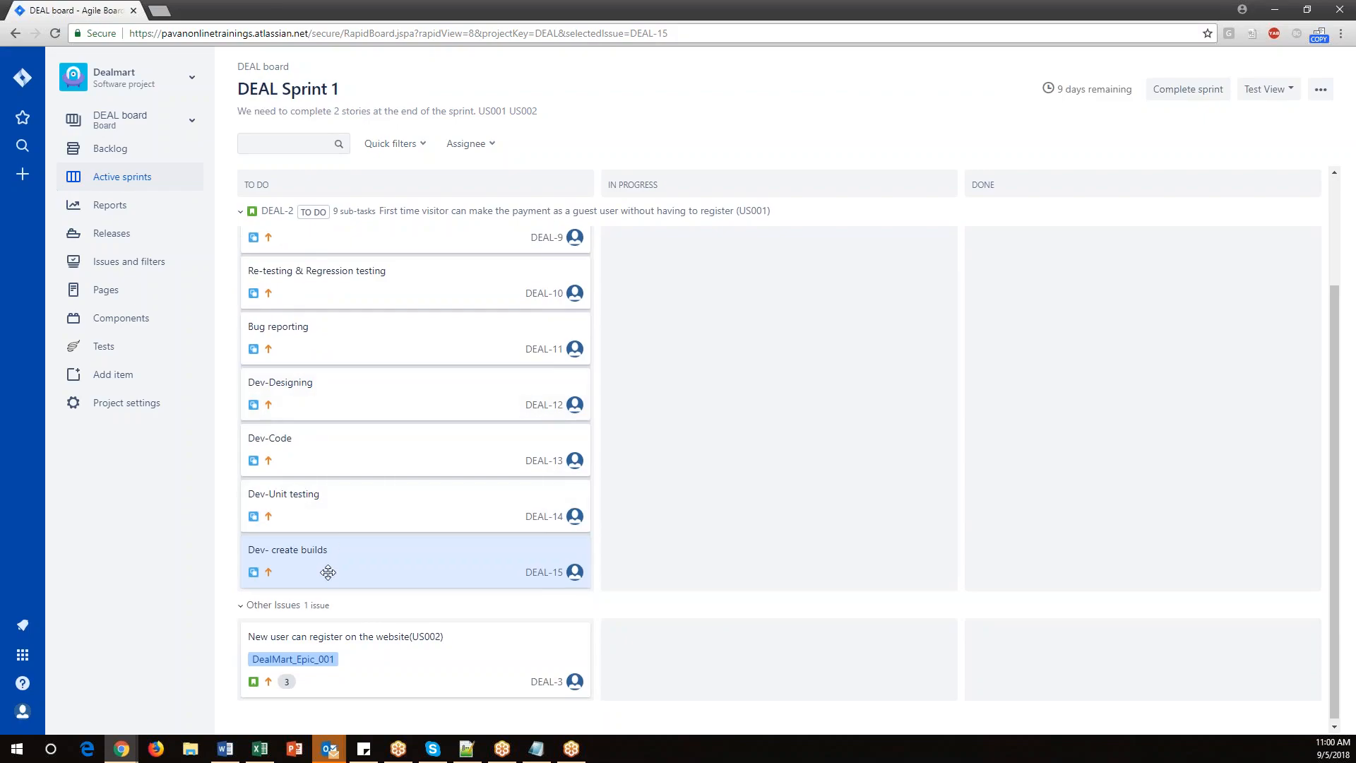
pyautogui.scroll(2, 332, 227)
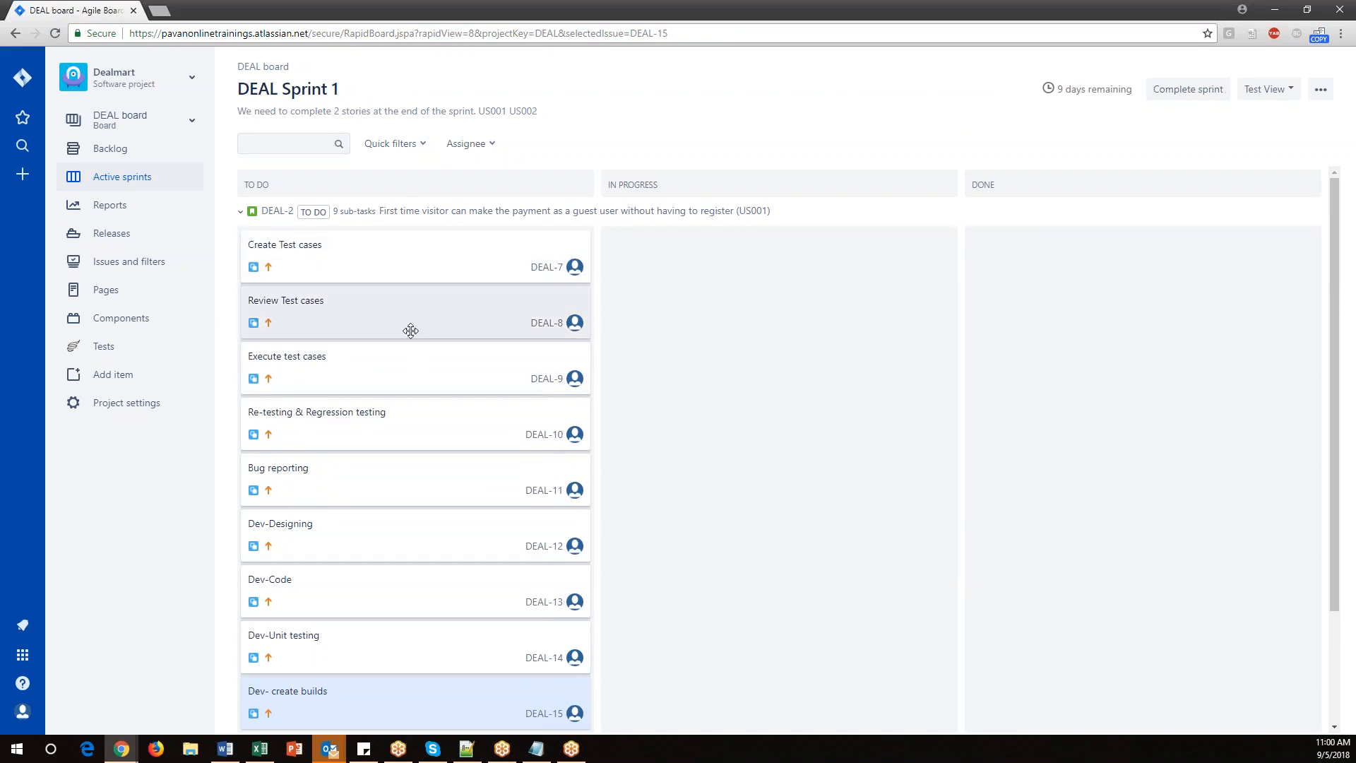
pyautogui.scroll(-1, 412, 330)
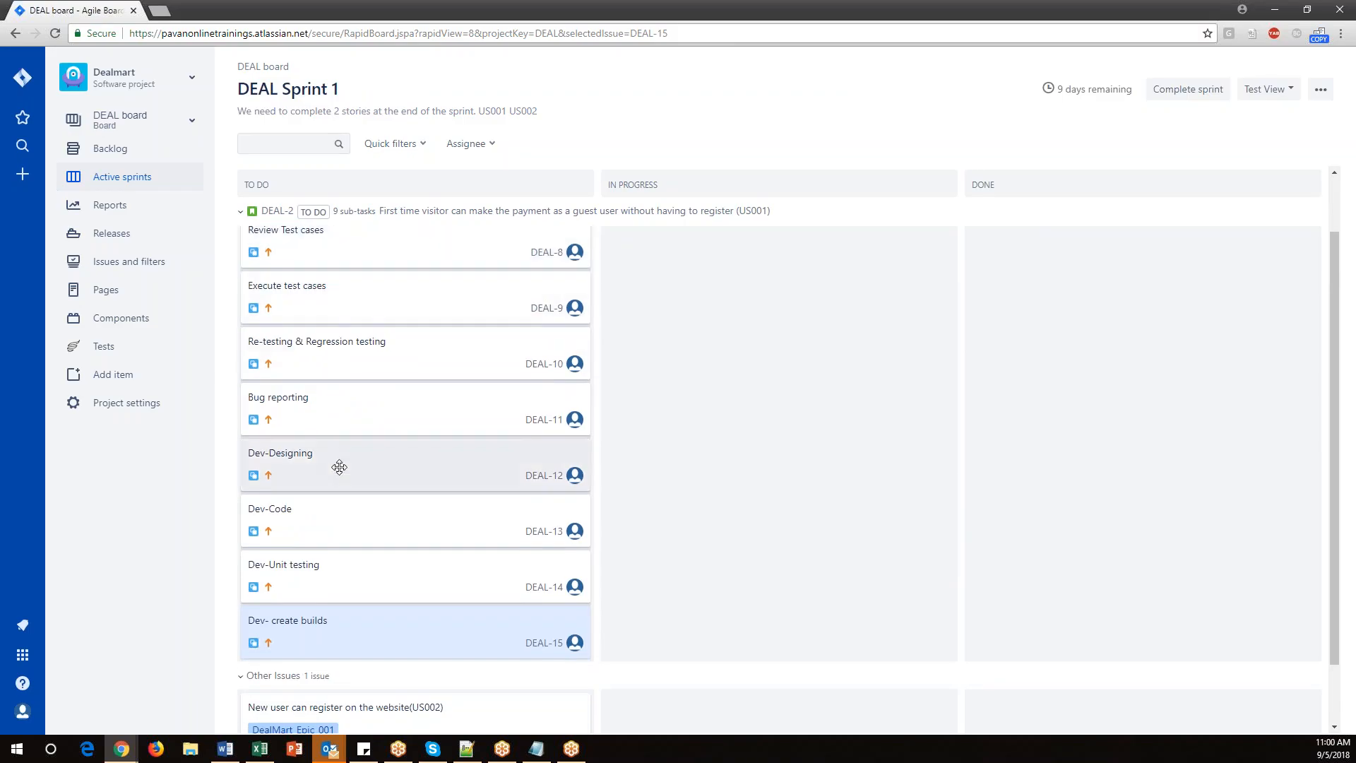
# Add subtasks 'QA Testing' and 'Developement' to the 'New user can register on the website(US002)' story.
pyautogui.scroll(-1, 339, 464)
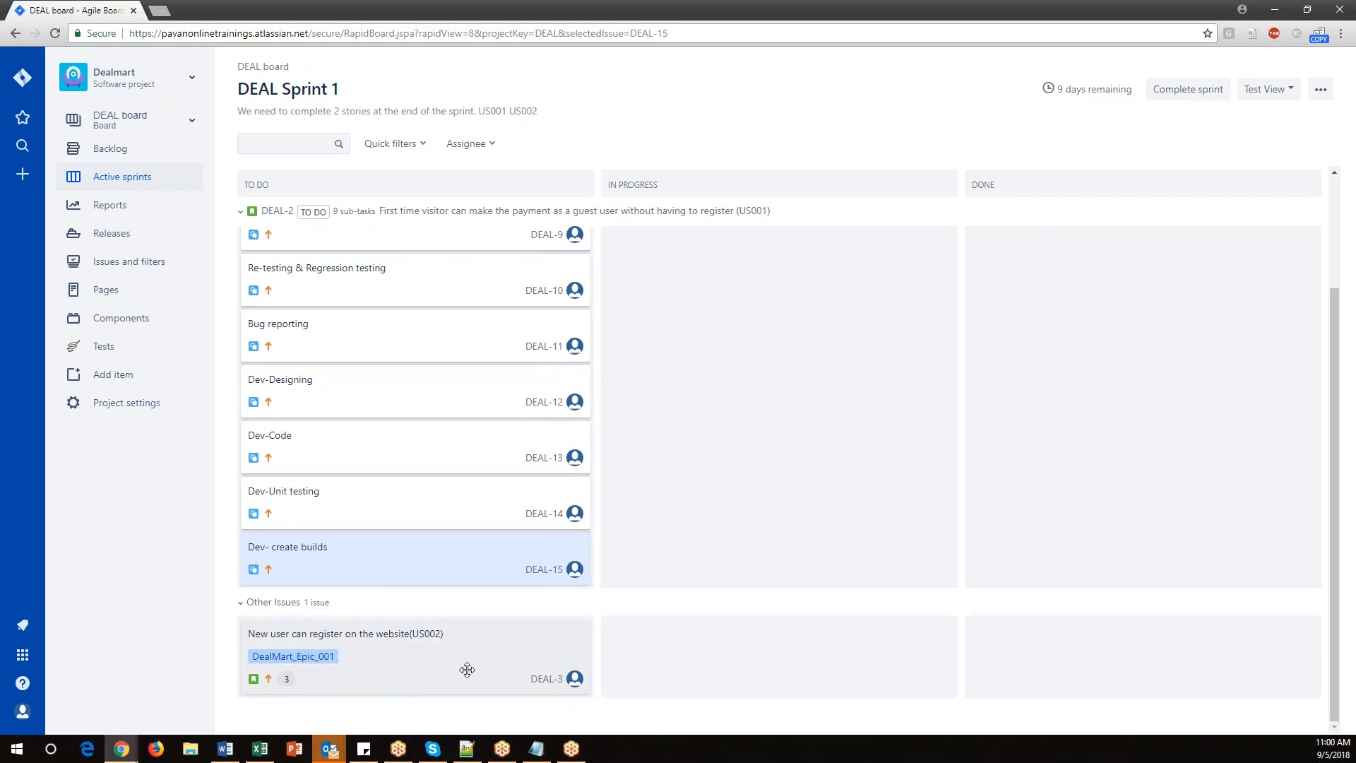
pyautogui.click(384, 641)
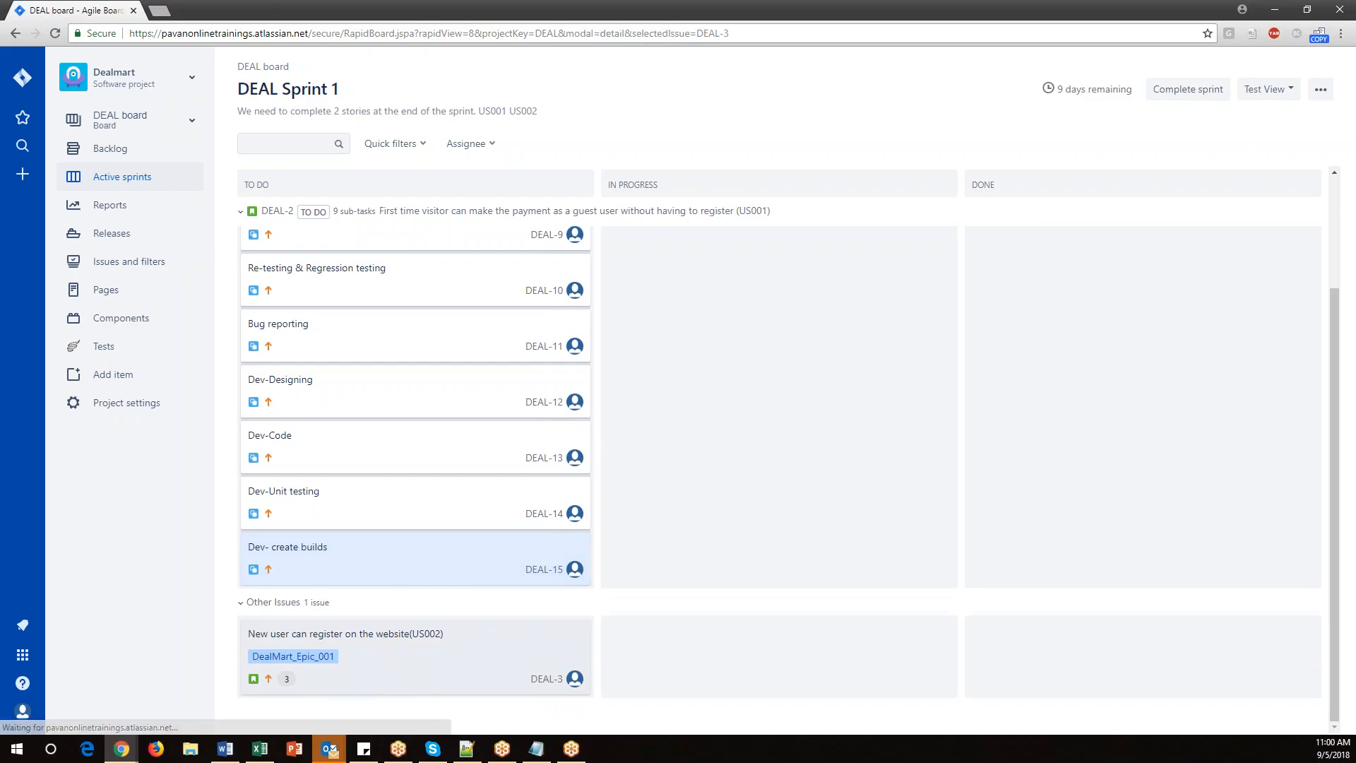
pyautogui.click(369, 182)
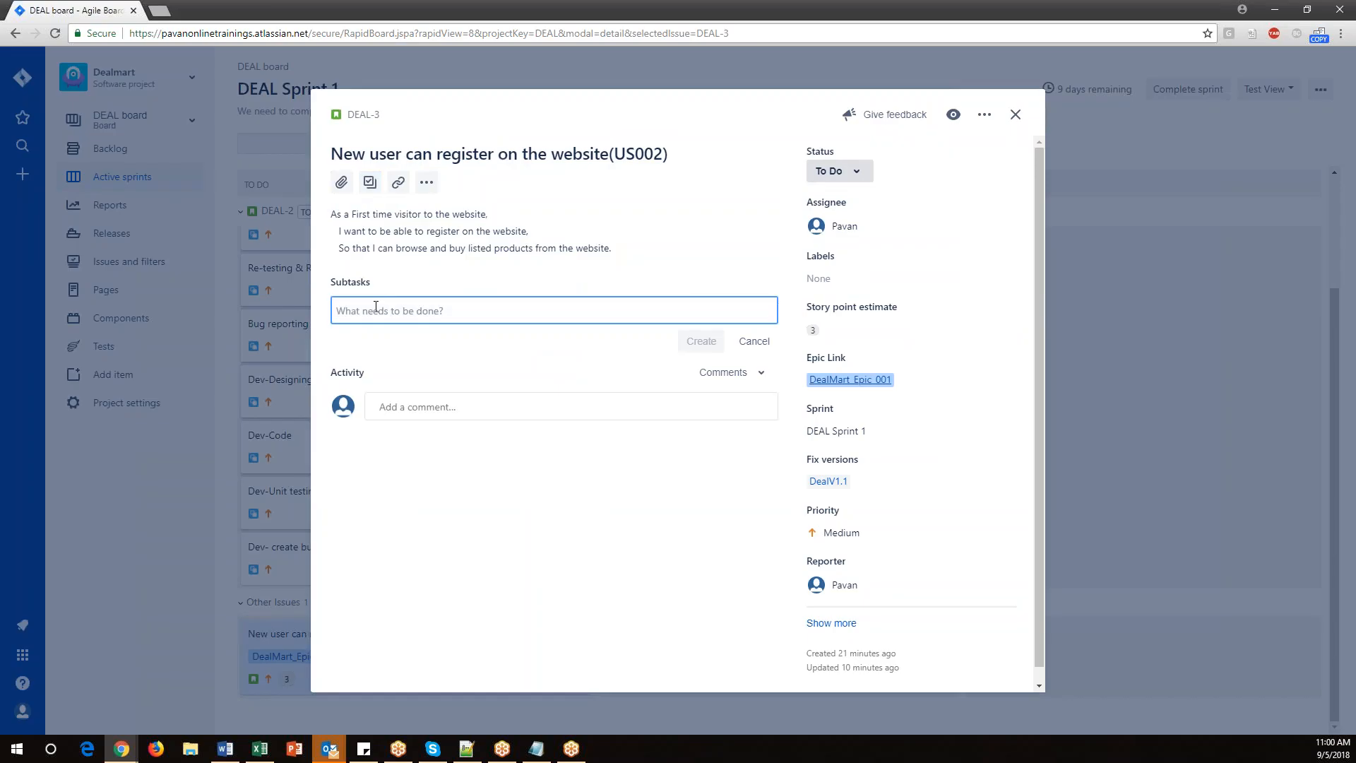
pyautogui.write('QA Te')
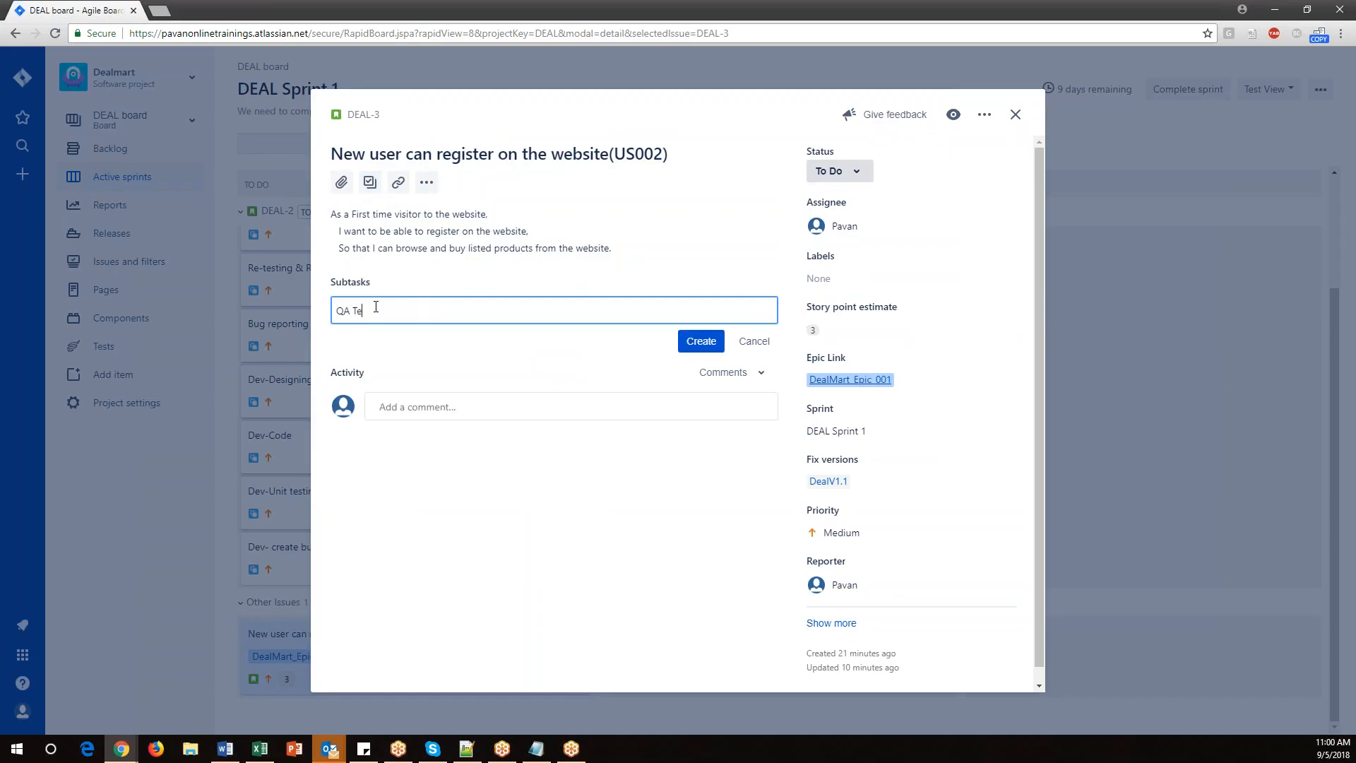
pyautogui.write('sting')
pyautogui.click(701, 341)
pyautogui.write('D')
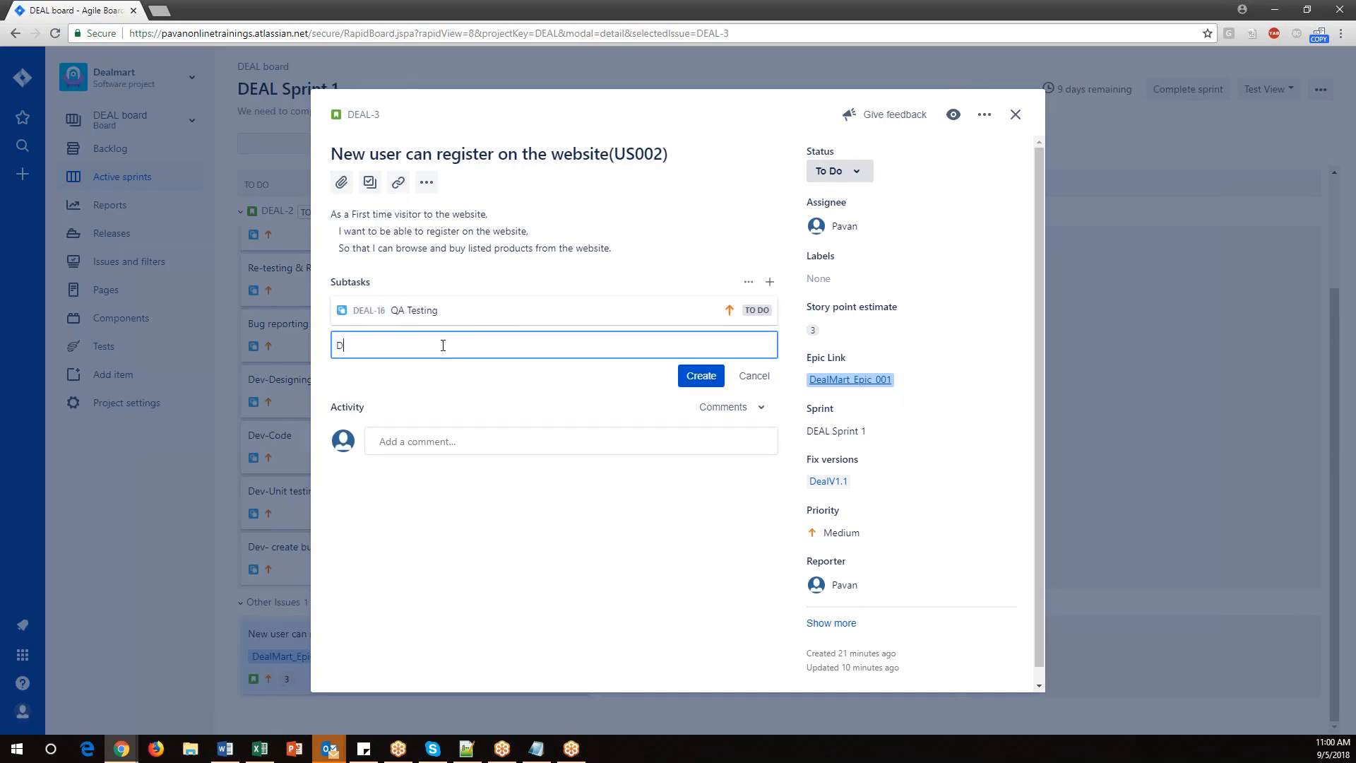
pyautogui.write('evelopement')
pyautogui.click(702, 375)
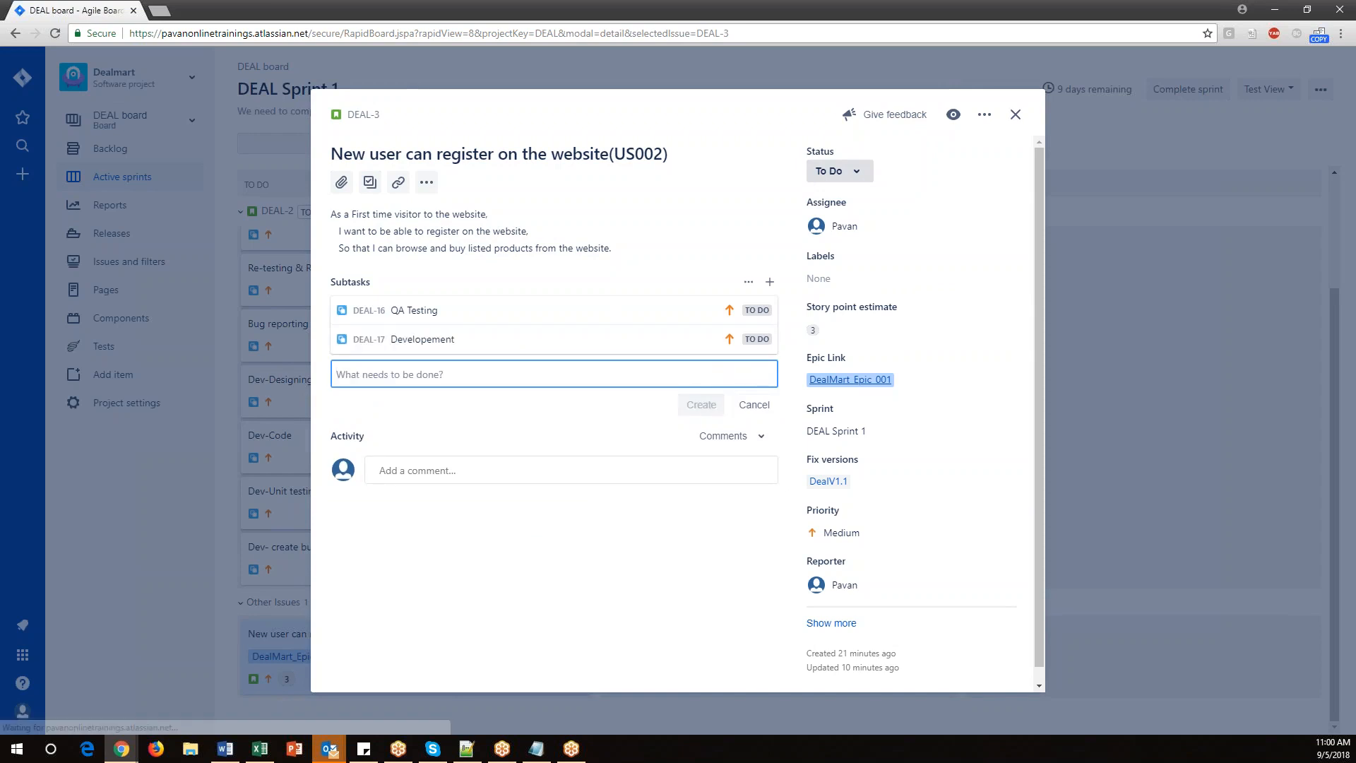
# Assign the 'QA Testing' subtask to yourself.
pyautogui.click(602, 312)
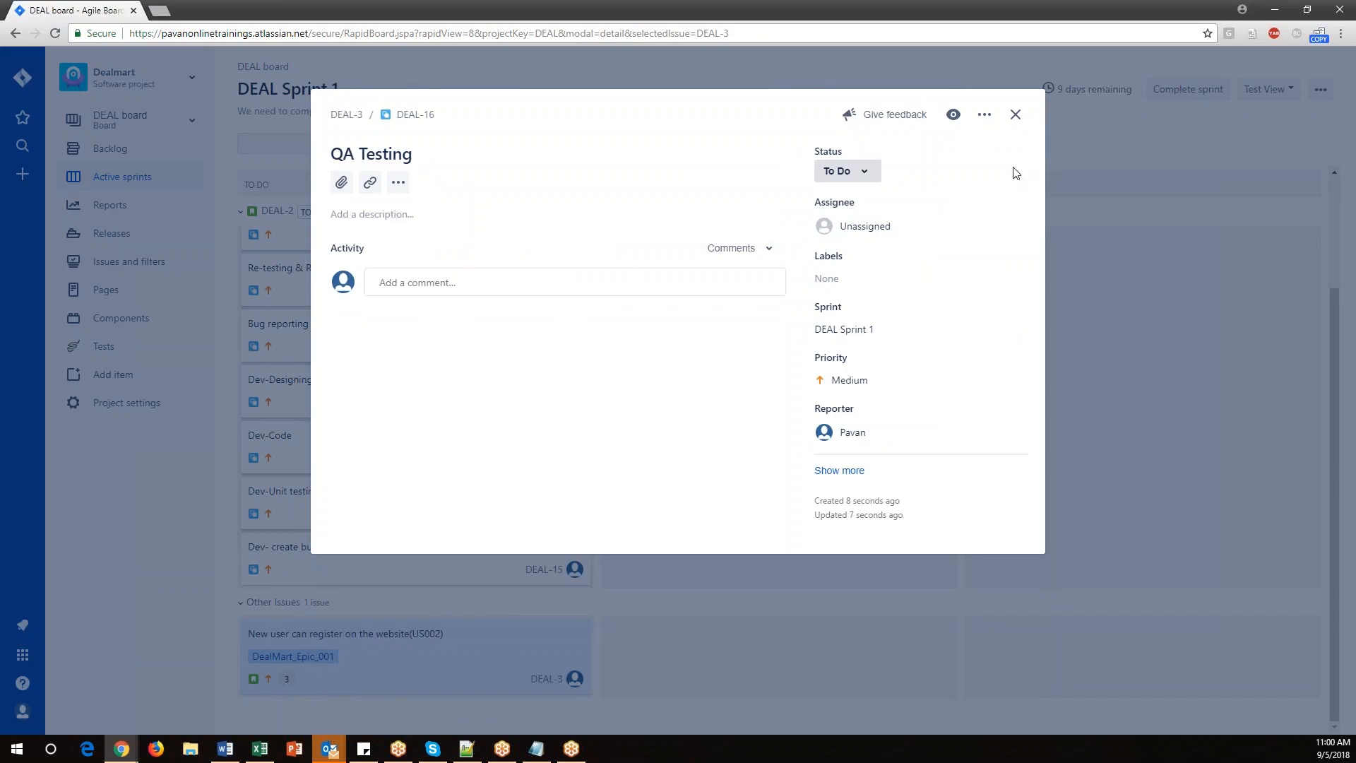
pyautogui.click(1016, 114)
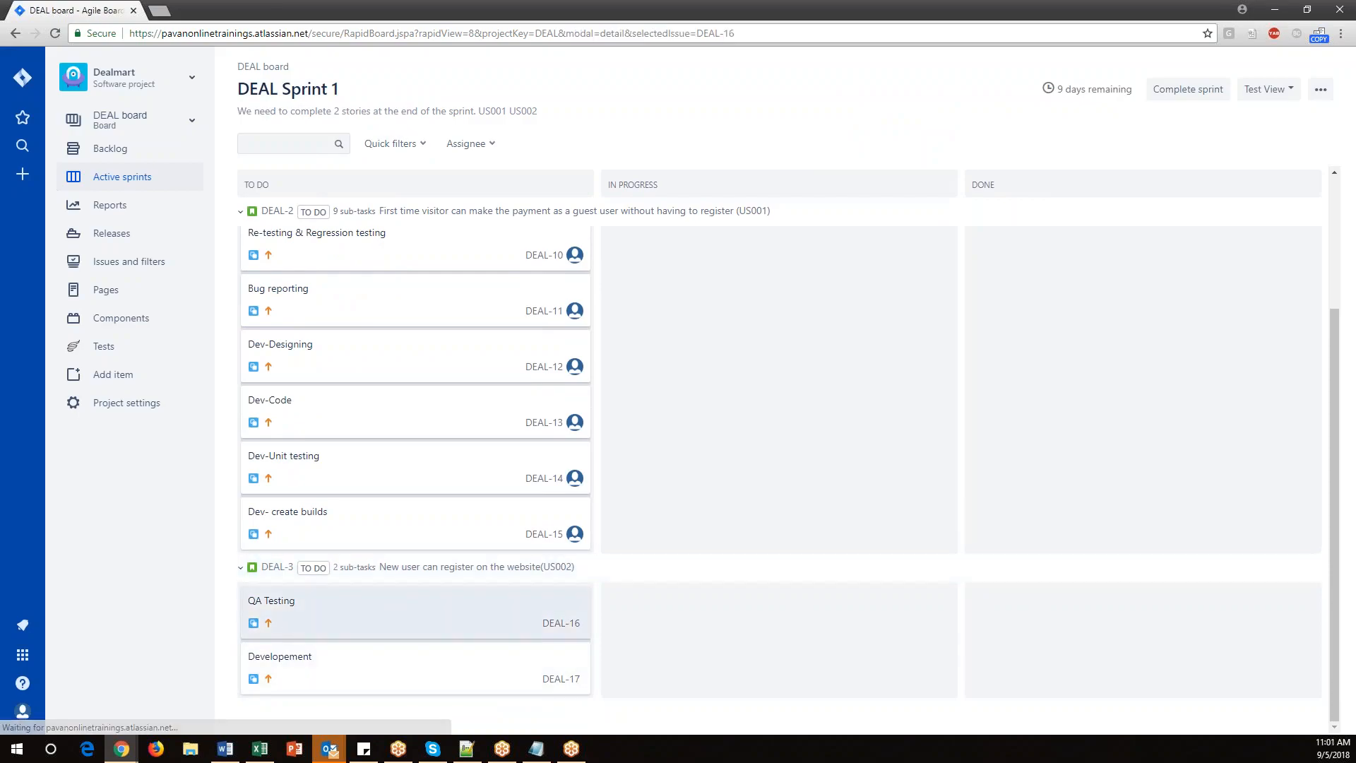
pyautogui.click(324, 608)
pyautogui.click(862, 229)
pyautogui.click(867, 261)
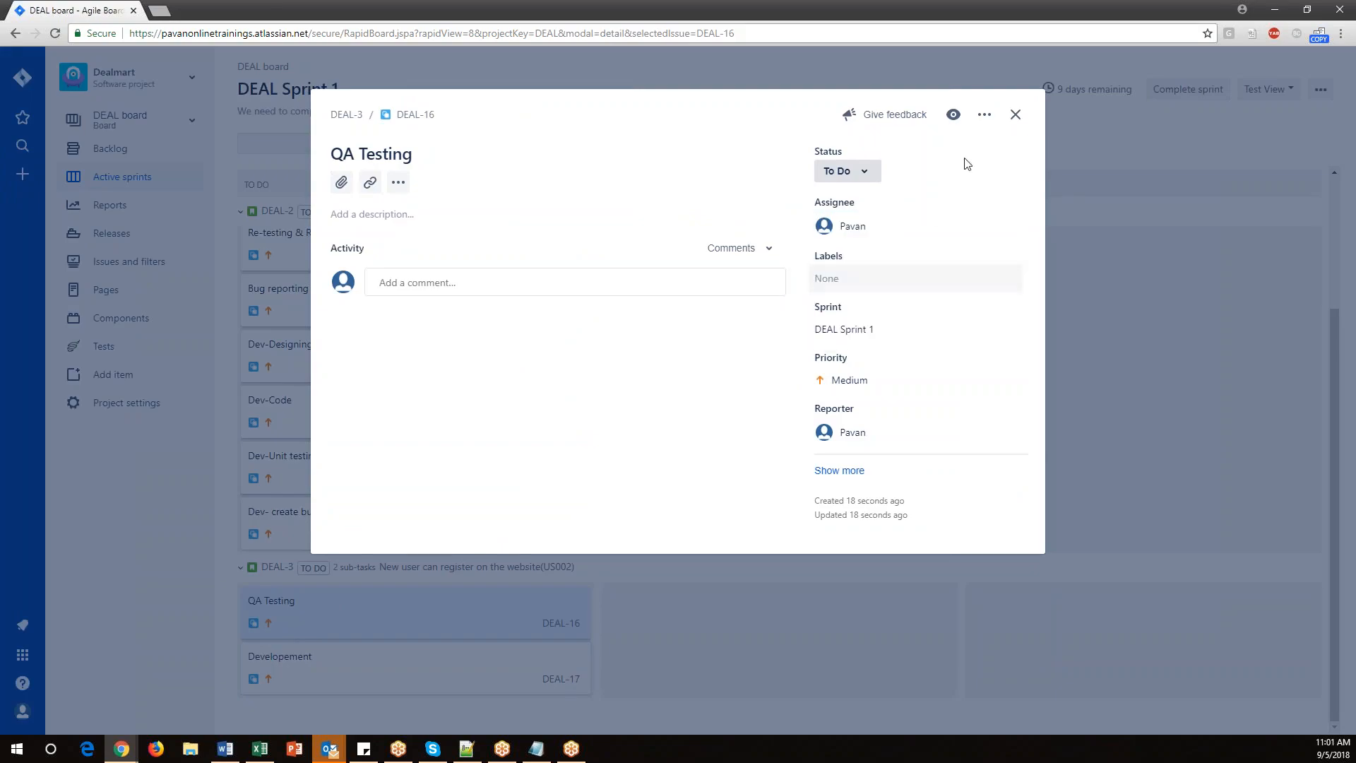
pyautogui.click(1015, 114)
# Assign the 'Developement' subtask to the team member listed by e-mail address.
pyautogui.click(257, 651)
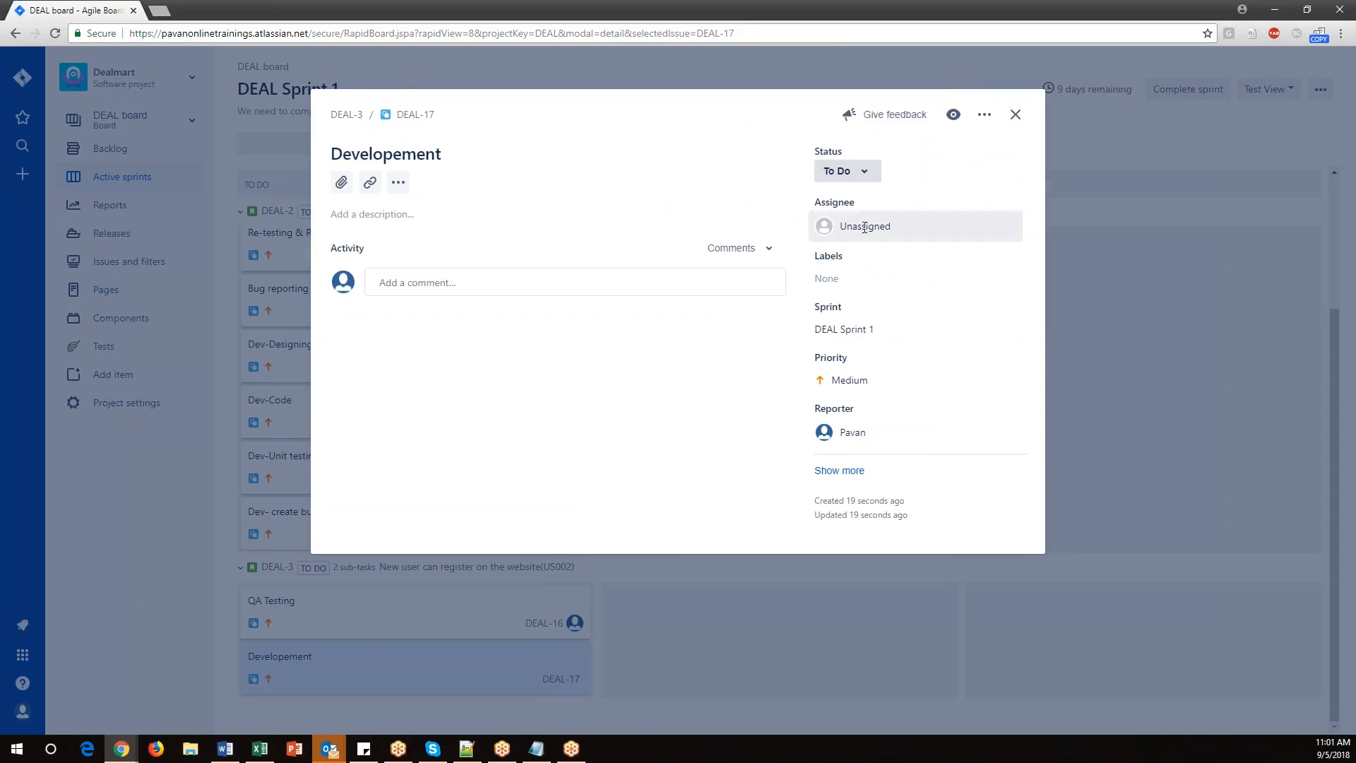
pyautogui.click(863, 226)
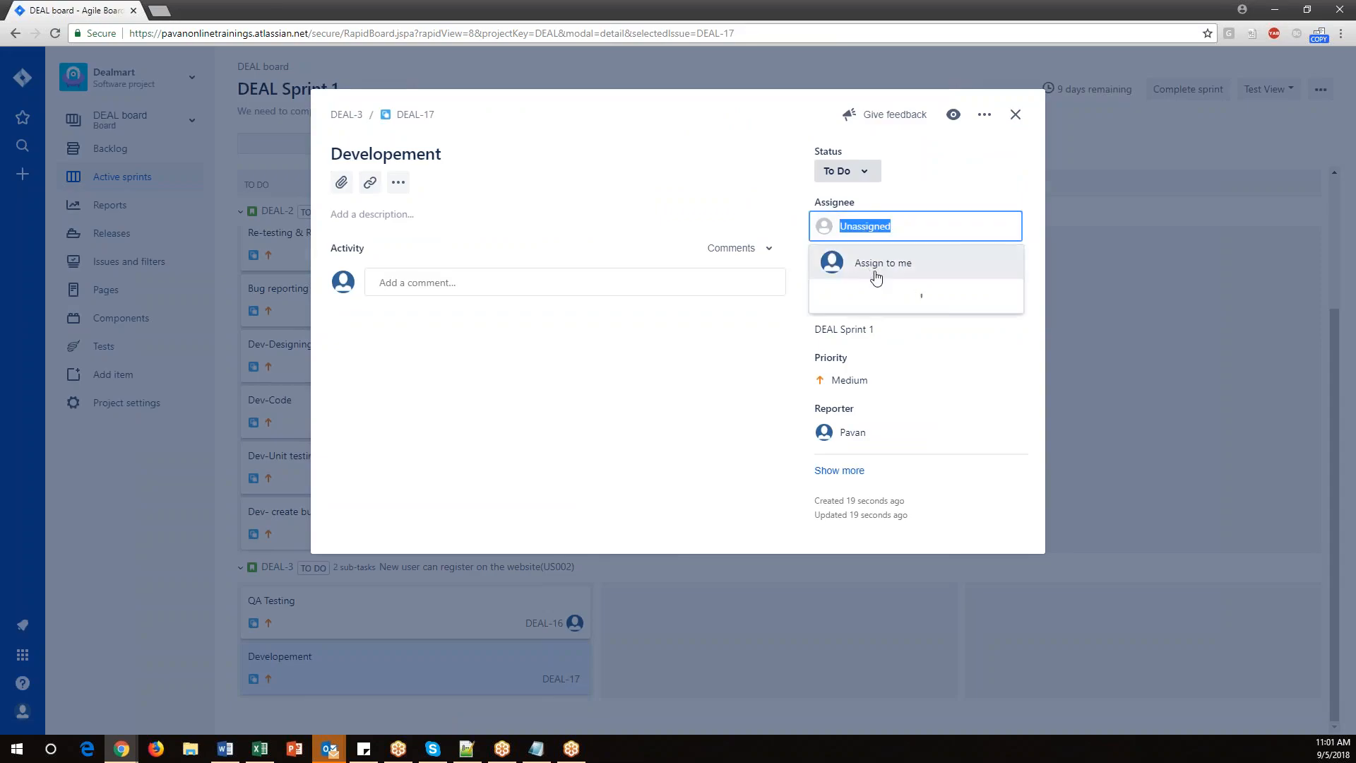
pyautogui.click(880, 292)
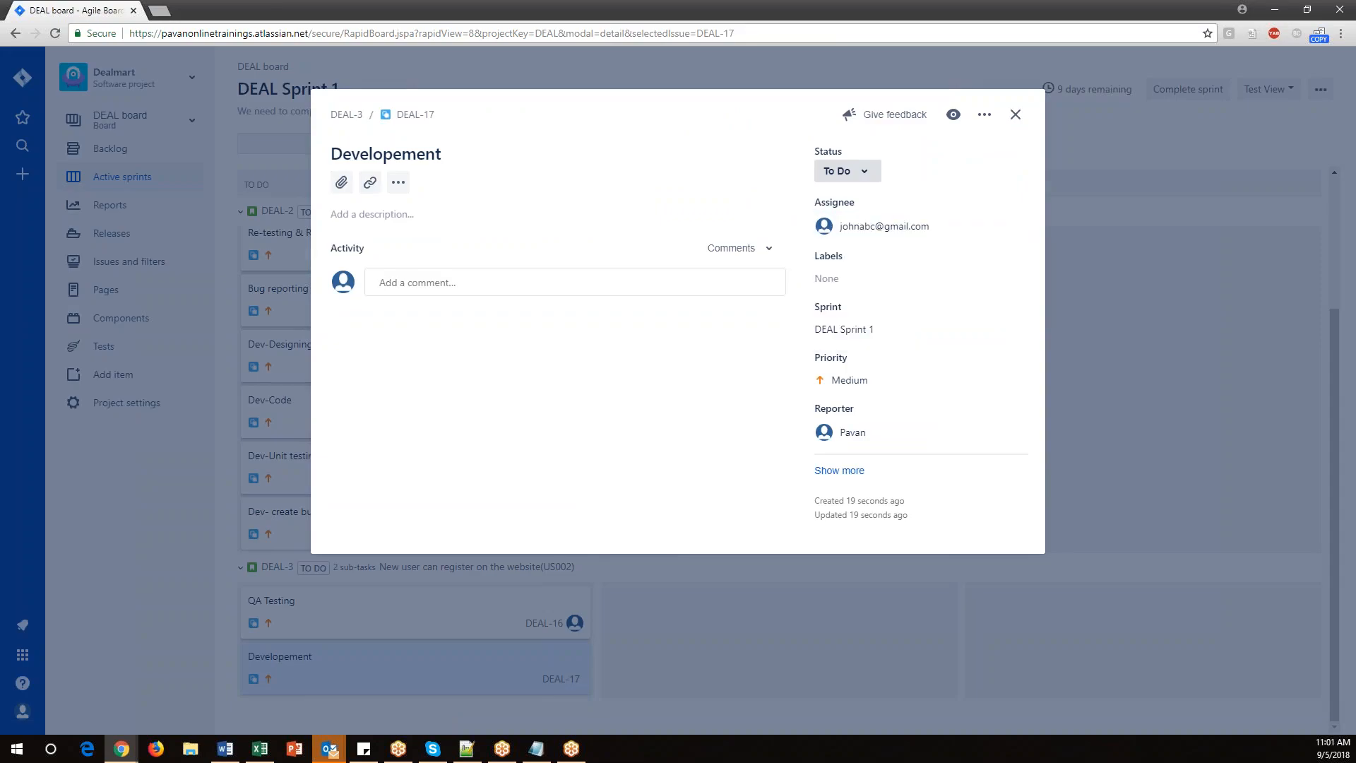
pyautogui.click(1017, 115)
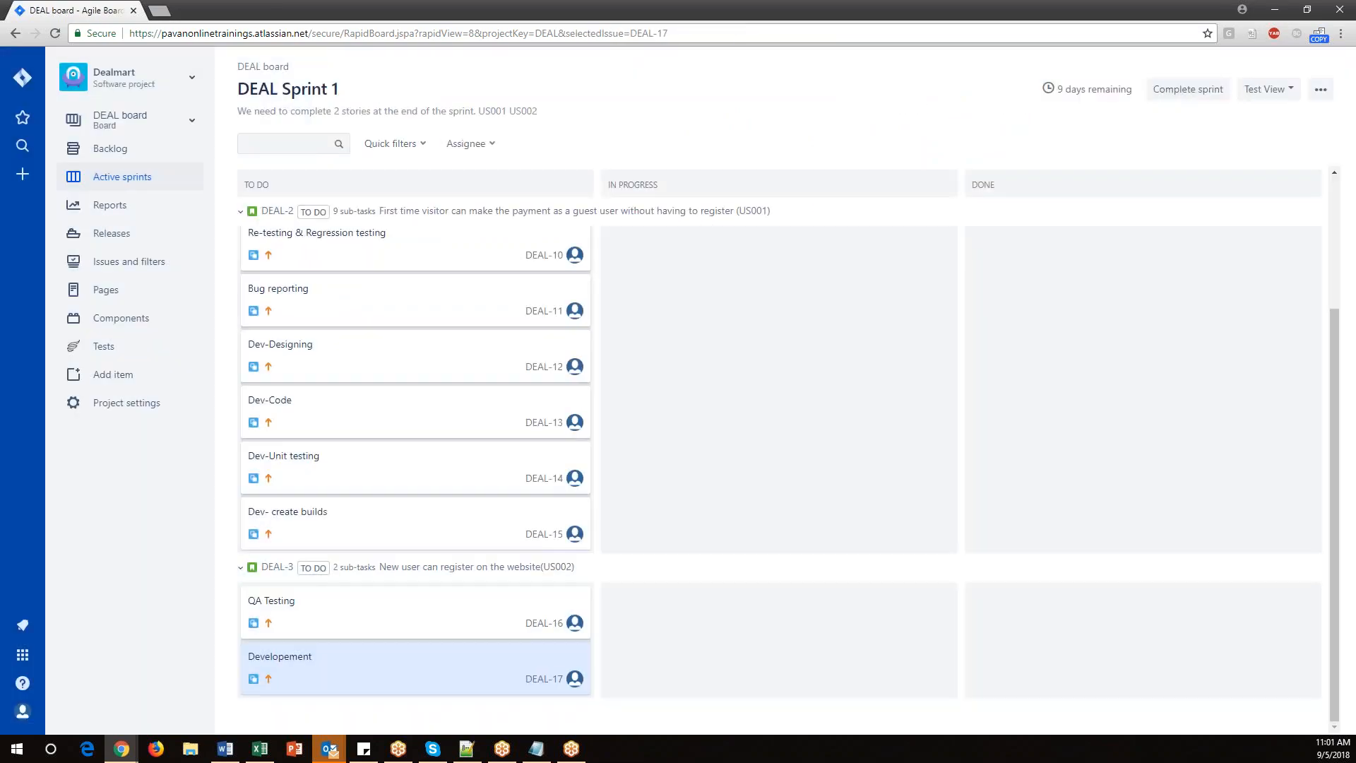
# Move the 'Dev-Designing' and 'Create Test cases' subtasks from To Do to In Progress on the sprint board.
pyautogui.scroll(3, 366, 311)
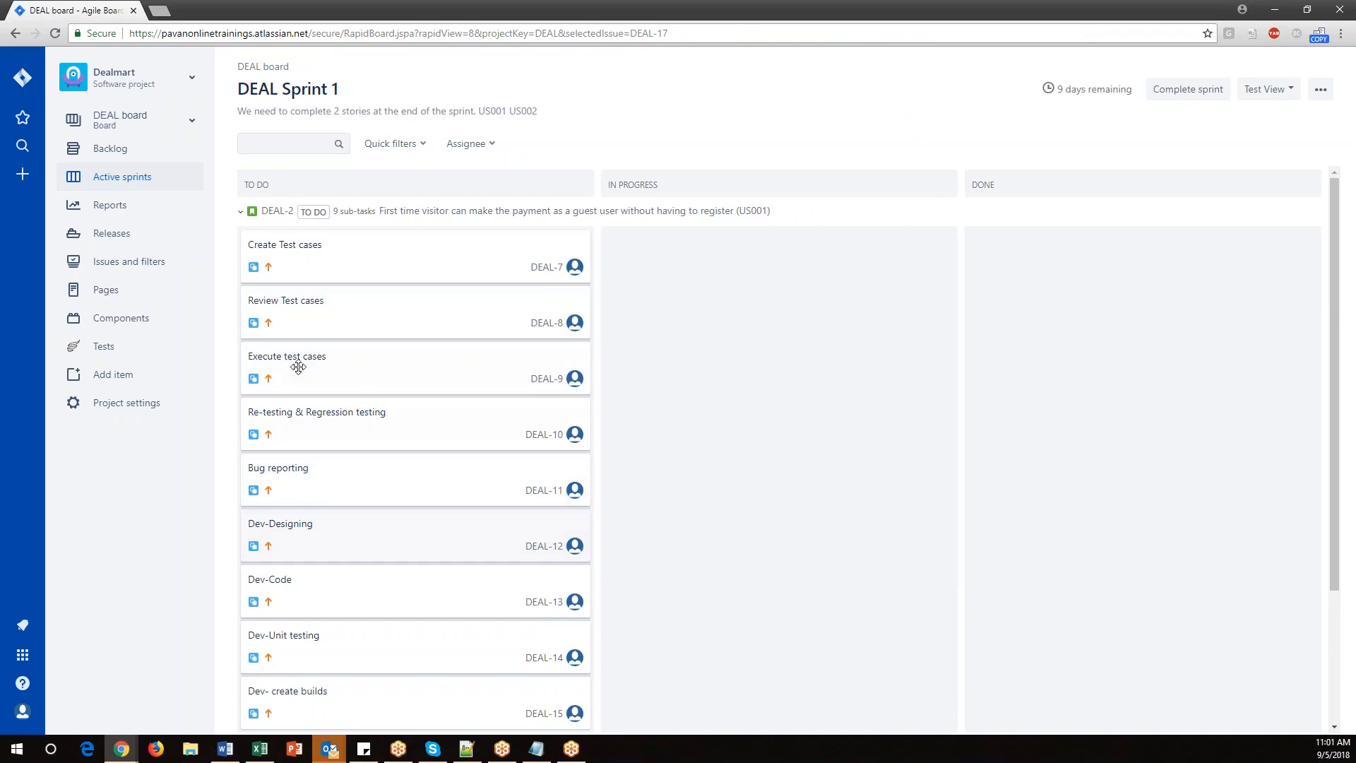
pyautogui.scroll(-3, 307, 514)
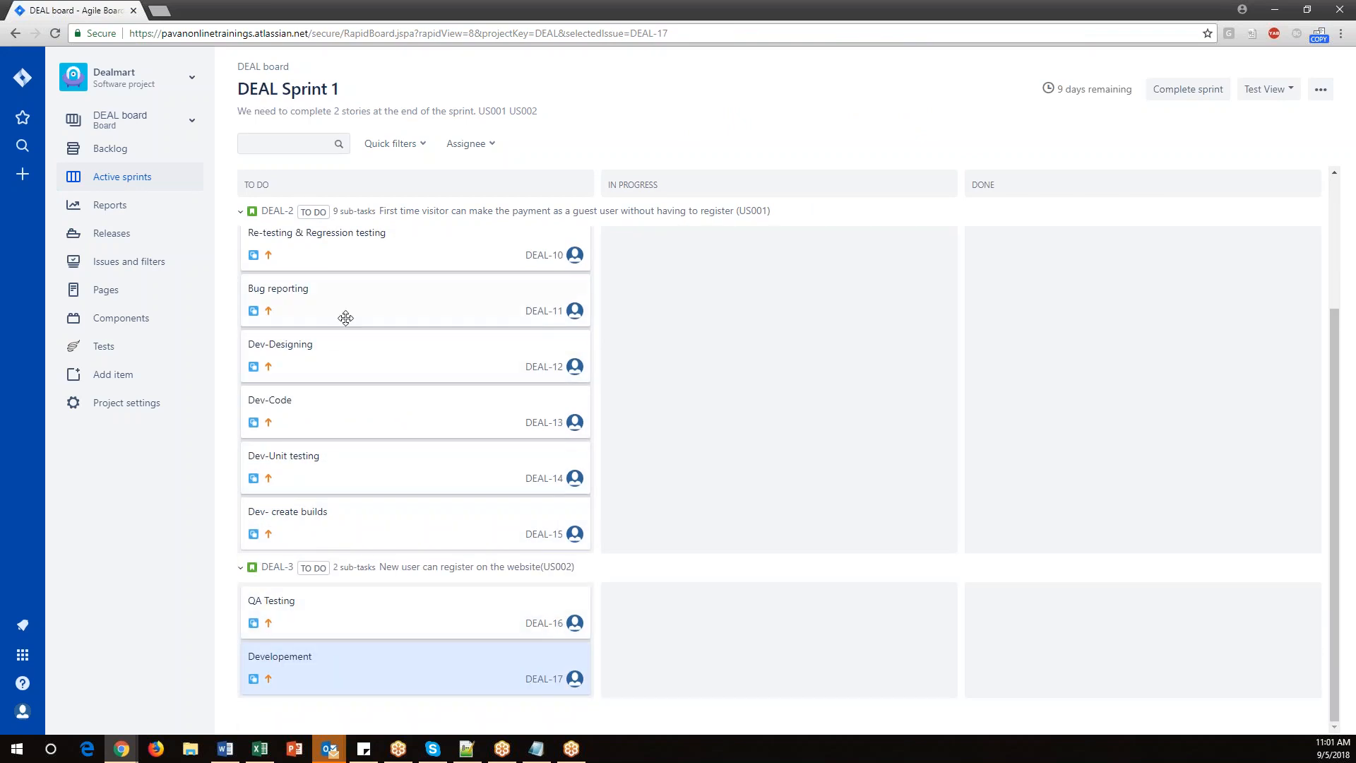
pyautogui.scroll(3, 416, 417)
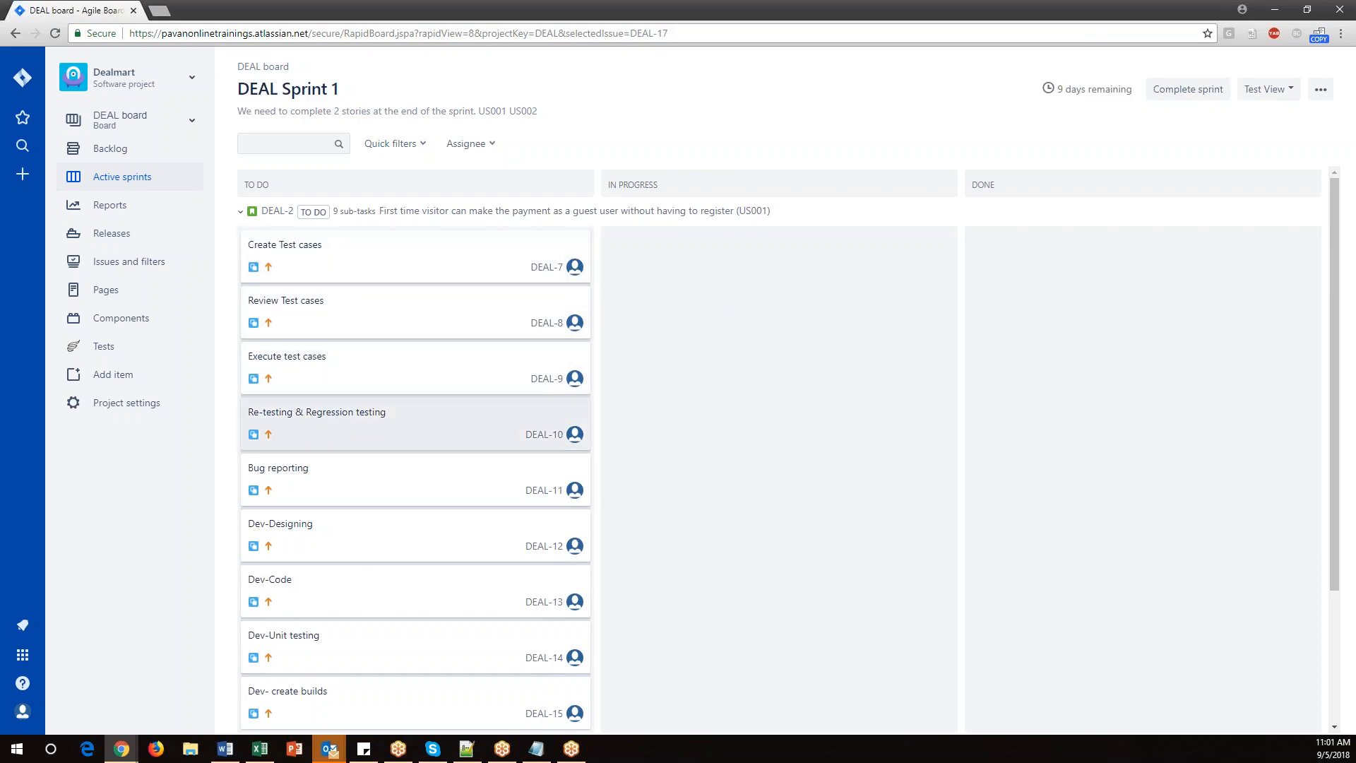
pyautogui.scroll(-1, 373, 545)
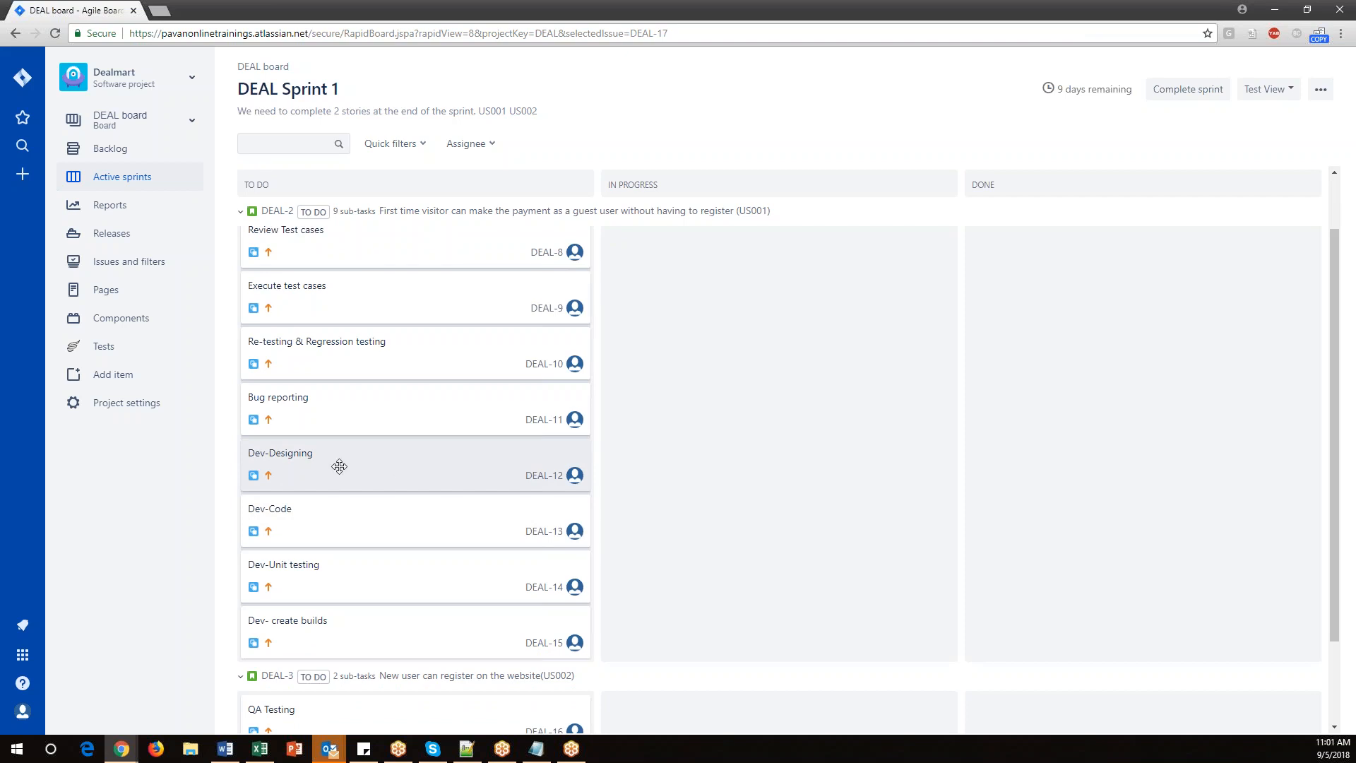
pyautogui.moveTo(300, 458); pyautogui.dragTo(679, 447)
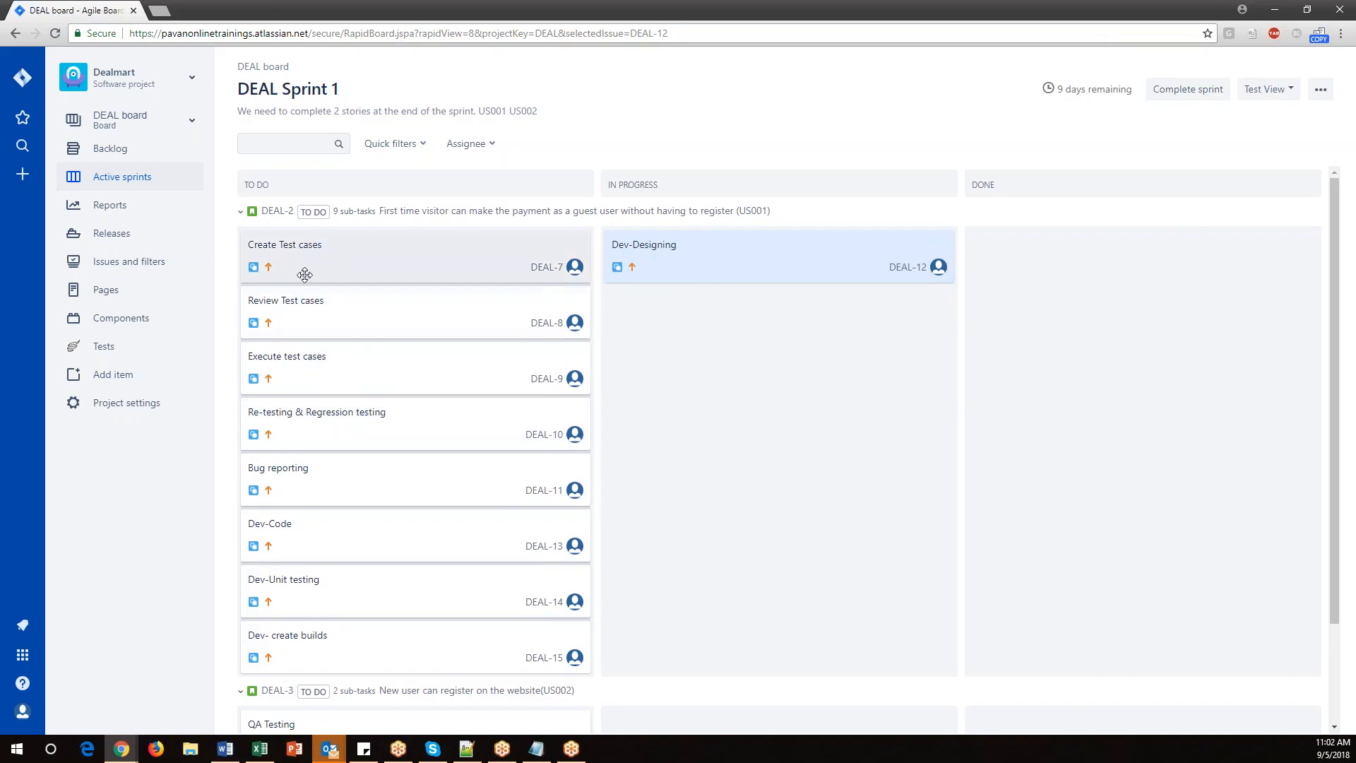
pyautogui.moveTo(297, 244); pyautogui.dragTo(677, 290)
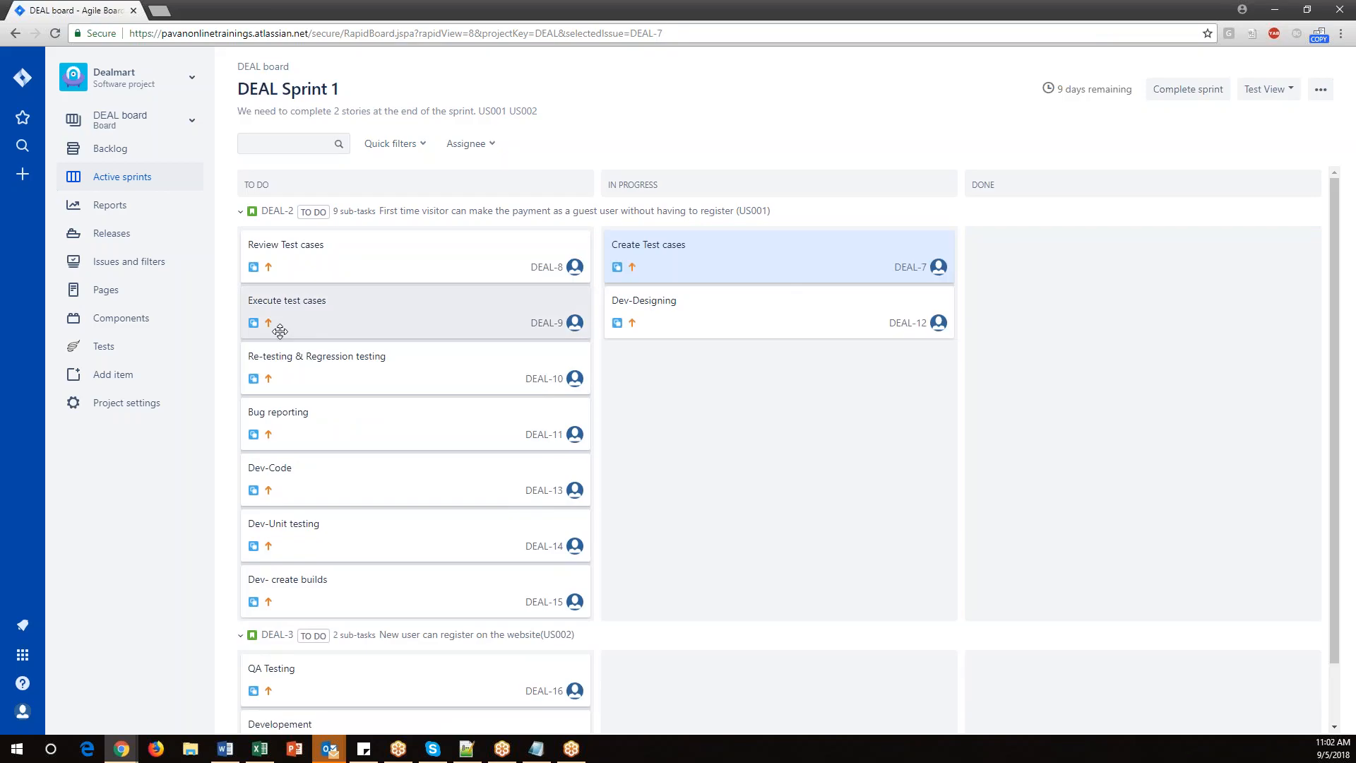
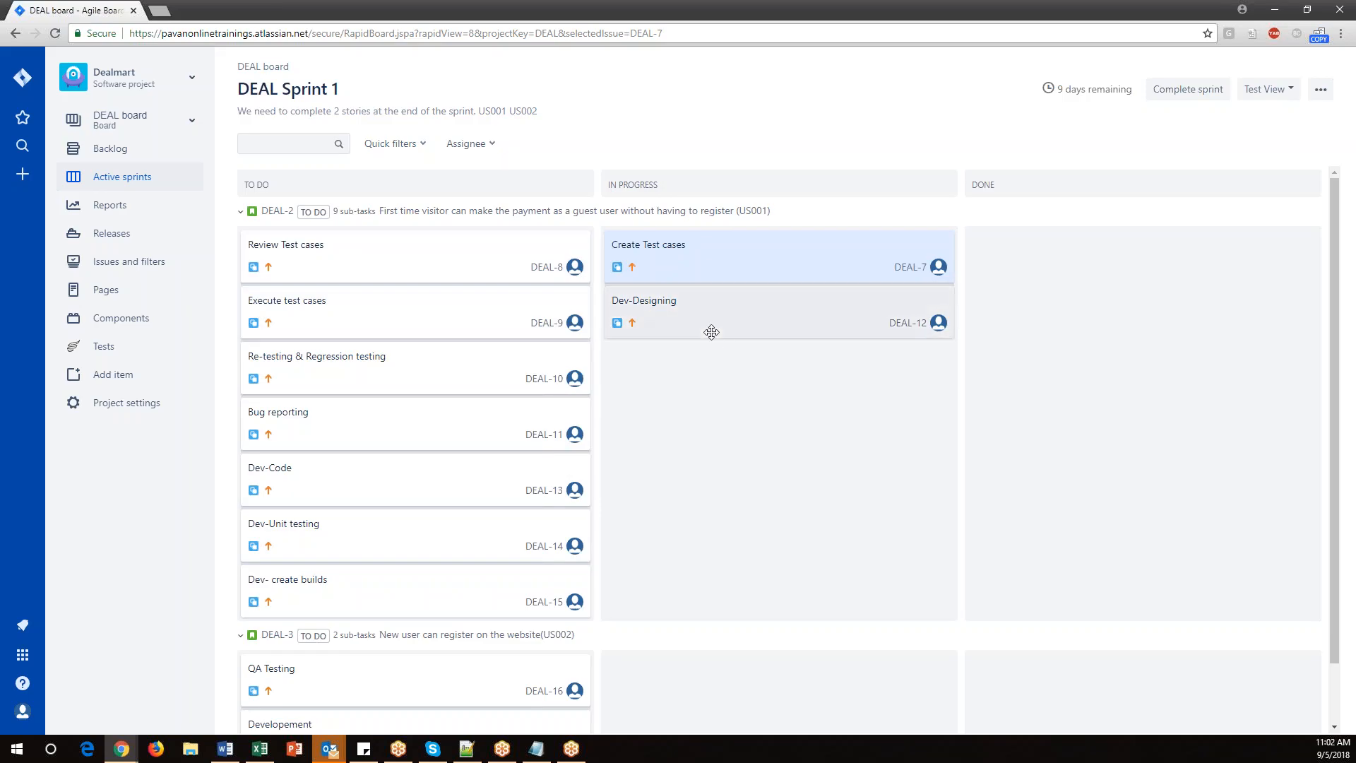
# Move the 'Dev-Designing', 'Dev-Code', 'Dev-Unit testing' and 'Dev- create builds' subtasks through In Progress to Done on the sprint board.
pyautogui.scroll(-1, 446, 455)
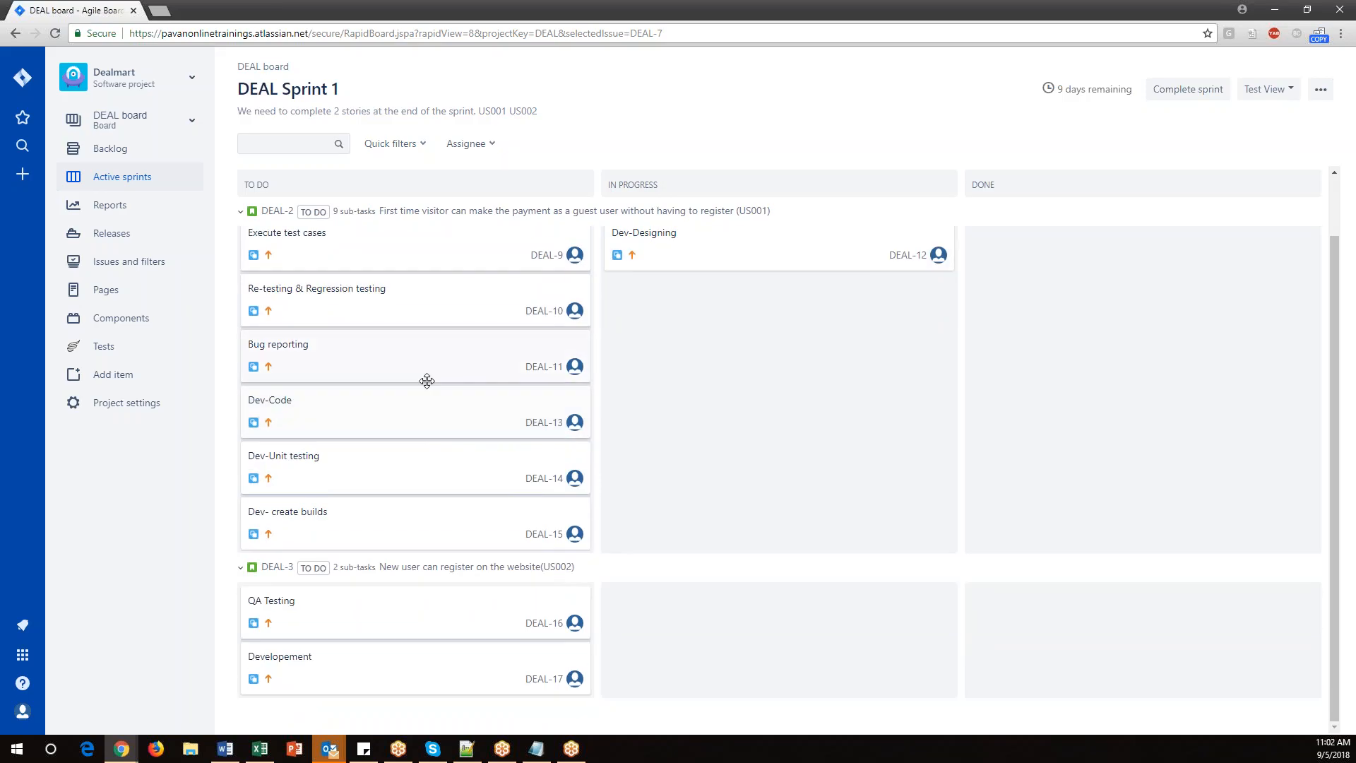
pyautogui.scroll(1, 389, 497)
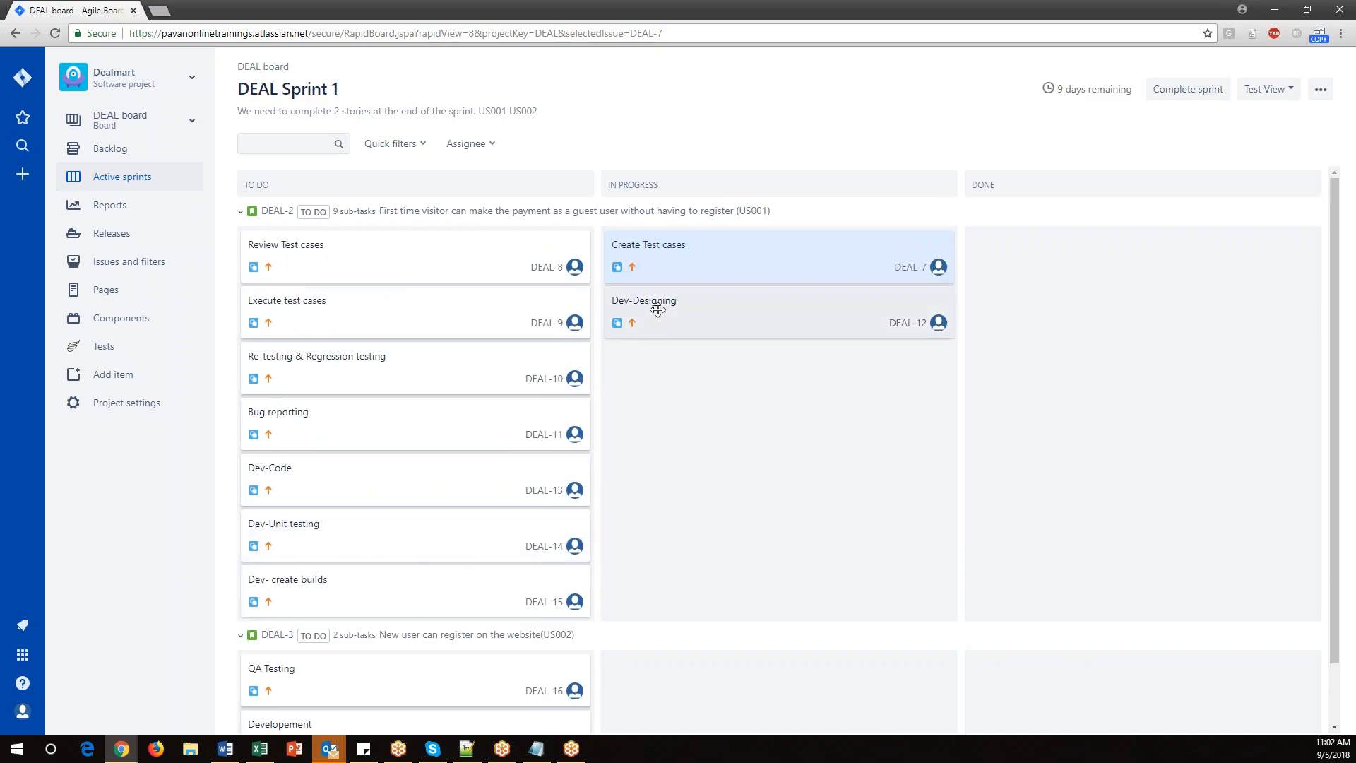
pyautogui.moveTo(657, 313); pyautogui.dragTo(1042, 242)
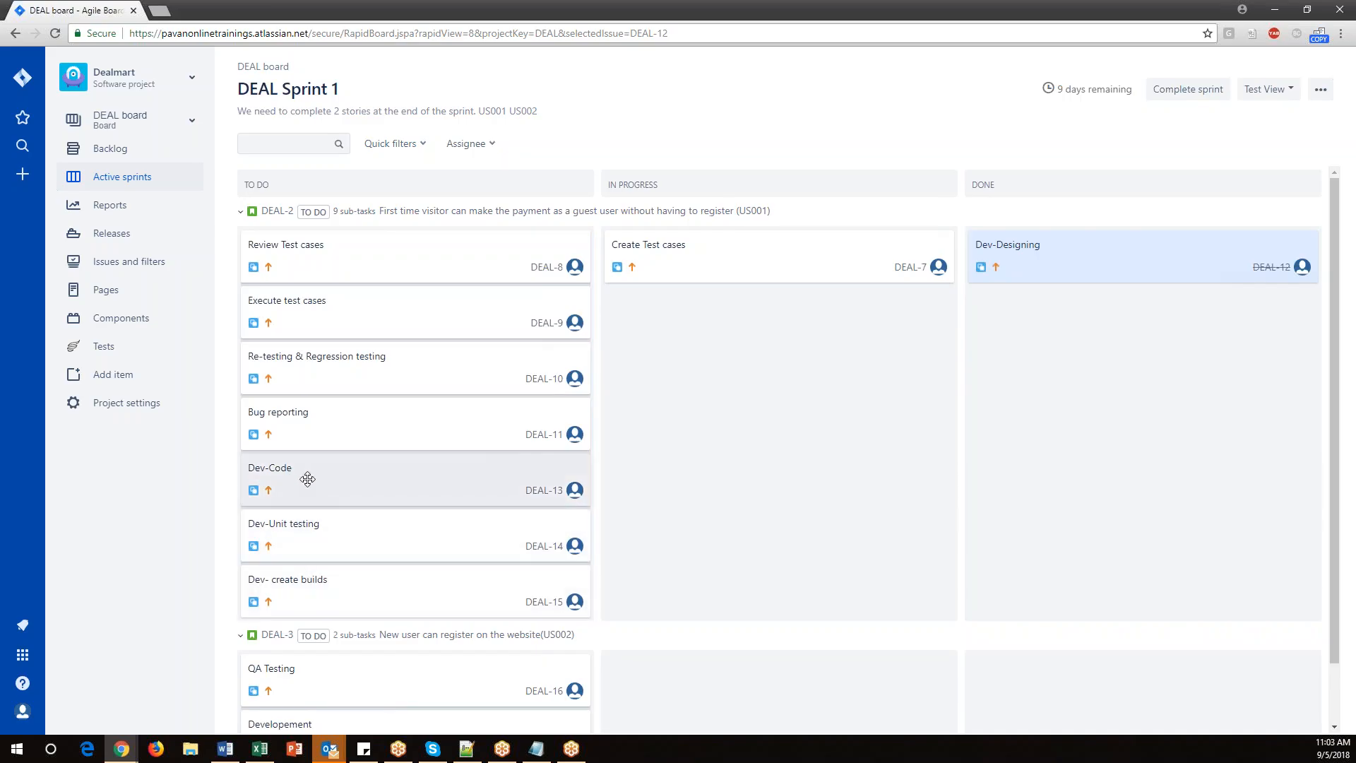
pyautogui.moveTo(290, 478); pyautogui.dragTo(632, 367)
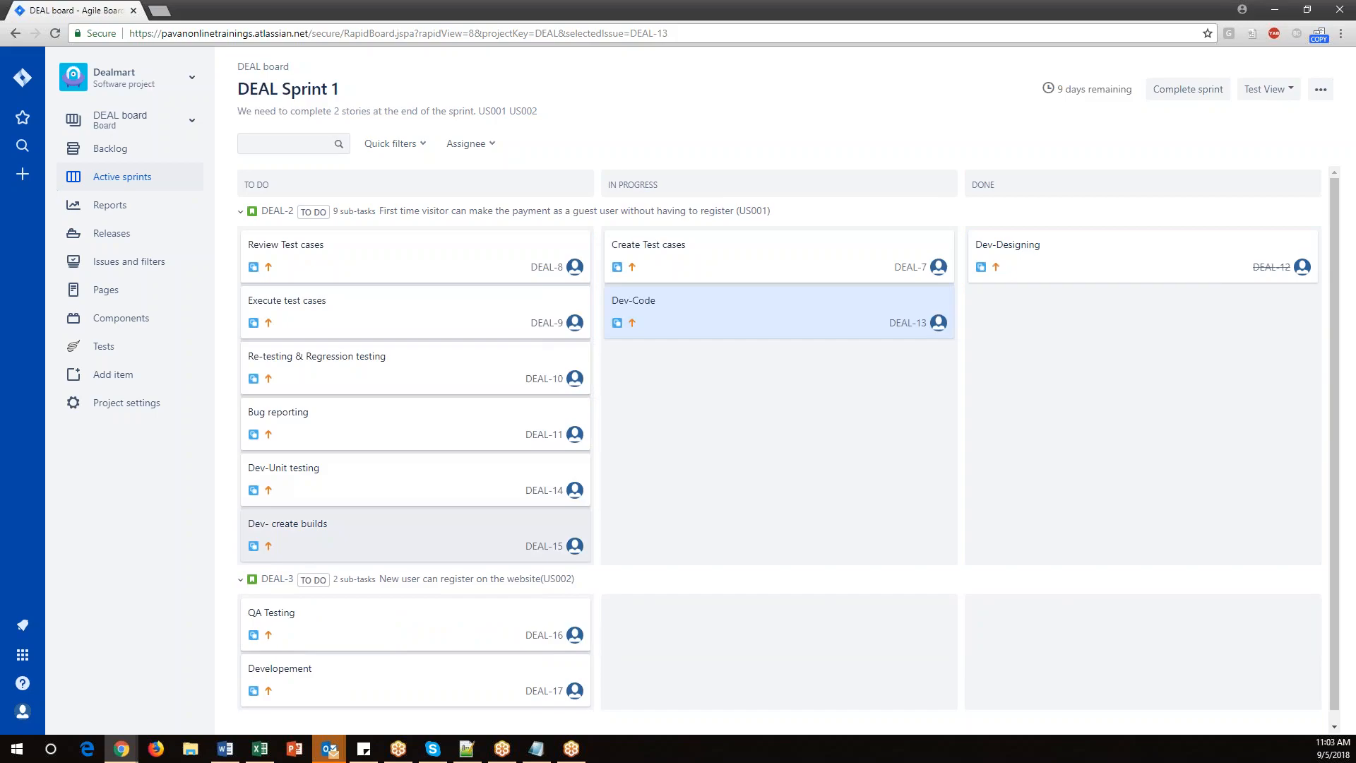
pyautogui.moveTo(663, 310); pyautogui.dragTo(1042, 341)
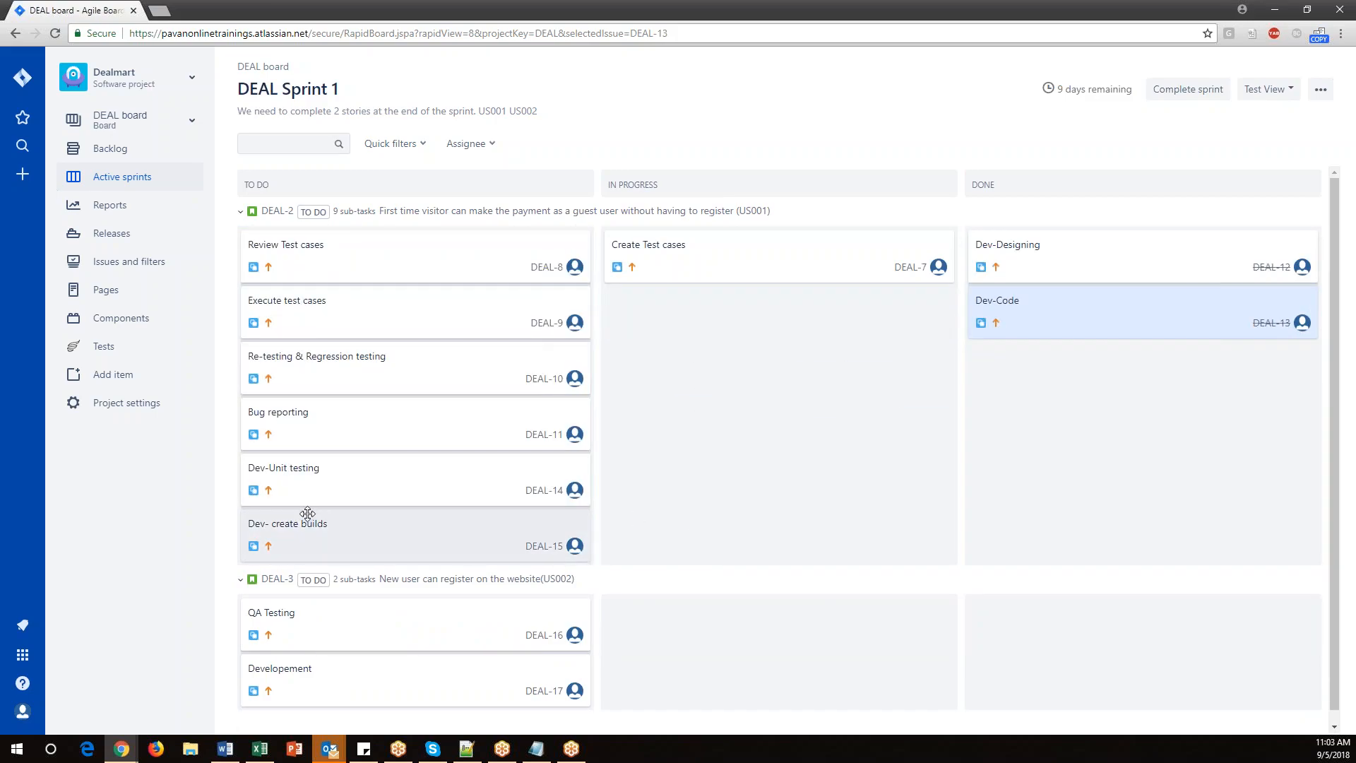
pyautogui.moveTo(284, 484); pyautogui.dragTo(653, 385)
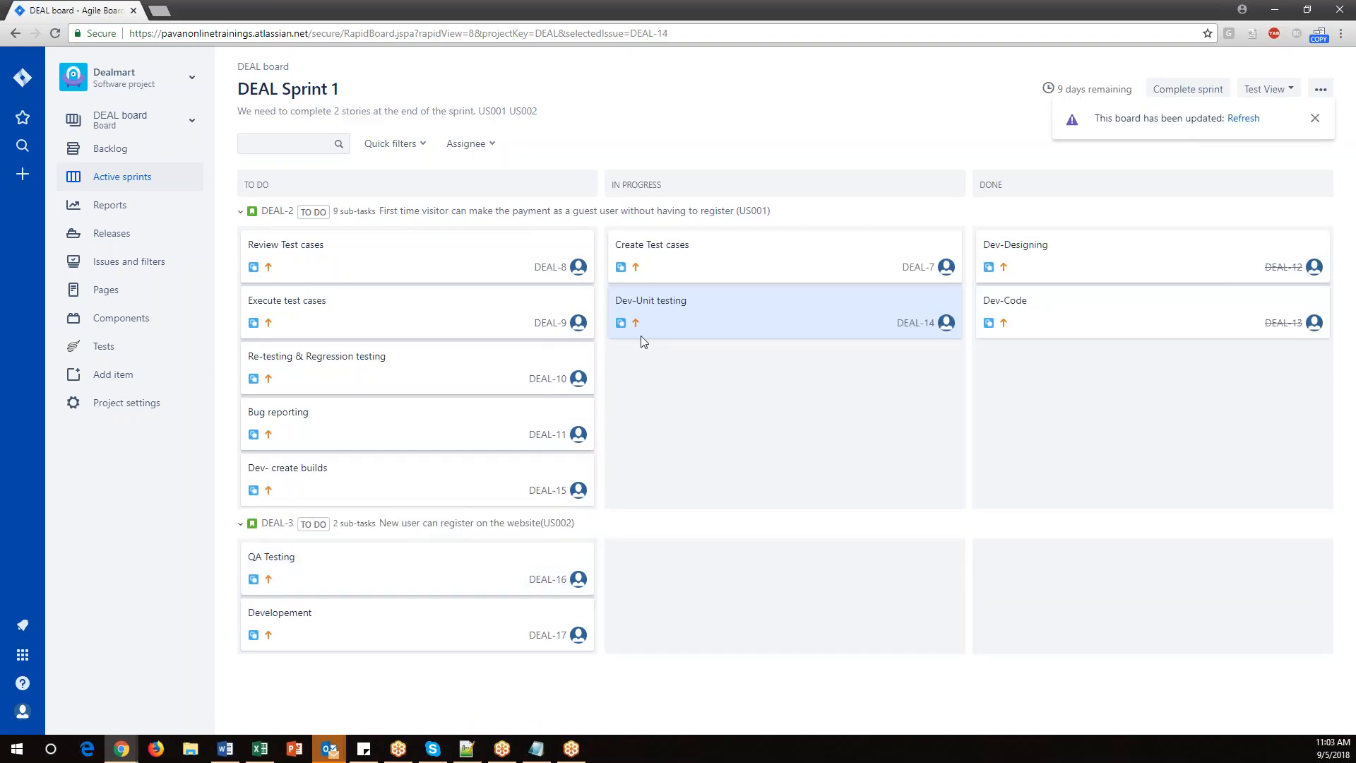
pyautogui.moveTo(671, 325); pyautogui.dragTo(1026, 382)
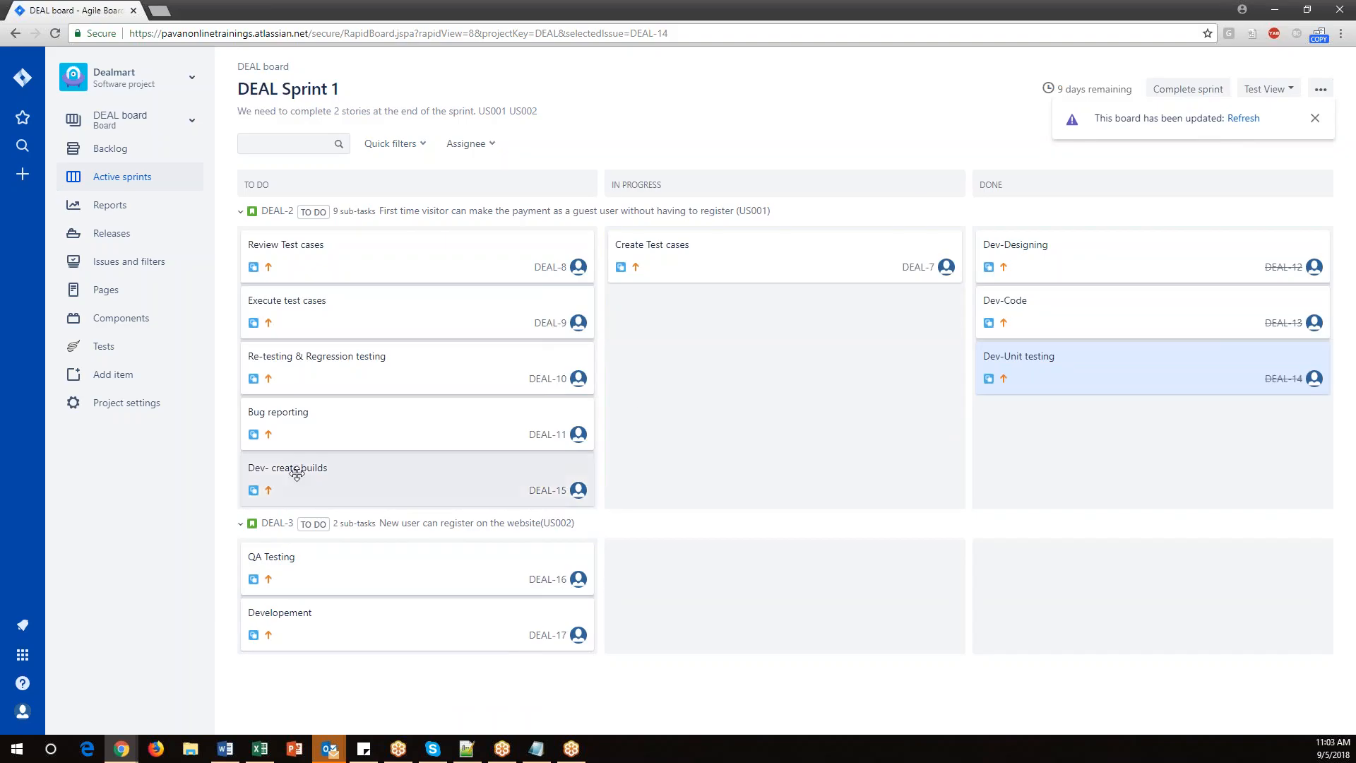
pyautogui.moveTo(303, 472); pyautogui.dragTo(989, 424)
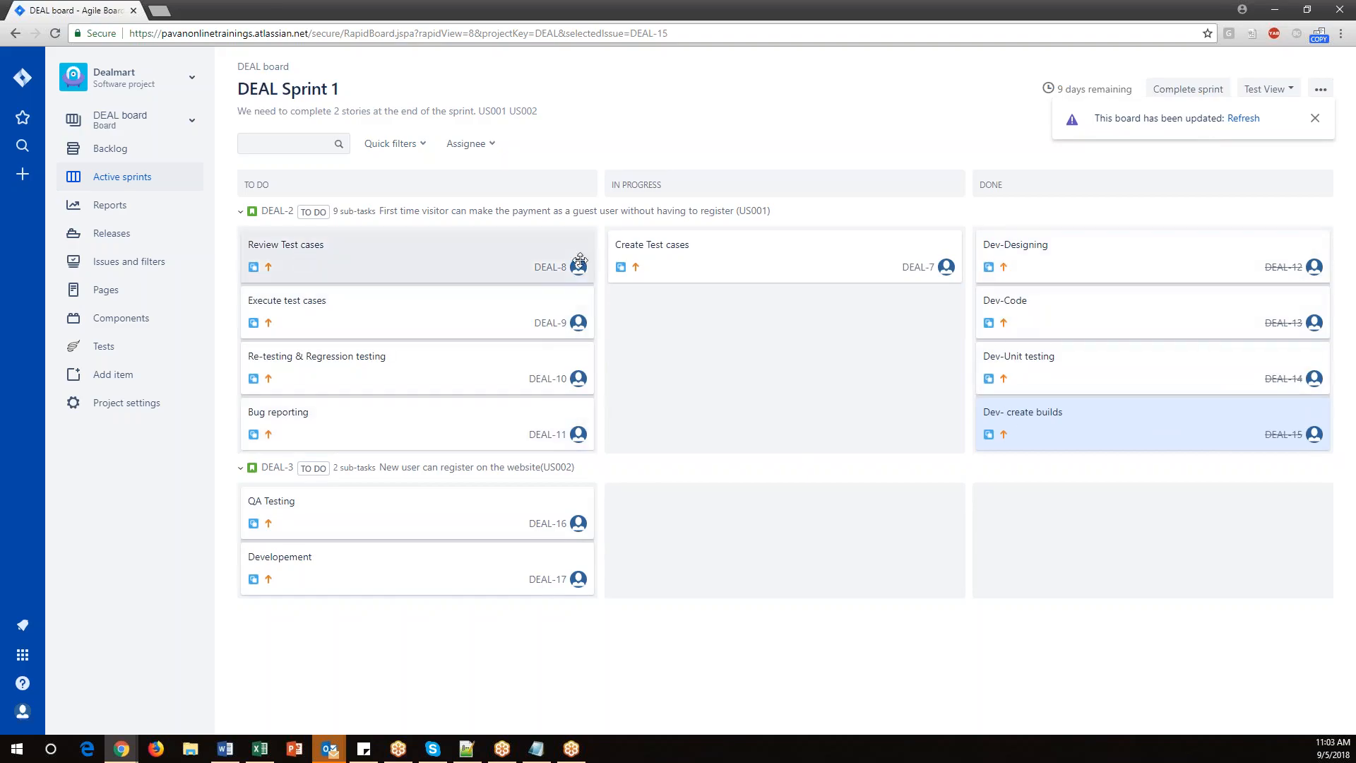
# Move 'Review Test cases', 'Execute test cases', 'Re-testing & Regression testing' and 'Bug reporting' to In Progress, and 'Create Test cases' to Done.
pyautogui.moveTo(372, 323); pyautogui.dragTo(702, 323)
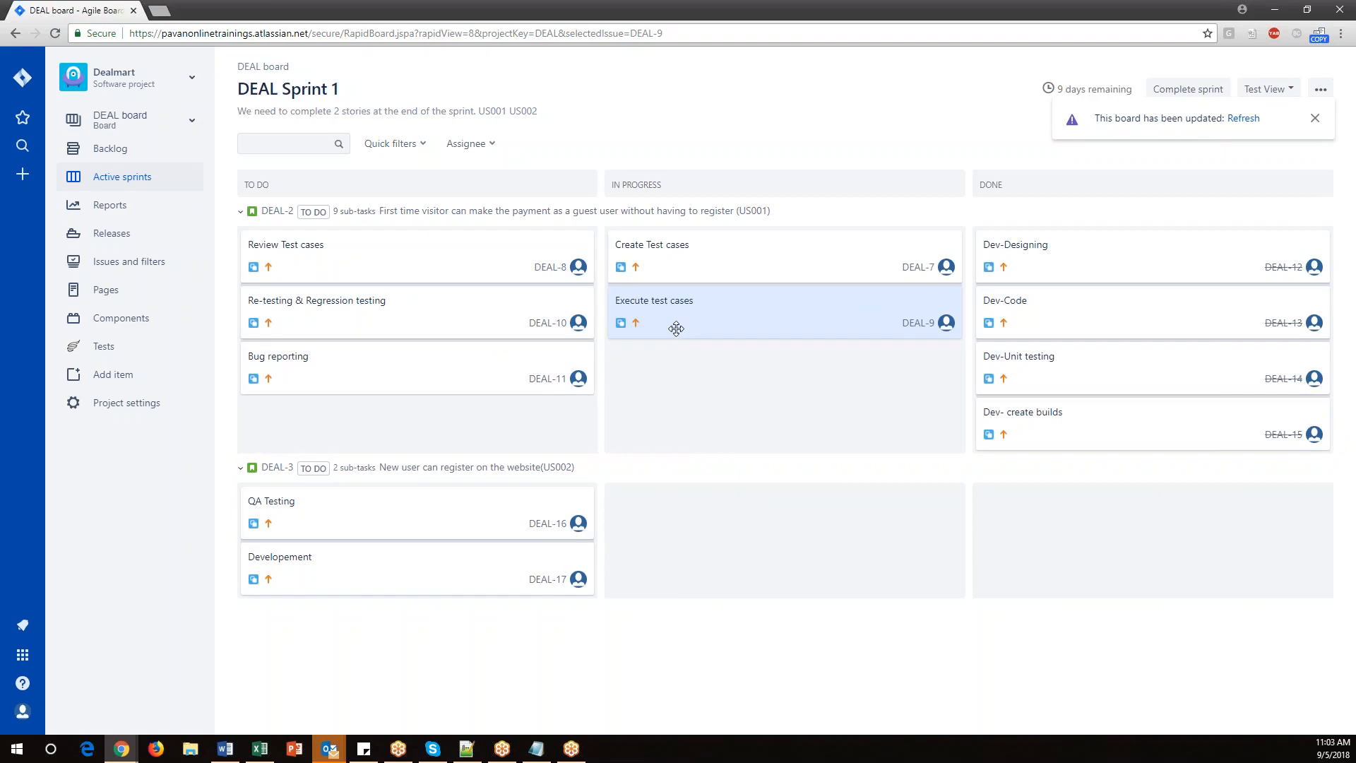
pyautogui.moveTo(677, 316); pyautogui.dragTo(295, 318)
pyautogui.moveTo(301, 257); pyautogui.dragTo(663, 391)
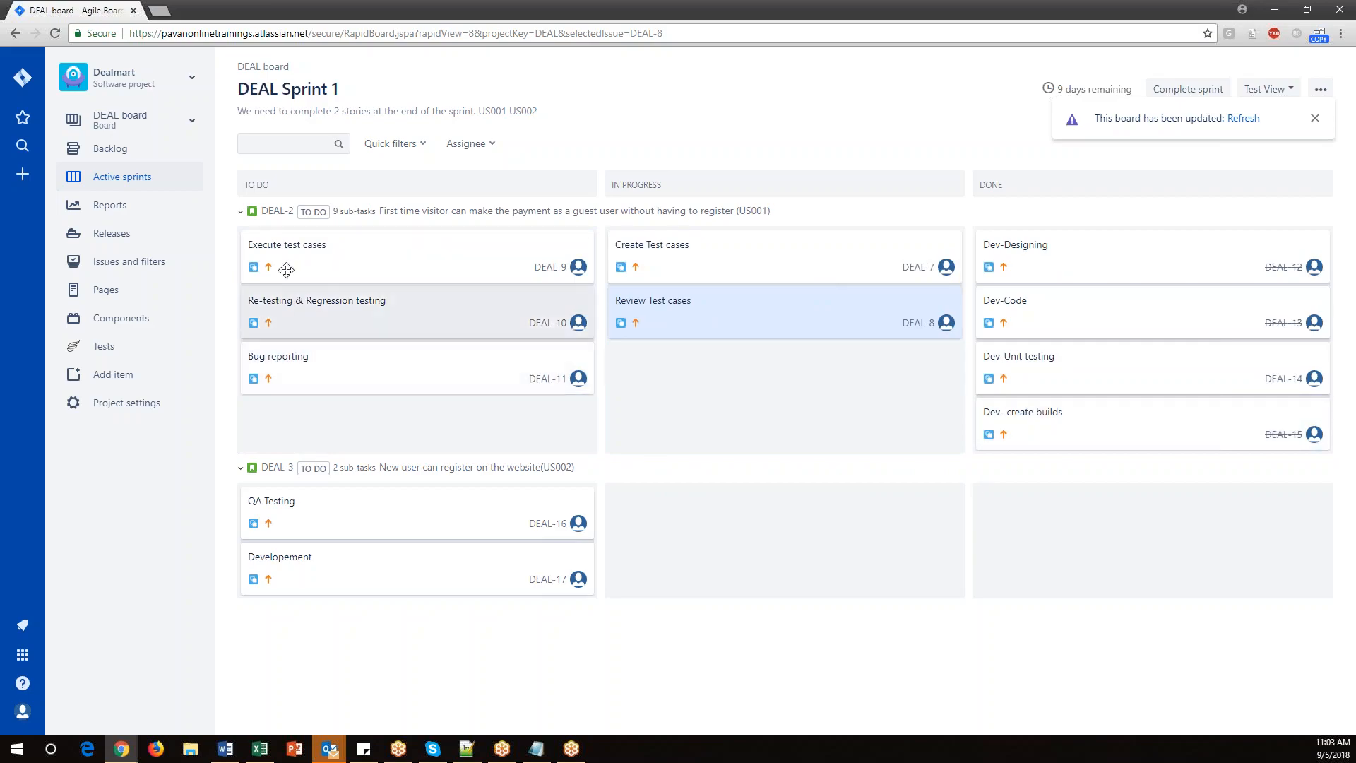
pyautogui.moveTo(281, 246); pyautogui.dragTo(650, 385)
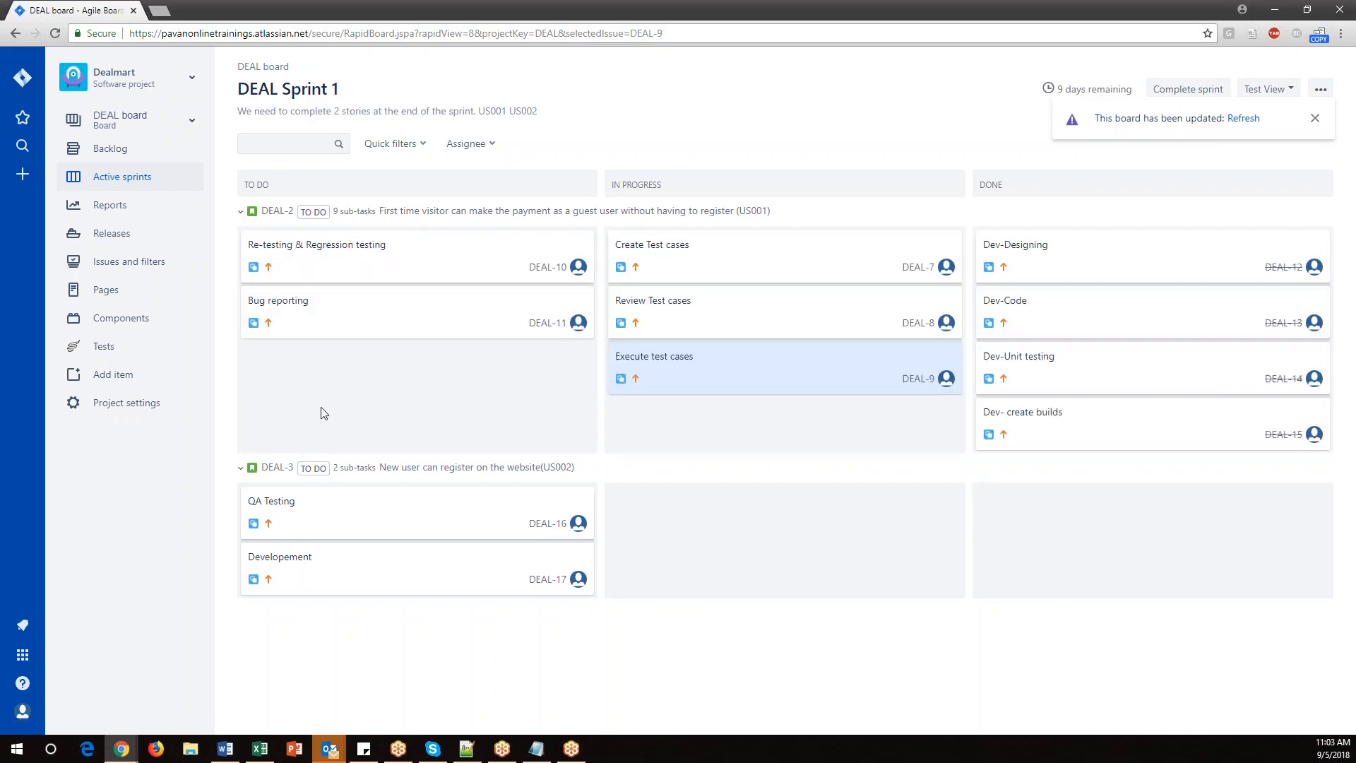
pyautogui.moveTo(287, 246); pyautogui.dragTo(650, 406)
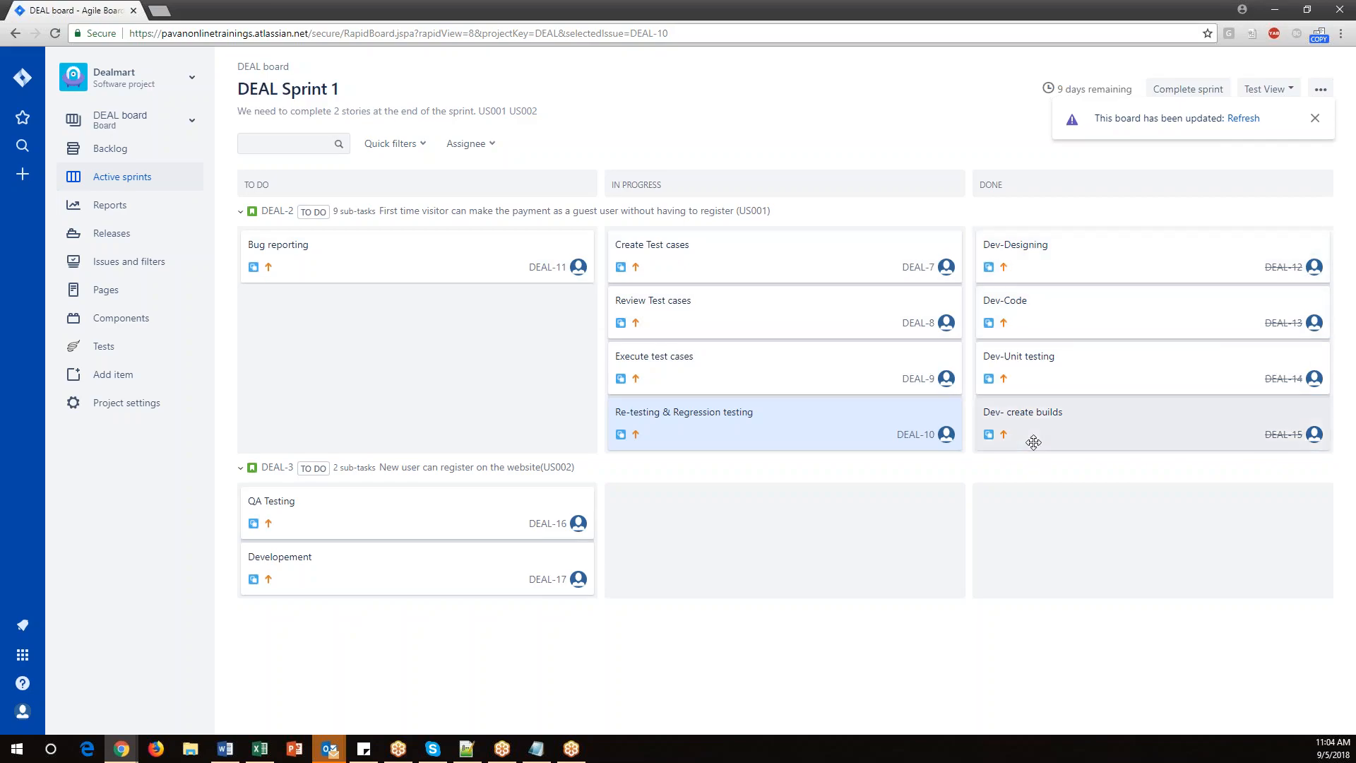
pyautogui.moveTo(318, 252); pyautogui.dragTo(682, 431)
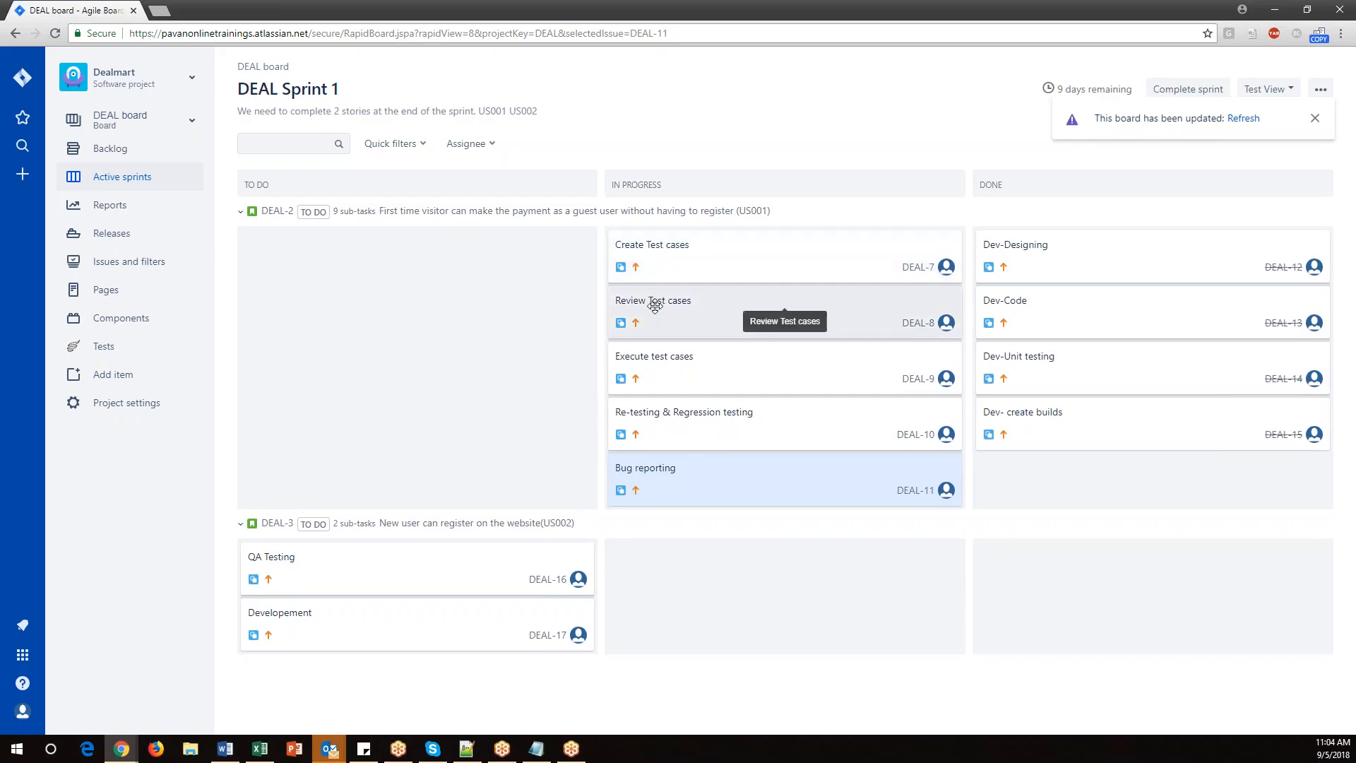
pyautogui.moveTo(660, 258); pyautogui.dragTo(1017, 486)
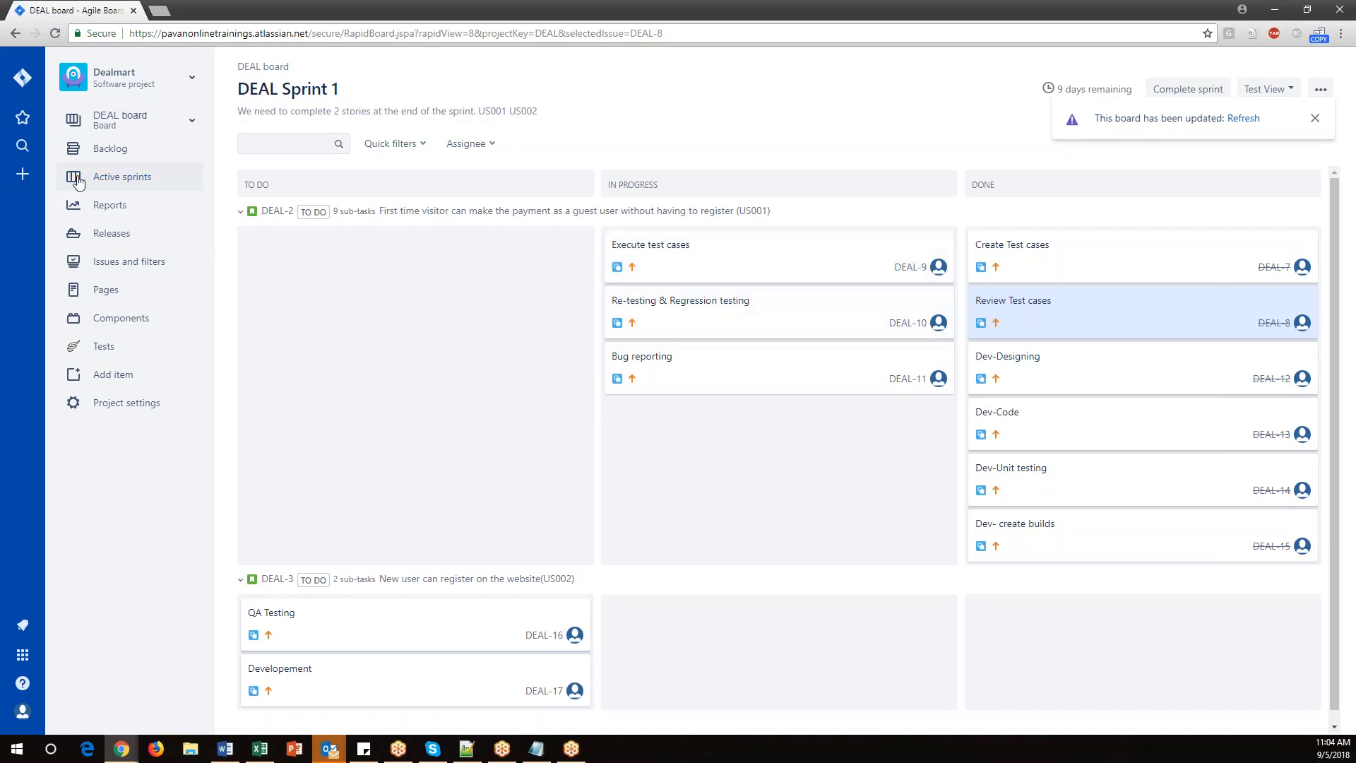
# Start a new Bug issue with summary 'User not able to list the item in page' and the same text as description.
pyautogui.click(23, 174)
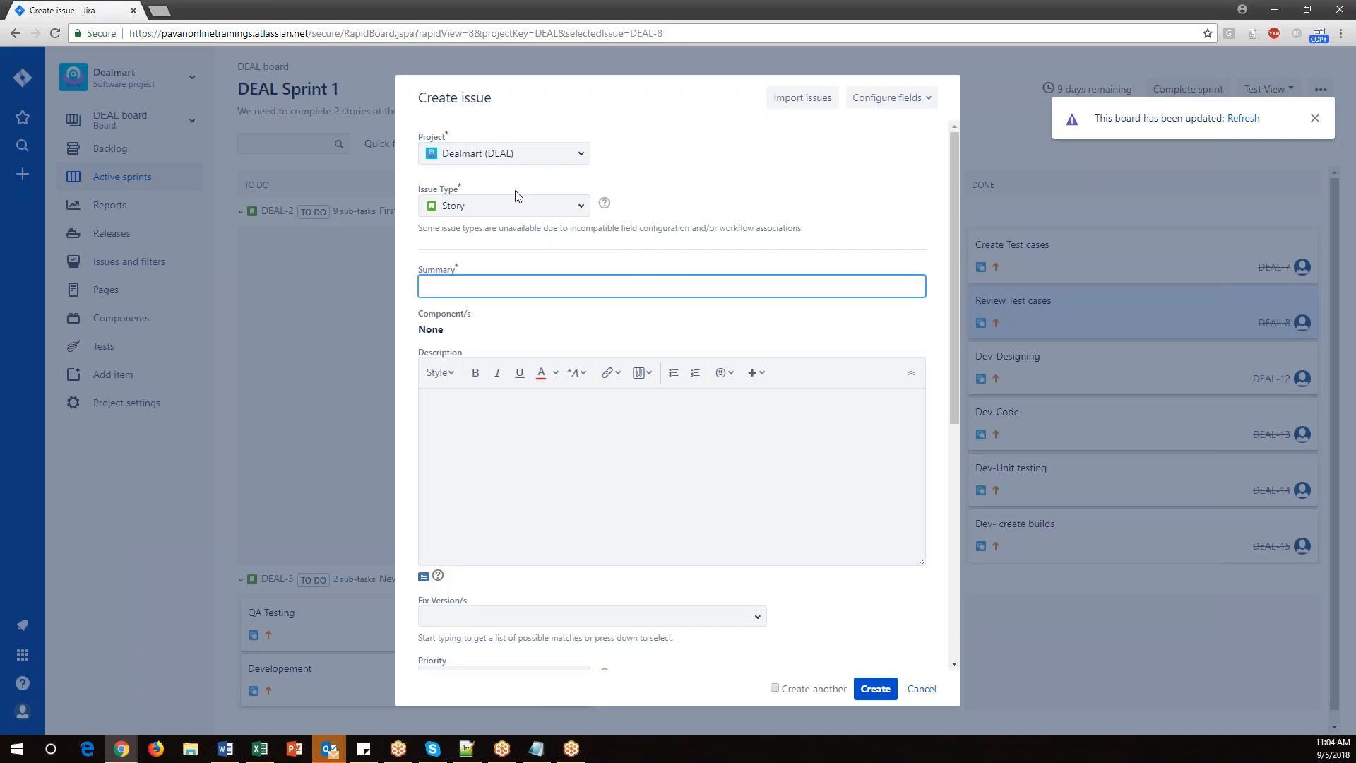
pyautogui.click(581, 206)
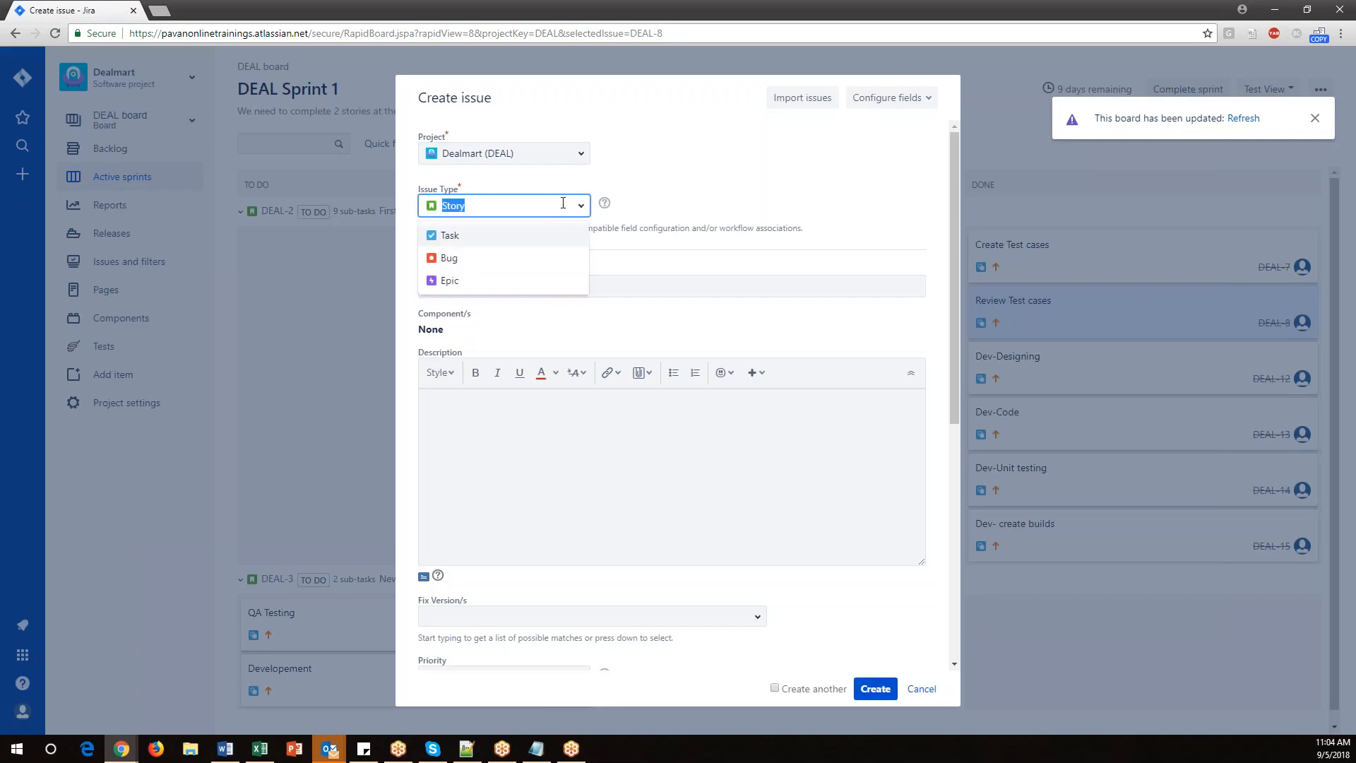
pyautogui.click(449, 259)
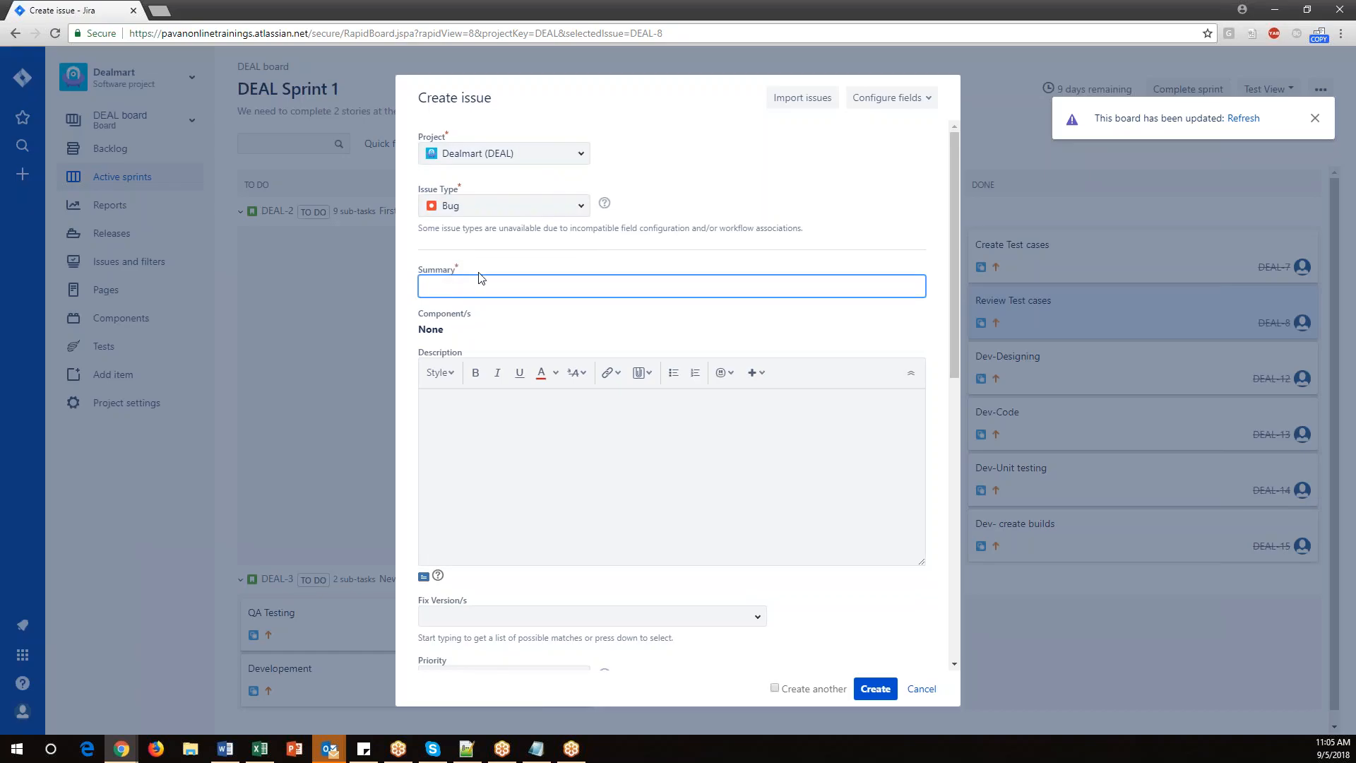
pyautogui.click(460, 285)
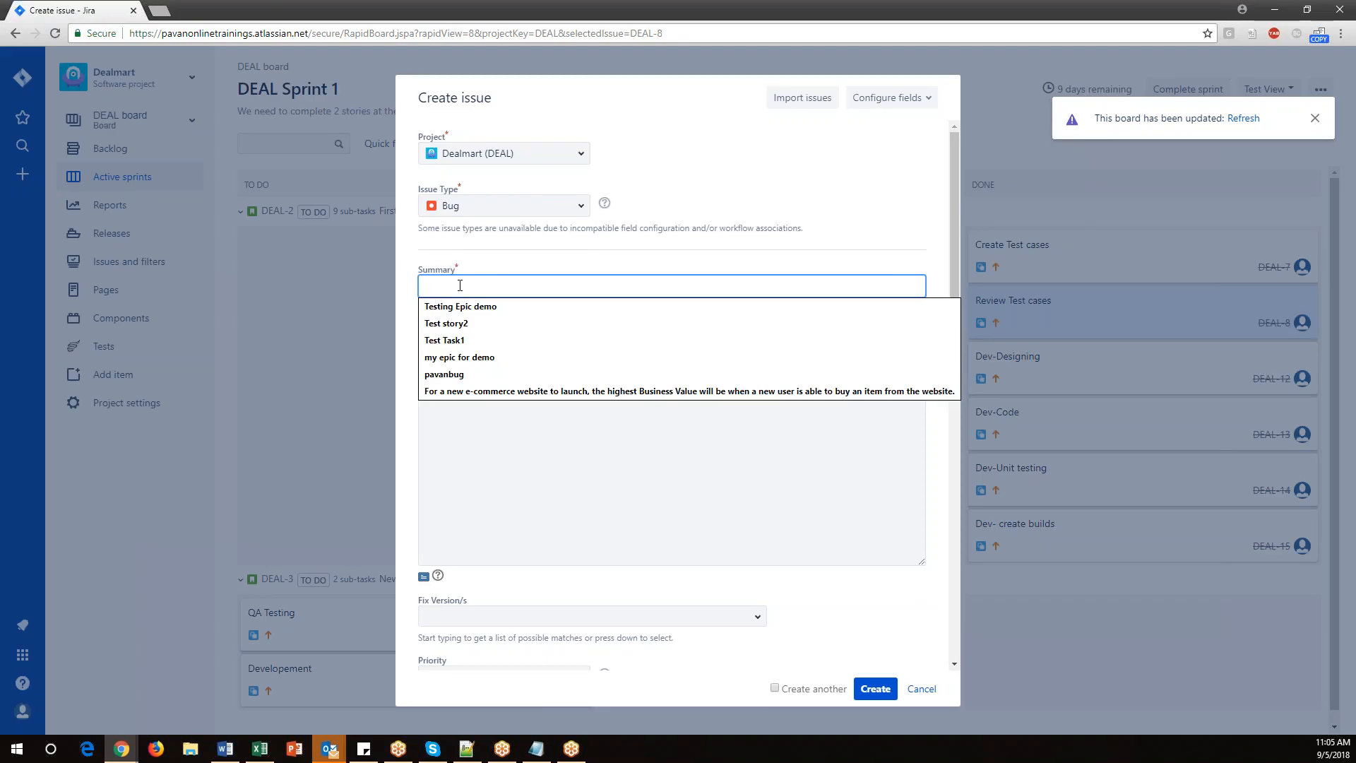
pyautogui.write('User')
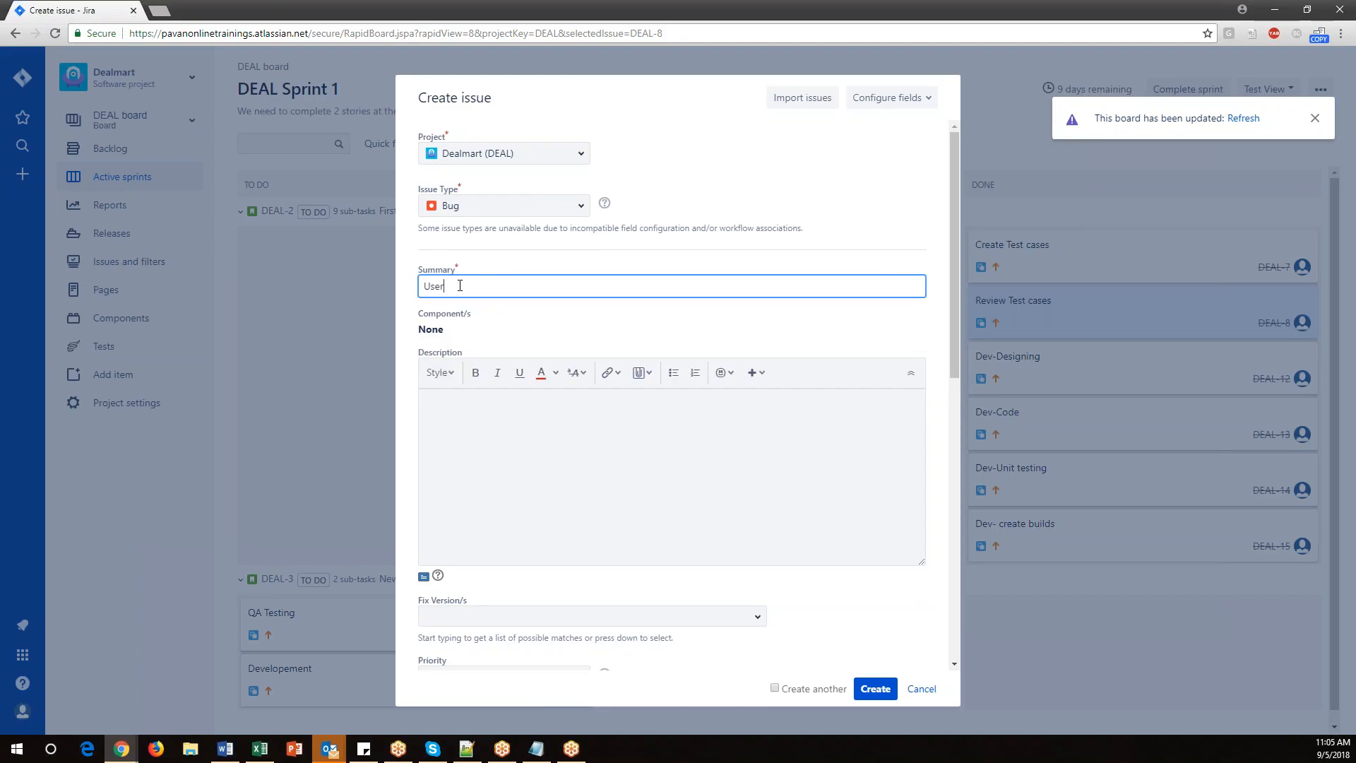
pyautogui.write(' not able to list the item in page')
pyautogui.moveTo(610, 286); pyautogui.dragTo(398, 288)
pyautogui.hotkey('ctrl', 'c')
pyautogui.click(522, 427)
pyautogui.hotkey('ctrl', 'v')
# Set the bug's fix version to DealV1.1, priority to High, and environment to Windows10.
pyautogui.scroll(-4, 560, 499)
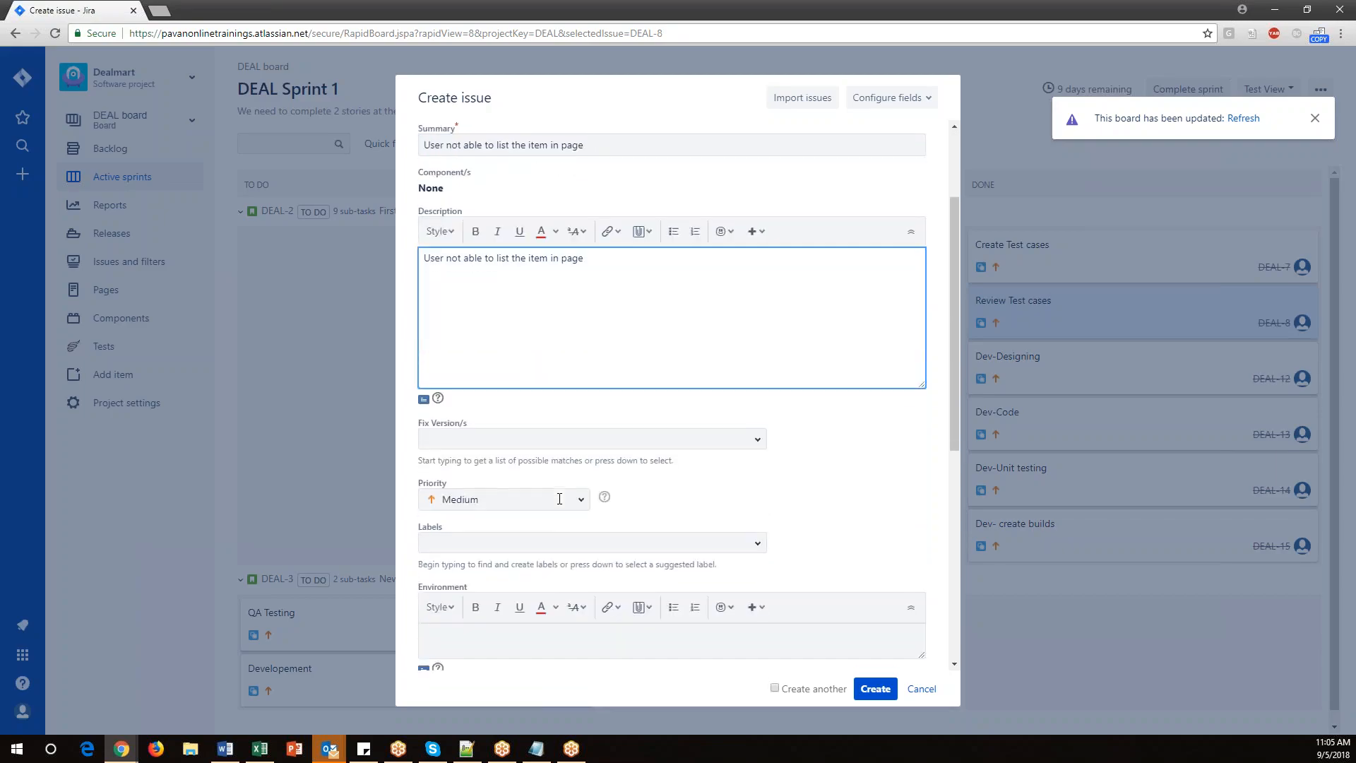
pyautogui.click(729, 300)
pyautogui.click(462, 361)
pyautogui.click(503, 359)
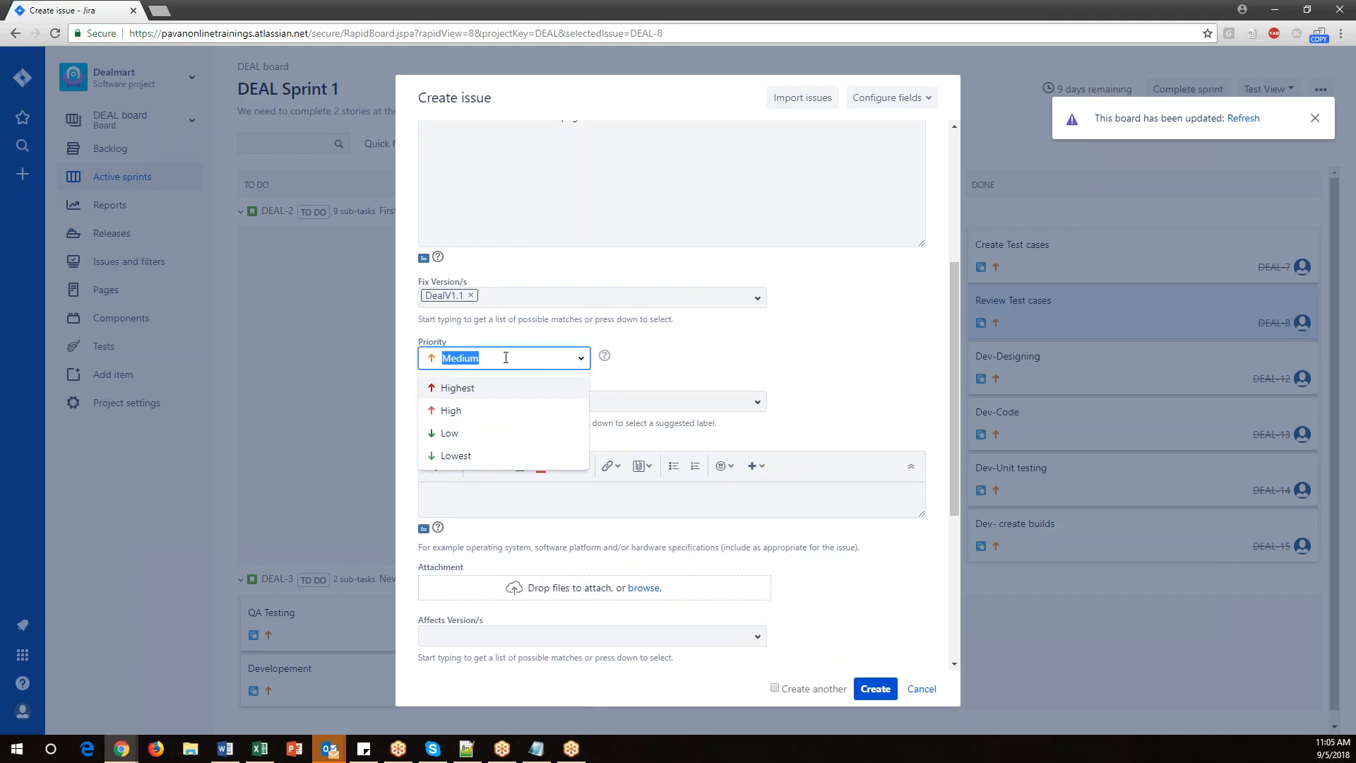
pyautogui.click(450, 412)
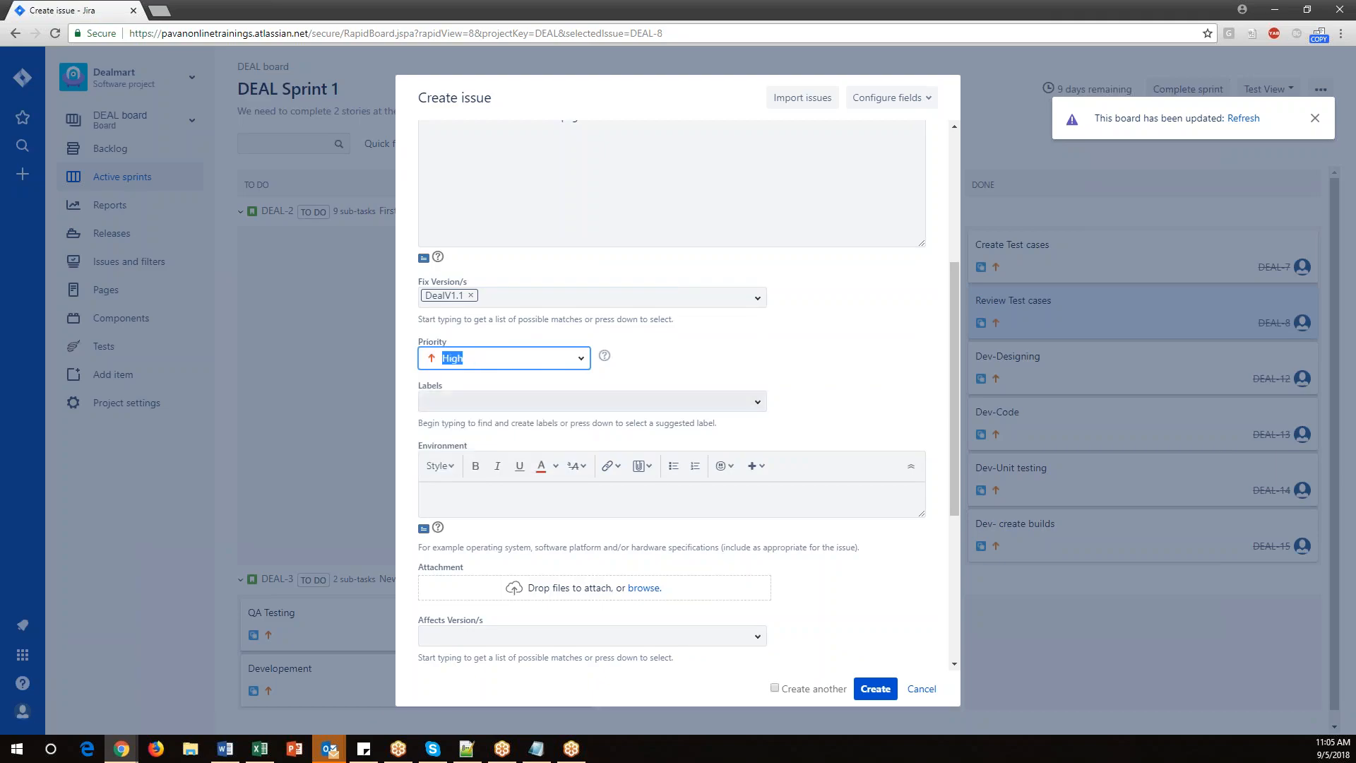
pyautogui.scroll(-3, 627, 385)
pyautogui.click(458, 281)
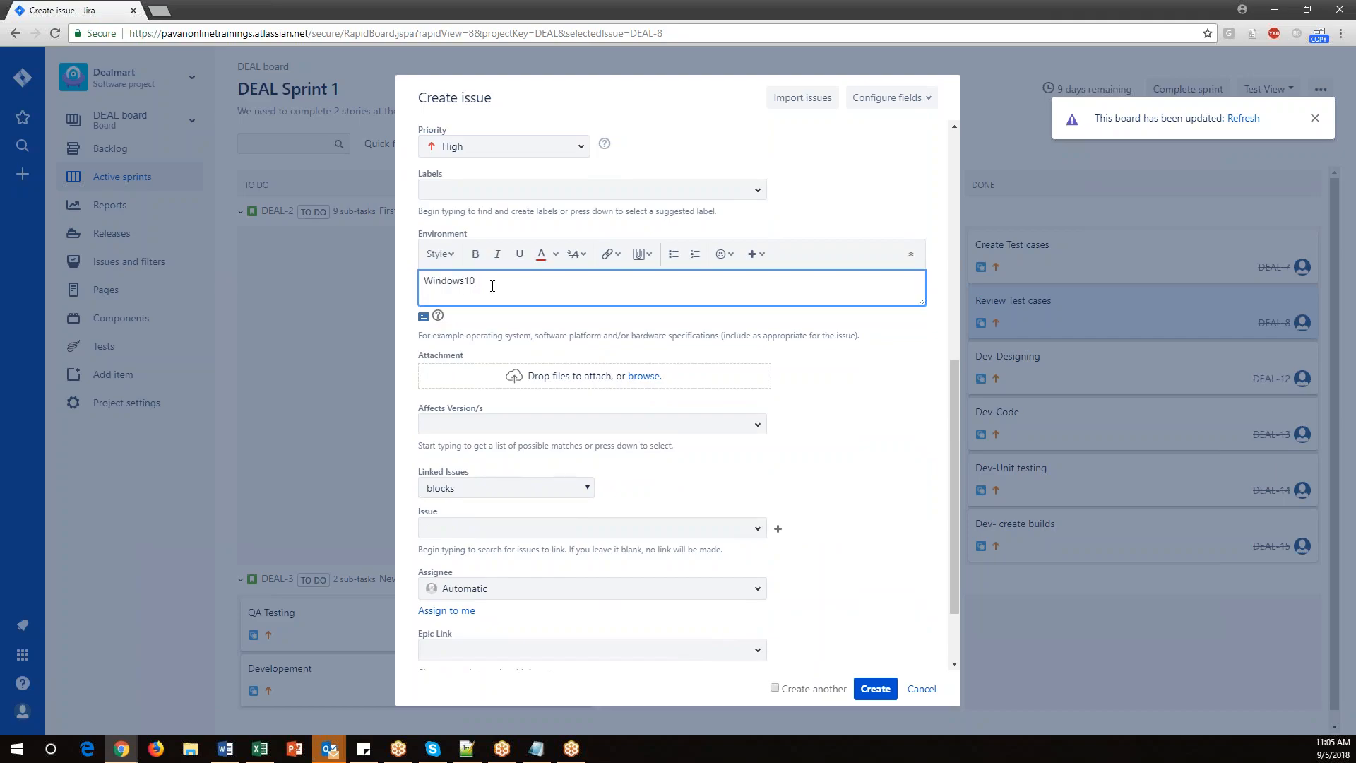
# Assign the bug to the team member listed by e-mail address.
pyautogui.scroll(-1, 511, 418)
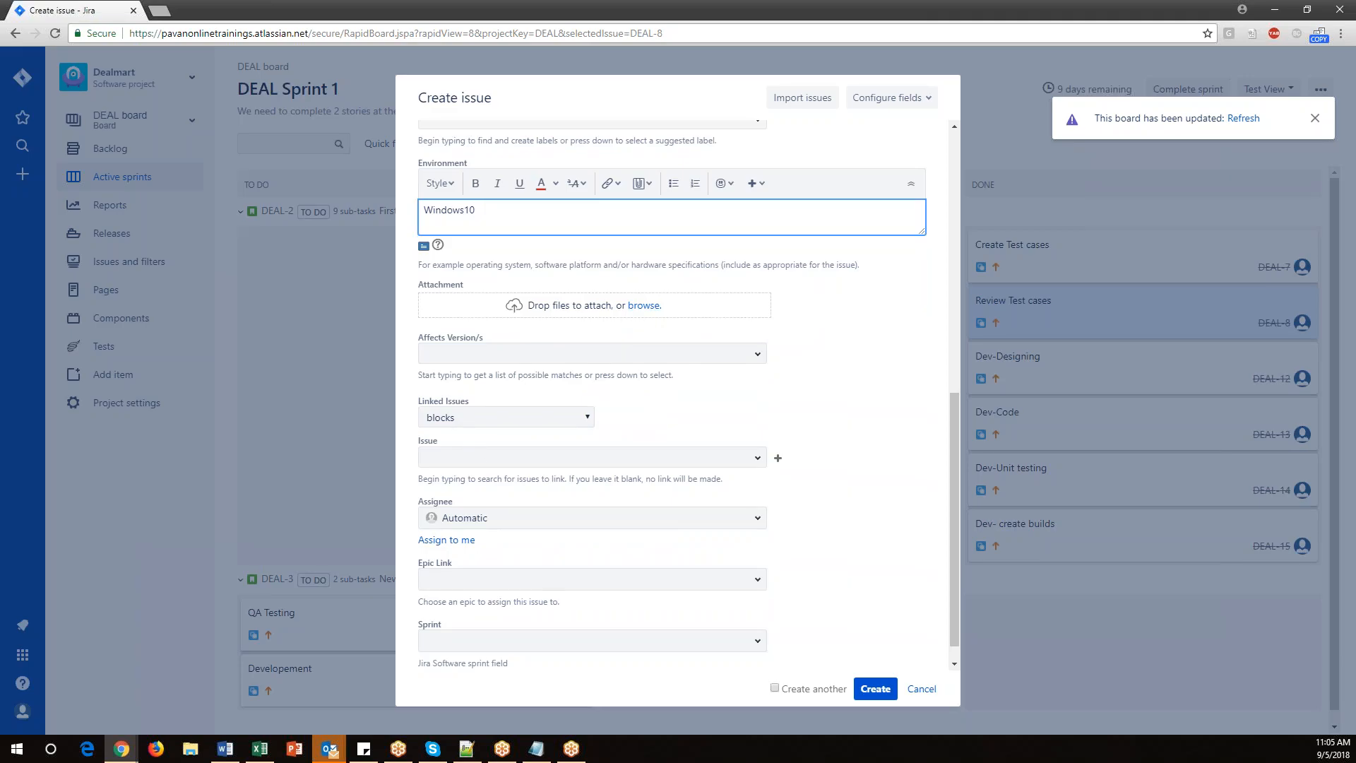
pyautogui.scroll(-1, 469, 474)
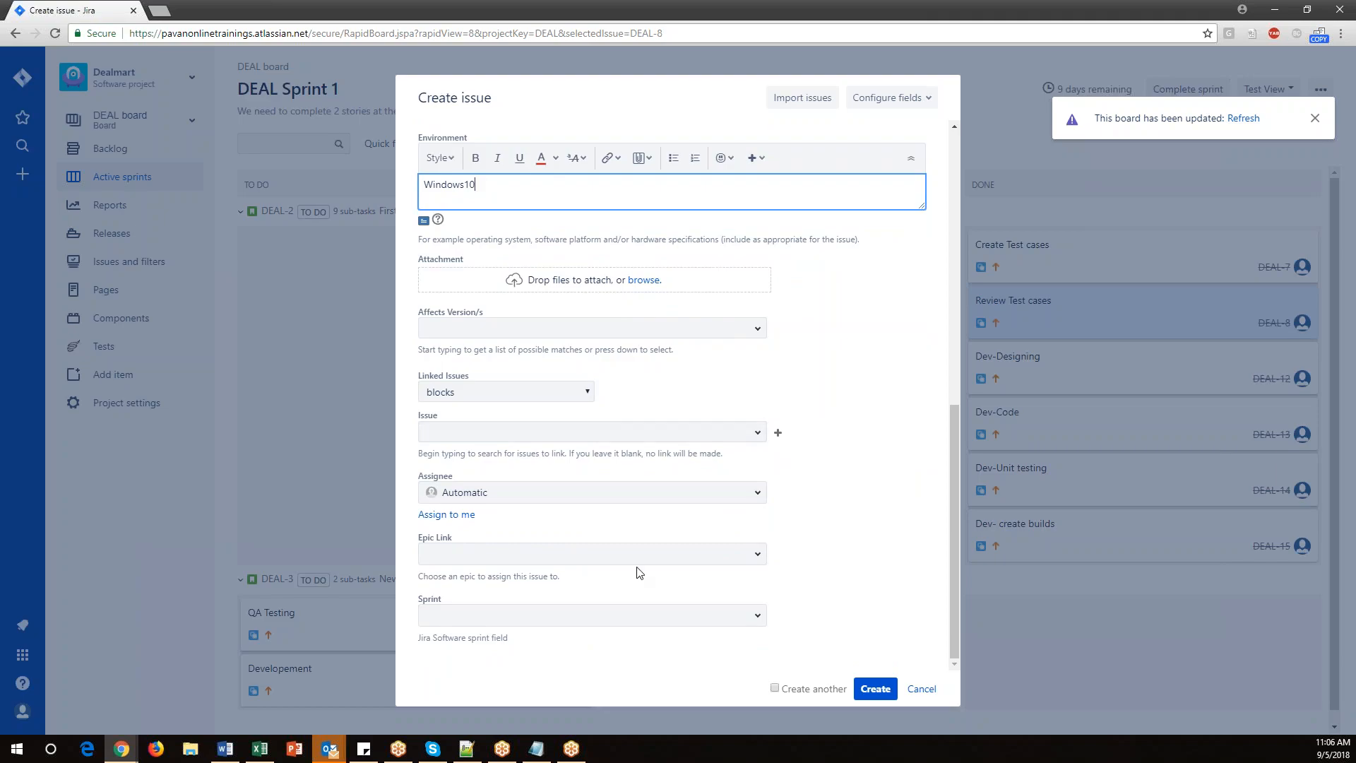
pyautogui.click(758, 494)
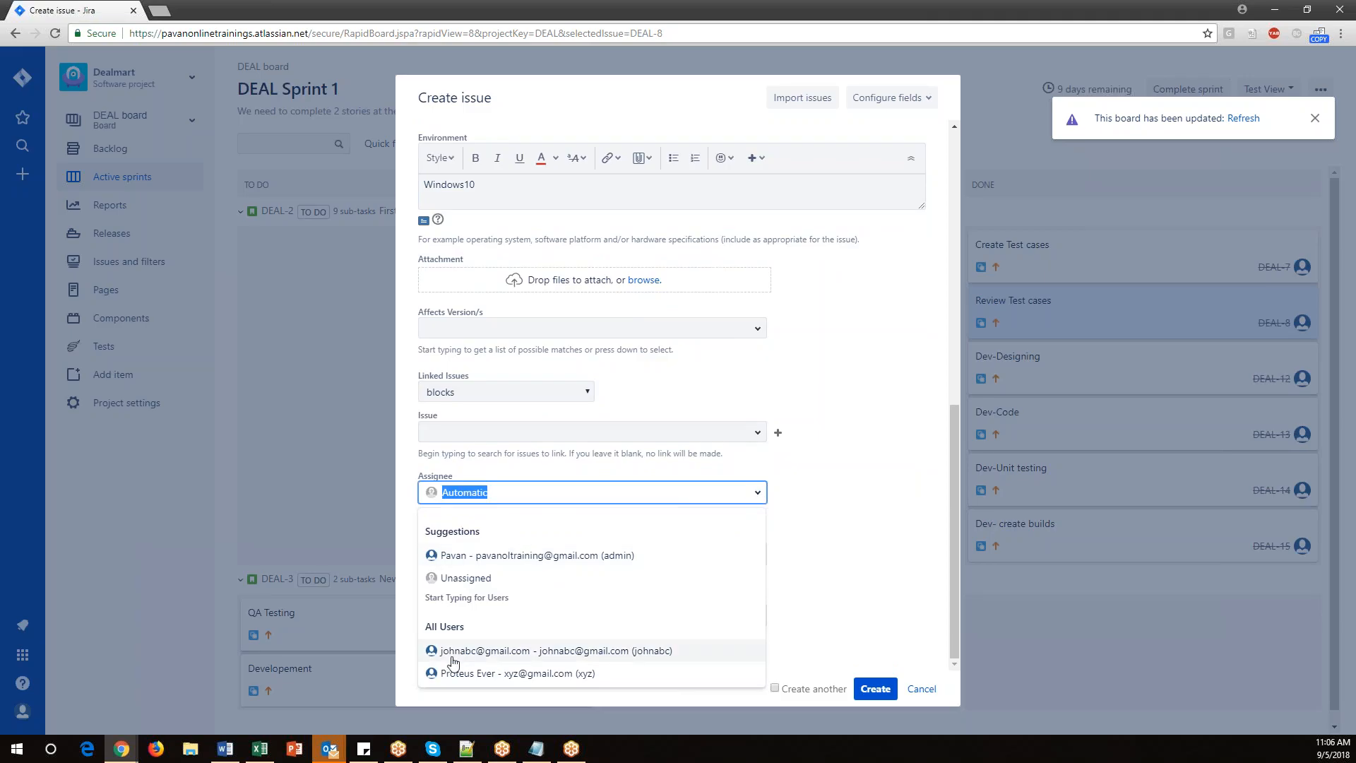
pyautogui.click(507, 651)
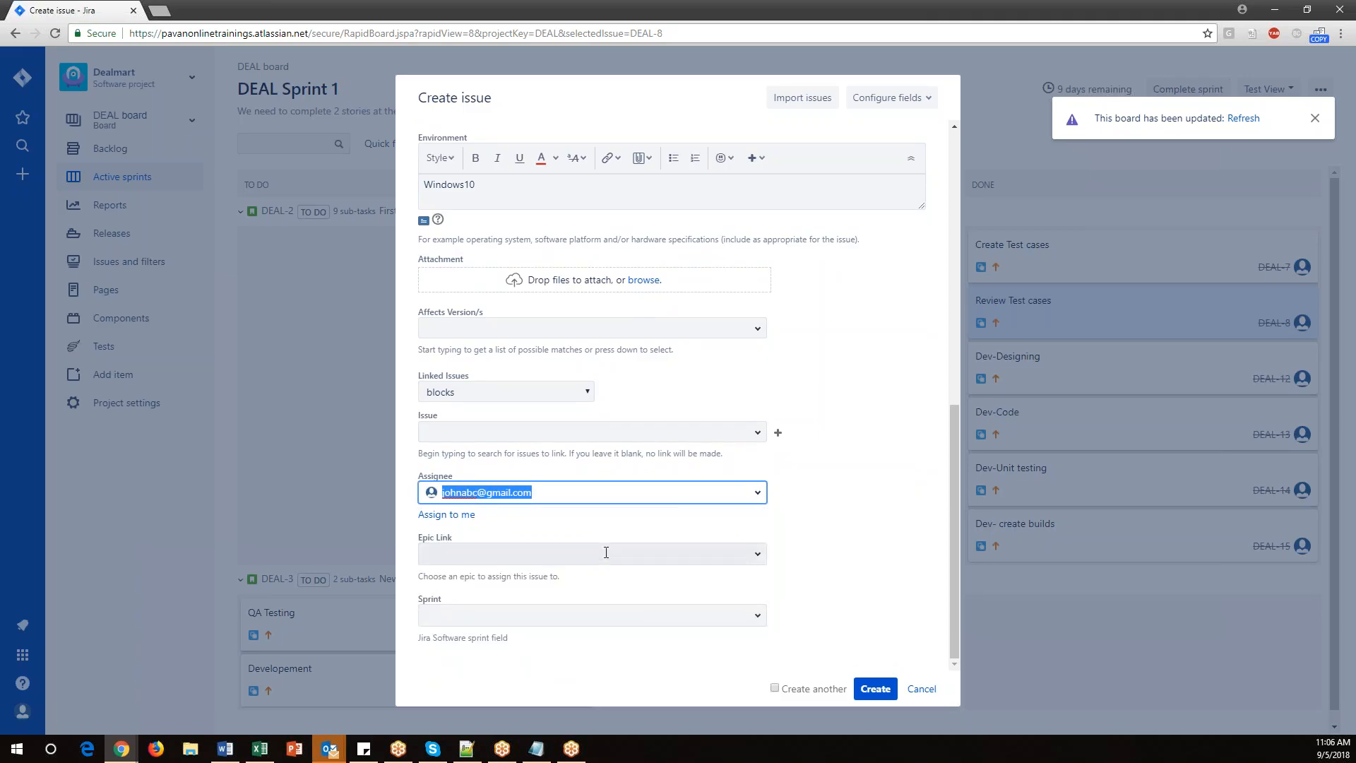
# Link the bug to epic DealMart_Epic_001, put it in DEAL Sprint 1, and create the issue.
pyautogui.click(758, 560)
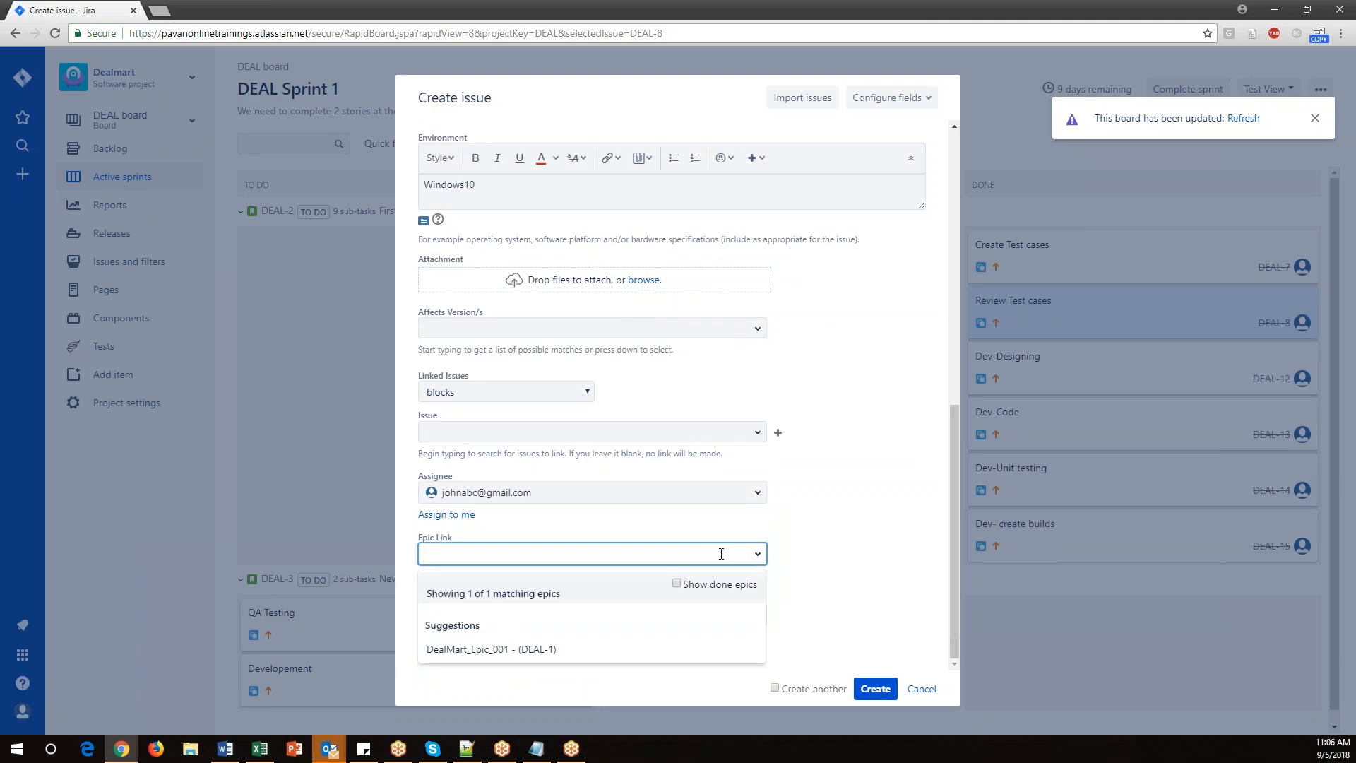
pyautogui.click(463, 650)
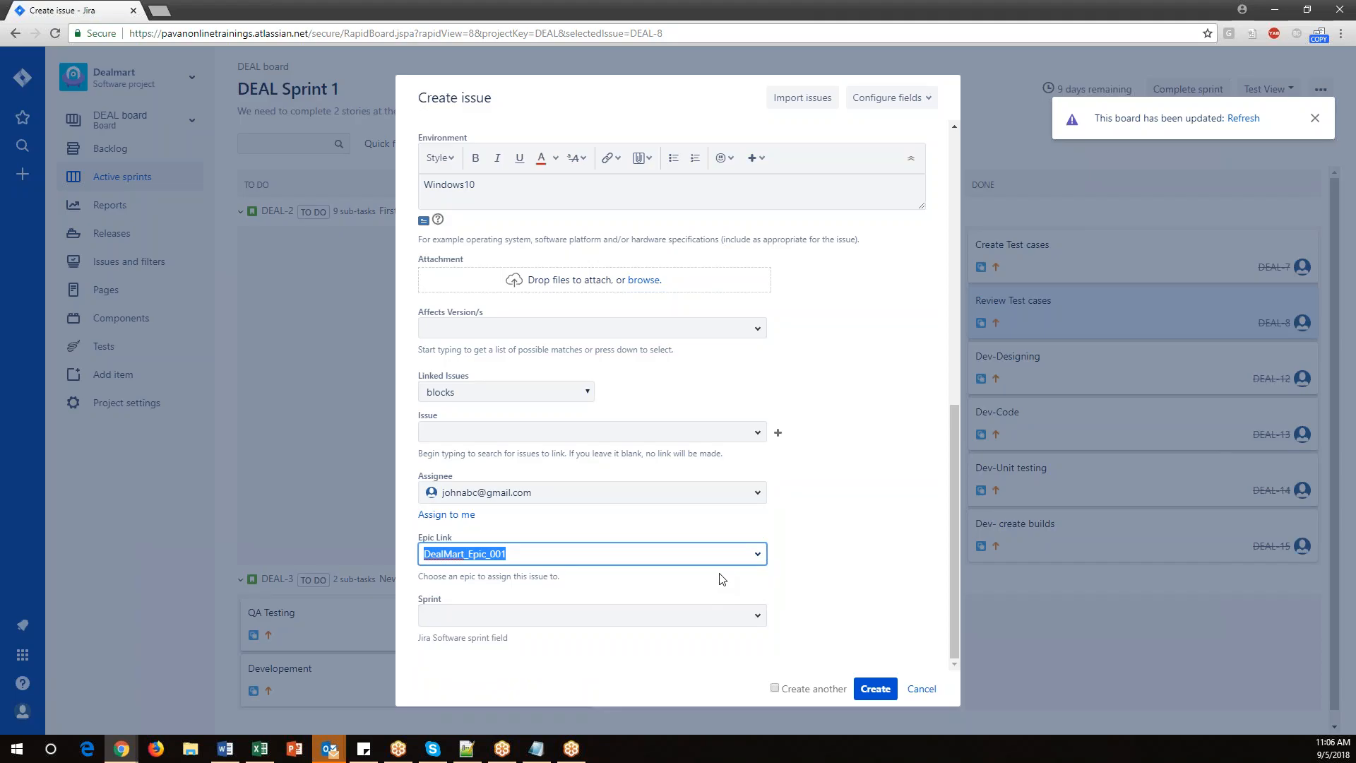
pyautogui.click(757, 616)
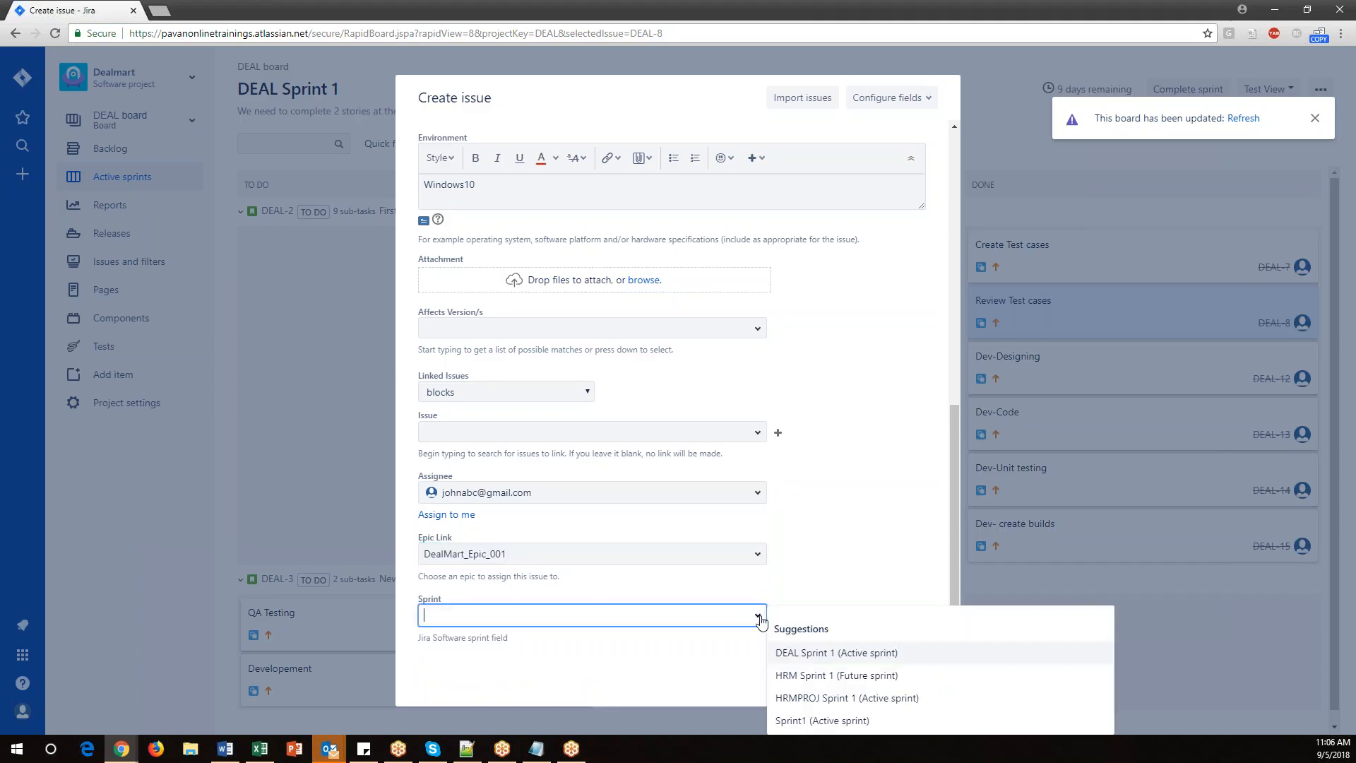
pyautogui.click(843, 657)
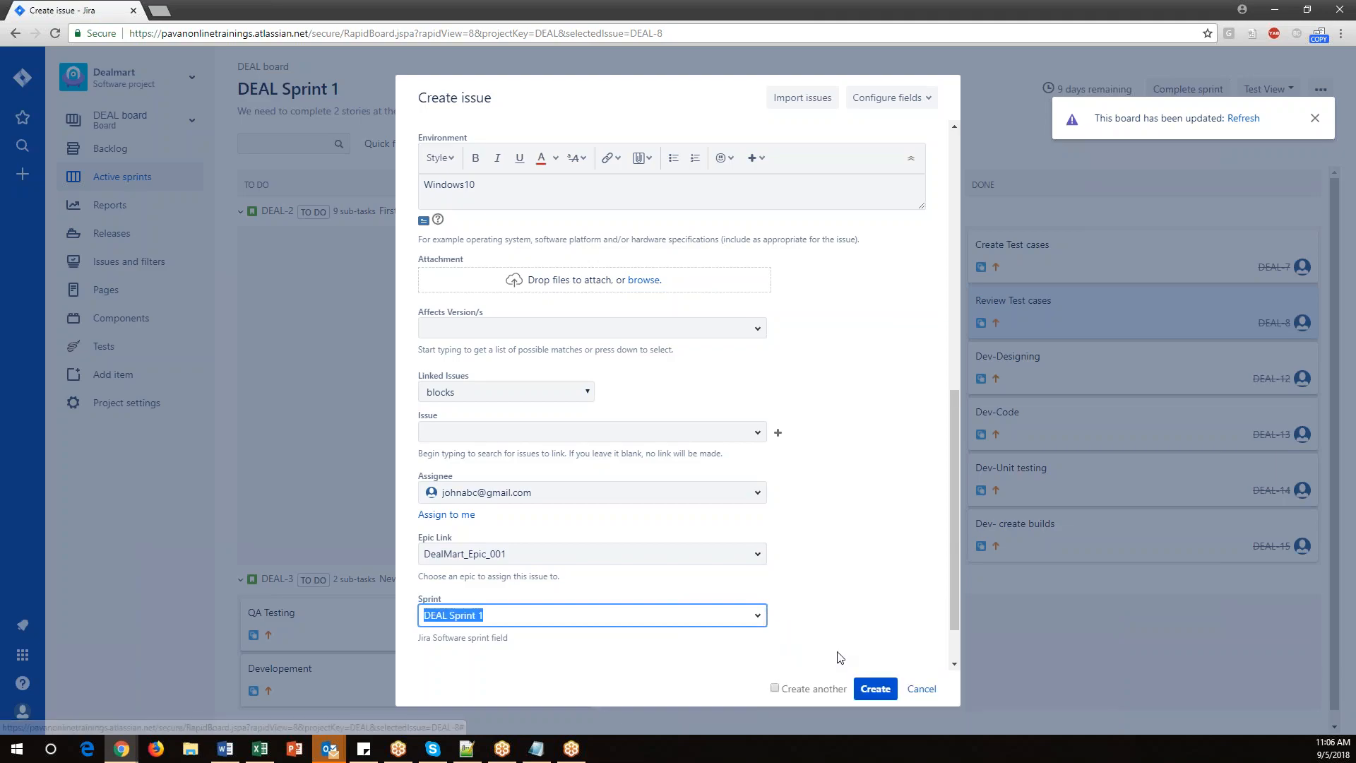
pyautogui.click(874, 690)
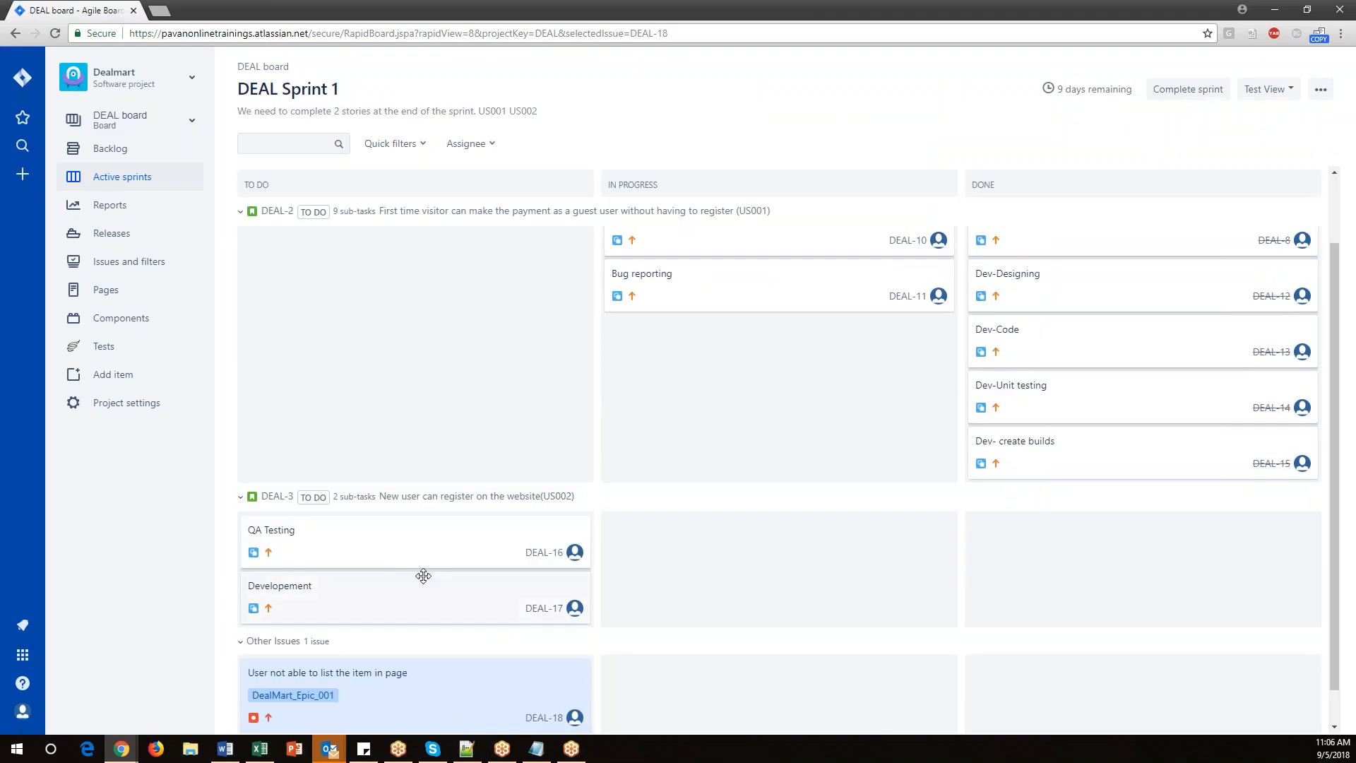
# Move the 'Execute test cases' and 'Re-testing & Regression testing' subtasks from In Progress to Done.
pyautogui.scroll(-1, 423, 573)
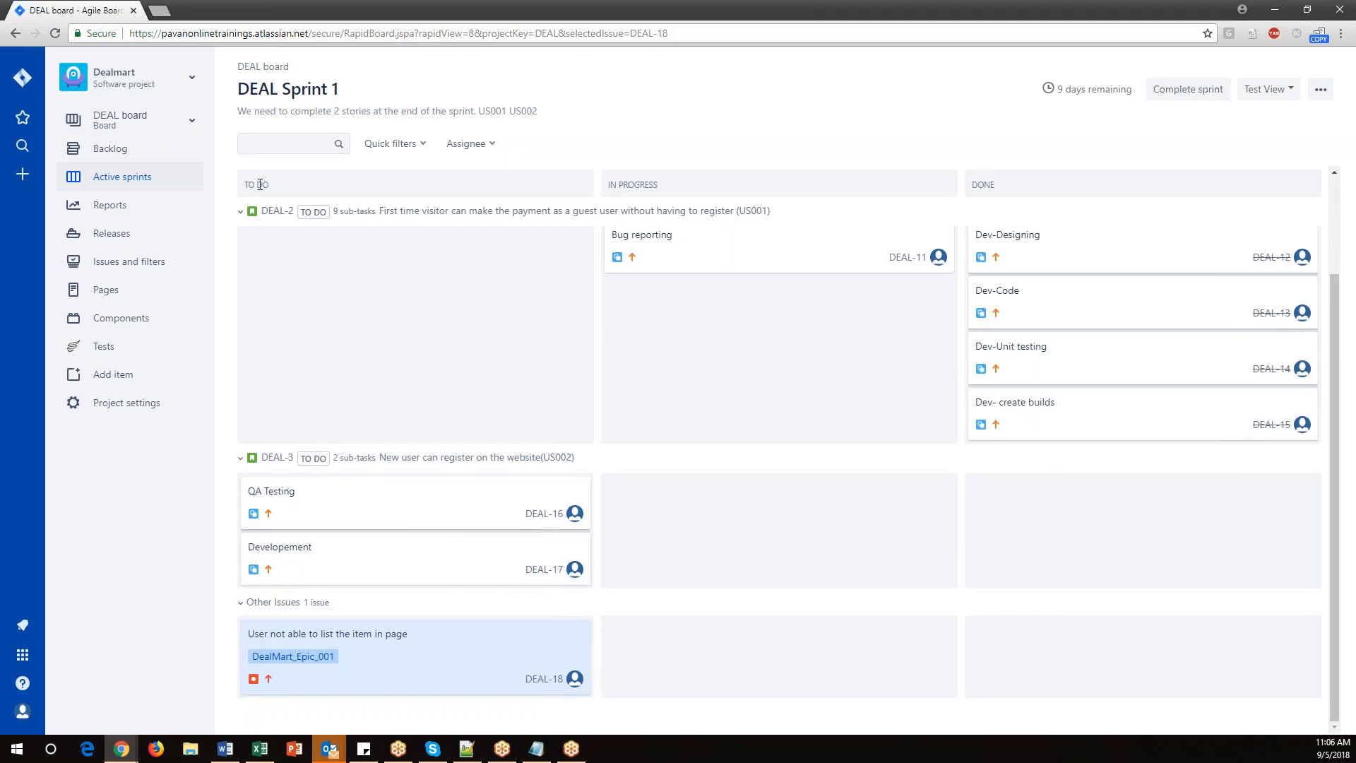
pyautogui.scroll(3, 347, 431)
pyautogui.scroll(-3, 466, 520)
pyautogui.moveTo(379, 664); pyautogui.dragTo(381, 635)
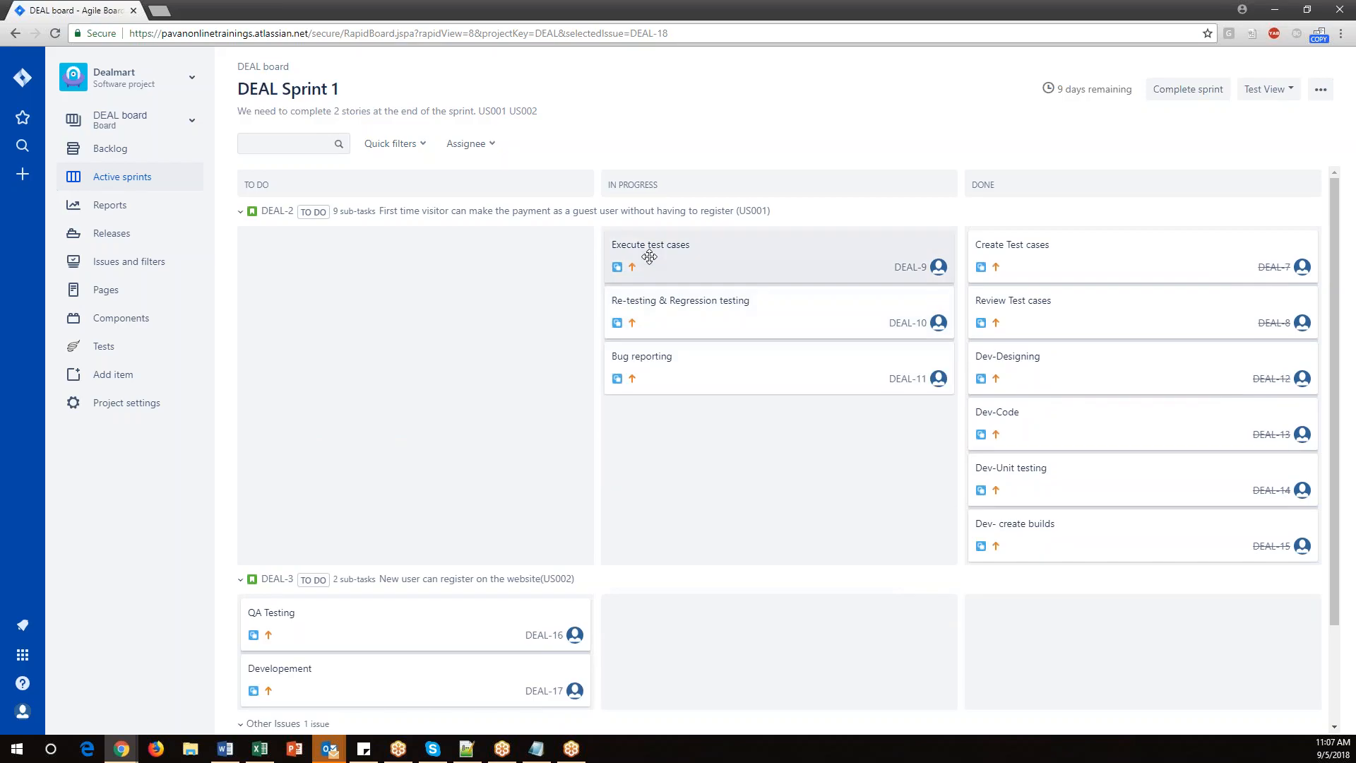
pyautogui.moveTo(645, 248); pyautogui.dragTo(1029, 524)
pyautogui.moveTo(657, 244); pyautogui.dragTo(1036, 570)
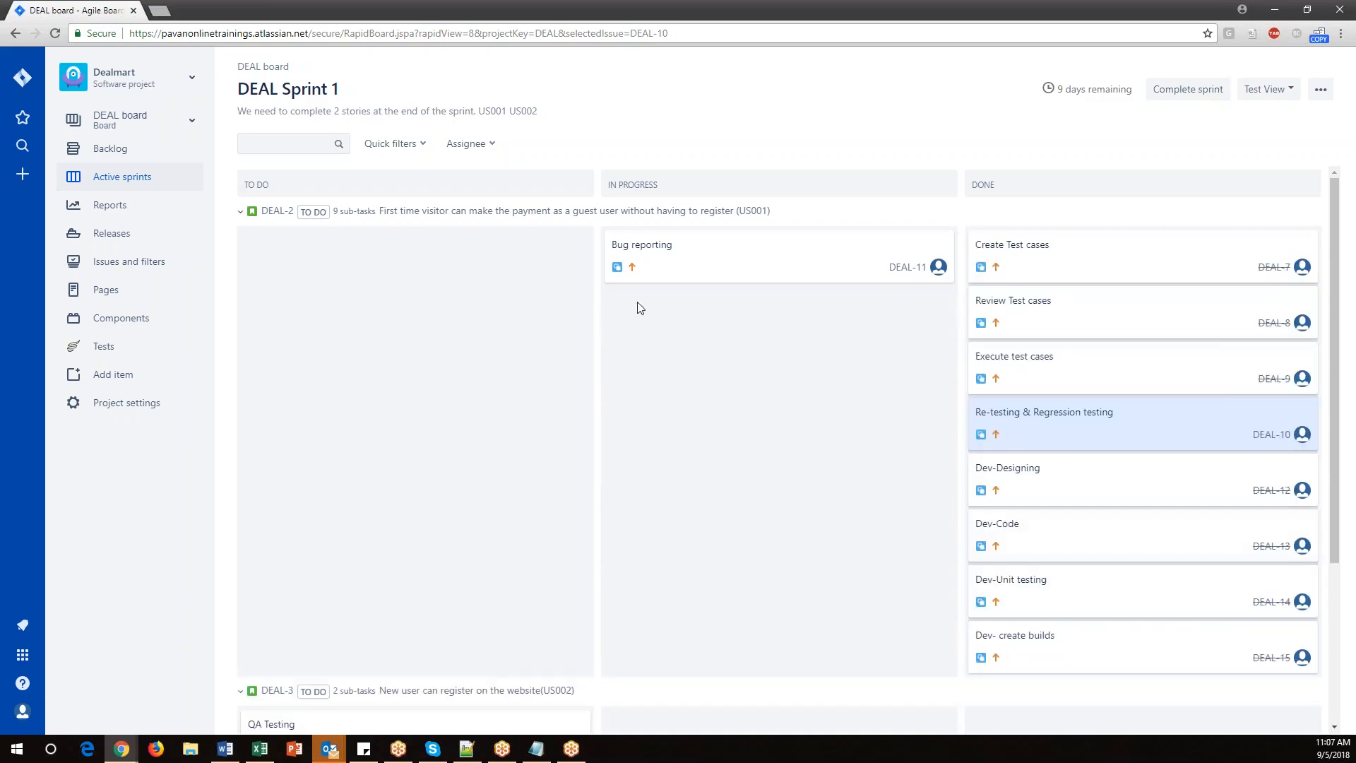
# Move the 'Bug reporting' subtask from In Progress to Done, declining to update the parent story DEAL-2.
pyautogui.moveTo(636, 251); pyautogui.dragTo(1008, 648)
pyautogui.scroll(-4, 355, 487)
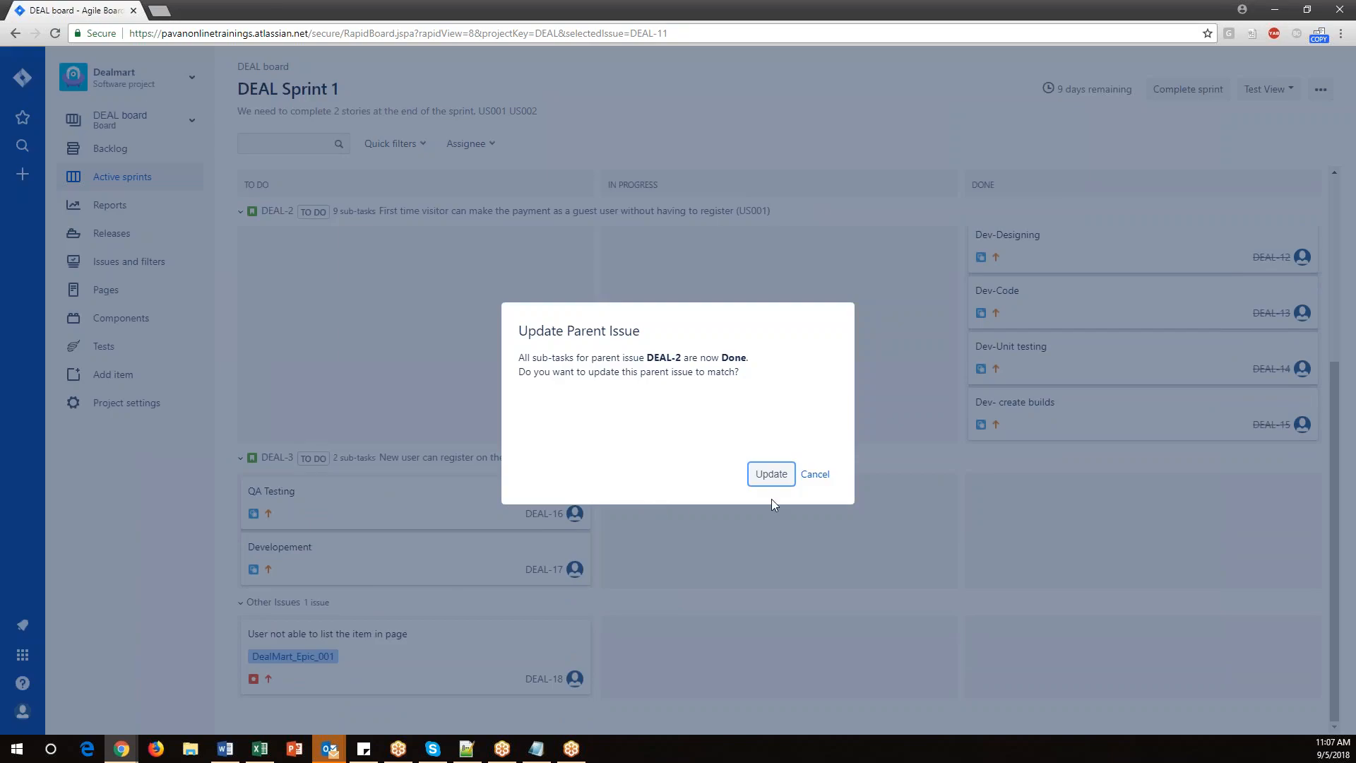
pyautogui.click(815, 475)
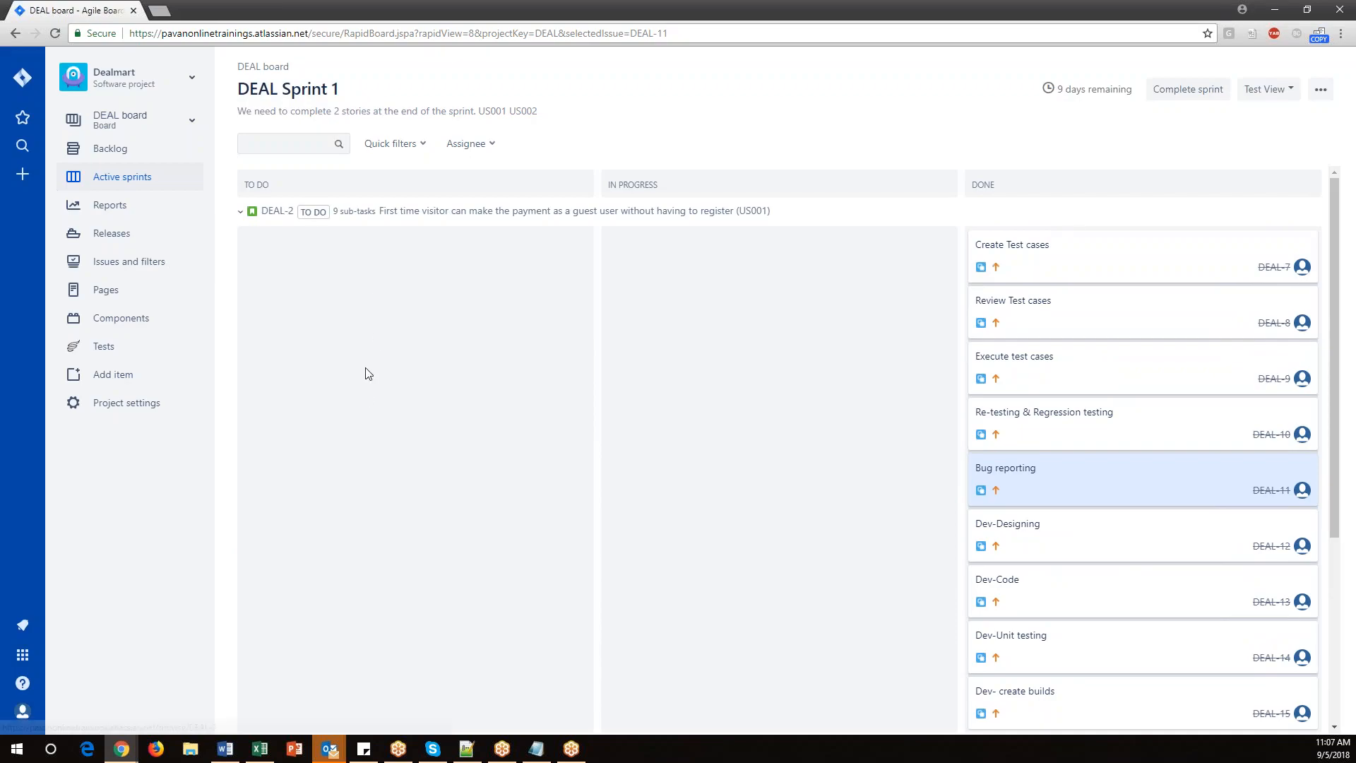
# Move the bug 'User not able to list the item in page' from To Do through In Progress to Done.
pyautogui.scroll(-2, 473, 348)
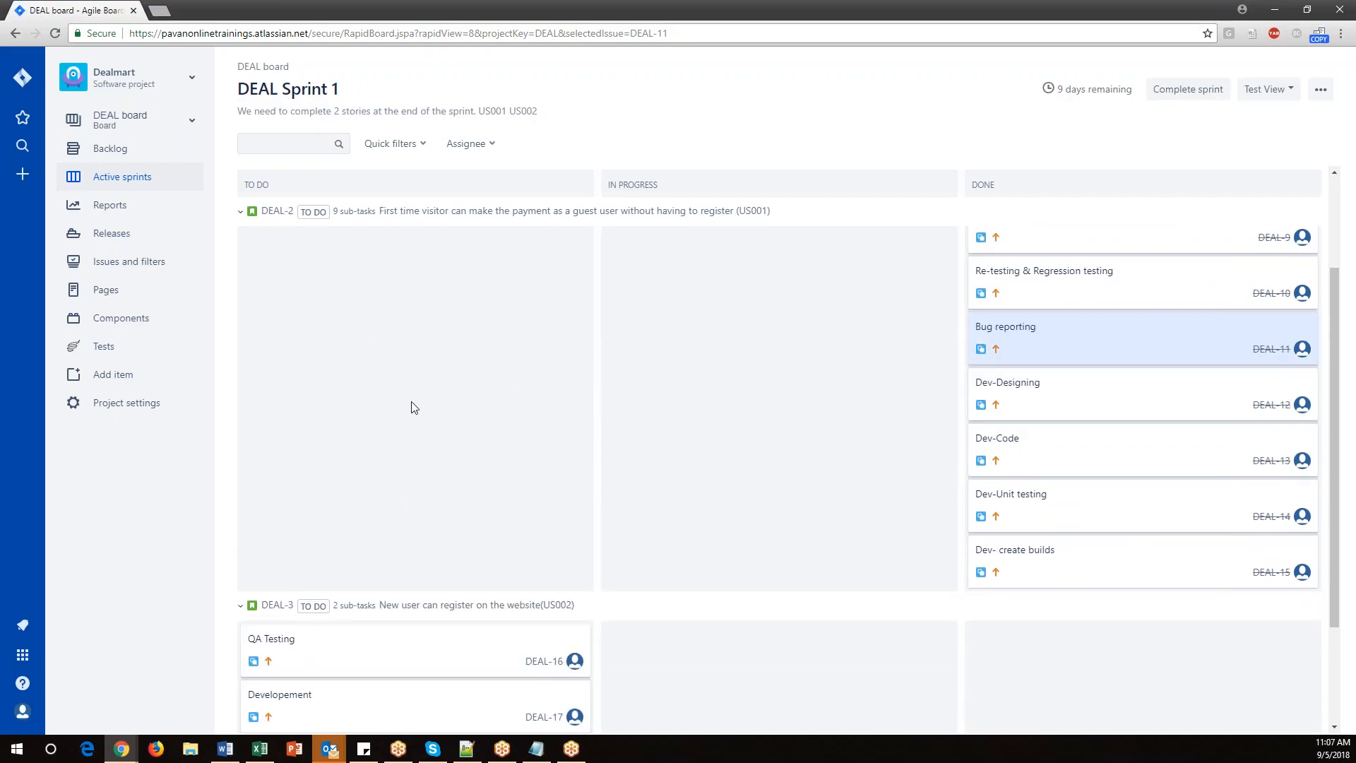
pyautogui.scroll(2, 409, 406)
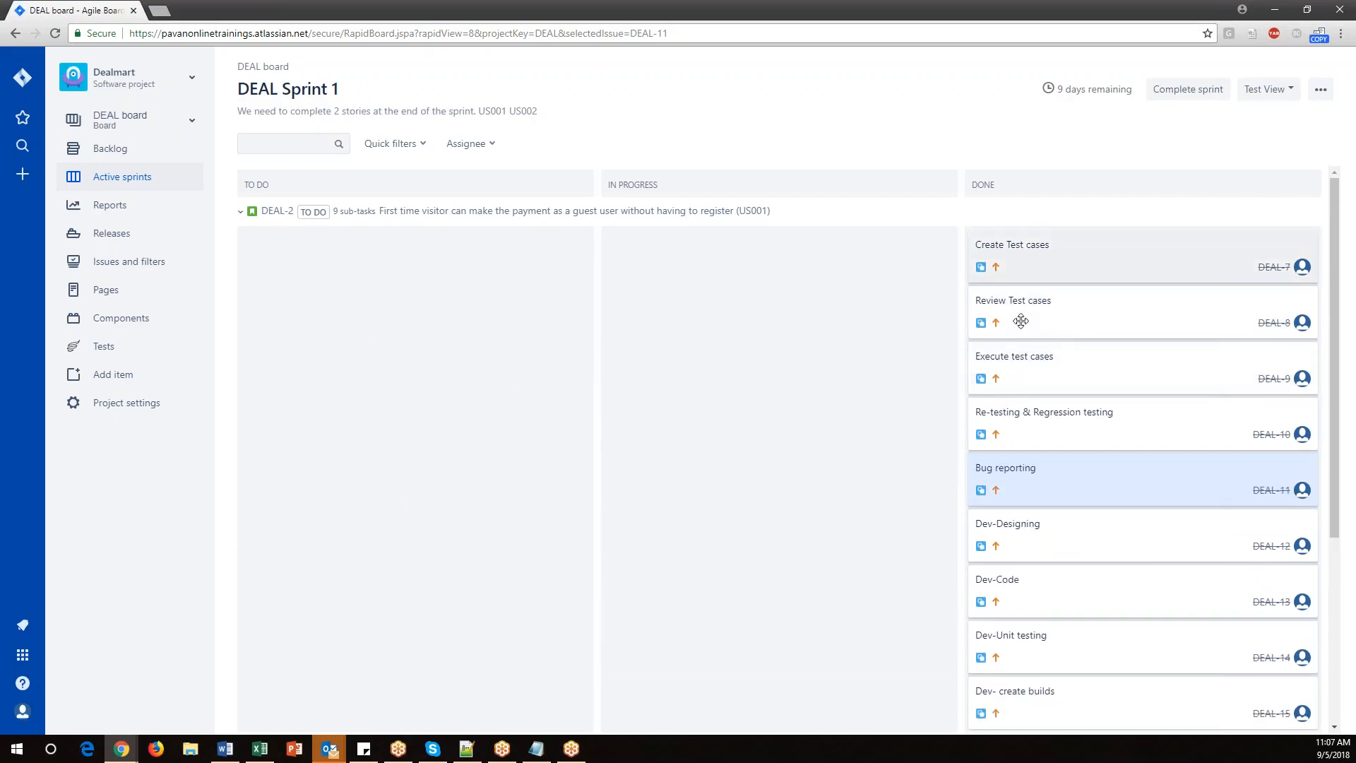
pyautogui.scroll(-4, 566, 481)
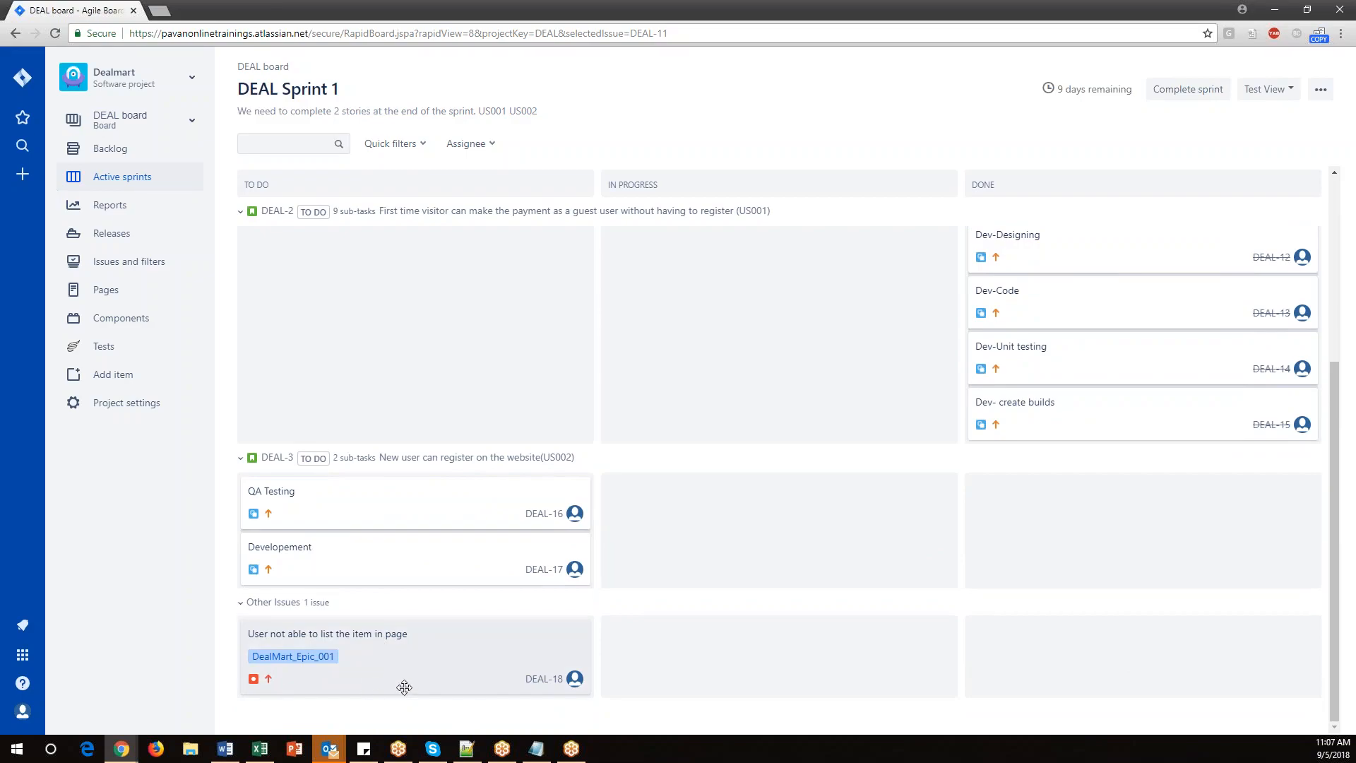
pyautogui.moveTo(352, 664); pyautogui.dragTo(713, 692)
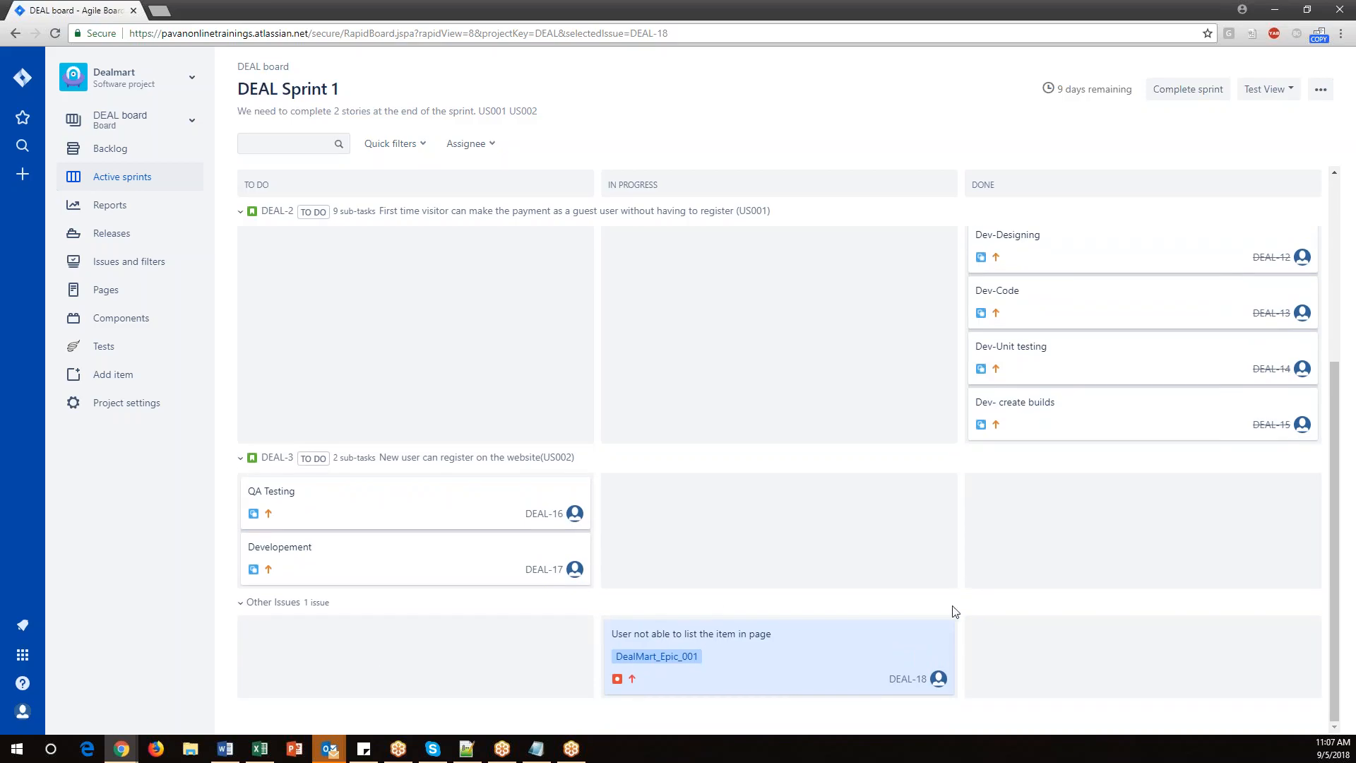
pyautogui.moveTo(780, 653); pyautogui.dragTo(1145, 693)
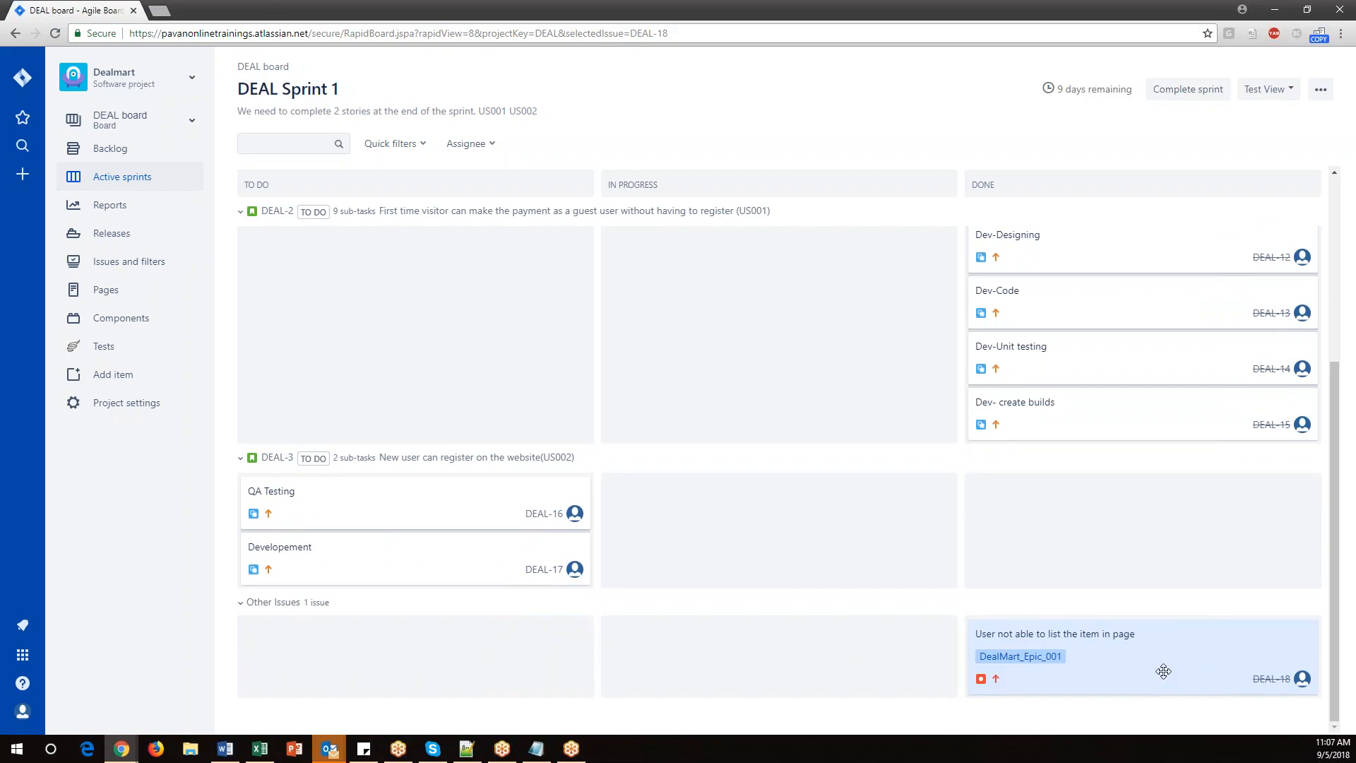
# Move the DEAL-3 subtasks 'QA Testing' and 'Developement' through In Progress to Done, declining to update the parent story.
pyautogui.scroll(4, 351, 508)
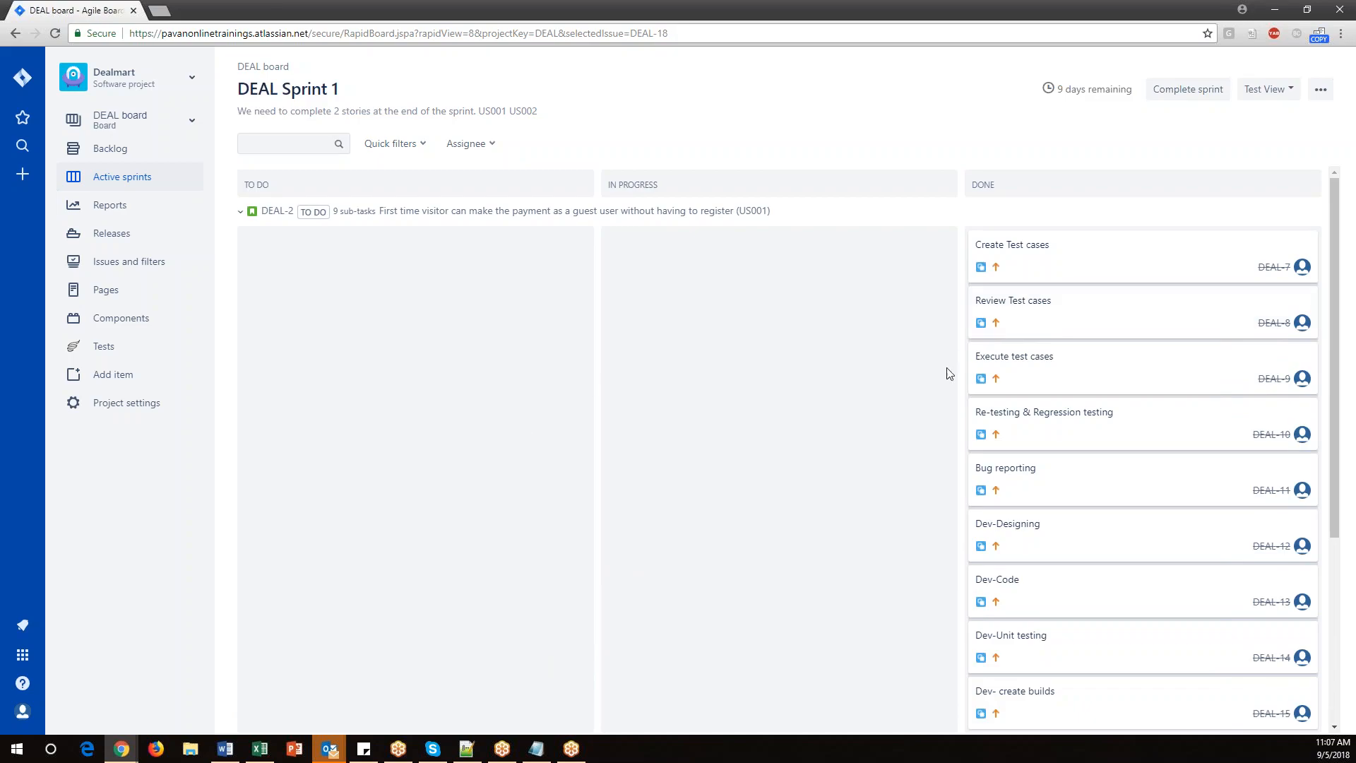
pyautogui.scroll(-4, 1087, 378)
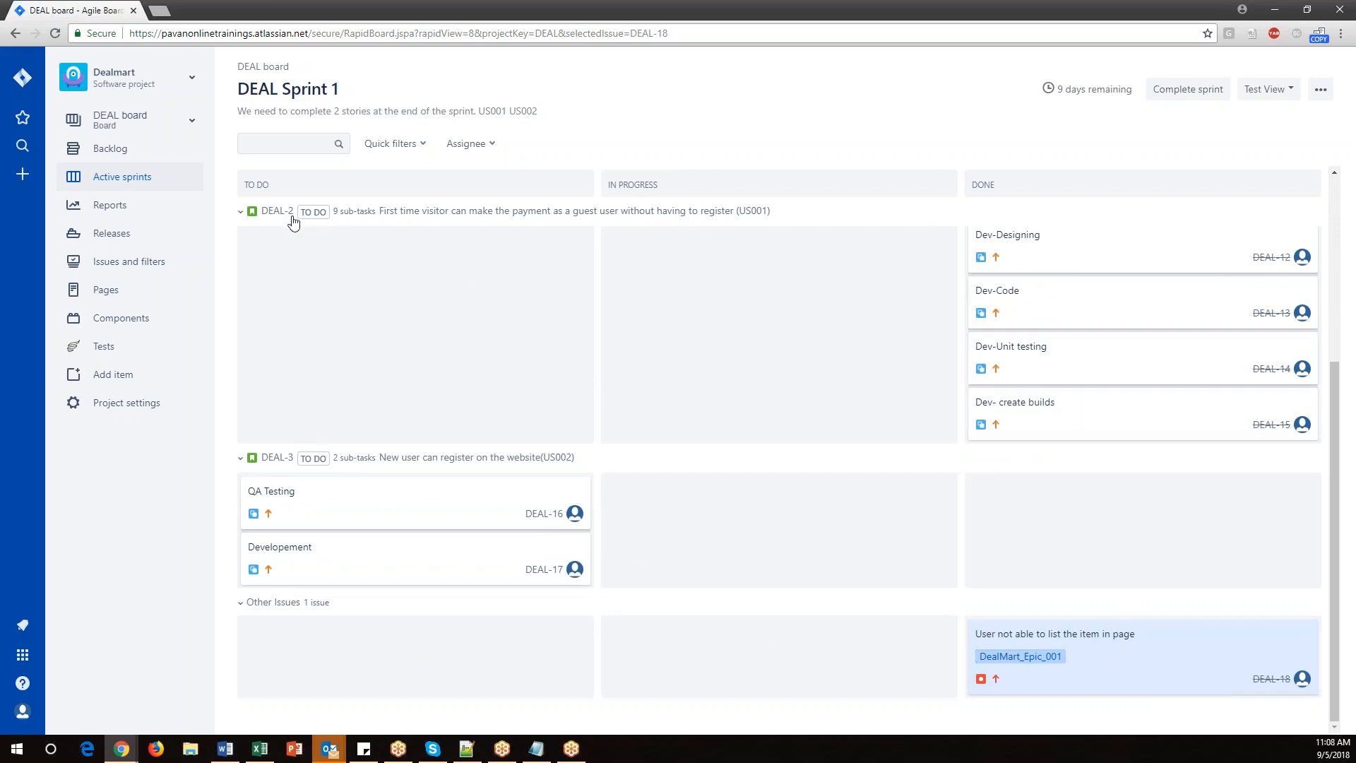
pyautogui.scroll(4, 836, 406)
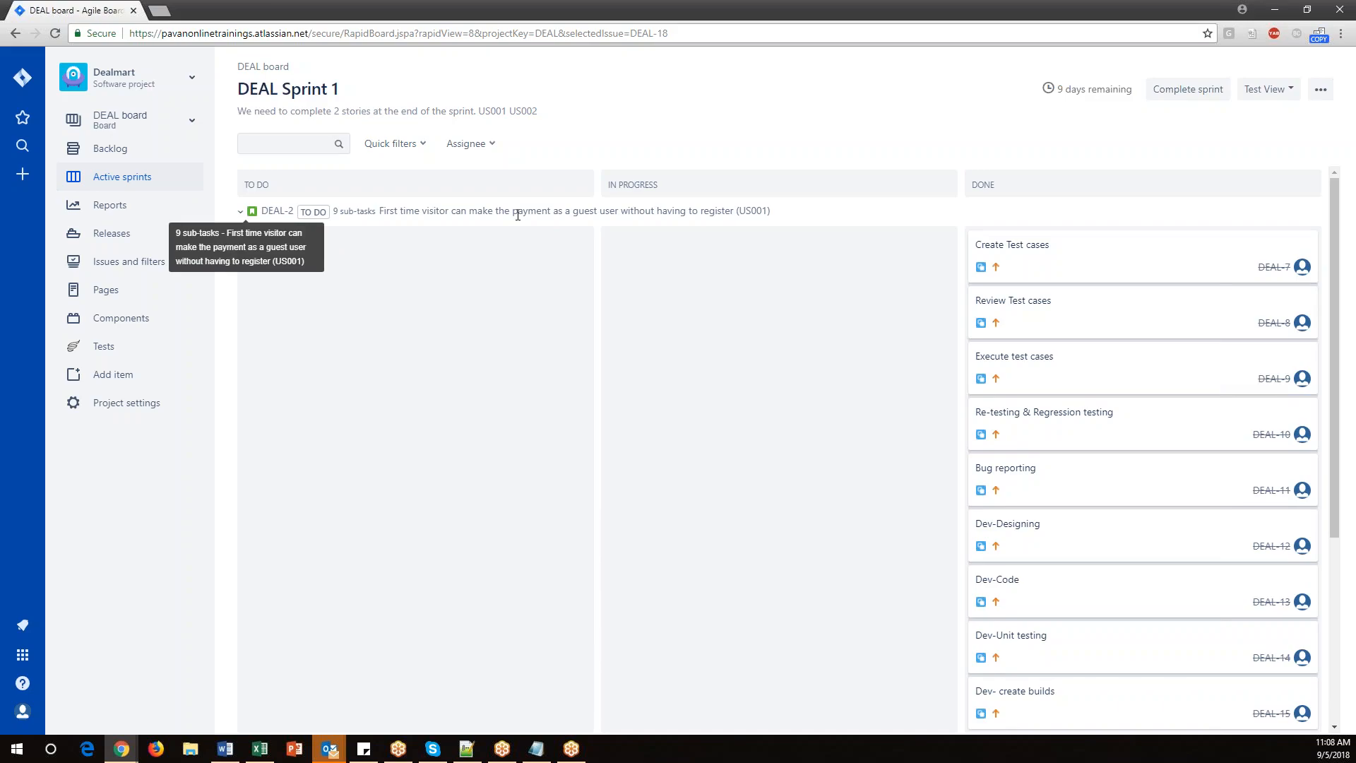
pyautogui.scroll(-4, 786, 491)
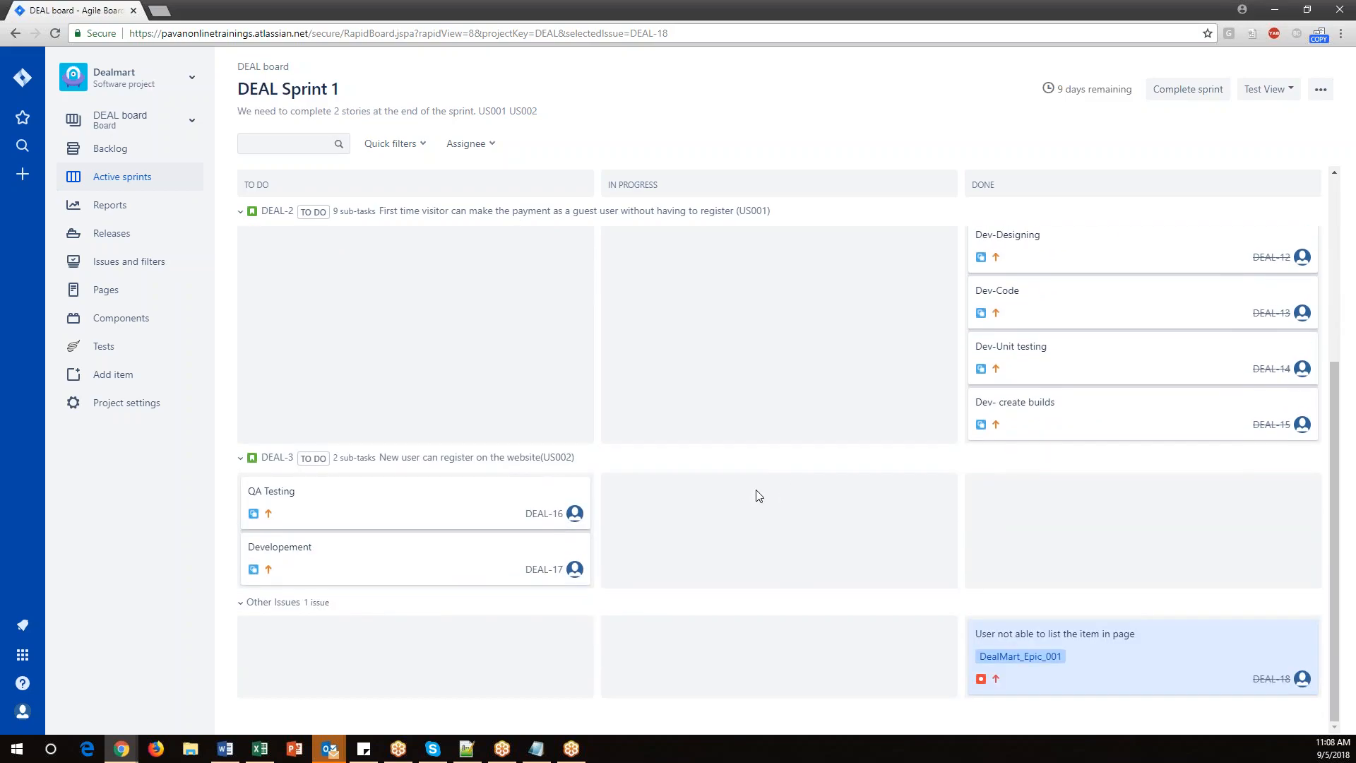
pyautogui.moveTo(372, 494); pyautogui.dragTo(718, 574)
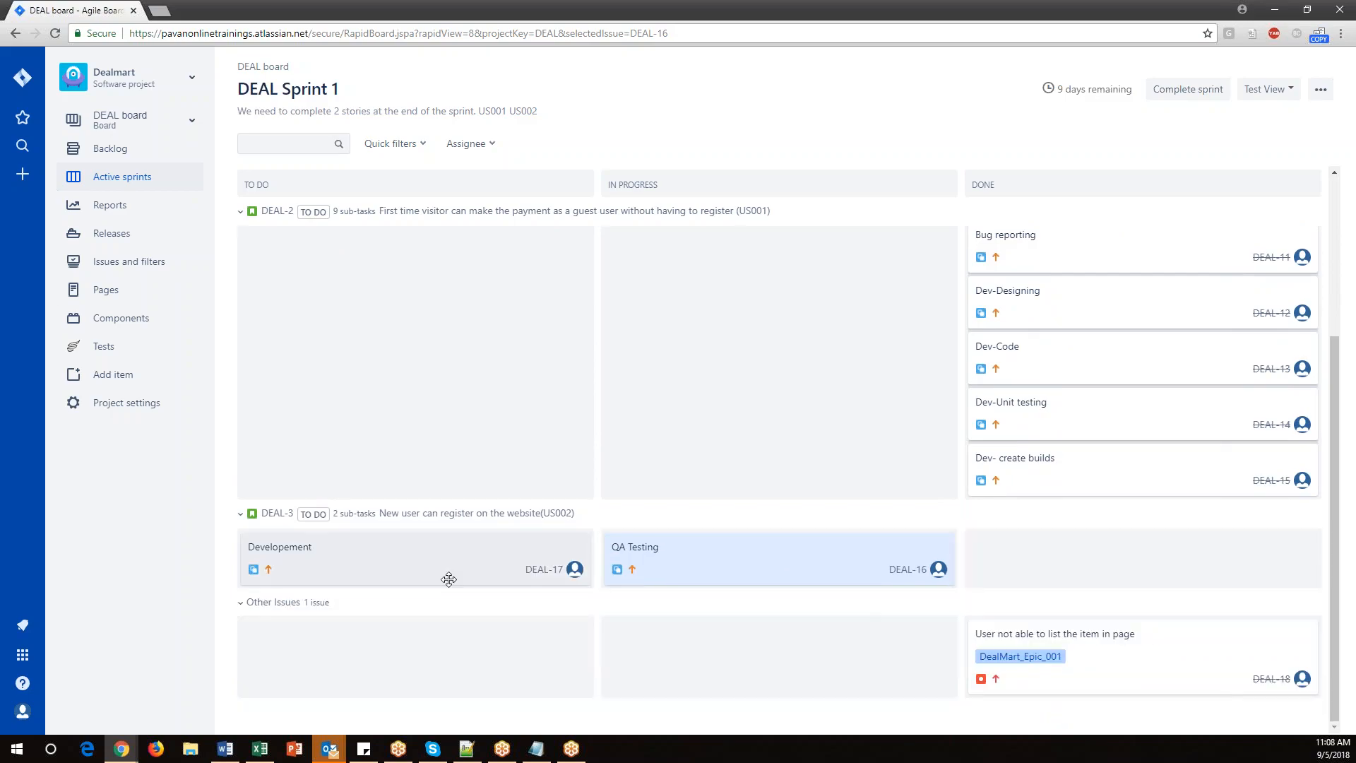
pyautogui.moveTo(315, 558); pyautogui.dragTo(676, 563)
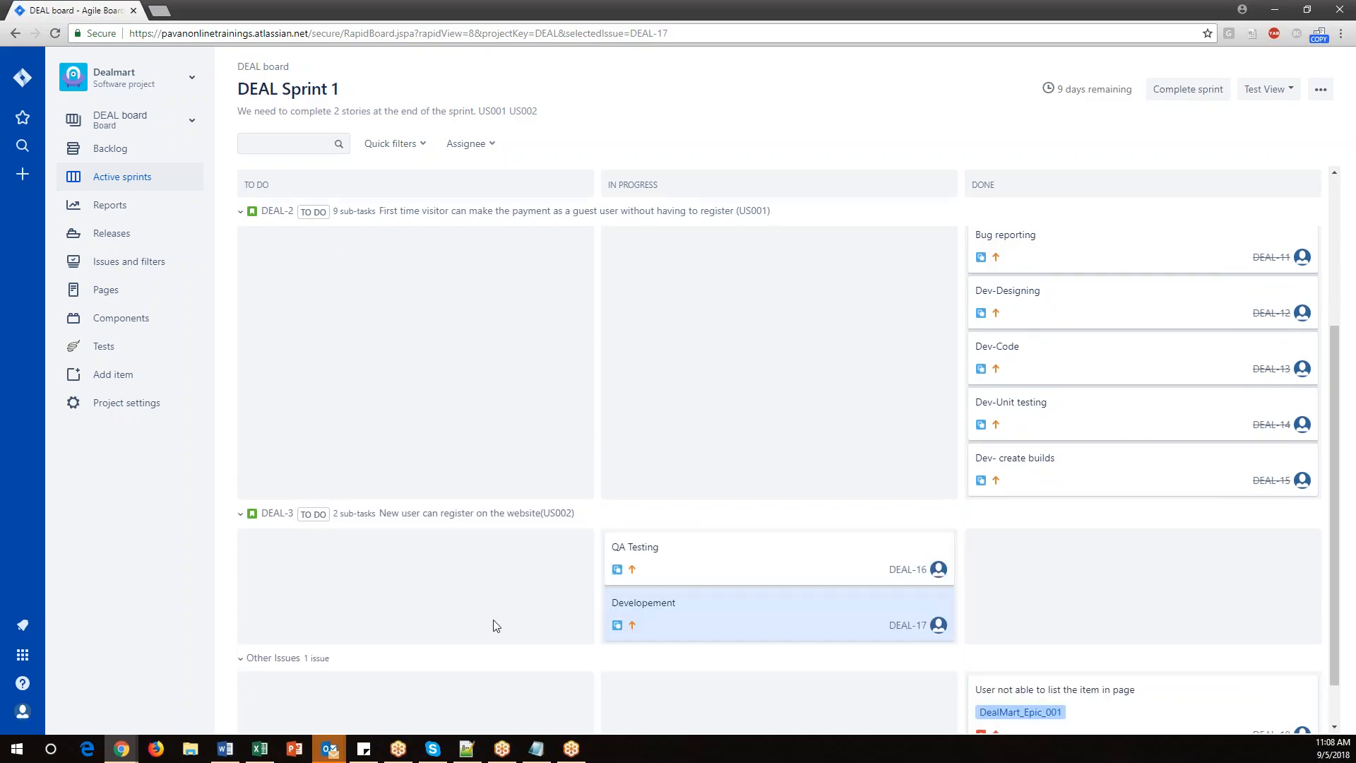
pyautogui.moveTo(693, 565); pyautogui.dragTo(1053, 558)
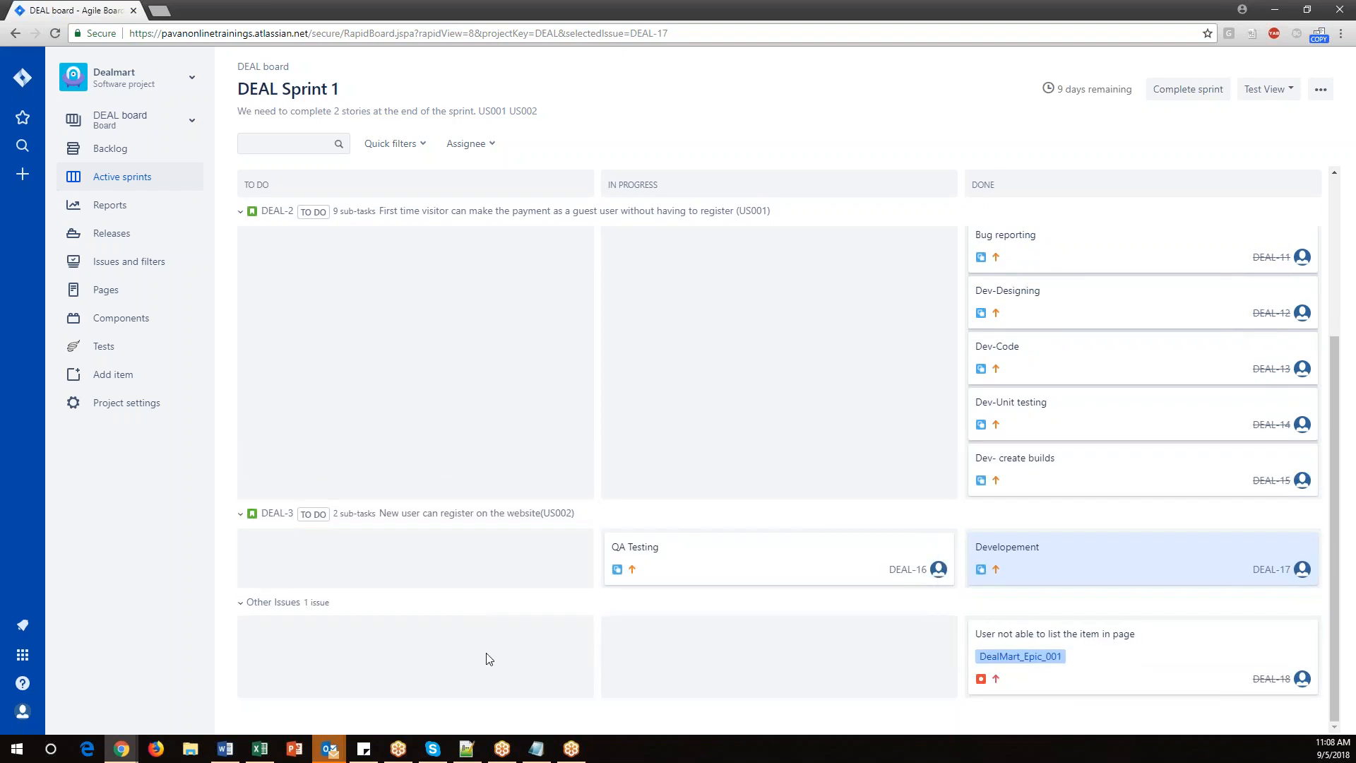
pyautogui.moveTo(645, 549); pyautogui.dragTo(1014, 562)
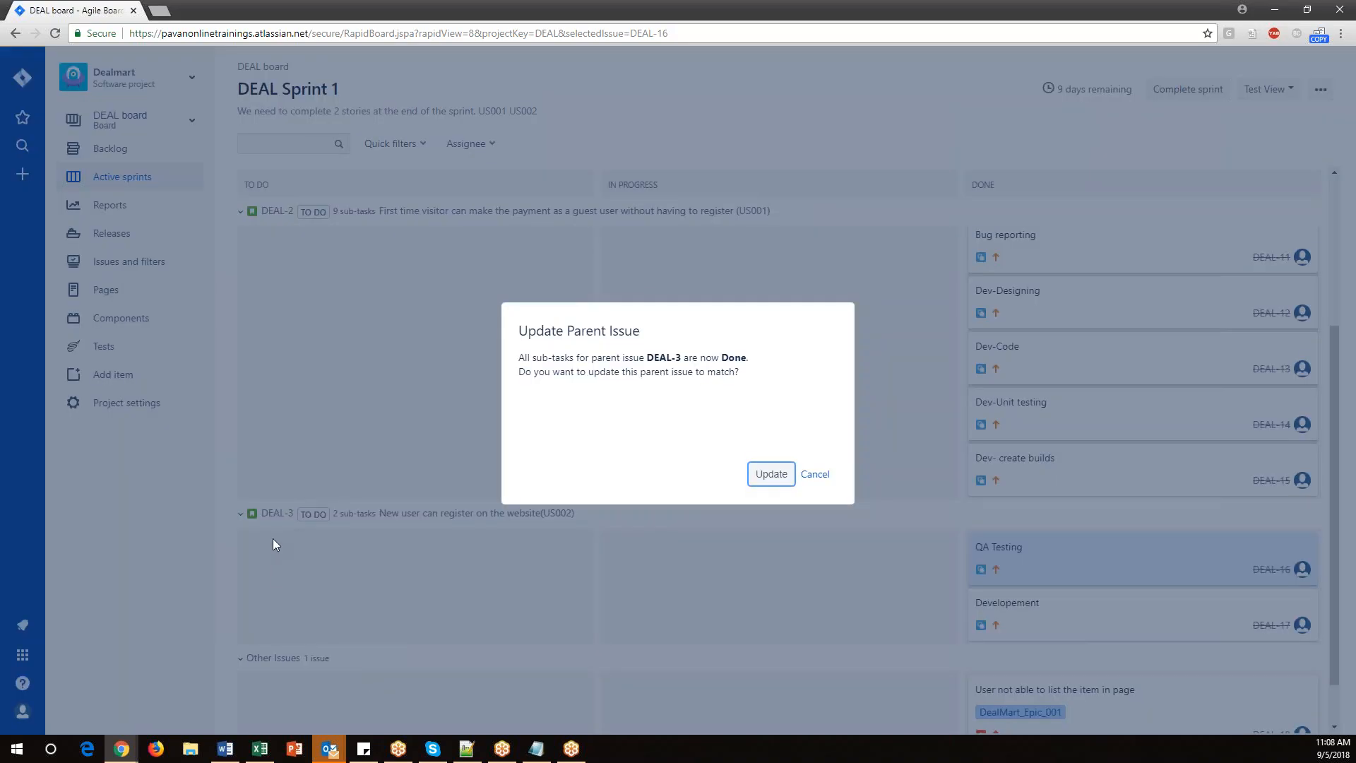
pyautogui.click(814, 474)
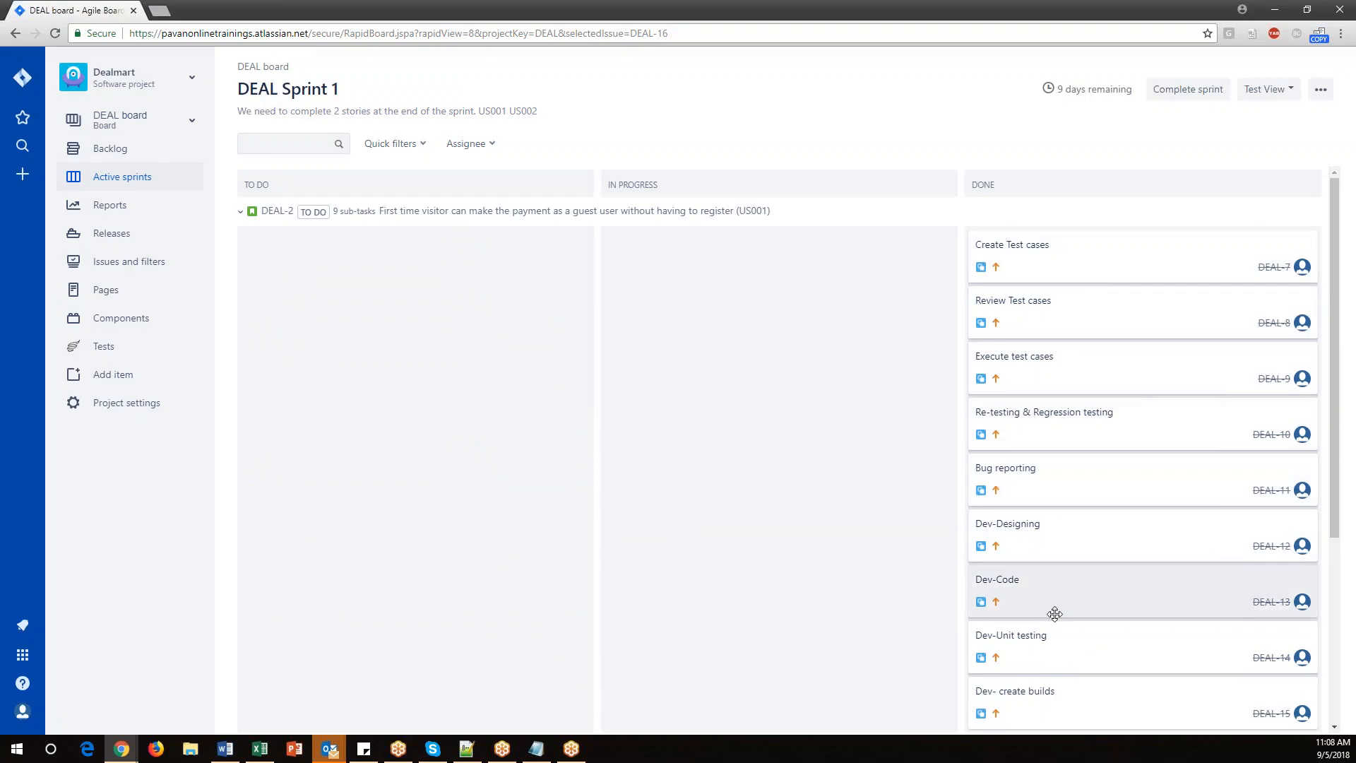
# Collapse the DEAL-2 swimlane and open and close the DEAL-2 story's detail view to review its subtasks.
pyautogui.scroll(-4, 1055, 613)
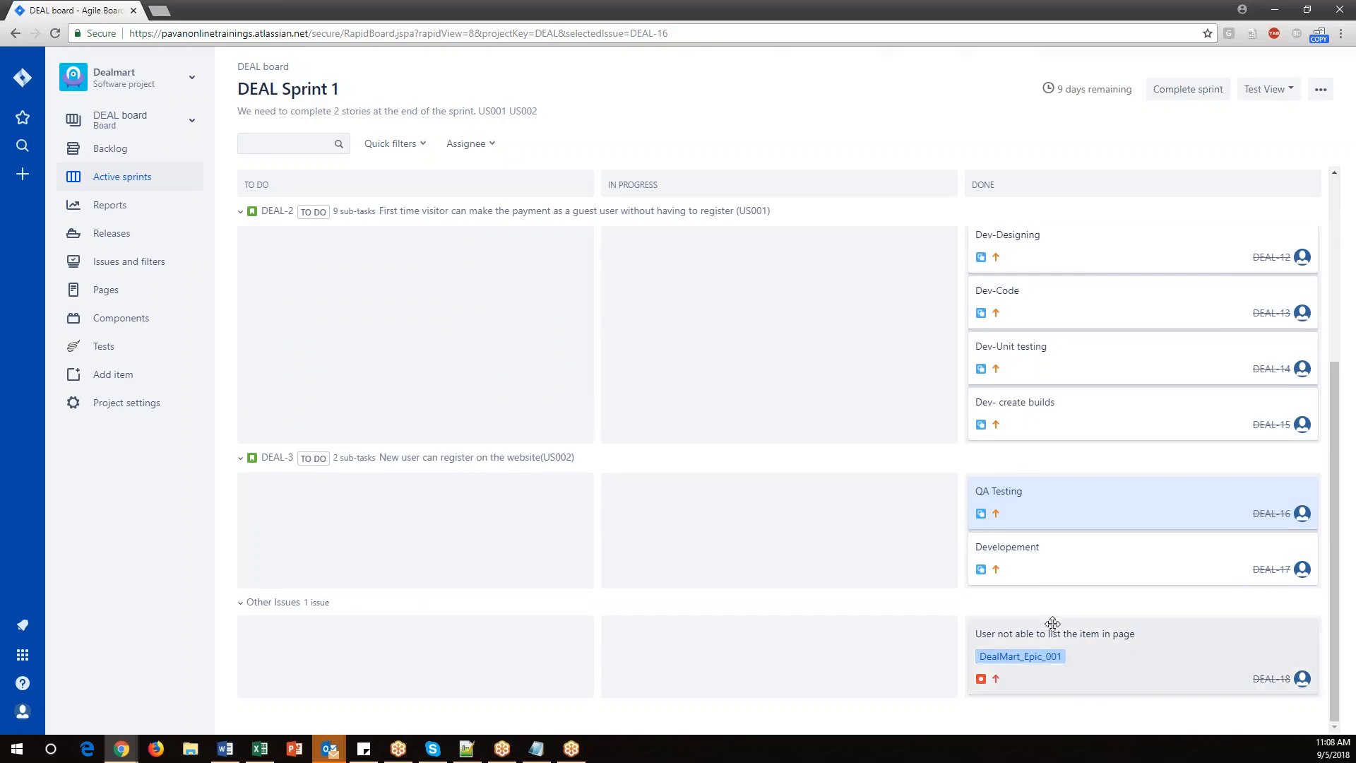
pyautogui.scroll(4, 1053, 623)
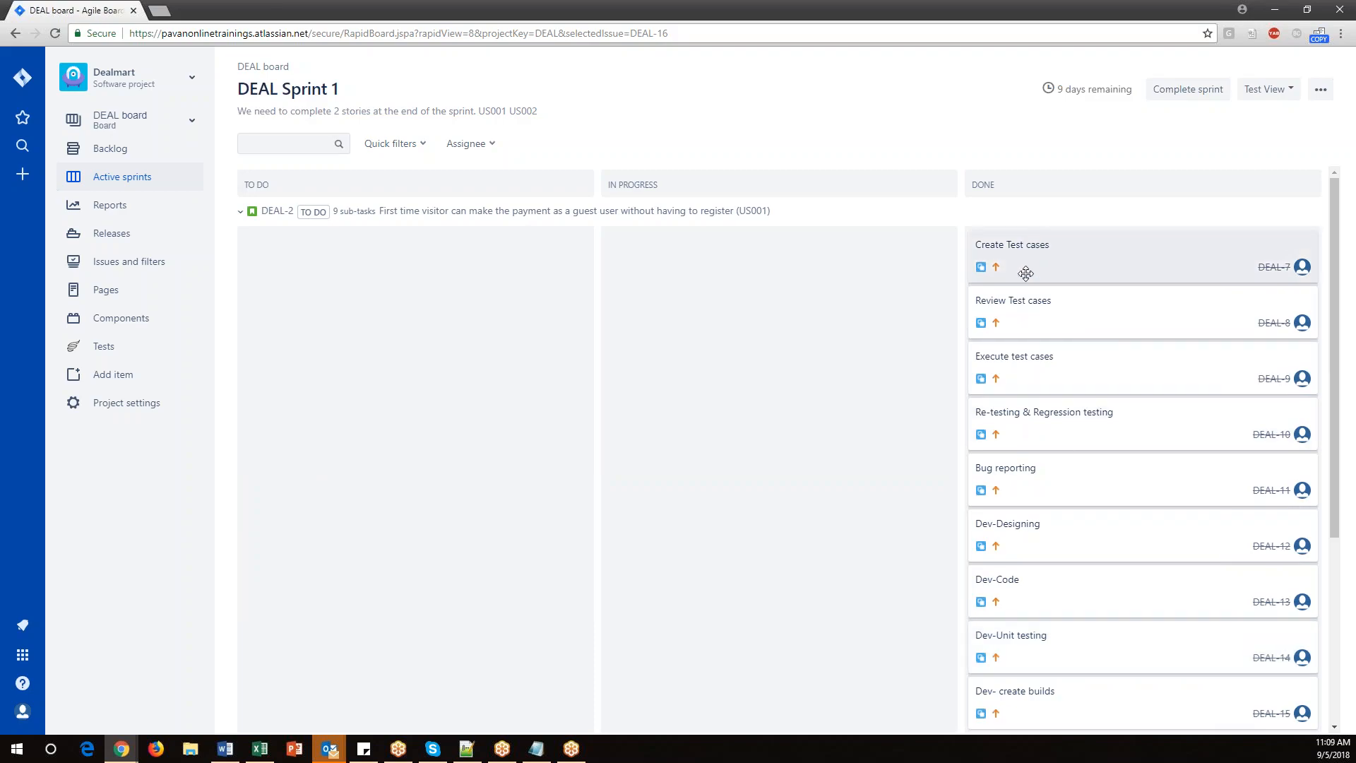
pyautogui.click(241, 212)
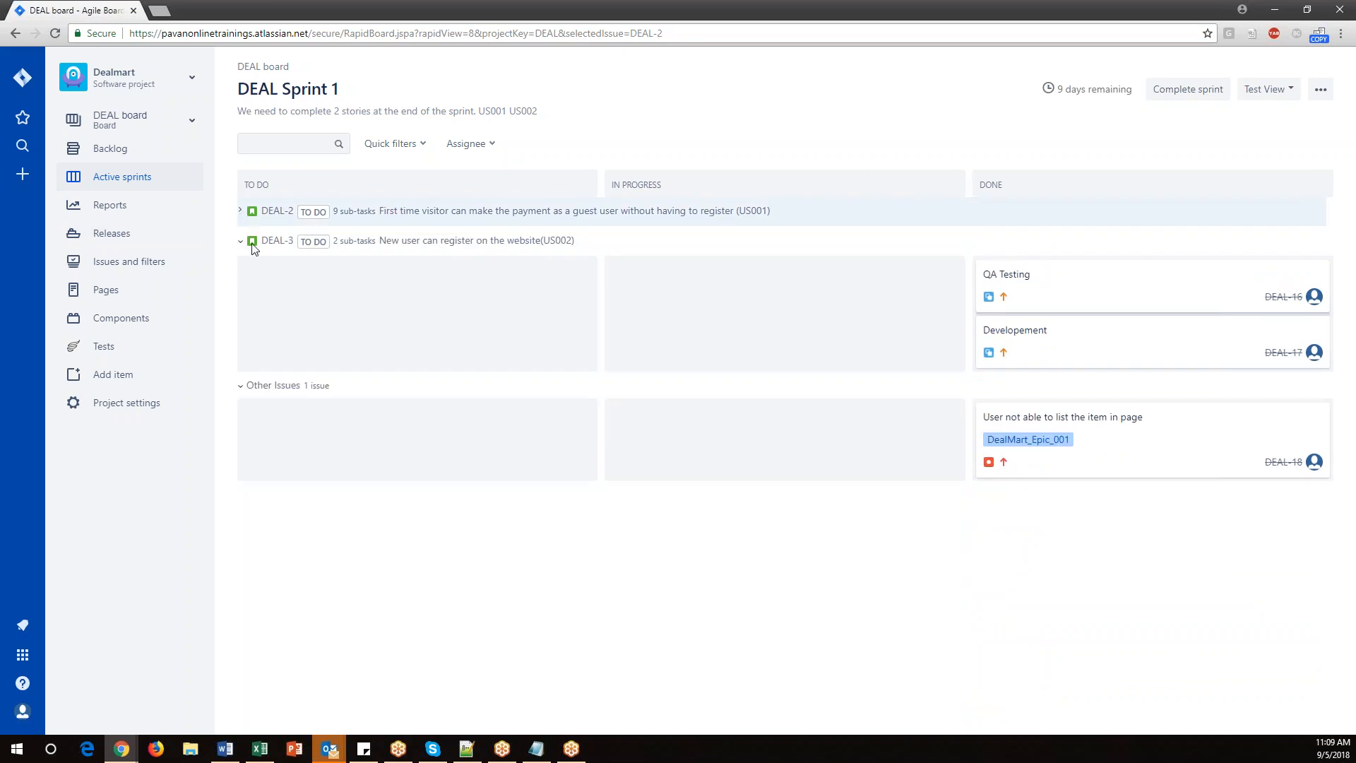
pyautogui.click(240, 211)
pyautogui.click(241, 211)
pyautogui.click(241, 212)
pyautogui.click(241, 212)
pyautogui.moveTo(380, 212); pyautogui.dragTo(722, 212)
pyautogui.click(284, 216)
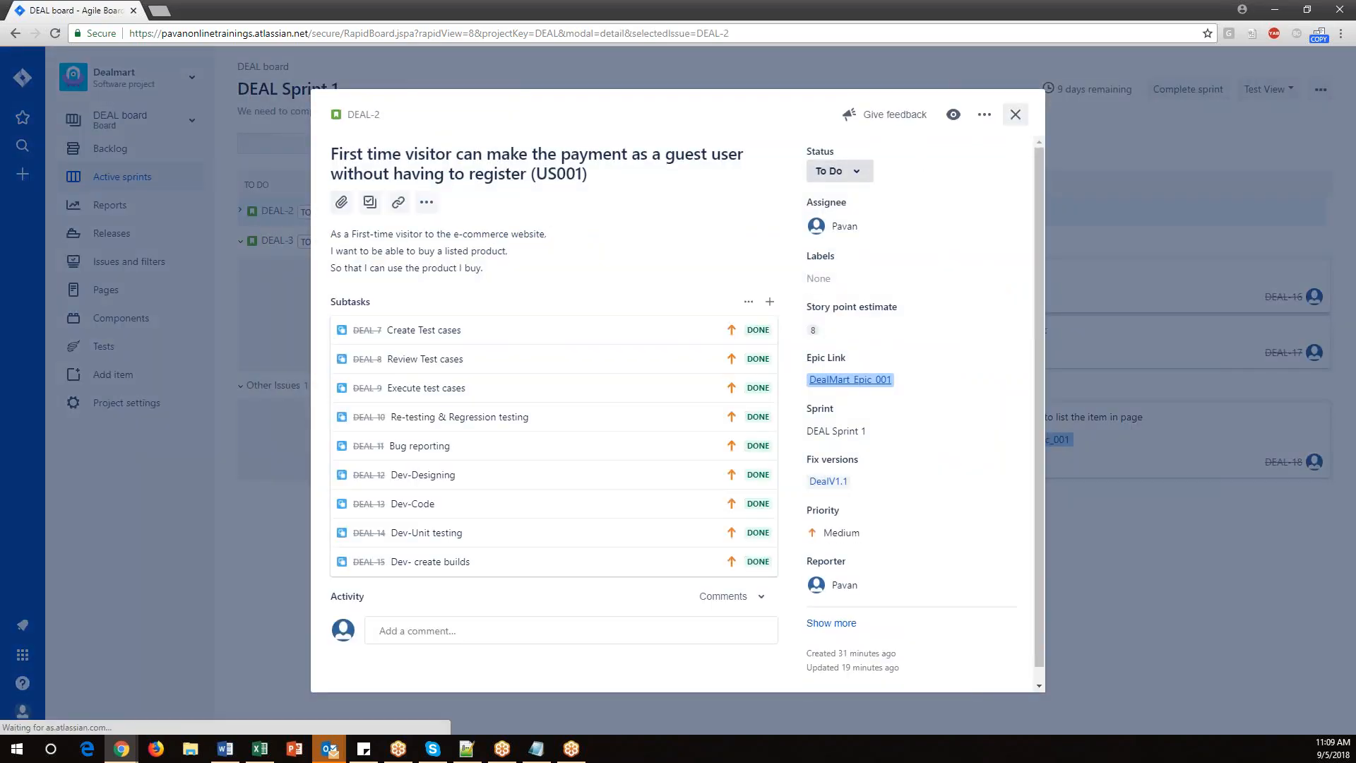
pyautogui.click(1016, 104)
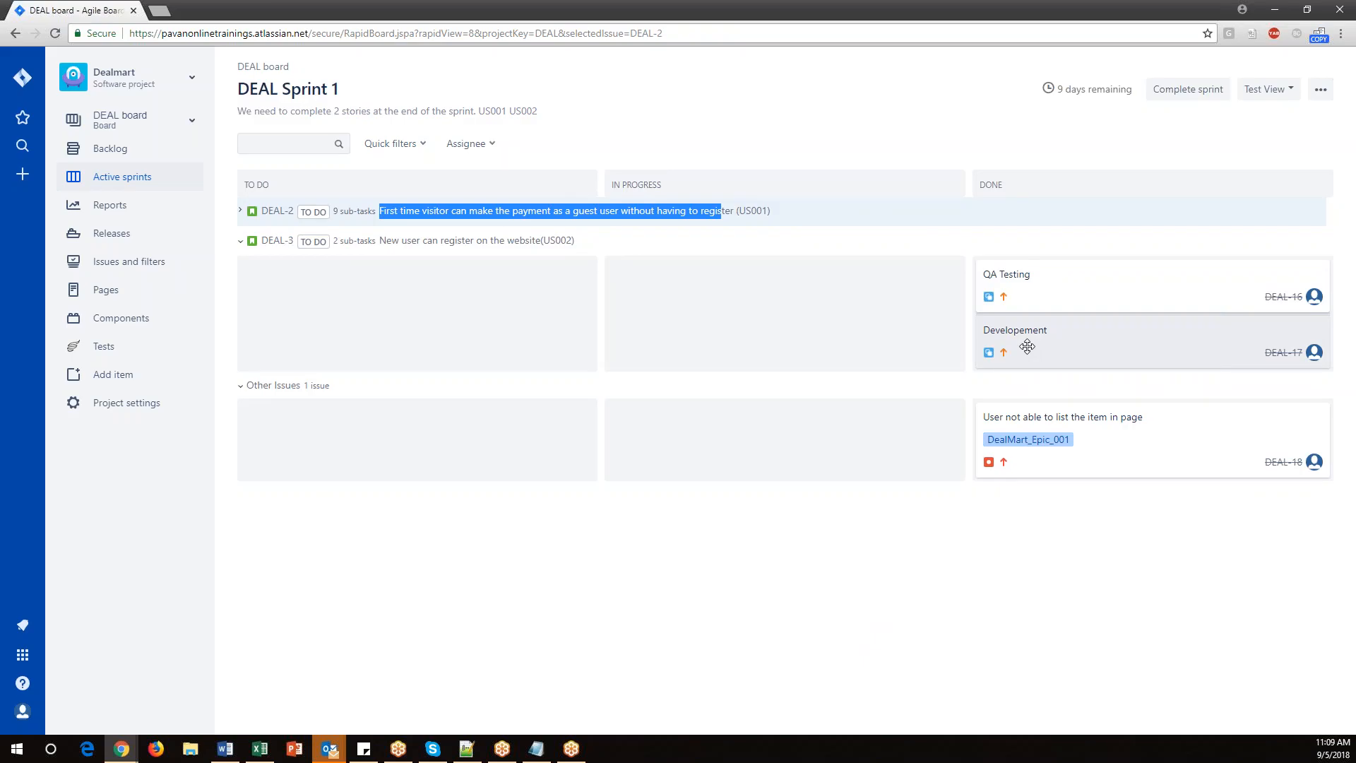
# Move the 'QA Testing' subtask back from Done to In Progress.
pyautogui.click(883, 511)
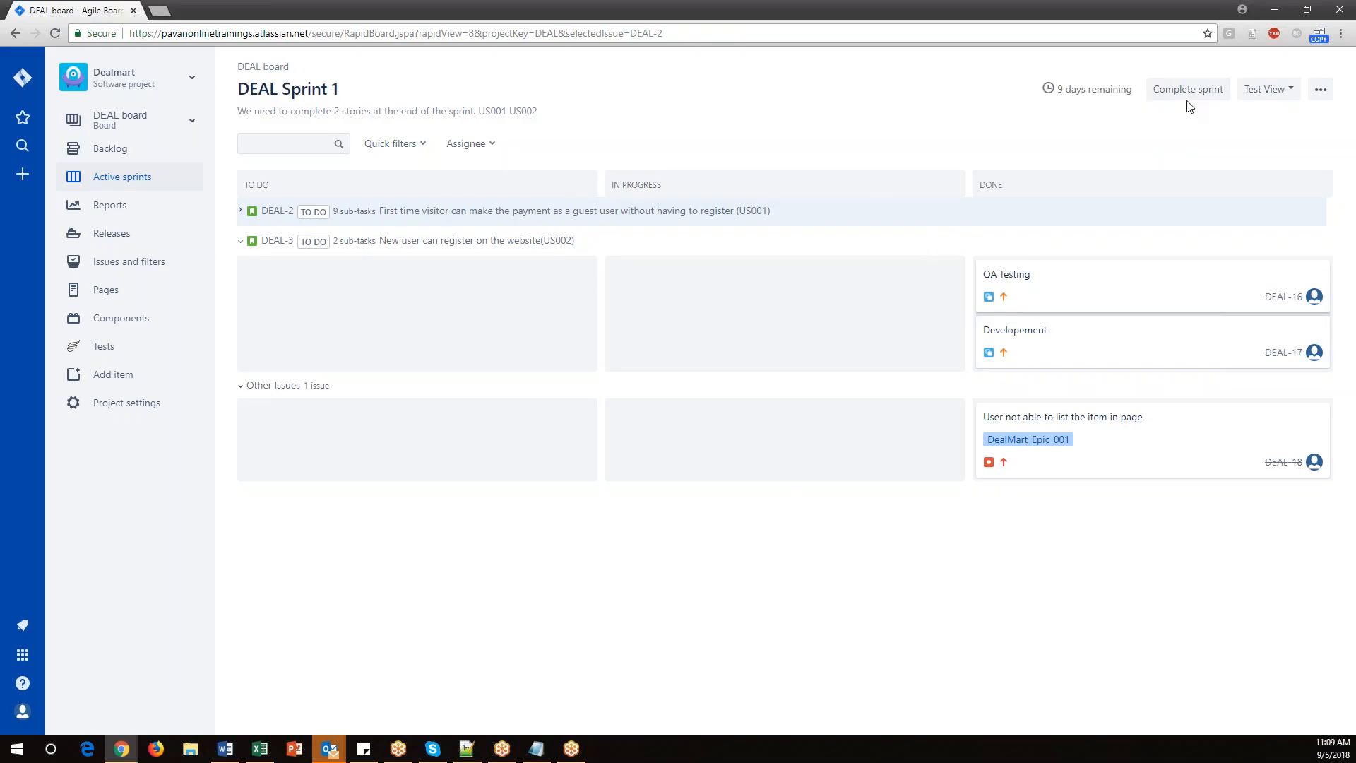
pyautogui.click(244, 241)
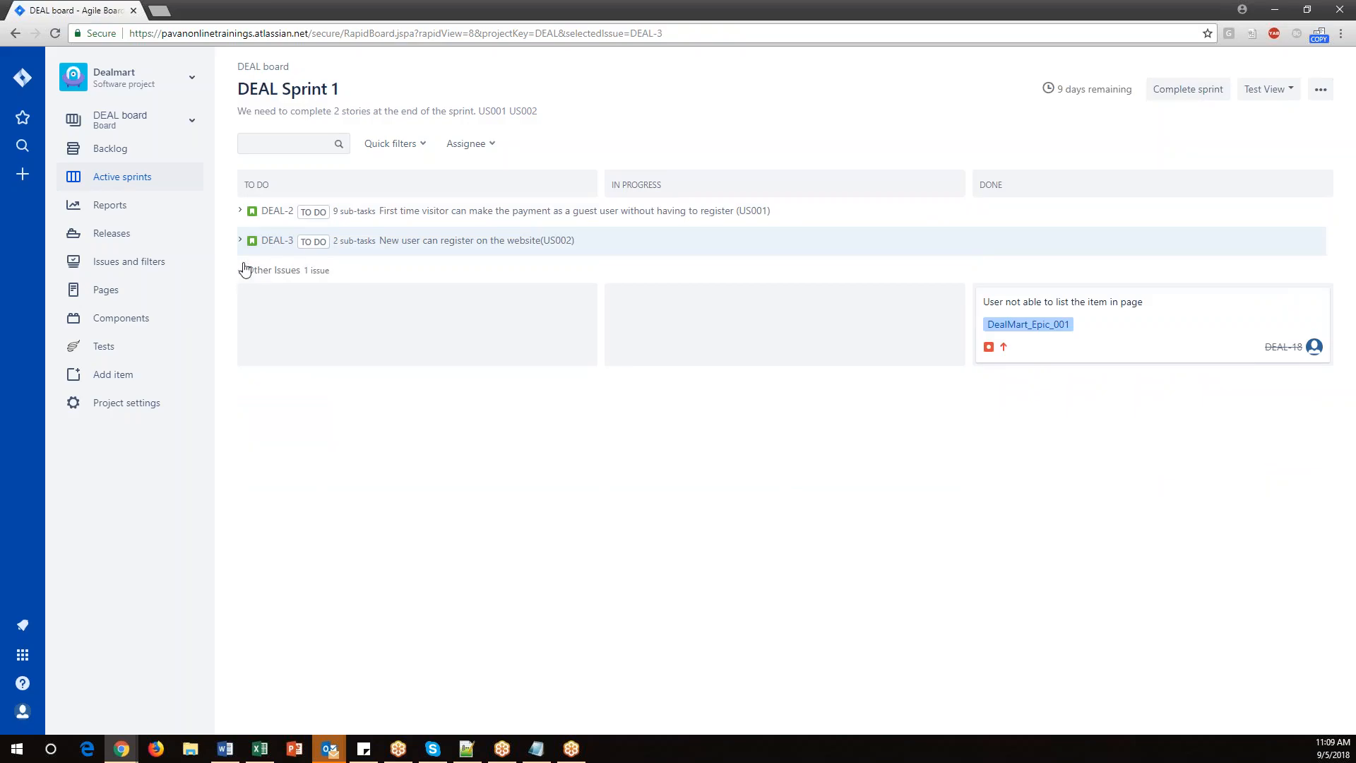
pyautogui.click(241, 241)
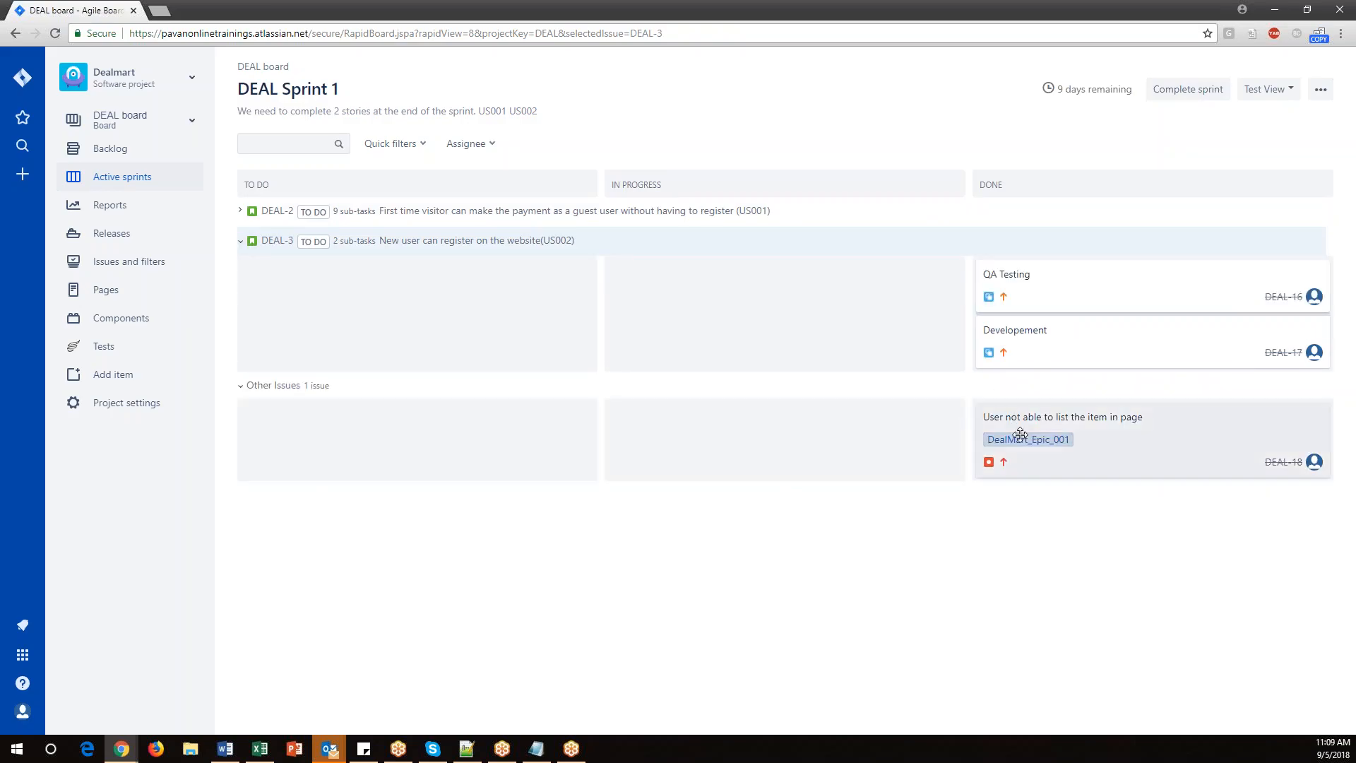
pyautogui.moveTo(995, 306); pyautogui.dragTo(644, 304)
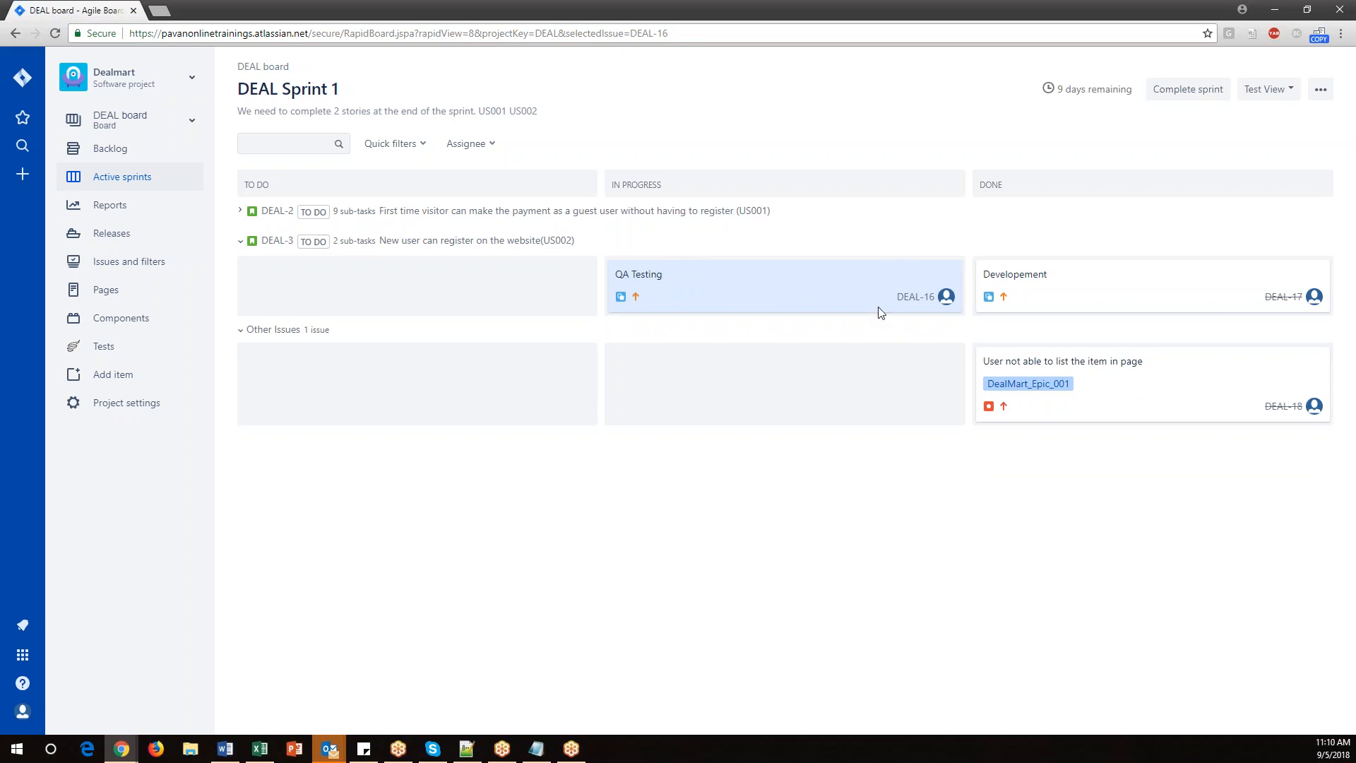
# Review the Complete sprint dialog for DEAL Sprint 1 twice, cancelling it without completing the sprint.
pyautogui.click(1178, 89)
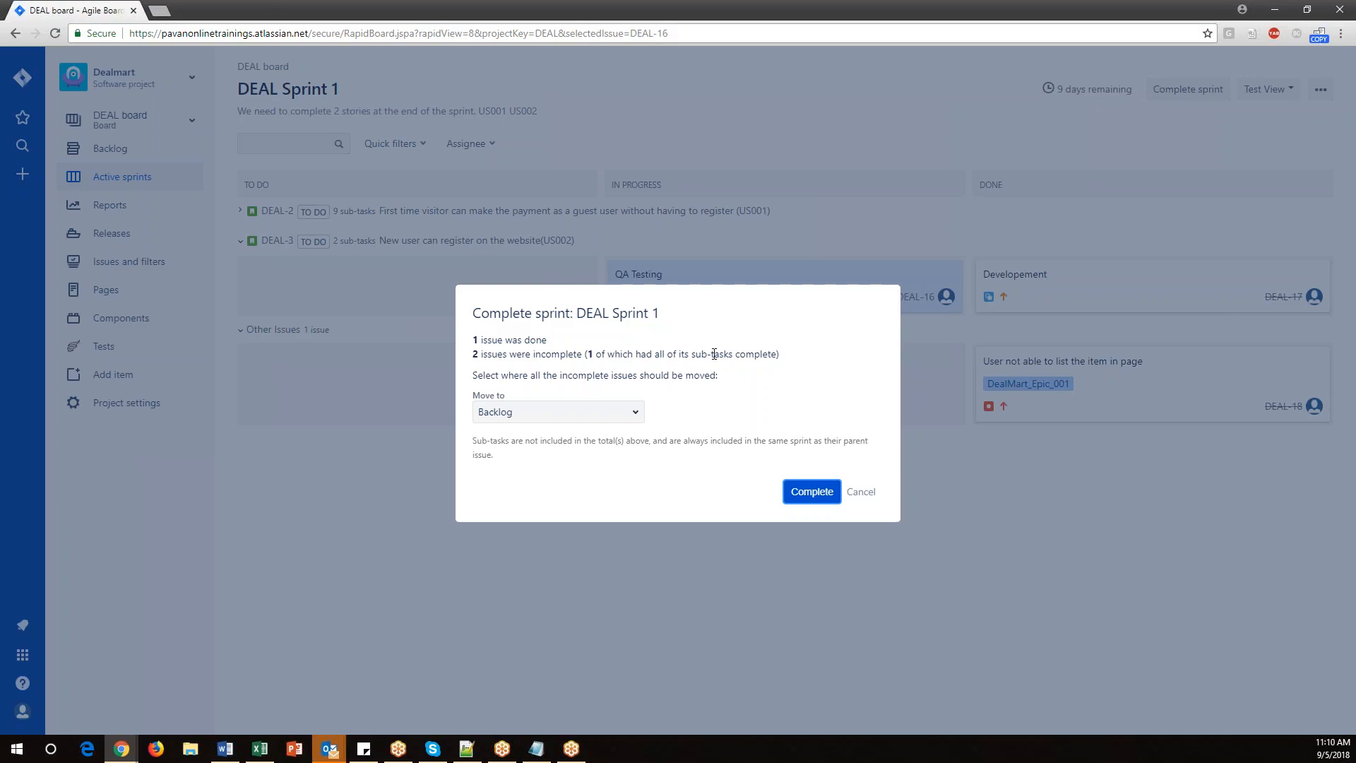
pyautogui.click(859, 494)
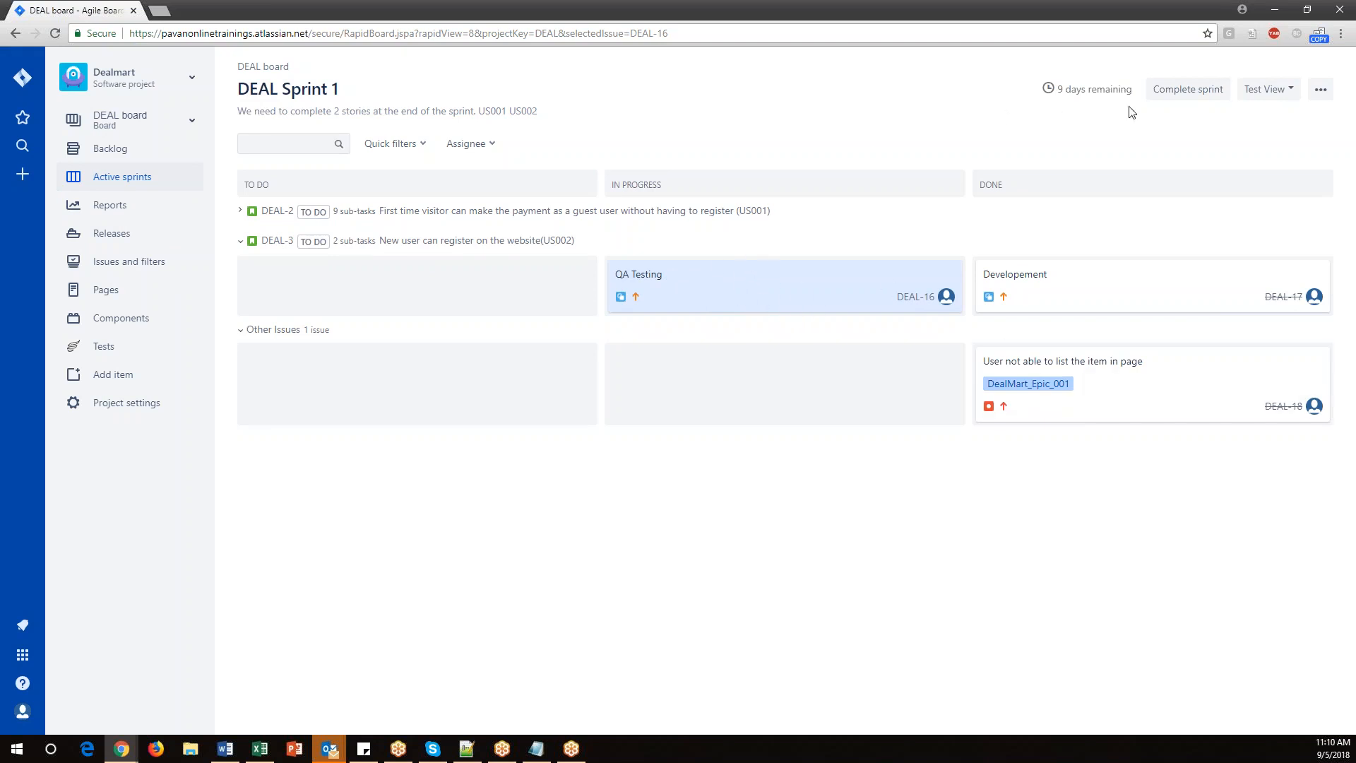
pyautogui.click(1176, 94)
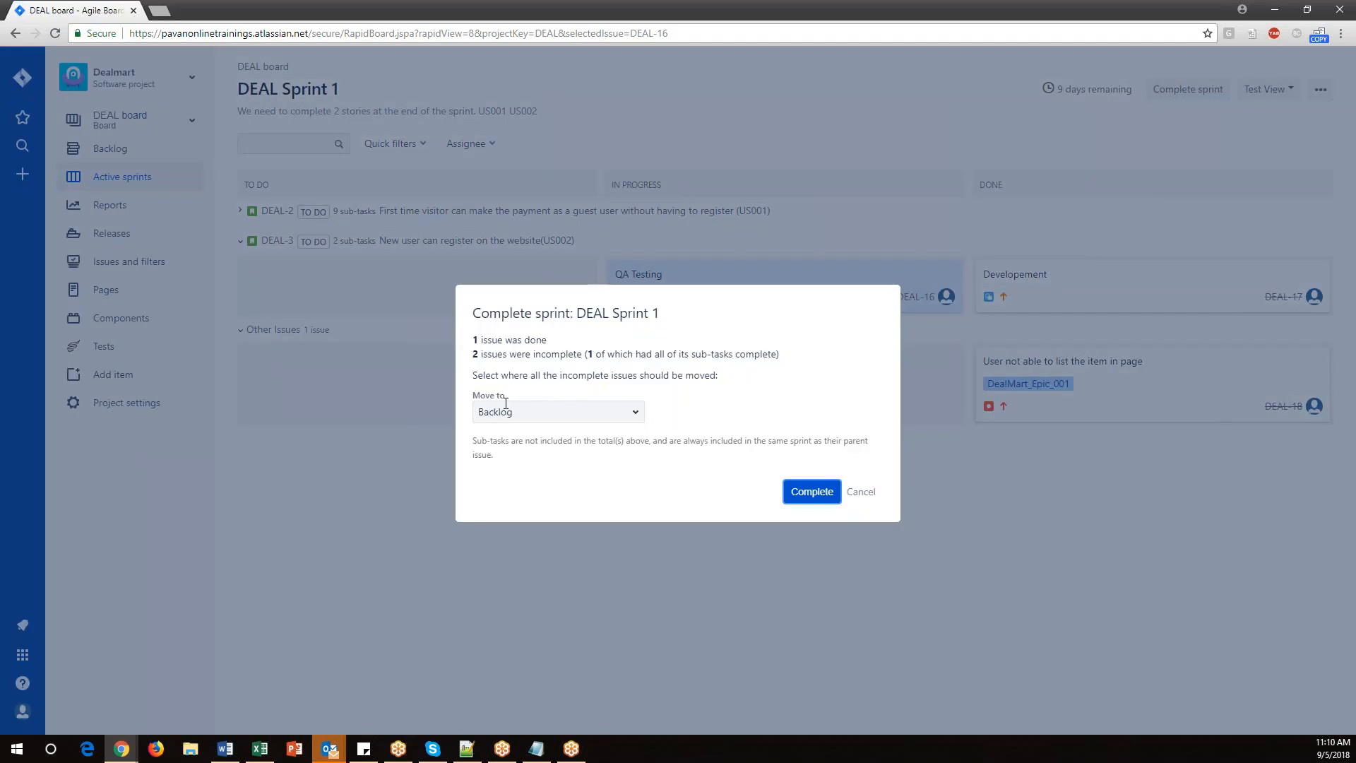
pyautogui.moveTo(484, 375); pyautogui.dragTo(730, 382)
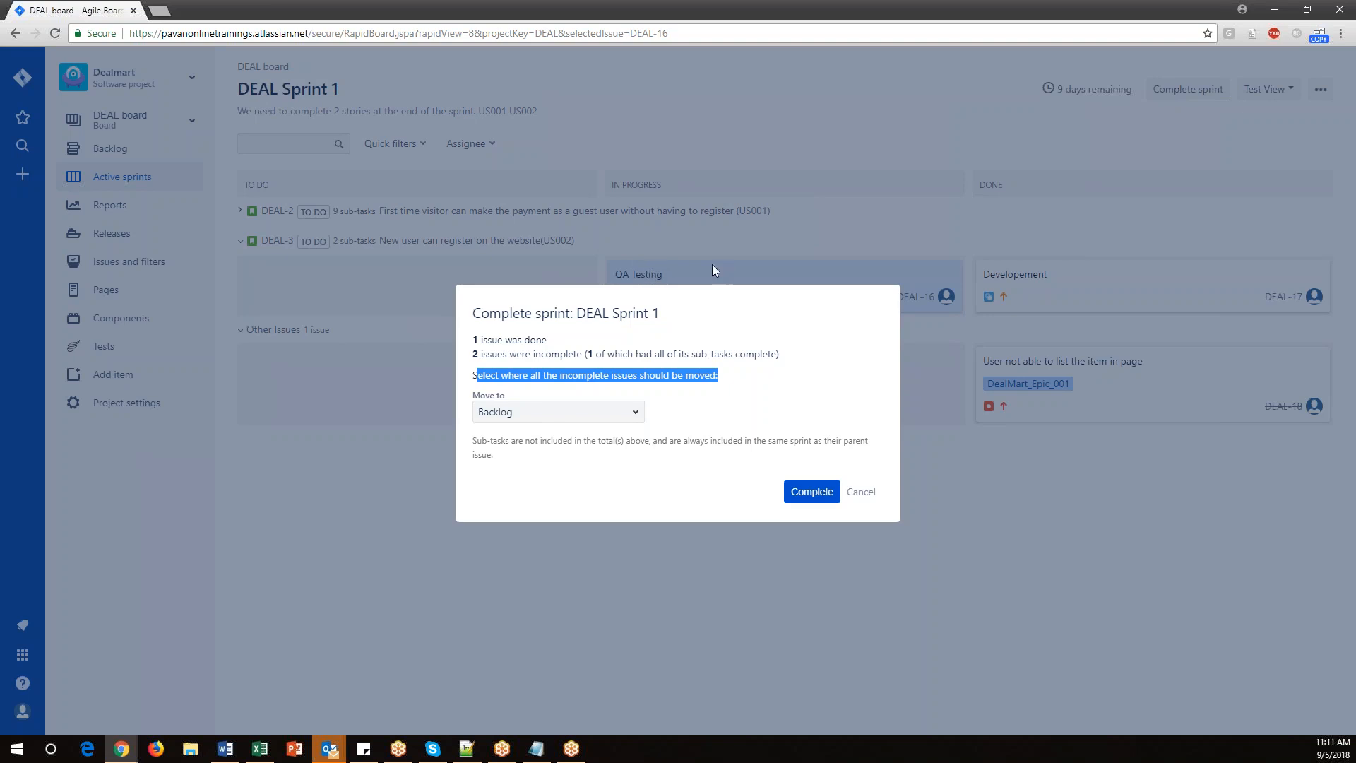
pyautogui.click(861, 493)
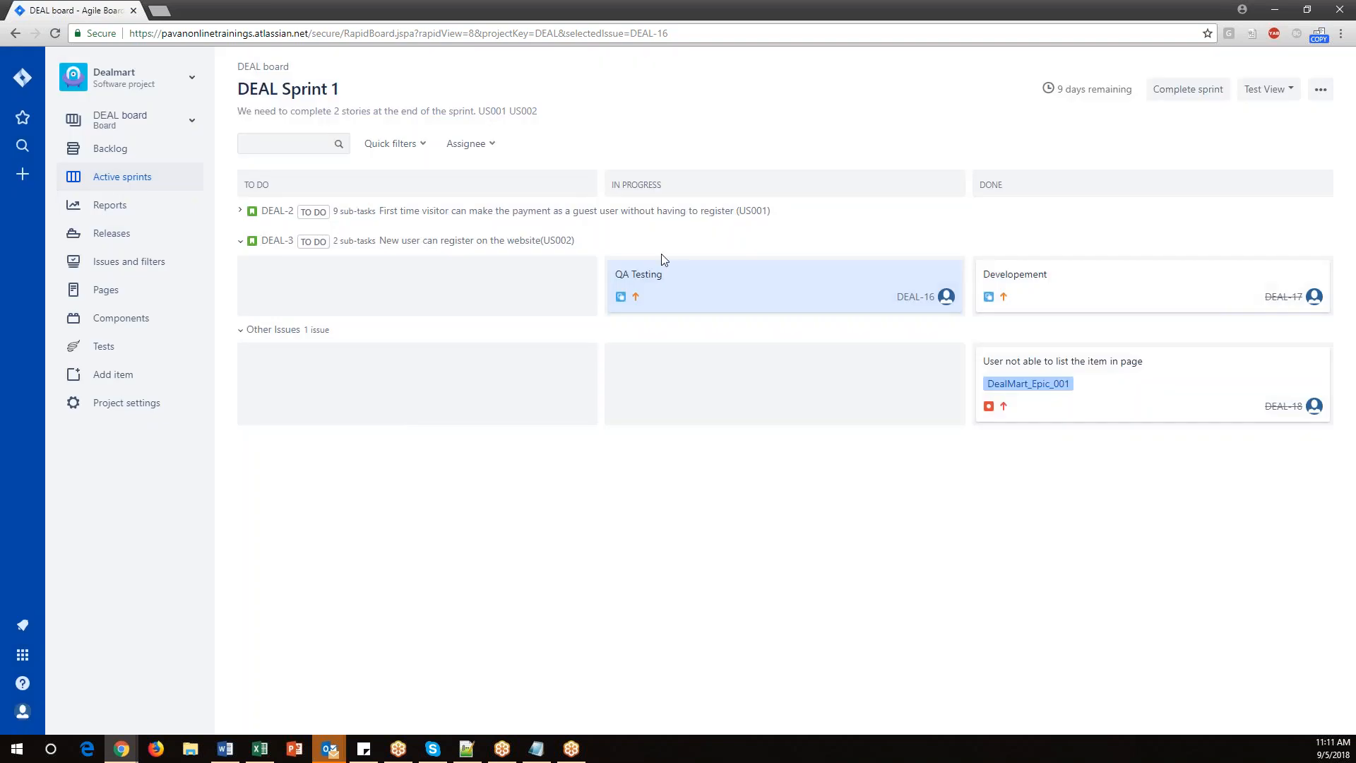
# Move the 'QA Testing' subtask to Done and update the parent story DEAL-3 to Done.
pyautogui.moveTo(666, 276); pyautogui.dragTo(1037, 378)
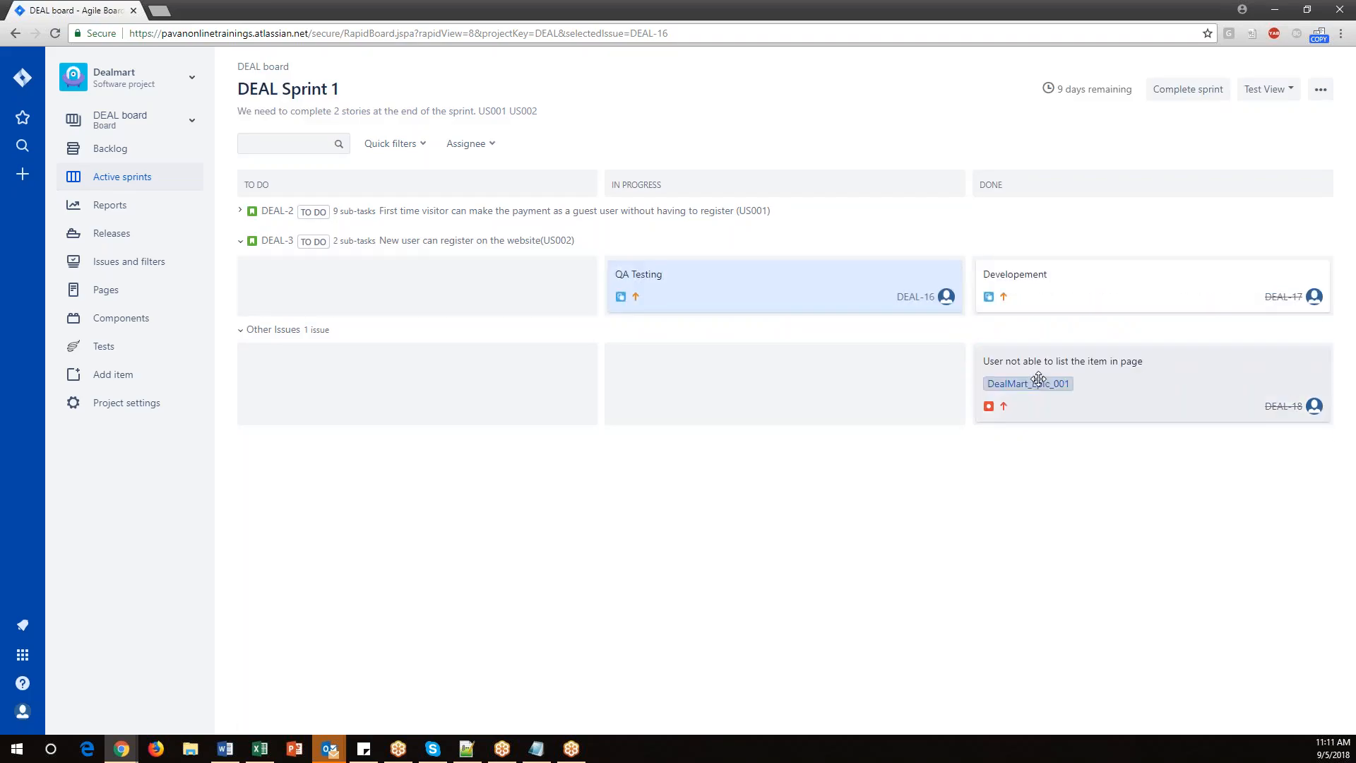
pyautogui.moveTo(715, 283); pyautogui.dragTo(1091, 277)
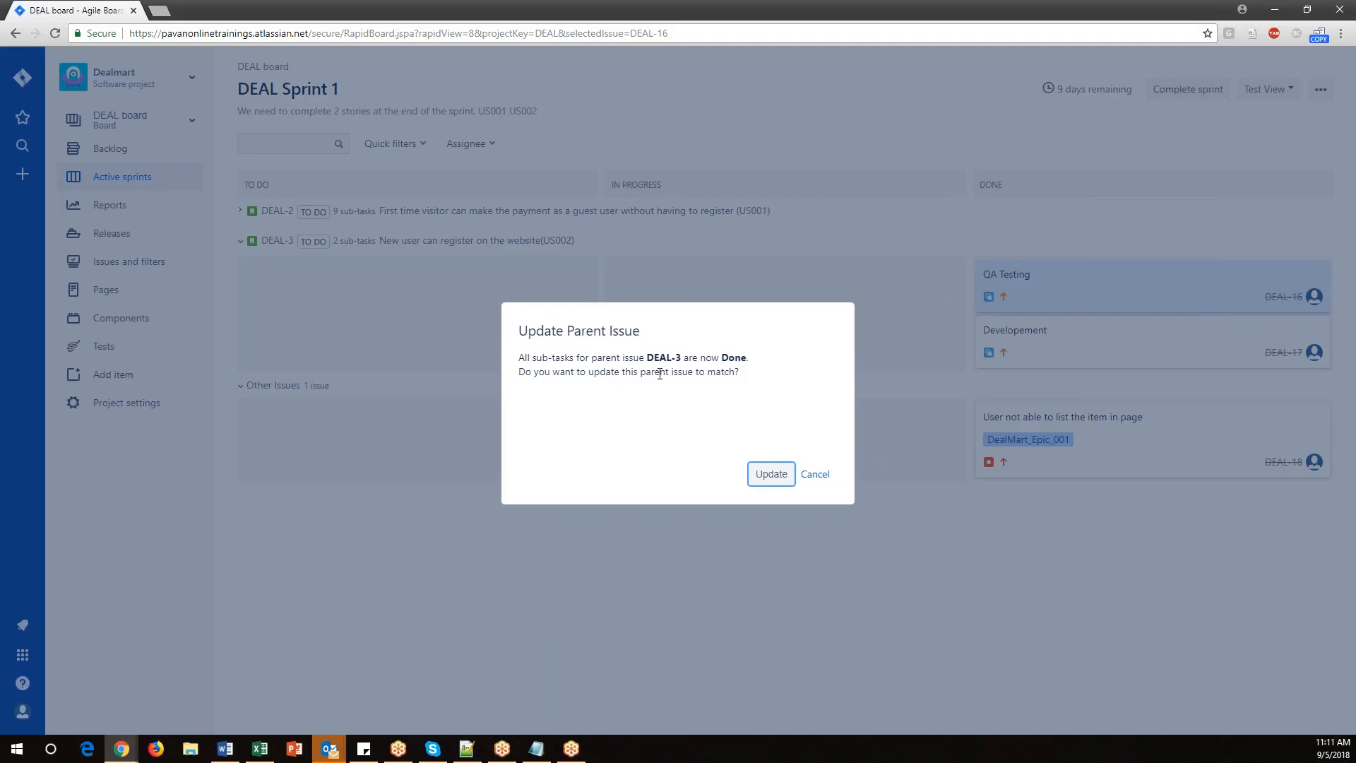
pyautogui.click(765, 475)
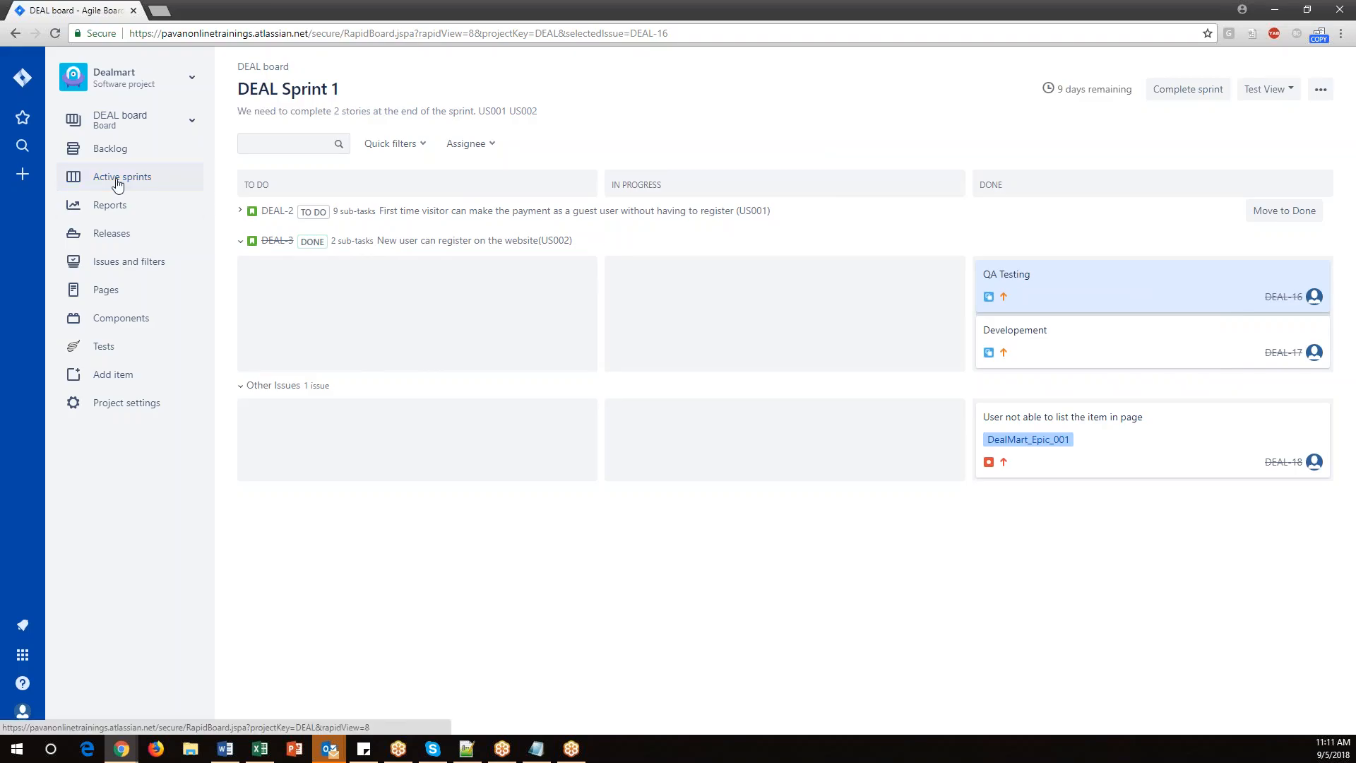
pyautogui.click(241, 211)
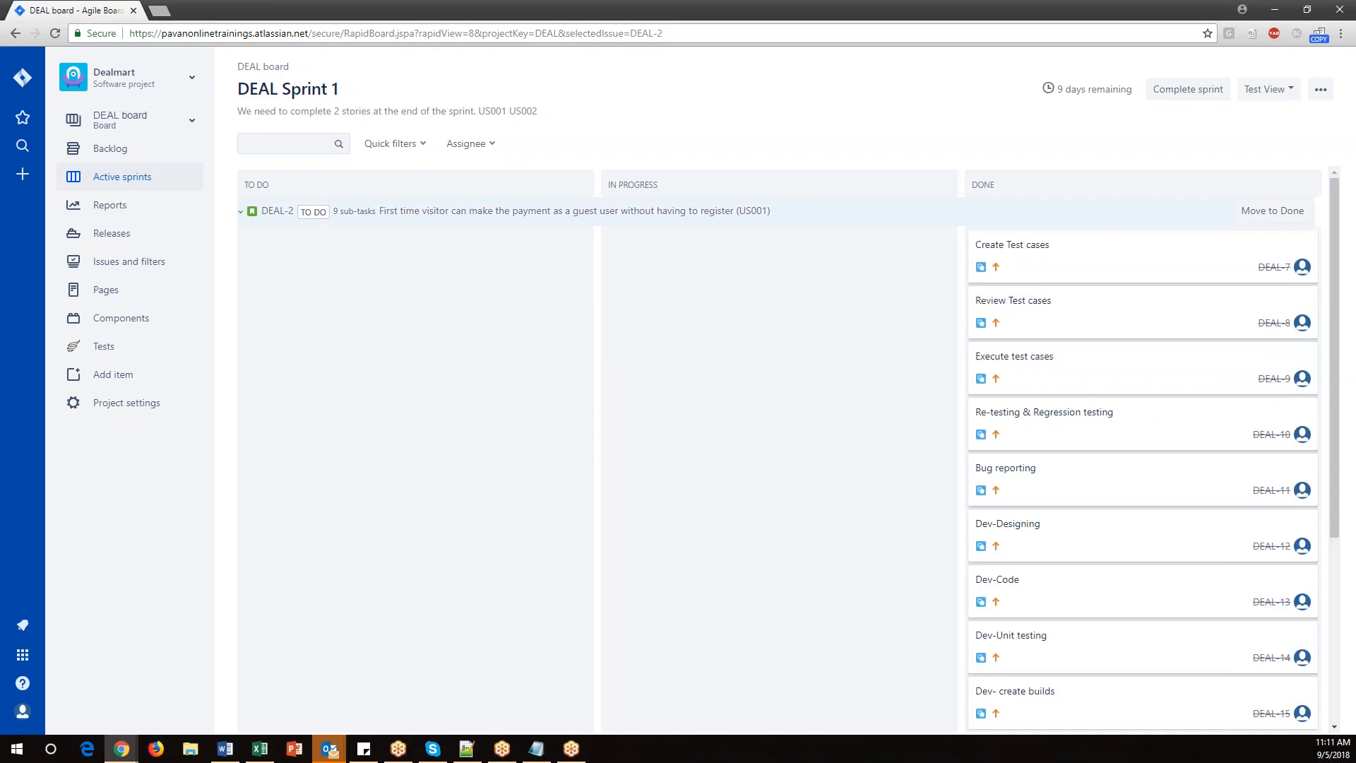
pyautogui.click(241, 212)
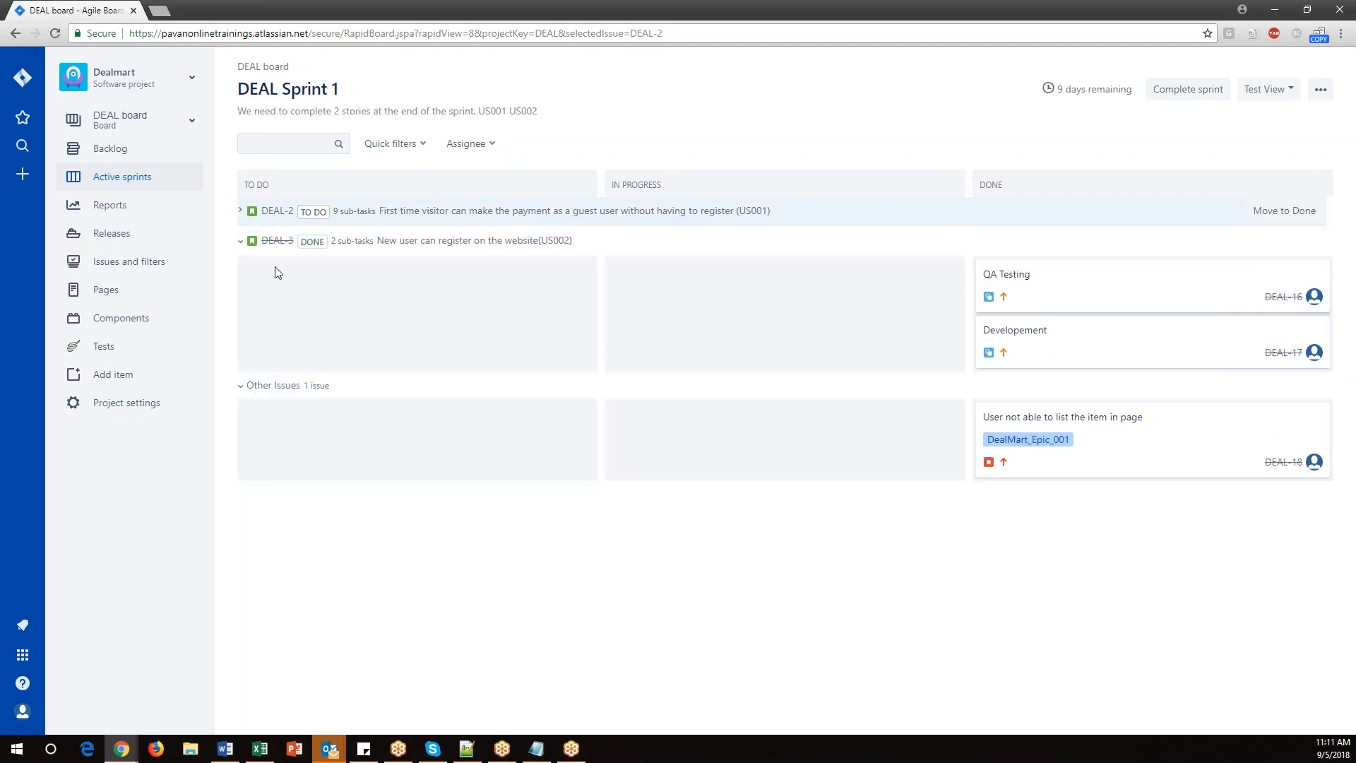
# Complete DEAL Sprint 1, moving any incomplete issues to the Backlog.
pyautogui.click(240, 211)
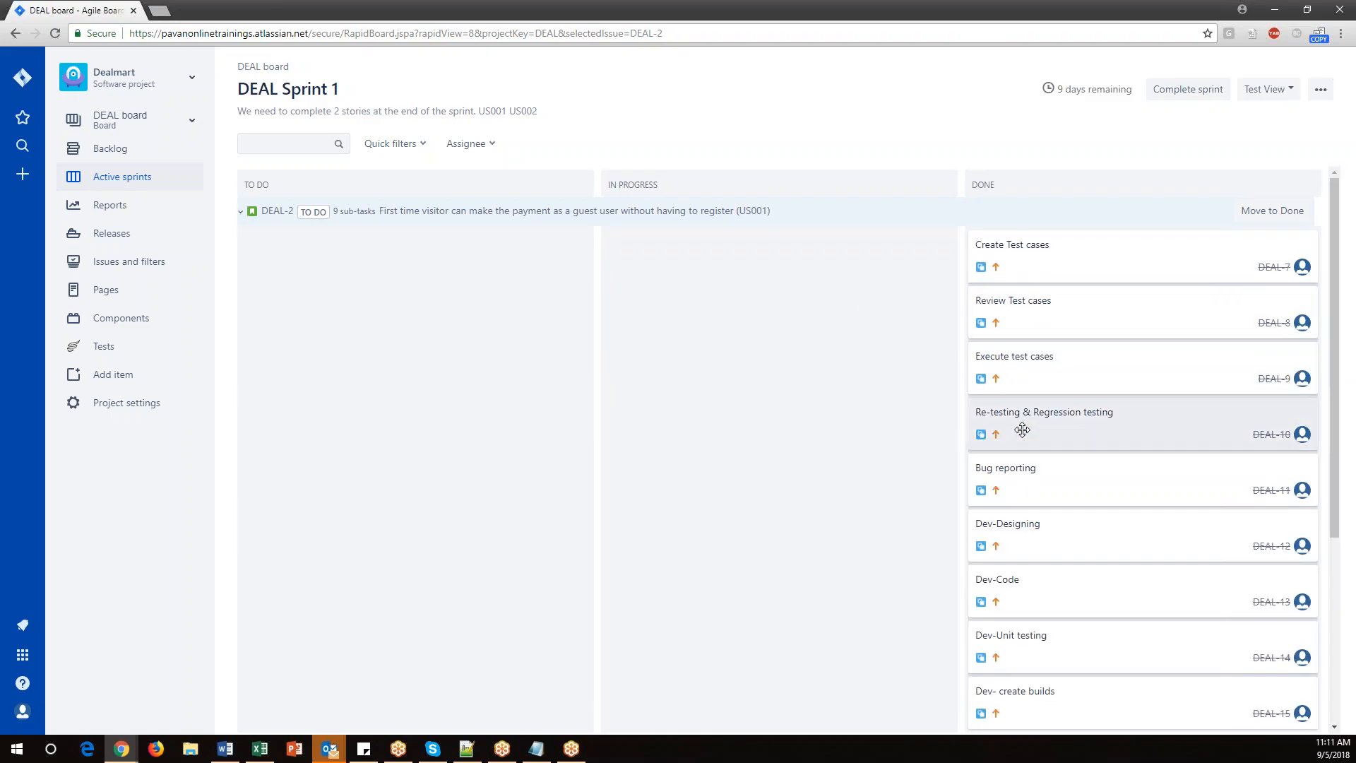
pyautogui.click(241, 211)
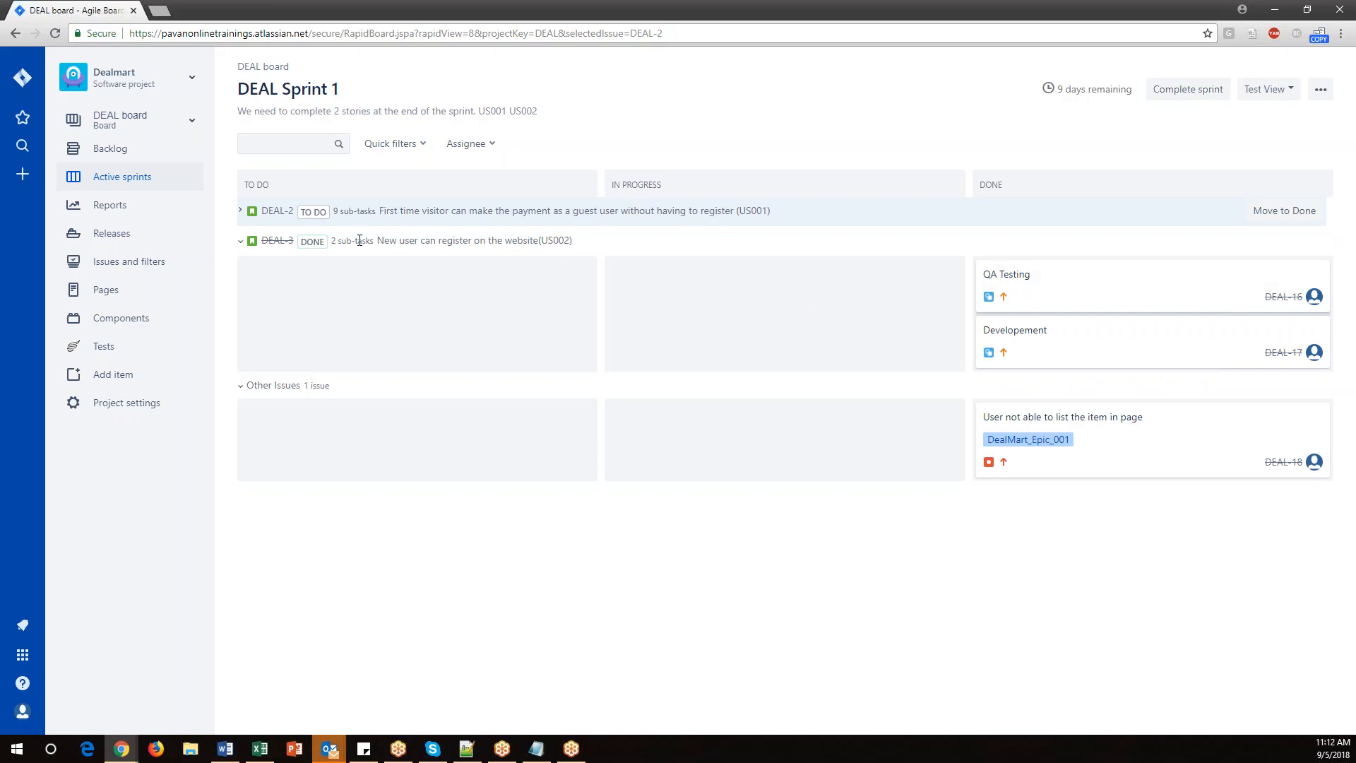
pyautogui.click(1182, 93)
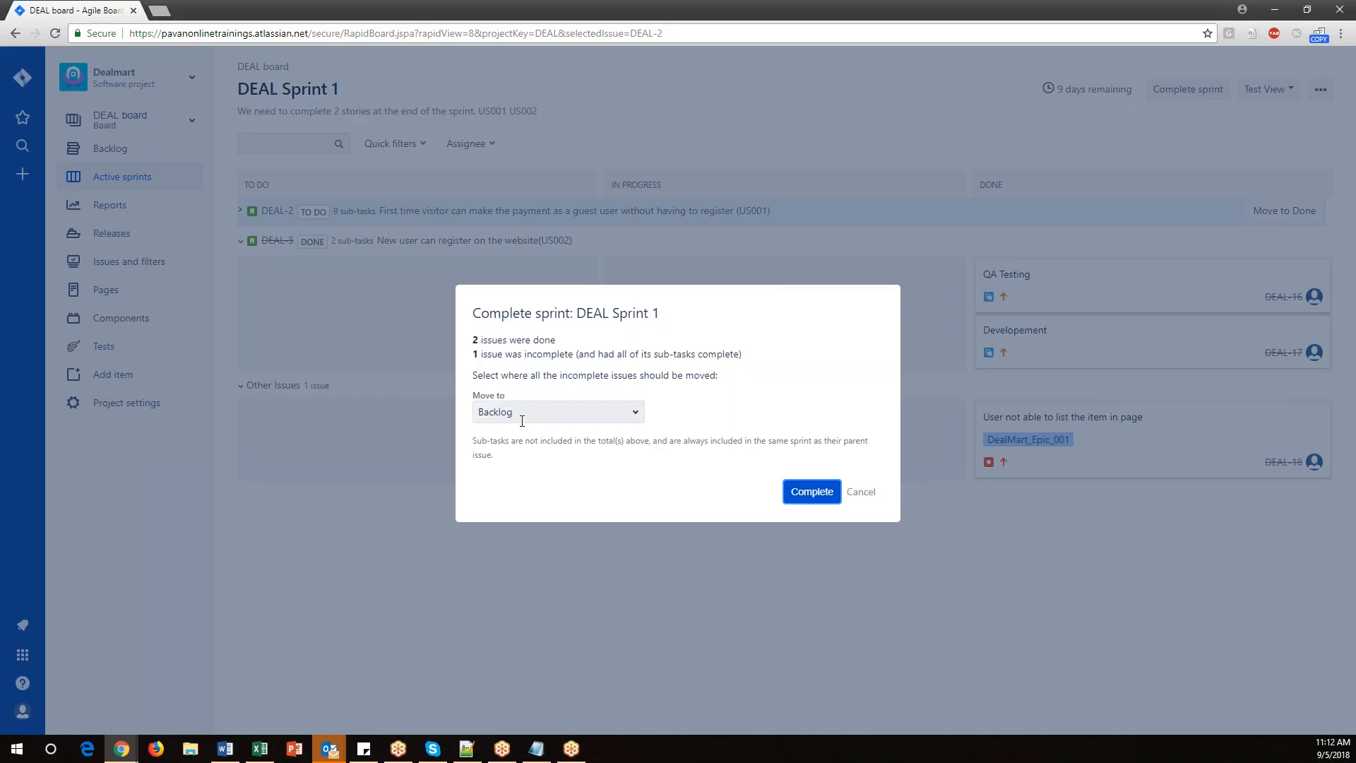
pyautogui.click(814, 495)
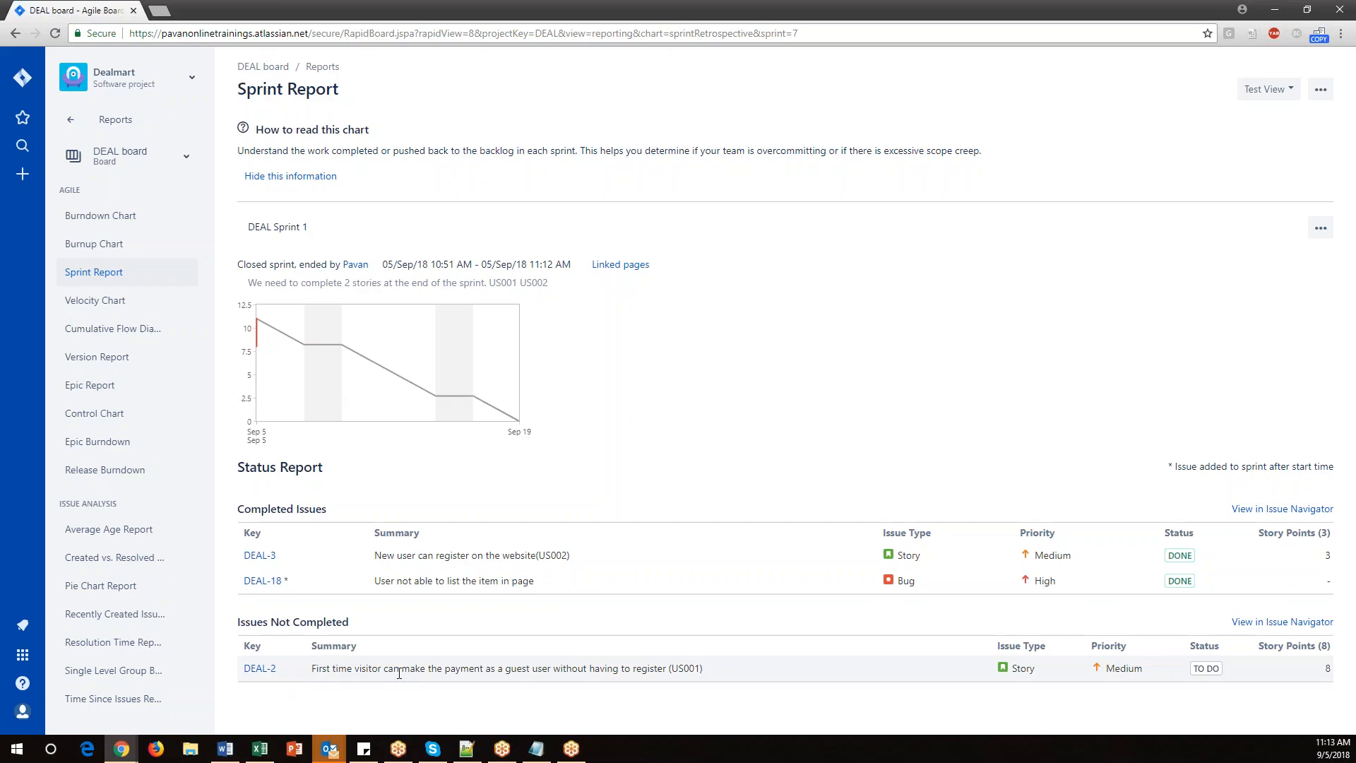
# Review the sprint report's not-completed issues and open the Velocity Chart.
pyautogui.moveTo(712, 672); pyautogui.dragTo(382, 673)
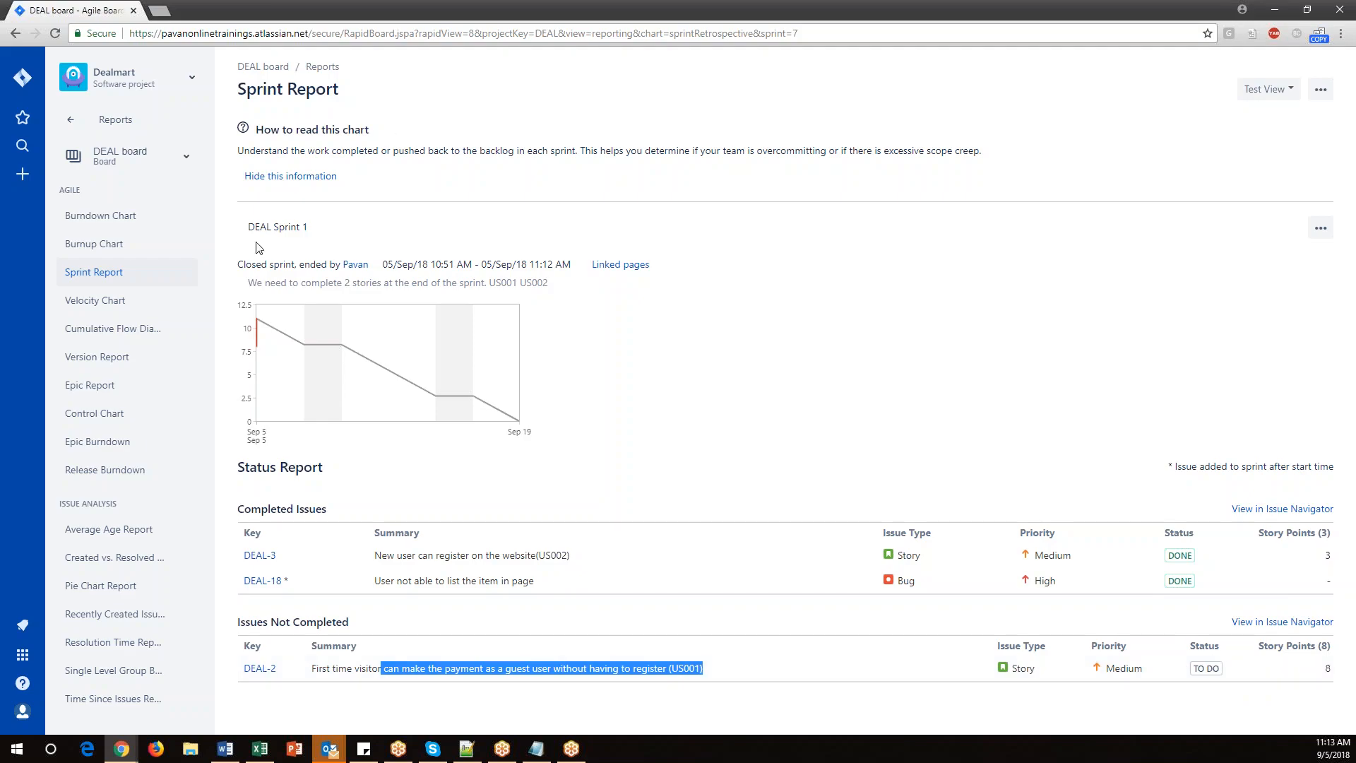
pyautogui.click(99, 302)
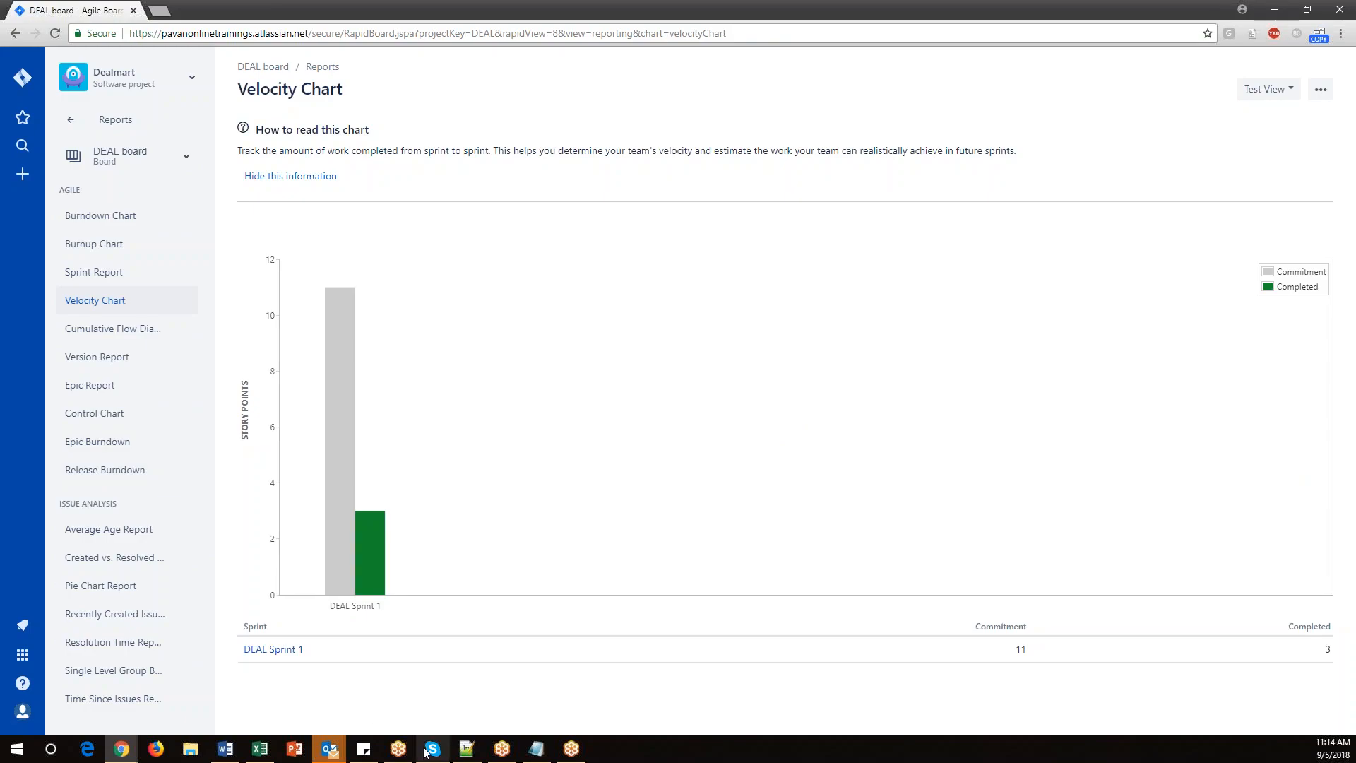
# Switch to the Day9.txt notes in Notepad and review the list of sprint topics.
pyautogui.click(545, 754)
pyautogui.scroll(4, 137, 320)
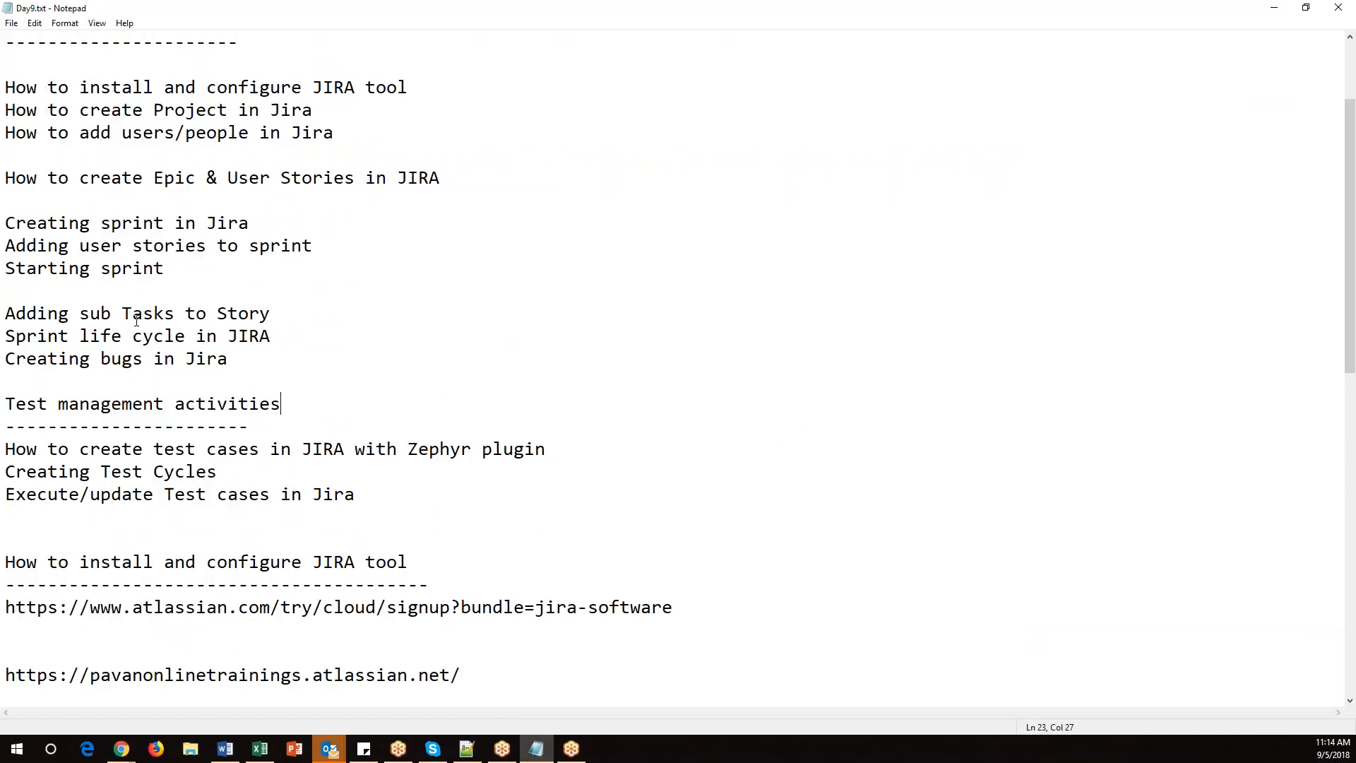
pyautogui.click(205, 268)
pyautogui.click(309, 361)
pyautogui.scroll(2, 310, 361)
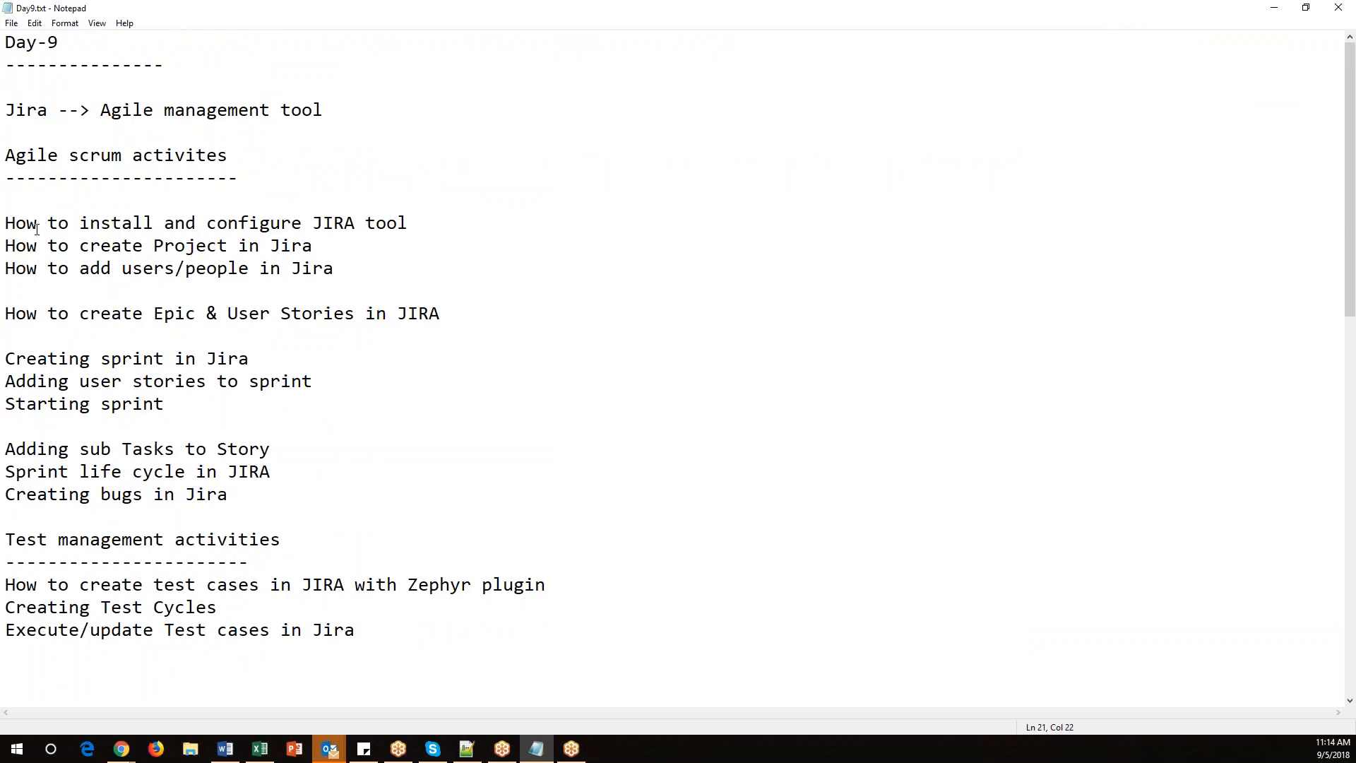
pyautogui.moveTo(59, 360); pyautogui.dragTo(284, 359)
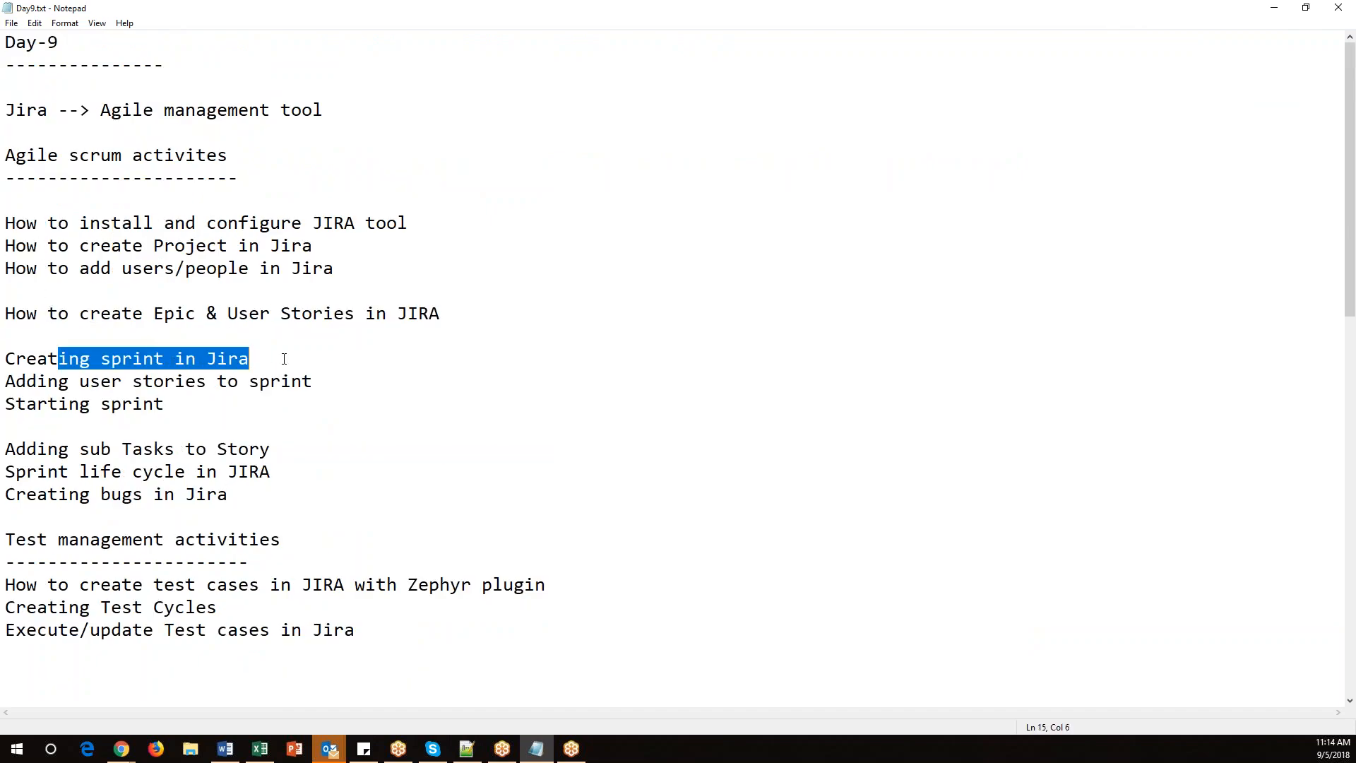
pyautogui.moveTo(101, 381); pyautogui.dragTo(351, 383)
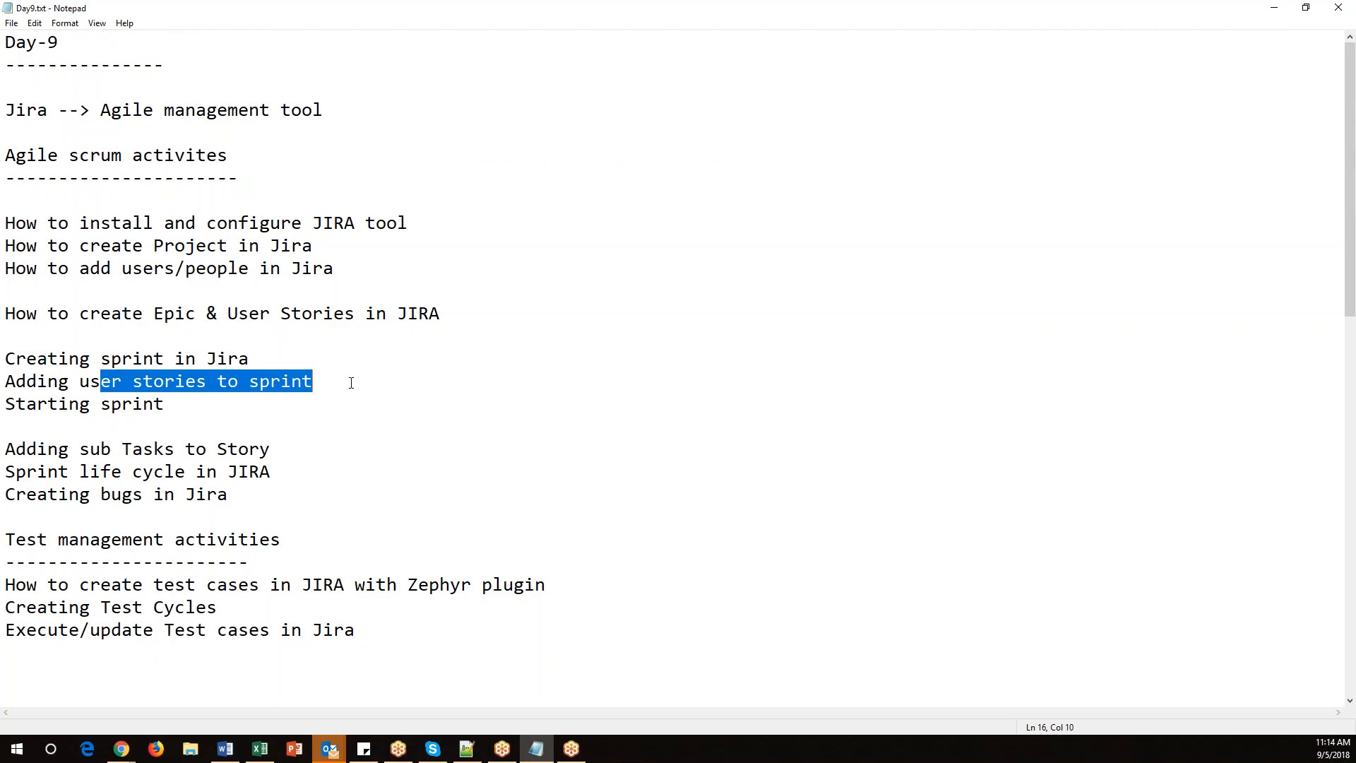
pyautogui.moveTo(220, 416); pyautogui.dragTo(19, 362)
pyautogui.moveTo(298, 458); pyautogui.dragTo(13, 436)
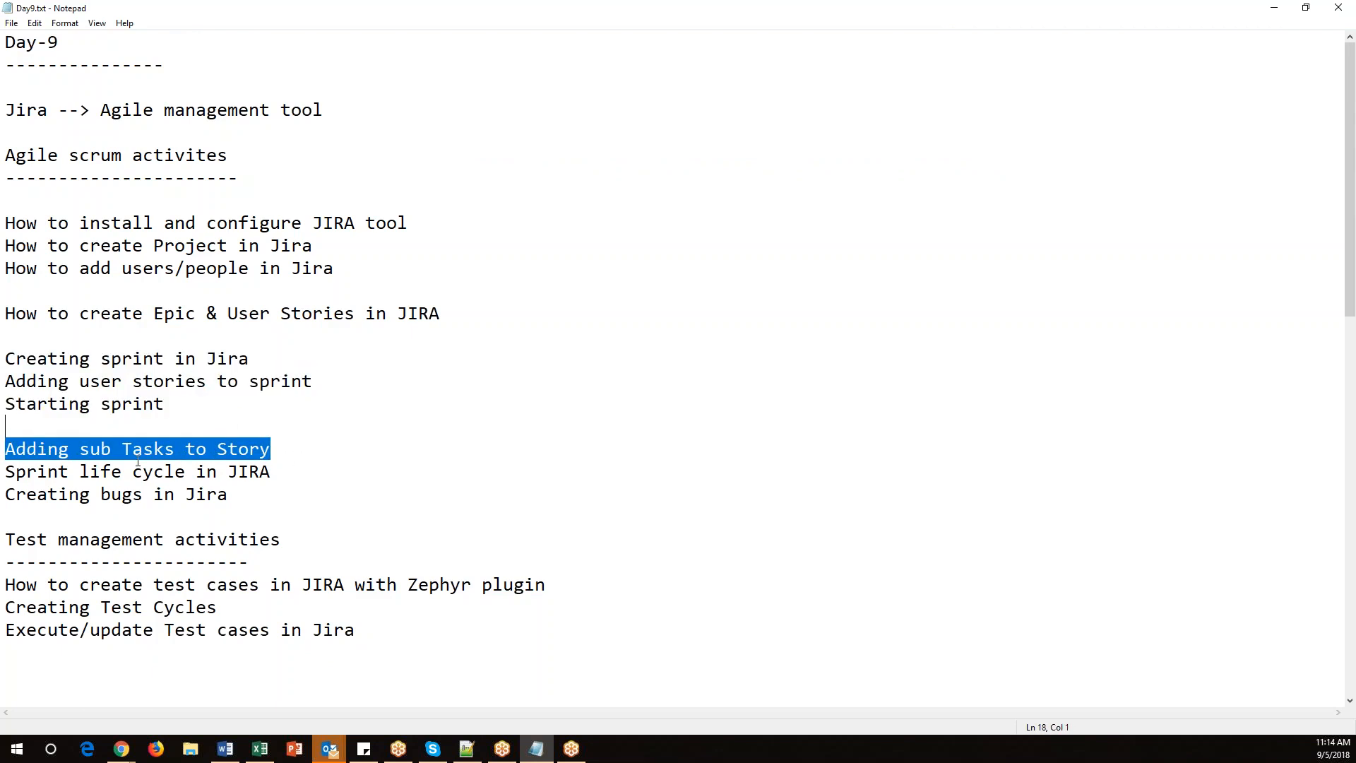
# Remove the blank lines so the six sprint topics from 'Creating sprint in Jira' to 'Creating bugs in Jira' form one list.
pyautogui.click(154, 426)
pyautogui.press('Delete')
pyautogui.press('Down')
pyautogui.press('Down')
pyautogui.press('Return')
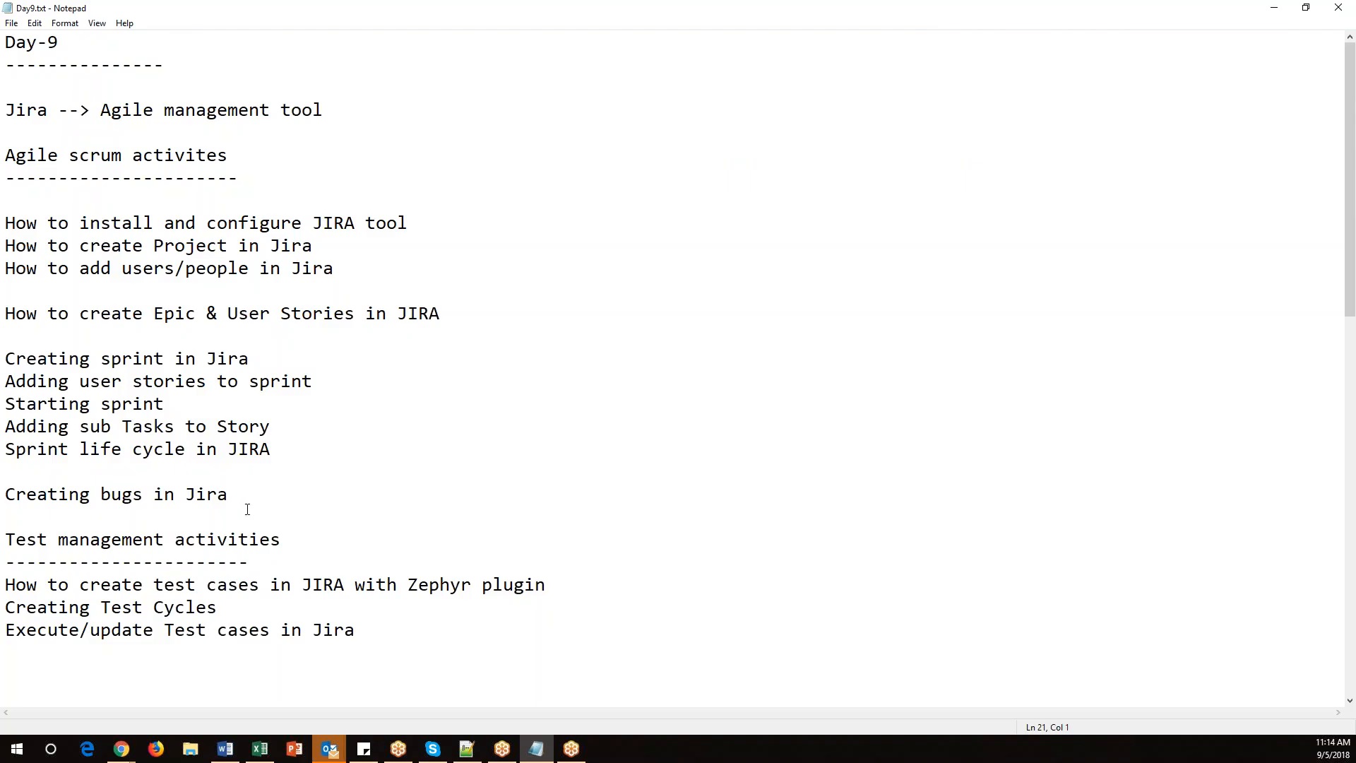
pyautogui.moveTo(282, 452); pyautogui.dragTo(5, 452)
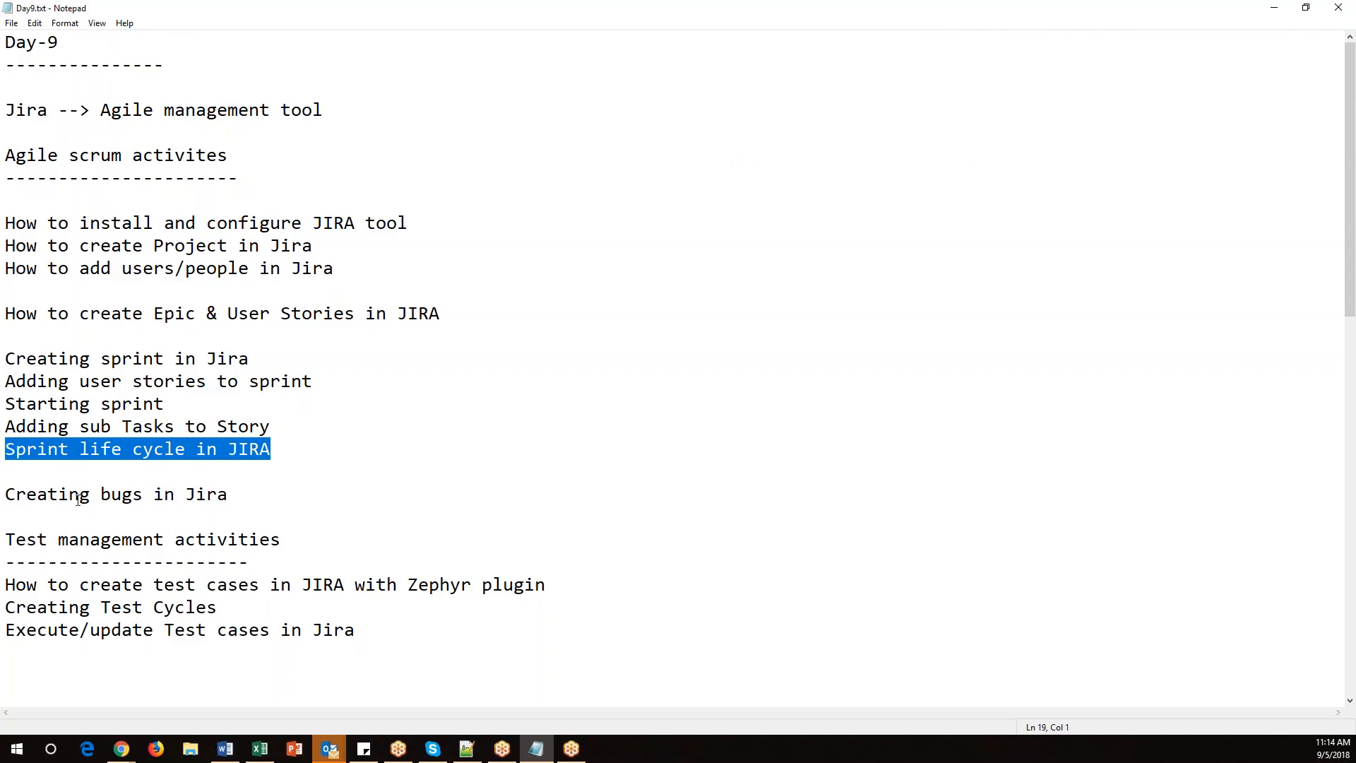
pyautogui.moveTo(5, 495); pyautogui.dragTo(248, 491)
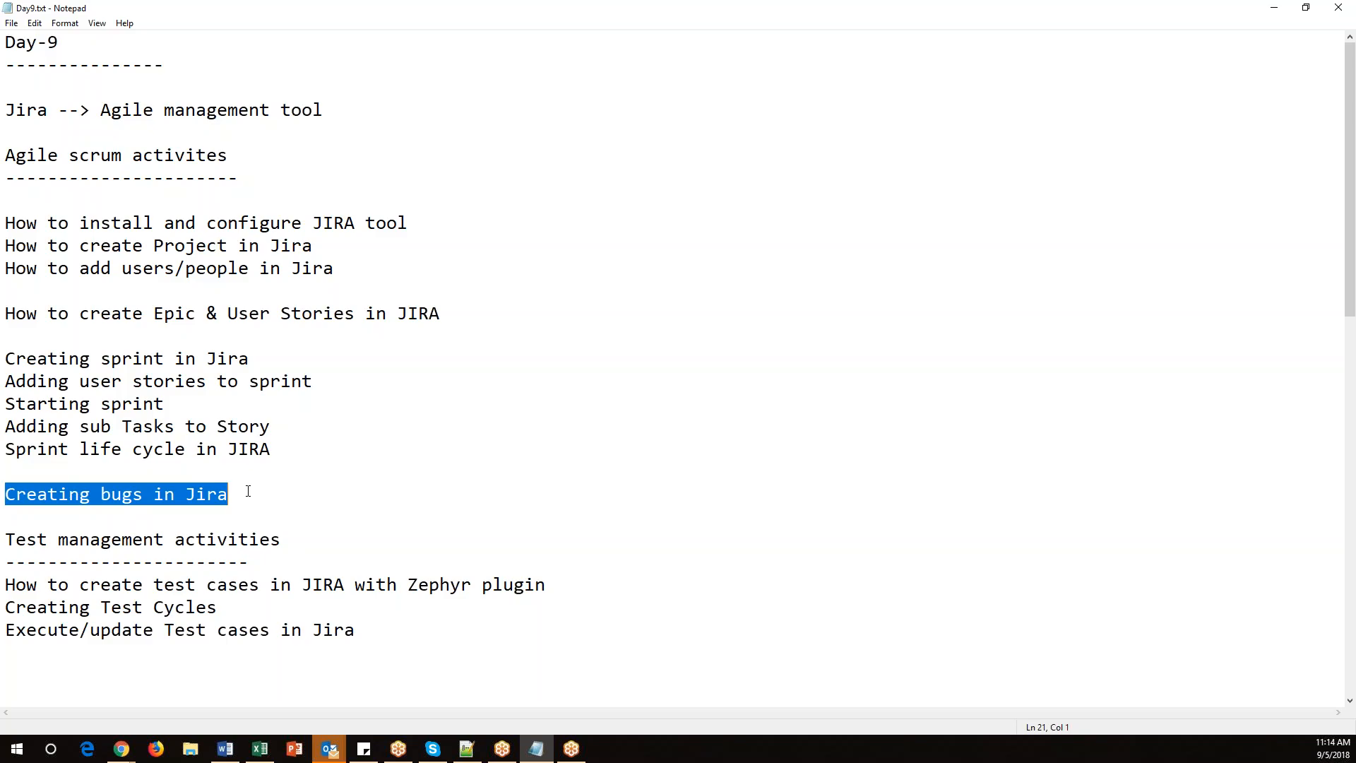
pyautogui.click(193, 465)
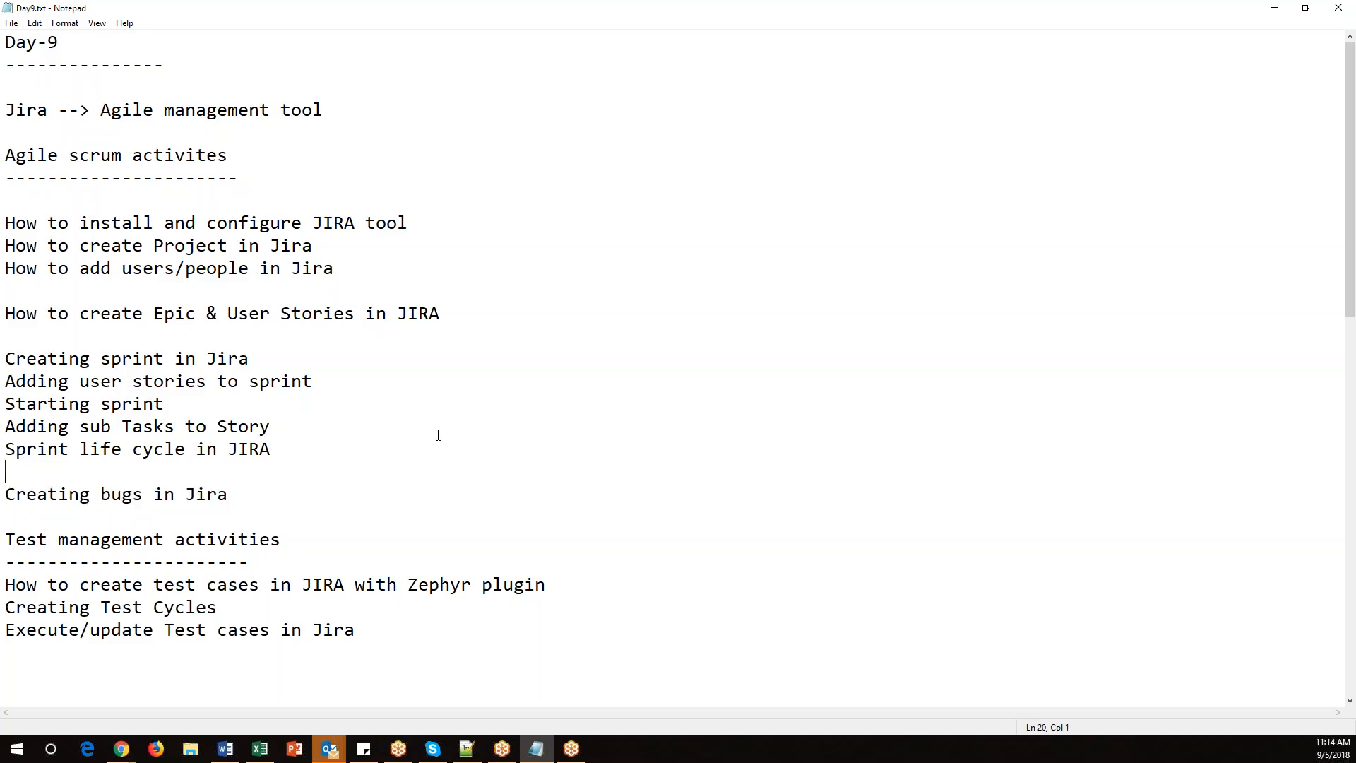
pyautogui.press('Delete')
pyautogui.moveTo(240, 476); pyautogui.dragTo(6, 360)
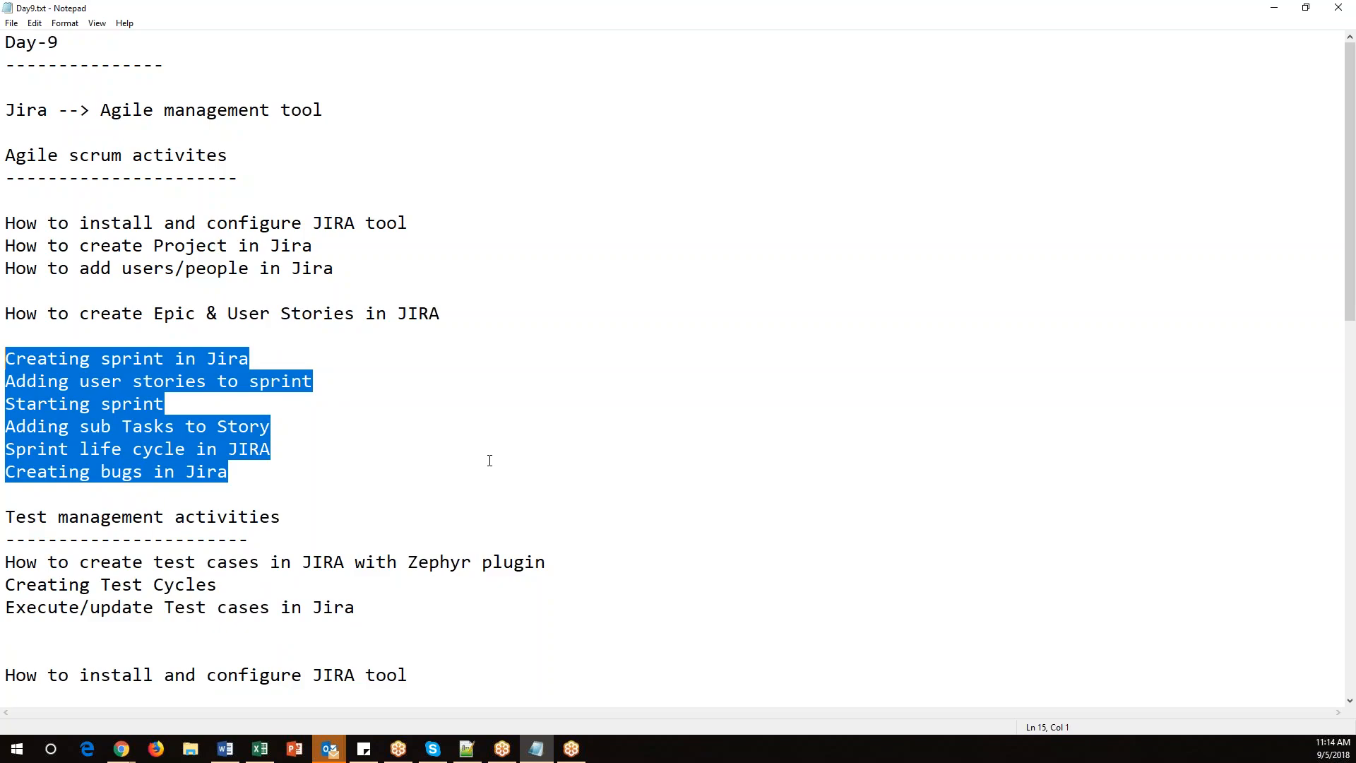
# Glance at the Velocity Chart in the browser and return to the notes.
pyautogui.moveTo(122, 749)
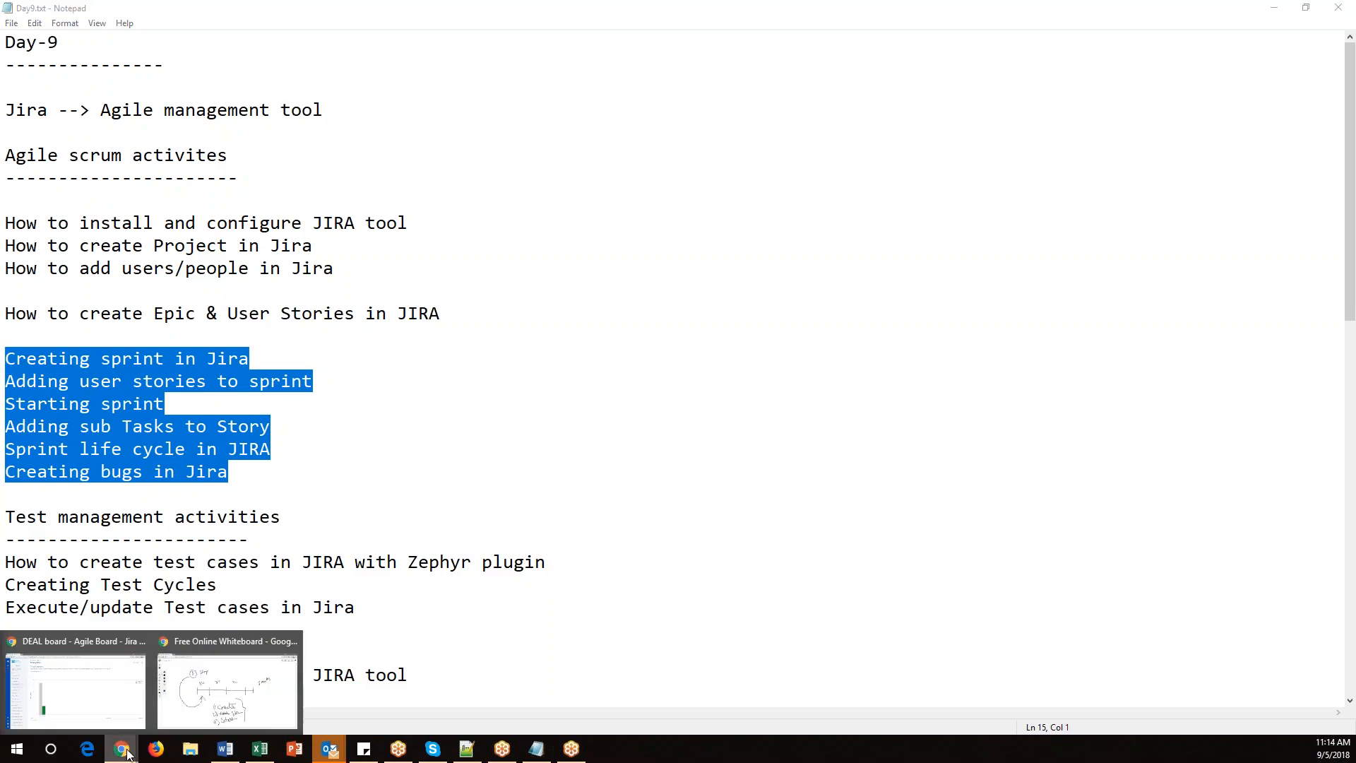
pyautogui.click(133, 710)
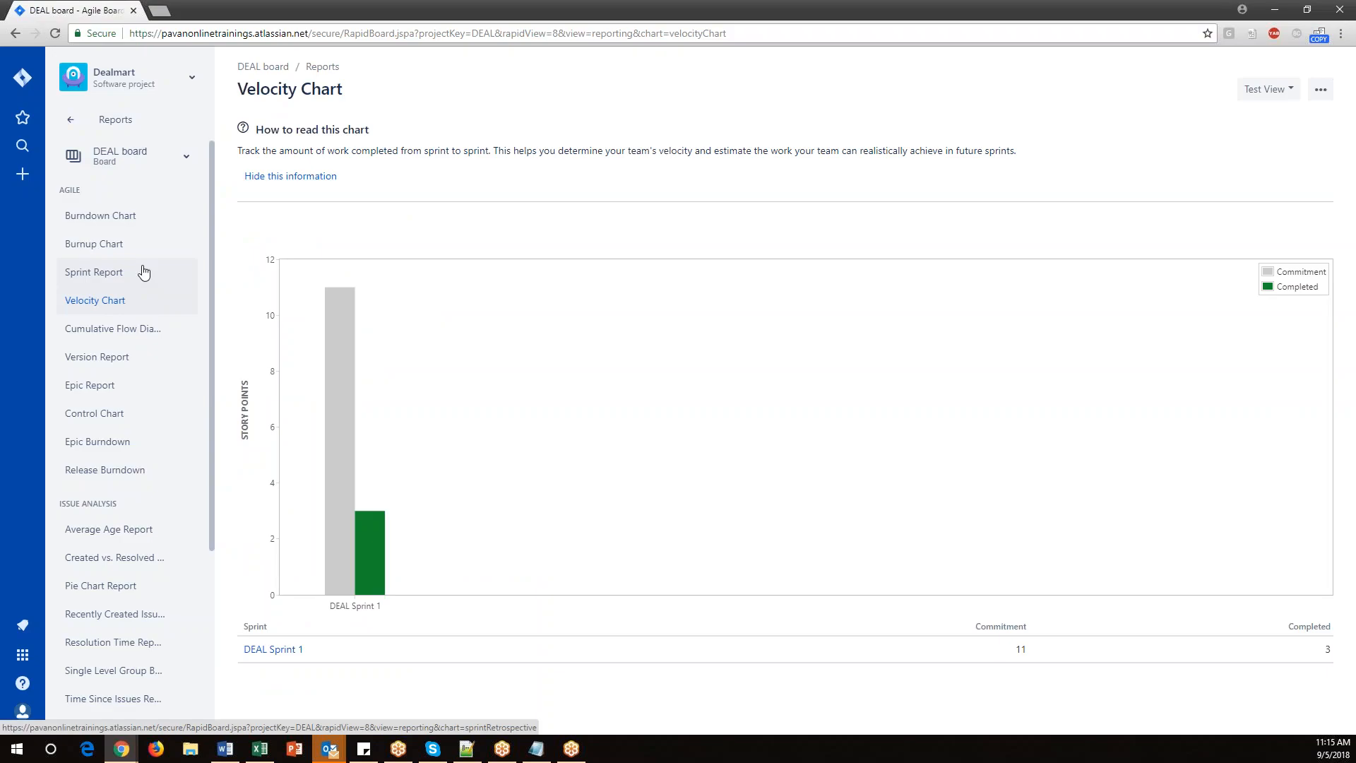
pyautogui.click(1275, 10)
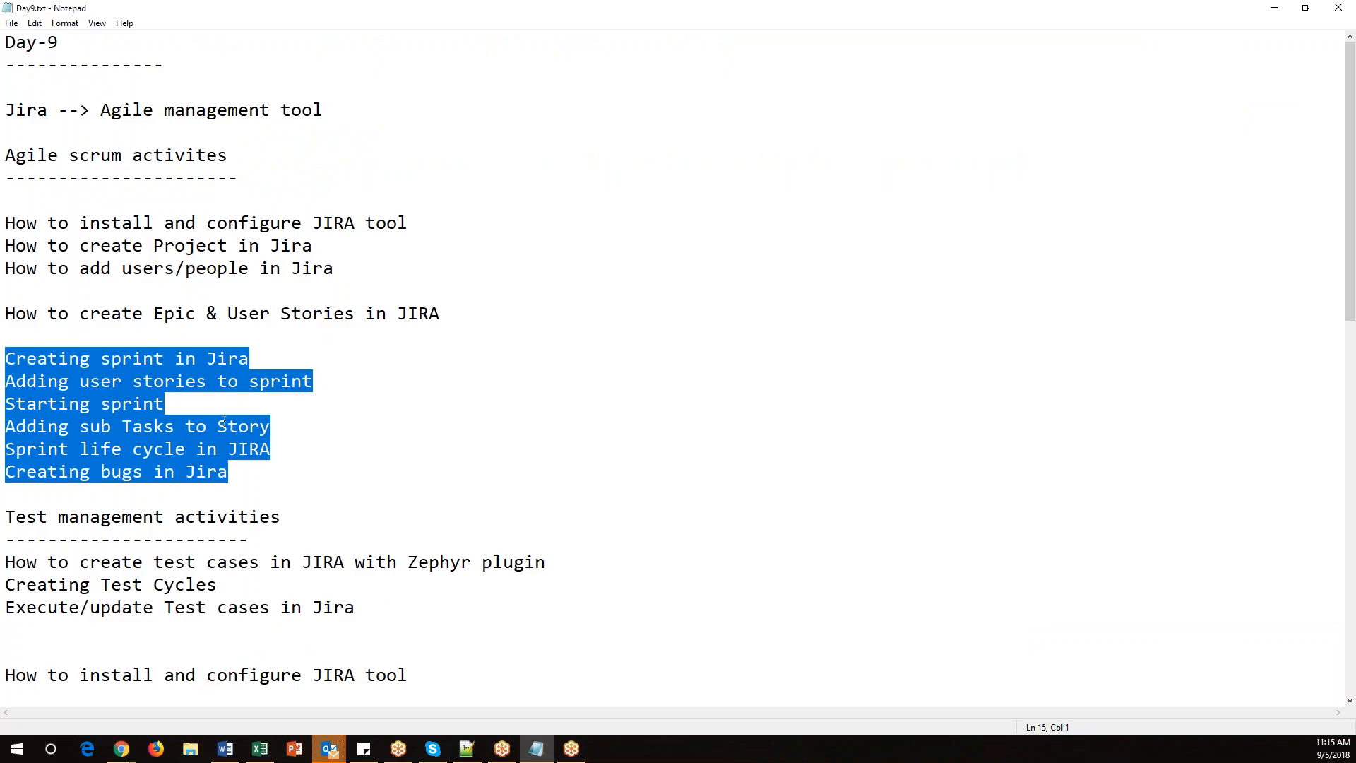
# Go over the Agile scrum activities topics in the notes and save the Day9.txt file.
pyautogui.click(148, 334)
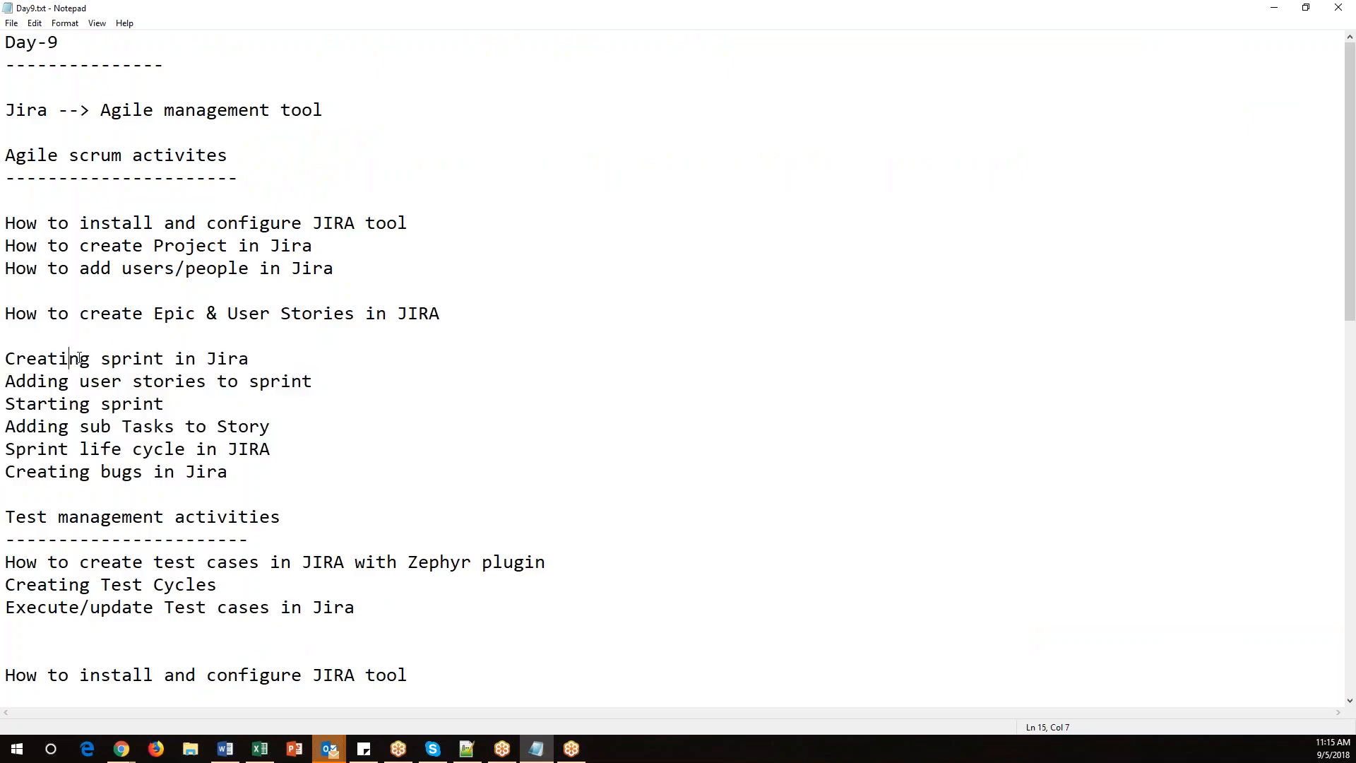
pyautogui.moveTo(79, 358); pyautogui.dragTo(283, 356)
pyautogui.moveTo(71, 382); pyautogui.dragTo(355, 385)
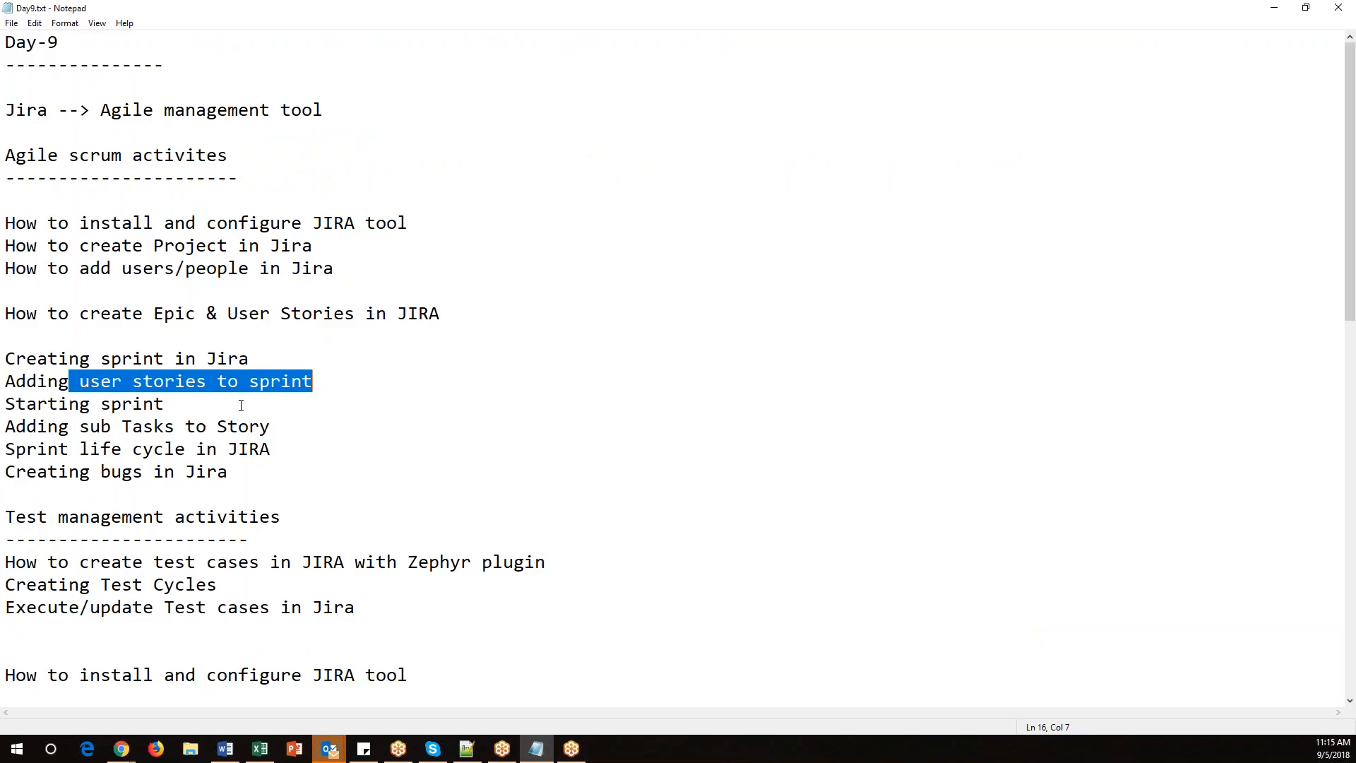
pyautogui.moveTo(47, 412); pyautogui.dragTo(177, 408)
pyautogui.moveTo(69, 426); pyautogui.dragTo(279, 425)
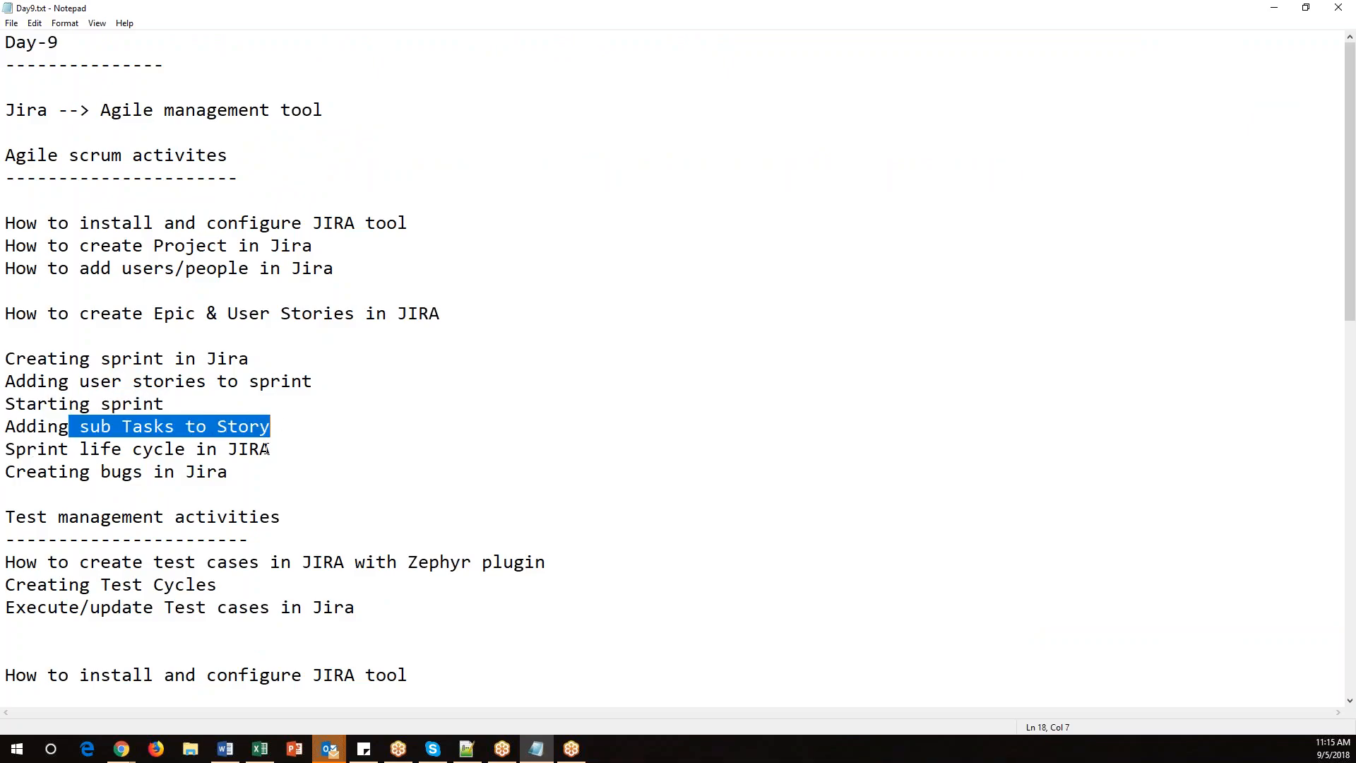
pyautogui.moveTo(303, 472); pyautogui.dragTo(14, 328)
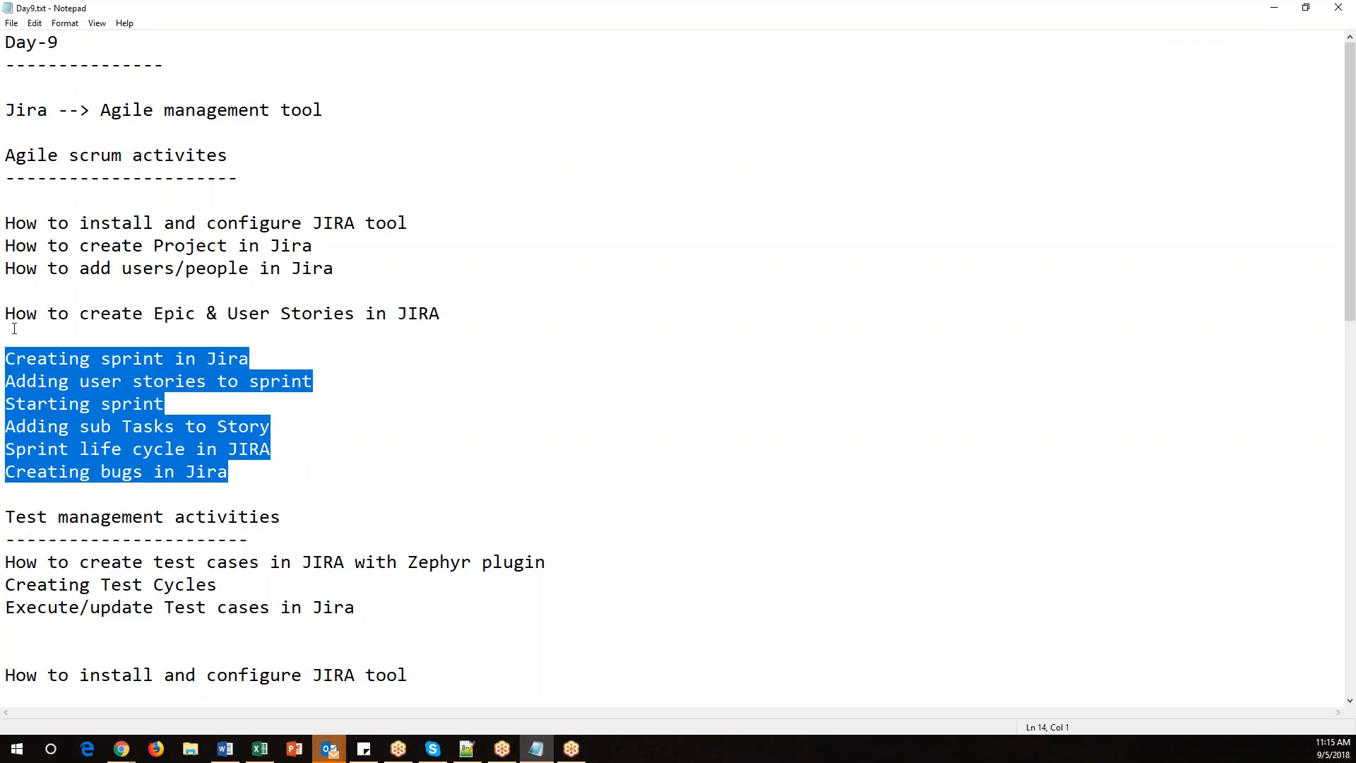
pyautogui.moveTo(244, 157); pyautogui.dragTo(20, 154)
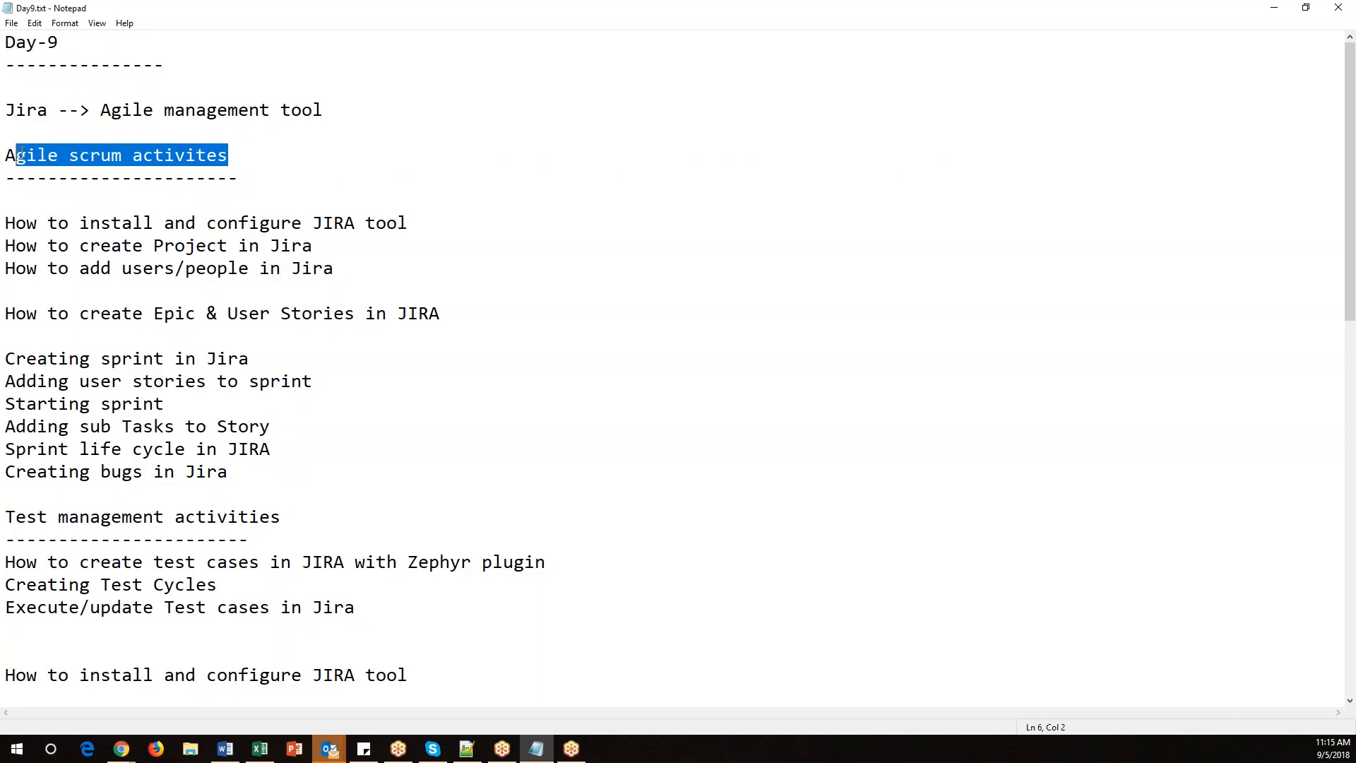
pyautogui.click(650, 311)
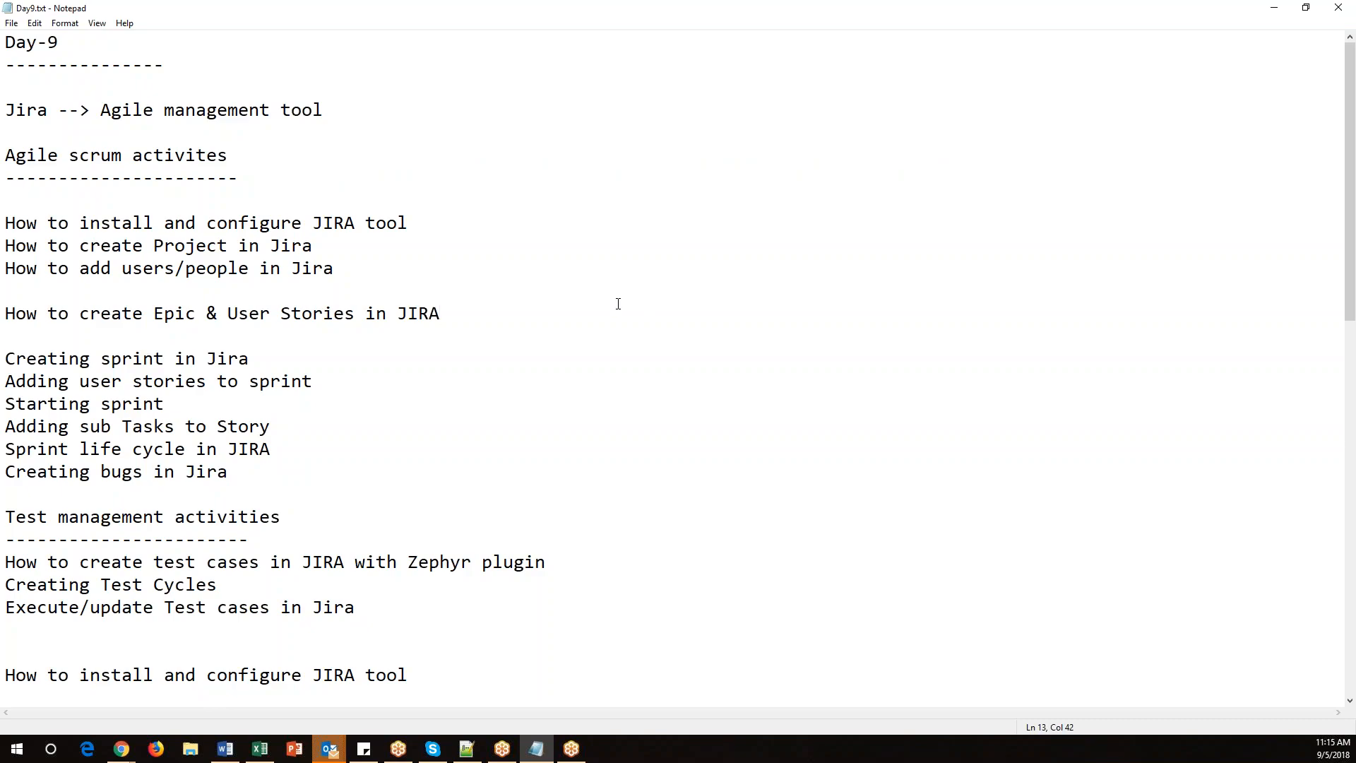
pyautogui.moveTo(311, 475); pyautogui.dragTo(5, 223)
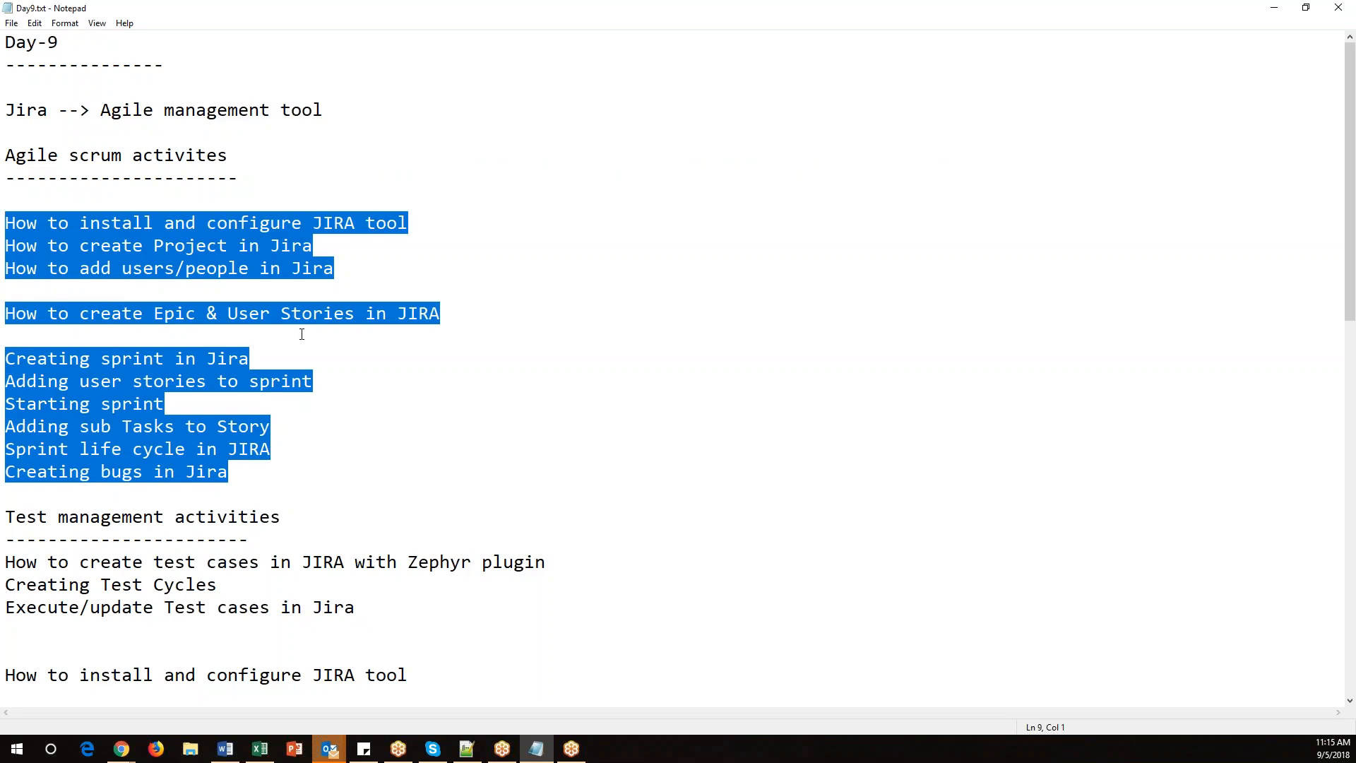
pyautogui.moveTo(337, 473); pyautogui.dragTo(5, 223)
pyautogui.scroll(-2, 461, 493)
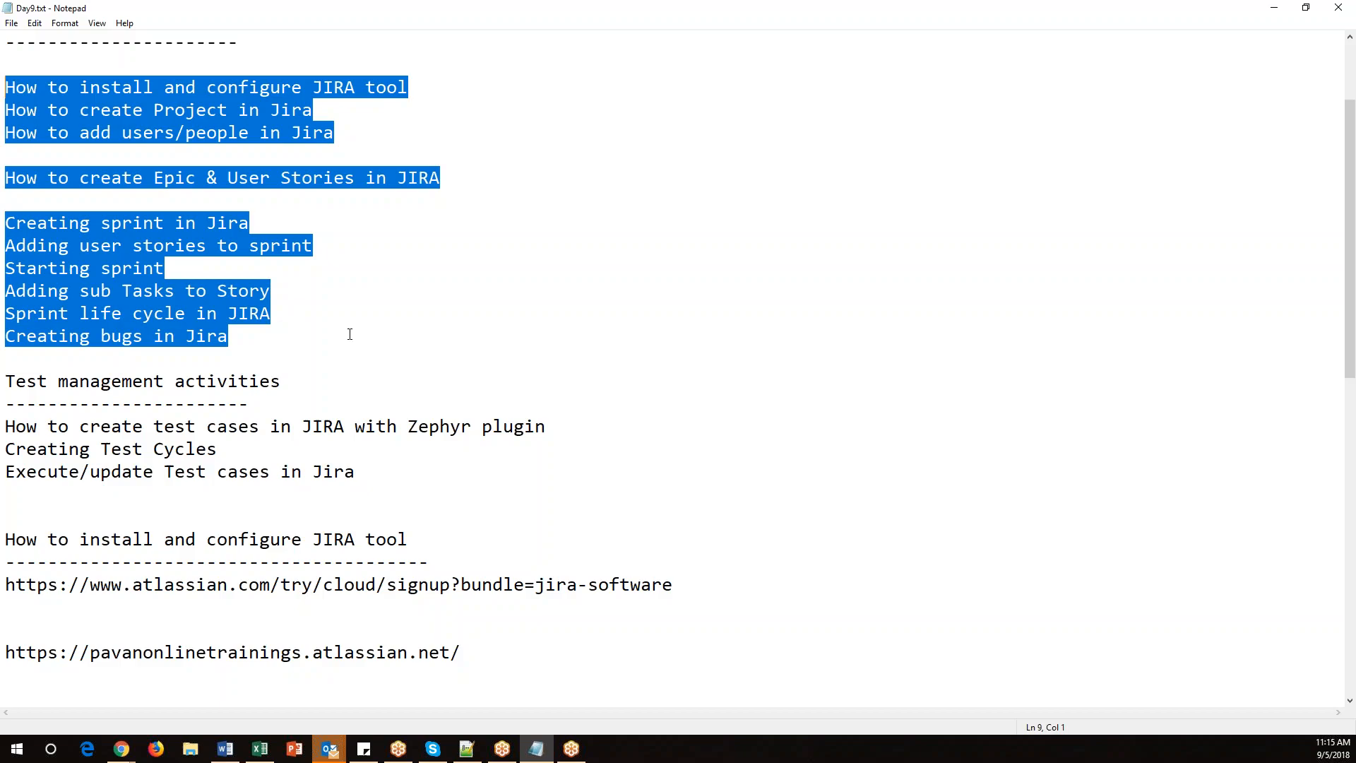
pyautogui.click(287, 339)
pyautogui.hotkey('ctrl', 's')
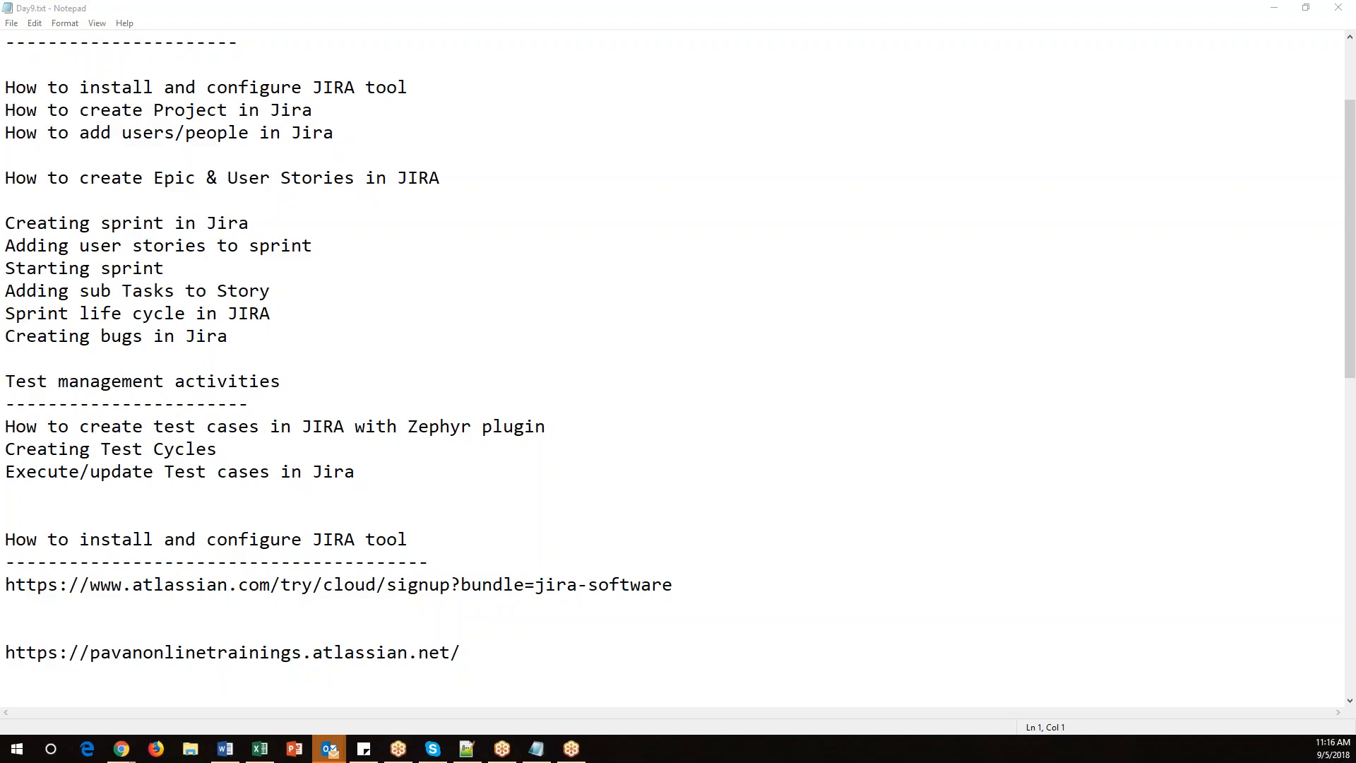
# Go over the Test management activities section and save the notes again.
pyautogui.moveTo(291, 385); pyautogui.dragTo(395, 464)
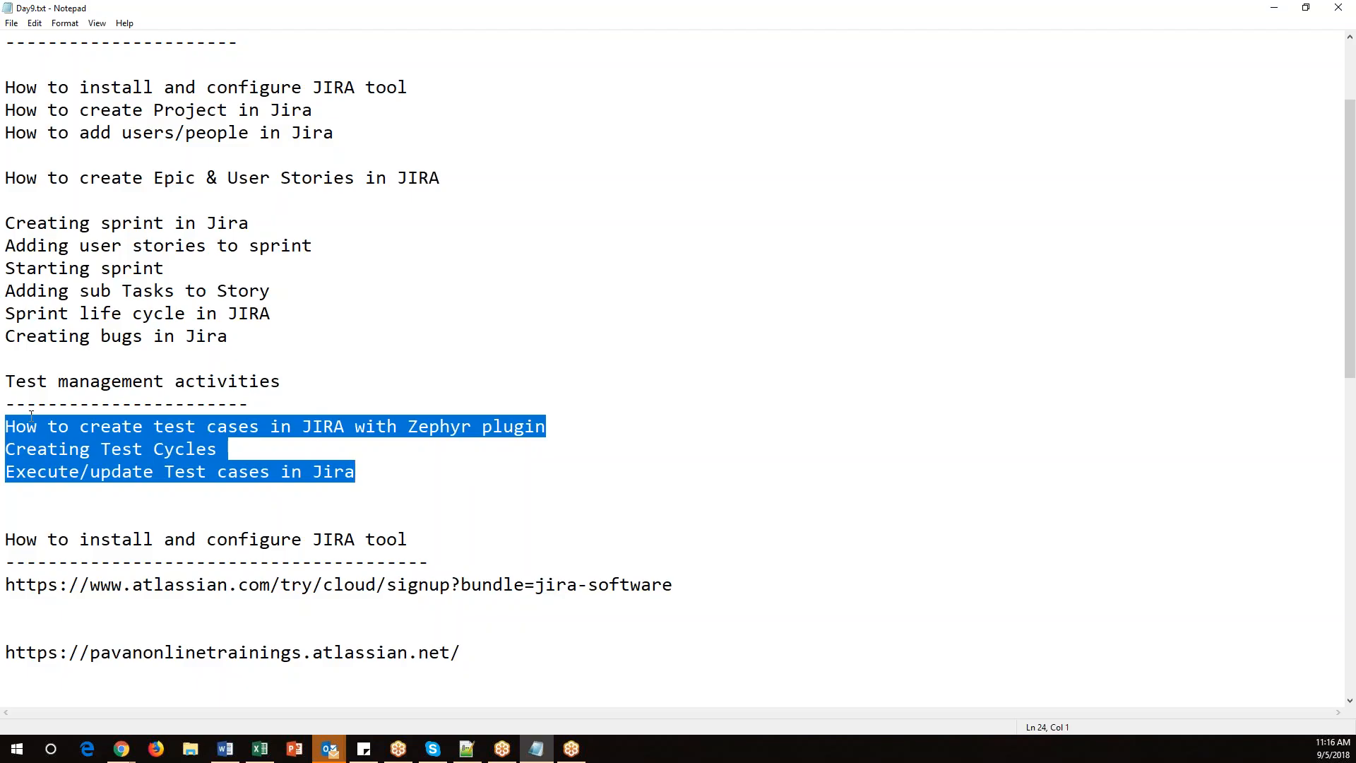
pyautogui.moveTo(6, 382); pyautogui.dragTo(396, 475)
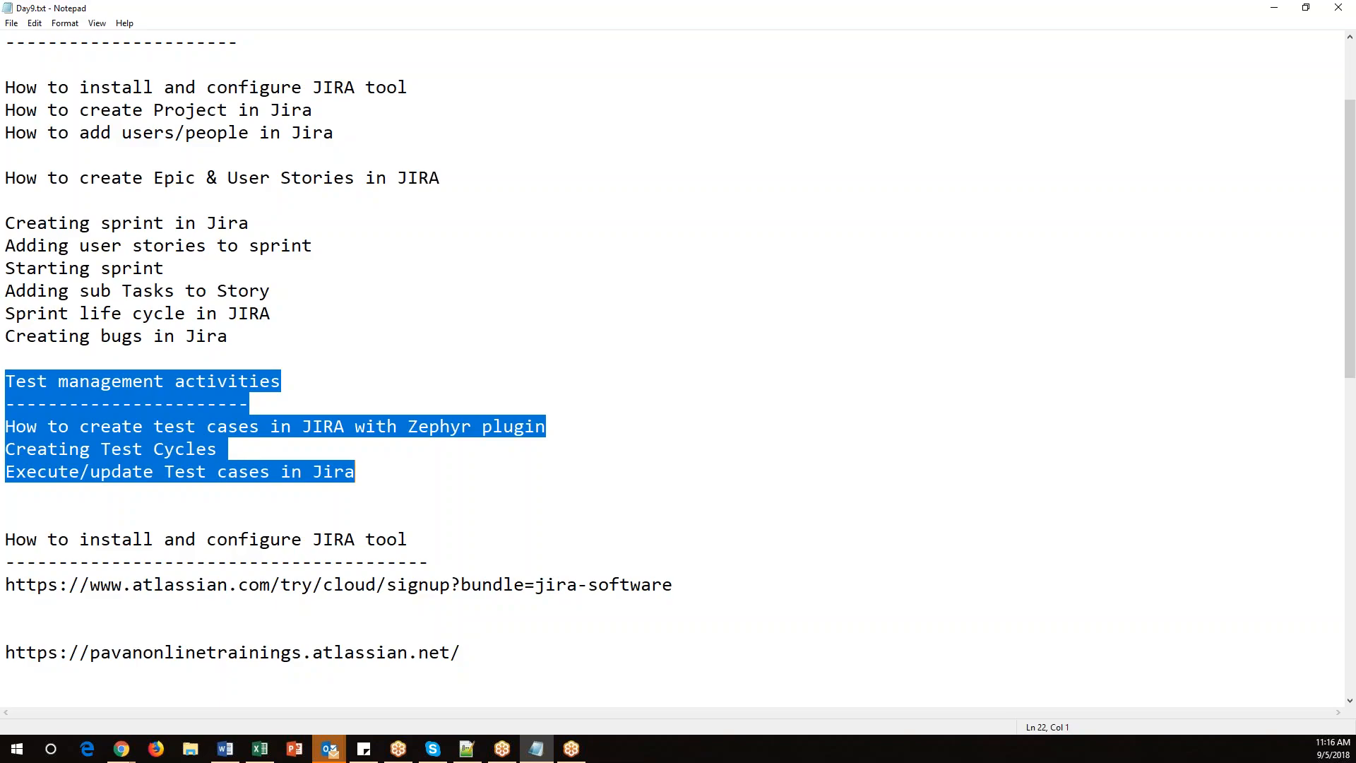
pyautogui.moveTo(233, 337); pyautogui.dragTo(6, 337)
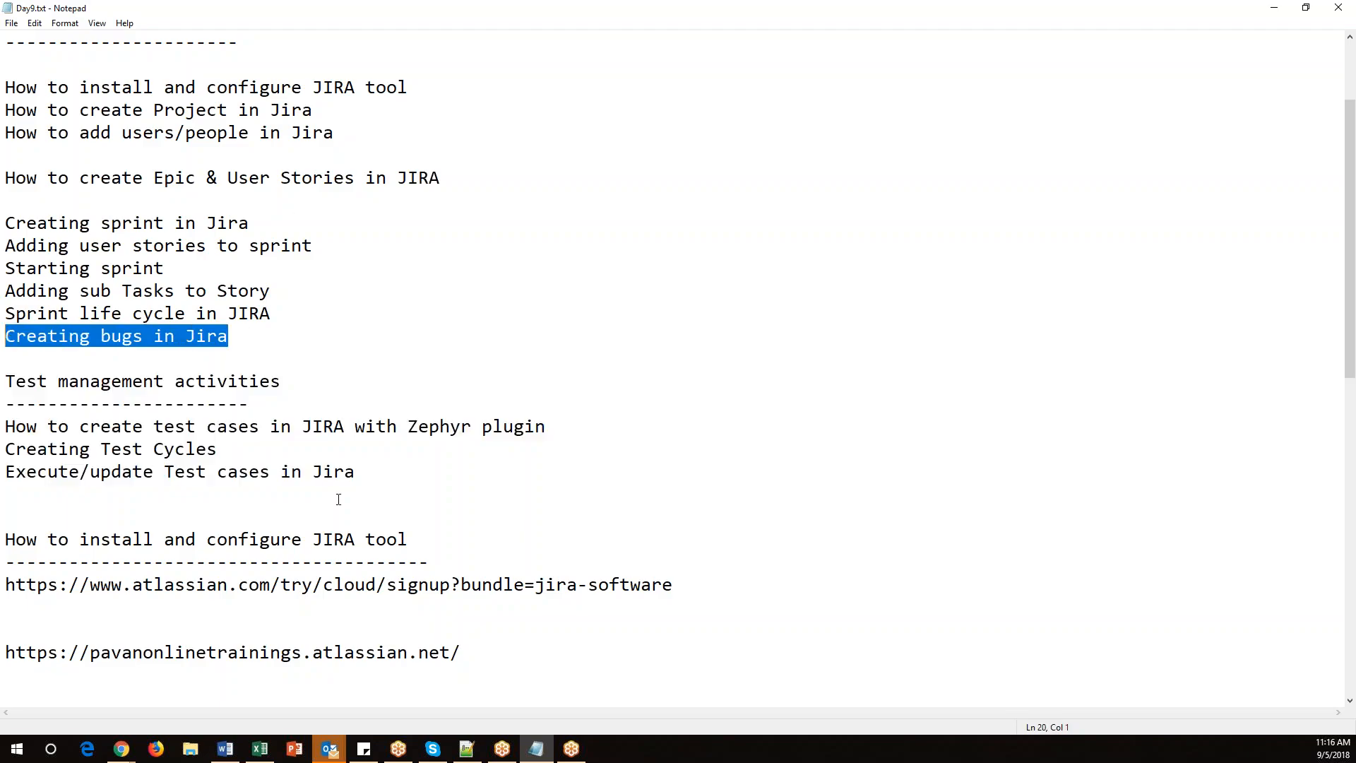
pyautogui.moveTo(372, 471); pyautogui.dragTo(6, 426)
pyautogui.hotkey('ctrl', 's')
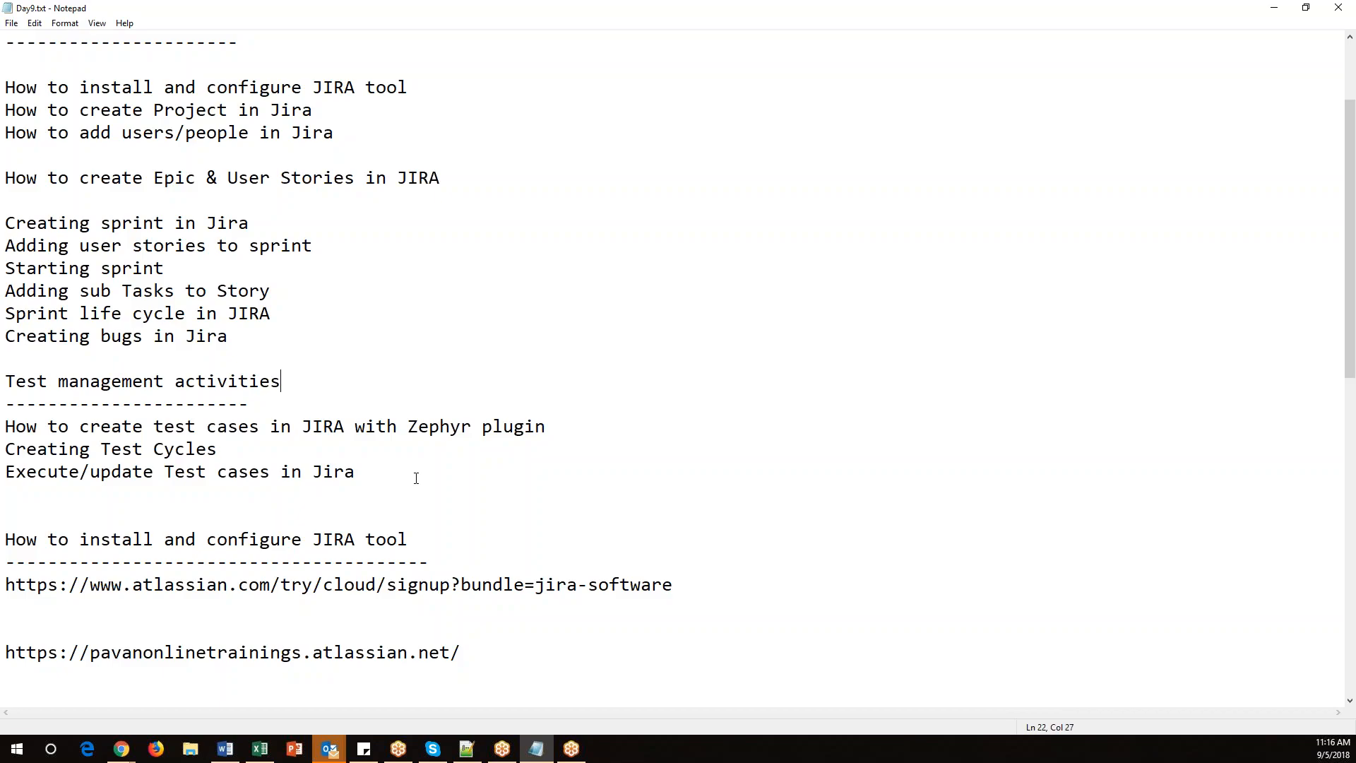
# Highlight 'Zephyr plugin' and the Test management activities section in the notes.
pyautogui.moveTo(412, 426); pyautogui.dragTo(580, 426)
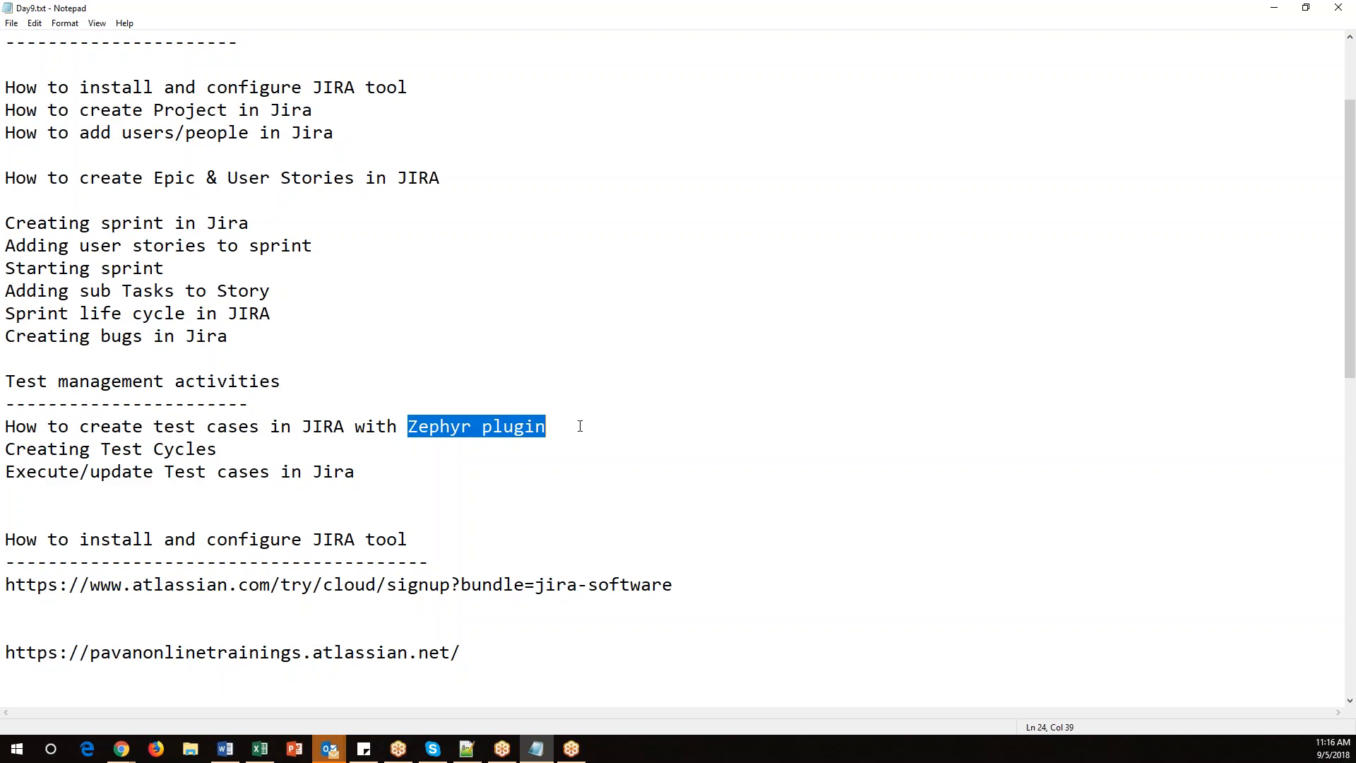
pyautogui.moveTo(413, 426); pyautogui.dragTo(559, 429)
pyautogui.moveTo(16, 382); pyautogui.dragTo(400, 466)
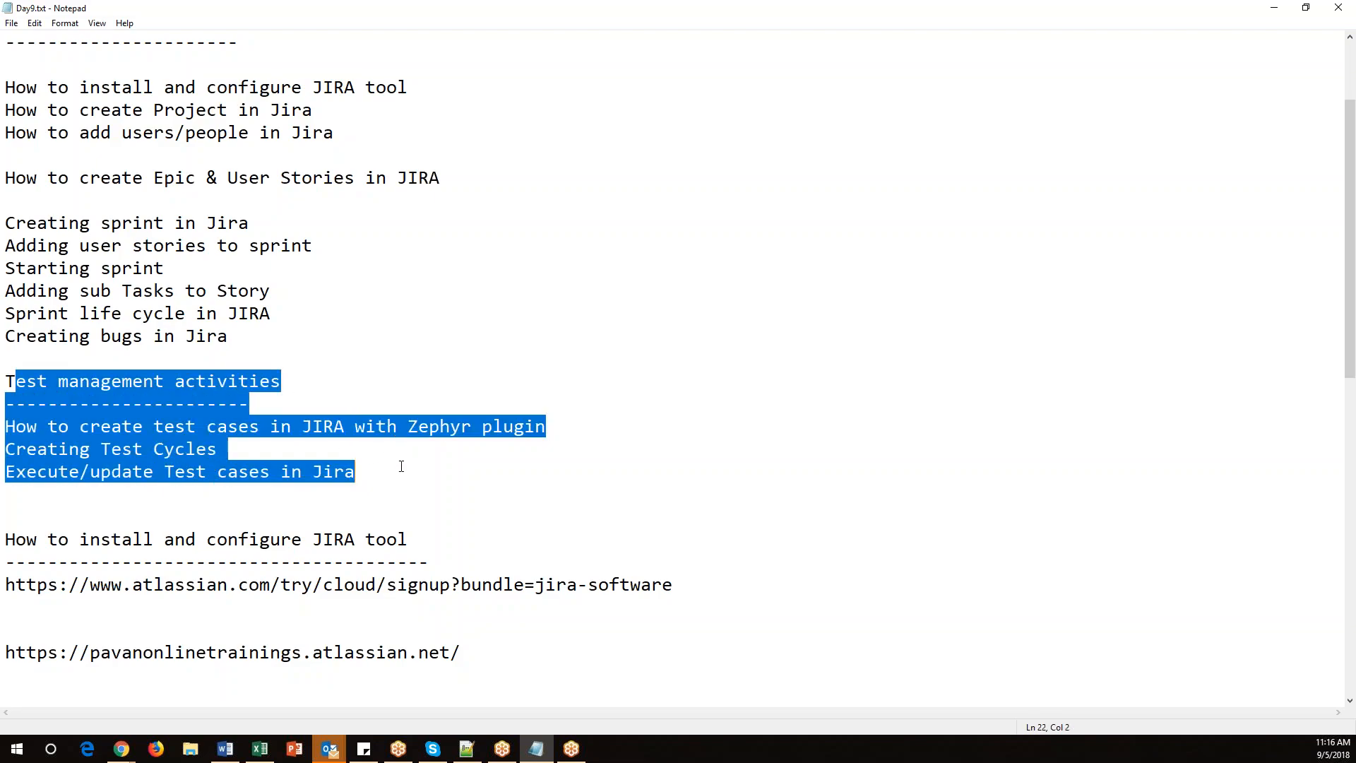
pyautogui.hotkey('alt', 'Tab')
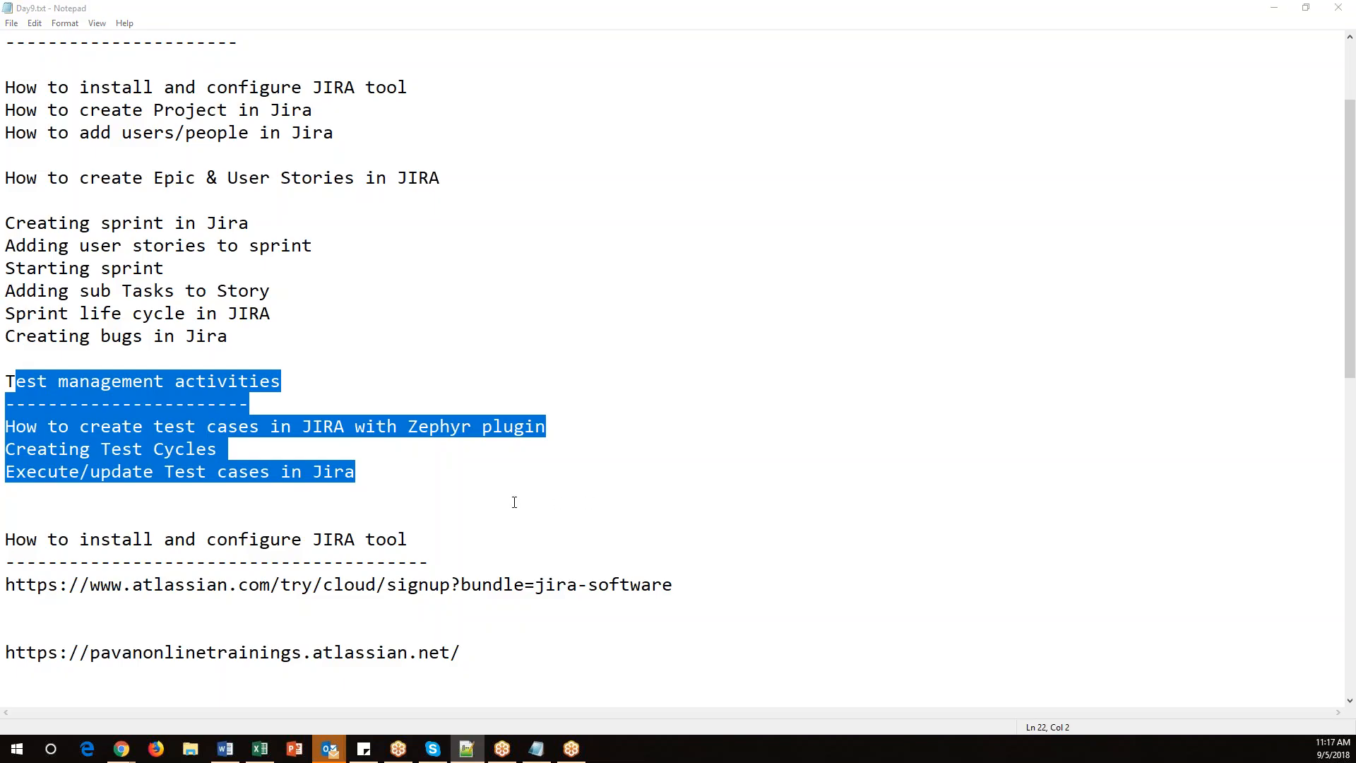
# Highlight the word 'Zephyr' in the test cases line of the notes.
pyautogui.click(422, 472)
pyautogui.moveTo(407, 429); pyautogui.dragTo(472, 427)
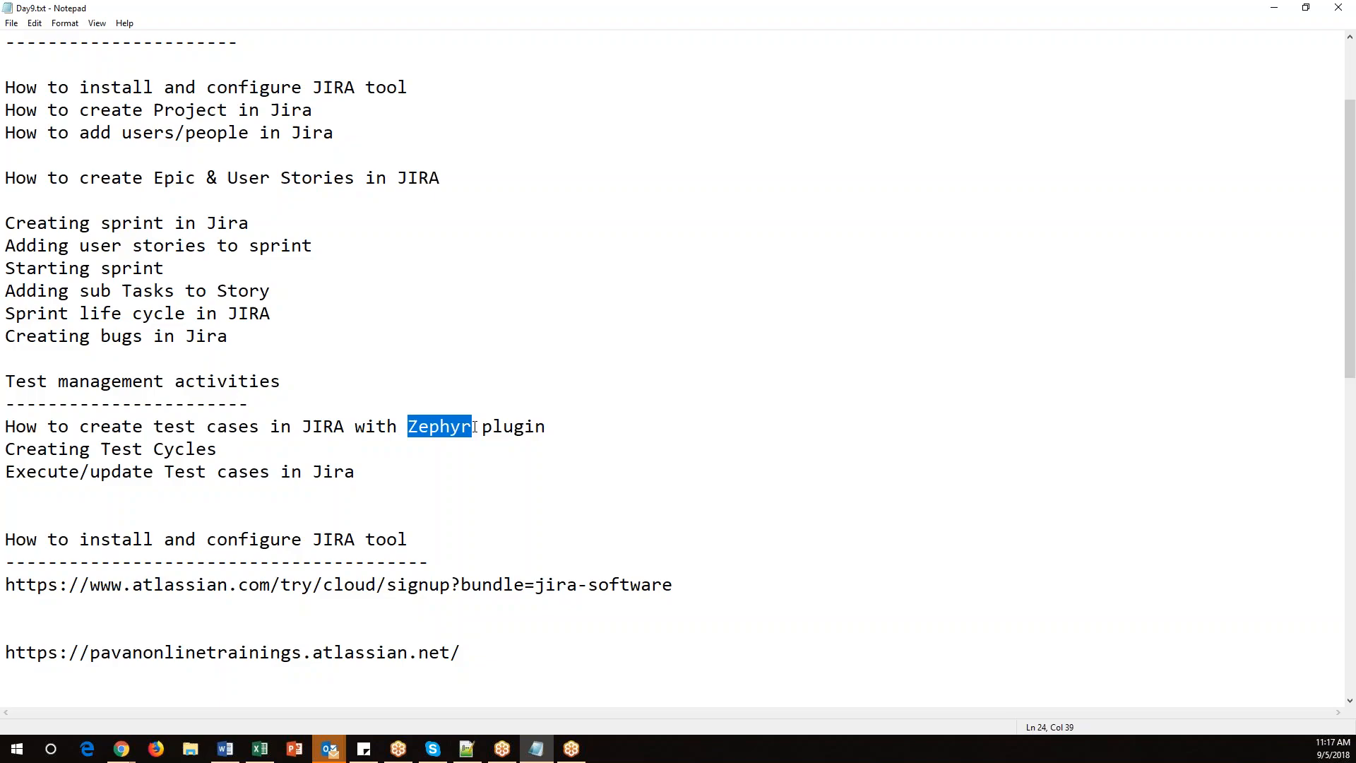
# Switch to Jira and open Find new add-ons under Jira settings' Add-ons section.
pyautogui.moveTo(132, 753)
pyautogui.click(108, 690)
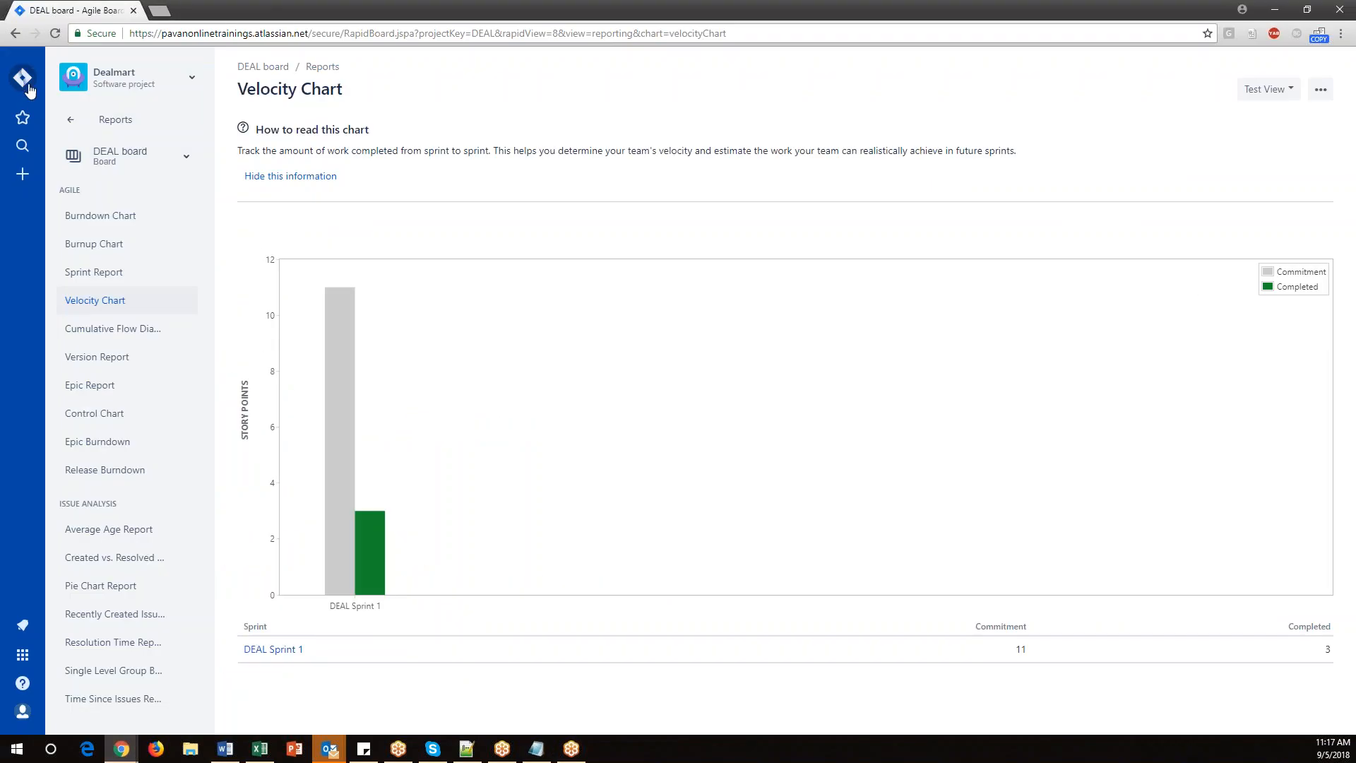
pyautogui.click(23, 80)
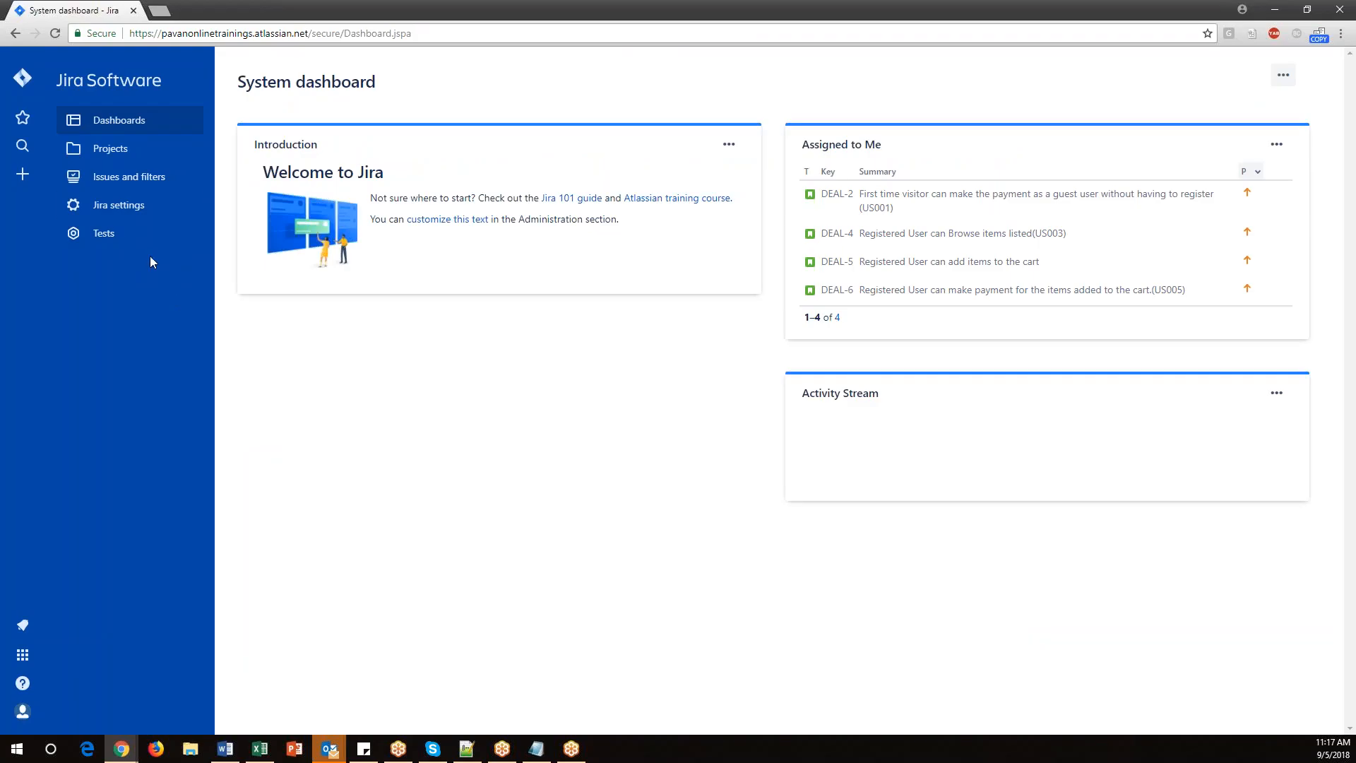
pyautogui.click(107, 211)
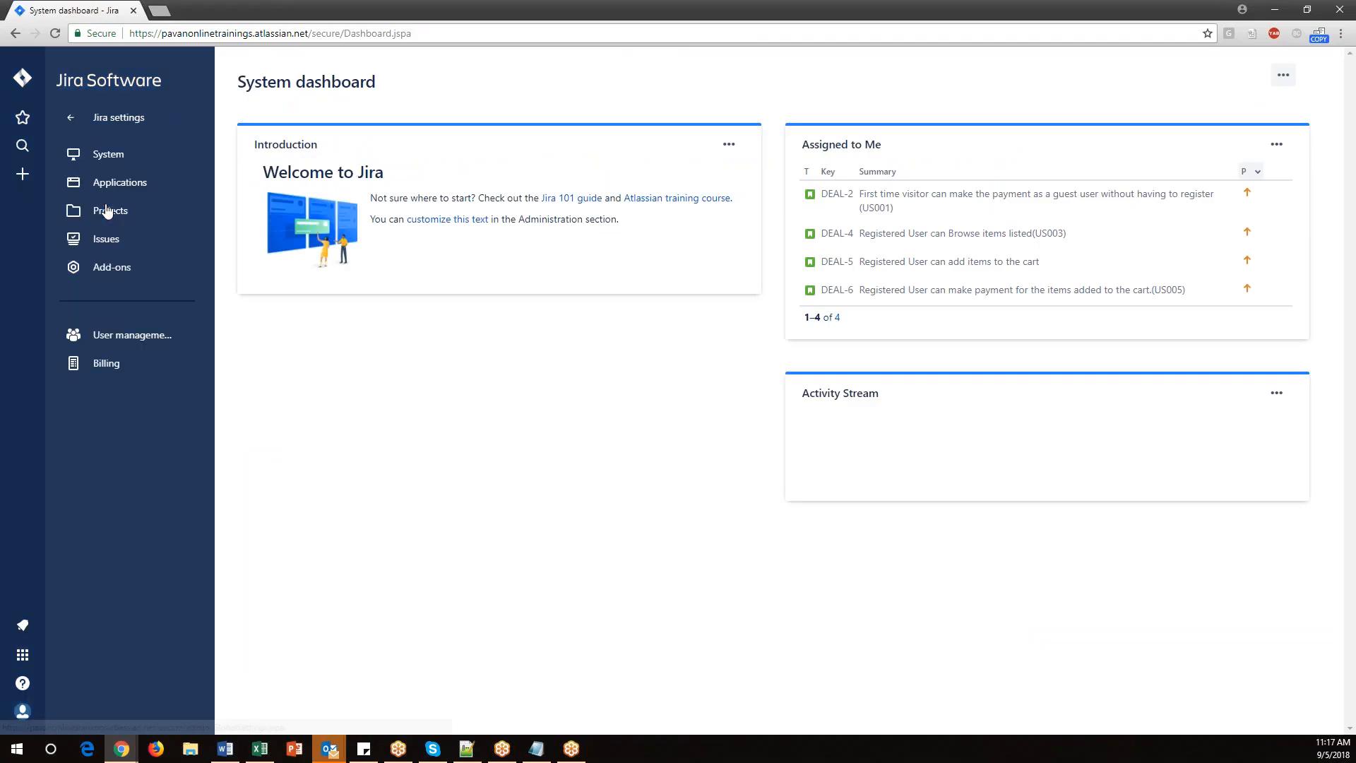
pyautogui.click(132, 269)
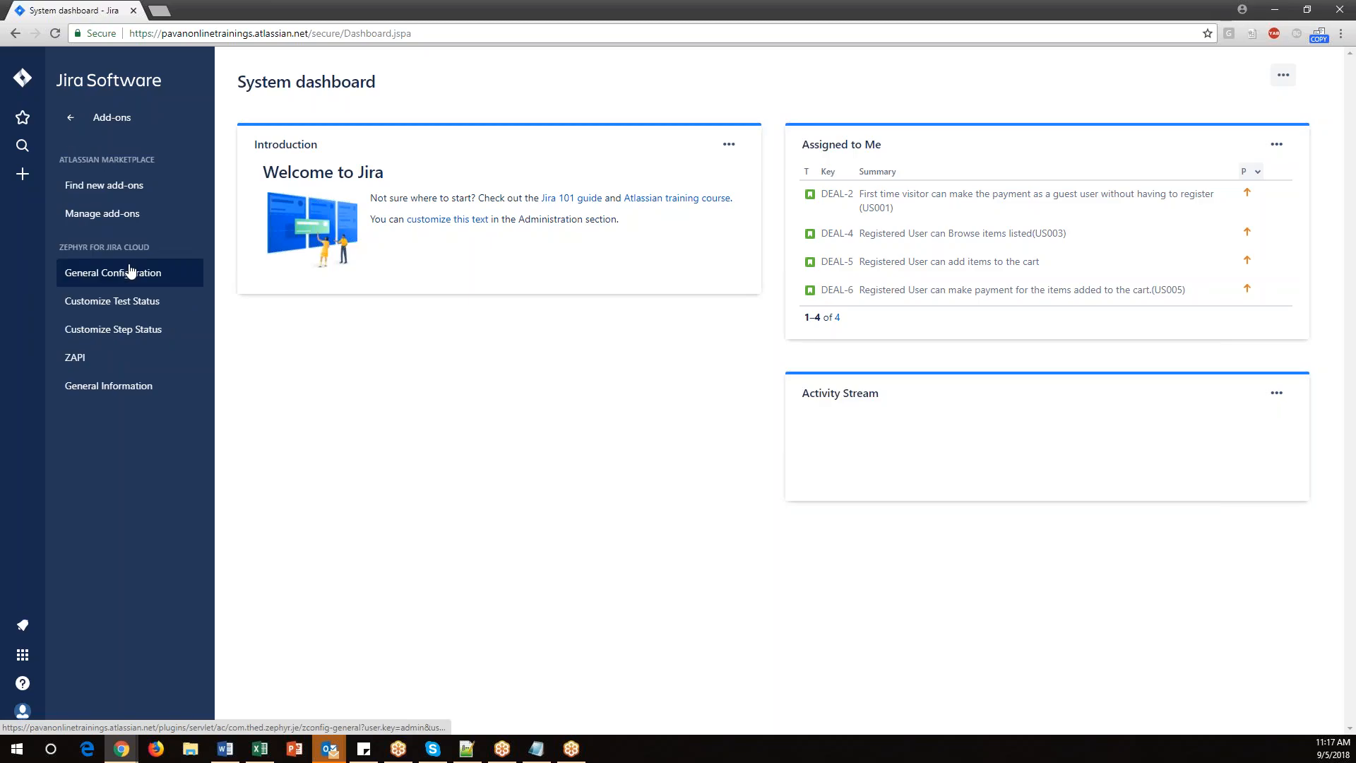
pyautogui.click(117, 193)
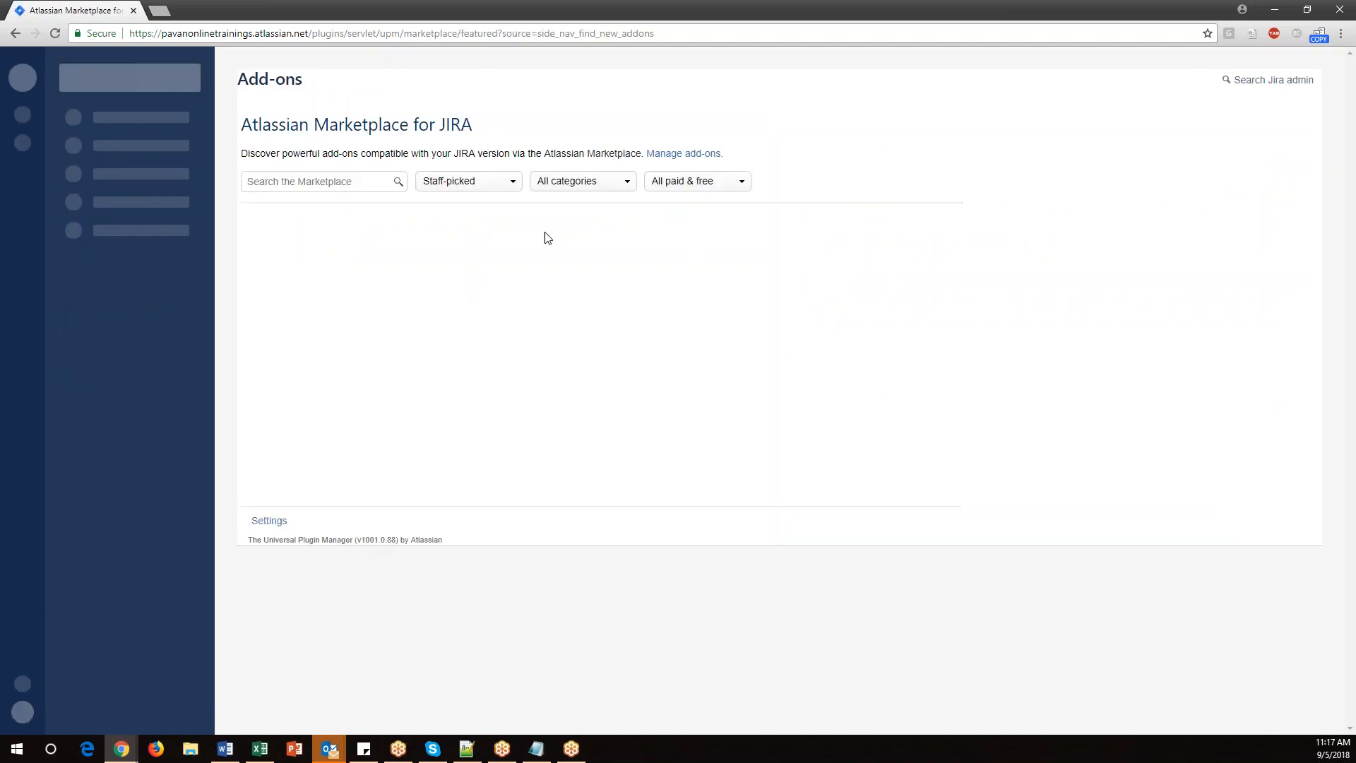
# Search the Atlassian Marketplace for Zephyr.
pyautogui.click(326, 181)
pyautogui.write('Zephyr')
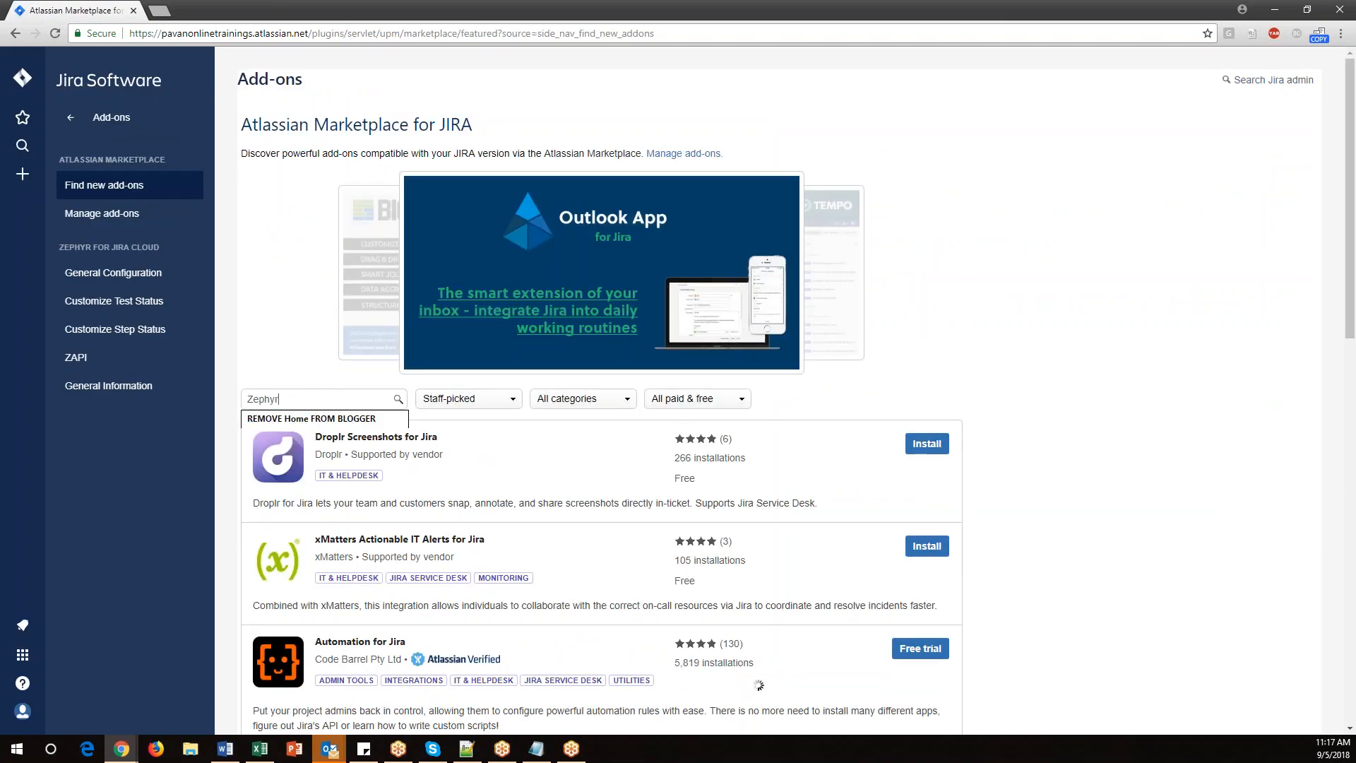
pyautogui.press('Return')
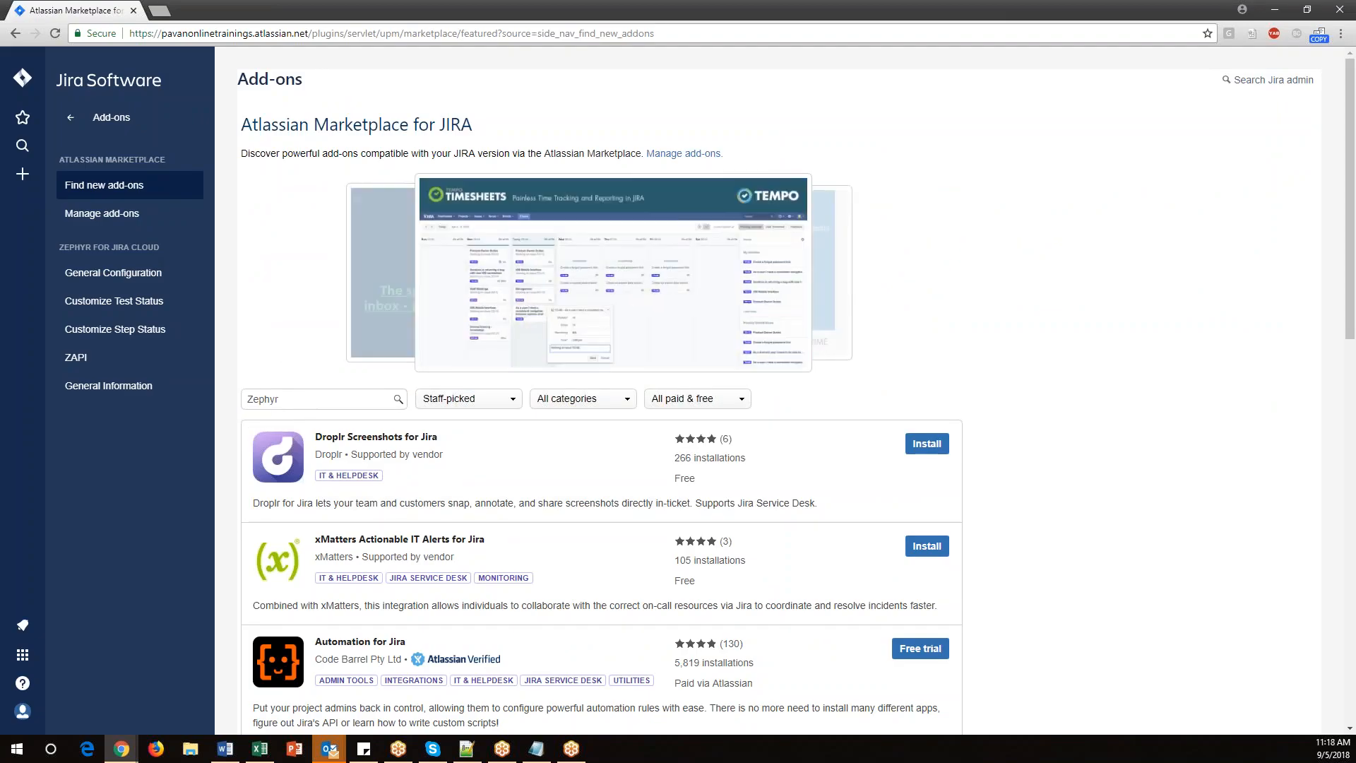
pyautogui.click(398, 401)
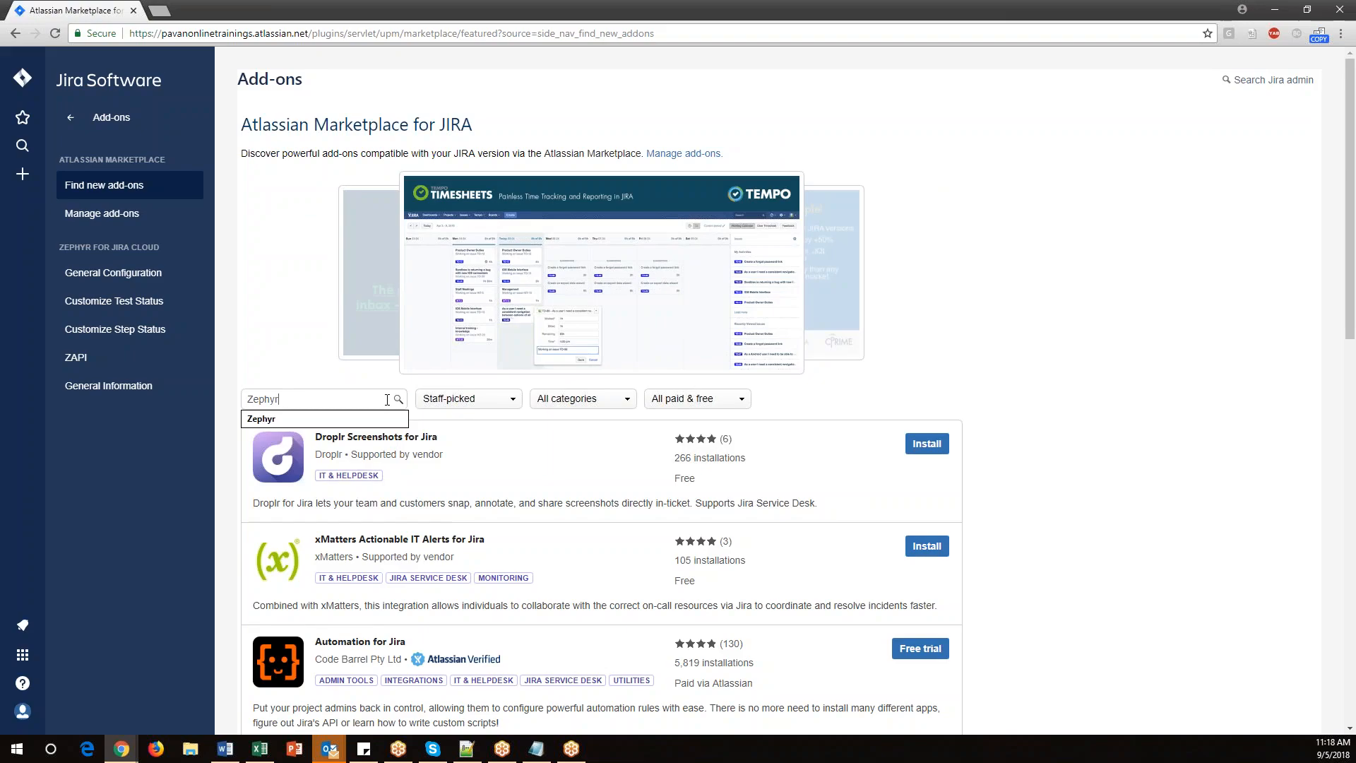
pyautogui.click(397, 401)
pyautogui.scroll(-2, 1163, 402)
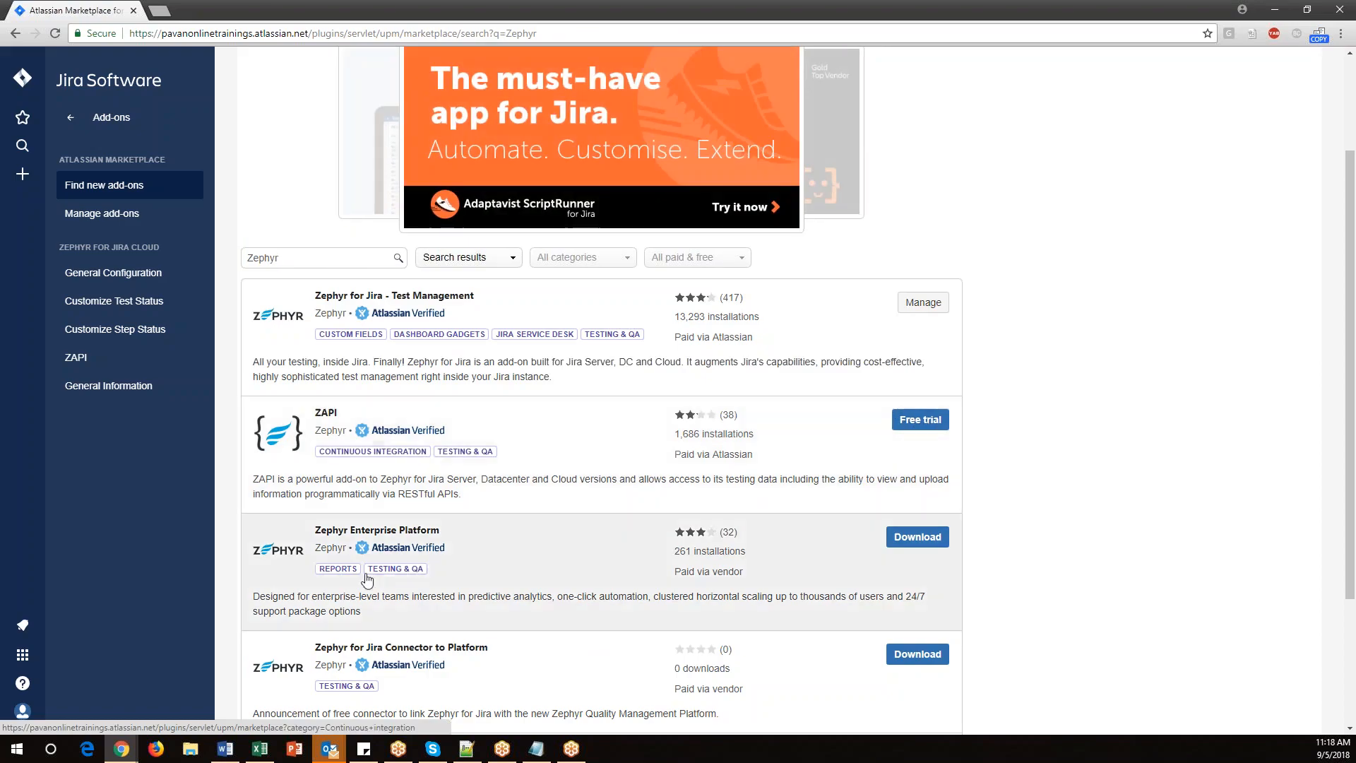
pyautogui.scroll(-1, 325, 459)
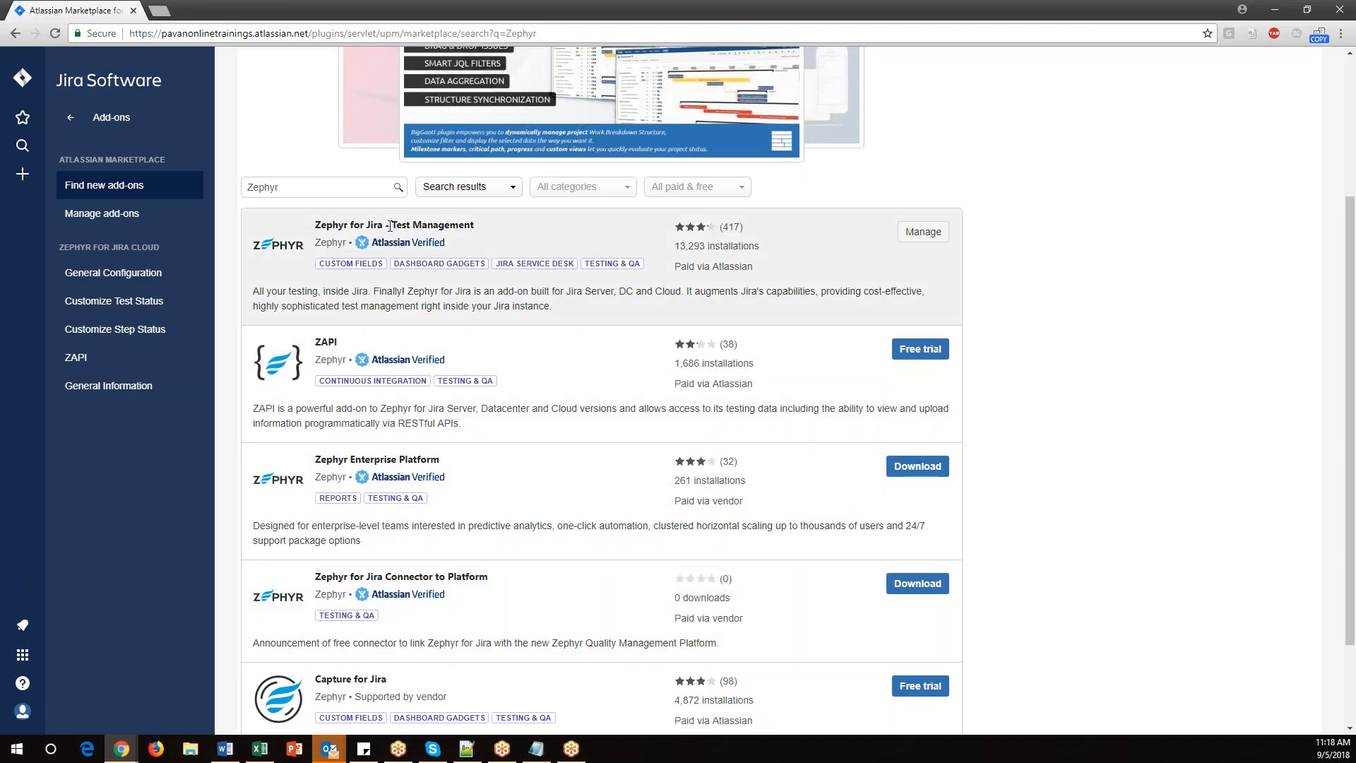
# Examine the details of the Zephyr for Jira - Test Management add-on in the results.
pyautogui.moveTo(392, 226); pyautogui.dragTo(475, 226)
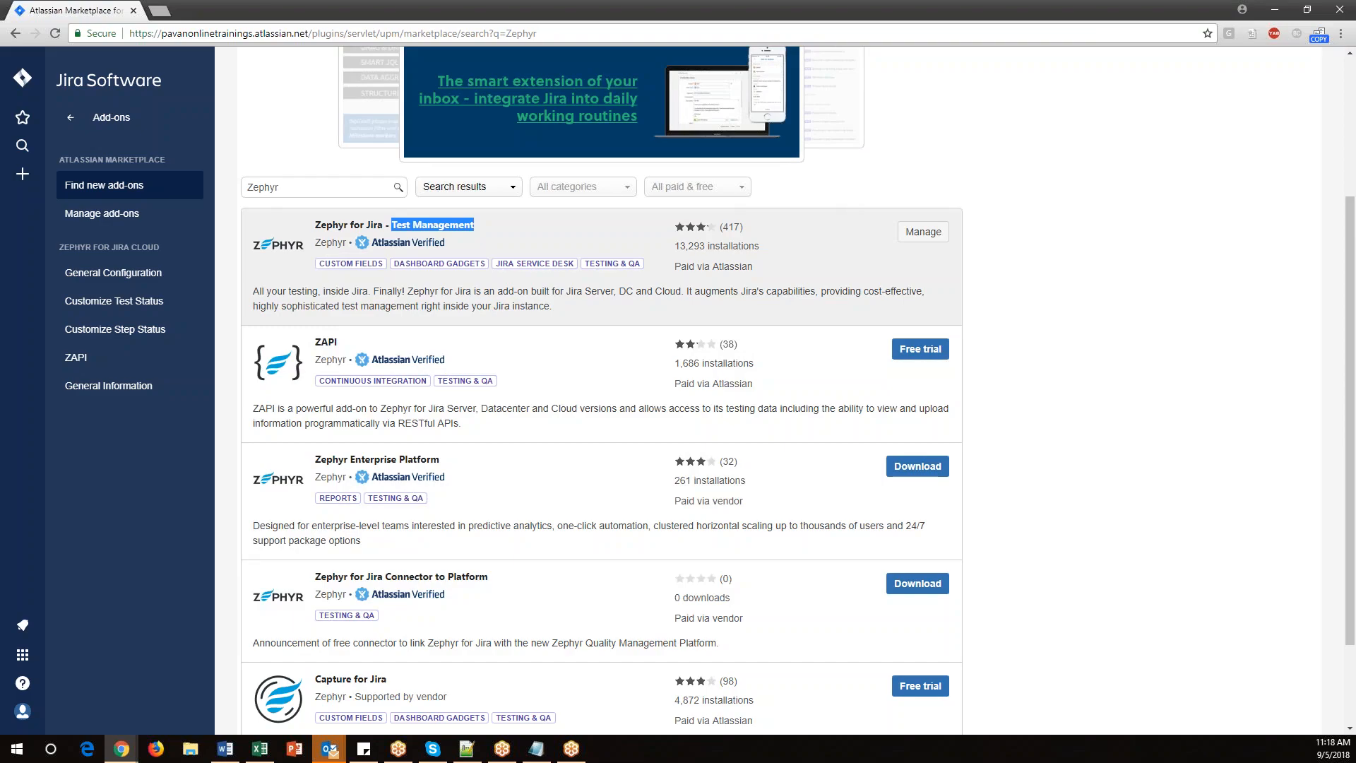
pyautogui.click(324, 270)
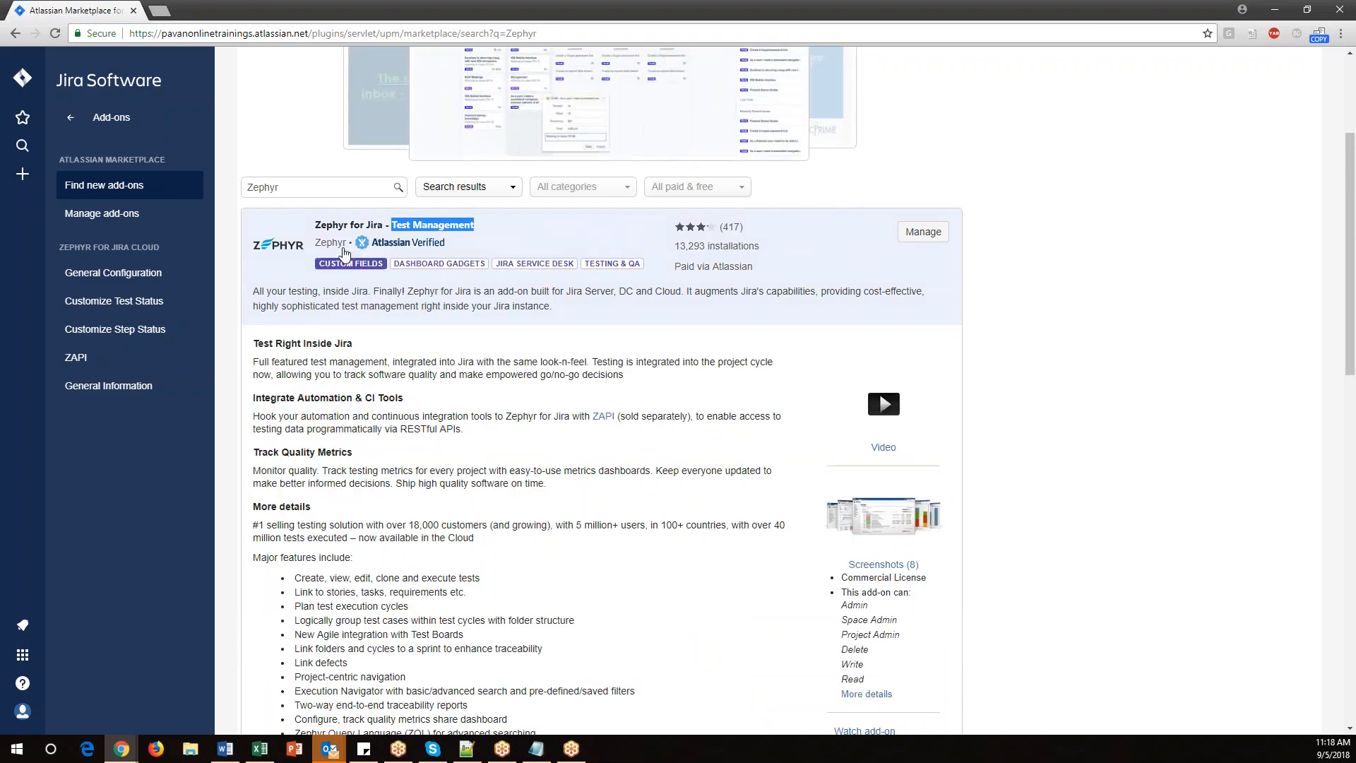
pyautogui.scroll(-4, 332, 424)
pyautogui.scroll(4, 346, 597)
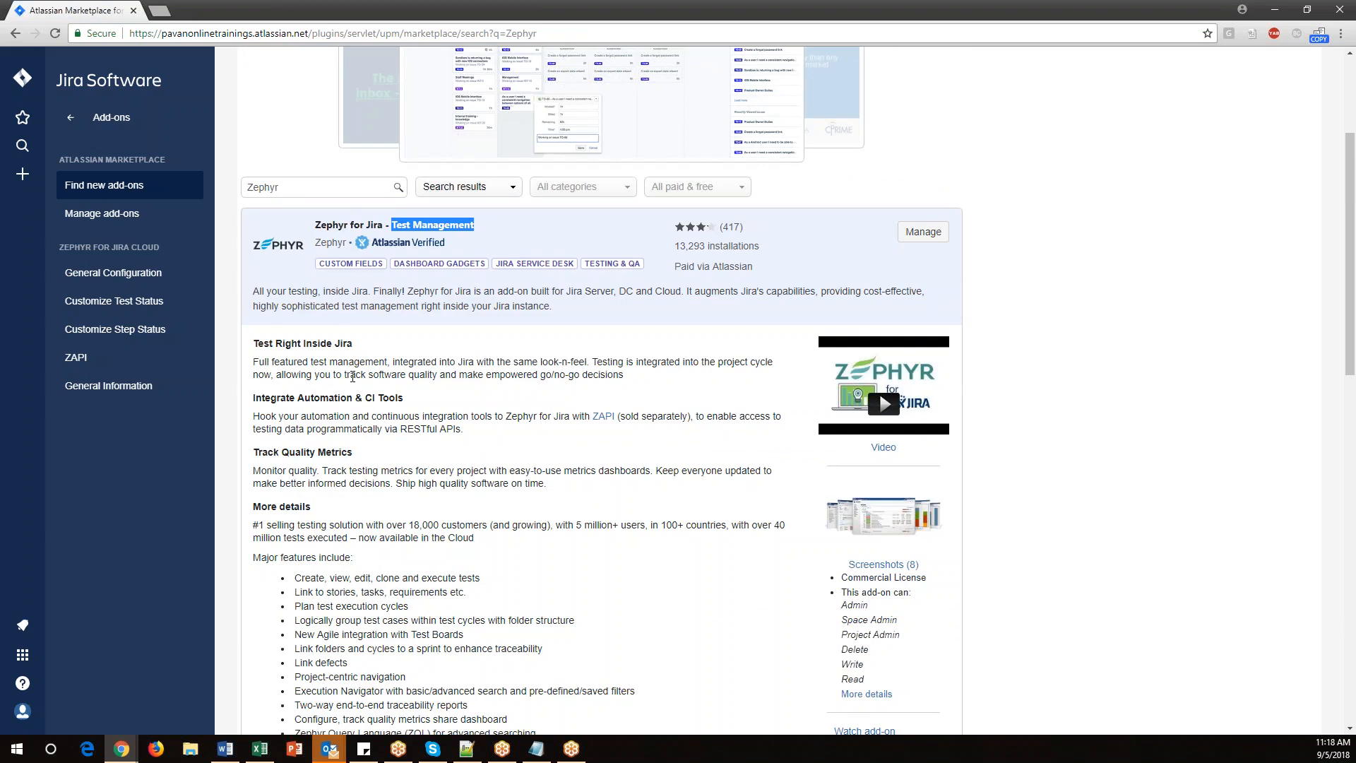
pyautogui.scroll(1, 397, 186)
pyautogui.click(378, 247)
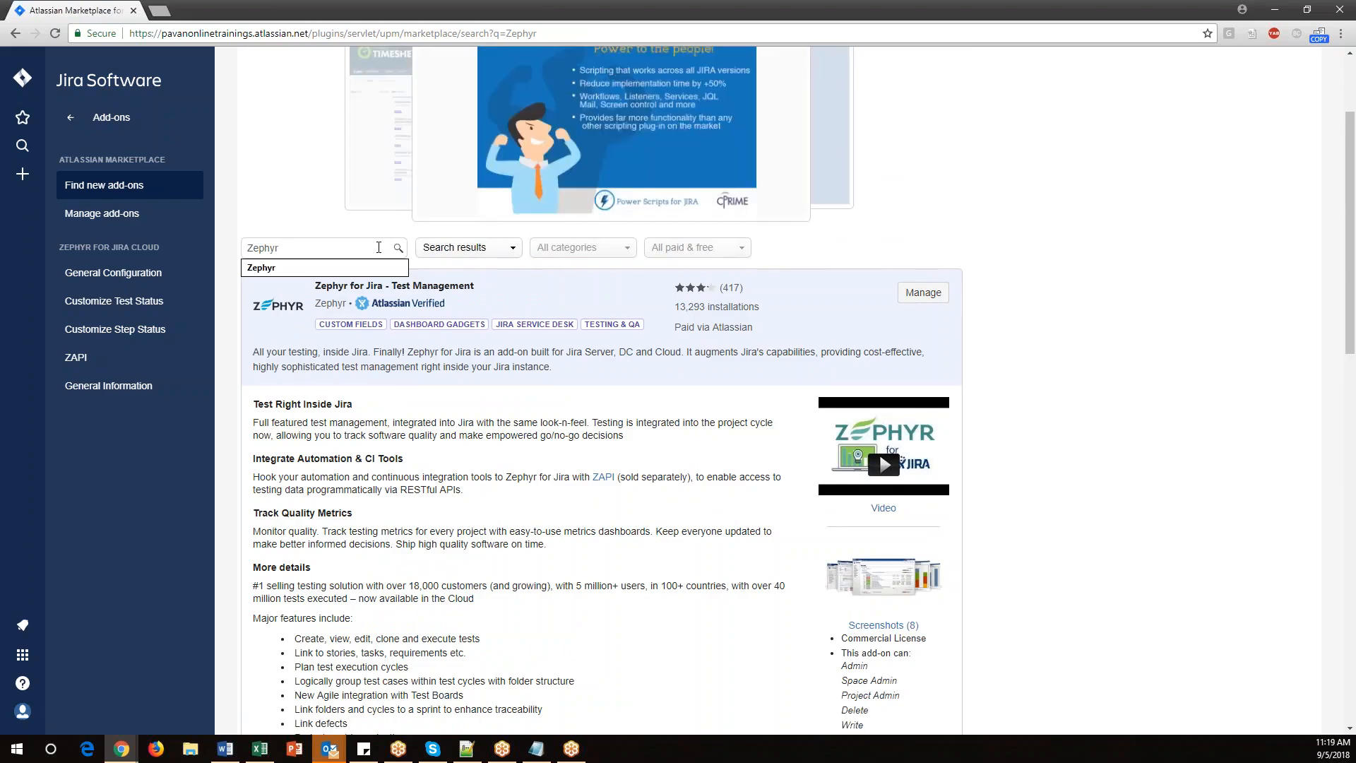
pyautogui.scroll(-4, 584, 521)
pyautogui.scroll(6, 584, 521)
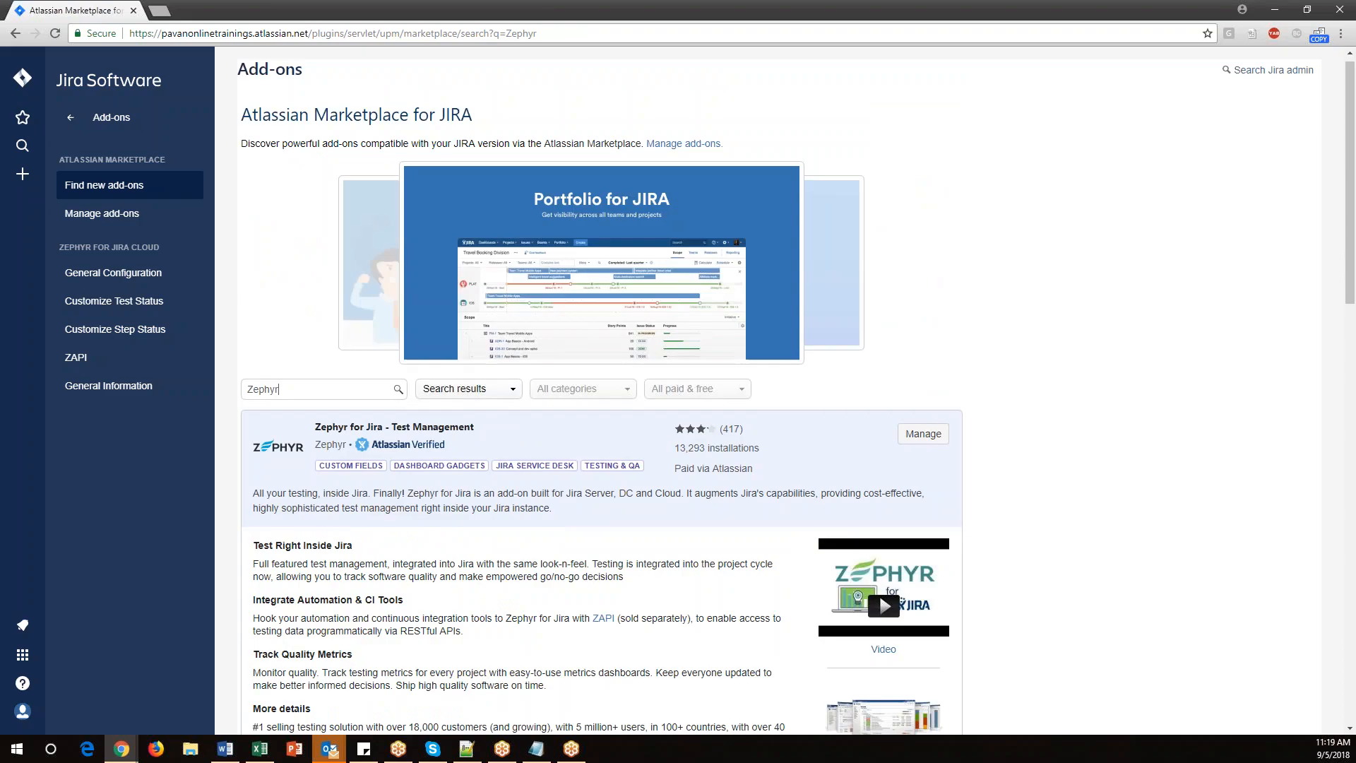
pyautogui.click(449, 428)
pyautogui.scroll(-3, 318, 381)
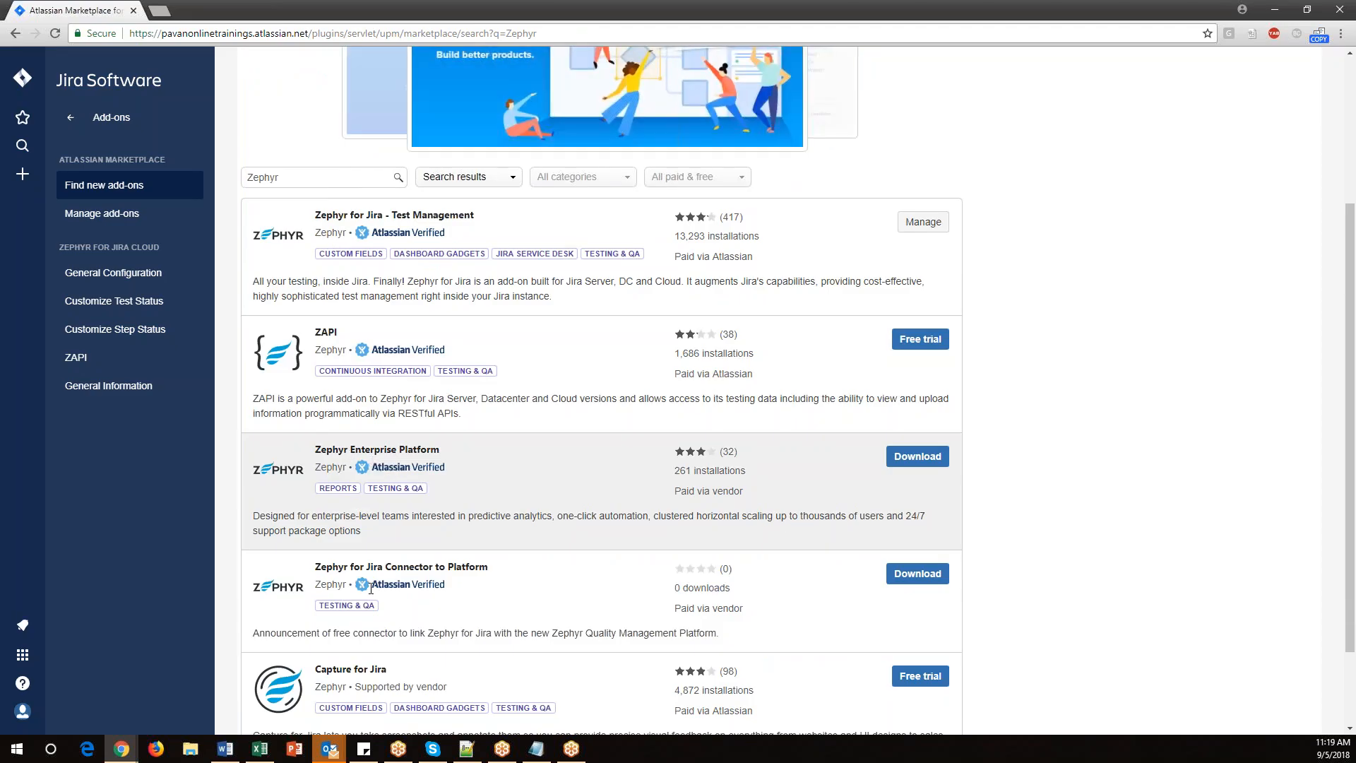
pyautogui.scroll(1, 403, 260)
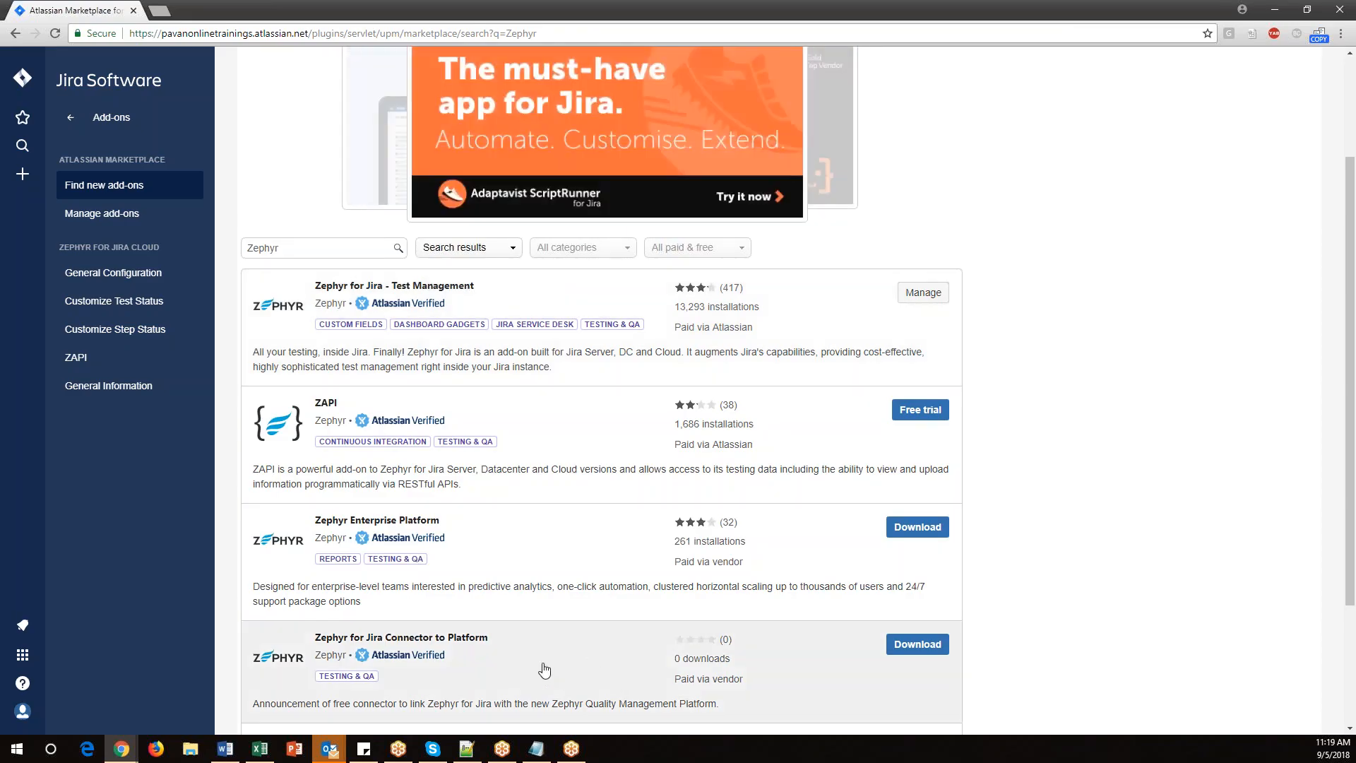
# In the notes, paste the path 'Jira settings-->Addons --> Zephyr plugin' below the Test management activities heading.
pyautogui.click(536, 749)
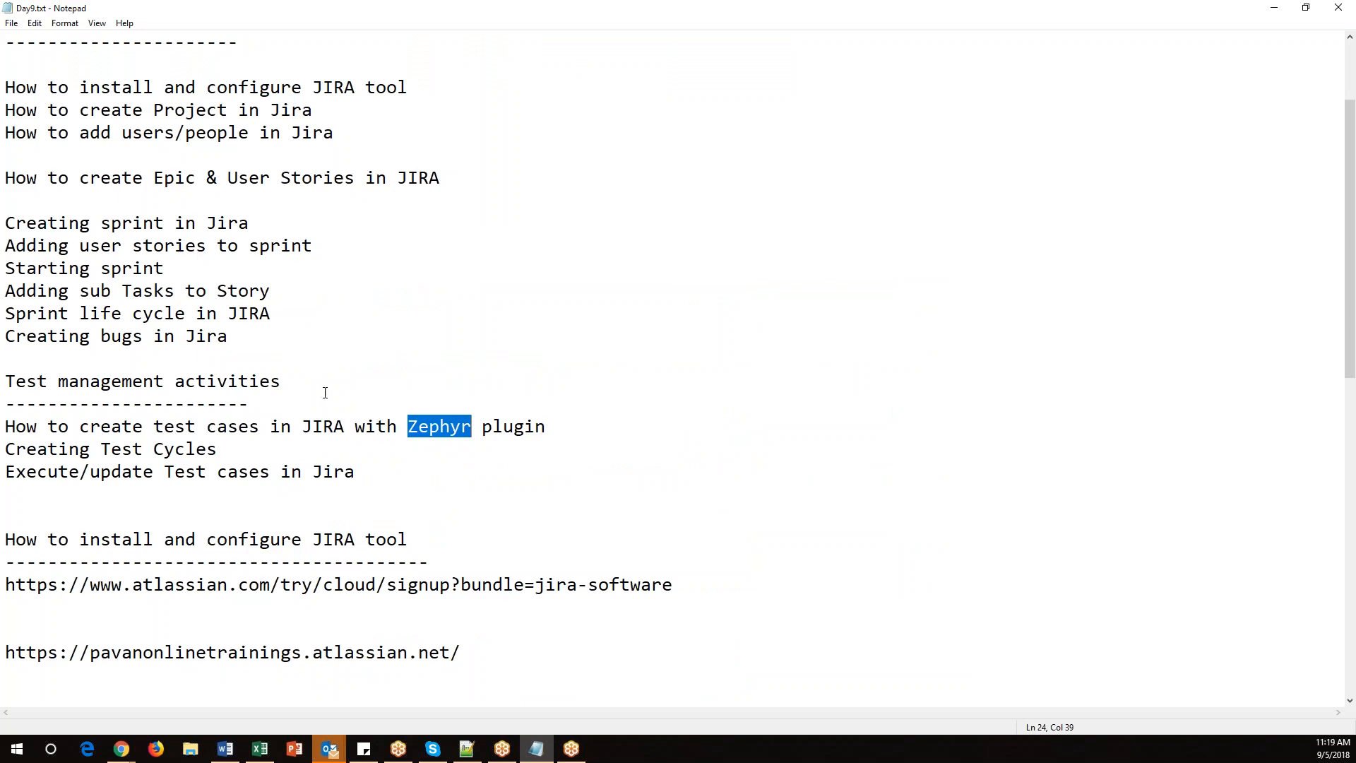
pyautogui.moveTo(325, 393); pyautogui.dragTo(8, 390)
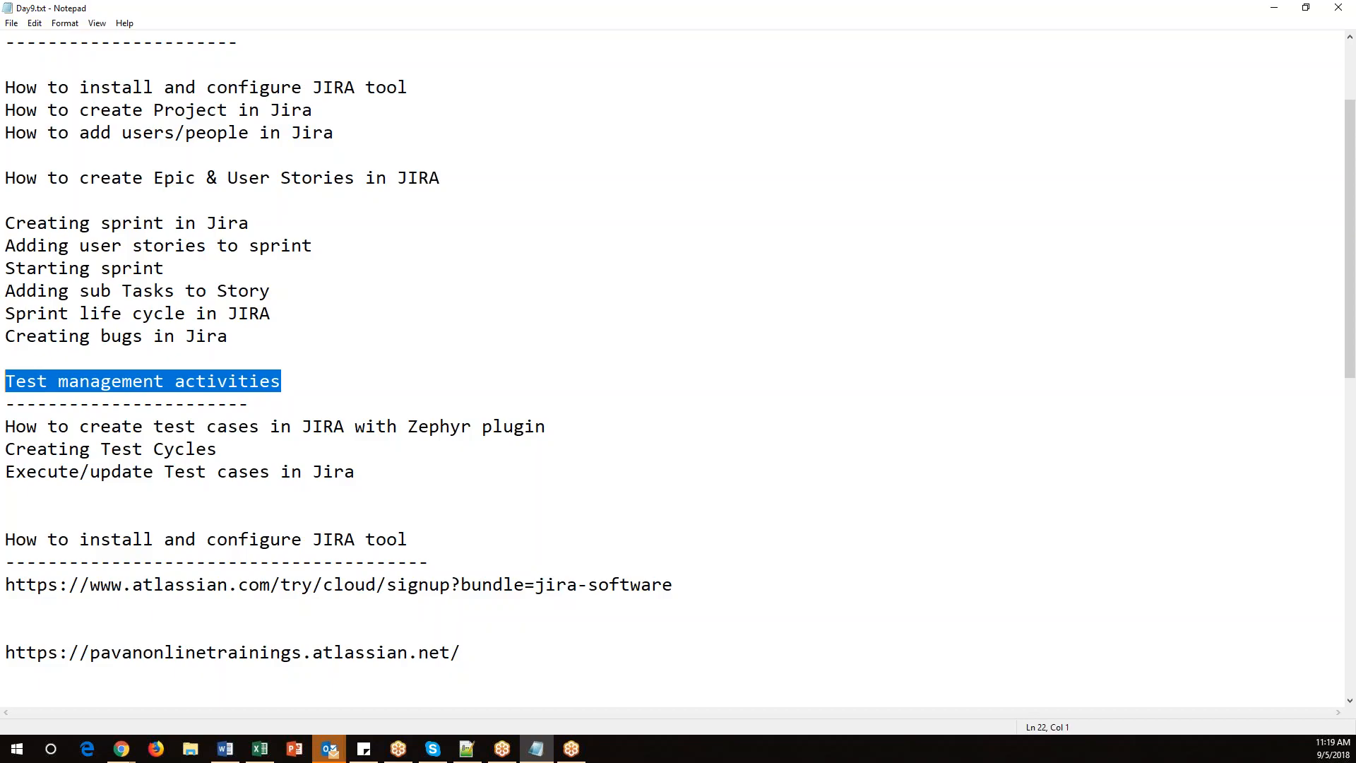
pyautogui.hotkey('alt', 'Tab')
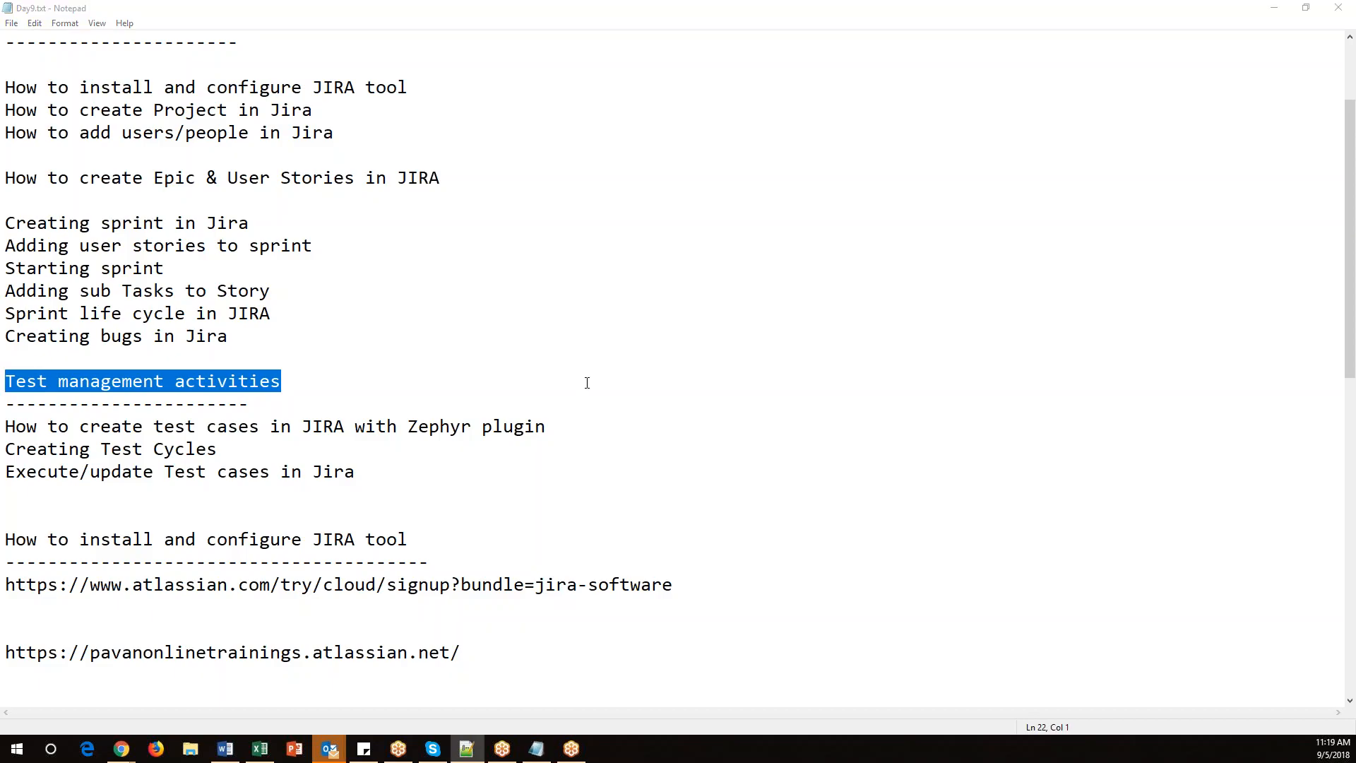
pyautogui.click(561, 427)
pyautogui.click(421, 414)
pyautogui.press('Return')
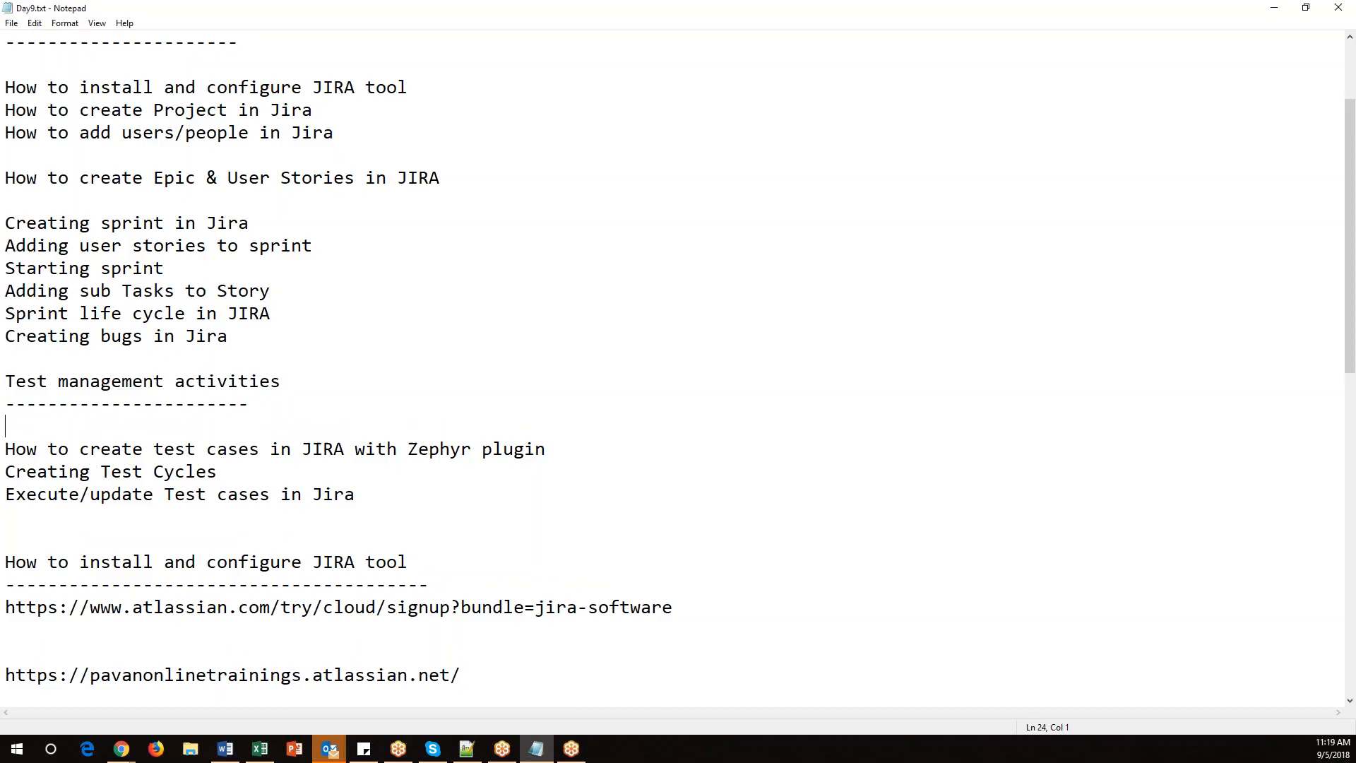
pyautogui.press('Return')
pyautogui.write('Jira settings-->Addons --> Zephyr plugin')
pyautogui.press('Return')
pyautogui.press('Return')
# Add a 'Pre-requisites' heading with a dashed underline above the path and save the notes.
pyautogui.click(236, 423)
pyautogui.write('Pre-requisites')
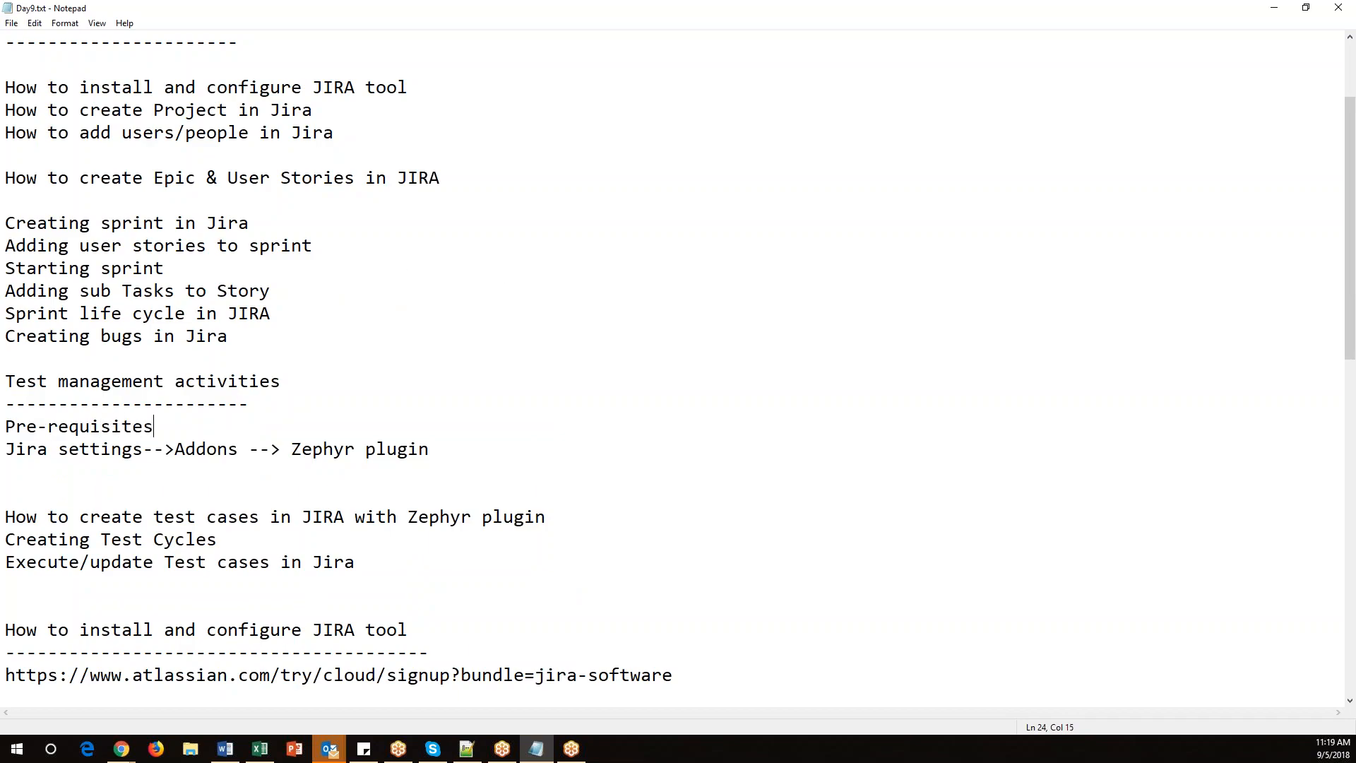
pyautogui.press('Return')
pyautogui.write('-------------')
pyautogui.hotkey('alt', 'f')
pyautogui.press('s')
# Highlight the parts of the Jira settings-->Addons --> Zephyr plugin path in turn.
pyautogui.moveTo(152, 474); pyautogui.dragTo(31, 477)
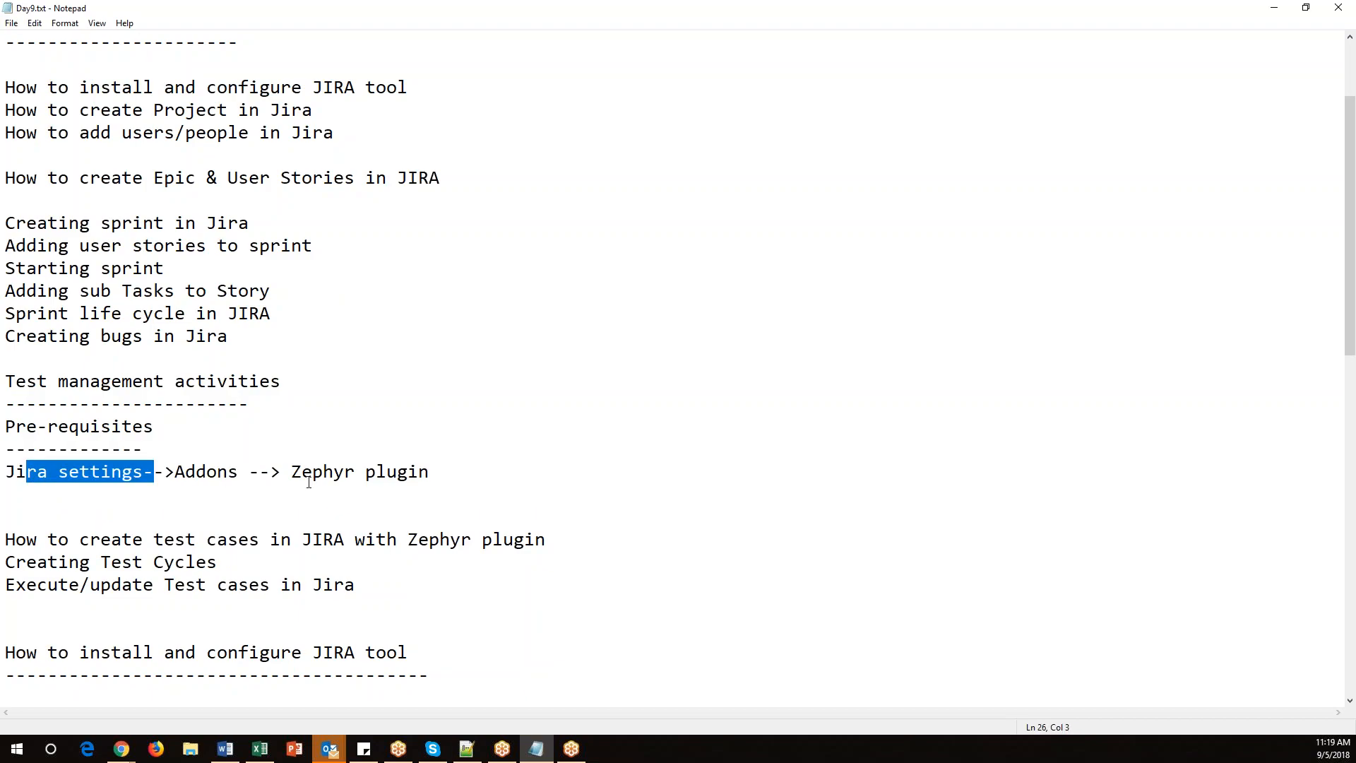
pyautogui.moveTo(250, 472); pyautogui.dragTo(133, 472)
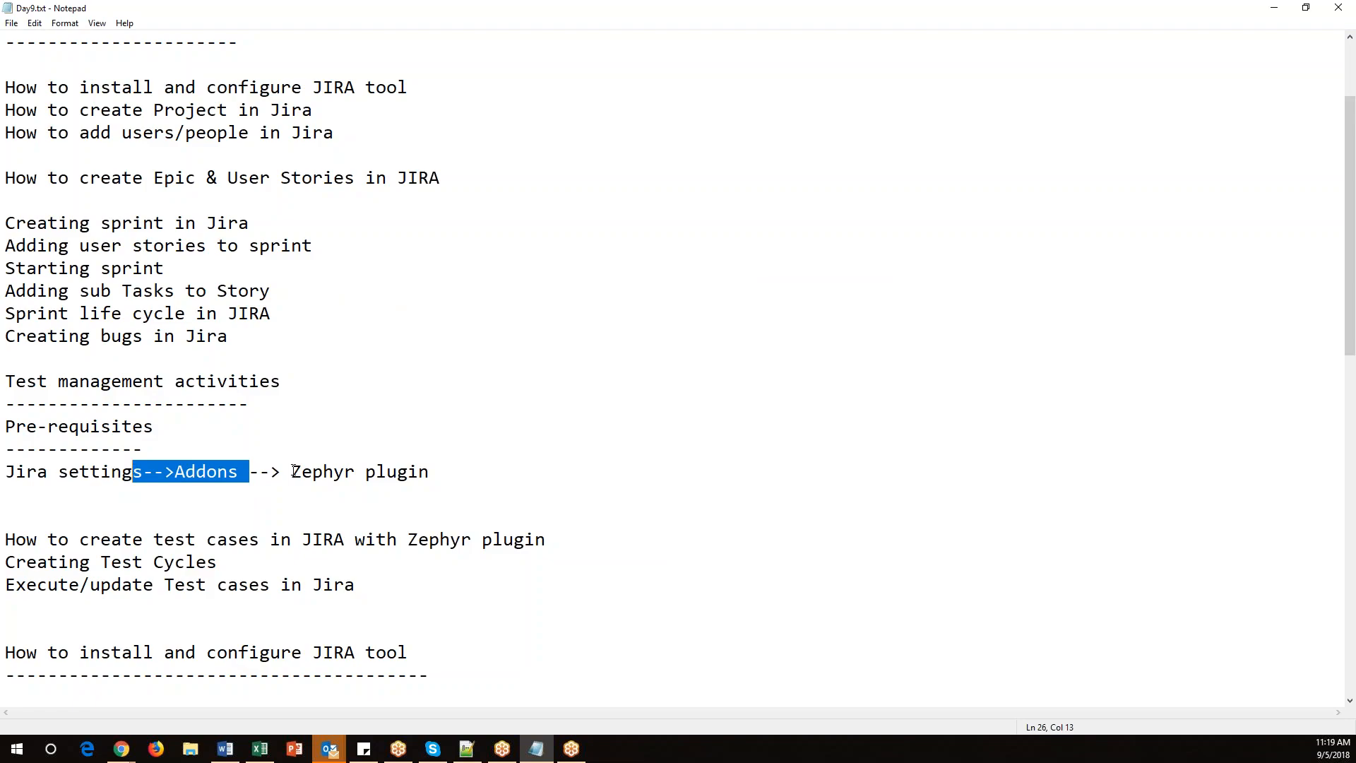
pyautogui.moveTo(293, 471); pyautogui.dragTo(447, 471)
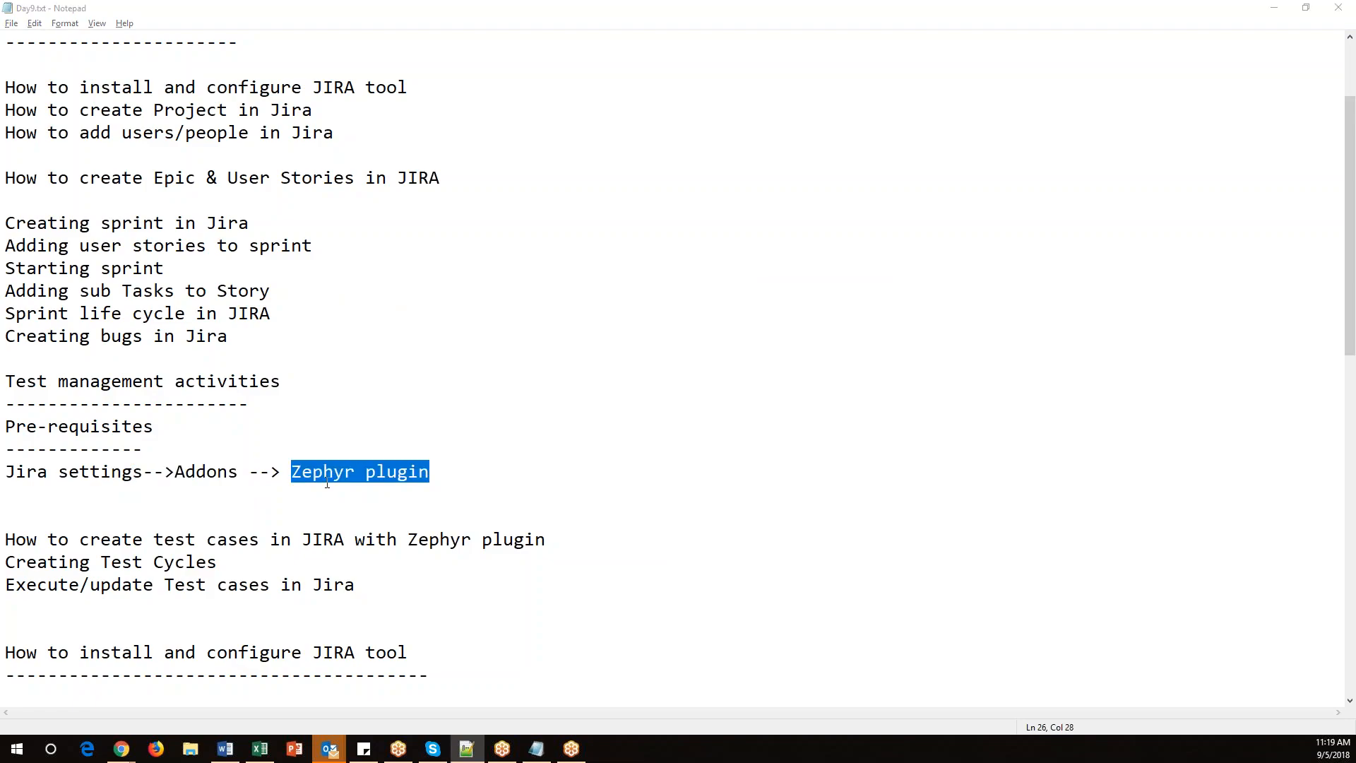
# Go back from the add-ons page in Jira to the system dashboard.
pyautogui.moveTo(121, 749)
pyautogui.click(101, 702)
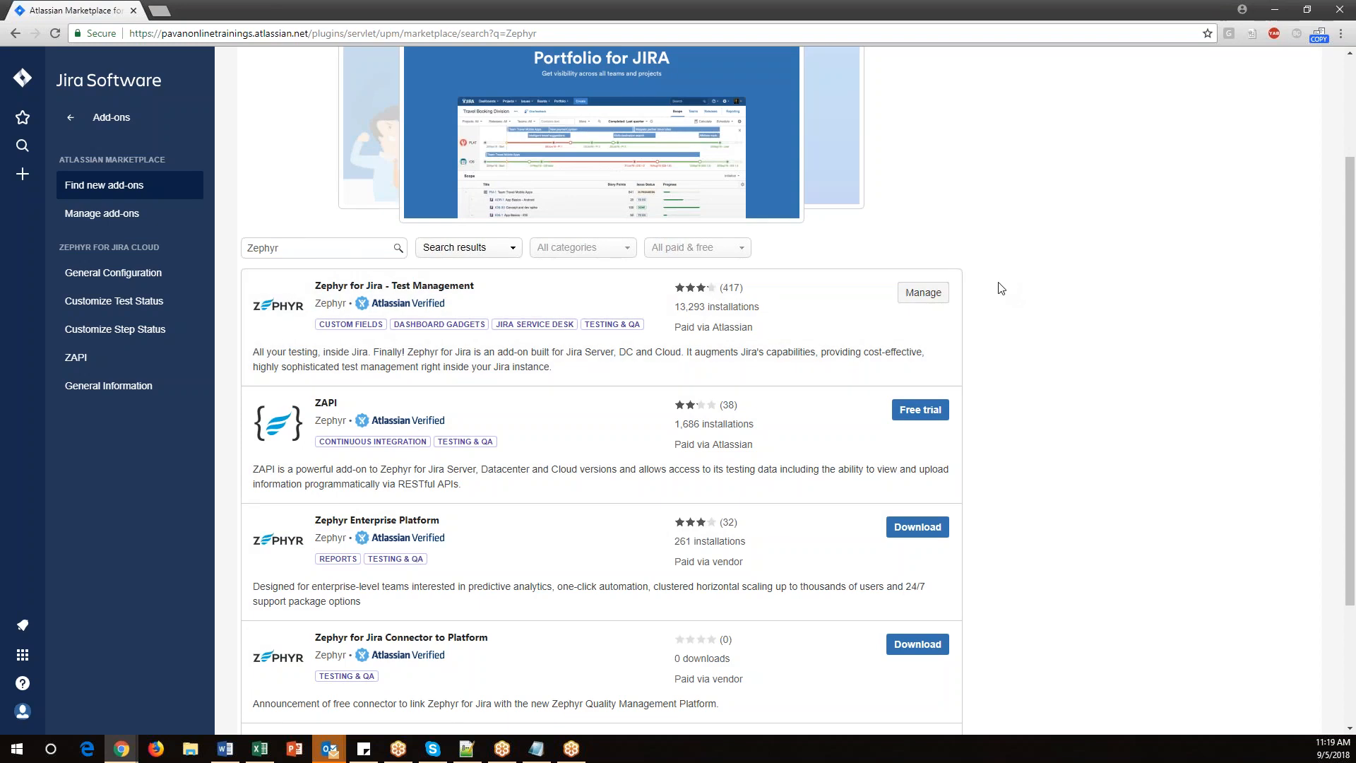
pyautogui.click(68, 125)
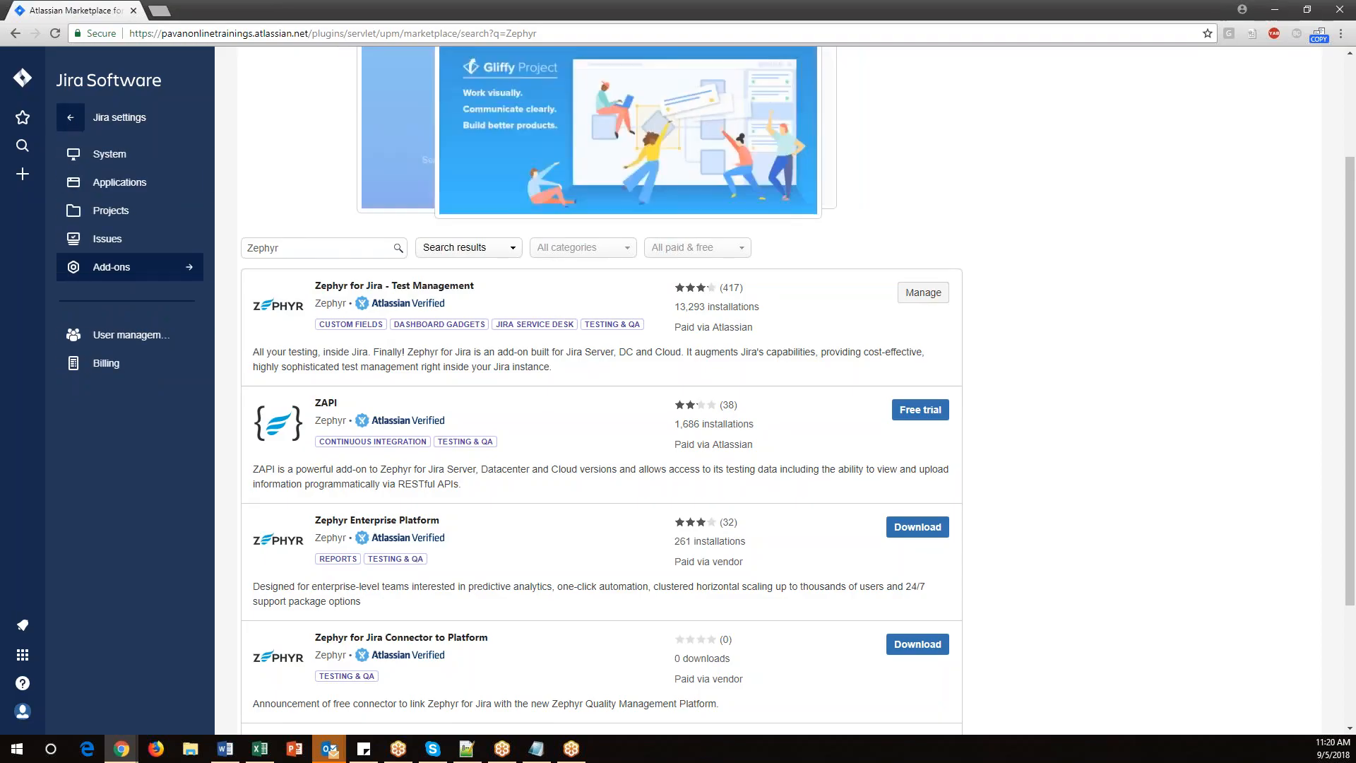
pyautogui.click(23, 78)
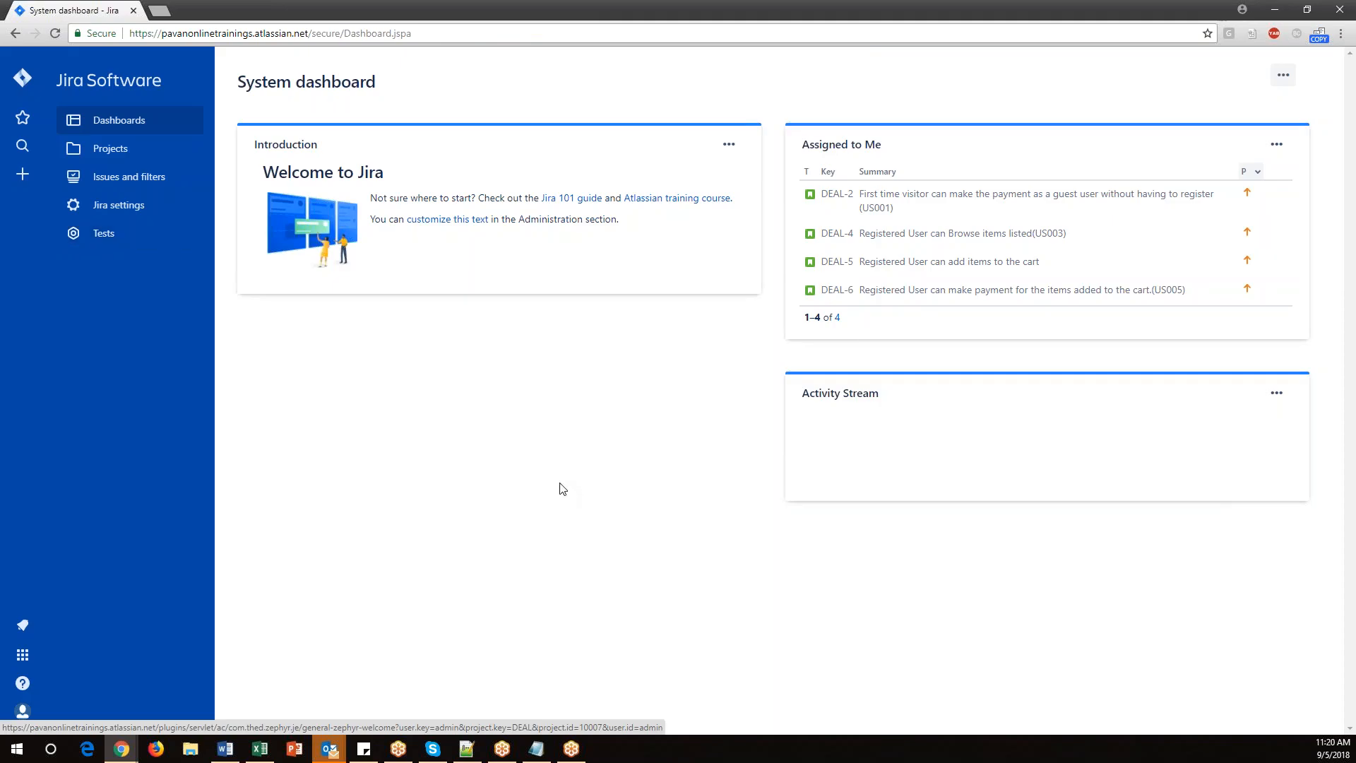
# Remove the extra blank line above the 'How to create test cases' line in the notes.
pyautogui.click(536, 749)
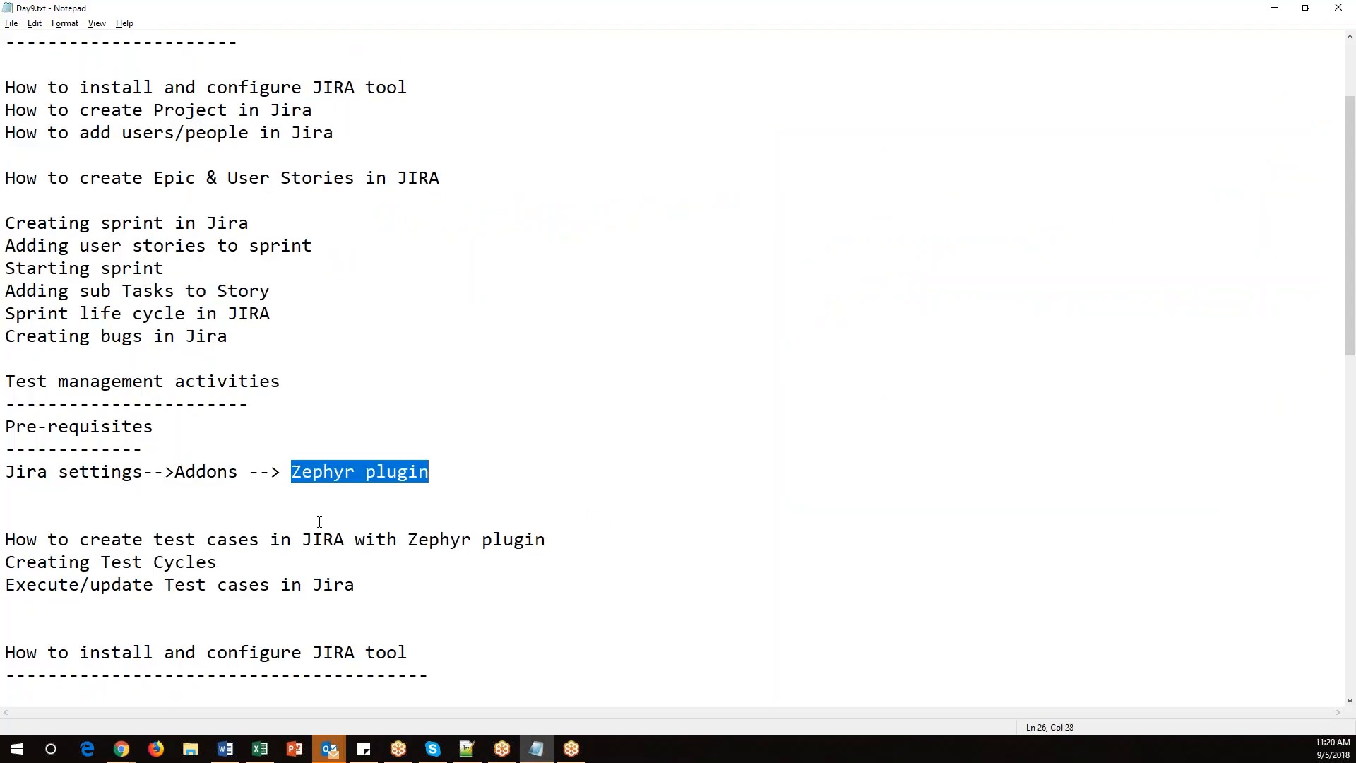
pyautogui.click(61, 520)
pyautogui.press('BackSpace')
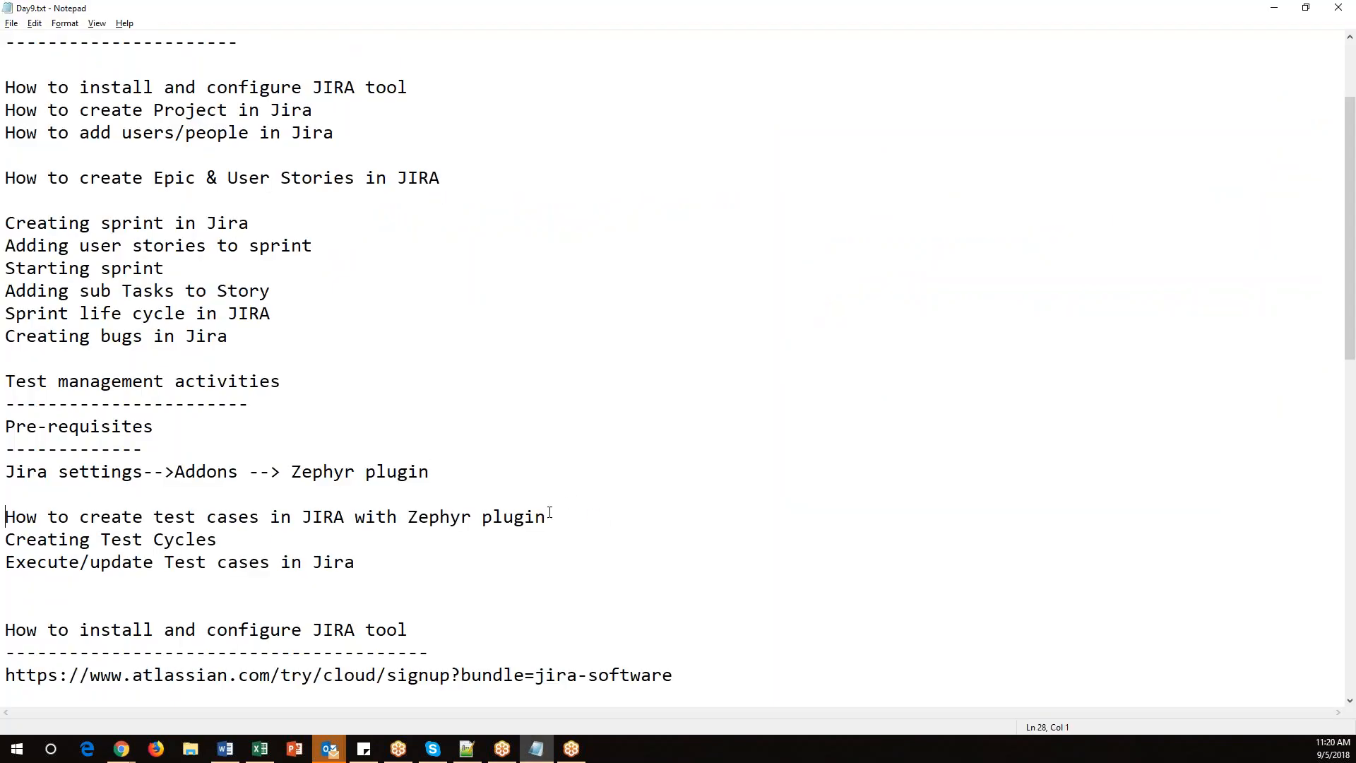
# Copy 'Zephyr plugin' and paste it as a new line under the Pre-requisites heading.
pyautogui.moveTo(546, 517); pyautogui.dragTo(408, 517)
pyautogui.hotkey('ctrl', 'c')
pyautogui.click(180, 457)
pyautogui.press('Return')
pyautogui.hotkey('ctrl', 'v')
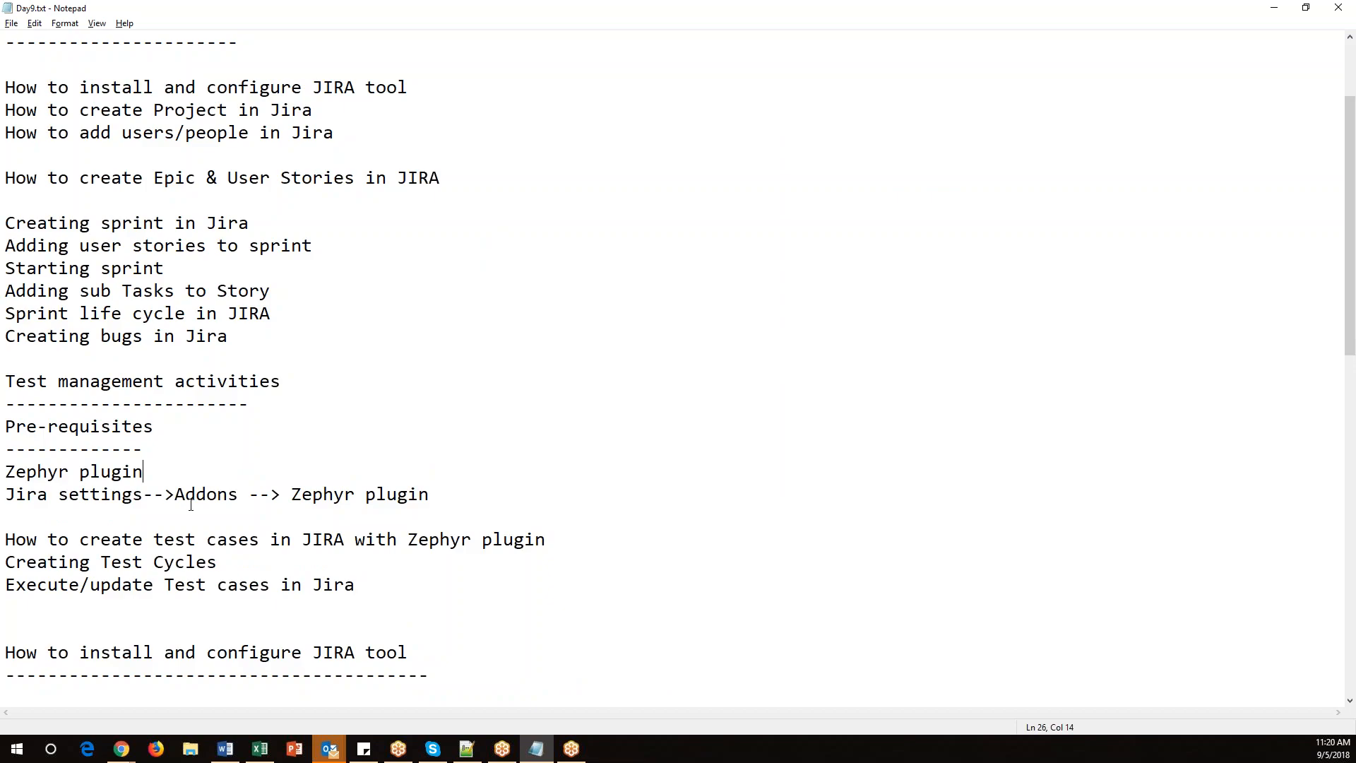
# Delete ' in JIRA with Zephyr plugin' from the test cases line and highlight the Jira settings path line.
pyautogui.moveTo(556, 538); pyautogui.dragTo(259, 539)
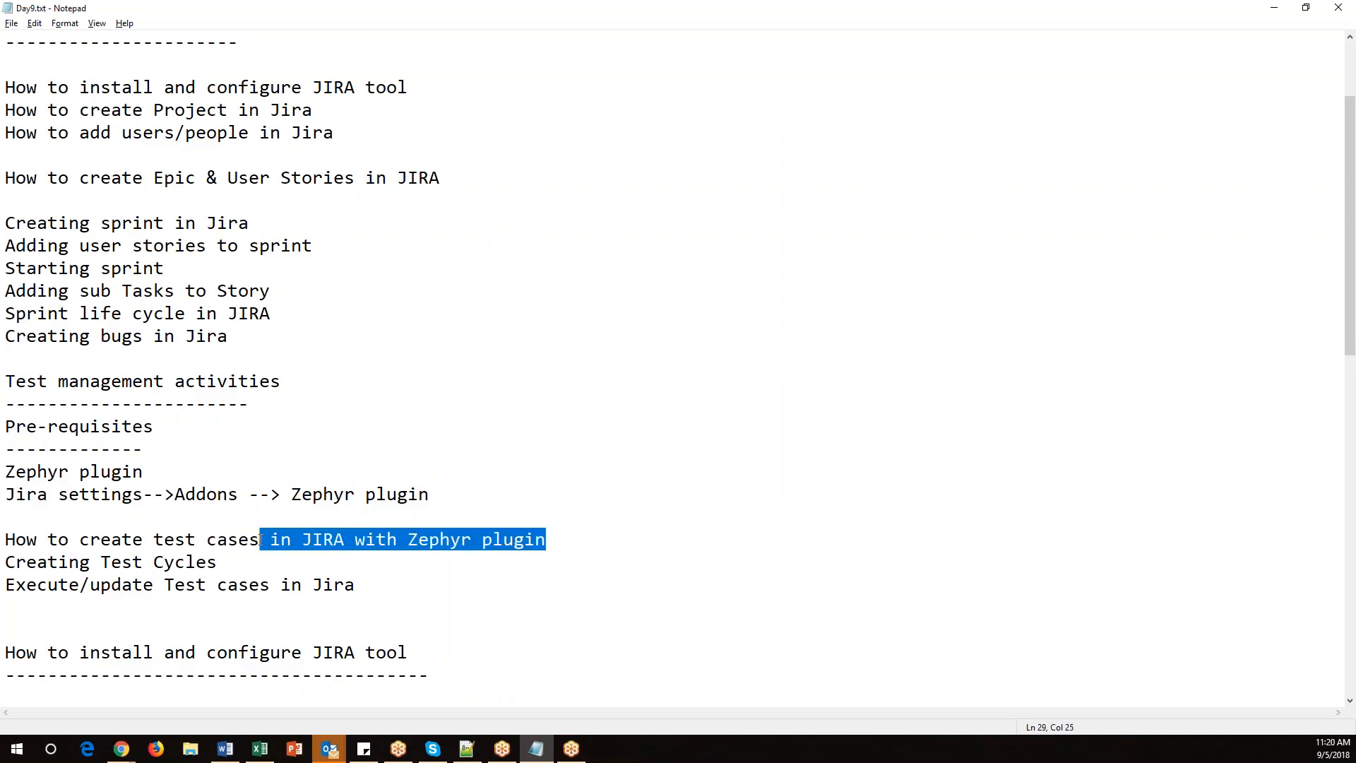
pyautogui.press('Delete')
pyautogui.scroll(-3, 327, 485)
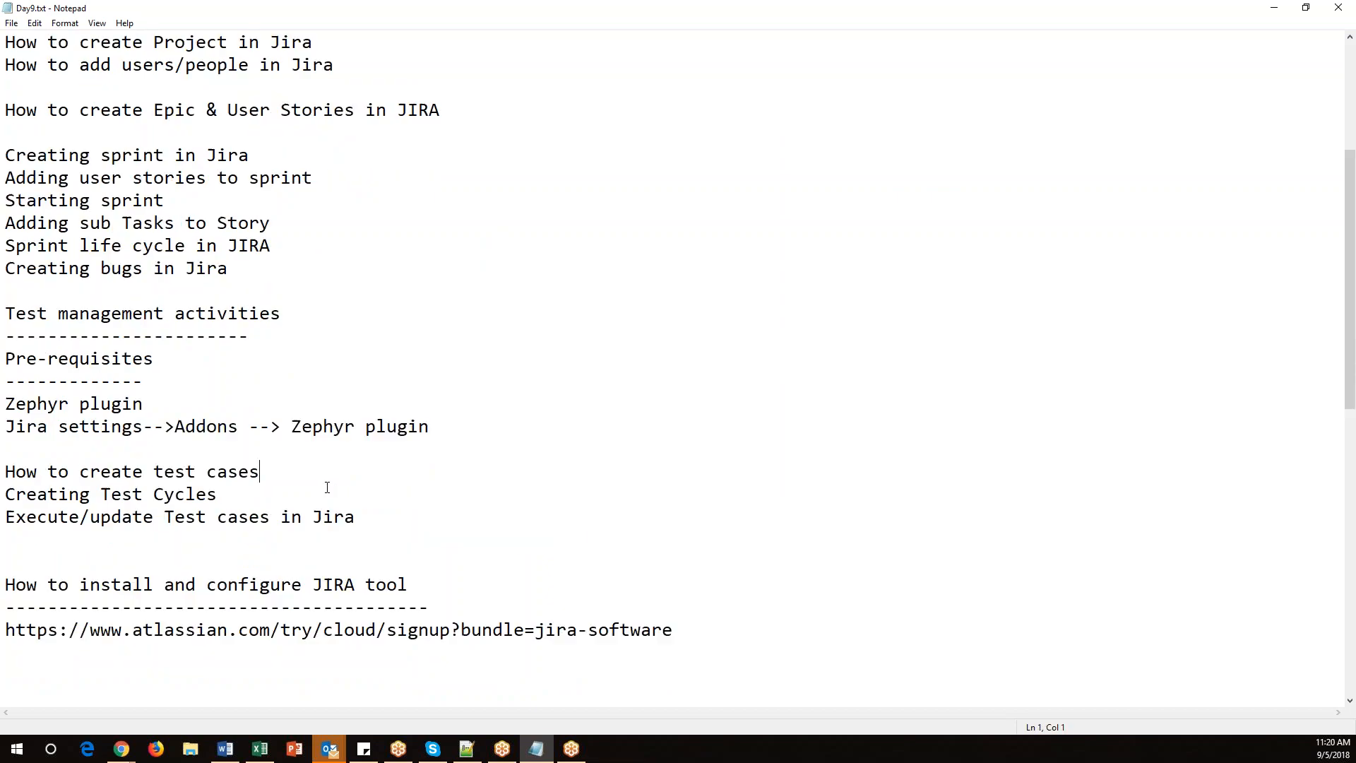
pyautogui.moveTo(430, 291); pyautogui.dragTo(8, 289)
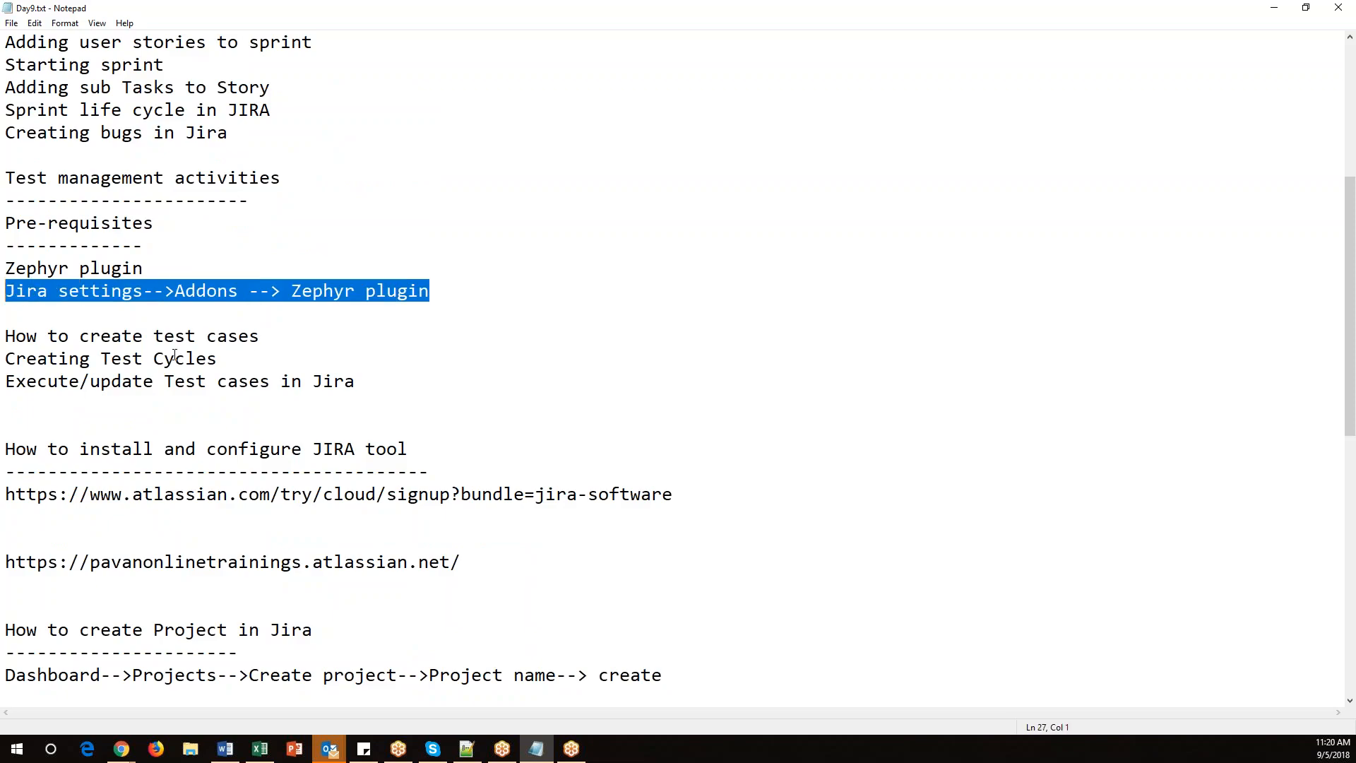
# Highlight 'create test cases' in the notes and save the notes file.
pyautogui.moveTo(280, 339); pyautogui.dragTo(80, 339)
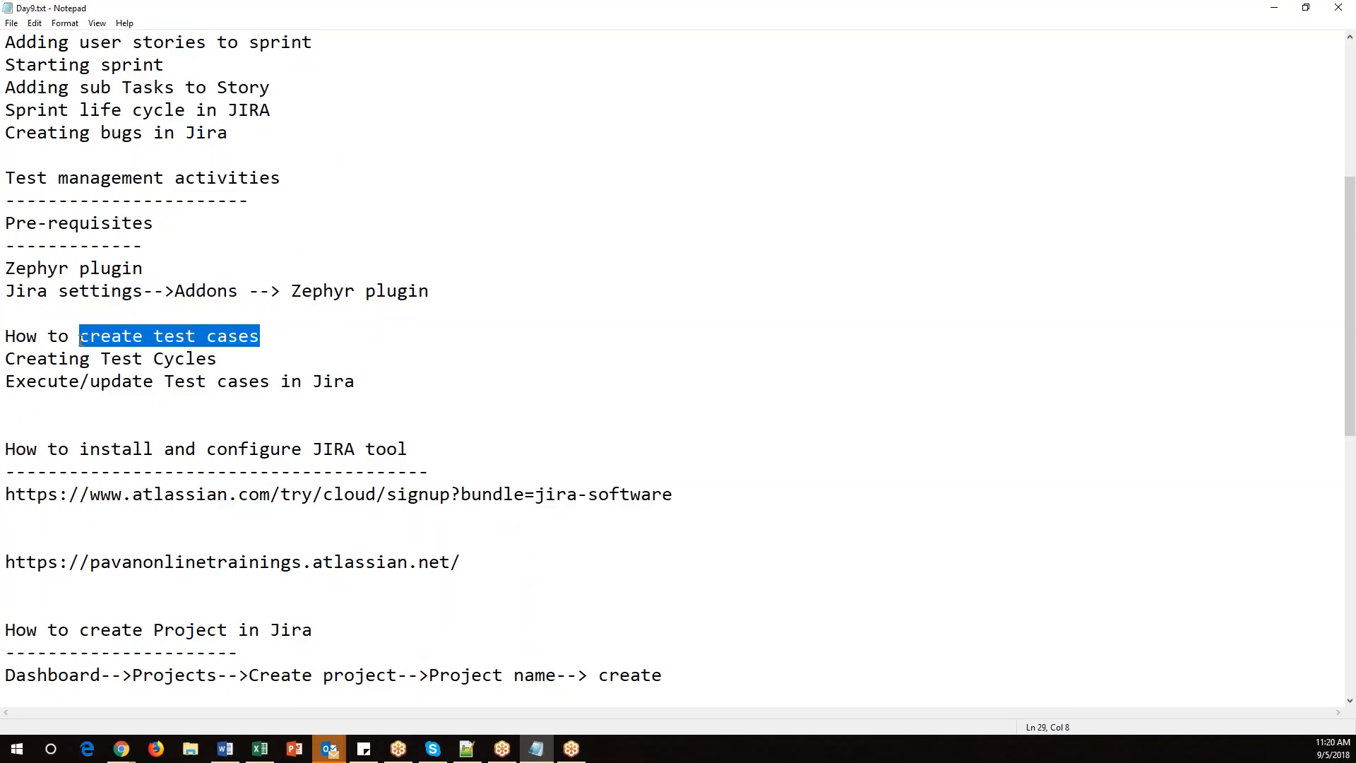
pyautogui.click(345, 382)
pyautogui.hotkey('alt', 'f')
pyautogui.press('s')
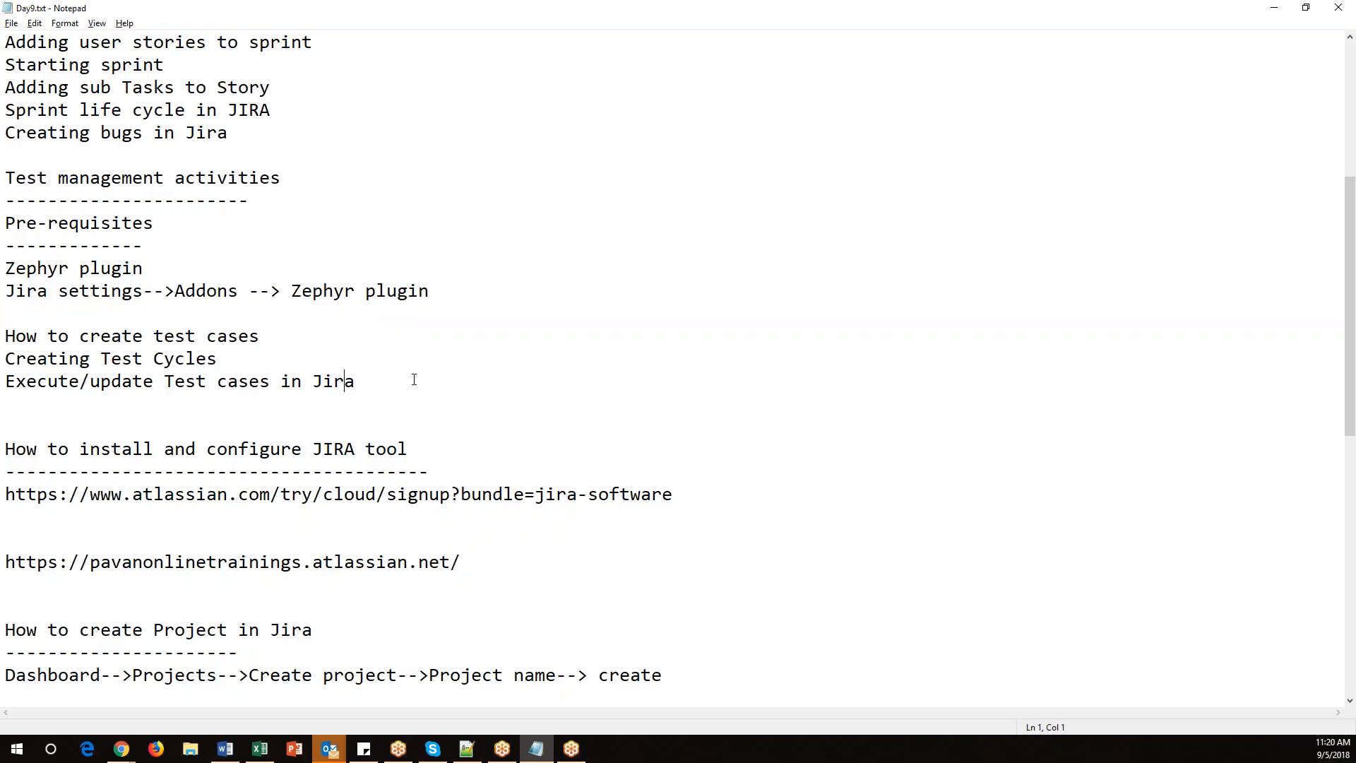
# In Jira, open the Create issue dialog, inspect the available issue types, and cancel it.
pyautogui.hotkey('alt', 'Tab')
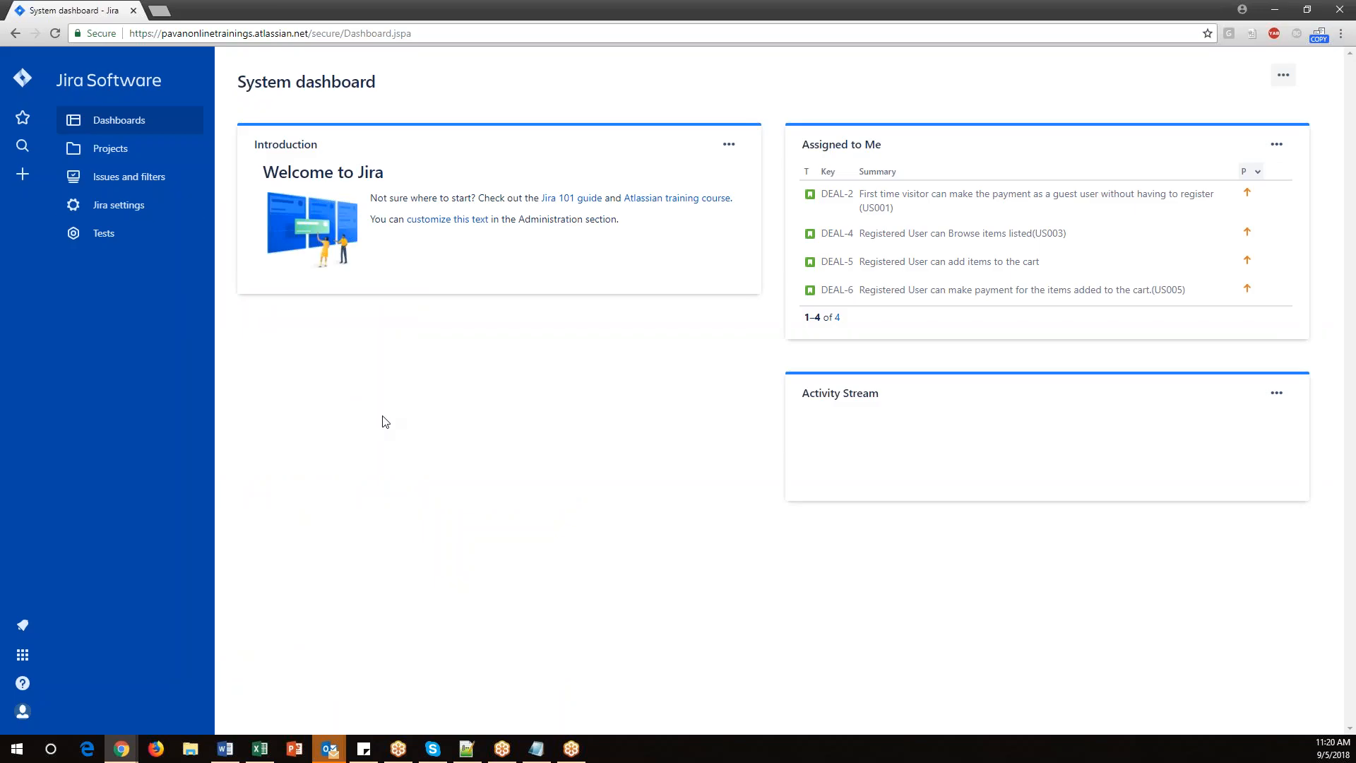
pyautogui.click(28, 176)
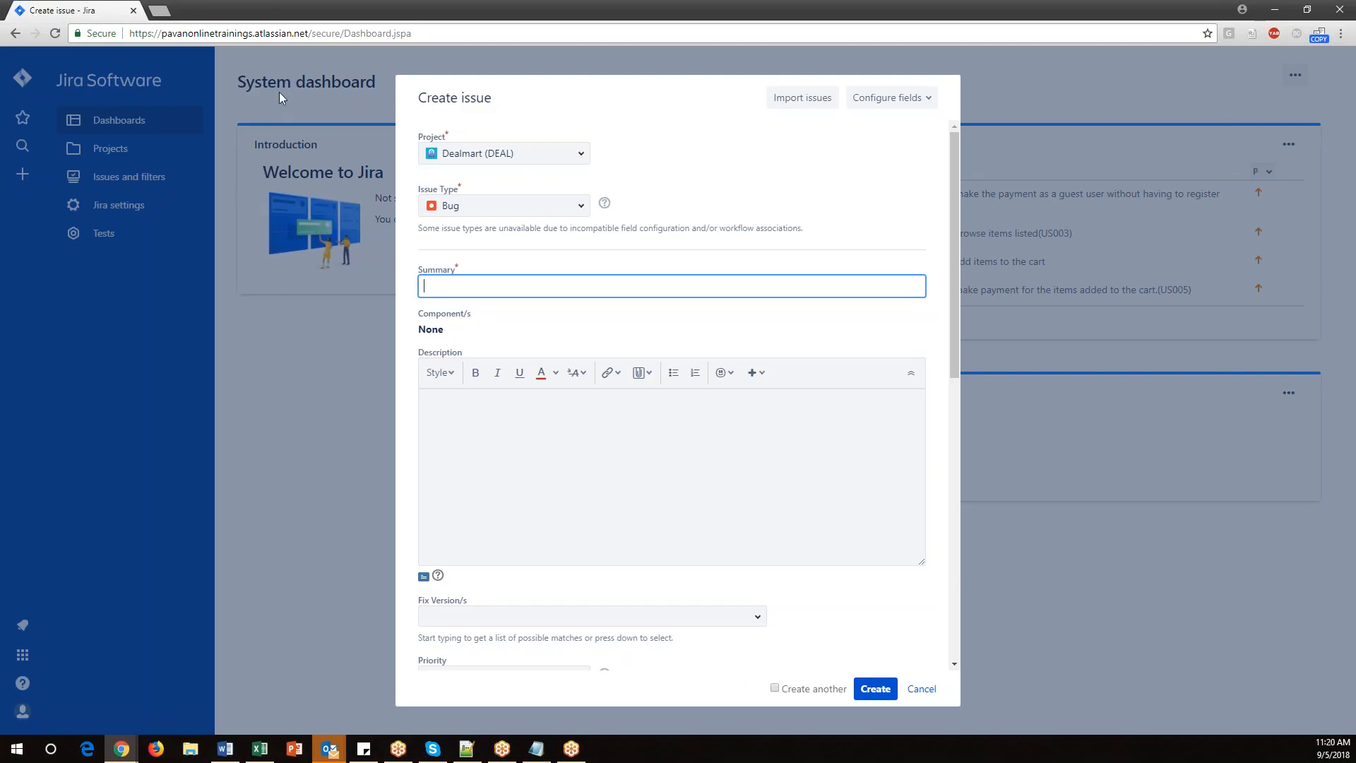
pyautogui.click(582, 210)
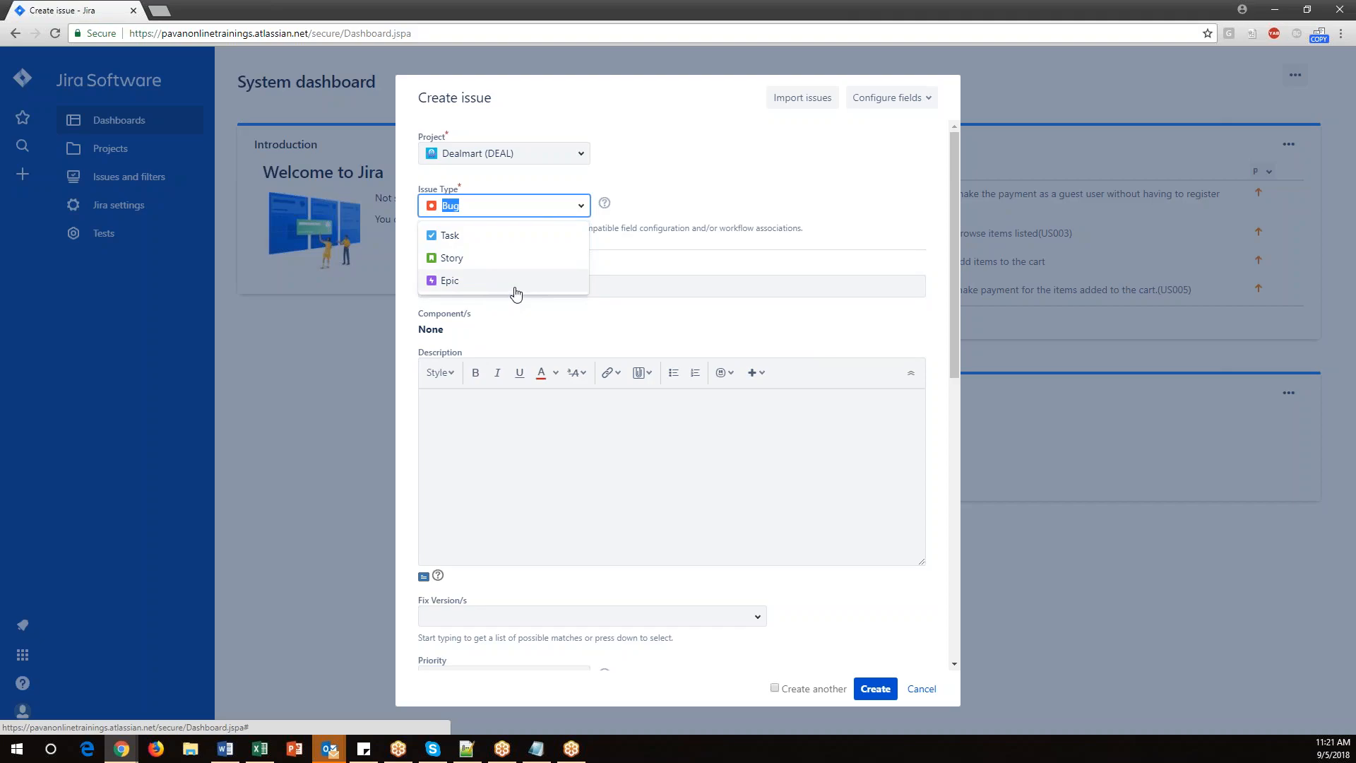
pyautogui.click(922, 690)
pyautogui.click(537, 751)
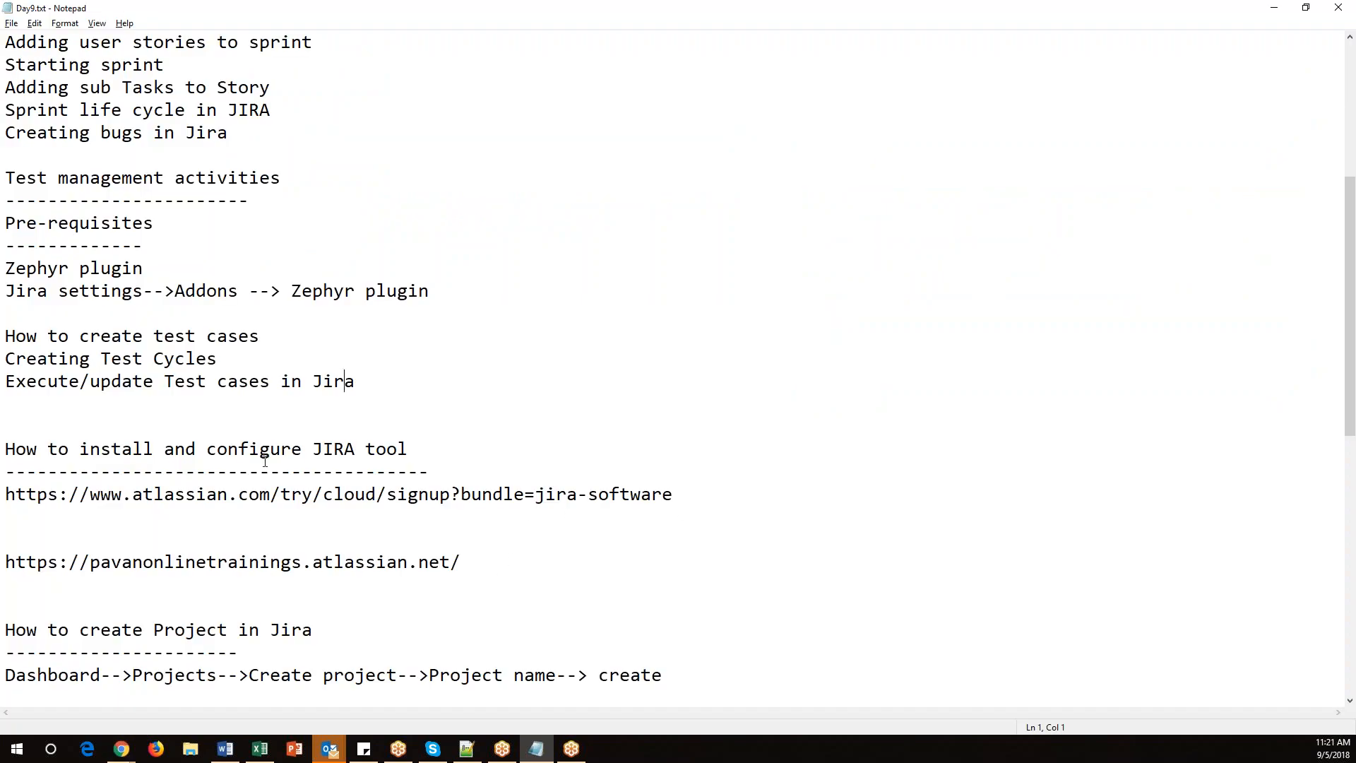
# Number the Jira settings path line in the notes as '1)' and start a '2)' line below it.
pyautogui.scroll(-6, 249, 578)
pyautogui.scroll(7, 265, 460)
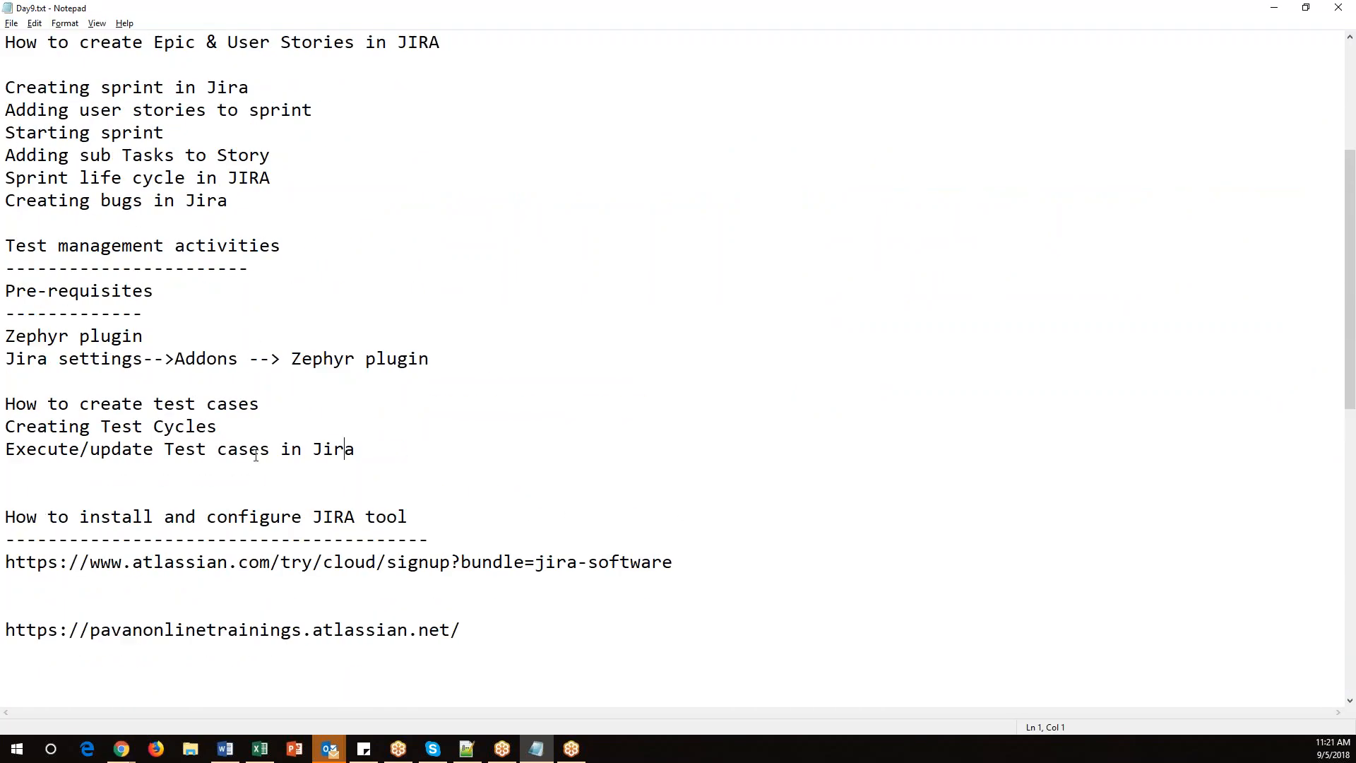
pyautogui.moveTo(16, 247); pyautogui.dragTo(263, 247)
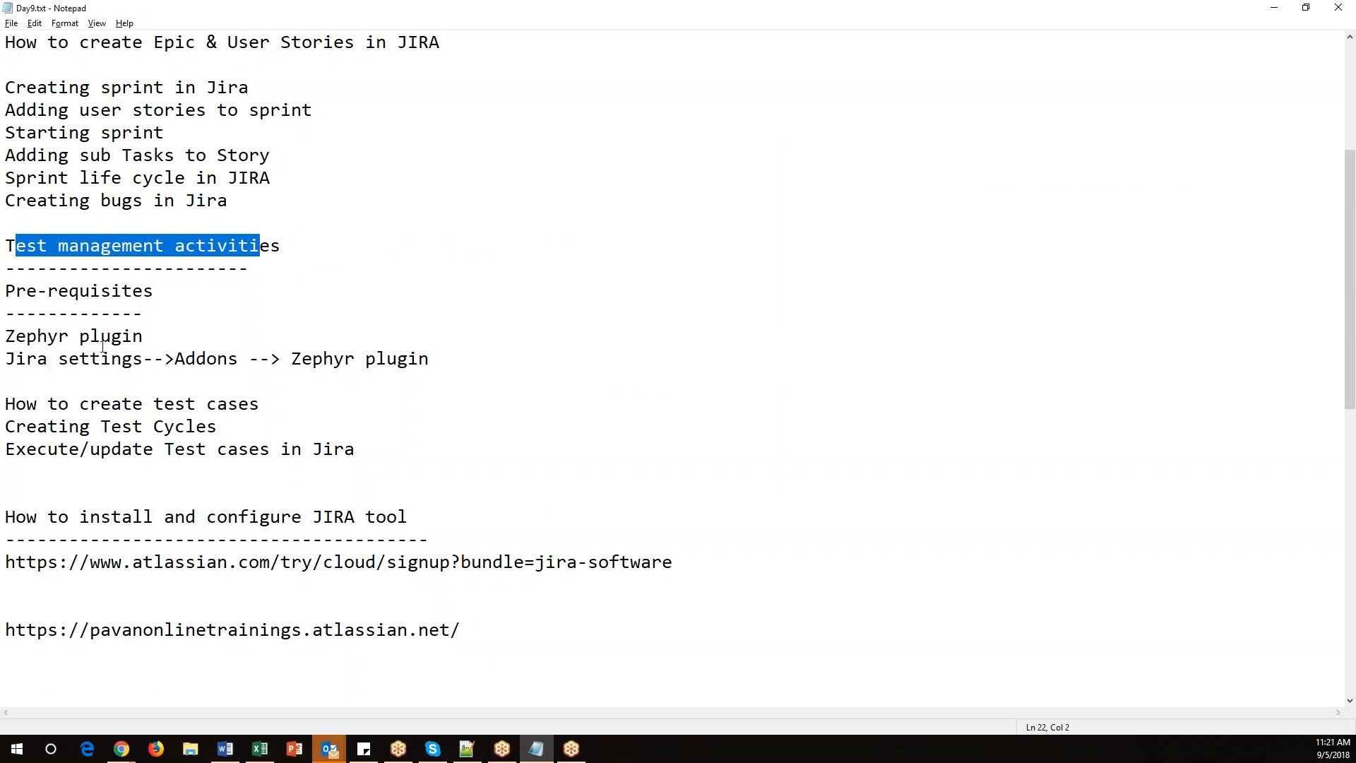
pyautogui.moveTo(6, 359); pyautogui.dragTo(428, 361)
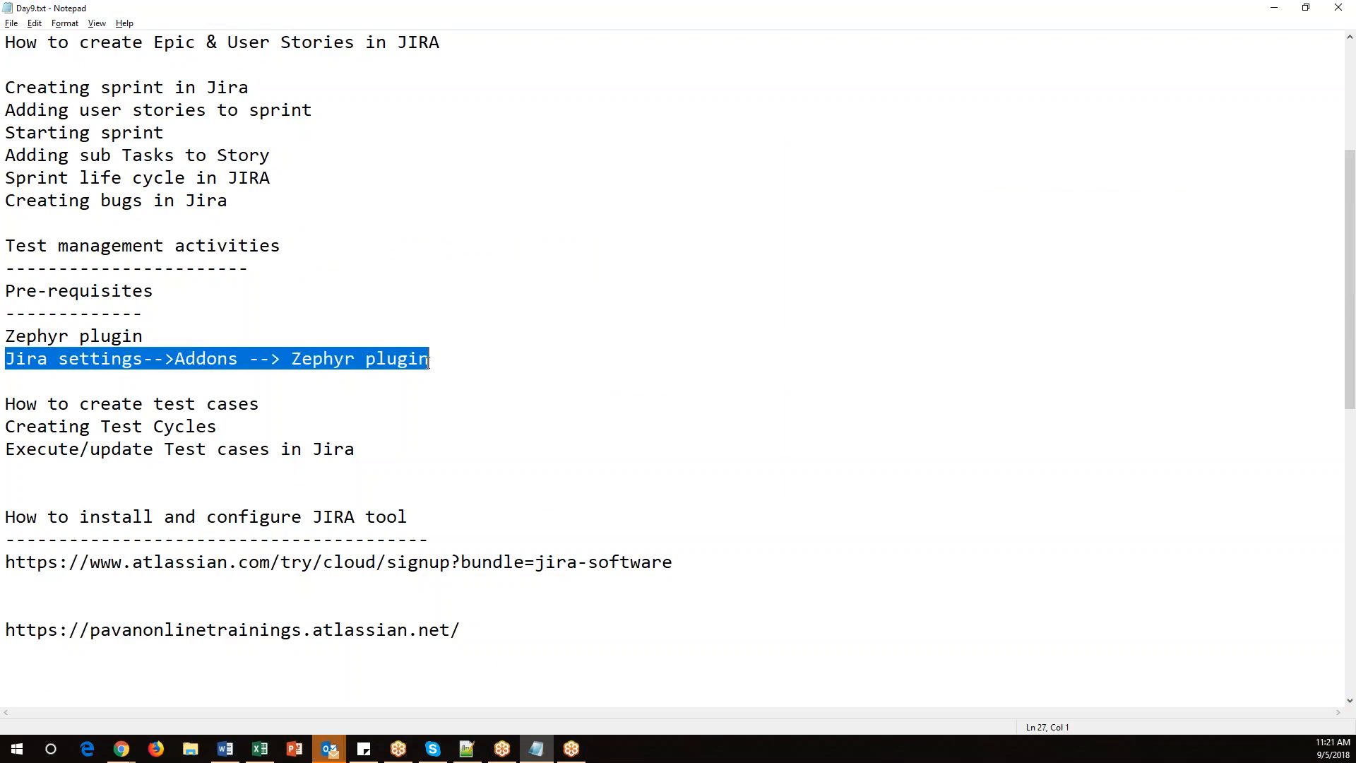
pyautogui.click(446, 362)
pyautogui.press('Home')
pyautogui.write('1)')
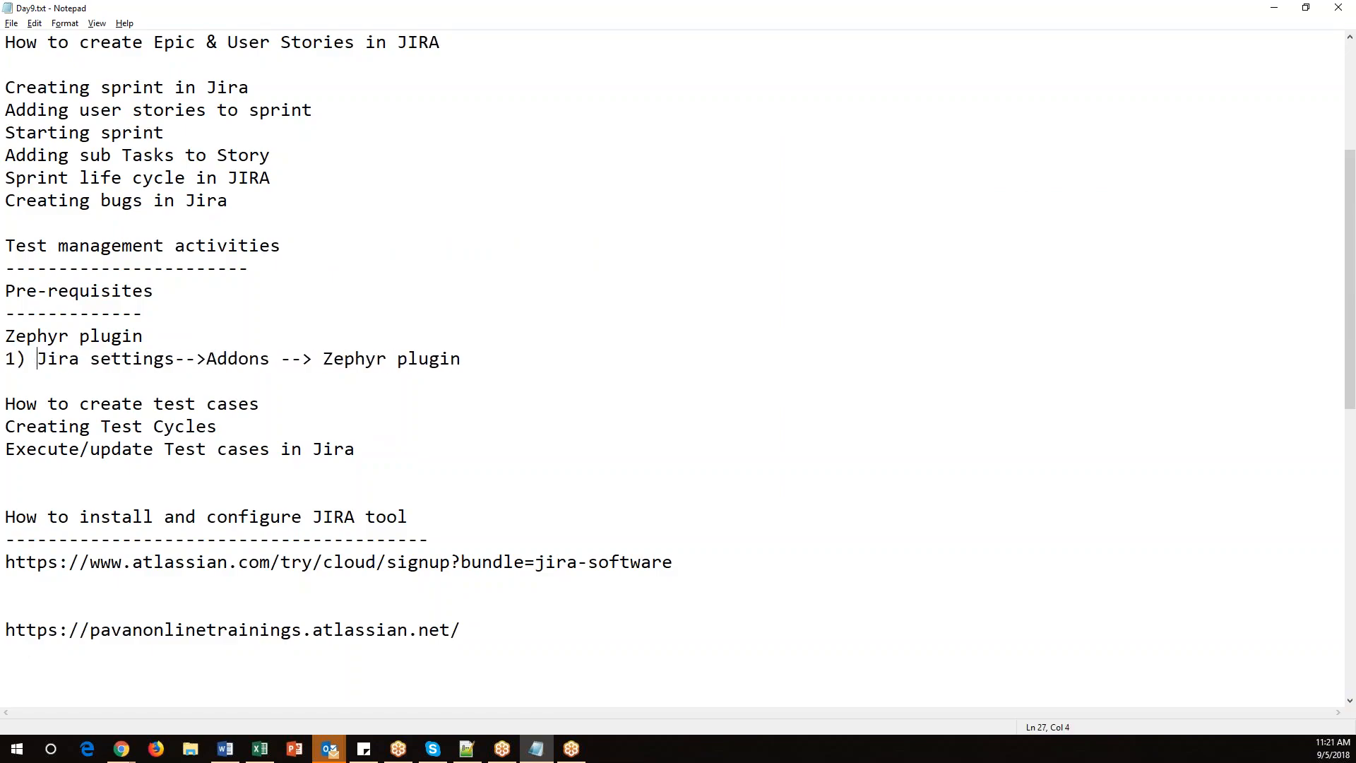
pyautogui.press('Return')
pyautogui.press('Return')
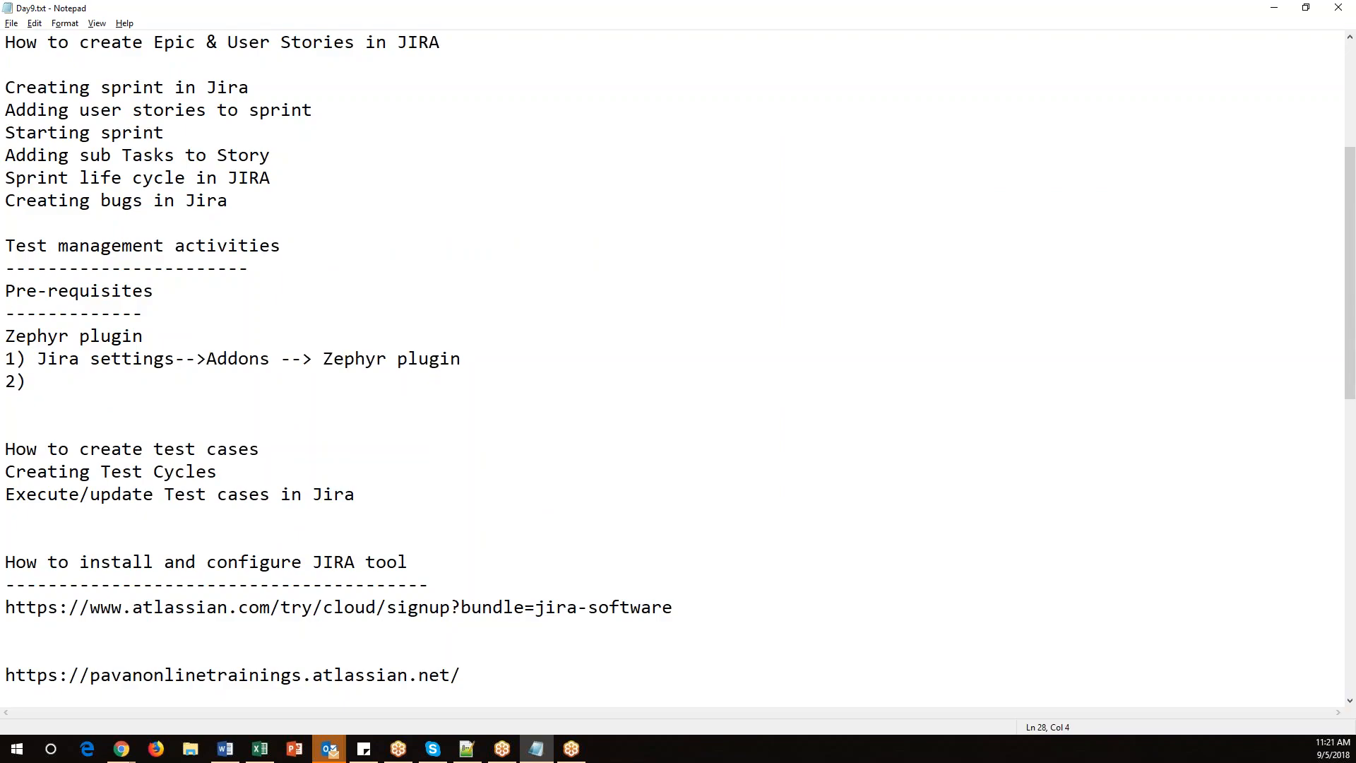
# Open the Dealmart project from the Projects list and try to reach its project settings.
pyautogui.click(121, 749)
pyautogui.click(128, 700)
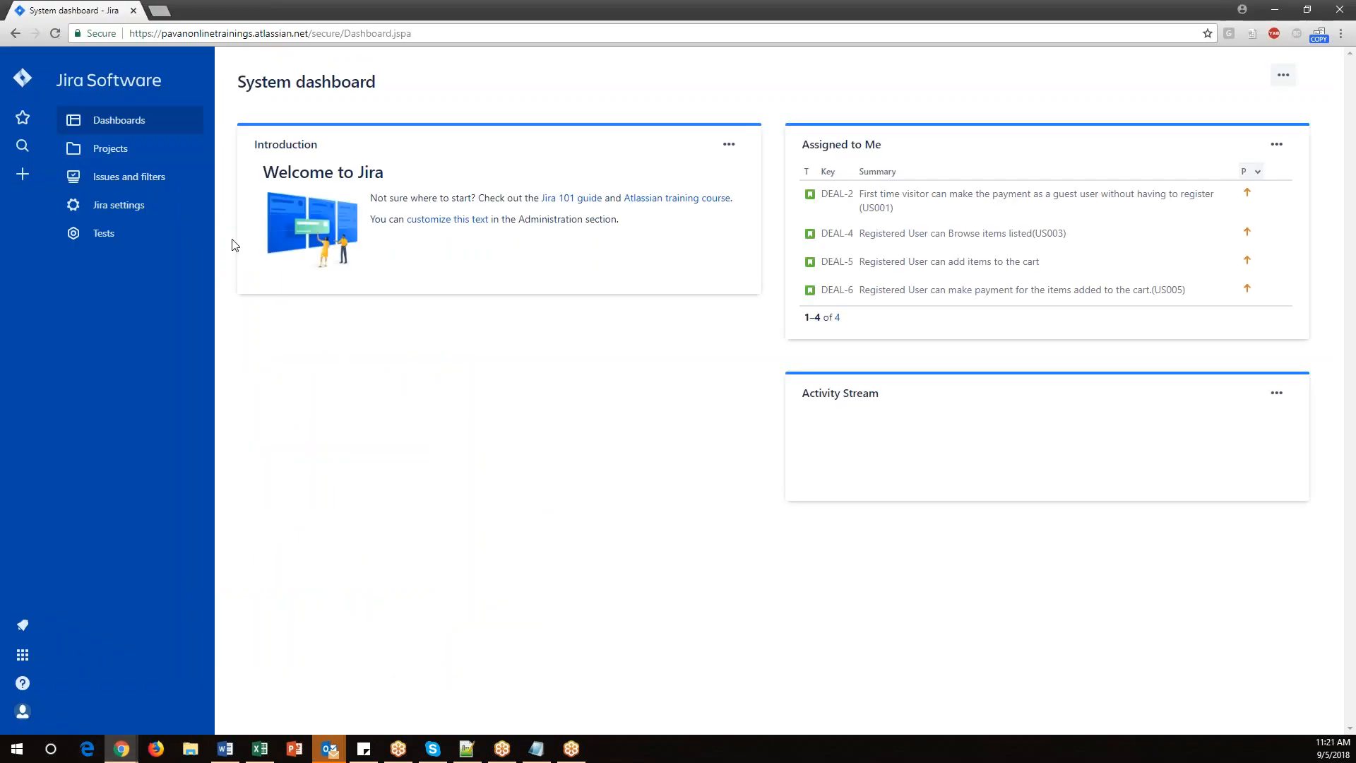
pyautogui.click(125, 150)
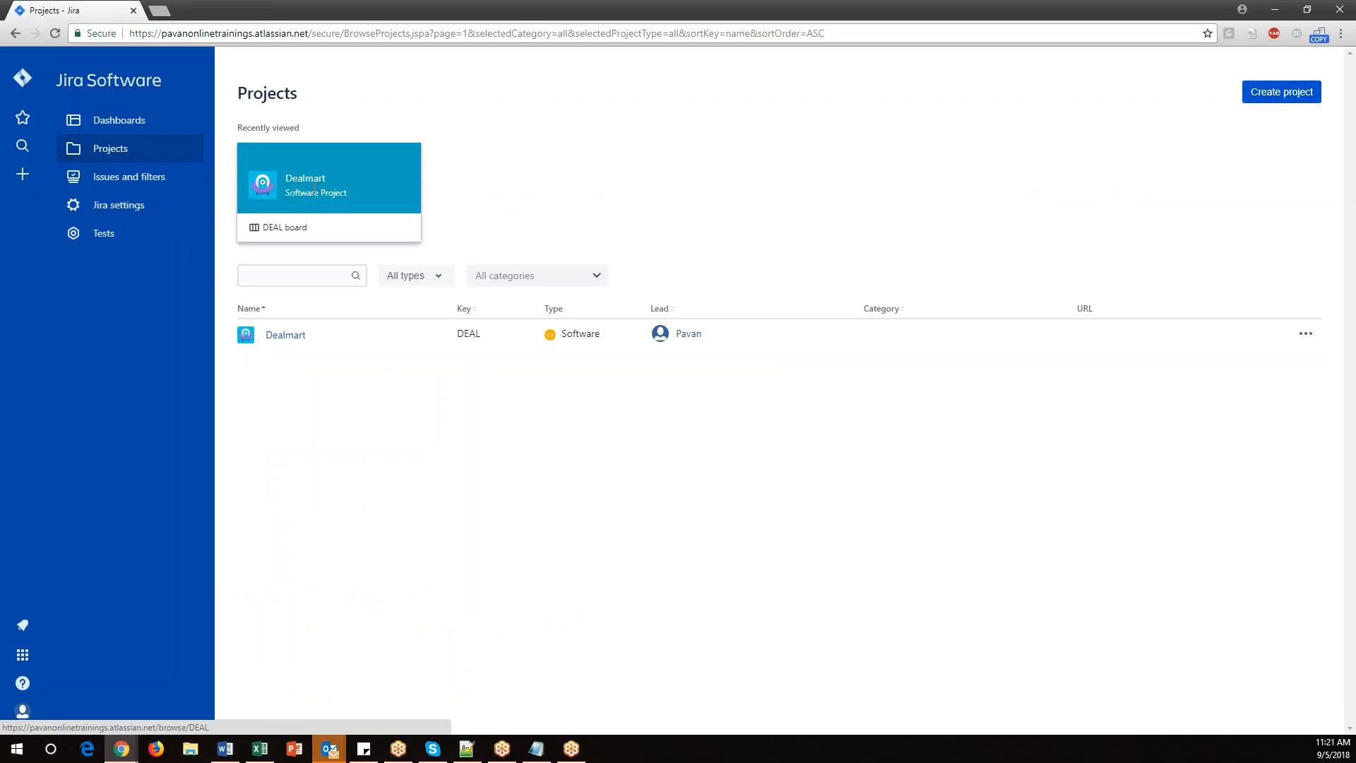
pyautogui.click(295, 338)
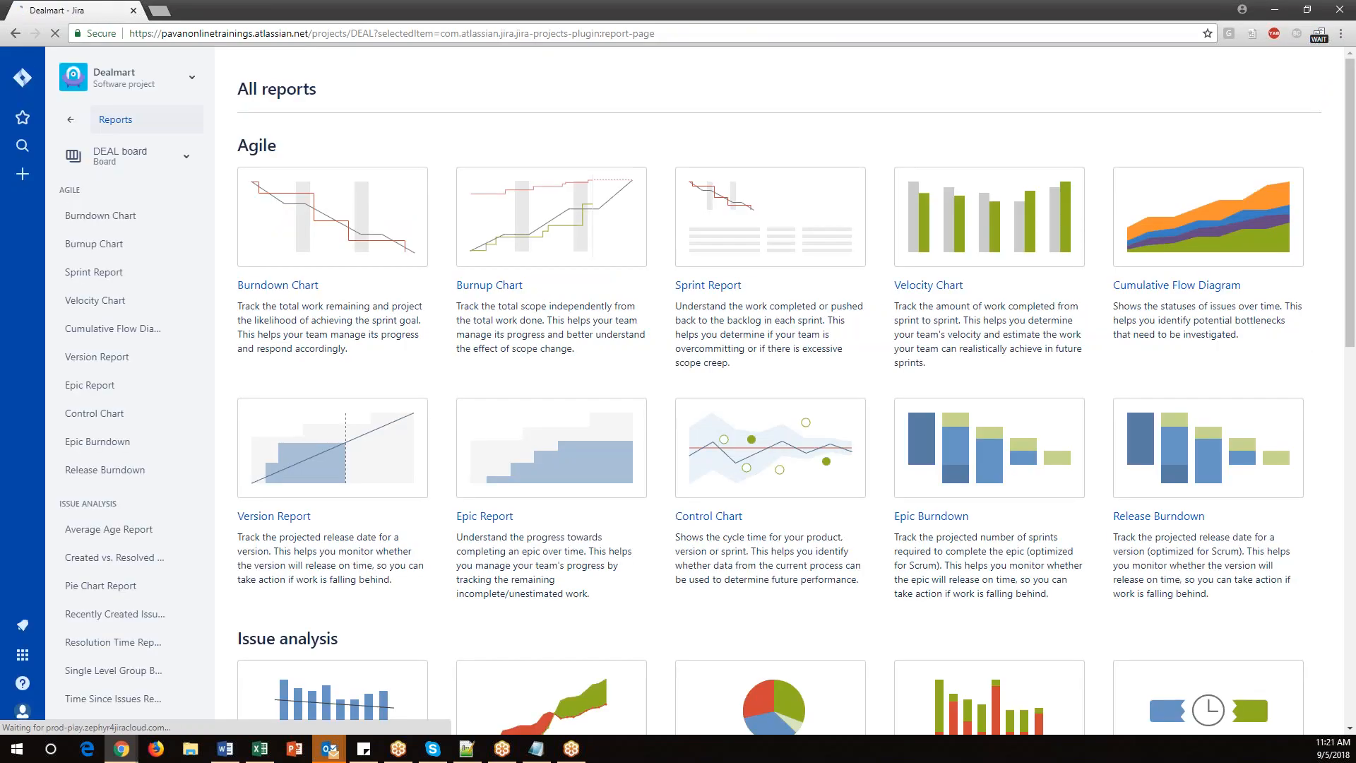
pyautogui.scroll(-4, 356, 400)
pyautogui.scroll(4, 356, 400)
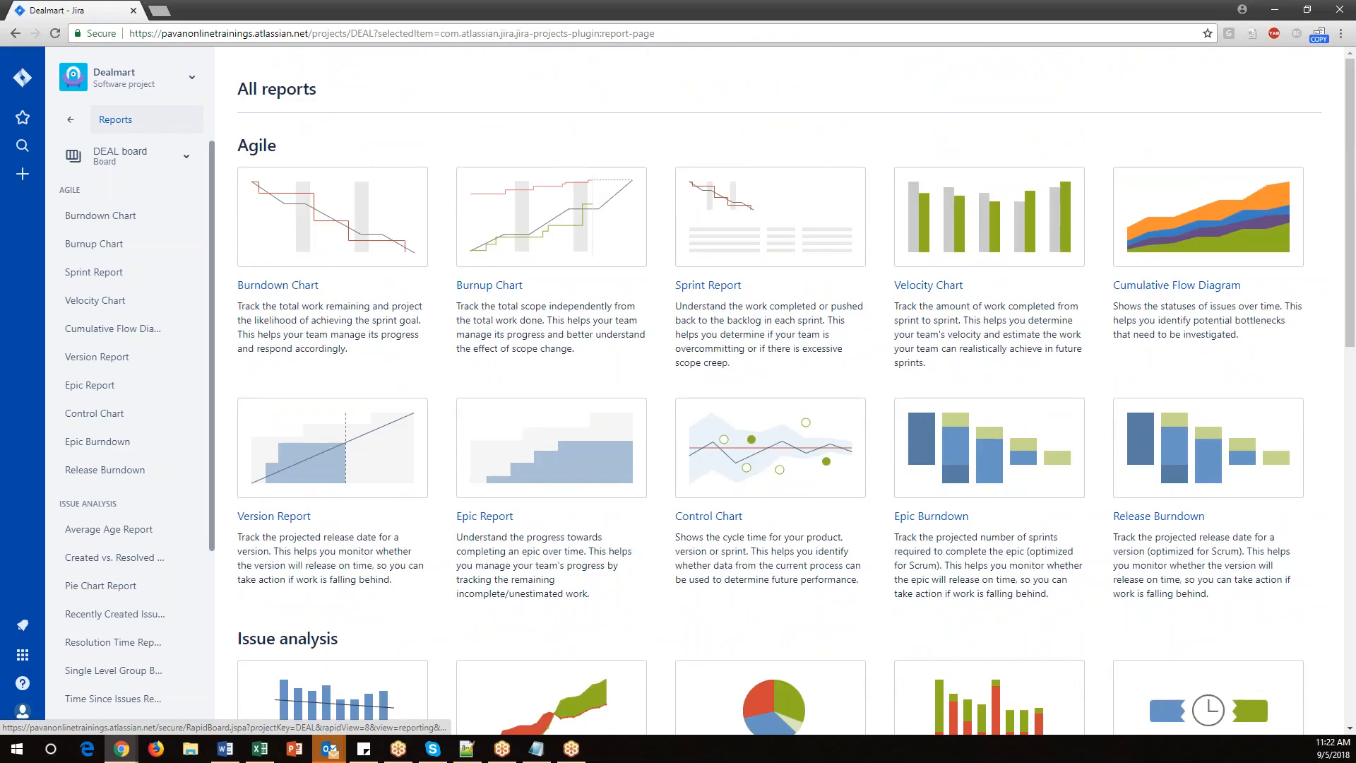
pyautogui.click(71, 121)
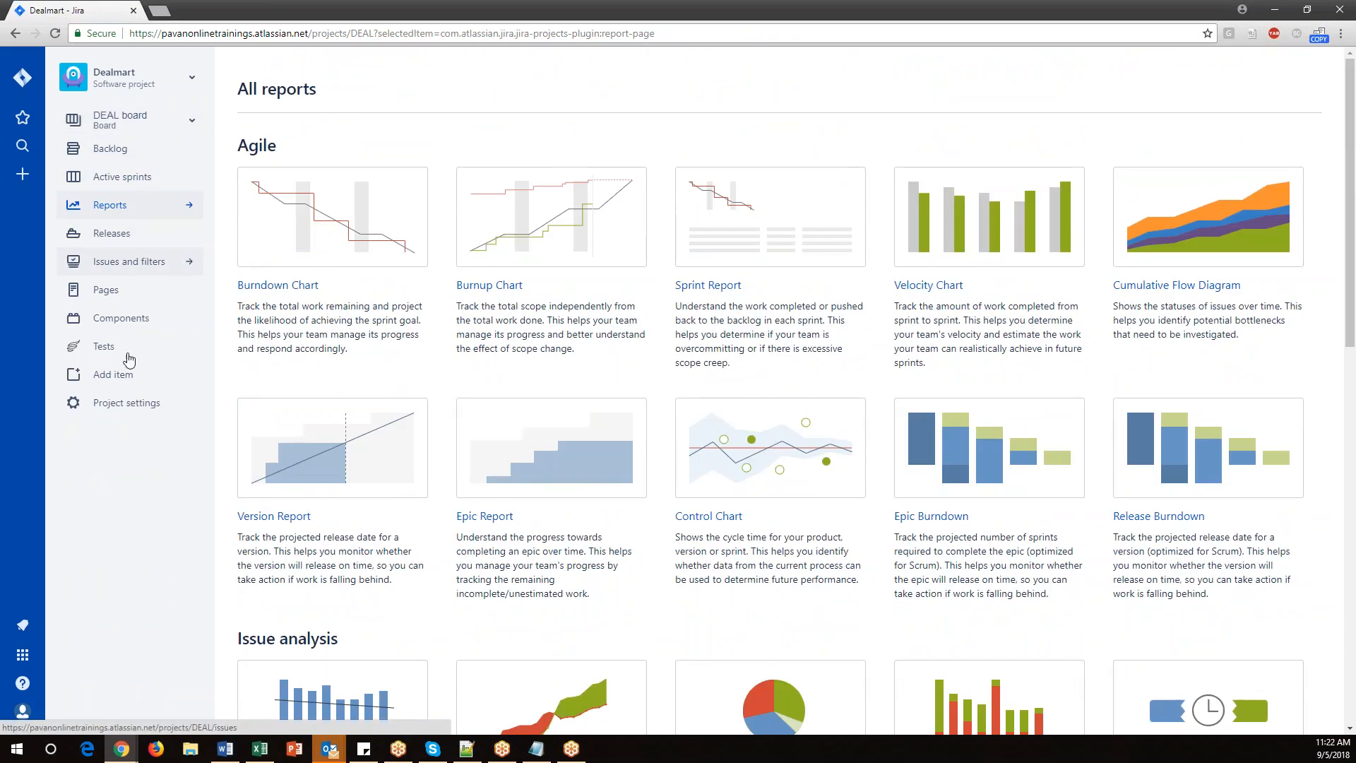
pyautogui.click(145, 415)
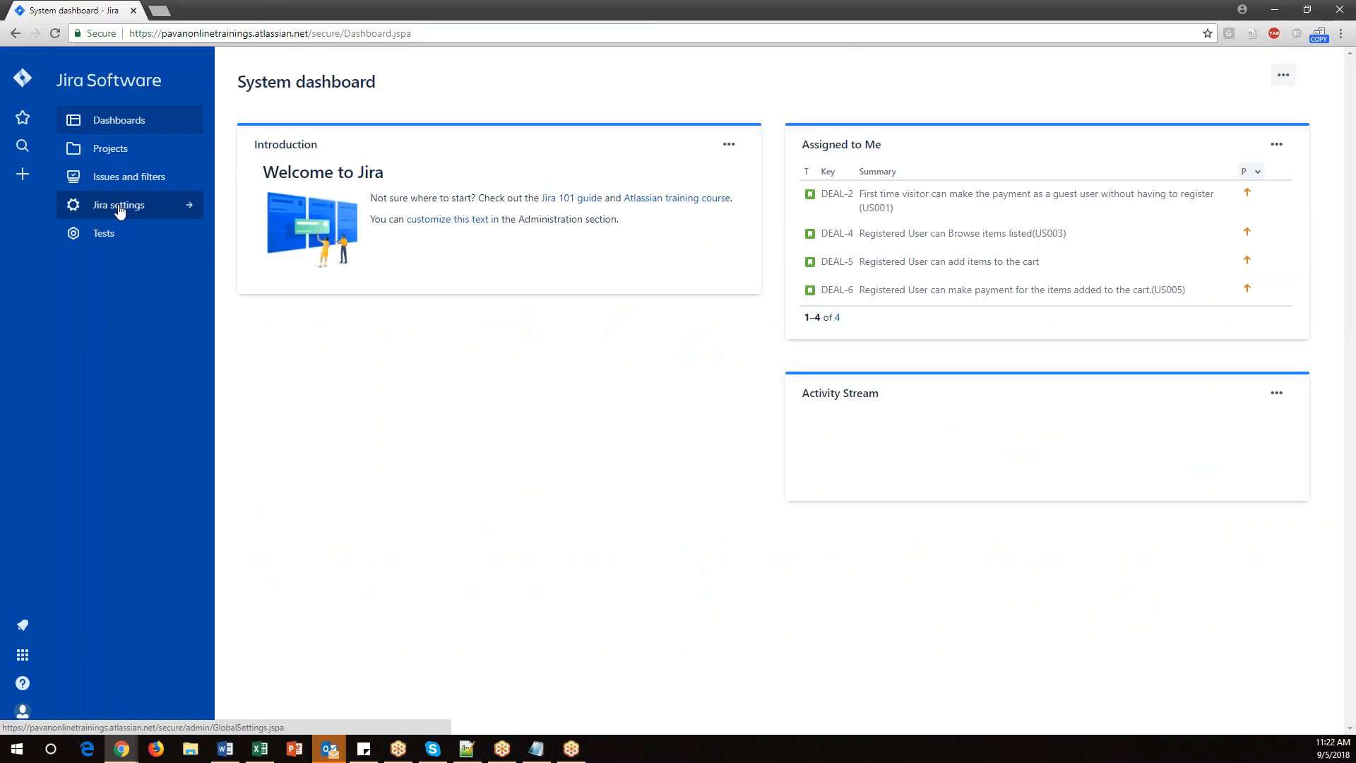
# Open the Dealmart project's settings again and go to its Issue types page.
pyautogui.click(105, 157)
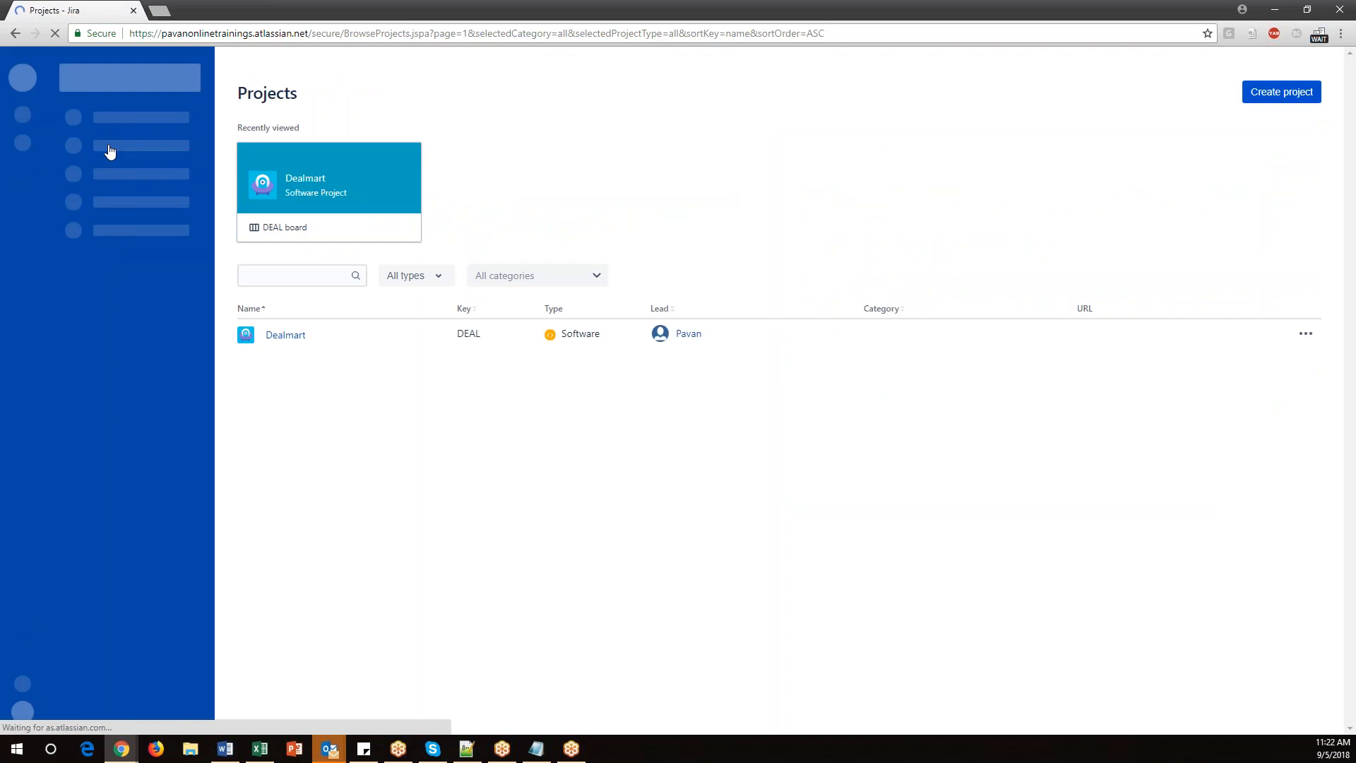
pyautogui.click(289, 337)
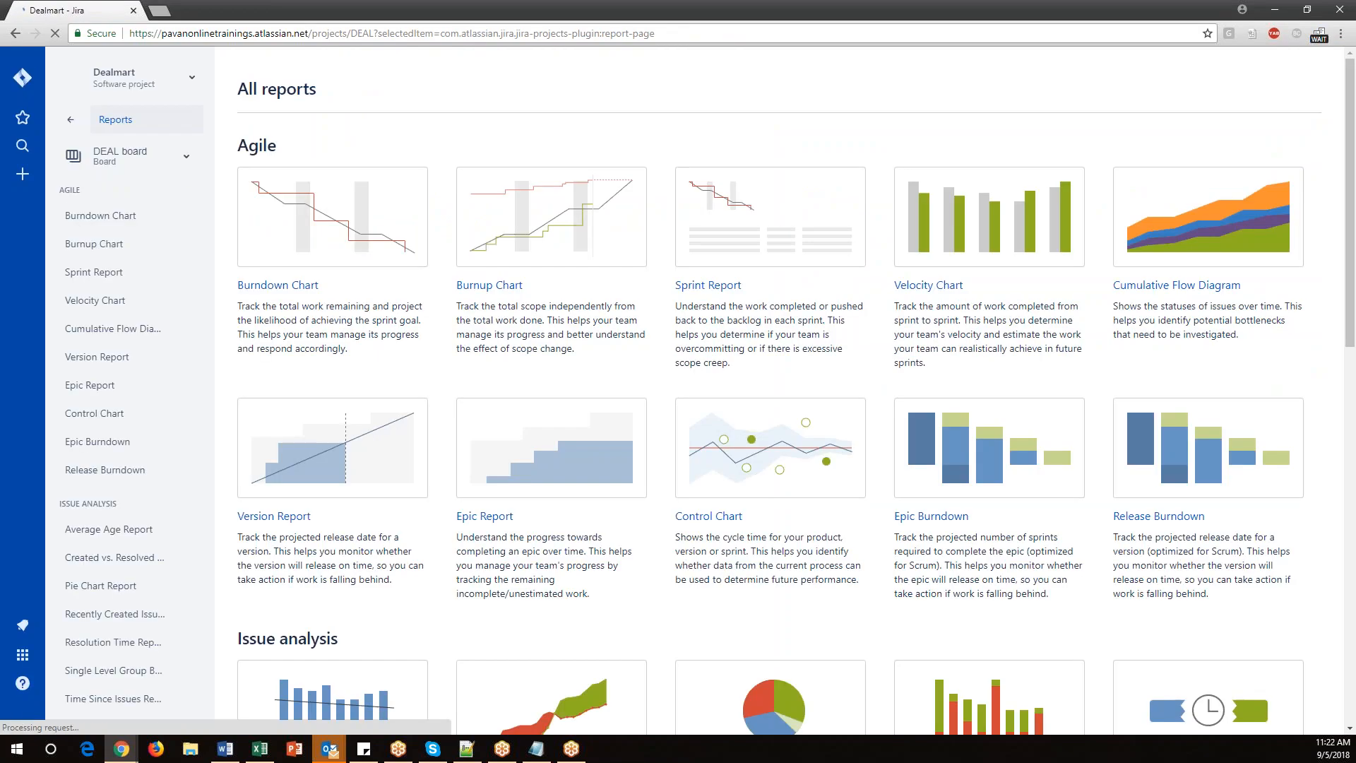
pyautogui.click(99, 114)
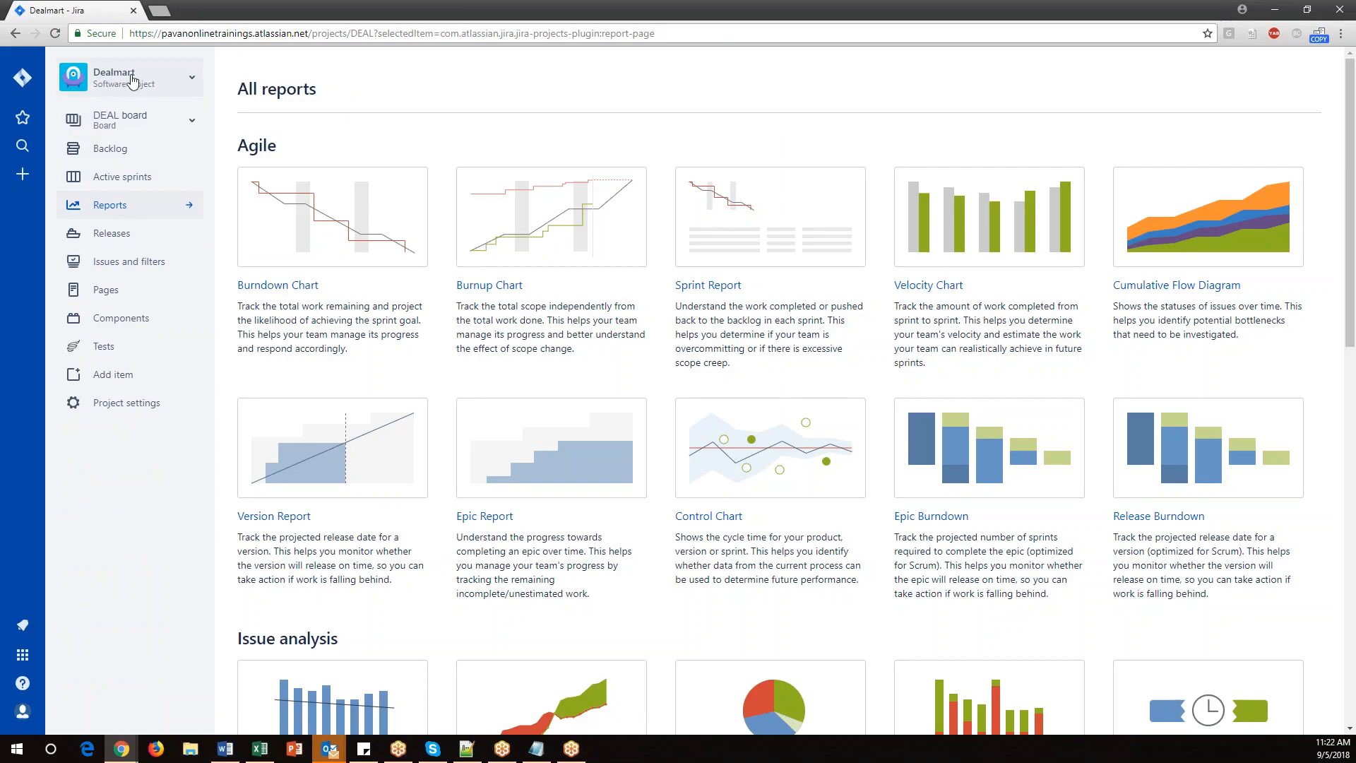
pyautogui.click(134, 409)
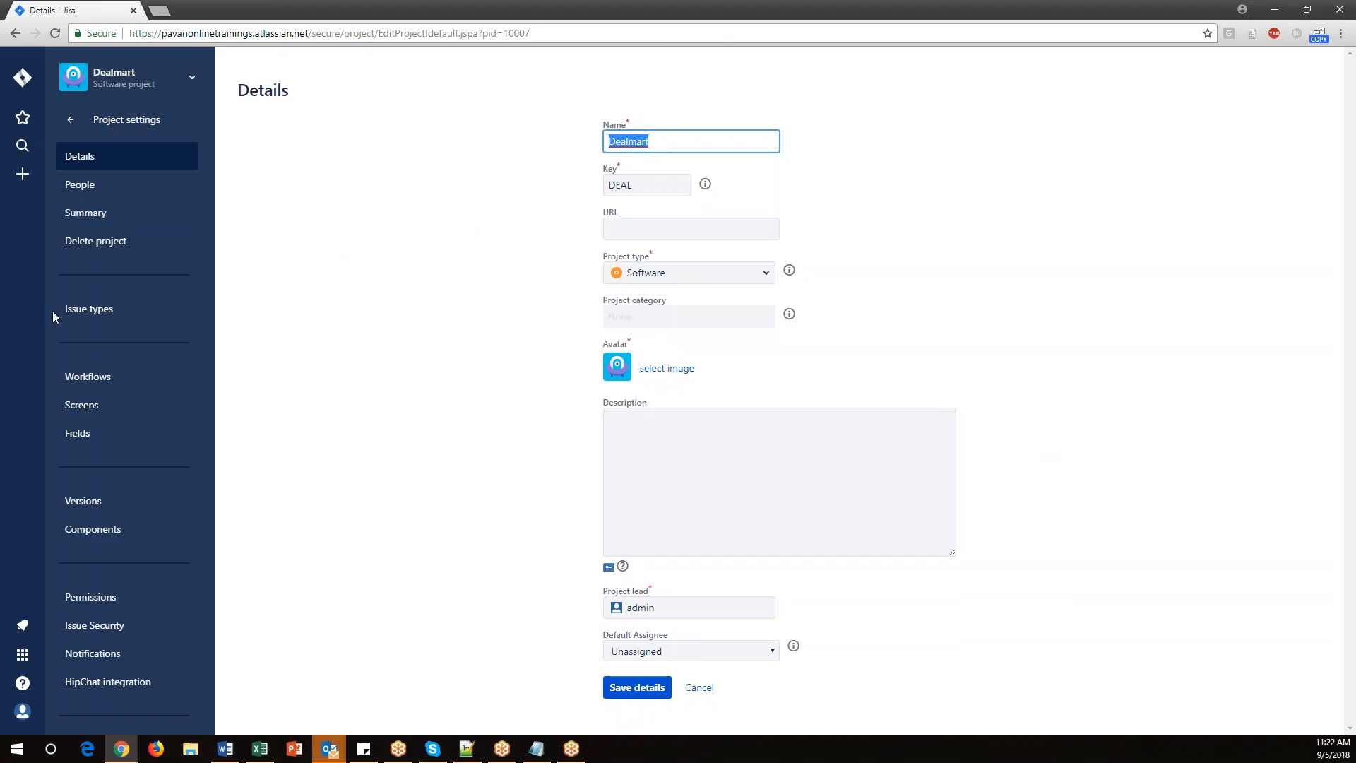
pyautogui.click(98, 317)
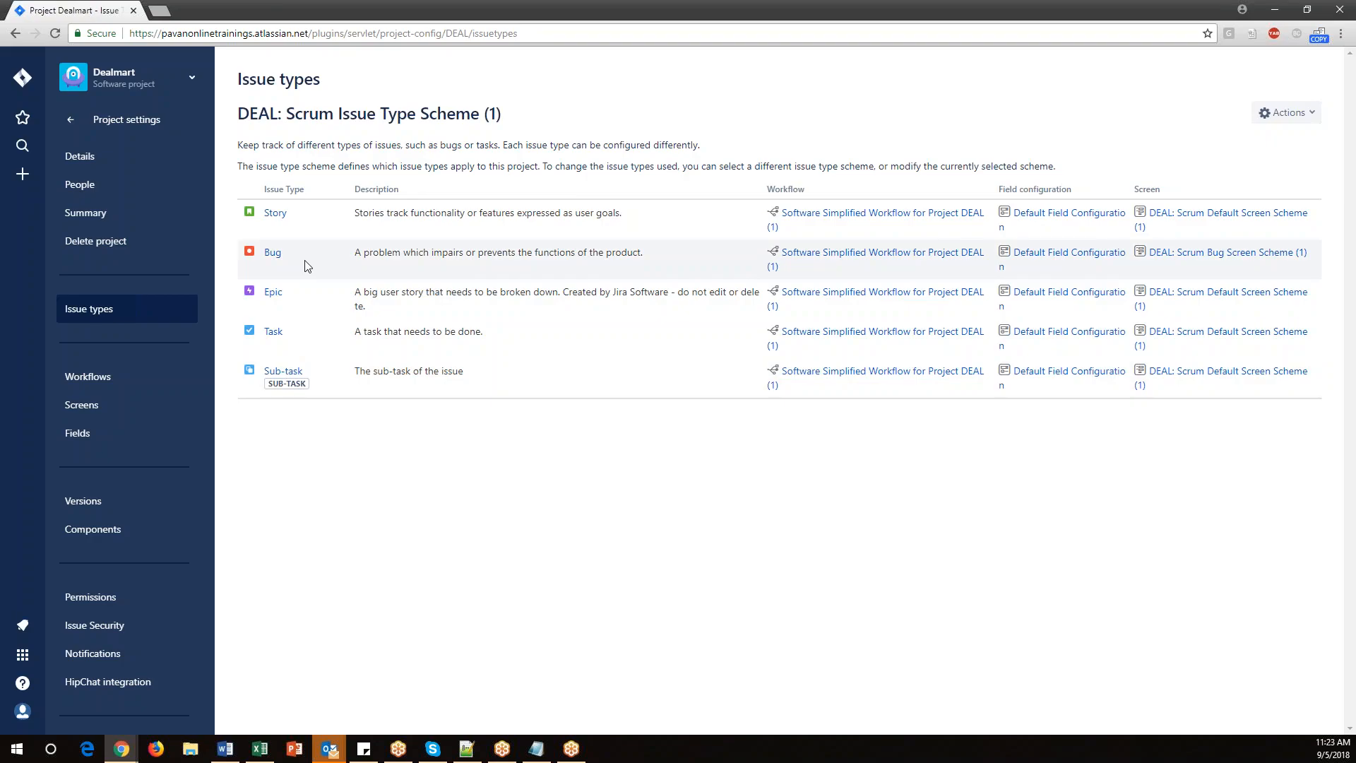
# Edit the project's issue type scheme, add the Test issue type to the current scheme, and save.
pyautogui.click(1283, 115)
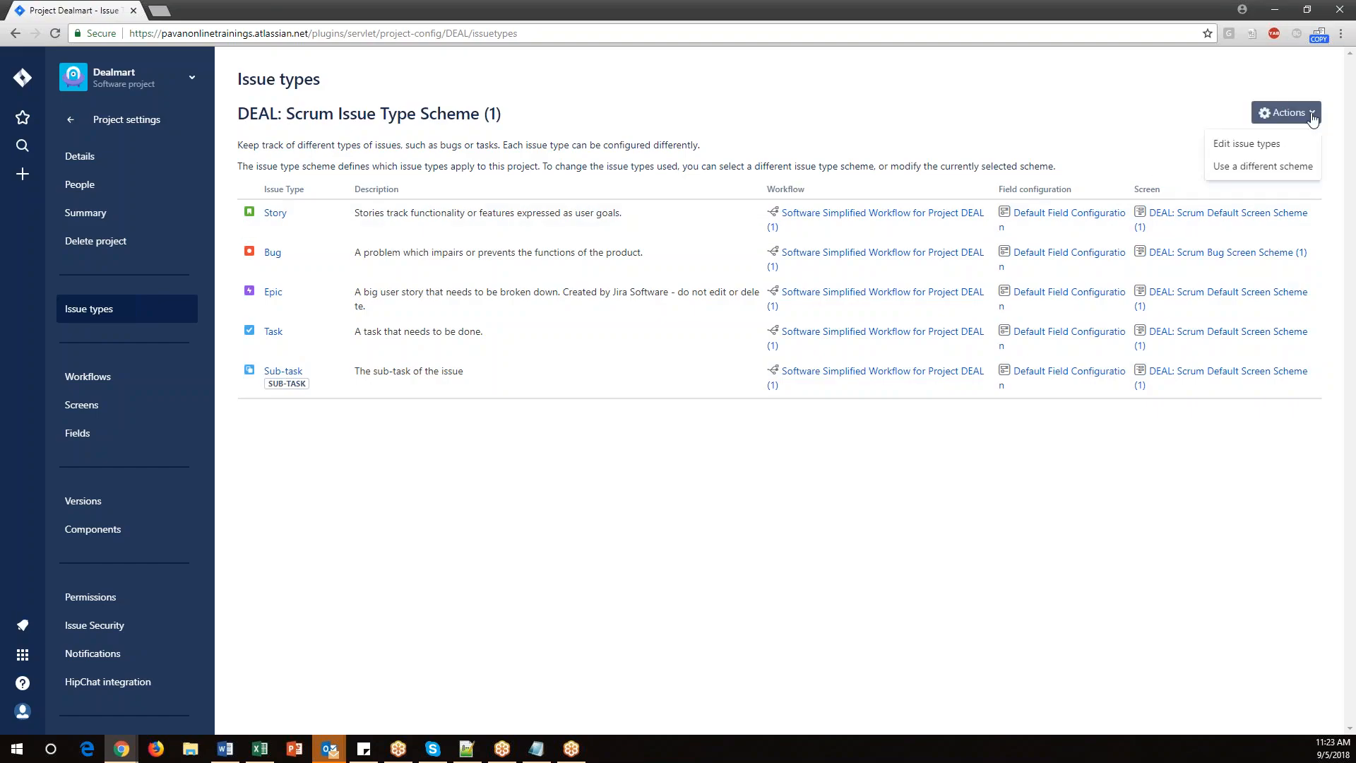
pyautogui.click(1243, 147)
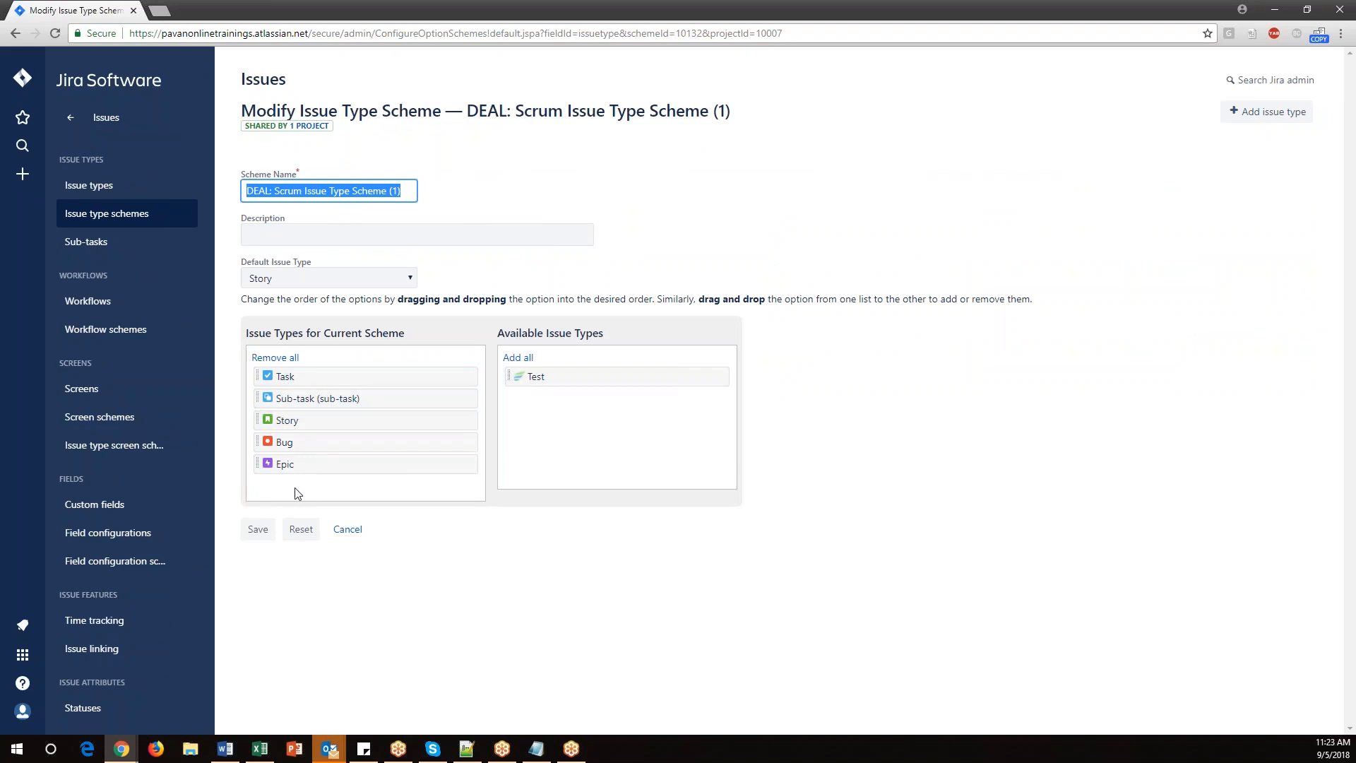
pyautogui.moveTo(548, 374); pyautogui.dragTo(298, 490)
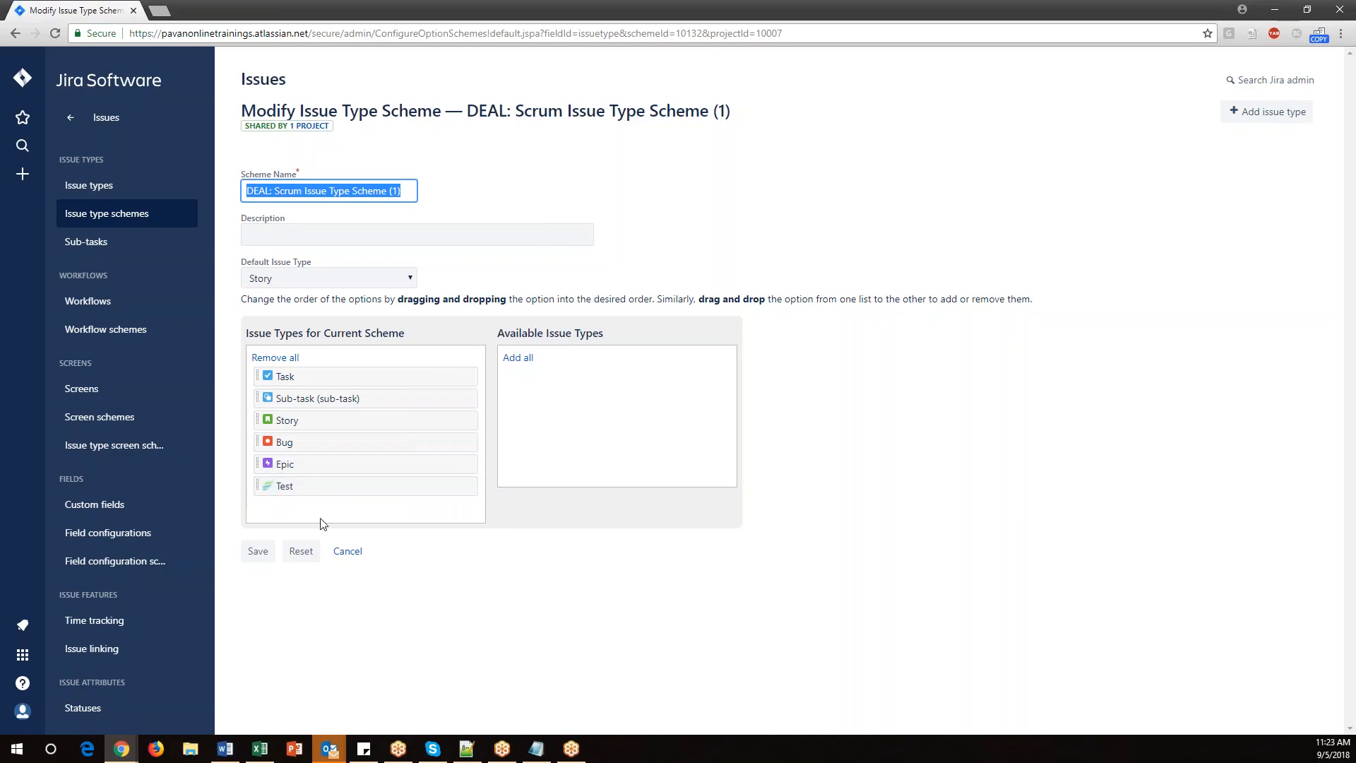
pyautogui.click(260, 552)
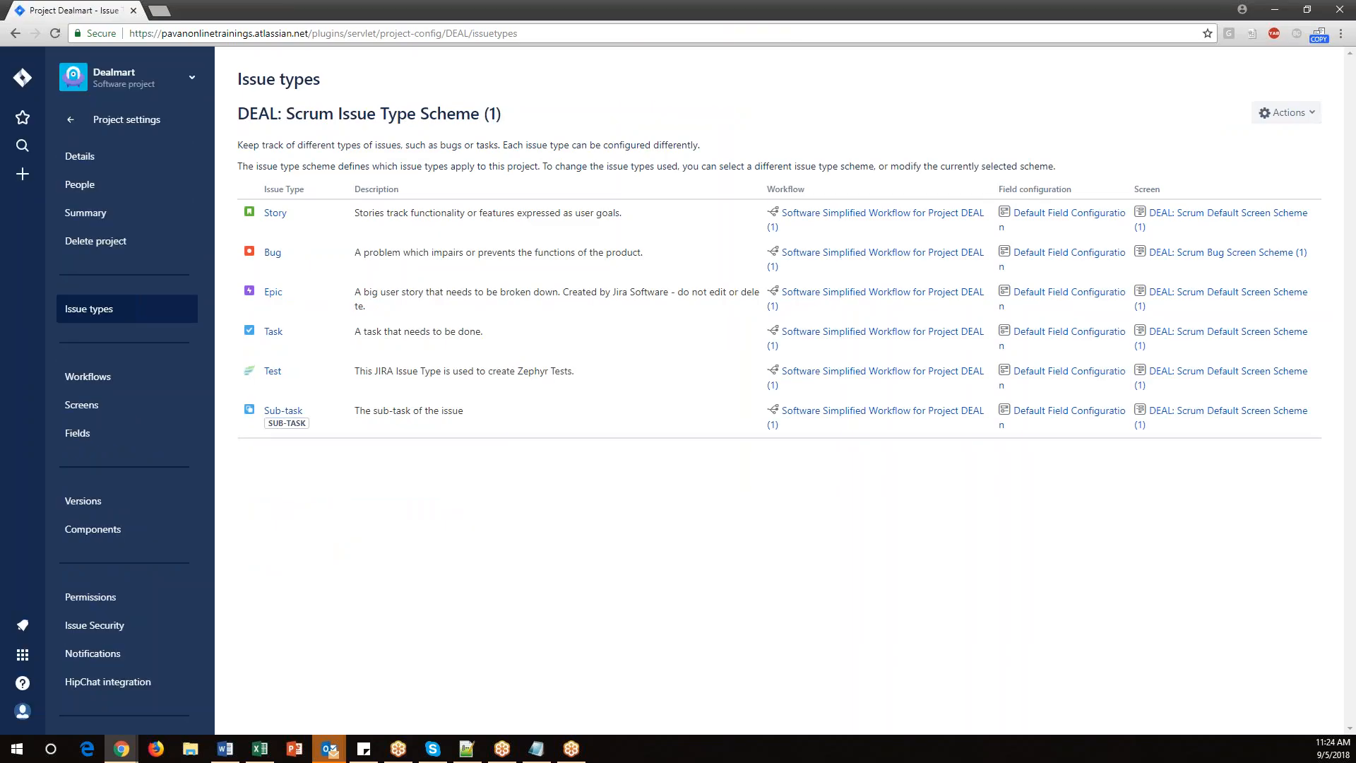
# In the notes, reduce the indent of the issue type path line and enclose 'tests' in quotes.
pyautogui.hotkey('alt', 'Tab')
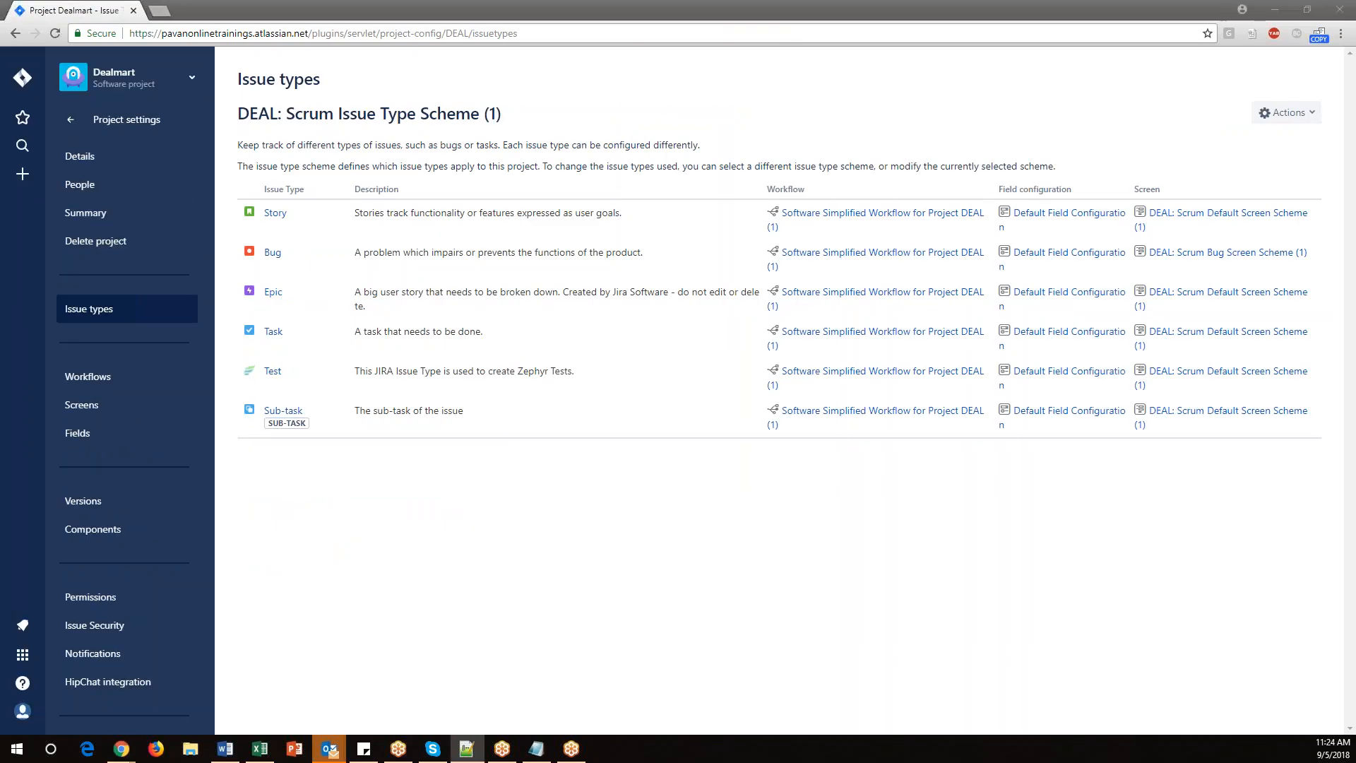
pyautogui.click(537, 749)
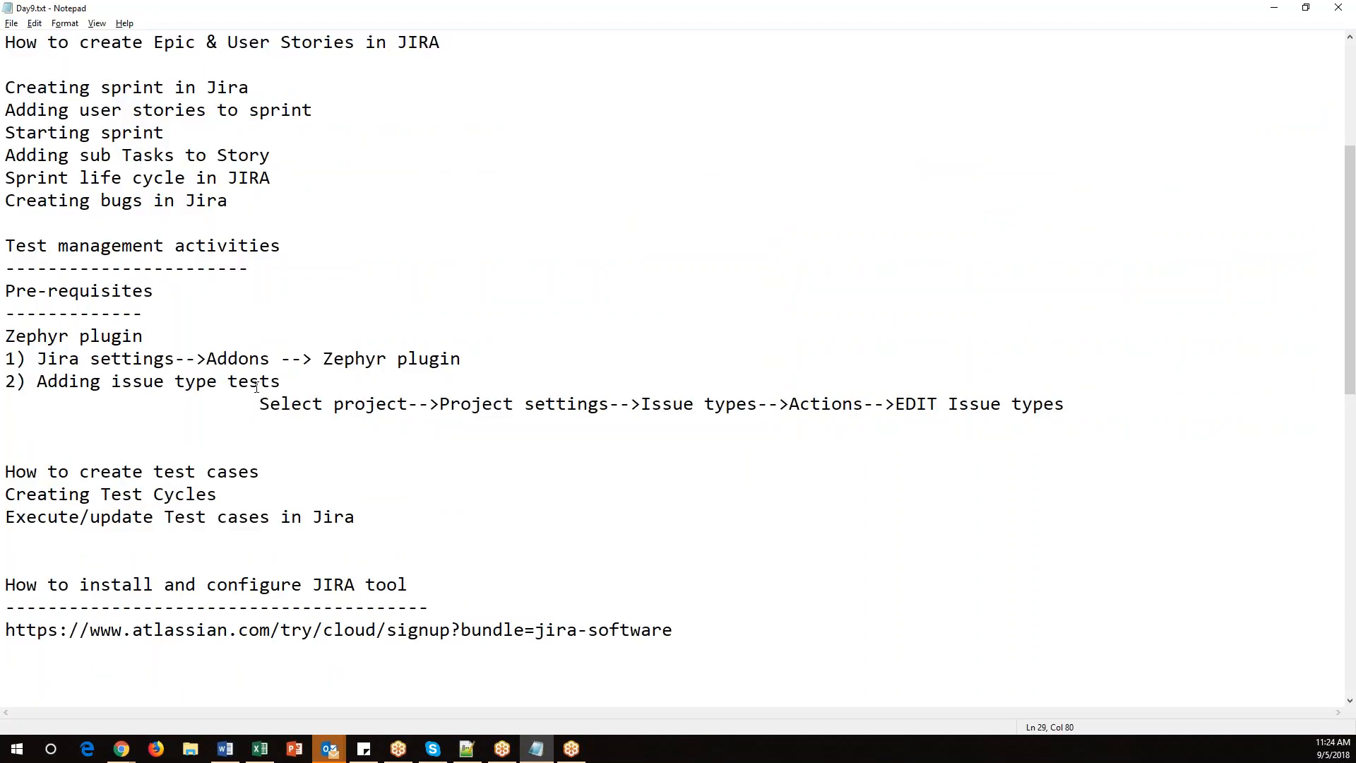
pyautogui.press('Delete')
pyautogui.press('Delete')
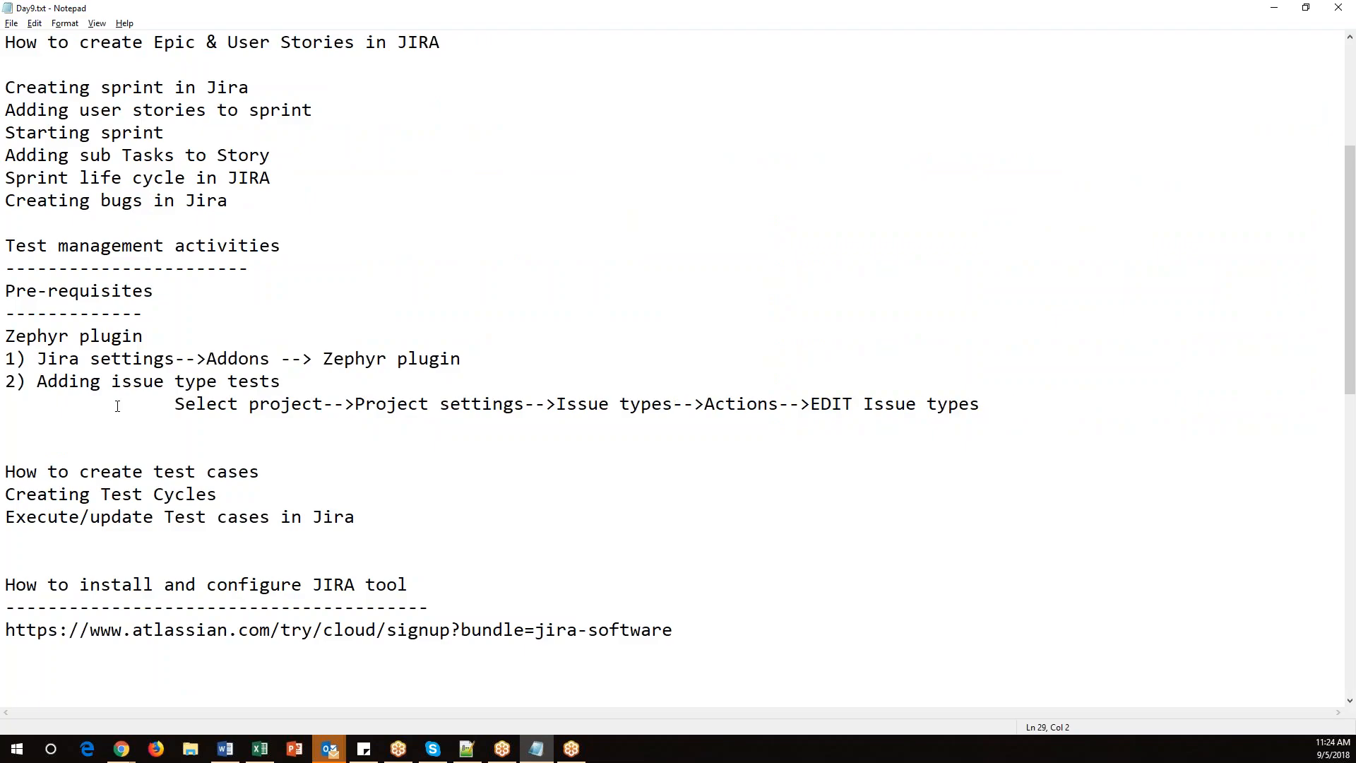
pyautogui.write('"')
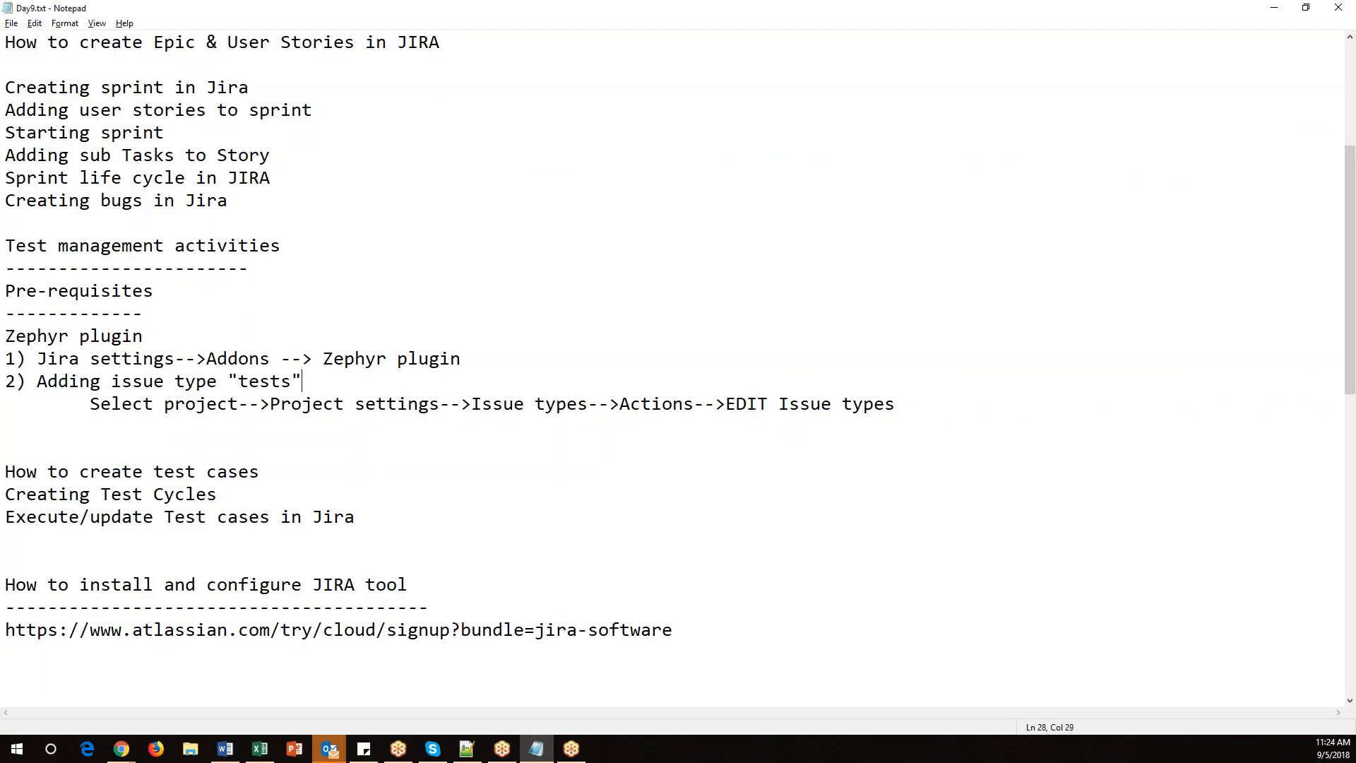
# Highlight '>EDIT Issue types' in the notes, then go back to the Dealmart project's reports in Jira.
pyautogui.moveTo(90, 404); pyautogui.dragTo(905, 406)
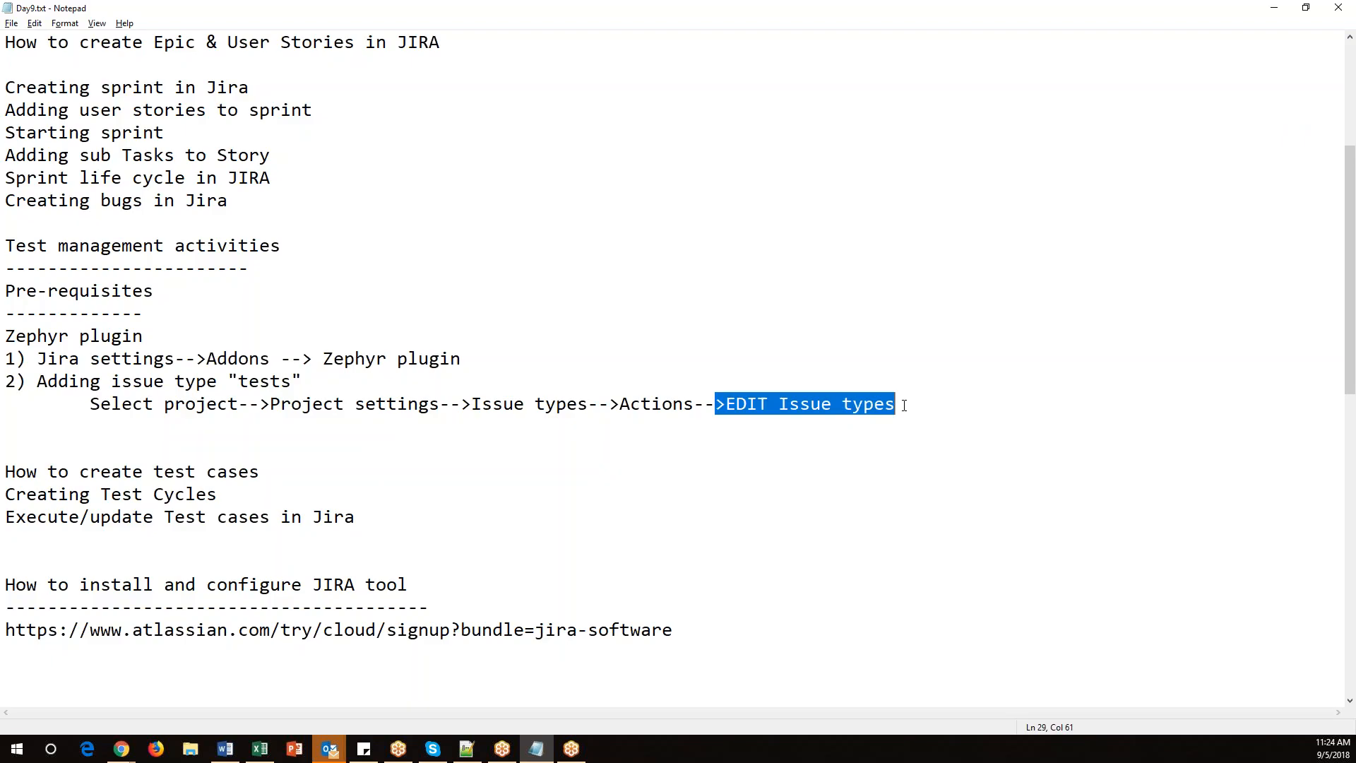
pyautogui.click(907, 404)
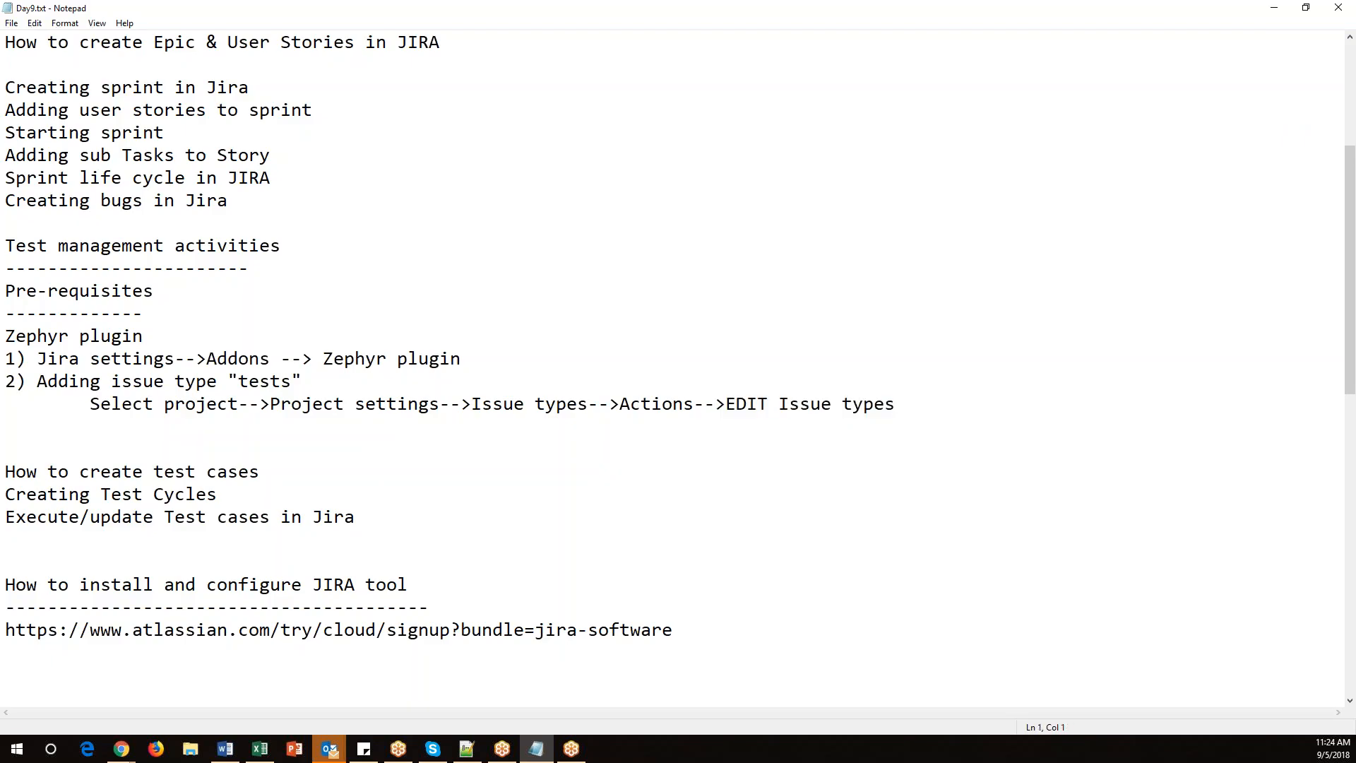
pyautogui.hotkey('alt', 'Tab')
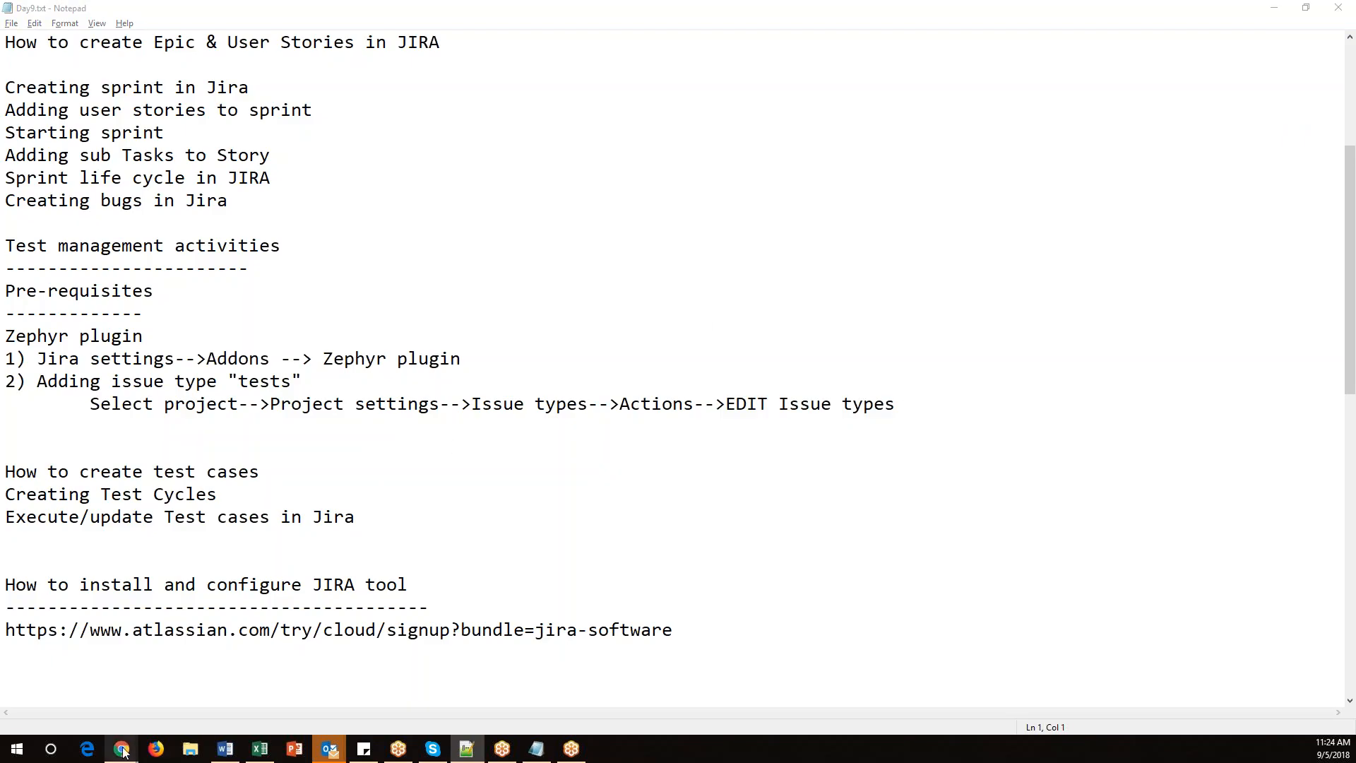
pyautogui.moveTo(126, 749)
pyautogui.click(108, 638)
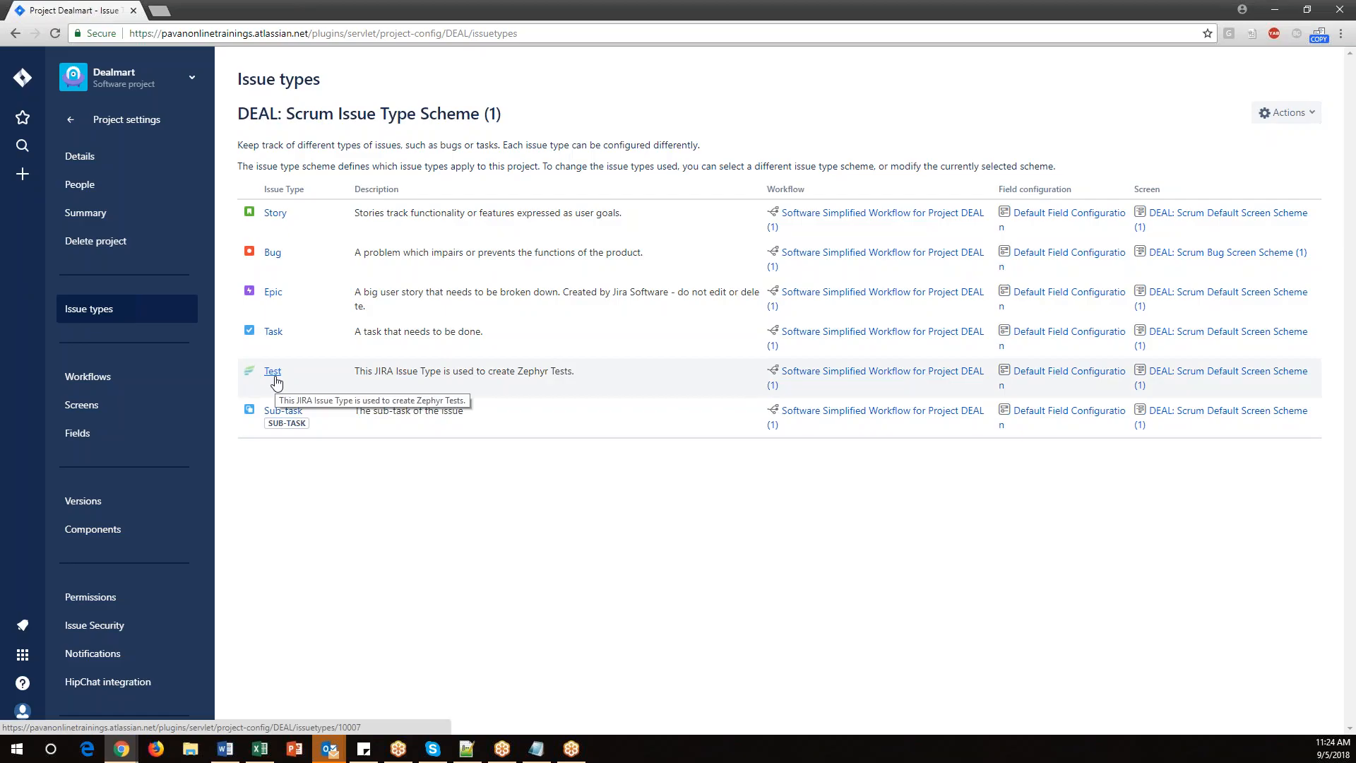
pyautogui.click(71, 120)
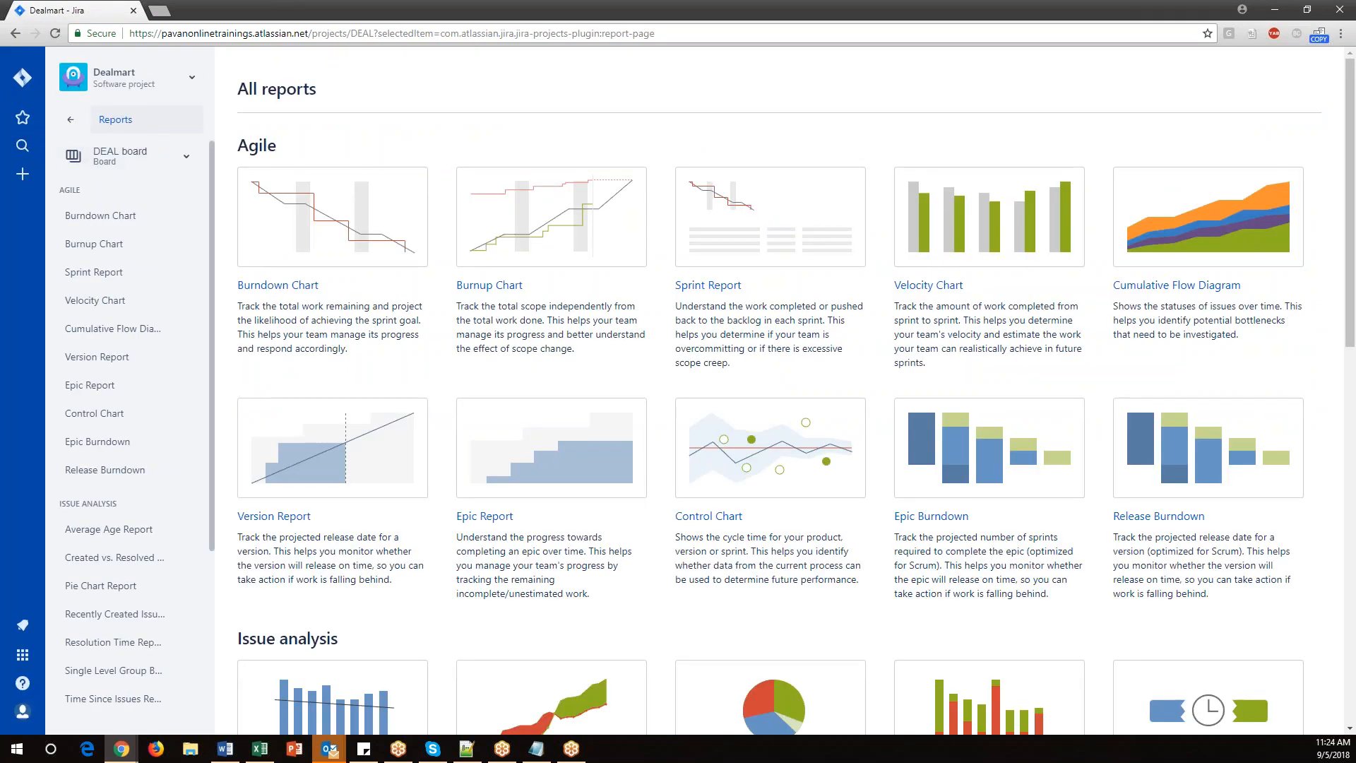
# Go back to the DEAL board's backlog.
pyautogui.click(70, 125)
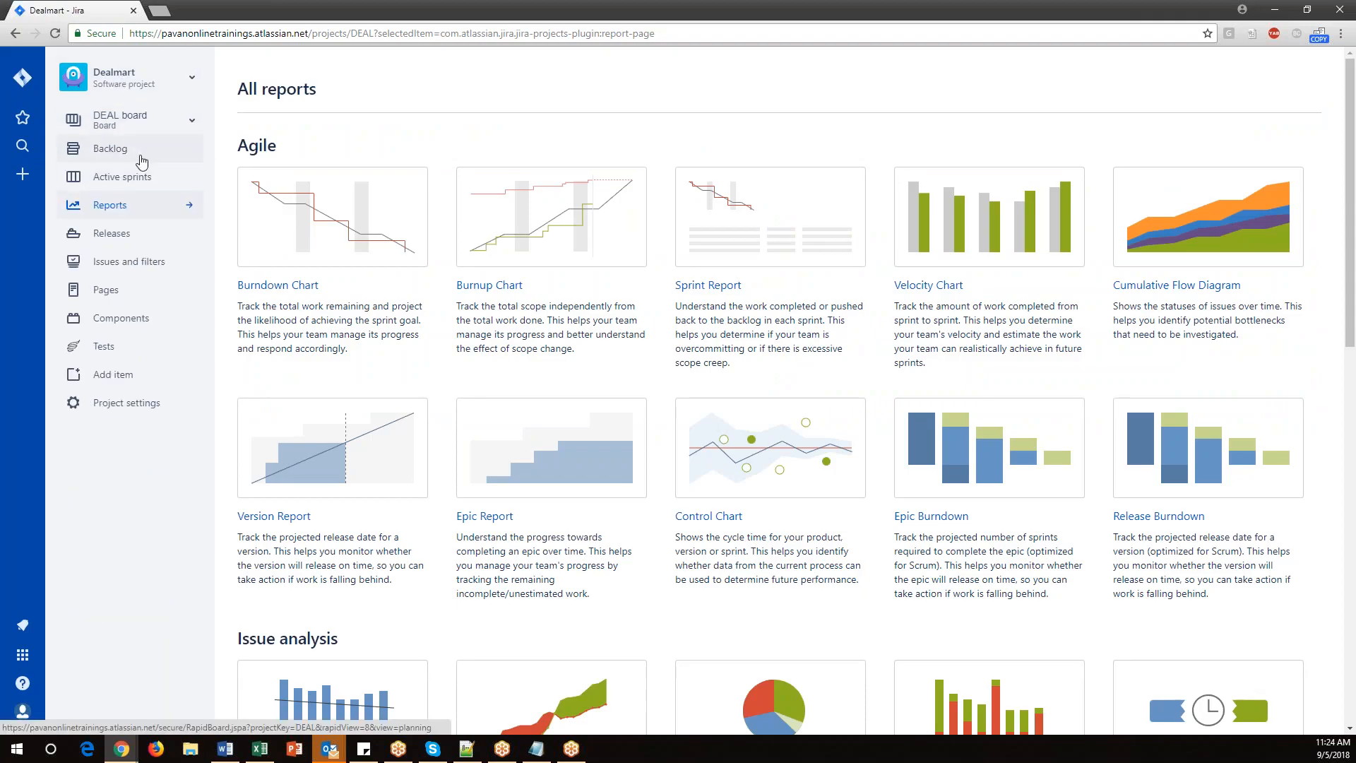
pyautogui.click(113, 150)
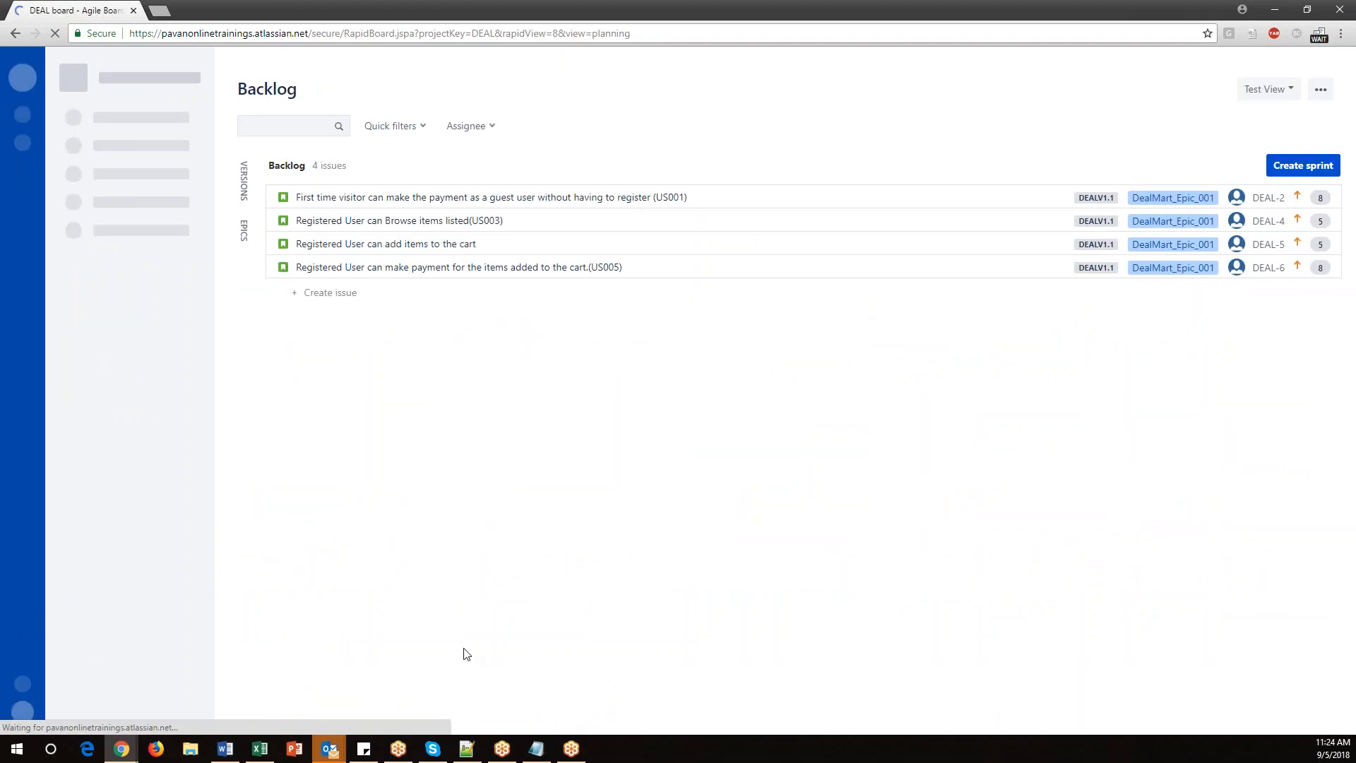
pyautogui.click(540, 750)
pyautogui.click(540, 750)
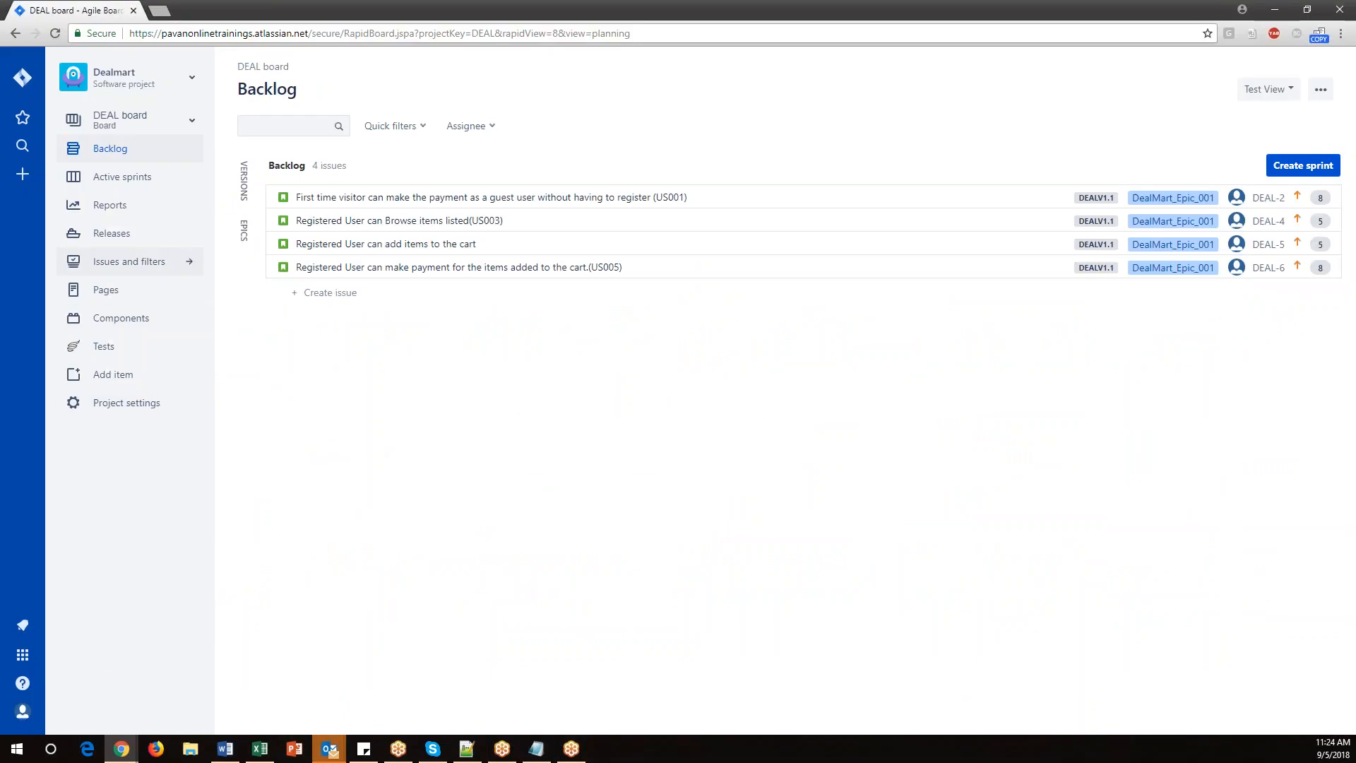
# Start creating a new issue and set its issue type to Test.
pyautogui.click(24, 177)
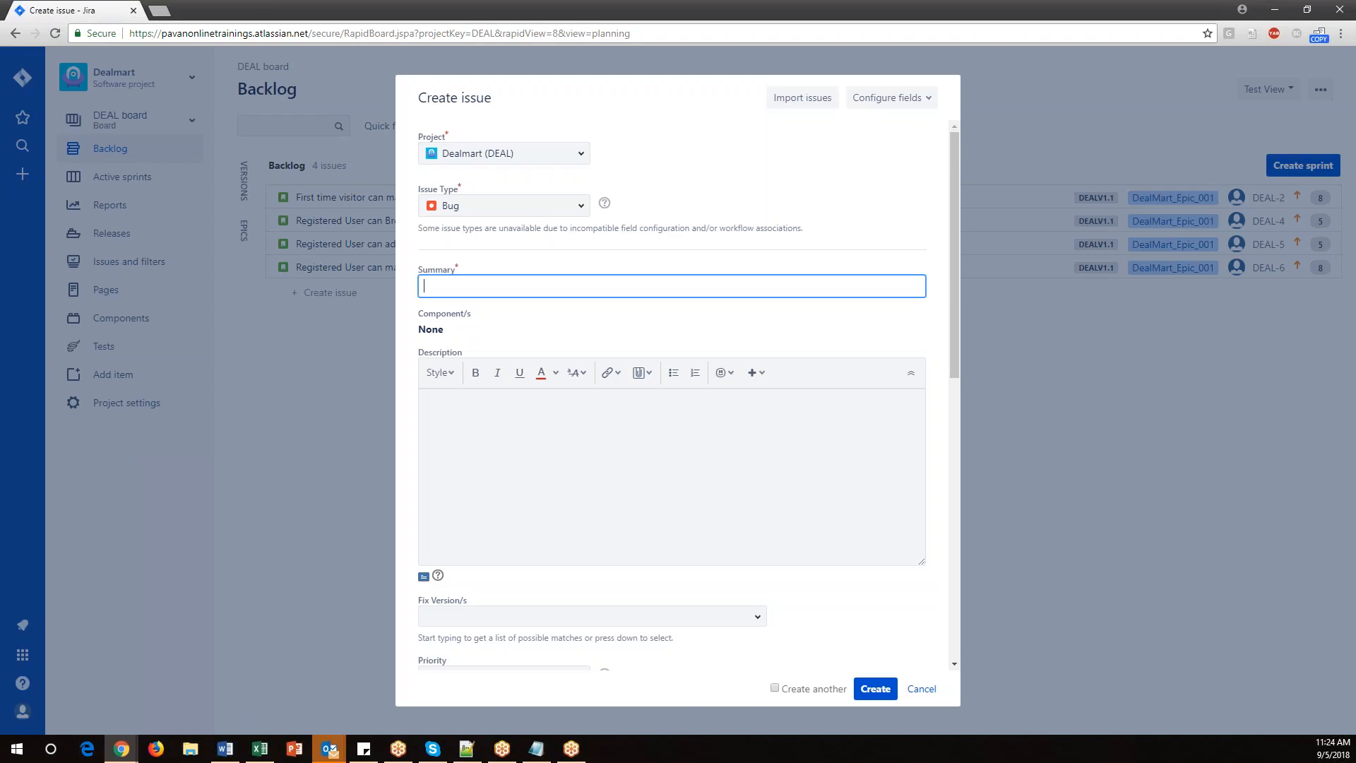
pyautogui.click(582, 205)
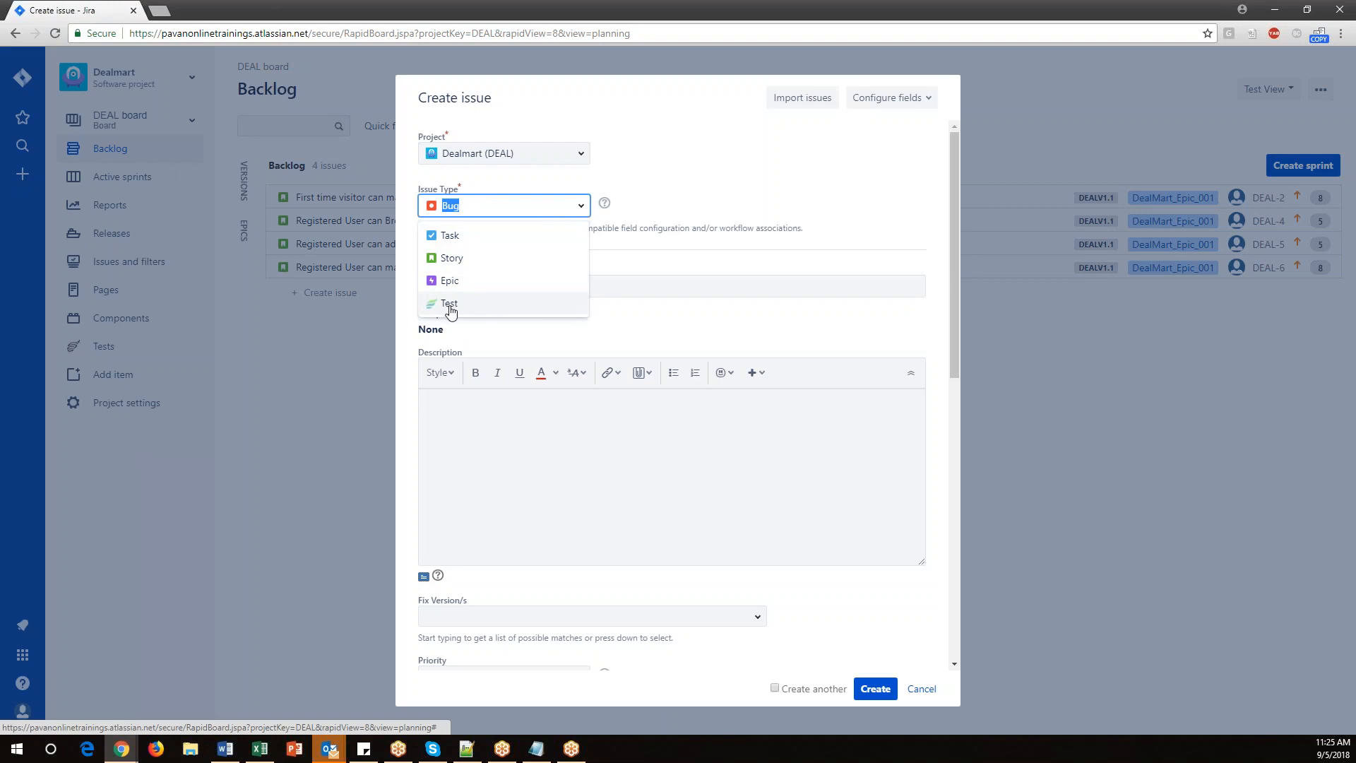
pyautogui.click(449, 304)
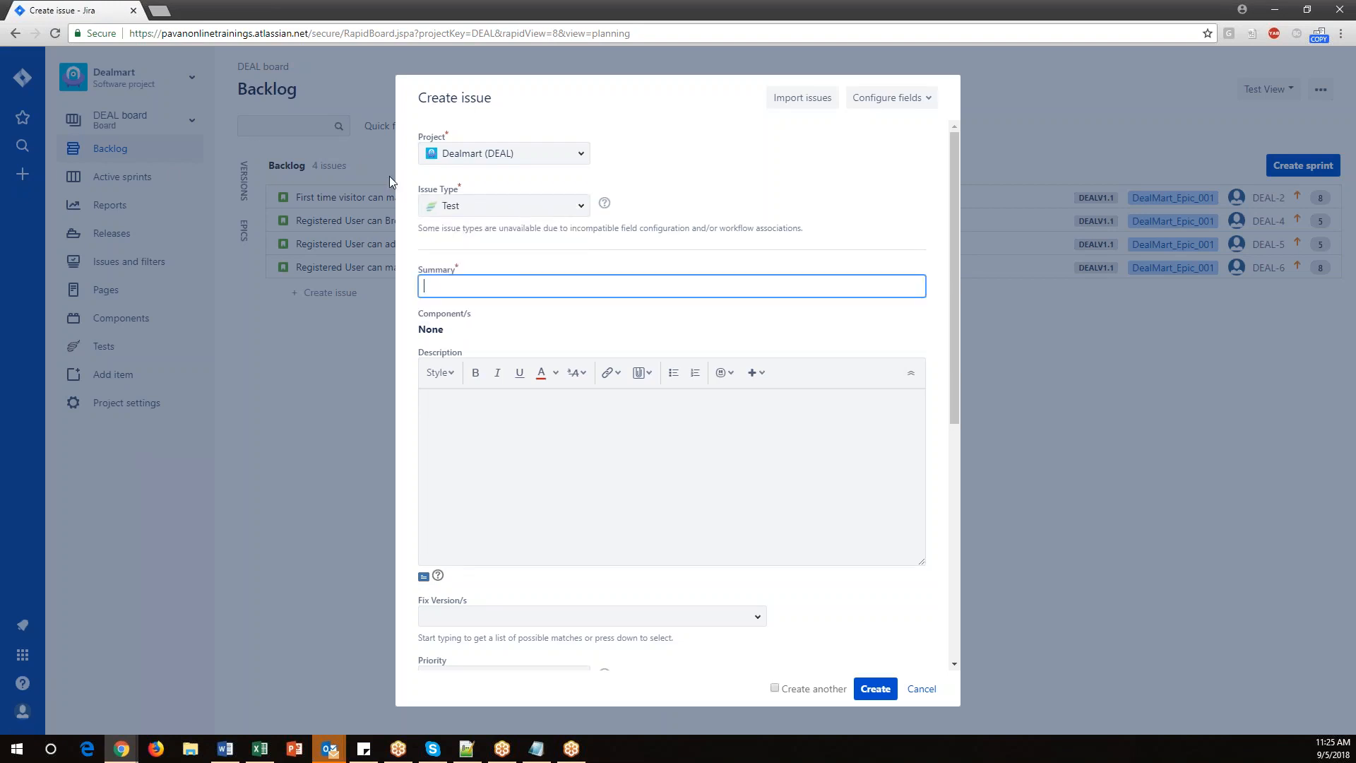
# Copy the first test case's Feature/Title from the spreadsheet's Test Cases sheet into the issue Summary.
pyautogui.click(508, 281)
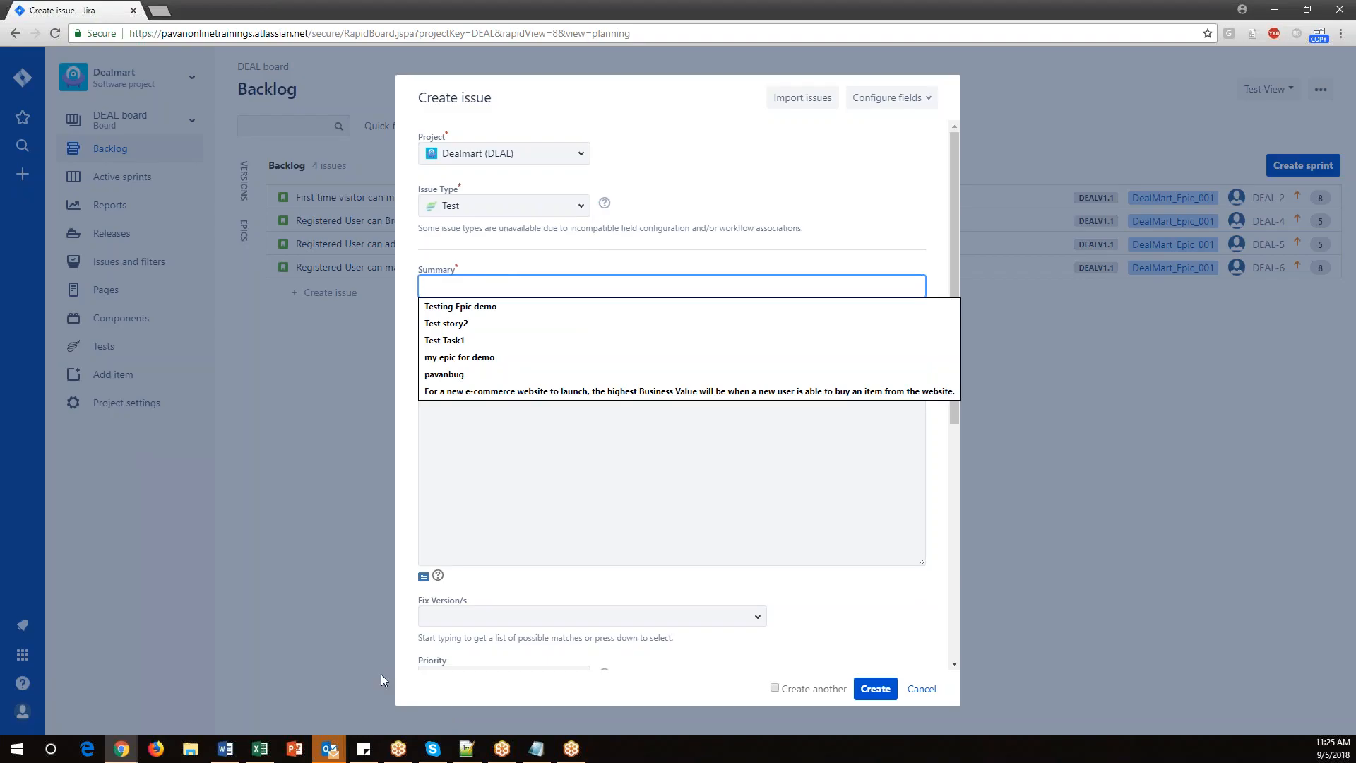
pyautogui.hotkey('alt', 'Tab')
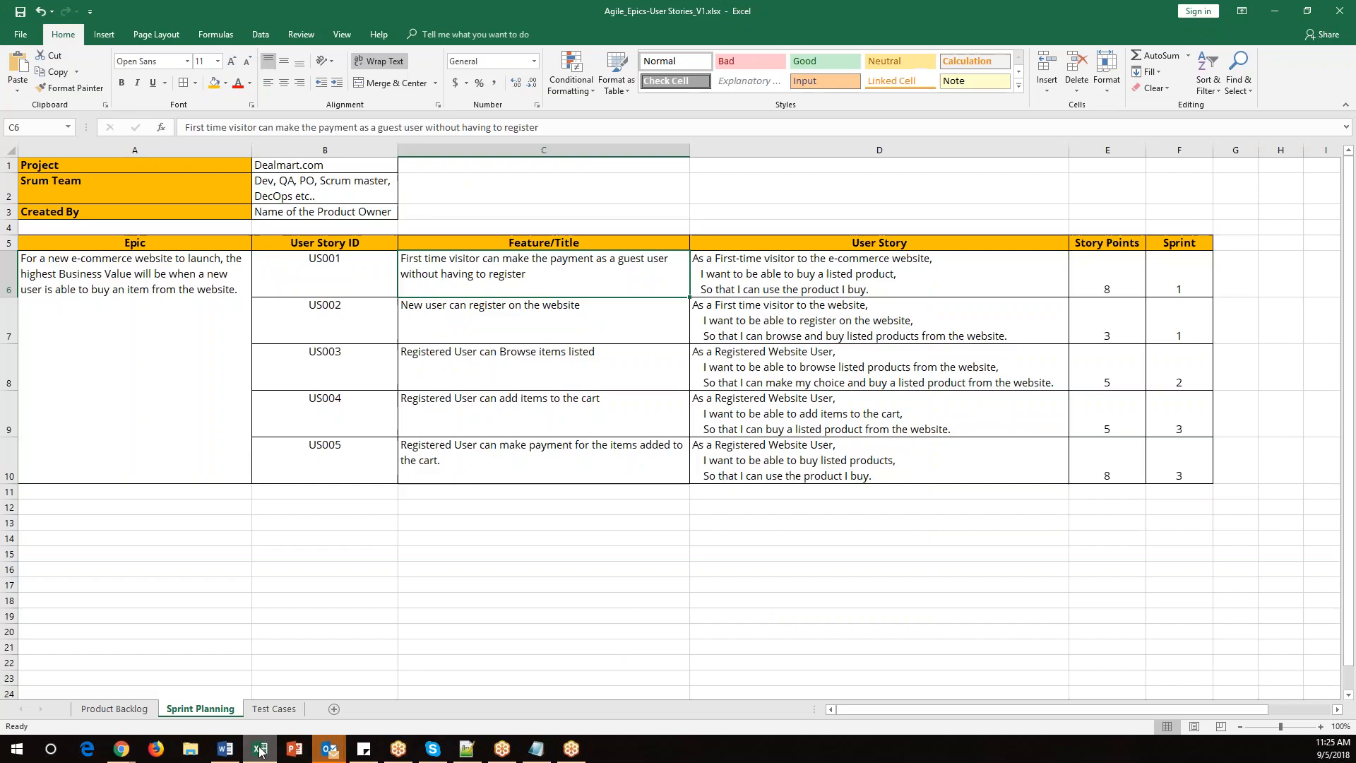
pyautogui.click(320, 559)
pyautogui.click(274, 708)
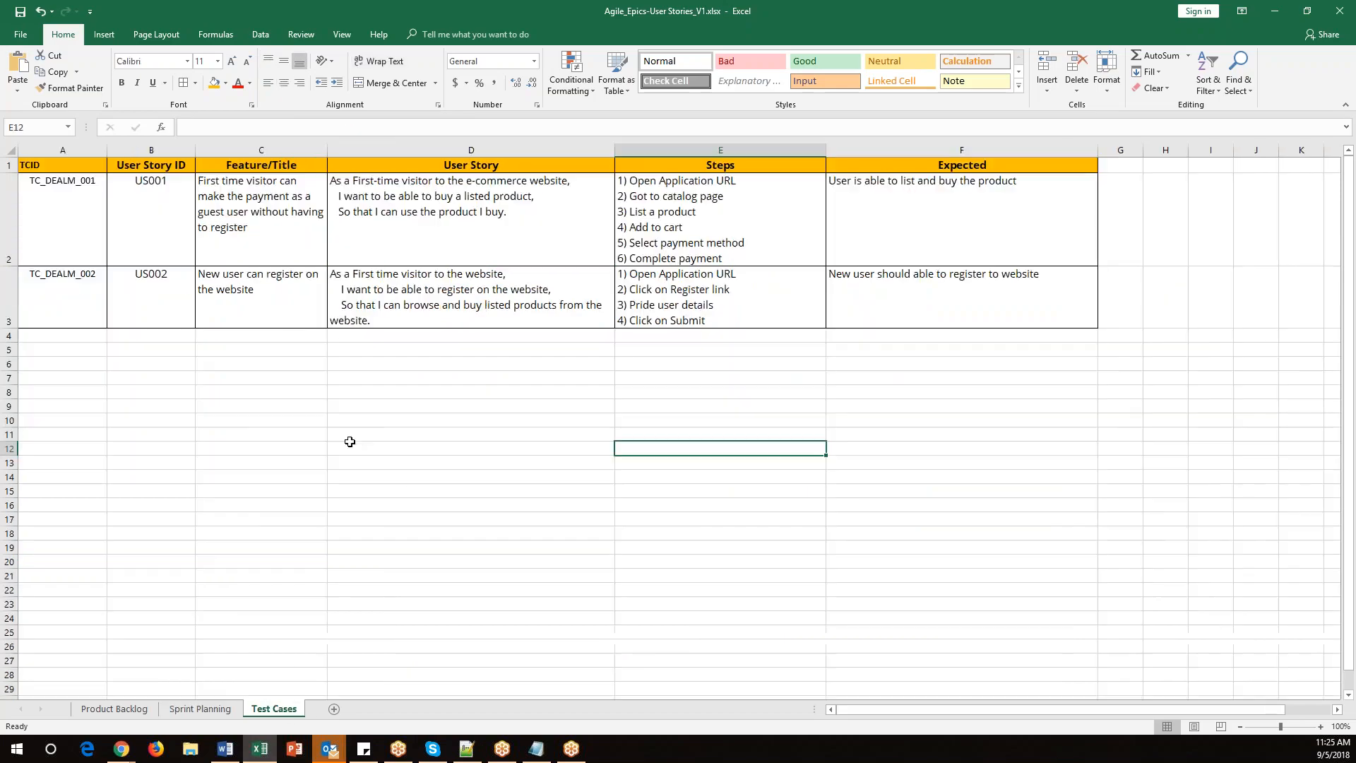
pyautogui.moveTo(42, 195)
pyautogui.mouseDown()
pyautogui.moveTo(678, 234)
pyautogui.moveTo(933, 333)
pyautogui.moveTo(924, 308)
pyautogui.moveTo(895, 300)
pyautogui.mouseUp()
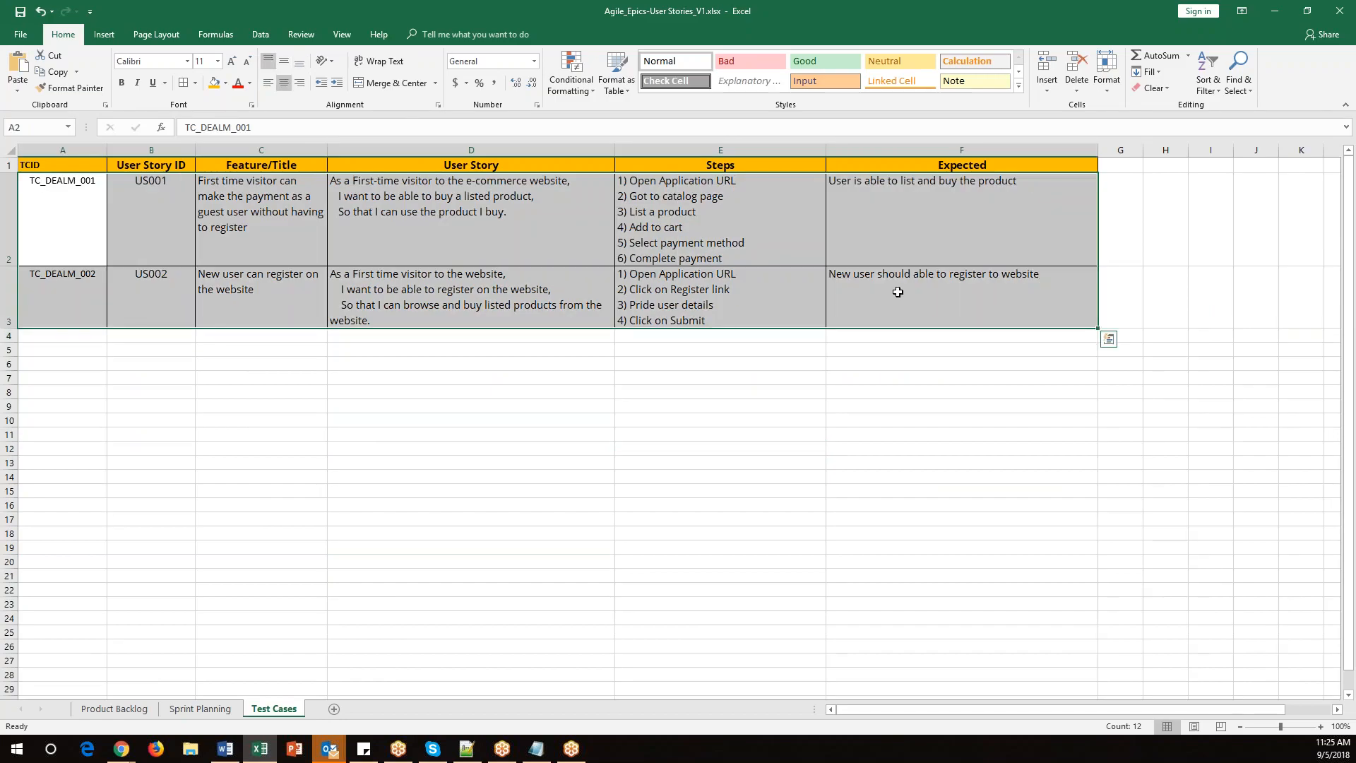
pyautogui.doubleClick(268, 243)
pyautogui.moveTo(269, 244); pyautogui.dragTo(198, 182)
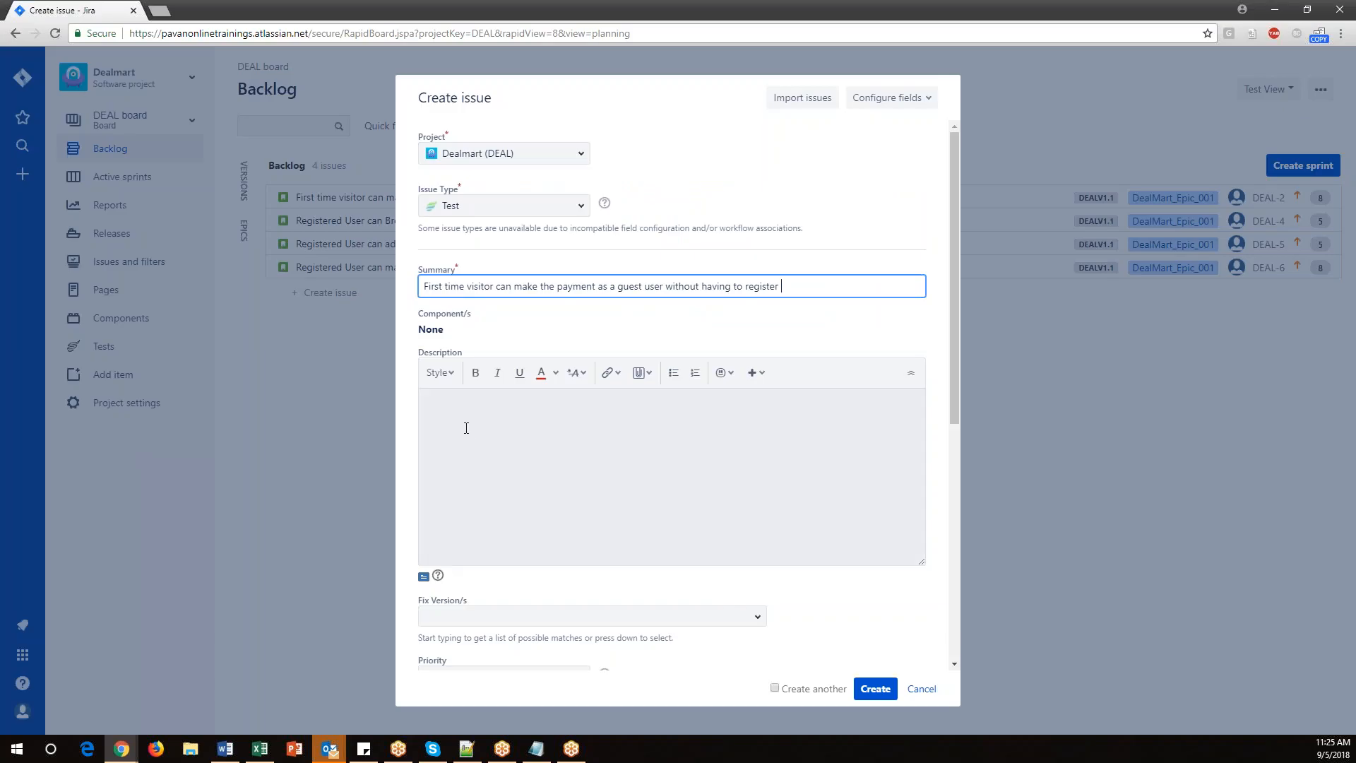
pyautogui.click(467, 428)
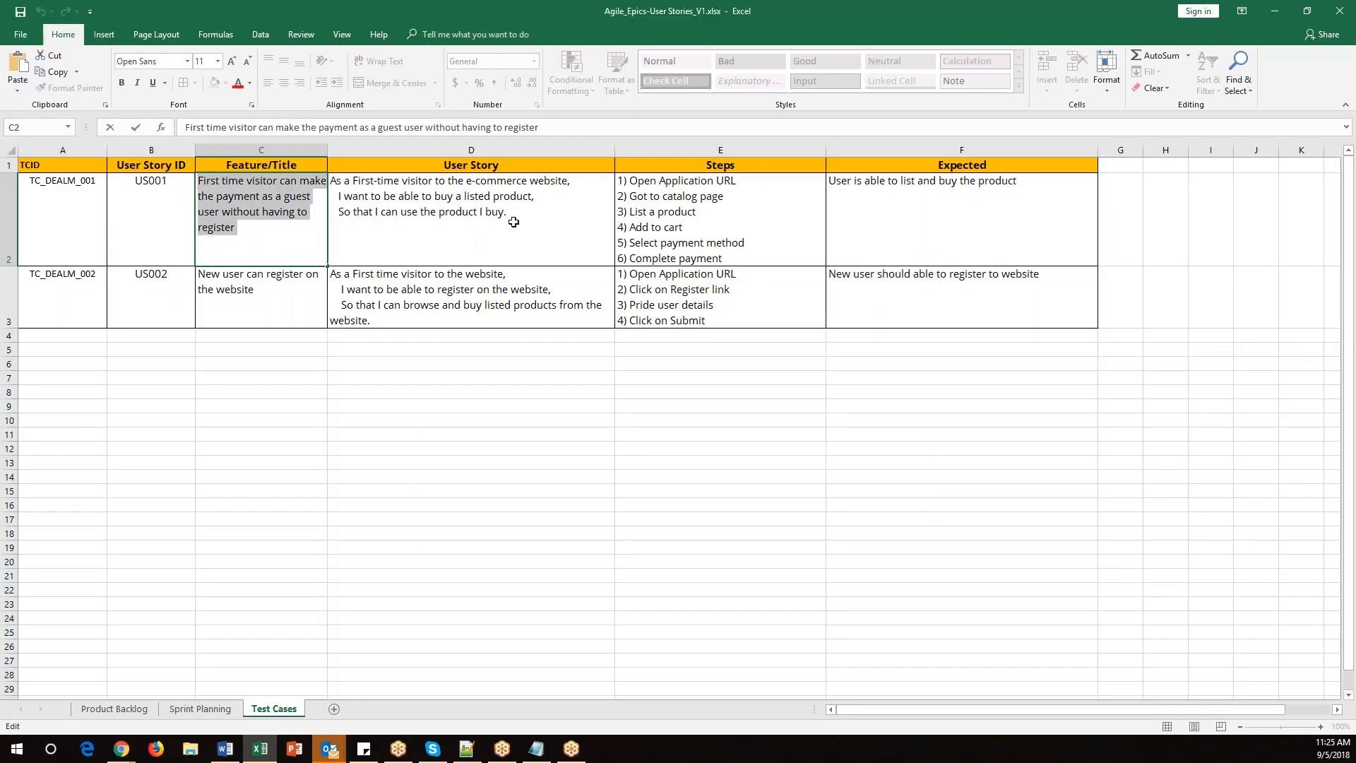
# Copy the first test case's User Story text from the spreadsheet into the issue Description.
pyautogui.doubleClick(506, 211)
pyautogui.moveTo(506, 212); pyautogui.dragTo(330, 180)
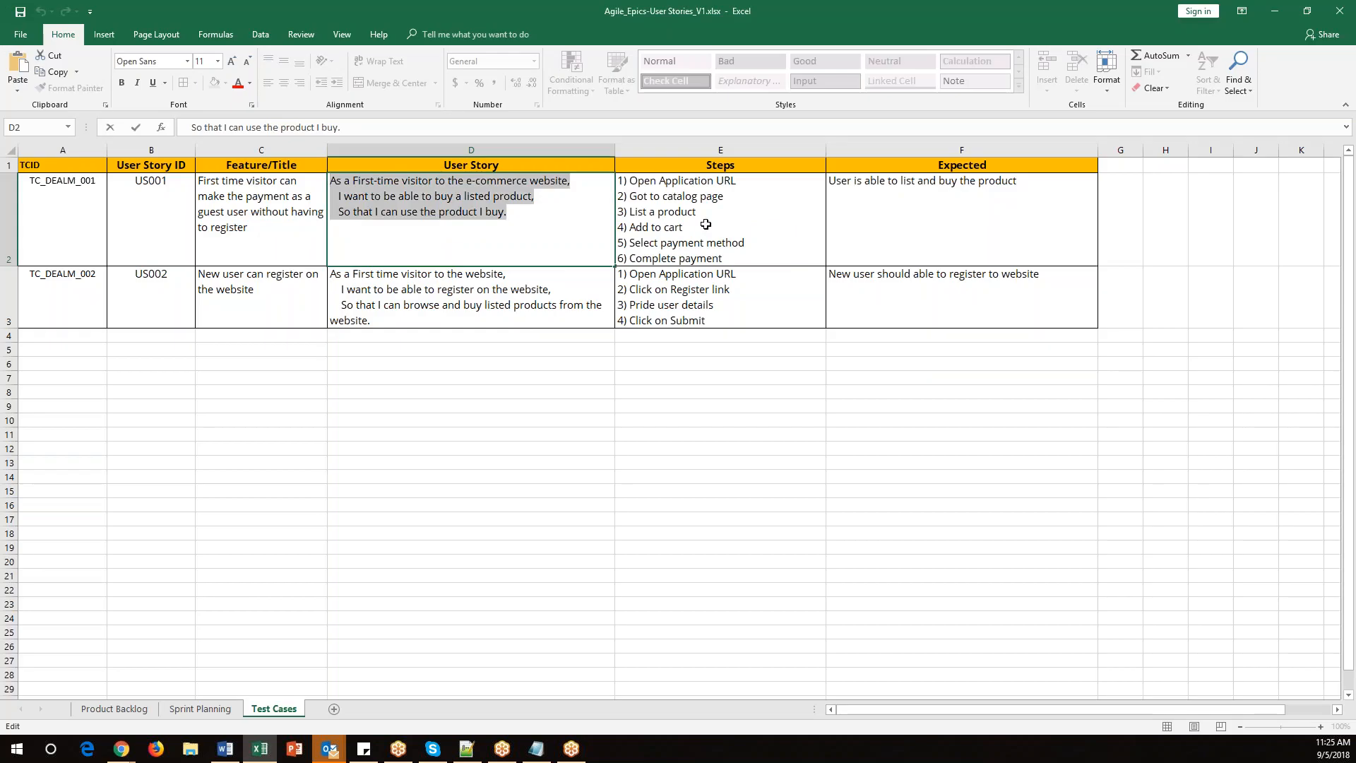
pyautogui.doubleClick(727, 259)
pyautogui.moveTo(728, 259); pyautogui.dragTo(602, 183)
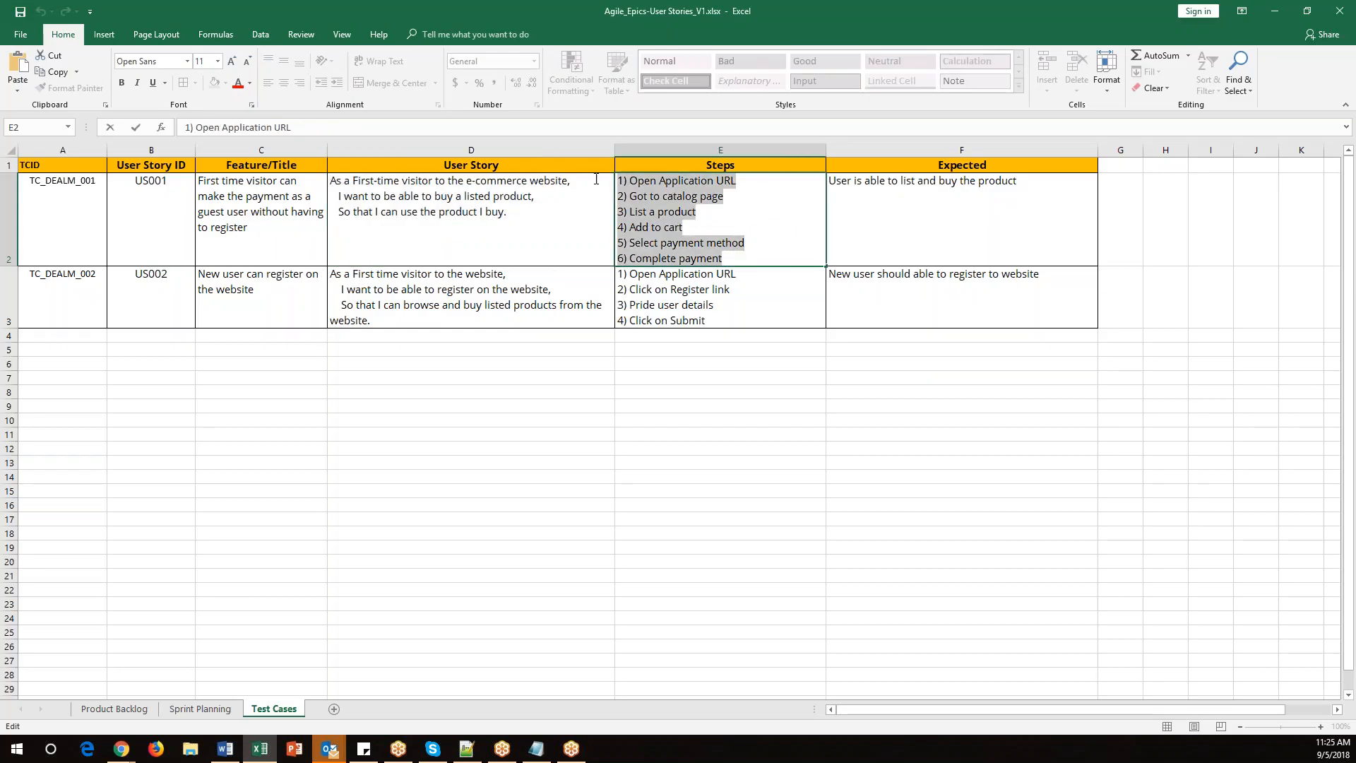
pyautogui.click(536, 214)
pyautogui.doubleClick(498, 212)
pyautogui.moveTo(498, 212); pyautogui.dragTo(330, 180)
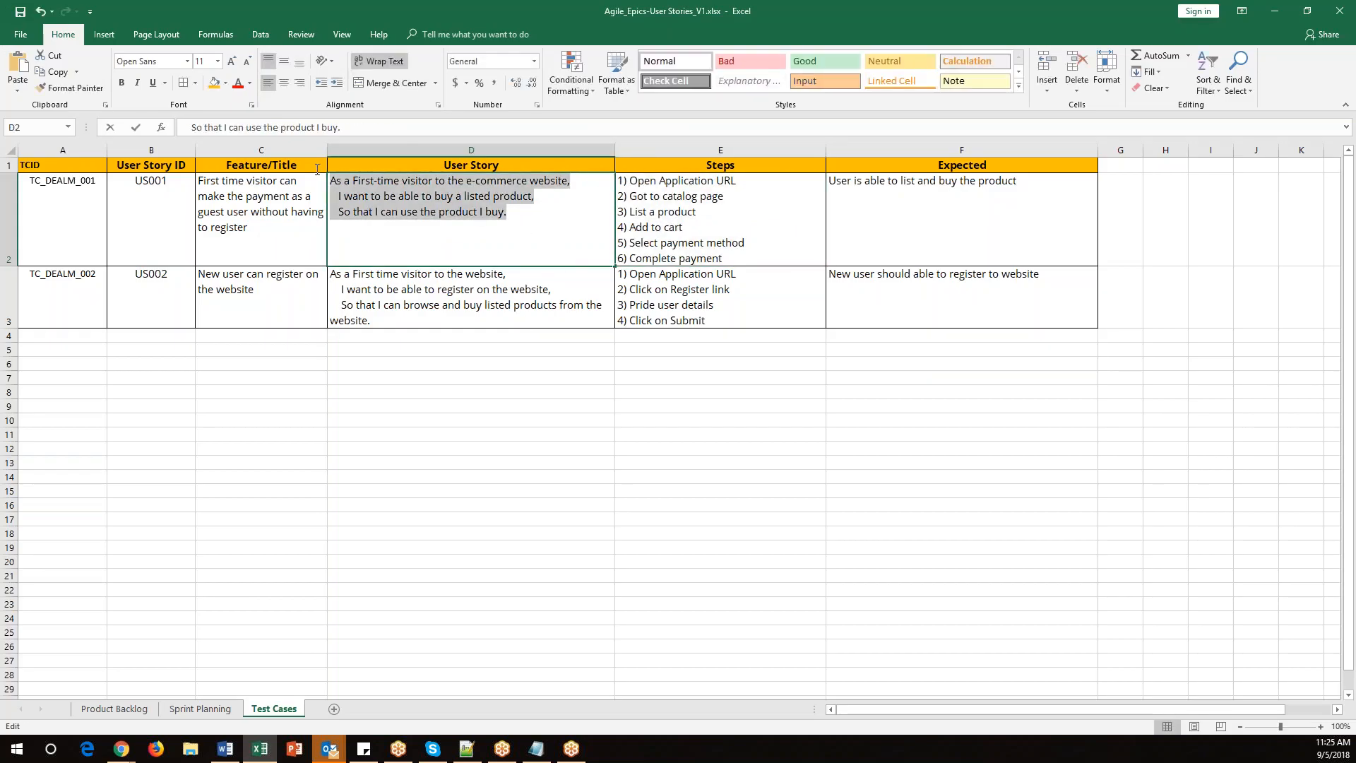
pyautogui.hotkey('ctrl', 'c')
pyautogui.hotkey('alt', 'Tab')
pyautogui.hotkey('ctrl', 'v')
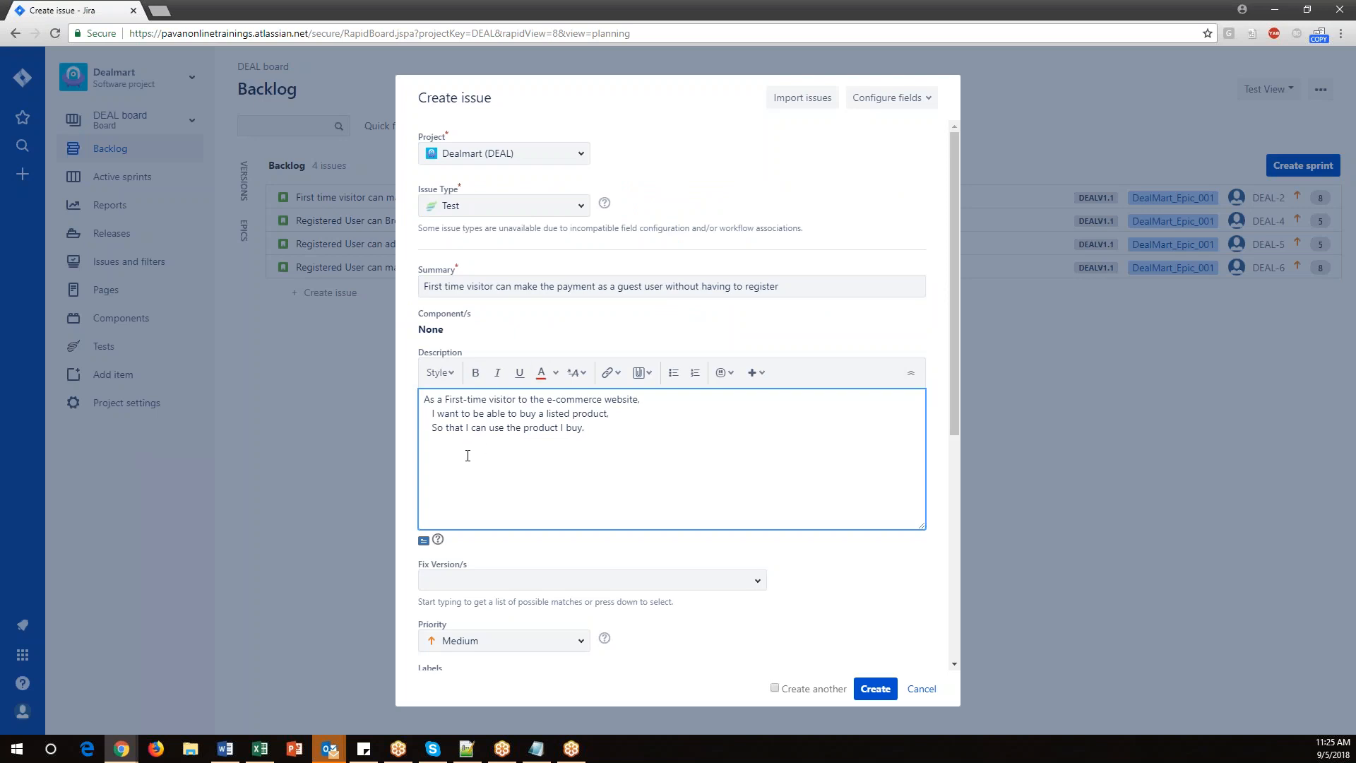
# Set the issue's Fix Version to DealV1.1.
pyautogui.scroll(-4, 714, 468)
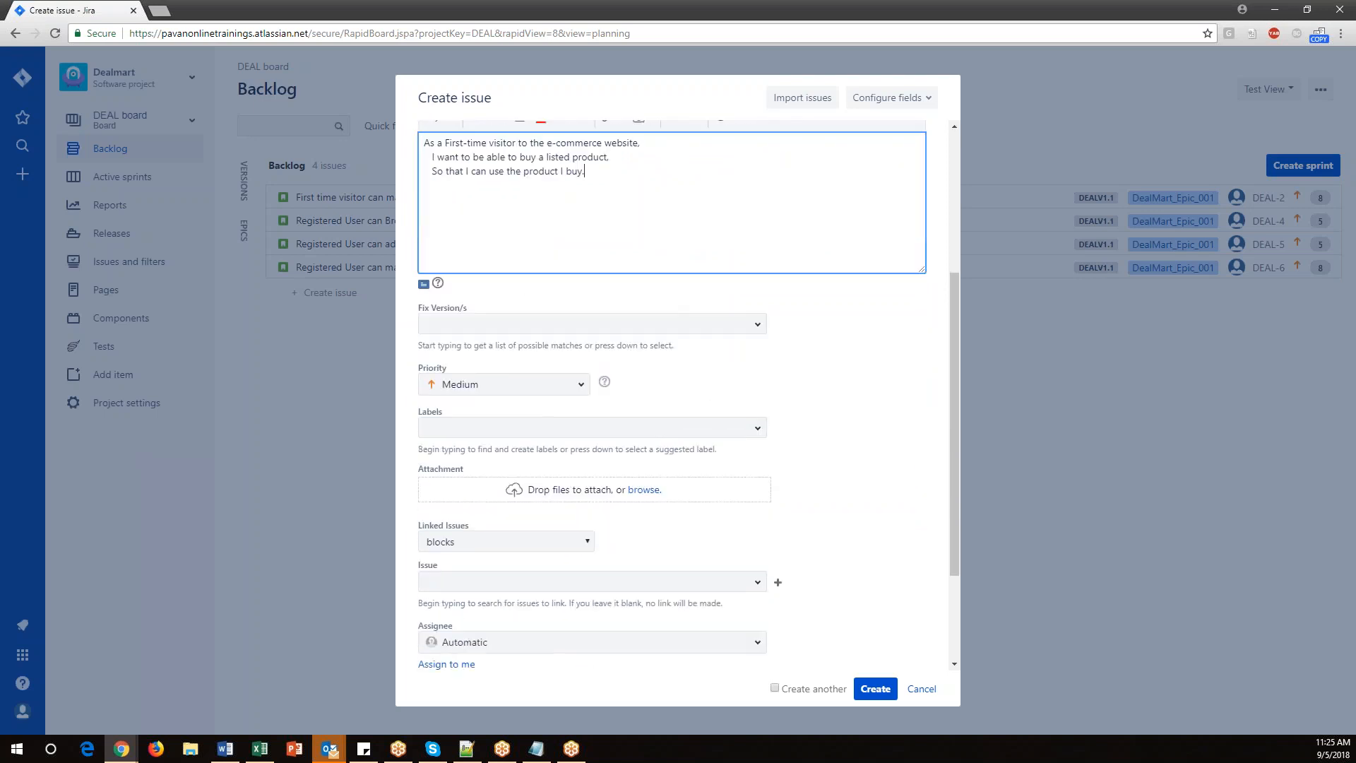
pyautogui.click(757, 298)
pyautogui.click(463, 367)
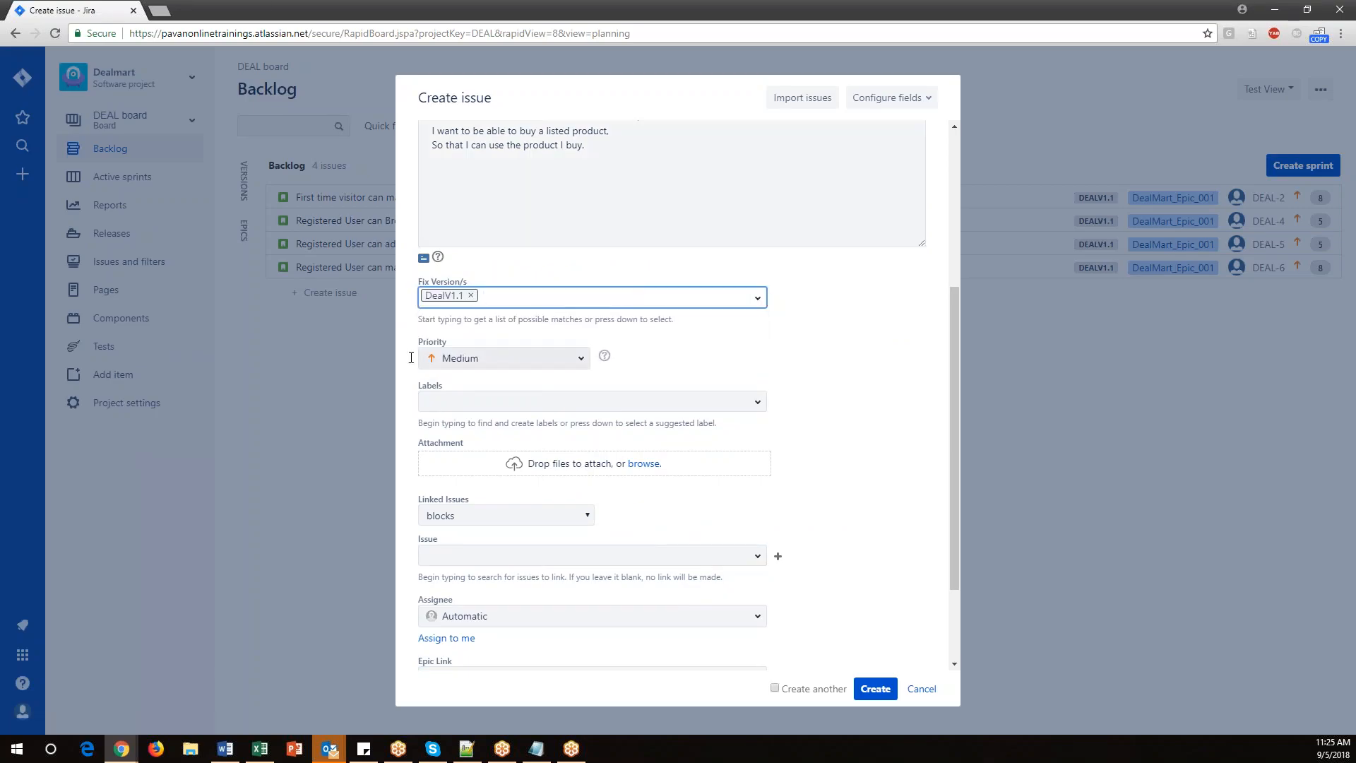
# Assign the issue to the admin user, set the Epic Link to DealMart_Epic_001, and create the test.
pyautogui.scroll(-2, 566, 465)
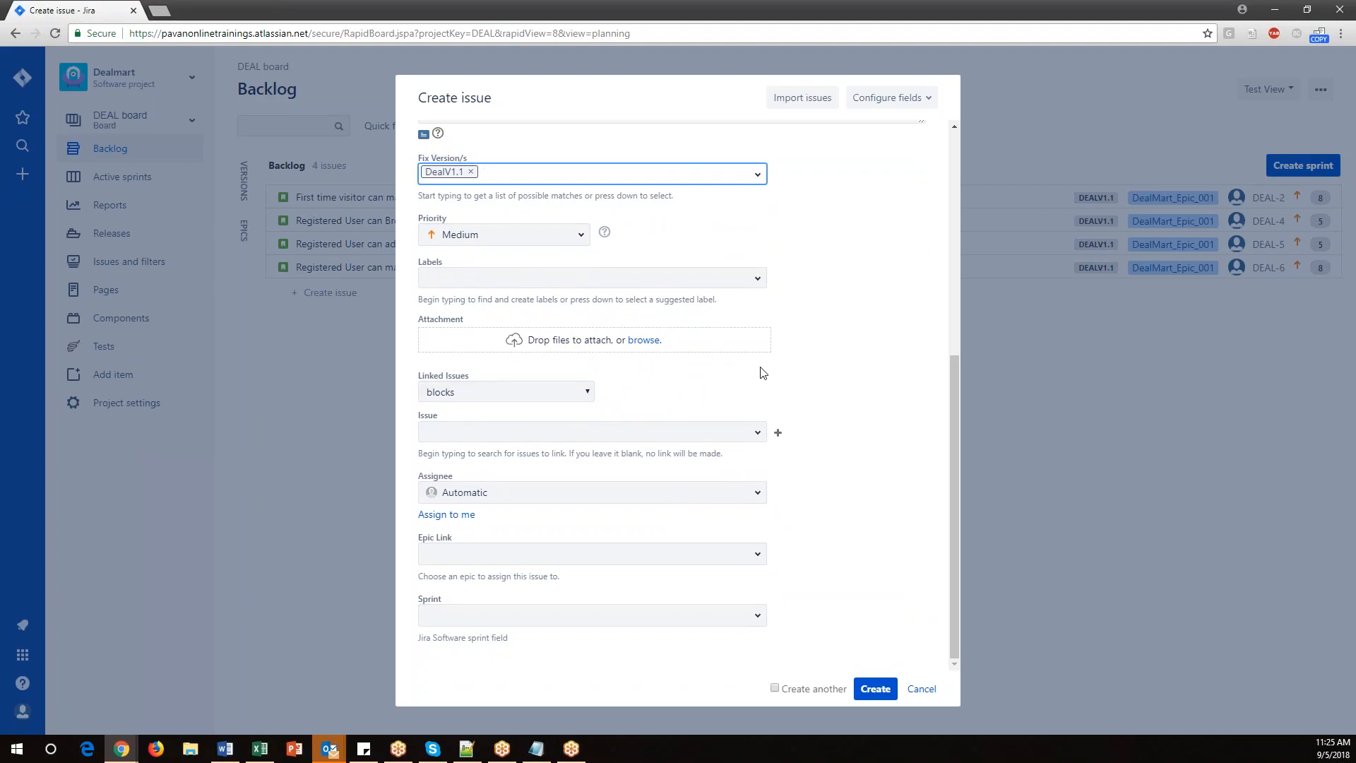
pyautogui.click(474, 493)
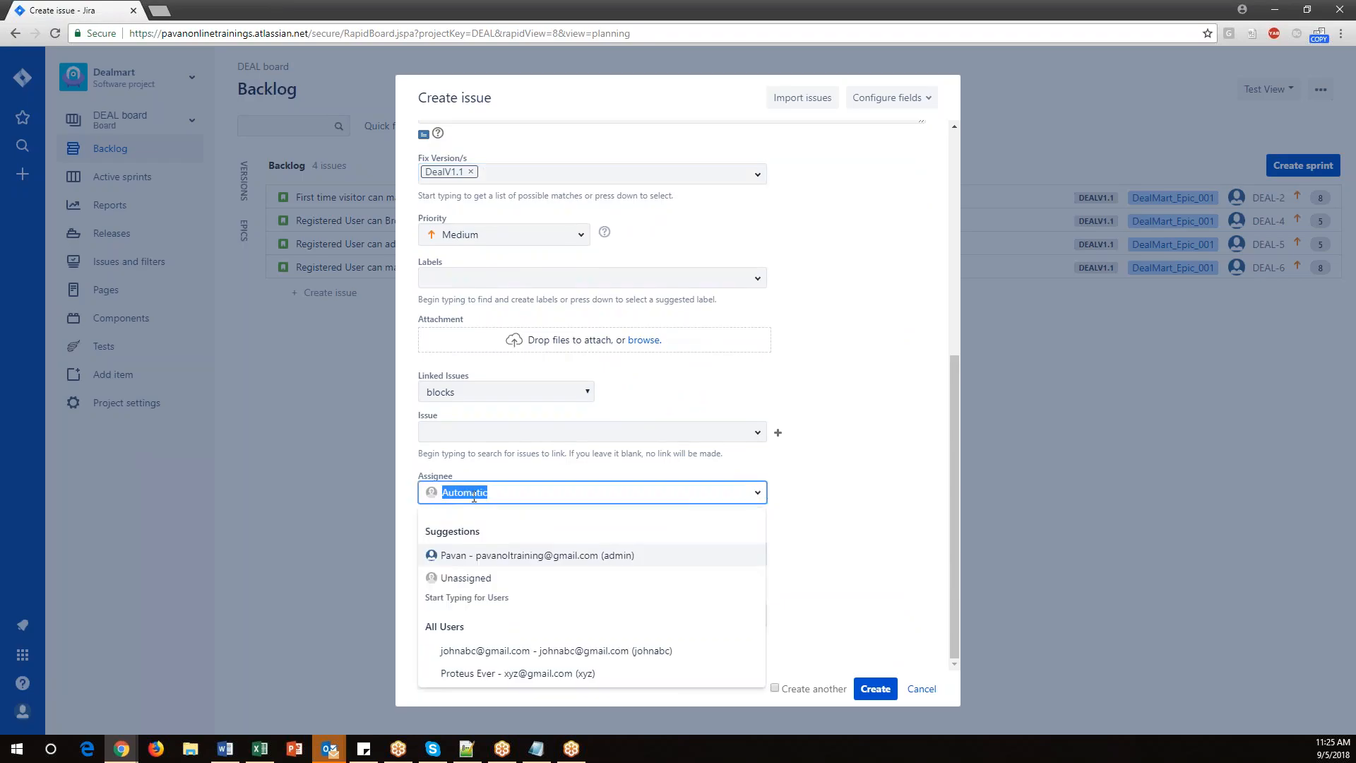
pyautogui.click(496, 556)
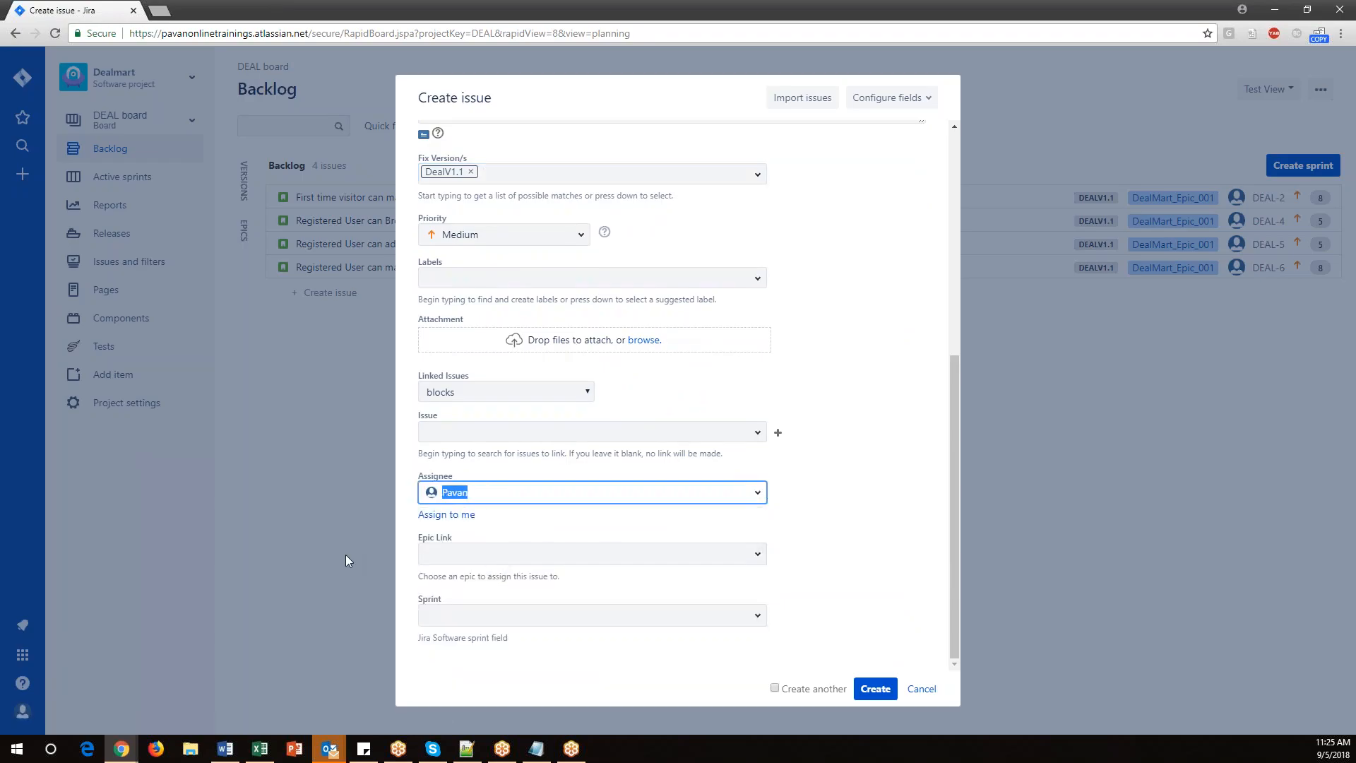
pyautogui.click(758, 557)
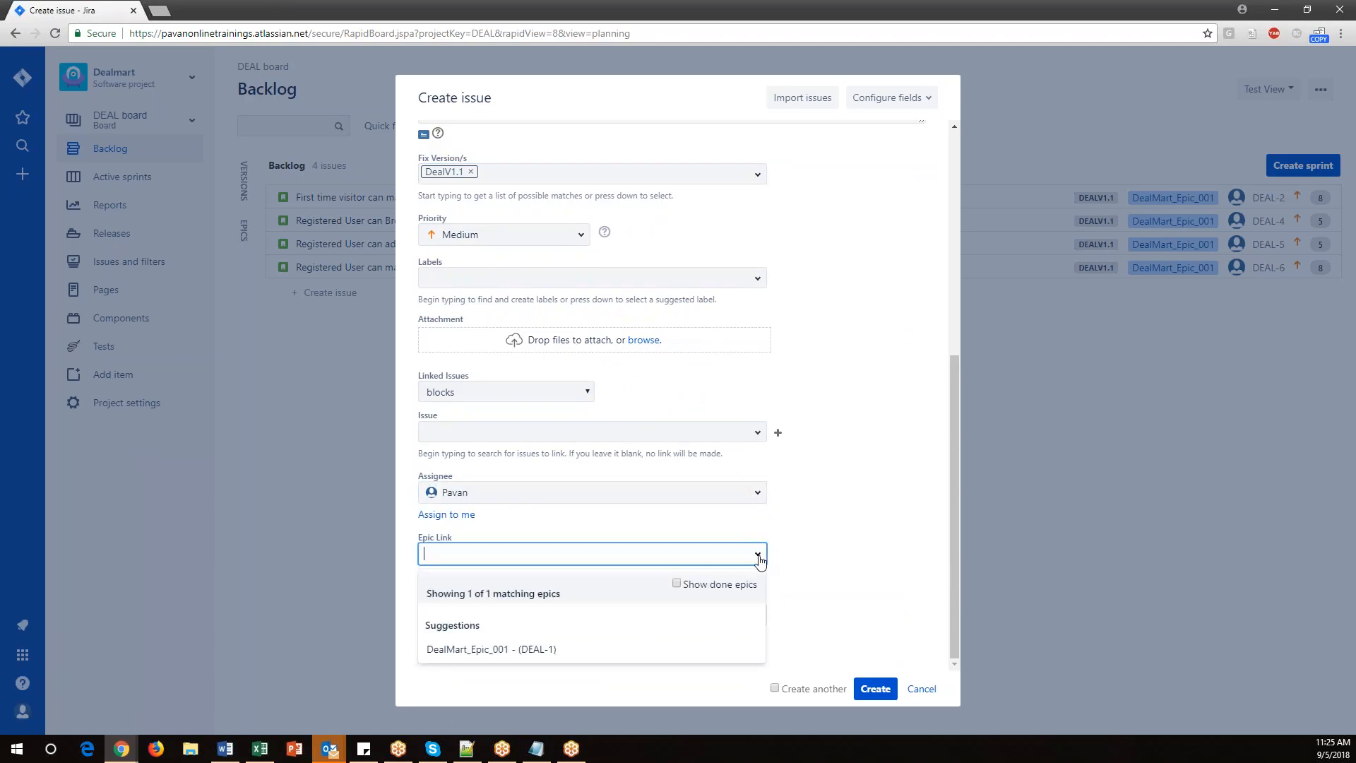
pyautogui.click(494, 648)
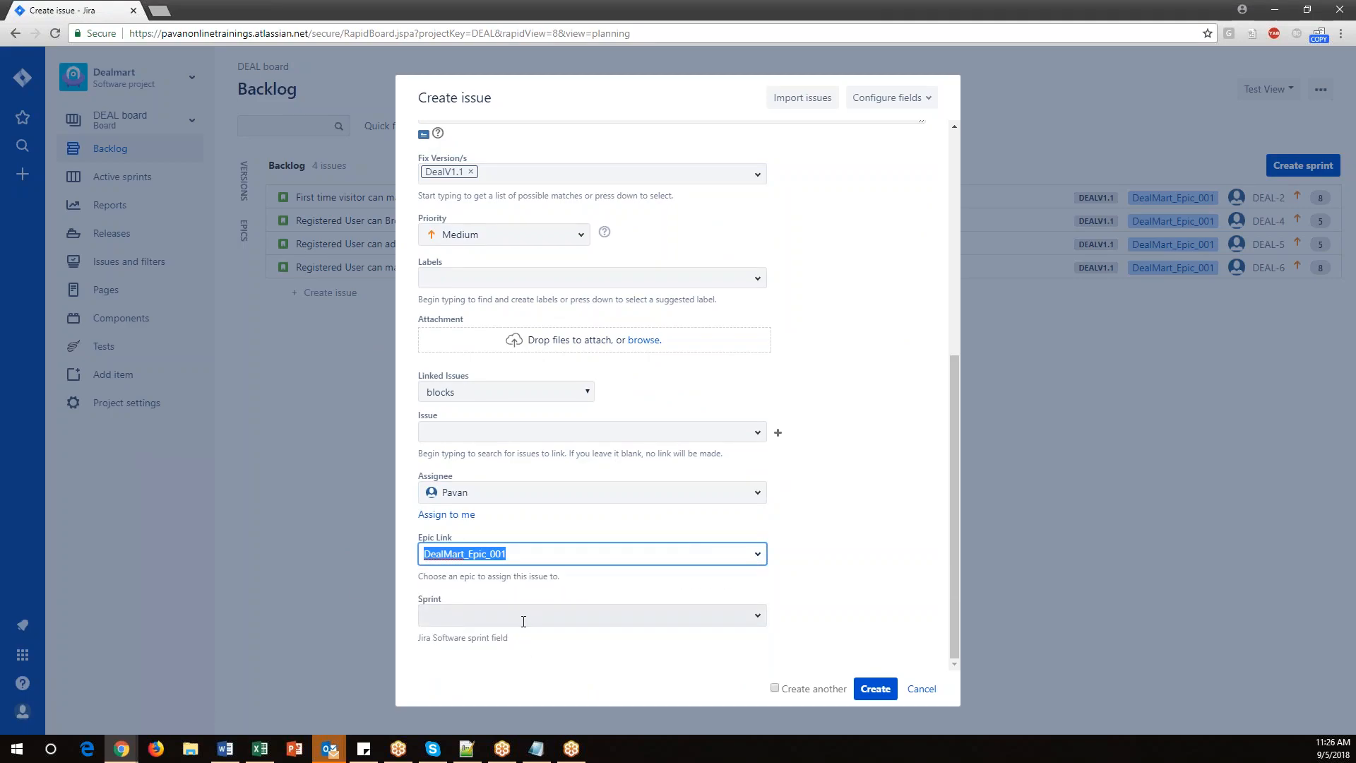
pyautogui.click(880, 691)
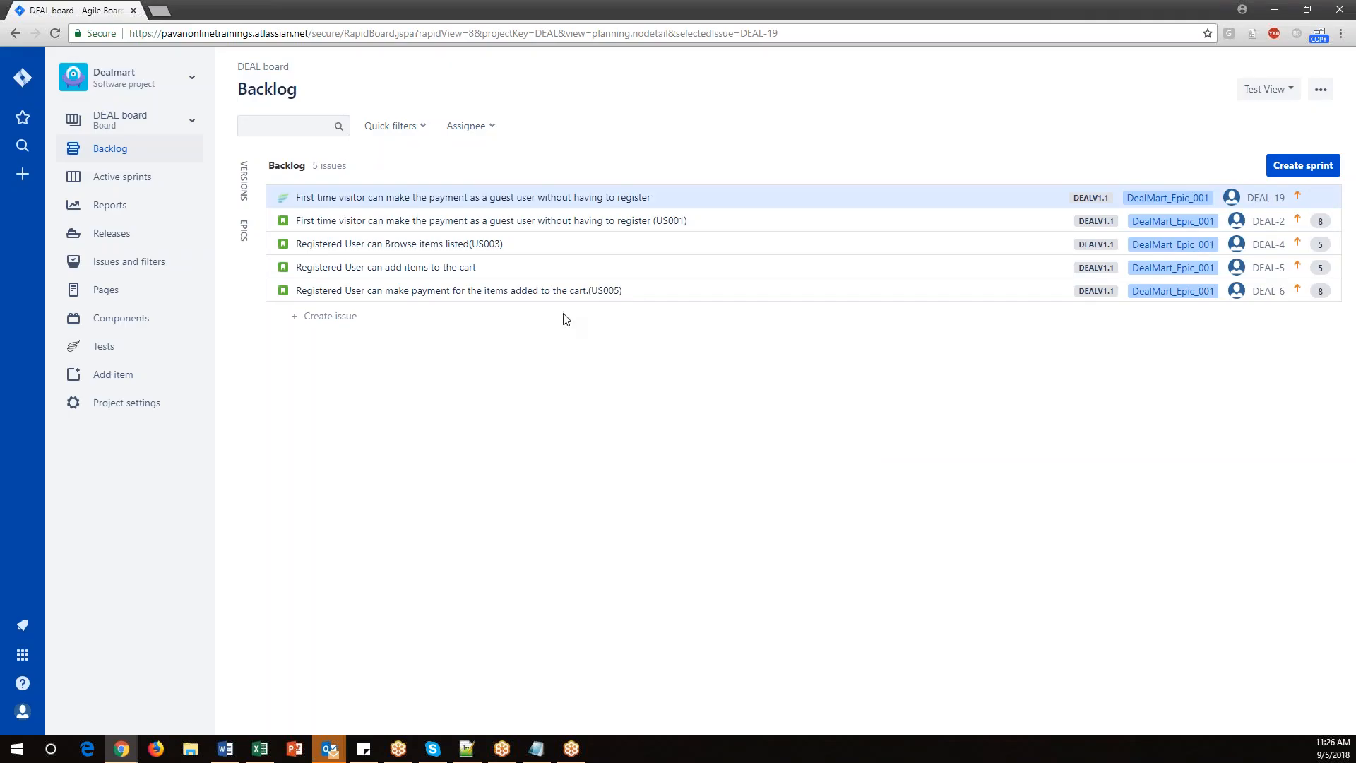
# Open the new test issue in the backlog and examine its context and action menus.
pyautogui.click(364, 199)
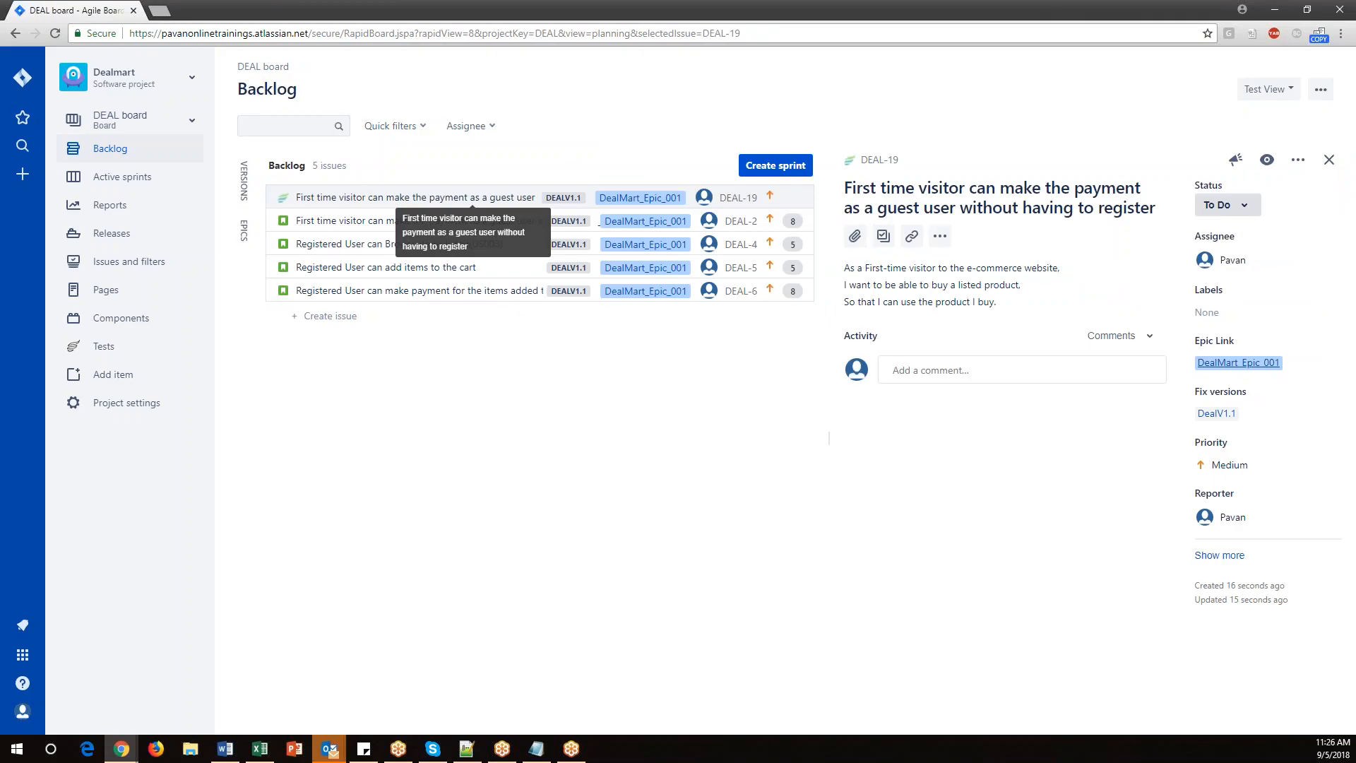
pyautogui.rightClick(363, 202)
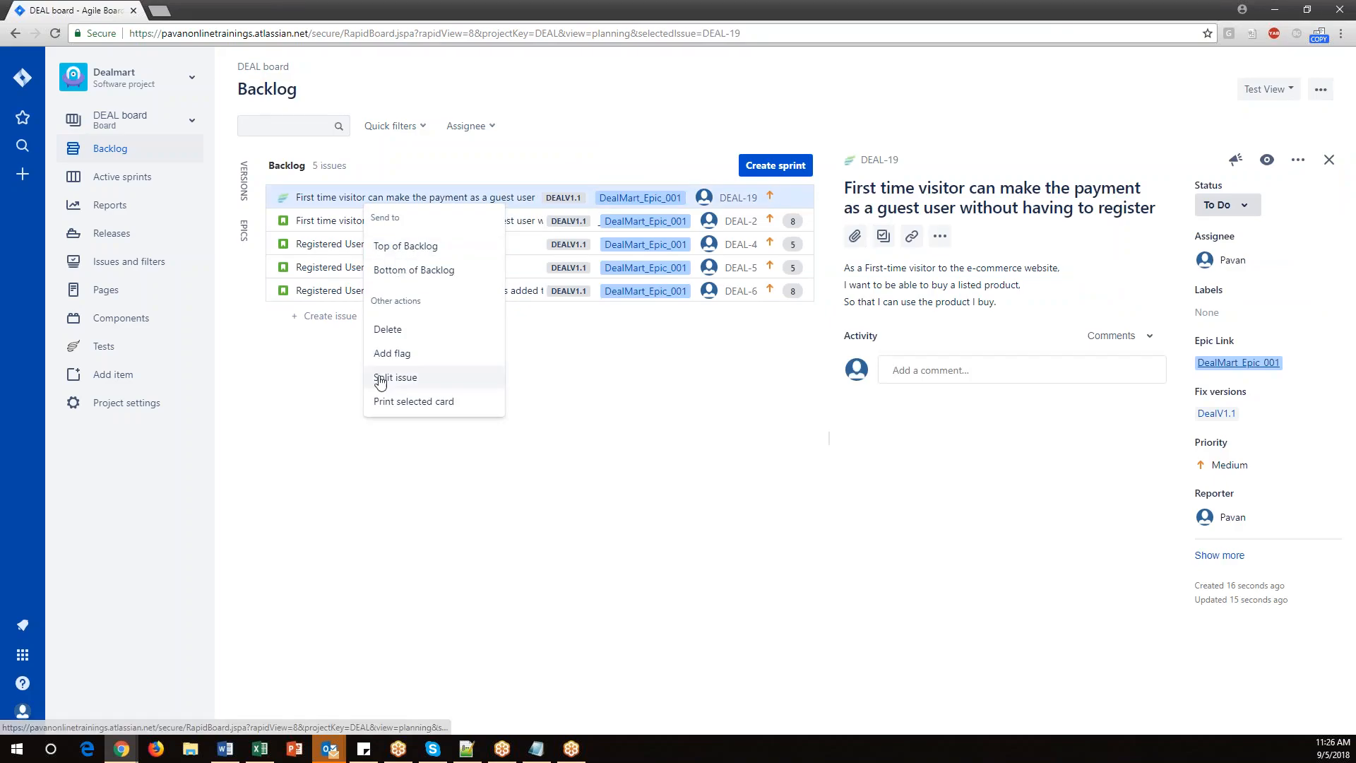
pyautogui.click(328, 387)
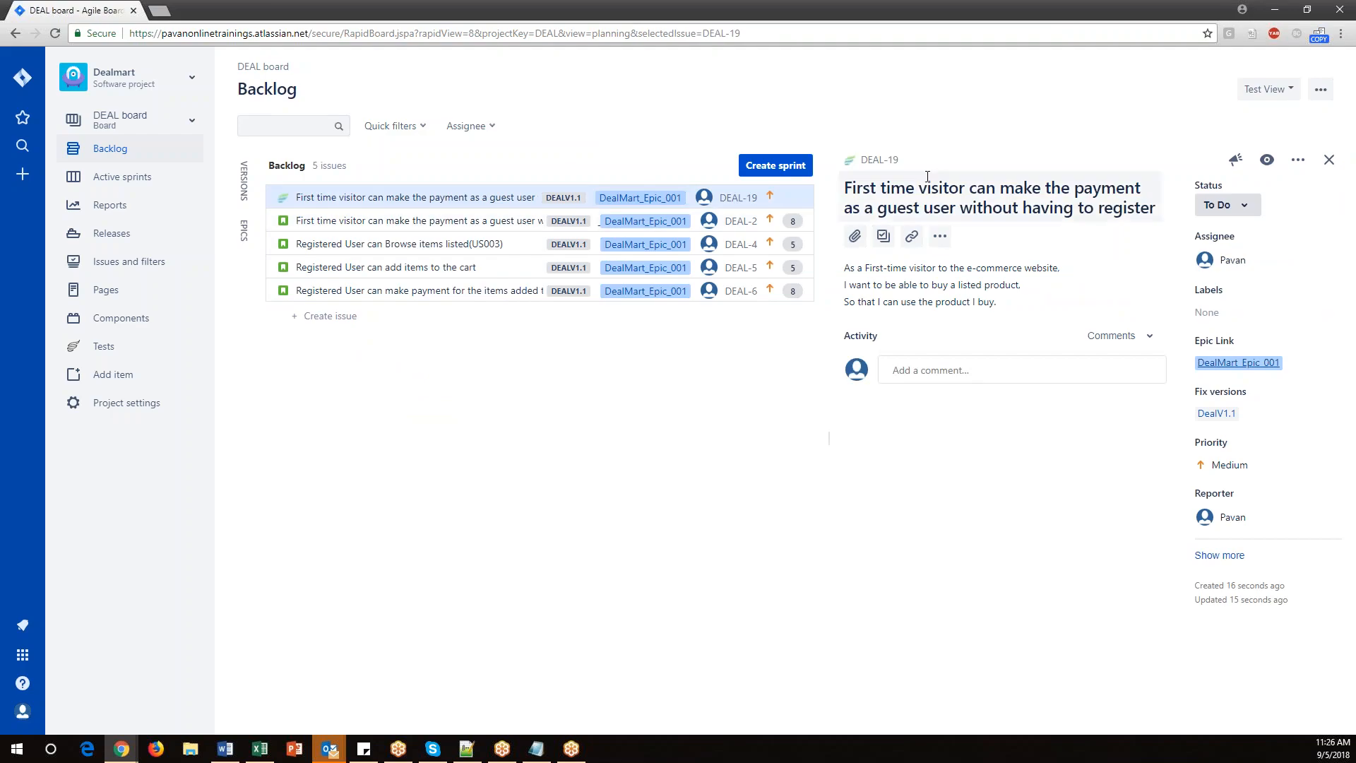
pyautogui.click(1329, 159)
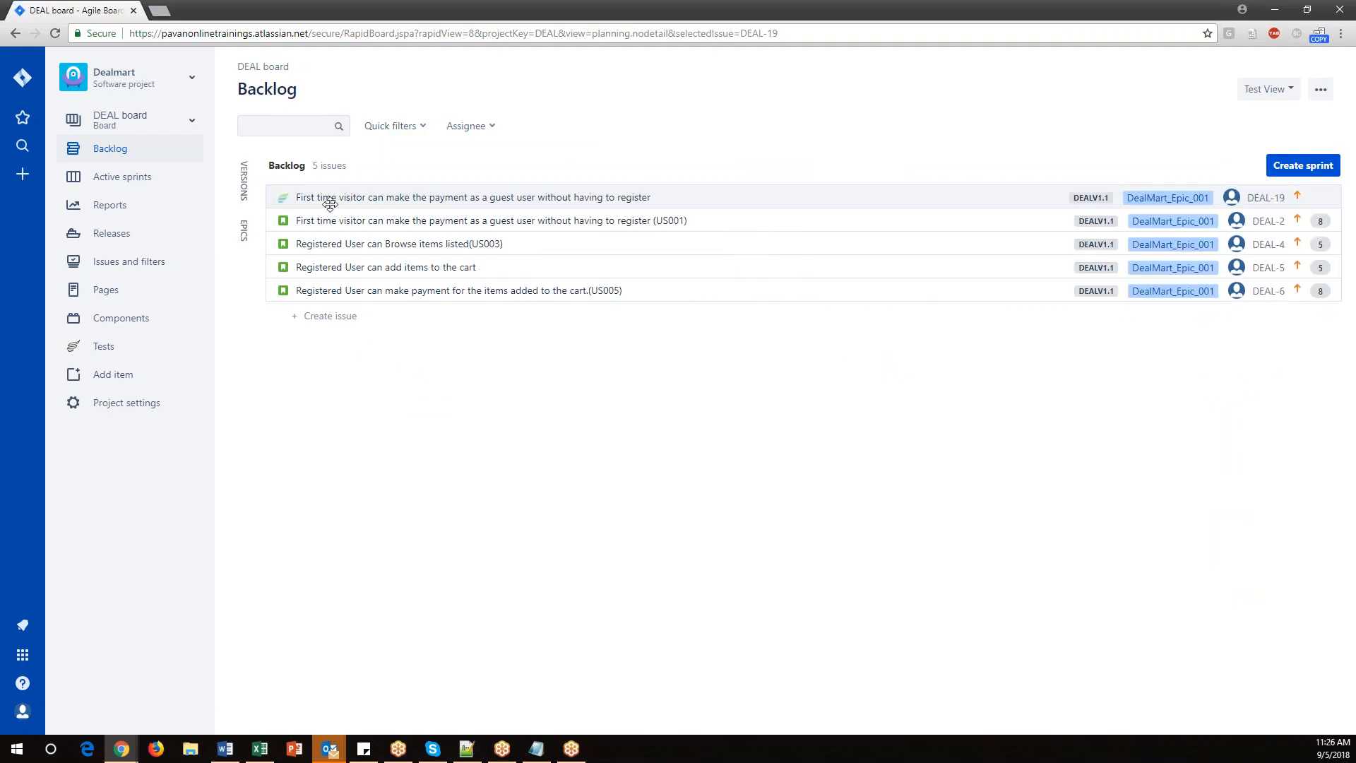
pyautogui.click(366, 198)
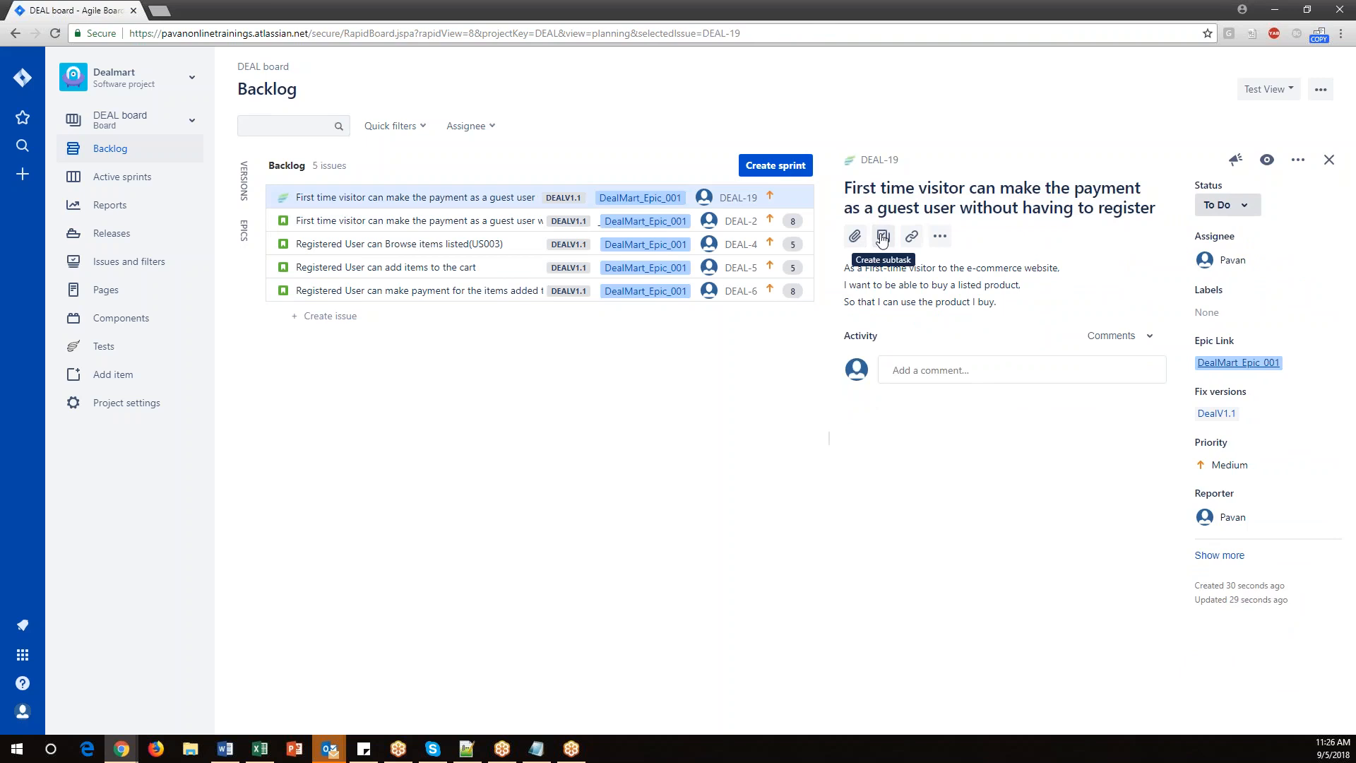
pyautogui.click(946, 241)
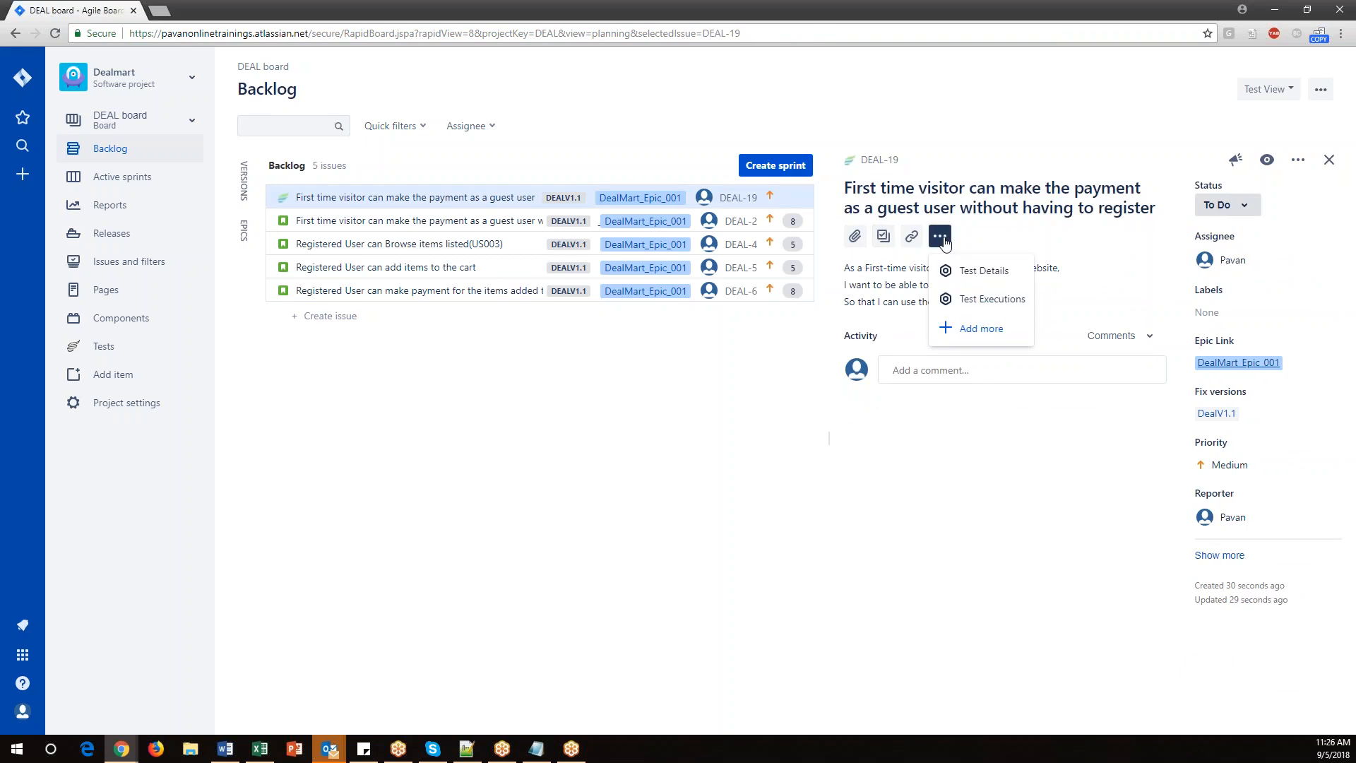
pyautogui.click(1302, 165)
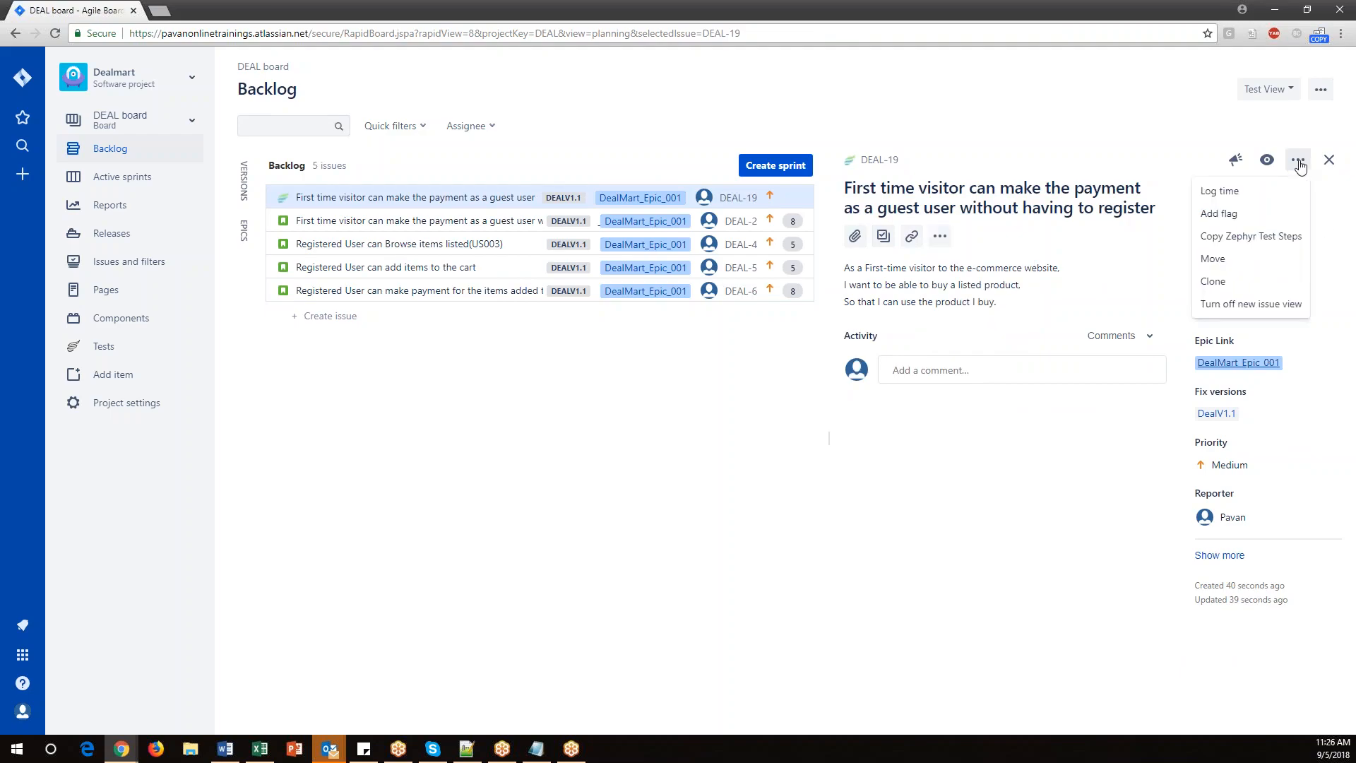
pyautogui.click(406, 417)
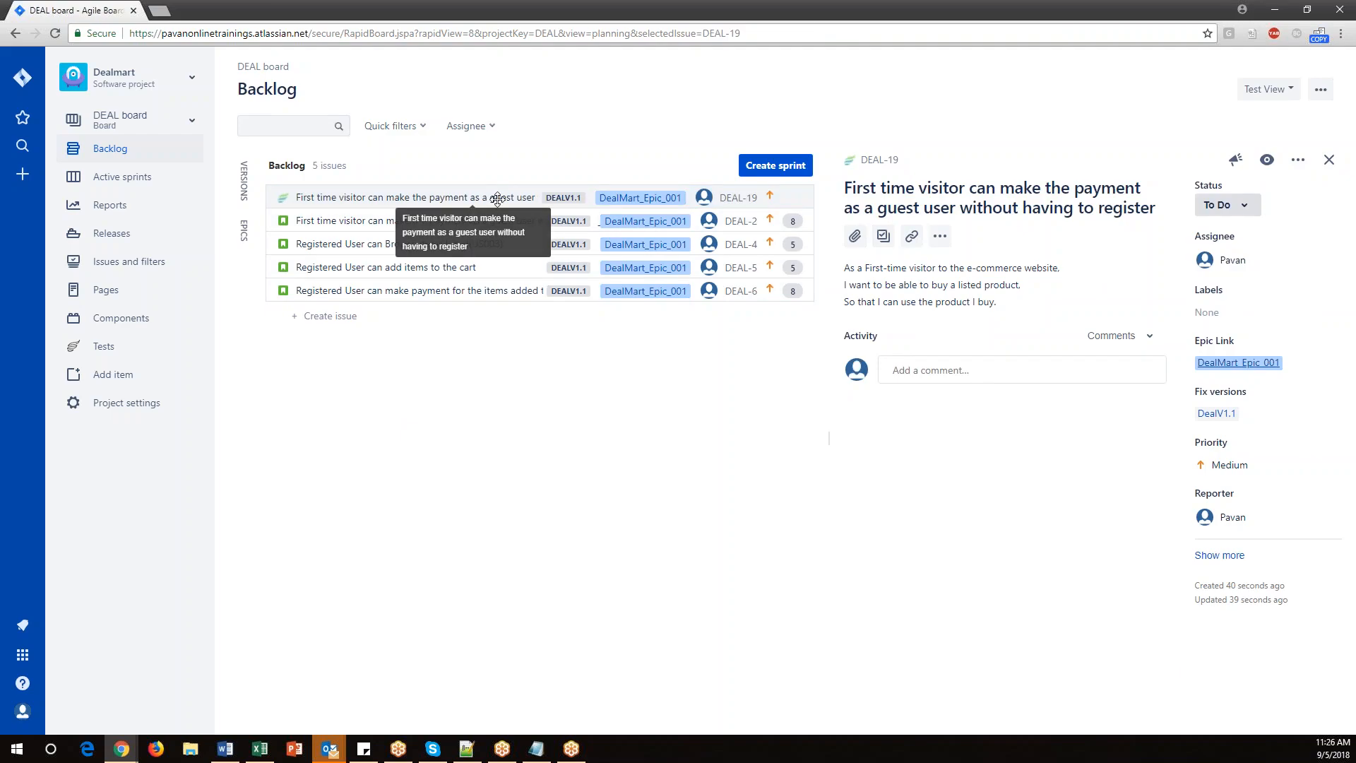
# Open the project's Tests summary and follow Total Tests to the test issue.
pyautogui.click(104, 351)
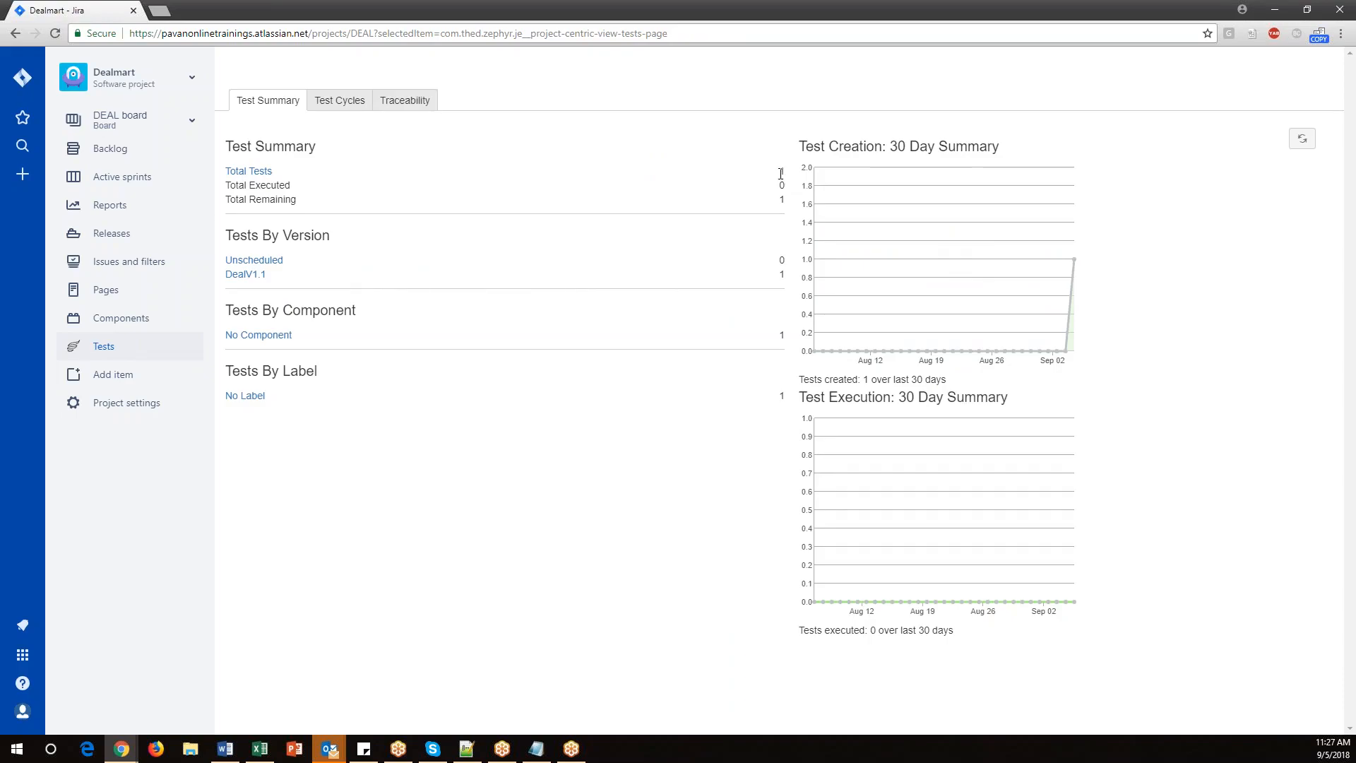
pyautogui.click(260, 173)
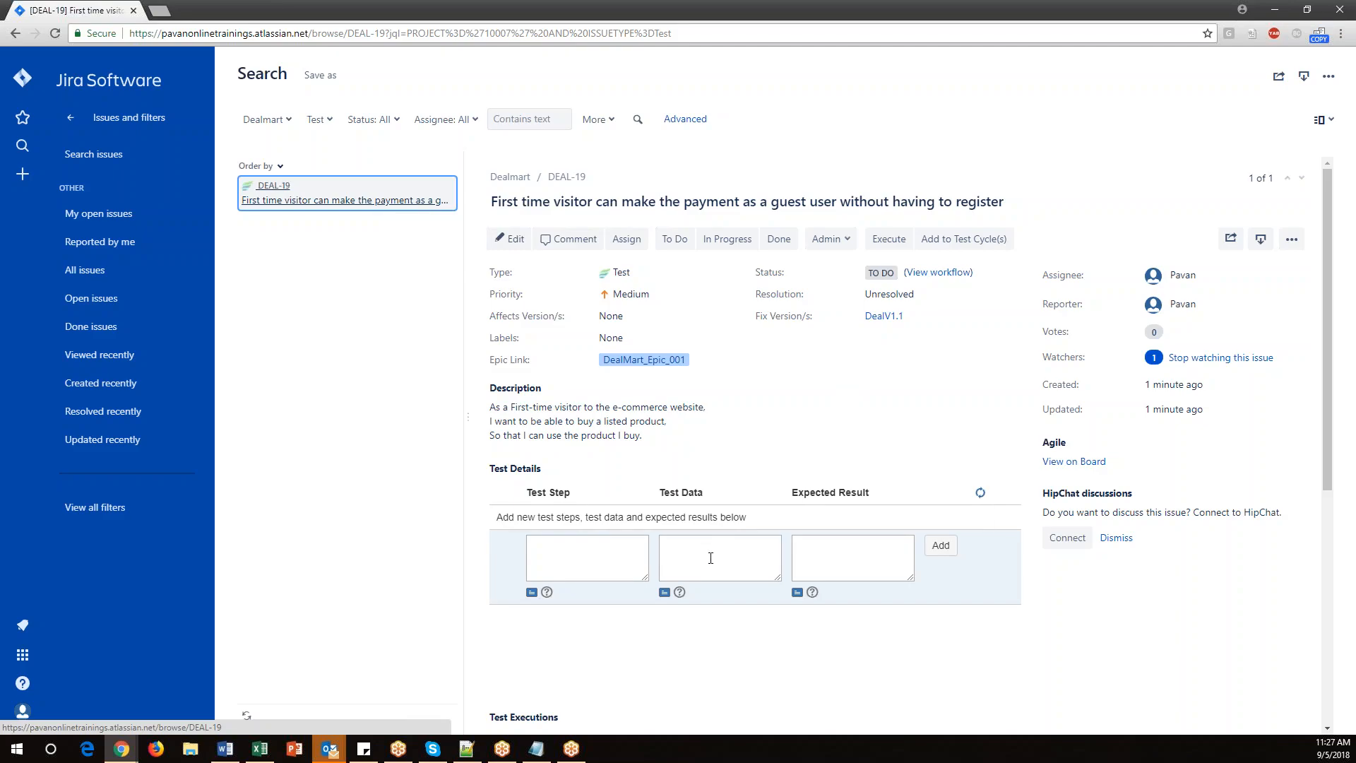
# Paste the copied test case text into a new Test Step field in the test's details and move to Test Data.
pyautogui.click(260, 749)
pyautogui.doubleClick(740, 223)
pyautogui.moveTo(746, 257); pyautogui.dragTo(603, 182)
pyautogui.hotkey('alt', 'Tab')
pyautogui.click(577, 548)
pyautogui.hotkey('ctrl', 'v')
pyautogui.click(683, 550)
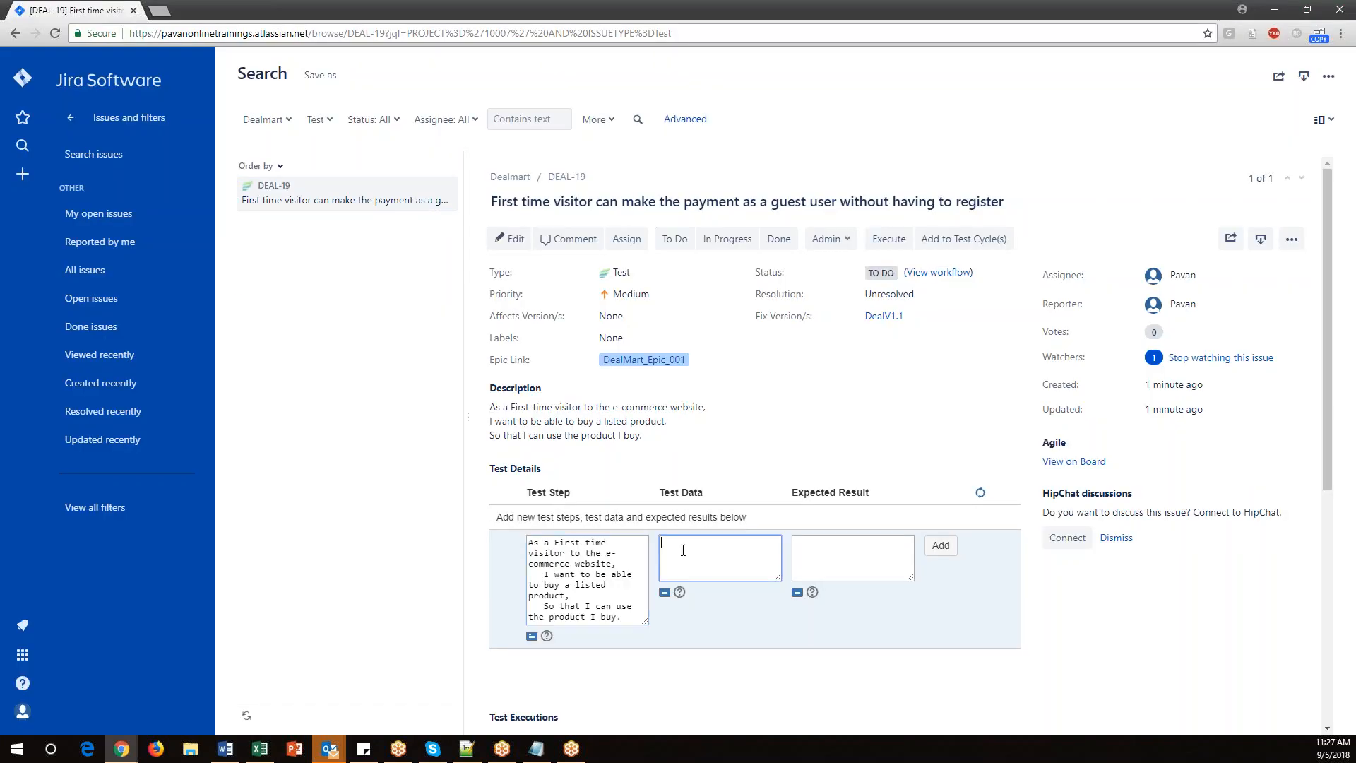
# Enter Test Data as the step's test data and paste the spreadsheet's expected result into Expected Result.
pyautogui.write('Test Data')
pyautogui.hotkey('alt', 'Tab')
pyautogui.doubleClick(1004, 197)
pyautogui.moveTo(1019, 185); pyautogui.dragTo(829, 185)
pyautogui.hotkey('alt', 'Tab')
pyautogui.click(836, 555)
pyautogui.hotkey('ctrl', 'v')
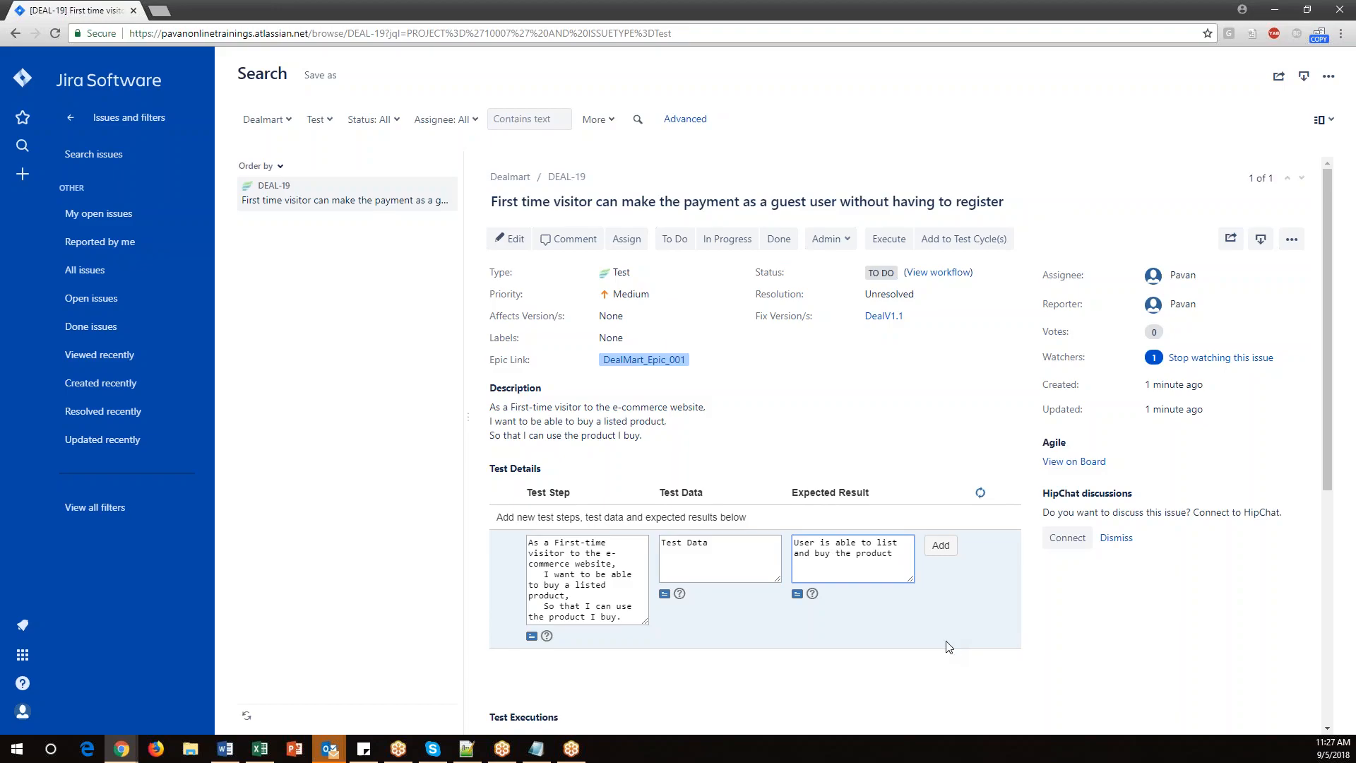
# Add the test step to the test and refresh the test step list.
pyautogui.scroll(-1, 948, 647)
pyautogui.click(942, 475)
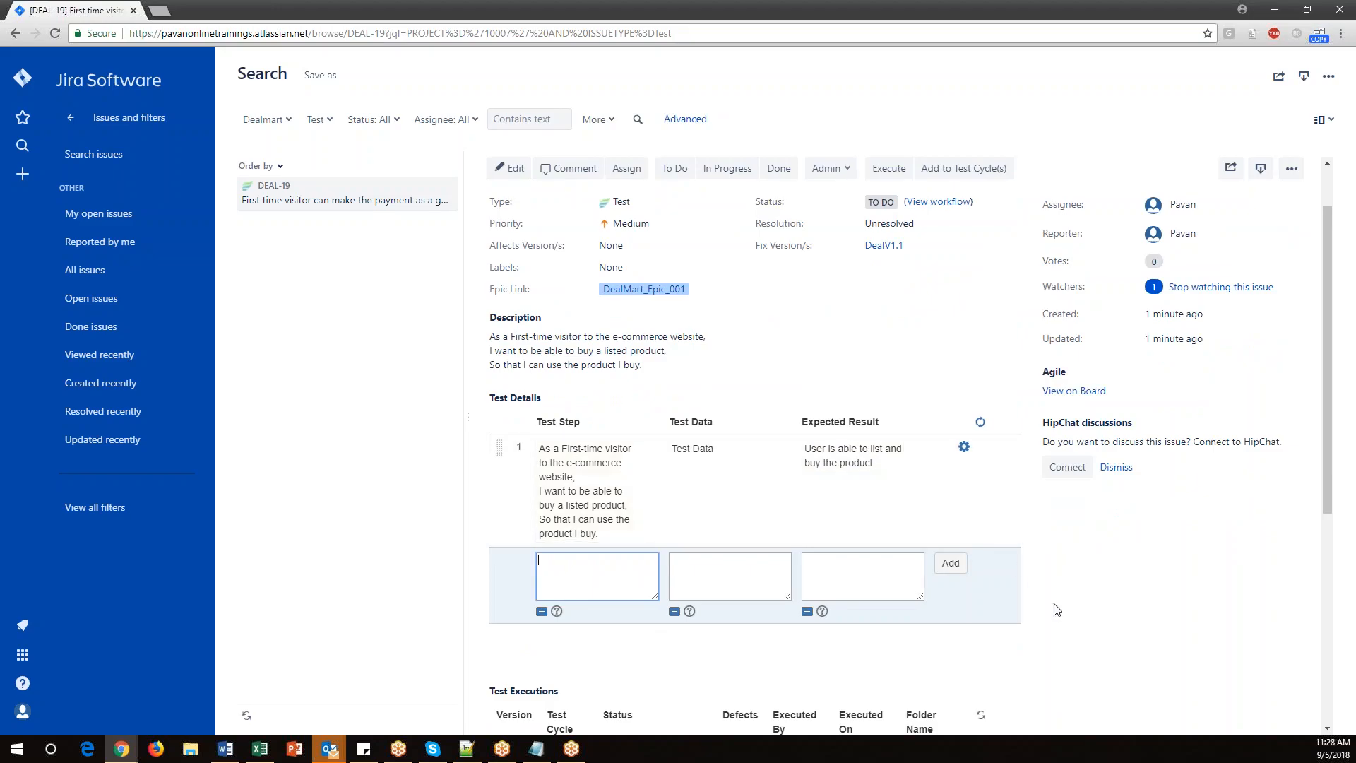
pyautogui.click(452, 471)
pyautogui.click(981, 421)
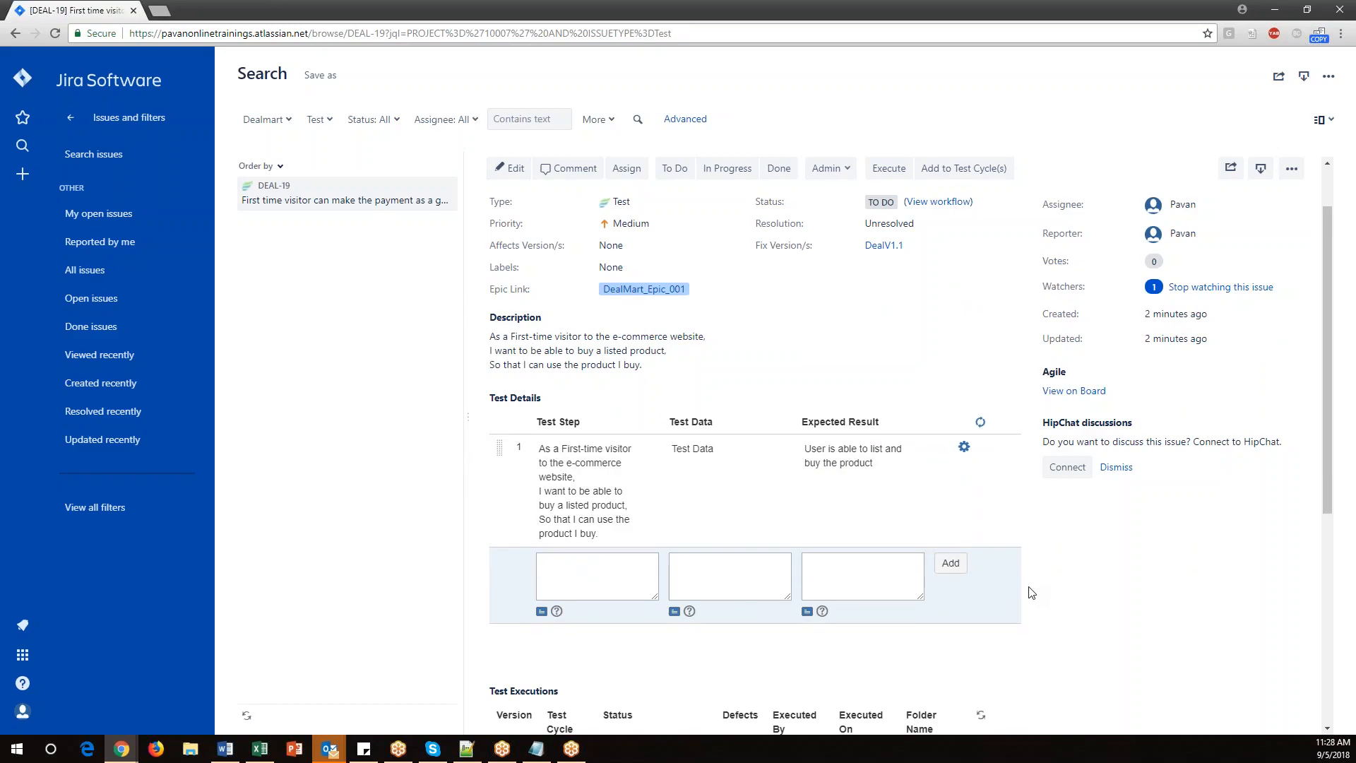
pyautogui.scroll(1, 745, 384)
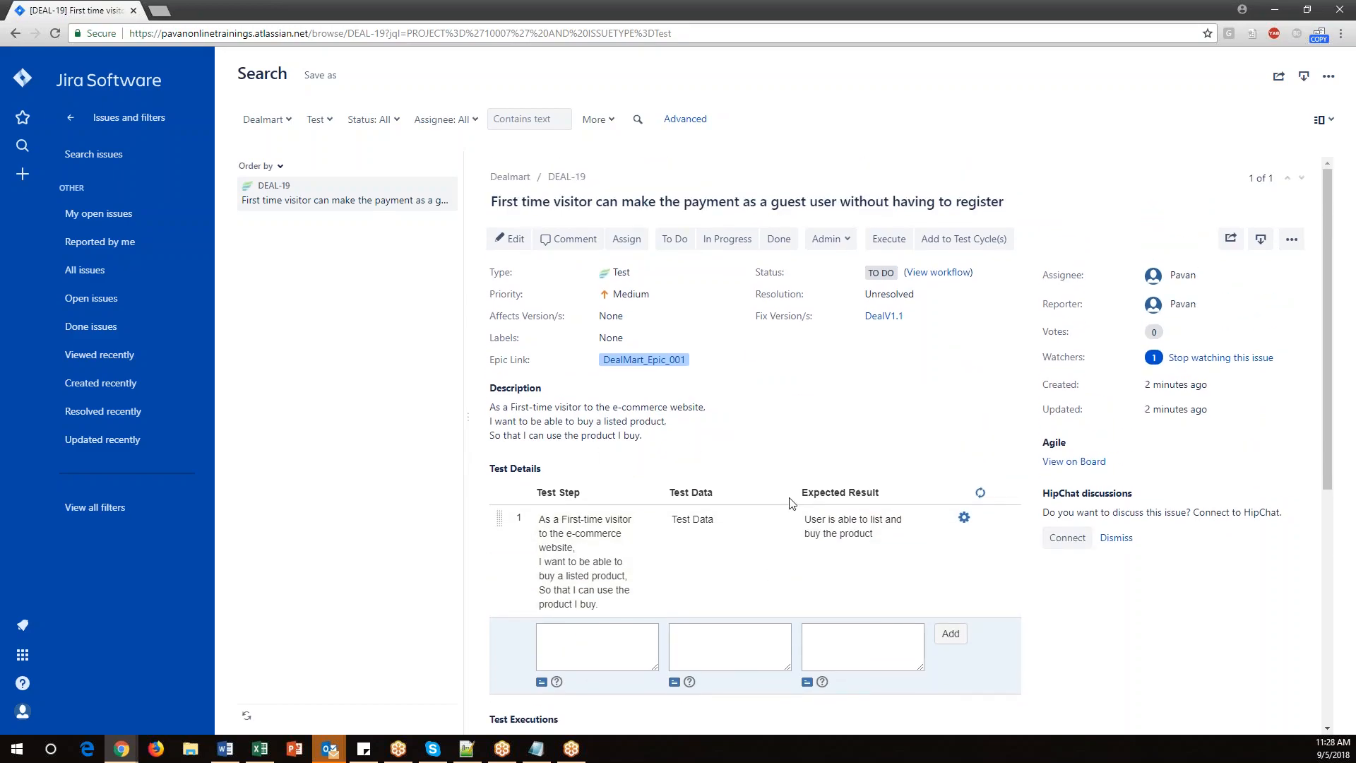
# Start creating a new Test issue and paste the spreadsheet title "New user can register on the website" as its summary.
pyautogui.click(23, 175)
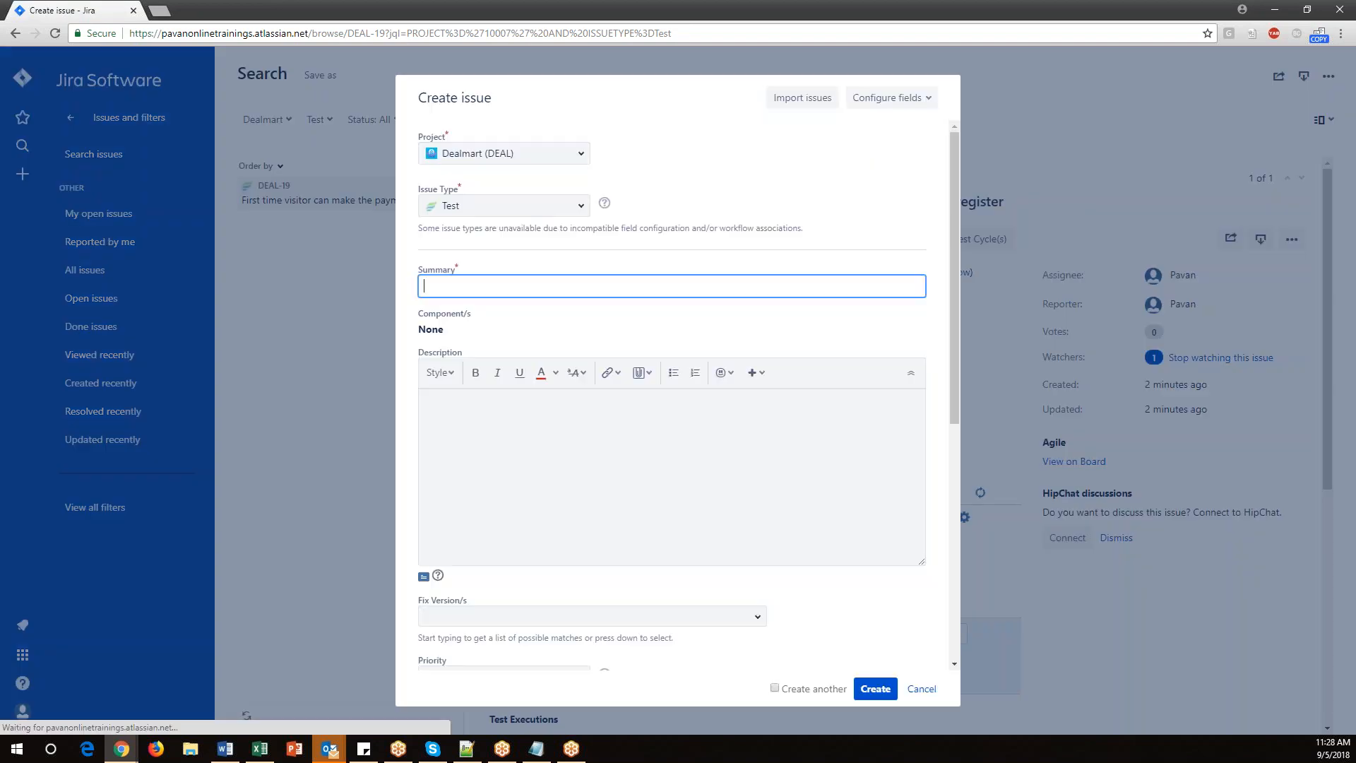
pyautogui.click(579, 206)
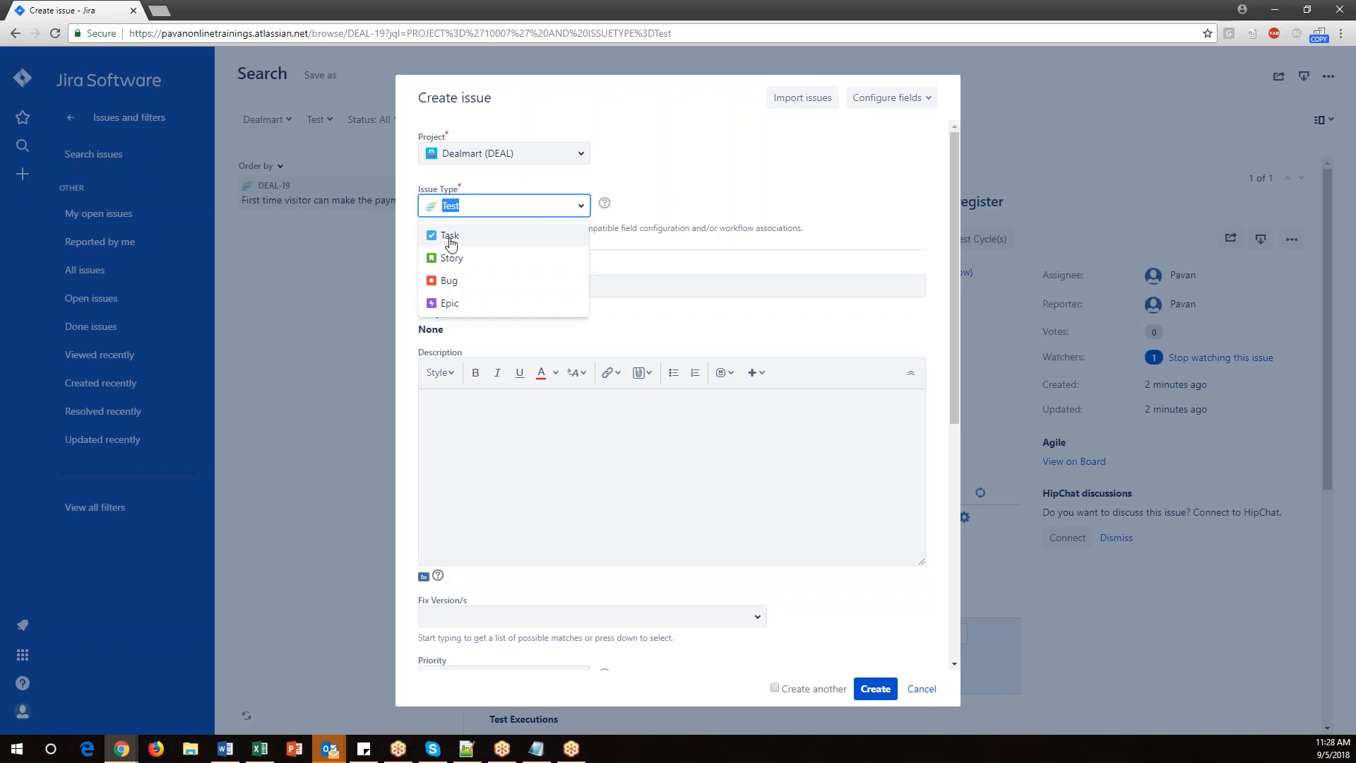
pyautogui.click(642, 276)
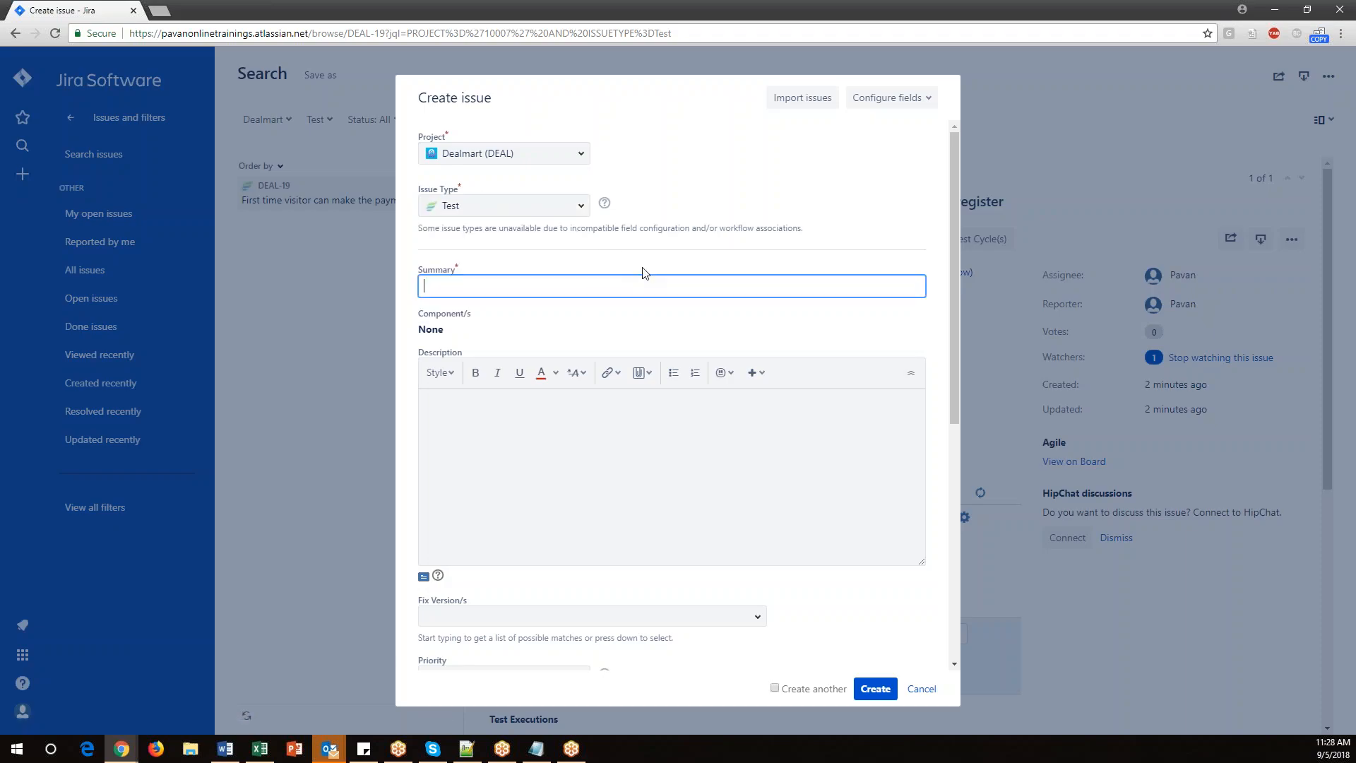
pyautogui.click(259, 749)
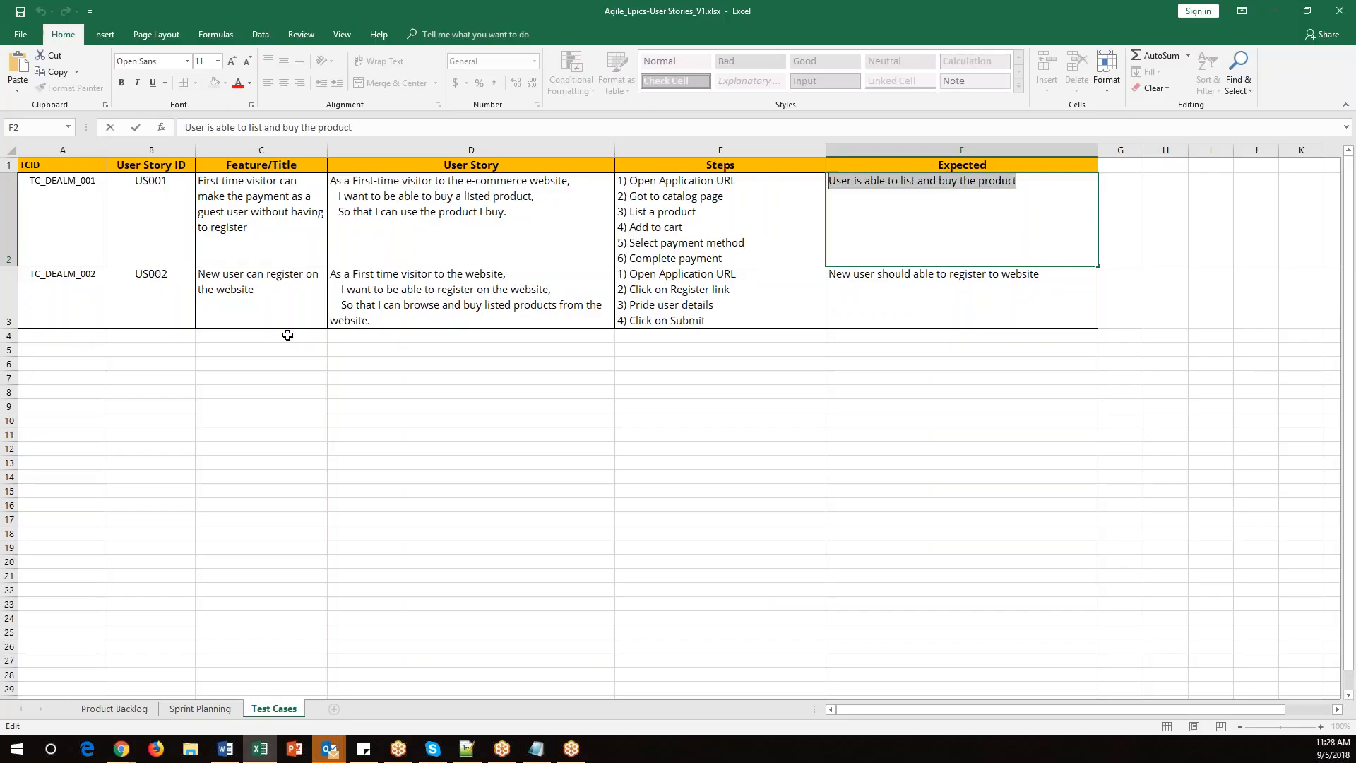
pyautogui.click(272, 304)
pyautogui.doubleClick(254, 289)
pyautogui.hotkey('ctrl', 'shift', 'Home')
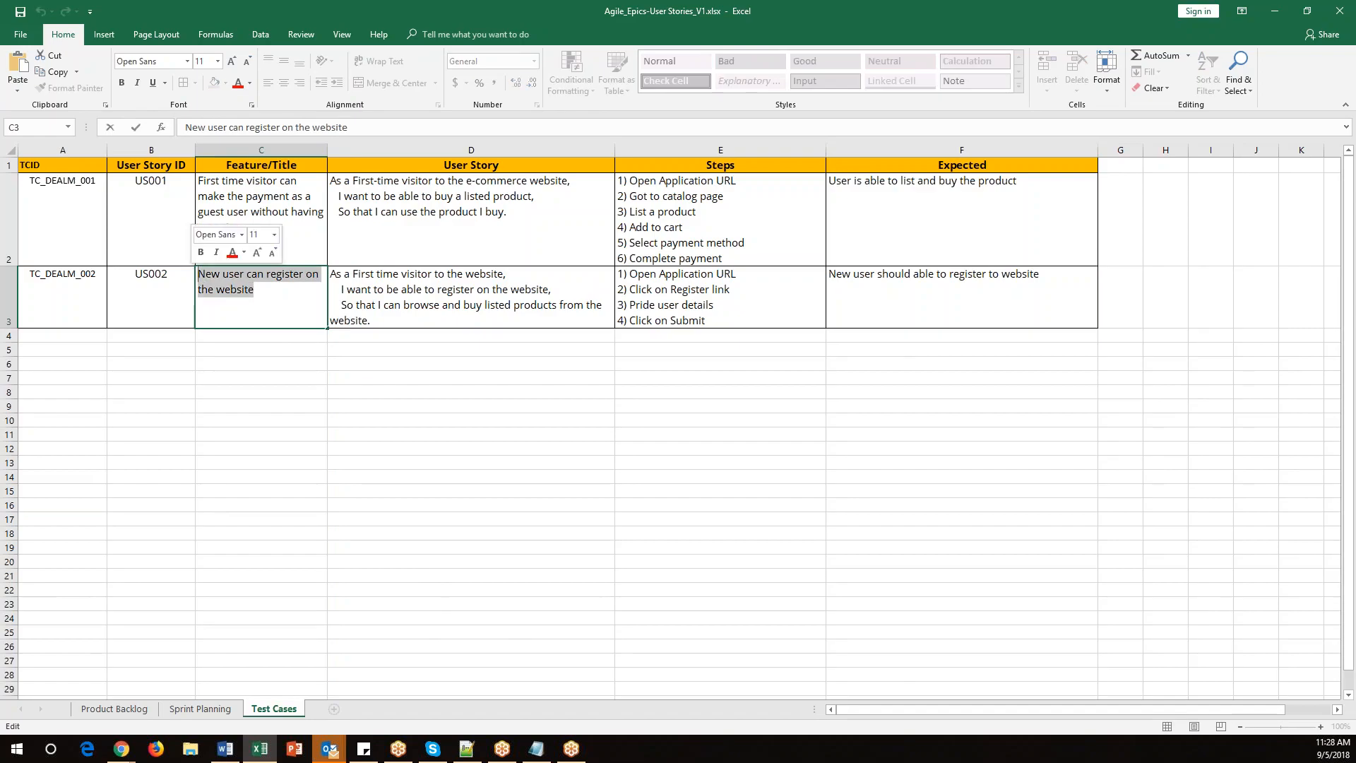
pyautogui.hotkey('ctrl', 'c')
pyautogui.hotkey('alt', 'Tab')
pyautogui.hotkey('ctrl', 'v')
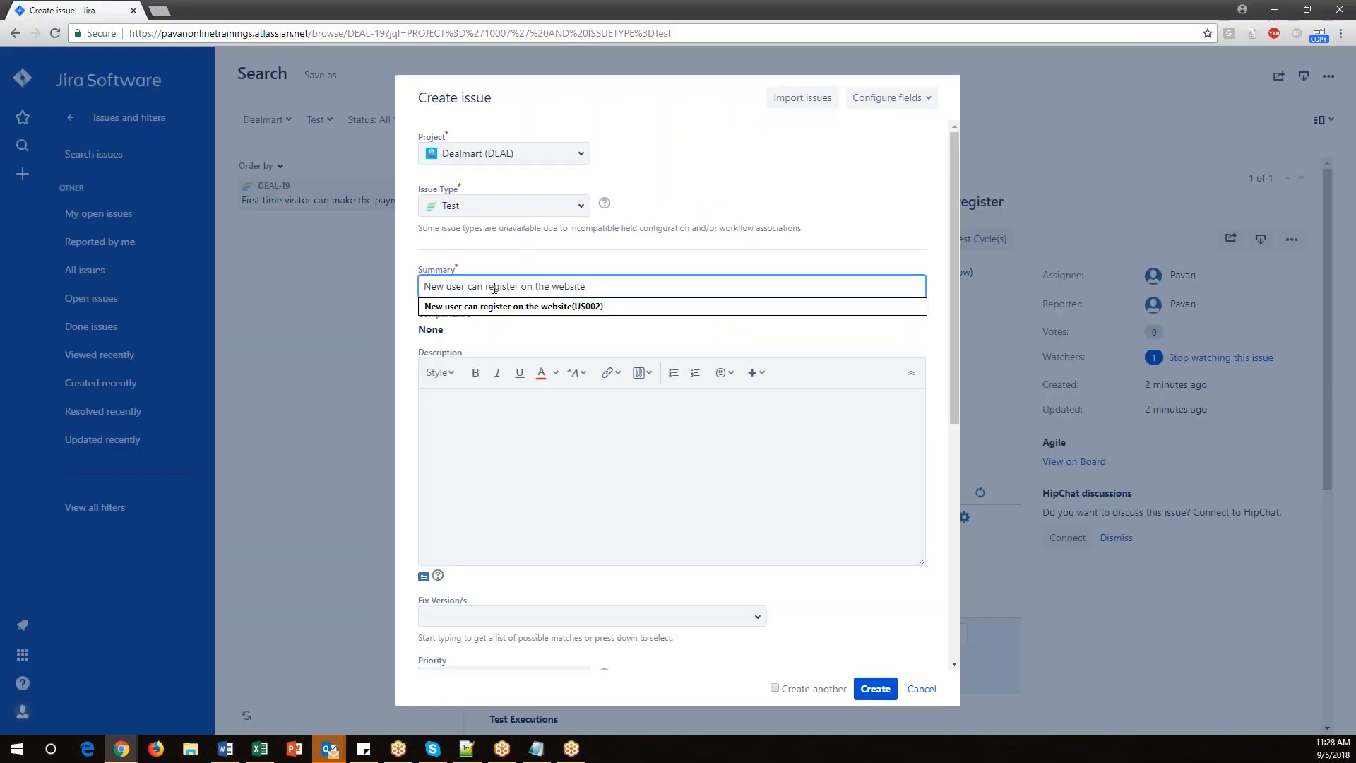
# Copy the second test case's user story from the spreadsheet and paste it into the issue description.
pyautogui.click(477, 402)
pyautogui.hotkey('alt', 'Tab')
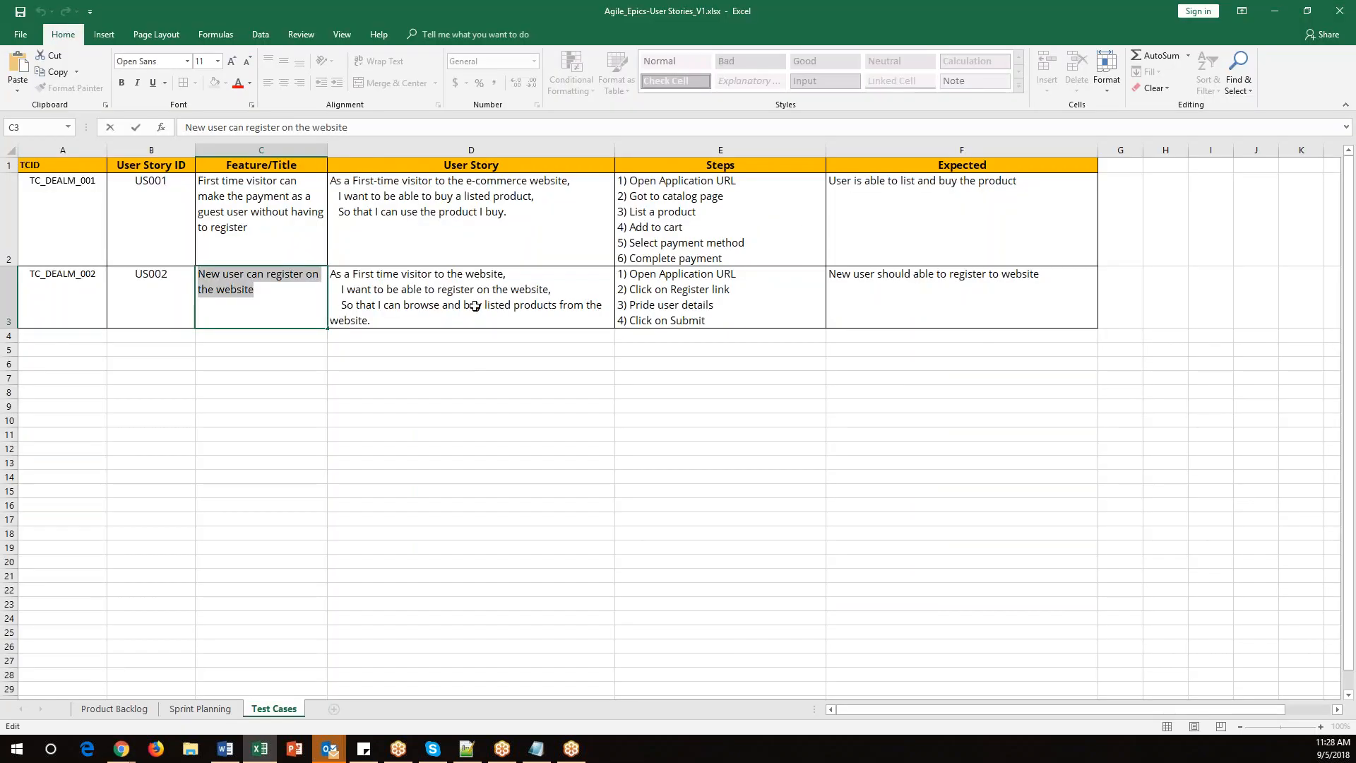
pyautogui.doubleClick(439, 321)
pyautogui.moveTo(440, 321); pyautogui.dragTo(306, 270)
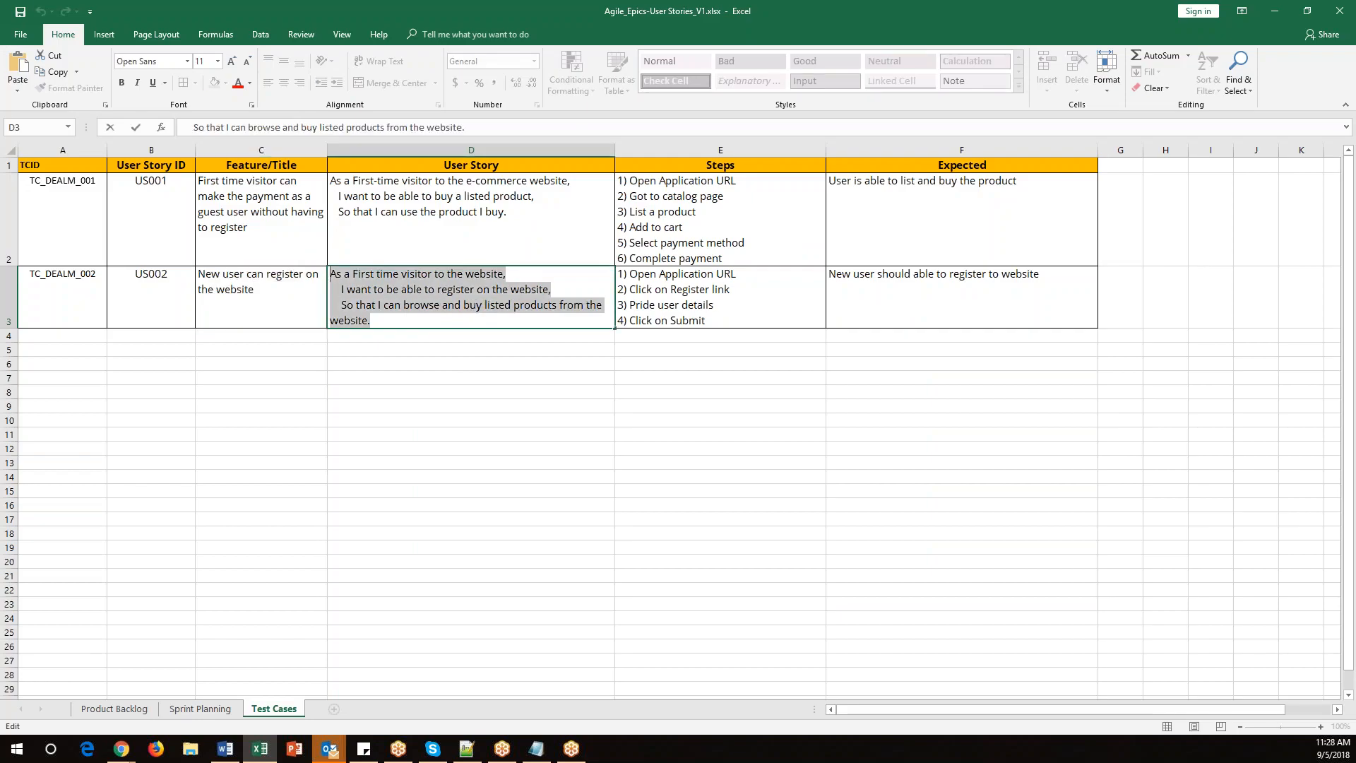
pyautogui.hotkey('ctrl', 'c')
pyautogui.hotkey('alt', 'Tab')
pyautogui.click(476, 429)
pyautogui.hotkey('ctrl', 'v')
# Set the new test's Fix Version to DealV1.1.
pyautogui.scroll(-3, 515, 561)
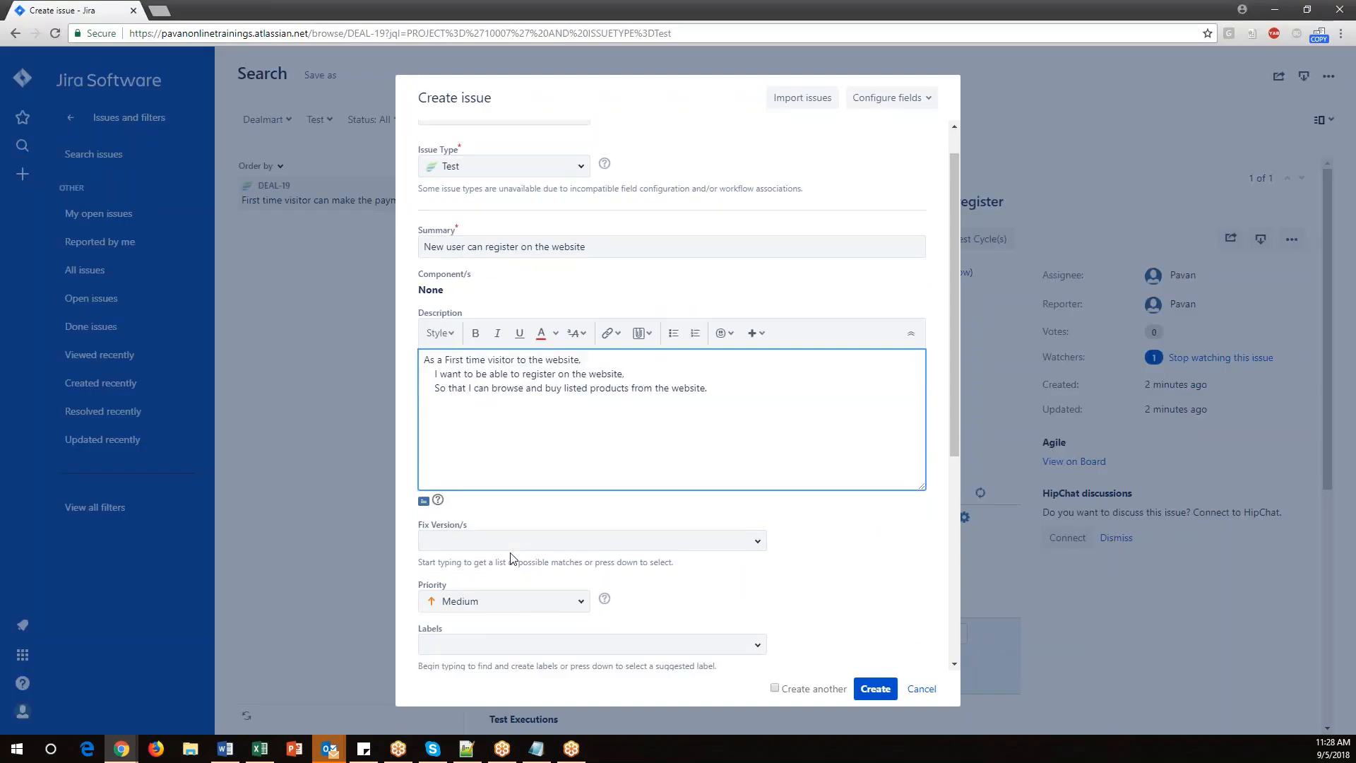
pyautogui.scroll(-1, 460, 363)
pyautogui.click(459, 369)
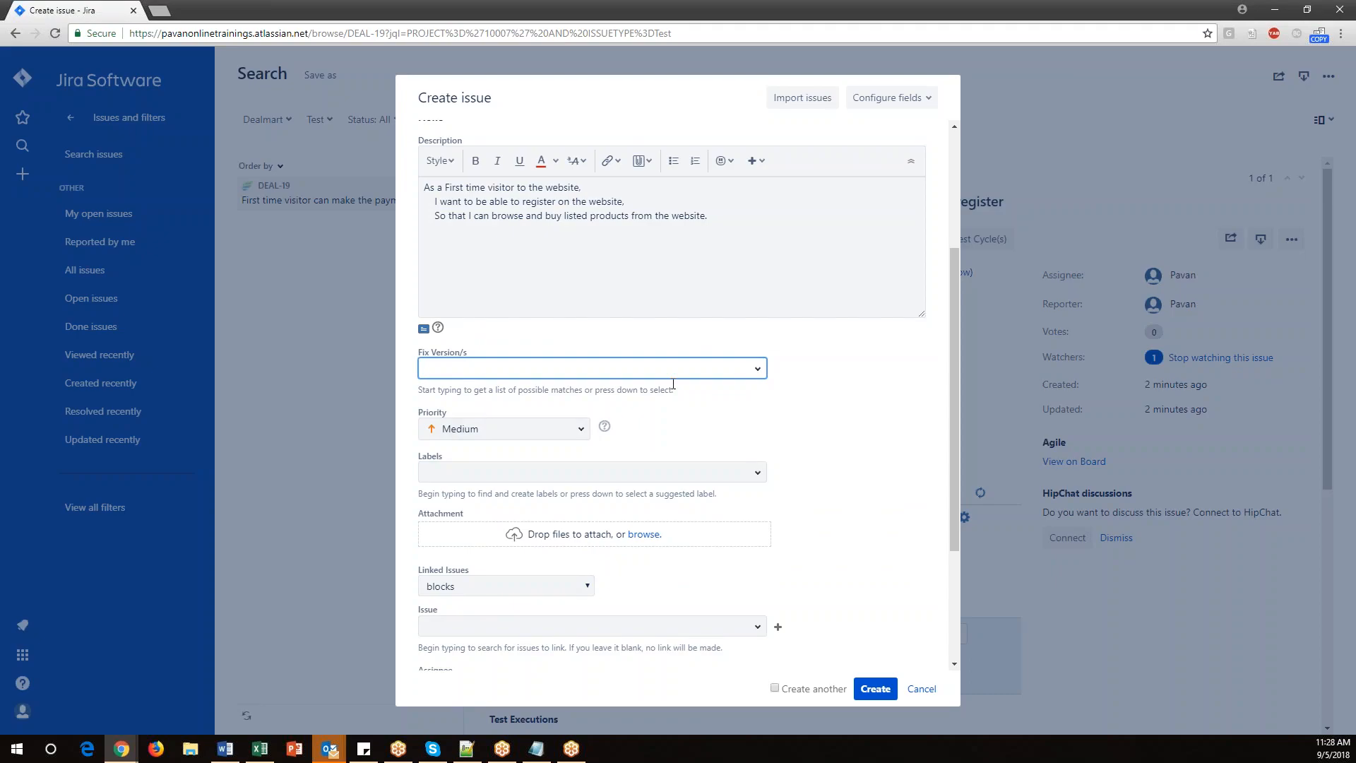
pyautogui.click(760, 374)
pyautogui.click(456, 432)
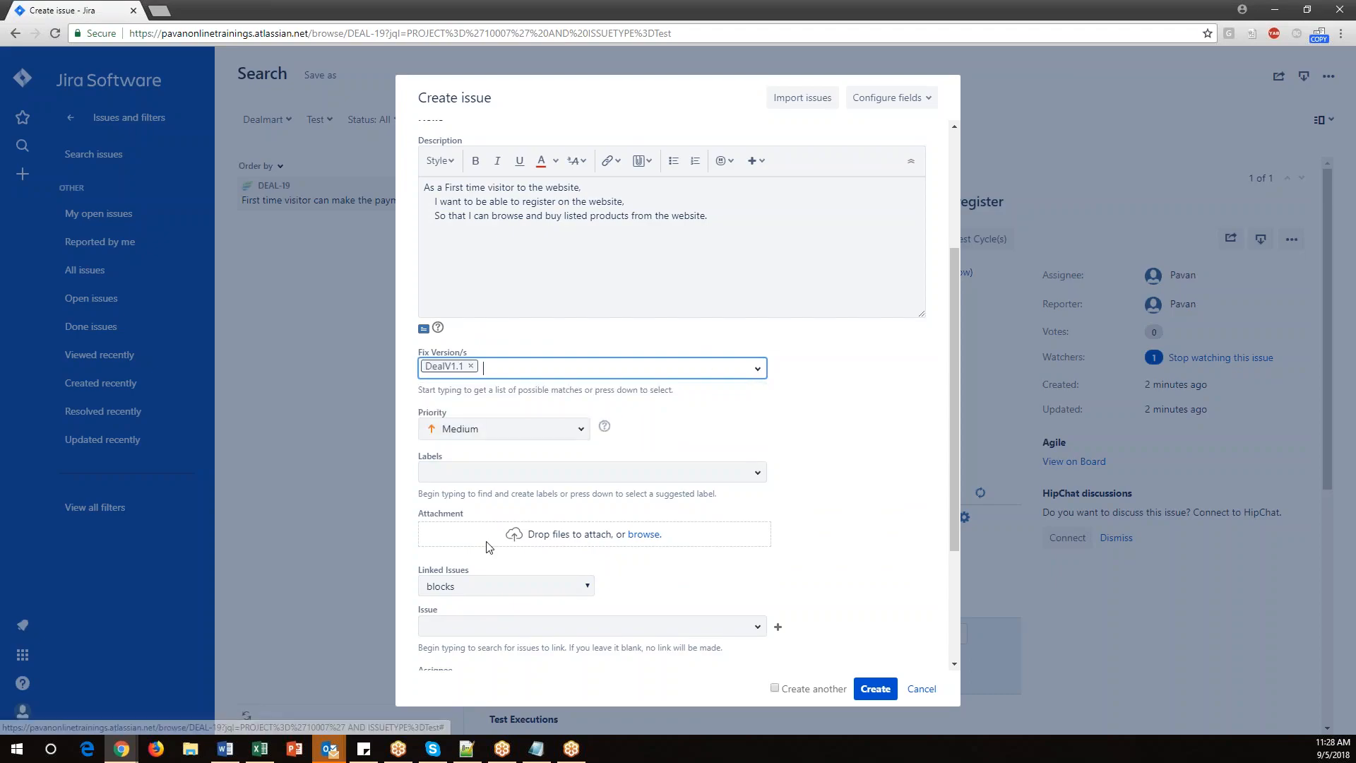
# Assign the issue to yourself, set the Epic Link to DealMart_Epic_001, and create the test.
pyautogui.scroll(-2, 487, 548)
pyautogui.scroll(-1, 499, 574)
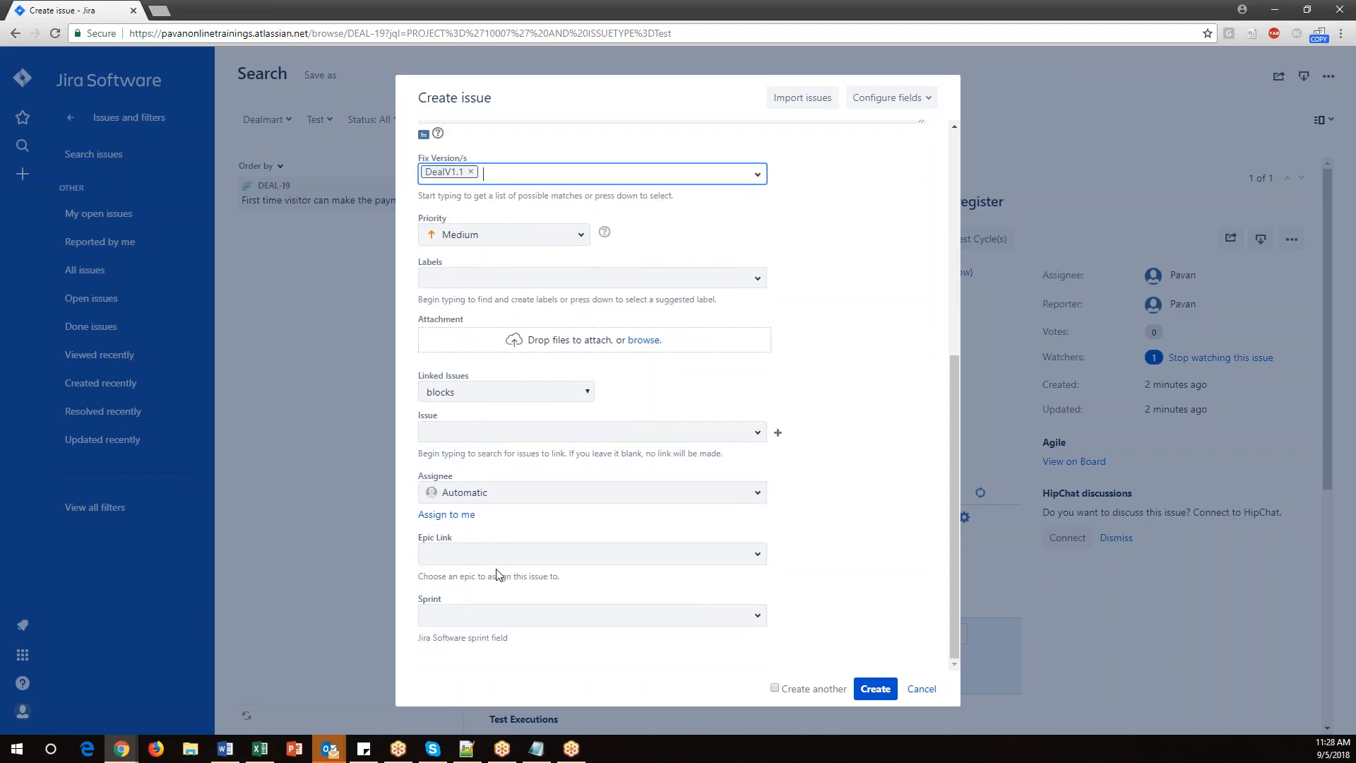
pyautogui.click(466, 515)
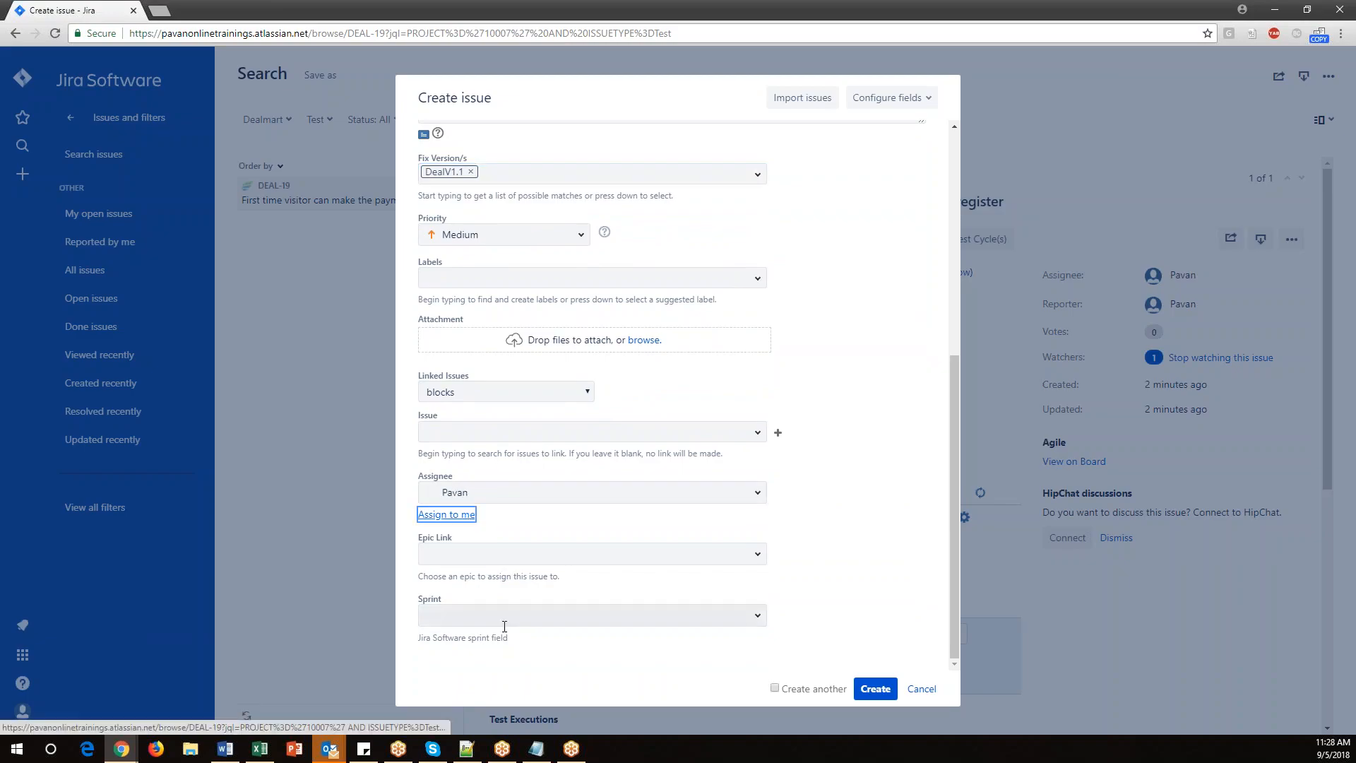
pyautogui.click(467, 617)
pyautogui.click(834, 543)
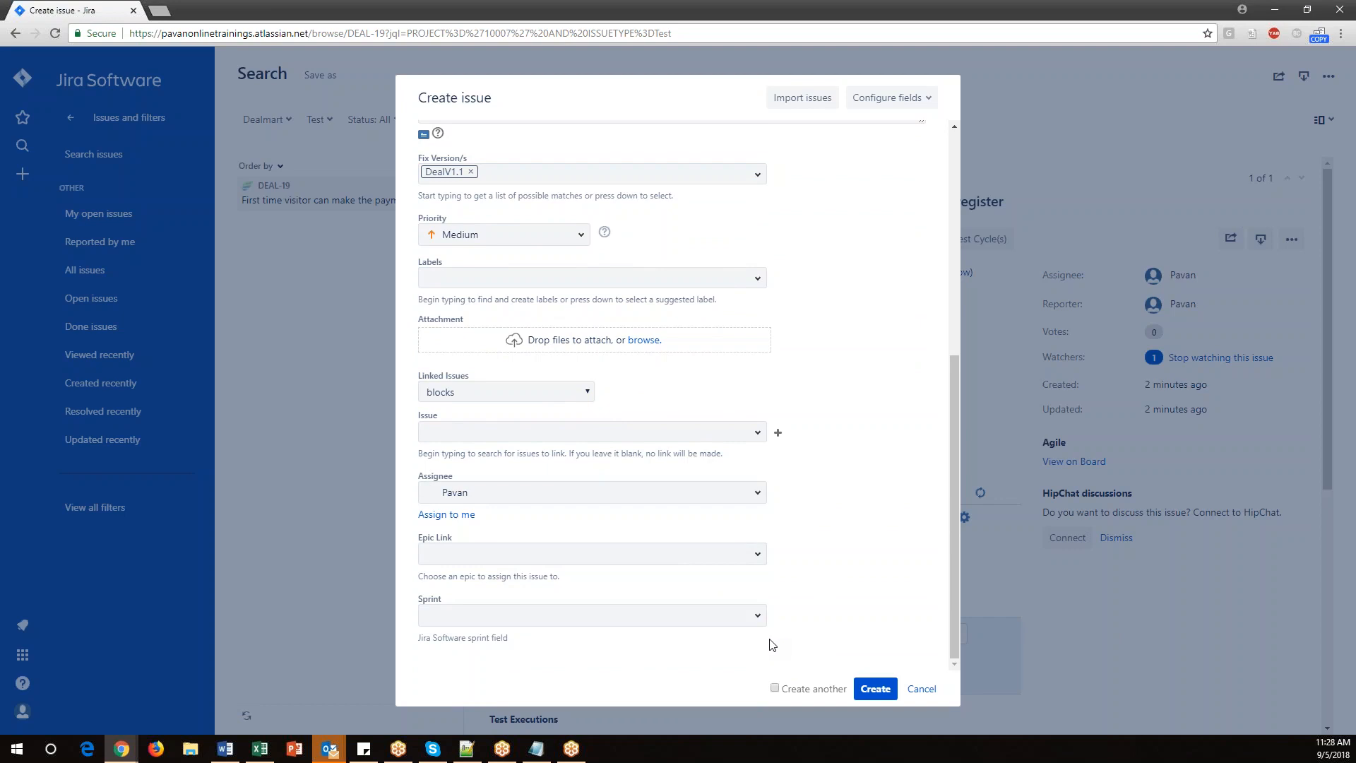
pyautogui.click(455, 556)
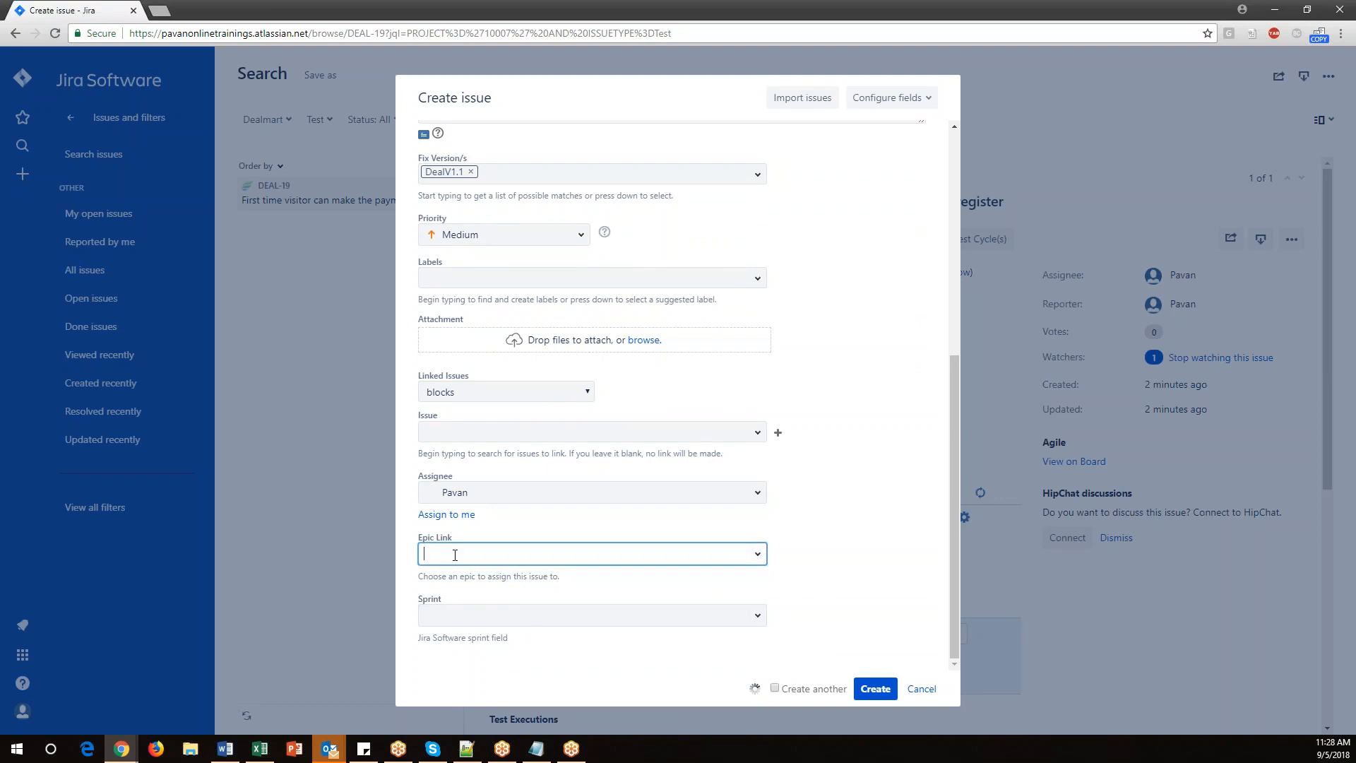
pyautogui.click(503, 650)
pyautogui.click(875, 689)
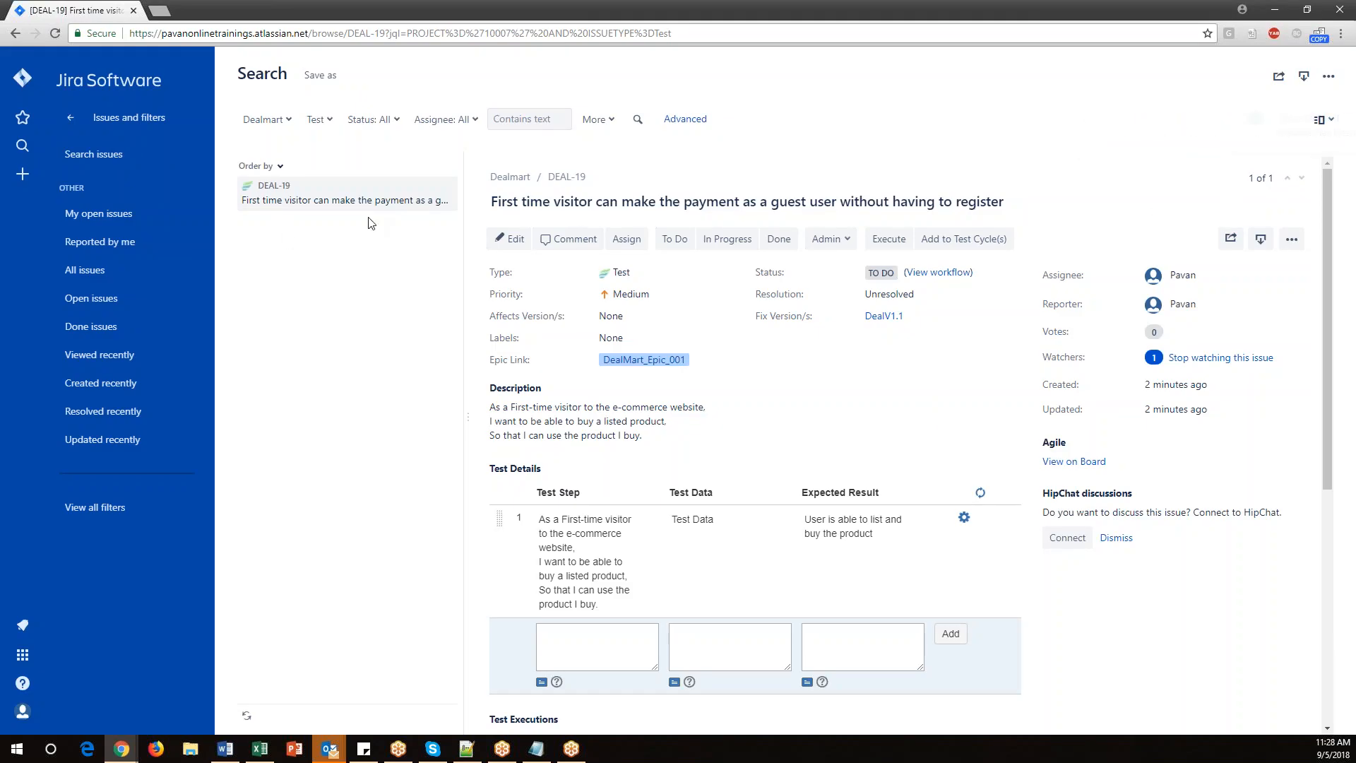
# Refresh the search results and open the new DEAL-20 test issue.
pyautogui.click(640, 125)
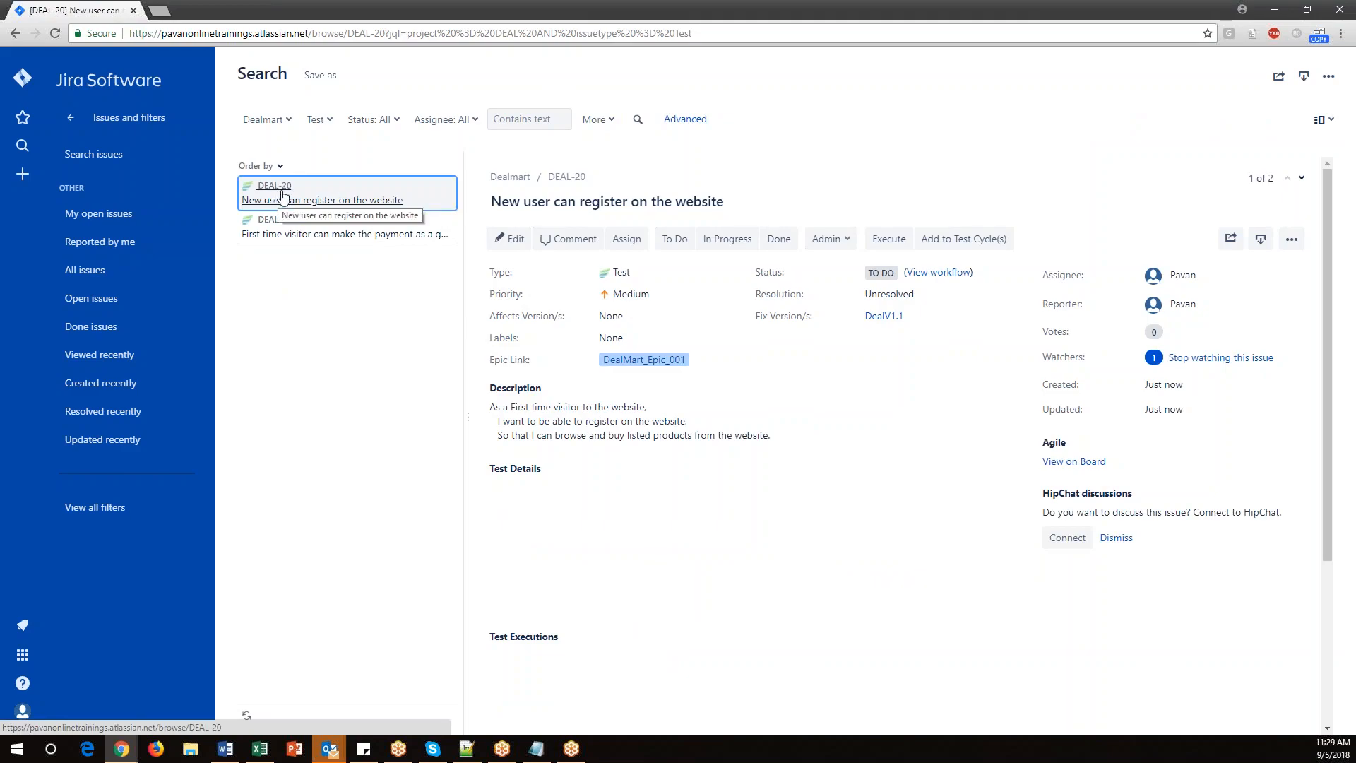
pyautogui.scroll(-1, 672, 508)
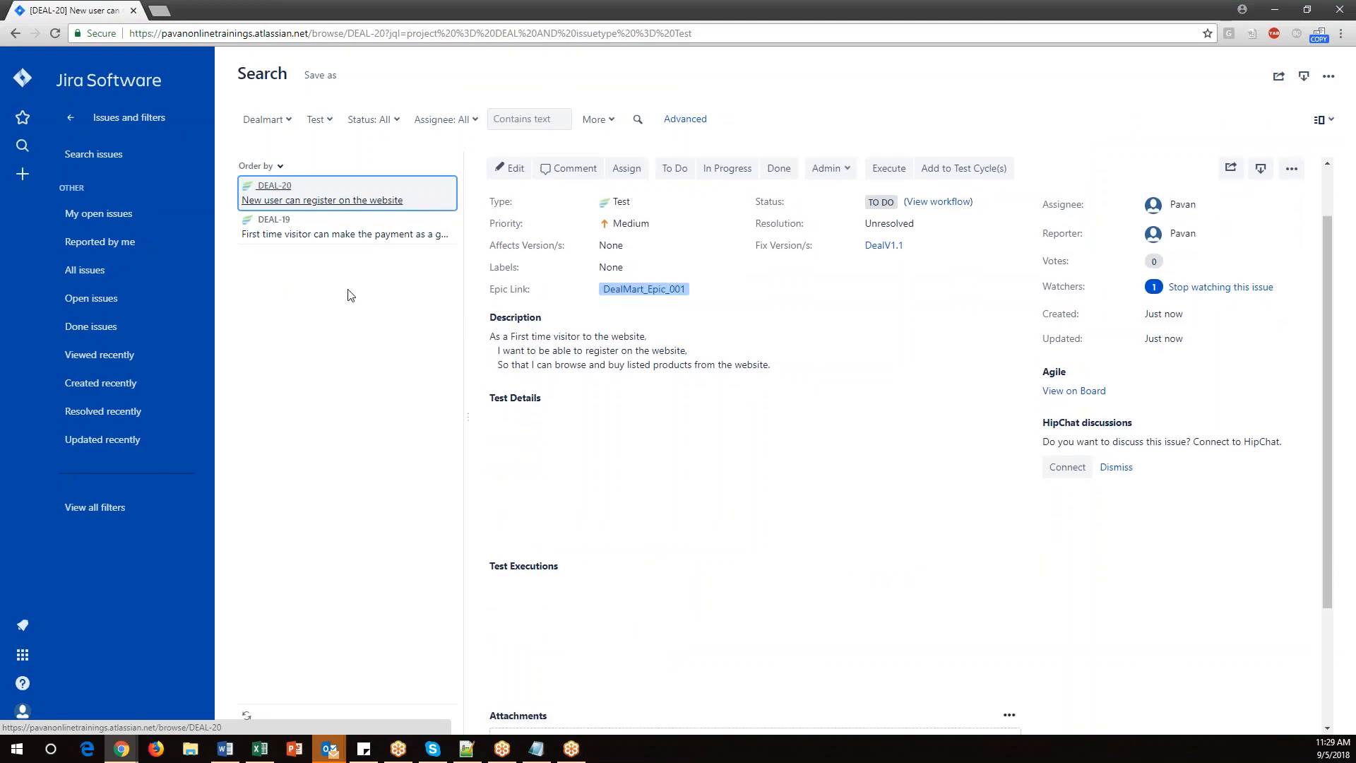
pyautogui.click(315, 191)
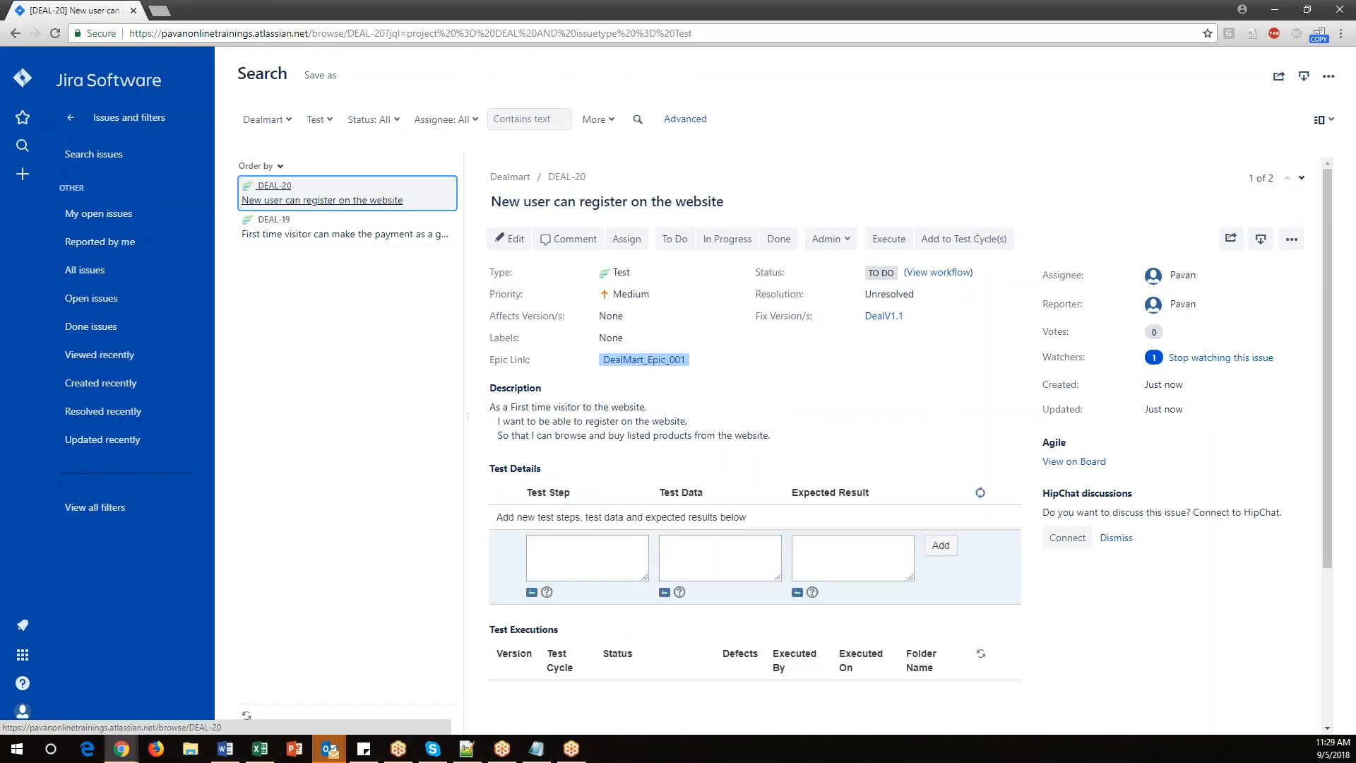
pyautogui.scroll(-2, 898, 387)
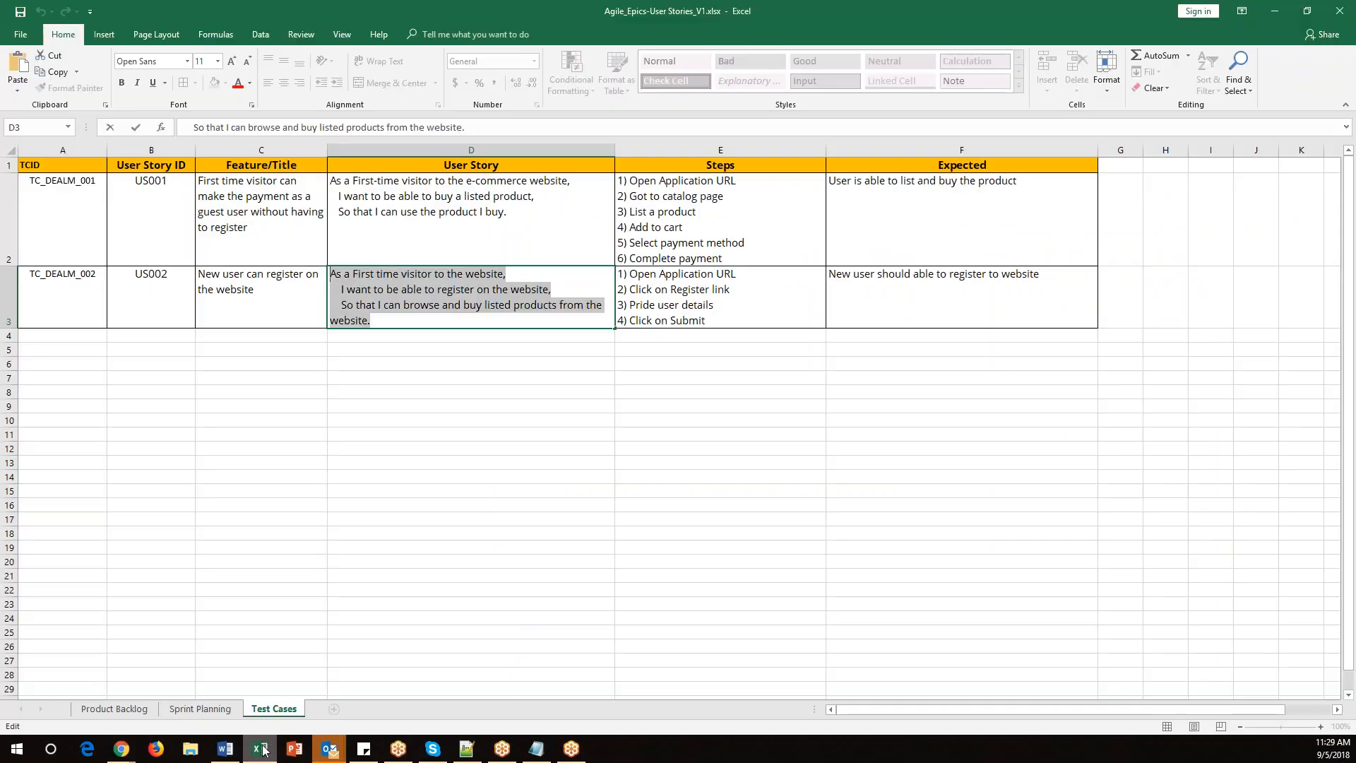
# Paste the second test case's steps from the spreadsheet into a new Test Step and enter Test data as its test data.
pyautogui.click(260, 749)
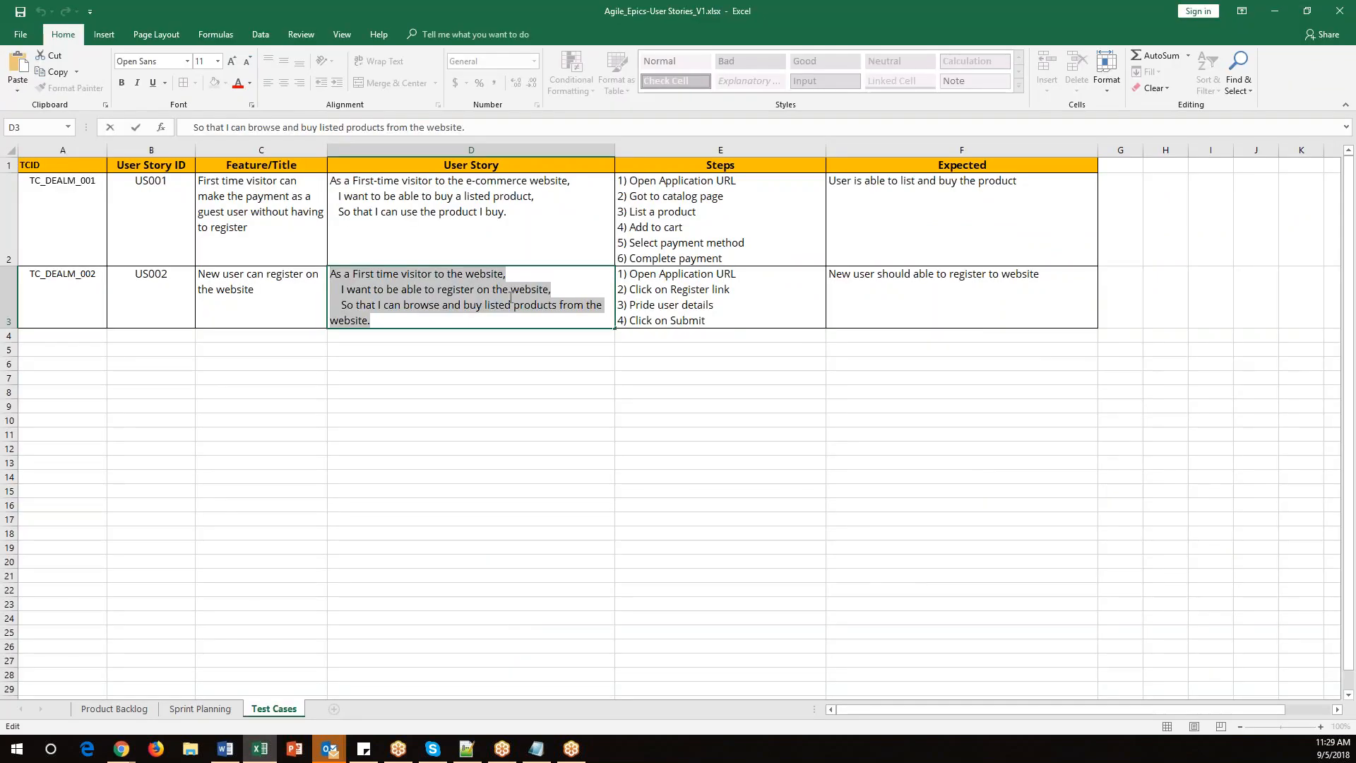
pyautogui.doubleClick(731, 312)
pyautogui.moveTo(728, 321); pyautogui.dragTo(618, 274)
pyautogui.hotkey('ctrl', 'c')
pyautogui.click(1262, 12)
pyautogui.click(583, 410)
pyautogui.hotkey('ctrl', 'v')
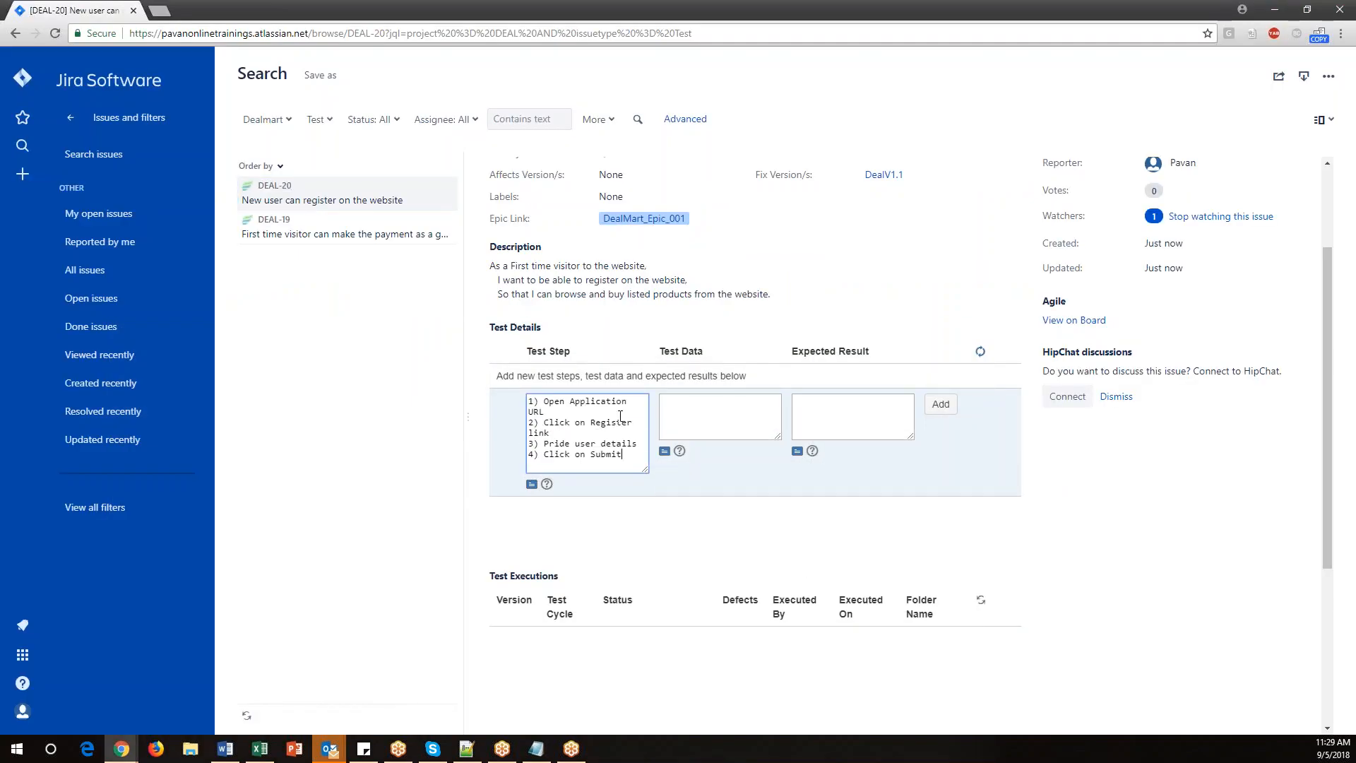
pyautogui.click(703, 413)
pyautogui.write('Test data')
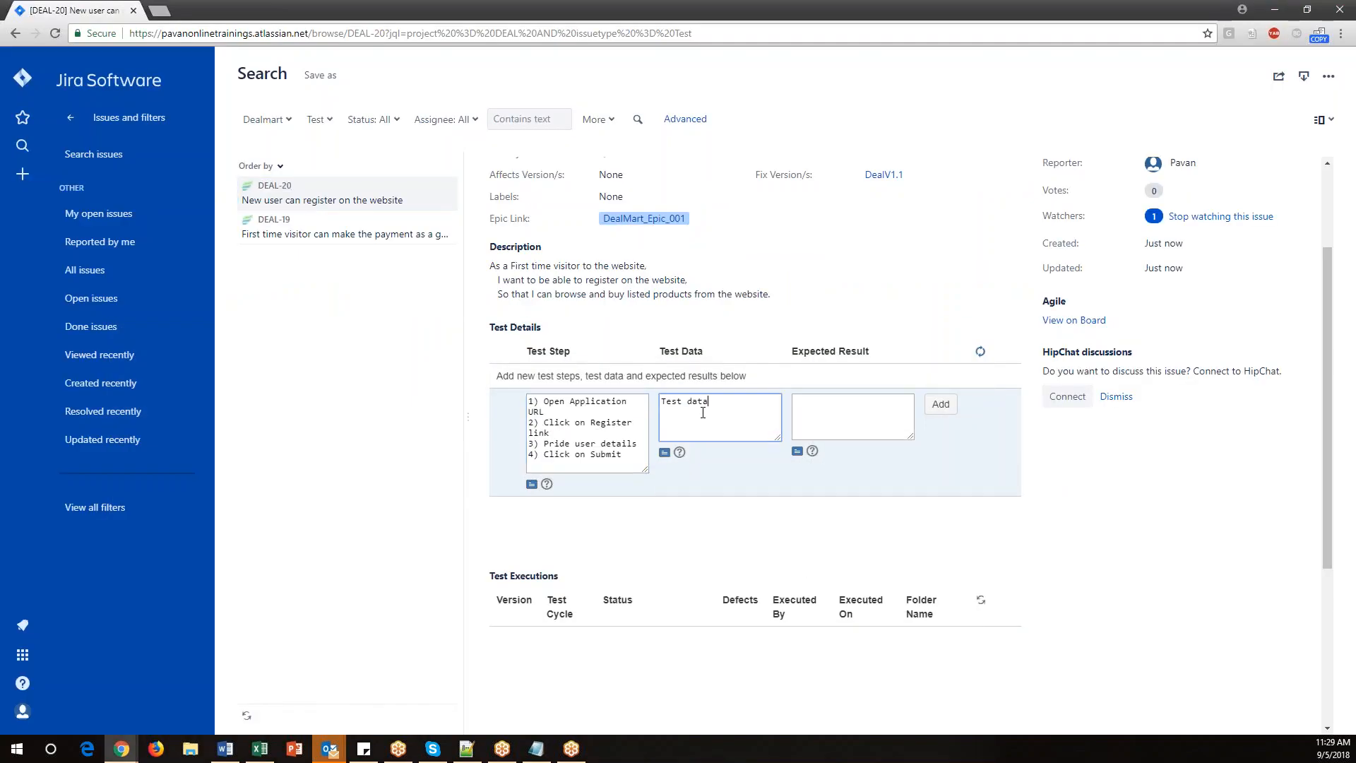
# Paste the expected result "New user should able to register to website" from the spreadsheet and add the test step.
pyautogui.click(259, 749)
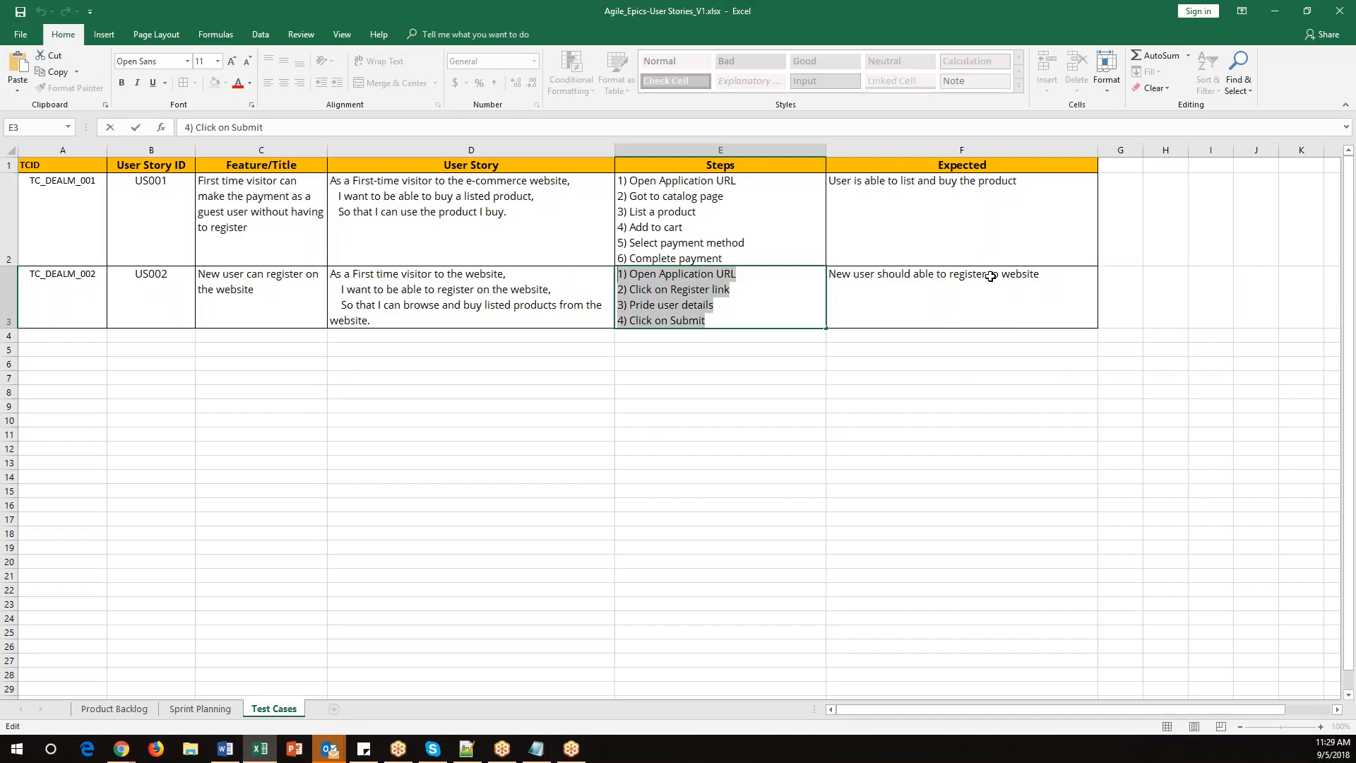
pyautogui.doubleClick(1060, 277)
pyautogui.hotkey('shift', 'Home')
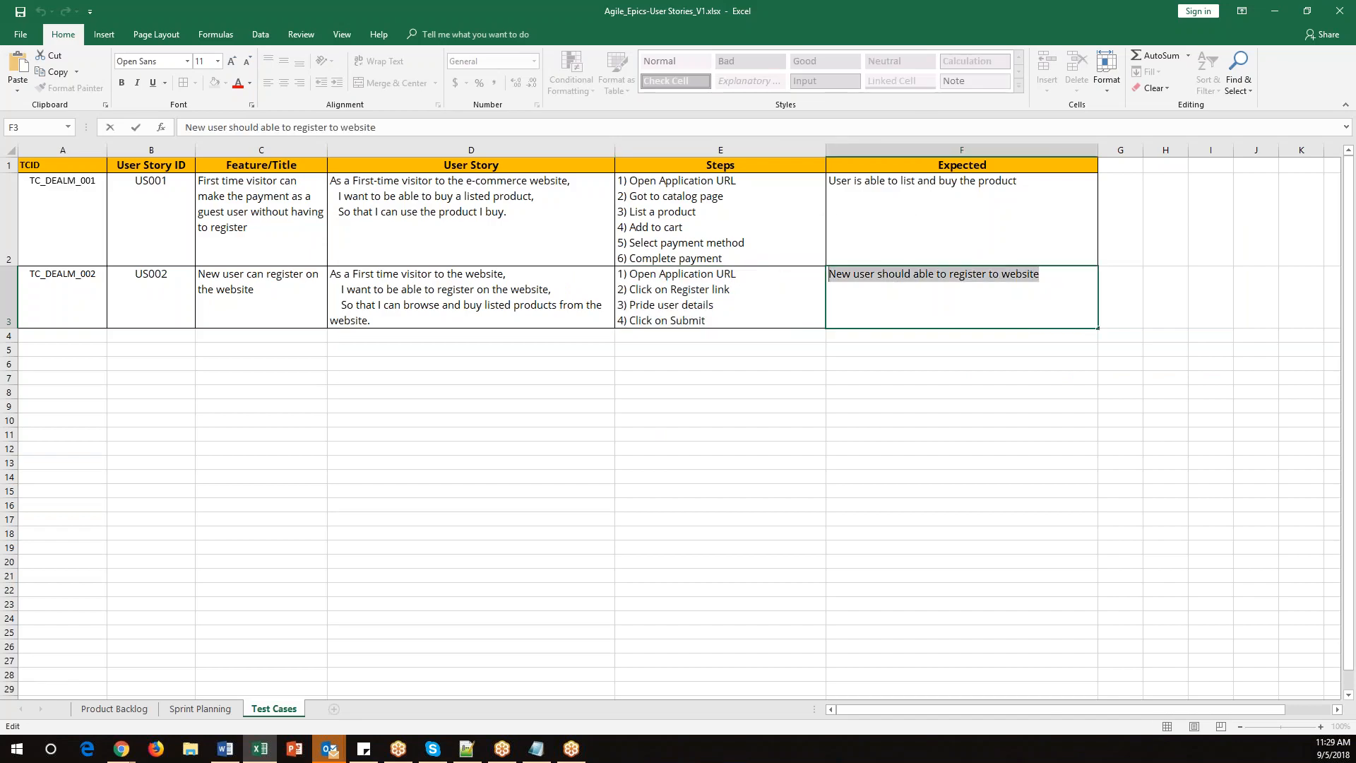
pyautogui.click(1275, 11)
pyautogui.click(834, 414)
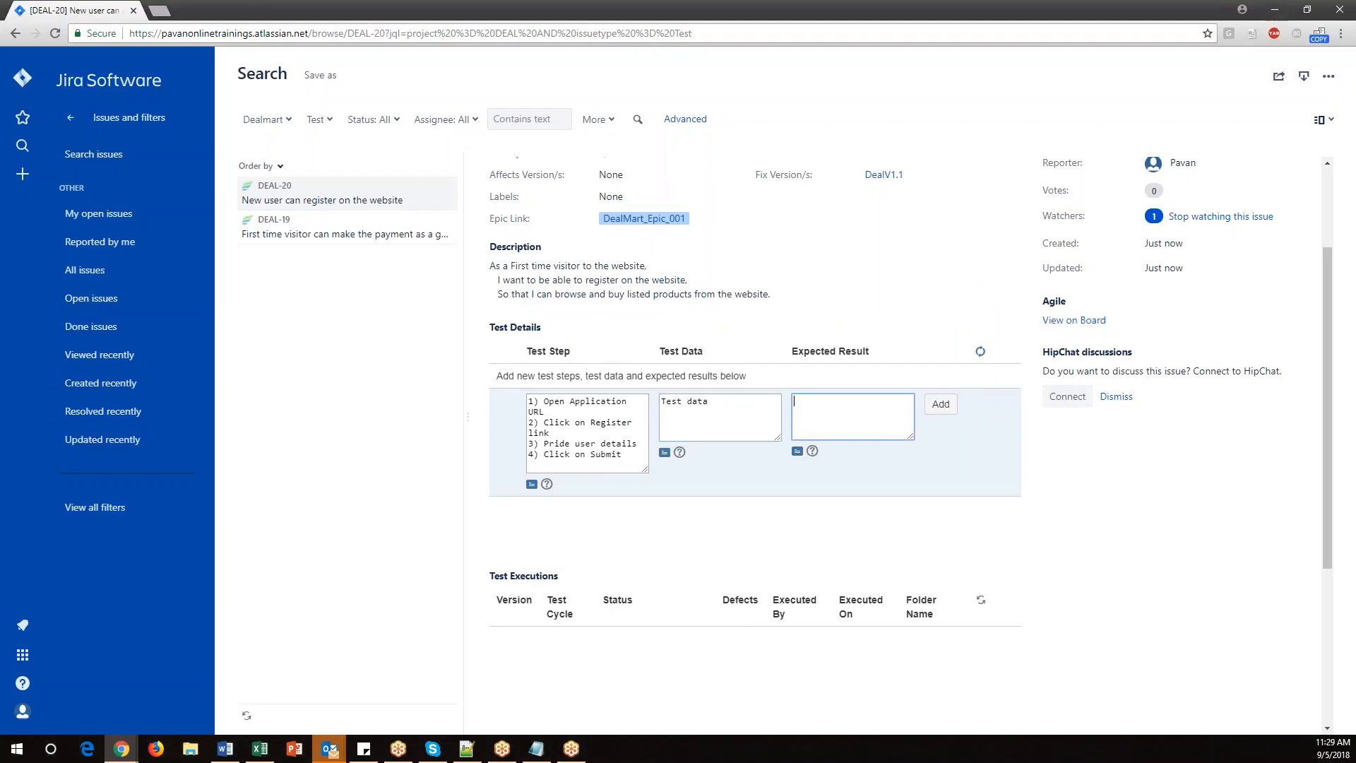
pyautogui.hotkey('ctrl', 'v')
pyautogui.click(1088, 467)
pyautogui.click(940, 404)
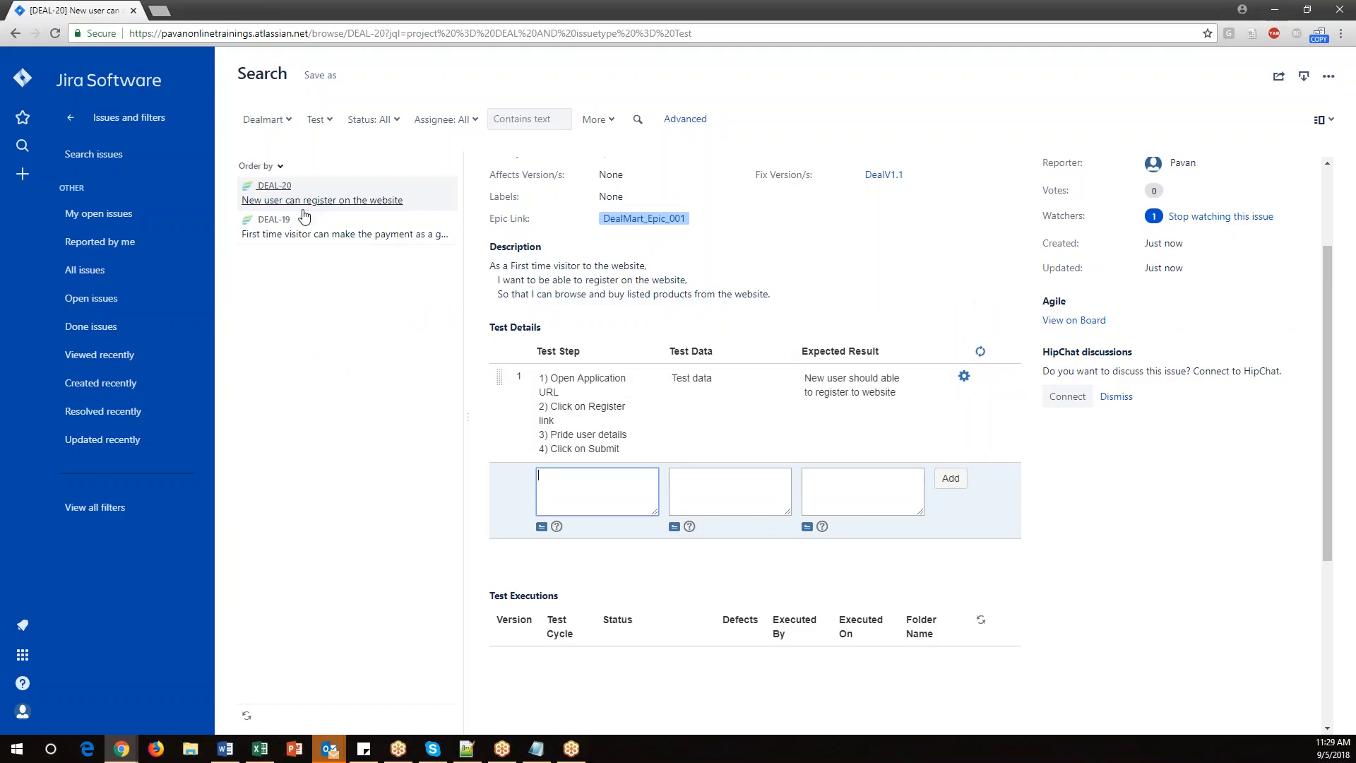
# Open the Zephyr Tests menu and search tests to review the test issues.
pyautogui.click(638, 120)
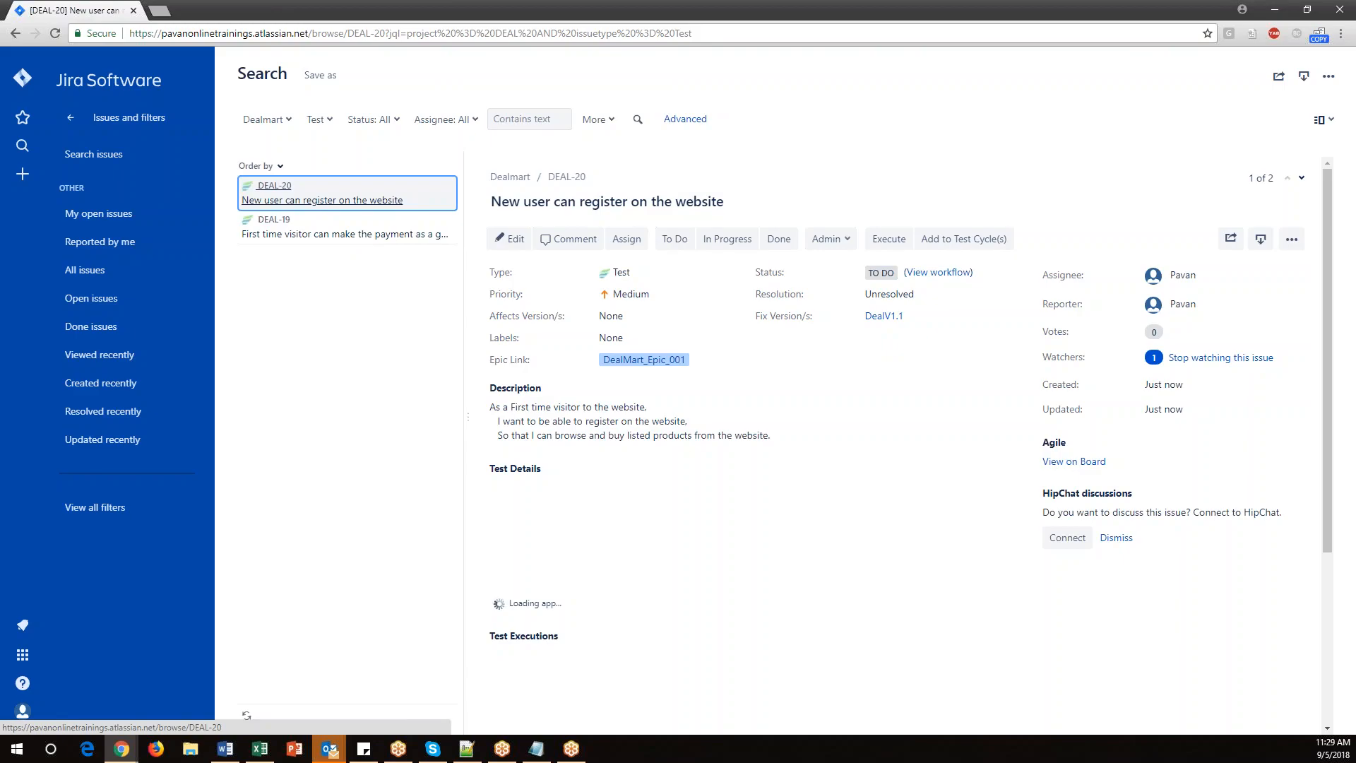
pyautogui.click(70, 117)
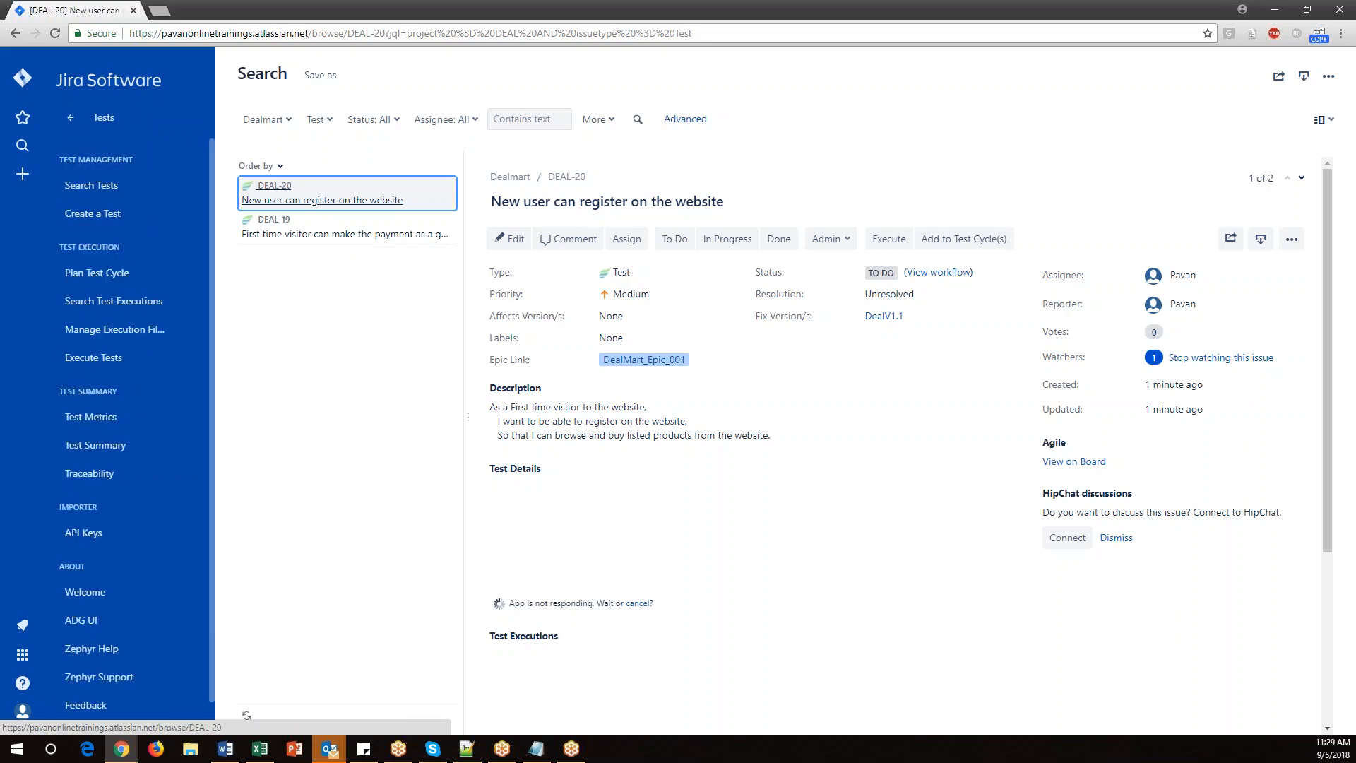
pyautogui.tripleClick(95, 159)
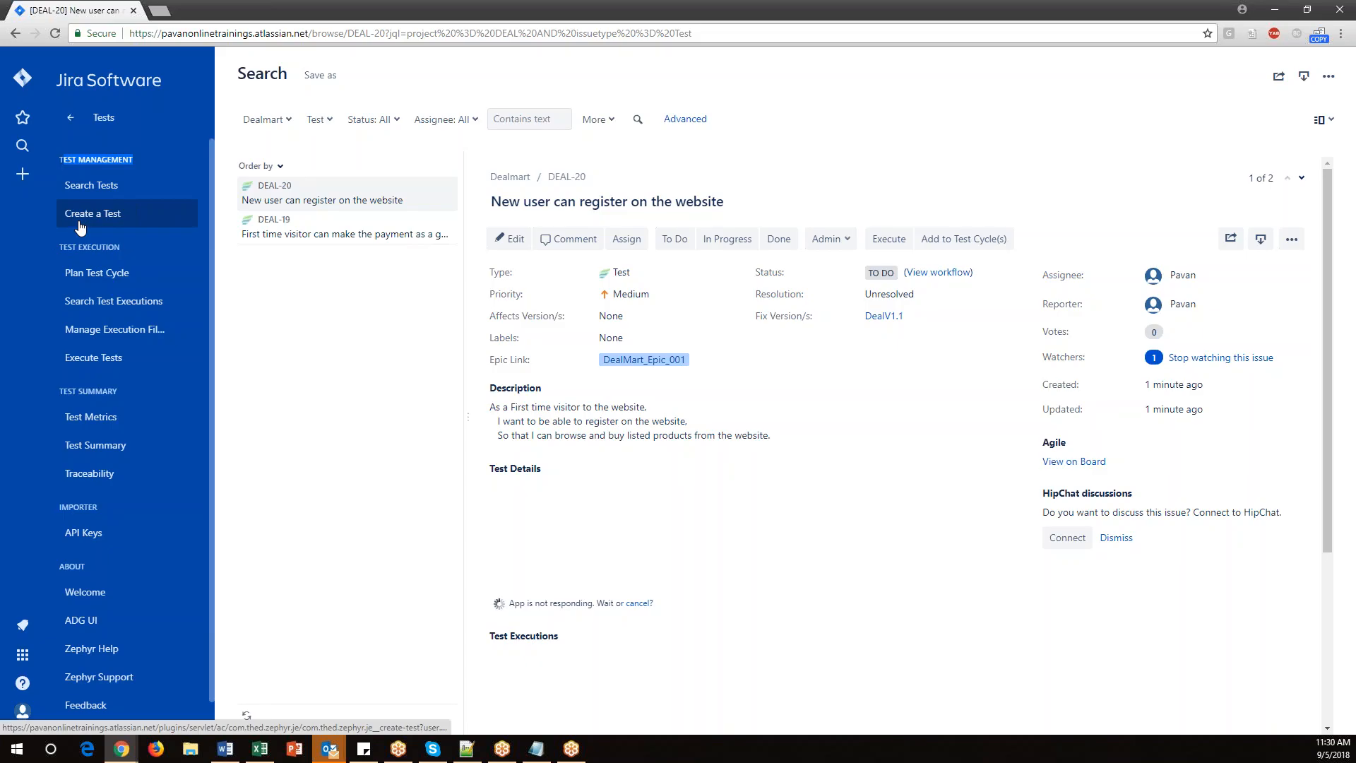
pyautogui.click(74, 195)
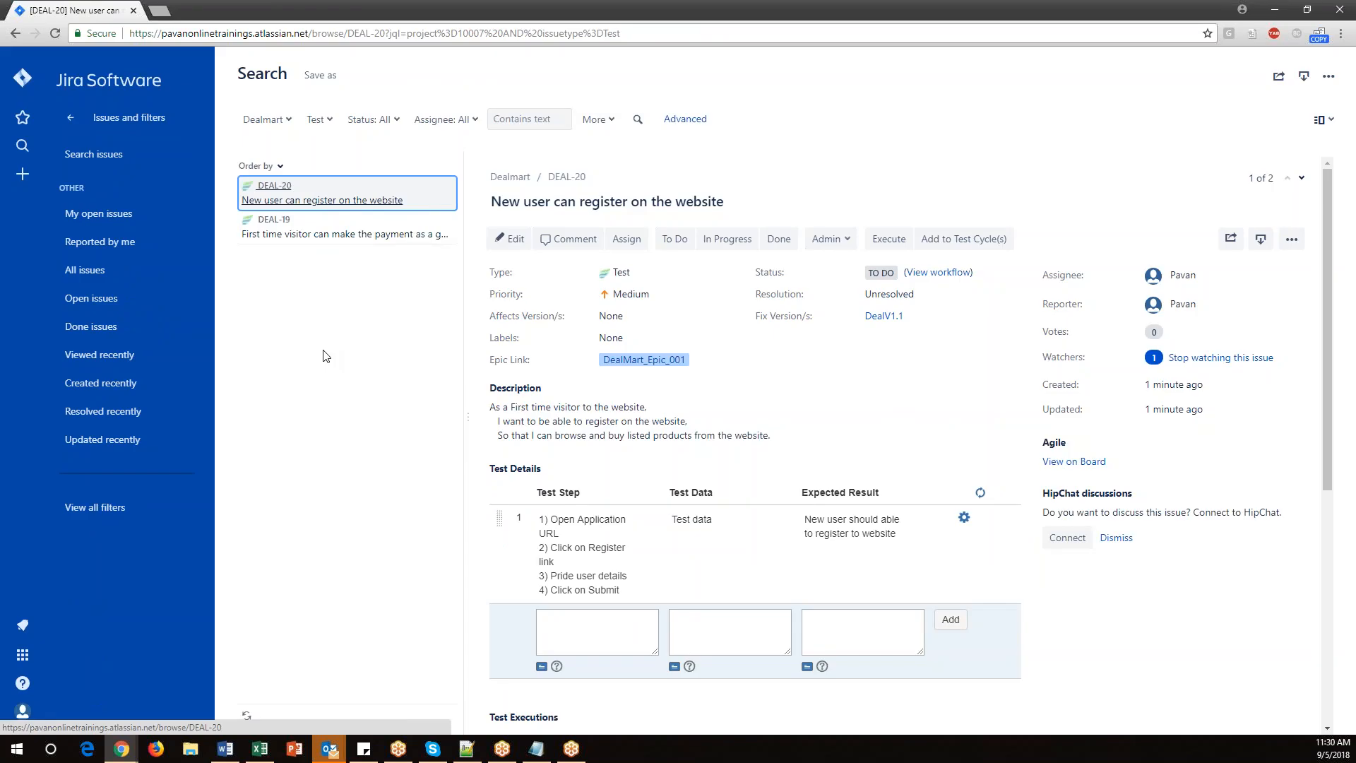
# Switch to the Notepad notes and highlight the test case, test cycle and execution topics to review them.
pyautogui.click(536, 749)
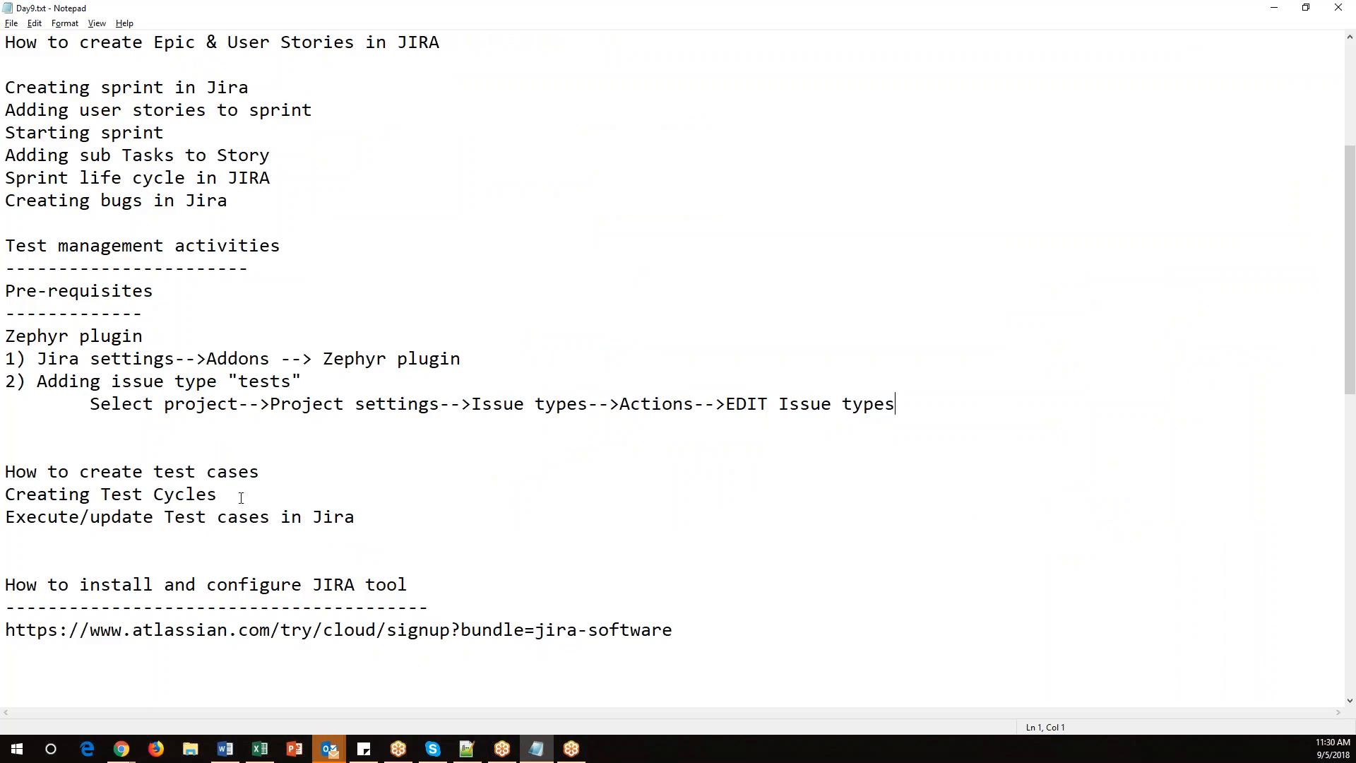
pyautogui.moveTo(276, 488)
pyautogui.mouseDown()
pyautogui.moveTo(6, 494)
pyautogui.moveTo(48, 469)
pyautogui.moveTo(293, 470)
pyautogui.mouseUp()
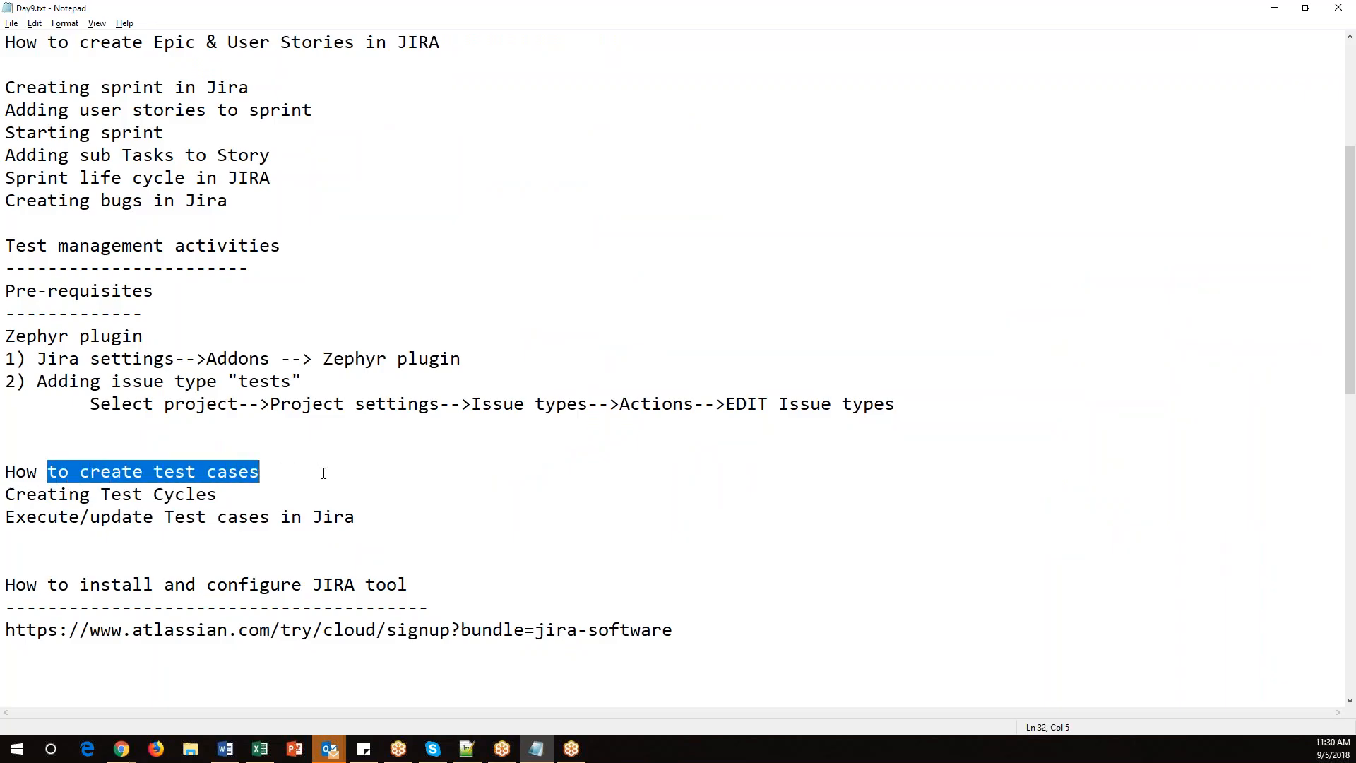
pyautogui.click(324, 472)
pyautogui.moveTo(277, 470); pyautogui.dragTo(5, 471)
pyautogui.moveTo(260, 494); pyautogui.dragTo(5, 494)
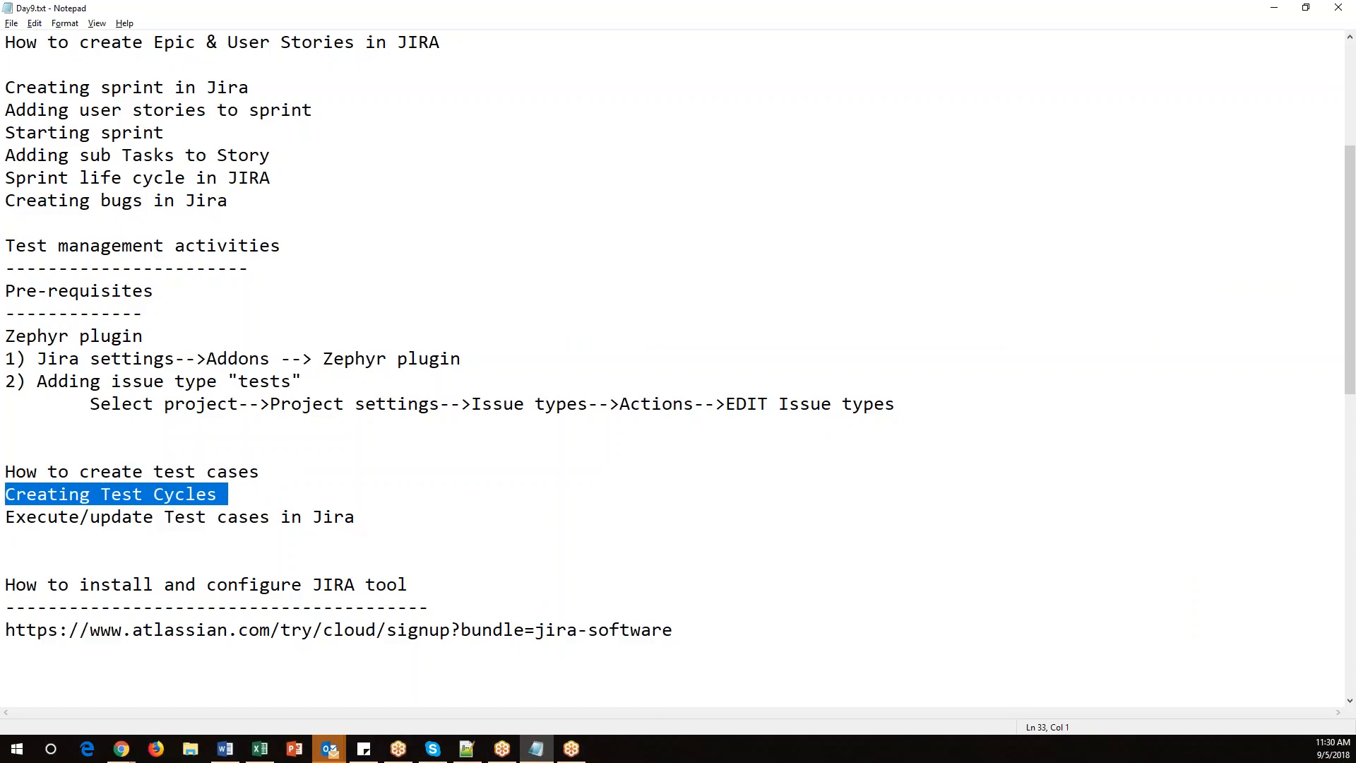
pyautogui.moveTo(275, 471); pyautogui.dragTo(5, 472)
pyautogui.moveTo(240, 494); pyautogui.dragTo(31, 495)
pyautogui.moveTo(365, 517); pyautogui.dragTo(4, 516)
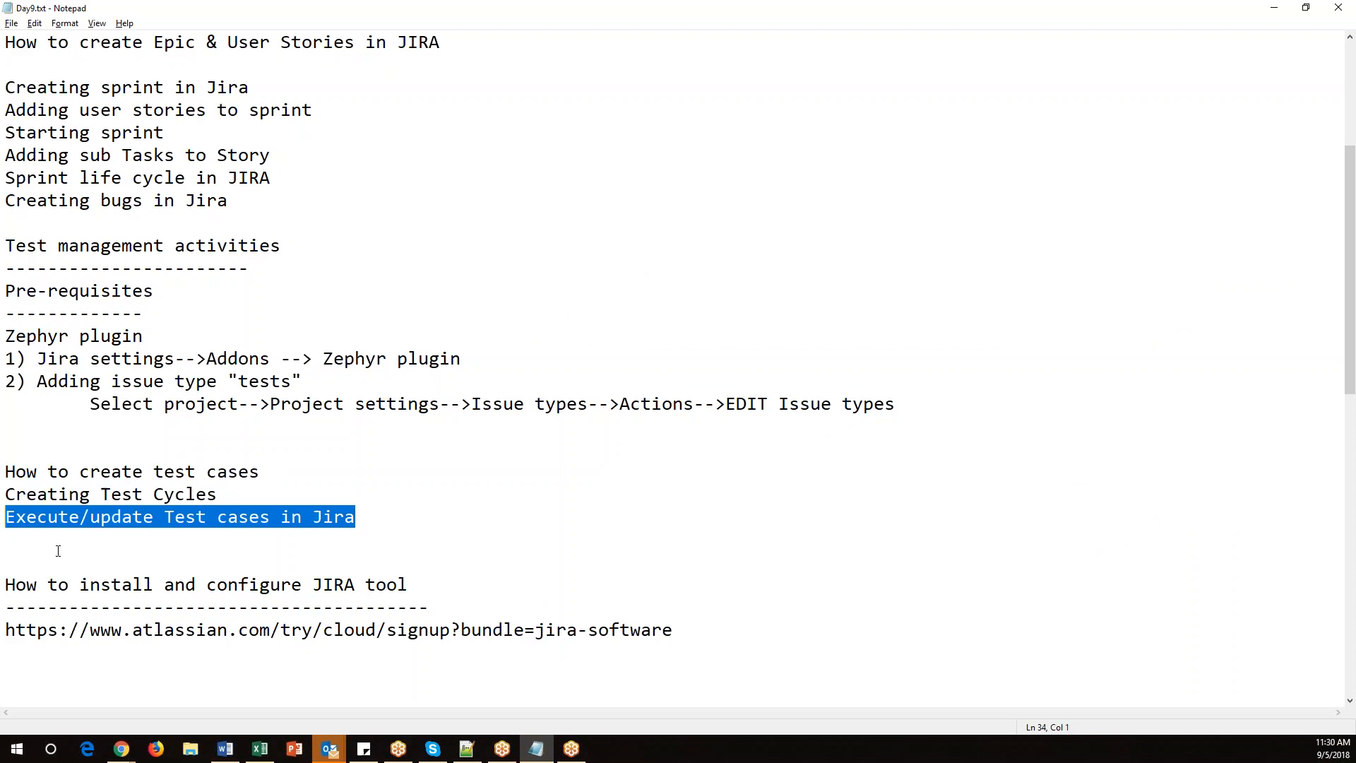
# Switch to the online whiteboard and clear the canvas.
pyautogui.moveTo(122, 749)
pyautogui.click(227, 678)
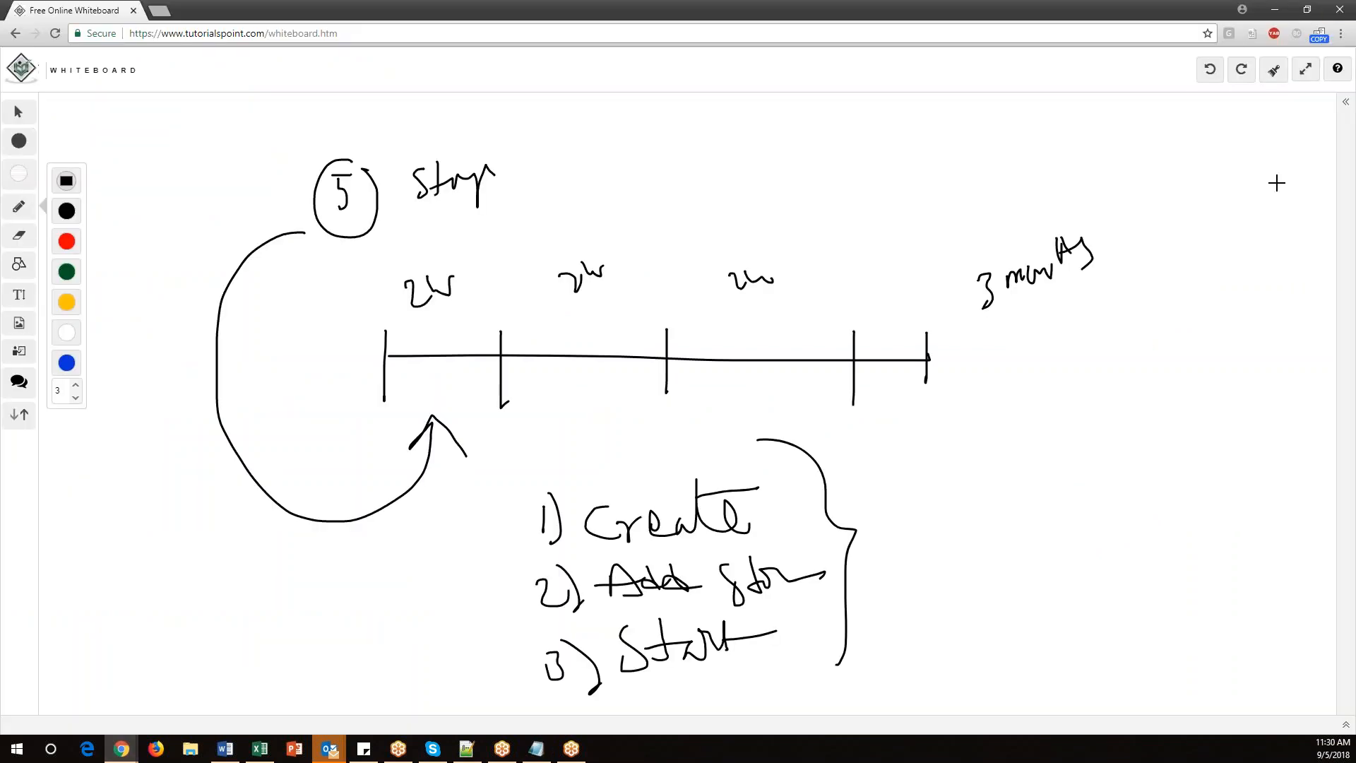
pyautogui.click(1279, 76)
pyautogui.click(743, 112)
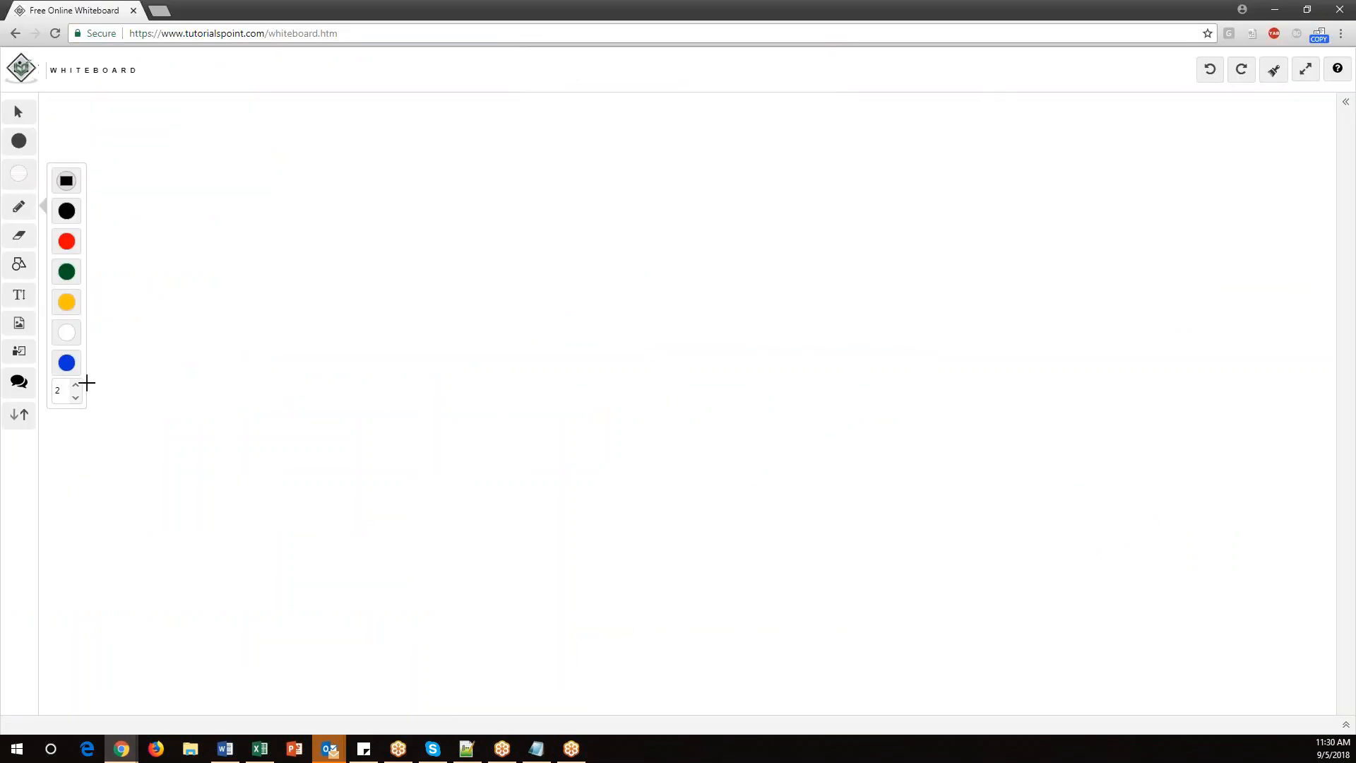
# Write a list of test cases TC1, TC2, TC3 and further items on the whiteboard.
pyautogui.moveTo(356, 144)
pyautogui.mouseDown()
pyautogui.moveTo(353, 188)
pyautogui.moveTo(375, 145)
pyautogui.mouseUp()
pyautogui.moveTo(378, 147)
pyautogui.mouseDown()
pyautogui.moveTo(393, 172)
pyautogui.moveTo(407, 166)
pyautogui.mouseUp()
pyautogui.moveTo(415, 145); pyautogui.dragTo(418, 190)
pyautogui.moveTo(368, 278); pyautogui.dragTo(392, 269)
pyautogui.moveTo(383, 270); pyautogui.dragTo(384, 295)
pyautogui.moveTo(396, 273); pyautogui.dragTo(407, 286)
pyautogui.moveTo(408, 277); pyautogui.dragTo(472, 248)
pyautogui.moveTo(375, 368); pyautogui.dragTo(375, 408)
pyautogui.moveTo(368, 382); pyautogui.dragTo(387, 376)
pyautogui.moveTo(391, 375); pyautogui.dragTo(422, 409)
pyautogui.moveTo(386, 445)
pyautogui.mouseDown()
pyautogui.moveTo(400, 443)
pyautogui.moveTo(404, 467)
pyautogui.mouseUp()
pyautogui.moveTo(375, 498); pyautogui.dragTo(402, 500)
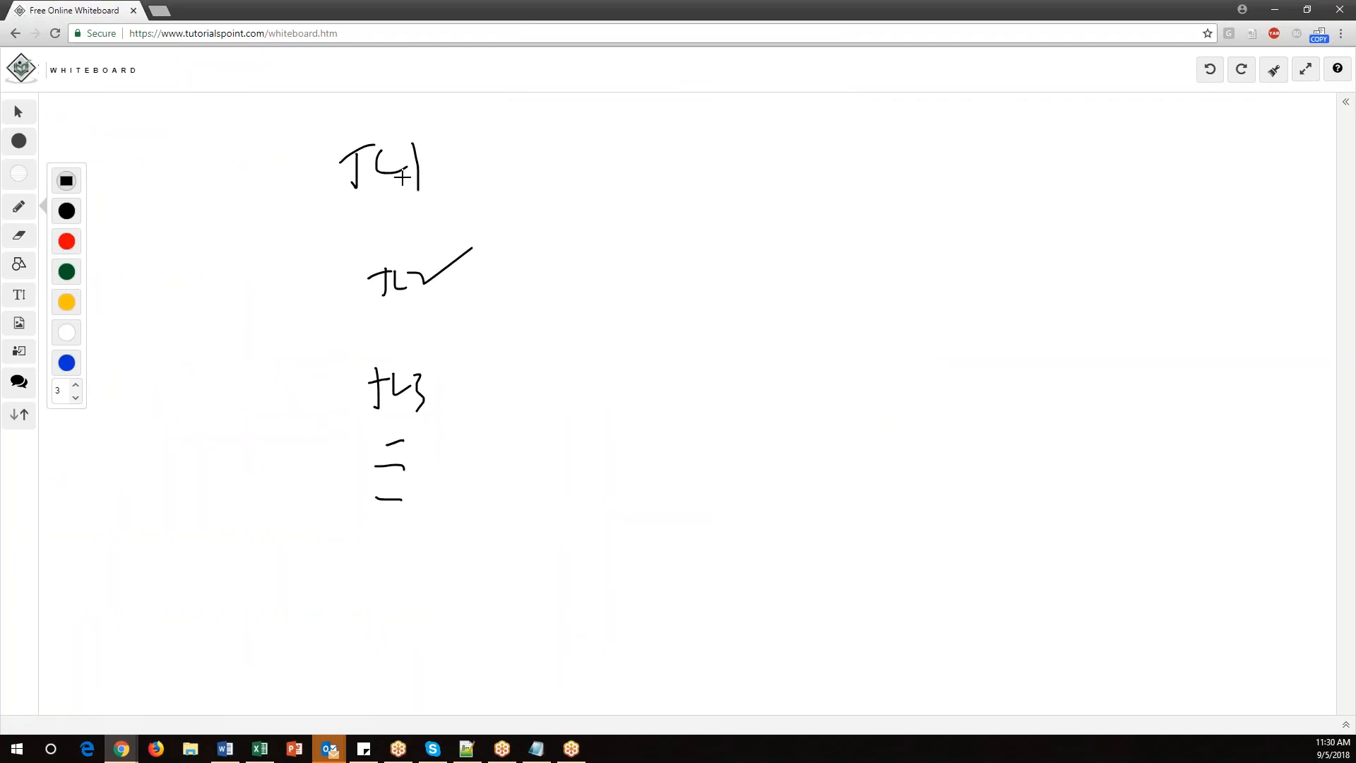
# Draw a brace grouping the test cases with arrows into a boxed "Test cycle" label.
pyautogui.moveTo(460, 122)
pyautogui.mouseDown()
pyautogui.moveTo(494, 219)
pyautogui.moveTo(452, 531)
pyautogui.mouseUp()
pyautogui.moveTo(621, 185)
pyautogui.mouseDown()
pyautogui.moveTo(617, 228)
pyautogui.moveTo(644, 172)
pyautogui.mouseUp()
pyautogui.moveTo(658, 177)
pyautogui.mouseDown()
pyautogui.moveTo(660, 193)
pyautogui.moveTo(693, 182)
pyautogui.mouseUp()
pyautogui.moveTo(702, 159)
pyautogui.mouseDown()
pyautogui.moveTo(719, 208)
pyautogui.moveTo(780, 142)
pyautogui.moveTo(796, 182)
pyautogui.mouseUp()
pyautogui.moveTo(604, 252); pyautogui.dragTo(608, 151)
pyautogui.moveTo(608, 122)
pyautogui.mouseDown()
pyautogui.moveTo(793, 118)
pyautogui.moveTo(714, 282)
pyautogui.mouseUp()
pyautogui.moveTo(479, 145); pyautogui.dragTo(569, 185)
pyautogui.moveTo(500, 260); pyautogui.dragTo(578, 209)
pyautogui.moveTo(542, 278); pyautogui.dragTo(598, 224)
pyautogui.moveTo(524, 422); pyautogui.dragTo(650, 231)
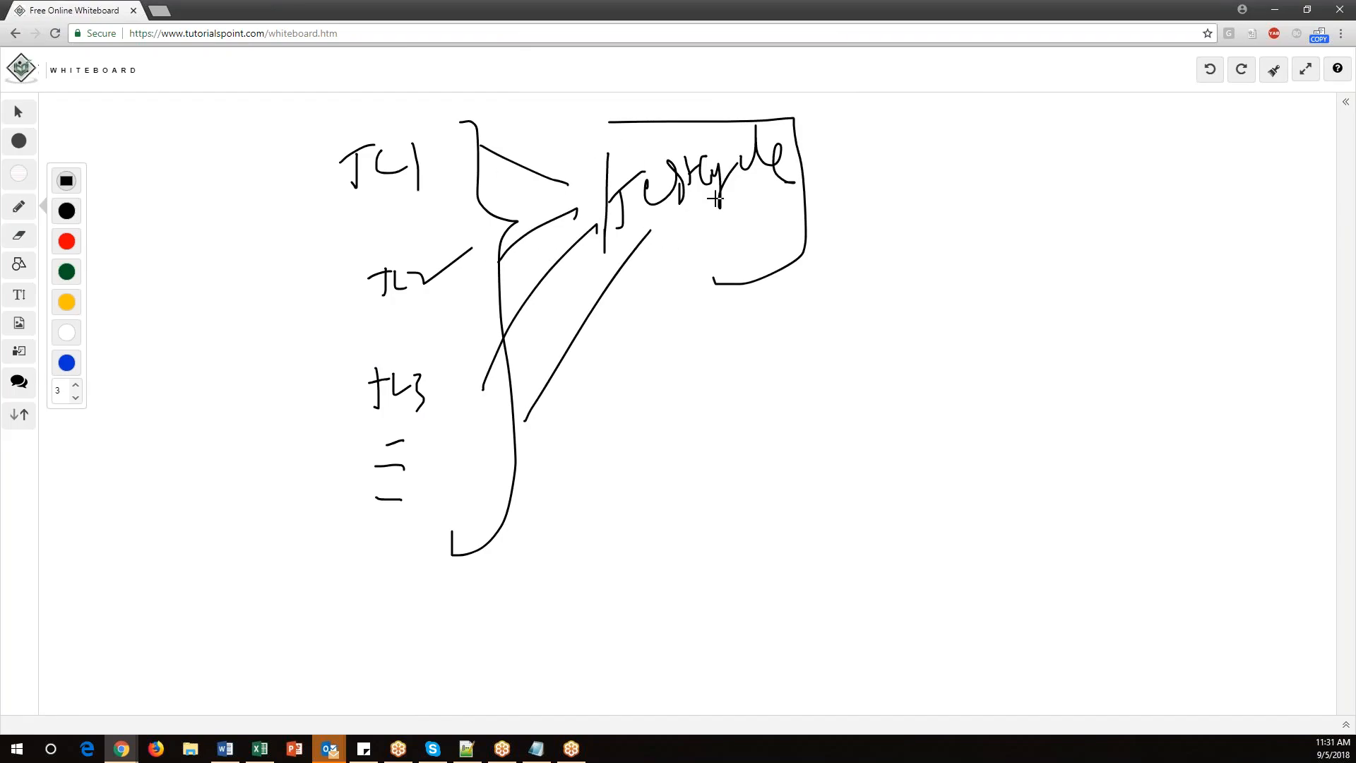
# Draw branches from the test cycle to several labels and circle the test cycle.
pyautogui.moveTo(814, 175); pyautogui.dragTo(917, 124)
pyautogui.moveTo(850, 185)
pyautogui.mouseDown()
pyautogui.moveTo(890, 205)
pyautogui.moveTo(923, 187)
pyautogui.moveTo(956, 230)
pyautogui.moveTo(998, 204)
pyautogui.moveTo(875, 252)
pyautogui.mouseUp()
pyautogui.moveTo(902, 255); pyautogui.dragTo(888, 294)
pyautogui.moveTo(885, 282); pyautogui.dragTo(967, 283)
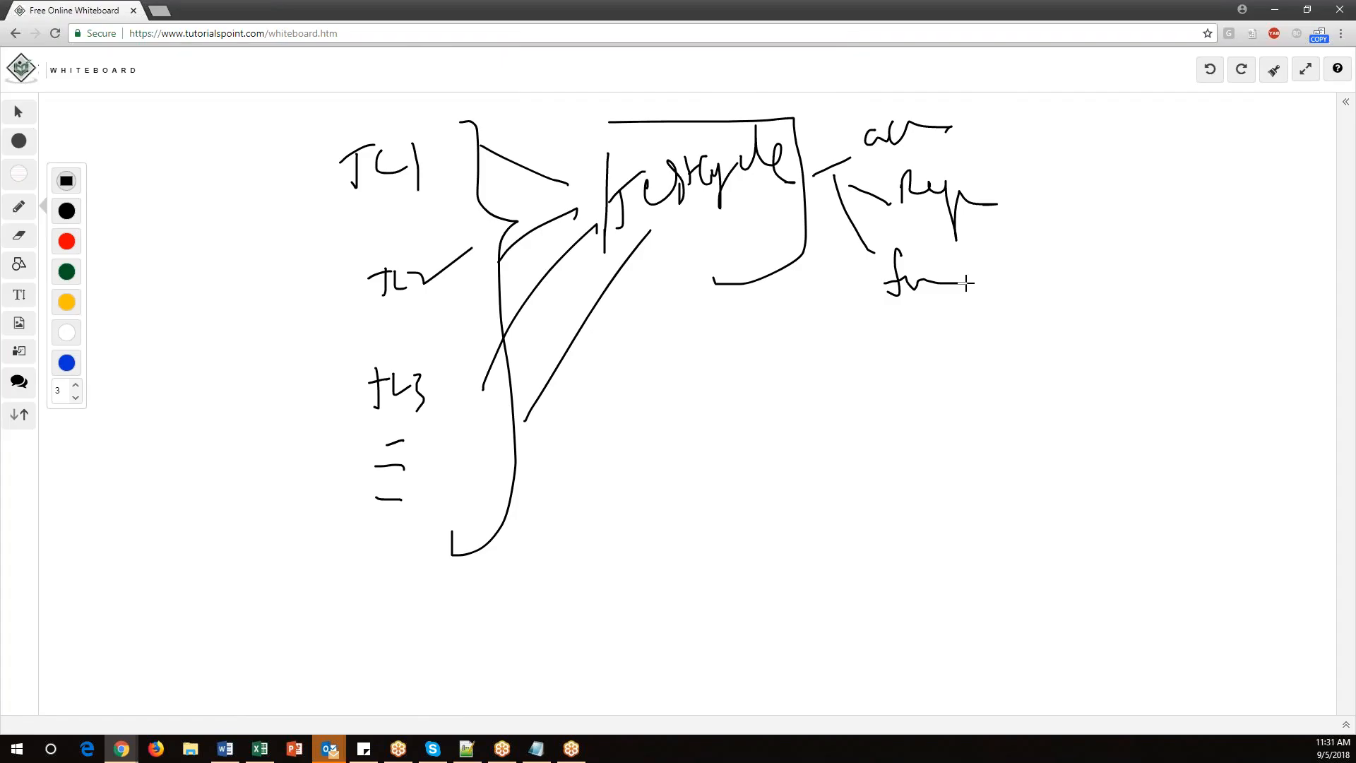
pyautogui.moveTo(831, 176)
pyautogui.mouseDown()
pyautogui.moveTo(876, 354)
pyautogui.moveTo(955, 364)
pyautogui.mouseUp()
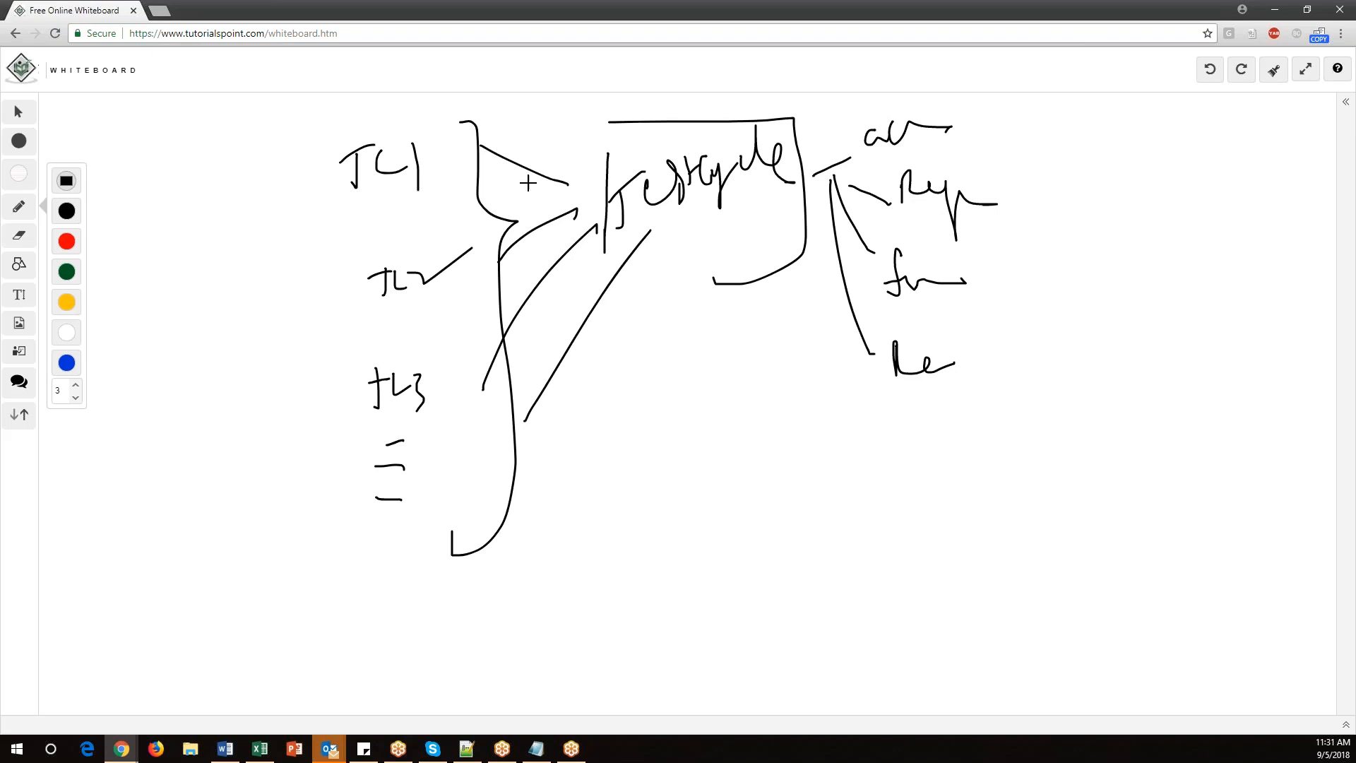
pyautogui.click(794, 220)
pyautogui.moveTo(696, 136)
pyautogui.mouseDown()
pyautogui.moveTo(736, 290)
pyautogui.moveTo(649, 133)
pyautogui.mouseUp()
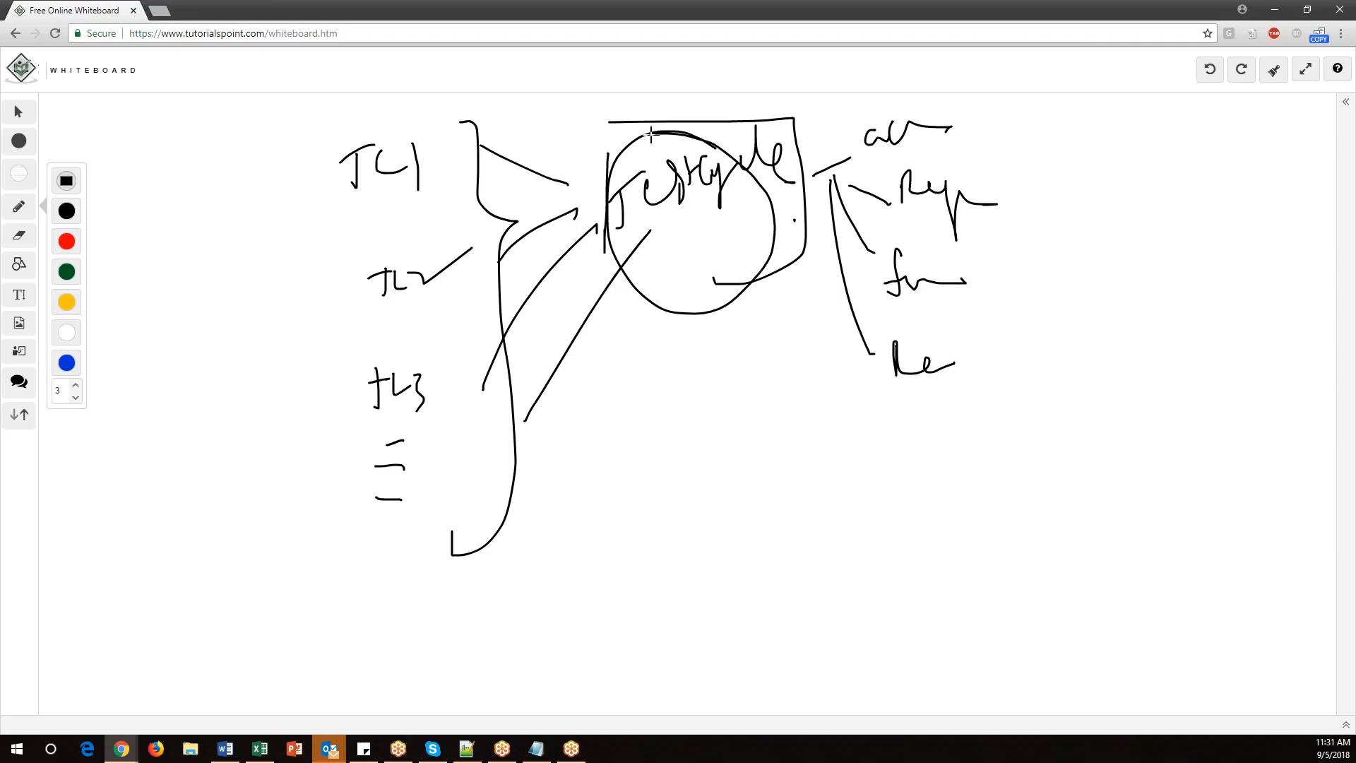
# Return to Jira and open Plan Test Cycle from the Zephyr Tests menu.
pyautogui.moveTo(121, 749)
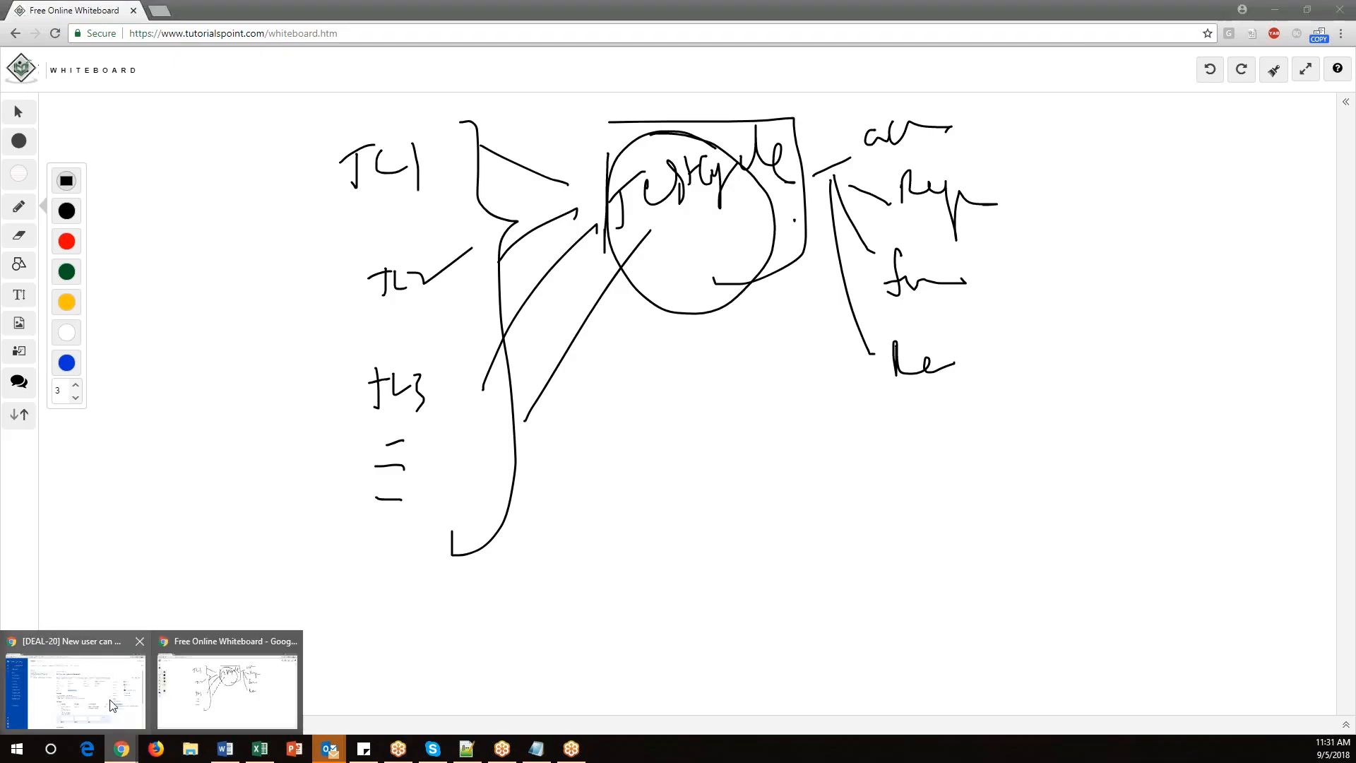
pyautogui.click(109, 698)
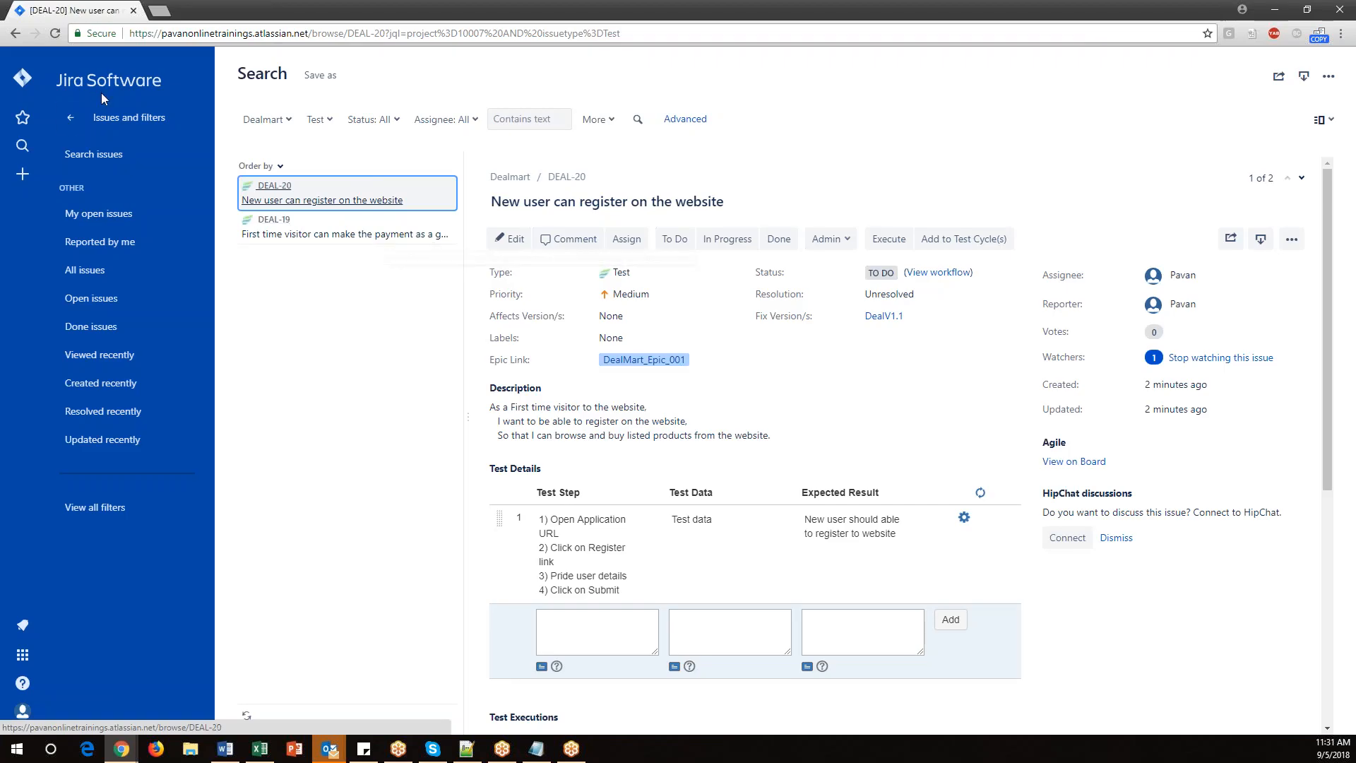
pyautogui.click(70, 118)
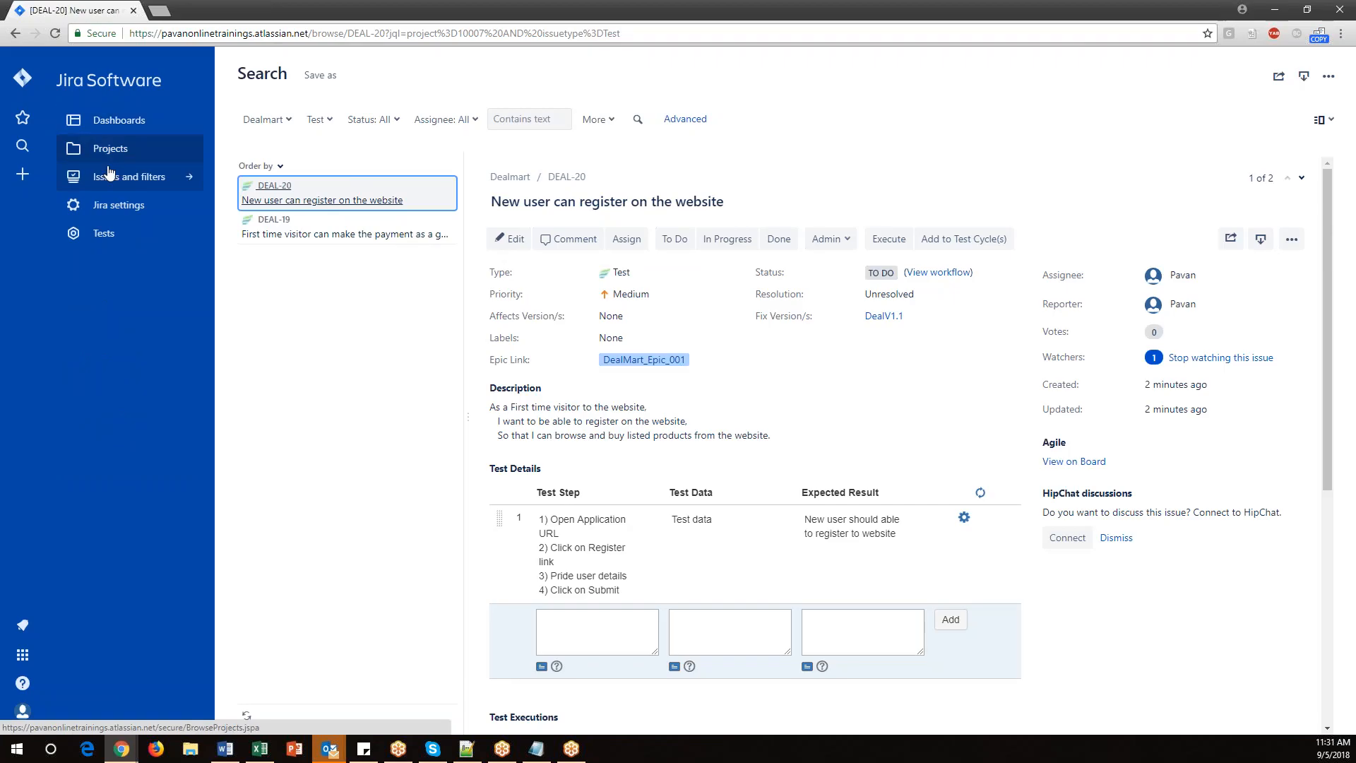
pyautogui.click(91, 235)
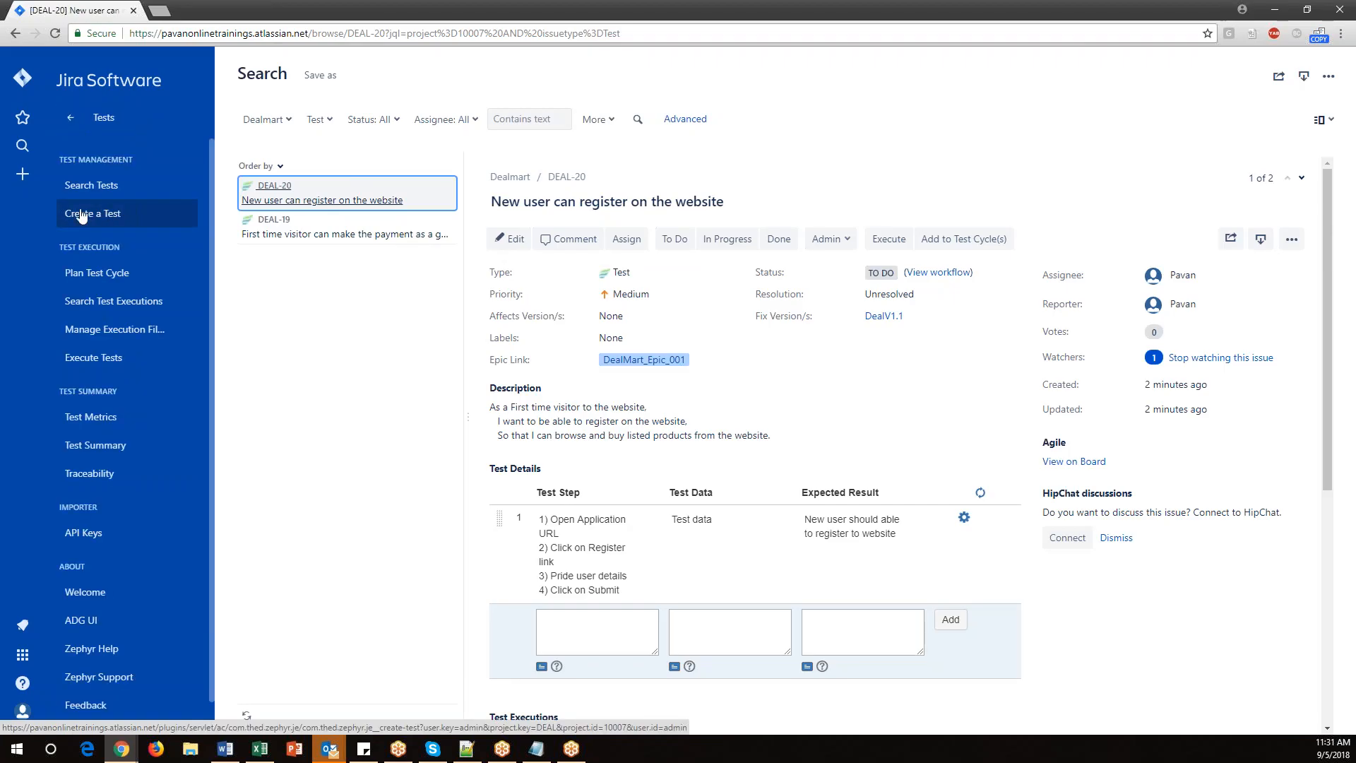
pyautogui.moveTo(63, 159); pyautogui.dragTo(132, 159)
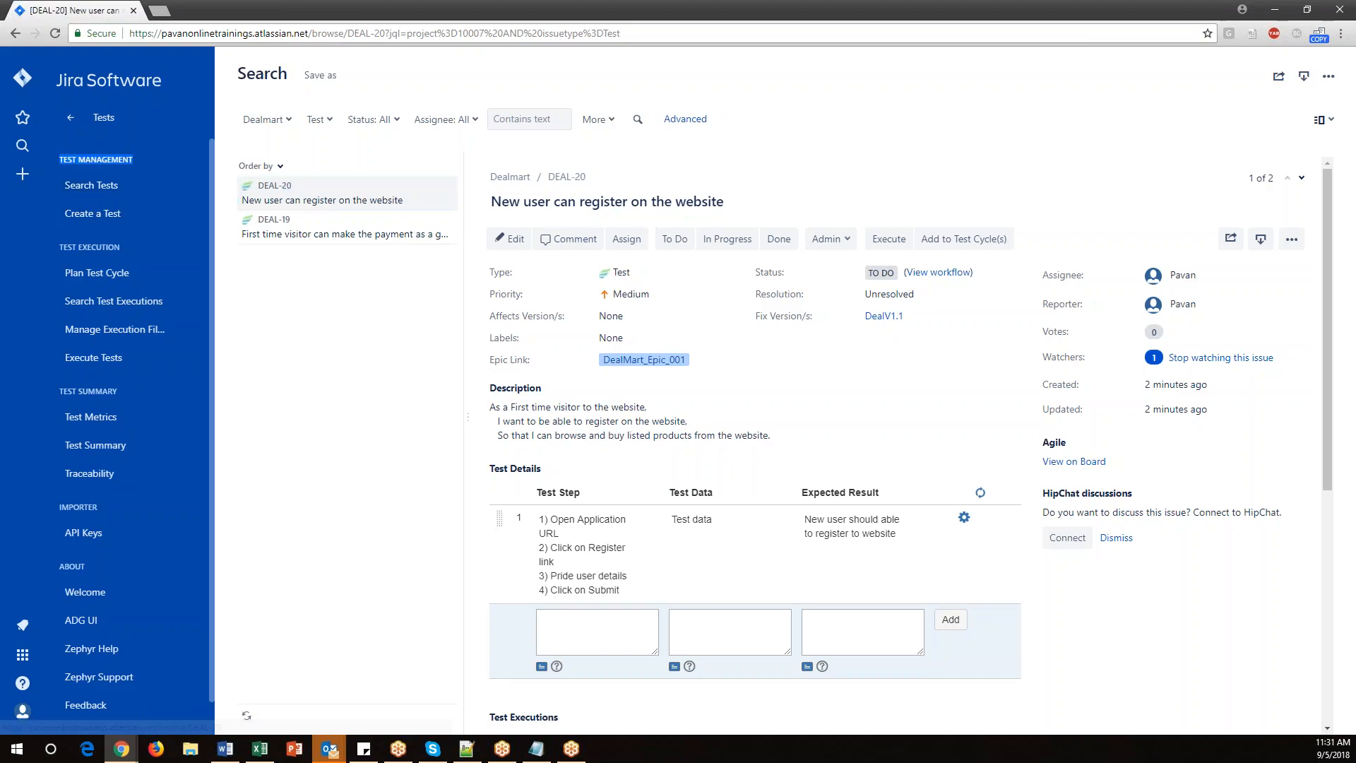
pyautogui.click(117, 278)
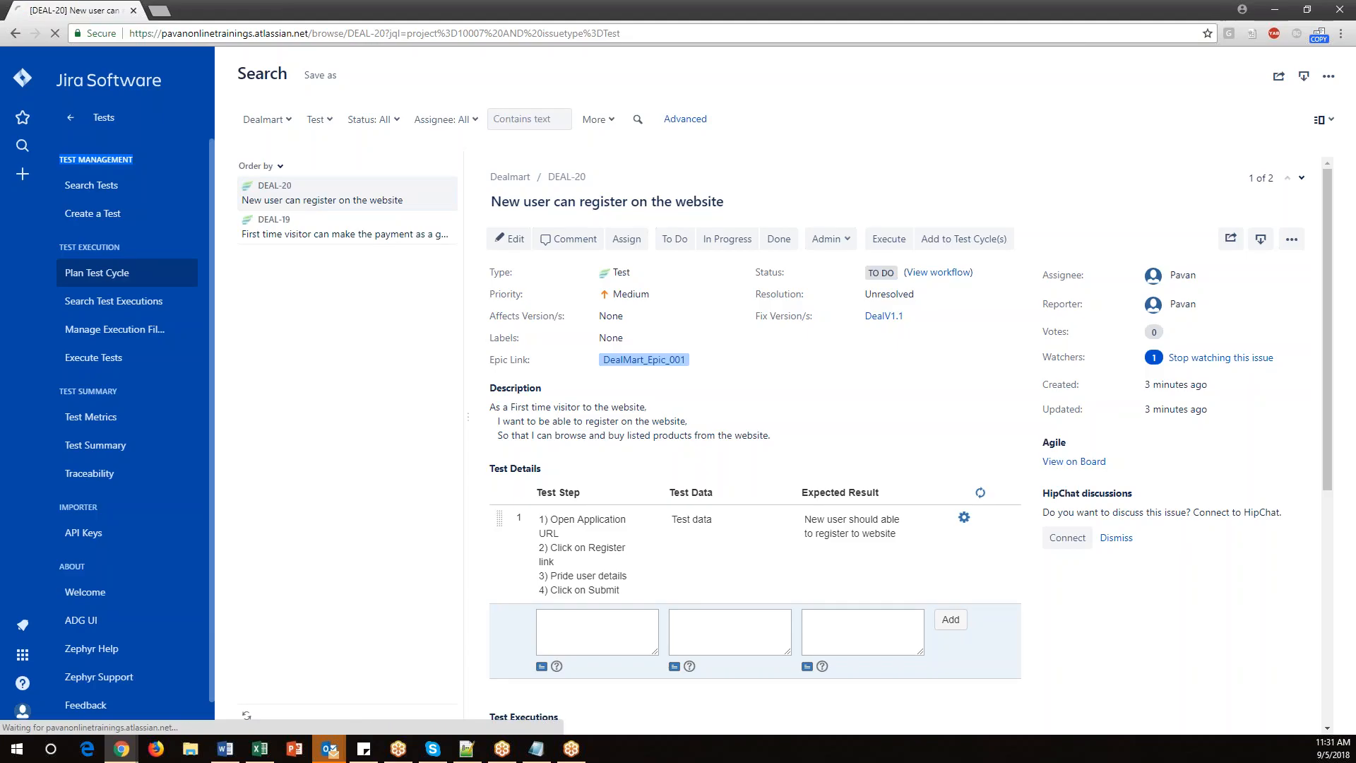
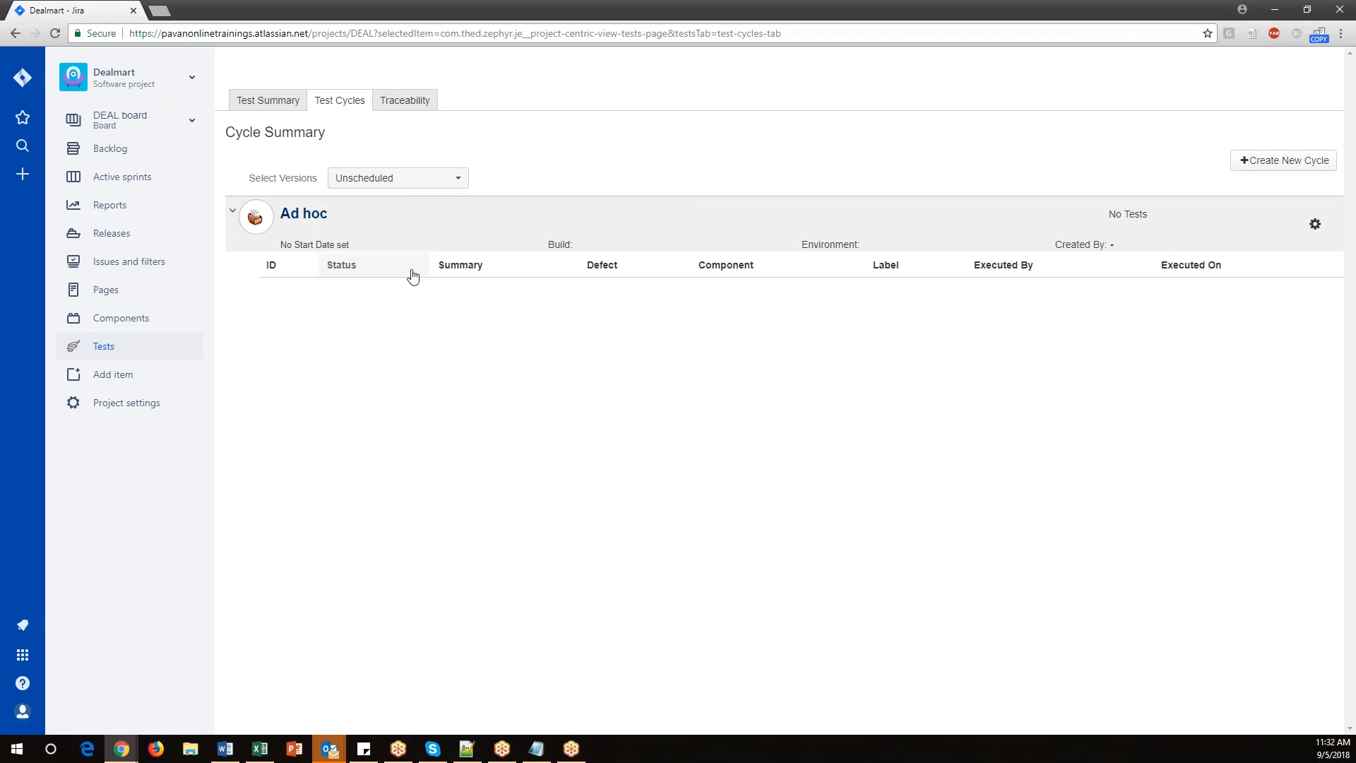
# Create a new test cycle named Functionaltesting under the Unscheduled version.
pyautogui.click(1283, 162)
pyautogui.click(753, 188)
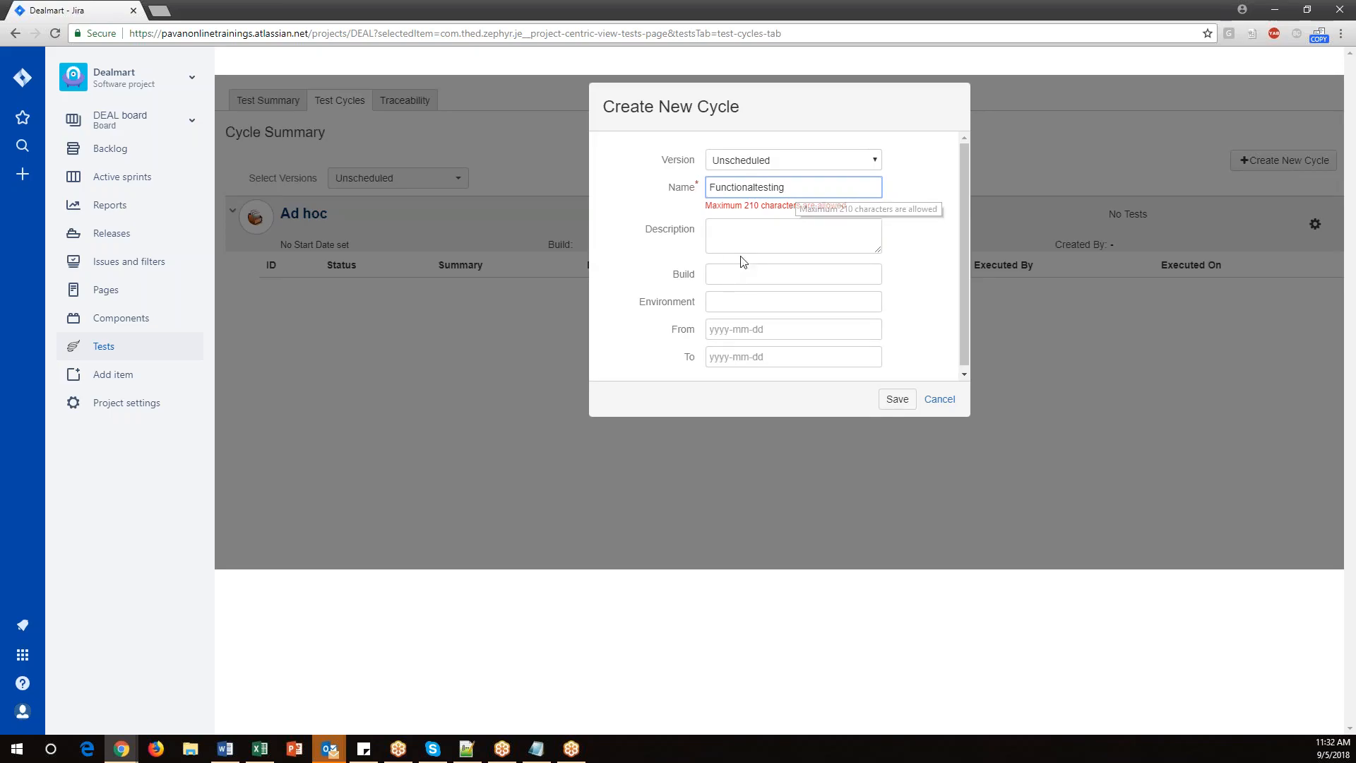
pyautogui.click(884, 398)
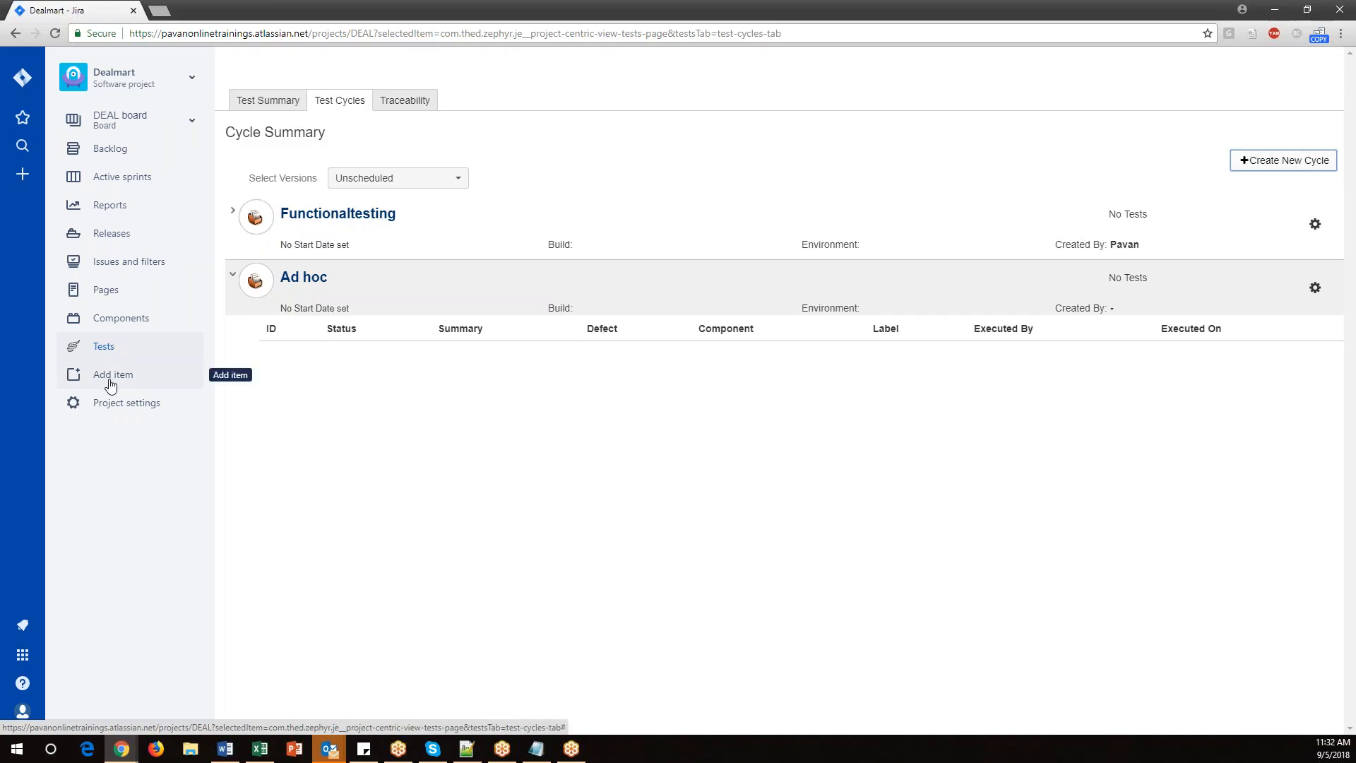
# Open the Functionaltesting cycle's executions, then open test DEAL-20 from the test search.
pyautogui.click(354, 224)
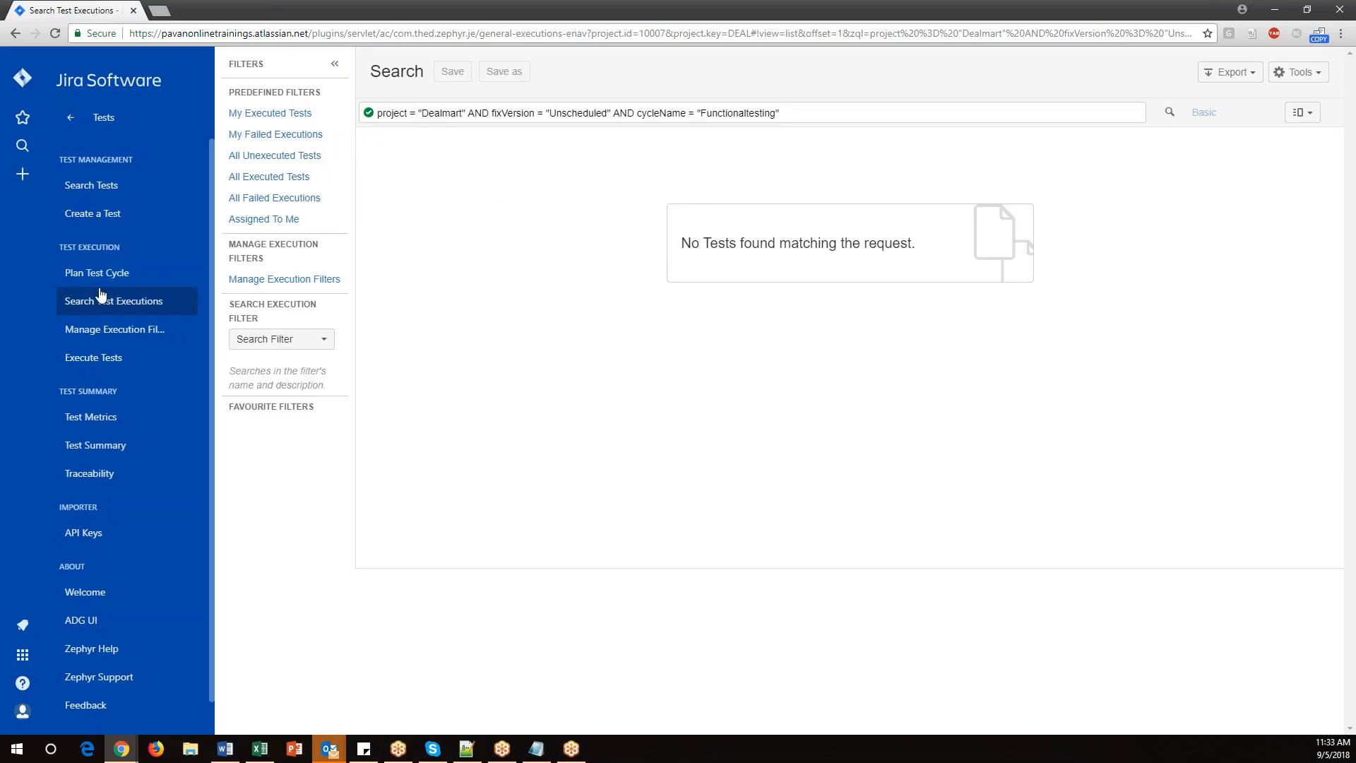
pyautogui.click(104, 191)
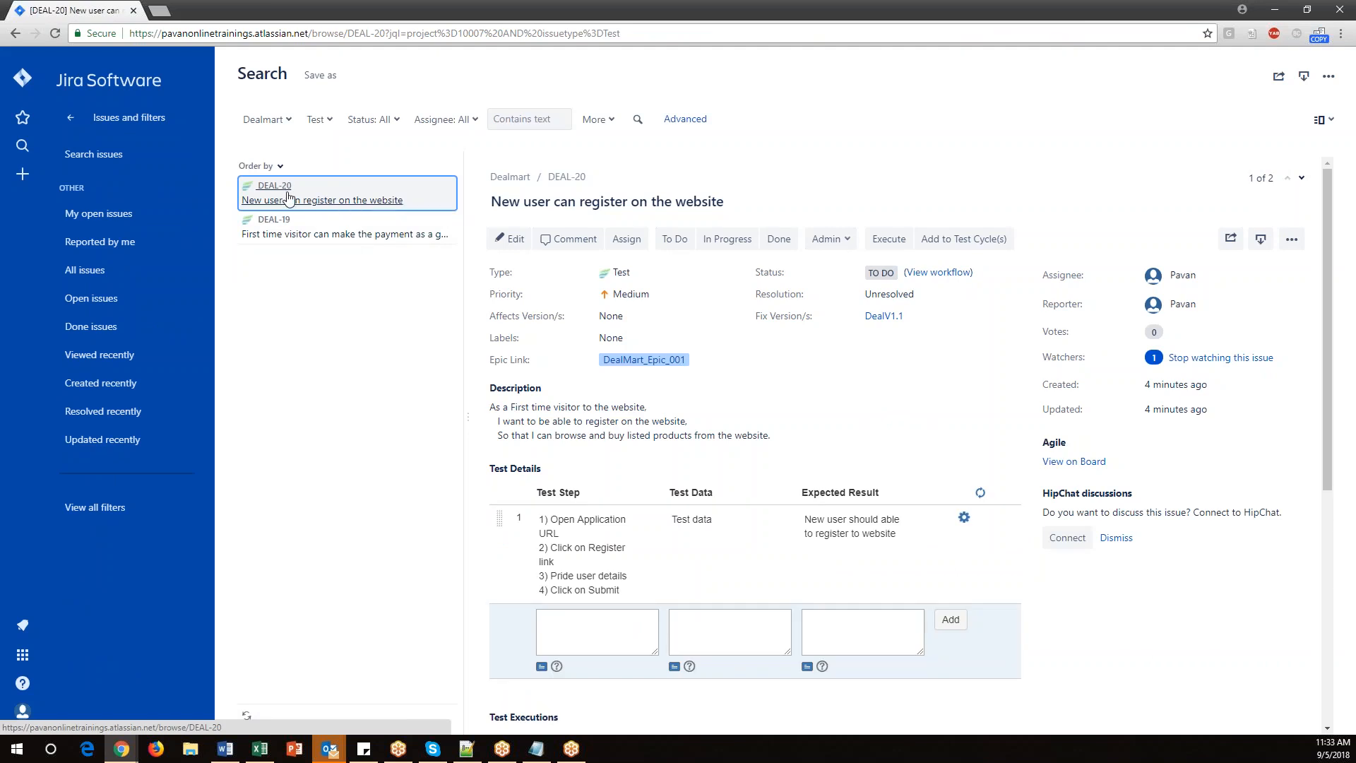
pyautogui.click(329, 196)
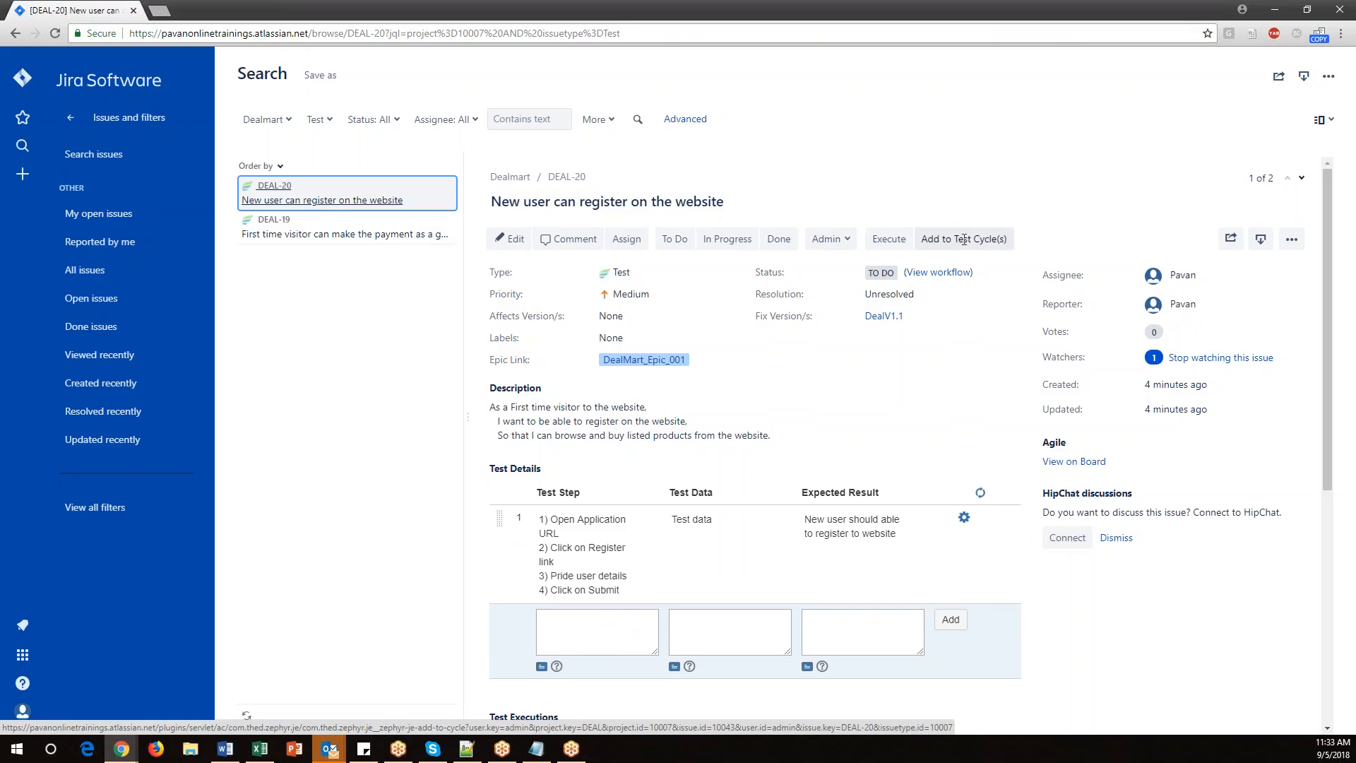
pyautogui.click(963, 241)
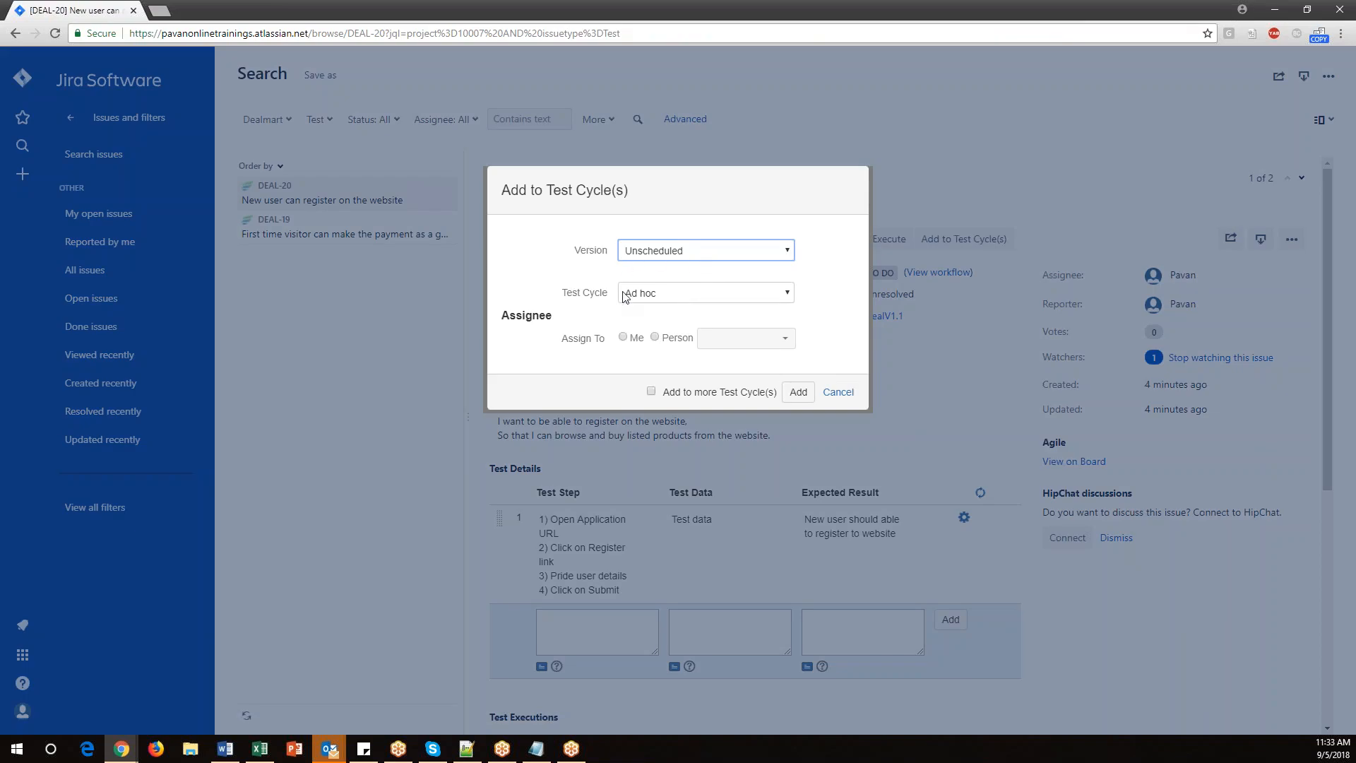
pyautogui.click(789, 254)
pyautogui.click(660, 282)
pyautogui.click(789, 294)
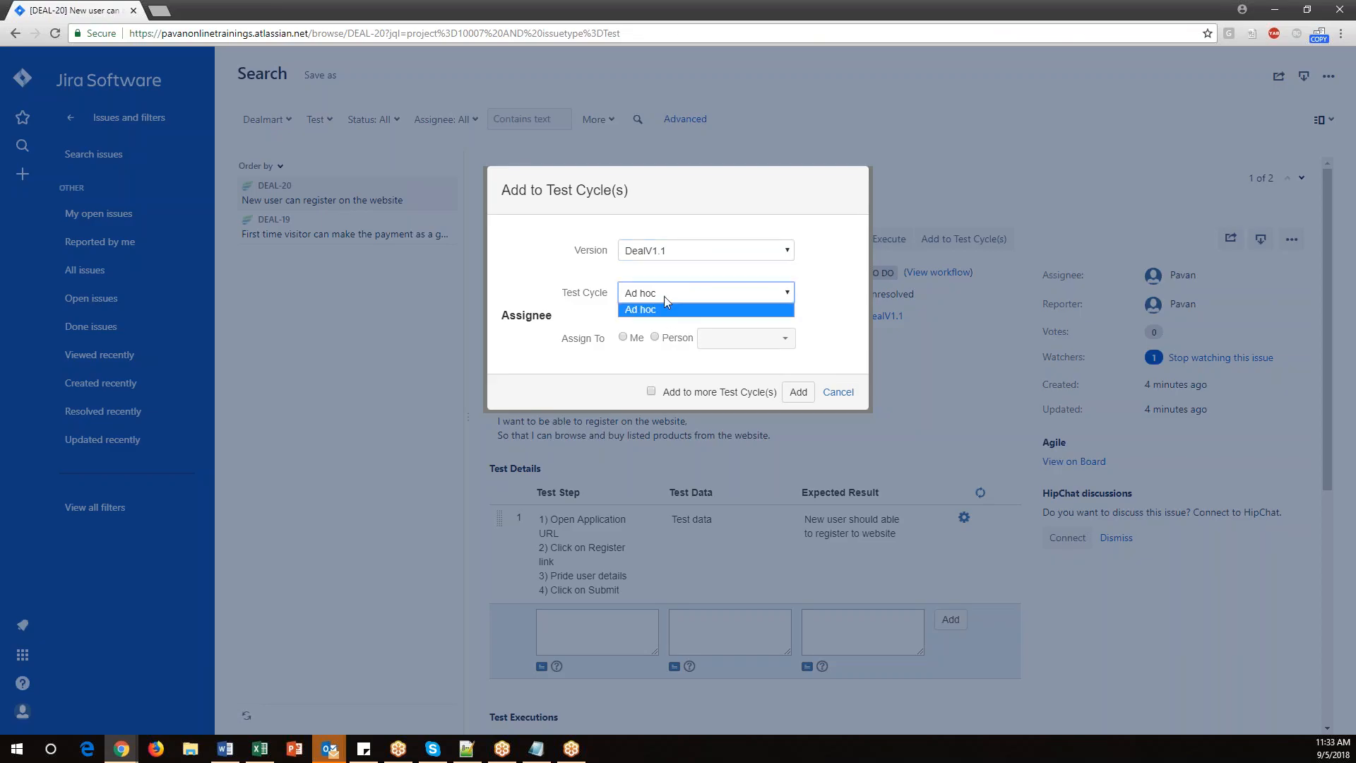
pyautogui.click(599, 302)
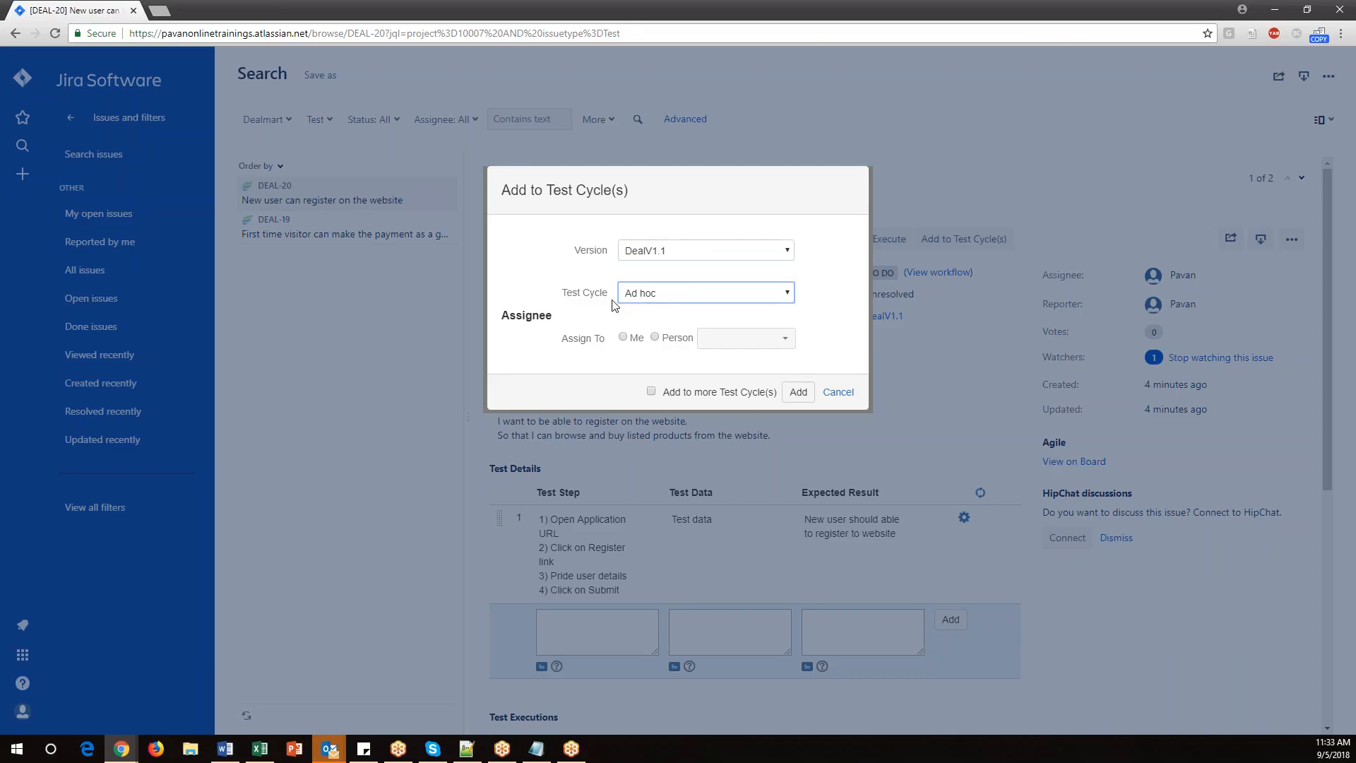
pyautogui.click(775, 297)
pyautogui.click(571, 297)
pyautogui.click(629, 296)
pyautogui.click(643, 311)
pyautogui.click(839, 393)
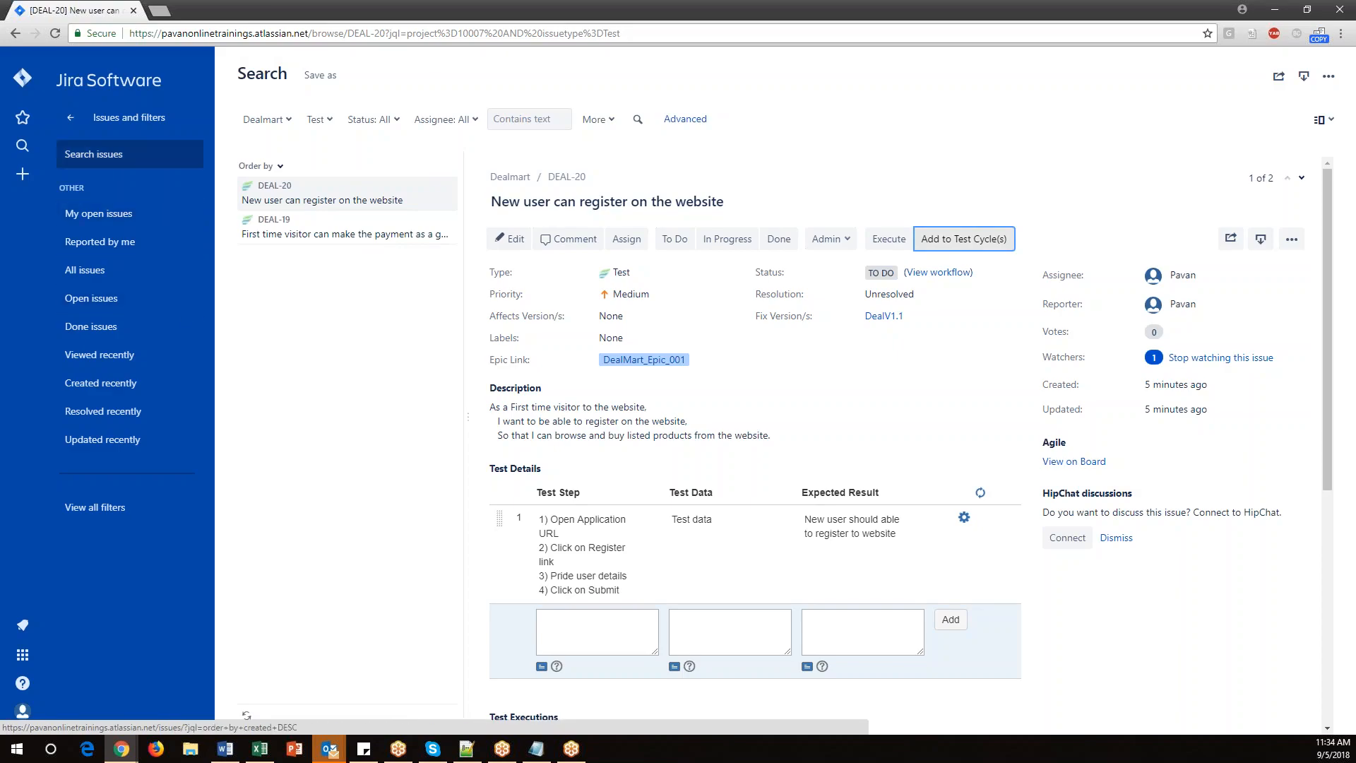
# Go to Plan Test Cycle and create a test cycle named Functionaltesting under version DealV1.1.
pyautogui.click(74, 120)
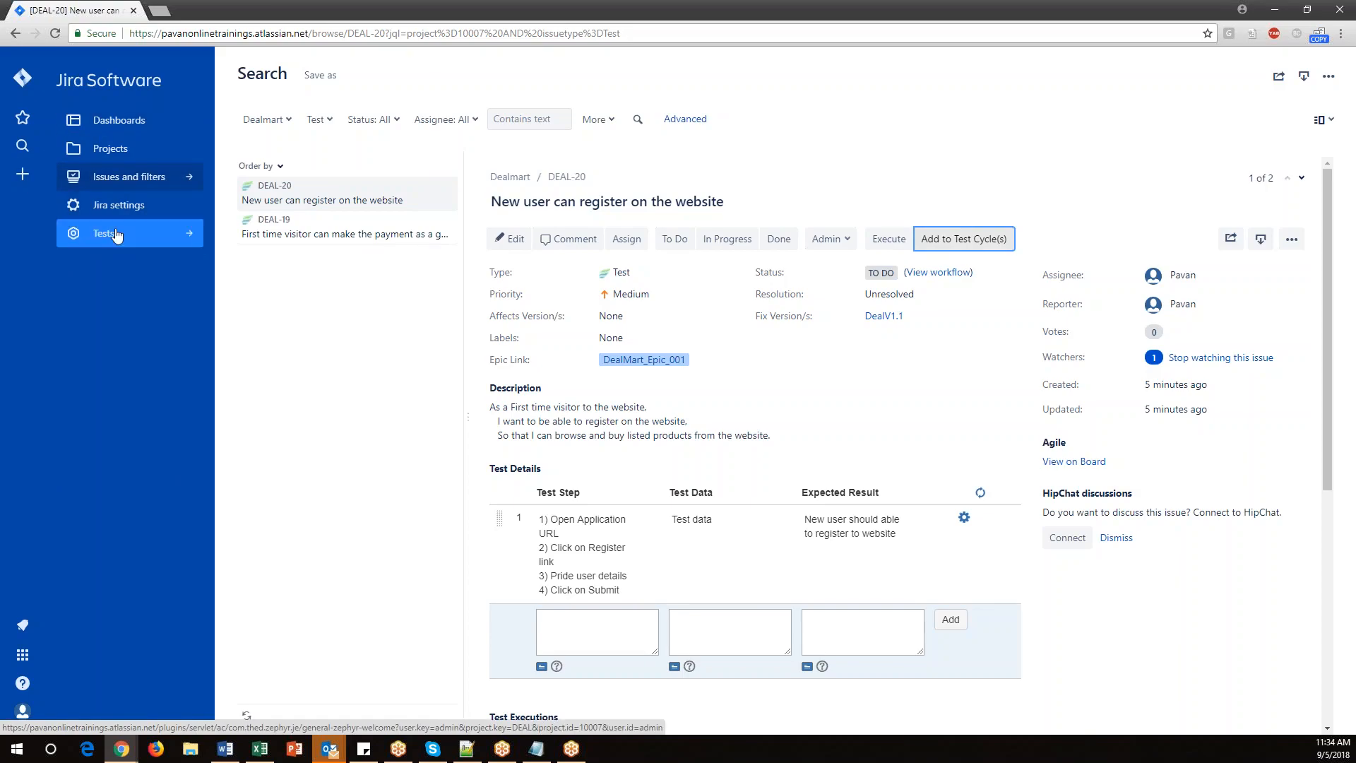
pyautogui.click(102, 232)
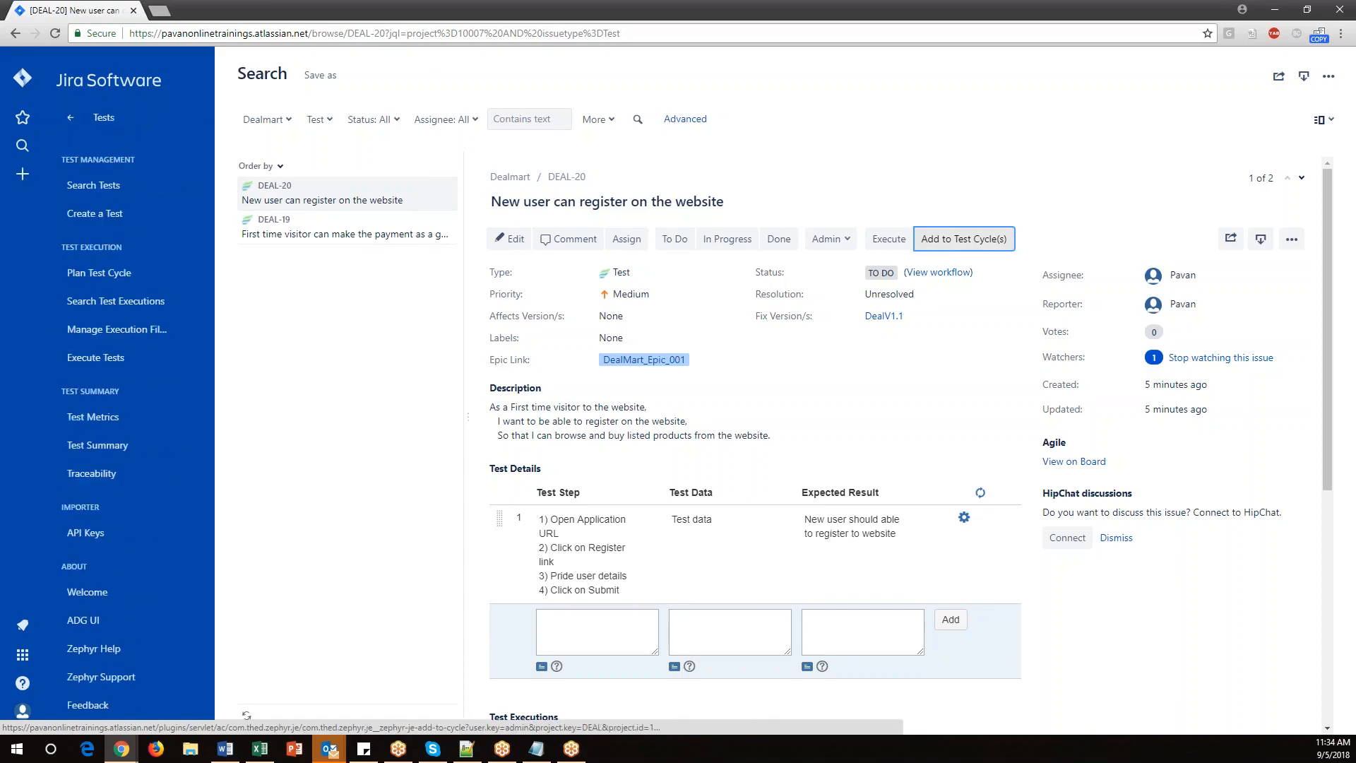
pyautogui.click(92, 275)
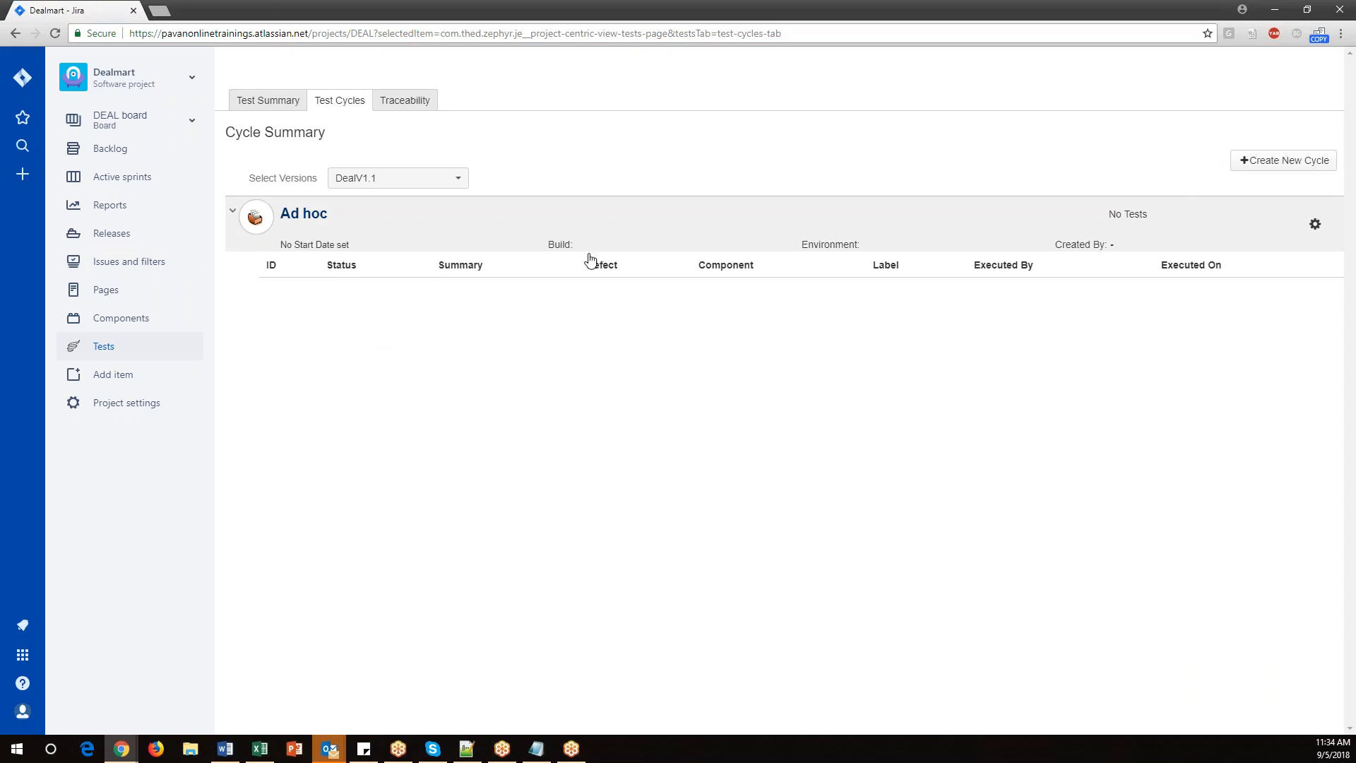
pyautogui.click(1287, 160)
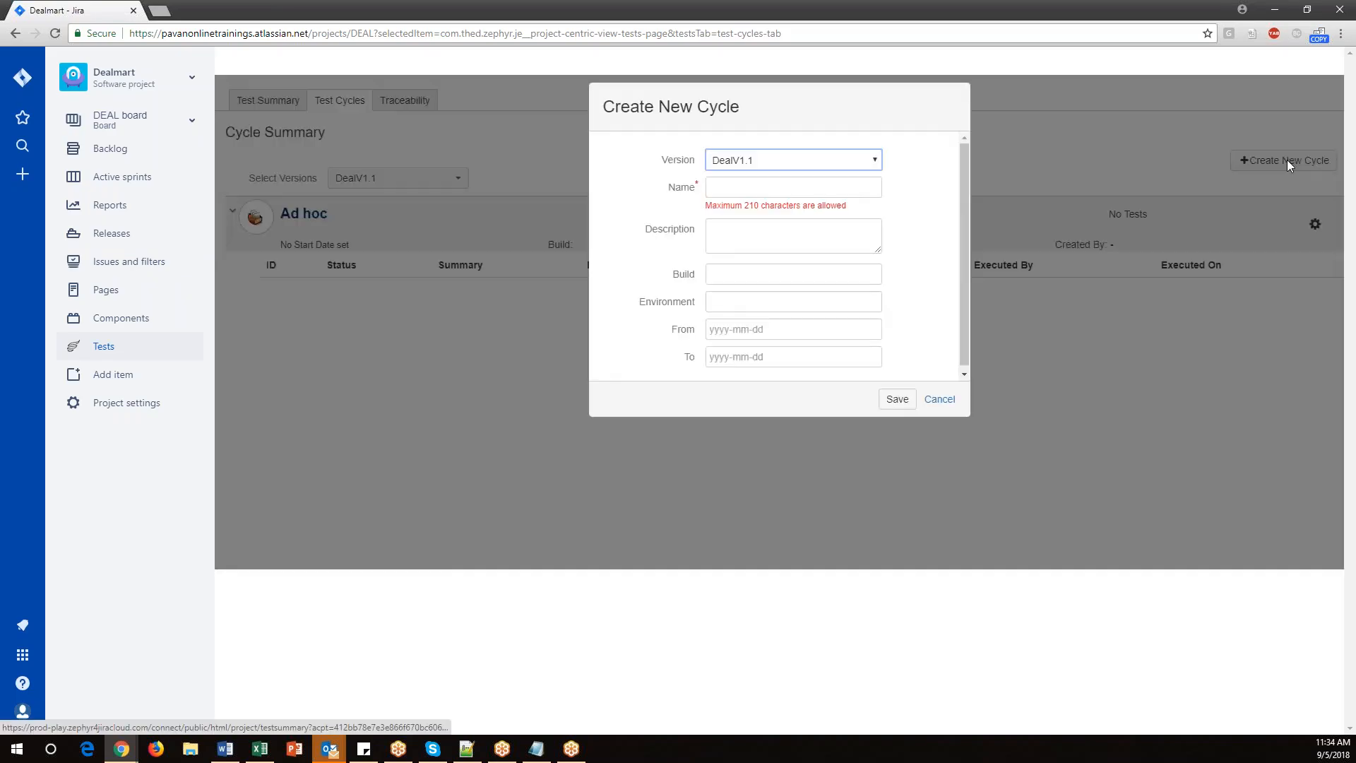
pyautogui.click(727, 186)
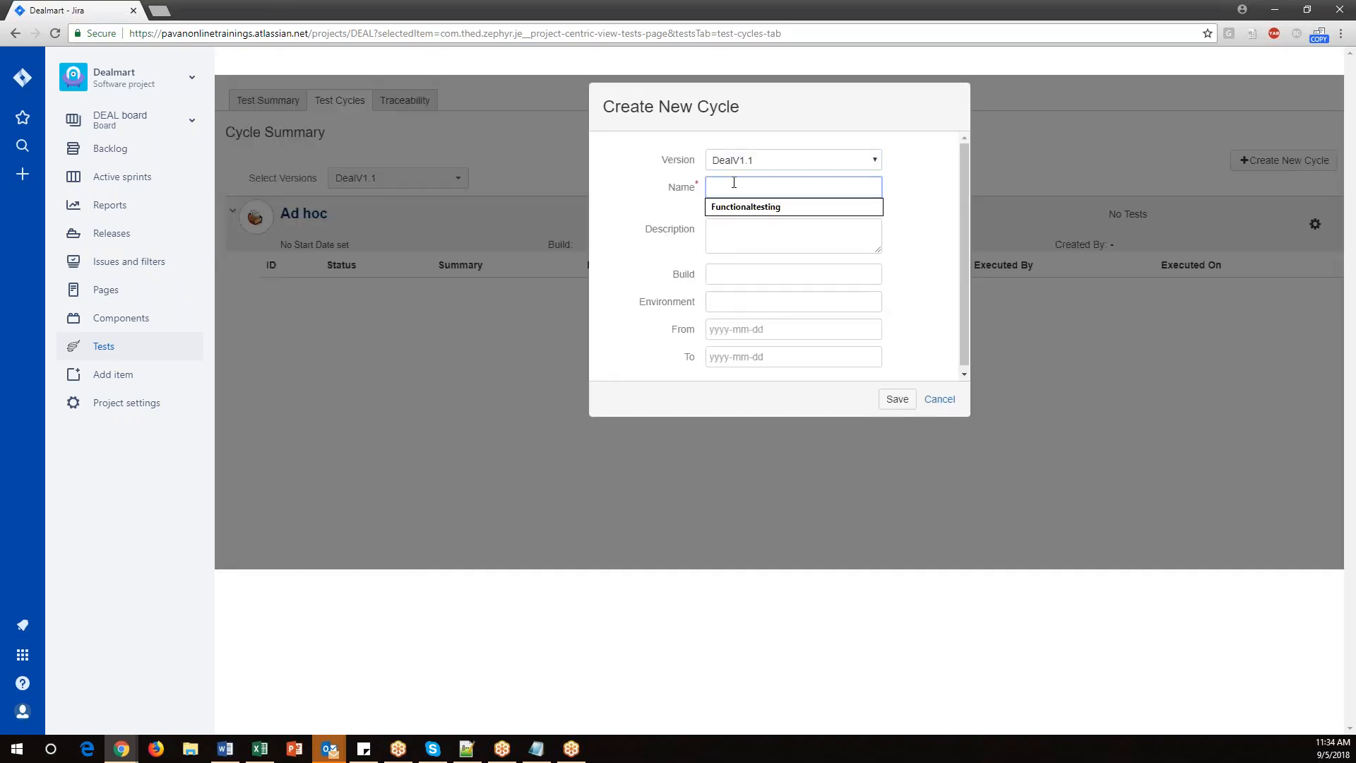
pyautogui.click(763, 207)
pyautogui.scroll(-1, 820, 320)
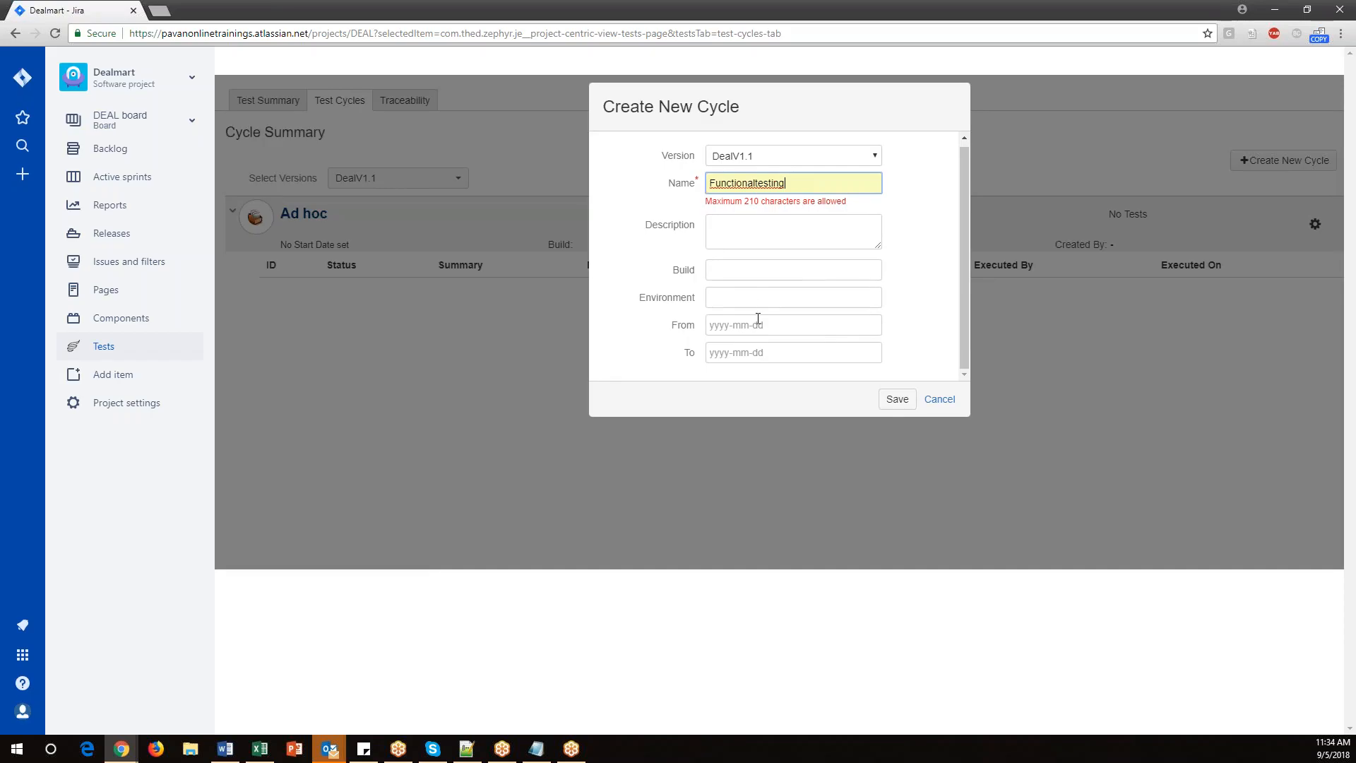
pyautogui.click(897, 399)
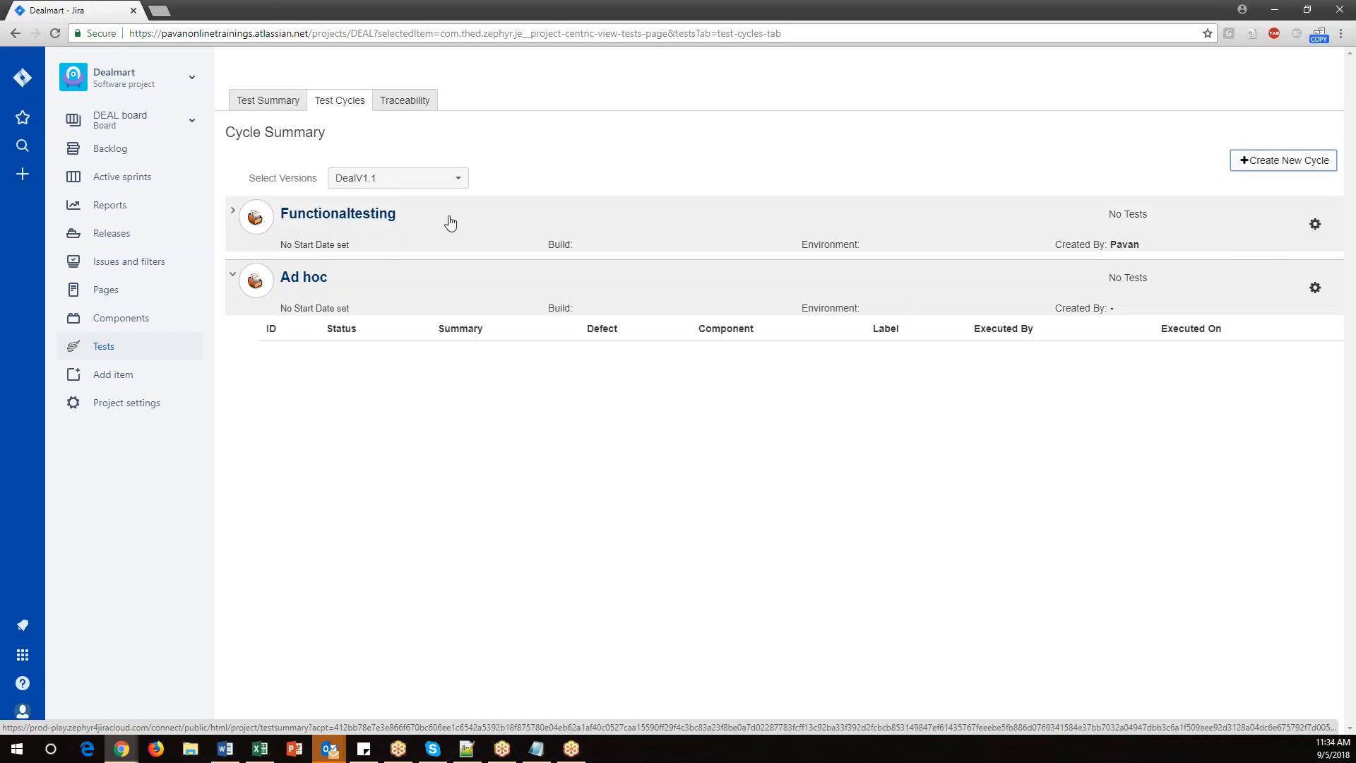
# Expand the Functionaltesting cycle, then open the list of total tests from the project's test summary.
pyautogui.click(236, 214)
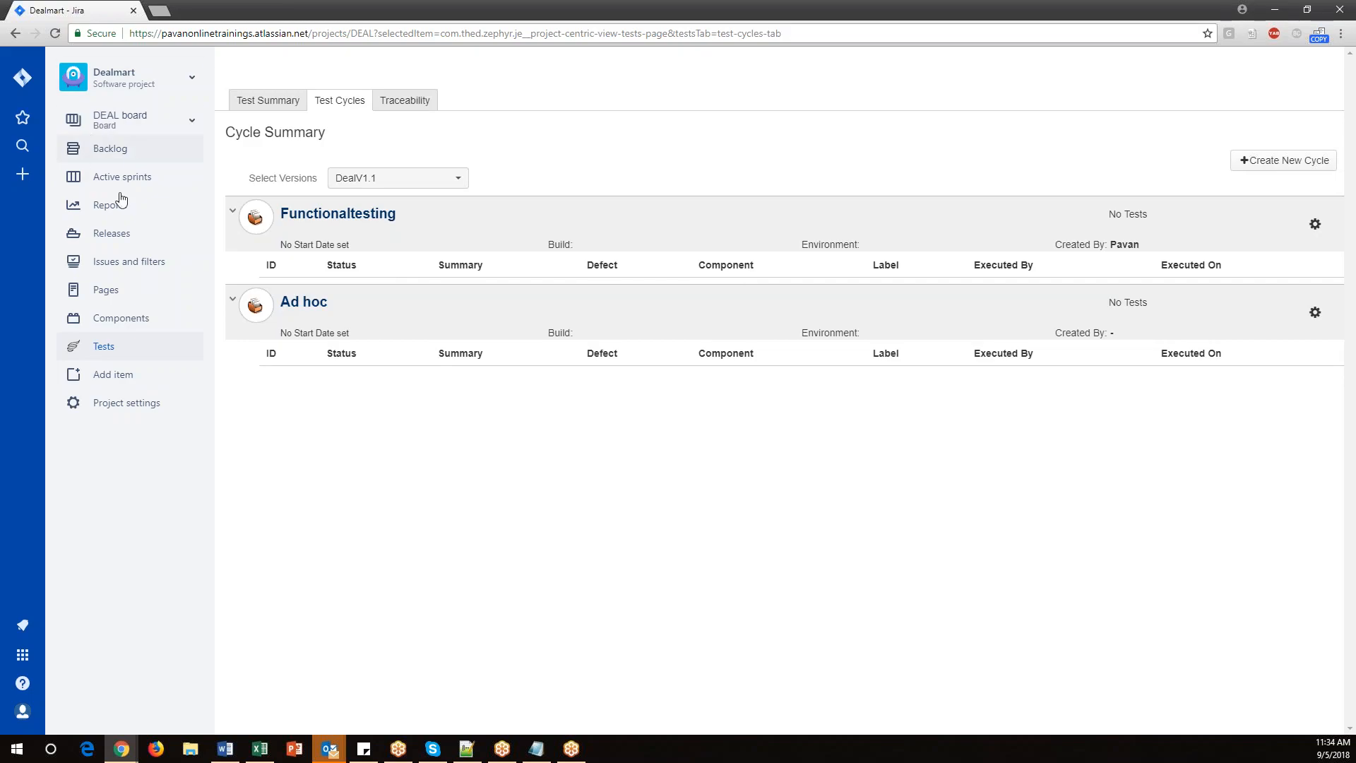
pyautogui.click(104, 348)
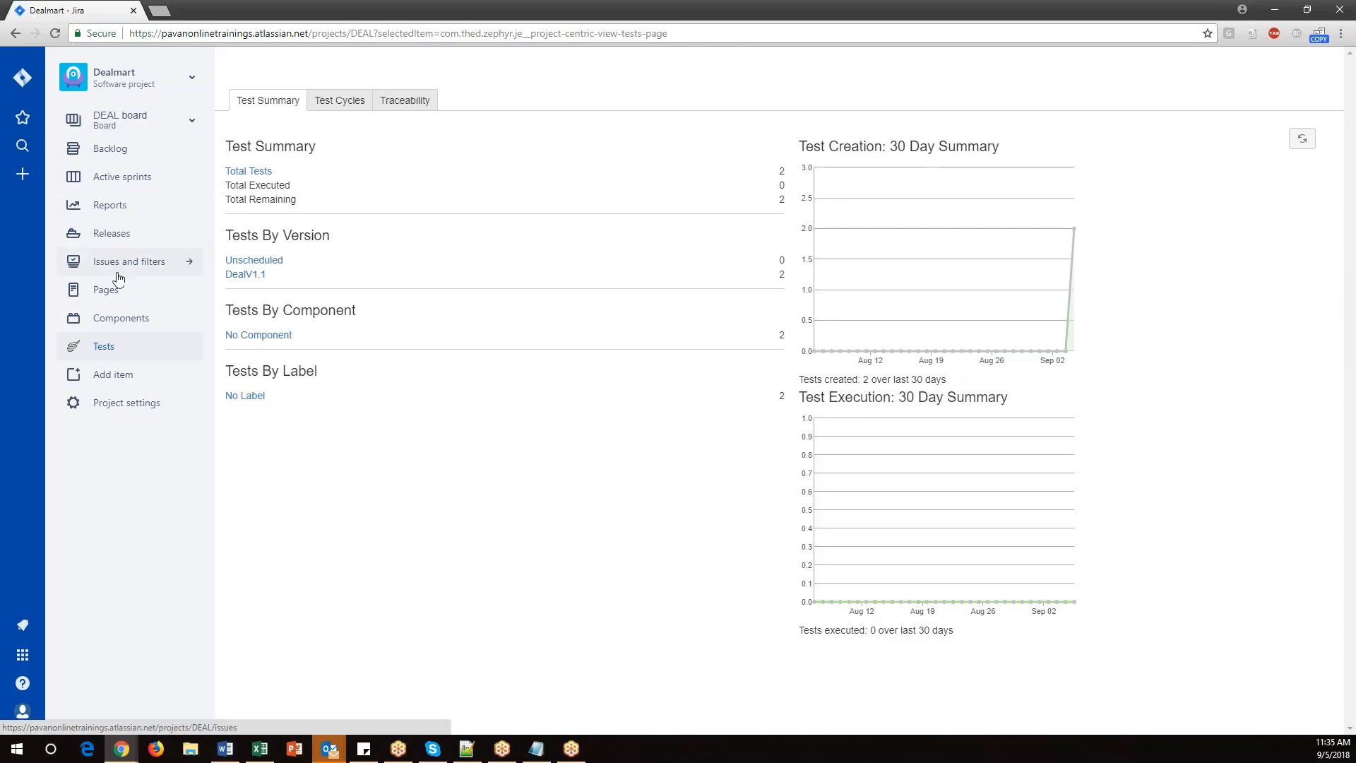
pyautogui.click(104, 353)
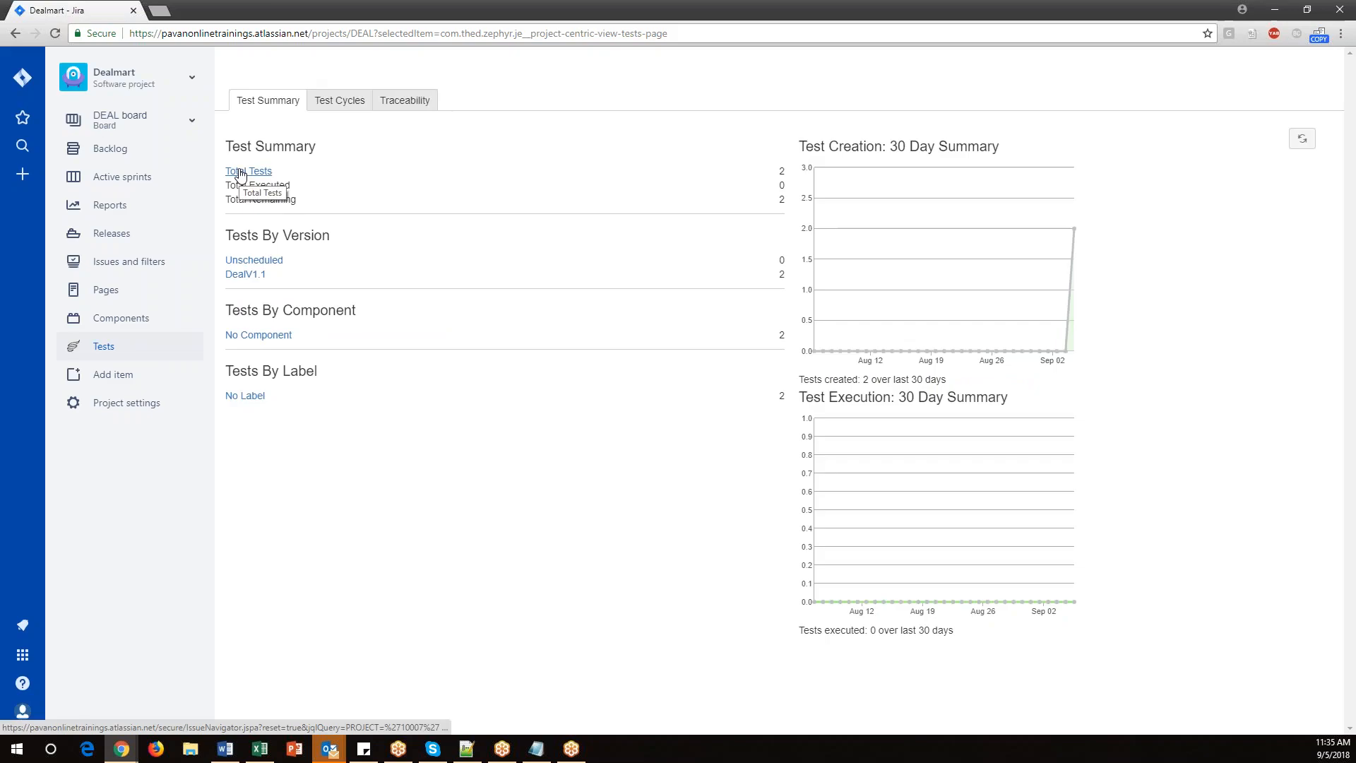
pyautogui.click(240, 172)
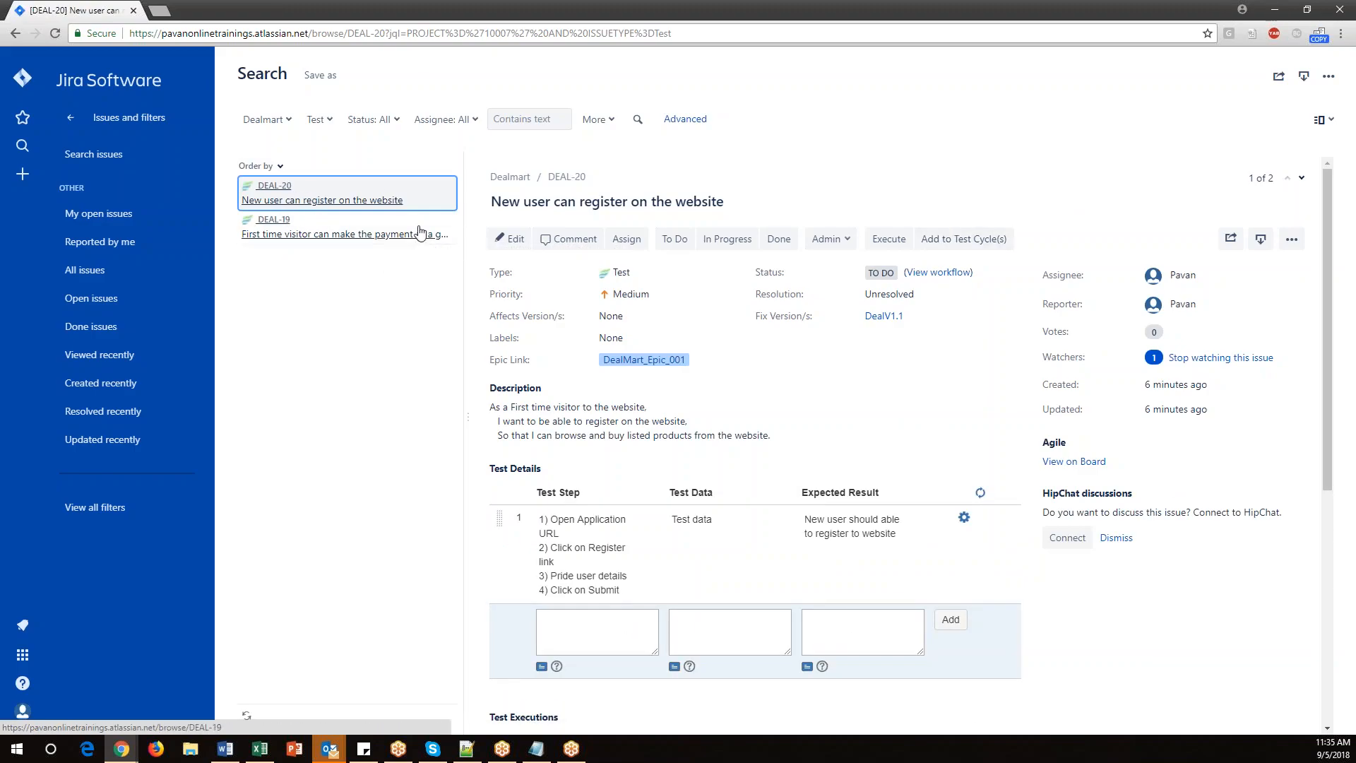
# Add test DEAL-20 to the Functionaltesting cycle in the Unscheduled version, assigned to me.
pyautogui.click(384, 199)
pyautogui.click(954, 242)
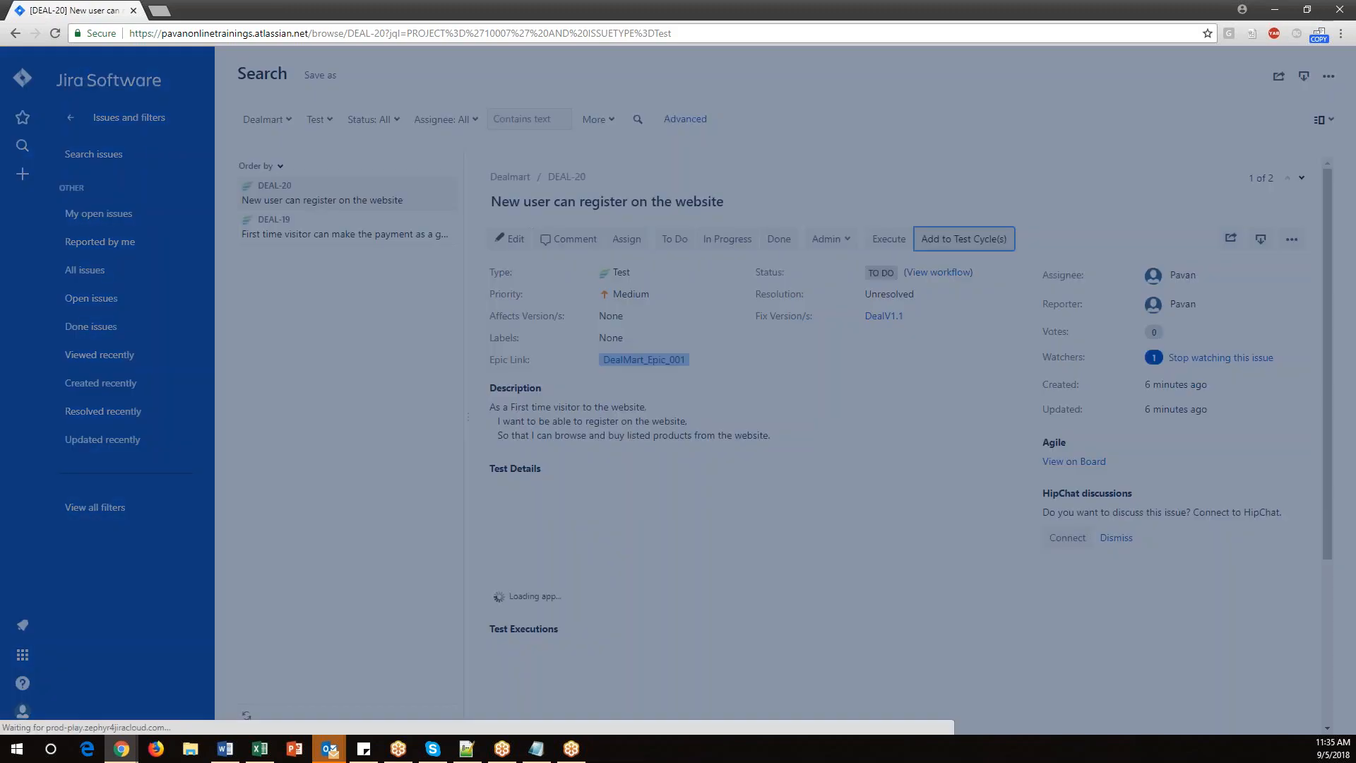
pyautogui.click(678, 298)
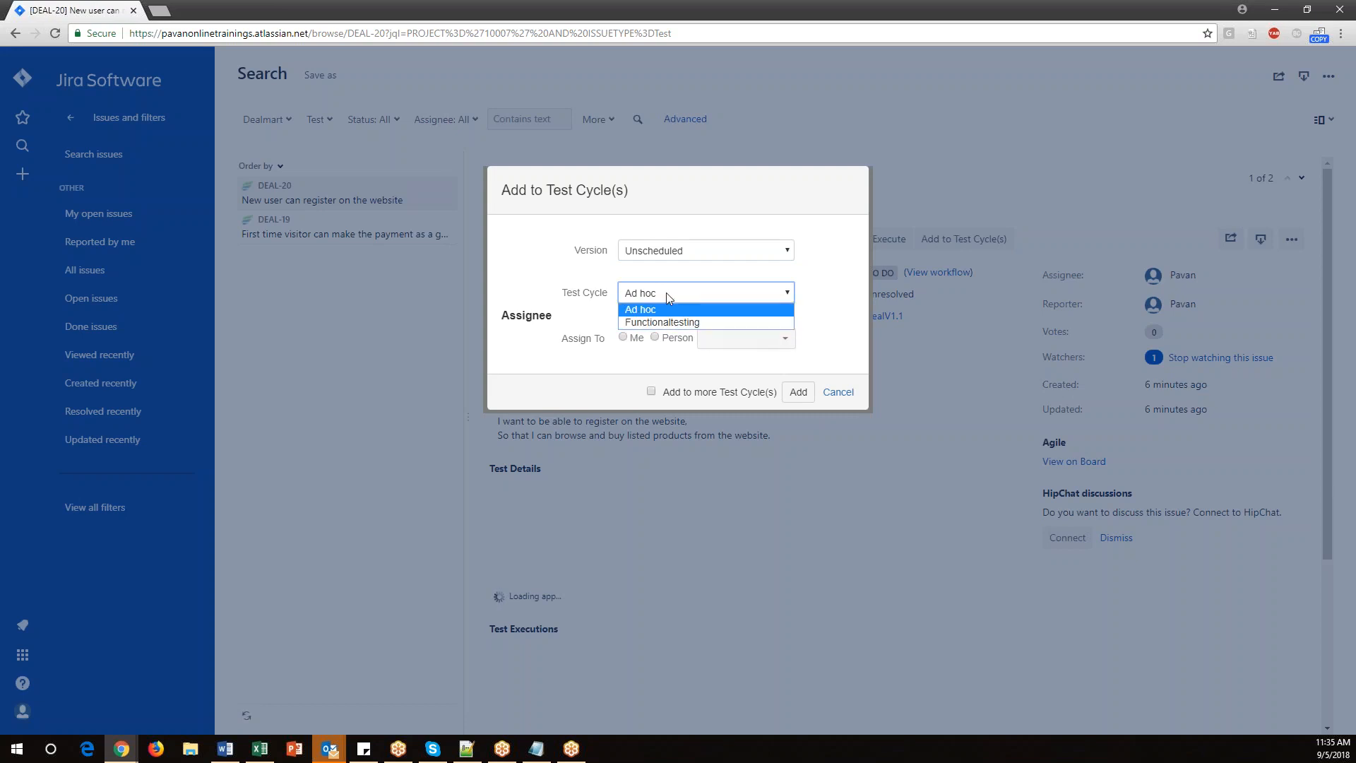
pyautogui.click(658, 322)
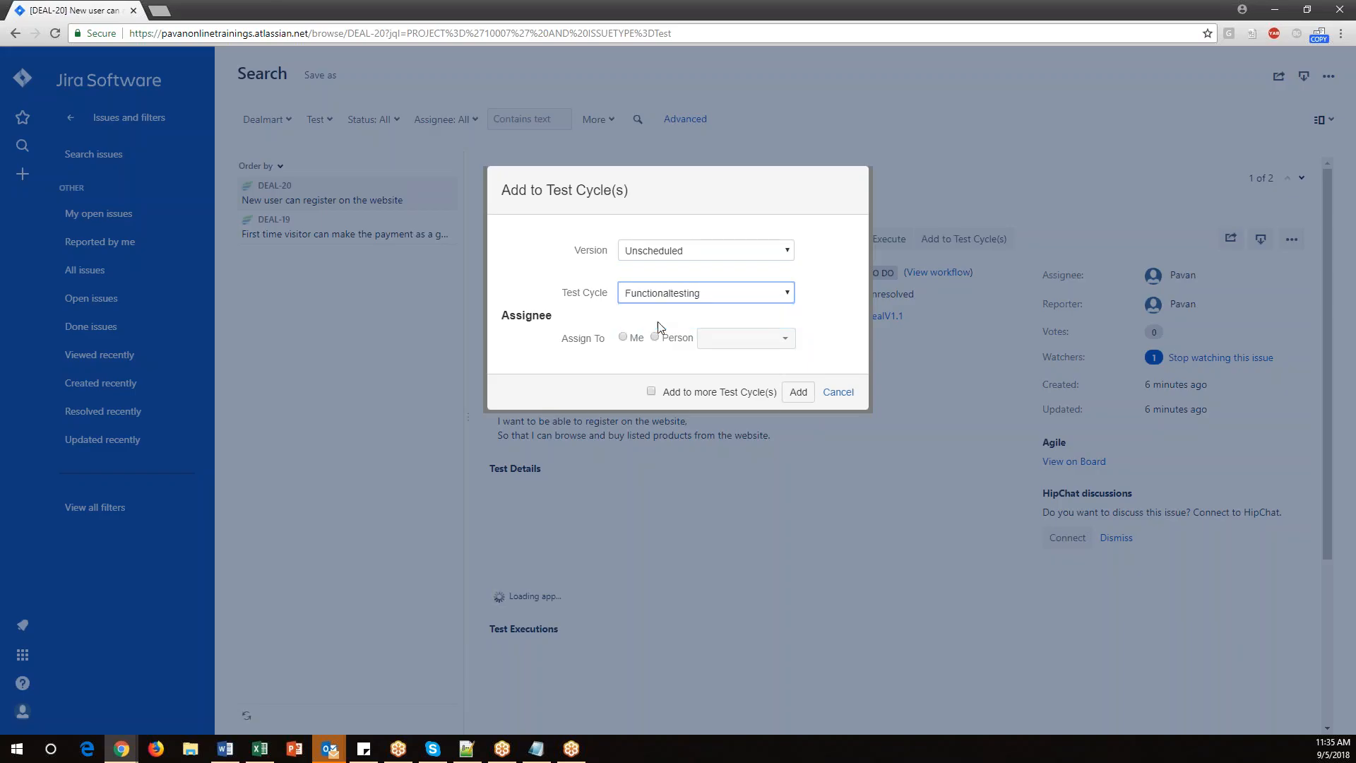
pyautogui.click(628, 339)
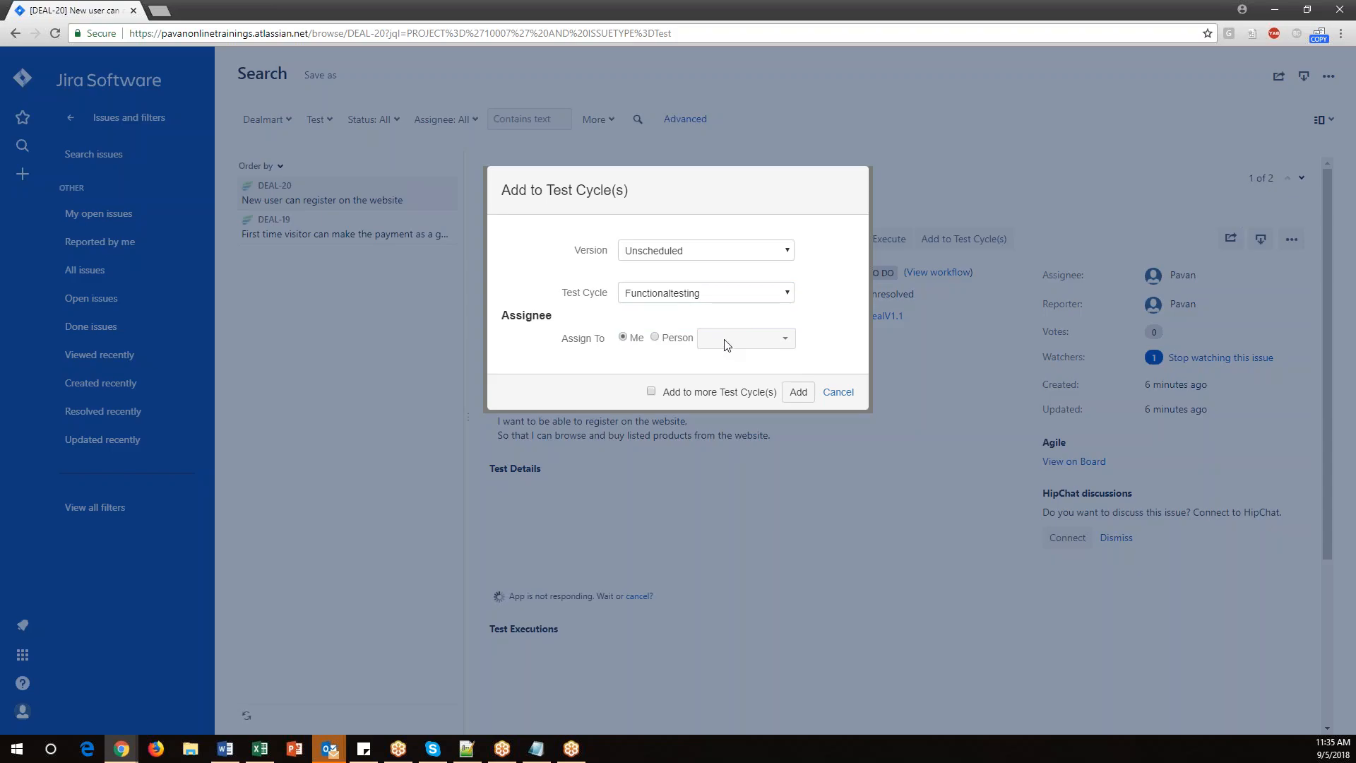
pyautogui.click(747, 338)
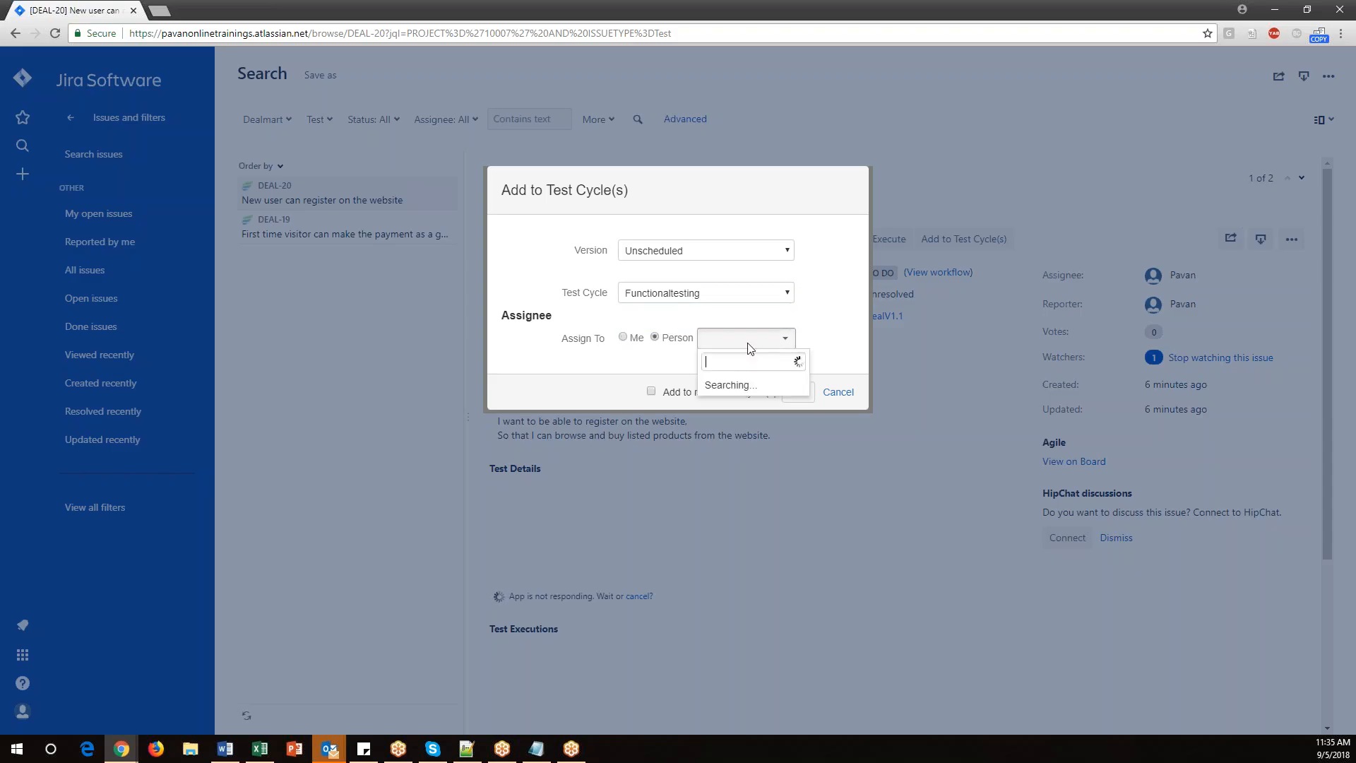
pyautogui.click(613, 363)
pyautogui.click(623, 337)
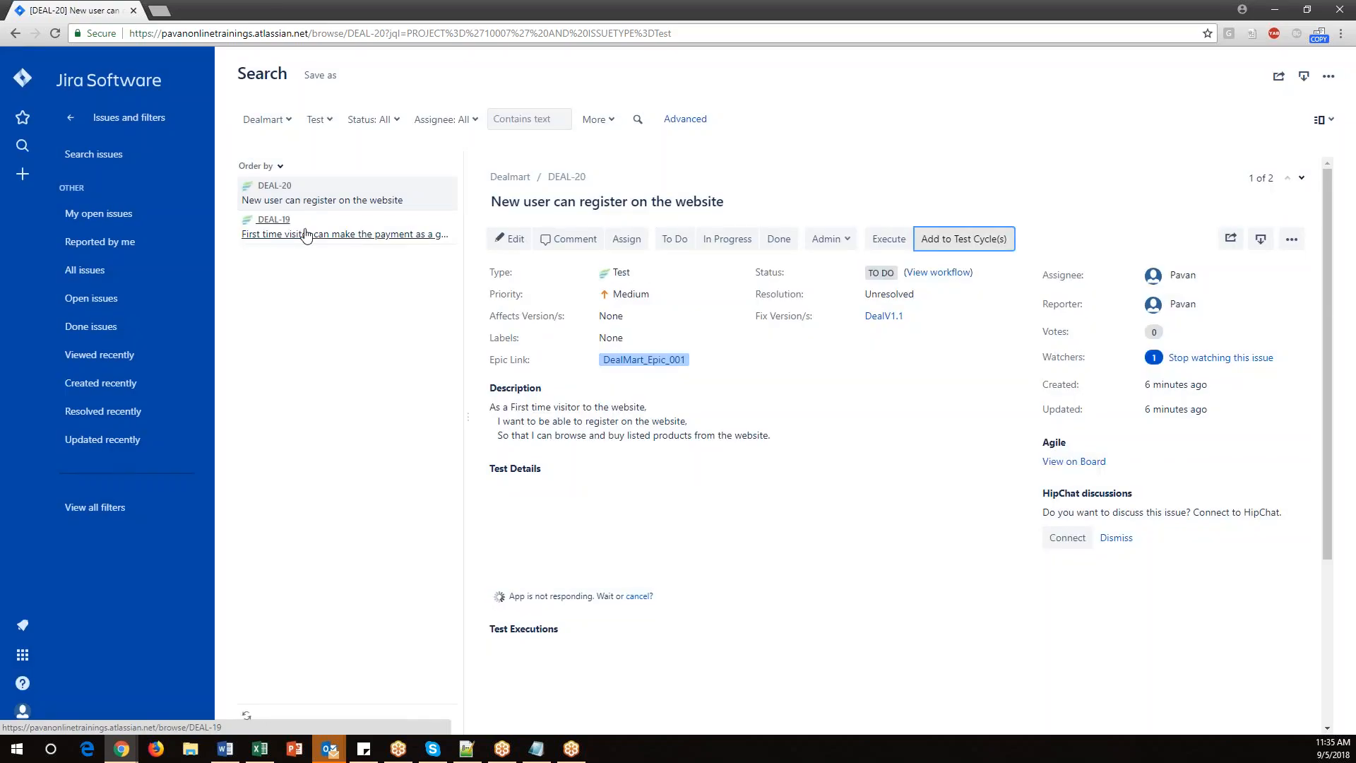
# Add test DEAL-19 to the Functionaltesting cycle, assigned to me.
pyautogui.click(301, 233)
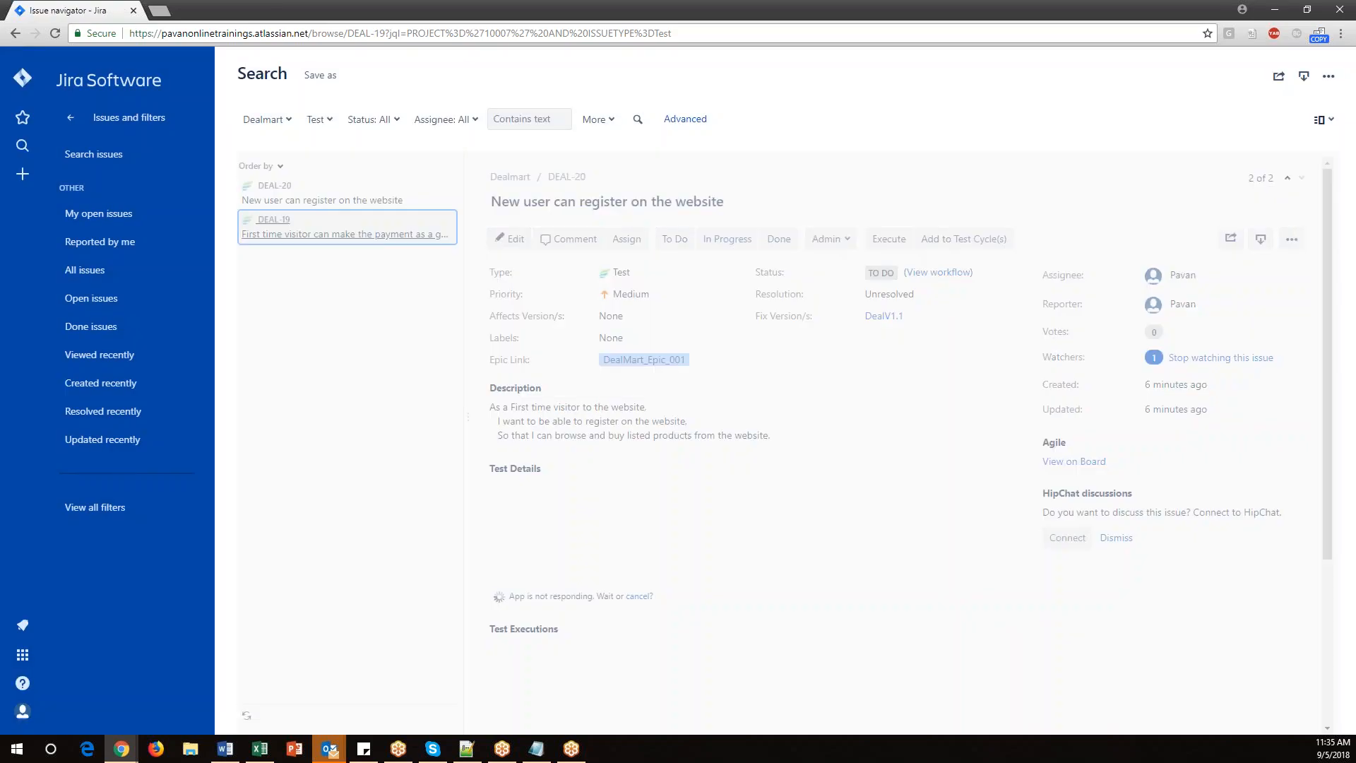
pyautogui.click(949, 239)
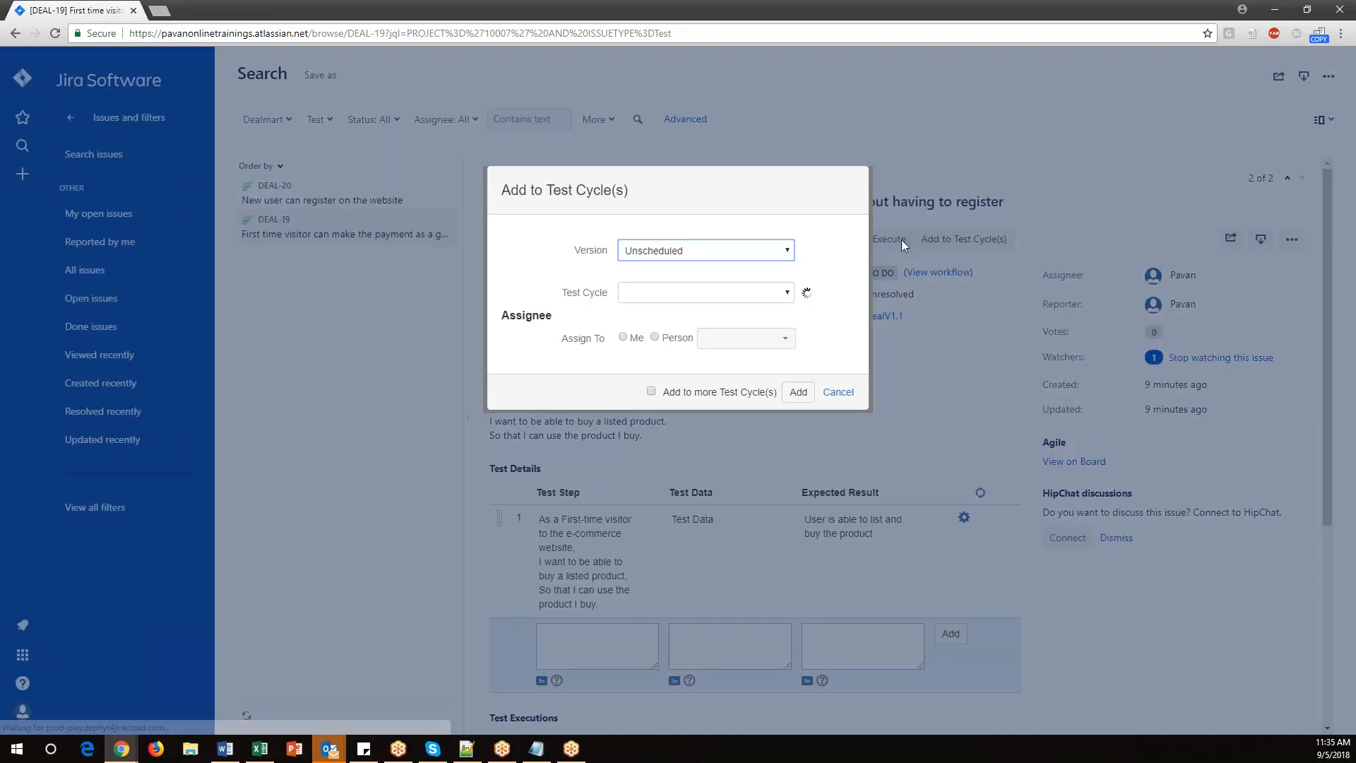
pyautogui.click(643, 298)
pyautogui.click(644, 323)
pyautogui.click(623, 339)
pyautogui.click(802, 394)
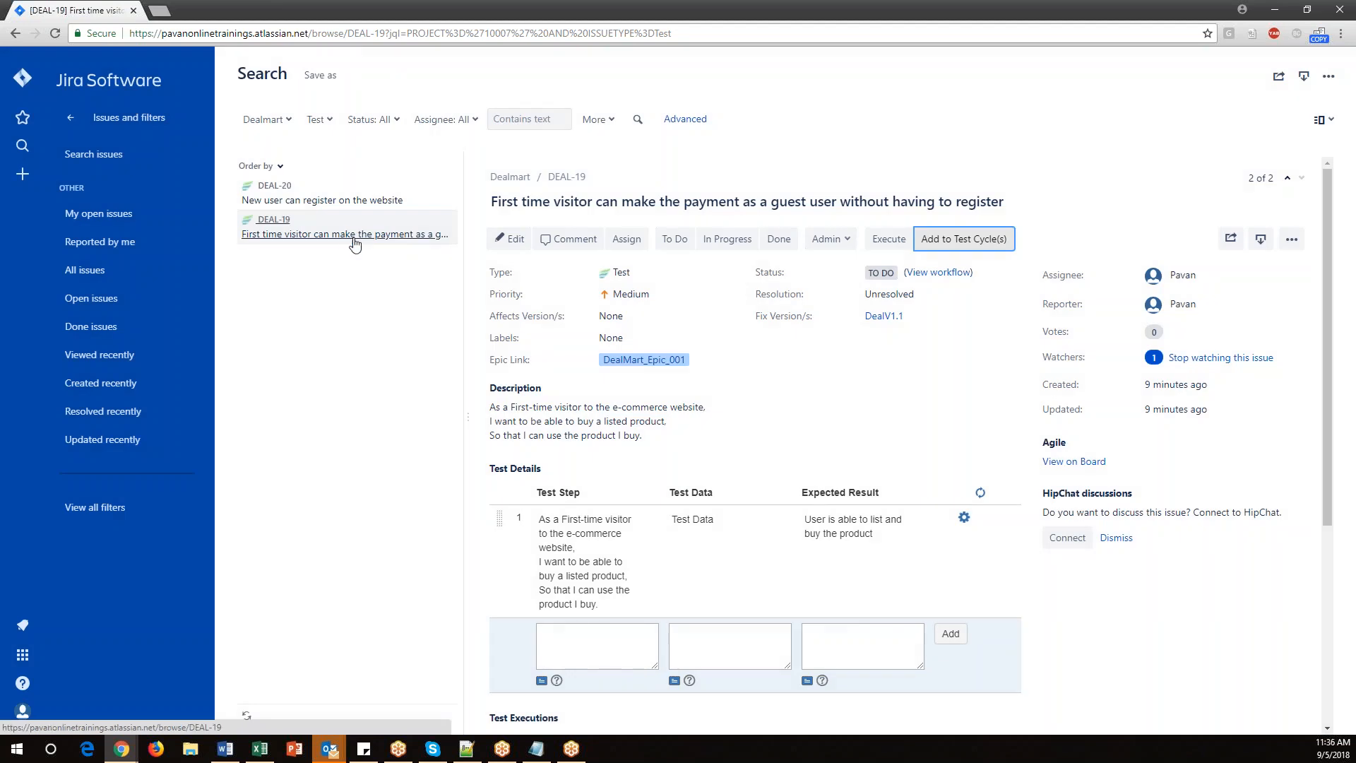
# Switch to the online whiteboard and sketch an 'Execution' branch below the test cycle circle, enclosed in a circle.
pyautogui.moveTo(122, 749)
pyautogui.click(252, 689)
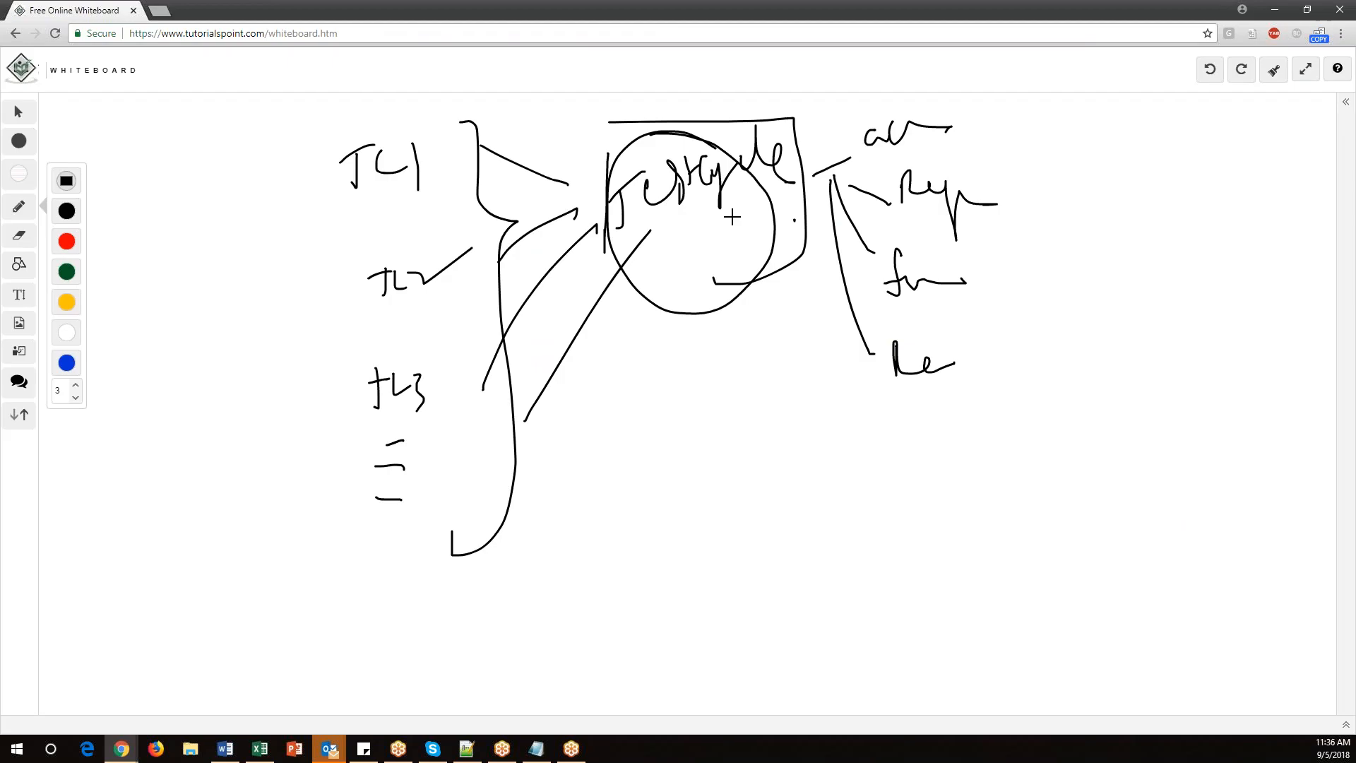
pyautogui.moveTo(731, 308); pyautogui.dragTo(731, 389)
pyautogui.moveTo(736, 400)
pyautogui.mouseDown()
pyautogui.moveTo(796, 445)
pyautogui.moveTo(959, 457)
pyautogui.mouseUp()
pyautogui.moveTo(946, 424); pyautogui.dragTo(955, 421)
pyautogui.moveTo(799, 489); pyautogui.dragTo(837, 484)
pyautogui.moveTo(786, 505); pyautogui.dragTo(801, 502)
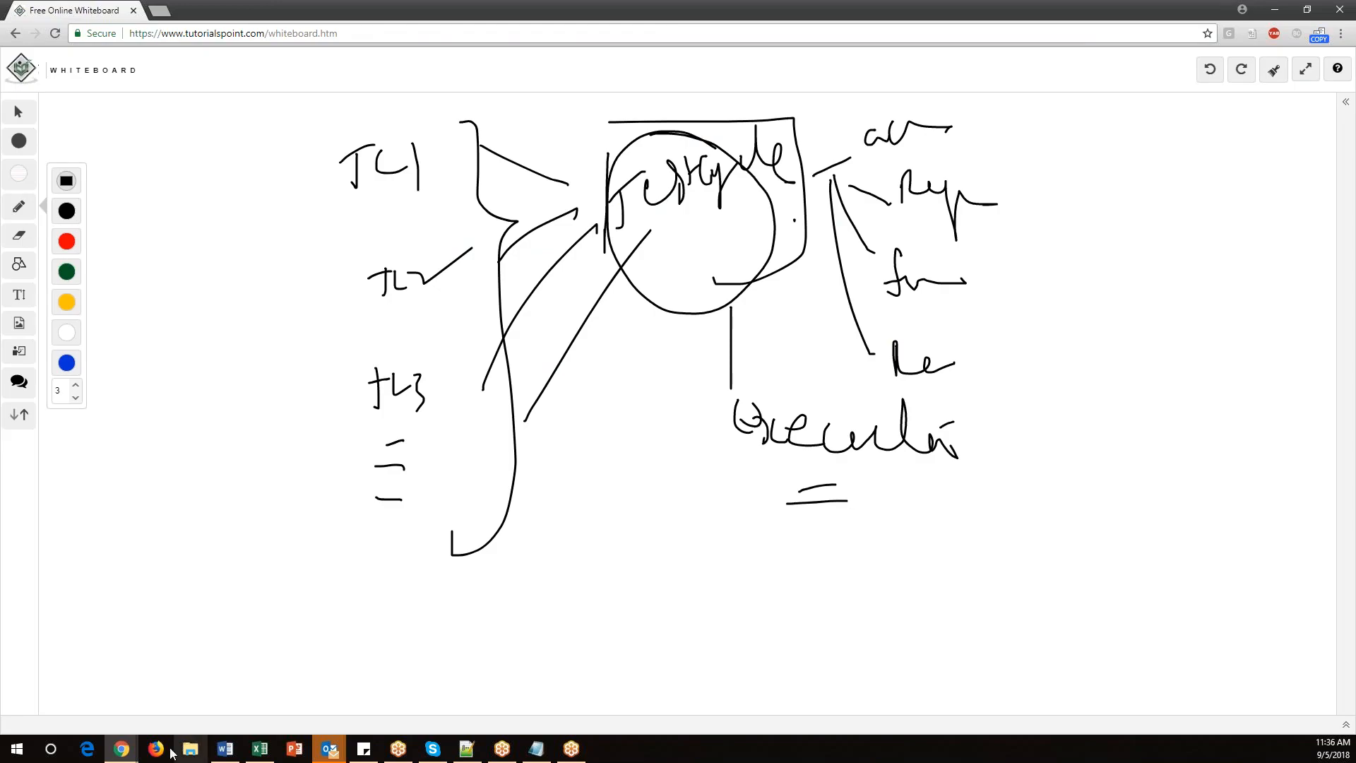
pyautogui.click(122, 749)
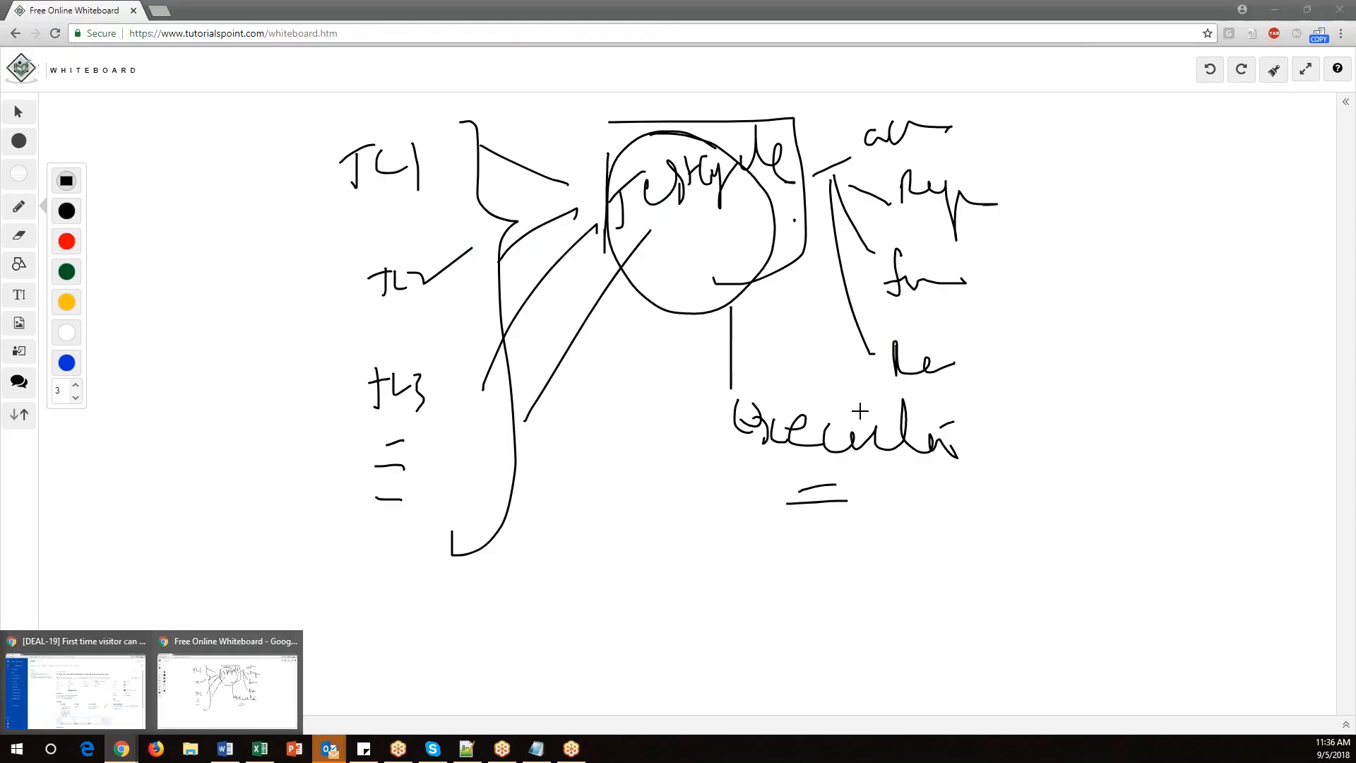
pyautogui.moveTo(823, 381)
pyautogui.mouseDown()
pyautogui.moveTo(911, 515)
pyautogui.moveTo(796, 385)
pyautogui.mouseUp()
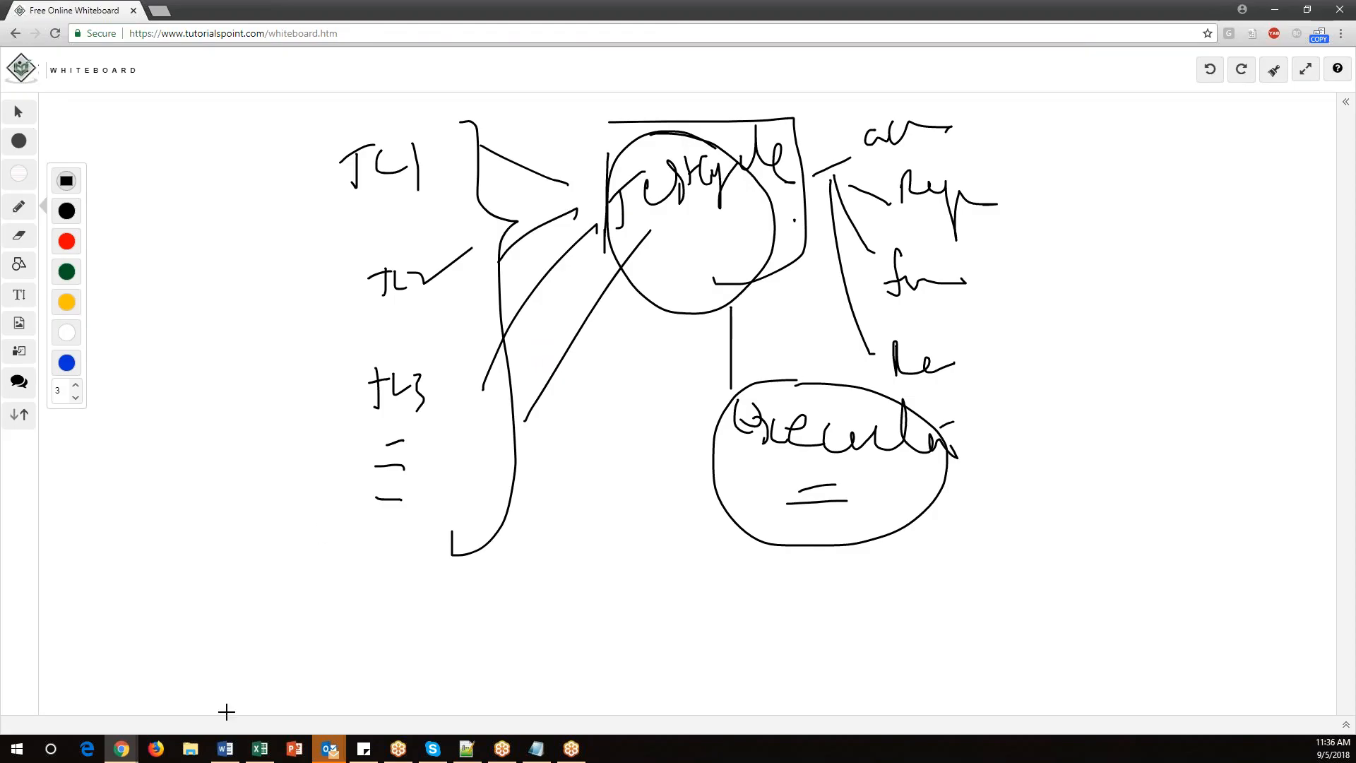
# Return to Jira, open the Functionaltesting cycle's executions, and set DEAL-19's execution status to PASS.
pyautogui.click(121, 749)
pyautogui.click(127, 696)
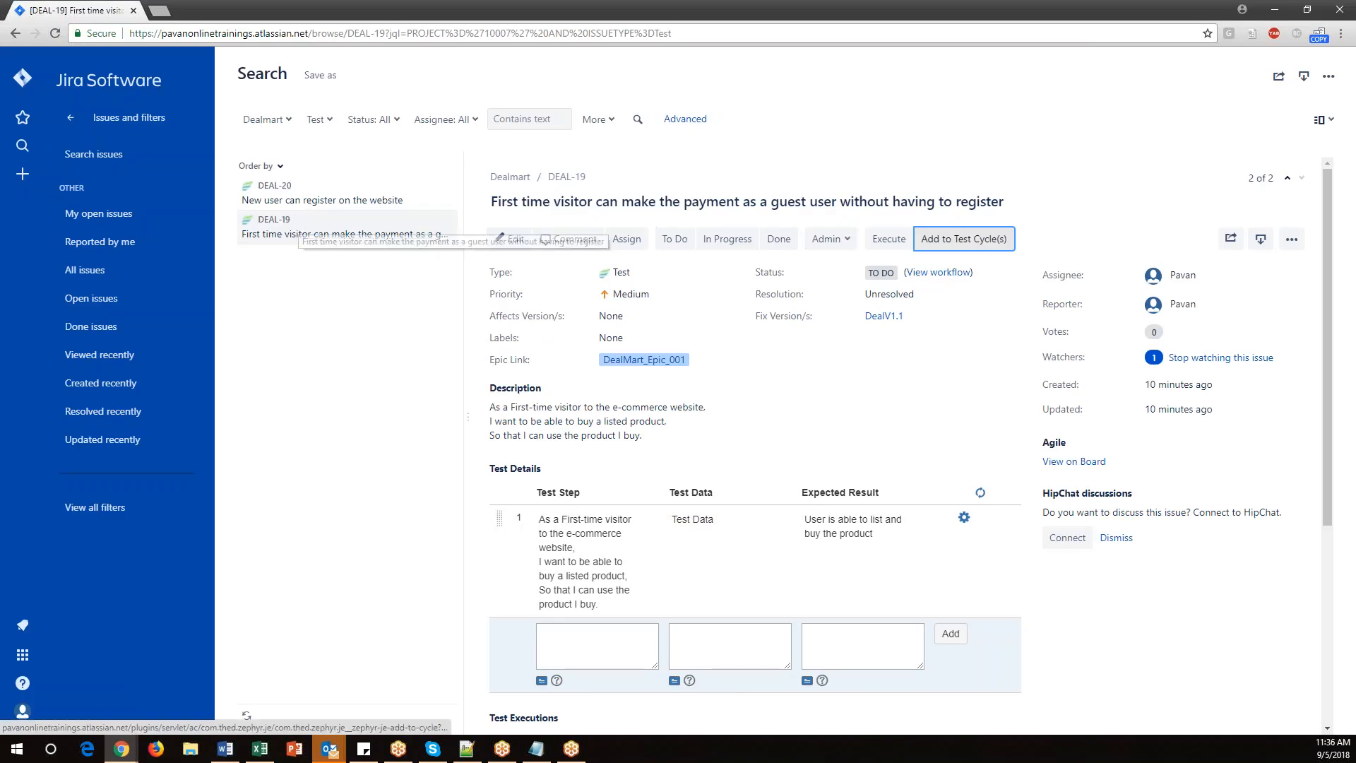
pyautogui.click(78, 126)
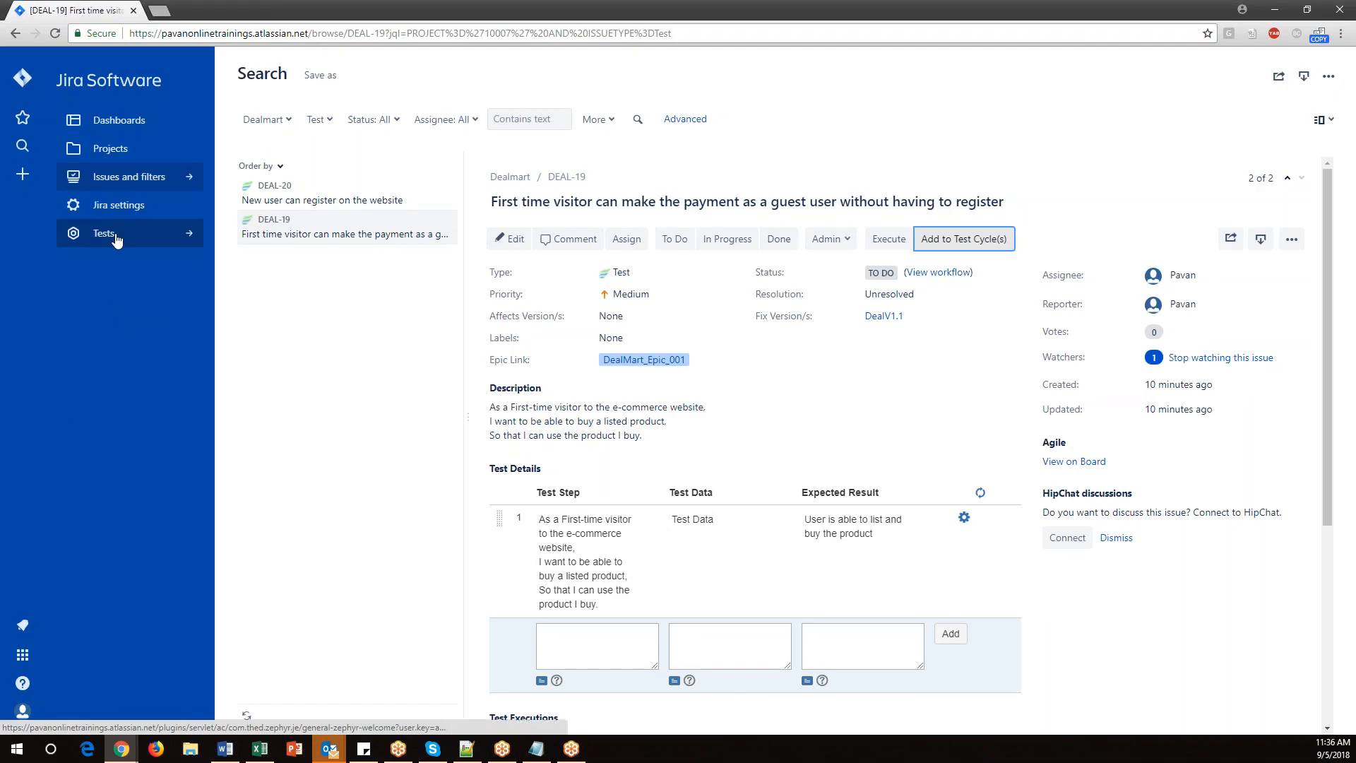
pyautogui.click(121, 150)
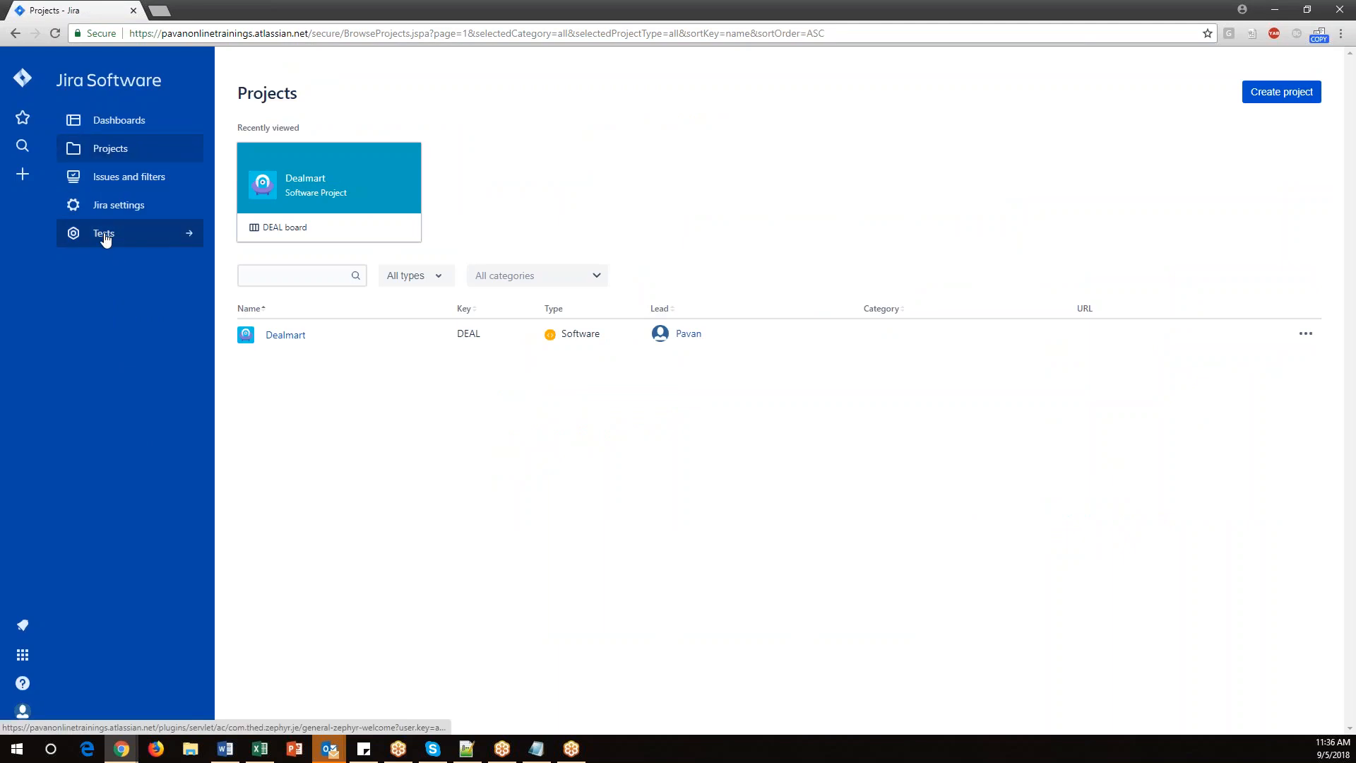
pyautogui.click(104, 235)
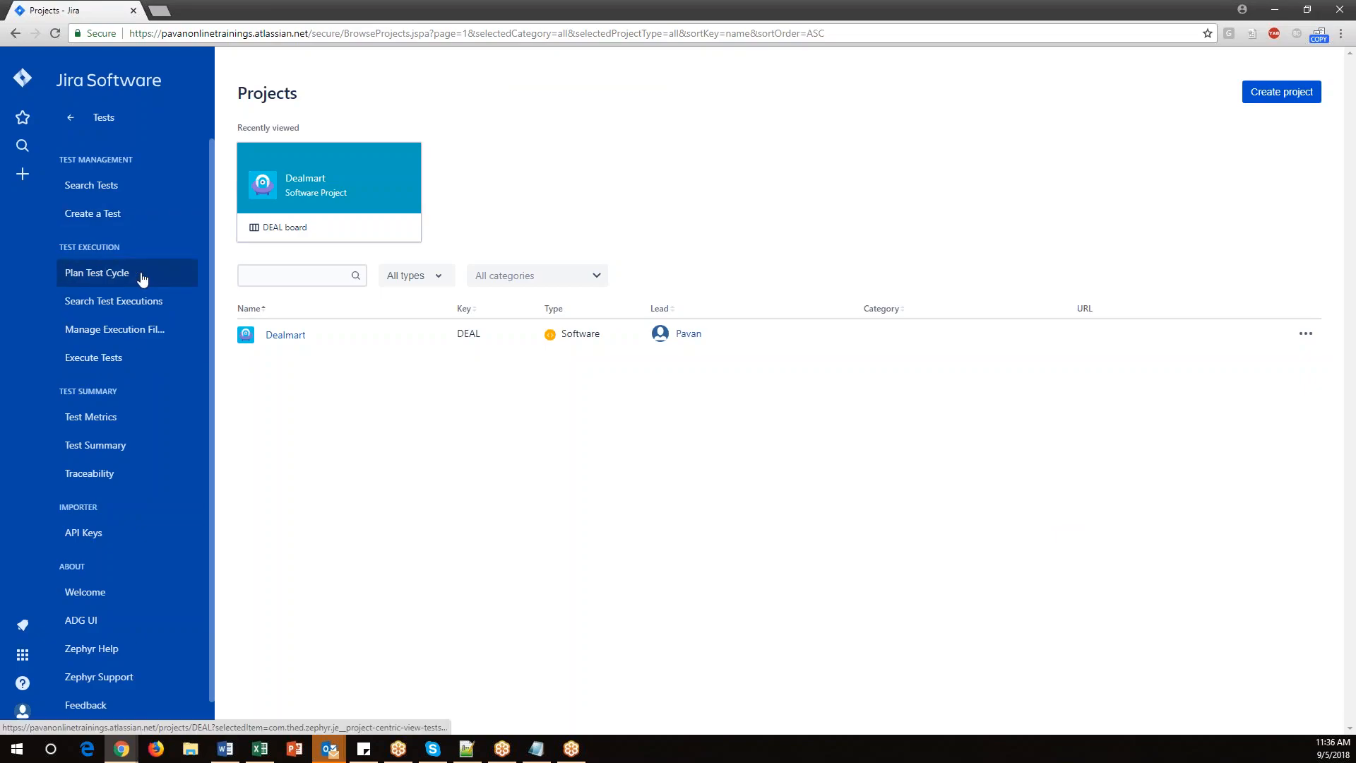
pyautogui.click(95, 360)
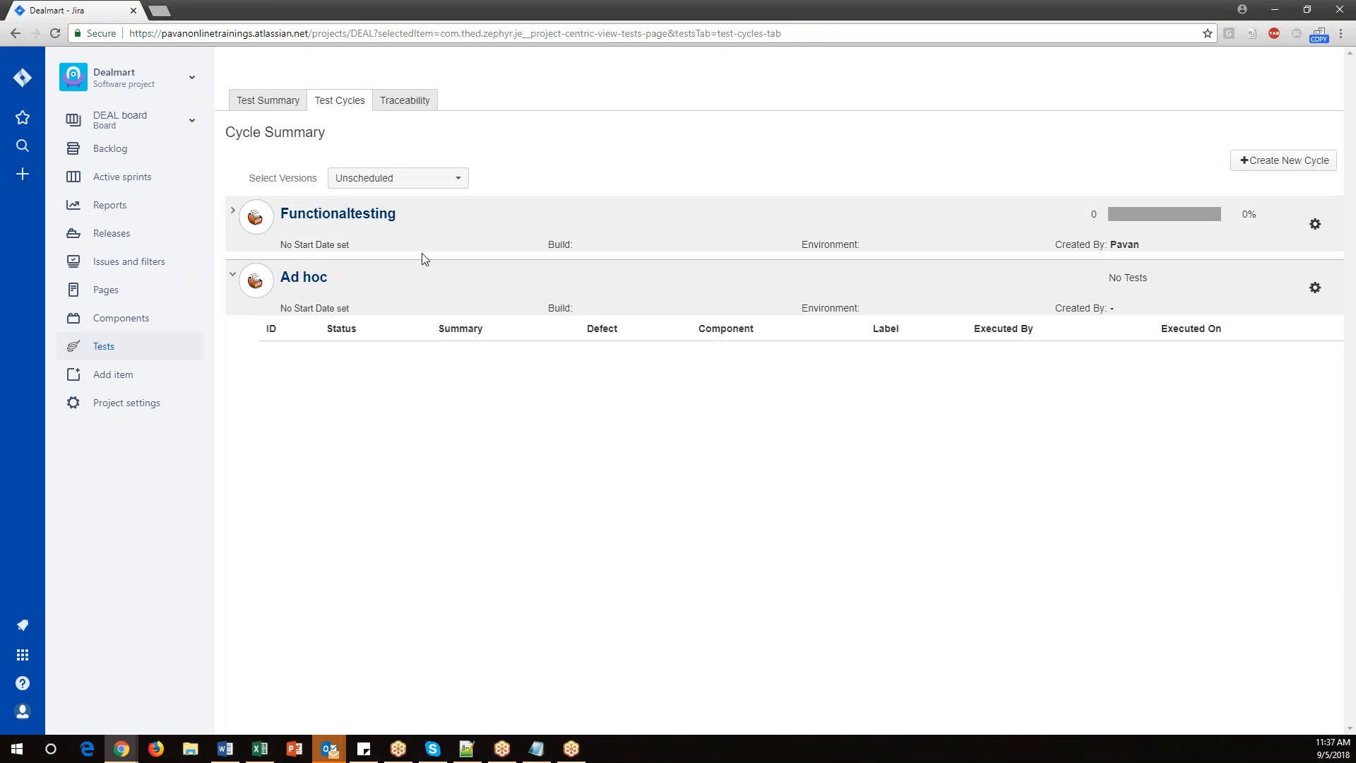
pyautogui.click(329, 214)
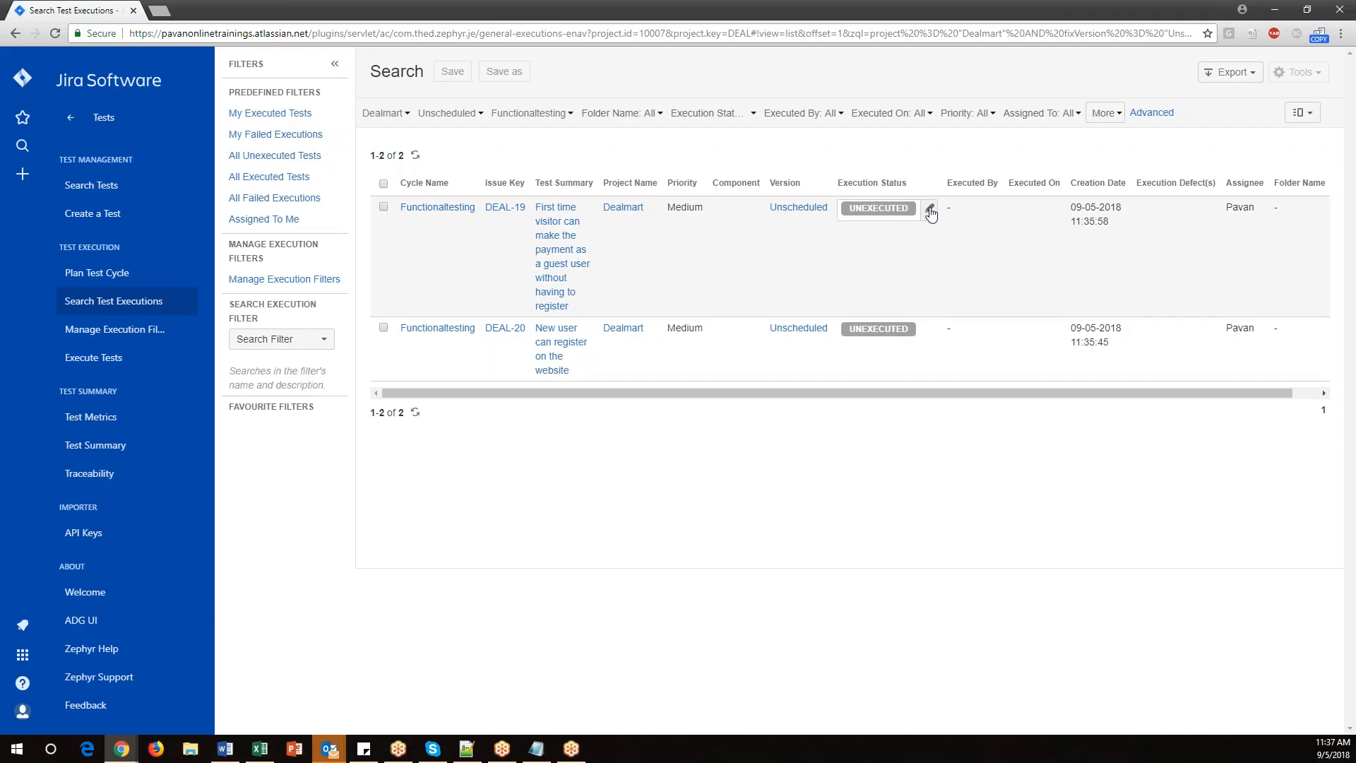
pyautogui.click(930, 211)
pyautogui.click(936, 209)
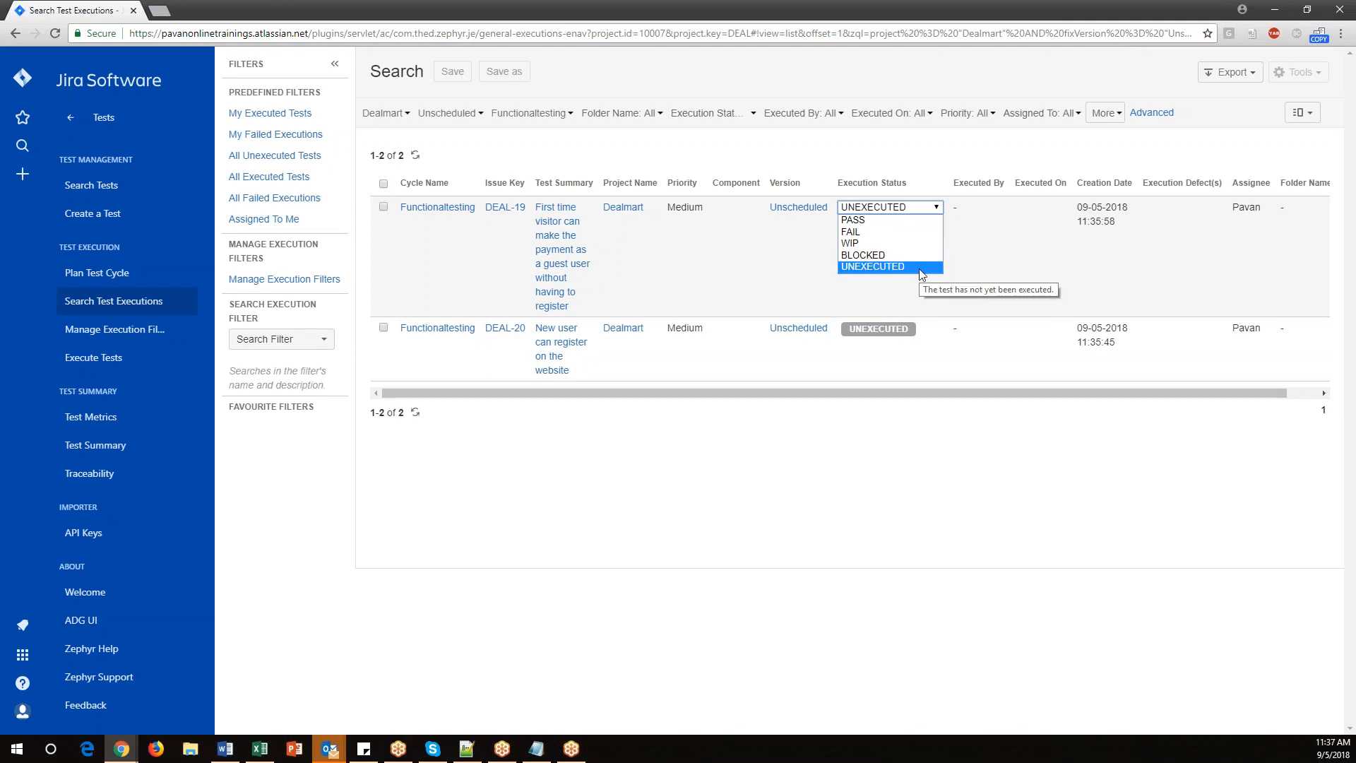
pyautogui.click(863, 221)
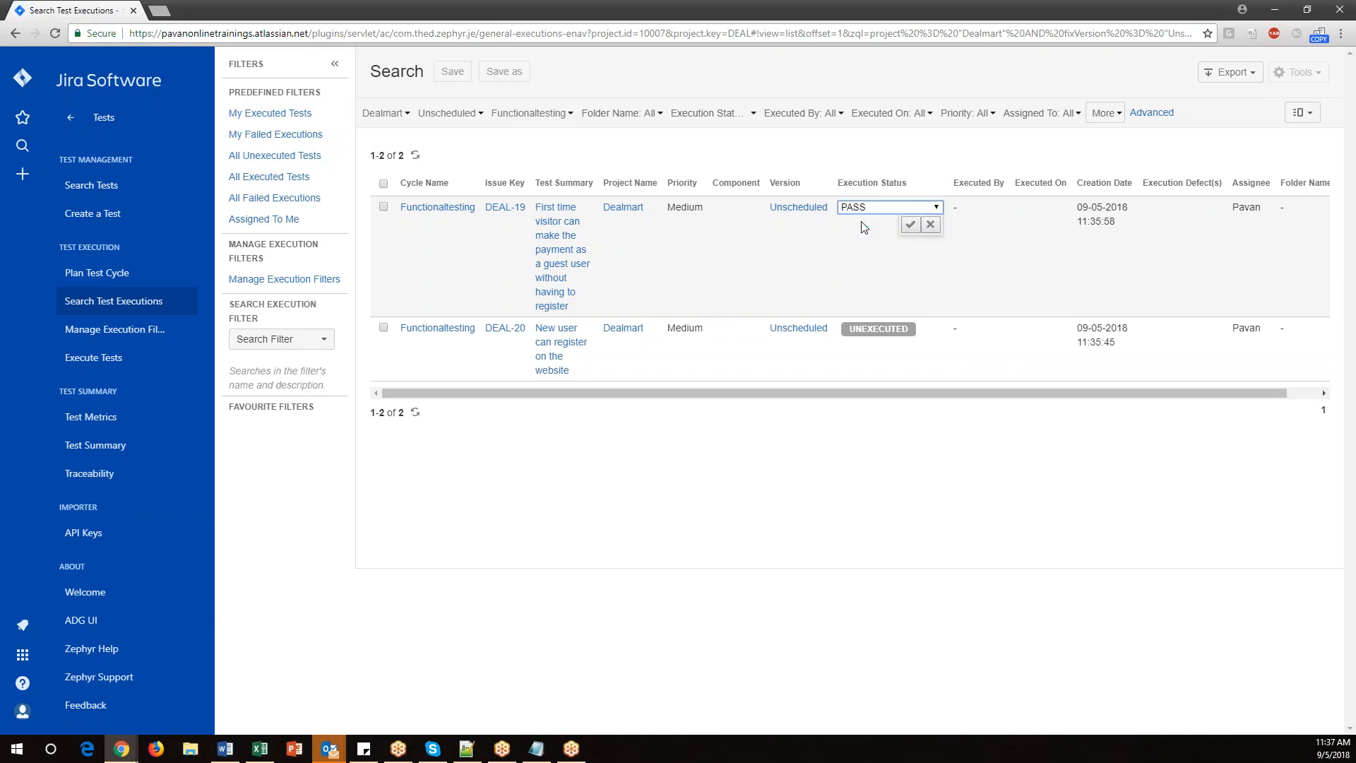
pyautogui.click(910, 225)
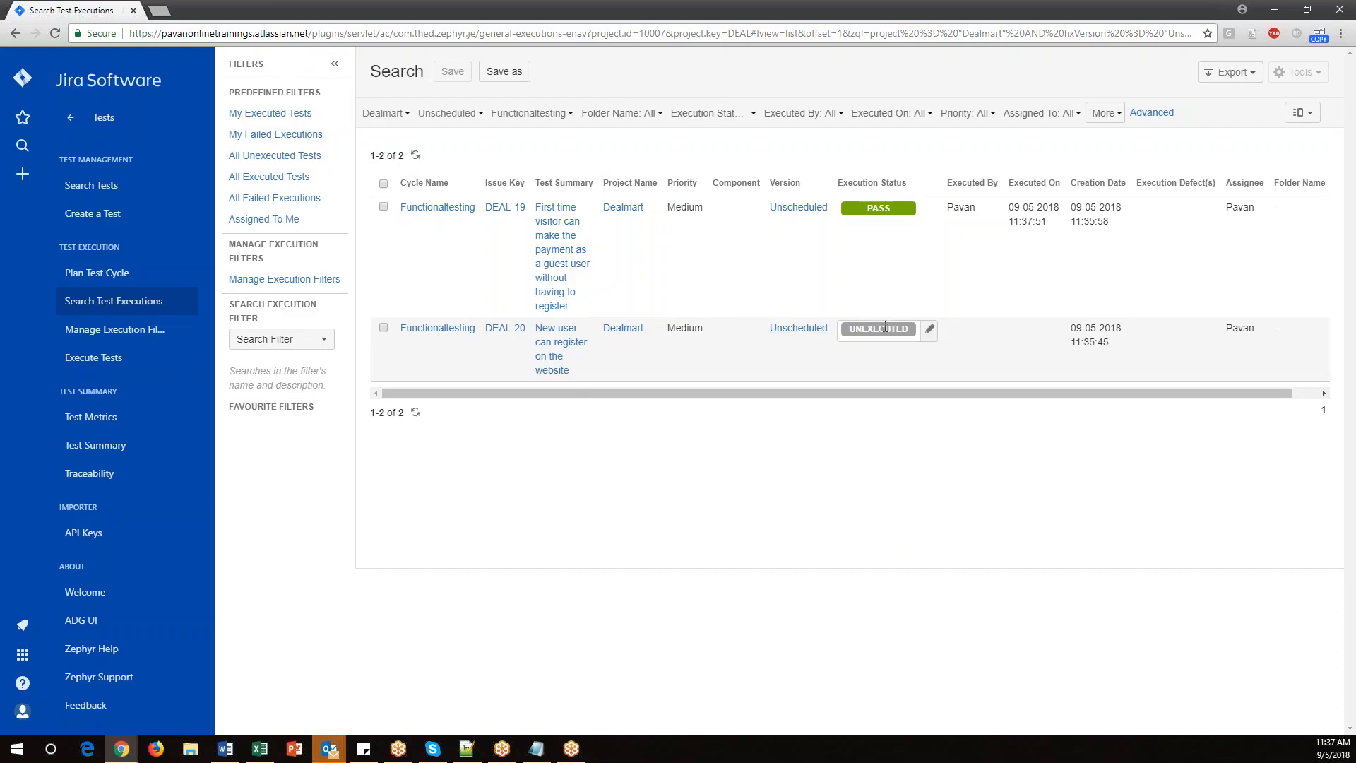
# Set DEAL-20's execution status to FAIL.
pyautogui.click(930, 330)
pyautogui.click(937, 329)
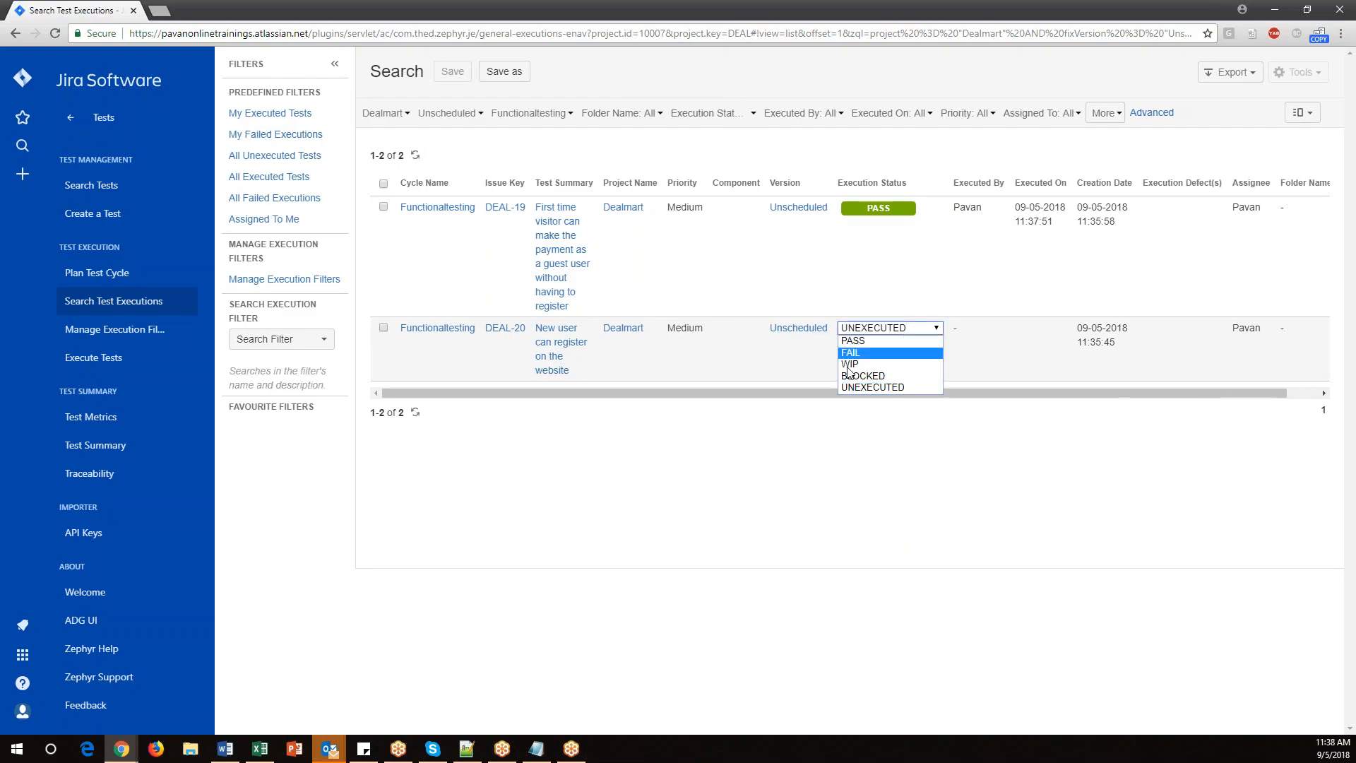
pyautogui.click(872, 361)
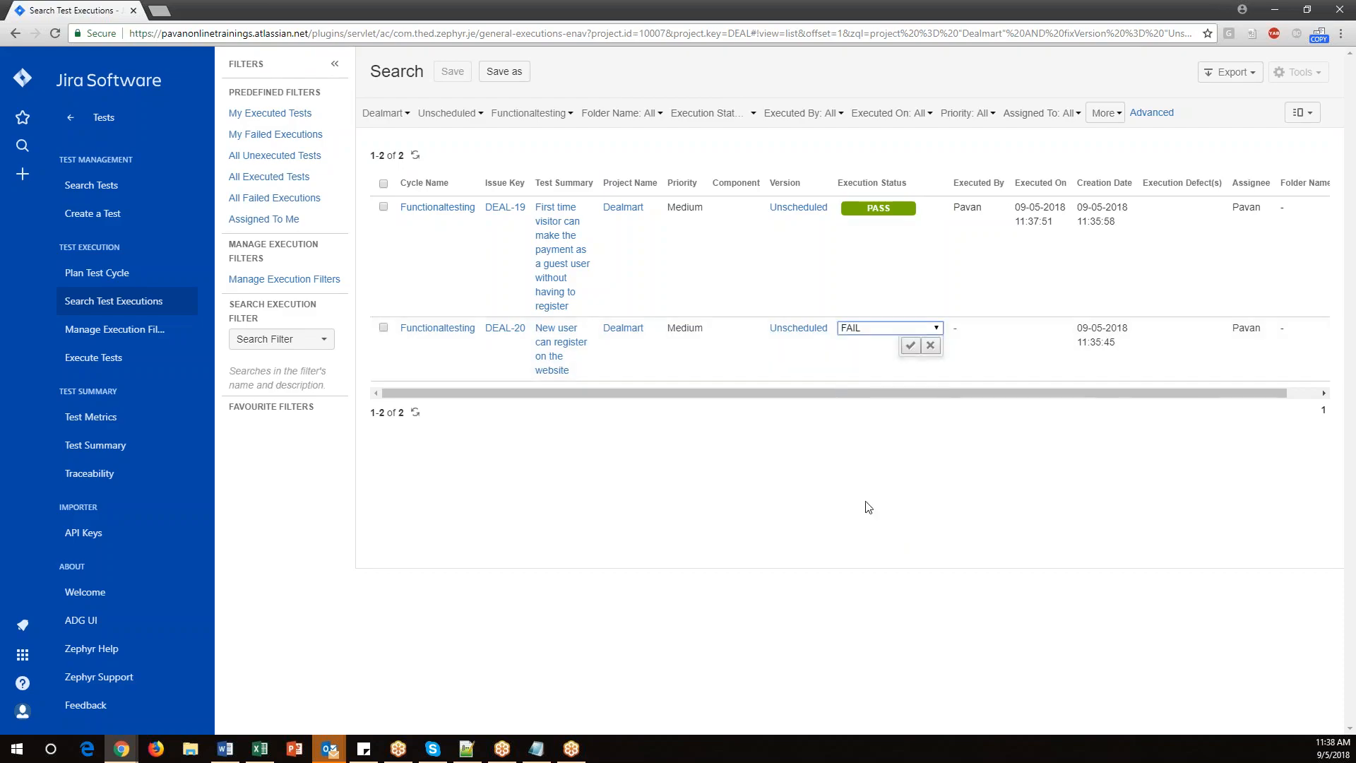
pyautogui.click(910, 345)
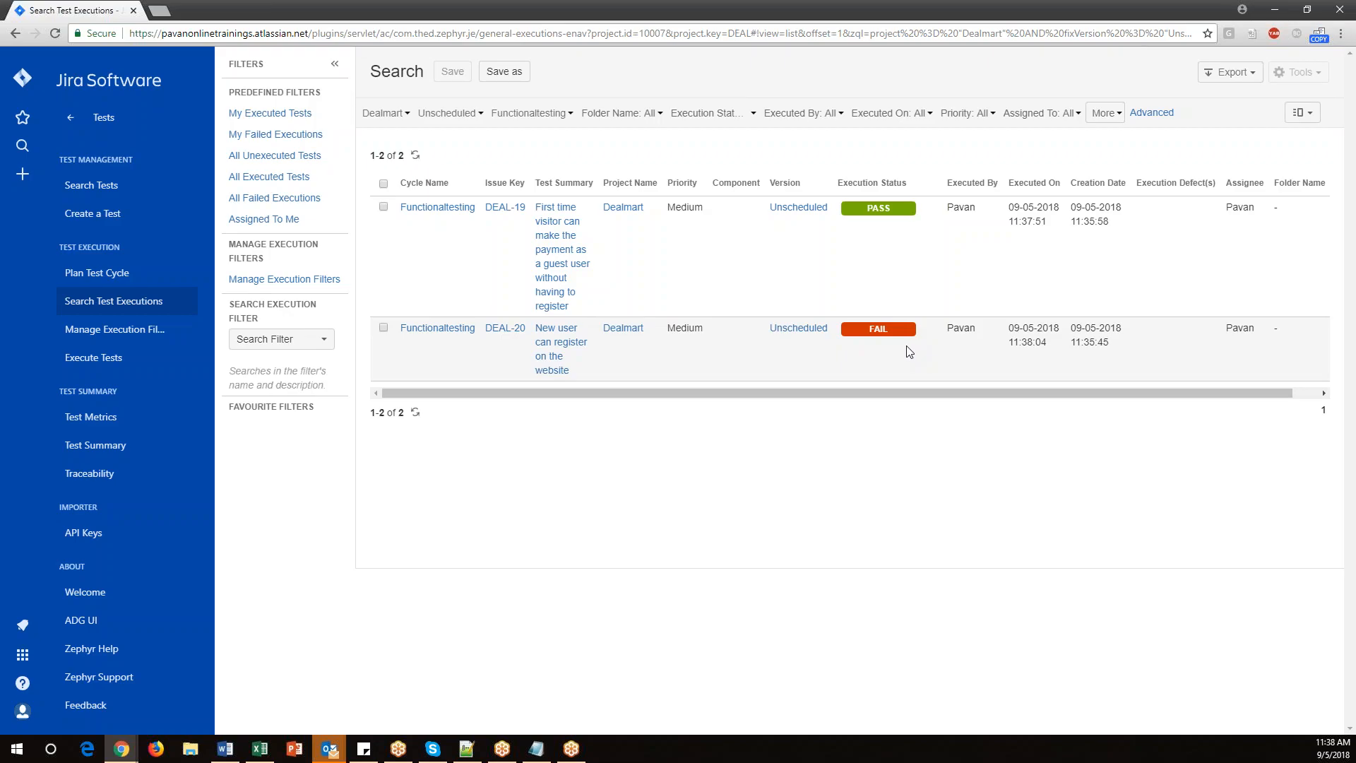
# Switch to the whiteboard and draw a brace grouping the TC1–TC3 test case list.
pyautogui.moveTo(120, 748)
pyautogui.click(216, 683)
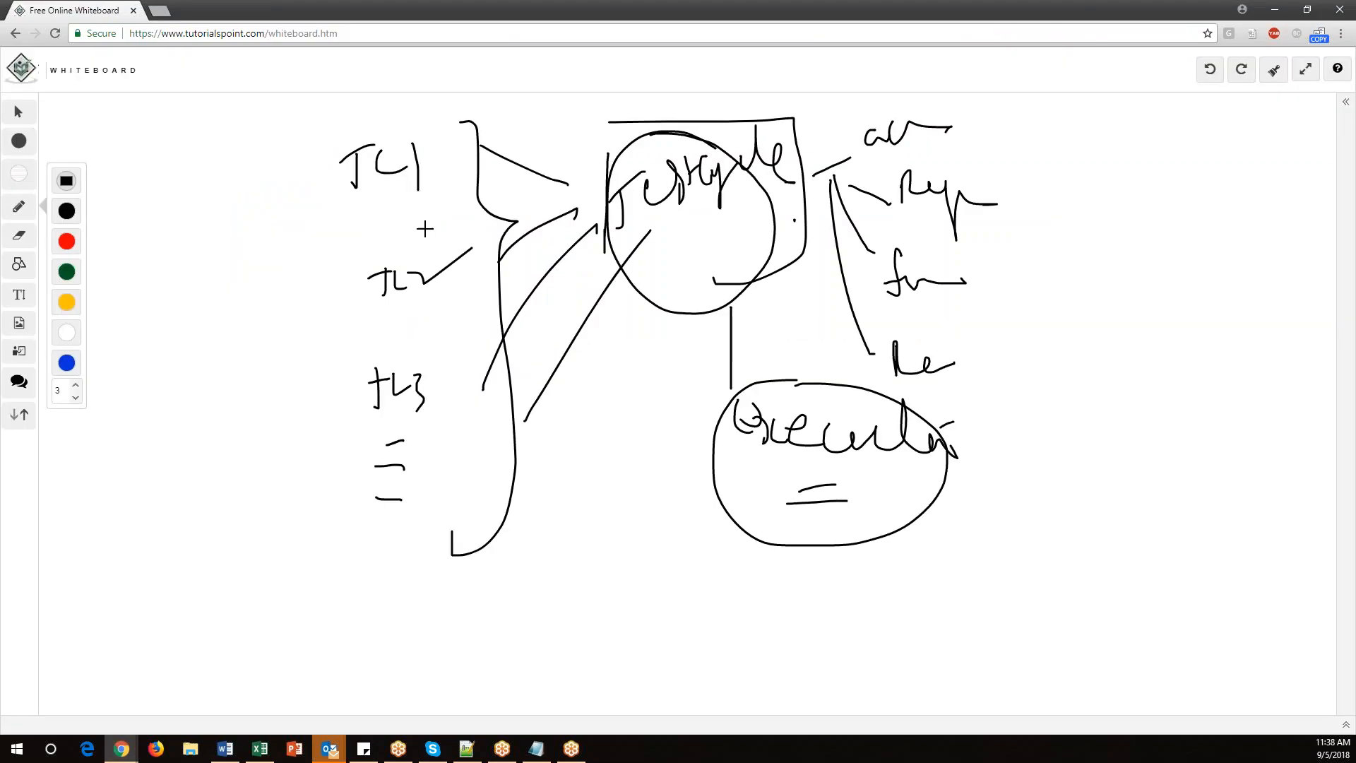
pyautogui.moveTo(317, 175)
pyautogui.mouseDown()
pyautogui.moveTo(285, 499)
pyautogui.moveTo(302, 517)
pyautogui.mouseUp()
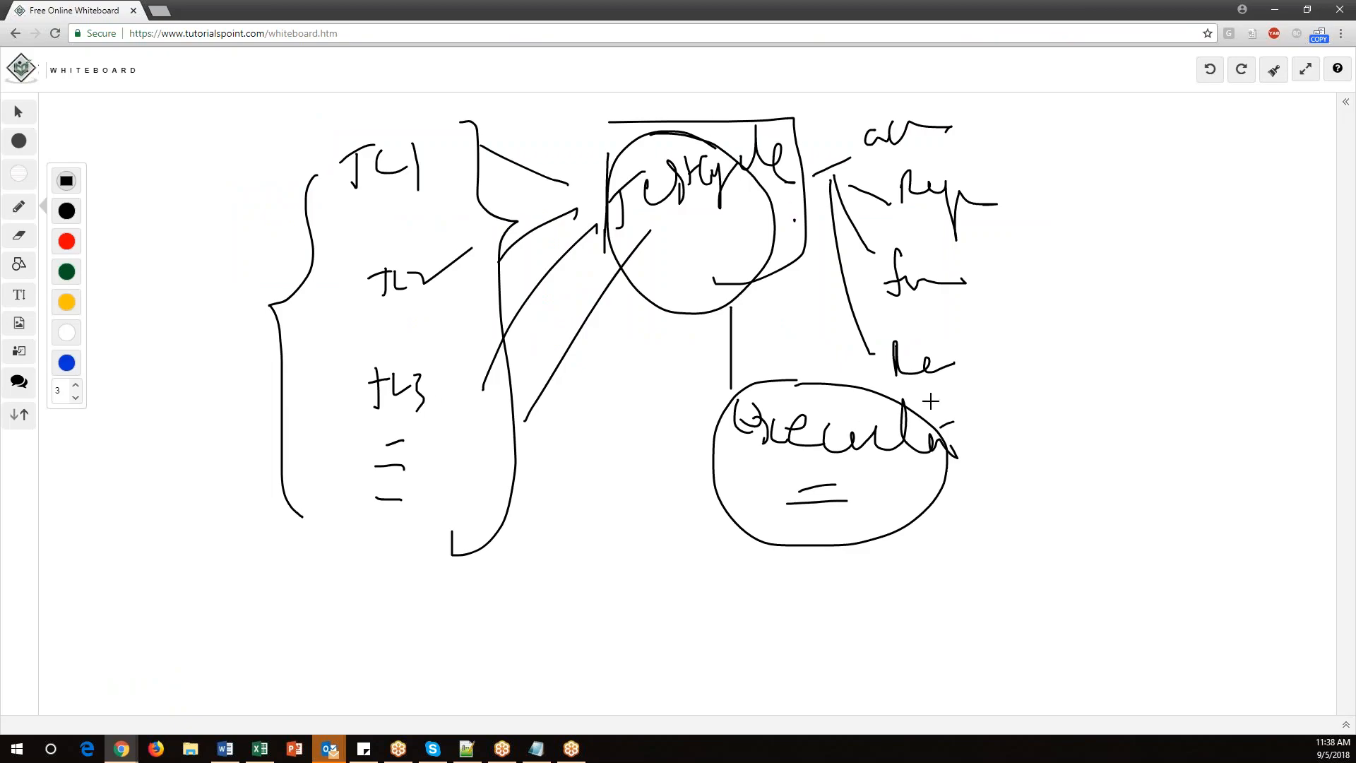
# Return to Jira and view the project's Test Metrics charts.
pyautogui.moveTo(128, 756)
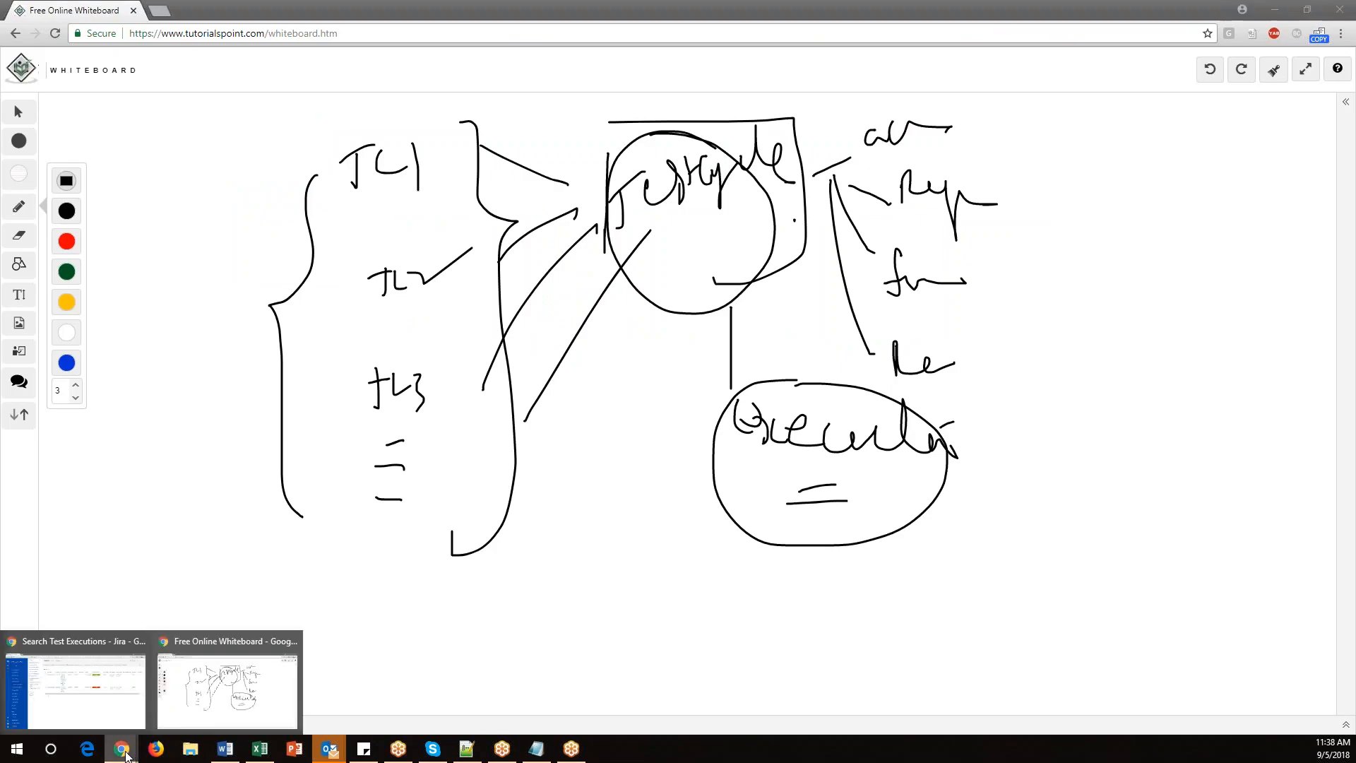
pyautogui.click(106, 707)
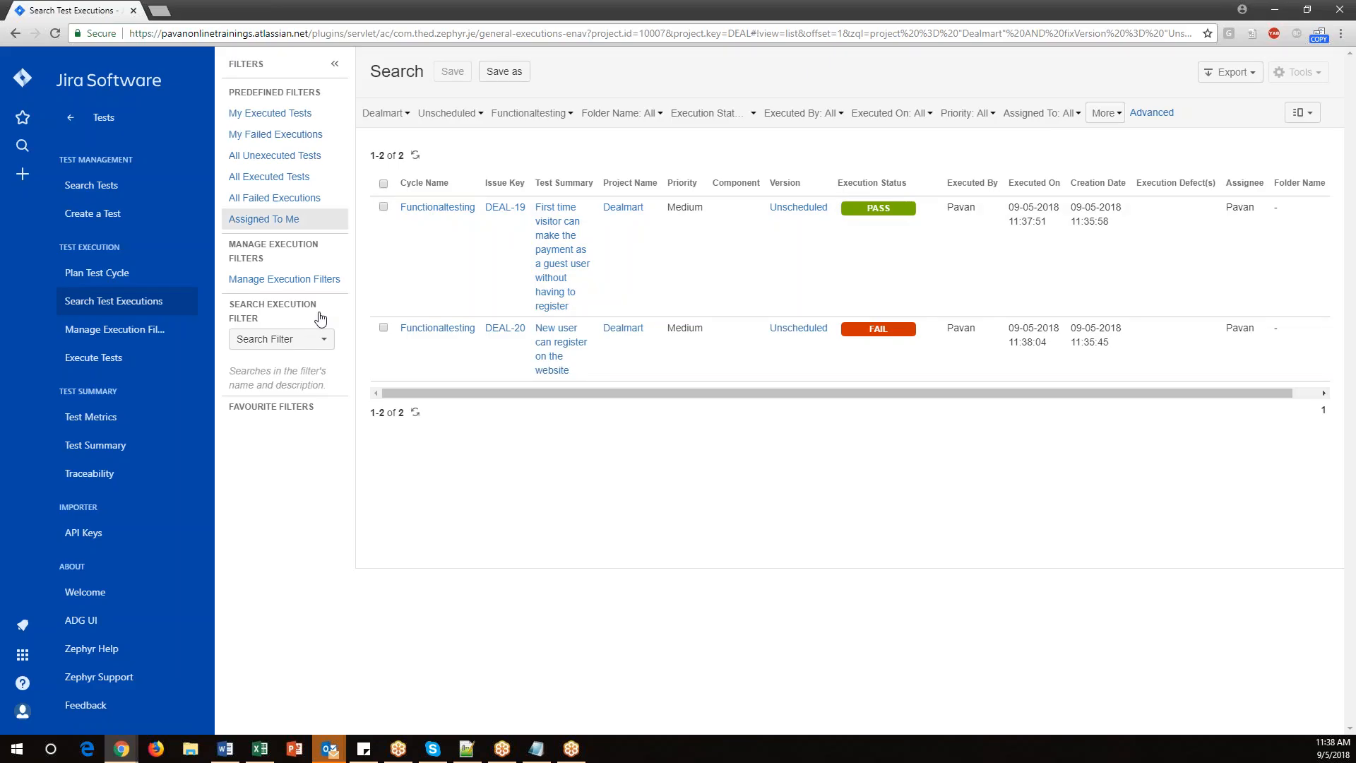
pyautogui.moveTo(887, 332)
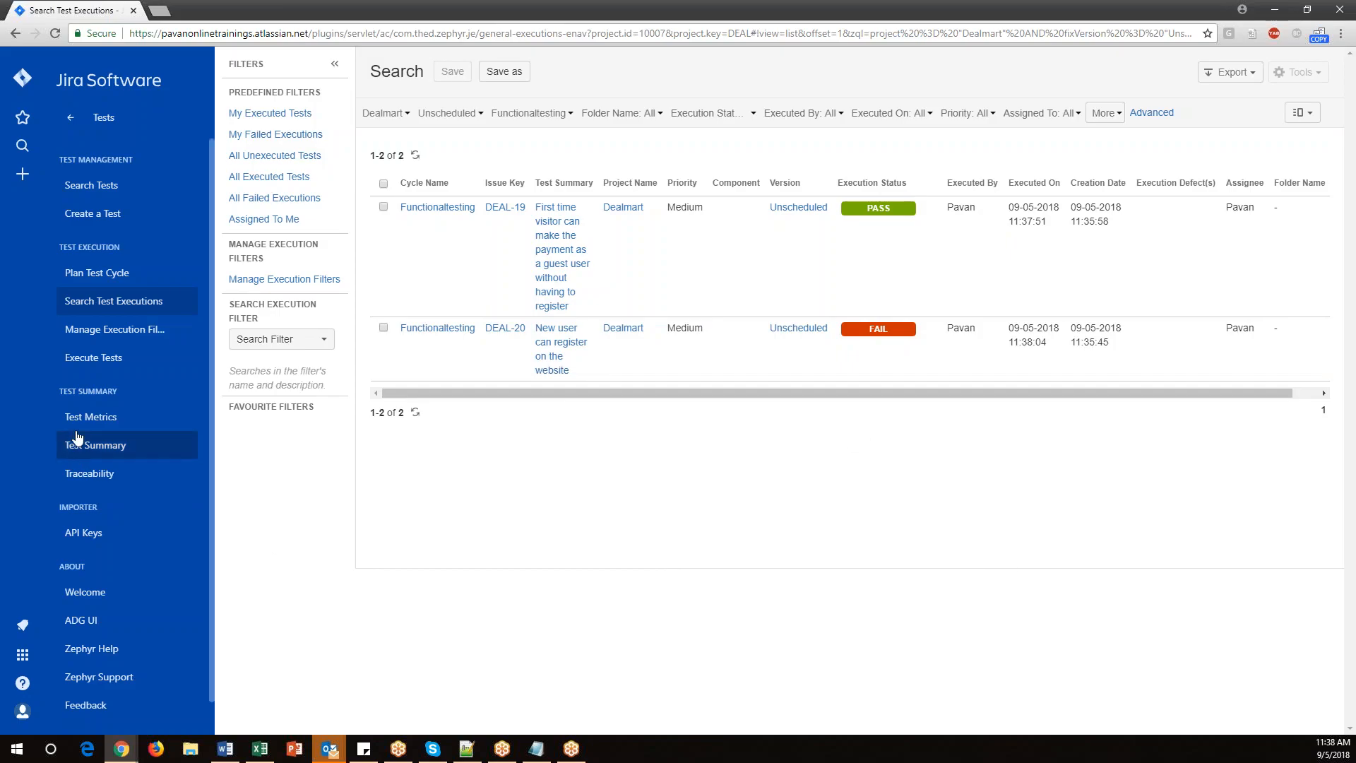
pyautogui.click(94, 418)
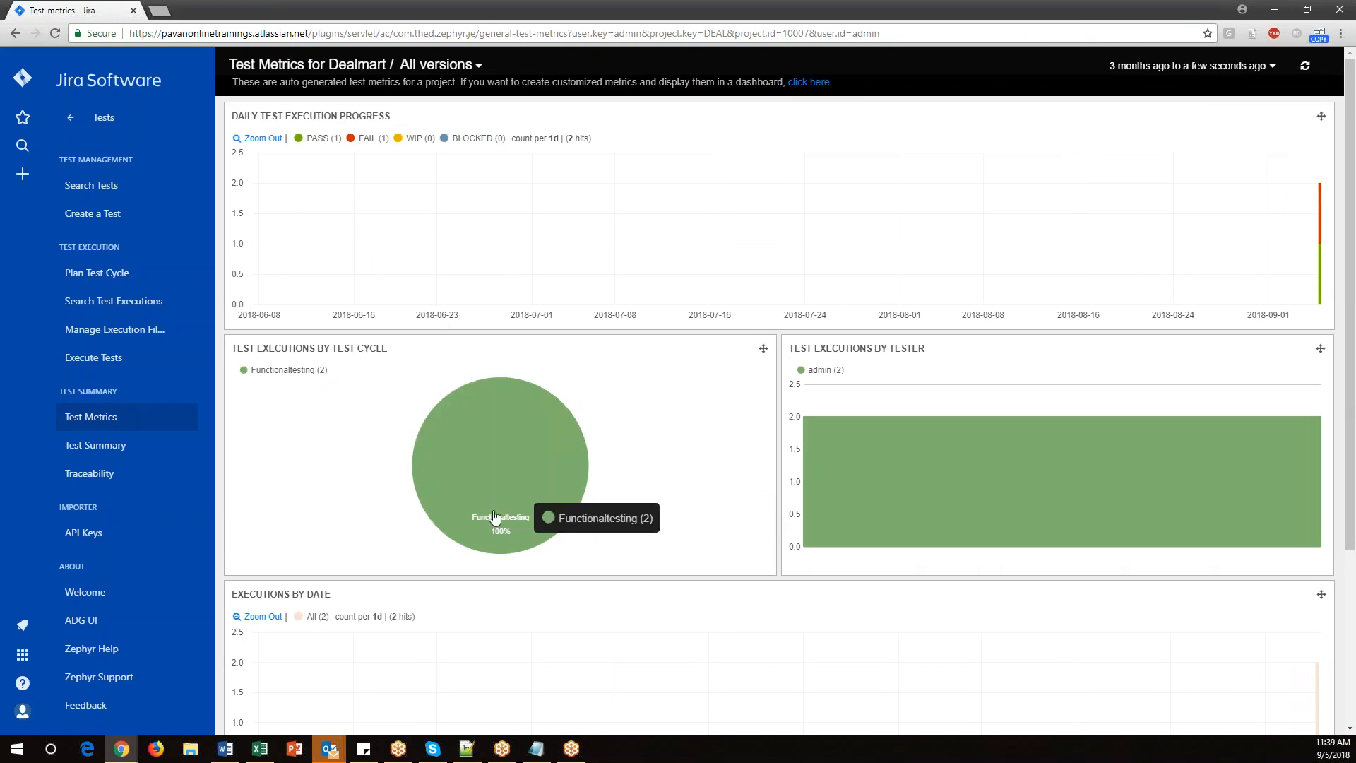
pyautogui.moveTo(490, 475)
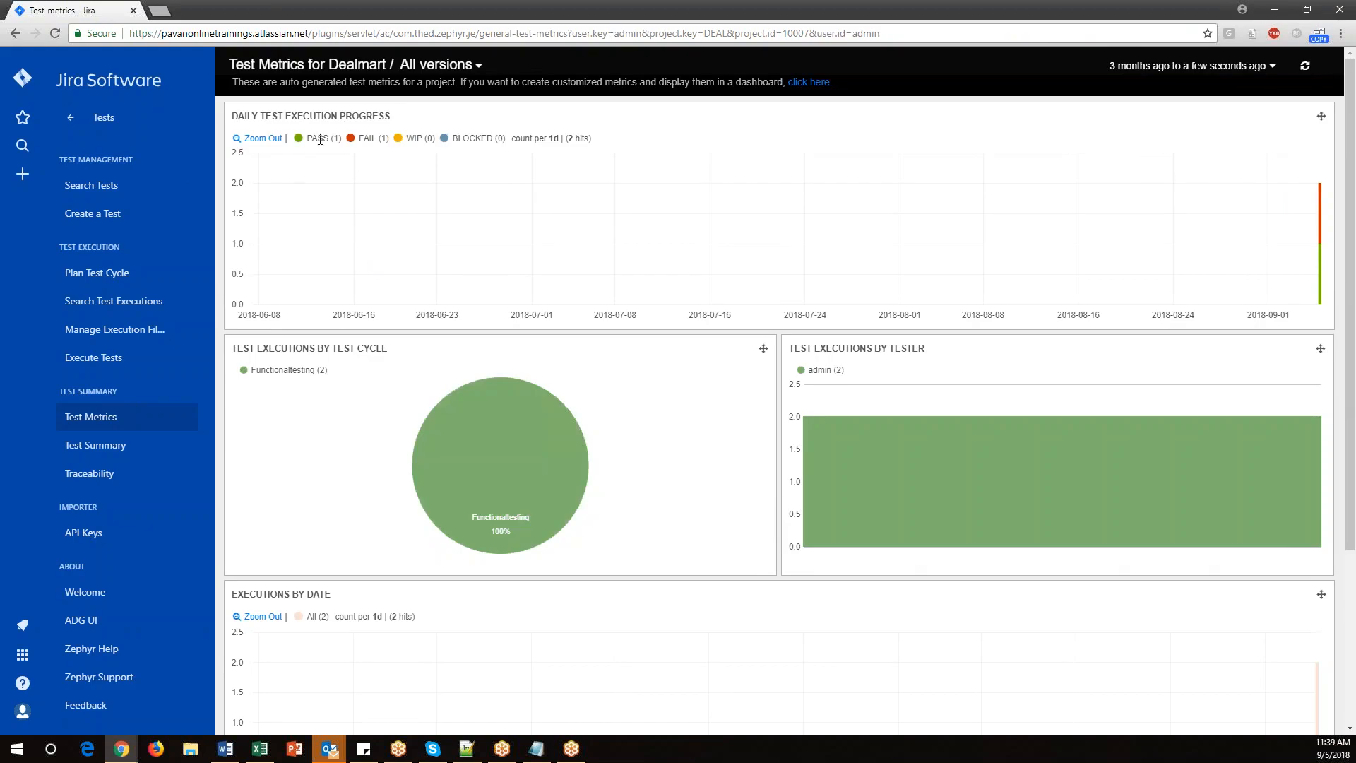
pyautogui.doubleClick(380, 138)
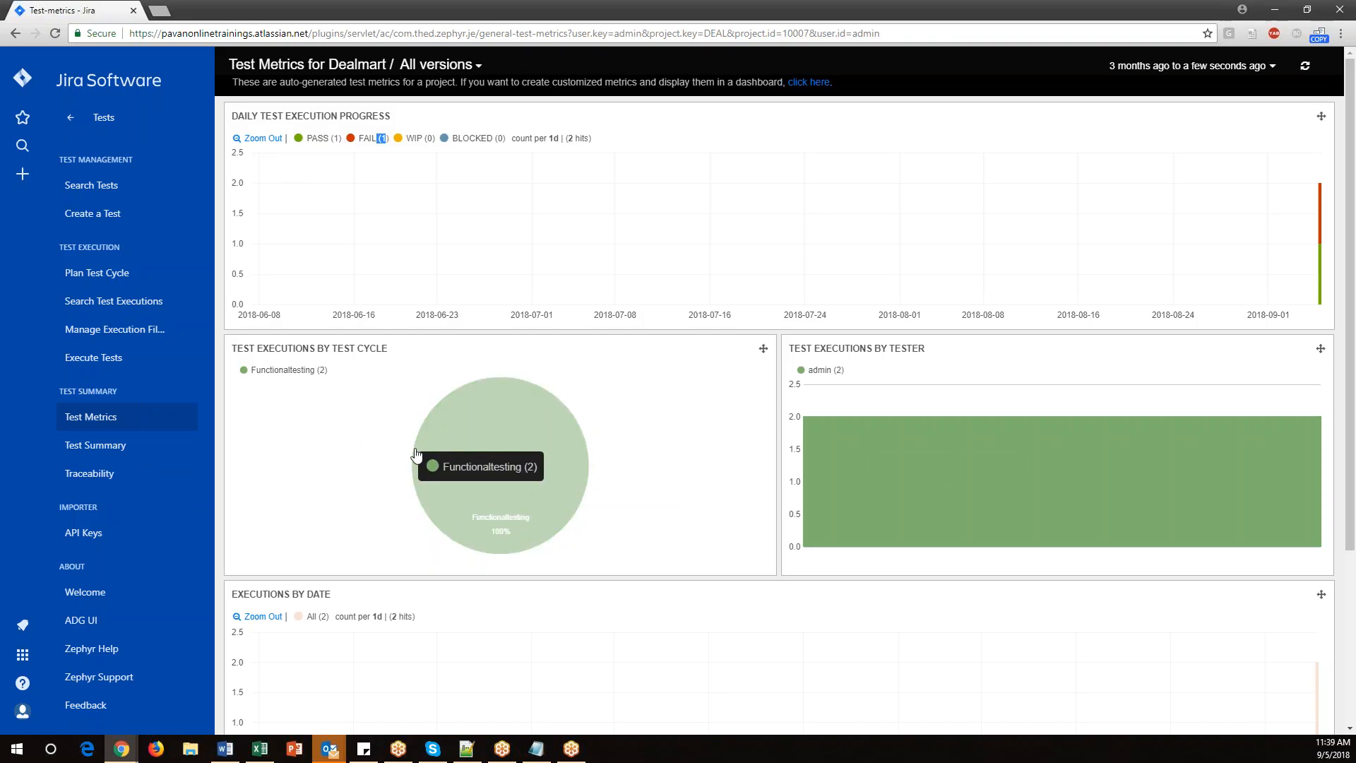
# Review the project's Test Summary and the Functionaltesting cycle's progress in Test Cycles.
pyautogui.click(76, 450)
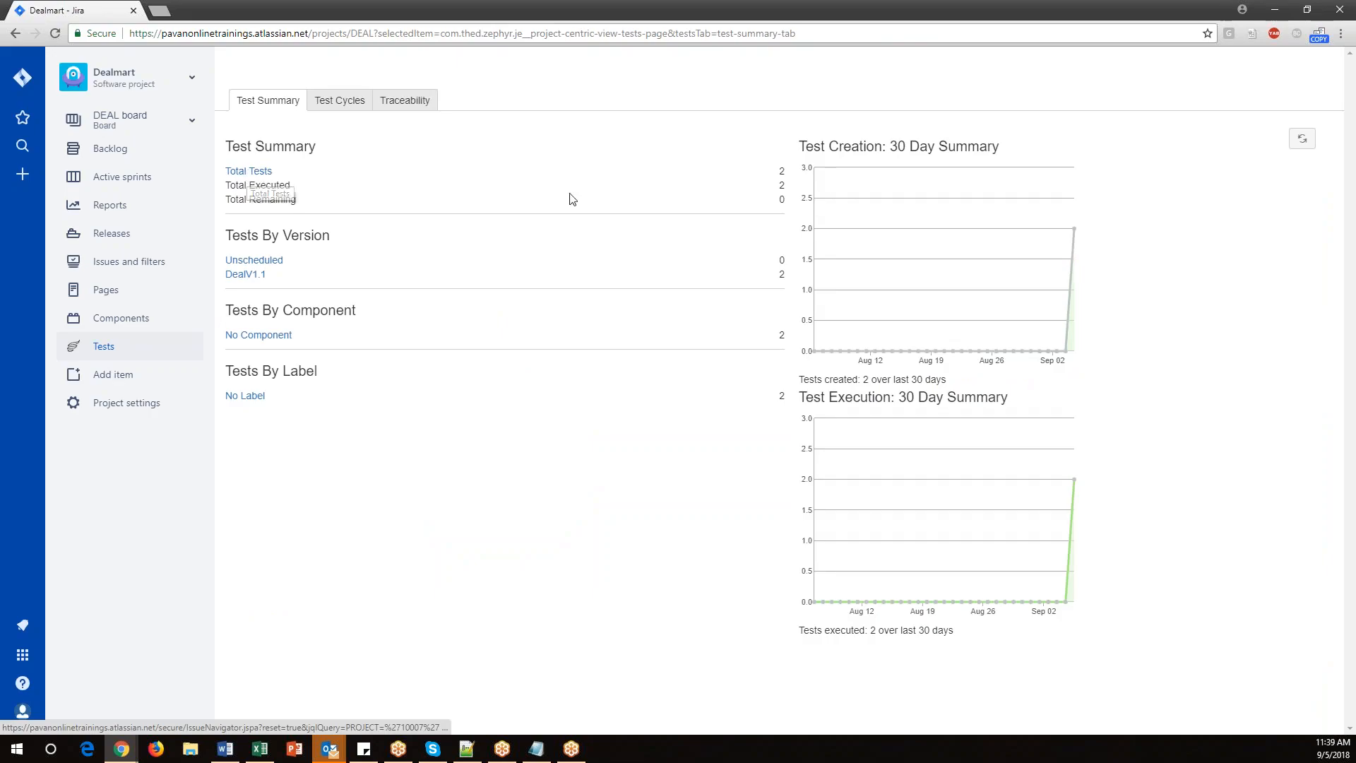
pyautogui.moveTo(782, 177); pyautogui.dragTo(787, 181)
pyautogui.click(786, 187)
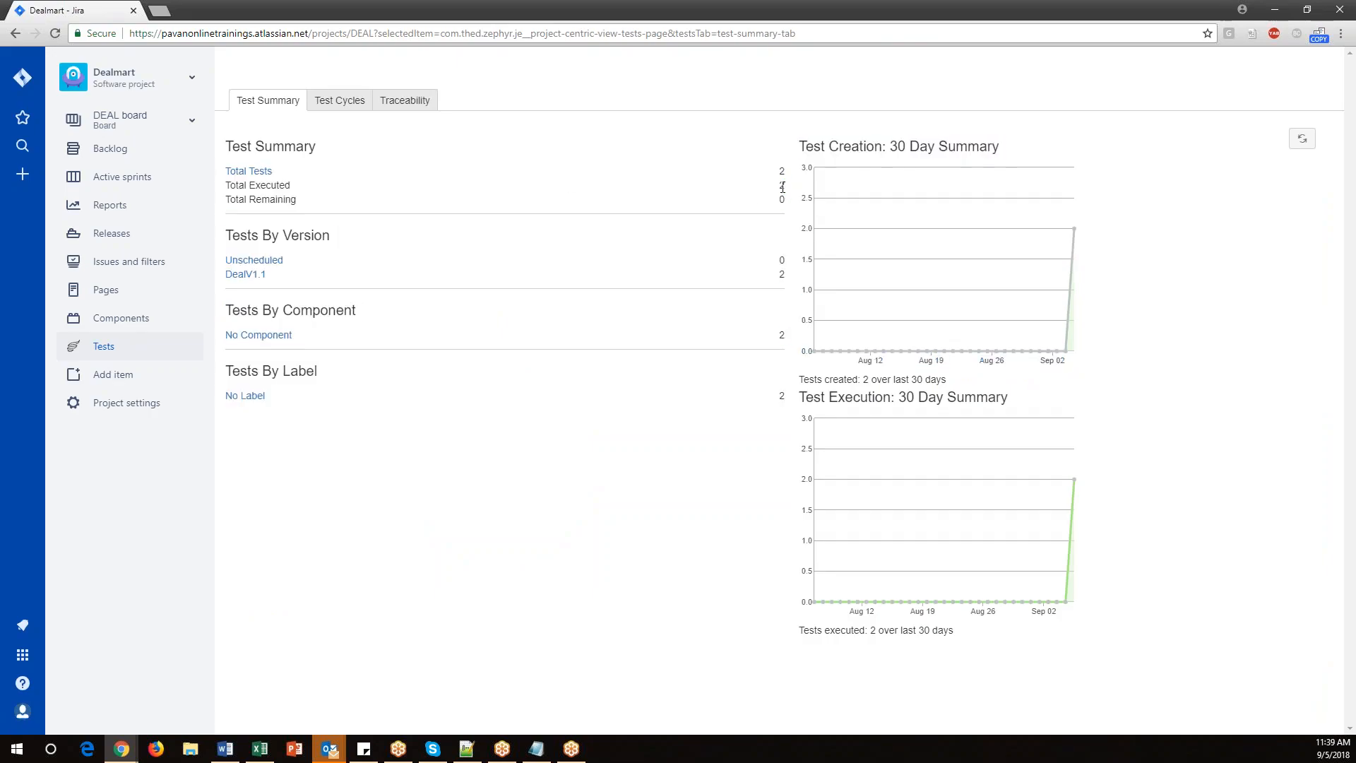
pyautogui.click(342, 100)
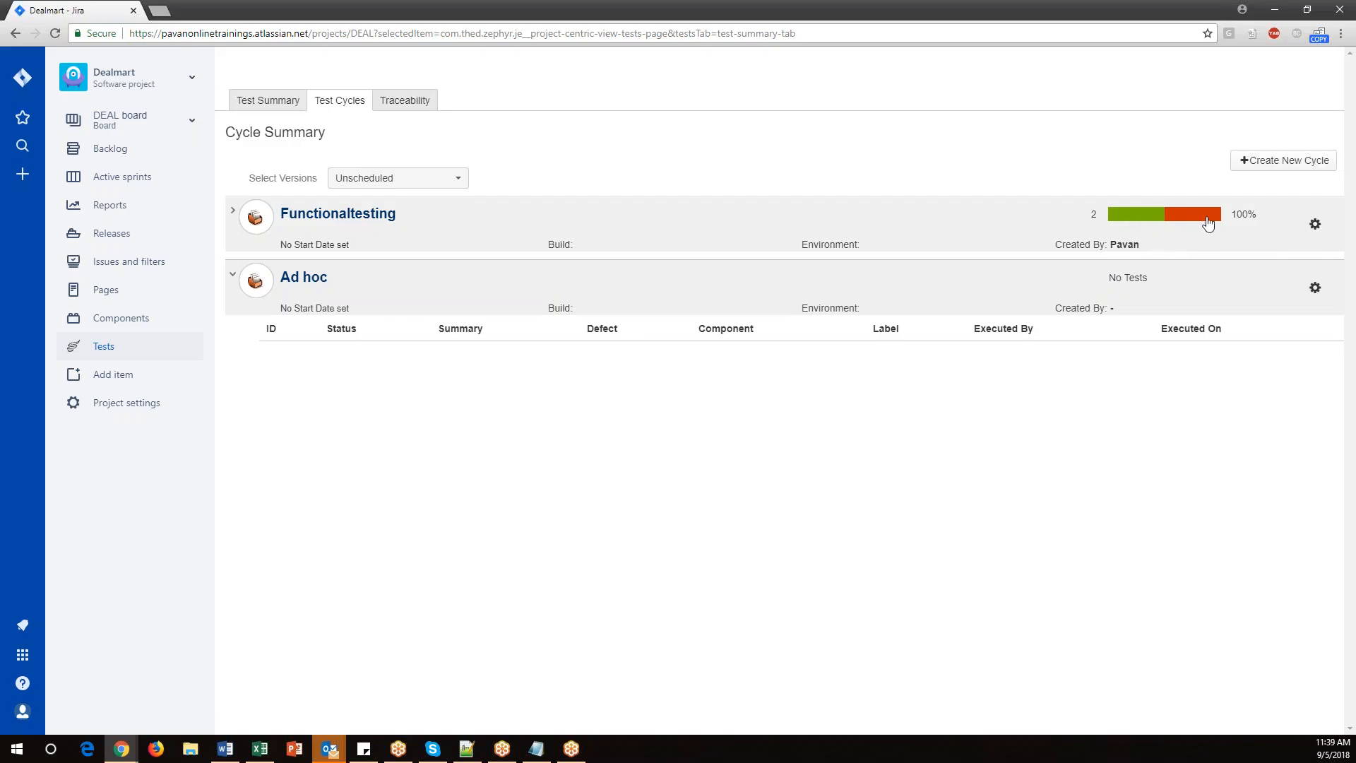
# Open the Traceability reports page and read the two report types.
pyautogui.click(415, 104)
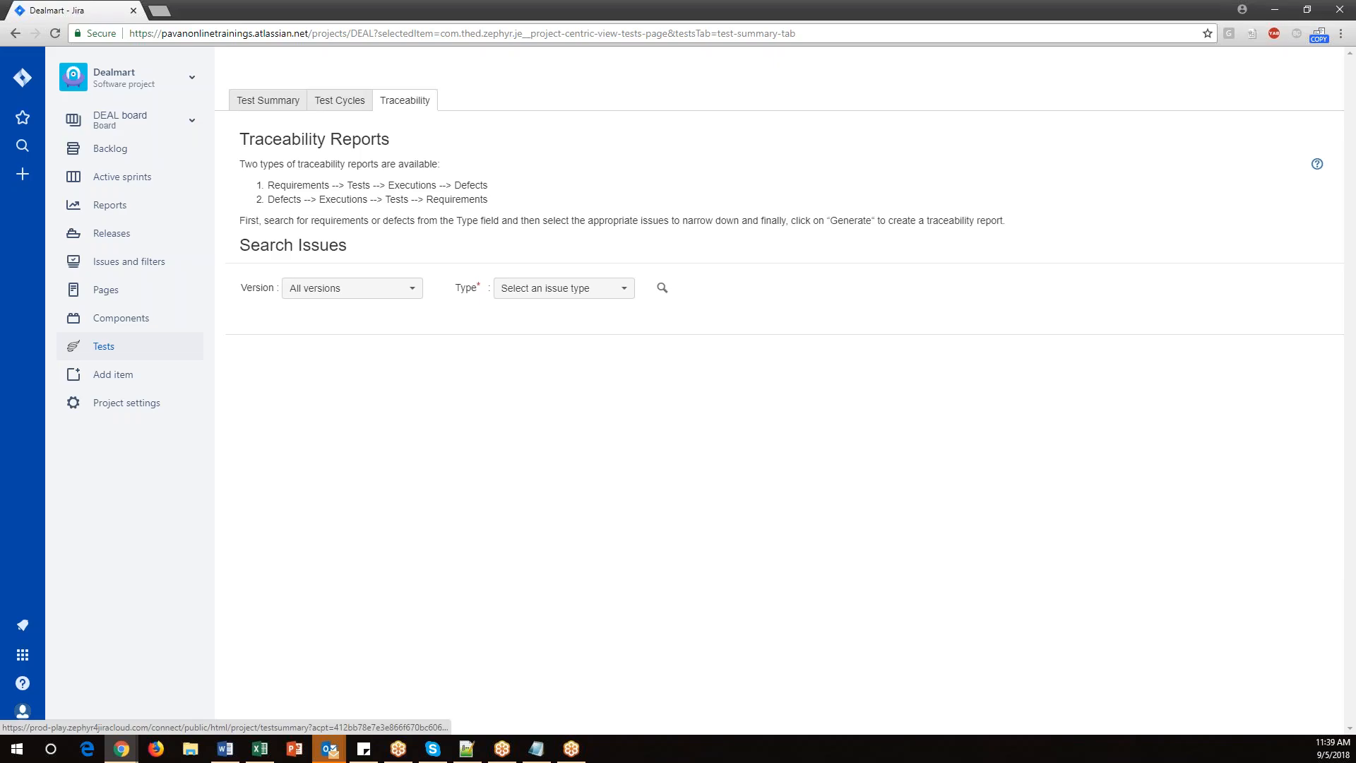
pyautogui.moveTo(267, 186); pyautogui.dragTo(422, 187)
pyautogui.moveTo(481, 185); pyautogui.dragTo(510, 192)
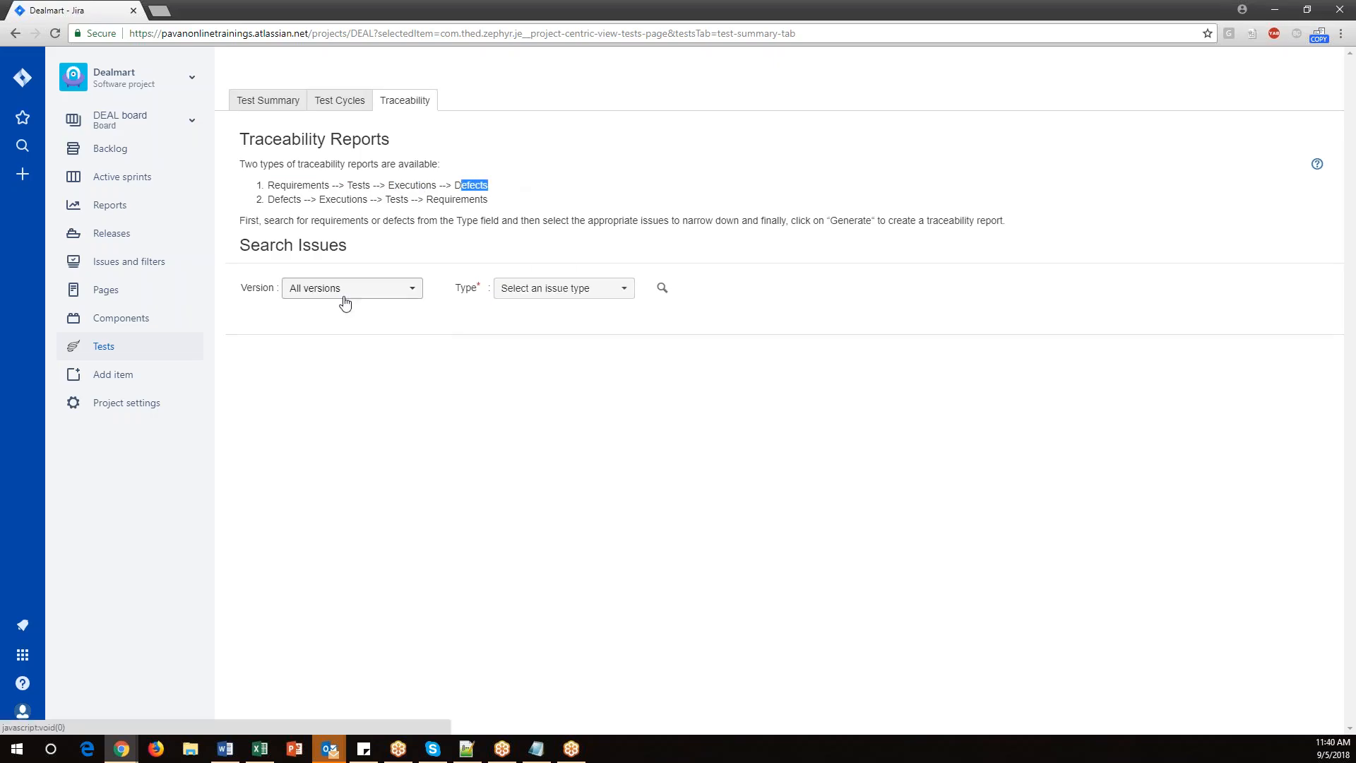
# Search traceability issues of type Bug across all versions.
pyautogui.click(398, 301)
pyautogui.click(566, 294)
pyautogui.click(567, 294)
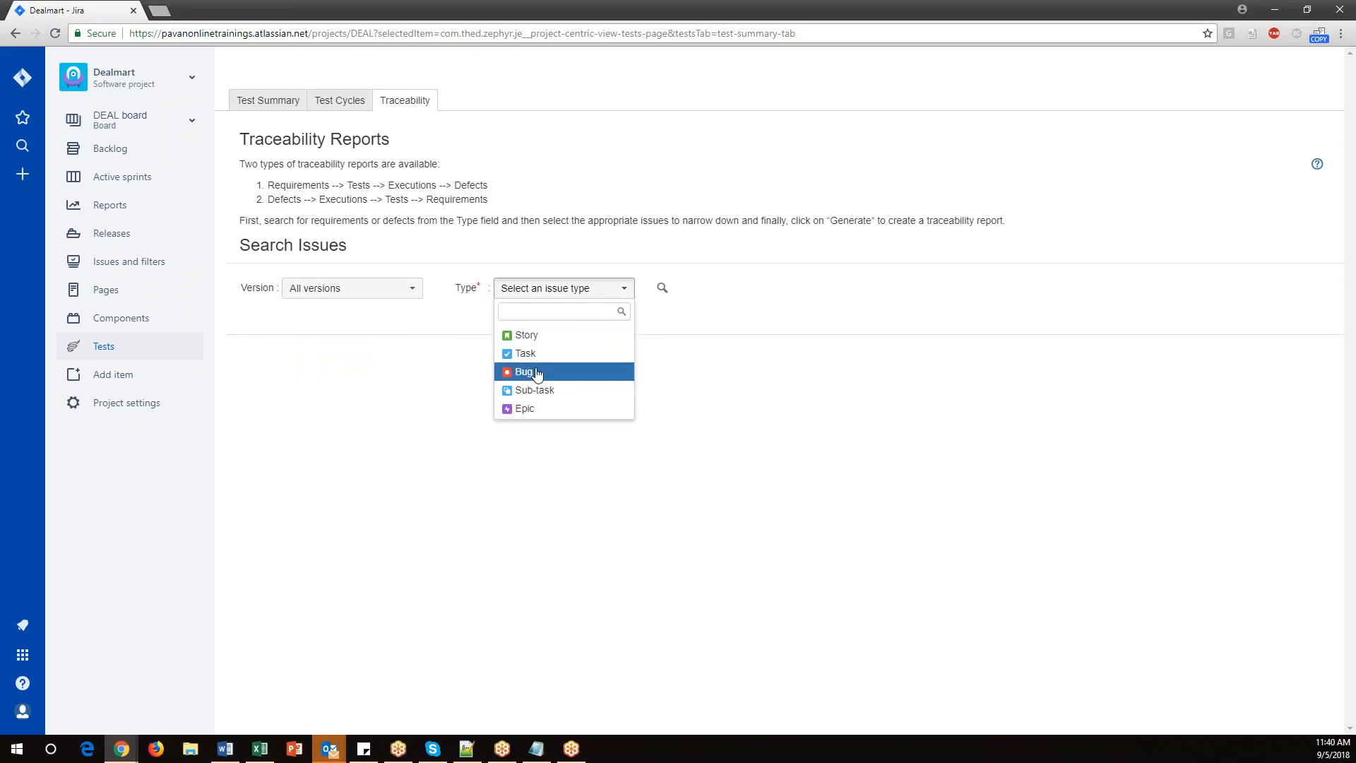
pyautogui.click(466, 385)
pyautogui.click(553, 294)
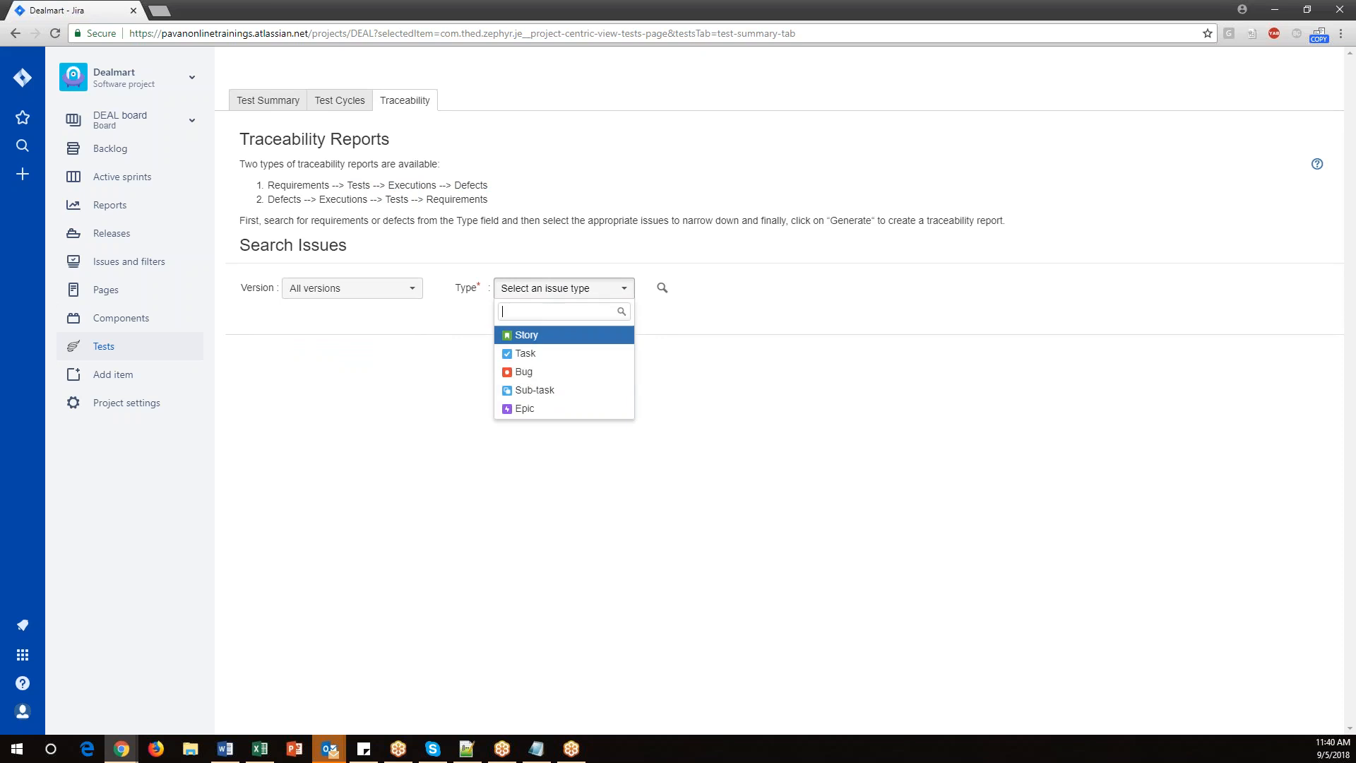
pyautogui.click(392, 375)
pyautogui.click(662, 288)
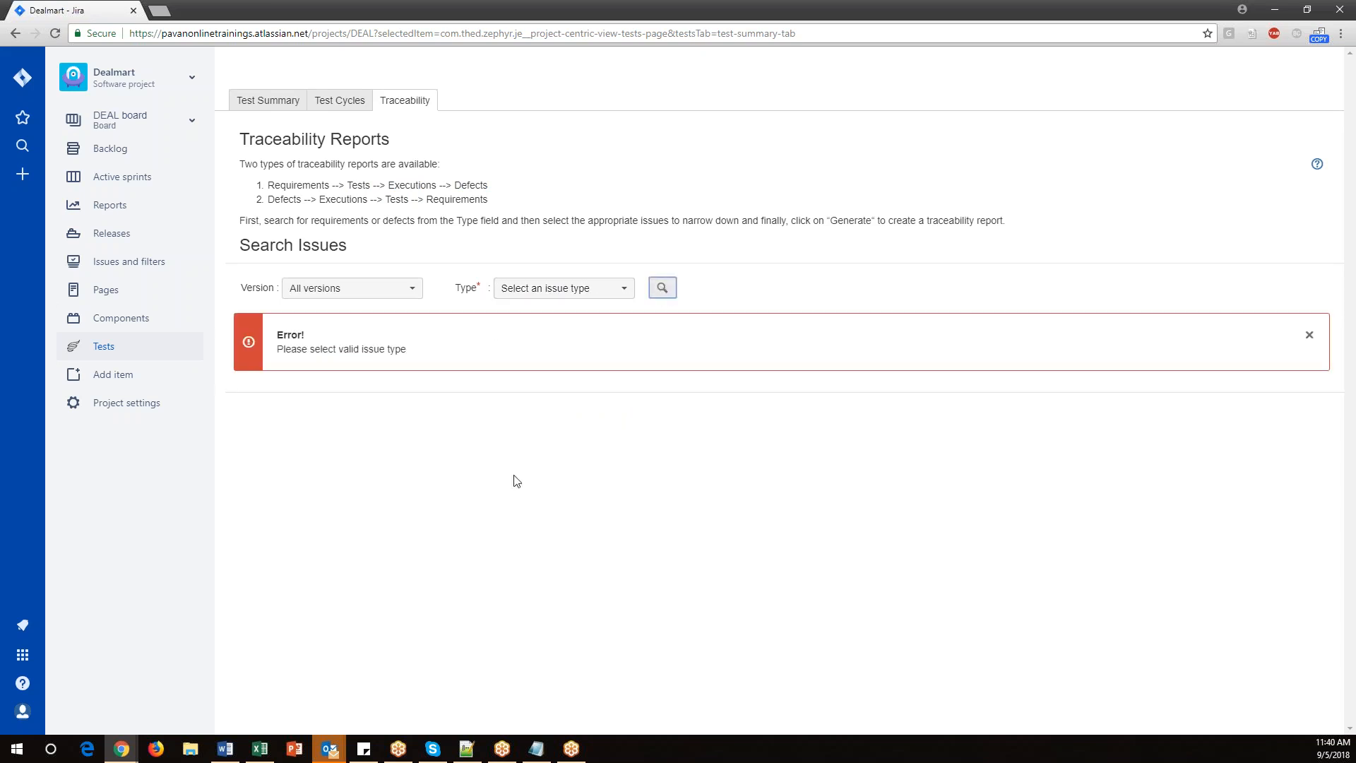
pyautogui.click(561, 289)
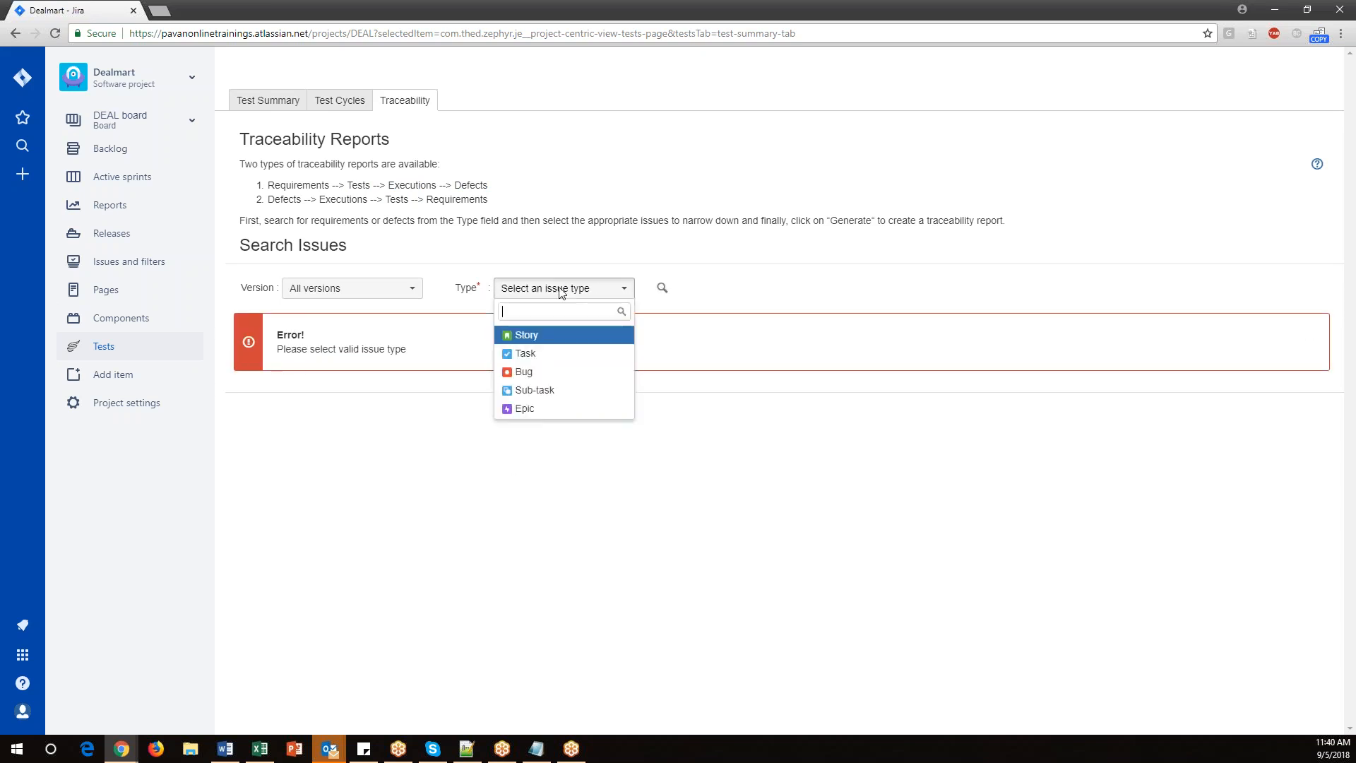
pyautogui.click(525, 372)
pyautogui.click(660, 290)
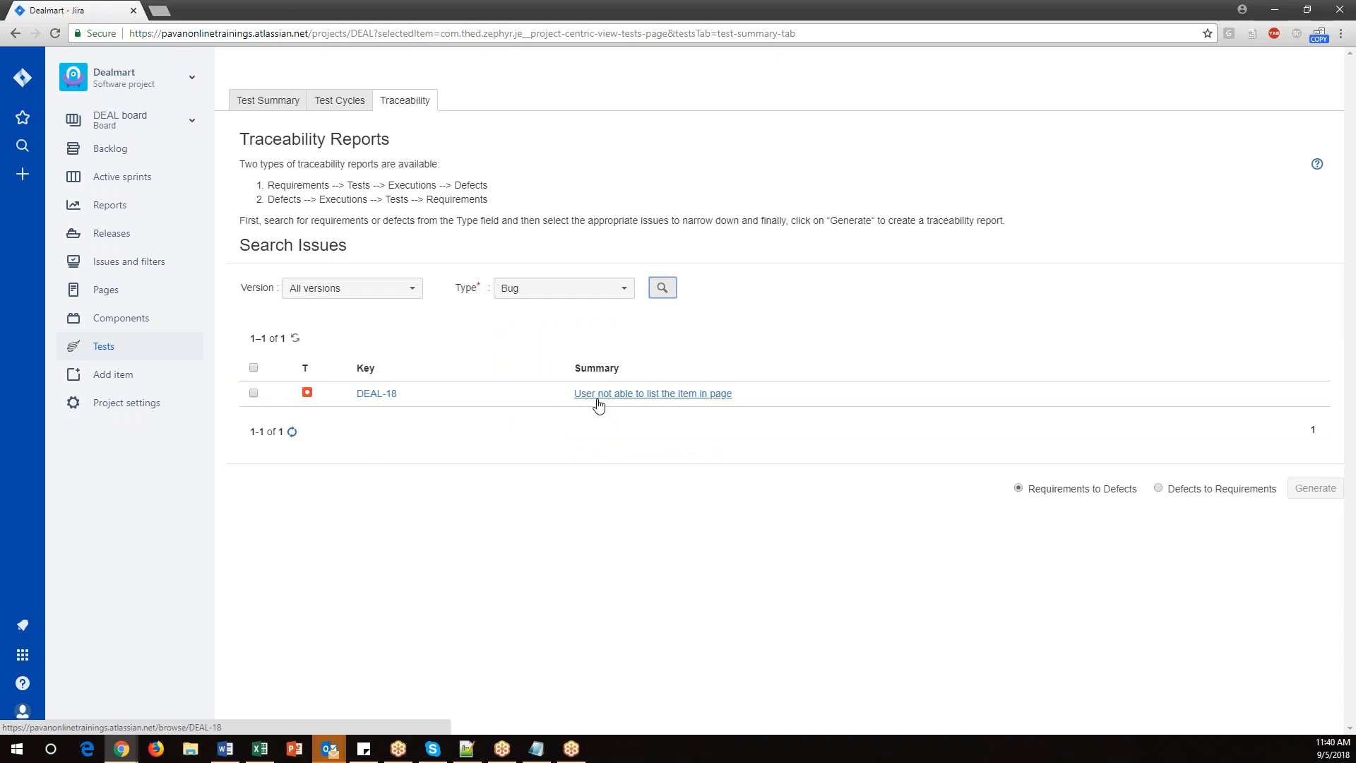
# Search traceability issues of type Story.
pyautogui.click(539, 291)
pyautogui.click(527, 334)
pyautogui.click(662, 287)
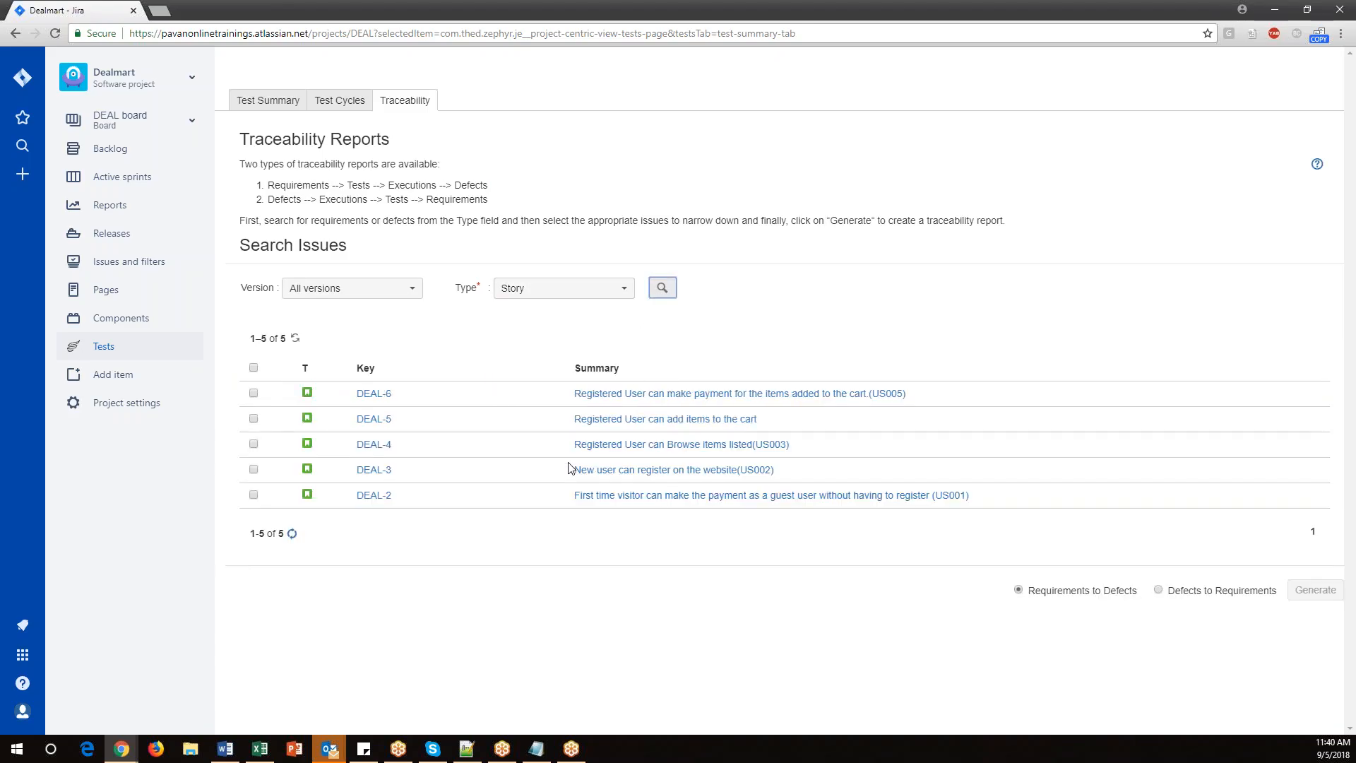
# Search traceability issues of type Sub-task and scroll through the results.
pyautogui.click(539, 288)
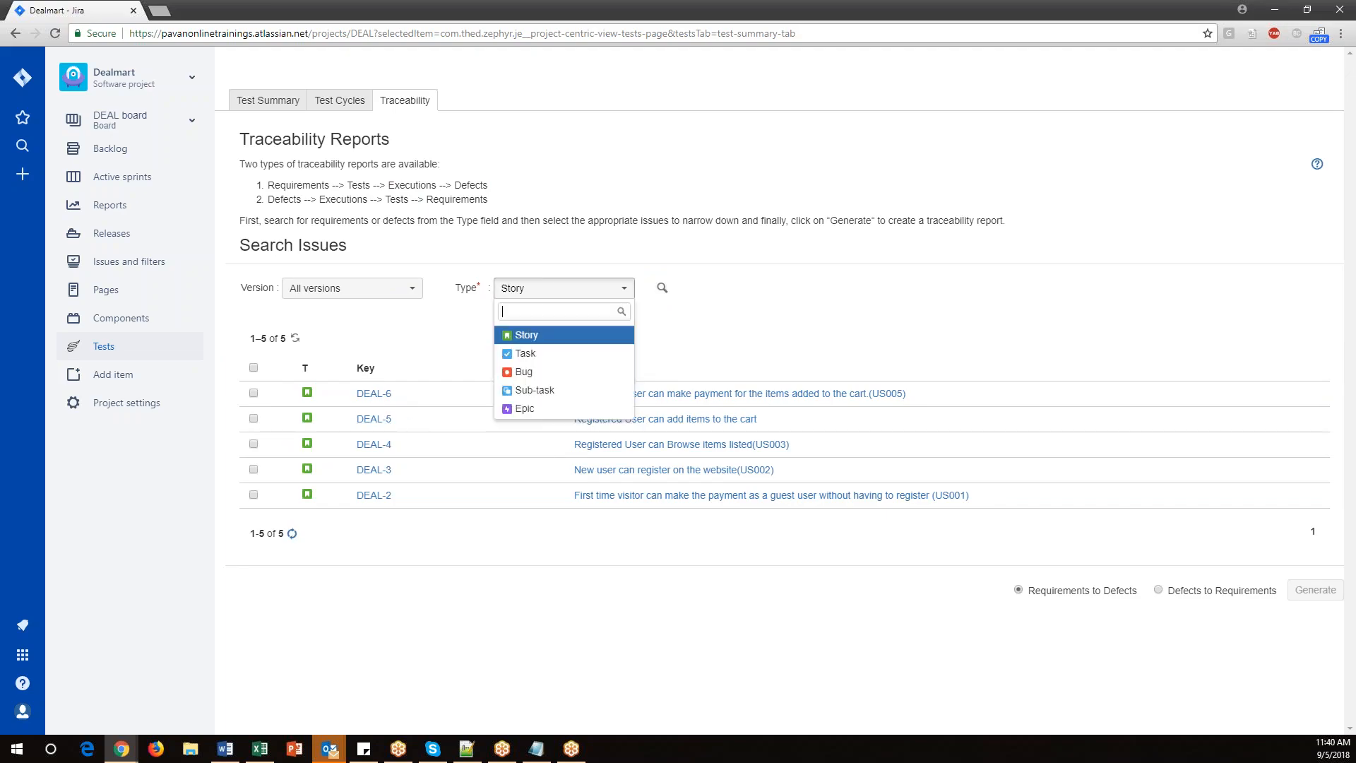
pyautogui.click(535, 393)
pyautogui.click(651, 292)
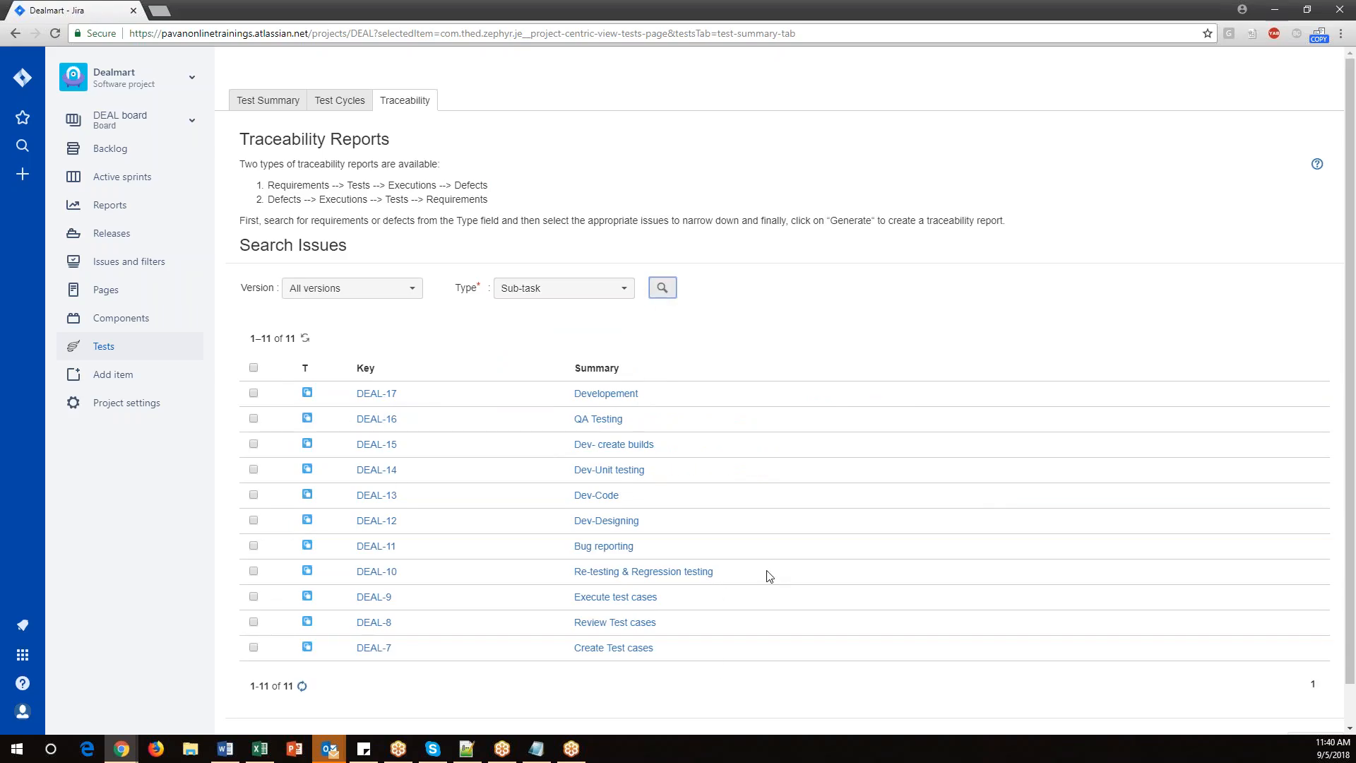
pyautogui.scroll(-1, 769, 576)
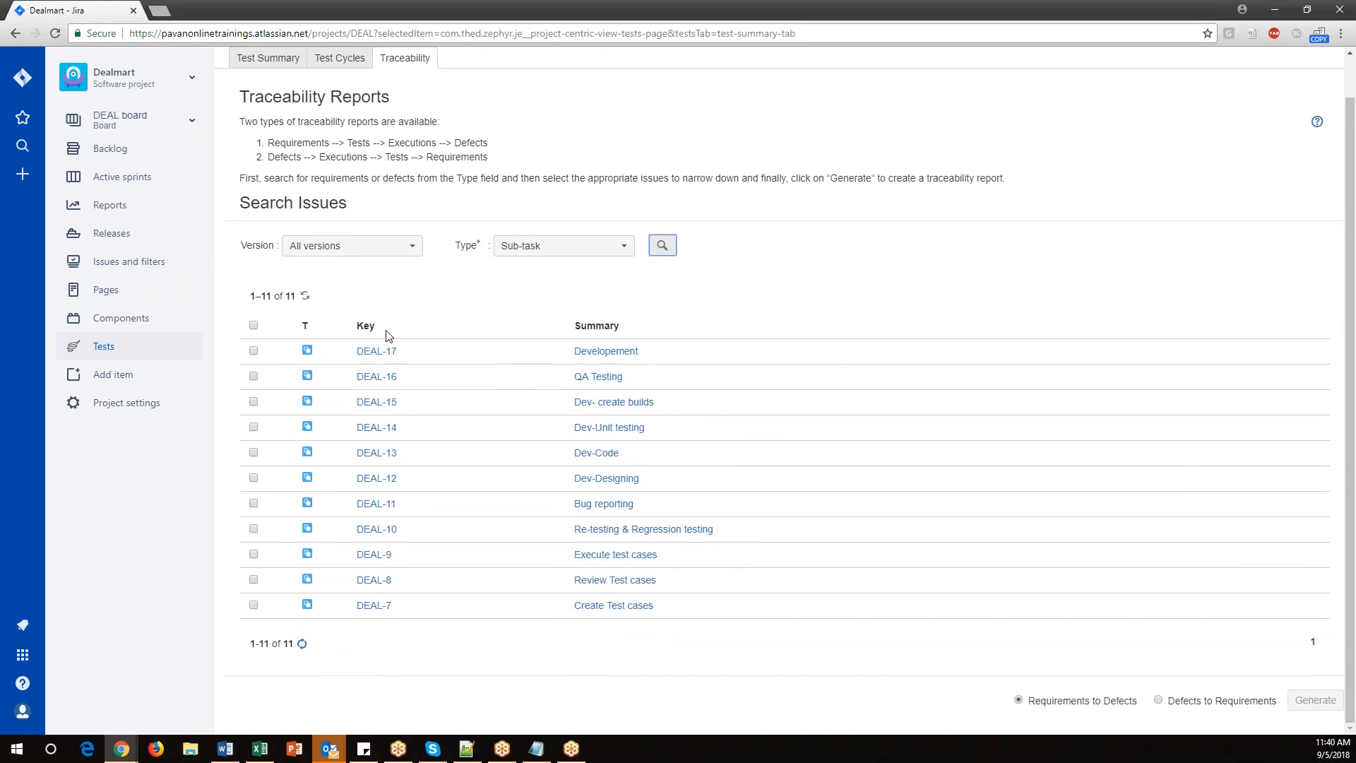
pyautogui.scroll(1, 523, 503)
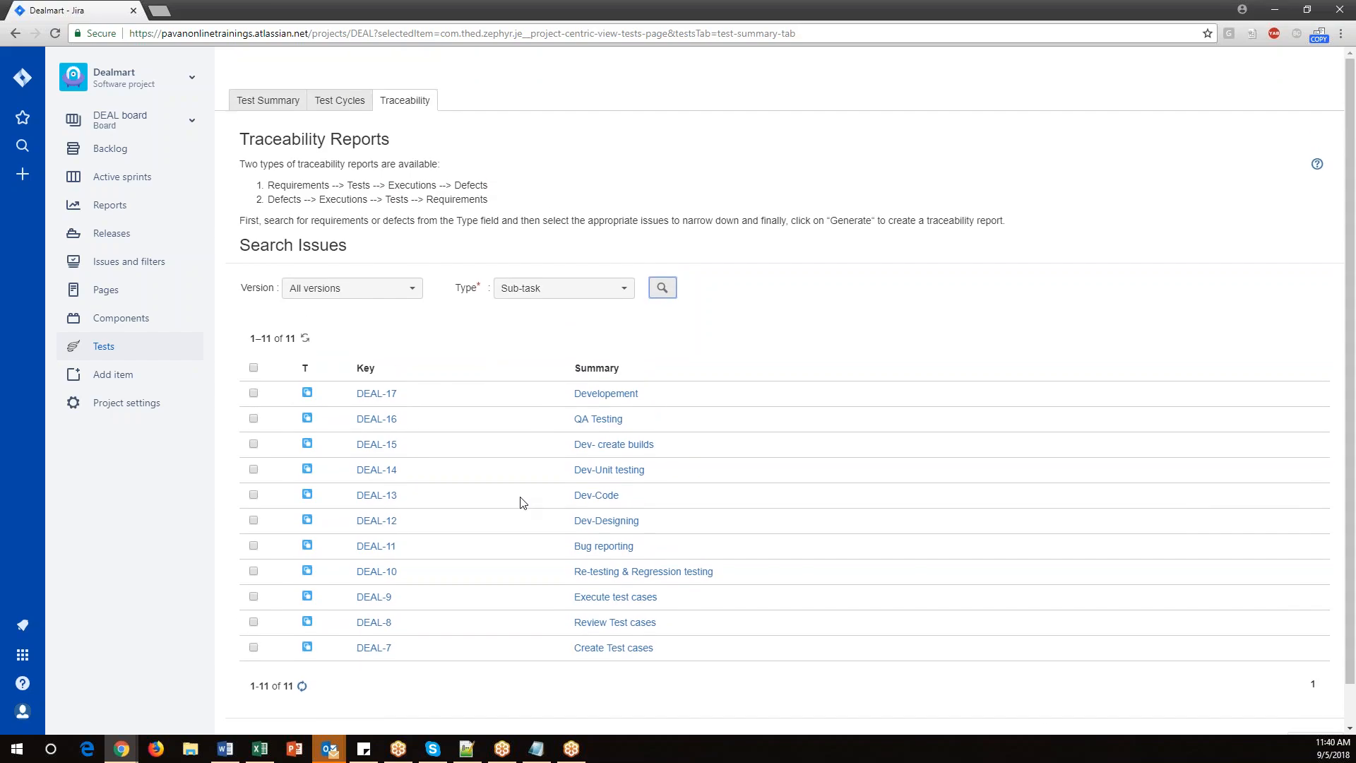
# Open the Test Summary page of the project's Tests section.
pyautogui.click(83, 350)
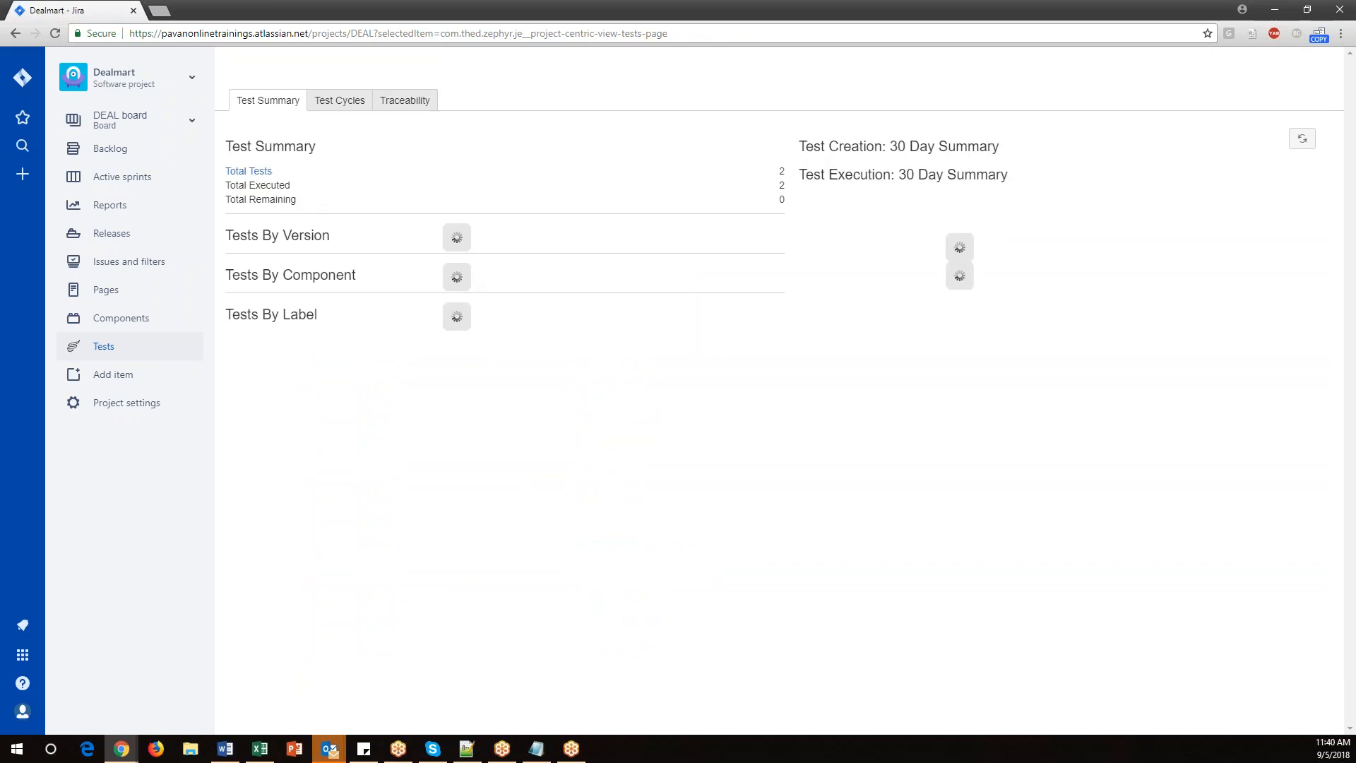
# Switch to the Day9.txt notes and highlight each Agile scrum activity line to review the topics covered.
pyautogui.click(537, 747)
pyautogui.scroll(4, 453, 463)
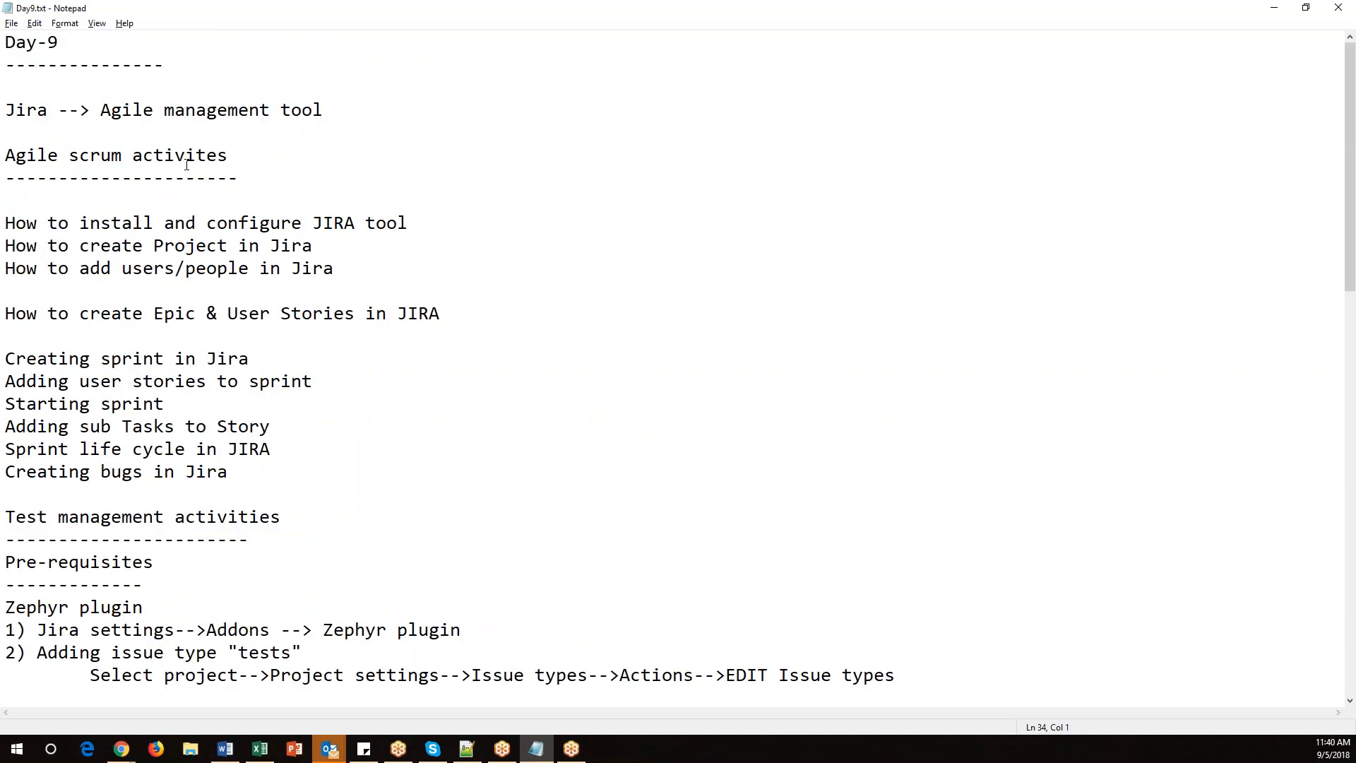
pyautogui.moveTo(239, 177); pyautogui.dragTo(5, 156)
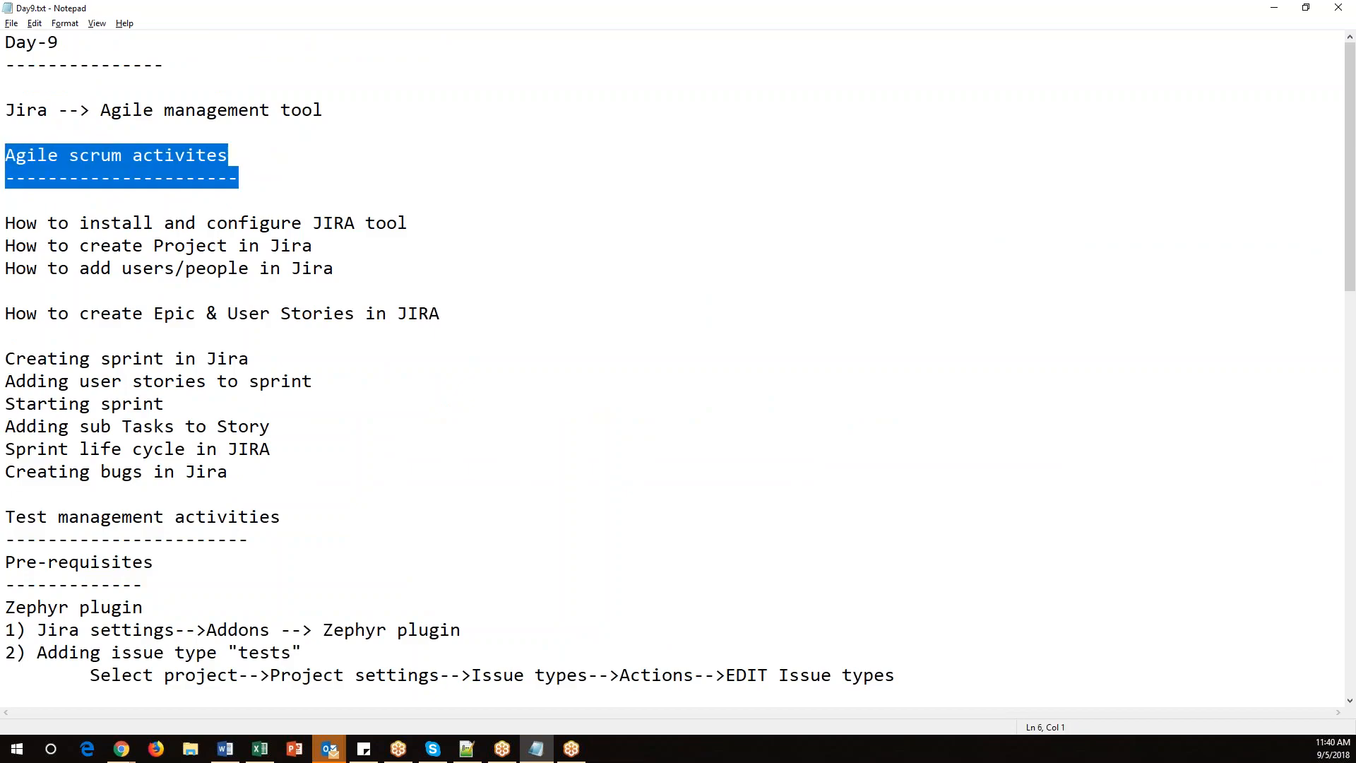
pyautogui.moveTo(491, 315); pyautogui.dragTo(5, 315)
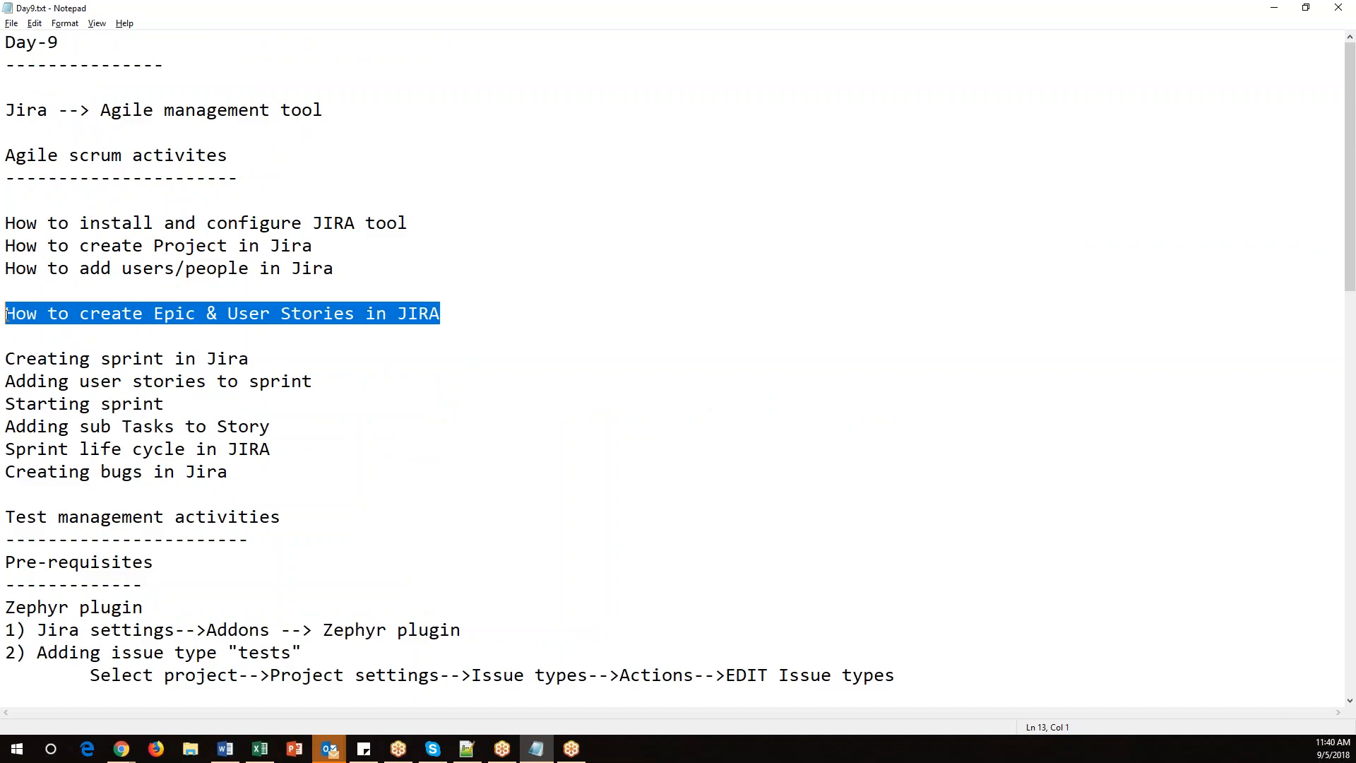
pyautogui.moveTo(283, 360); pyautogui.dragTo(5, 360)
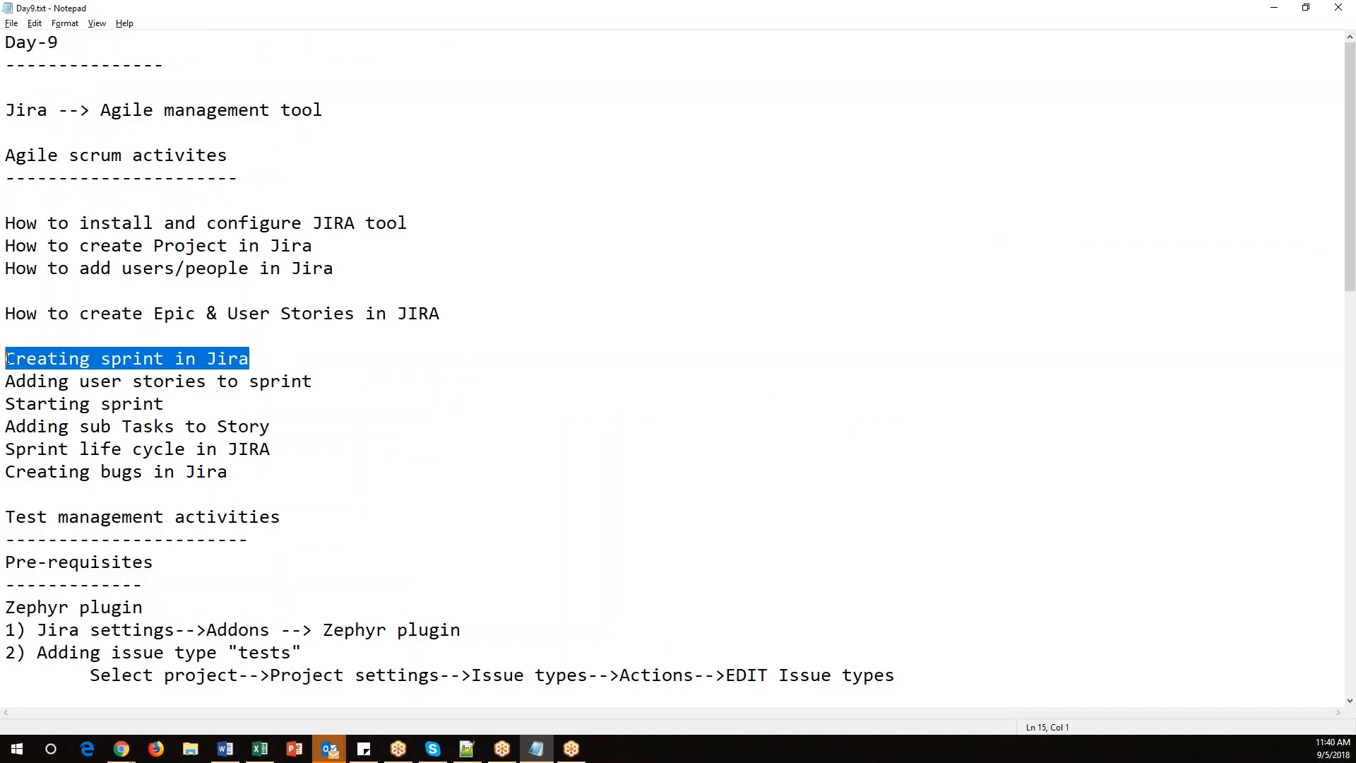
pyautogui.moveTo(315, 381); pyautogui.dragTo(5, 381)
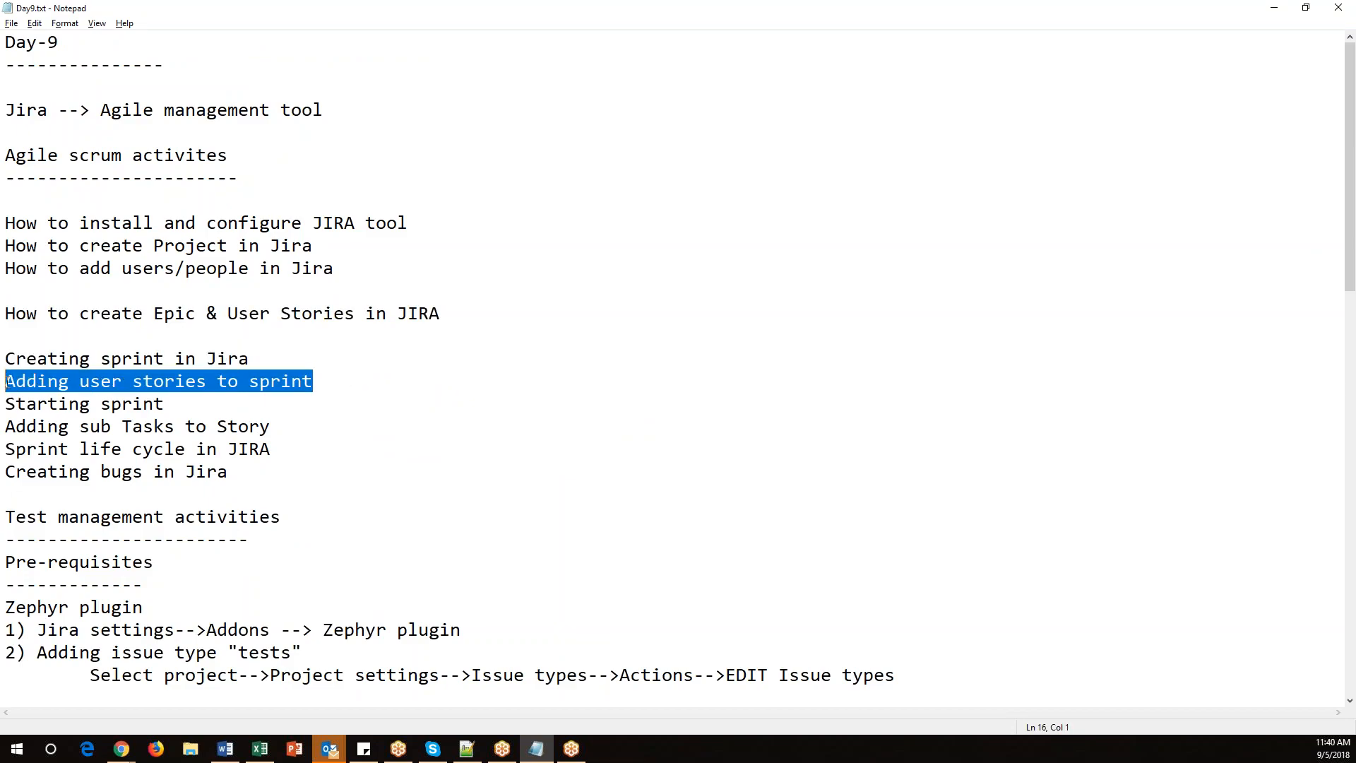
pyautogui.click(212, 403)
pyautogui.hotkey('shift', 'Home')
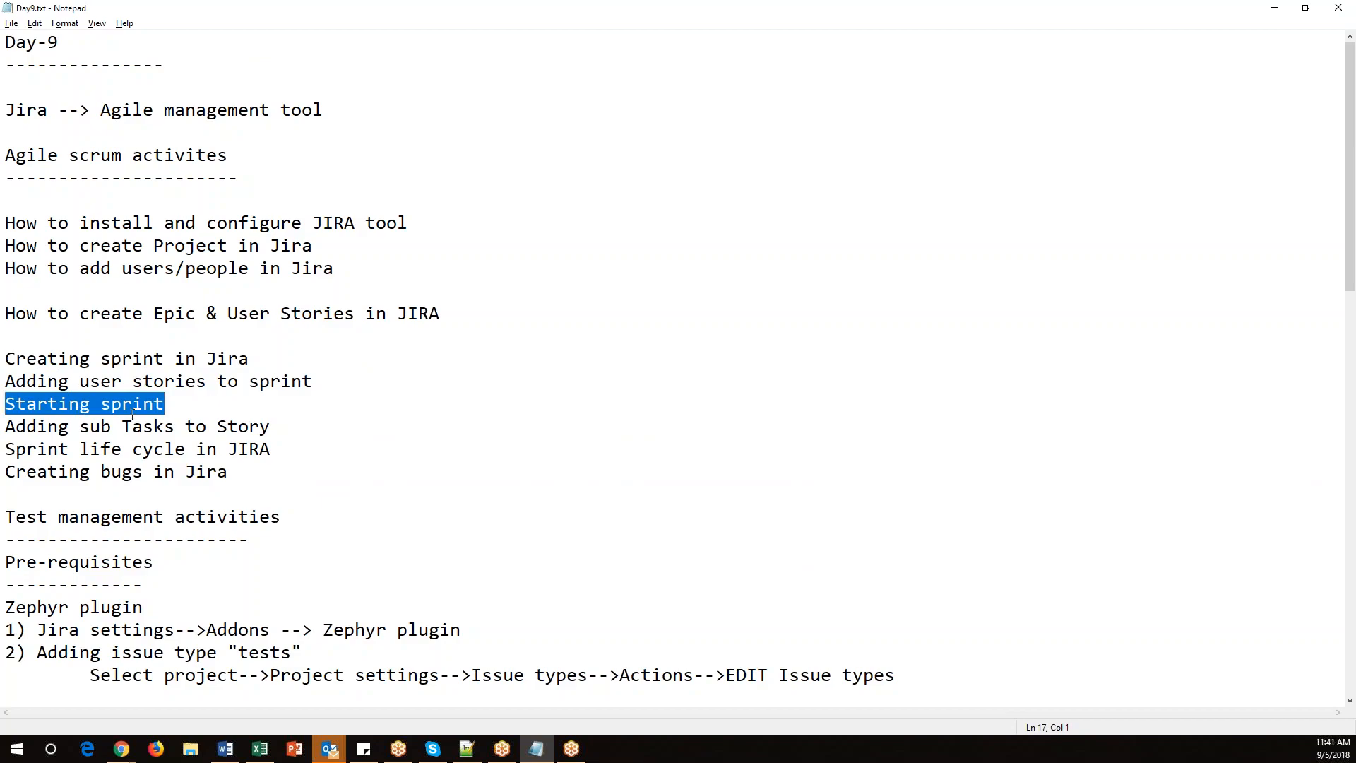
pyautogui.moveTo(292, 422); pyautogui.dragTo(6, 427)
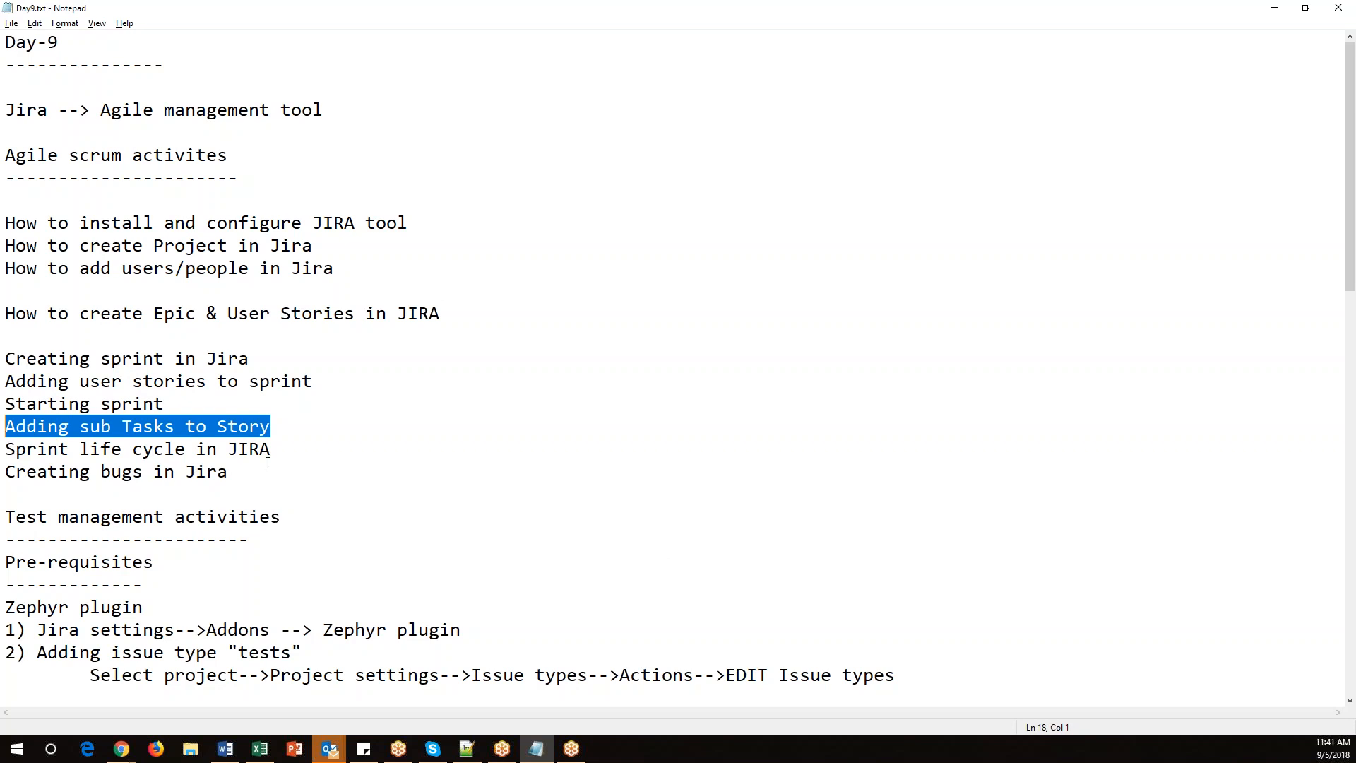
pyautogui.moveTo(277, 450); pyautogui.dragTo(5, 449)
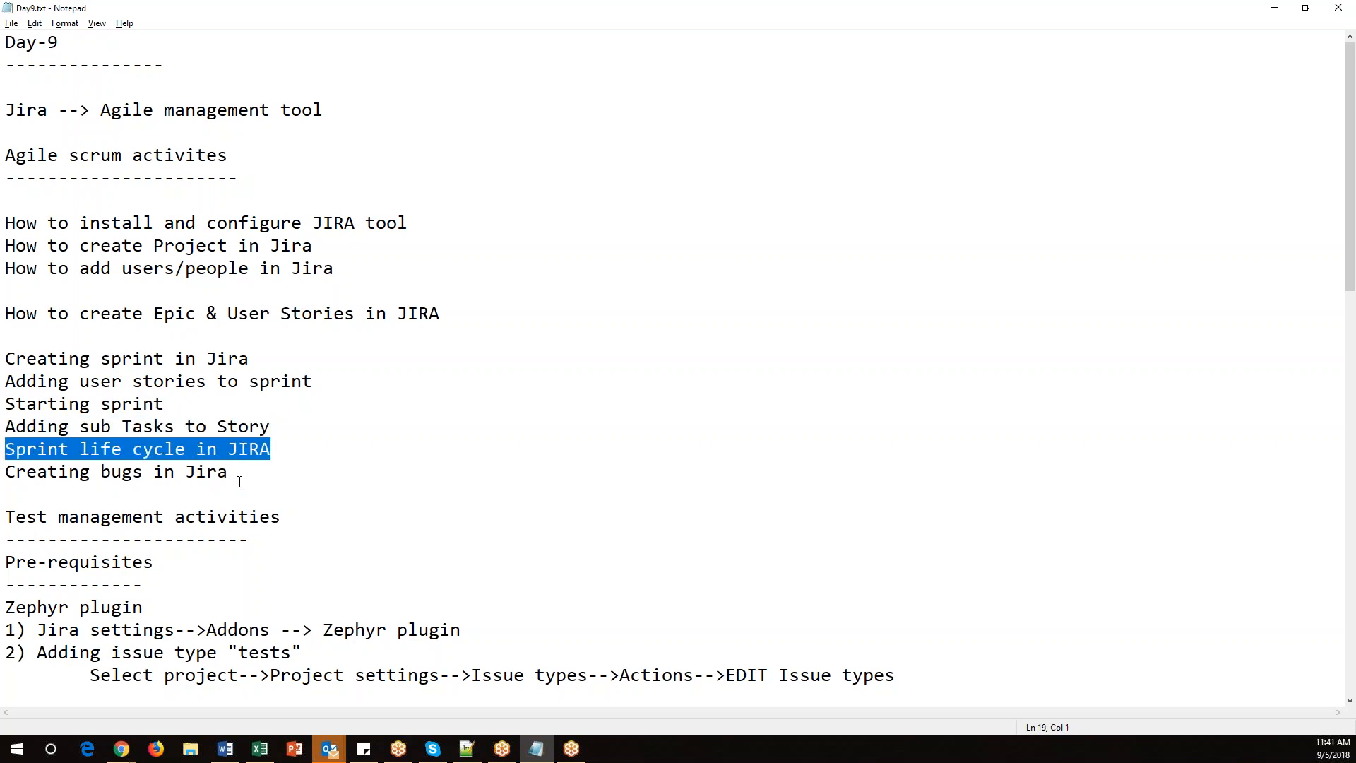
pyautogui.moveTo(262, 473); pyautogui.dragTo(5, 472)
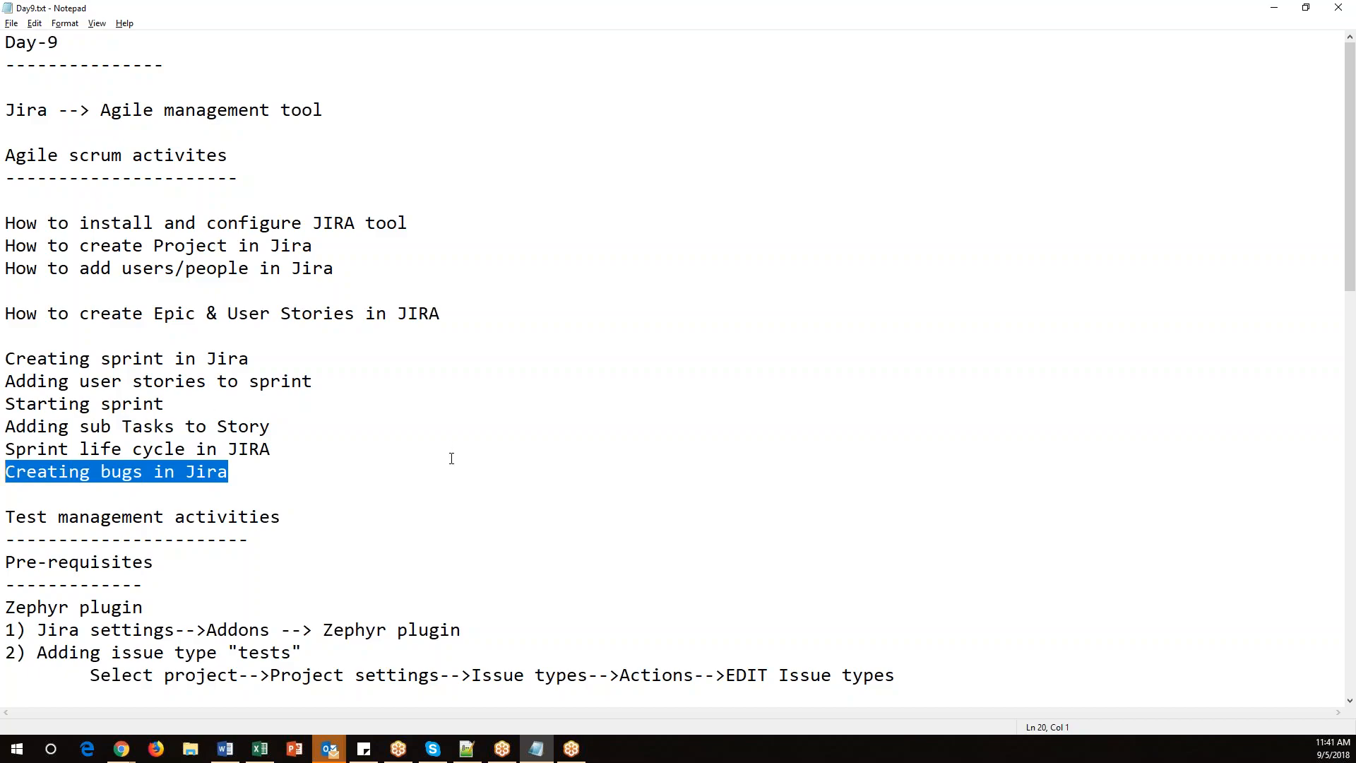
pyautogui.scroll(-2, 451, 458)
pyautogui.moveTo(275, 337); pyautogui.dragTo(6, 211)
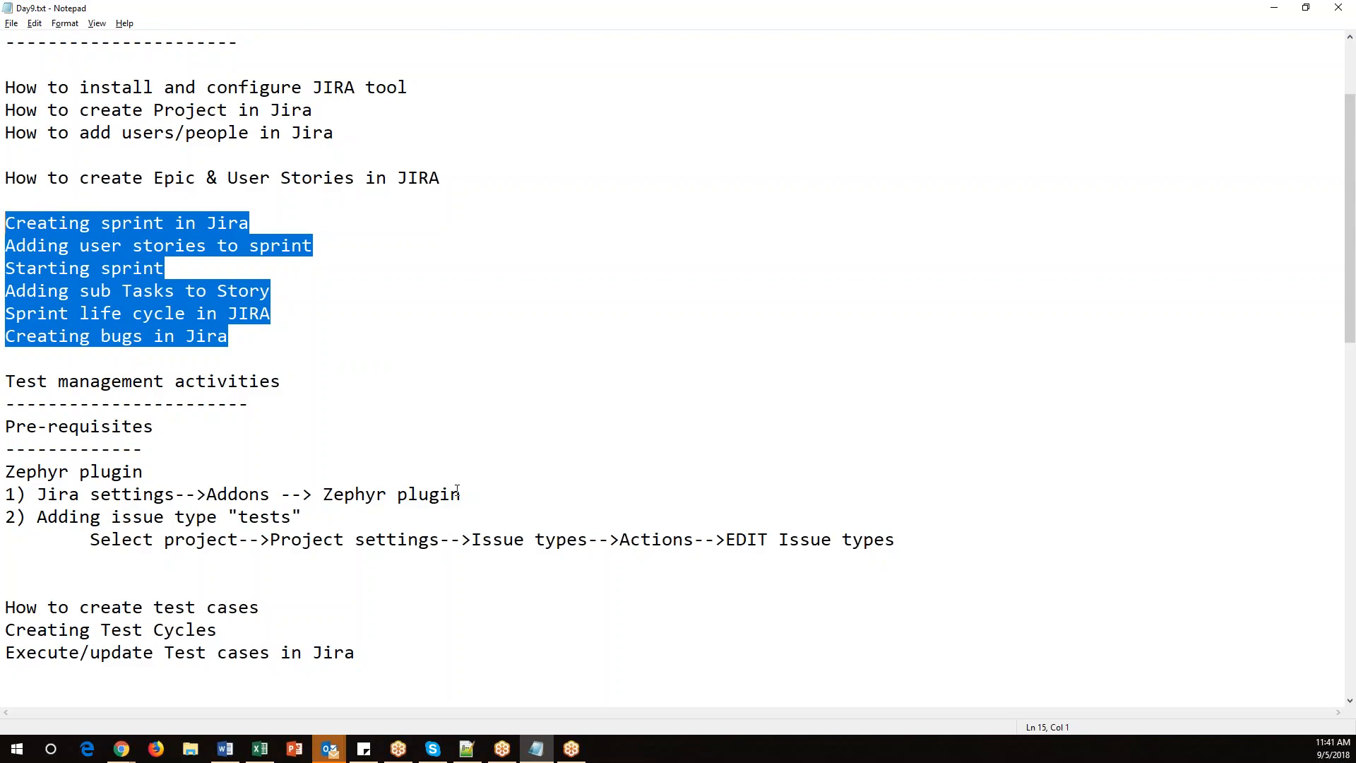
# Insert a blank line below 'Zephyr plugin' in the notes and highlight the Zephyr prerequisite steps.
pyautogui.click(6, 494)
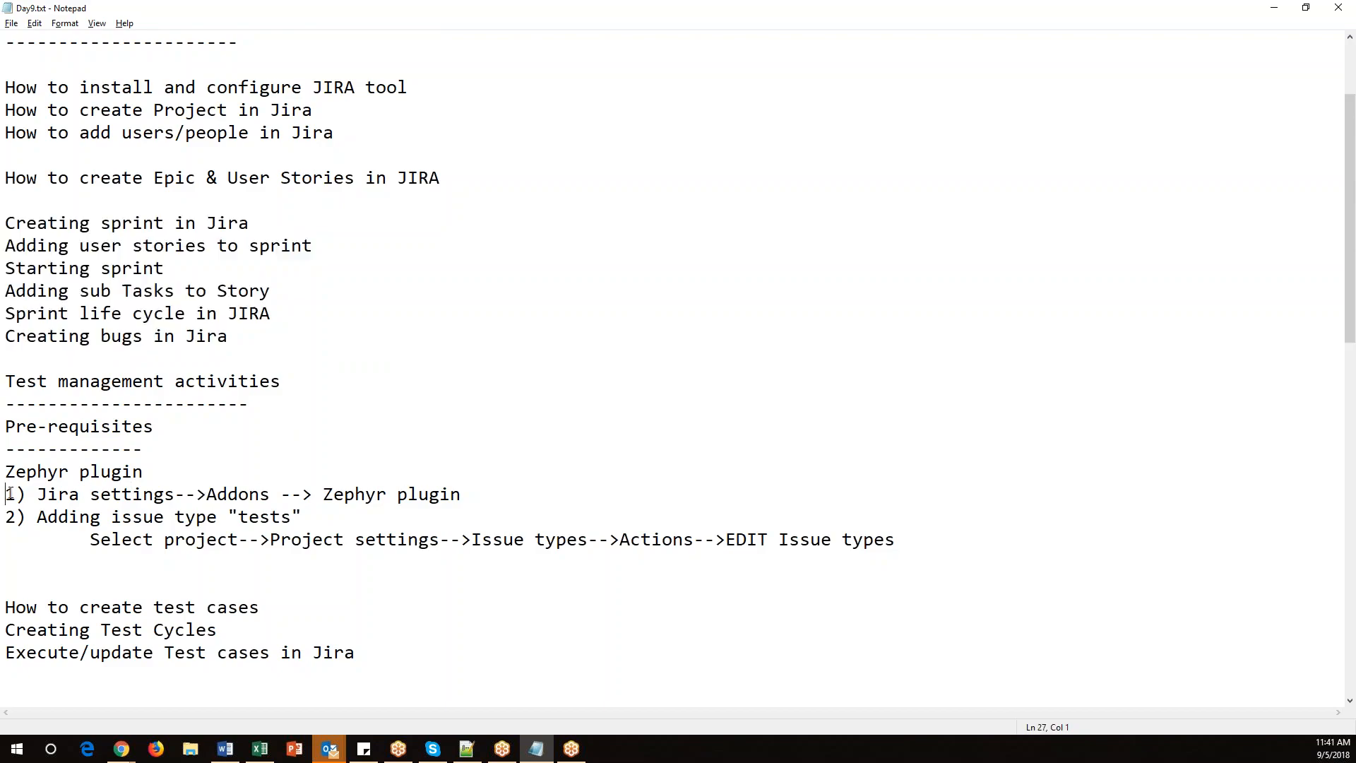
pyautogui.press('Return')
pyautogui.moveTo(175, 472); pyautogui.dragTo(4, 472)
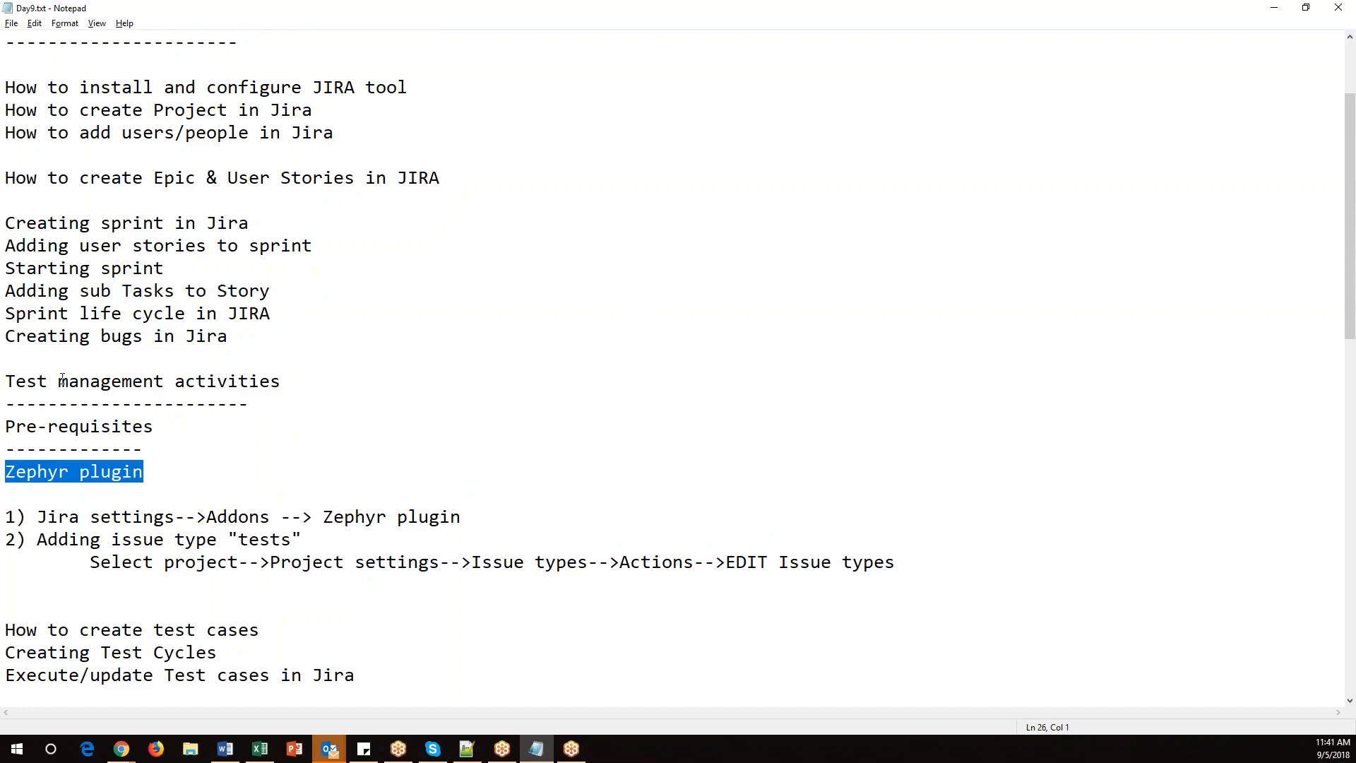
pyautogui.moveTo(58, 382); pyautogui.dragTo(312, 382)
pyautogui.moveTo(170, 472); pyautogui.dragTo(5, 472)
pyautogui.moveTo(41, 518); pyautogui.dragTo(456, 518)
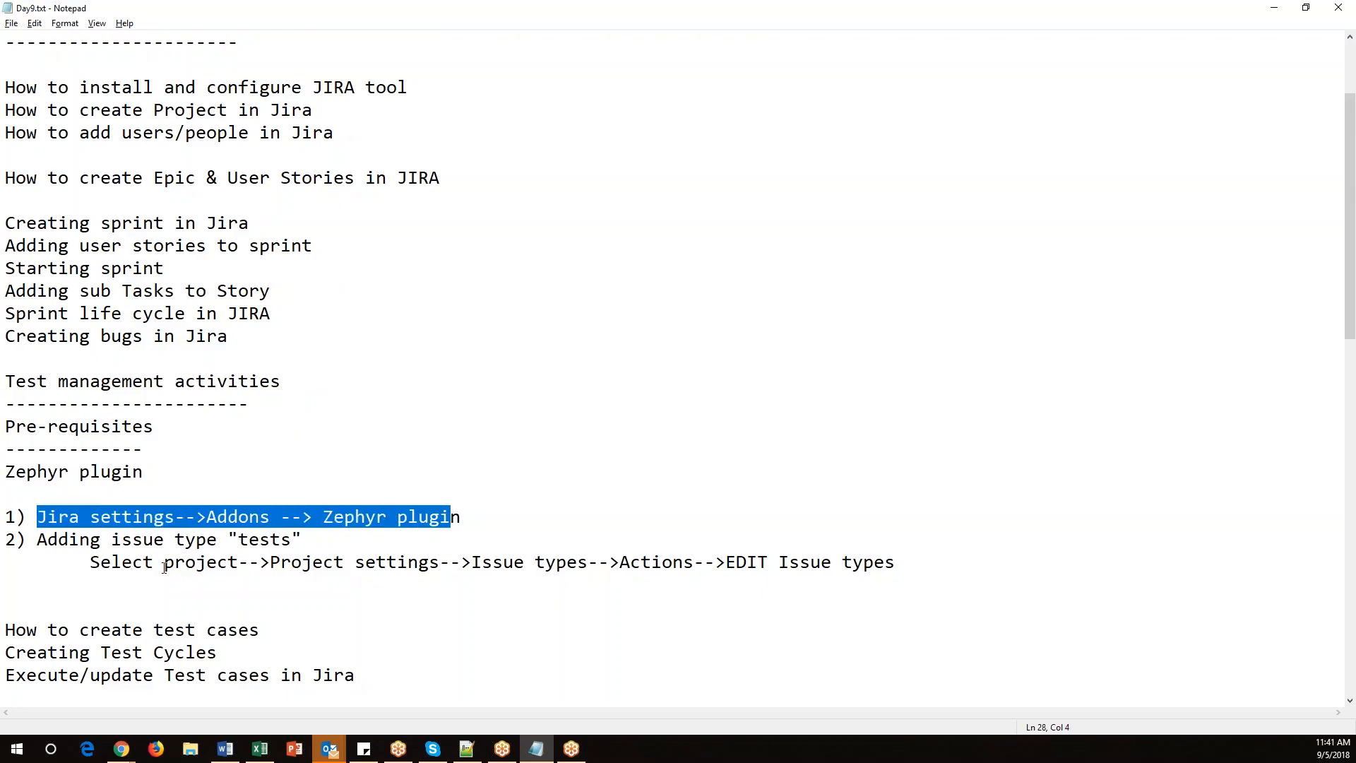
pyautogui.moveTo(39, 497); pyautogui.dragTo(896, 563)
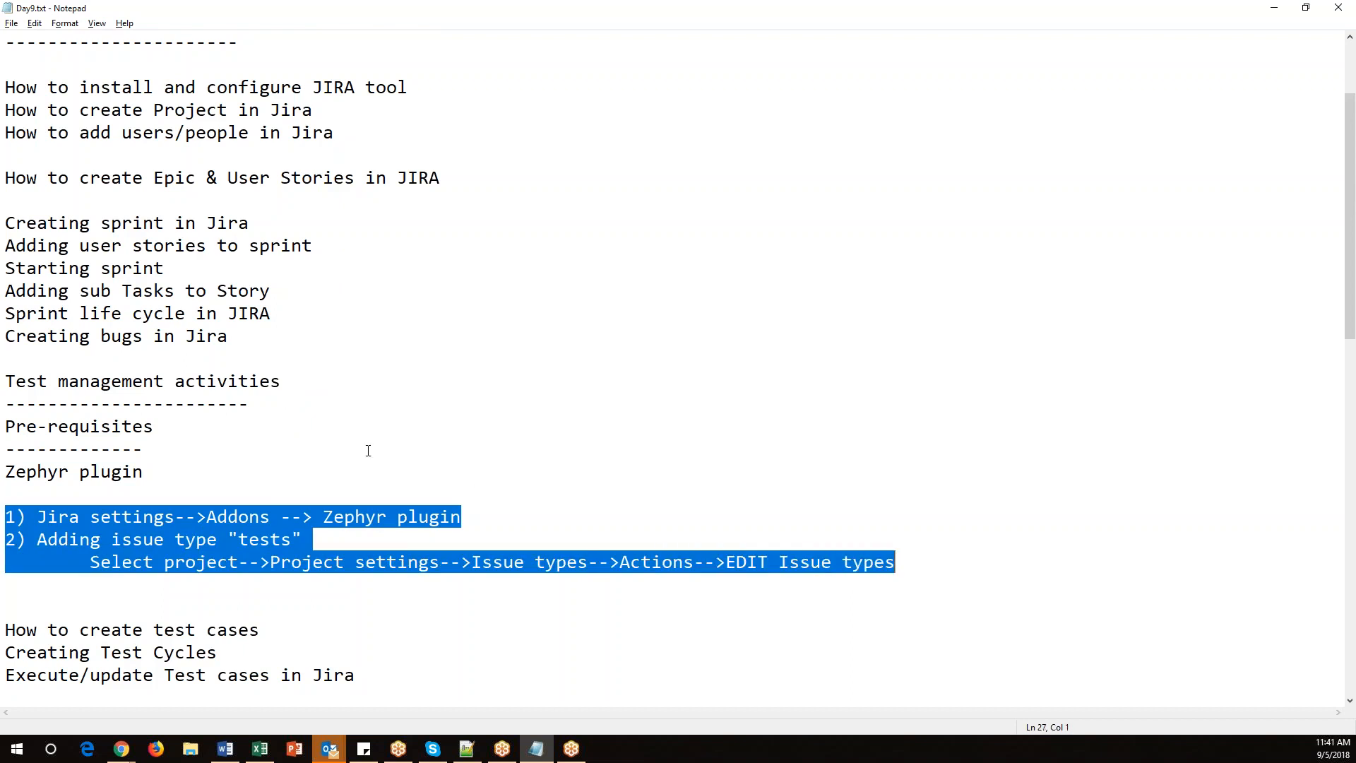
# Highlight the test case, test cycle and execution topic lines in the notes.
pyautogui.scroll(-4, 96, 550)
pyautogui.scroll(2, 201, 281)
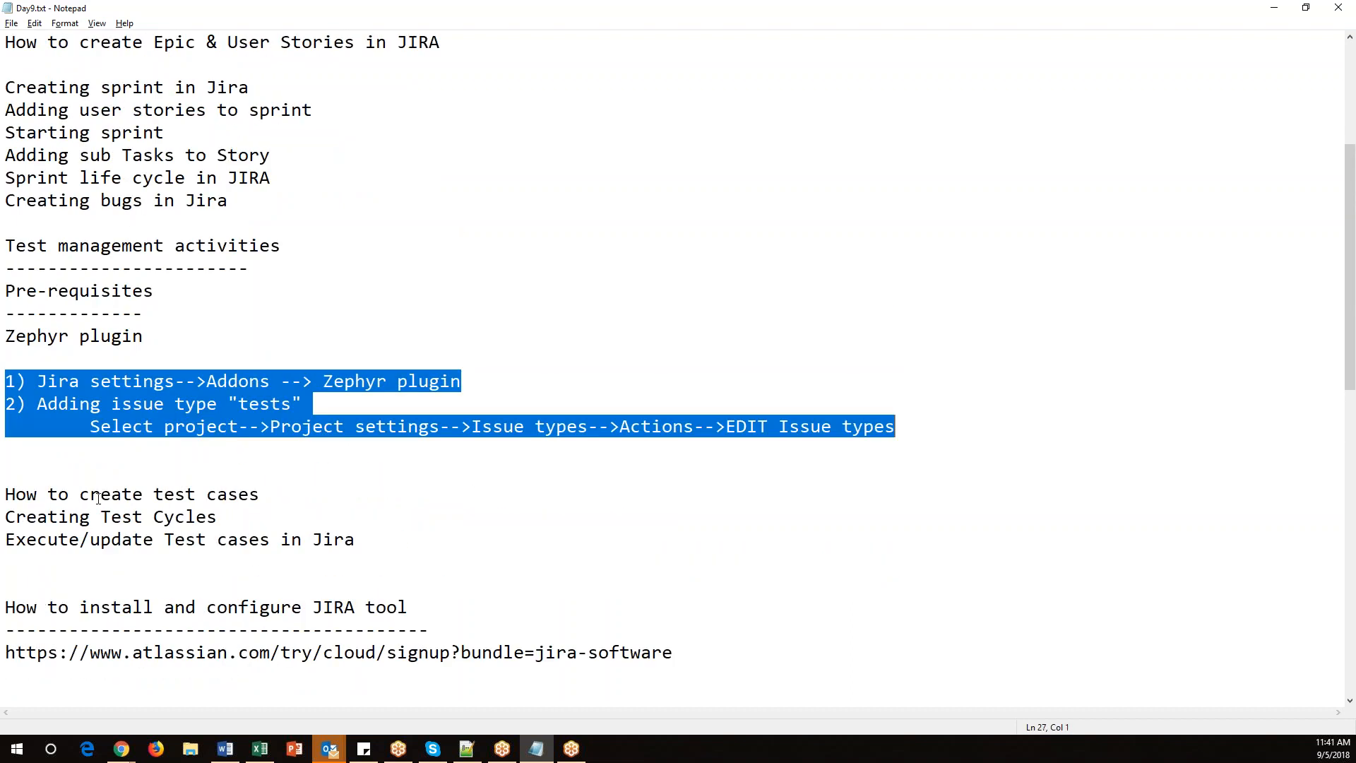
pyautogui.moveTo(281, 499); pyautogui.dragTo(5, 497)
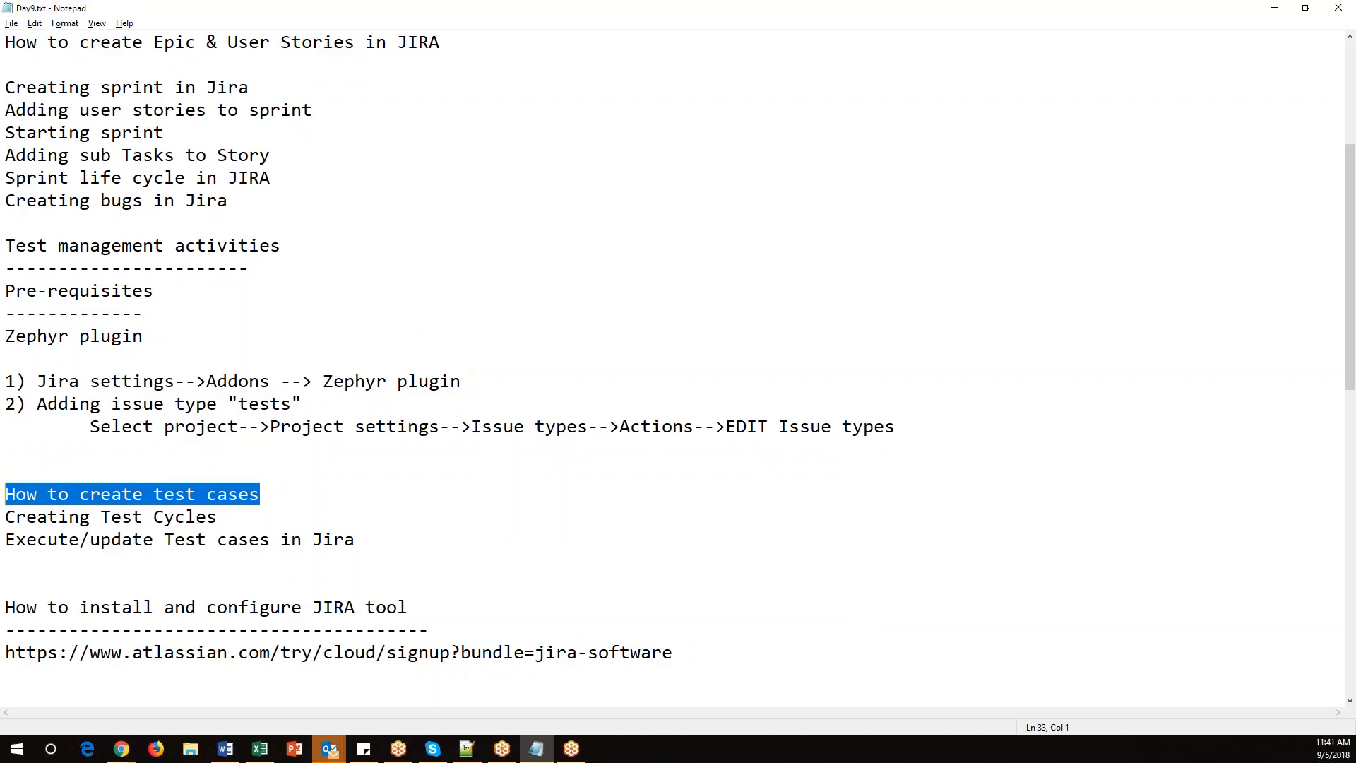
pyautogui.moveTo(243, 518); pyautogui.dragTo(4, 517)
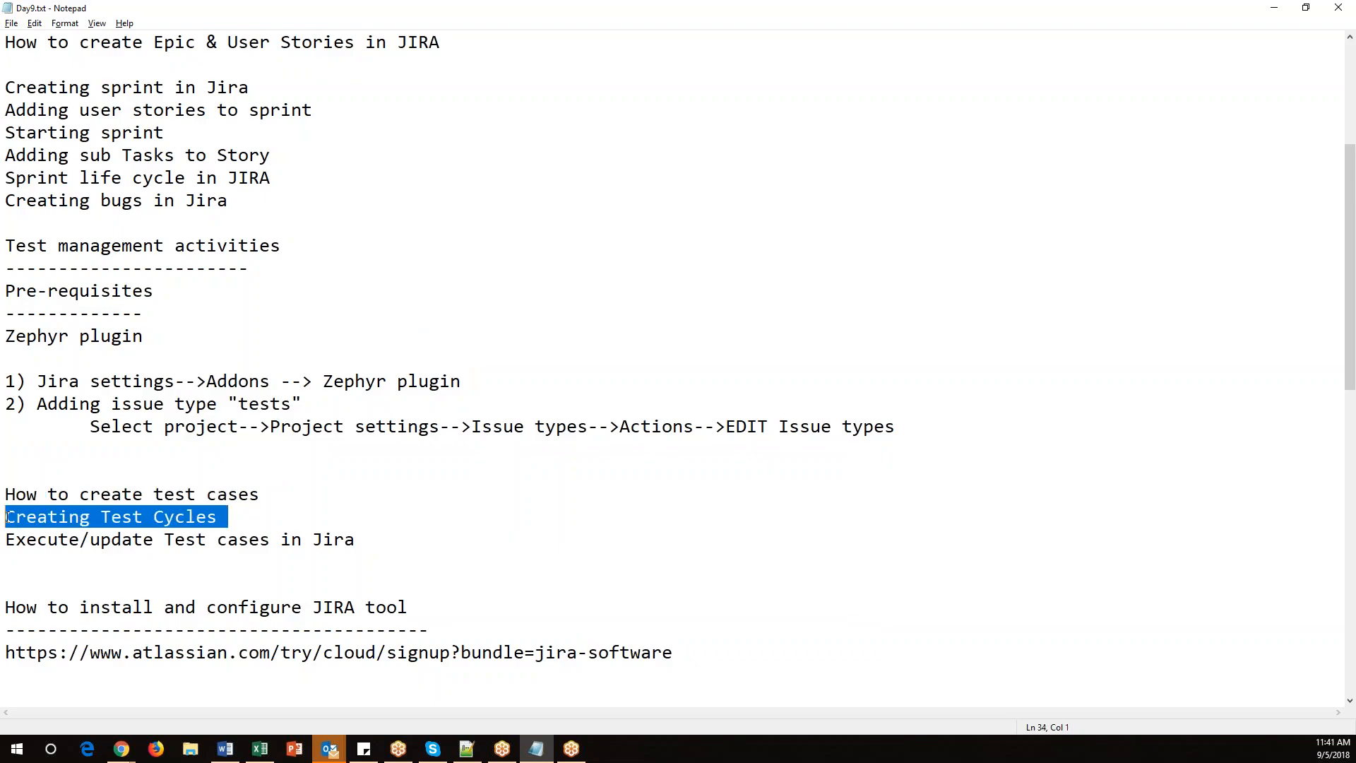
pyautogui.moveTo(395, 540); pyautogui.dragTo(59, 537)
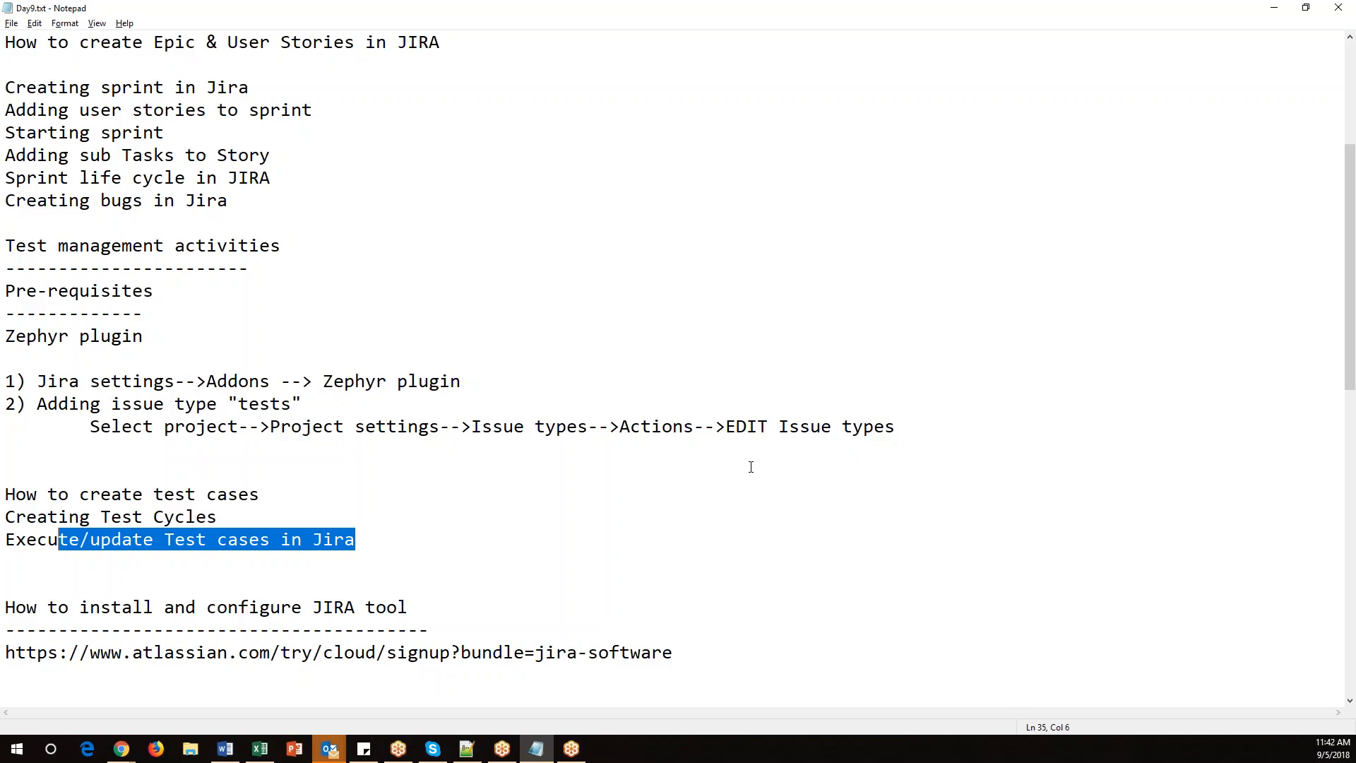
# Switch back to the Jira browser window and open the Jira System dashboard.
pyautogui.click(122, 748)
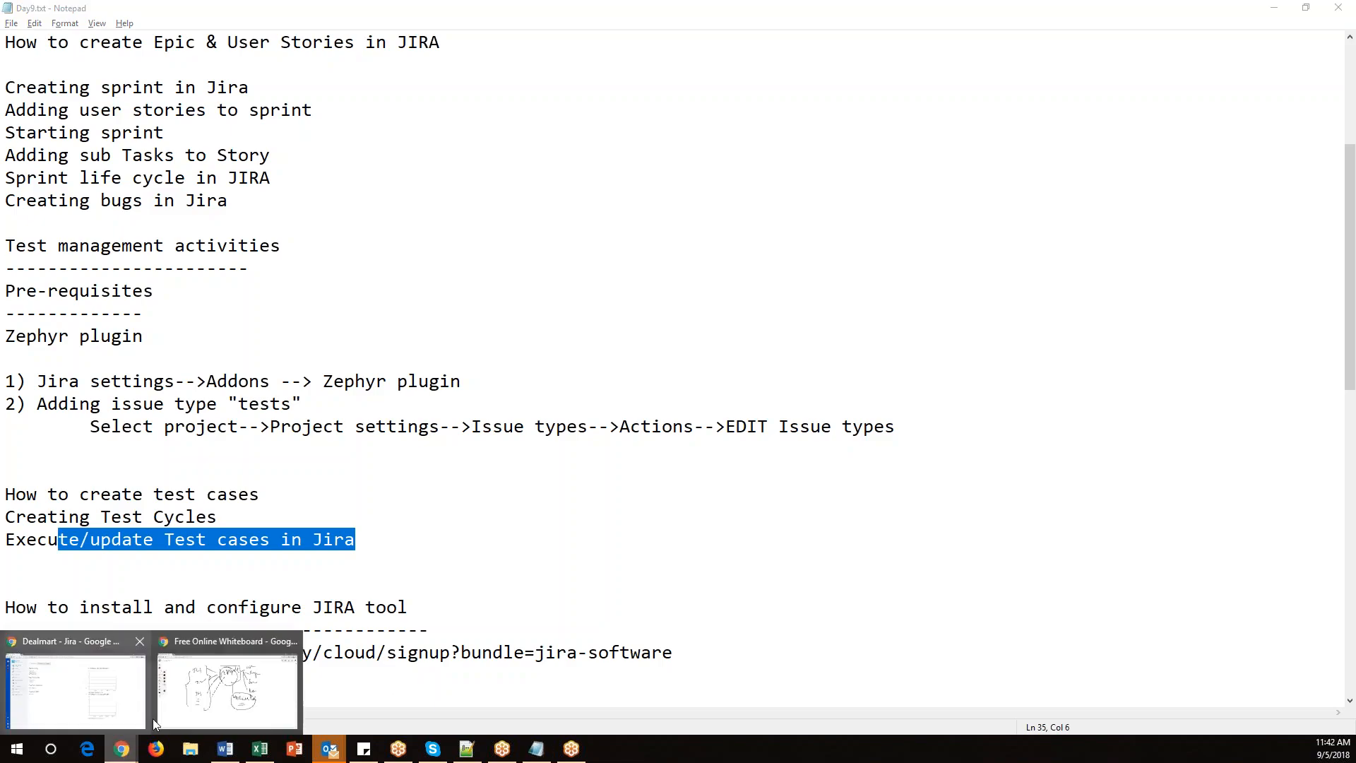
pyautogui.click(117, 700)
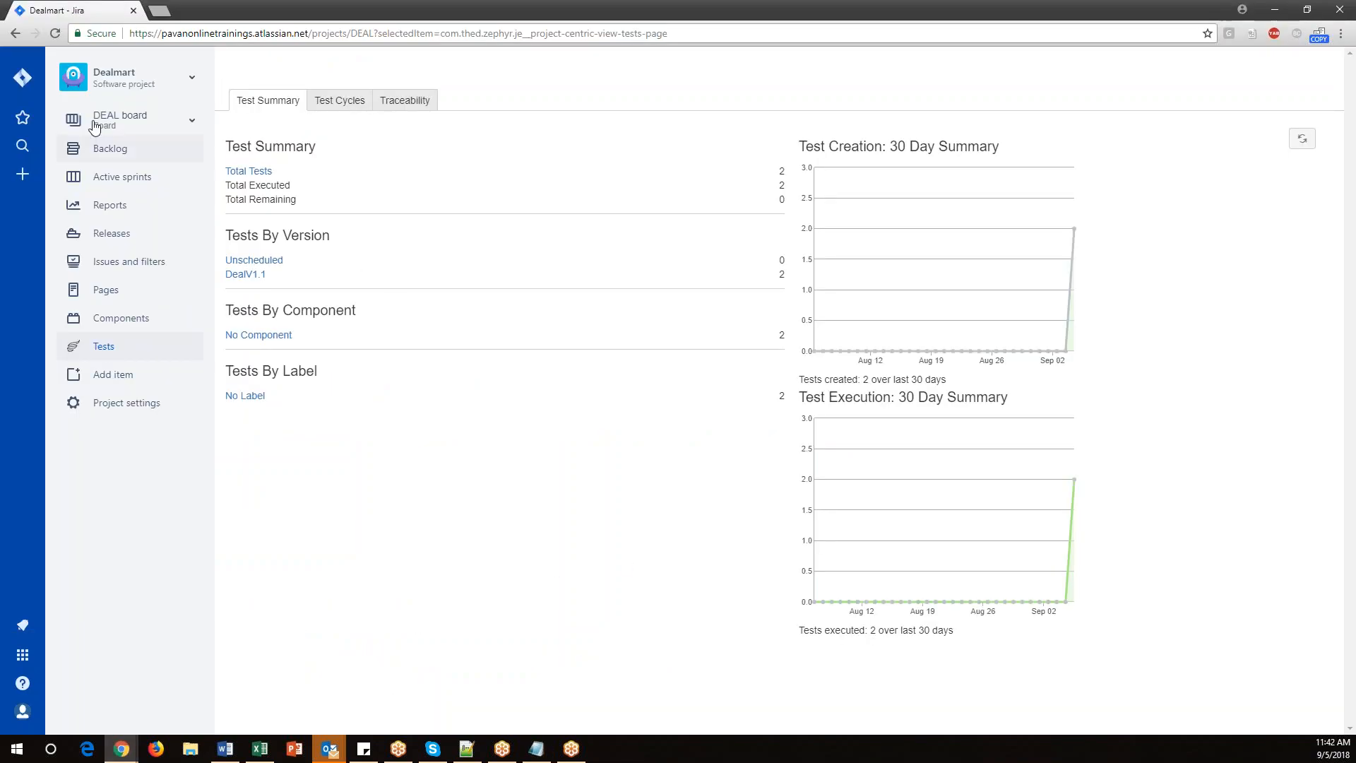
pyautogui.click(23, 77)
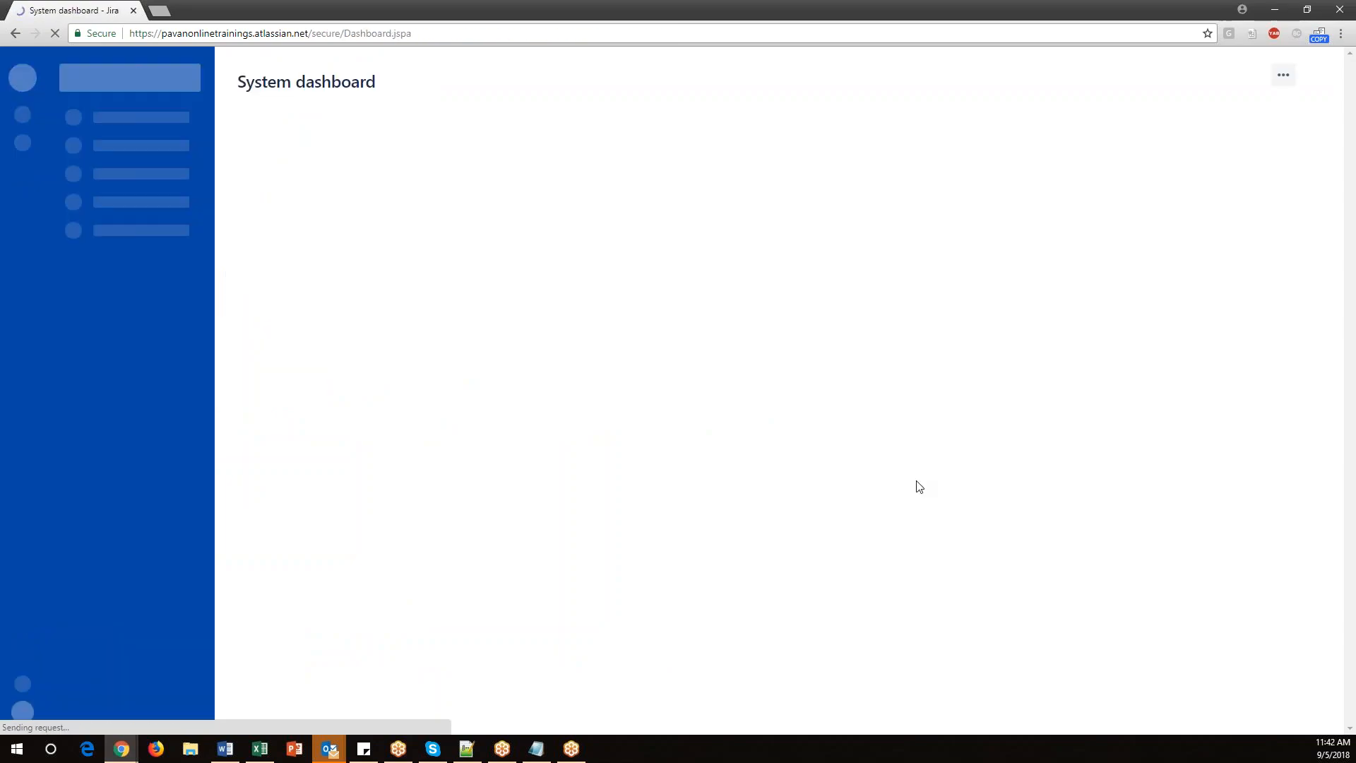